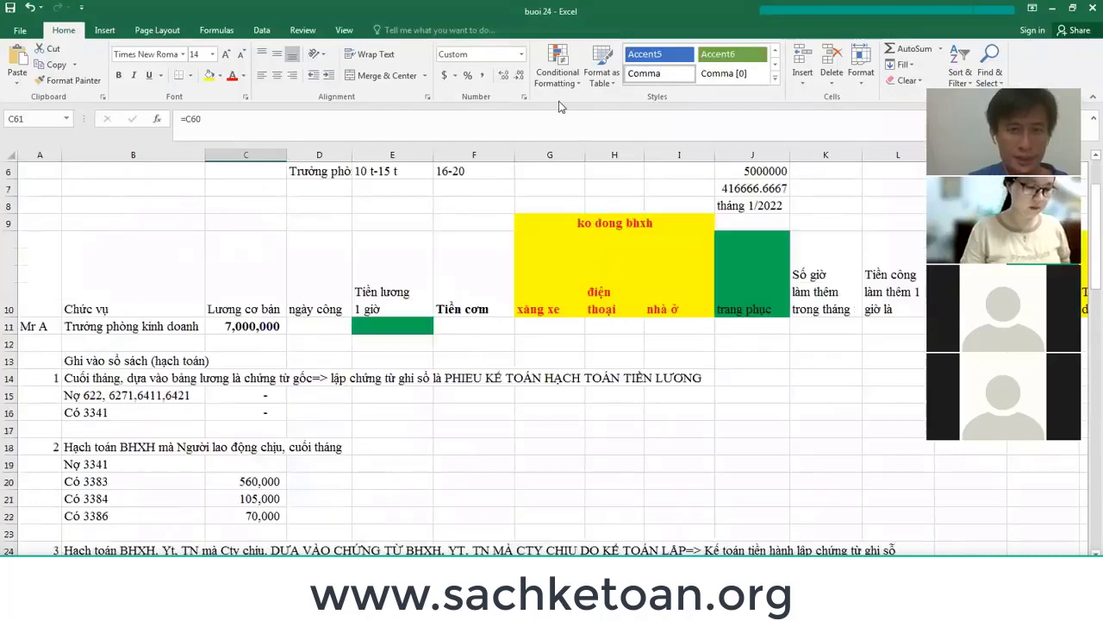
# Review the salary sheet's journal entries and select row 14 holding the salary accrual entry.
pyautogui.scroll(1, 455, 335)
pyautogui.scroll(1, 457, 338)
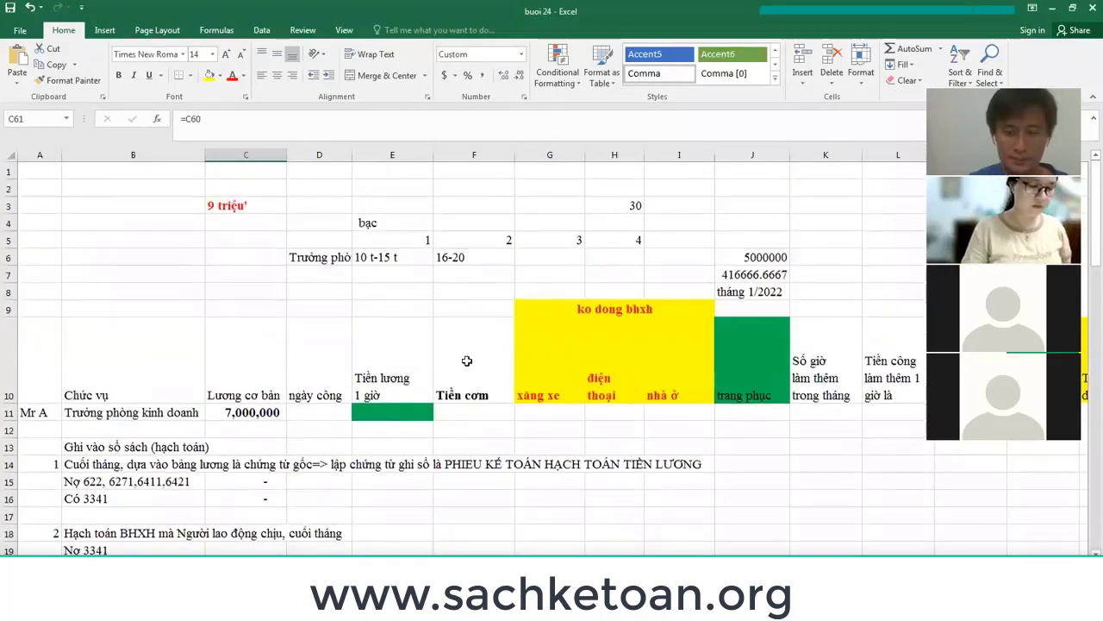
pyautogui.scroll(-3, 456, 338)
pyautogui.scroll(-1, 457, 338)
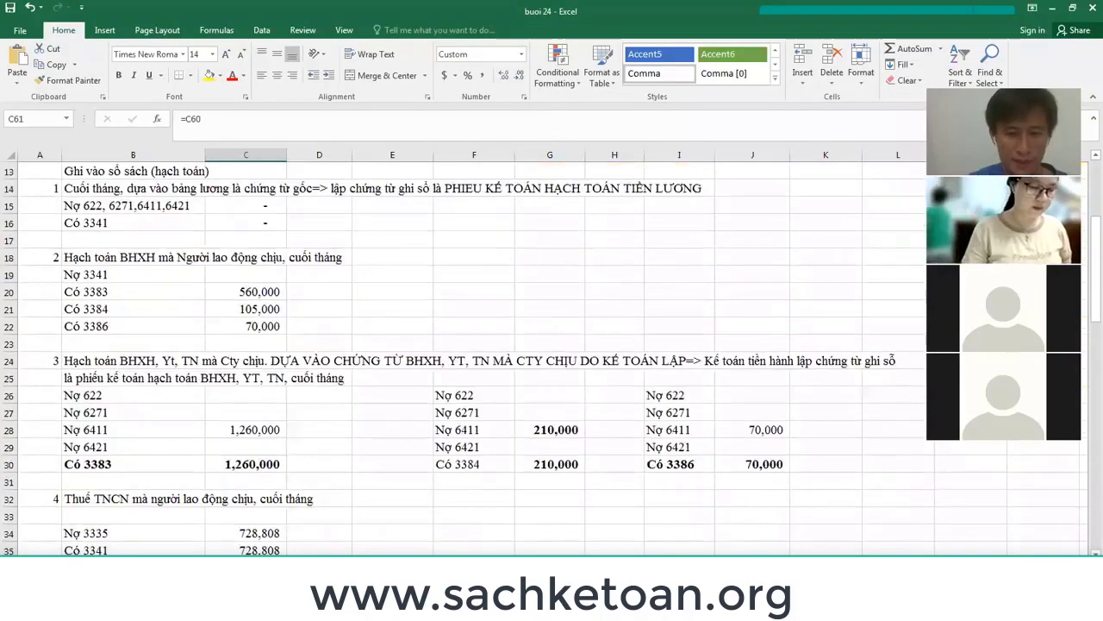
pyautogui.hotkey('alt', 'Tab')
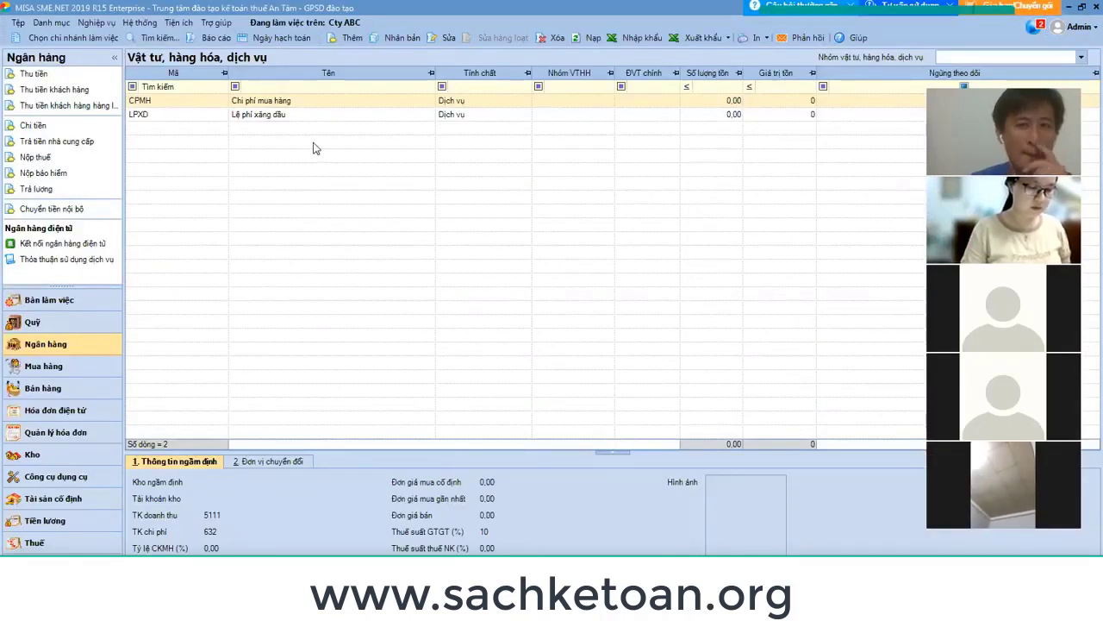
pyautogui.hotkey('alt', 'Tab')
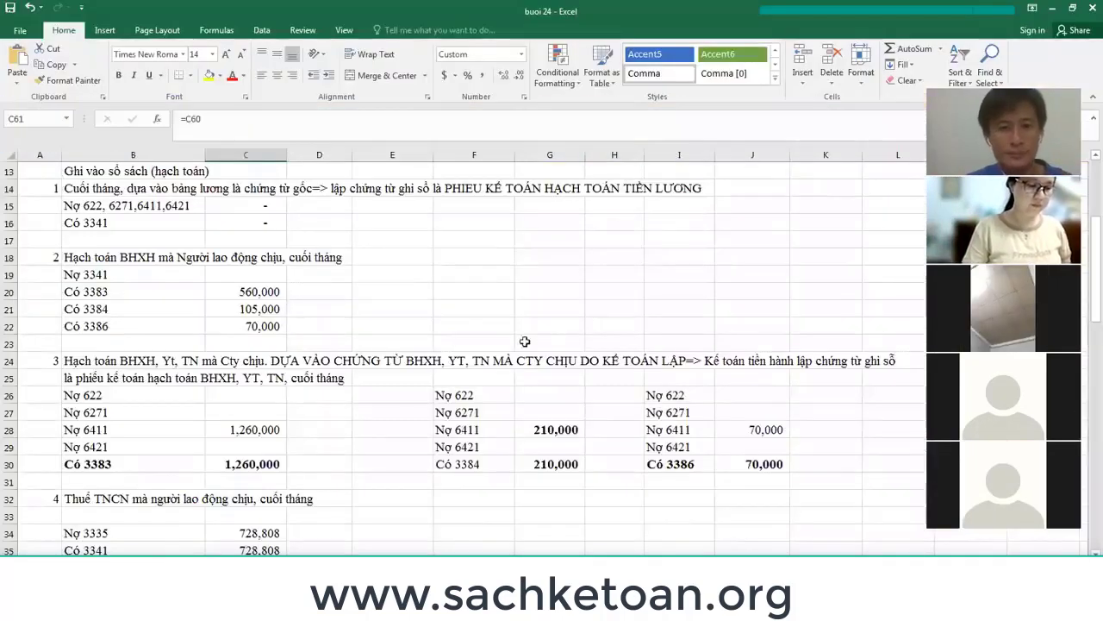
pyautogui.scroll(2, 335, 318)
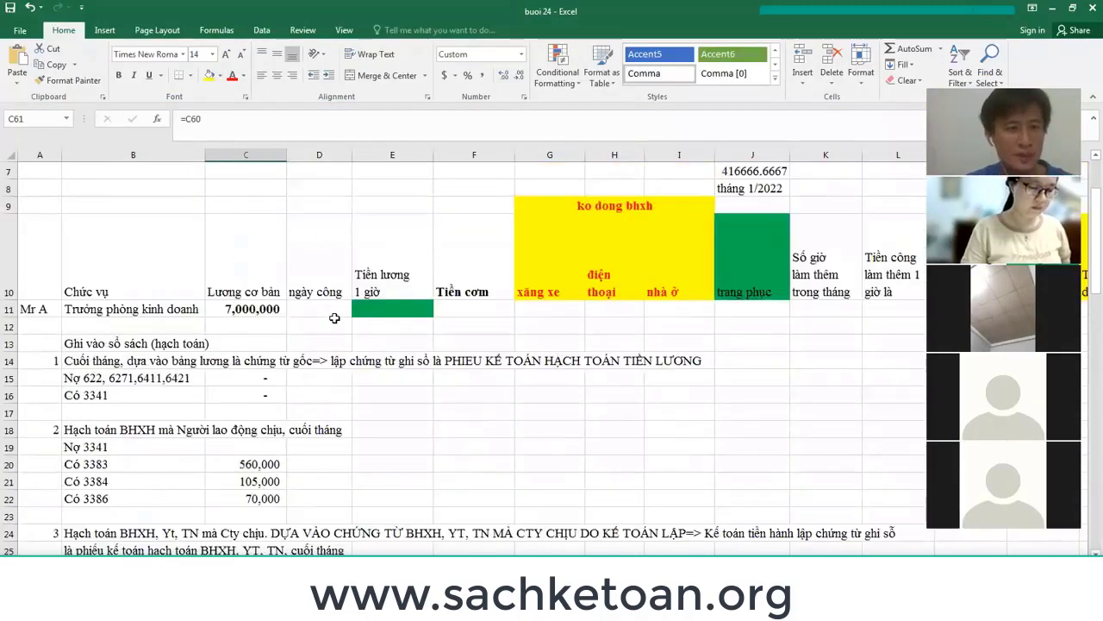
pyautogui.click(9, 361)
pyautogui.scroll(-20, 52, 358)
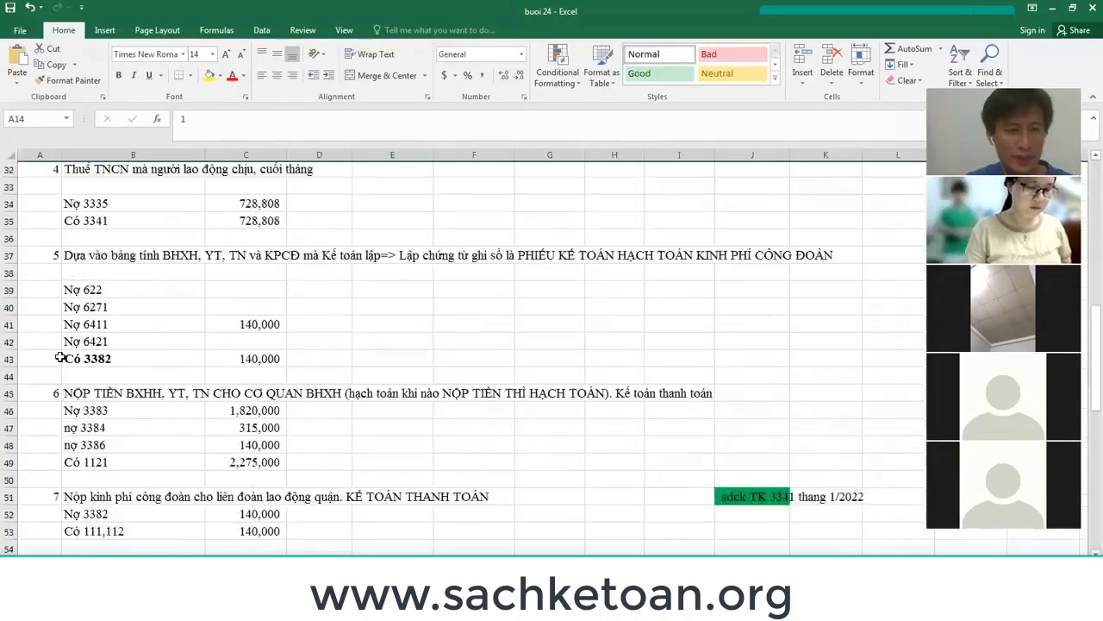
pyautogui.scroll(-4, 61, 356)
pyautogui.scroll(8, 61, 356)
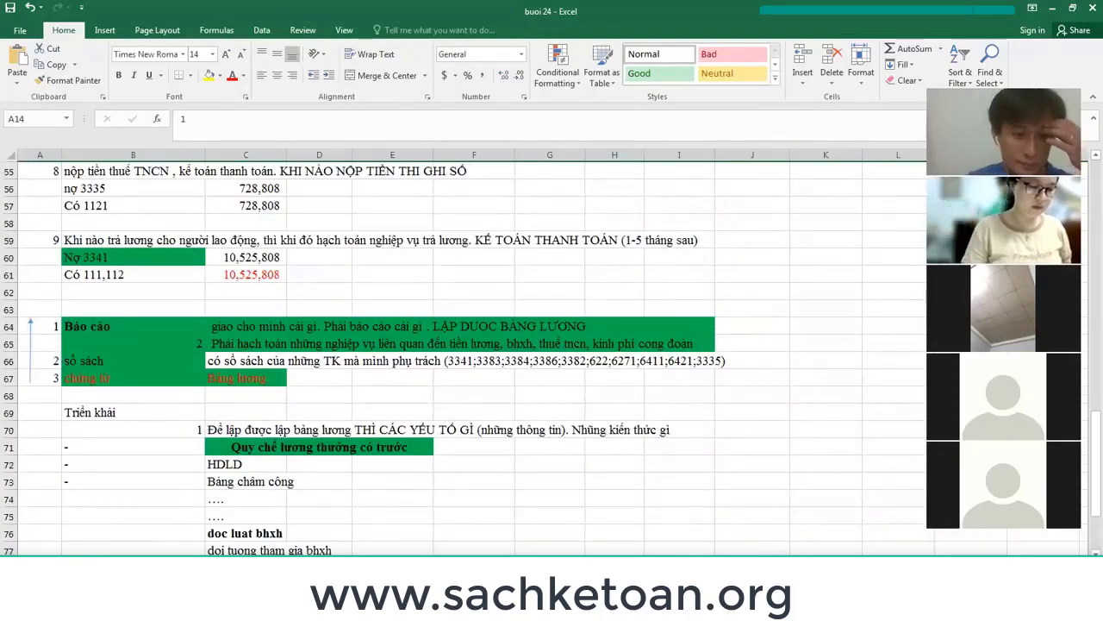
# Send buoi 24.xlsx to the Zalo accounting study group chat, then return to Excel.
pyautogui.hotkey('alt', 'Tab')
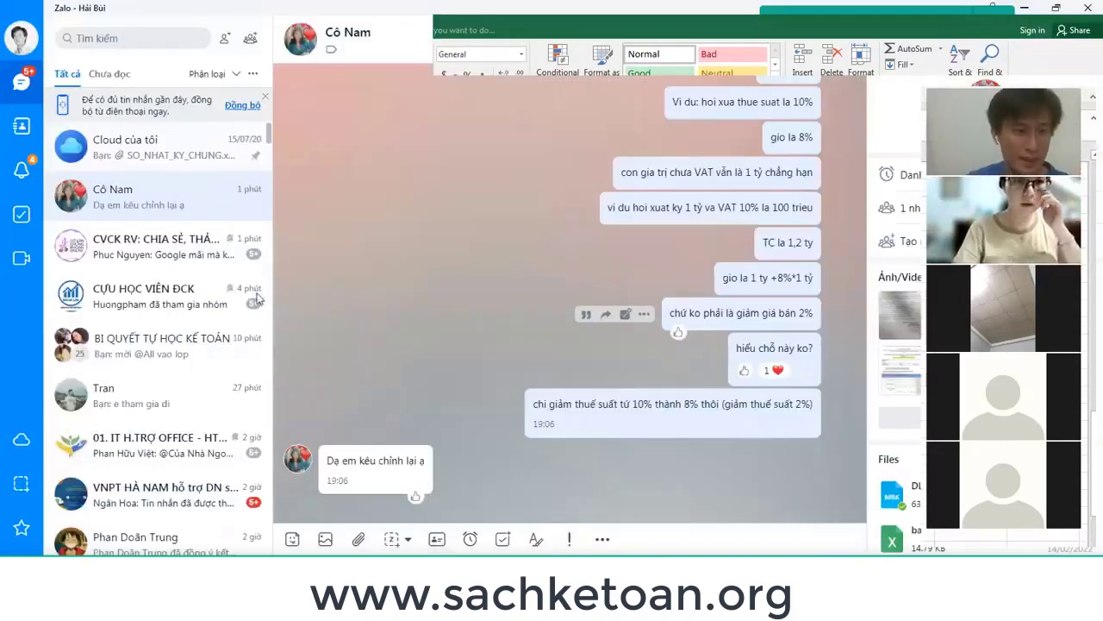
pyautogui.click(164, 354)
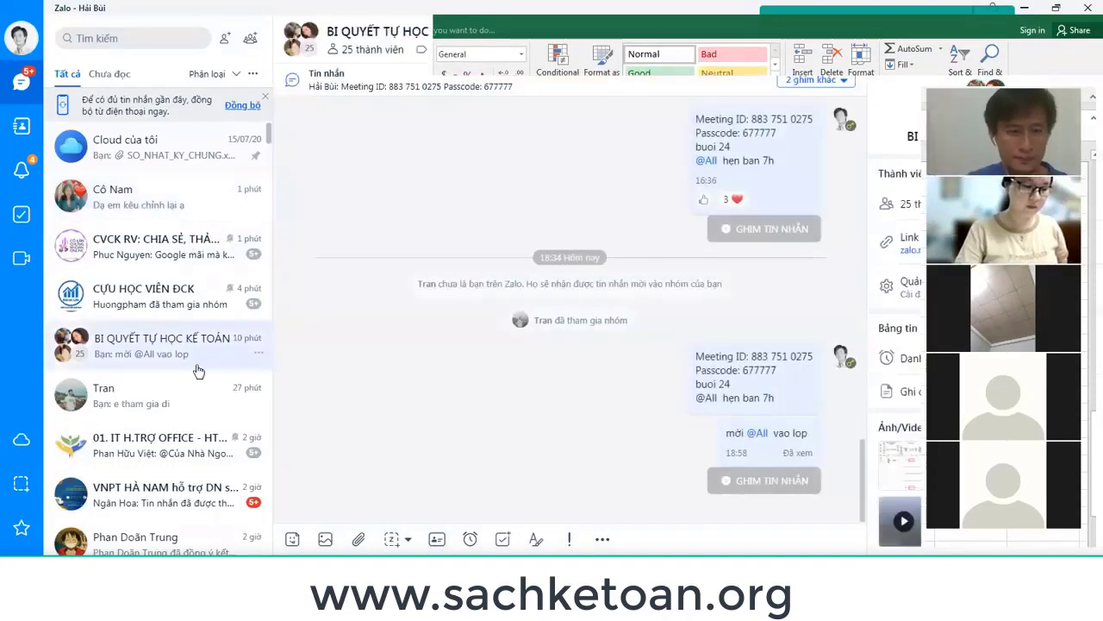
pyautogui.click(359, 539)
pyautogui.click(405, 429)
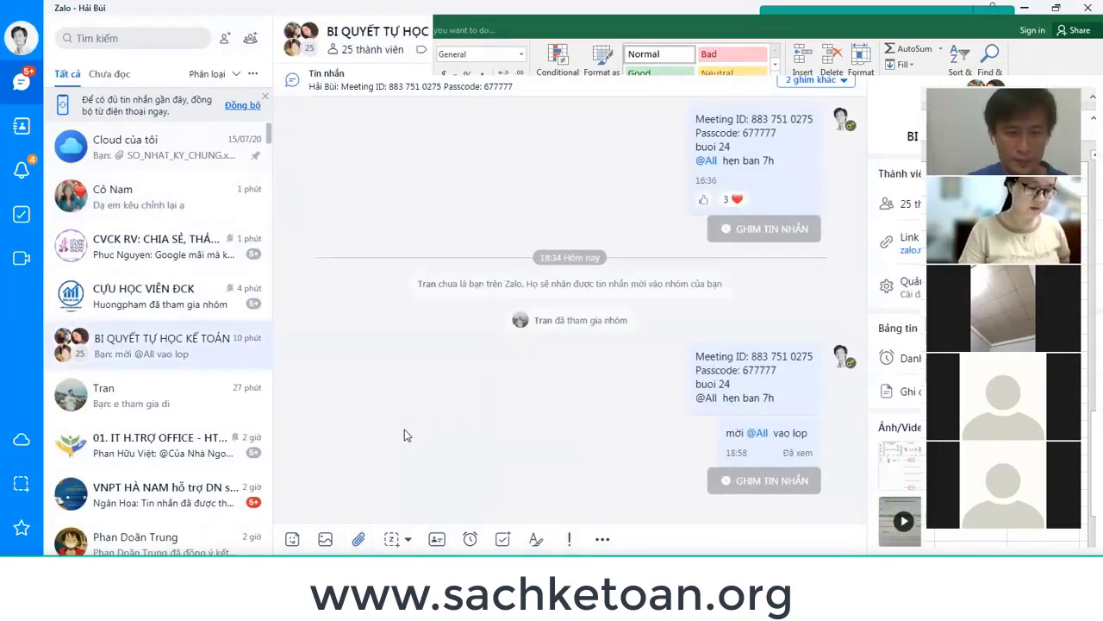
pyautogui.hotkey('alt', 'Tab')
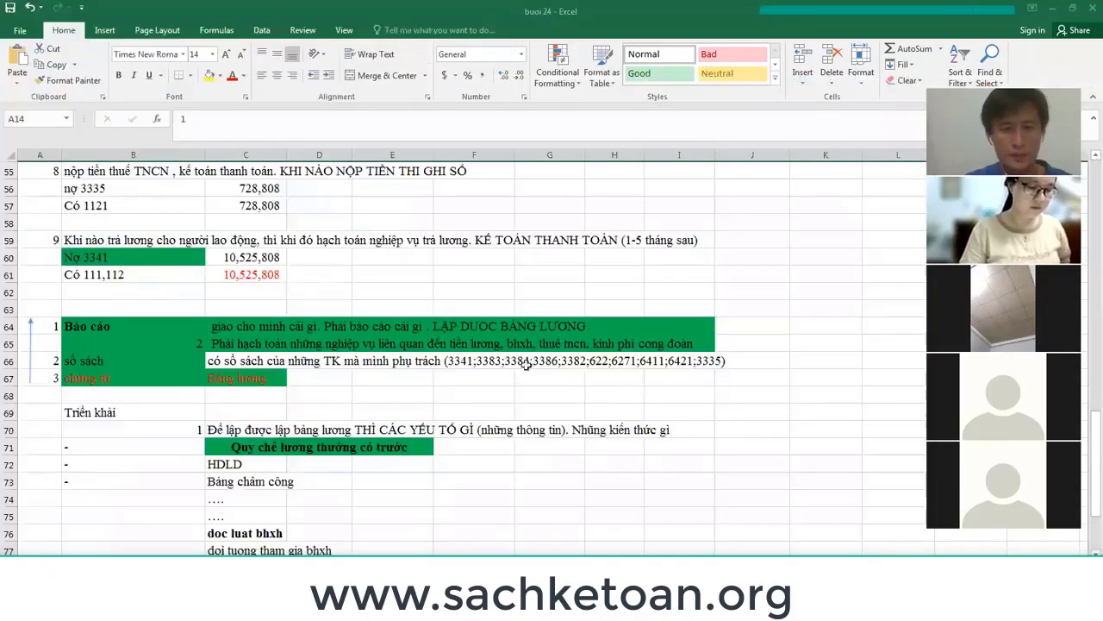
# Select cell E62, then switch to MISA SME.NET's goods and services list.
pyautogui.click(358, 298)
pyautogui.scroll(14, 327, 301)
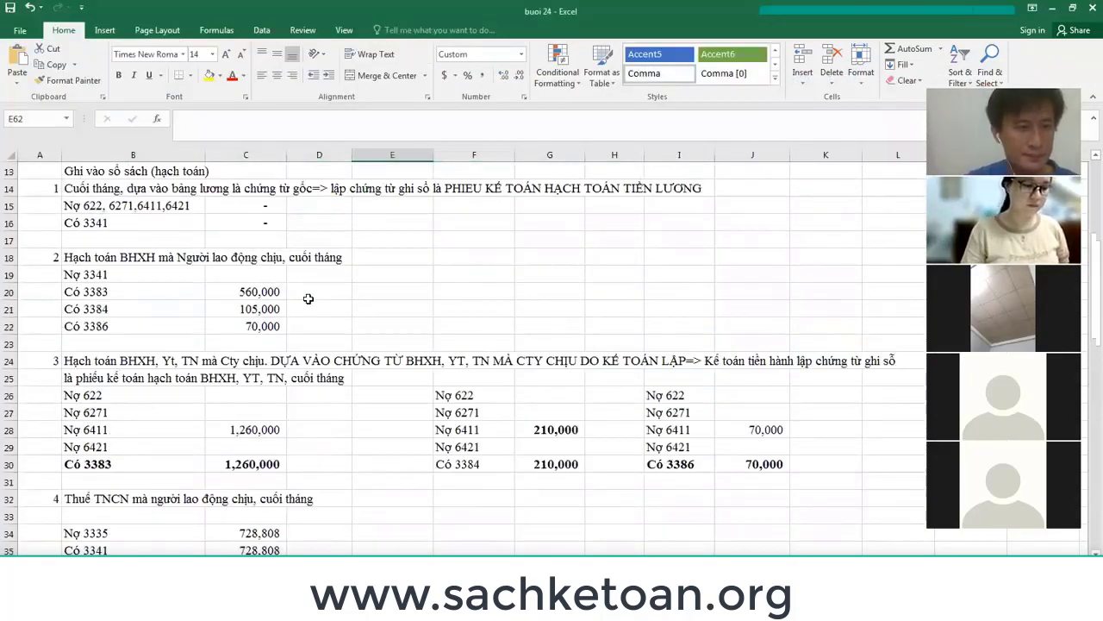
pyautogui.hotkey('alt', 'Tab')
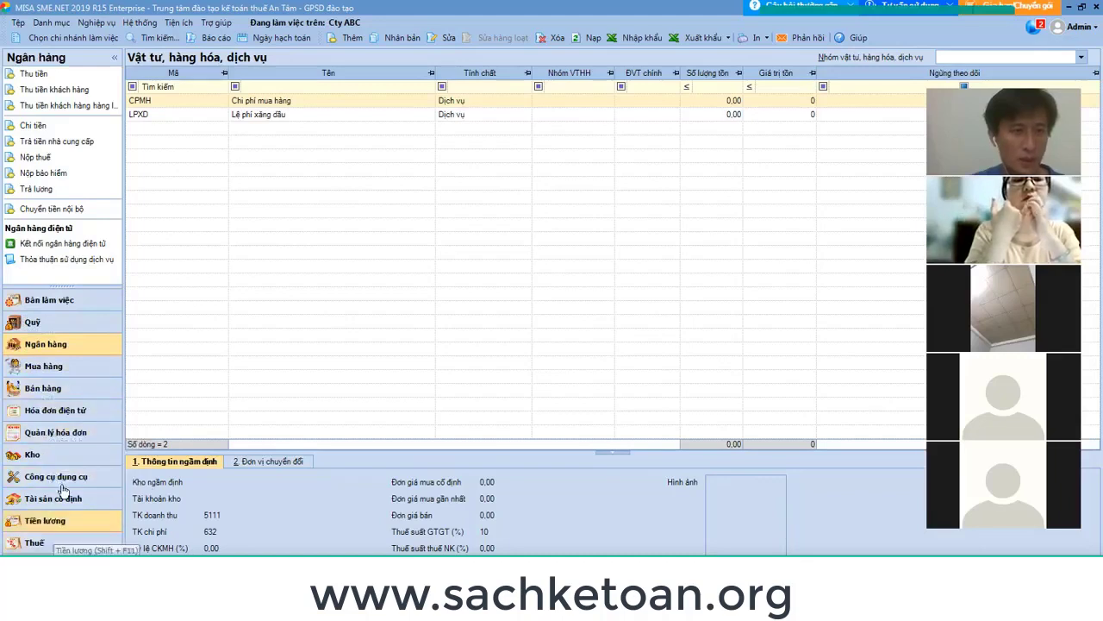
# Browse the Nghiệp vụ menu's Mua hàng and Quỹ submenus without choosing anything.
pyautogui.click(109, 24)
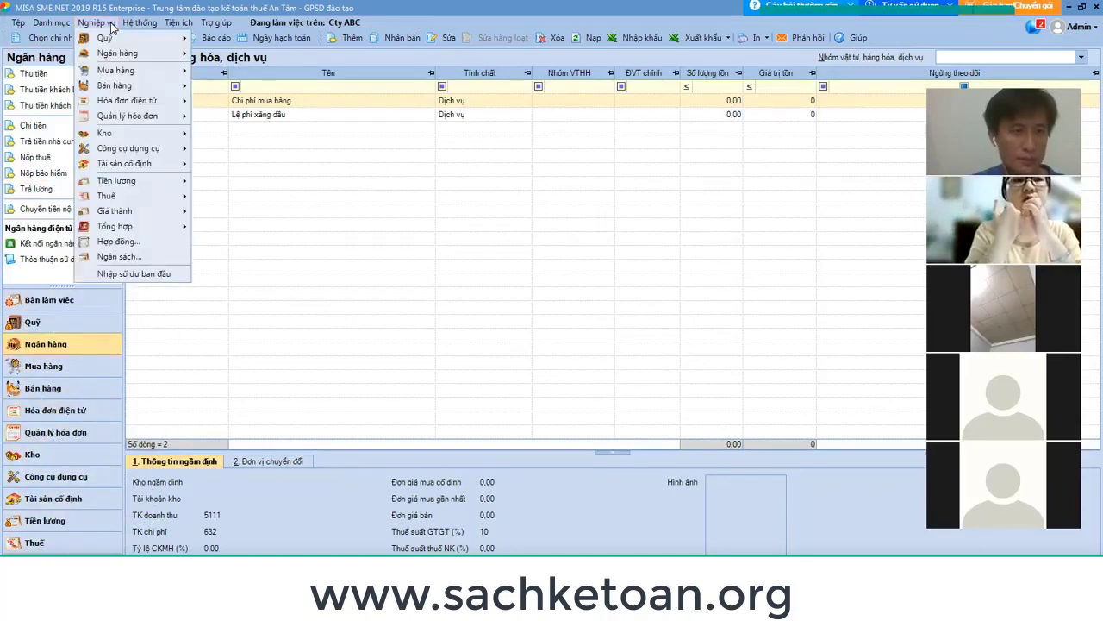
pyautogui.moveTo(146, 69)
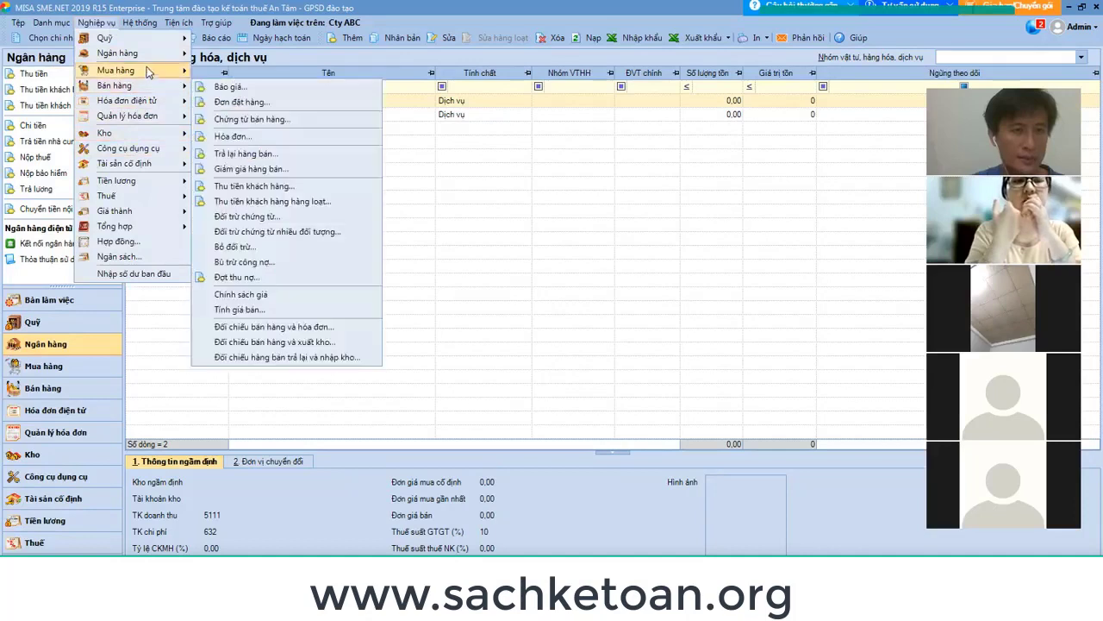
pyautogui.moveTo(162, 39)
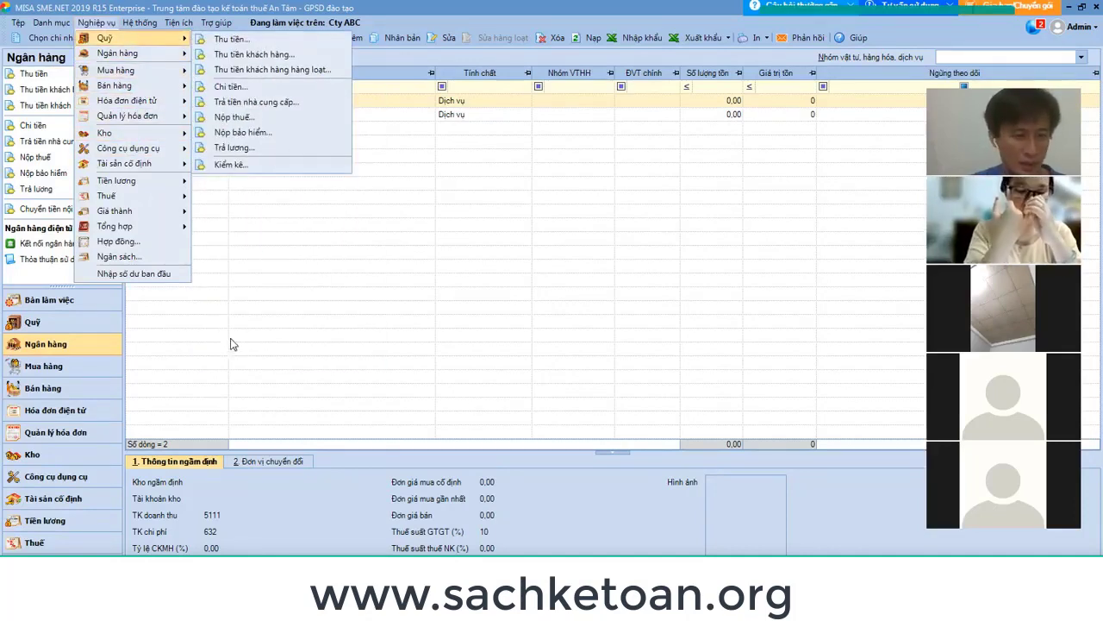
# Back in buoi 24, select rows 14–16 holding the salary accrual entry.
pyautogui.hotkey('alt', 'Tab')
pyautogui.scroll(3, 134, 379)
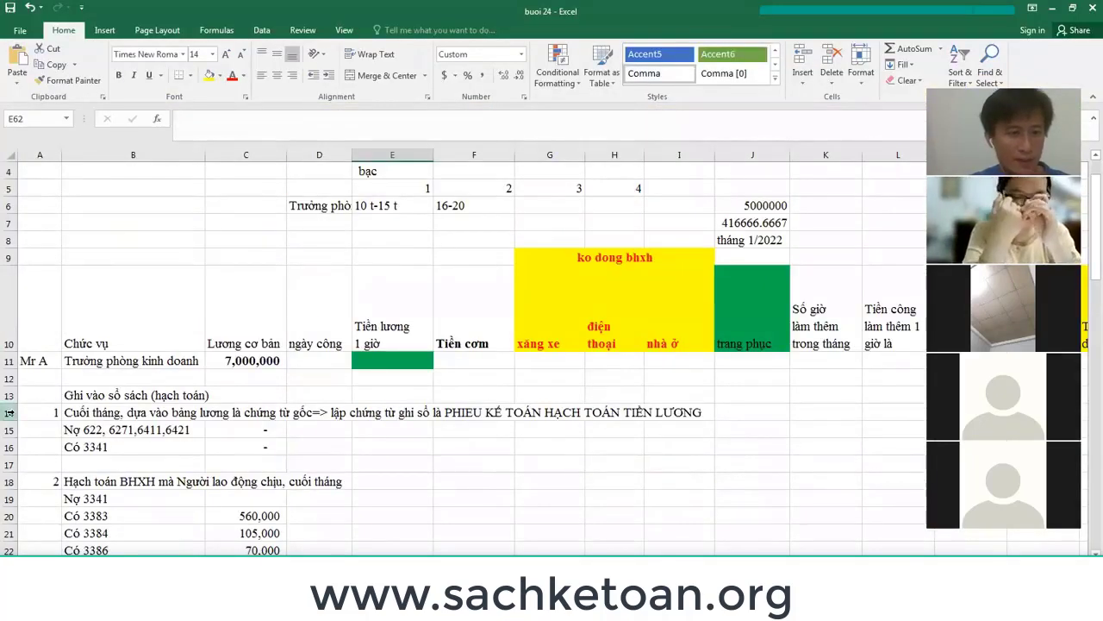
pyautogui.moveTo(9, 412); pyautogui.dragTo(11, 441)
# Switch from the buoi 24 workbook to MISA SME.NET's goods and services list.
pyautogui.hotkey('alt', 'Tab')
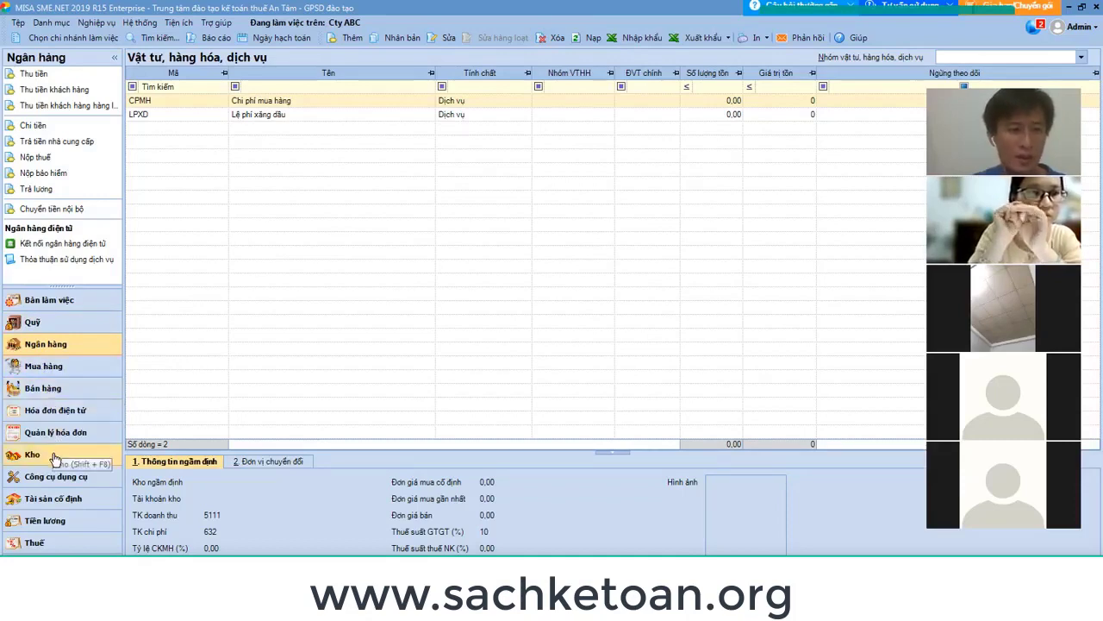
# Open MISA's Tiền lương payroll module, checking the Excel workbook briefly.
pyautogui.click(48, 522)
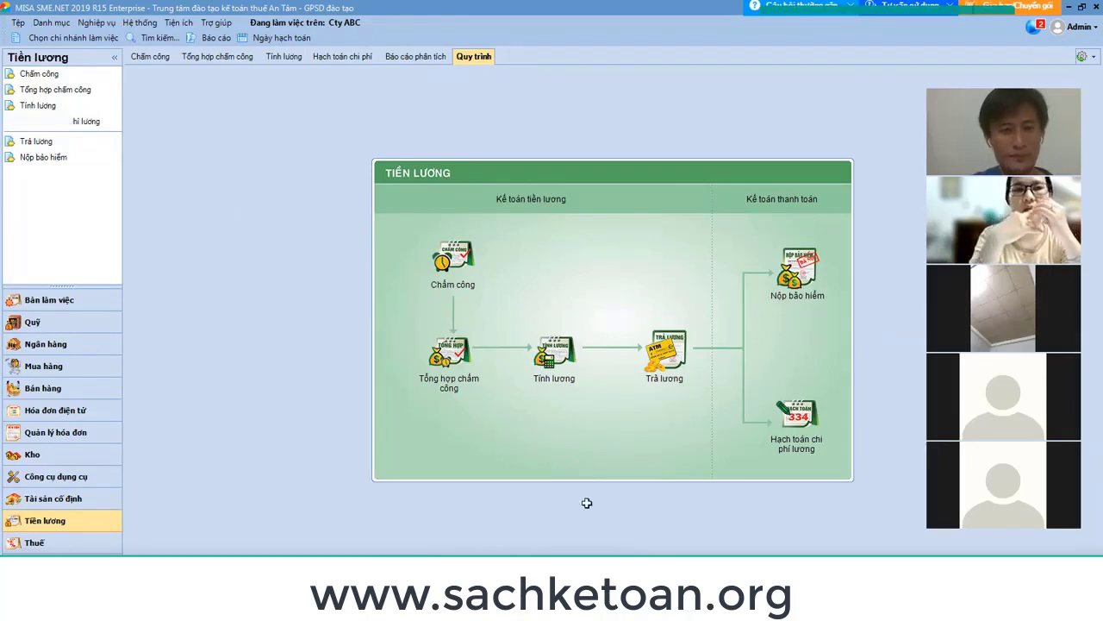
pyautogui.hotkey('alt', 'Tab')
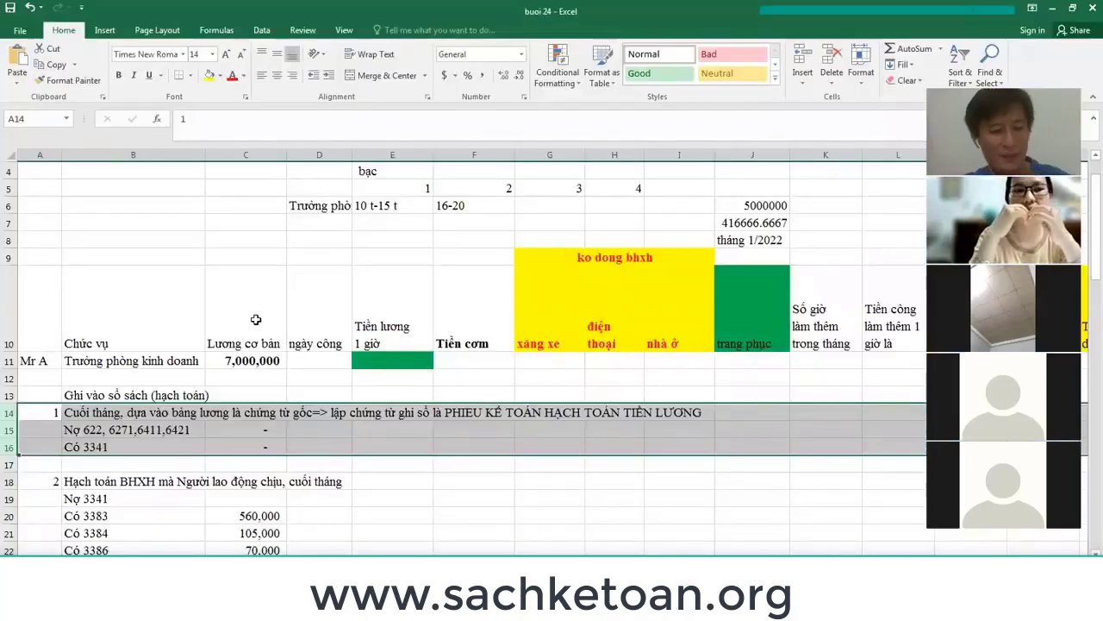
pyautogui.hotkey('alt', 'Tab')
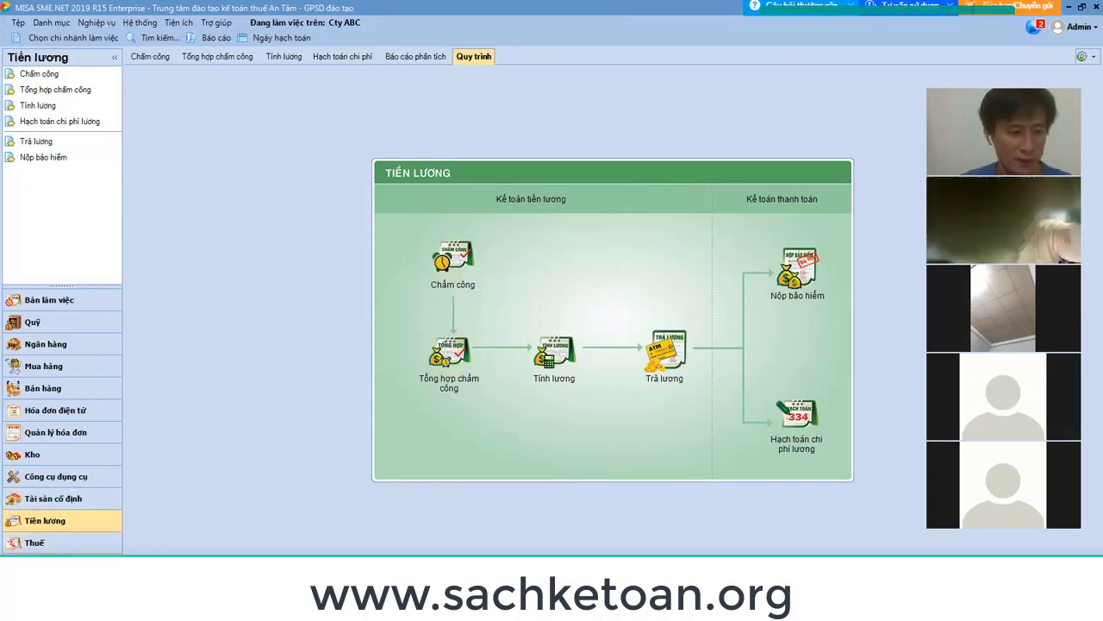
# Start blank Chứng từ nghiệp vụ khác voucher NVK00001 under Tổng hợp, then return to buoi 24.
pyautogui.click(38, 565)
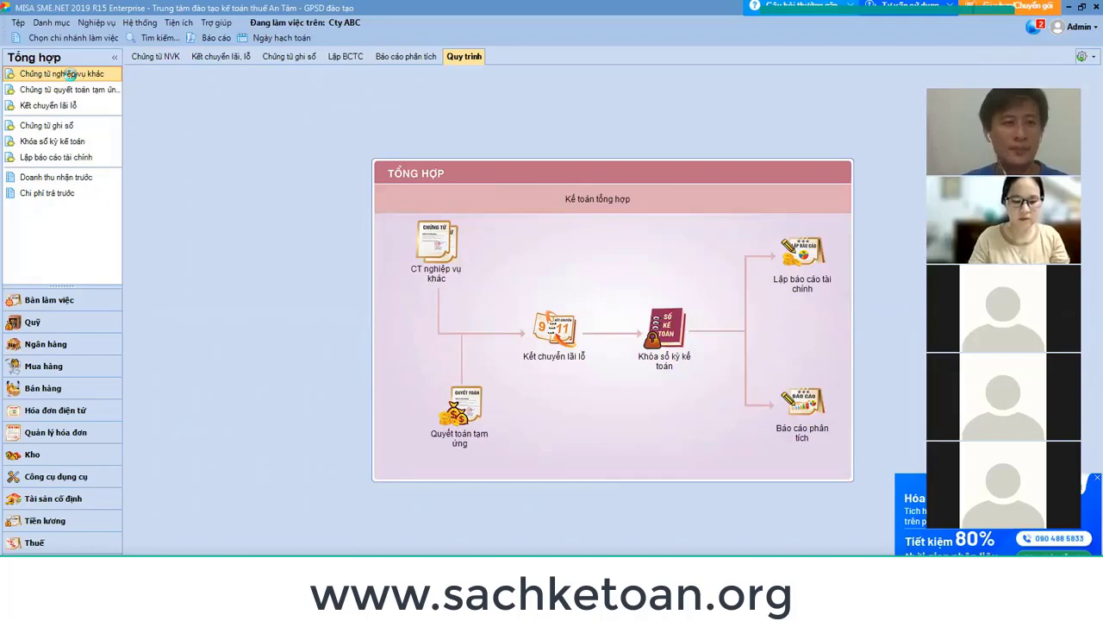
pyautogui.click(69, 75)
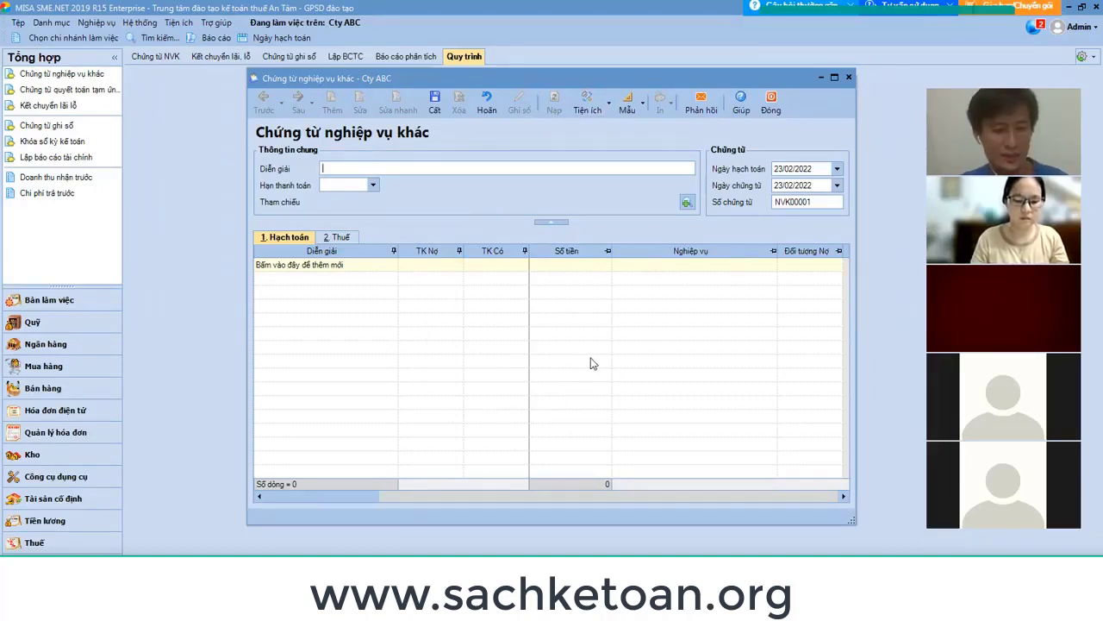
pyautogui.hotkey('alt', 'Tab')
pyautogui.moveTo(617, 608)
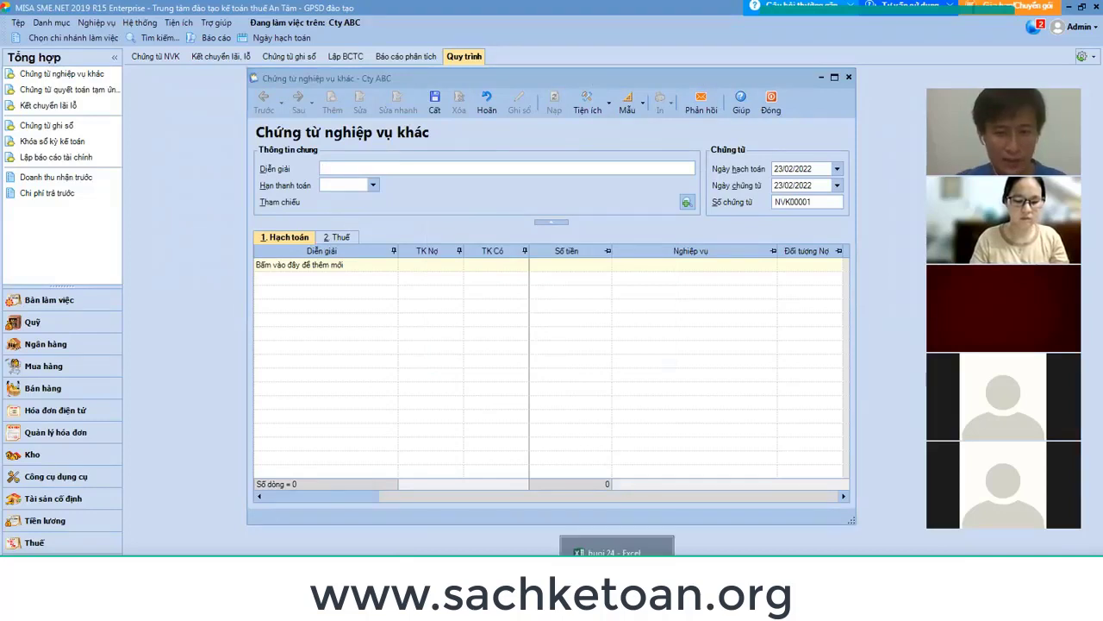
pyautogui.click(619, 545)
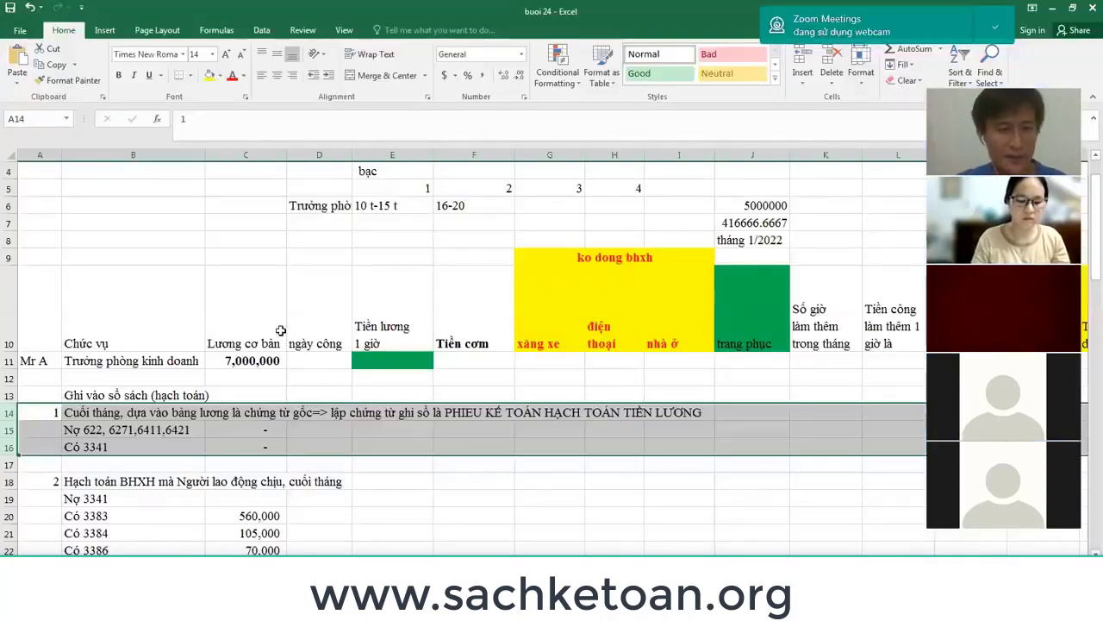
pyautogui.moveTo(7, 414); pyautogui.dragTo(7, 447)
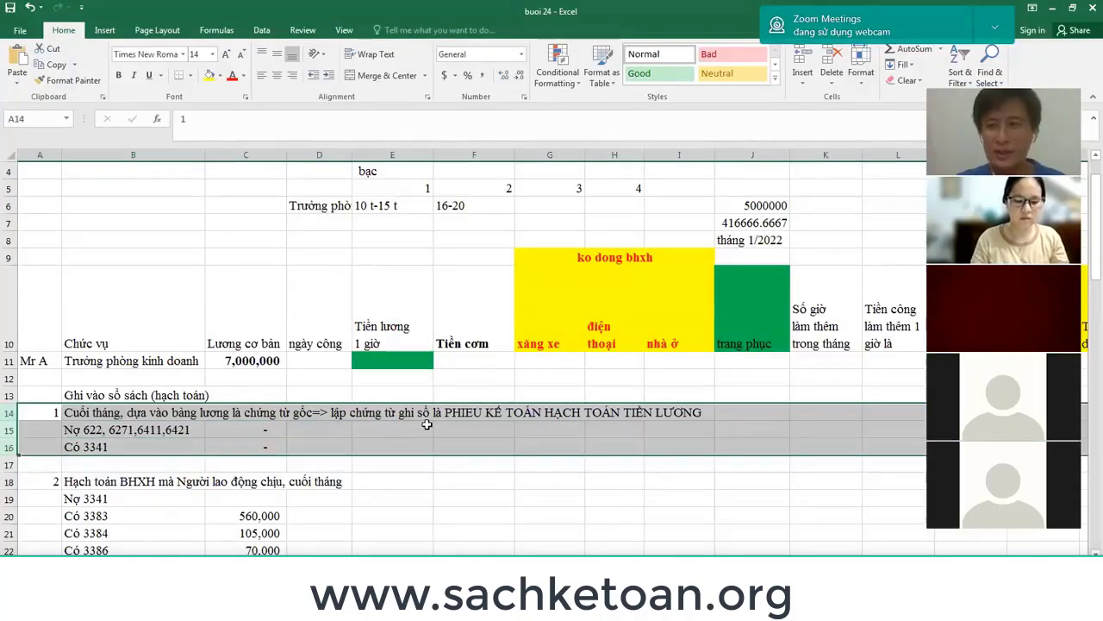
pyautogui.click(252, 431)
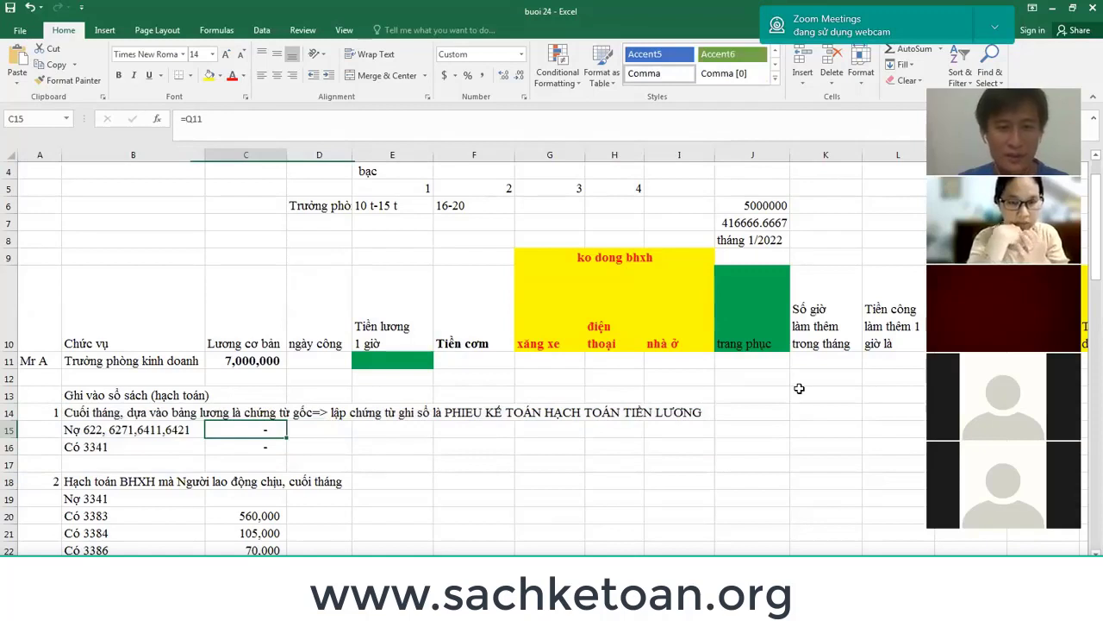
pyautogui.write('=')
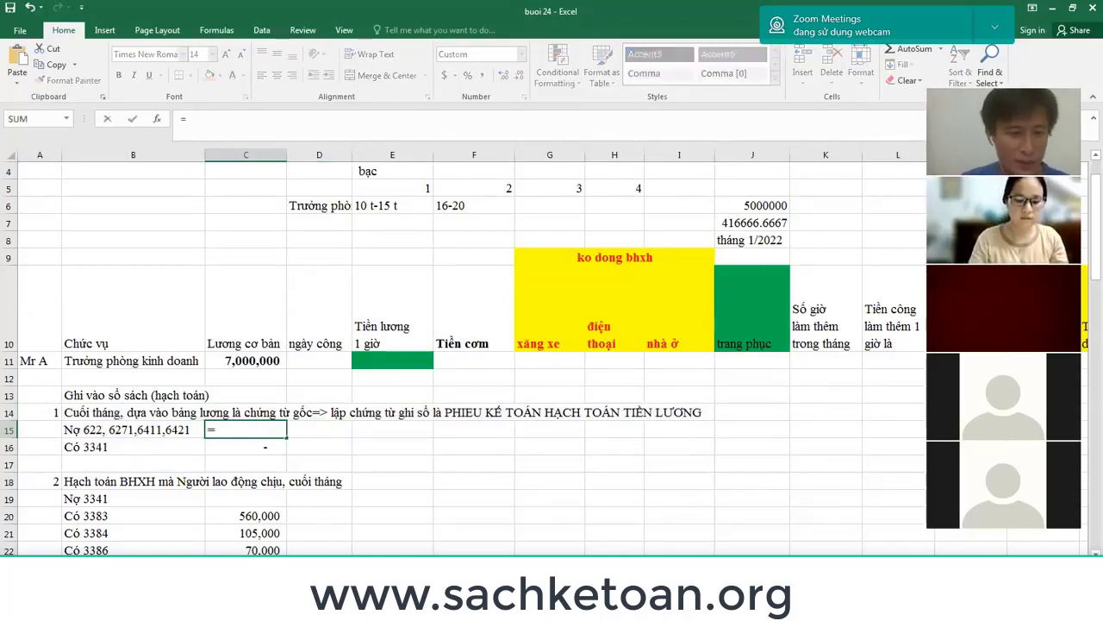
pyautogui.write('Y11')
pyautogui.hotkey('ctrl', 'Return')
pyautogui.hotkey('ctrl', '[')
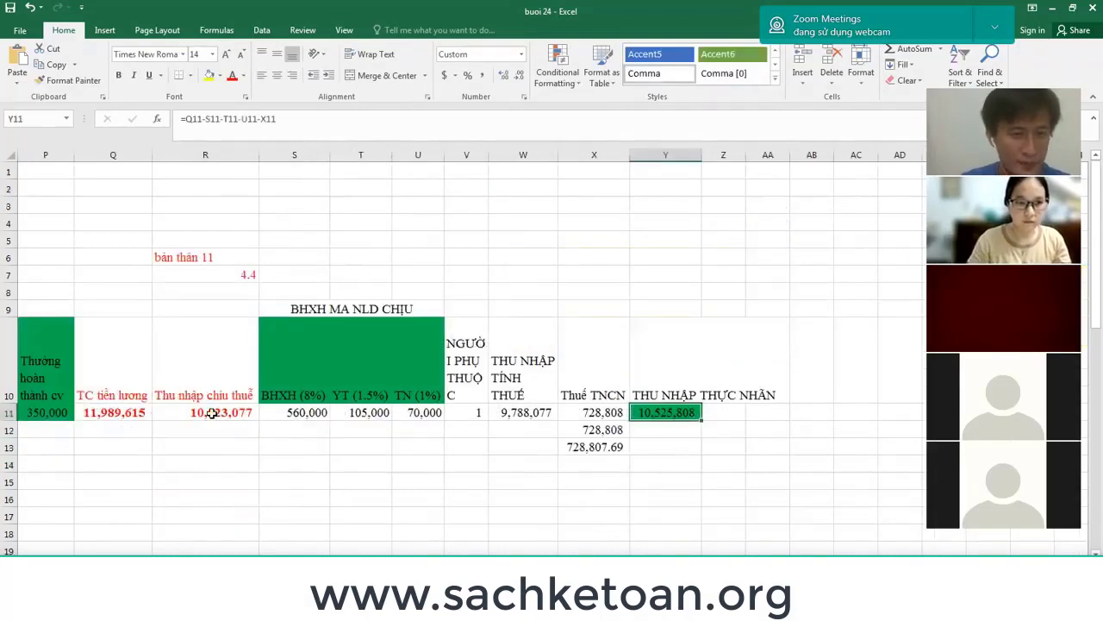
pyautogui.scroll(-6, 211, 413)
pyautogui.click(236, 372)
pyautogui.press('Left')
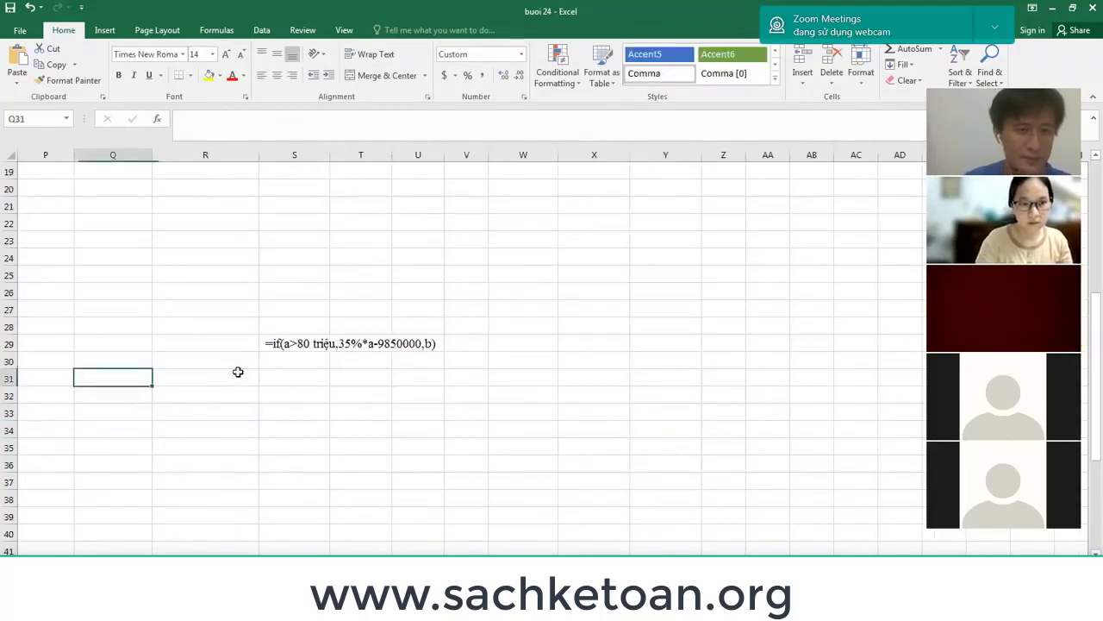
pyautogui.press('Home')
pyautogui.scroll(4, 250, 366)
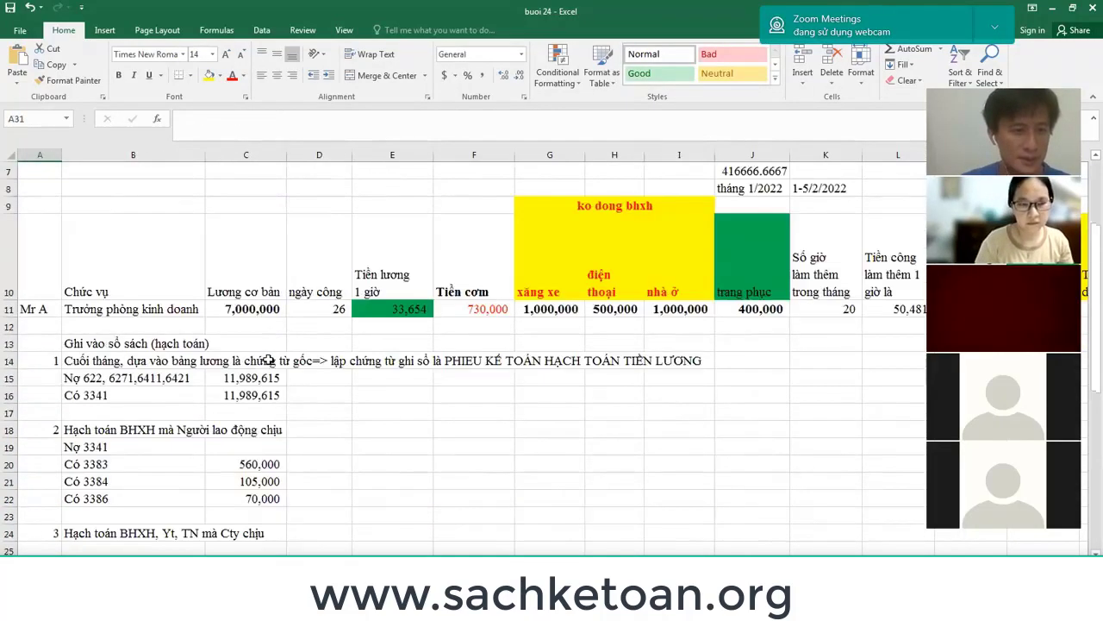
pyautogui.click(246, 374)
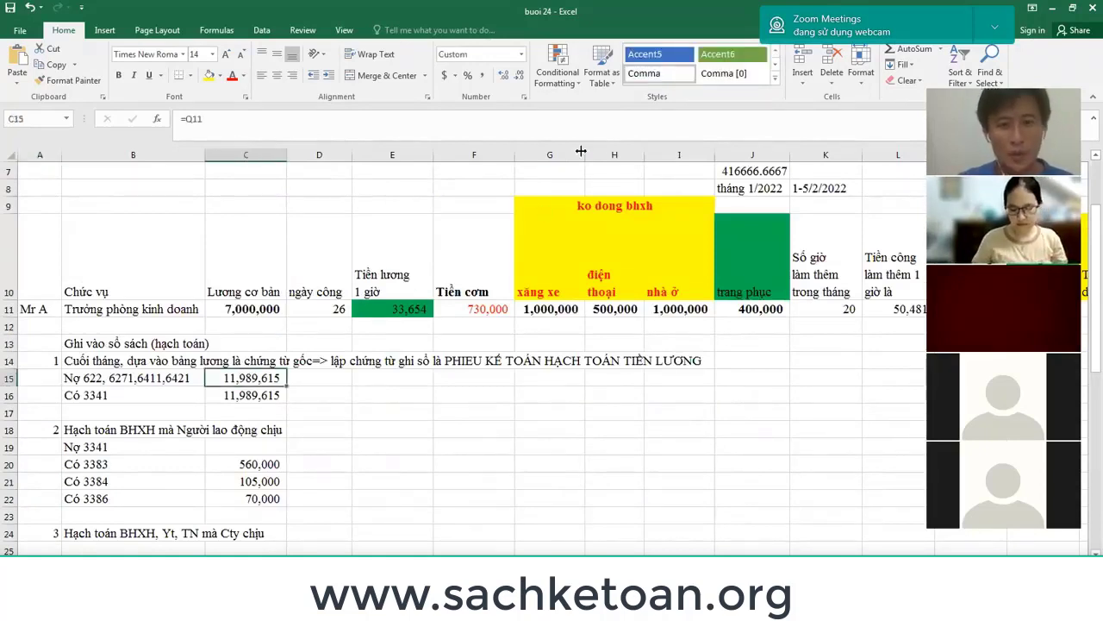
pyautogui.click(442, 307)
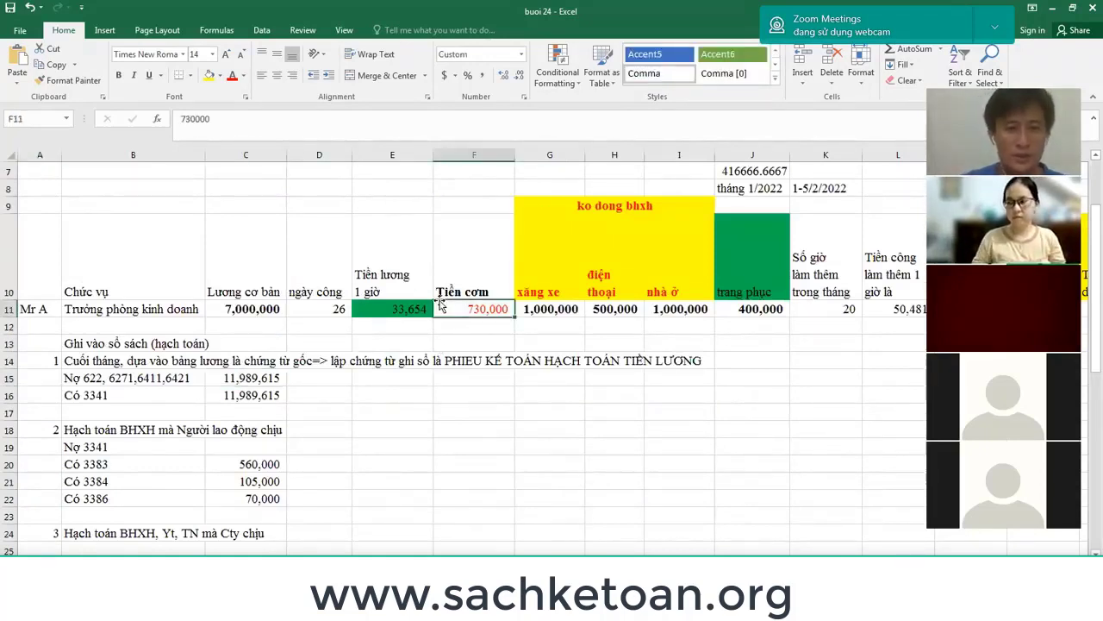
pyautogui.press('Right')
pyautogui.press('Right')
pyautogui.press('Right')
pyautogui.press('Right')
pyautogui.press('Right')
pyautogui.press('Right')
pyautogui.press('Right')
pyautogui.press('Right')
pyautogui.press('Right')
pyautogui.press('Right')
pyautogui.press('Right')
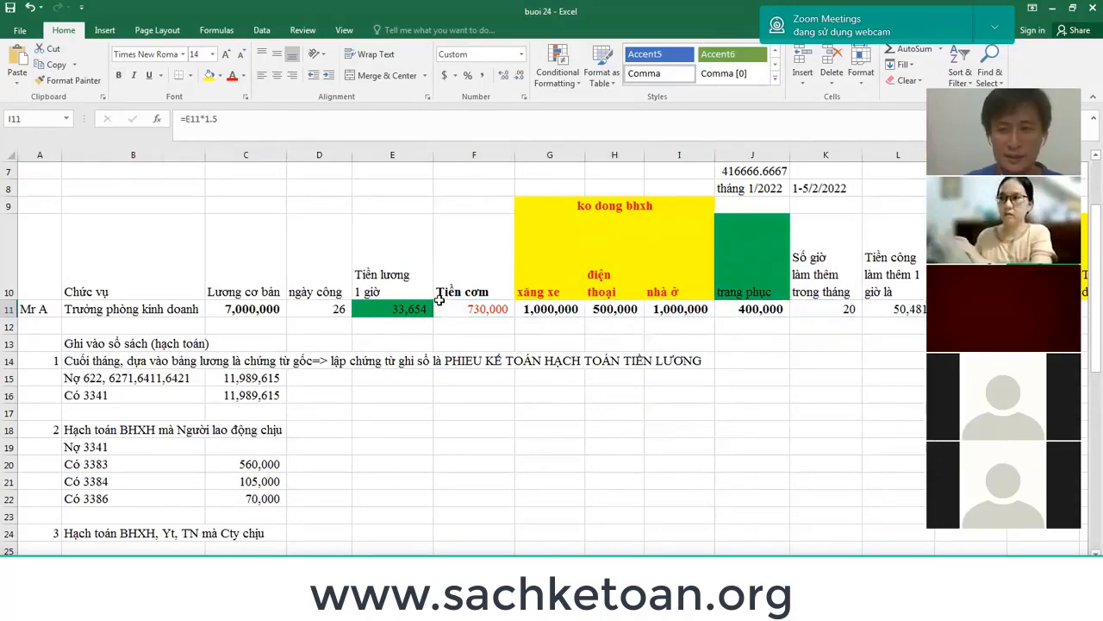
pyautogui.press('Right')
pyautogui.press('Right')
pyautogui.press('Right')
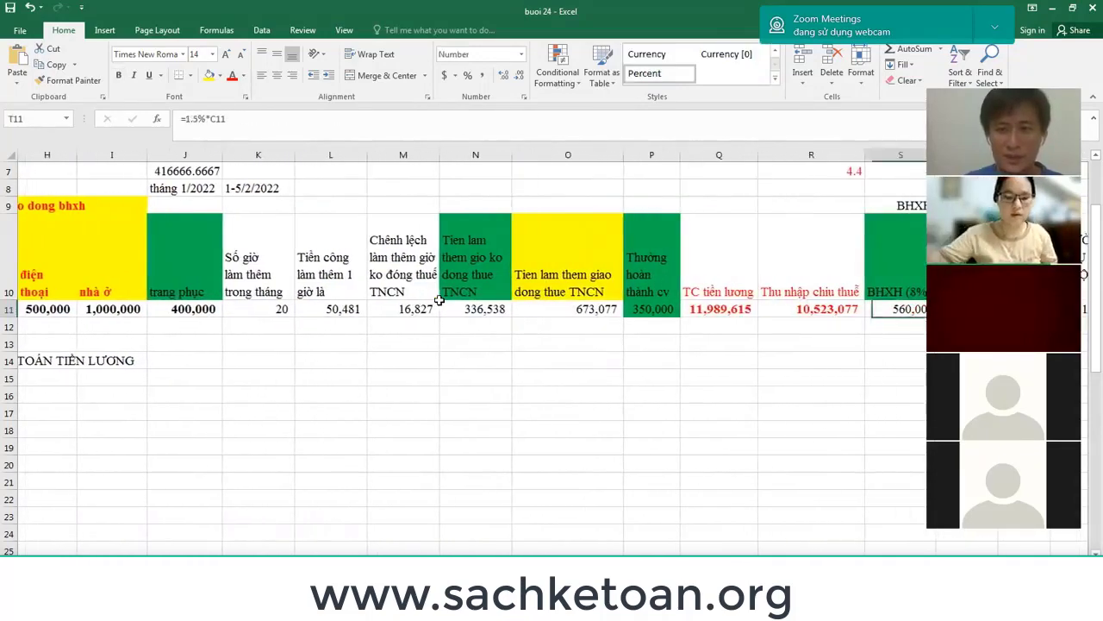
pyautogui.press('Left')
pyautogui.press('Left')
pyautogui.press('Left')
pyautogui.press('Left')
pyautogui.press('Left')
pyautogui.press('Left')
pyautogui.press('Left')
pyautogui.press('Left')
pyautogui.press('Left')
pyautogui.press('Left')
pyautogui.press('Left')
pyautogui.press('Left')
pyautogui.press('Left')
pyautogui.press('Left')
pyautogui.press('Left')
pyautogui.press('Left')
pyautogui.press('Left')
pyautogui.press('Left')
pyautogui.press('Left')
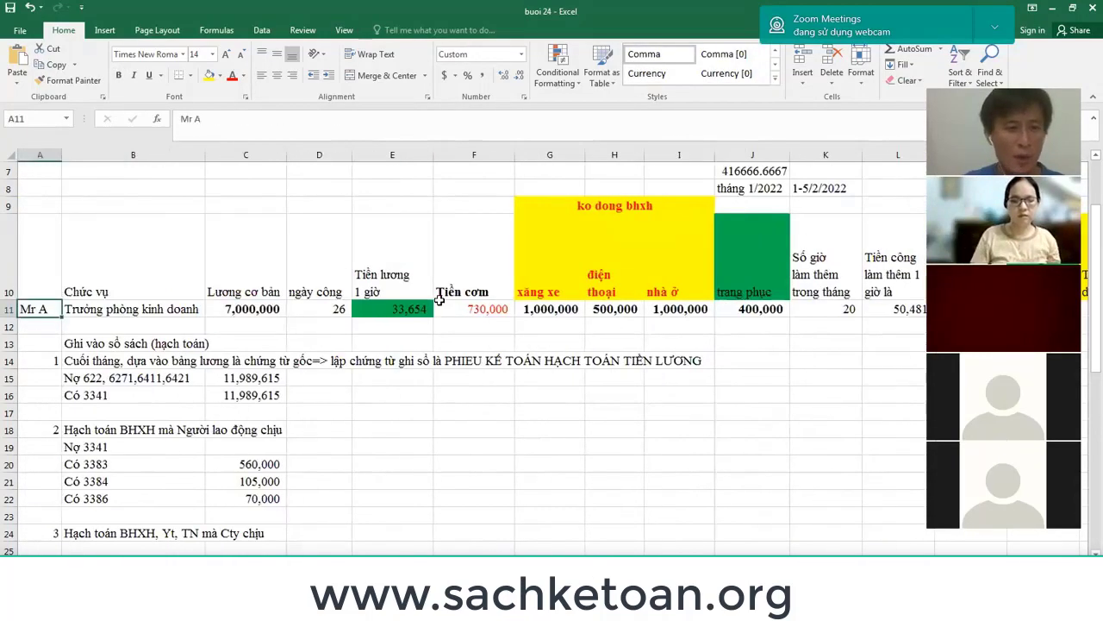
pyautogui.press('Down')
pyautogui.press('Down')
pyautogui.press('Down')
pyautogui.press('Down')
pyautogui.press('Down')
pyautogui.press('Down')
pyautogui.hotkey('shift', 'space')
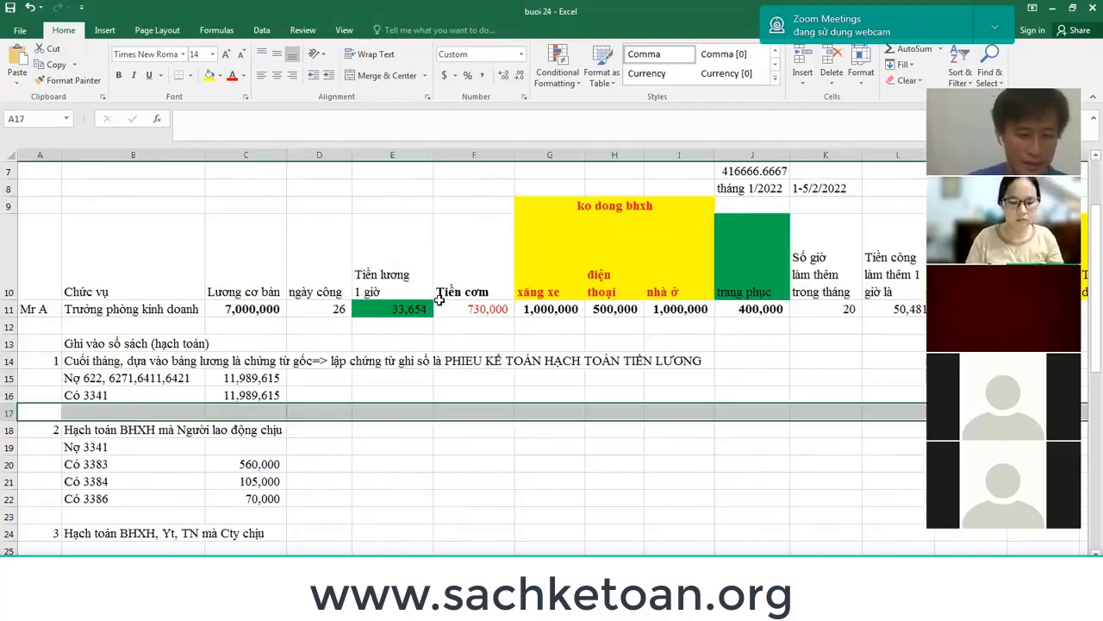
# Insert two blank rows at row 17 below the Có 3341 entry.
pyautogui.hotkey('ctrl', 'shift', '+')
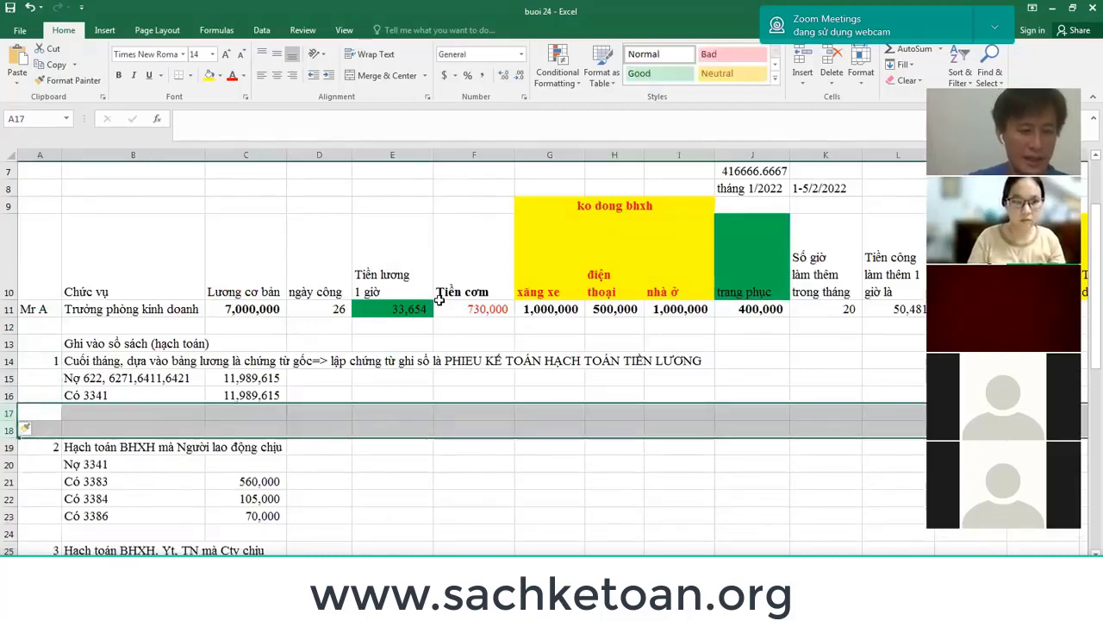
pyautogui.hotkey('ctrl', 'shift', '=')
pyautogui.hotkey('ctrl', 'shift', '=')
pyautogui.press('Up')
pyautogui.press('Up')
pyautogui.press('Right')
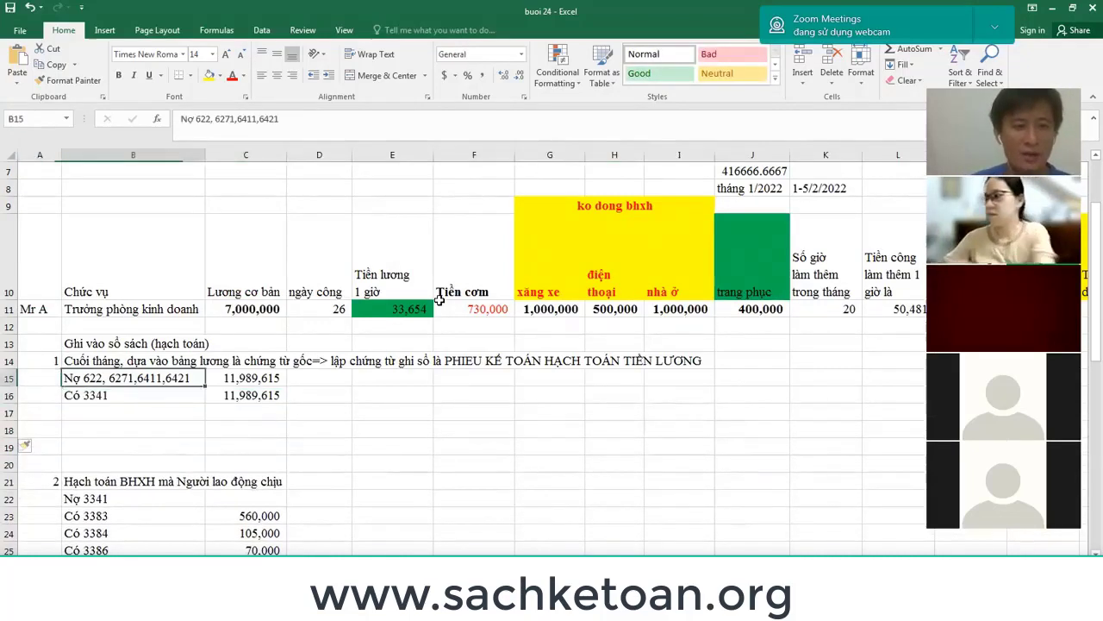
pyautogui.hotkey('shift', 'Down')
pyautogui.hotkey('shift', 'Right')
pyautogui.press('Down')
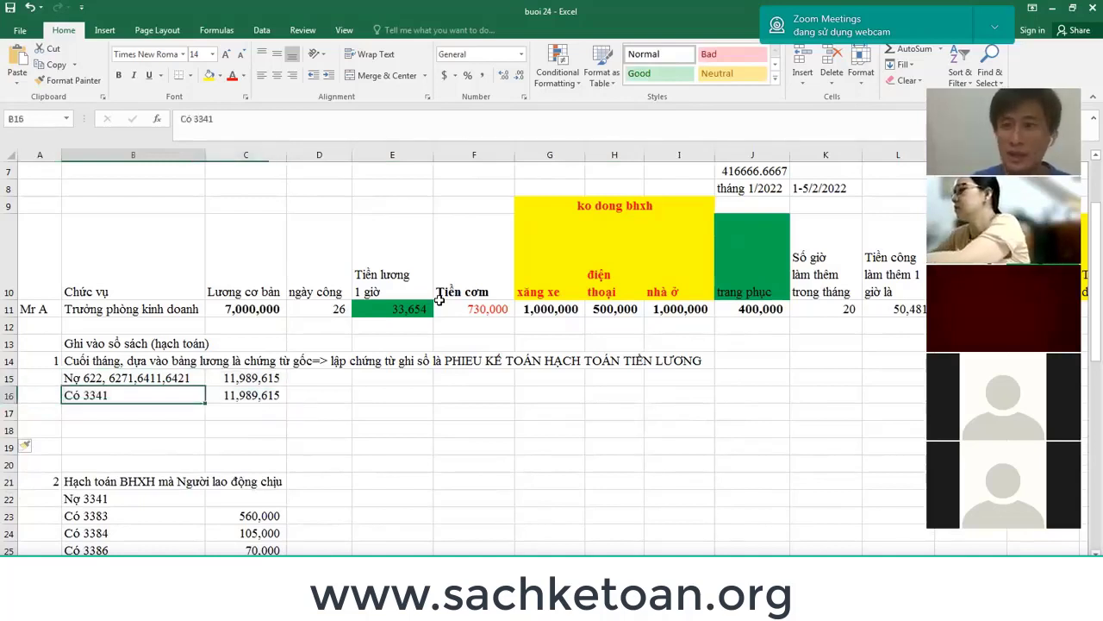
pyautogui.press('Down')
# Enter heading 'Bộ chứng từ' and a 'Chứng từ gốc' list of payroll, timesheet and sales documents.
pyautogui.write('Bộ ch')
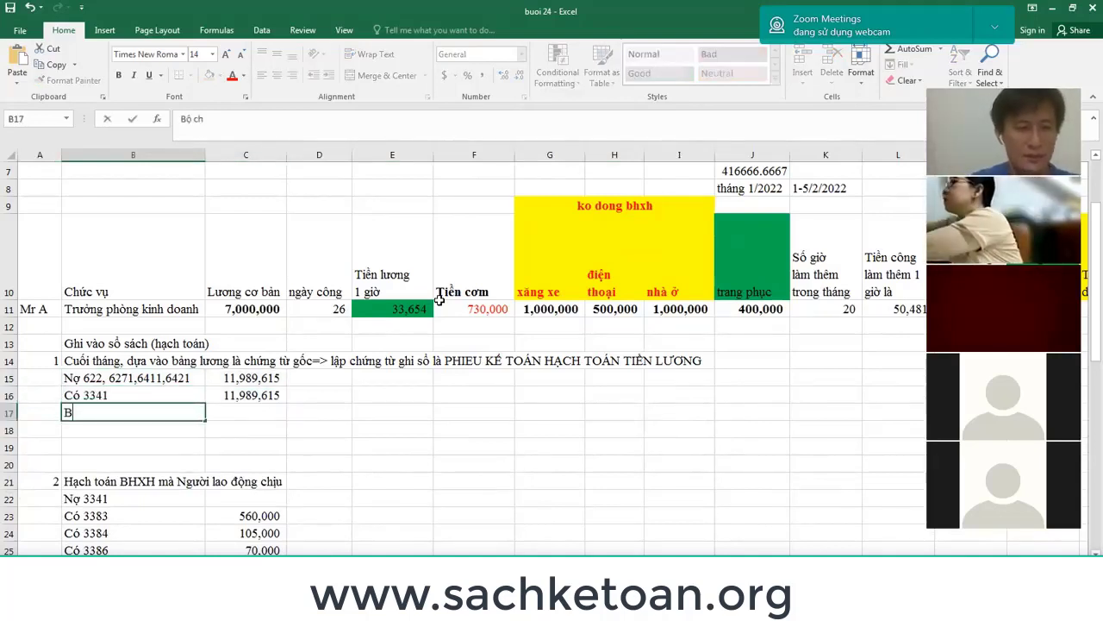
pyautogui.write('ứng từ')
pyautogui.press('Return')
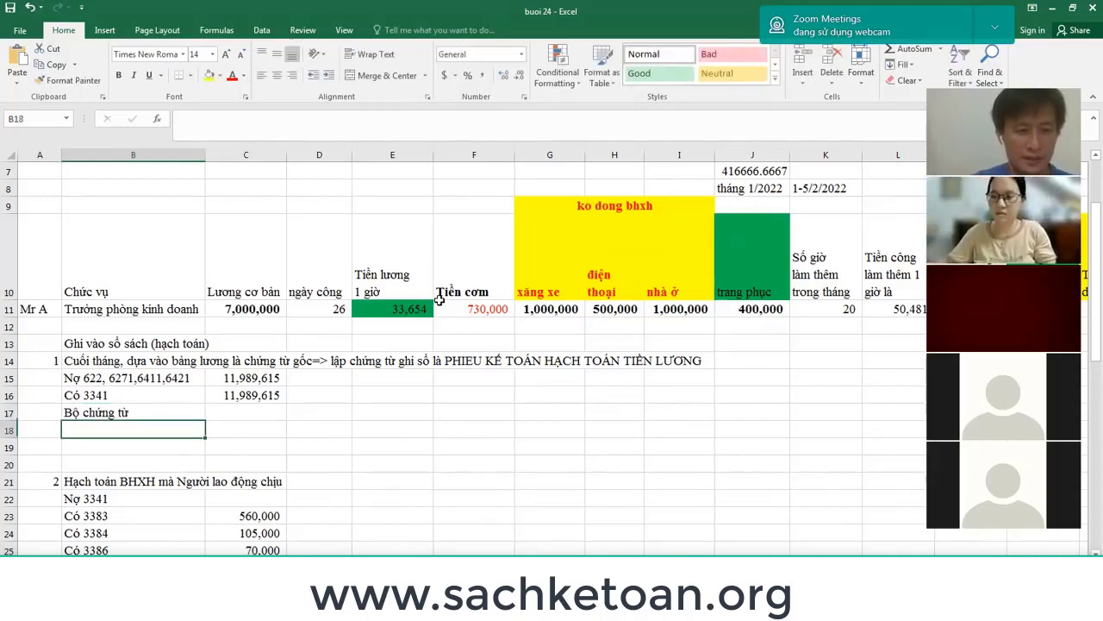
pyautogui.write('Chứng từ g')
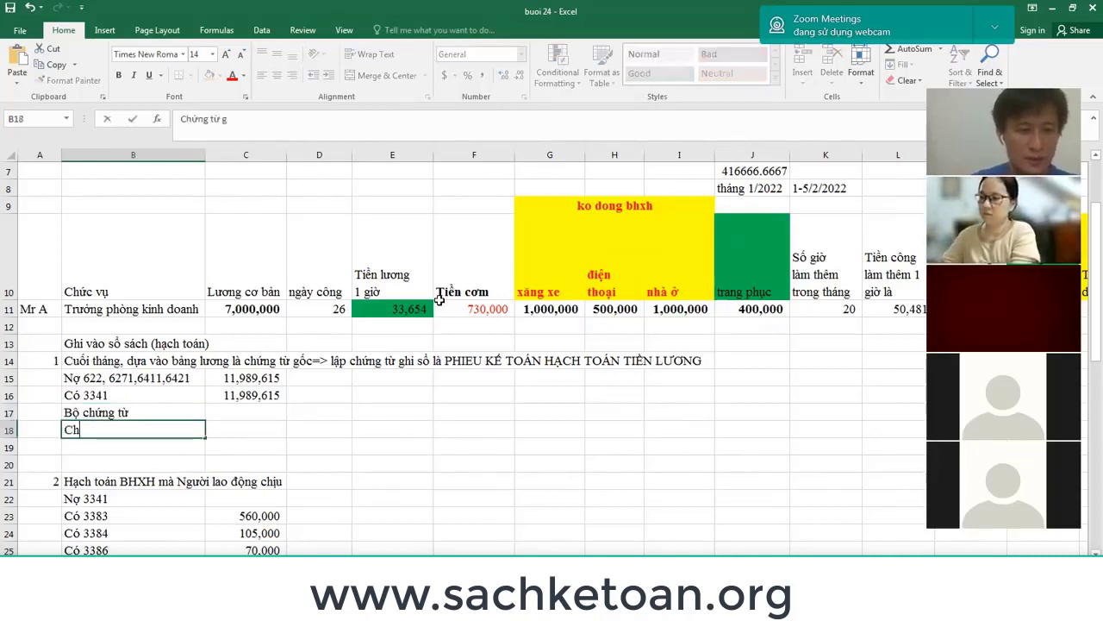
pyautogui.write('ốc')
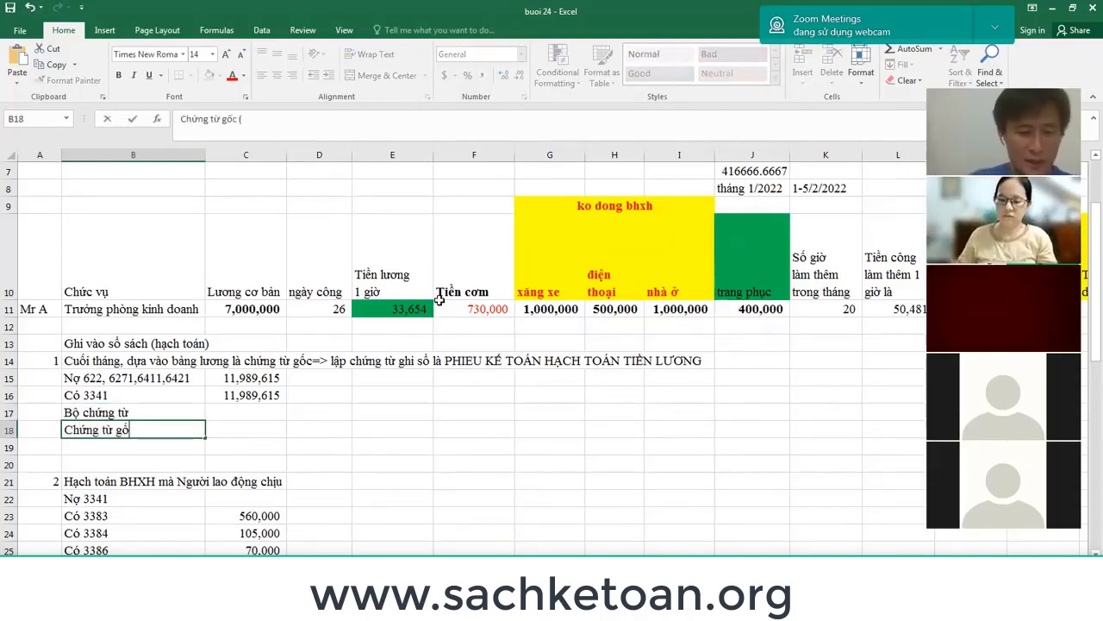
pyautogui.write(' (bảng luo')
pyautogui.write('ương')
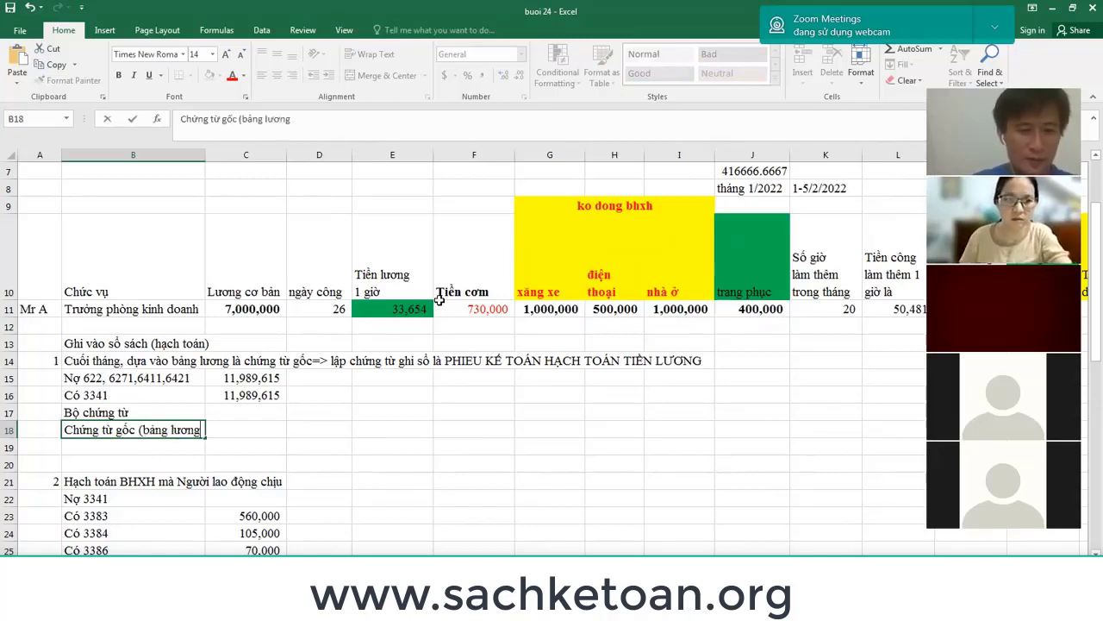
pyautogui.write(', bảng c')
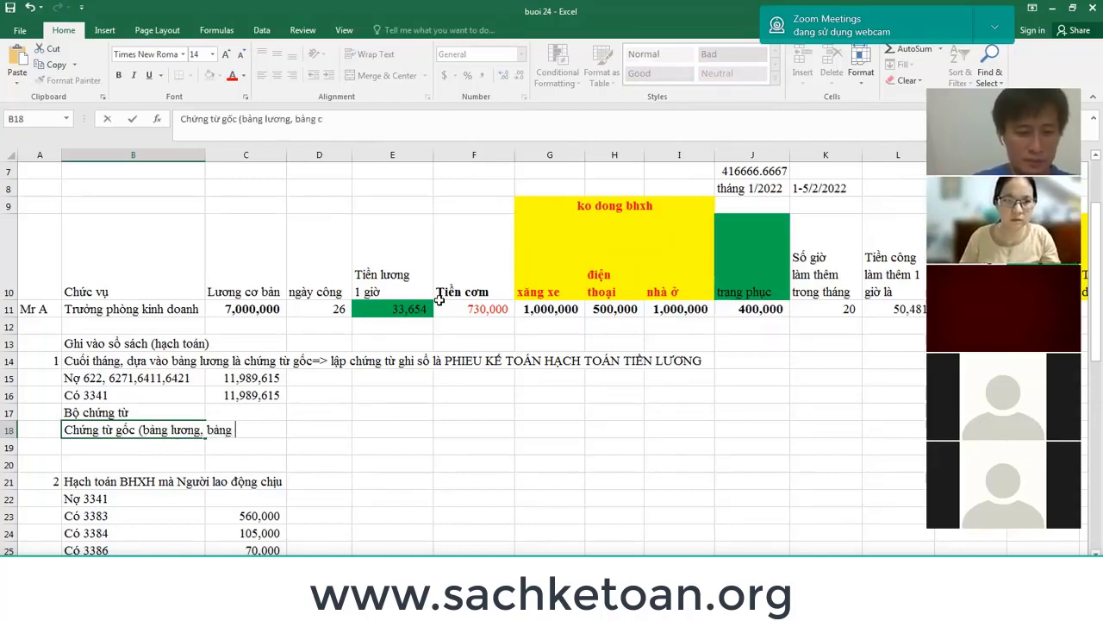
pyautogui.write('hấm cong, t')
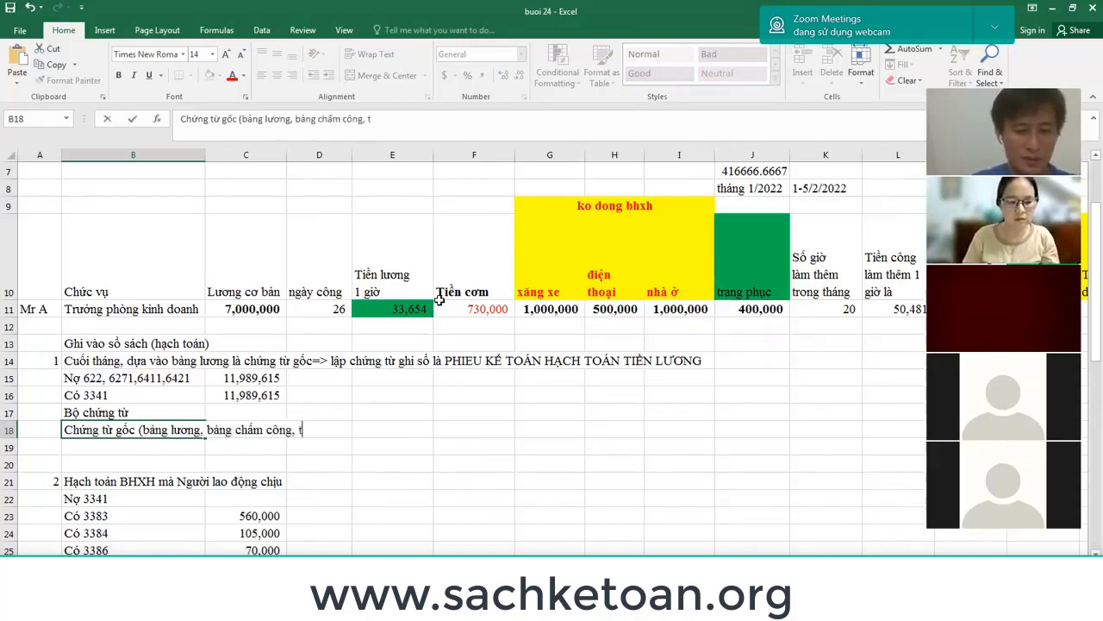
pyautogui.write('hêm giơ,')
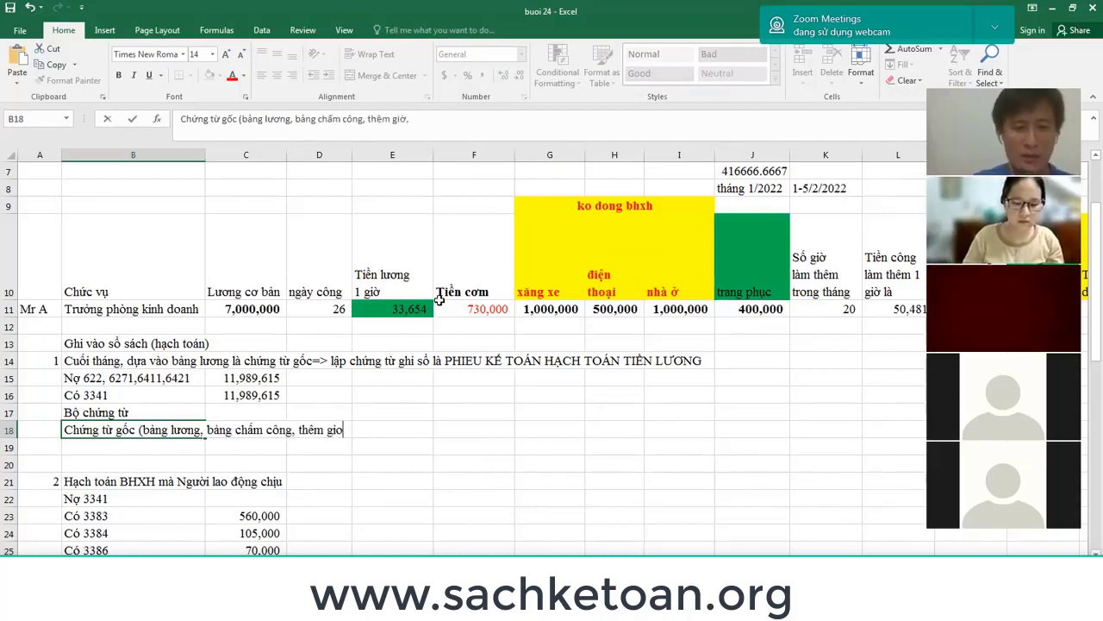
pyautogui.write(' báo ca')
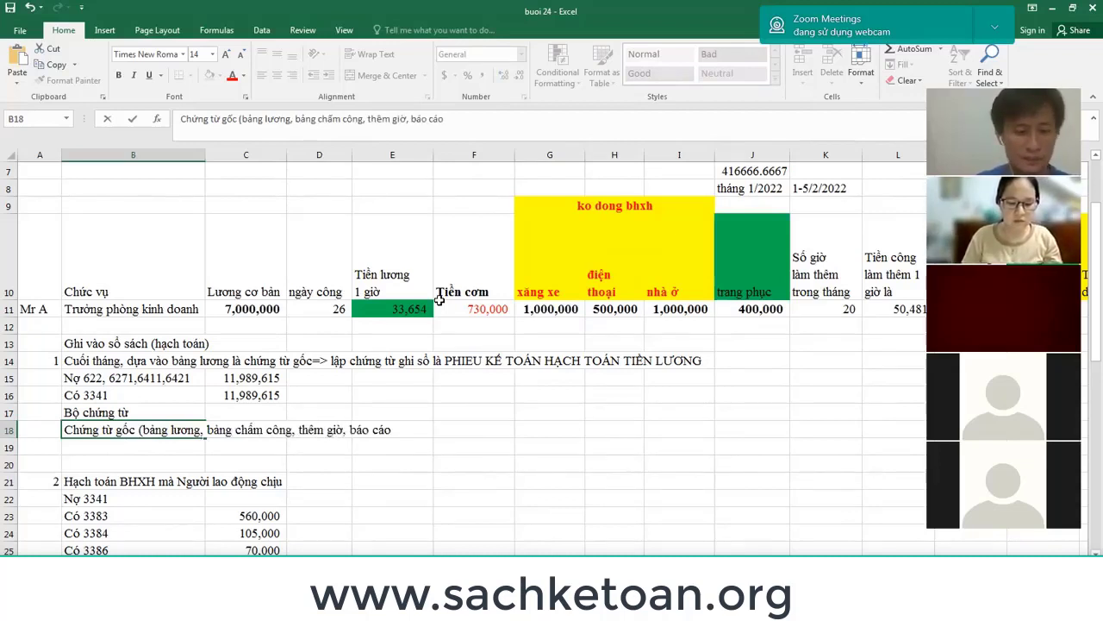
pyautogui.write('o sap, ho')
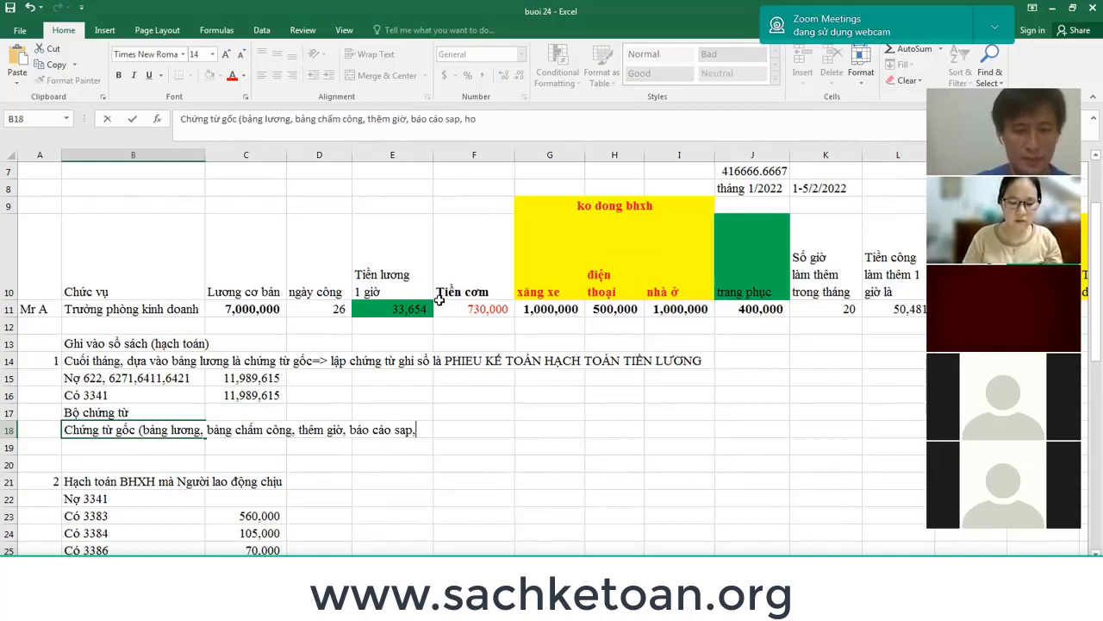
pyautogui.write('àn thanh,')
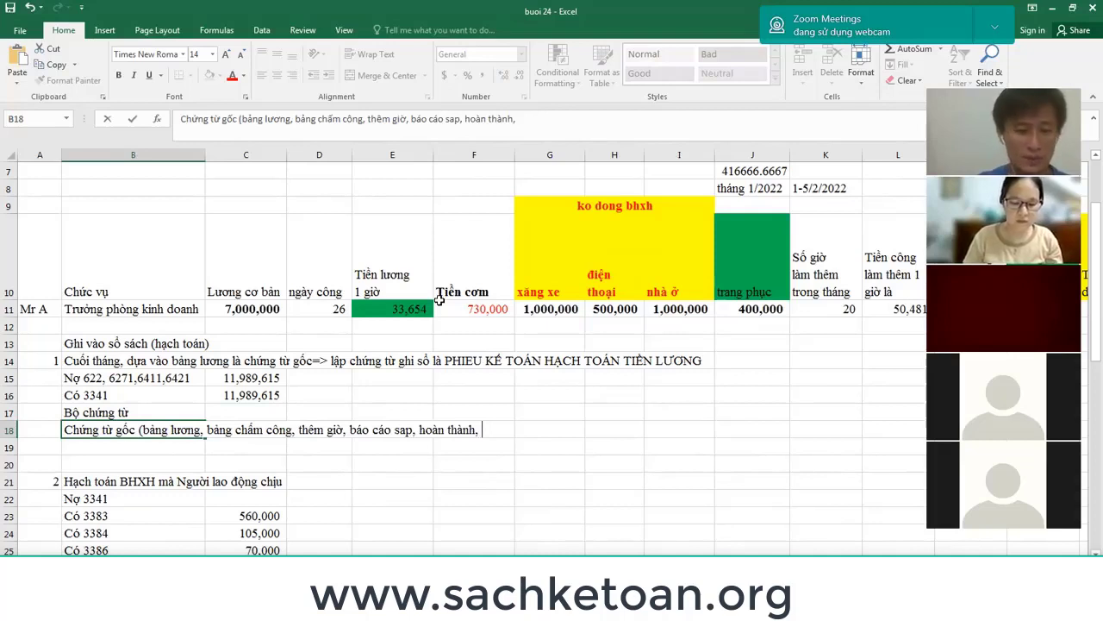
pyautogui.write('bảng')
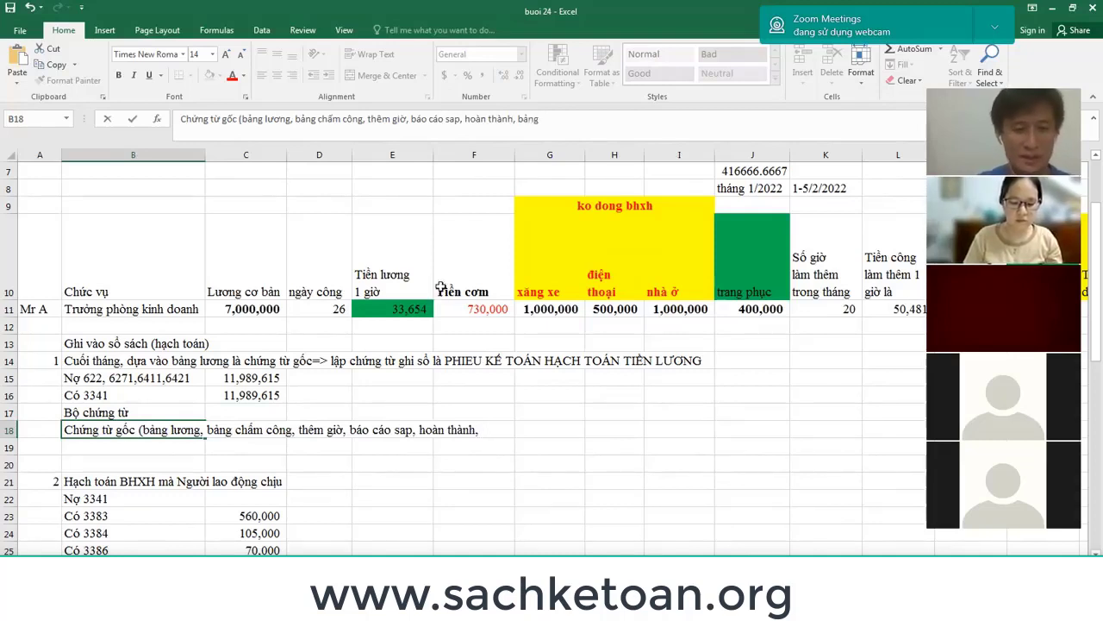
pyautogui.write(' x')
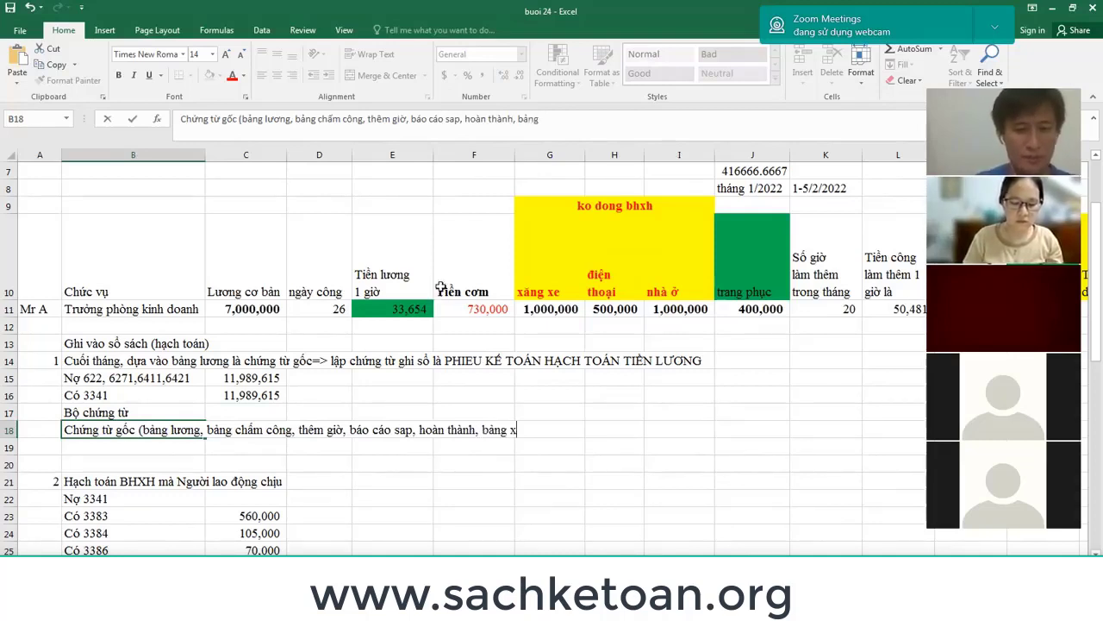
pyautogui.write('ác định doa')
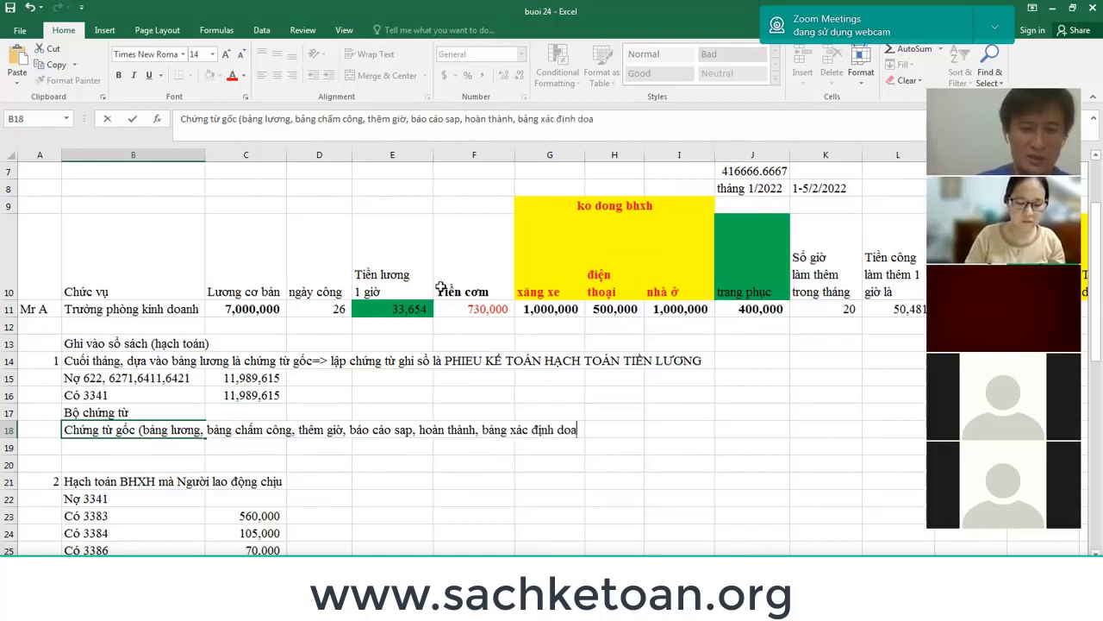
pyautogui.write('nh số....)')
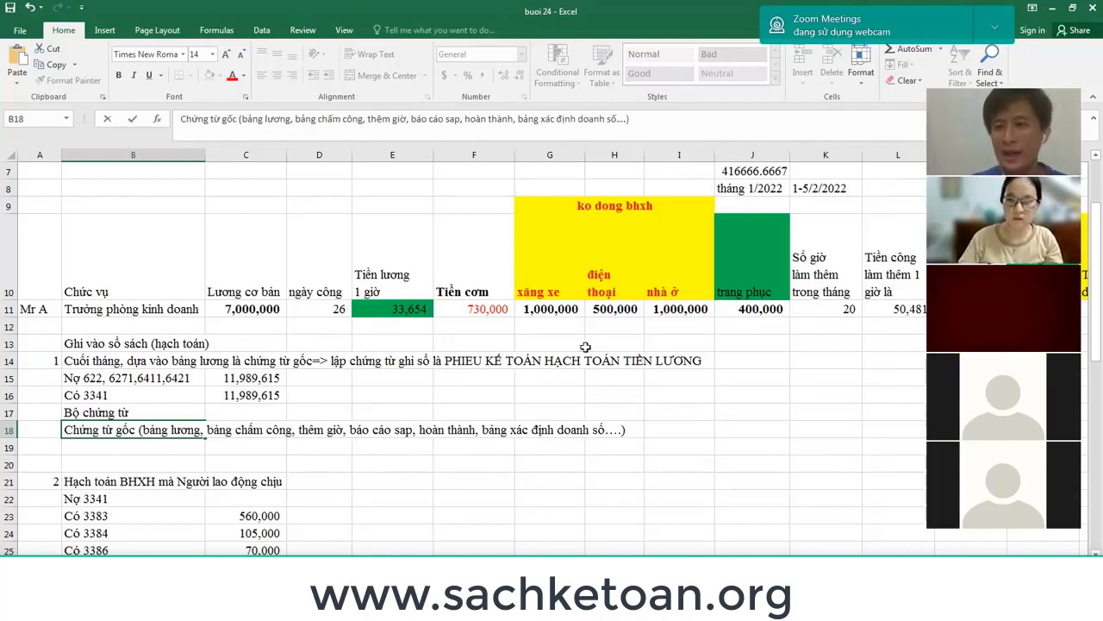
pyautogui.click(731, 406)
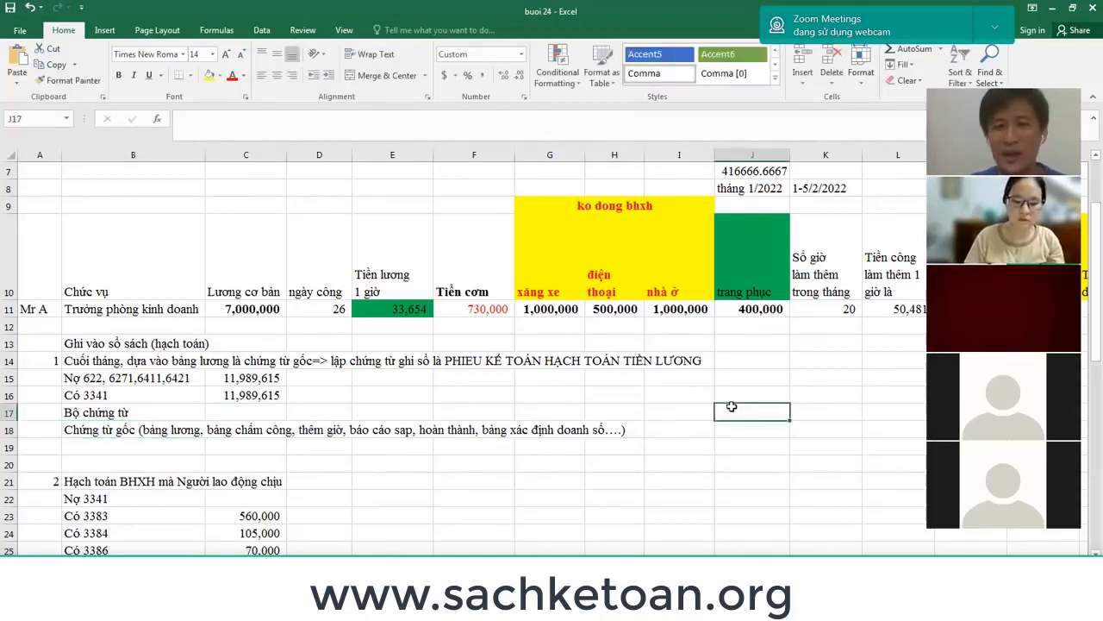
pyautogui.click(270, 314)
pyautogui.click(328, 309)
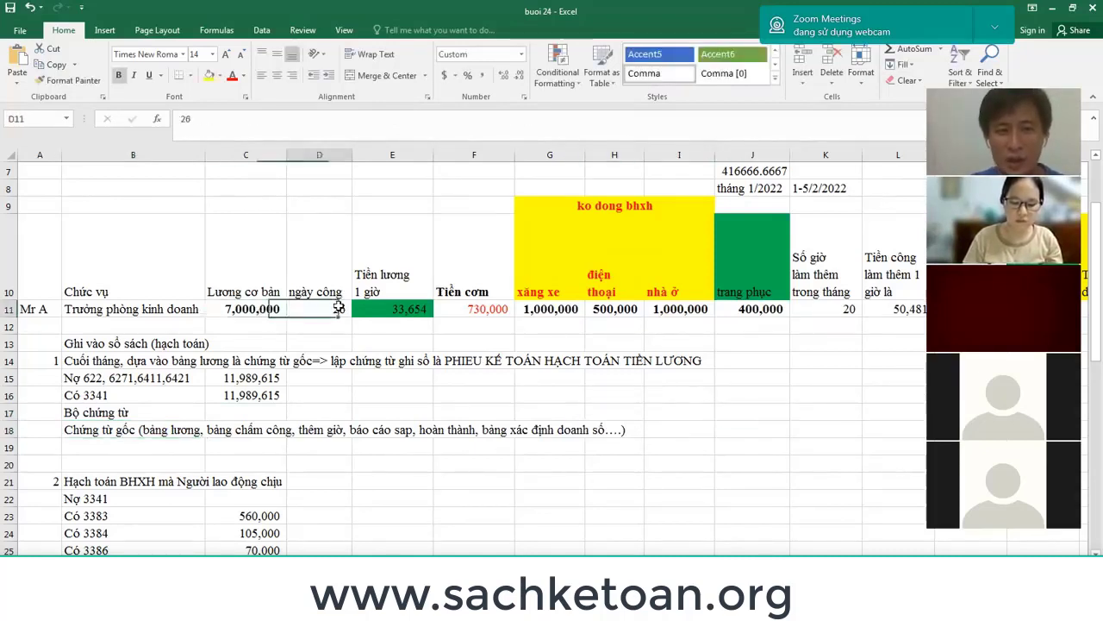
pyautogui.click(421, 307)
pyautogui.click(500, 311)
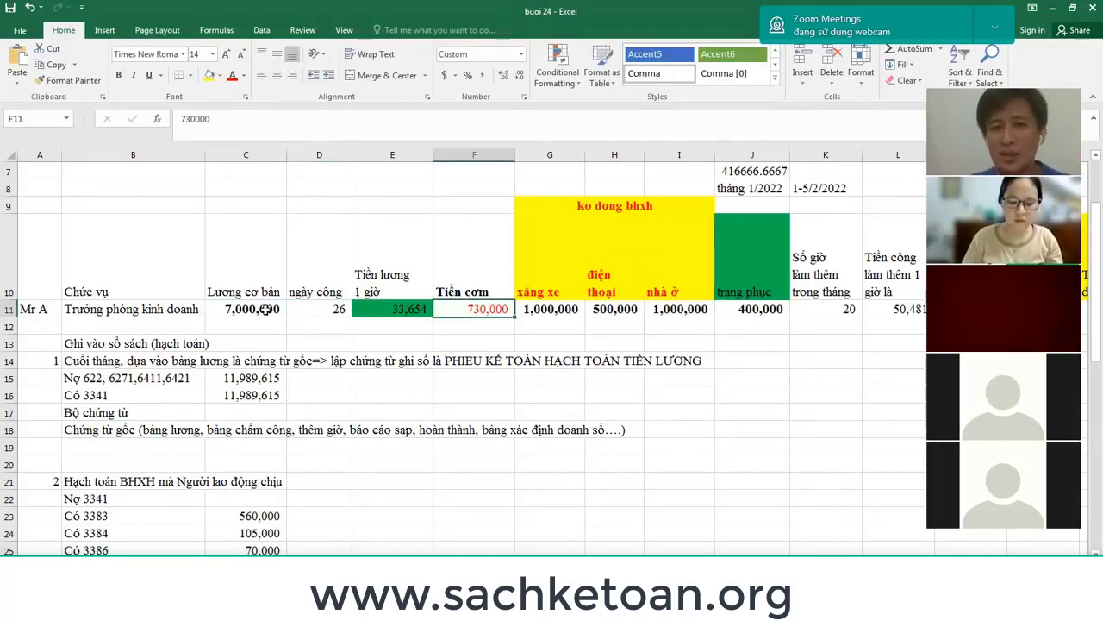
pyautogui.moveTo(262, 310); pyautogui.dragTo(455, 310)
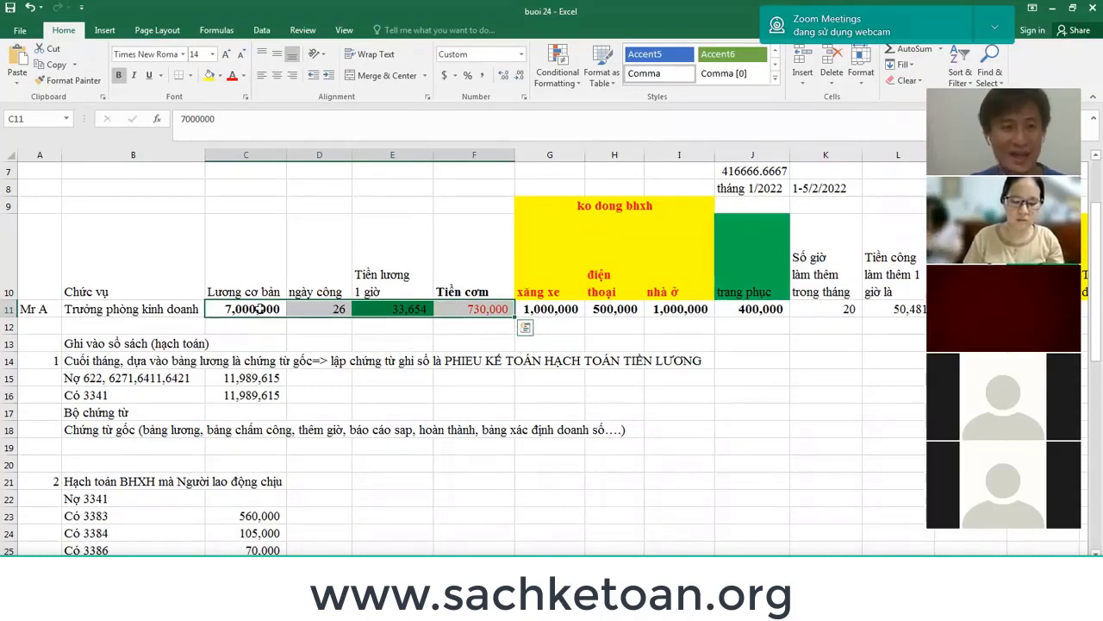
pyautogui.moveTo(231, 308); pyautogui.dragTo(532, 307)
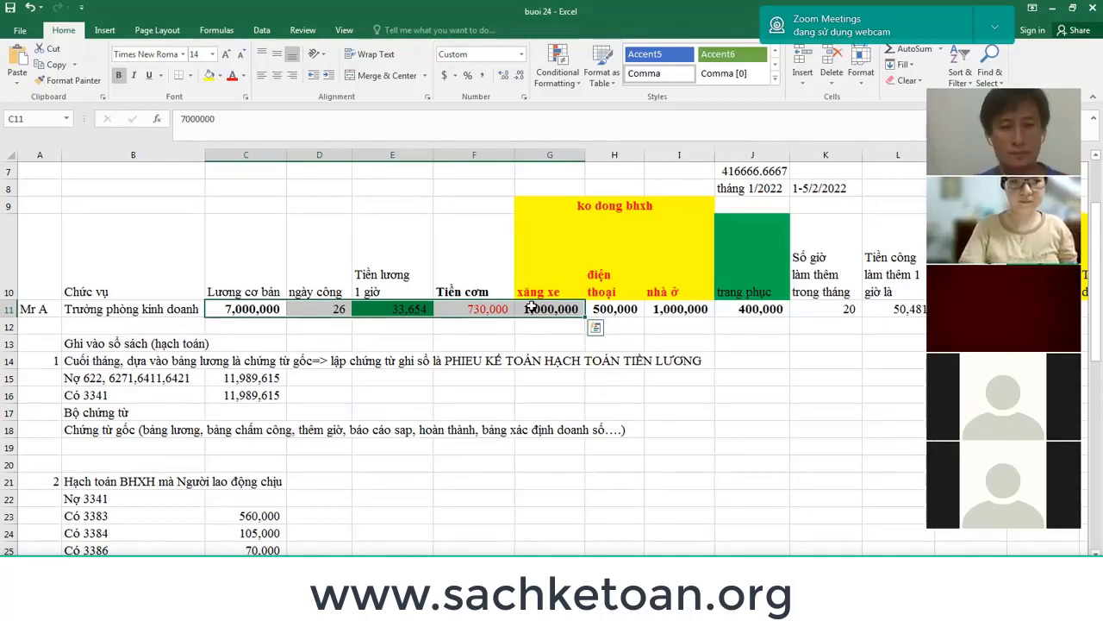
pyautogui.click(111, 448)
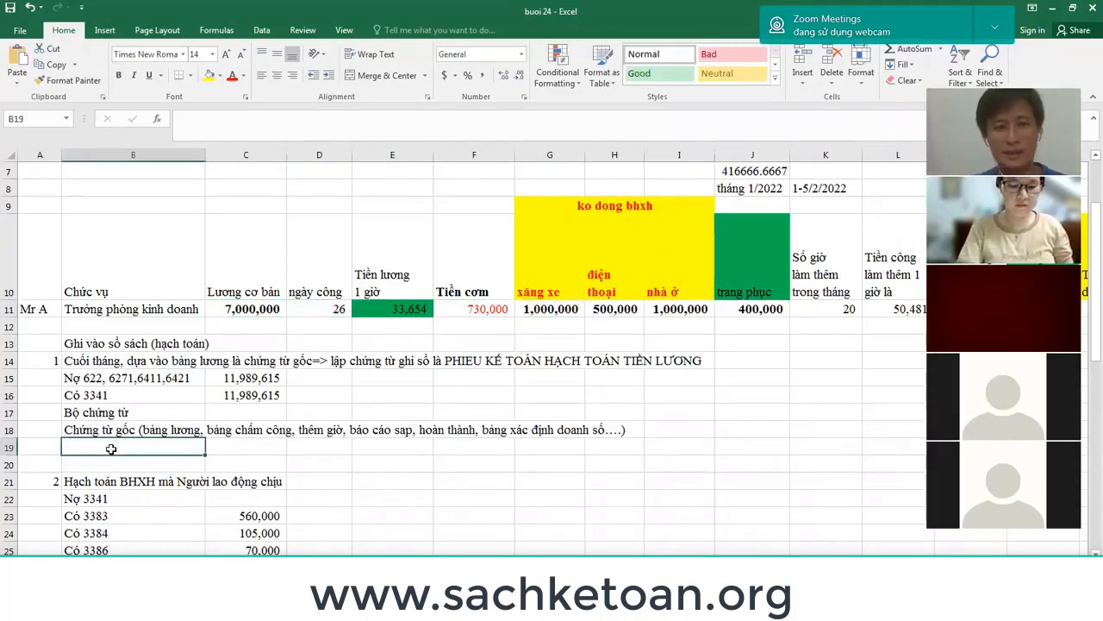
pyautogui.click(7, 293)
pyautogui.moveTo(7, 295); pyautogui.dragTo(10, 309)
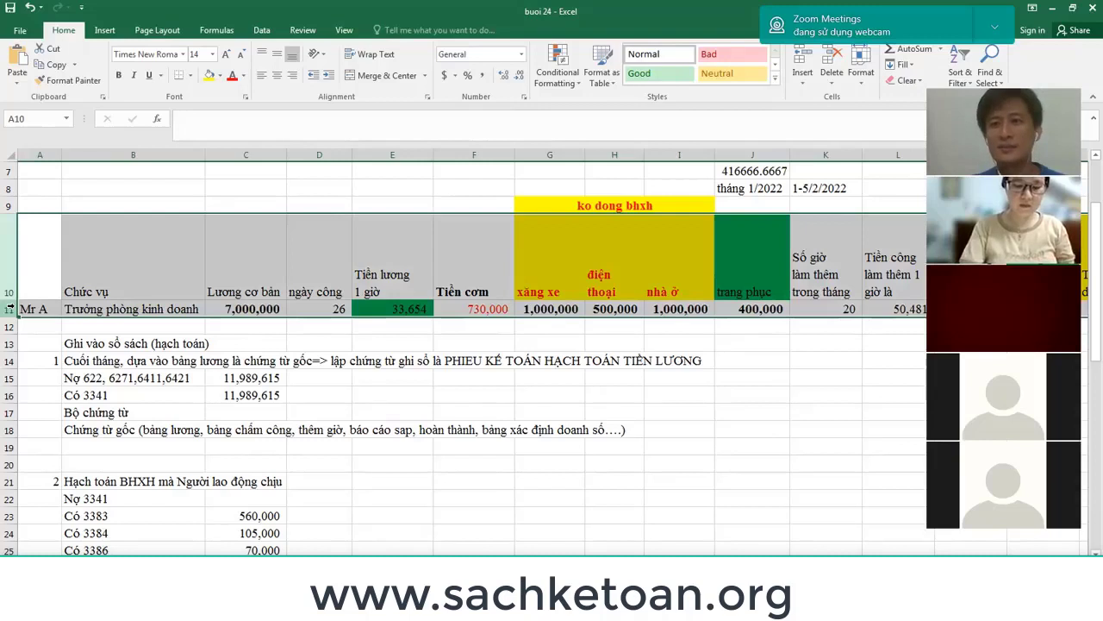
pyautogui.click(11, 309)
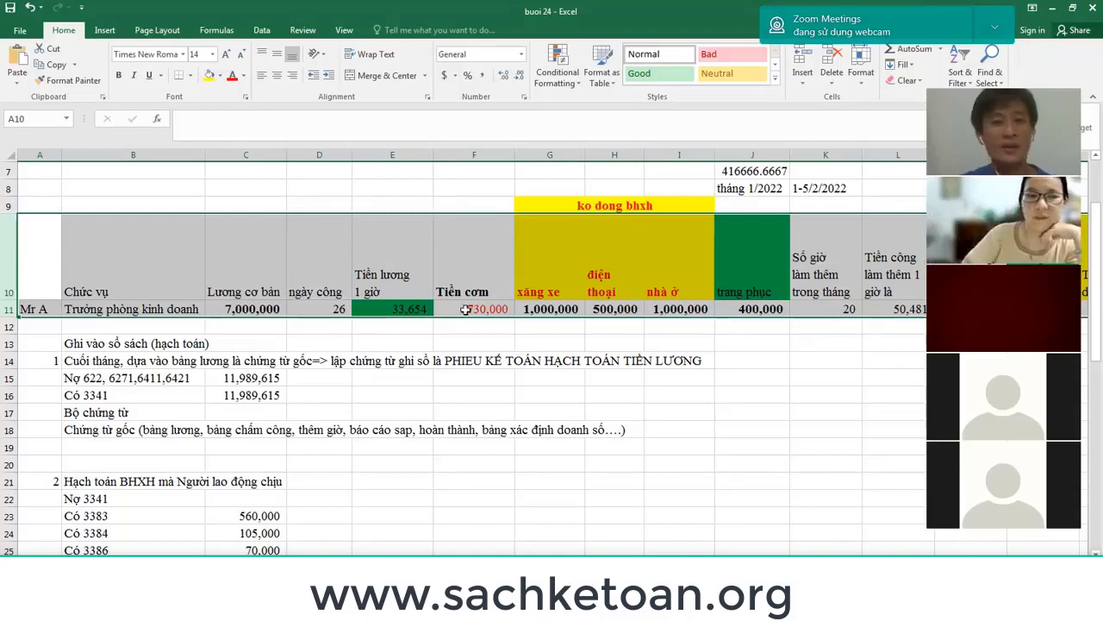
pyautogui.click(259, 308)
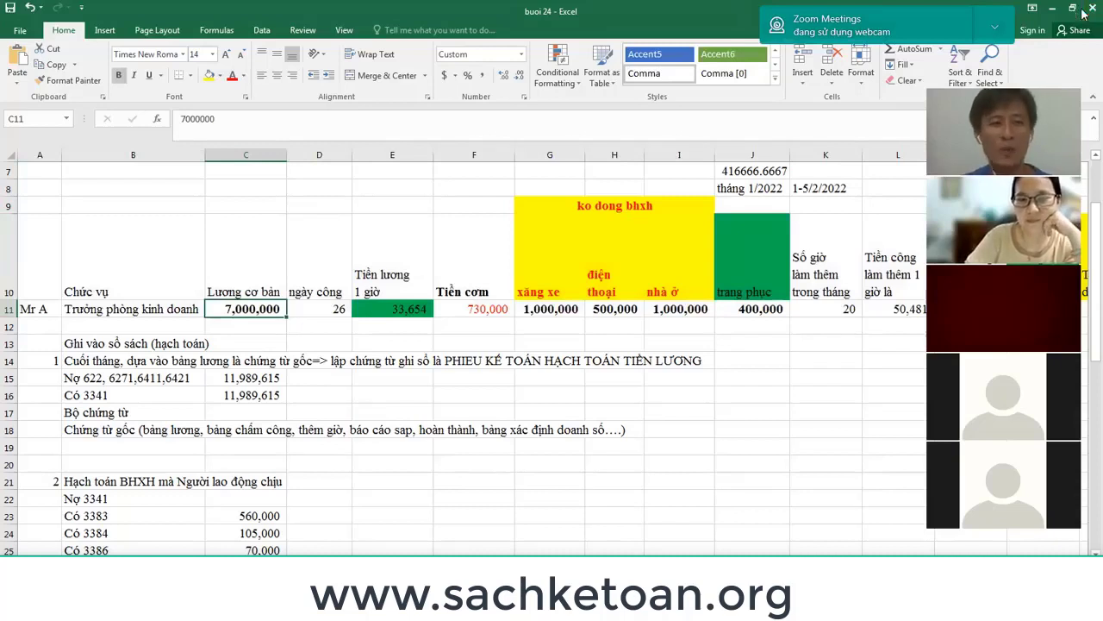
pyautogui.moveTo(7, 258); pyautogui.dragTo(8, 308)
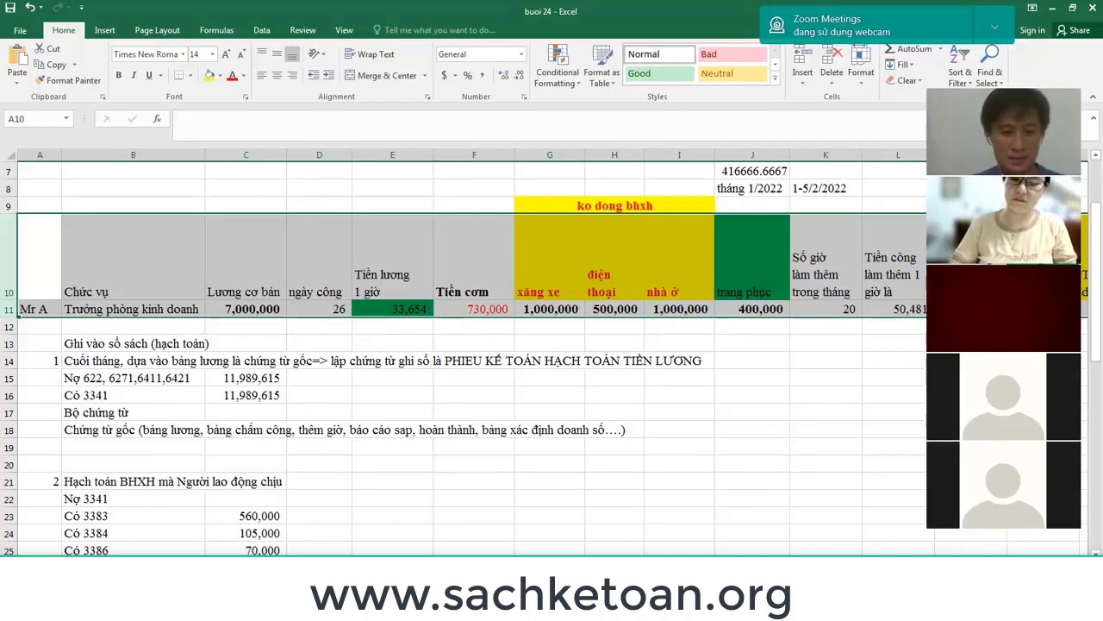
# Check a contact's conversation in Zalo, then minimize Zalo to reveal the workbook.
pyautogui.hotkey('alt', 'Tab')
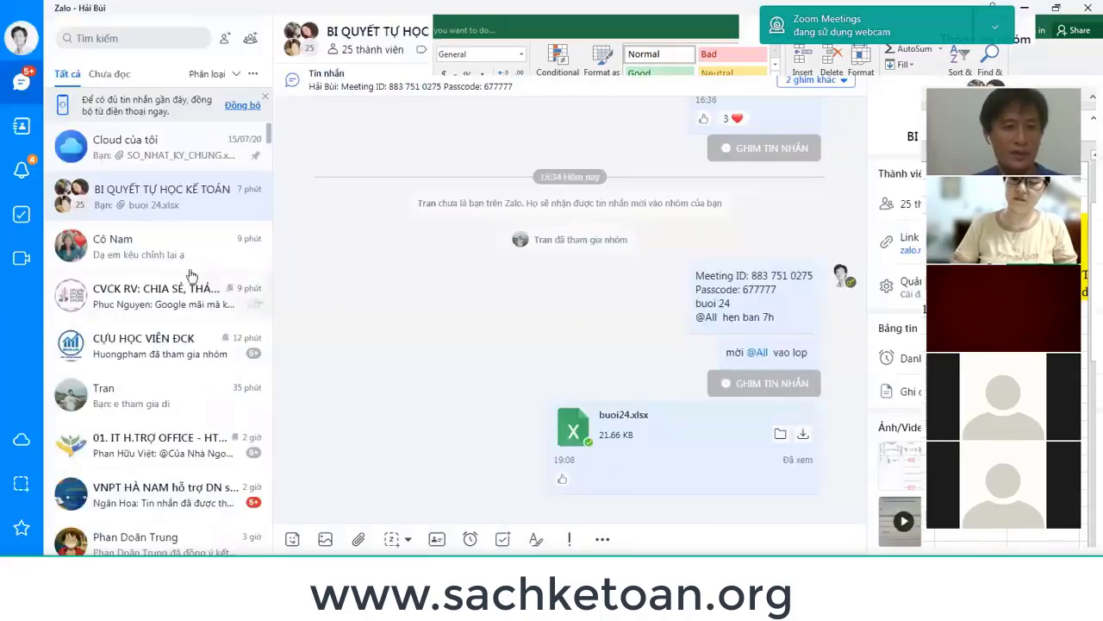
pyautogui.click(167, 253)
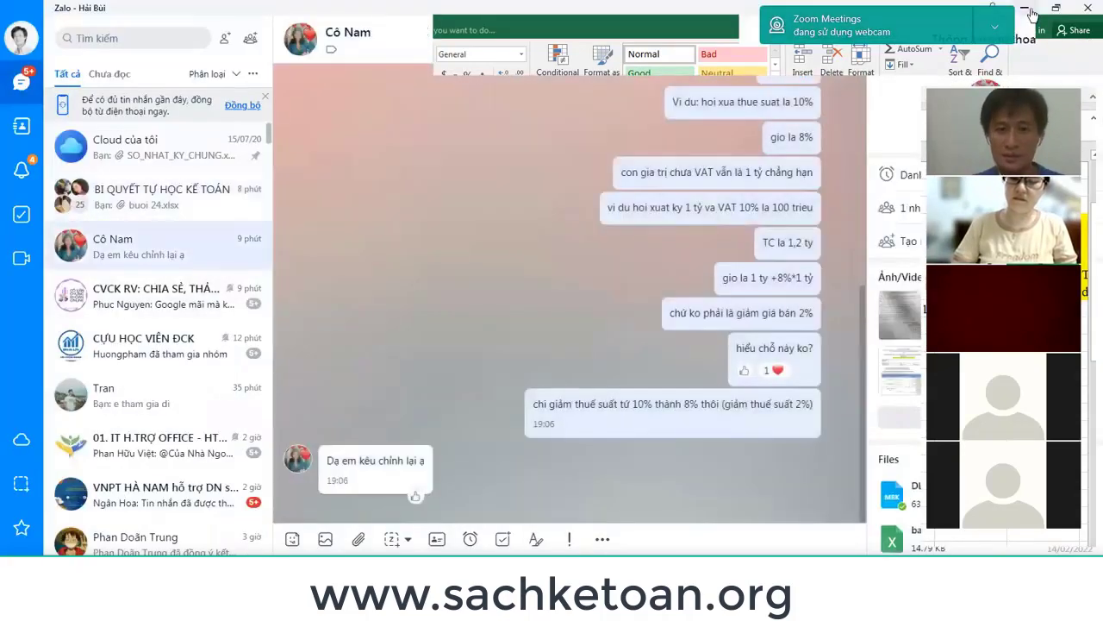
pyautogui.click(1027, 9)
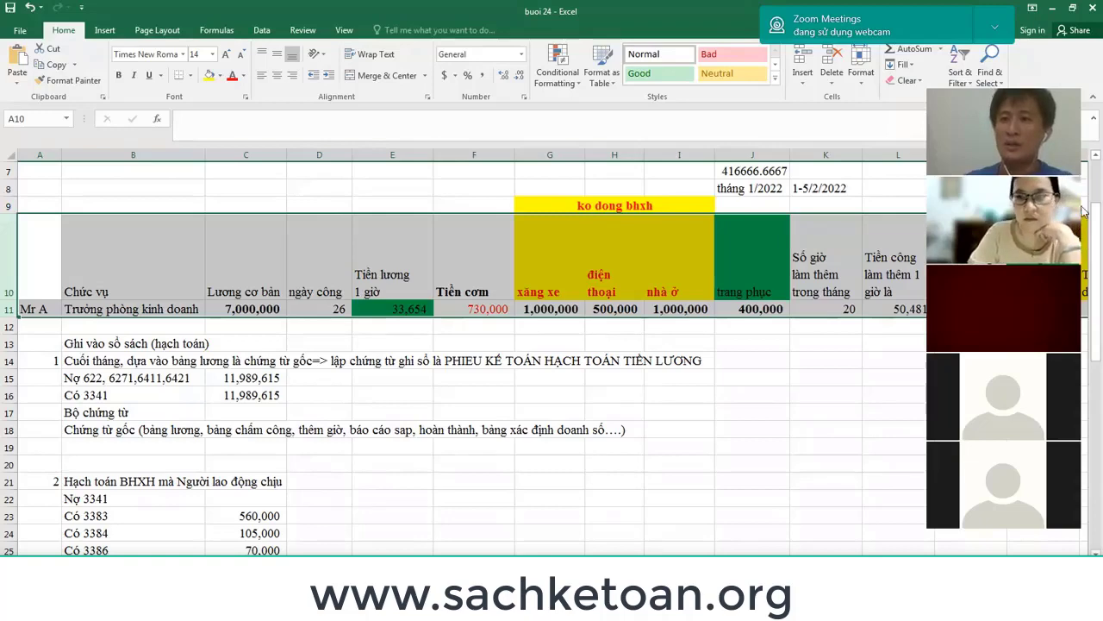
# Bring MISA SME.NET's blank Chứng từ nghiệp vụ khác voucher window to the front.
pyautogui.click(574, 603)
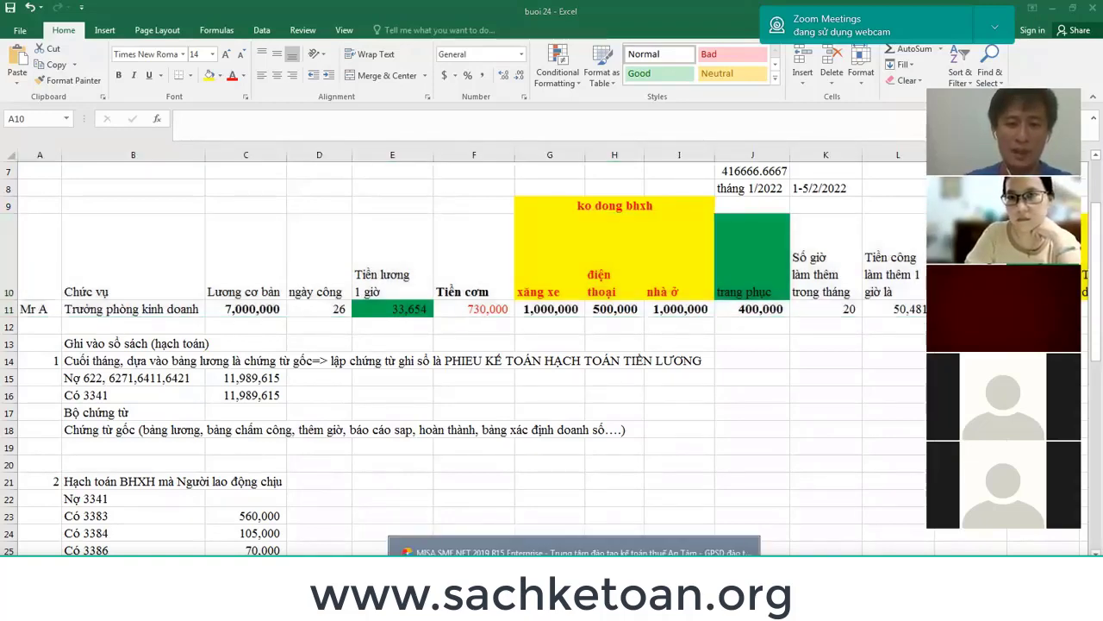
pyautogui.click(574, 548)
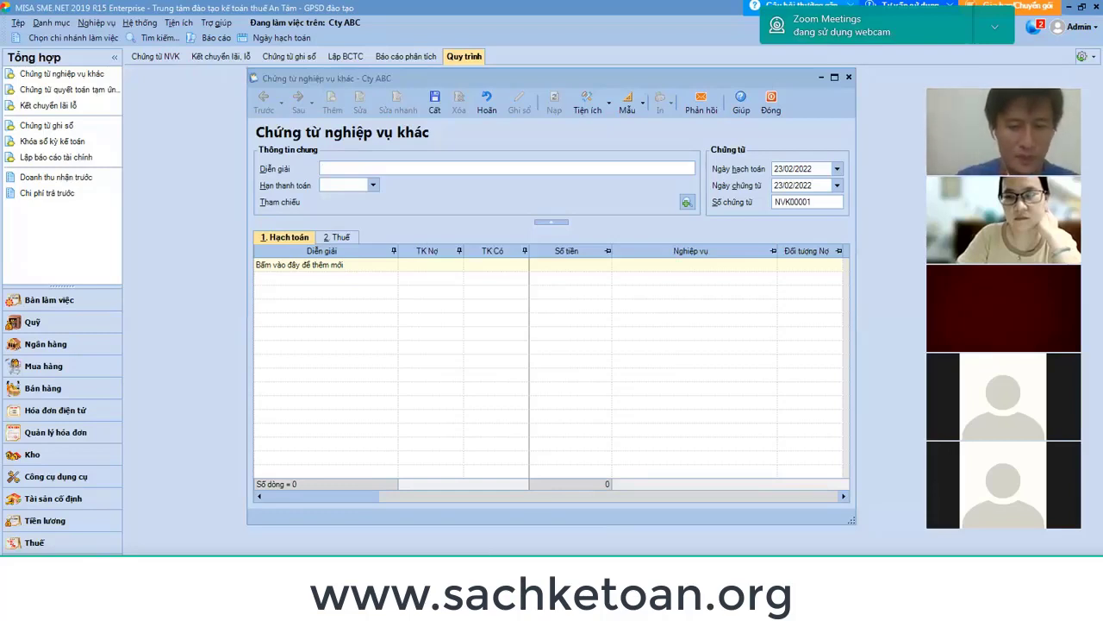
pyautogui.moveTo(616, 569)
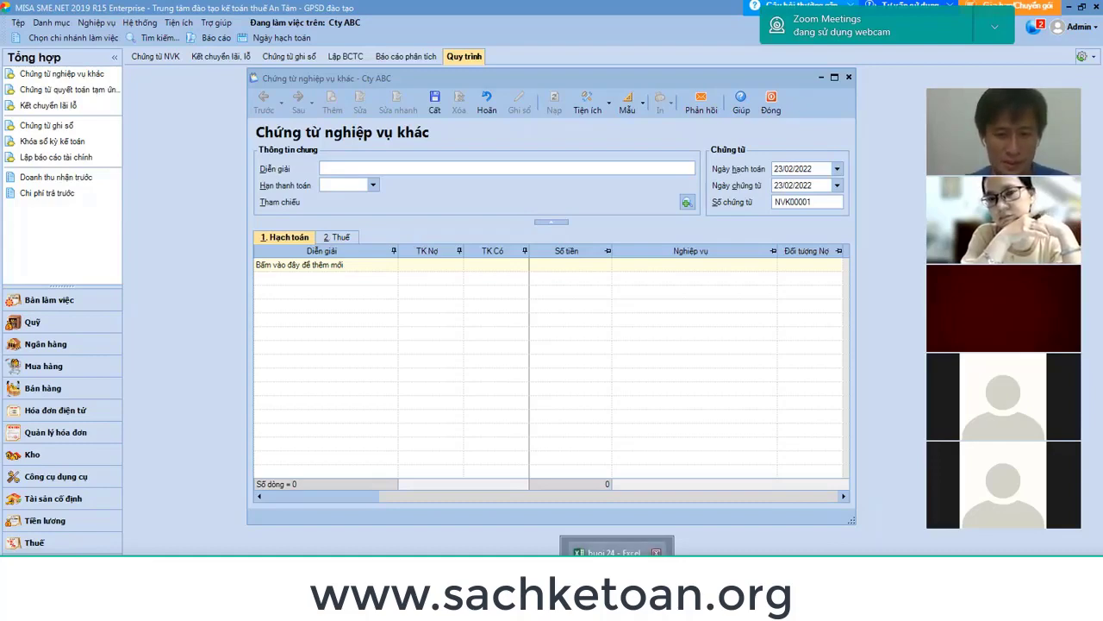
# Enter the text note '=> Lập chứng từ ghi sổ PHIẾU KẾ TOÁN HACH TOAN TIEN LUONG' in B19, then return to MISA.
pyautogui.hotkey('alt', 'Tab')
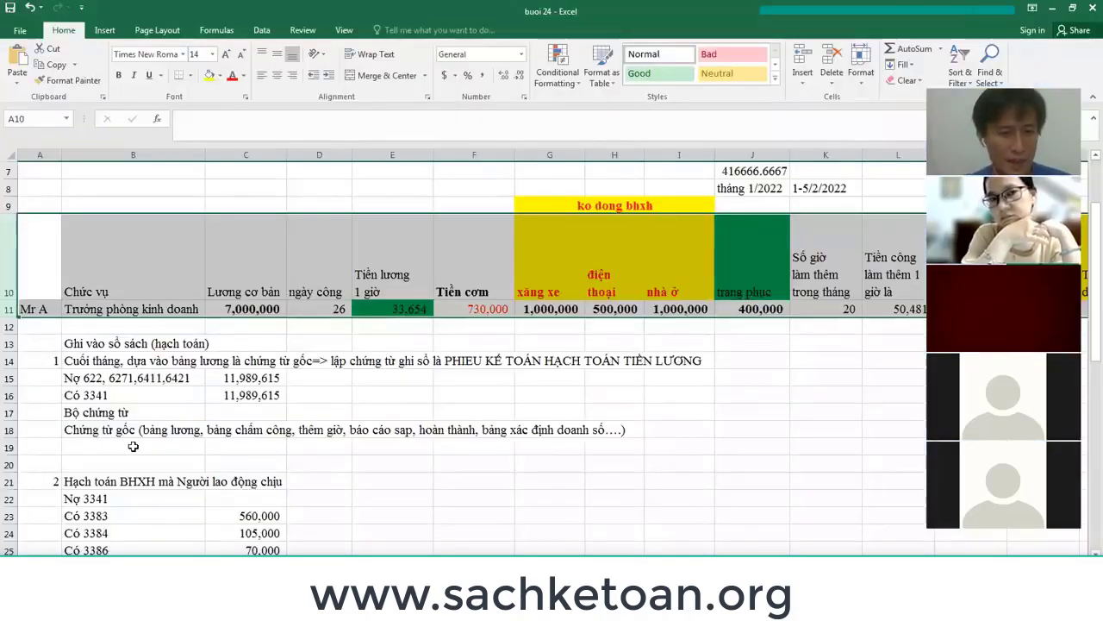
pyautogui.click(129, 447)
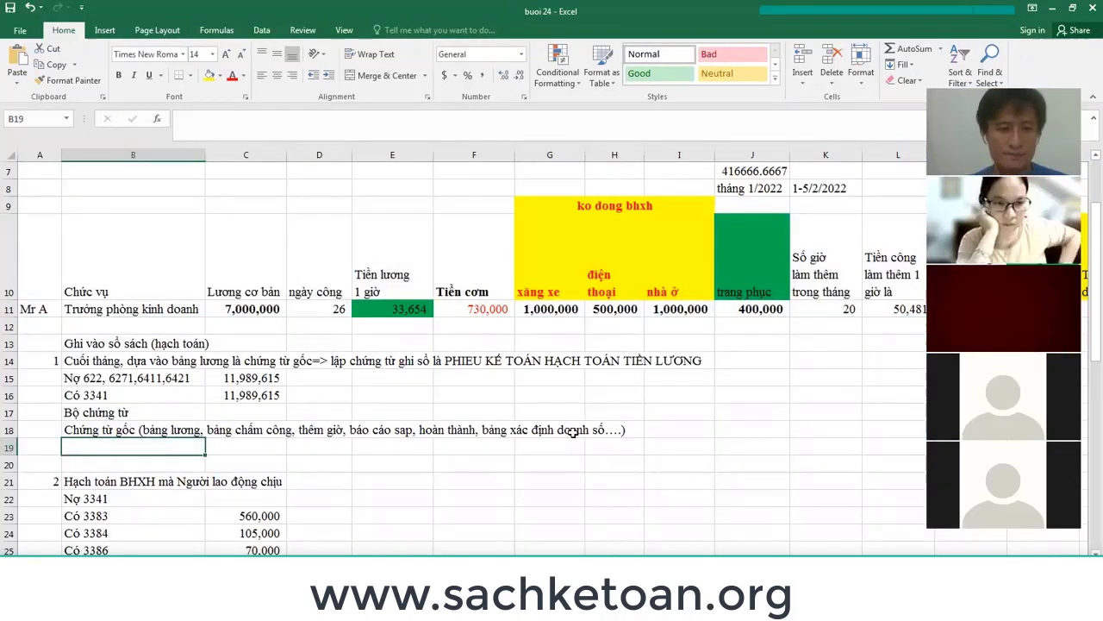
pyautogui.write('=>')
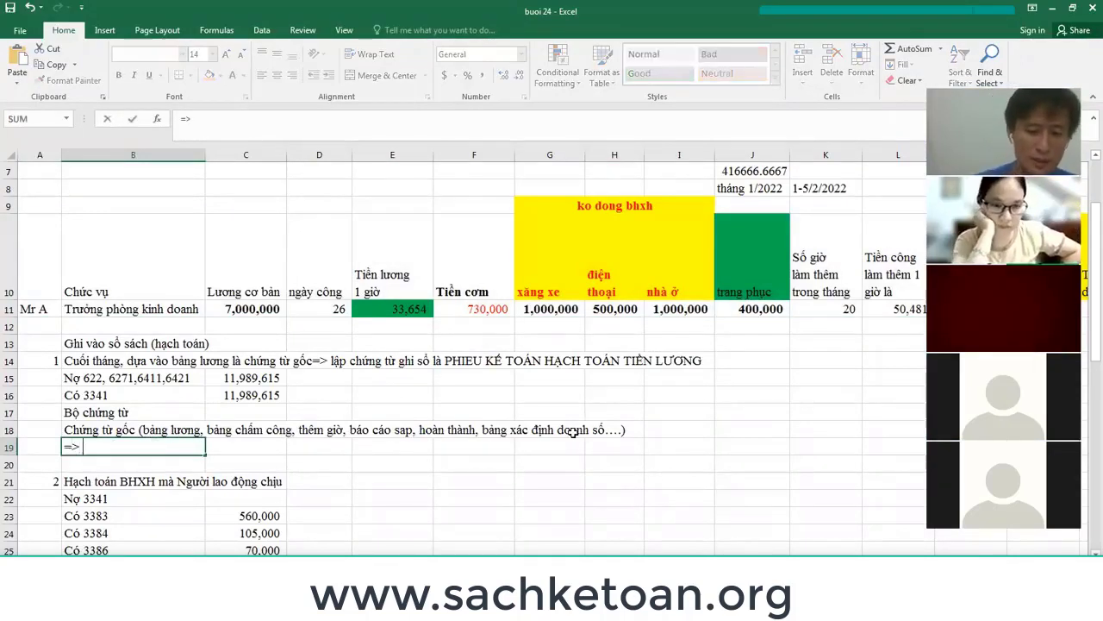
pyautogui.write(' chứng t')
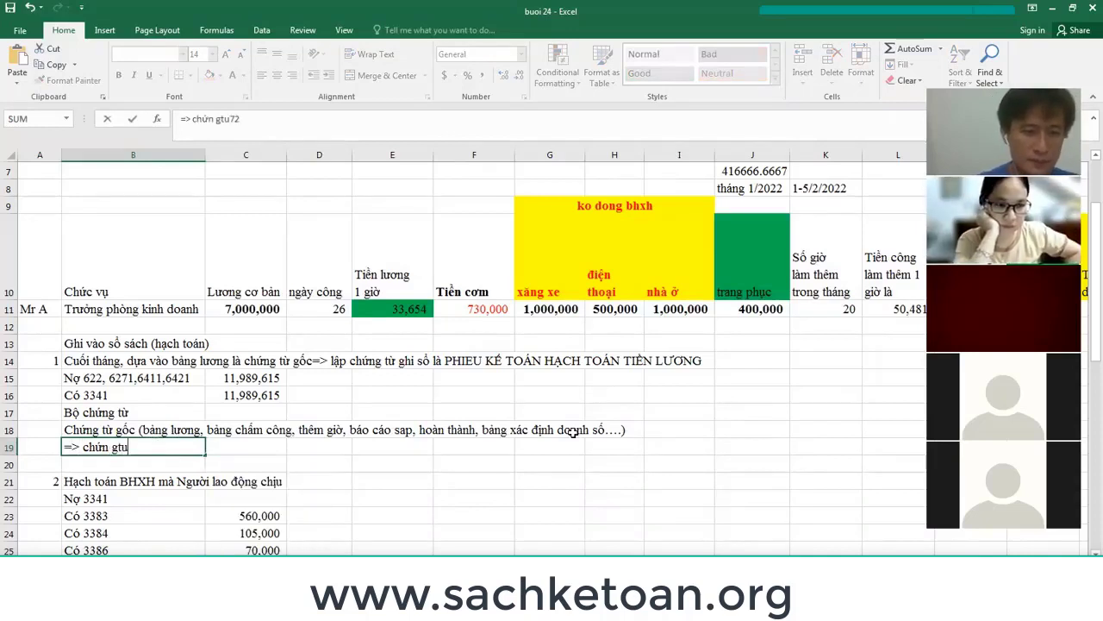
pyautogui.press('BackSpace')
pyautogui.press('BackSpace')
pyautogui.press('BackSpace')
pyautogui.press('BackSpace')
pyautogui.press('BackSpace')
pyautogui.press('BackSpace')
pyautogui.press('BackSpace')
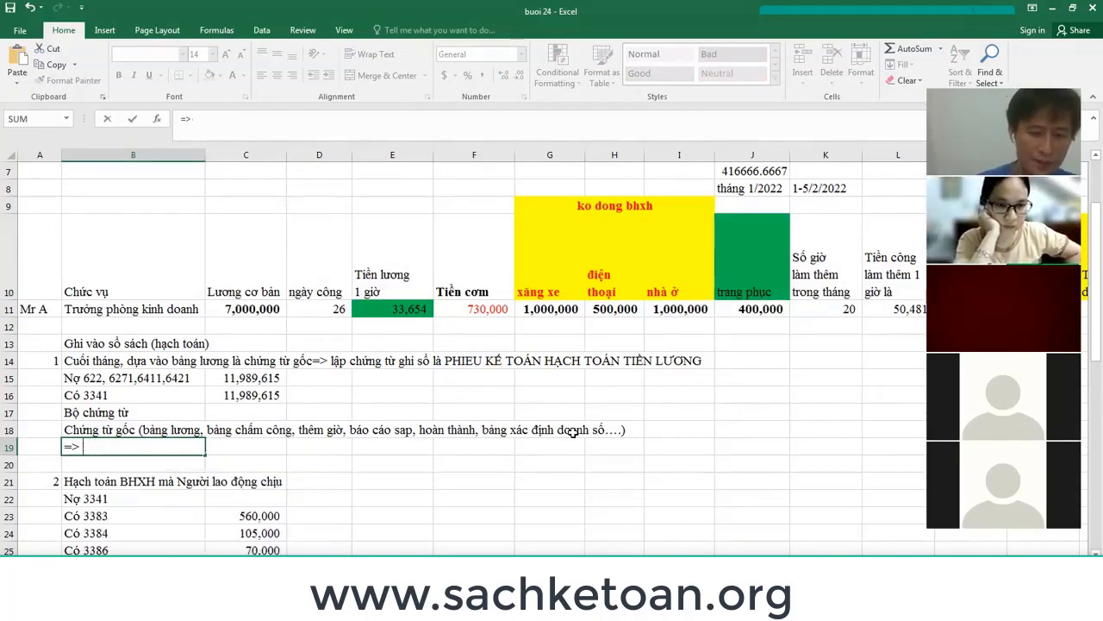
pyautogui.write('Lap chứng t')
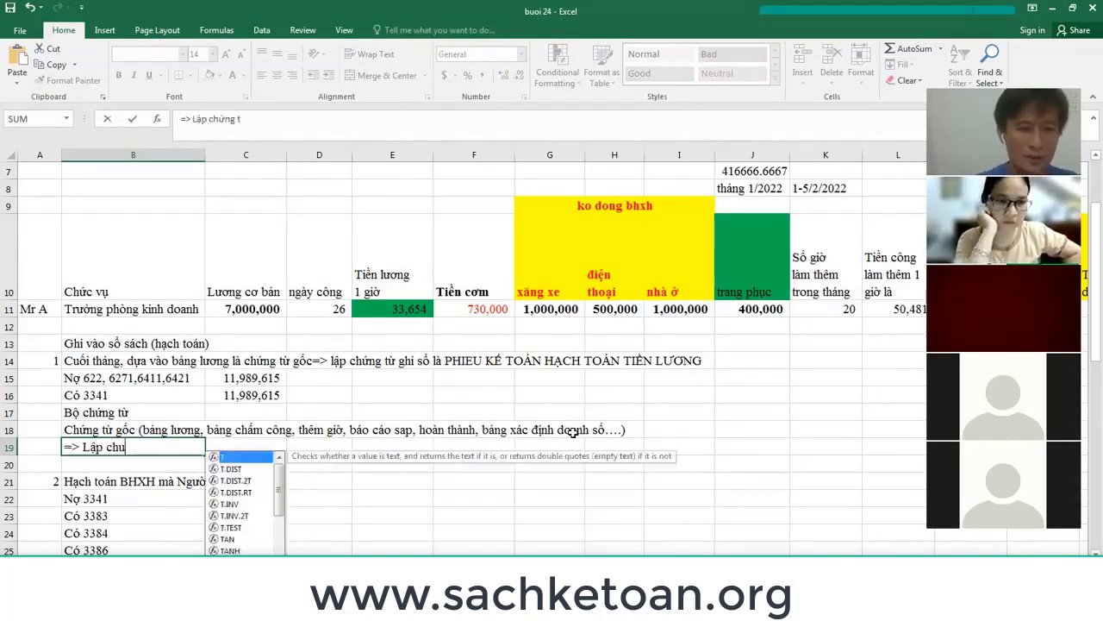
pyautogui.write('ừ ghi số PHIẾU')
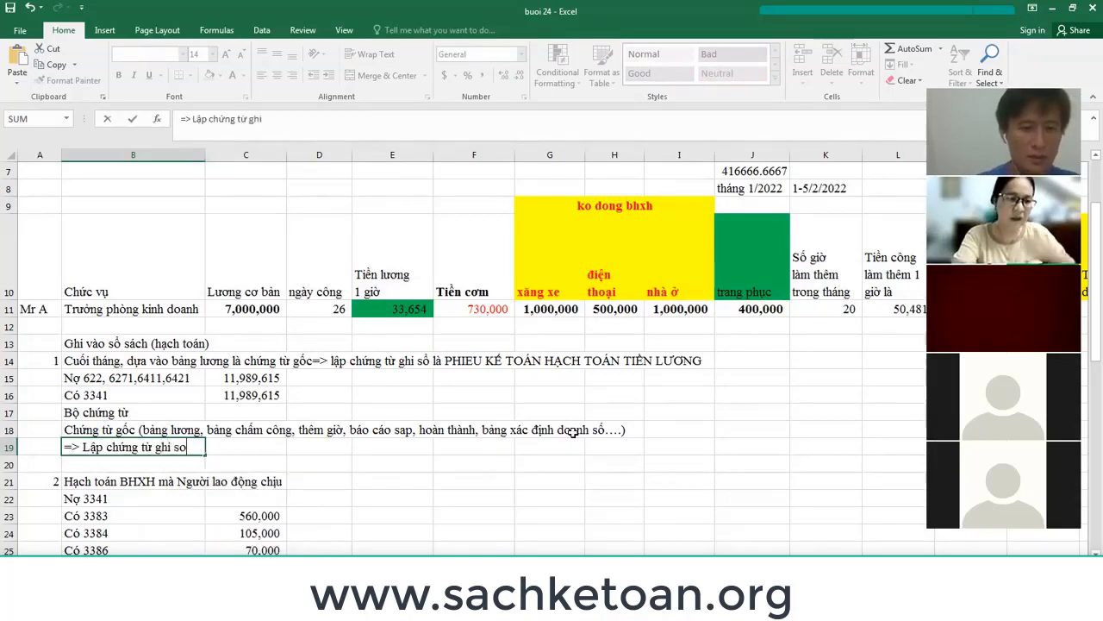
pyautogui.write(' KẾ TOA')
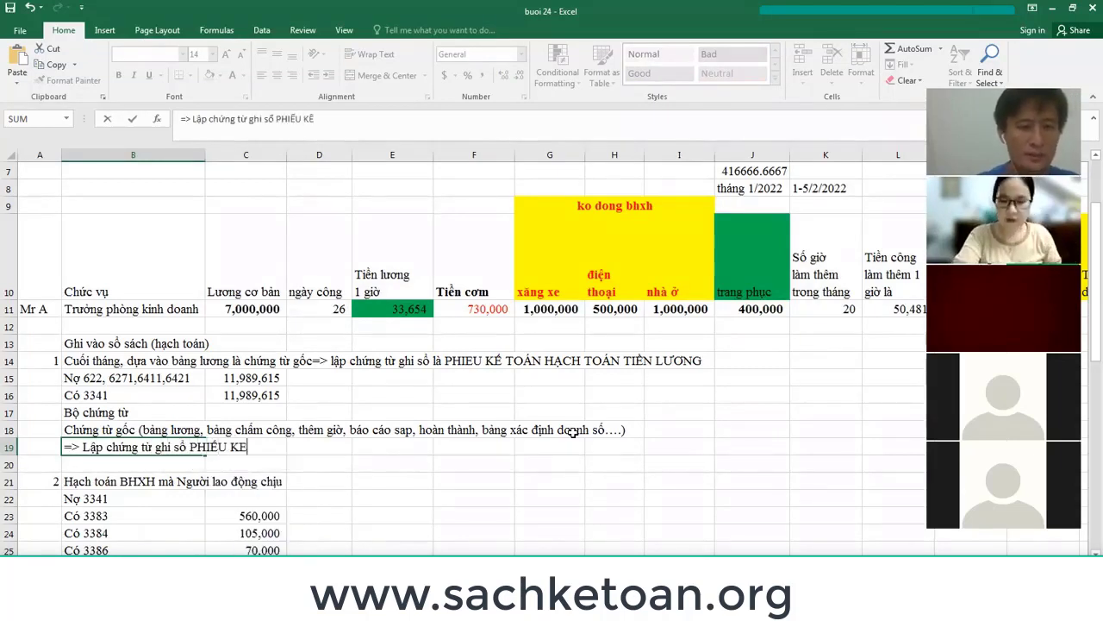
pyautogui.write('N ')
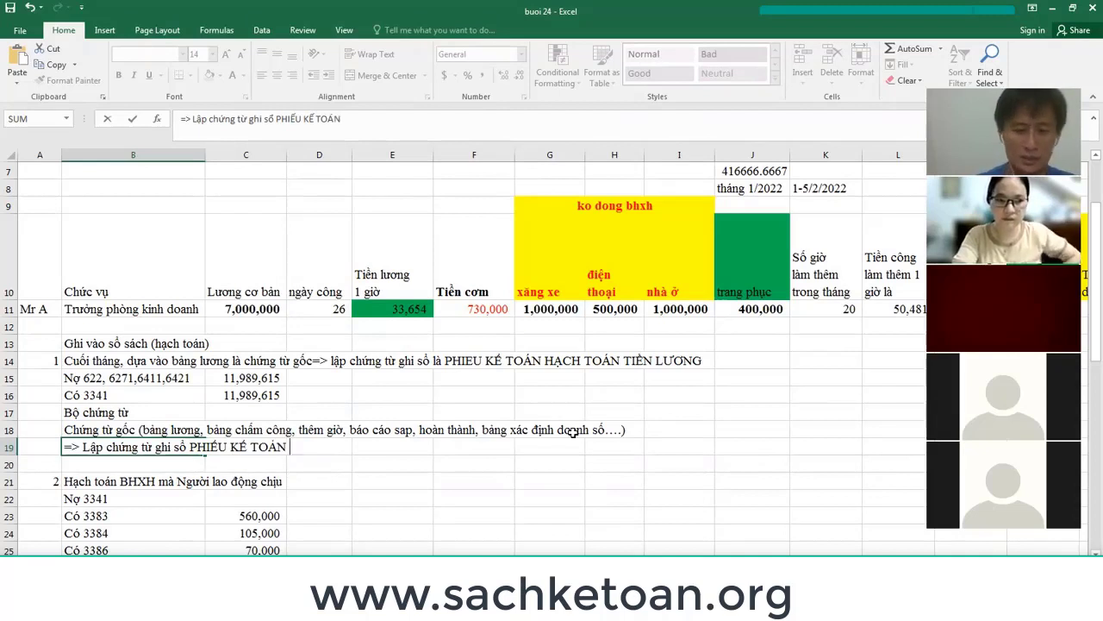
pyautogui.write('HACH TOAN TIEN LUONG')
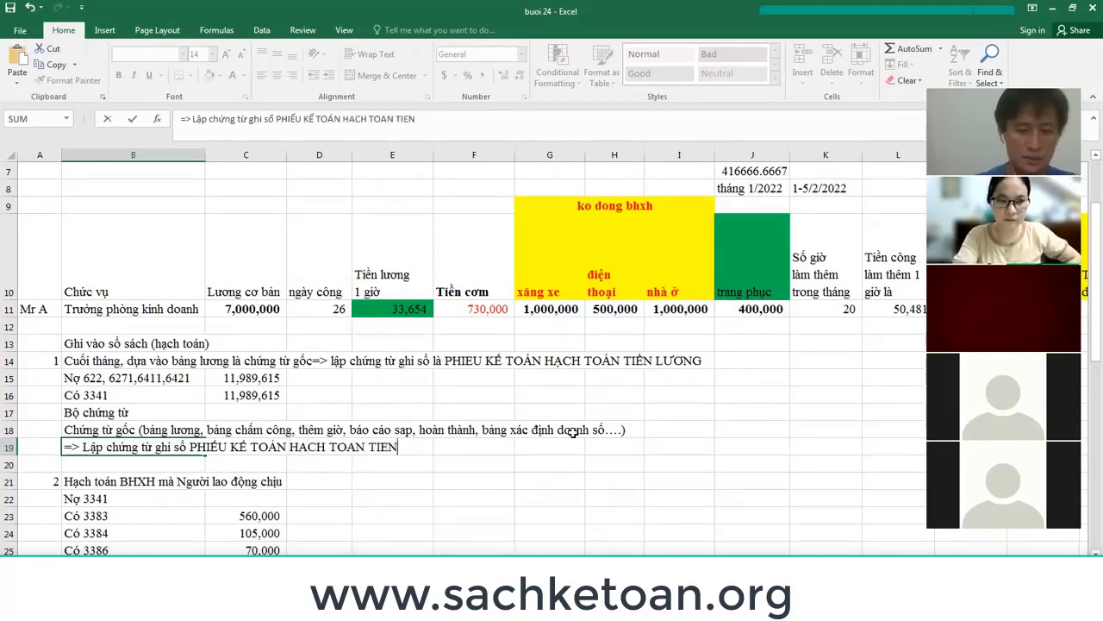
pyautogui.press('Return')
pyautogui.press('Return')
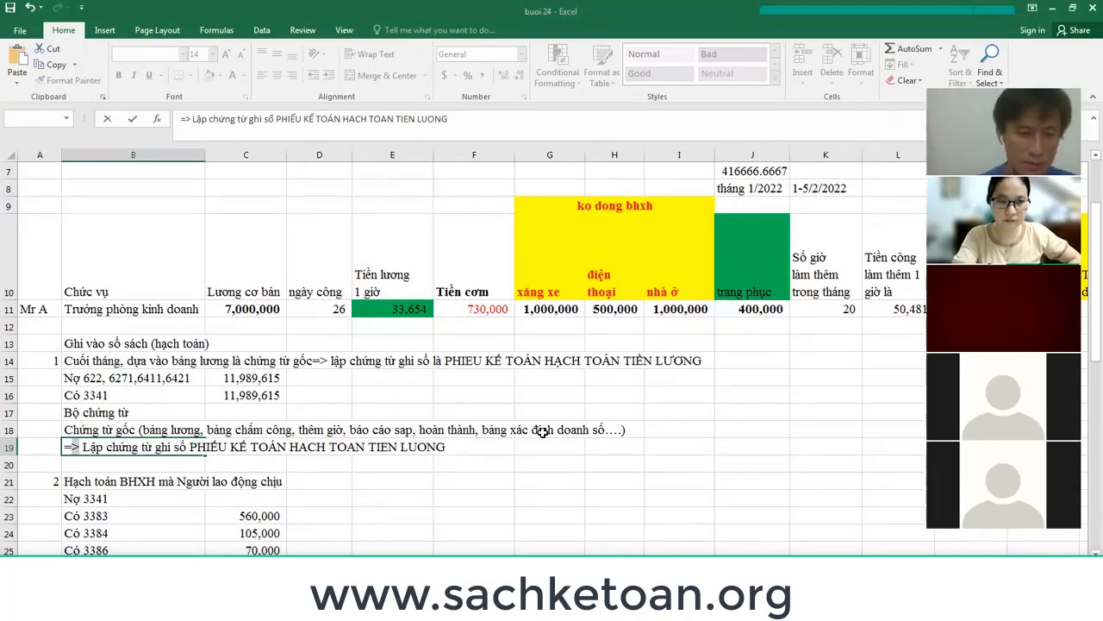
pyautogui.press('Home')
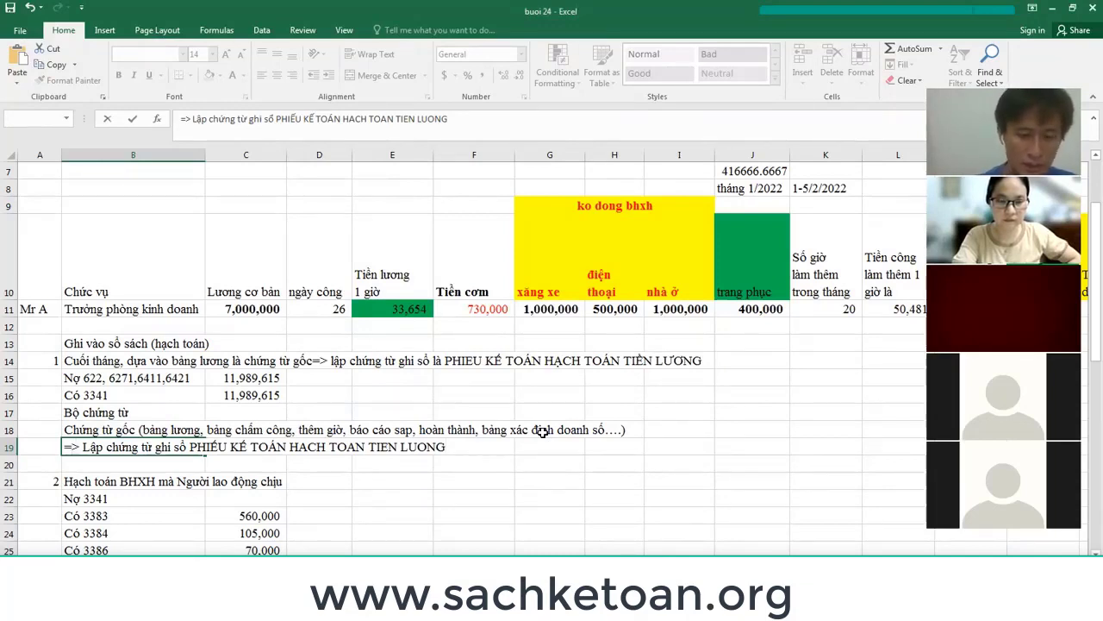
pyautogui.write("'")
pyautogui.press('Return')
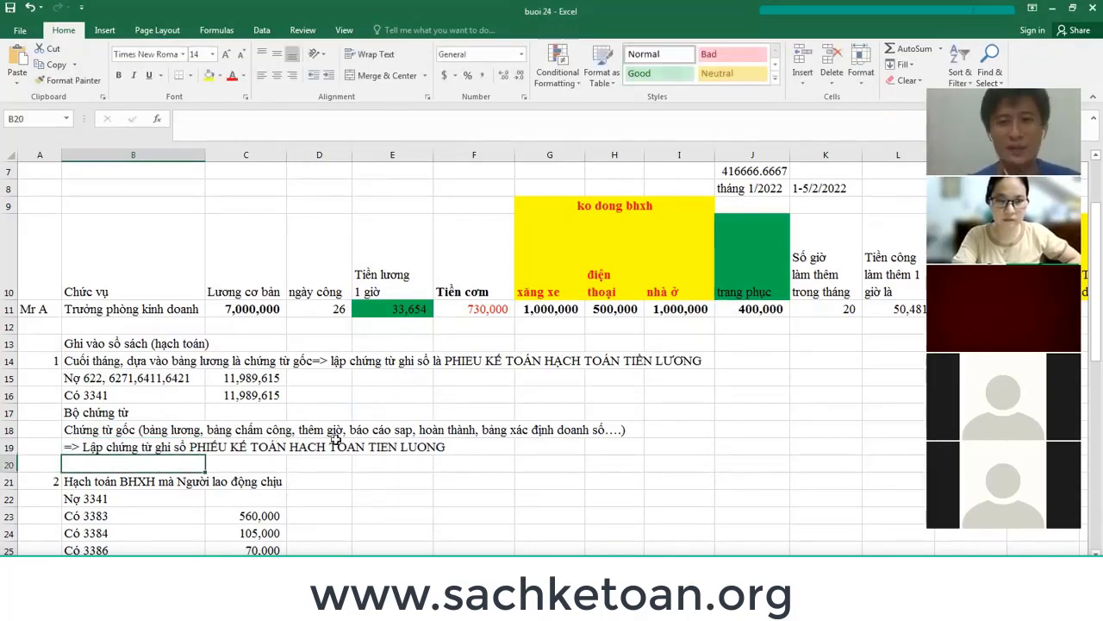
pyautogui.hotkey('alt', 'Tab')
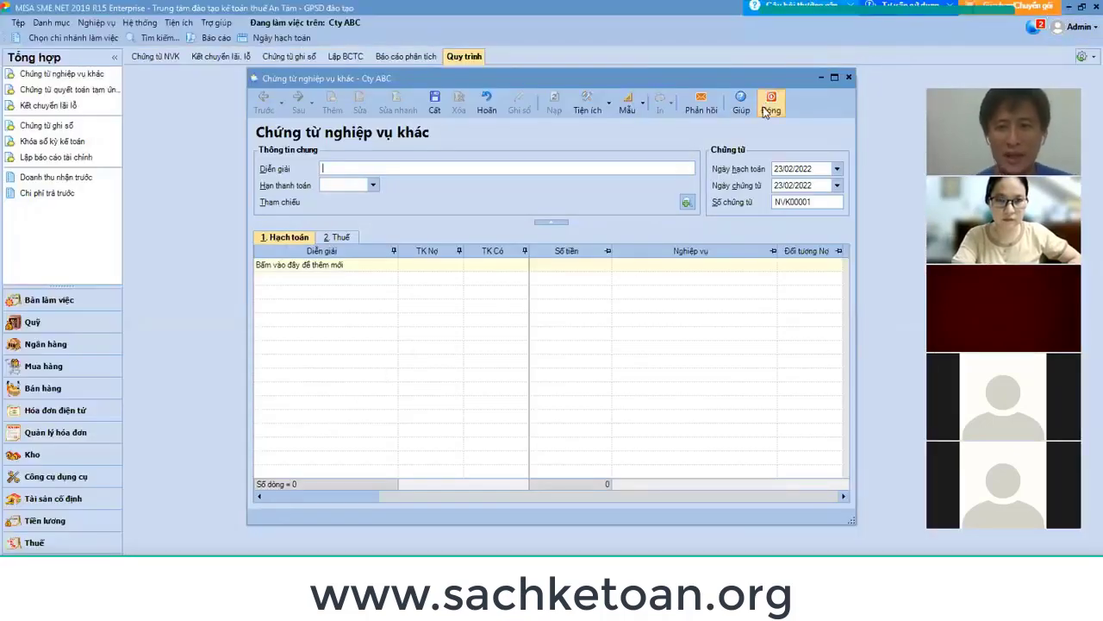
# Close the blank voucher and reopen a new Chứng từ nghiệp vụ khác from the Tổng hợp operations menu.
pyautogui.click(768, 108)
pyautogui.click(96, 22)
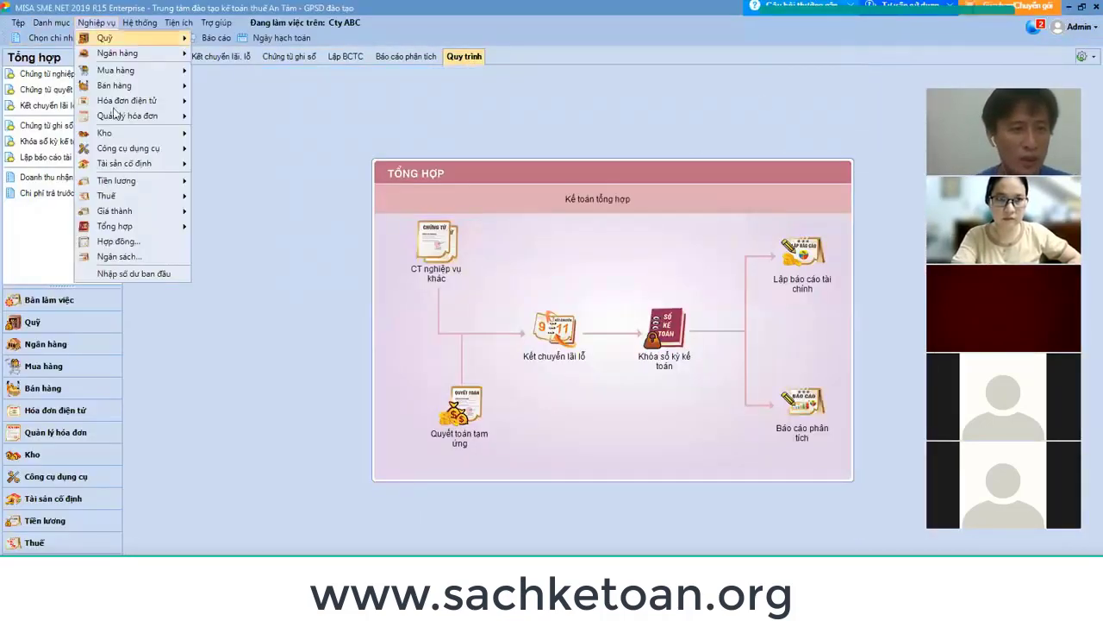
pyautogui.moveTo(144, 226)
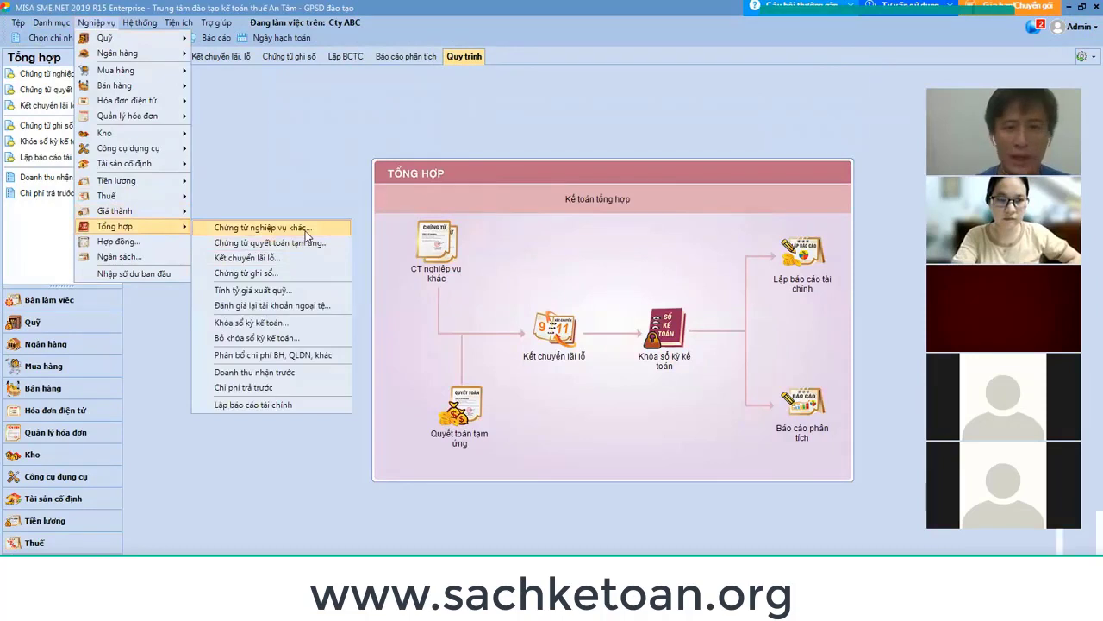
pyautogui.click(305, 228)
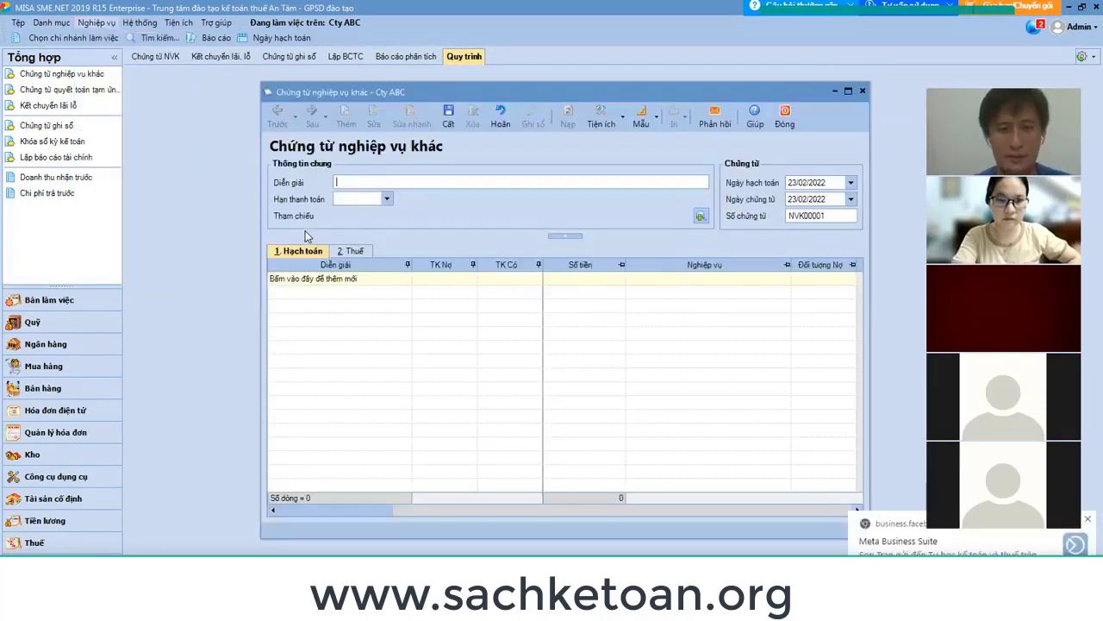
pyautogui.hotkey('alt', 'Tab')
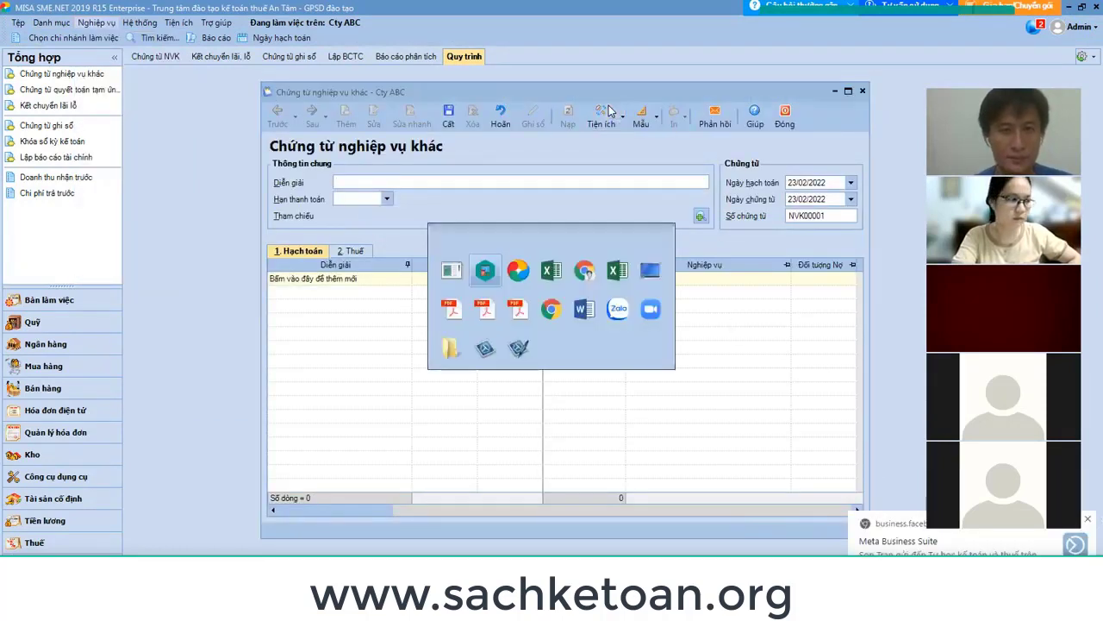
# Glance at the Messenger and Meta Business Suite tabs in Chrome, then return to MISA.
pyautogui.click(901, 539)
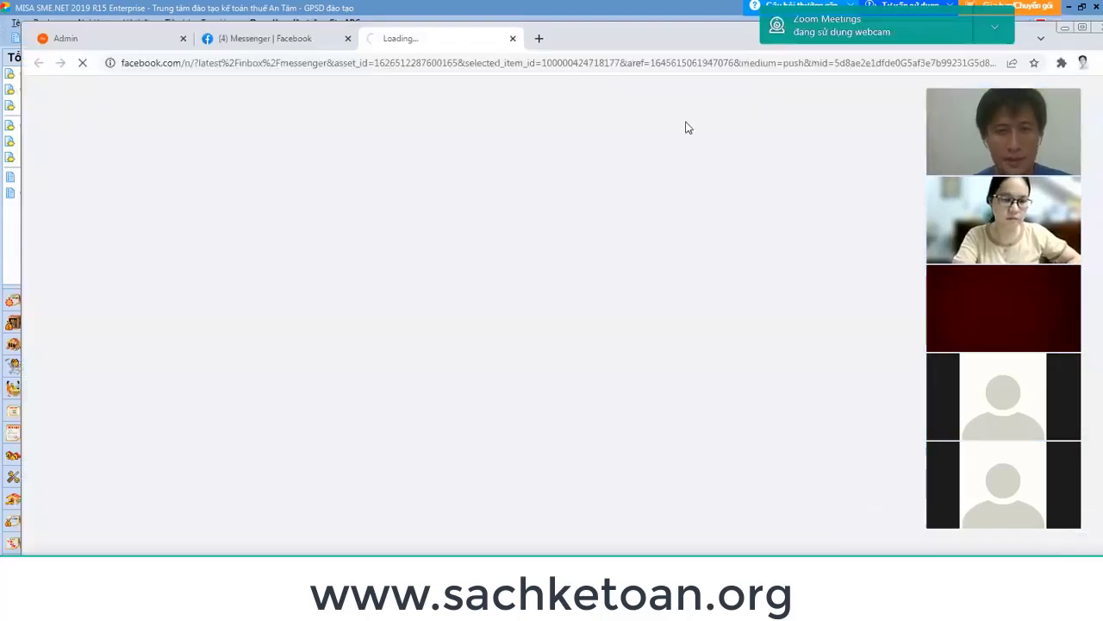
pyautogui.click(309, 39)
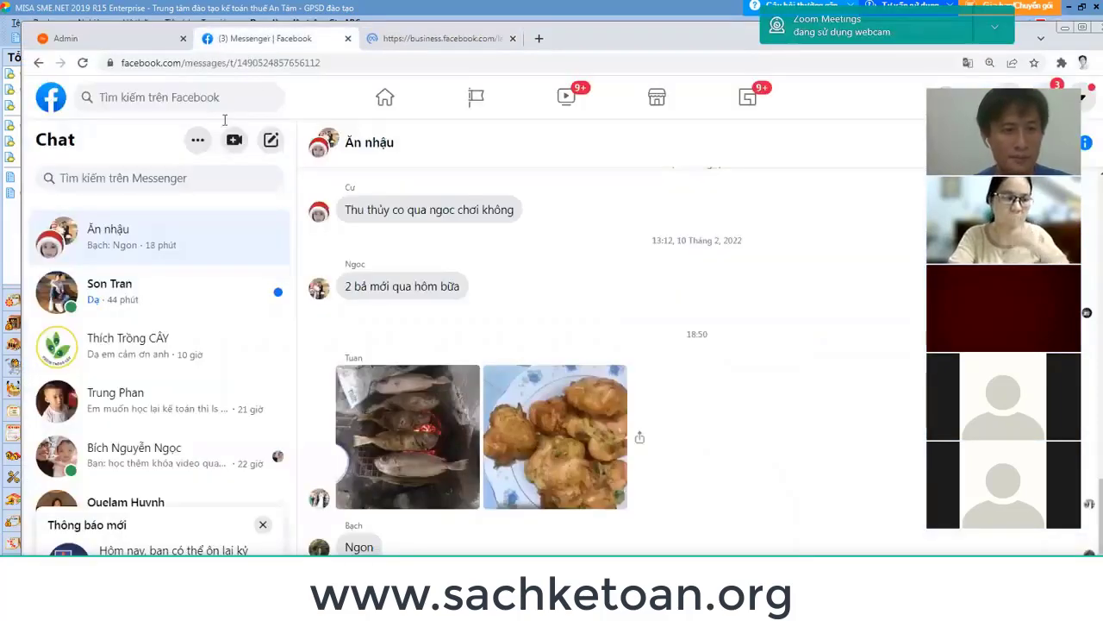
pyautogui.click(429, 34)
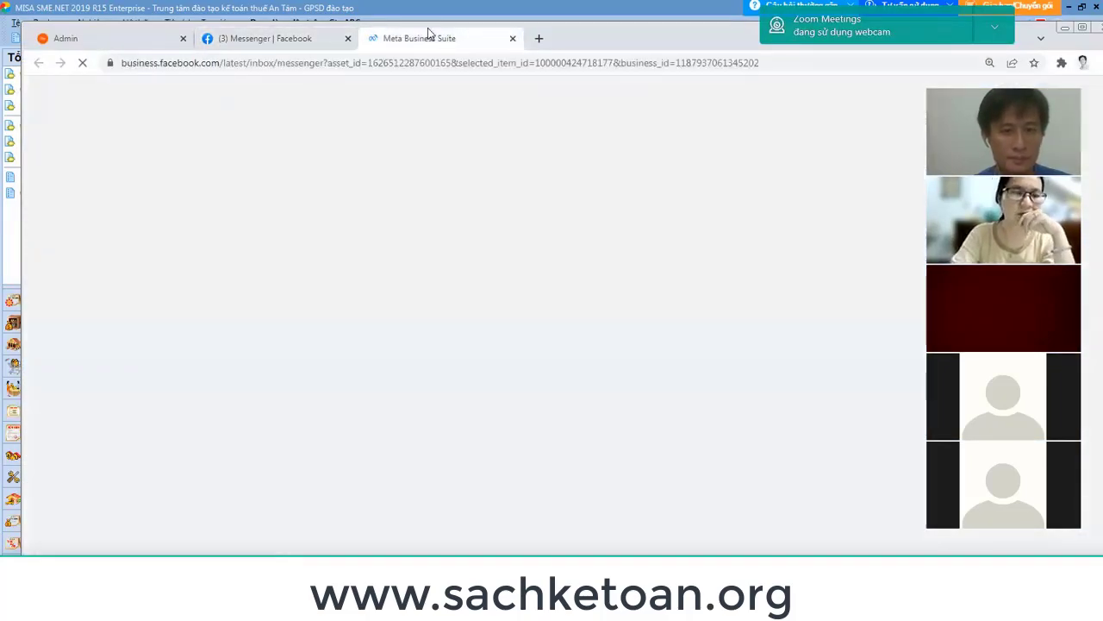
pyautogui.hotkey('alt', 'Tab')
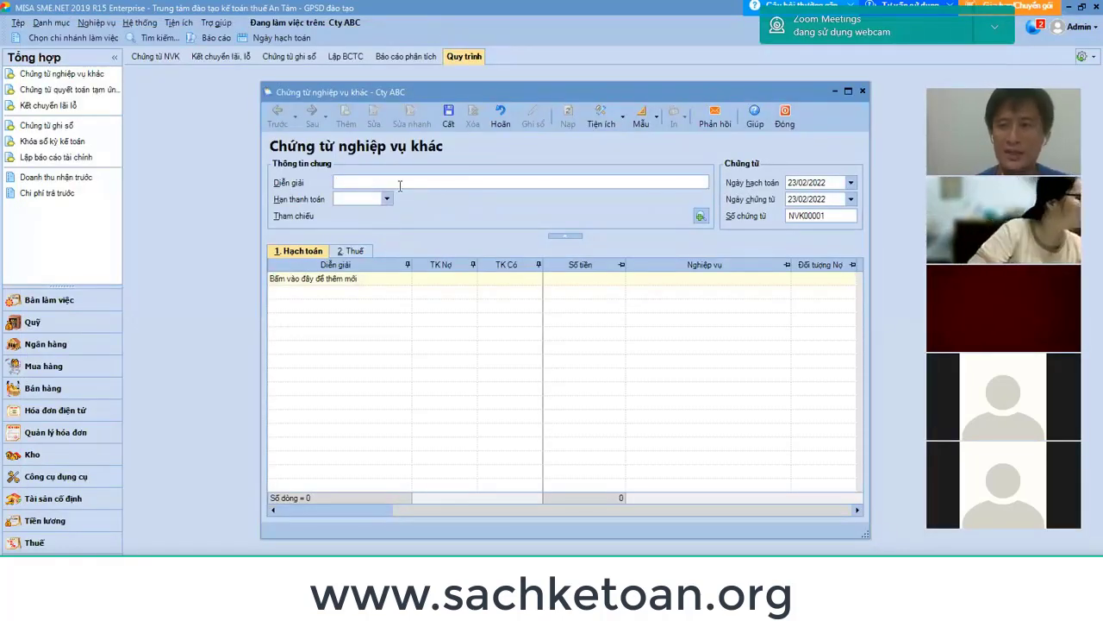
# Check the salary month in Excel cell J8, then put the cursor in the voucher's Diễn giải field.
pyautogui.click(819, 183)
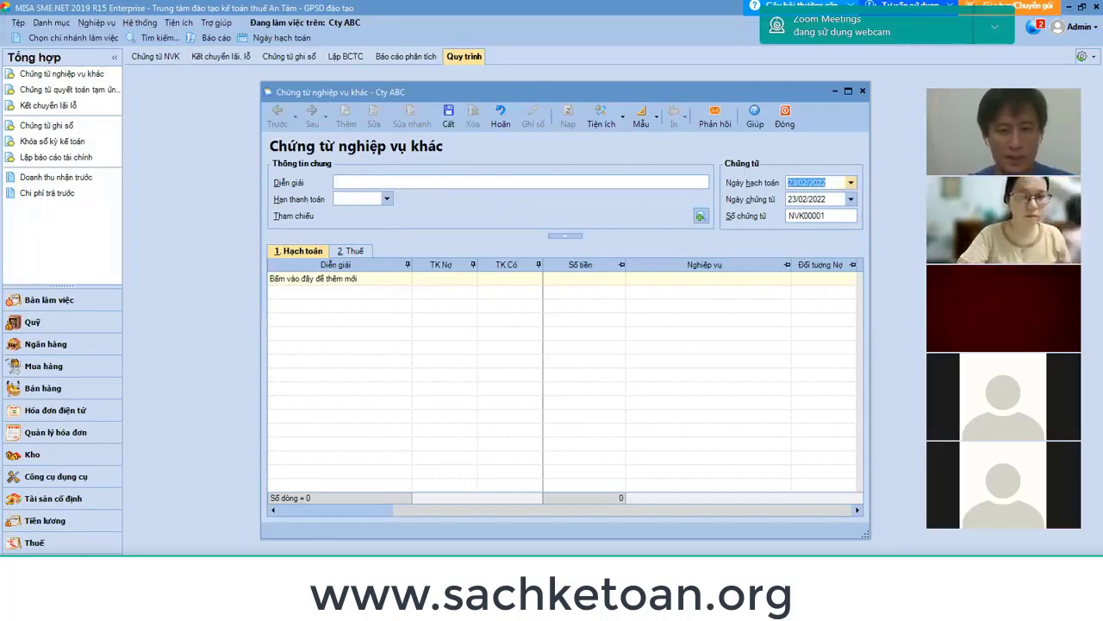
pyautogui.hotkey('alt', 'Tab')
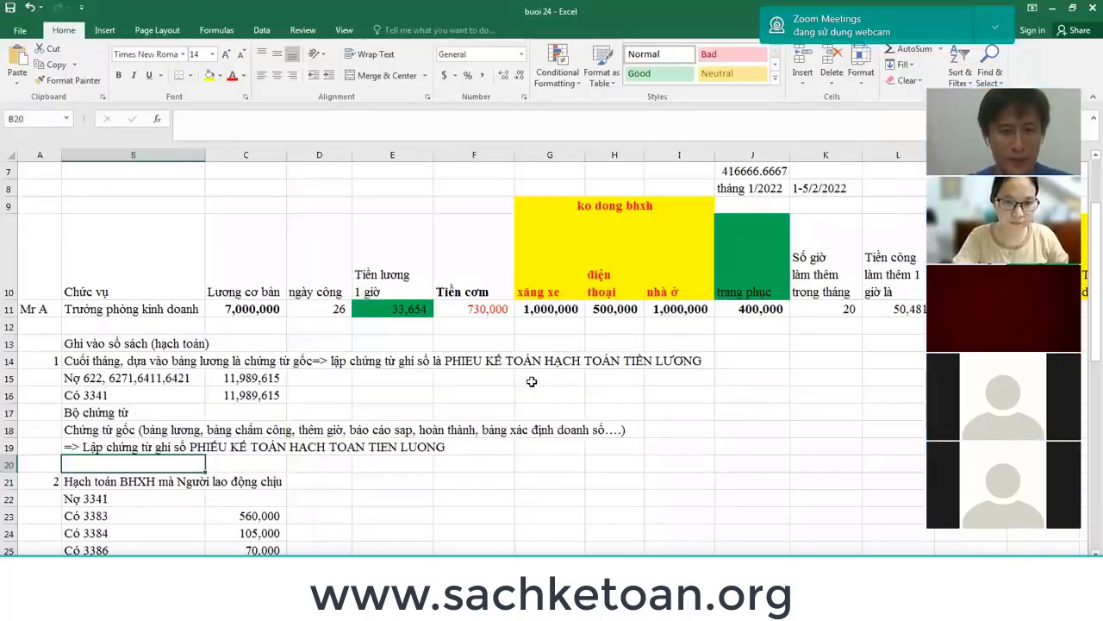
pyautogui.scroll(2, 786, 283)
pyautogui.click(762, 293)
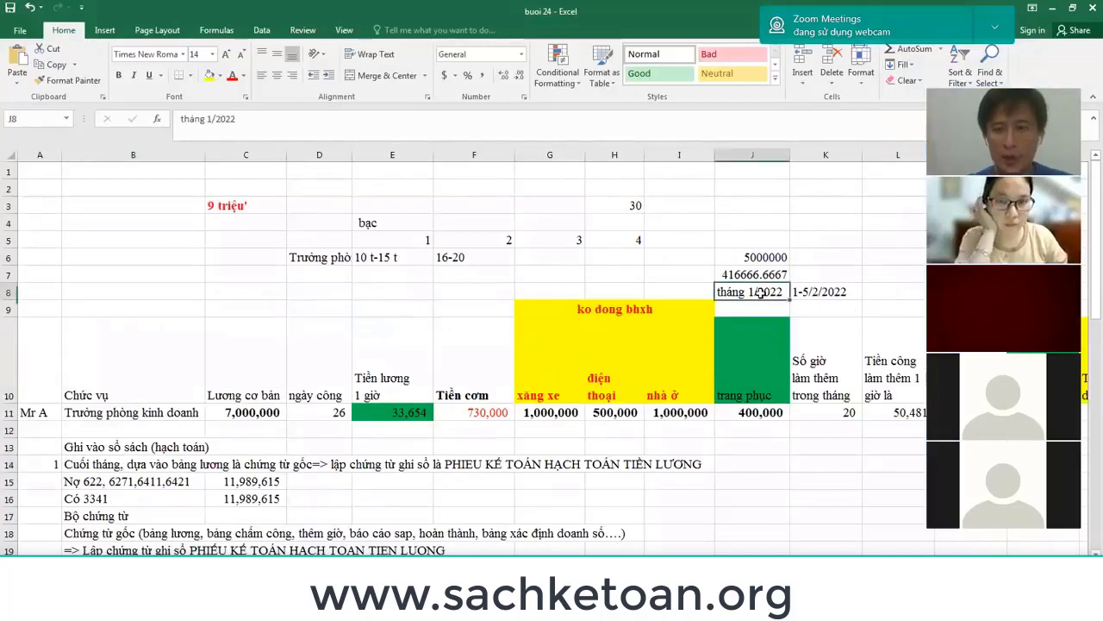
pyautogui.hotkey('alt', 'Tab')
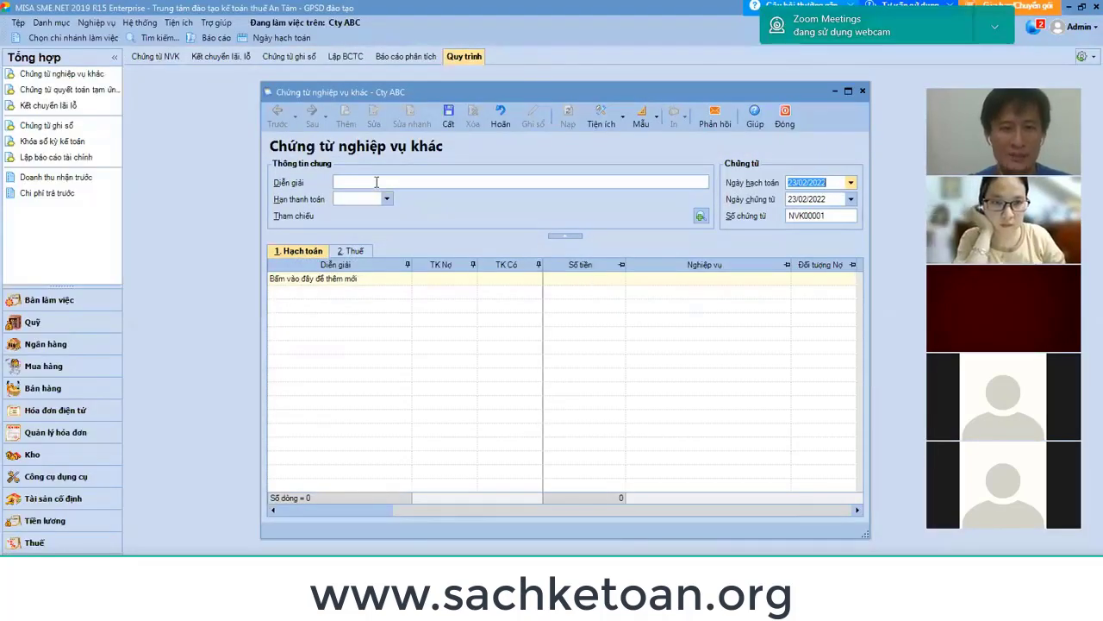
pyautogui.click(377, 181)
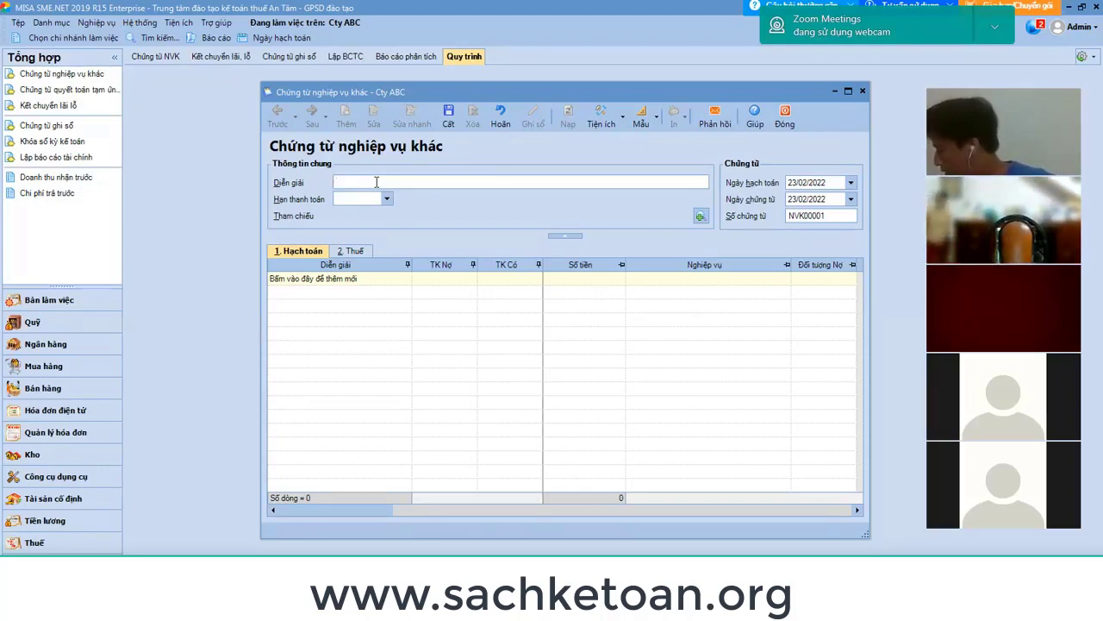
# Enter the voucher description 'Chi phí tiền lương tháng 1/2022'.
pyautogui.write('TIỀN')
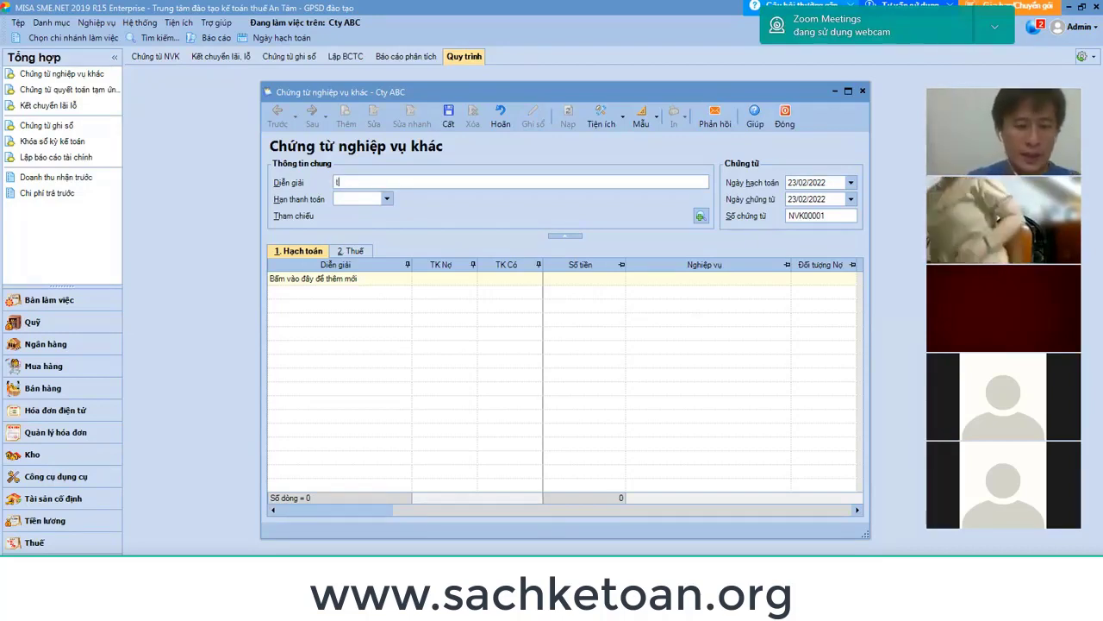
pyautogui.press('BackSpace')
pyautogui.press('BackSpace')
pyautogui.press('BackSpace')
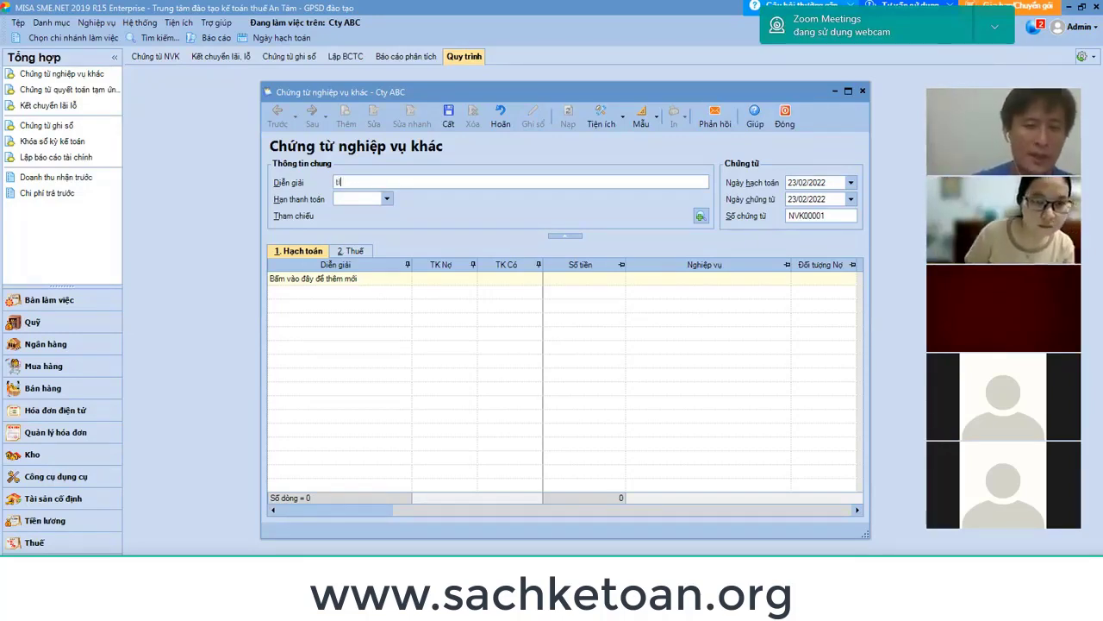
pyautogui.write('Tiền t')
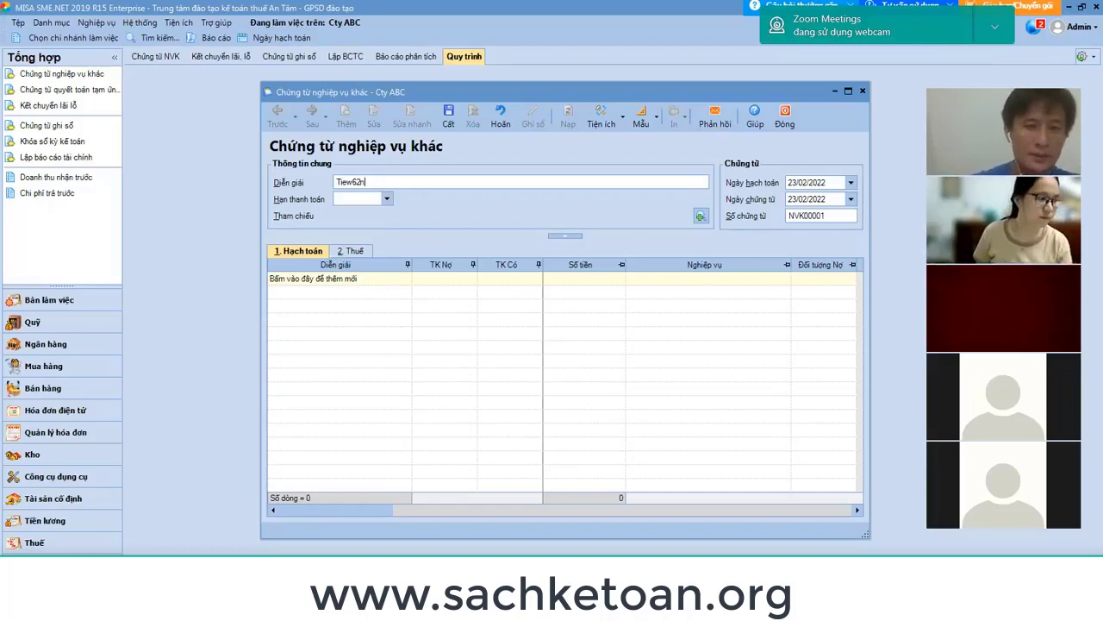
pyautogui.press('BackSpace')
pyautogui.press('BackSpace')
pyautogui.press('BackSpace')
pyautogui.press('BackSpace')
pyautogui.press('BackSpace')
pyautogui.press('BackSpace')
pyautogui.write('C')
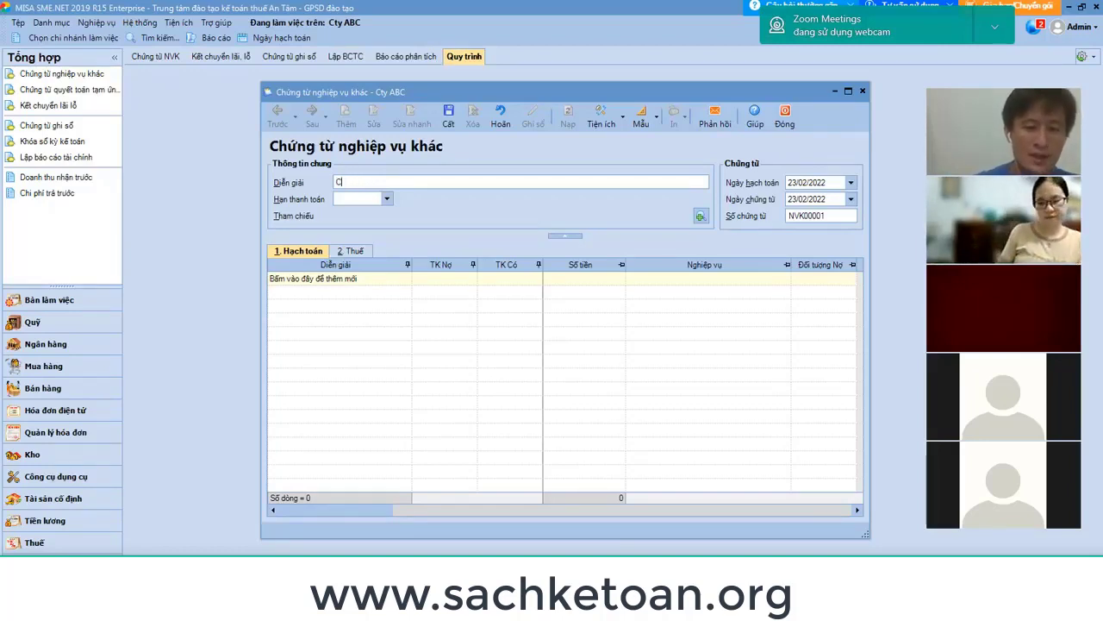
pyautogui.write('hi phí tiền lương')
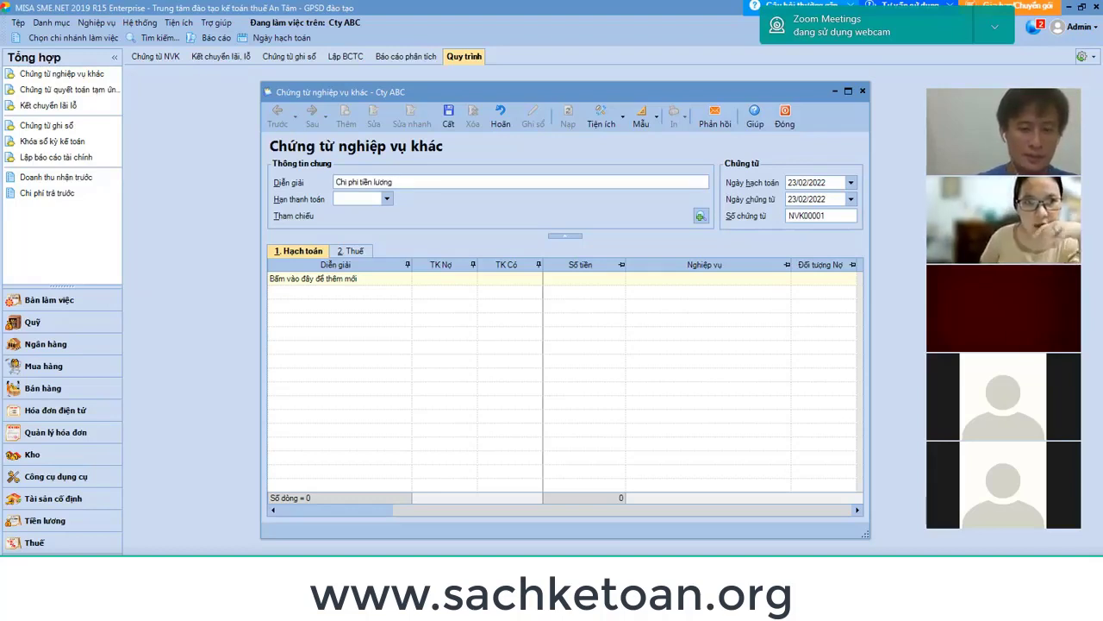
pyautogui.write(' tháng 1/2022')
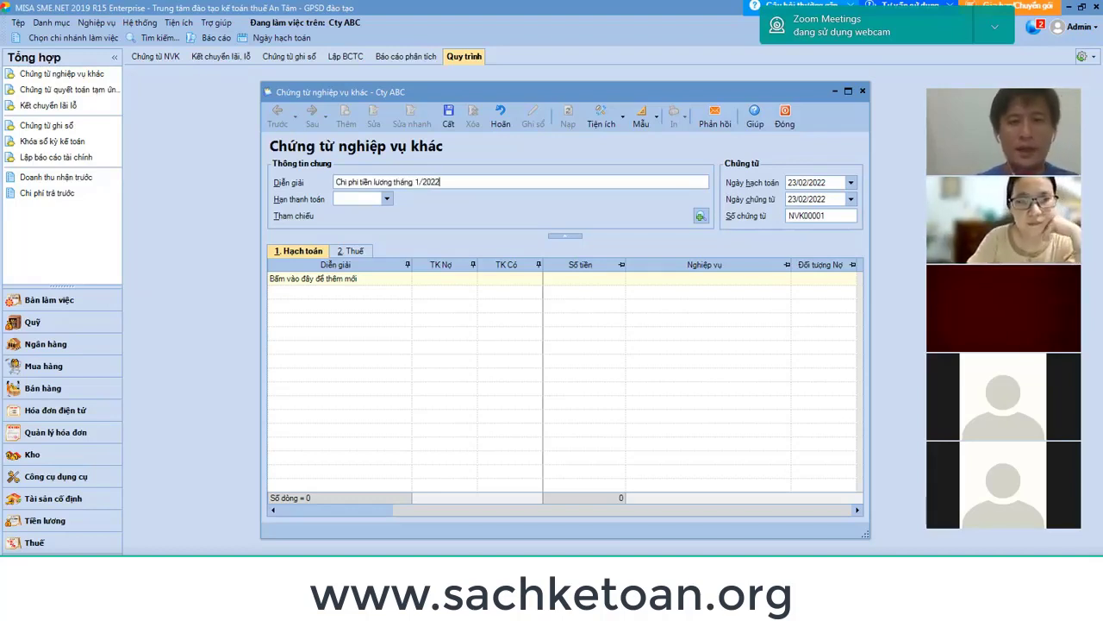
pyautogui.press('Tab')
pyautogui.press('Tab')
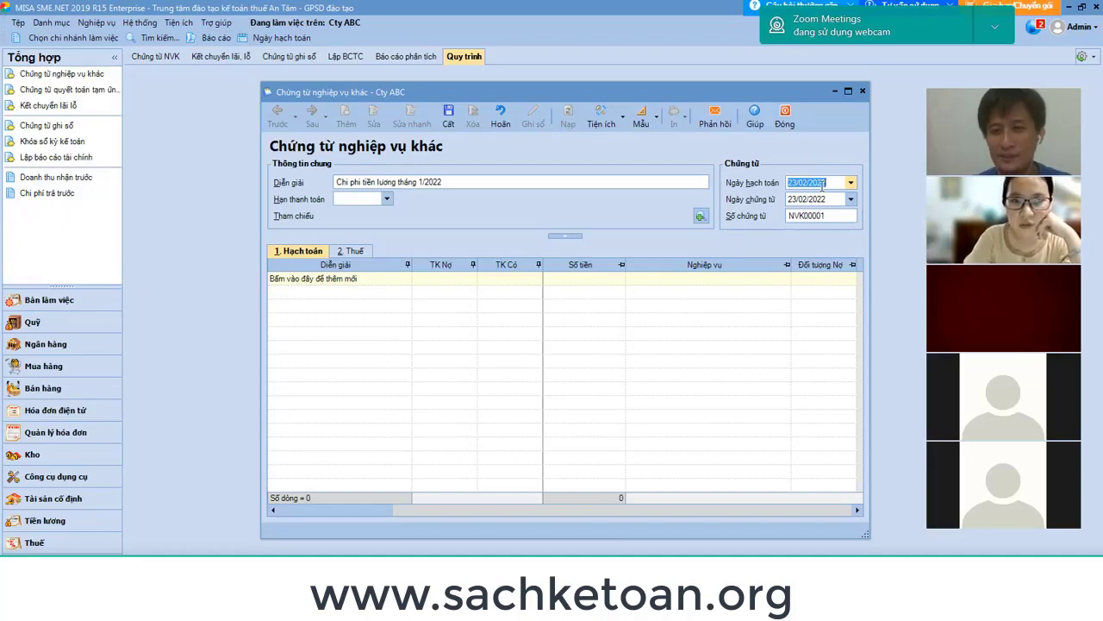
# Check the salary workbook in Excel and return to the voucher form.
pyautogui.hotkey('alt', 'Tab')
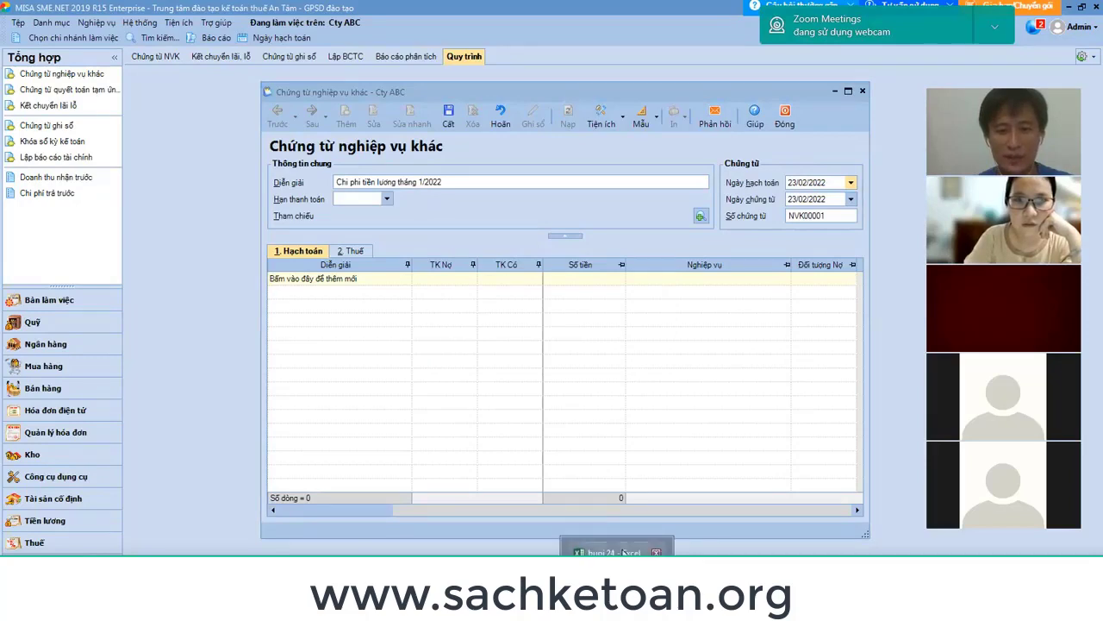
pyautogui.click(617, 552)
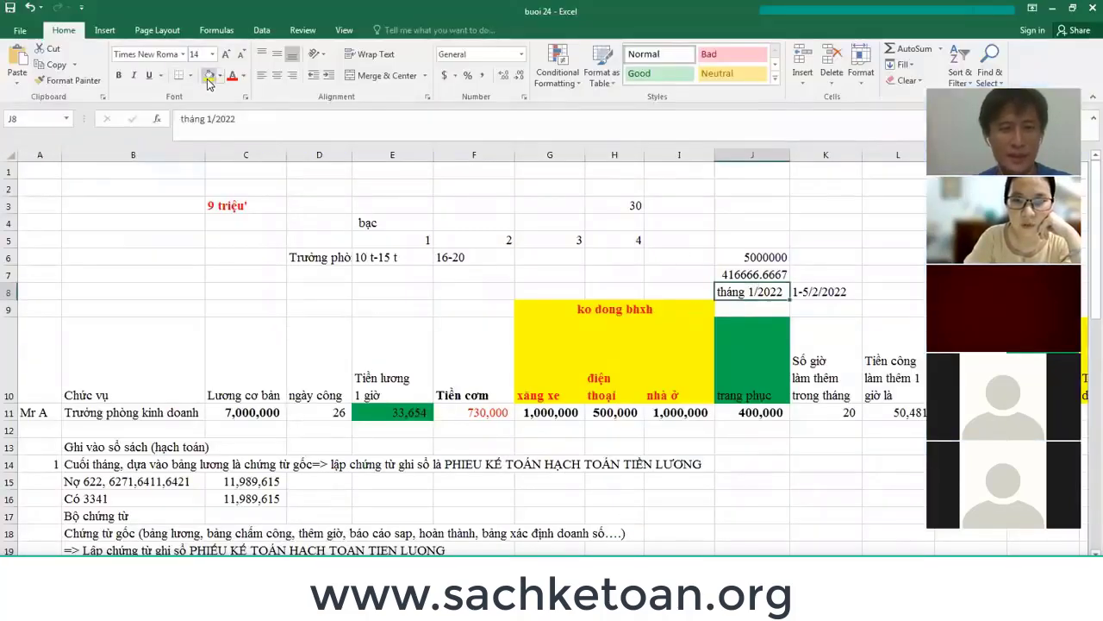
pyautogui.hotkey('alt', 'Tab')
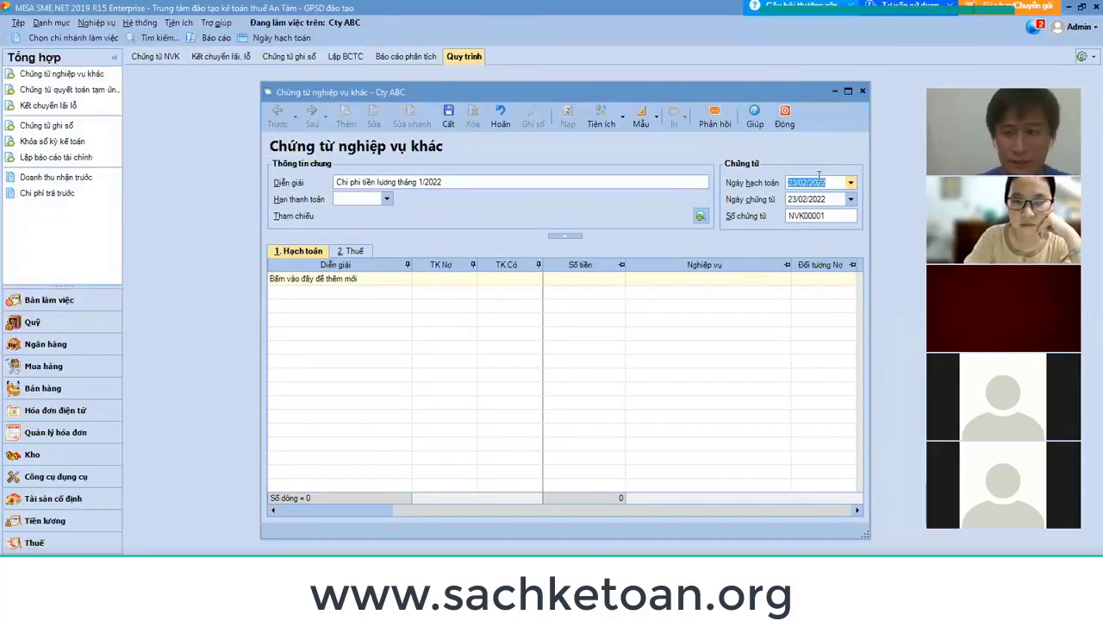
# Set the posting date to 31/01/2022 so the voucher date follows.
pyautogui.write('31/01/')
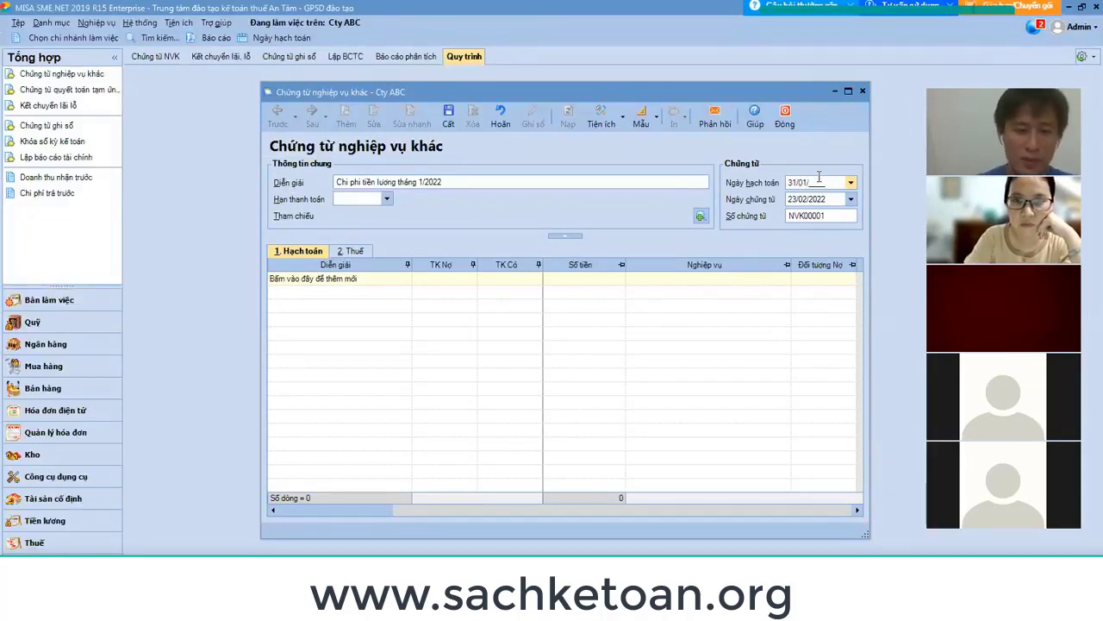
pyautogui.write('2022')
pyautogui.press('Tab')
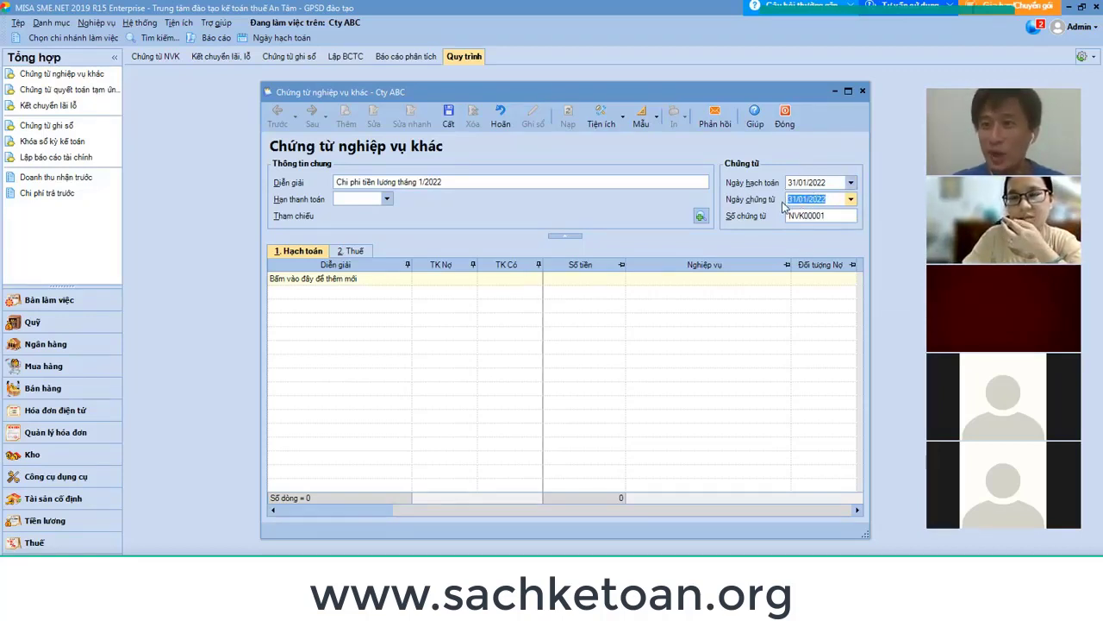
pyautogui.click(819, 216)
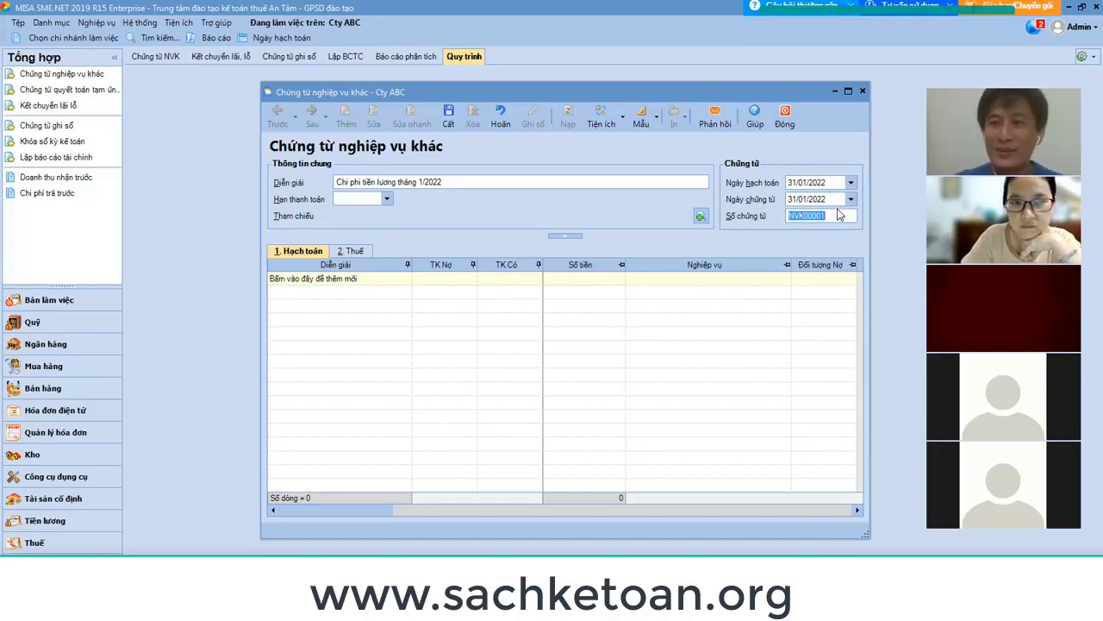
# Renumber the voucher PKT2201001 and add the first entry line with the salary description.
pyautogui.click(838, 216)
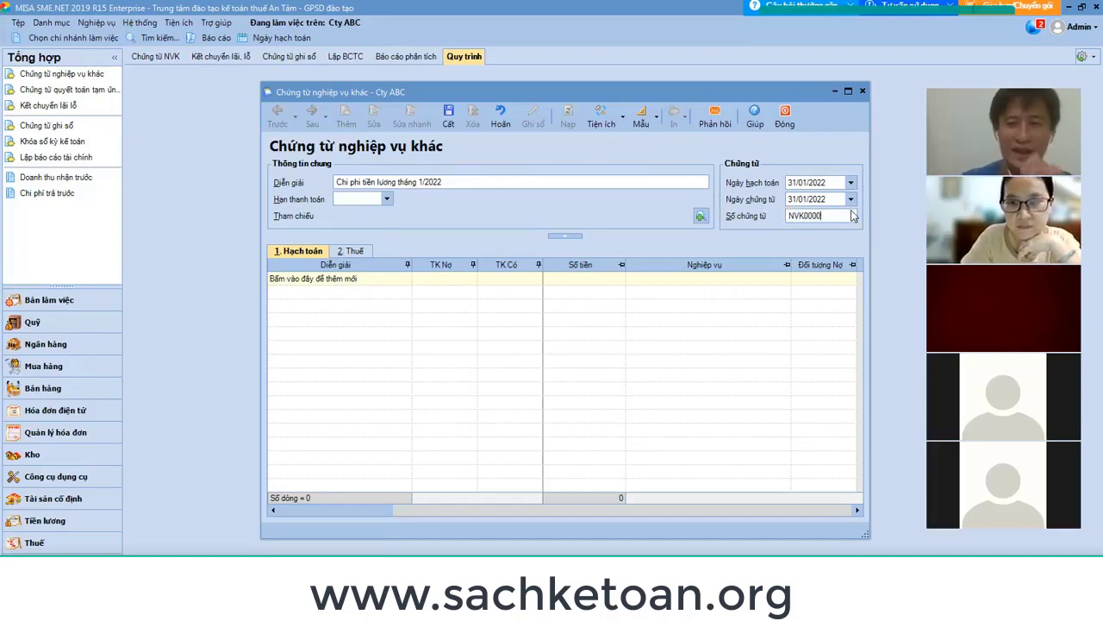
pyautogui.press('BackSpace')
pyautogui.press('BackSpace')
pyautogui.press('BackSpace')
pyautogui.press('BackSpace')
pyautogui.press('BackSpace')
pyautogui.write('PKT')
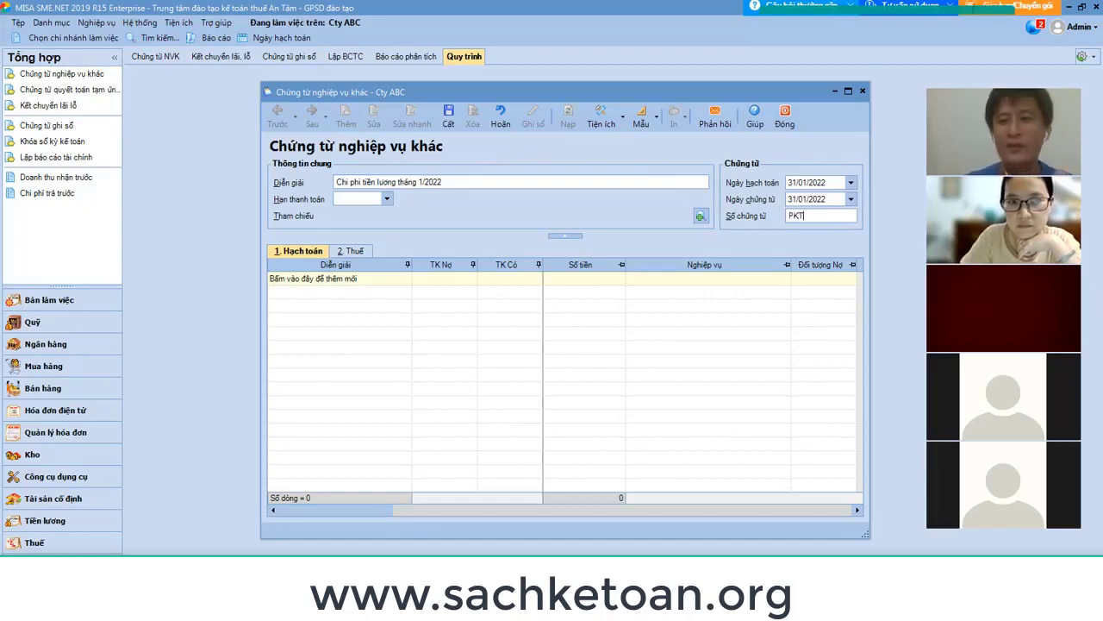
pyautogui.write('22')
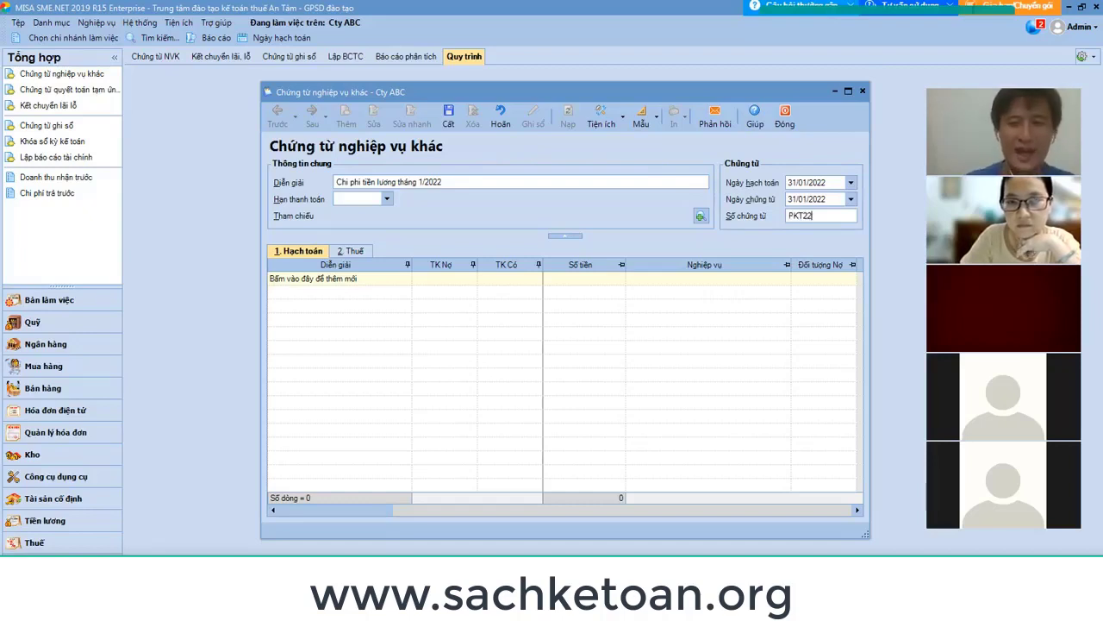
pyautogui.write('01001')
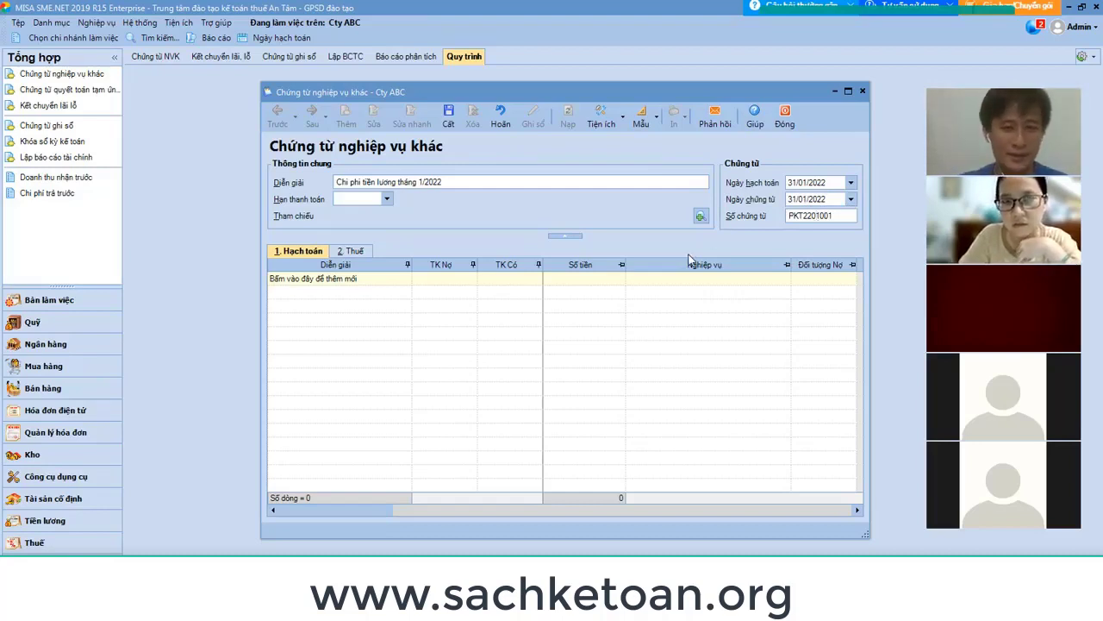
pyautogui.press('Tab')
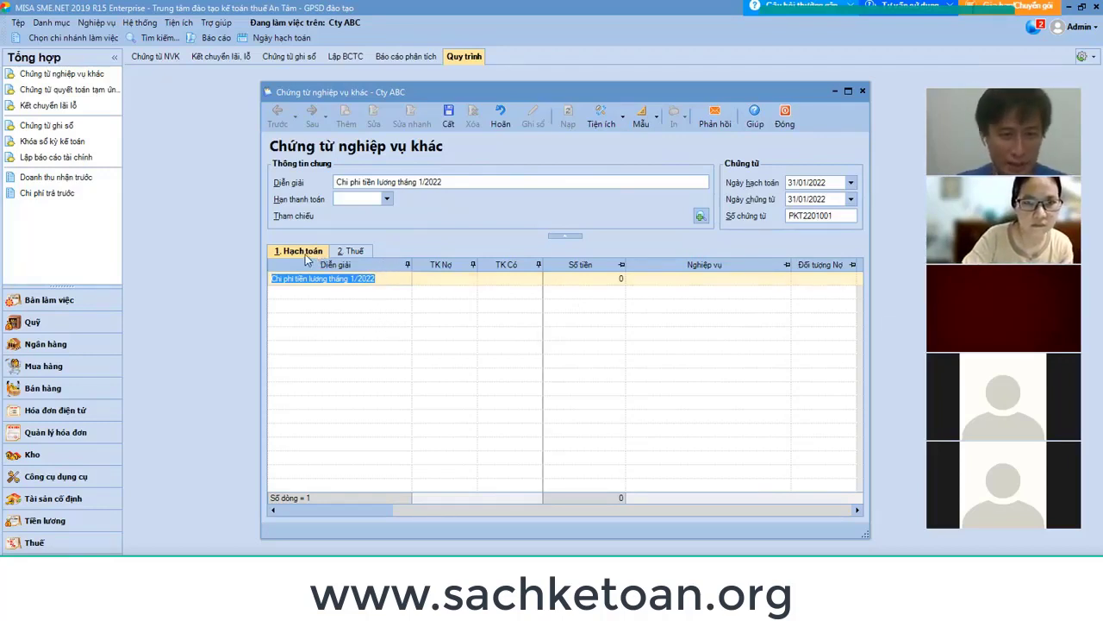
pyautogui.click(465, 282)
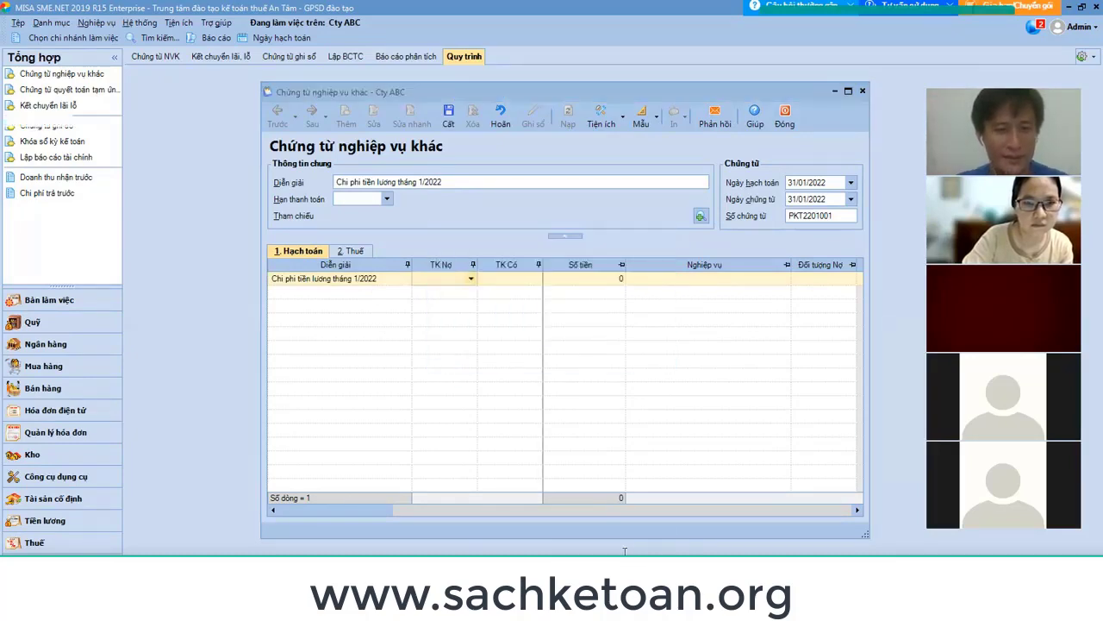
# Review the debit-account and position notes in Excel B15 and B11, then type 641 as debit account.
pyautogui.scroll(-1, 299, 397)
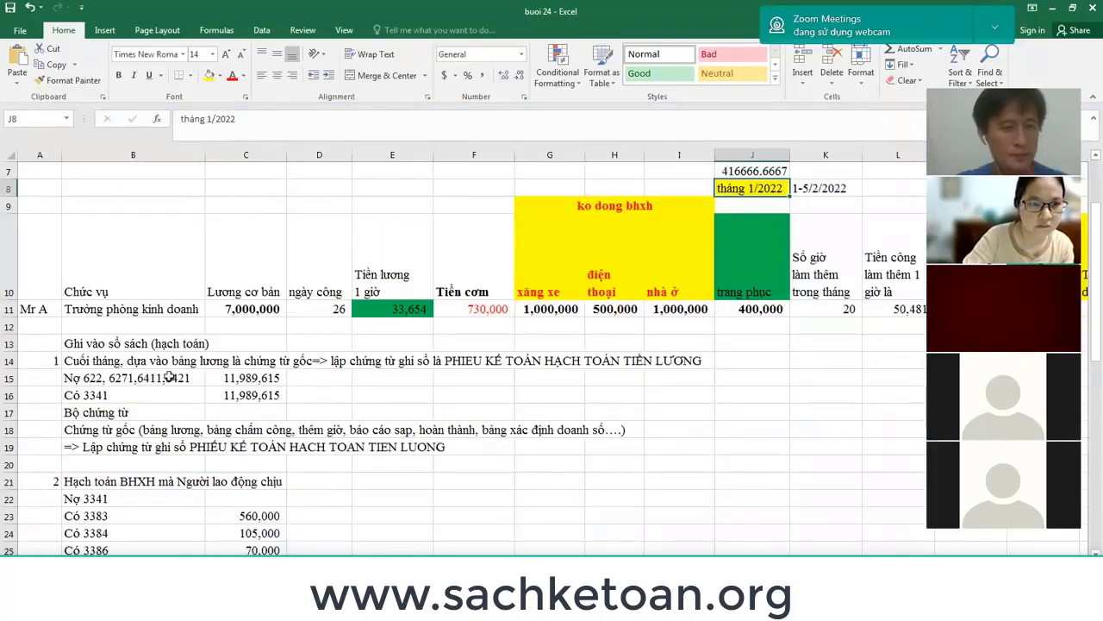
pyautogui.click(144, 377)
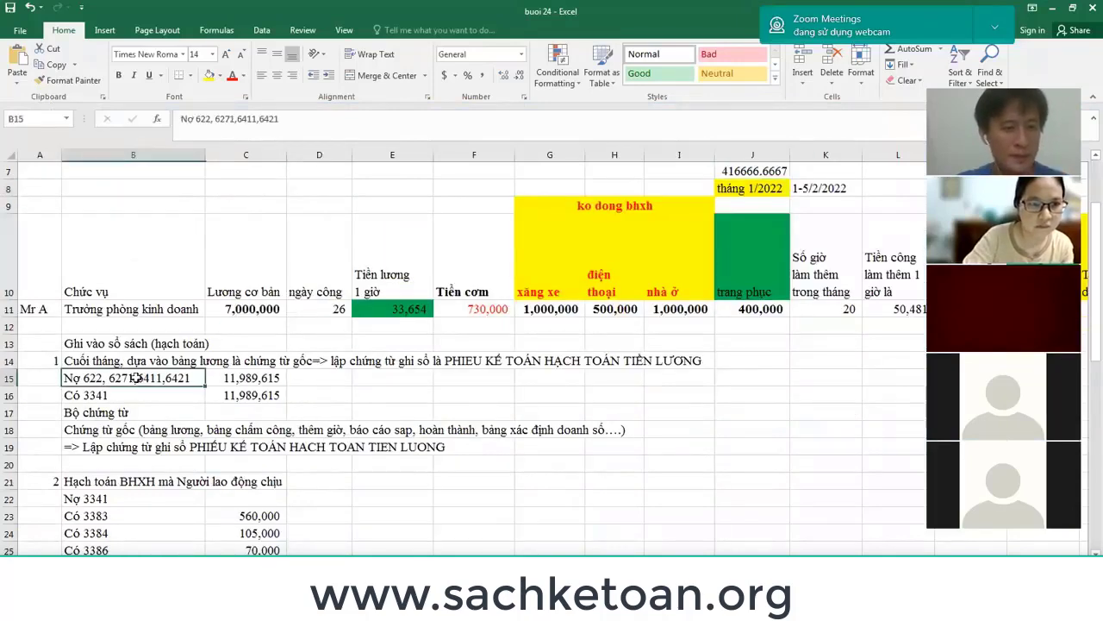
pyautogui.click(184, 315)
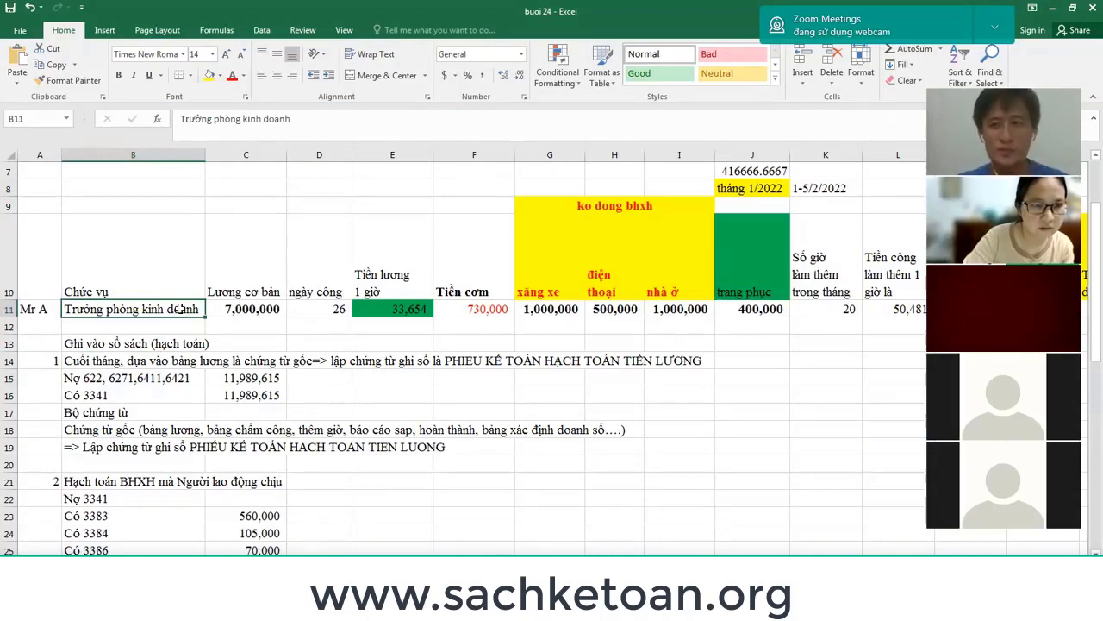
pyautogui.hotkey('alt', 'Tab')
pyautogui.write('641')
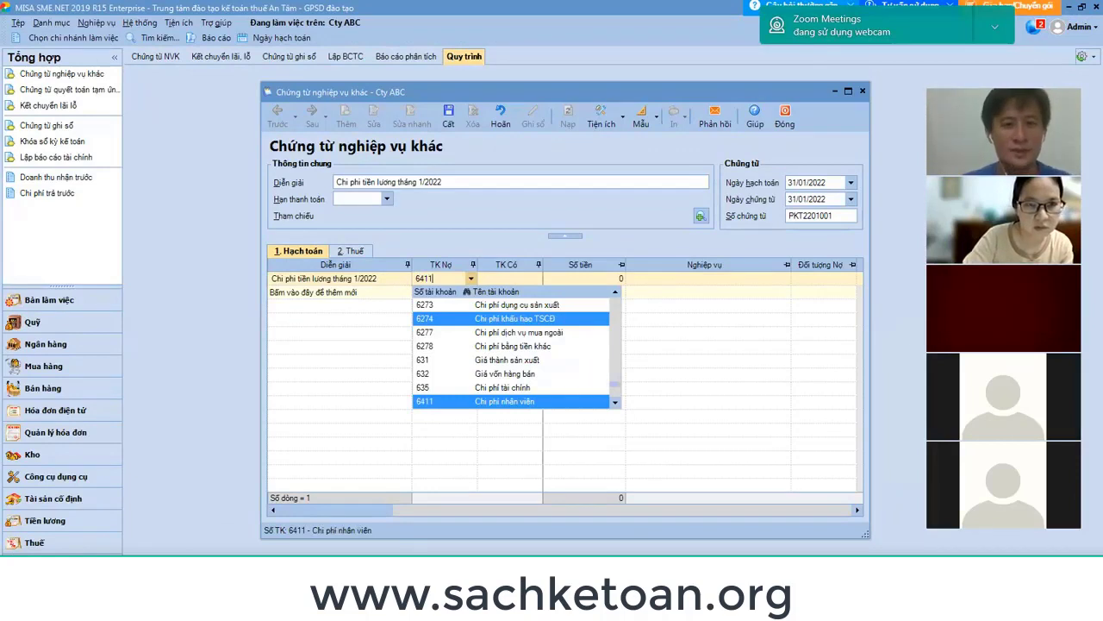
# Pick 6411 (Chi phí nhân viên) from the dropdown as the first line's debit account.
pyautogui.scroll(-1, 457, 379)
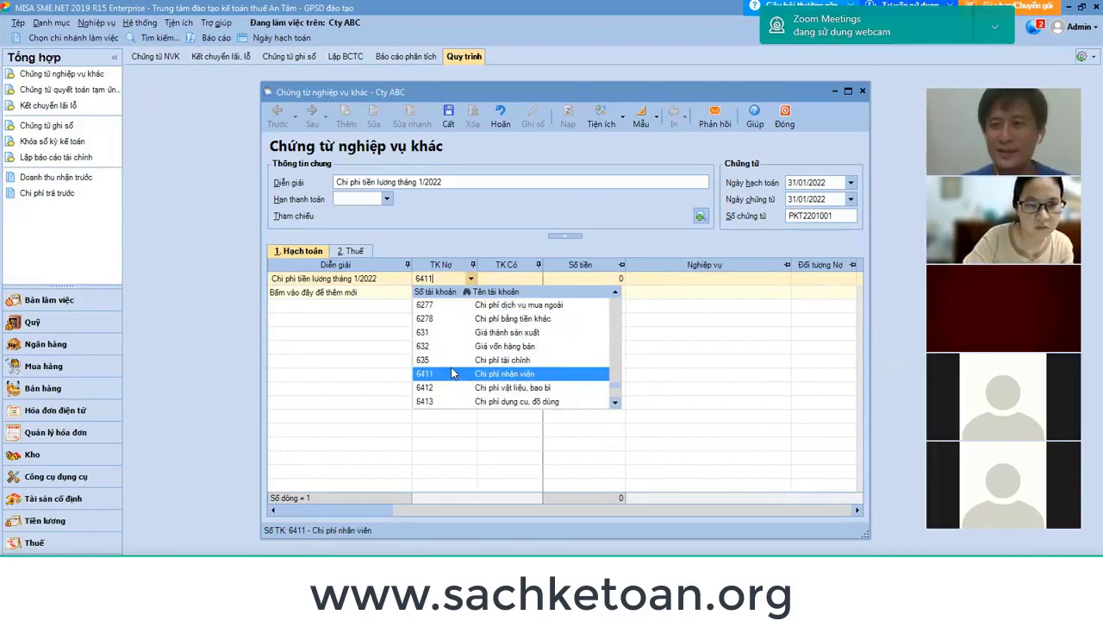
pyautogui.scroll(-2, 465, 377)
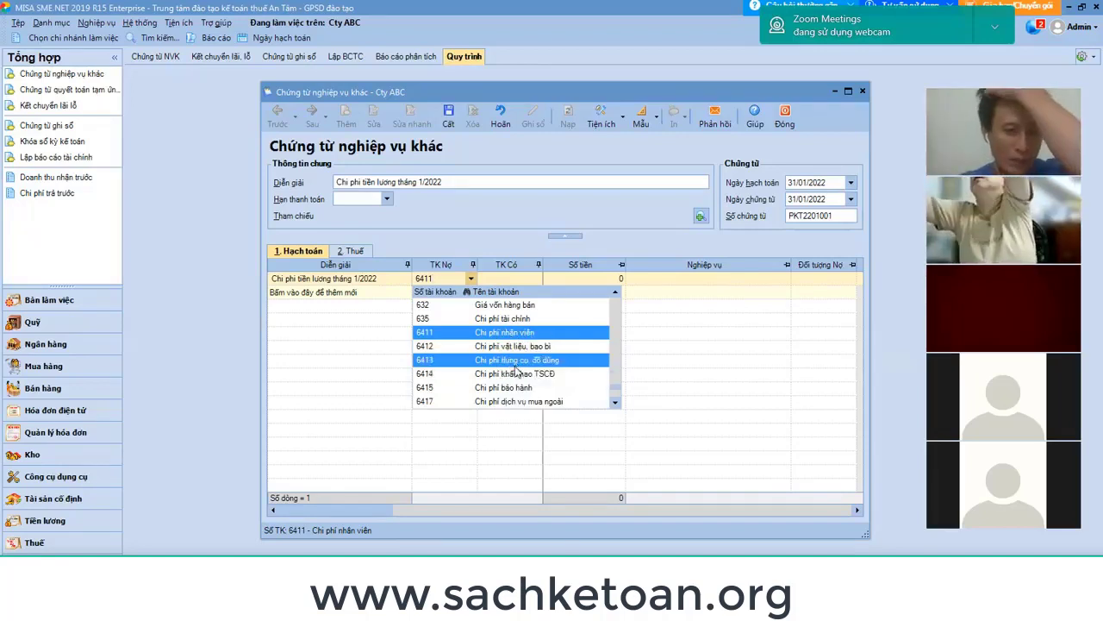
pyautogui.scroll(-1, 513, 394)
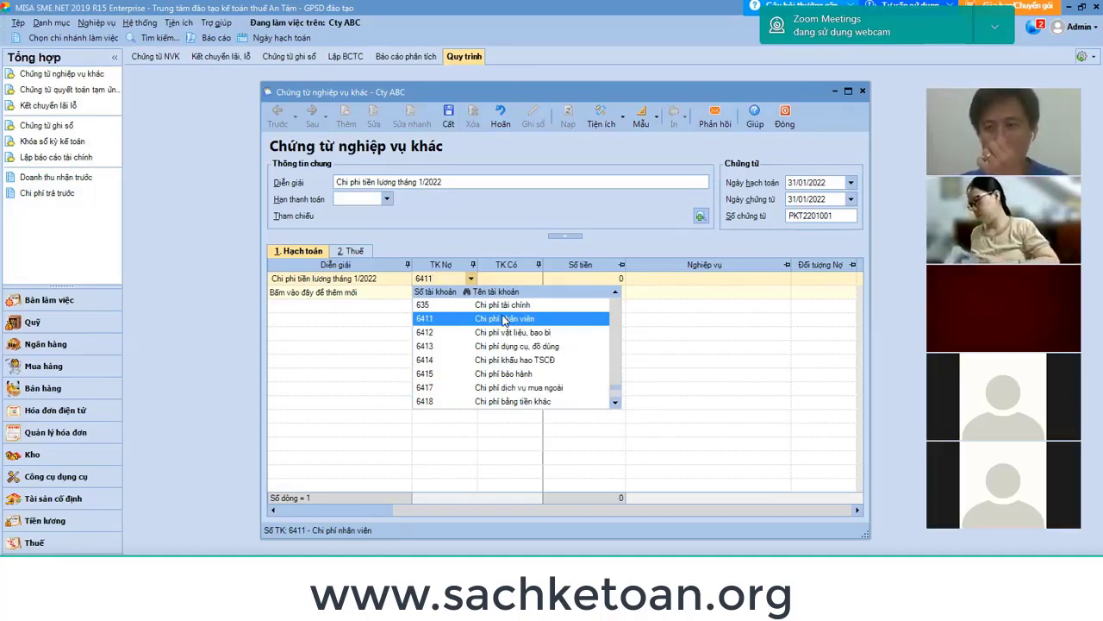
pyautogui.click(504, 320)
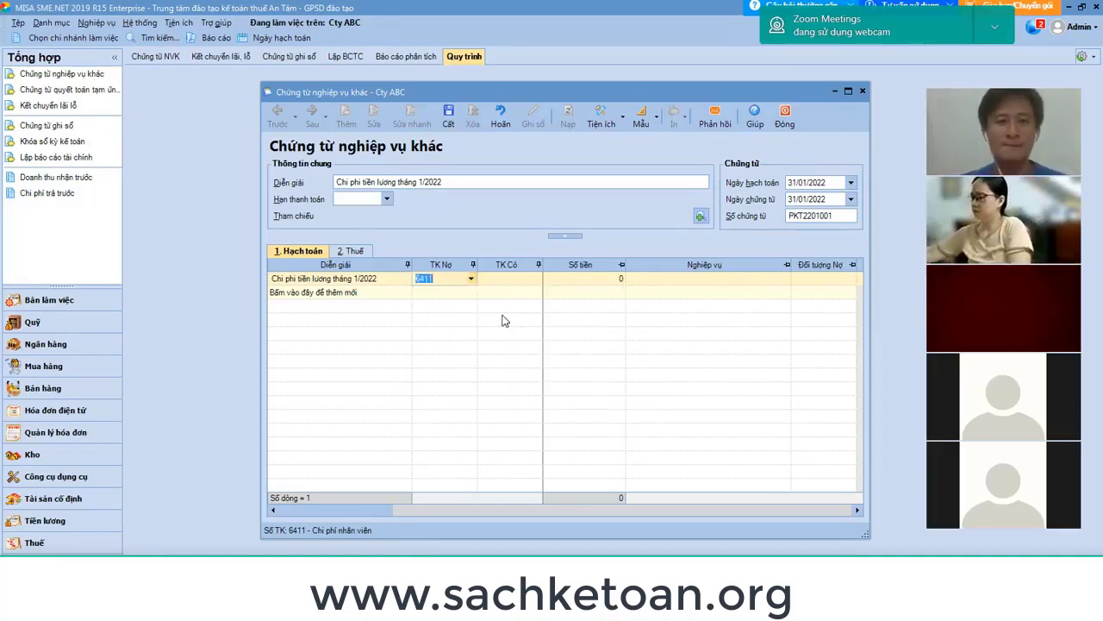
pyautogui.press('Tab')
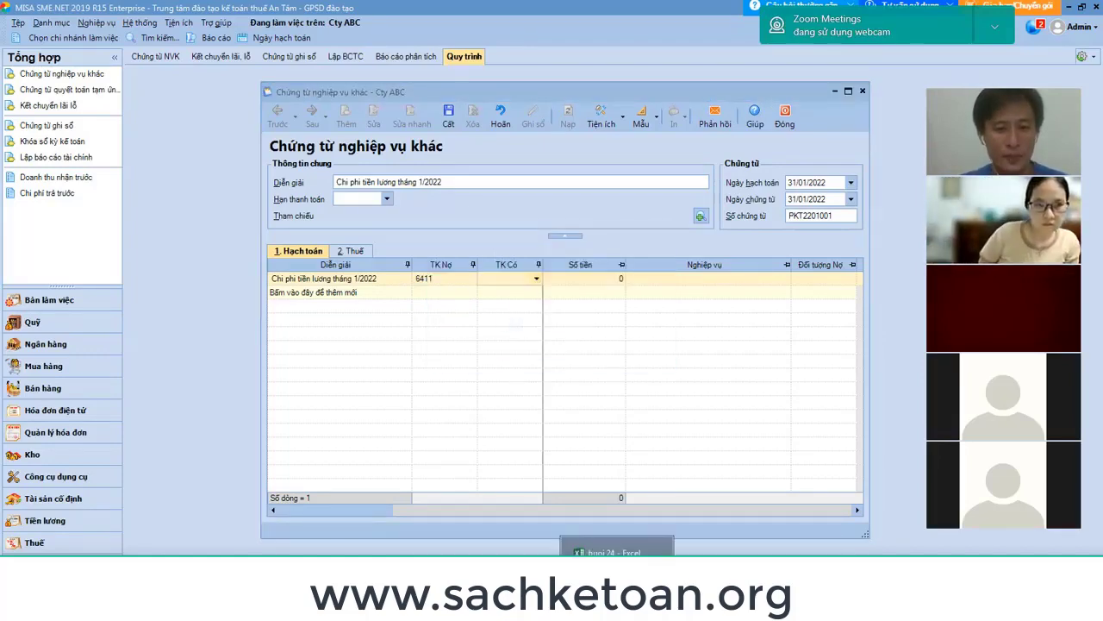
# Review the debit and credit notes in Excel cells B15:B16.
pyautogui.click(586, 545)
pyautogui.moveTo(175, 383); pyautogui.dragTo(125, 394)
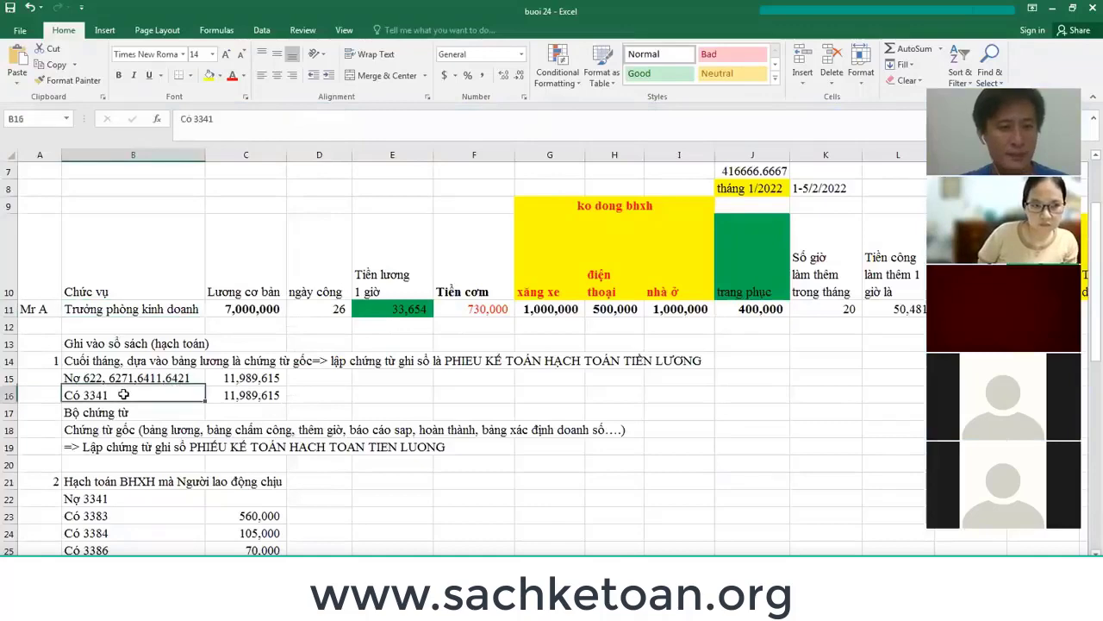
pyautogui.hotkey('alt', 'Tab')
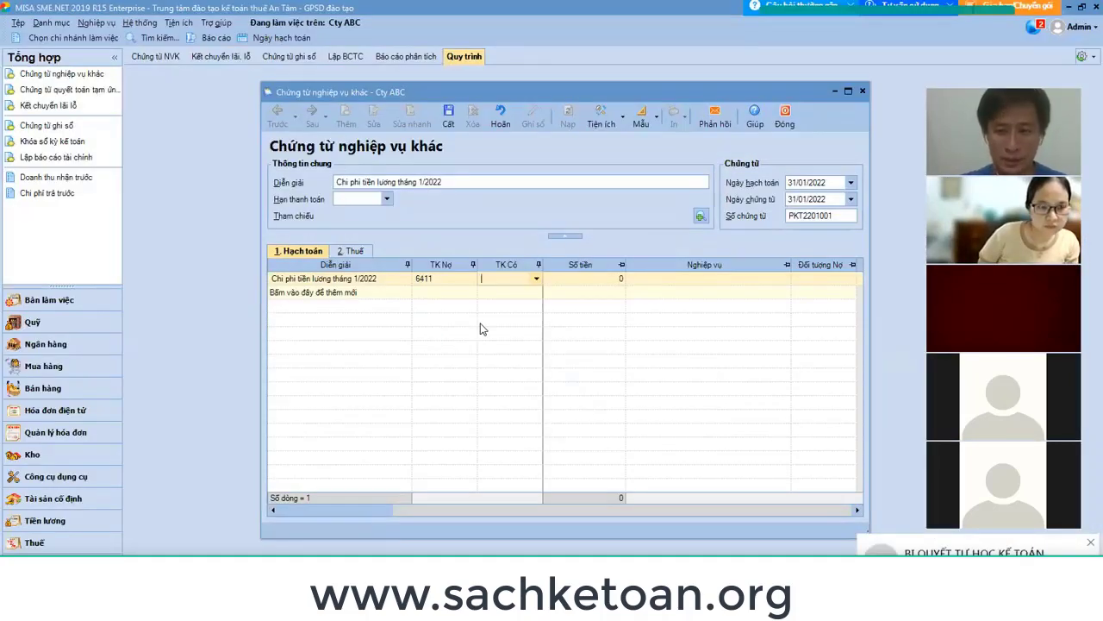
# Set the first line's credit account to 3341 (Phải trả công nhân viên).
pyautogui.write('3341')
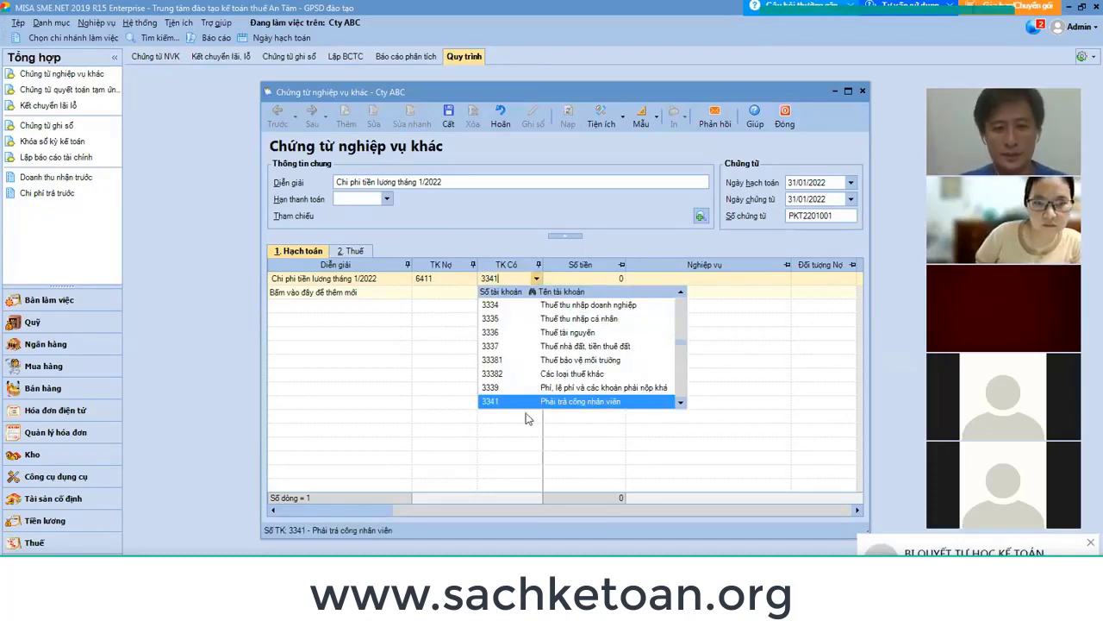
pyautogui.click(680, 402)
pyautogui.click(680, 401)
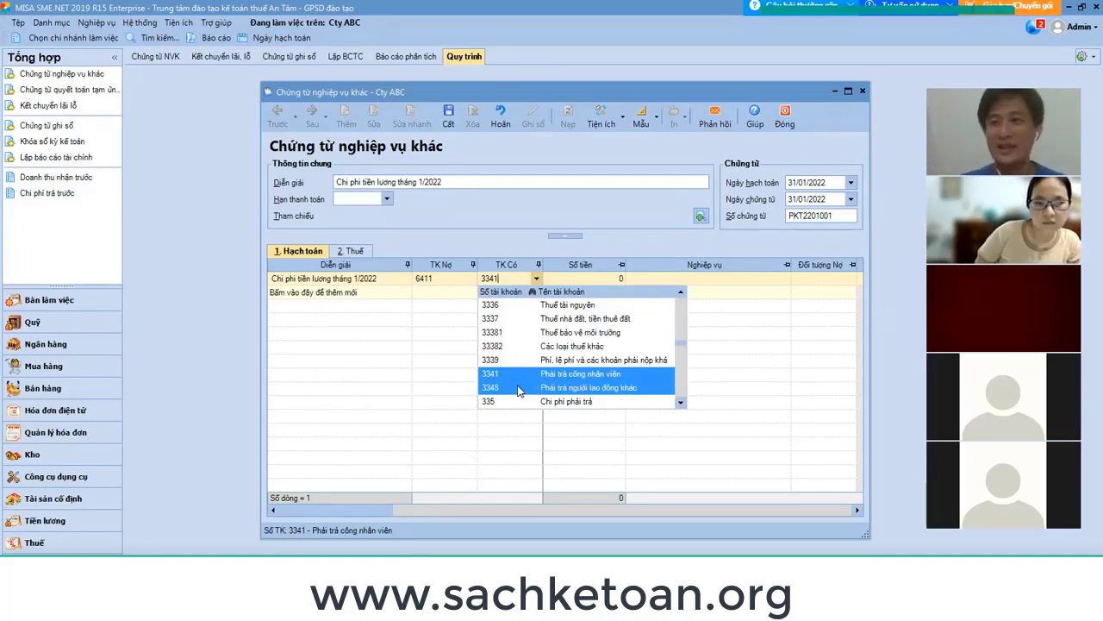
pyautogui.click(511, 377)
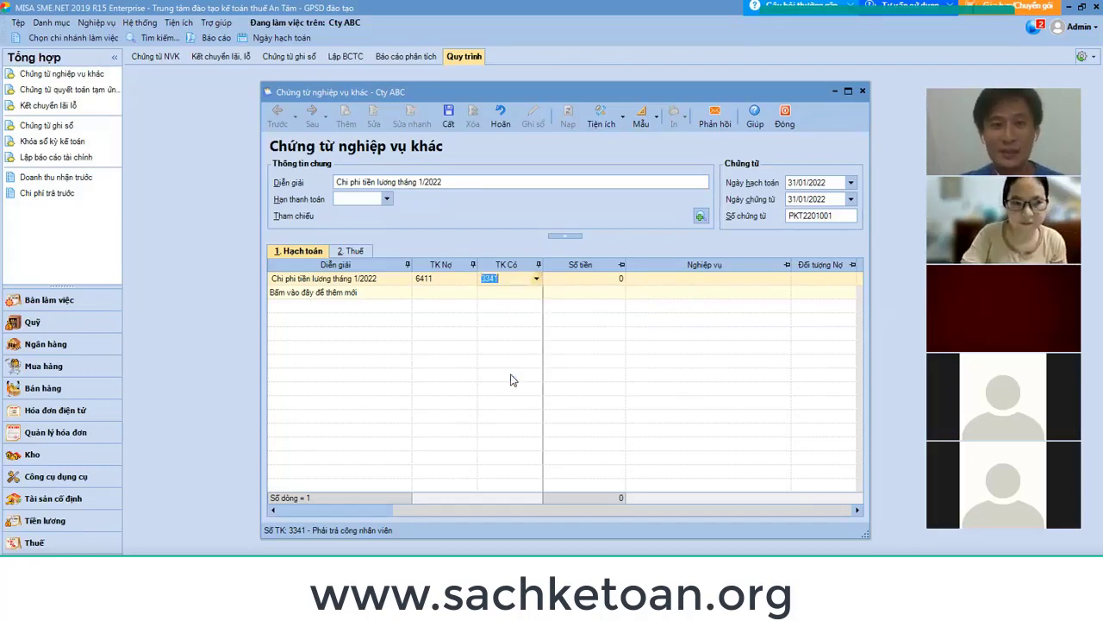
pyautogui.press('Tab')
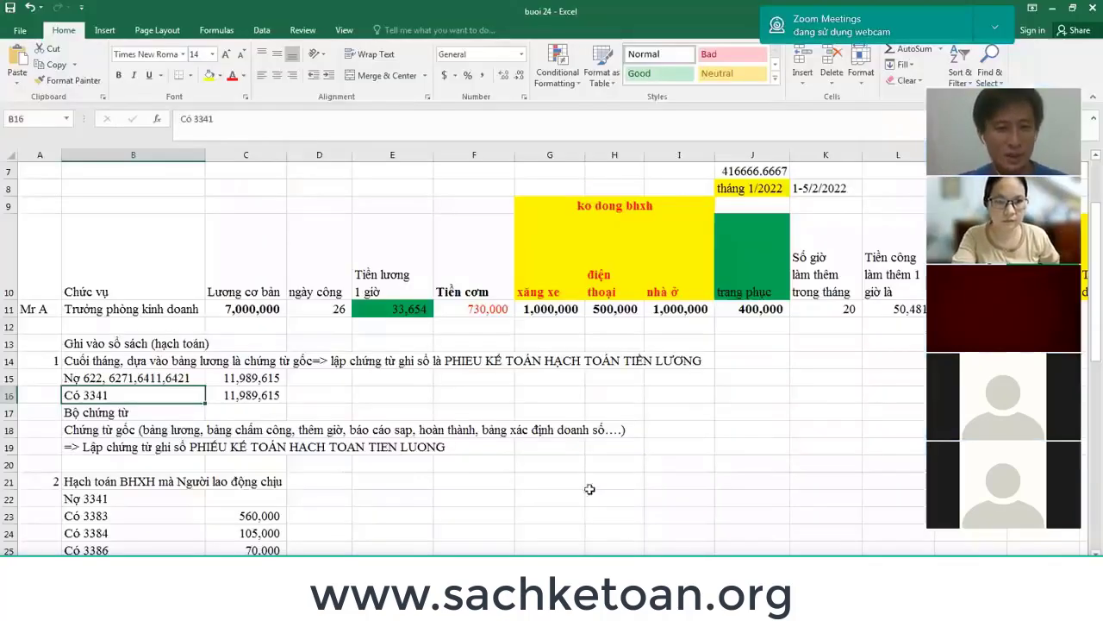
# Inspect the debit amount in C15 and the row 11 allowances, landing on Q11.
pyautogui.hotkey('alt', 'Tab')
pyautogui.click(270, 376)
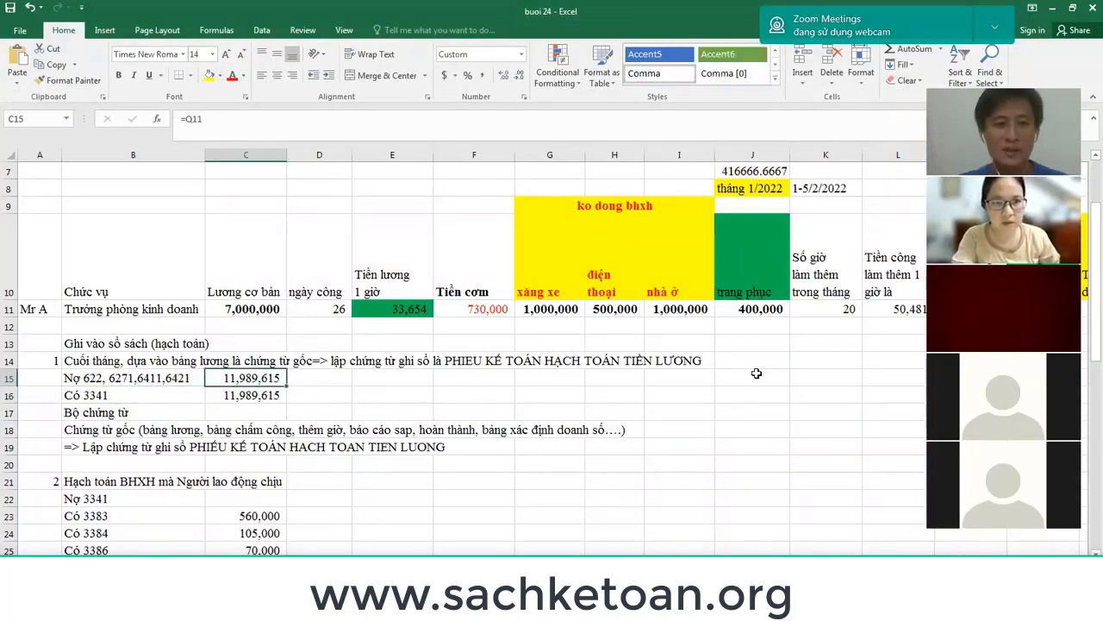
pyautogui.click(788, 311)
pyautogui.press('Right')
pyautogui.press('Right')
pyautogui.press('Right')
pyautogui.press('Right')
pyautogui.press('Right')
pyautogui.press('Right')
pyautogui.press('Right')
pyautogui.press('Right')
pyautogui.press('Right')
pyautogui.press('Right')
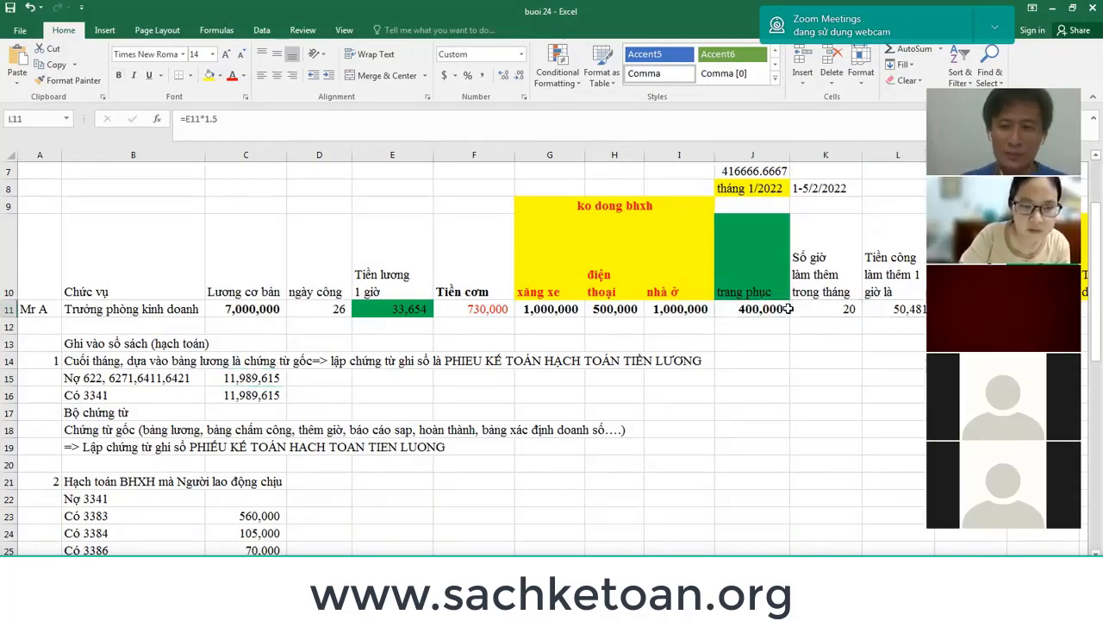
pyautogui.press('Left')
pyautogui.press('Left')
pyautogui.press('Left')
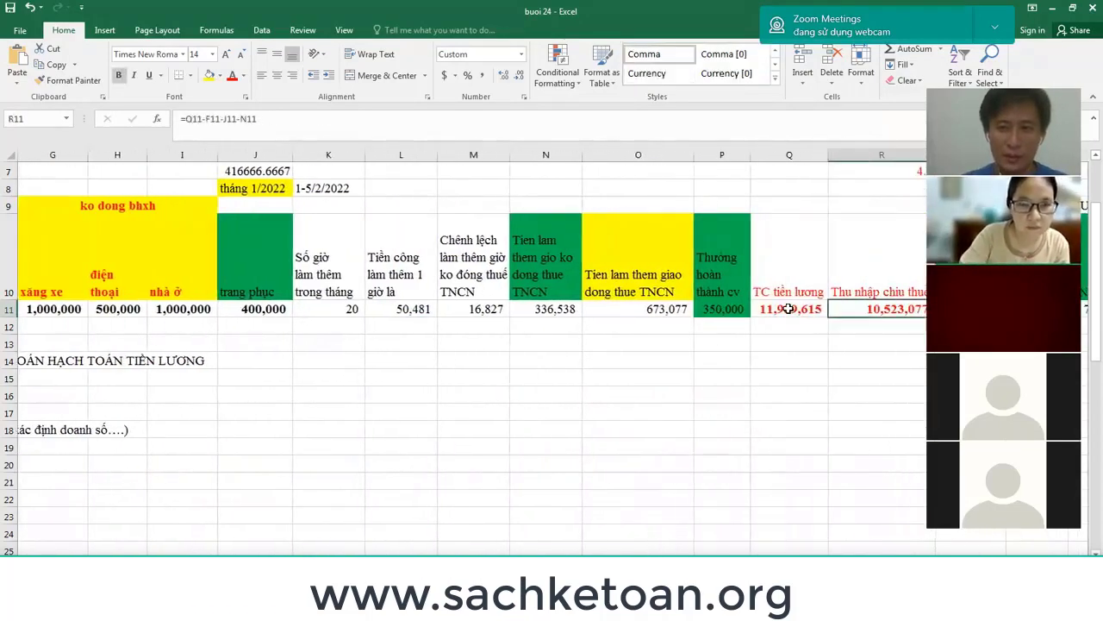
# Start a Q11 total formula summing C11, F11, G11, H11, I11 and J11.
pyautogui.write('=')
pyautogui.press('Left')
pyautogui.press('Left')
pyautogui.press('Left')
pyautogui.press('Left')
pyautogui.press('Left')
pyautogui.press('Left')
pyautogui.press('Left')
pyautogui.press('Left')
pyautogui.press('Left')
pyautogui.press('Left')
pyautogui.press('Left')
pyautogui.press('Left')
pyautogui.press('Left')
pyautogui.press('Left')
pyautogui.press('Left')
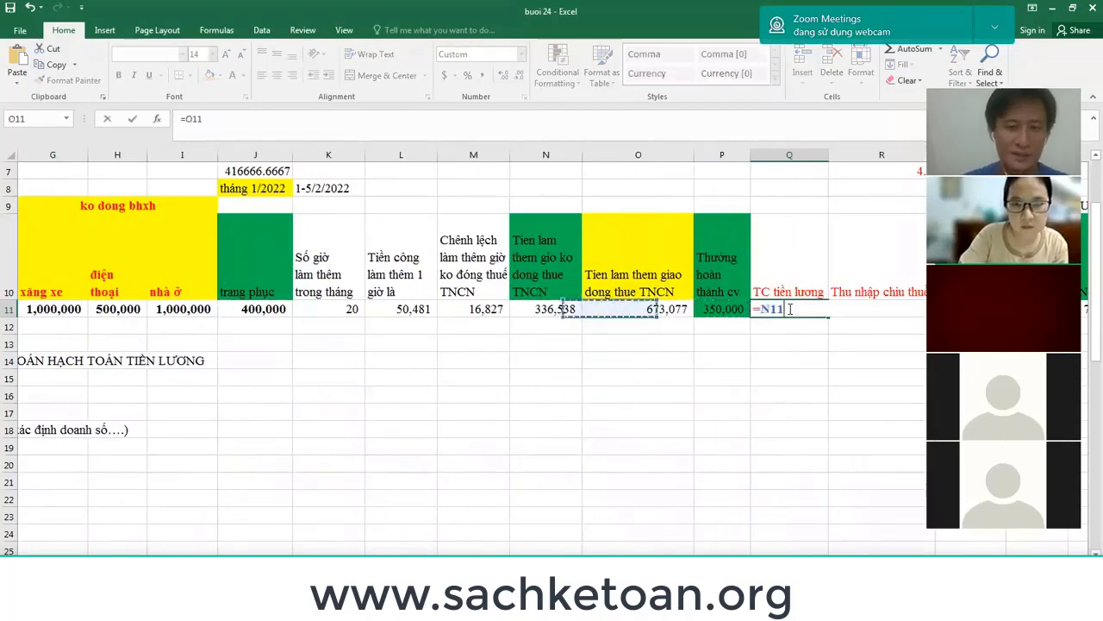
pyautogui.press('Right')
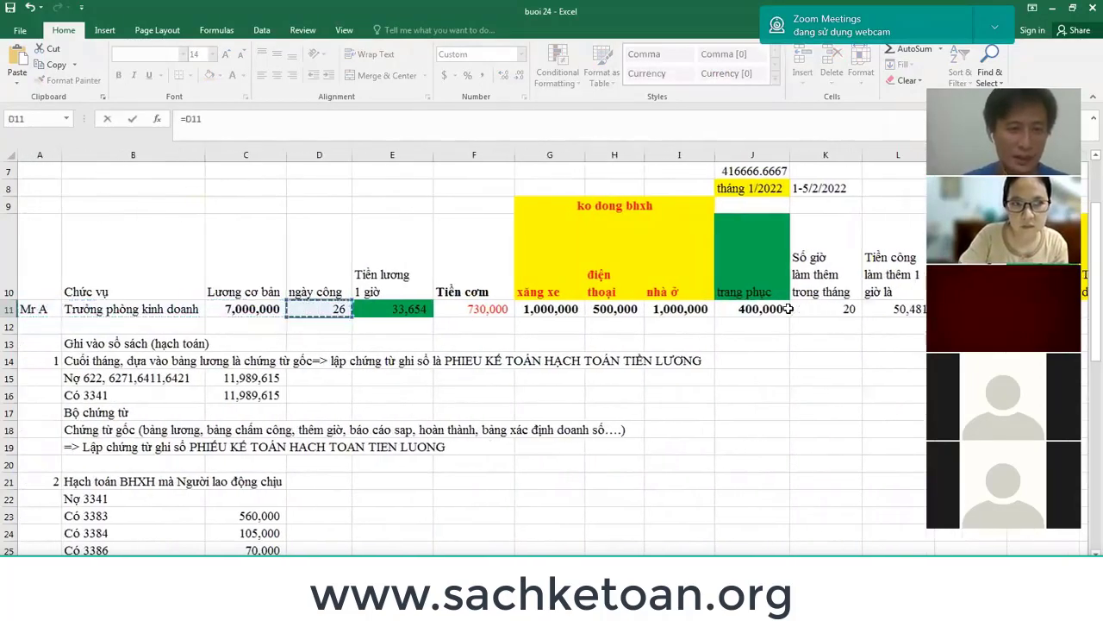
pyautogui.write('+')
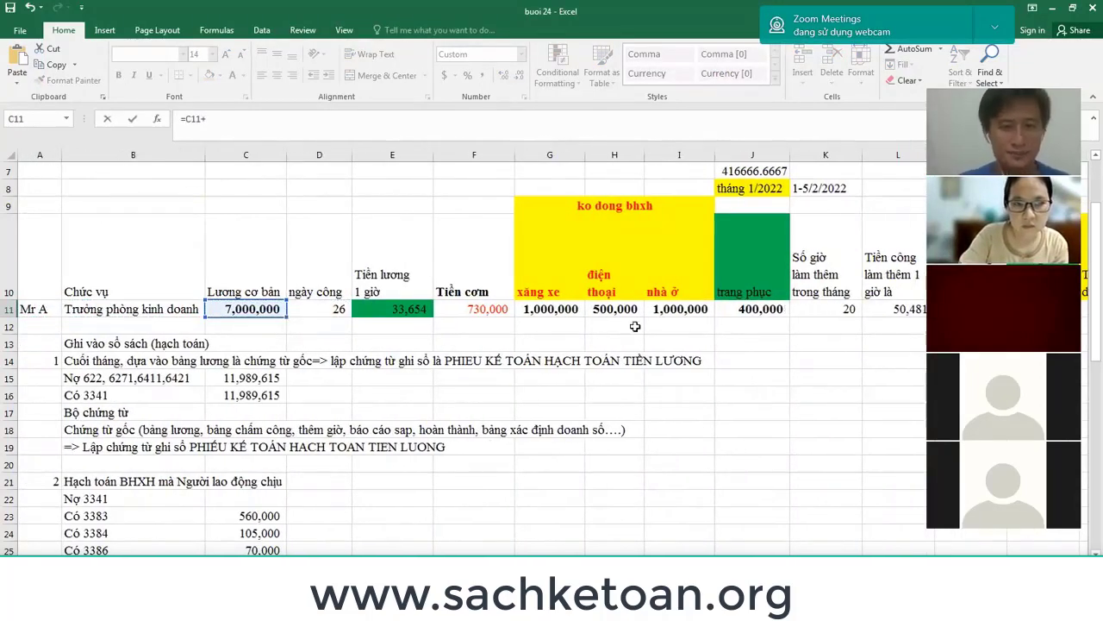
pyautogui.click(498, 315)
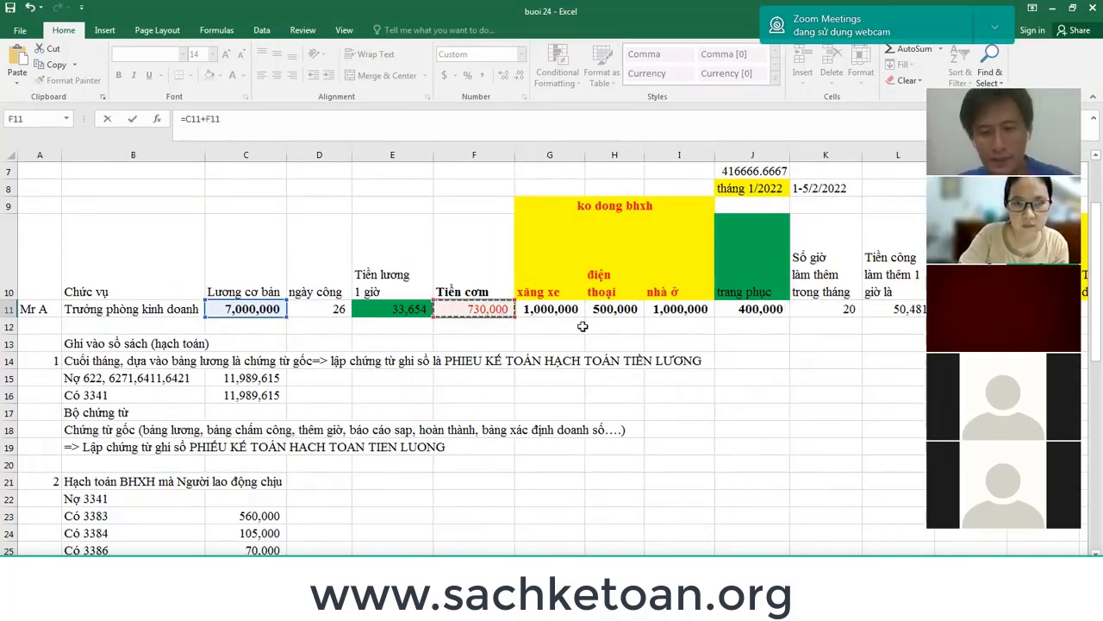
pyautogui.write('+')
pyautogui.click(558, 315)
pyautogui.write('+')
pyautogui.click(617, 311)
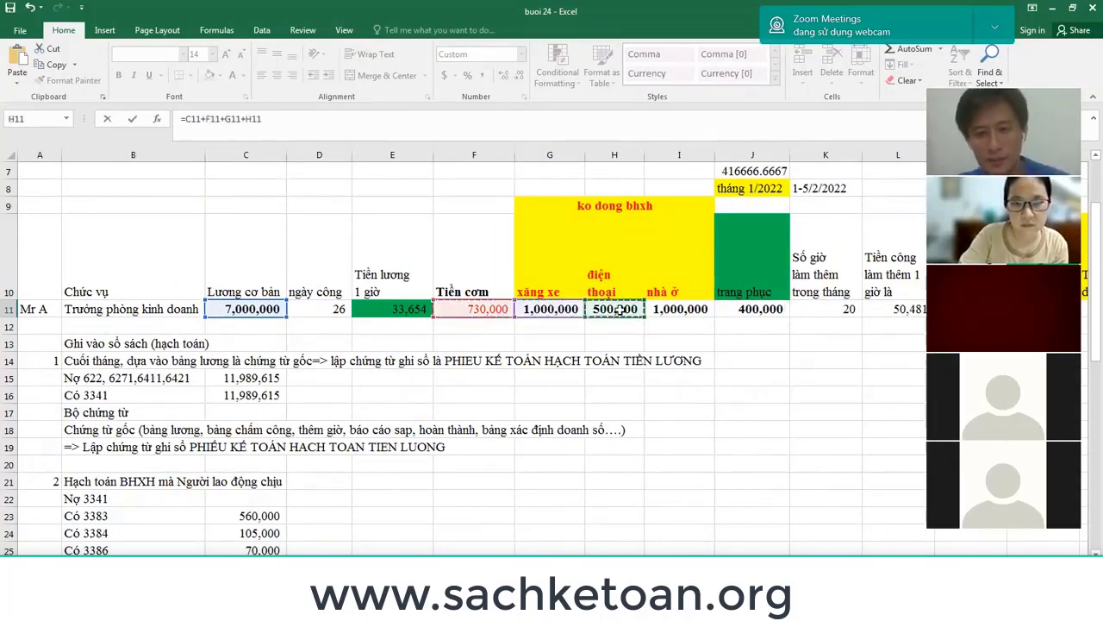
pyautogui.write('+')
pyautogui.click(688, 311)
pyautogui.write('+')
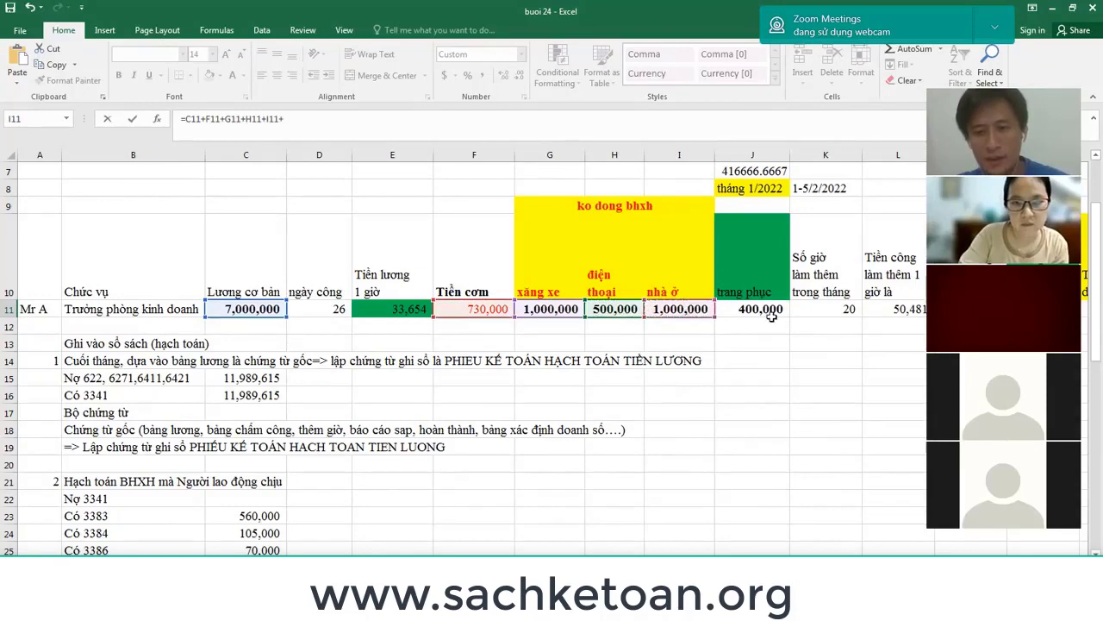
pyautogui.click(770, 315)
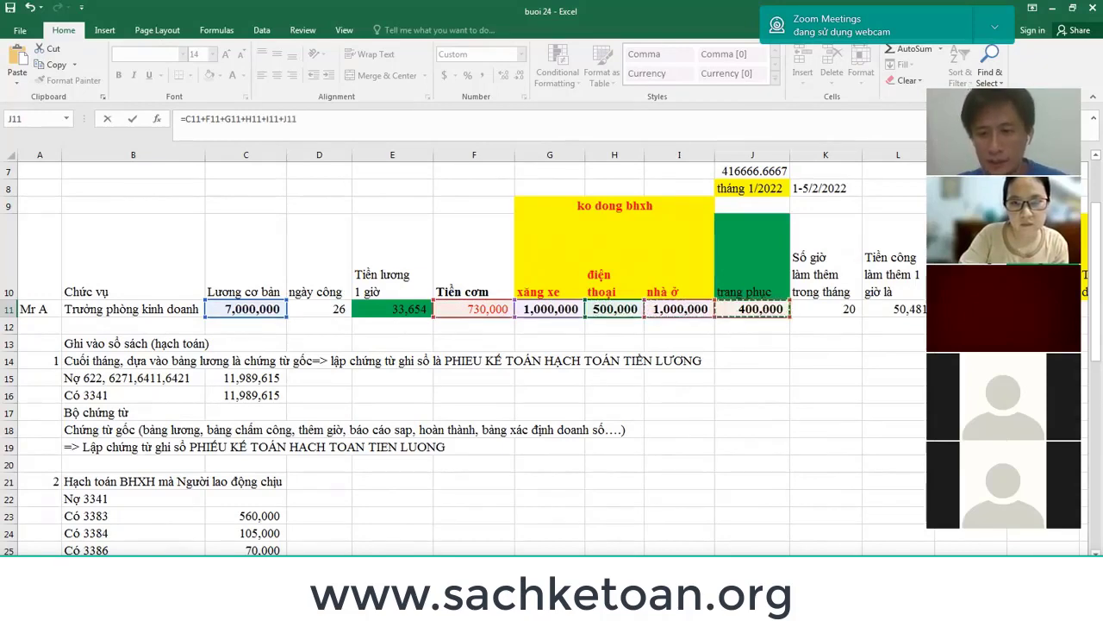
# Replace J11 with overtime N11, add O11 and P11, and commit the 11,589,615 total.
pyautogui.hscroll(5, 473, 353)
pyautogui.hscroll(2, 551, 353)
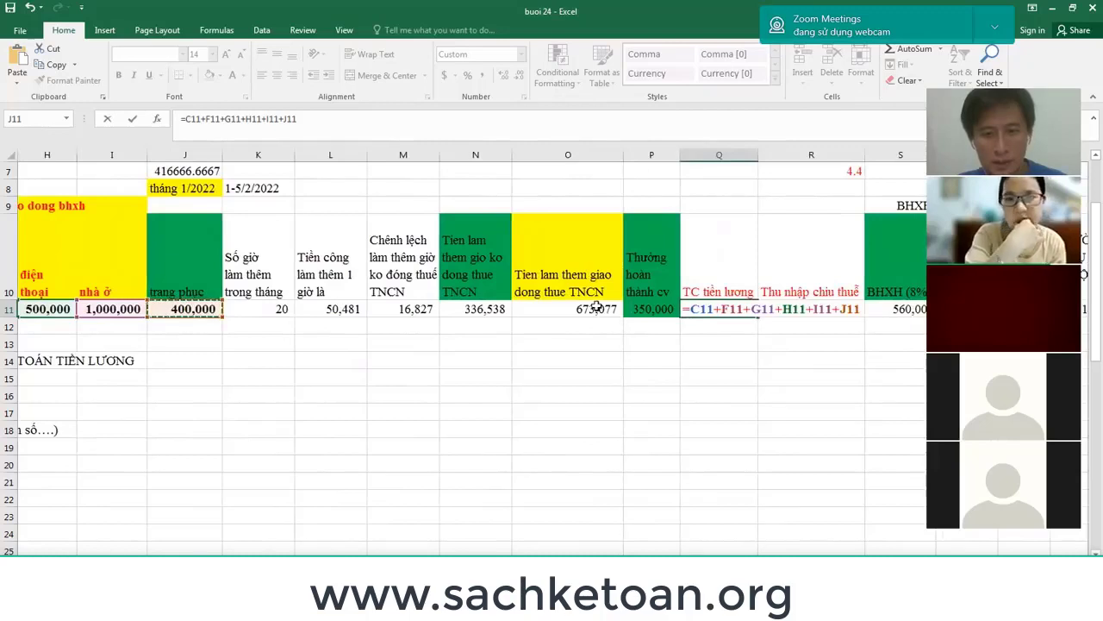
pyautogui.click(402, 308)
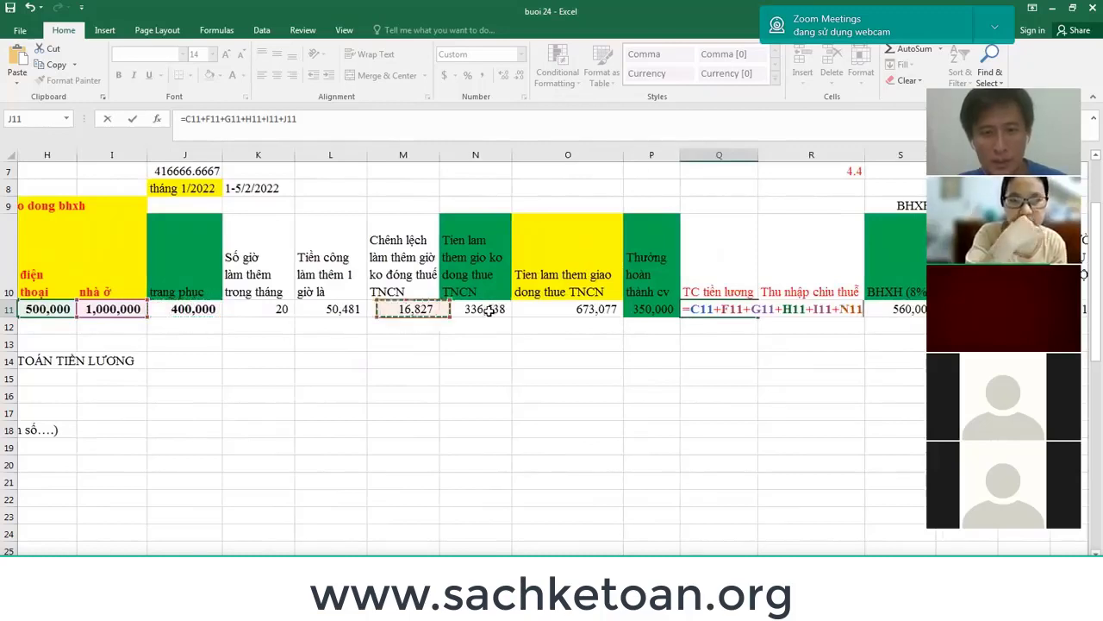
pyautogui.click(475, 309)
pyautogui.write('+')
pyautogui.click(579, 311)
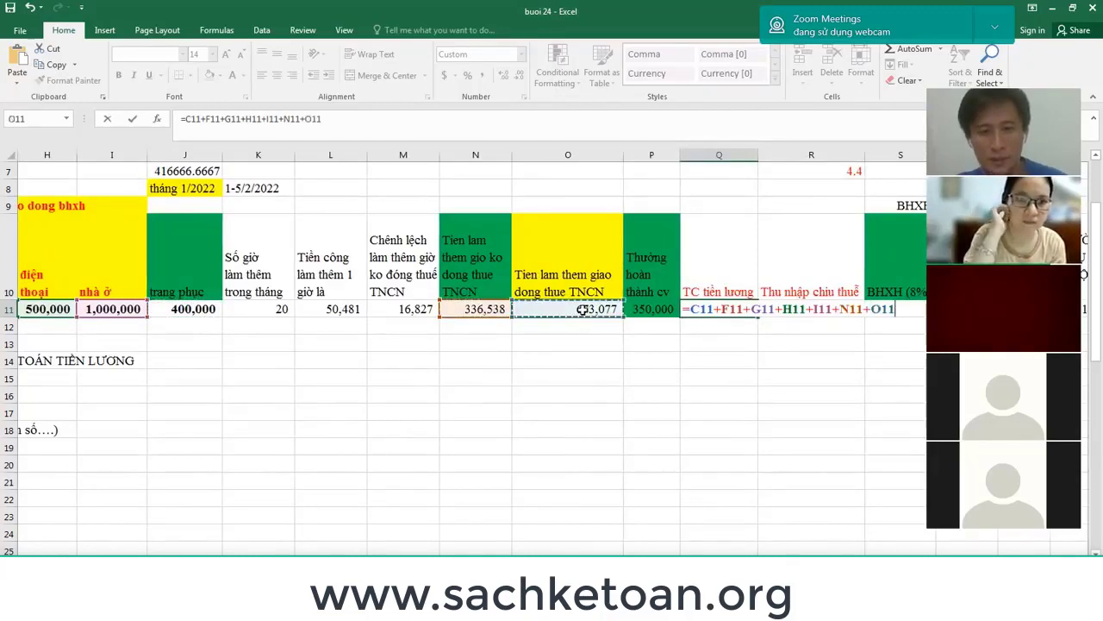
pyautogui.write('+')
pyautogui.click(660, 310)
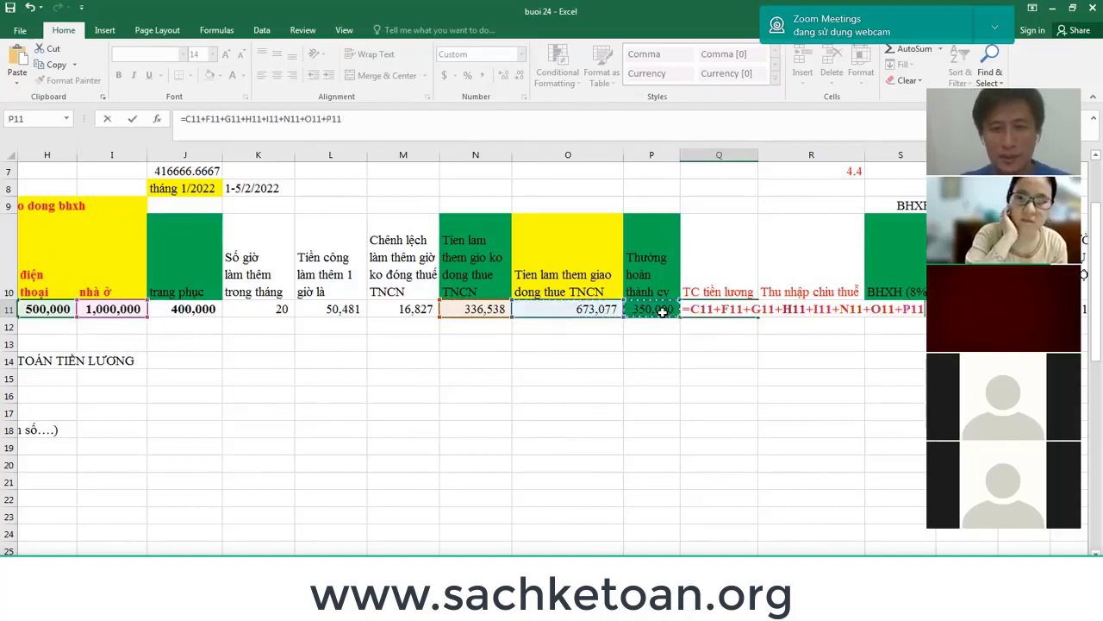
pyautogui.press('Return')
pyautogui.press('Left')
pyautogui.press('Left')
pyautogui.press('Left')
pyautogui.press('Left')
pyautogui.press('Left')
pyautogui.press('Left')
pyautogui.press('Left')
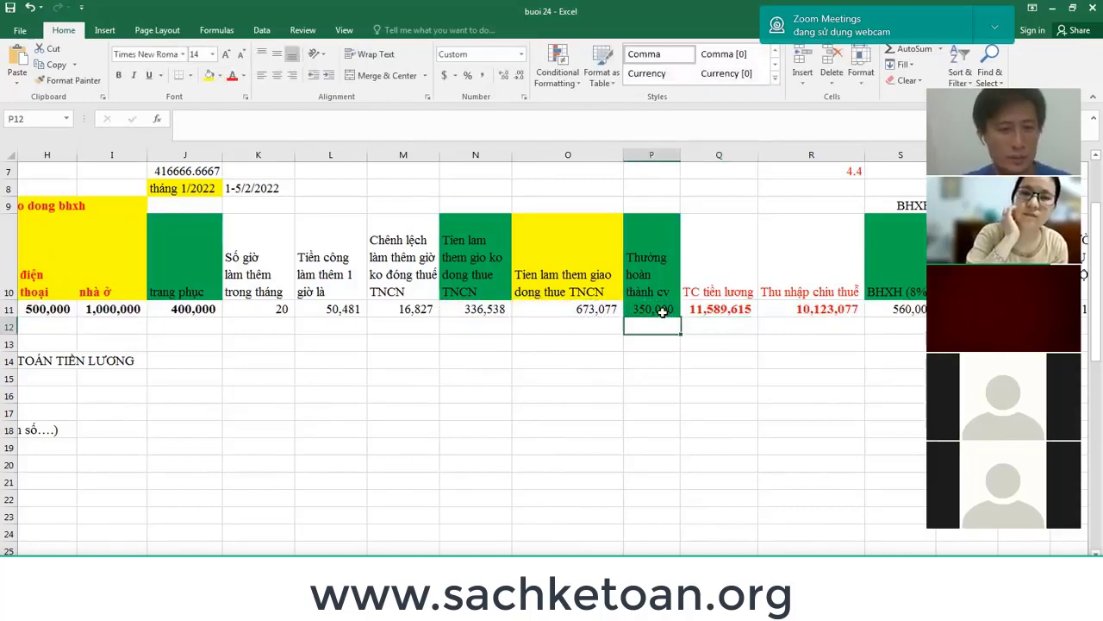
# Enter the expected total salary 11,989,615 in Q12.
pyautogui.press('Left')
pyautogui.press('Left')
pyautogui.press('Left')
pyautogui.press('Left')
pyautogui.press('Left')
pyautogui.press('Left')
pyautogui.press('Left')
pyautogui.press('Left')
pyautogui.press('Left')
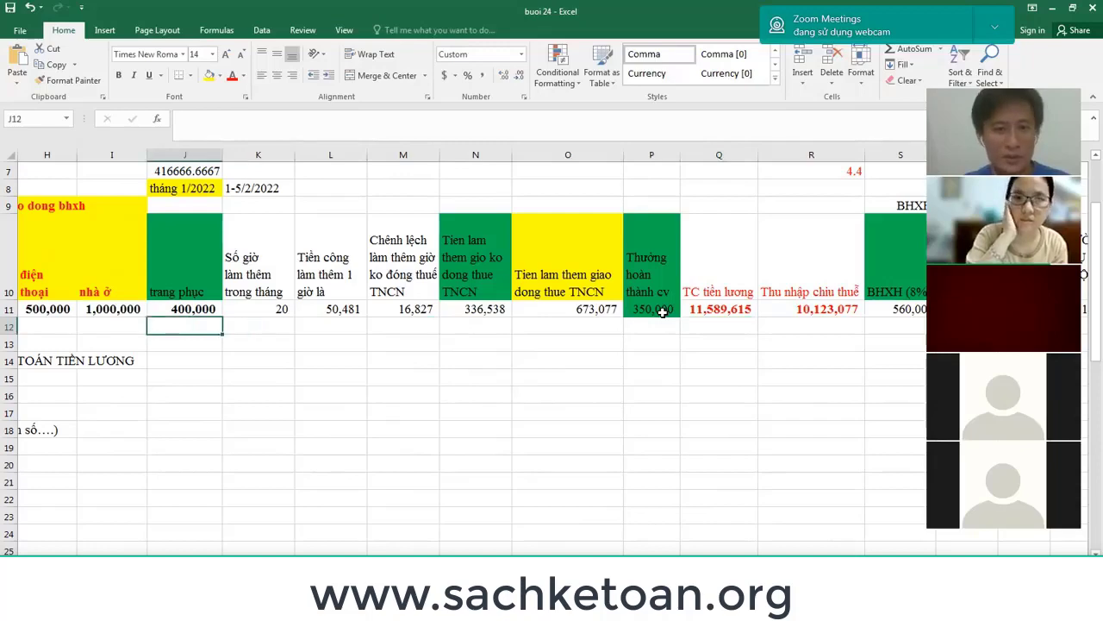
pyautogui.press('Right')
pyautogui.press('Right')
pyautogui.press('Right')
pyautogui.press('Right')
pyautogui.press('Right')
pyautogui.press('Right')
pyautogui.press('Right')
pyautogui.press('Right')
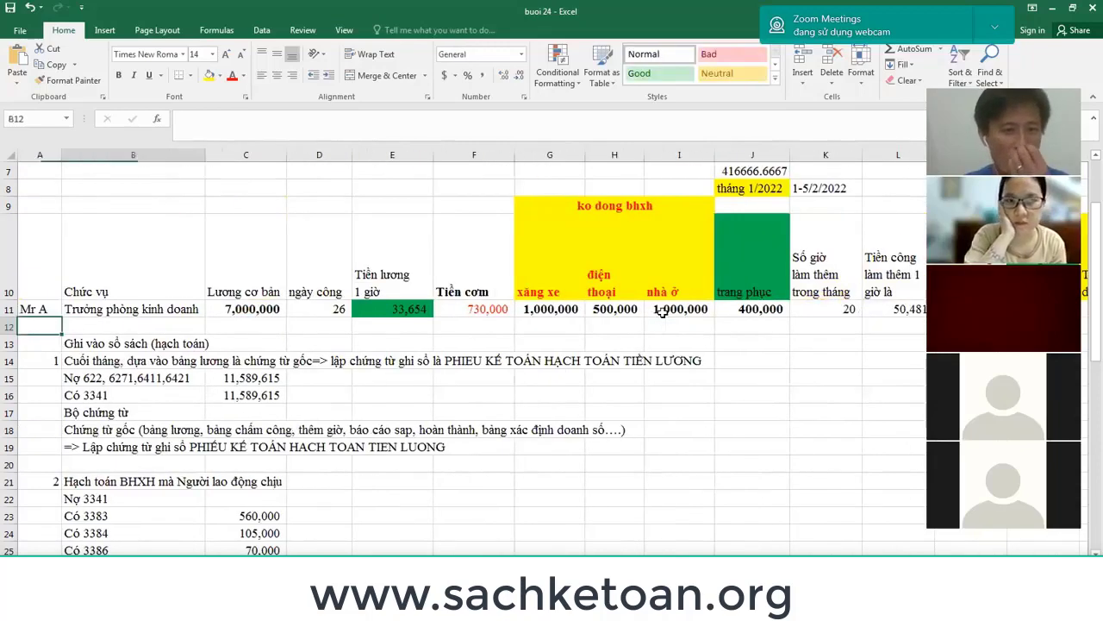
pyautogui.press('Right')
pyautogui.press('Right')
pyautogui.press('Right')
pyautogui.press('Right')
pyautogui.press('Right')
pyautogui.press('Right')
pyautogui.press('Right')
pyautogui.press('Right')
pyautogui.press('Right')
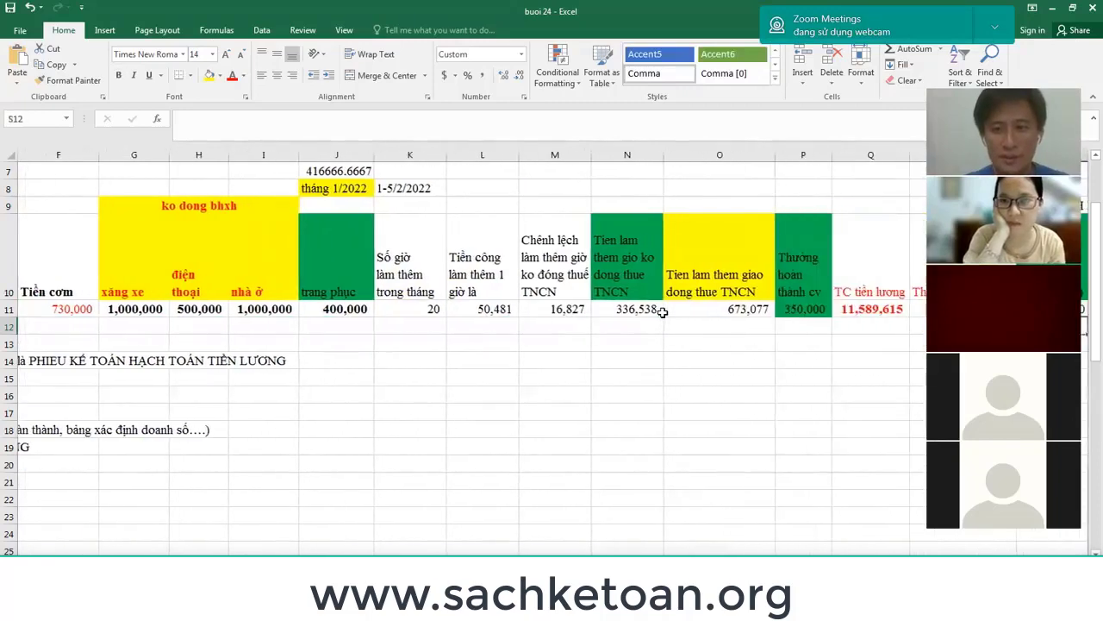
pyautogui.press('Left')
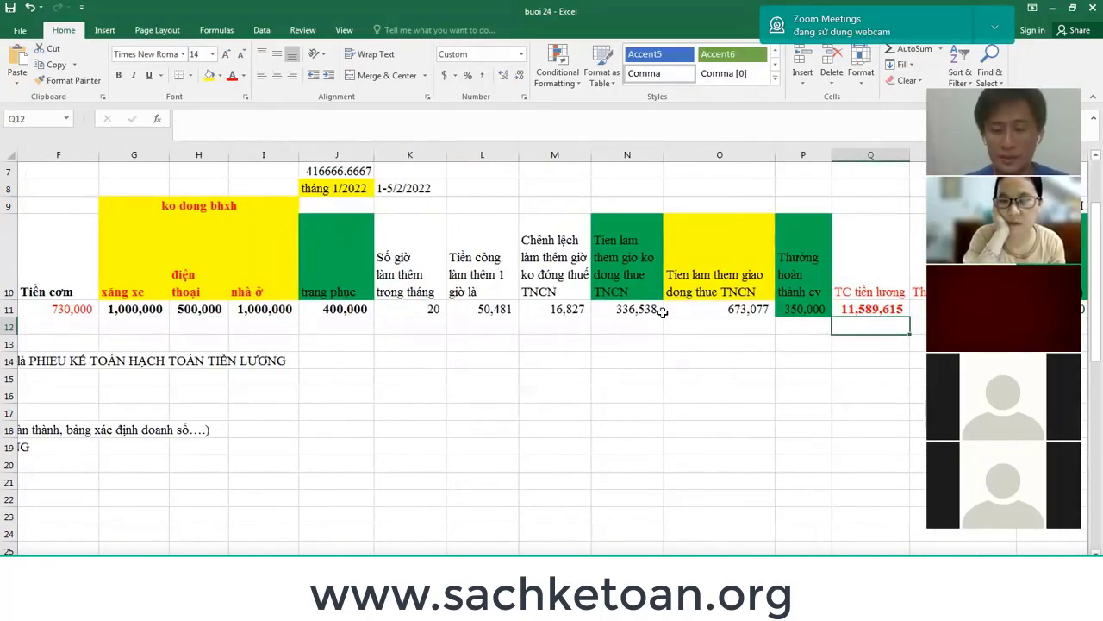
pyautogui.write('11,98')
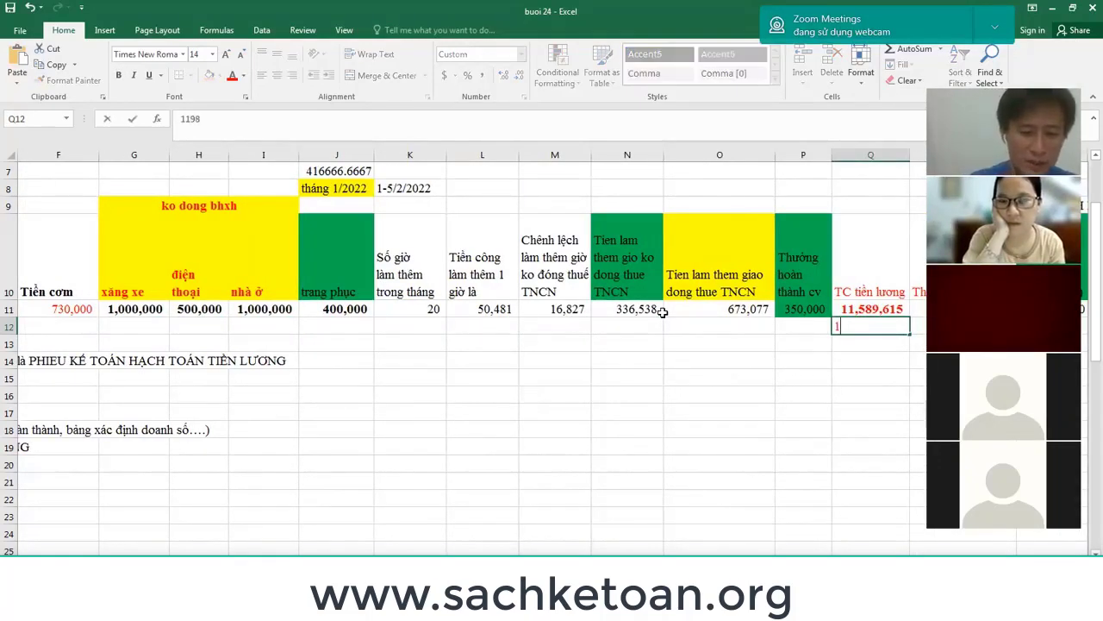
pyautogui.write('9,615')
pyautogui.press('Return')
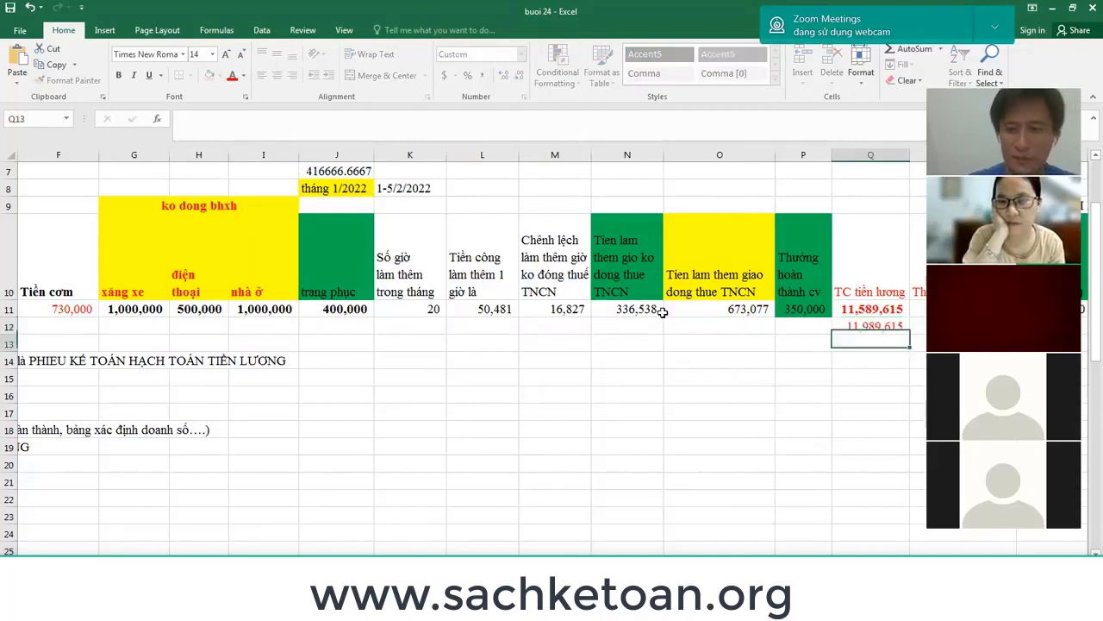
# Add the check formula =Q11-Q12 in Q13, which shows (400,000).
pyautogui.write('=')
pyautogui.press('Up')
pyautogui.press('Up')
pyautogui.write('-')
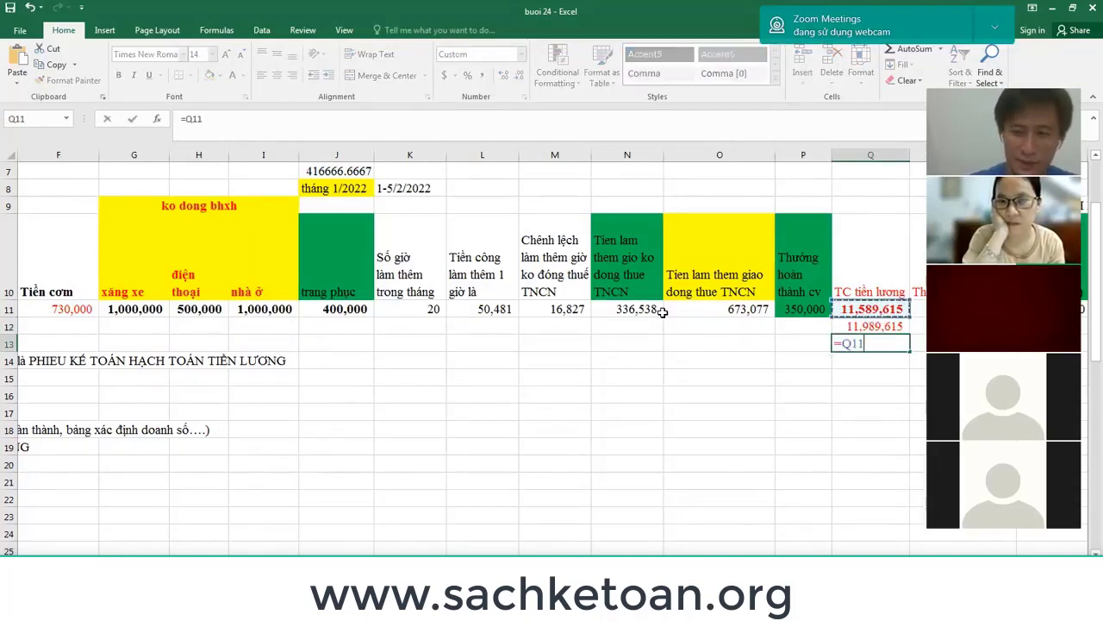
pyautogui.press('Up')
pyautogui.press('Return')
# Append +J11 to the Q11 total formula so the clothing allowance is included.
pyautogui.press('Up')
pyautogui.press('Up')
pyautogui.press('Up')
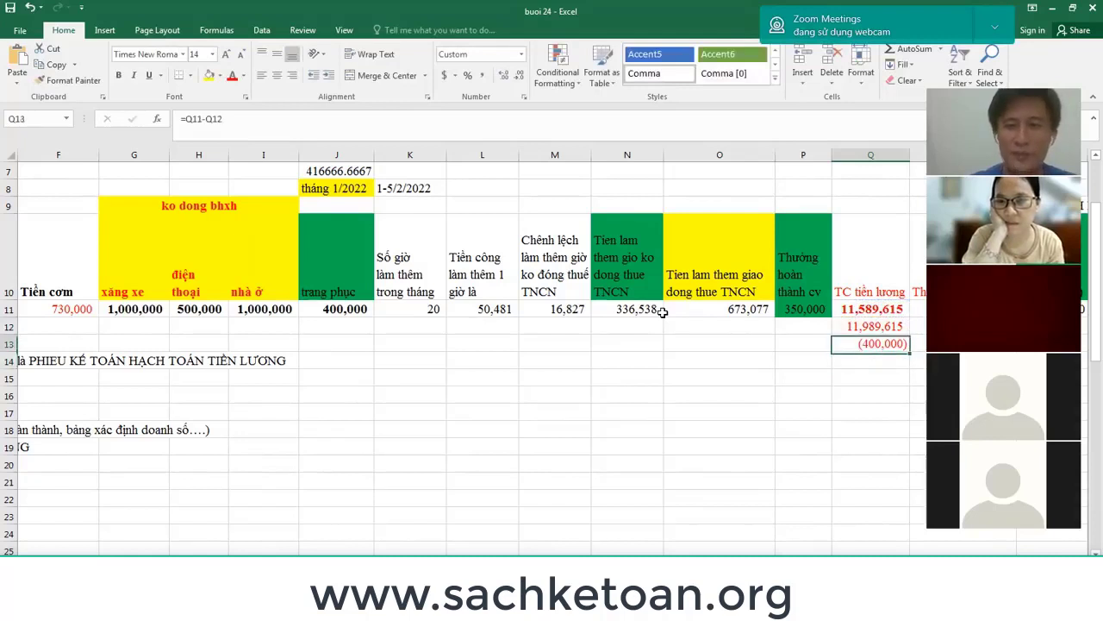
pyautogui.press('F2')
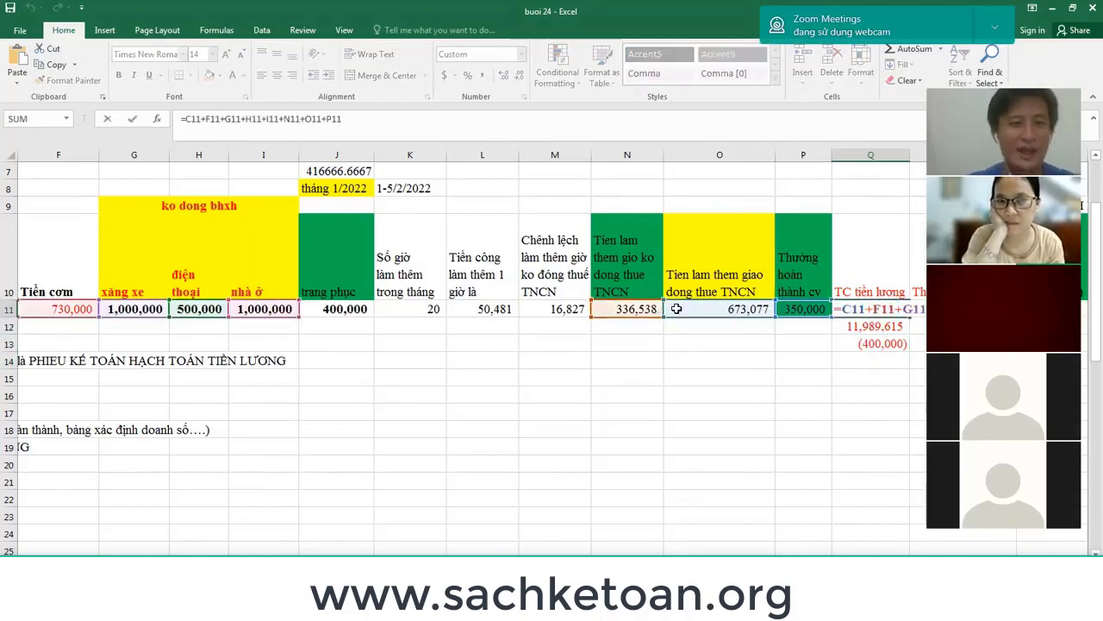
pyautogui.click(375, 120)
pyautogui.write('+')
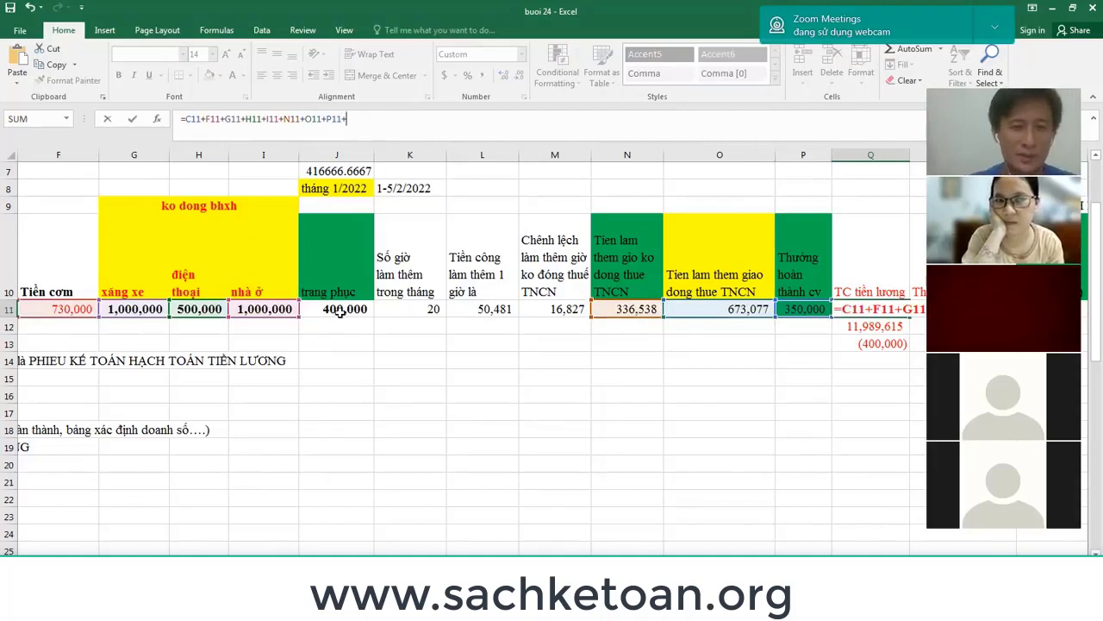
pyautogui.click(340, 312)
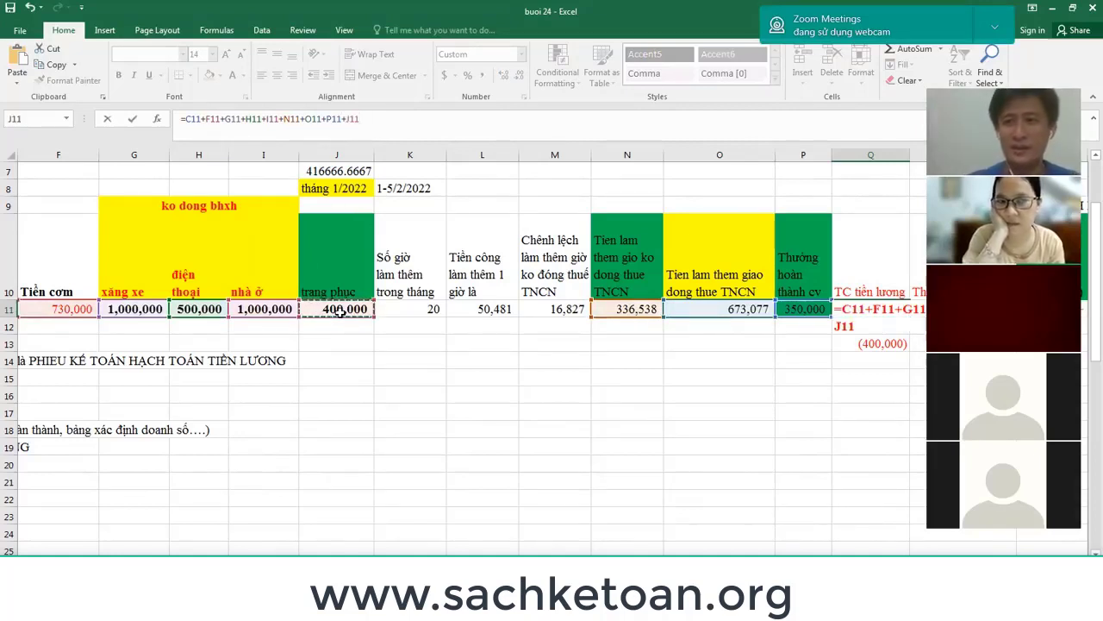
pyautogui.press('Return')
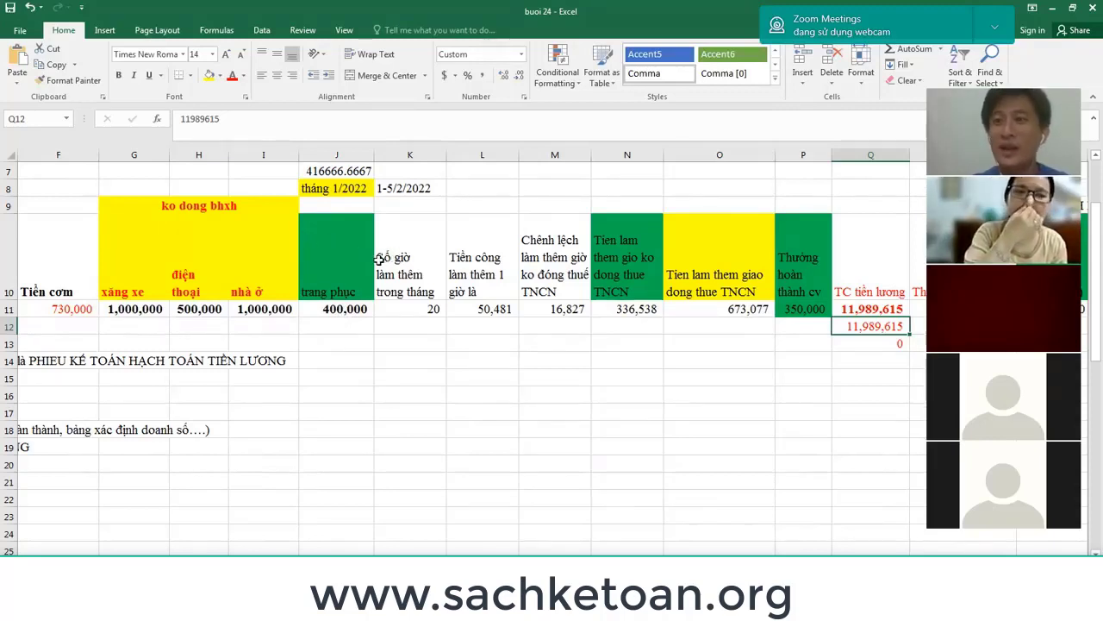
# Check the 400,000 allowance in J11, then bring the row 14 posting notes into view.
pyautogui.click(375, 268)
pyautogui.click(343, 154)
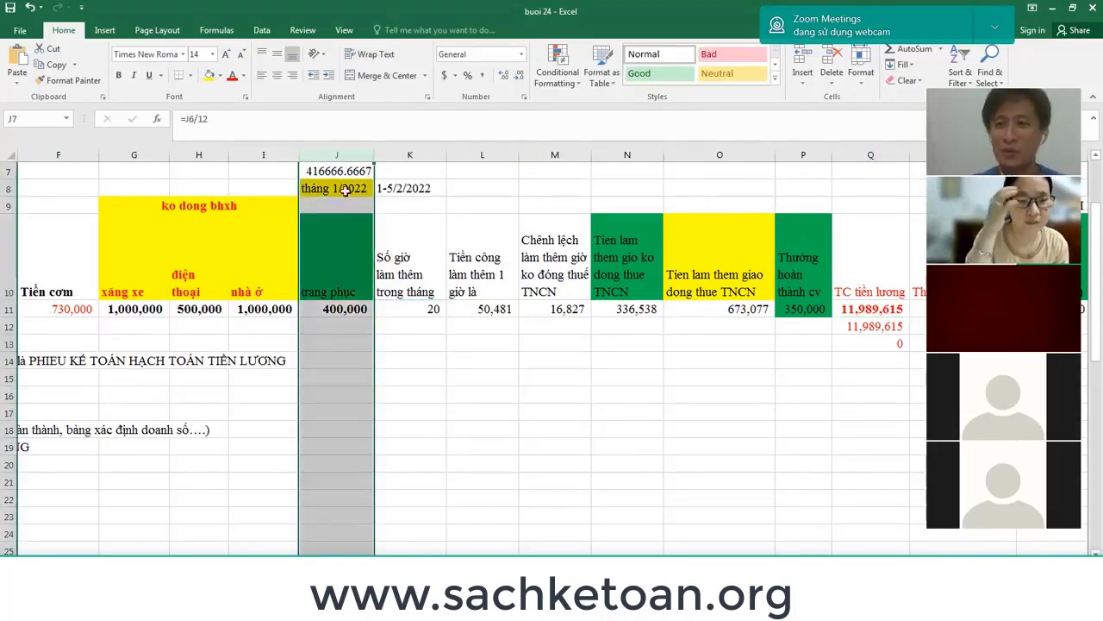
pyautogui.click(344, 308)
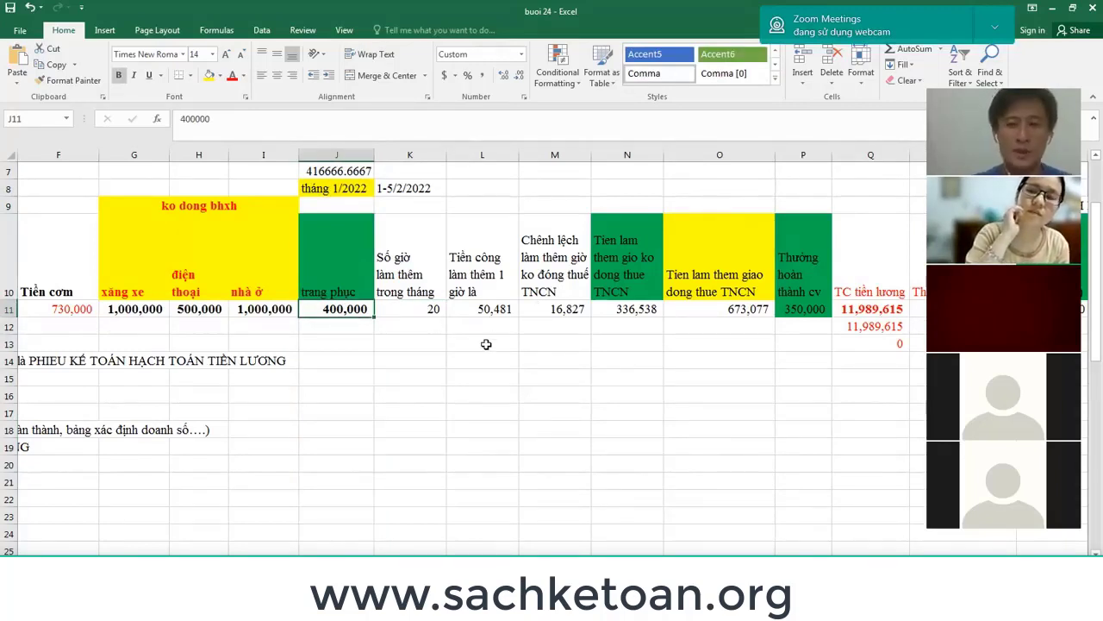
pyautogui.press('Down')
pyautogui.press('Down')
pyautogui.press('Down')
pyautogui.press('Left')
pyautogui.press('Left')
pyautogui.press('Left')
pyautogui.press('Left')
pyautogui.press('Left')
pyautogui.press('Left')
pyautogui.press('Left')
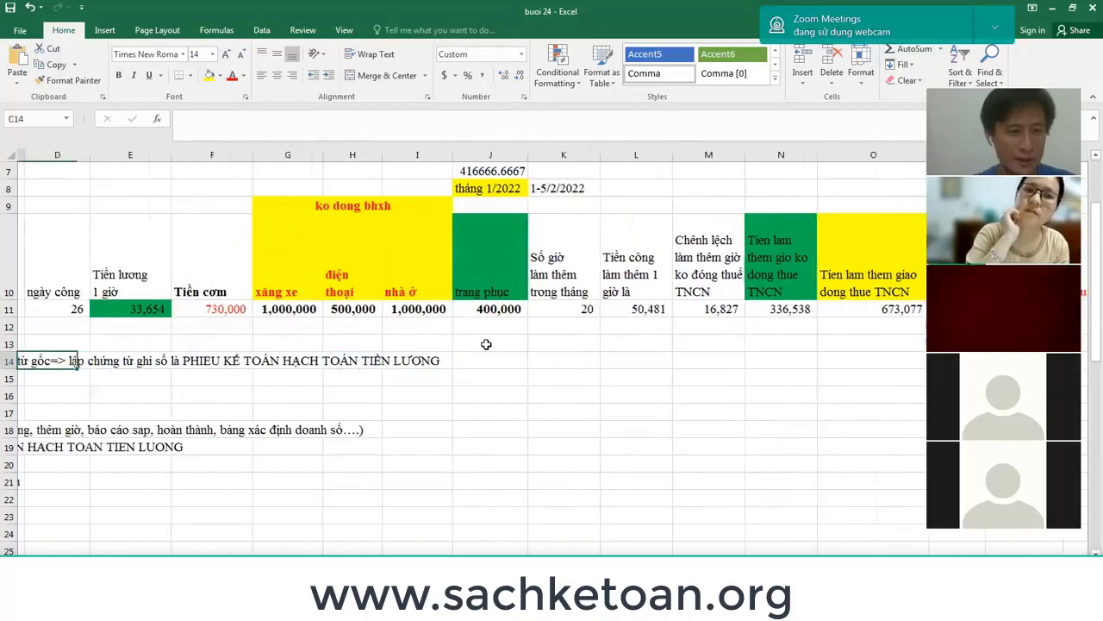
pyautogui.press('Left')
pyautogui.press('Left')
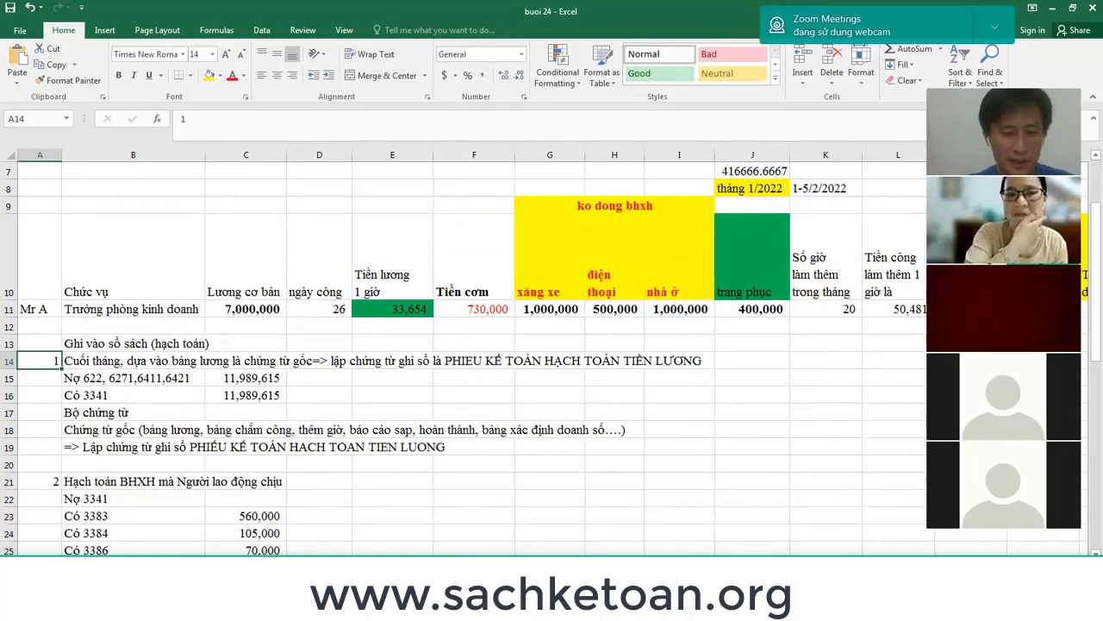
pyautogui.click(574, 608)
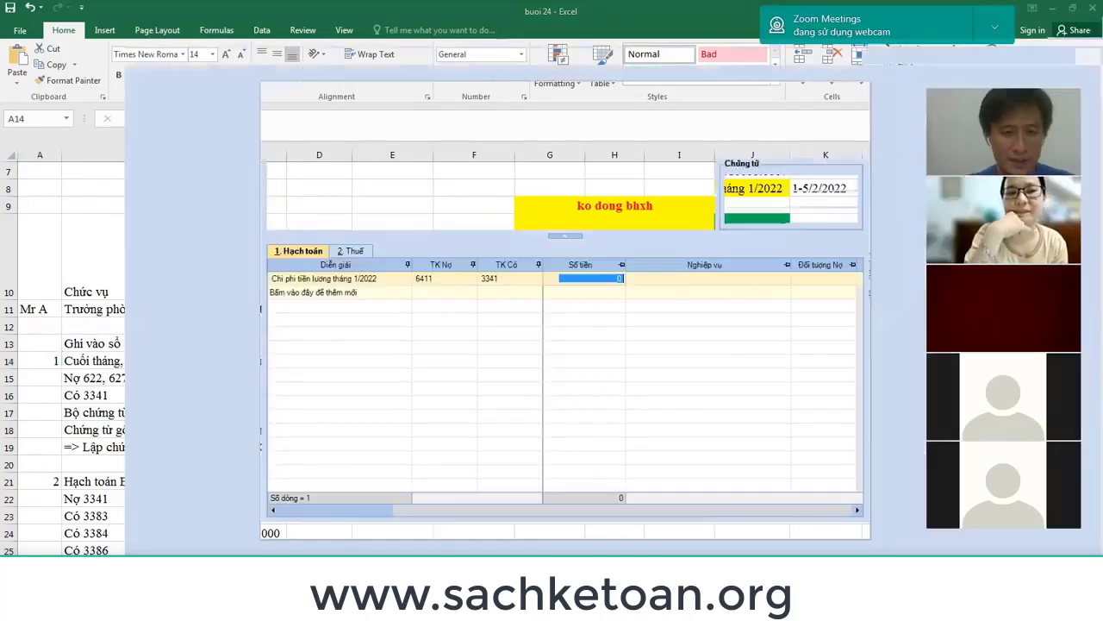
# Enter 11.989.615 on the 6411/3341 line and leave CP không hợp lý unticked.
pyautogui.write('11.98')
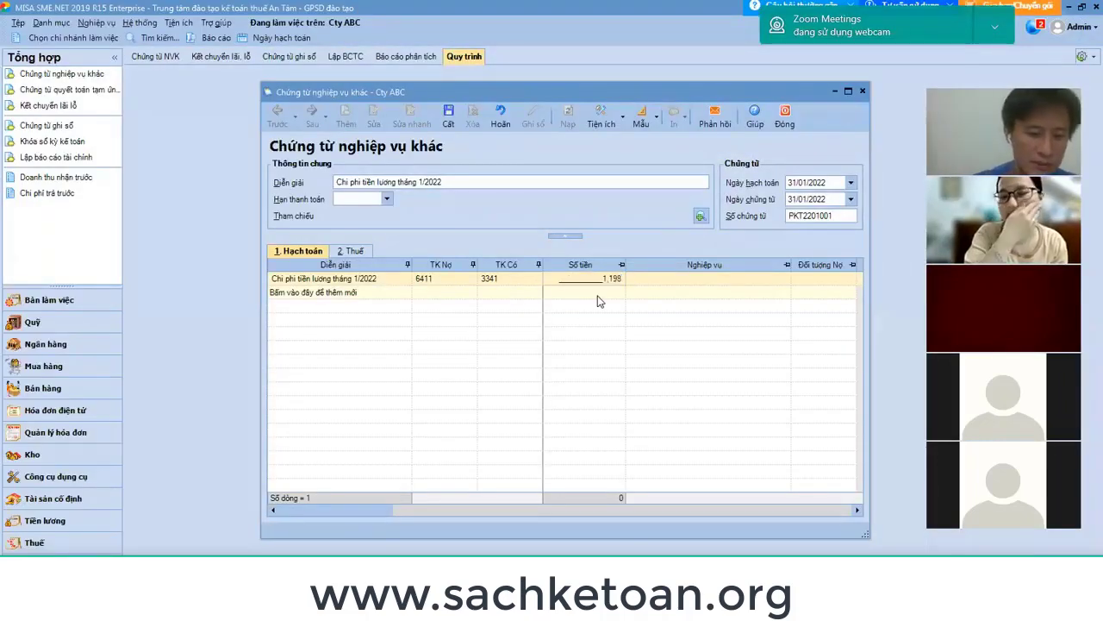
pyautogui.write('9.615')
pyautogui.press('Tab')
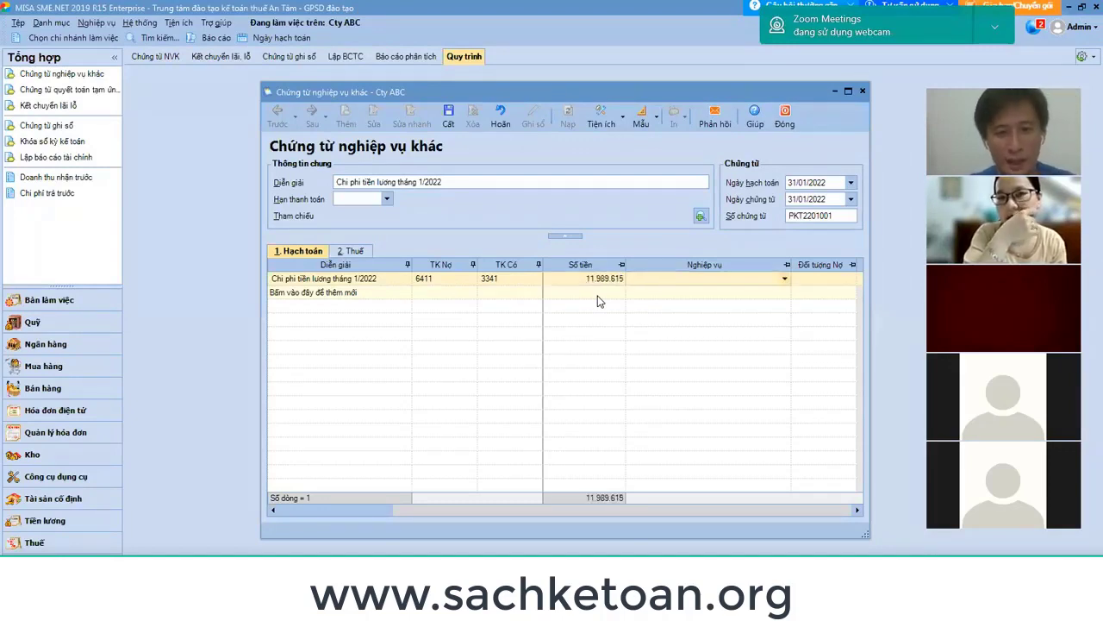
pyautogui.click(857, 510)
pyautogui.click(857, 511)
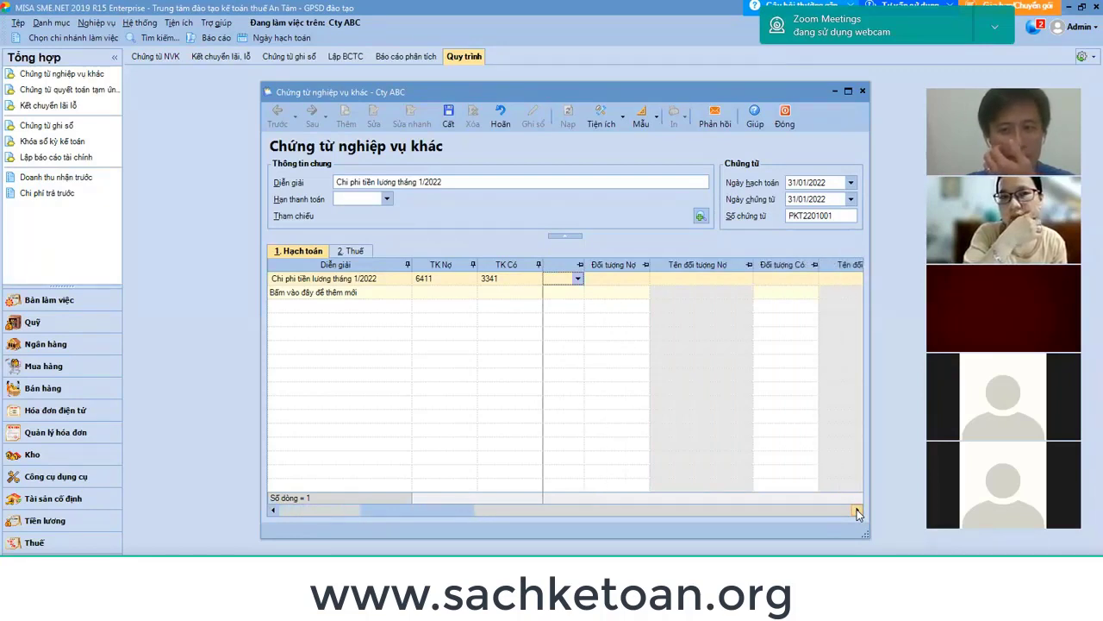
pyautogui.click(857, 510)
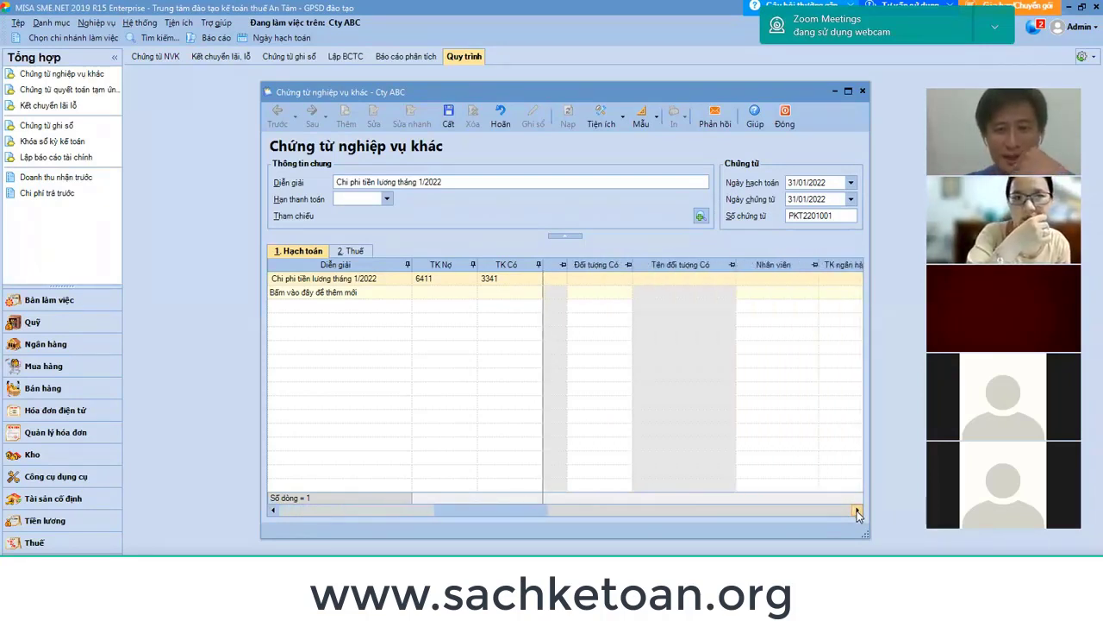
pyautogui.moveTo(549, 509); pyautogui.dragTo(869, 517)
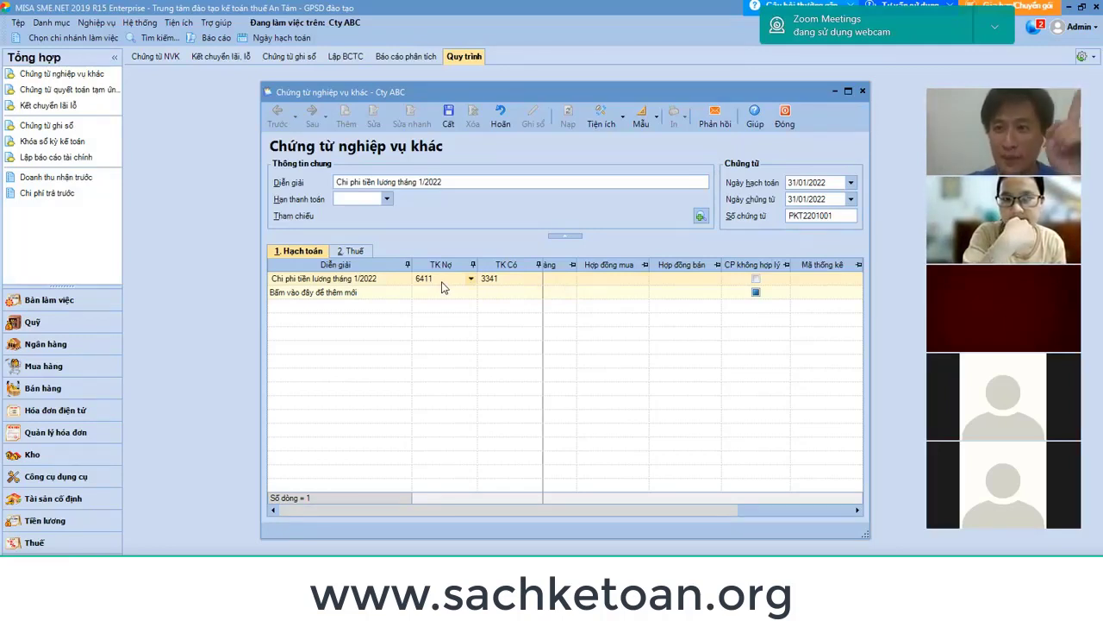
pyautogui.click(755, 279)
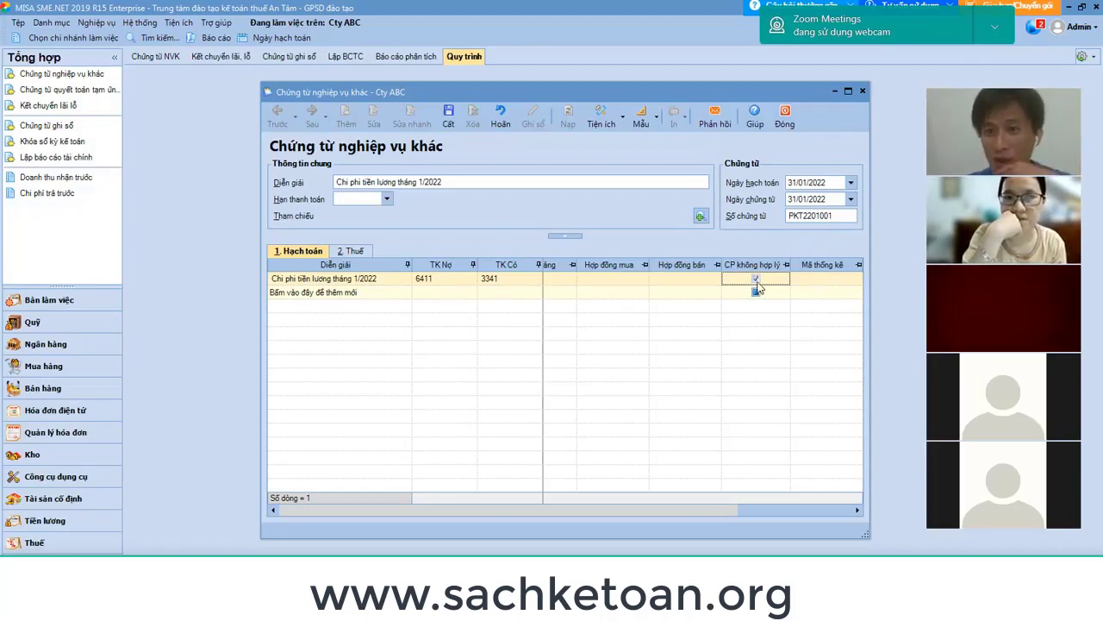
pyautogui.click(755, 278)
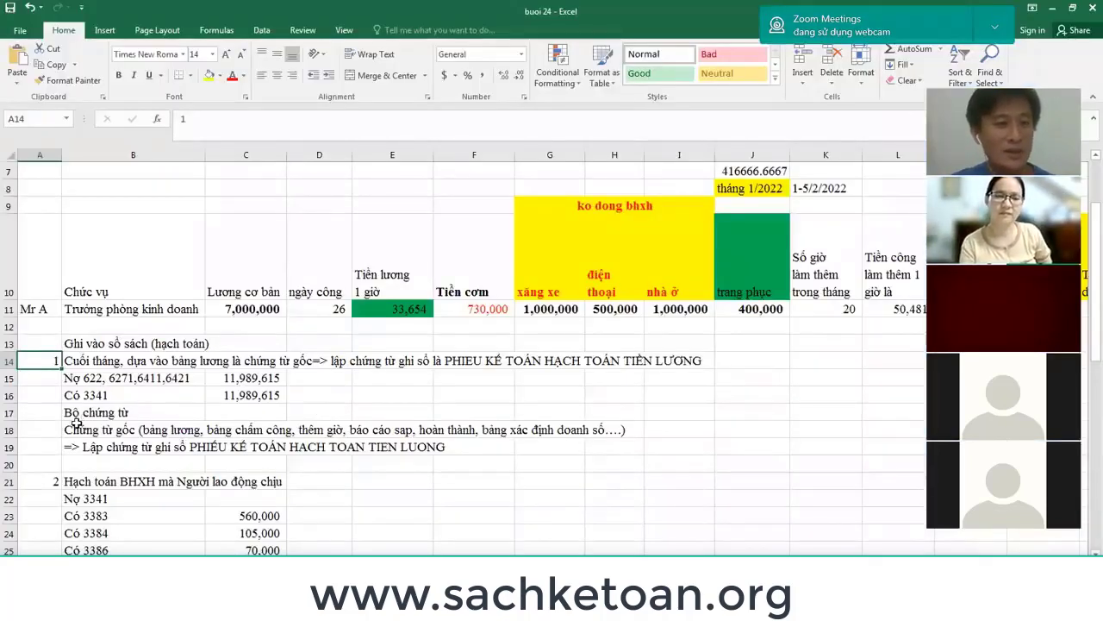
# Fill the B18:C19 source-document notes yellow, then return to the MISA voucher.
pyautogui.click(81, 436)
pyautogui.moveTo(81, 436); pyautogui.dragTo(226, 441)
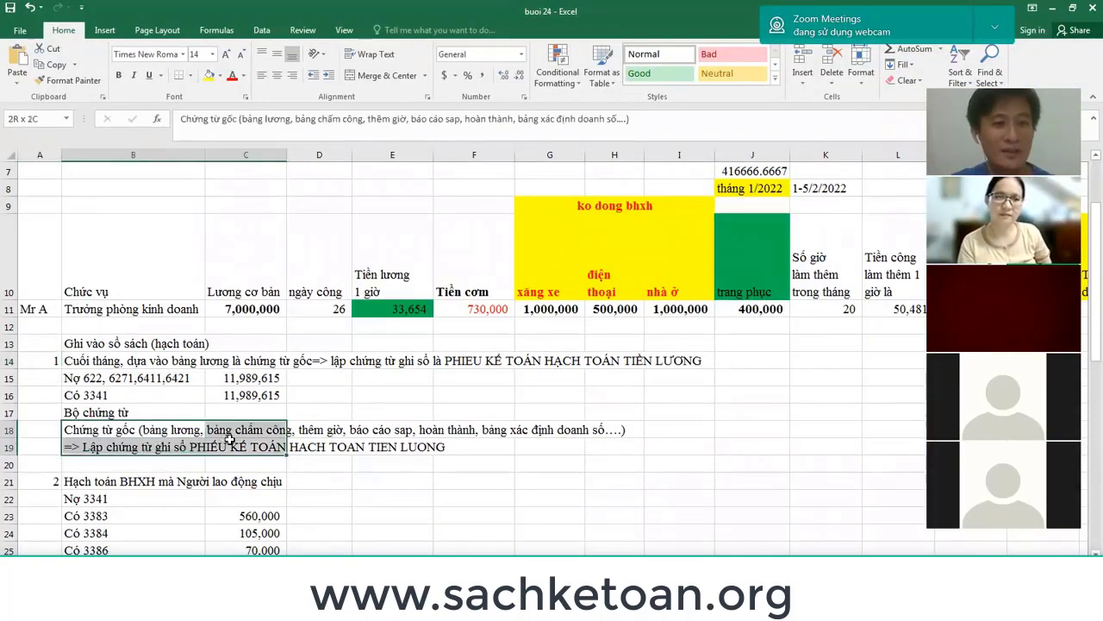
pyautogui.click(210, 75)
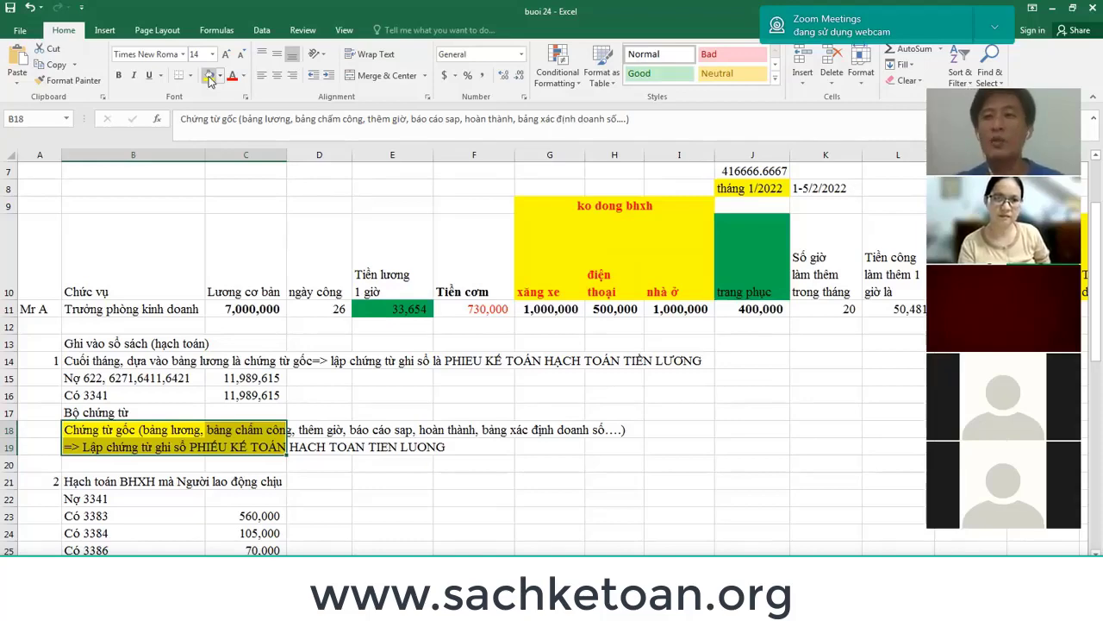
pyautogui.hotkey('alt', 'Tab')
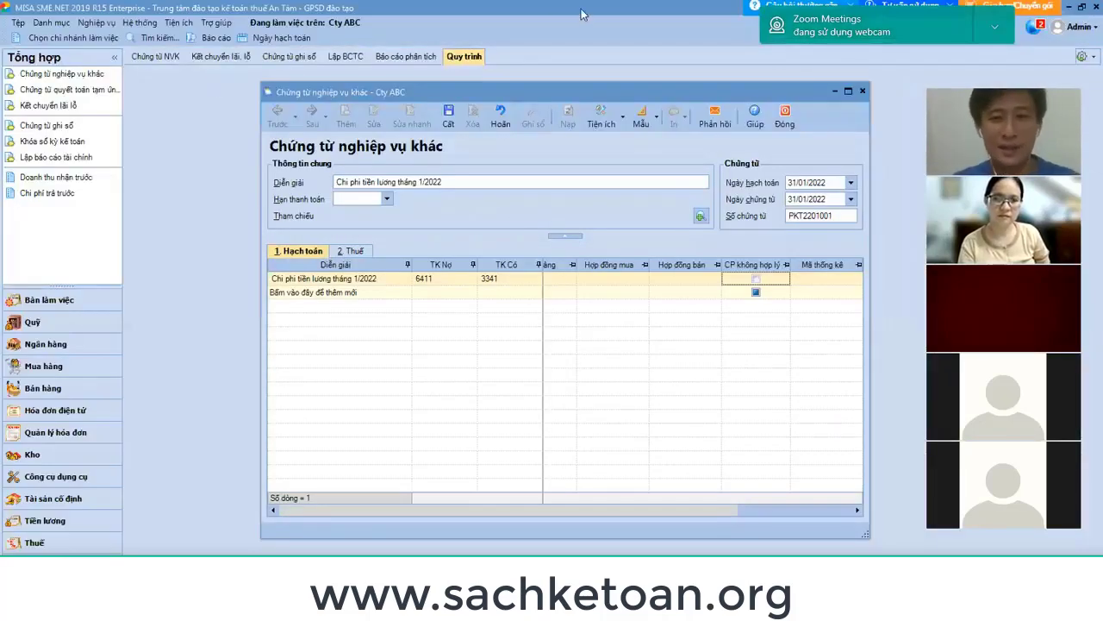
pyautogui.click(560, 292)
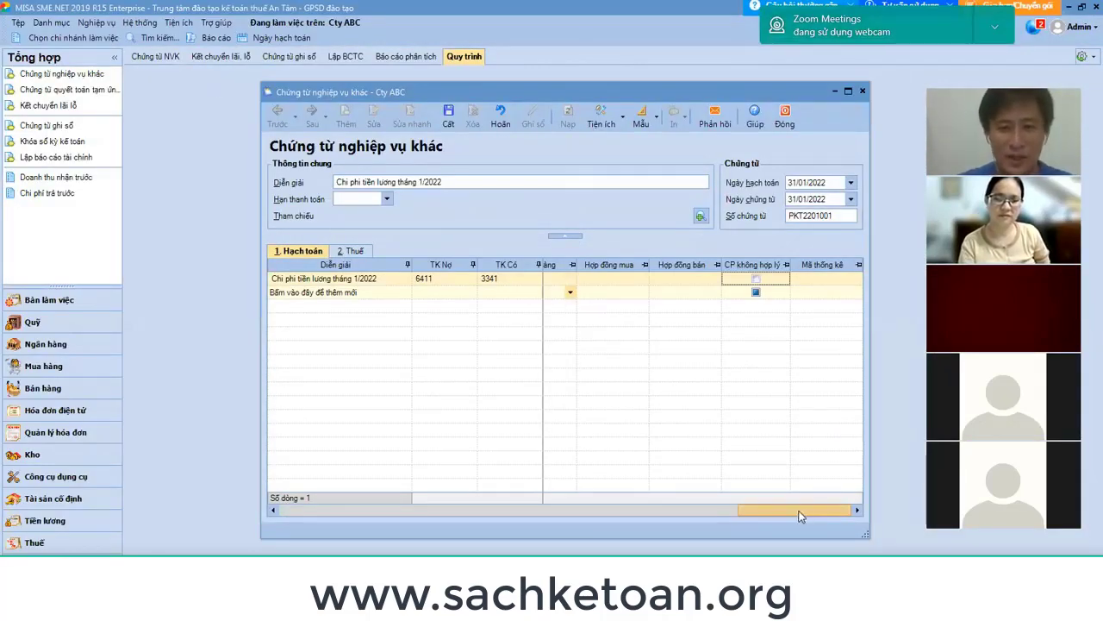
pyautogui.moveTo(799, 516); pyautogui.dragTo(306, 510)
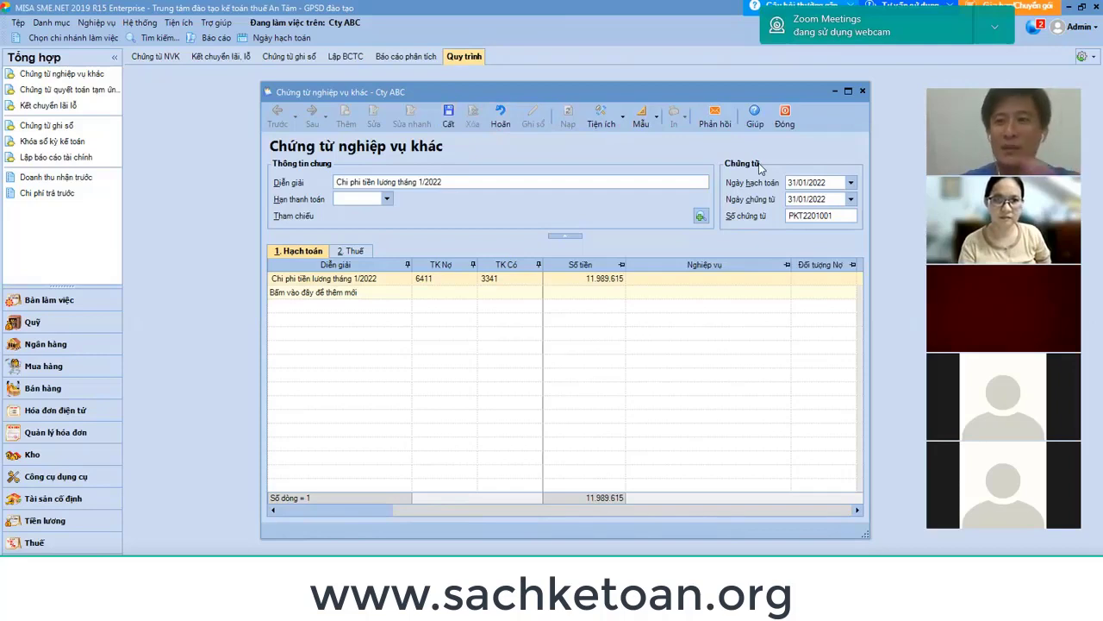
pyautogui.click(352, 251)
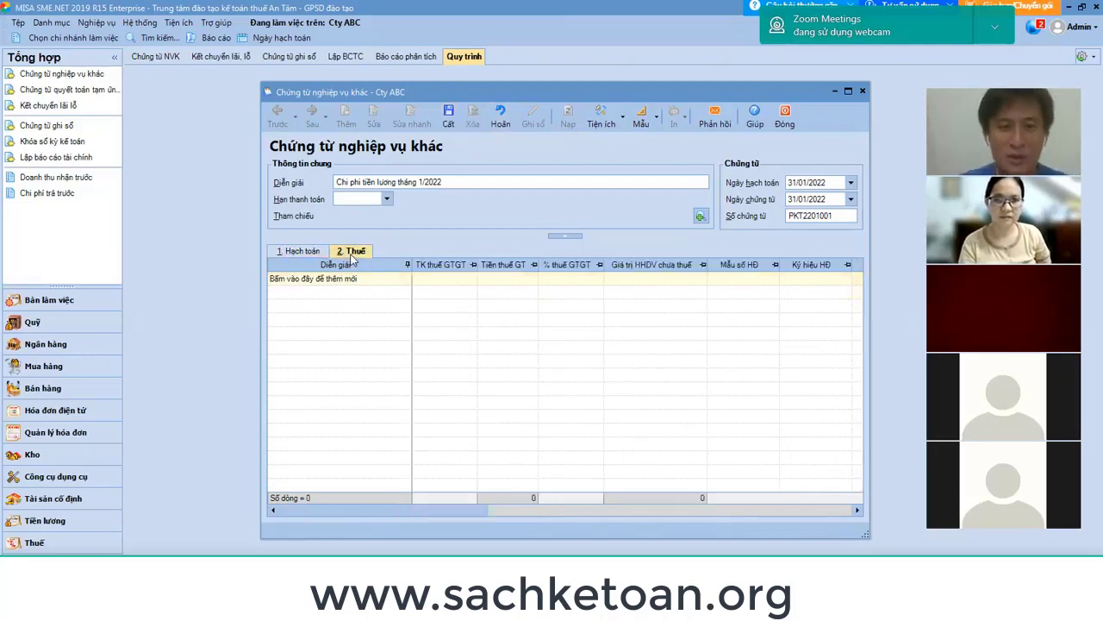
pyautogui.click(440, 280)
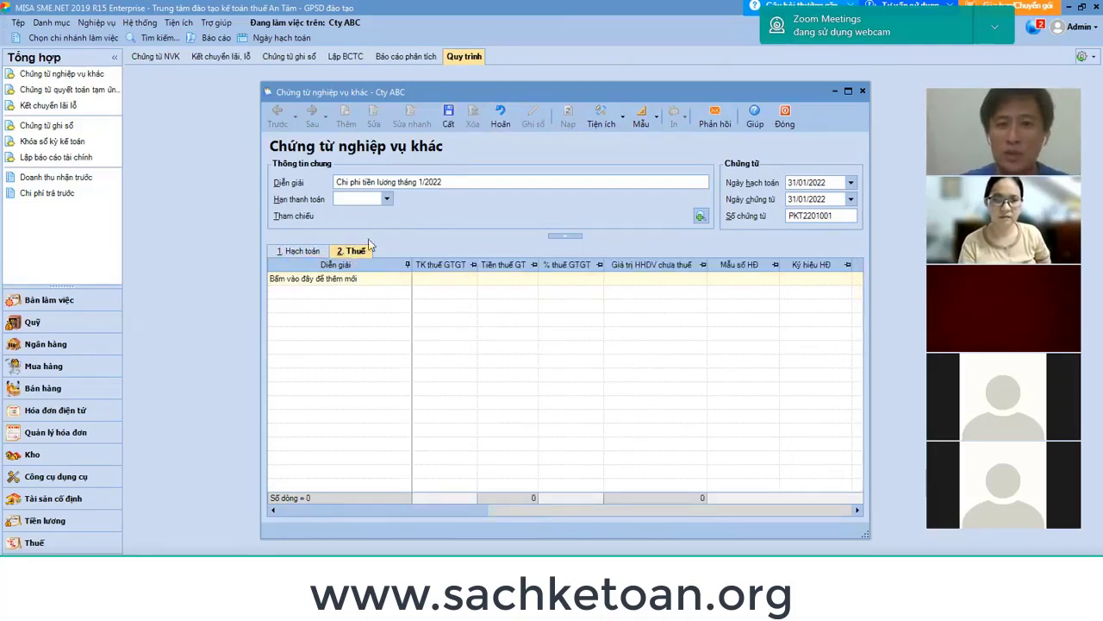
pyautogui.click(303, 251)
pyautogui.click(357, 251)
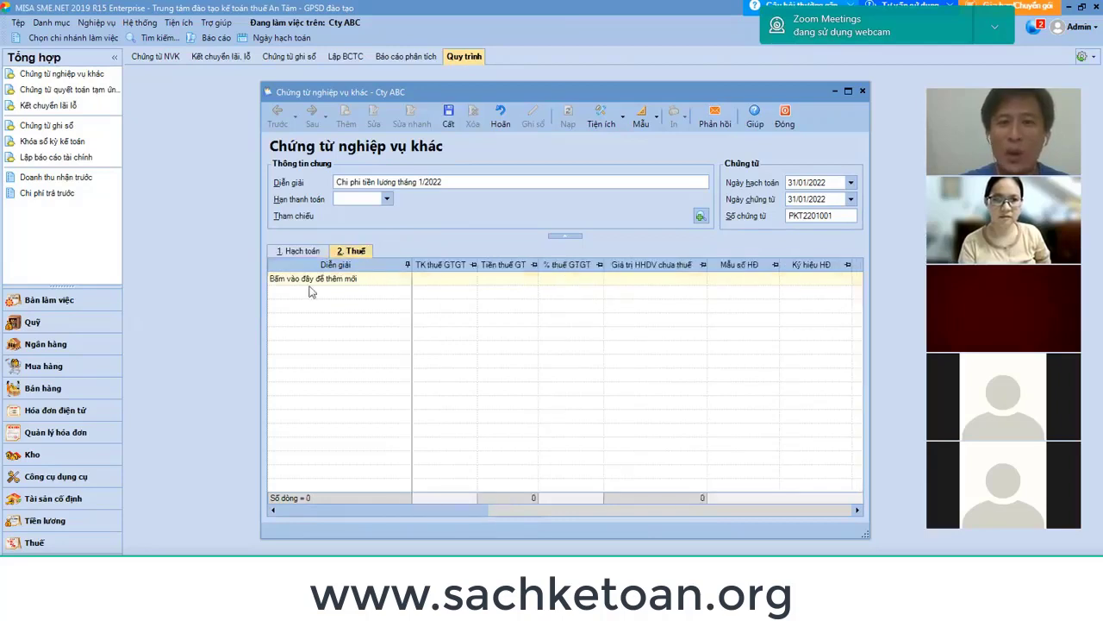
pyautogui.click(317, 251)
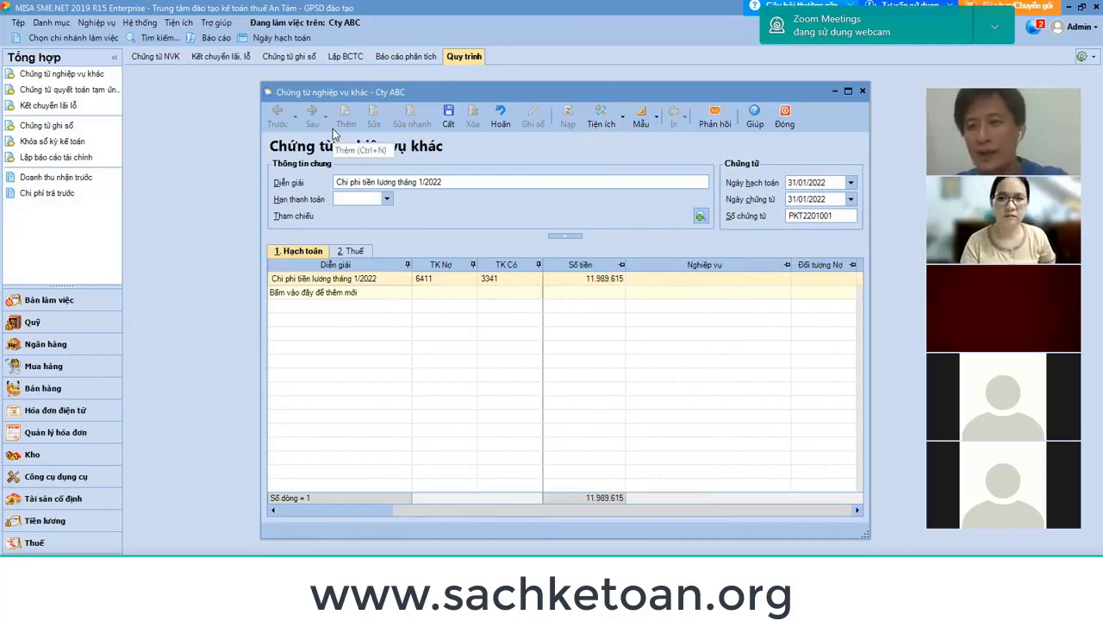
pyautogui.click(353, 251)
pyautogui.hotkey('alt', '1')
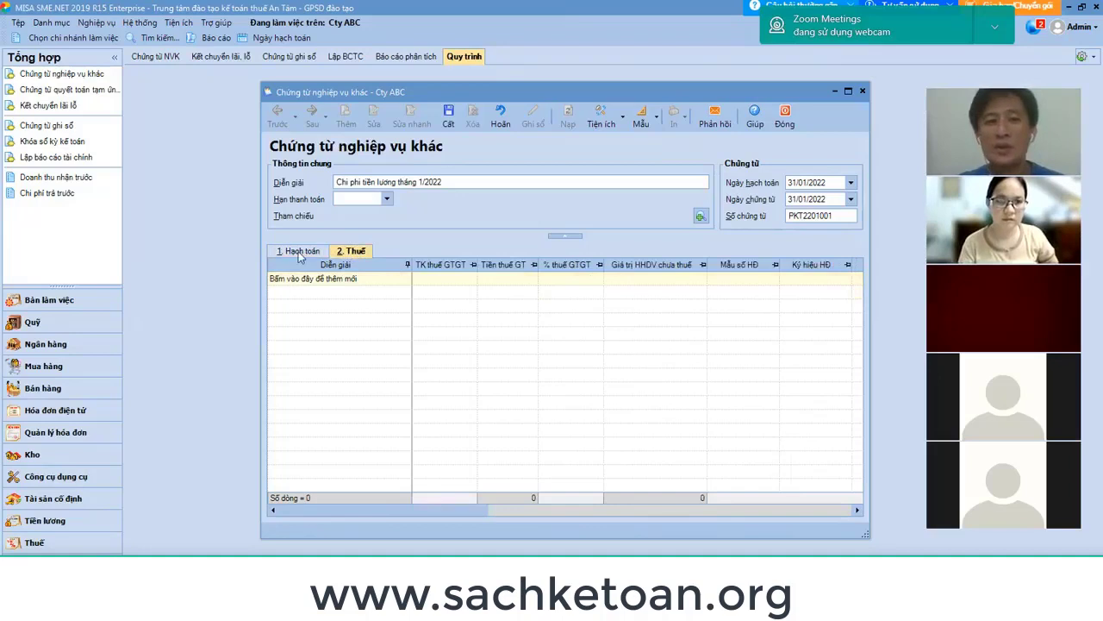
pyautogui.click(356, 253)
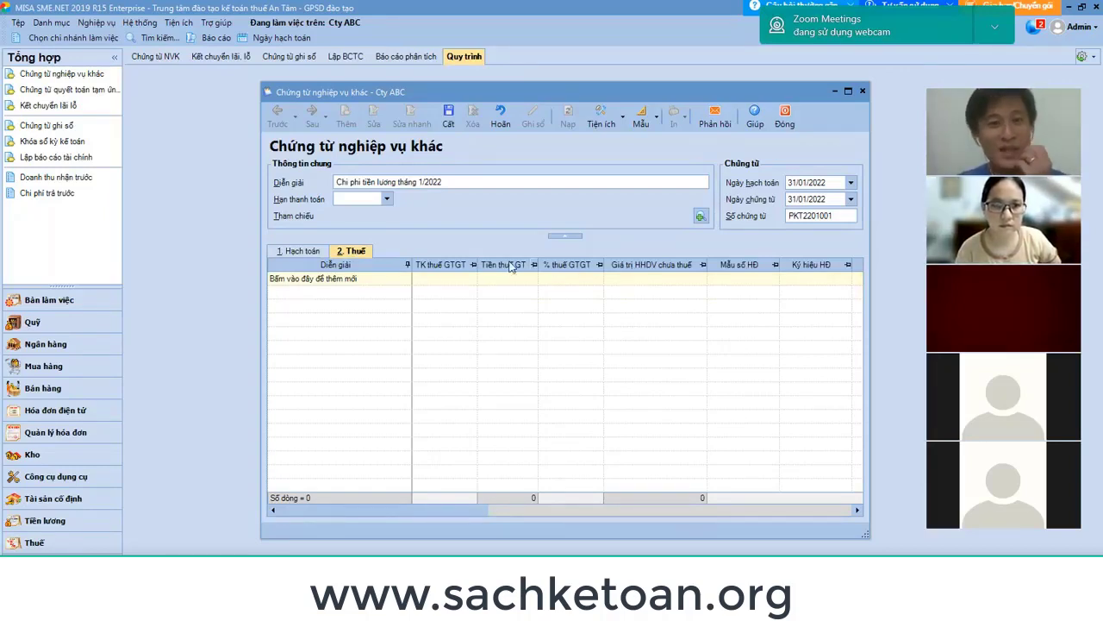
pyautogui.click(459, 281)
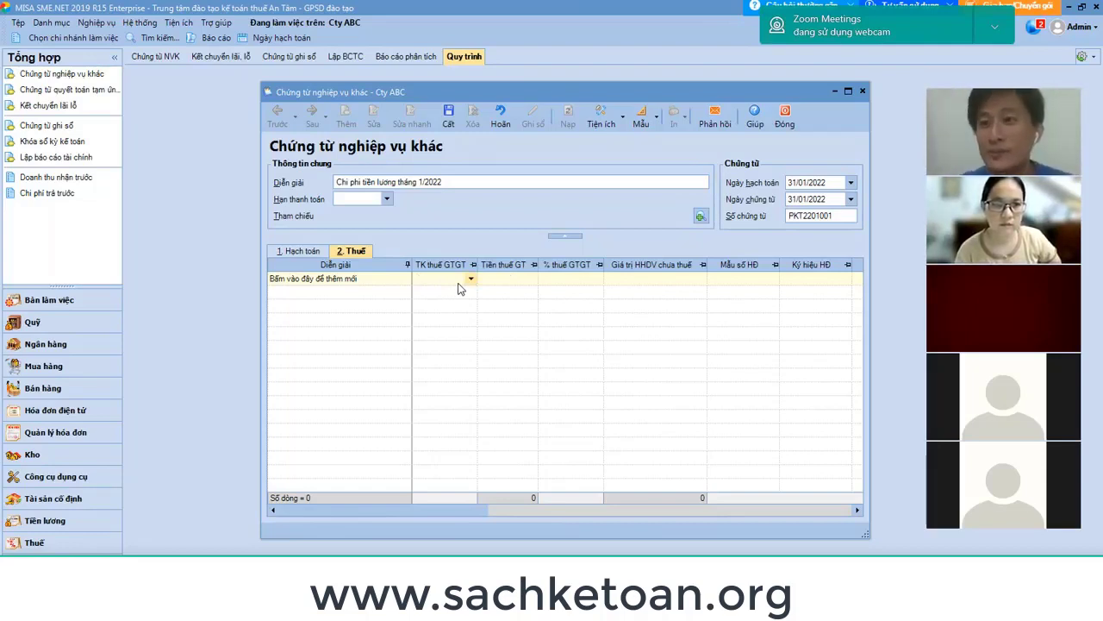
pyautogui.click(315, 253)
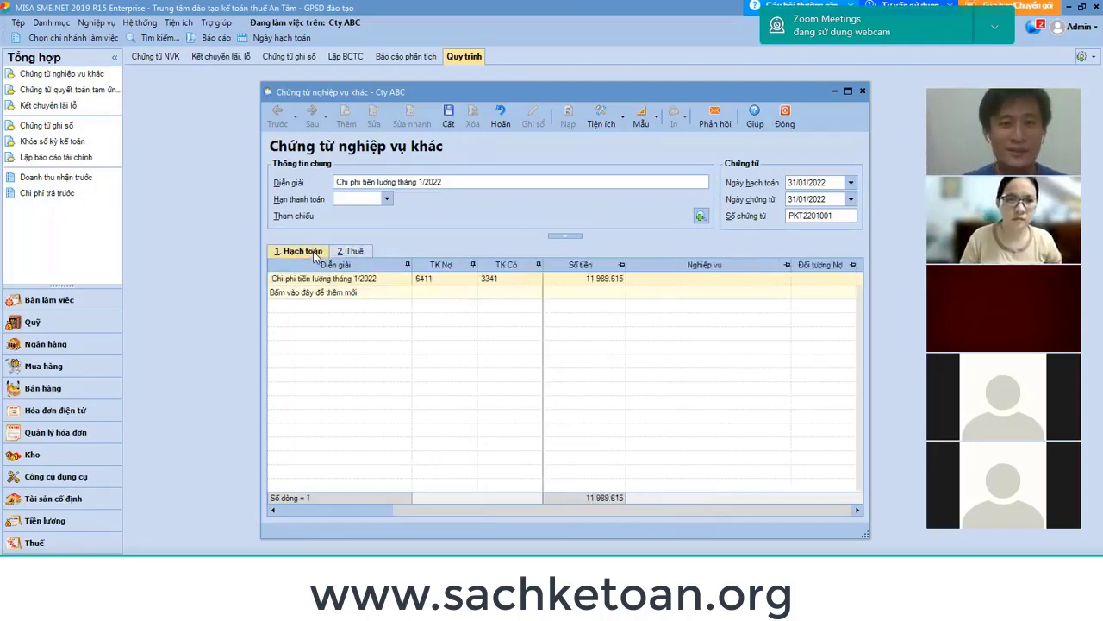
# Save and close voucher PKT2201001, then view the Chứng từ NVK voucher list.
pyautogui.click(449, 122)
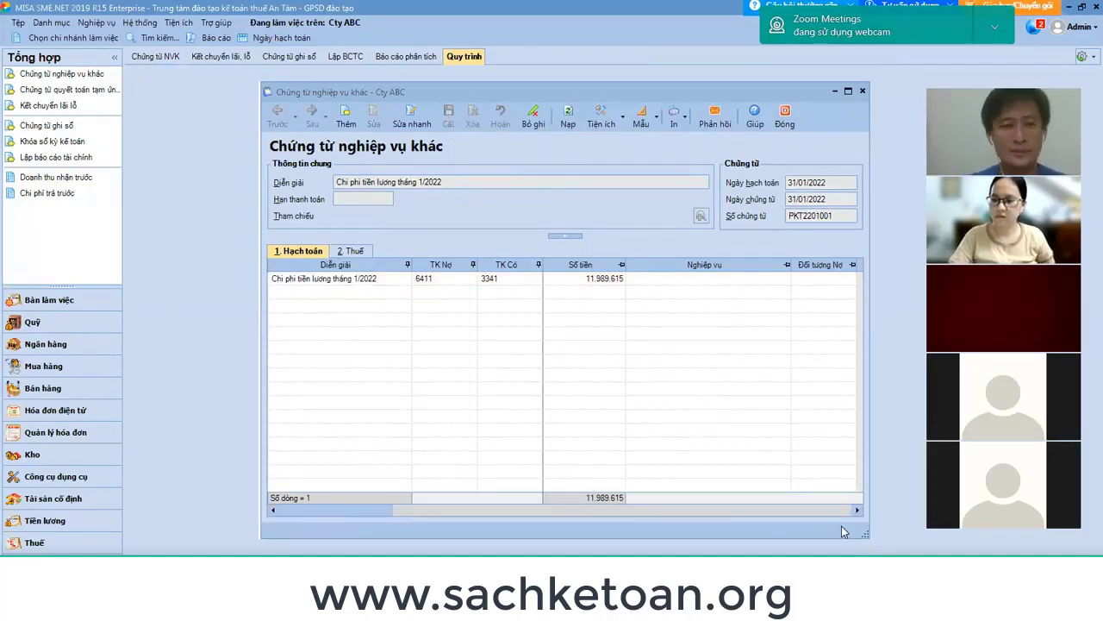
pyautogui.click(787, 125)
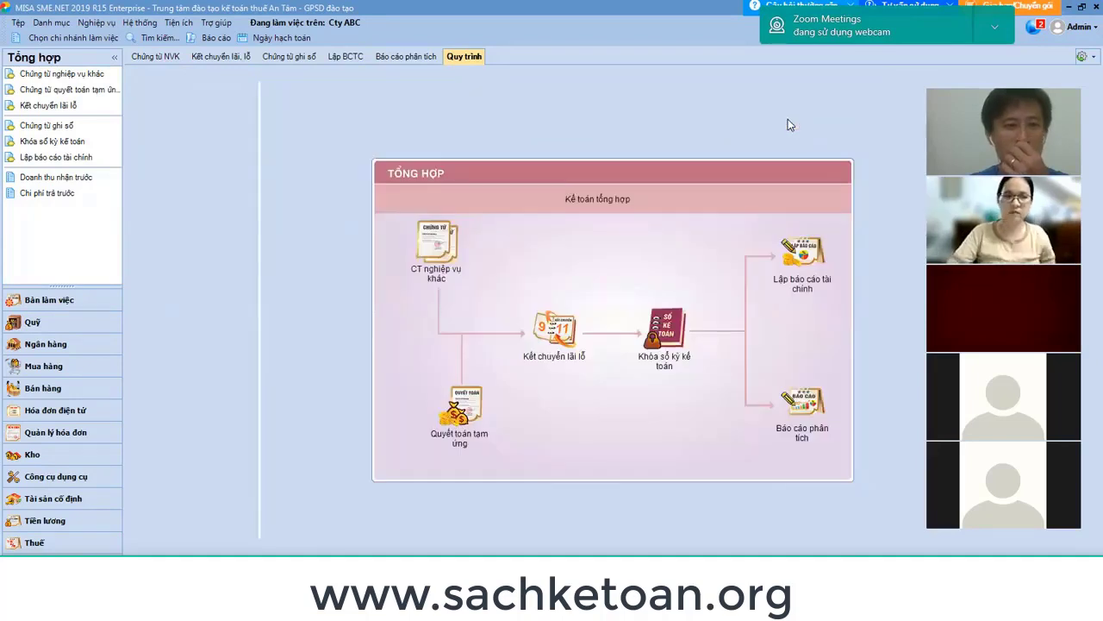
pyautogui.click(171, 59)
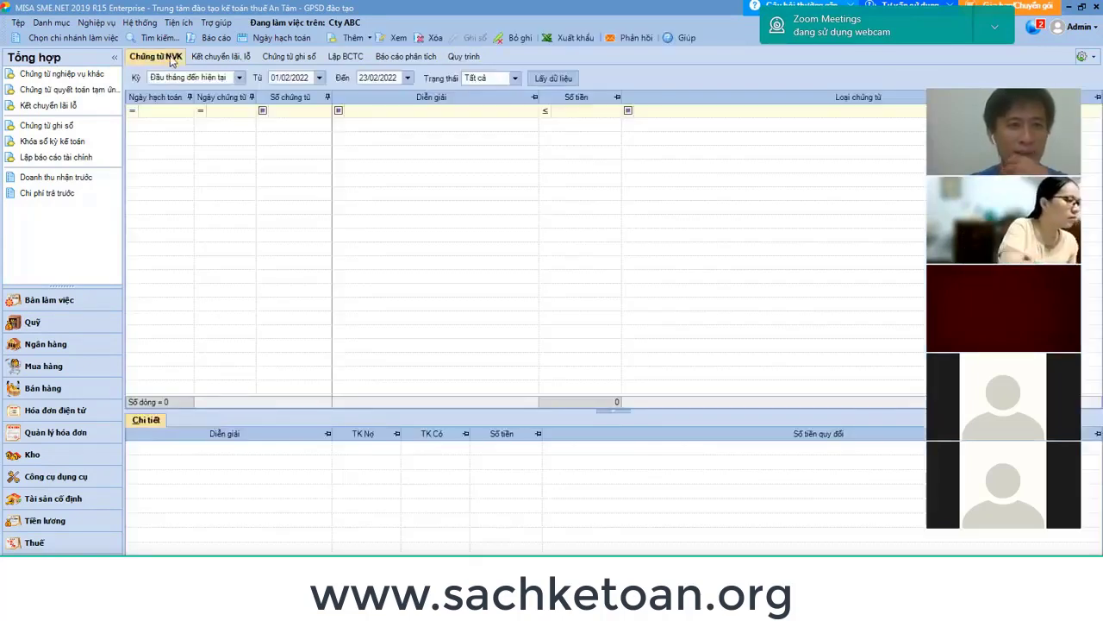
# Set the voucher list period to start on 01/01/2022 and reload it.
pyautogui.doubleClick(298, 79)
pyautogui.write('0')
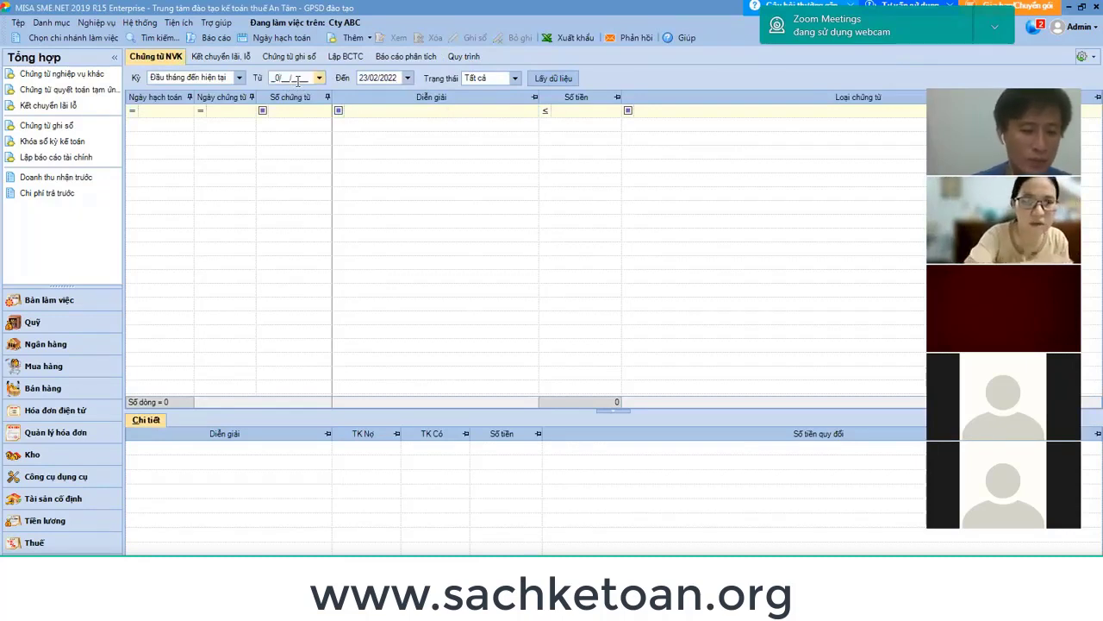
pyautogui.write('1/01/2022')
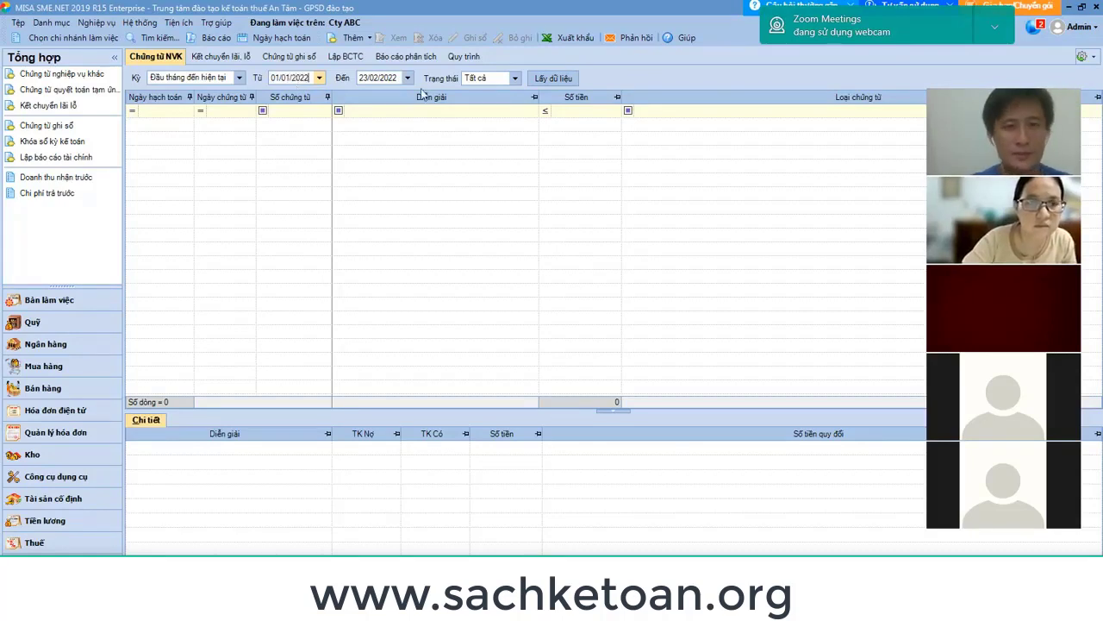
pyautogui.click(553, 78)
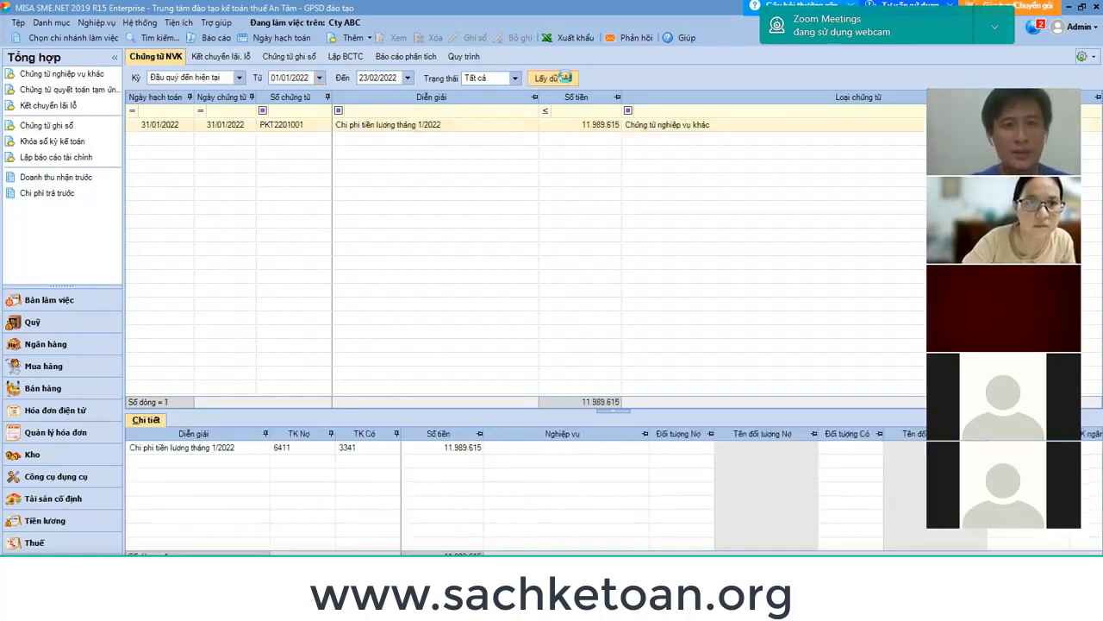
# Reopen PKT2201001, unpost it into edit mode, save it again and close it.
pyautogui.doubleClick(505, 129)
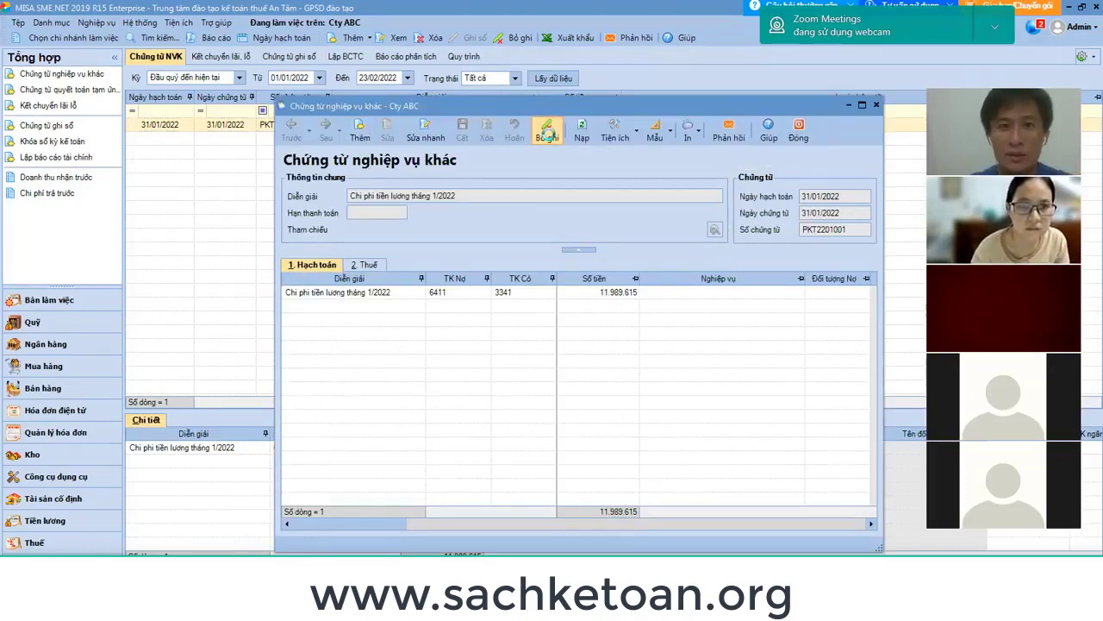
pyautogui.click(546, 132)
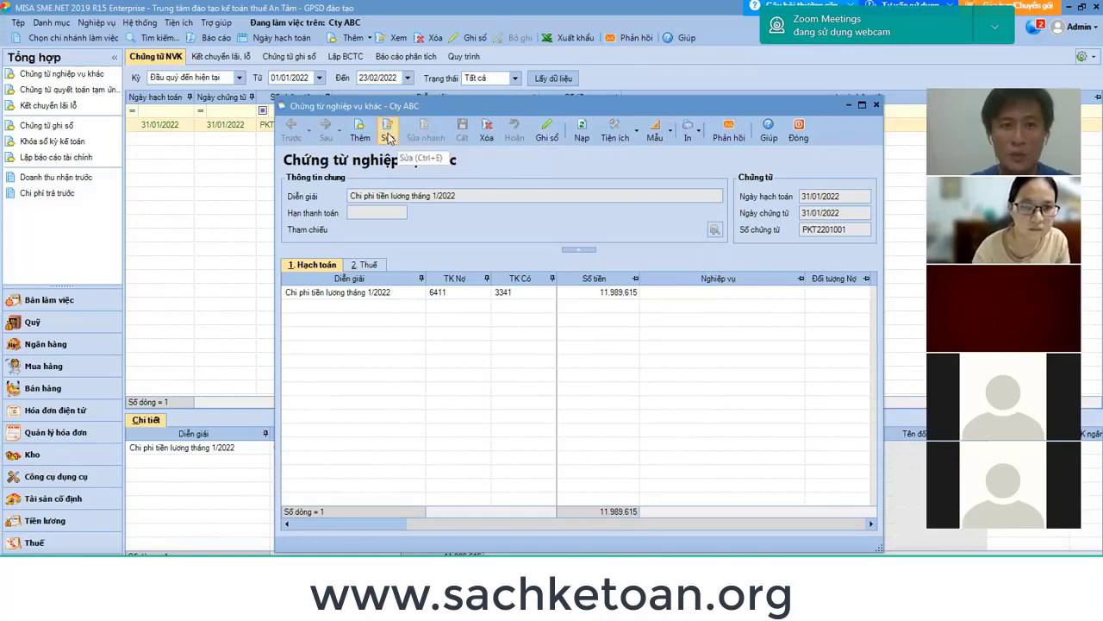
pyautogui.click(388, 138)
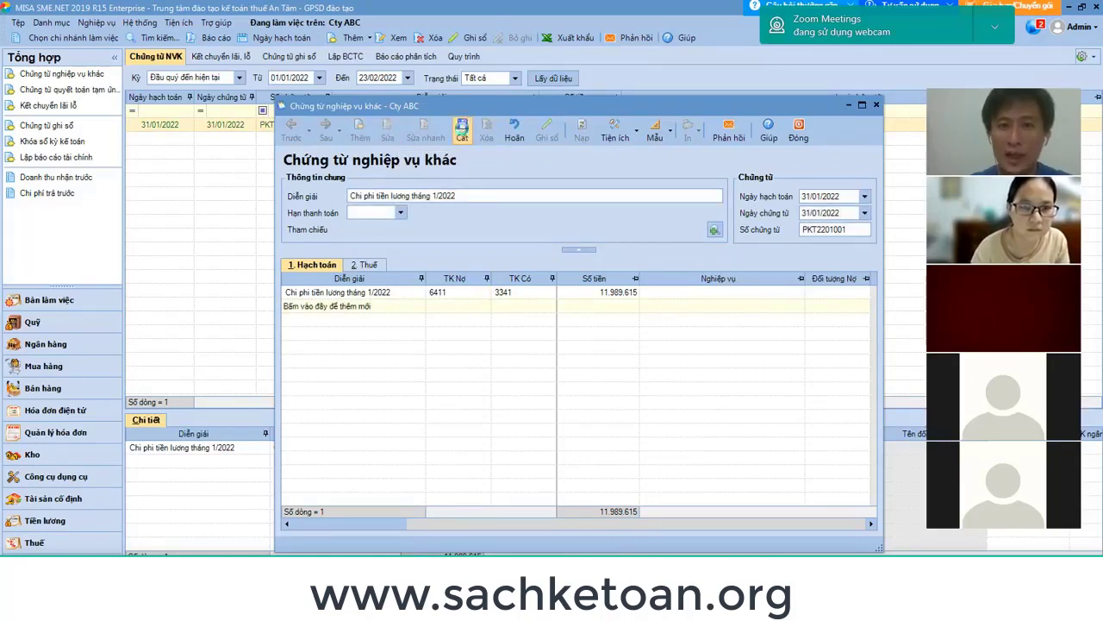
pyautogui.click(462, 129)
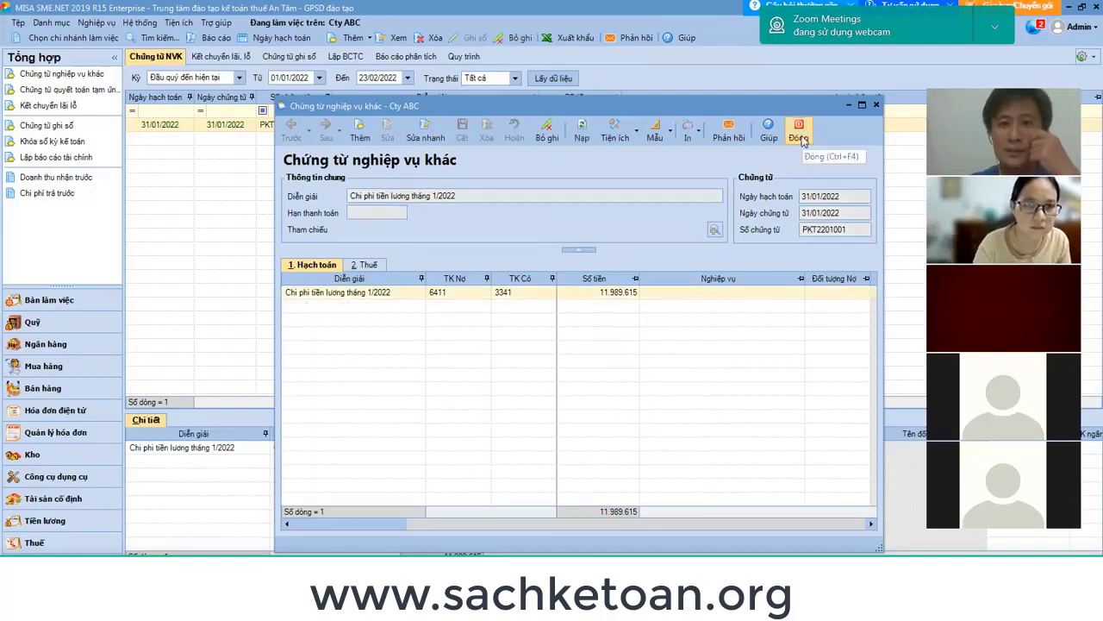
pyautogui.click(800, 137)
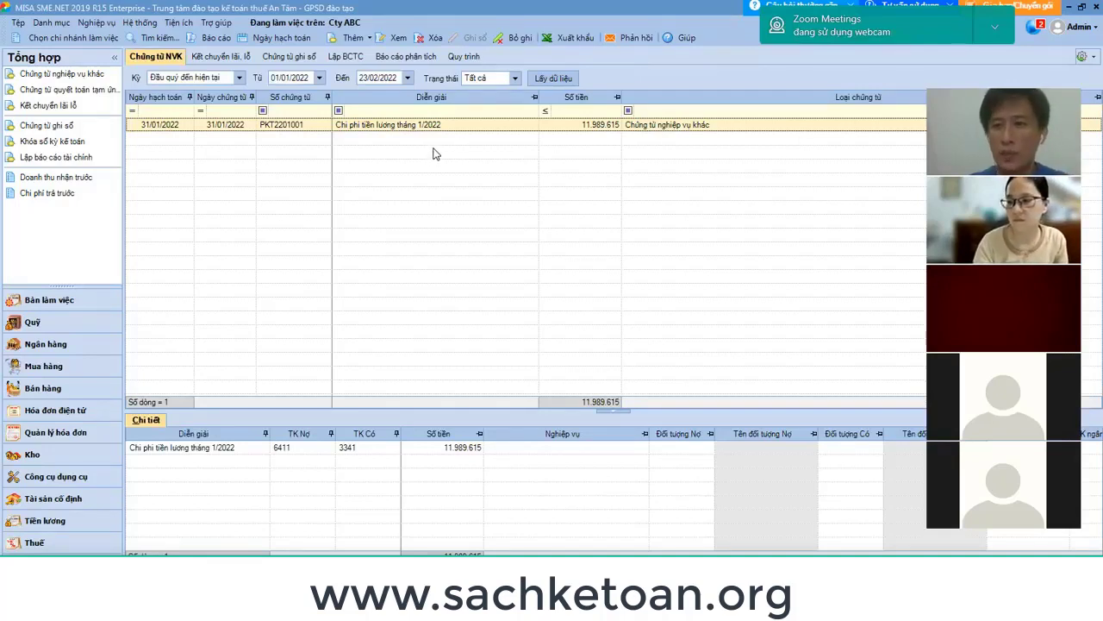
# Insert three blank rows at row 20 below the yellow notes in Excel.
pyautogui.moveTo(617, 569)
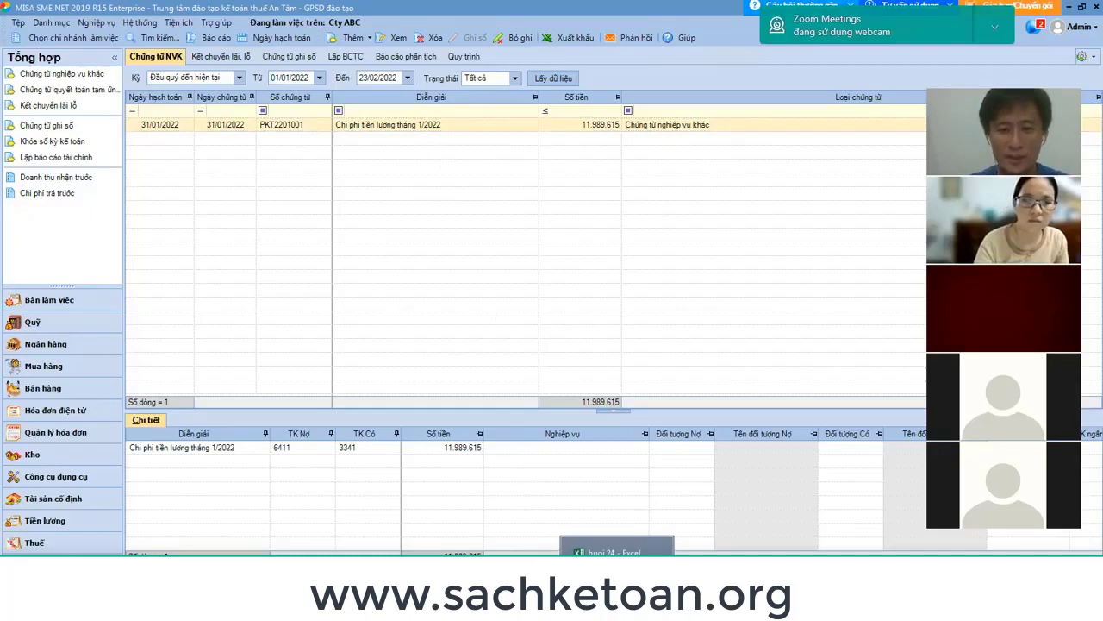
pyautogui.click(606, 544)
pyautogui.scroll(-2, 250, 371)
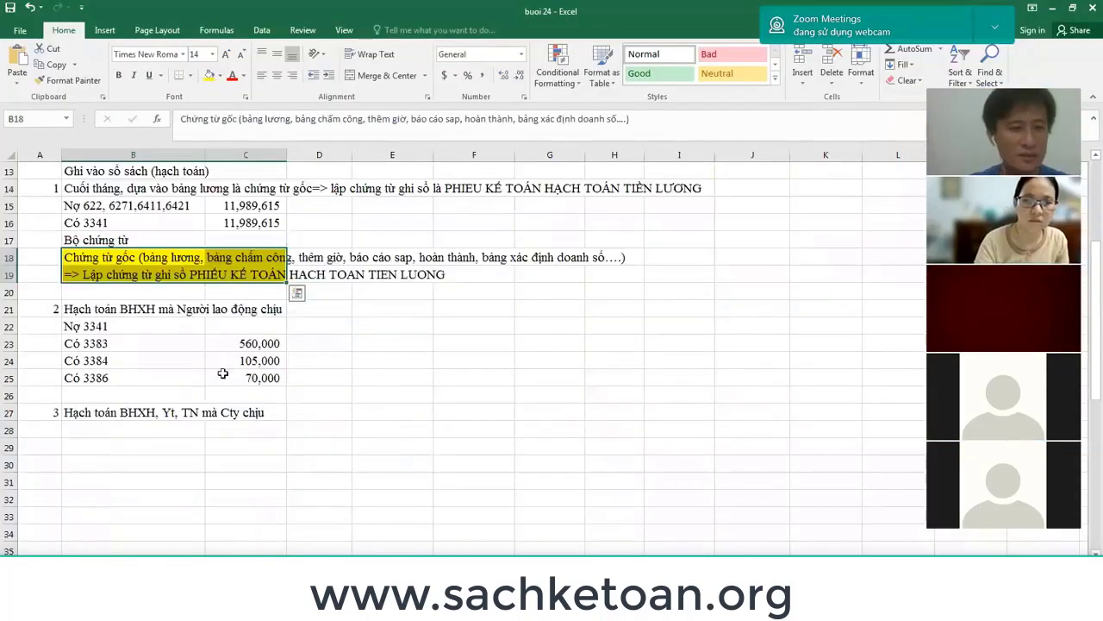
pyautogui.click(109, 293)
pyautogui.write('IR')
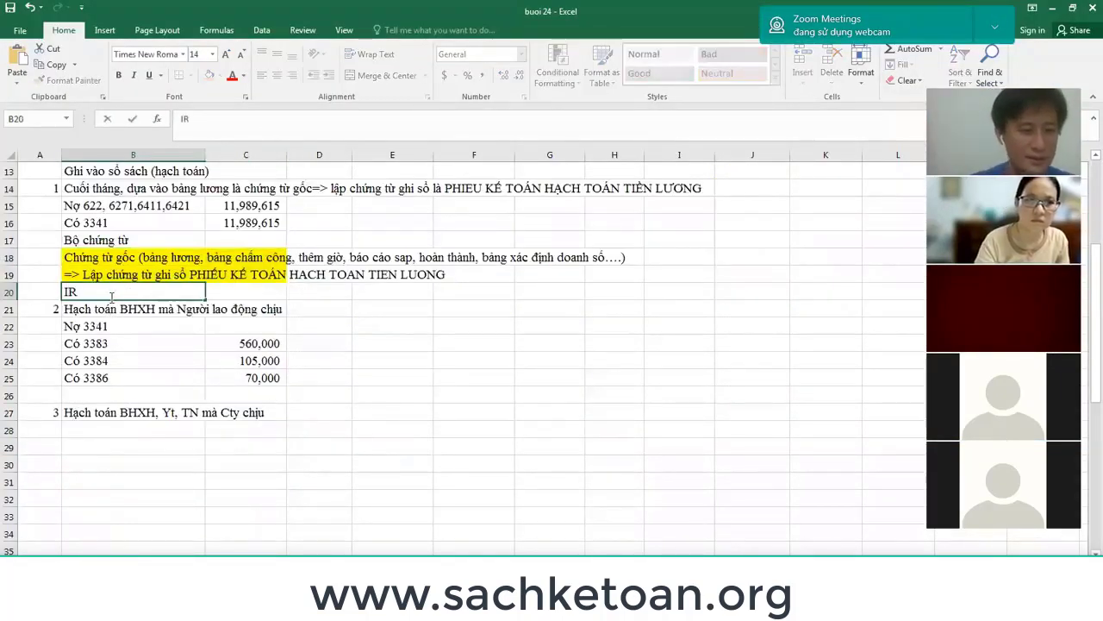
pyautogui.press('Escape')
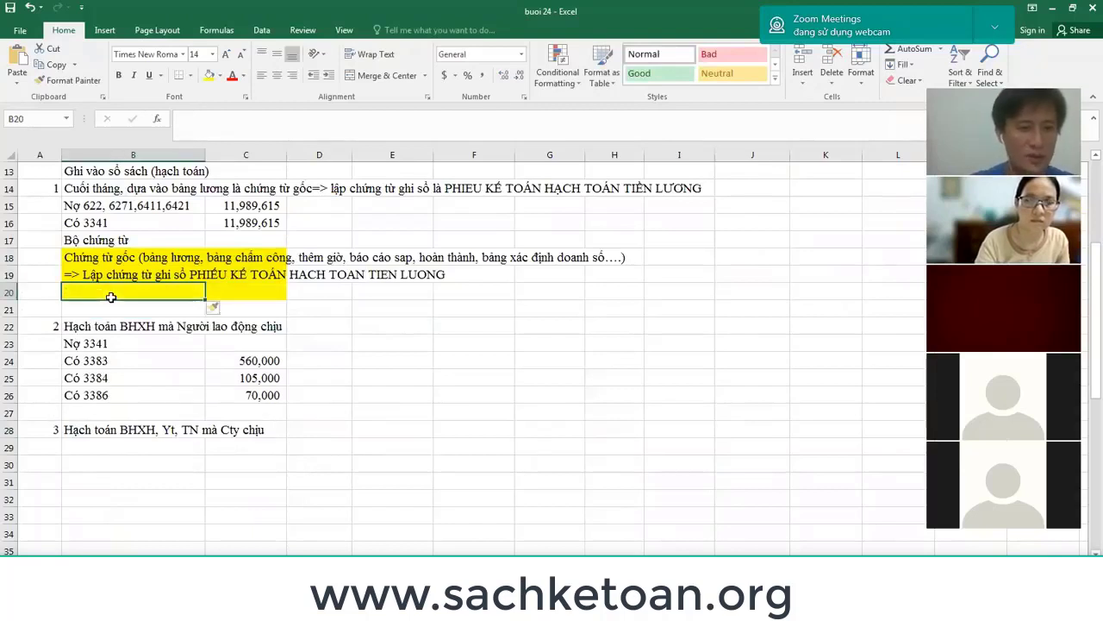
pyautogui.hotkey('shift', 'space')
pyautogui.hotkey('ctrl', 'shift', '+')
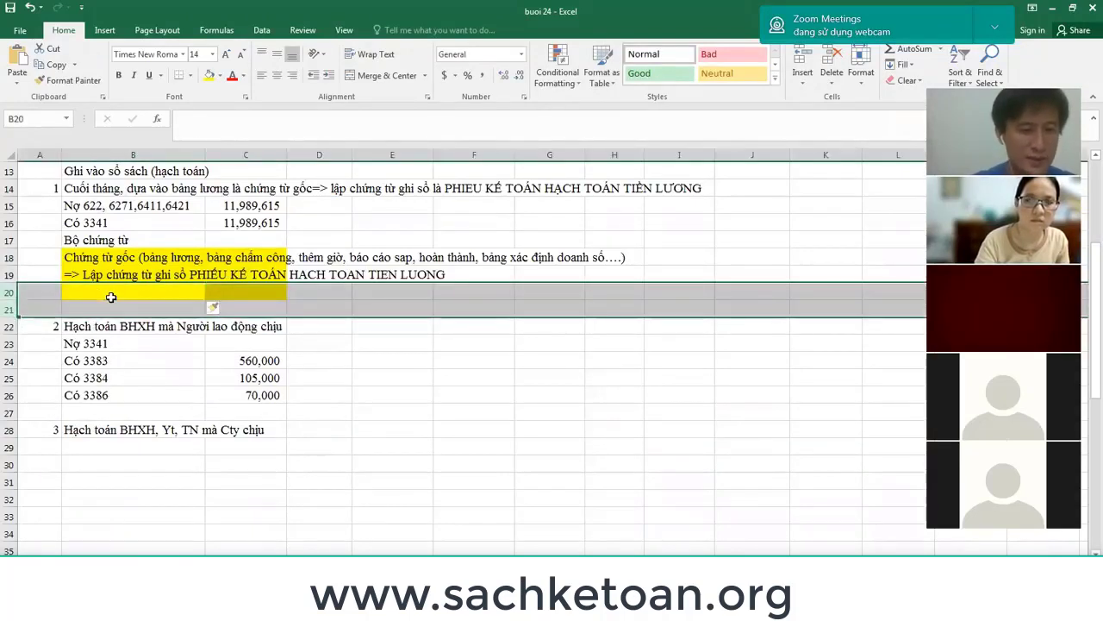
pyautogui.hotkey('ctrl', 'shift', '+')
pyautogui.click(111, 297)
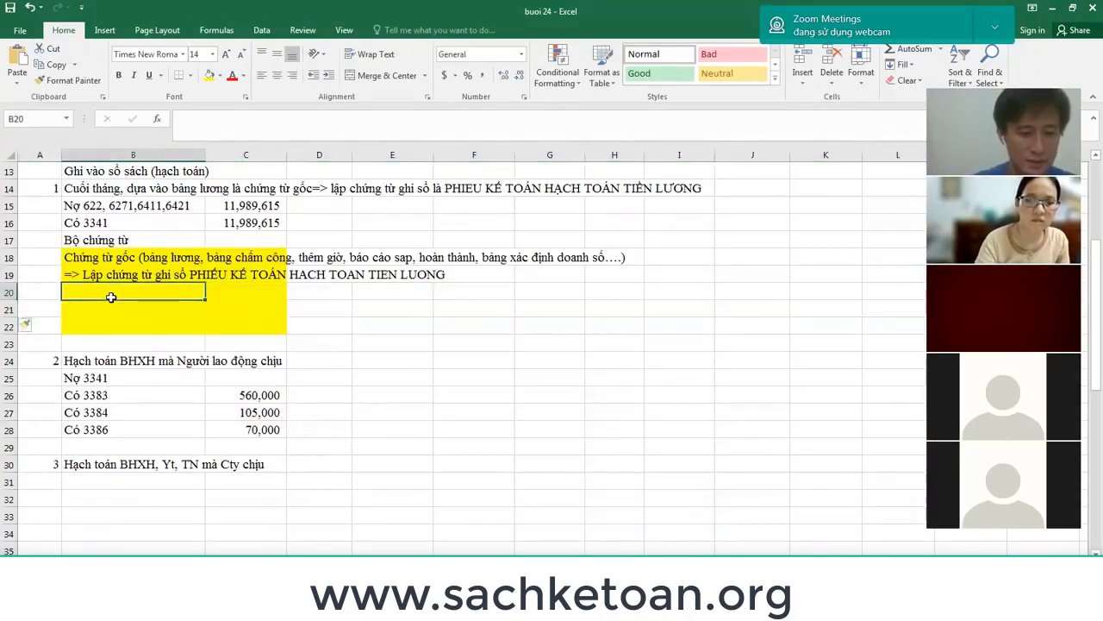
# Type 'Các sổ nghiệp vụ trên' in B20 and '-Sổ nhật ký chung' in B21.
pyautogui.write('Các số ')
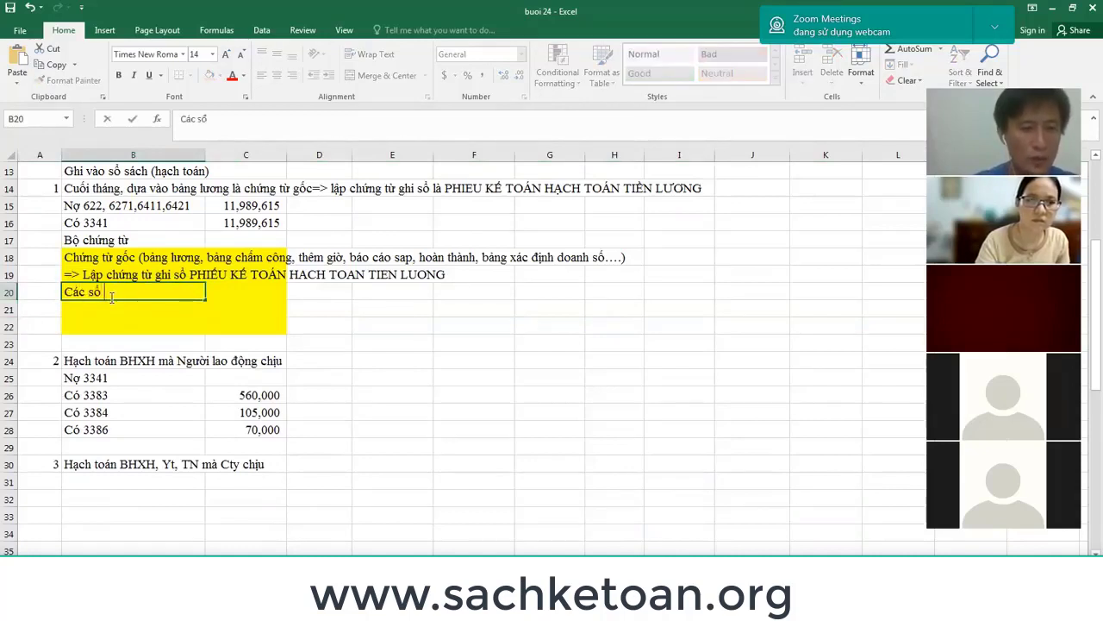
pyautogui.write('nghiệp vụ')
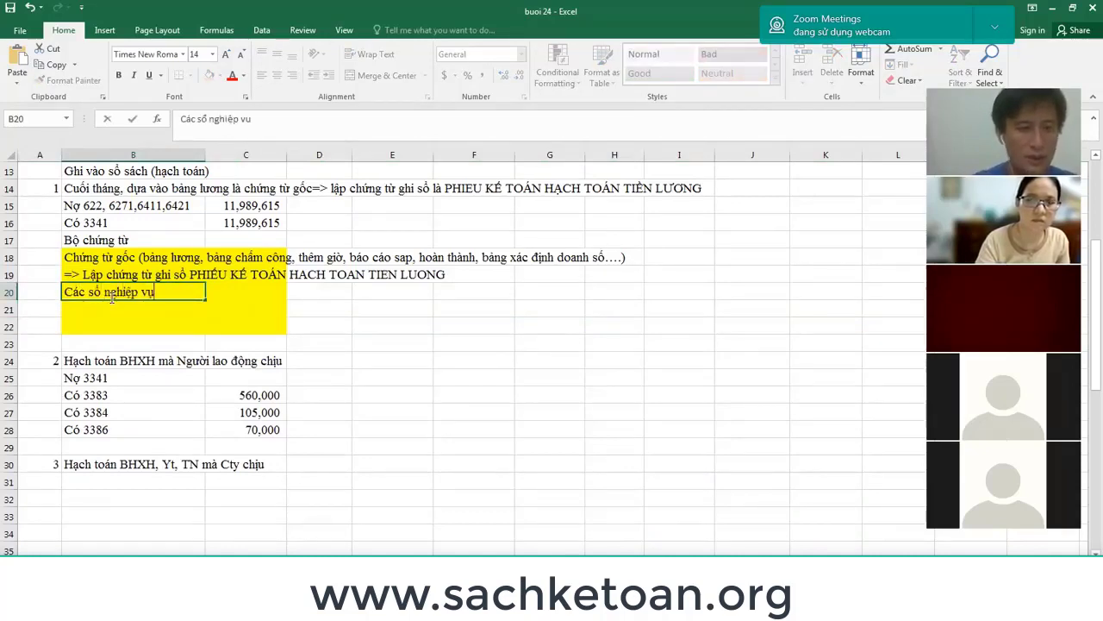
pyautogui.write(' trên')
pyautogui.press('Return')
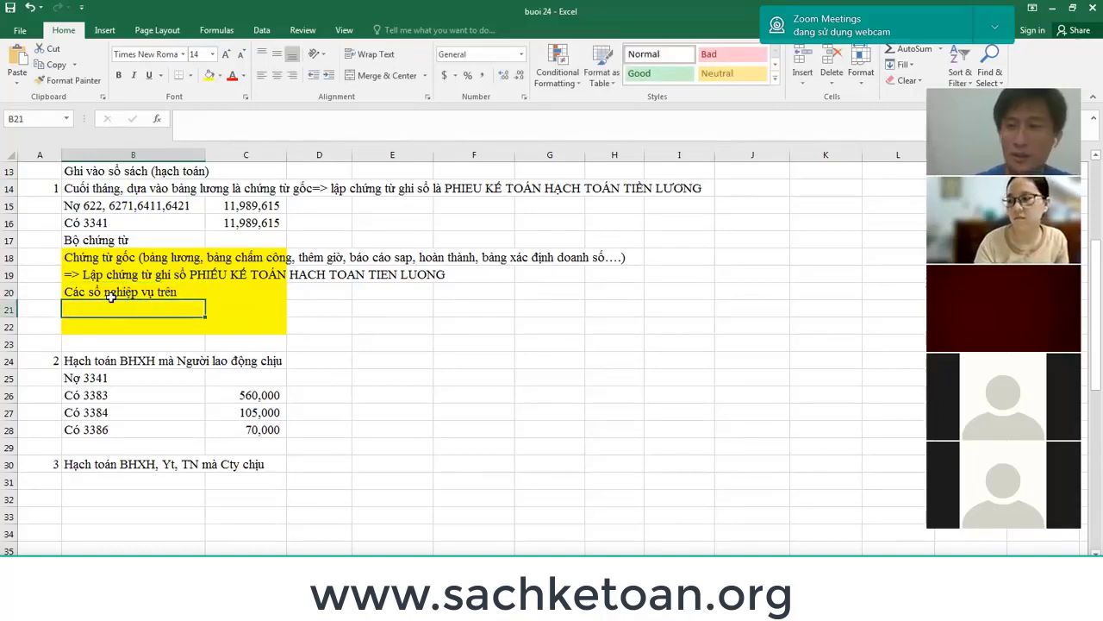
pyautogui.write("'-")
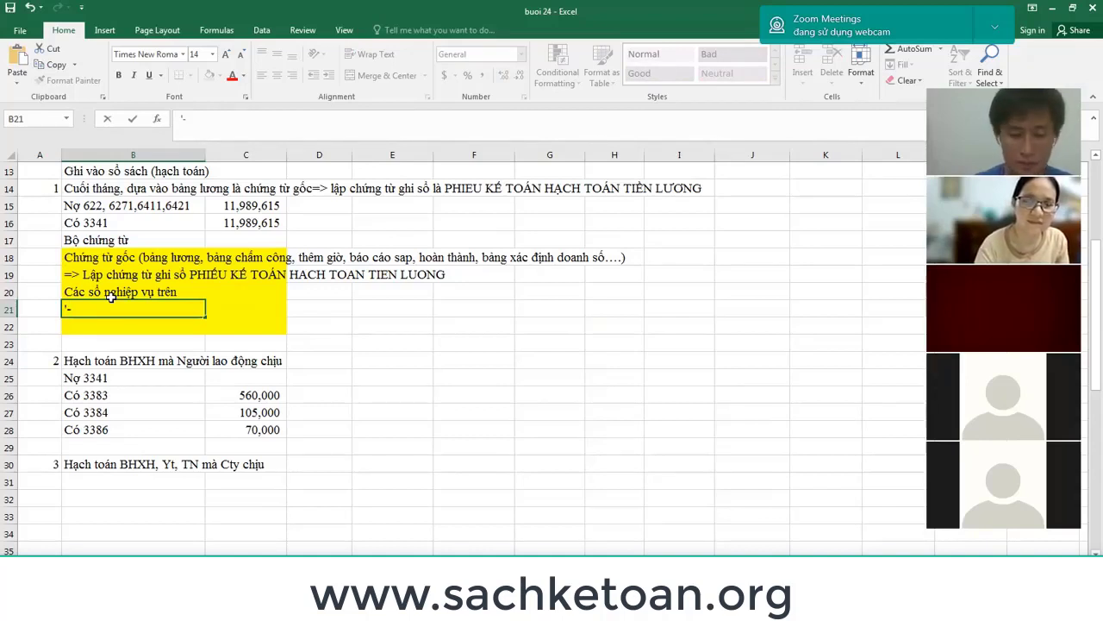
pyautogui.write('So nhât')
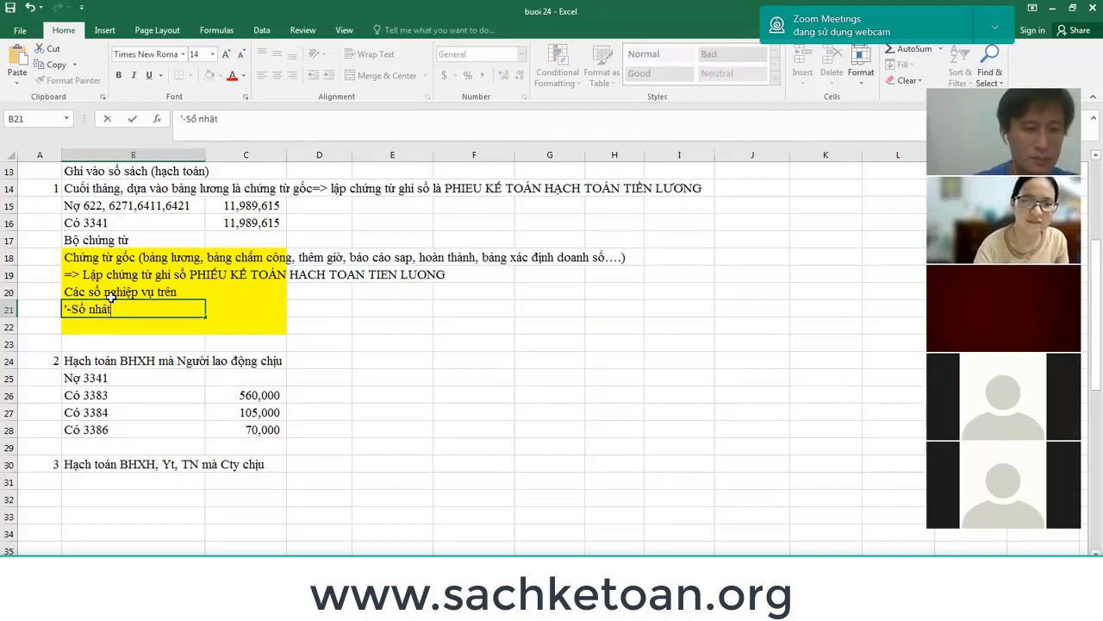
pyautogui.write(' ky')
pyautogui.write(' chung')
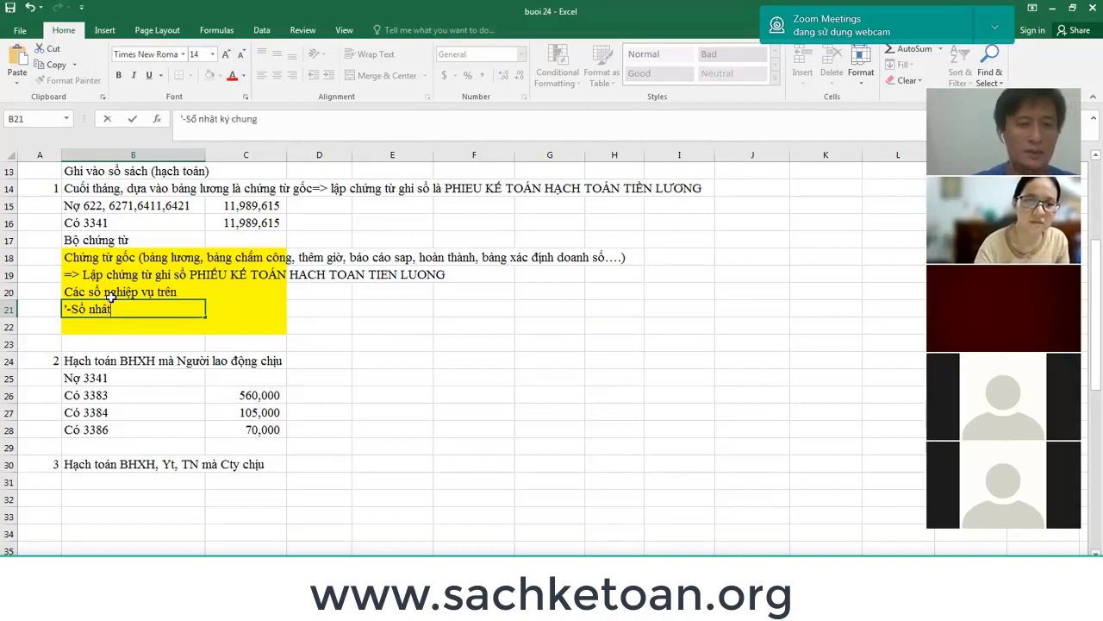
pyautogui.press('Return')
# Type '-Sổ cái TK 6411;3341' in B22 and select the two book lines.
pyautogui.write("'-")
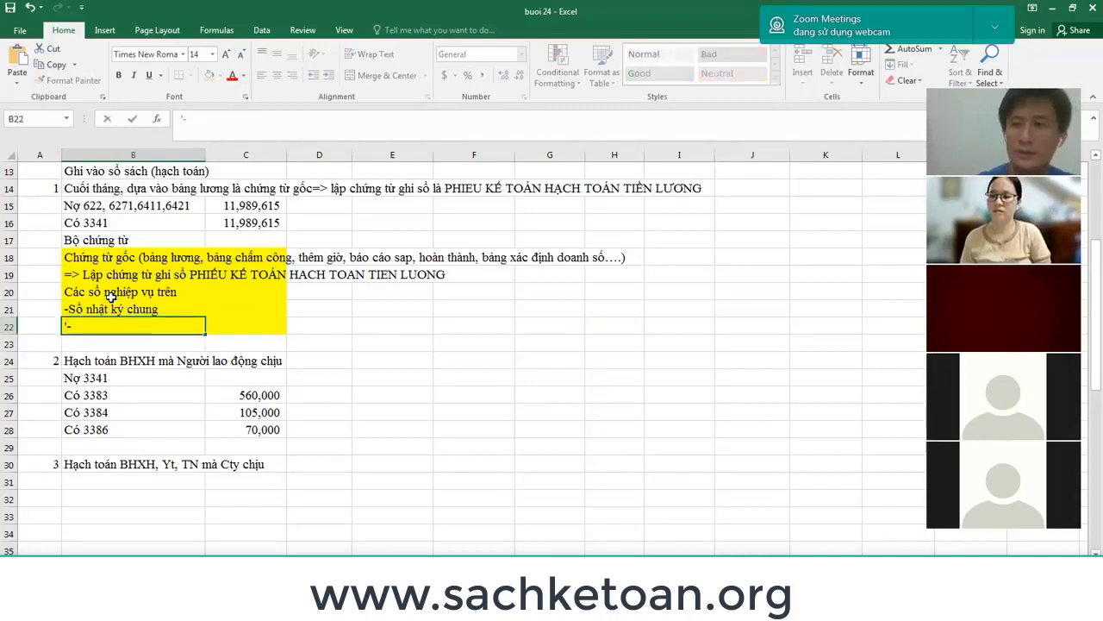
pyautogui.write('So c')
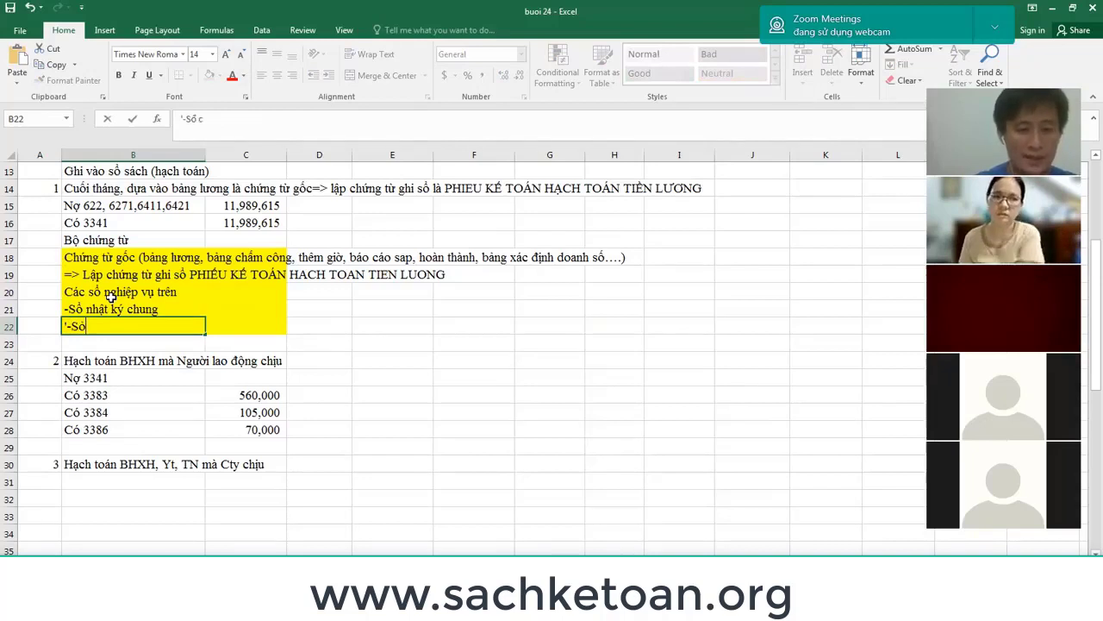
pyautogui.write('ái TK')
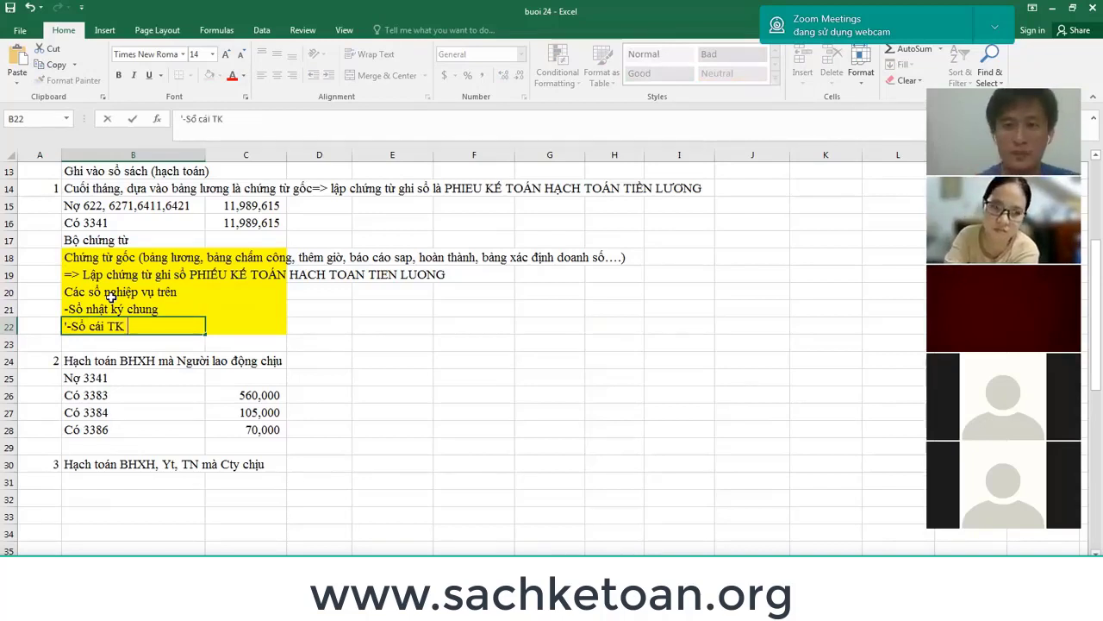
pyautogui.hotkey('alt', 'Tab')
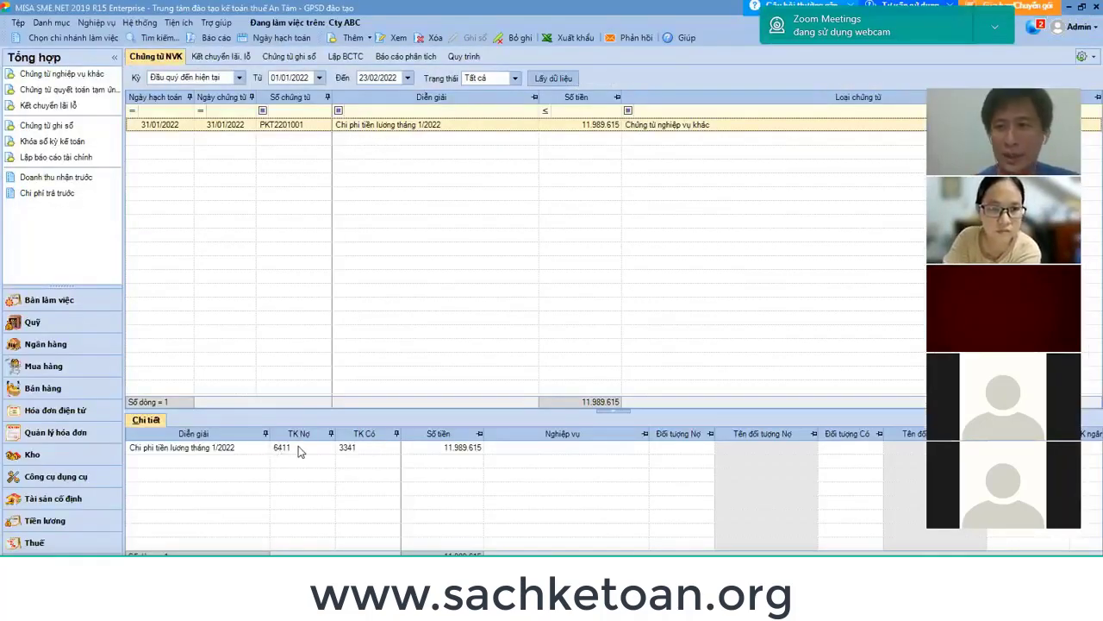
pyautogui.hotkey('alt', 'Tab')
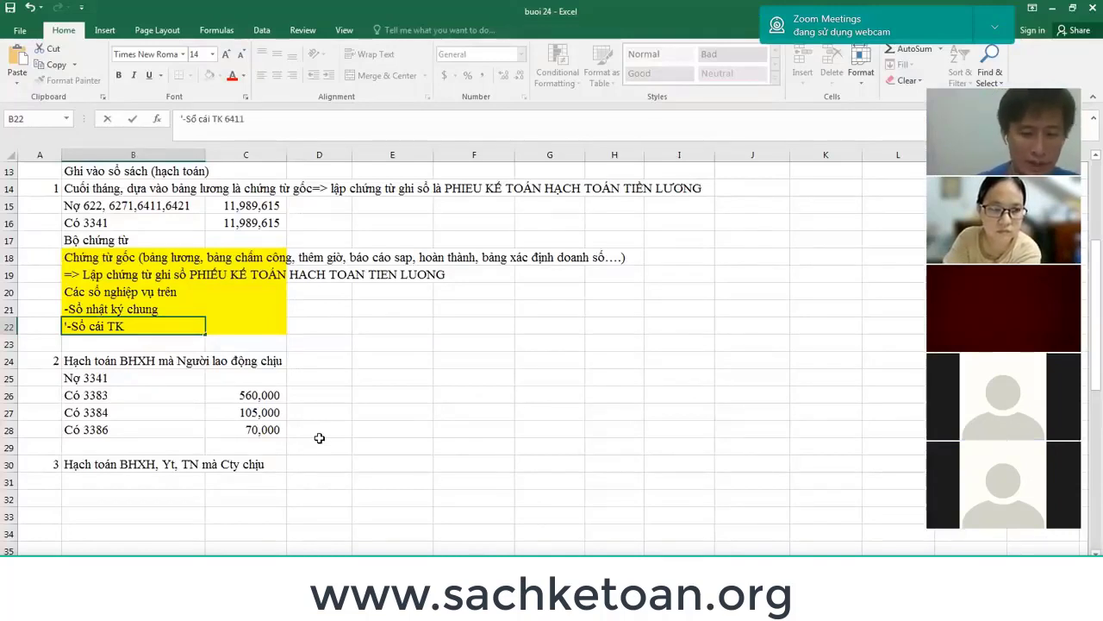
pyautogui.write(';3341')
pyautogui.press('Return')
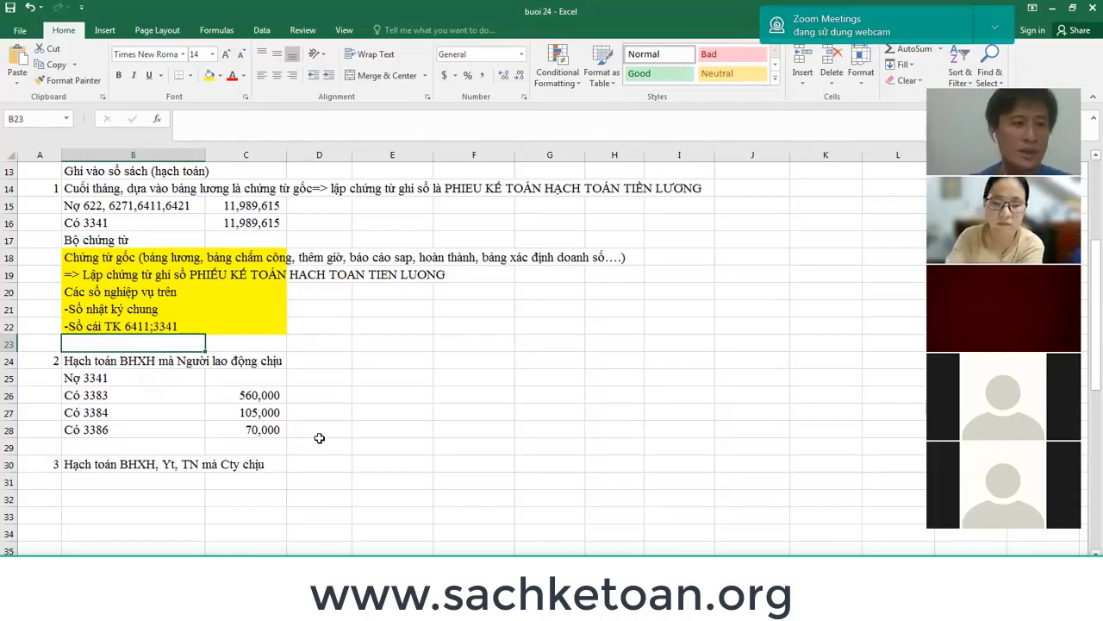
pyautogui.press('Up')
pyautogui.press('Up')
pyautogui.hotkey('shift', 'Down')
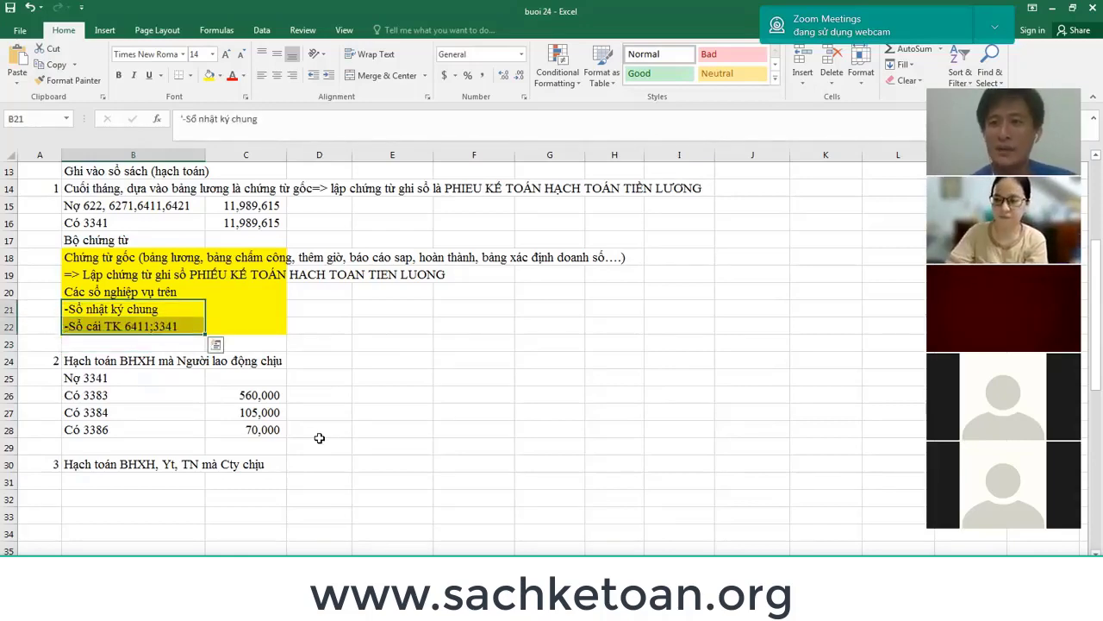
pyautogui.hotkey('alt', 'Tab')
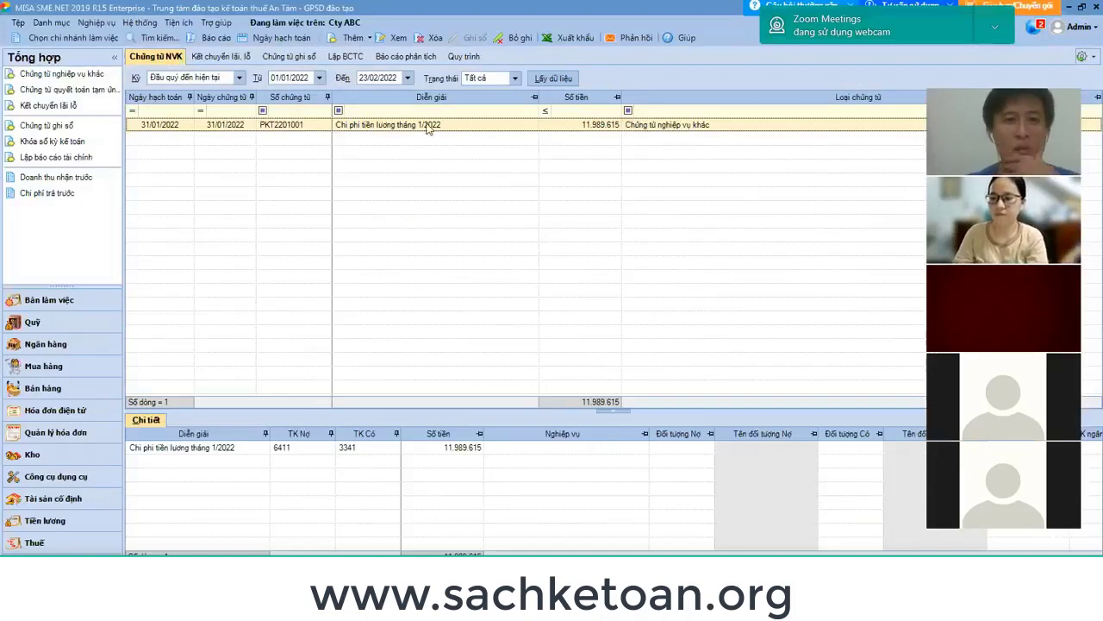
# Preview the salary voucher printed with the Chứng từ kế toán template.
pyautogui.doubleClick(429, 125)
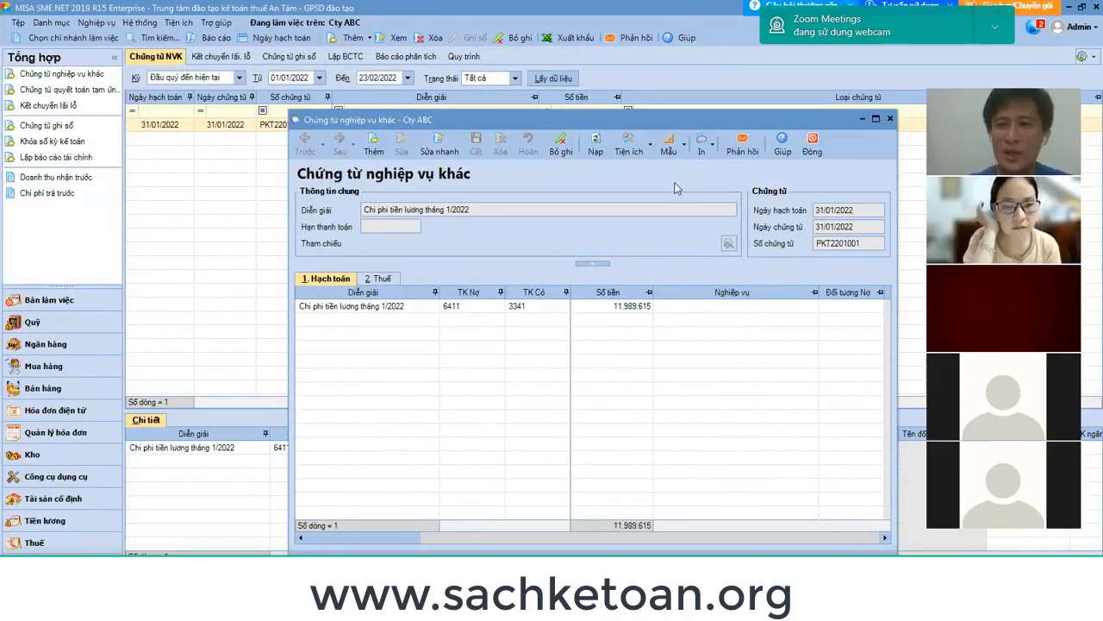
pyautogui.click(714, 146)
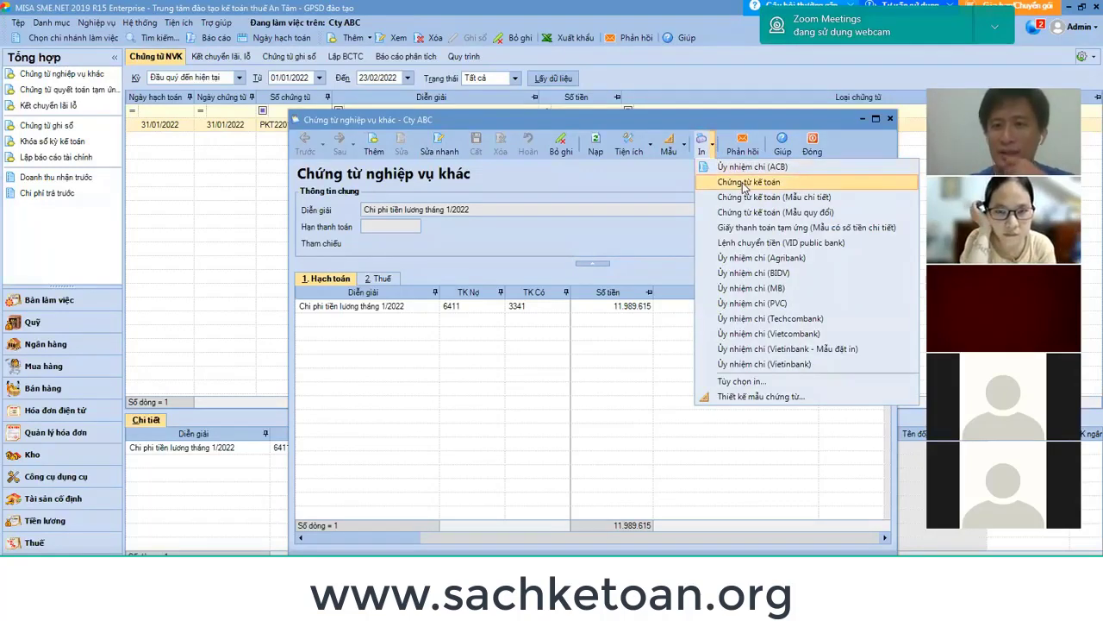
pyautogui.click(743, 185)
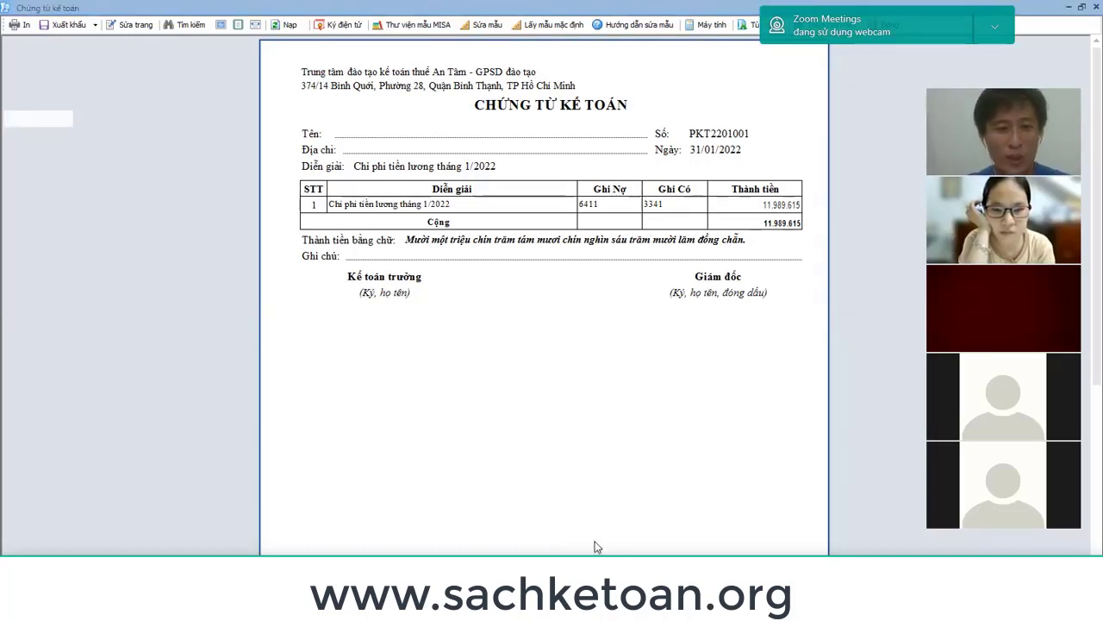
# Compare the Excel row 18 note with the printed voucher, then close the preview and voucher.
pyautogui.hotkey('alt', 'Tab')
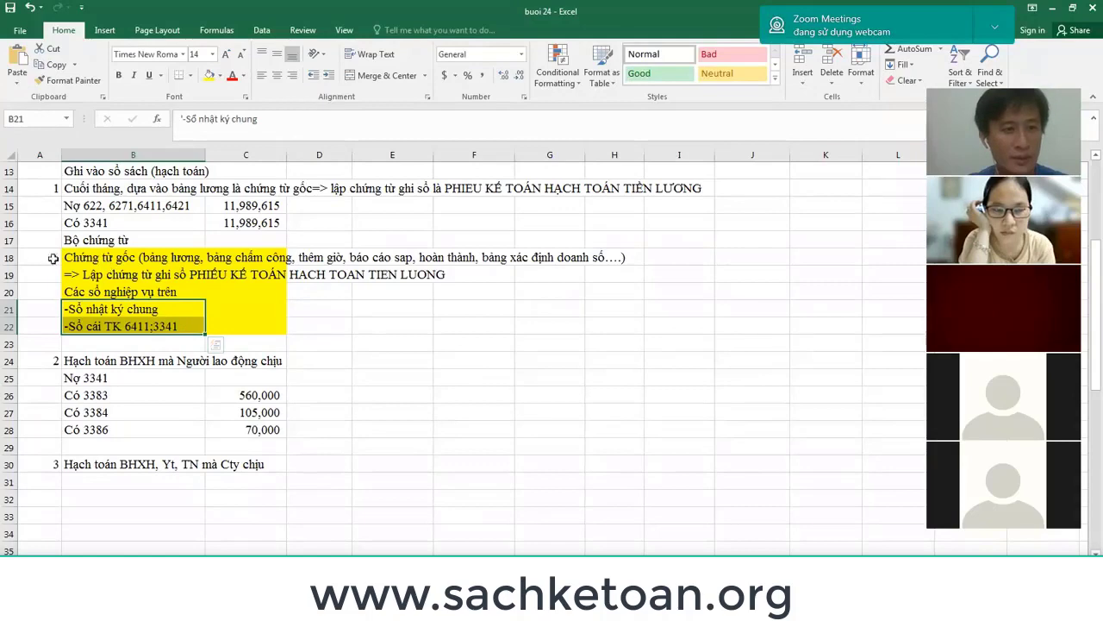
pyautogui.click(8, 257)
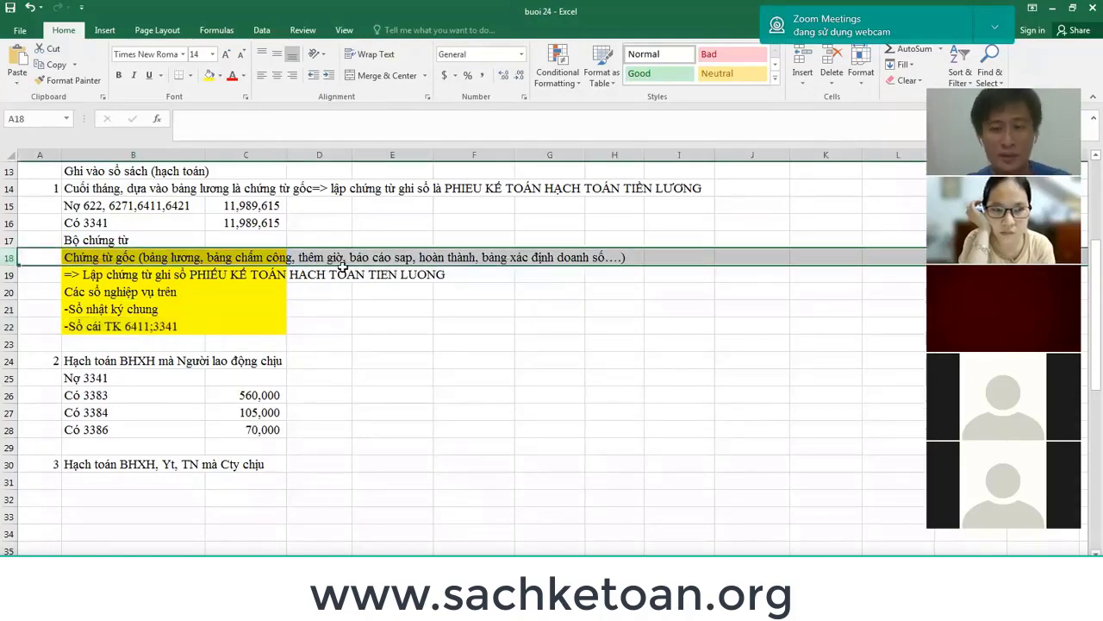
pyautogui.hotkey('alt', 'Tab')
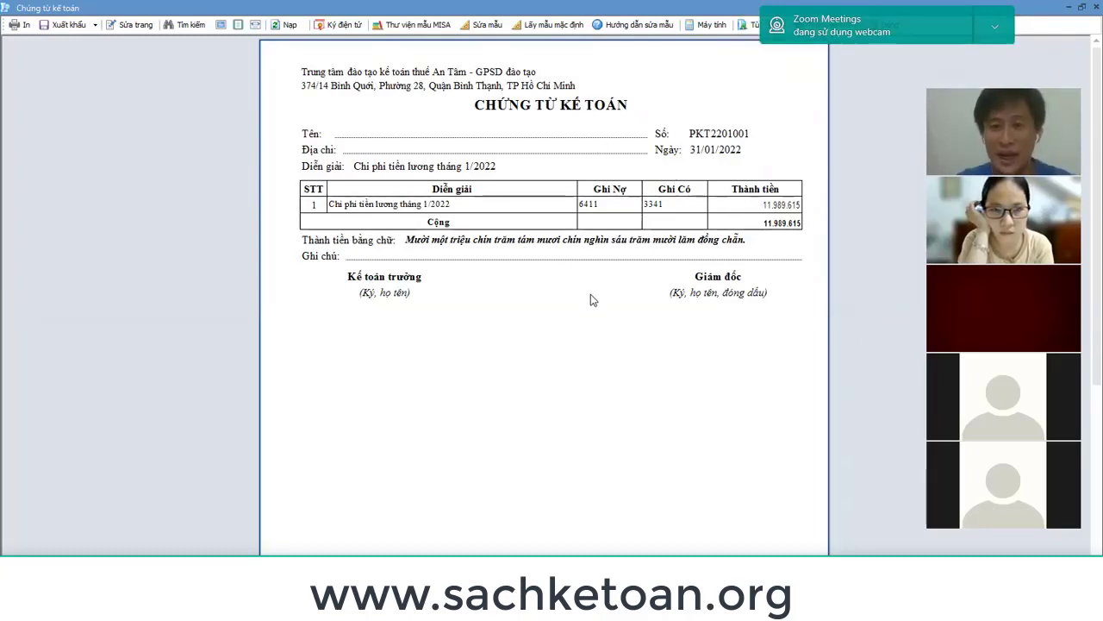
pyautogui.hotkey('alt', 'Tab')
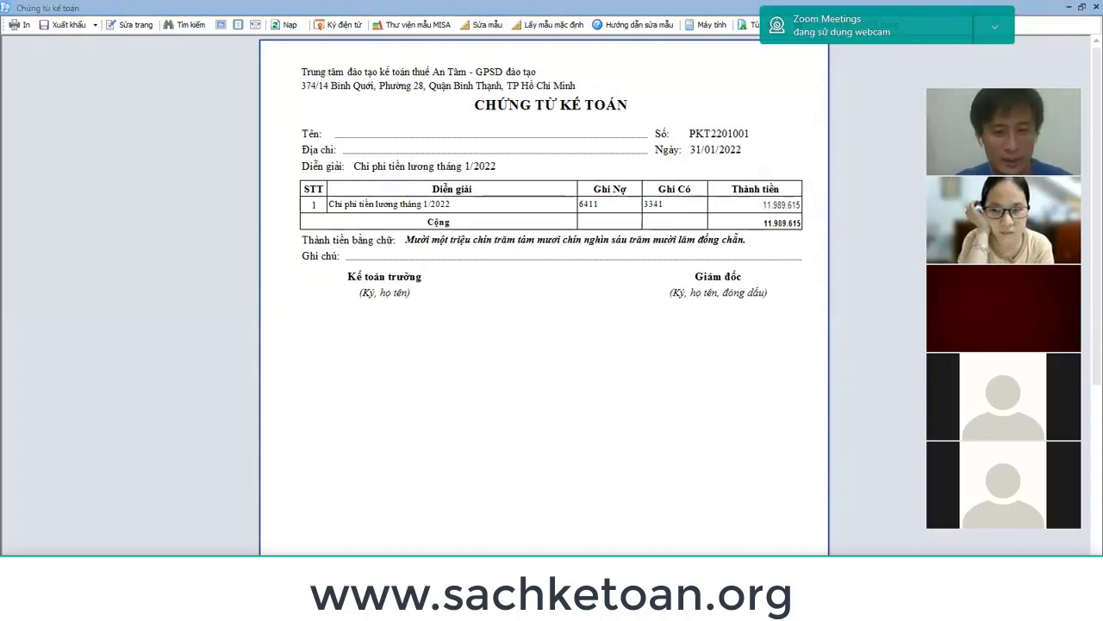
pyautogui.hotkey('alt', 'Tab')
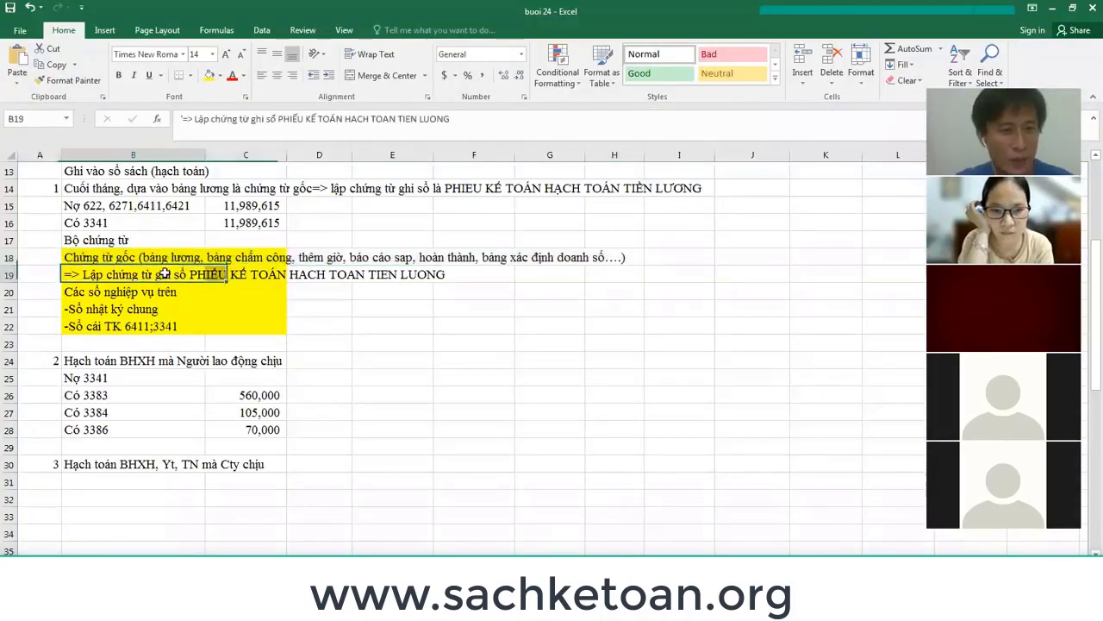
pyautogui.click(10, 257)
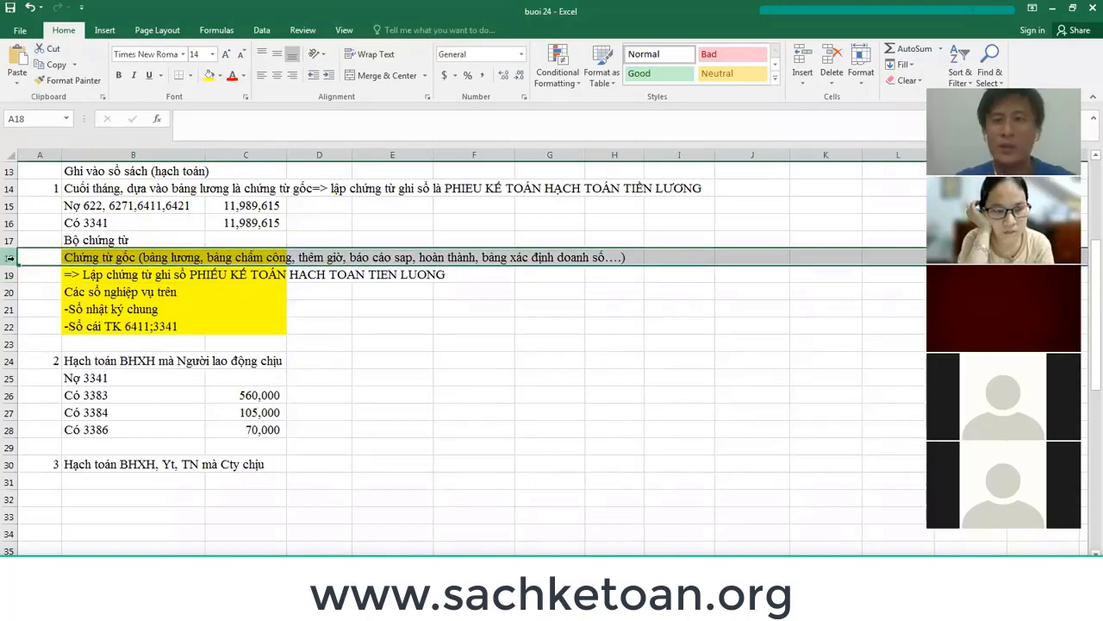
pyautogui.hotkey('alt', 'Tab')
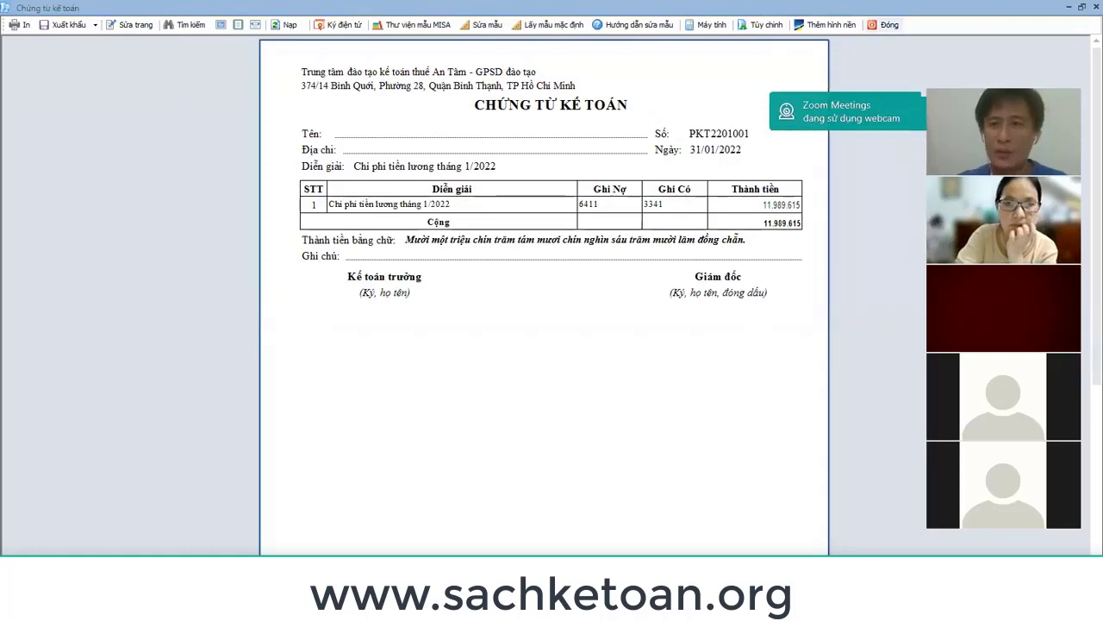
pyautogui.press('Escape')
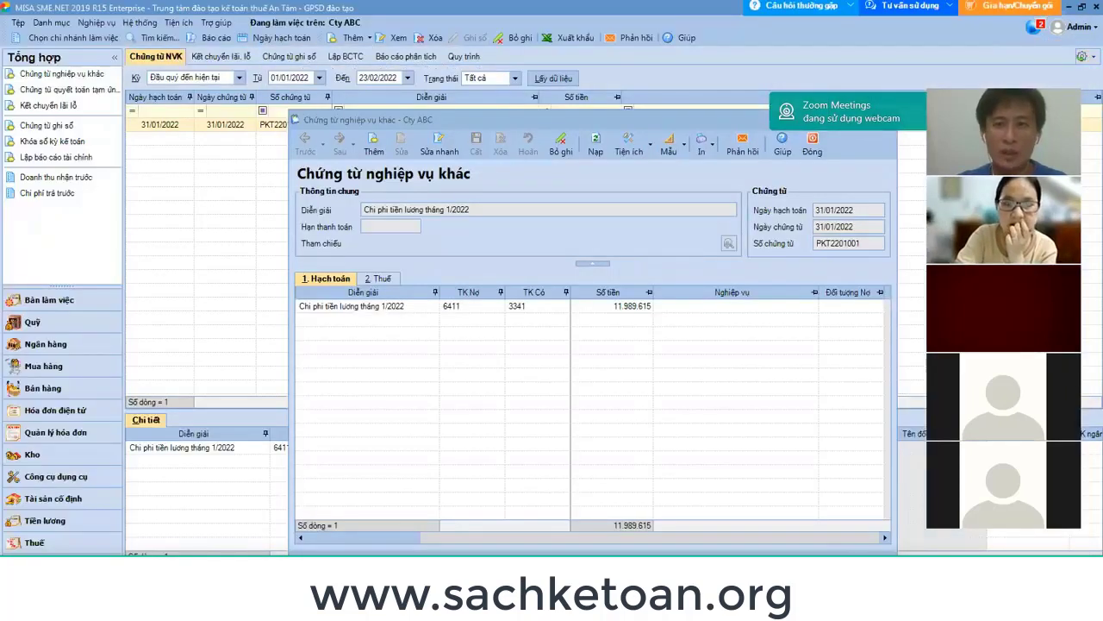
pyautogui.press('Escape')
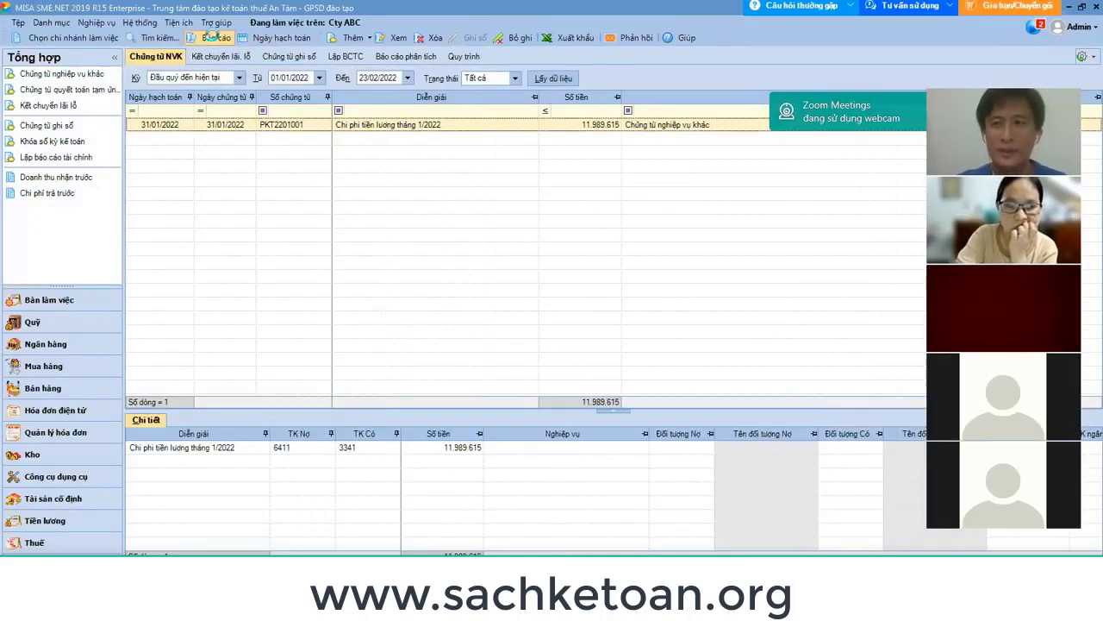
# Open the Sổ nhật ký chung report from the Tổng hợp report group.
pyautogui.click(215, 37)
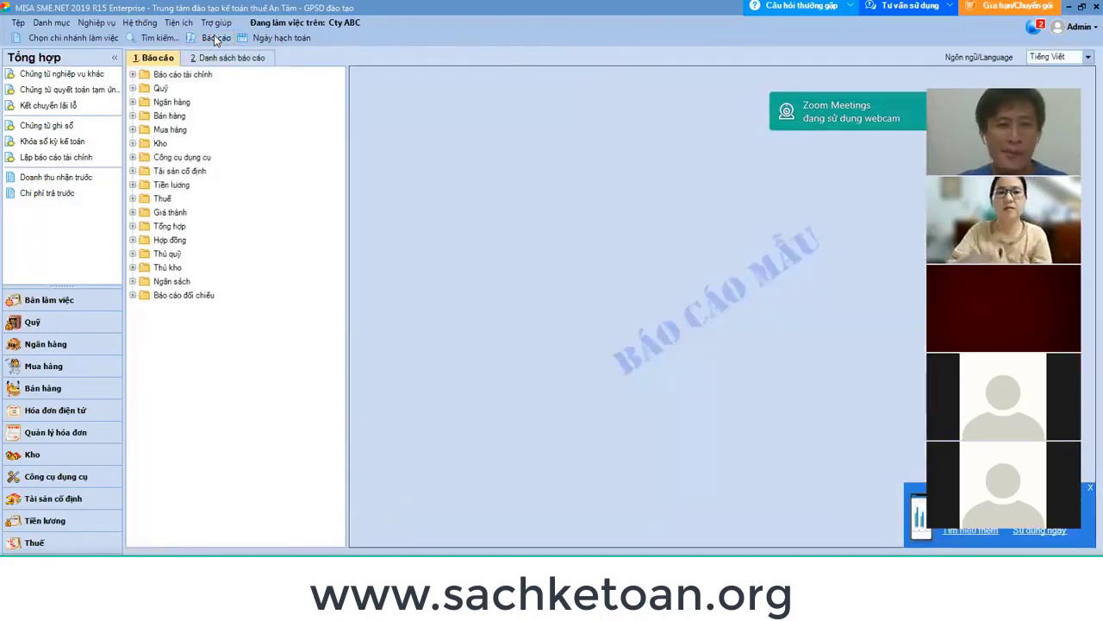
pyautogui.click(132, 226)
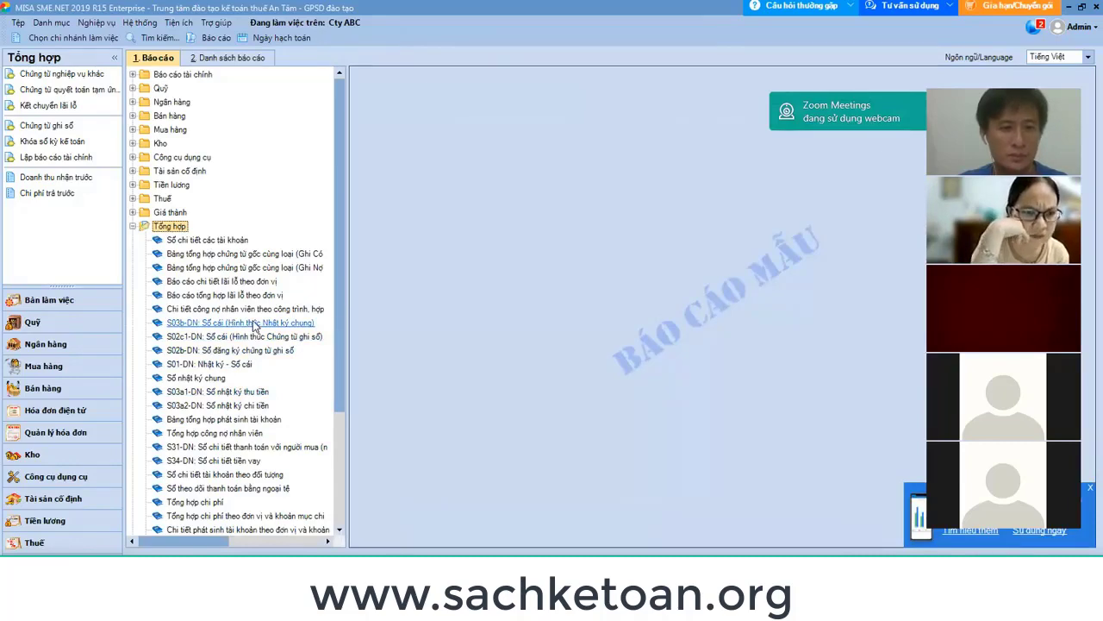
pyautogui.doubleClick(204, 382)
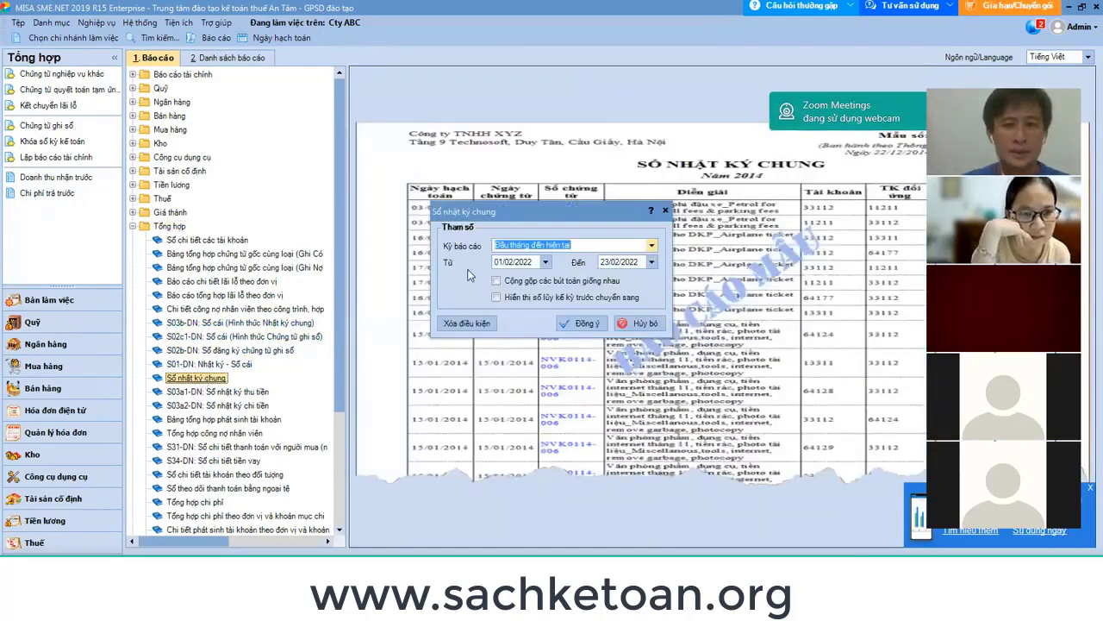
# Set the report period from 01/01/2022 to 31/01/2022.
pyautogui.click(531, 262)
pyautogui.write('01/')
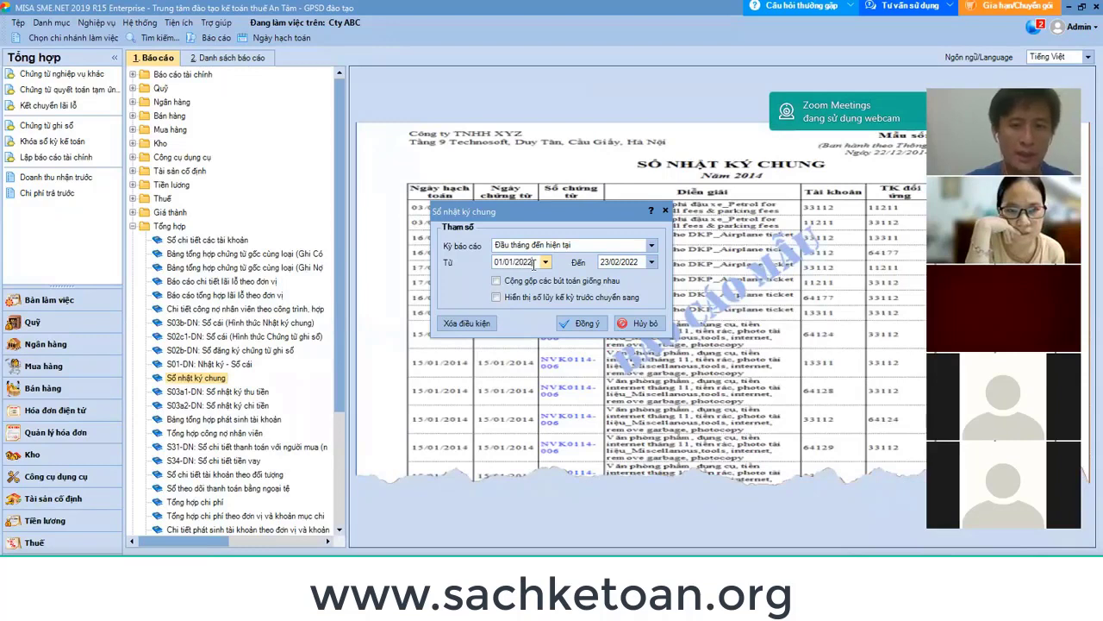
pyautogui.write('01/2022')
pyautogui.press('Tab')
pyautogui.write('3')
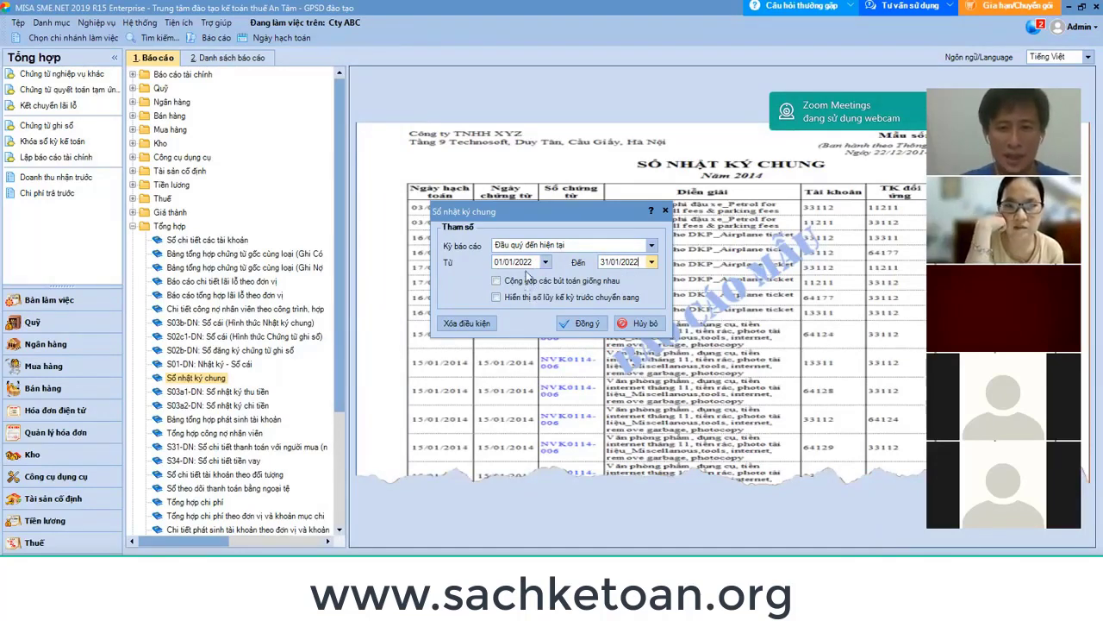
pyautogui.click(588, 324)
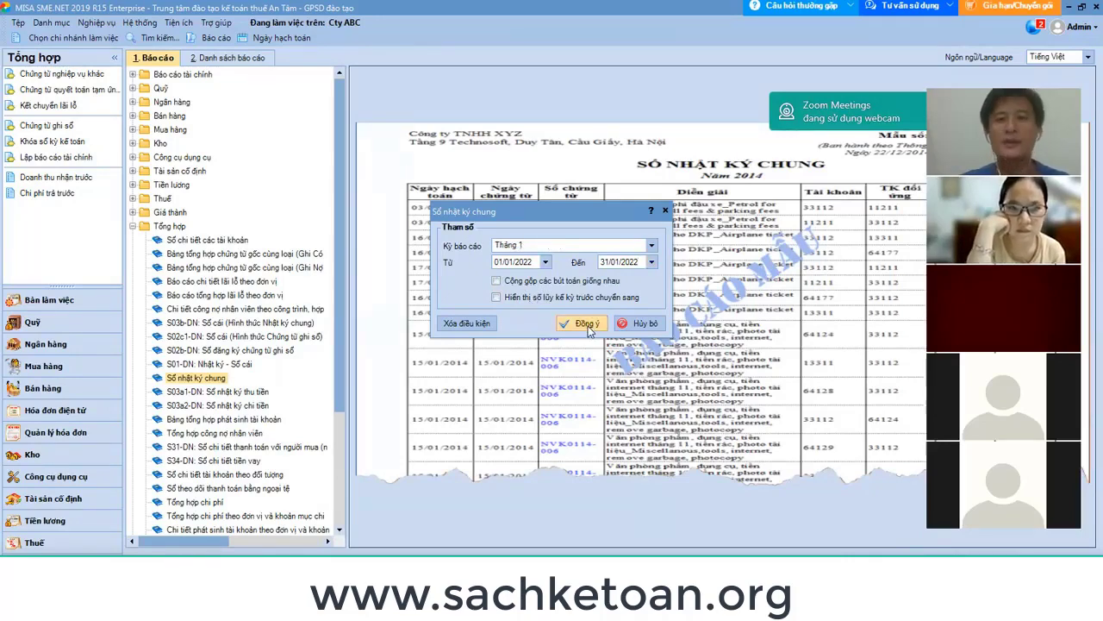
# Run the January 2022 general journal and review voucher PKT2201001's 11.989.615 posting.
pyautogui.click(588, 326)
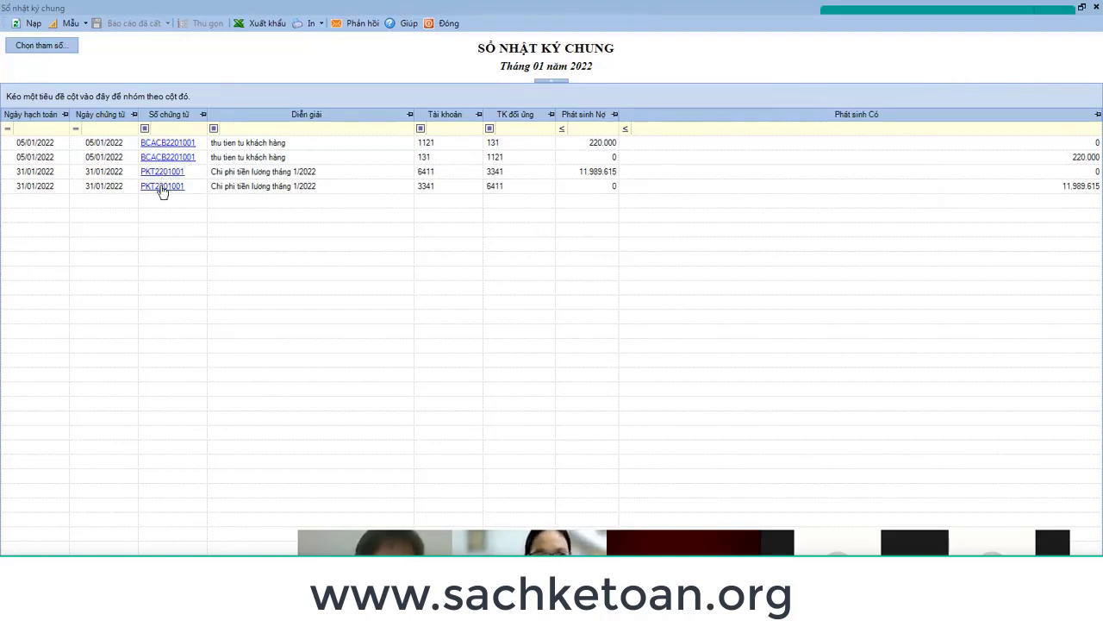
pyautogui.click(163, 186)
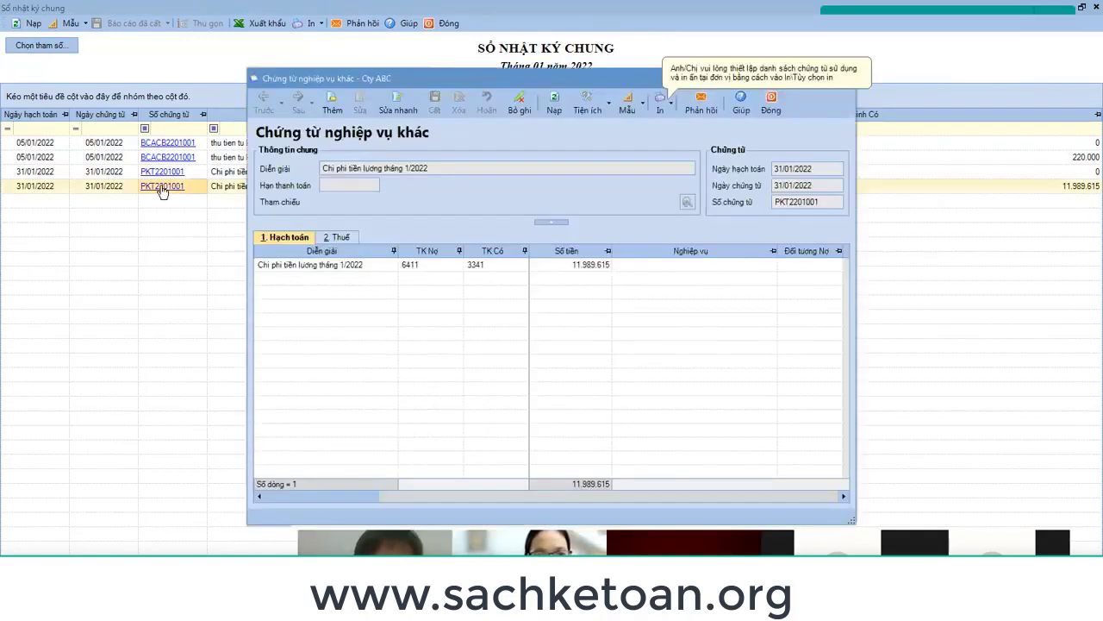
pyautogui.click(770, 107)
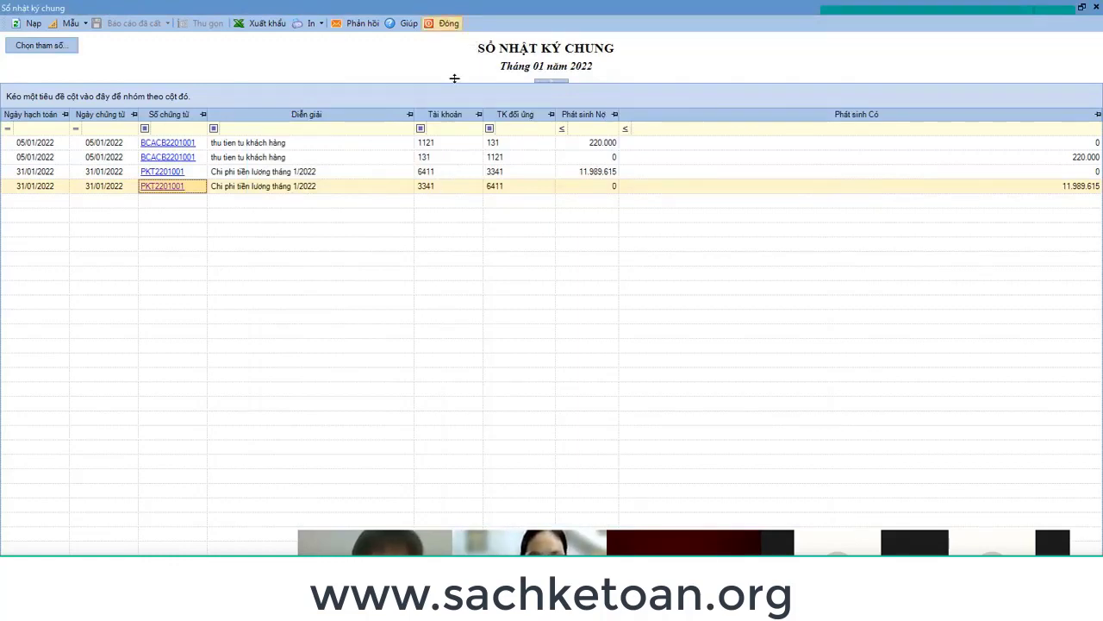
# Open the S03b-DN general ledger report and select accounts 3341 and 6411.
pyautogui.click(449, 23)
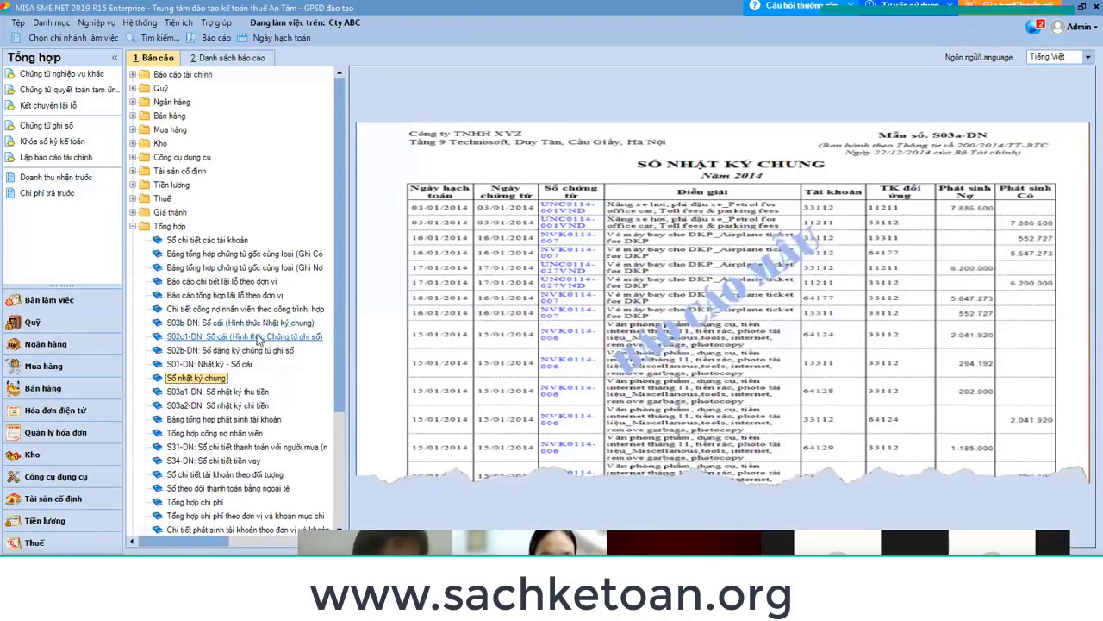
pyautogui.doubleClick(263, 324)
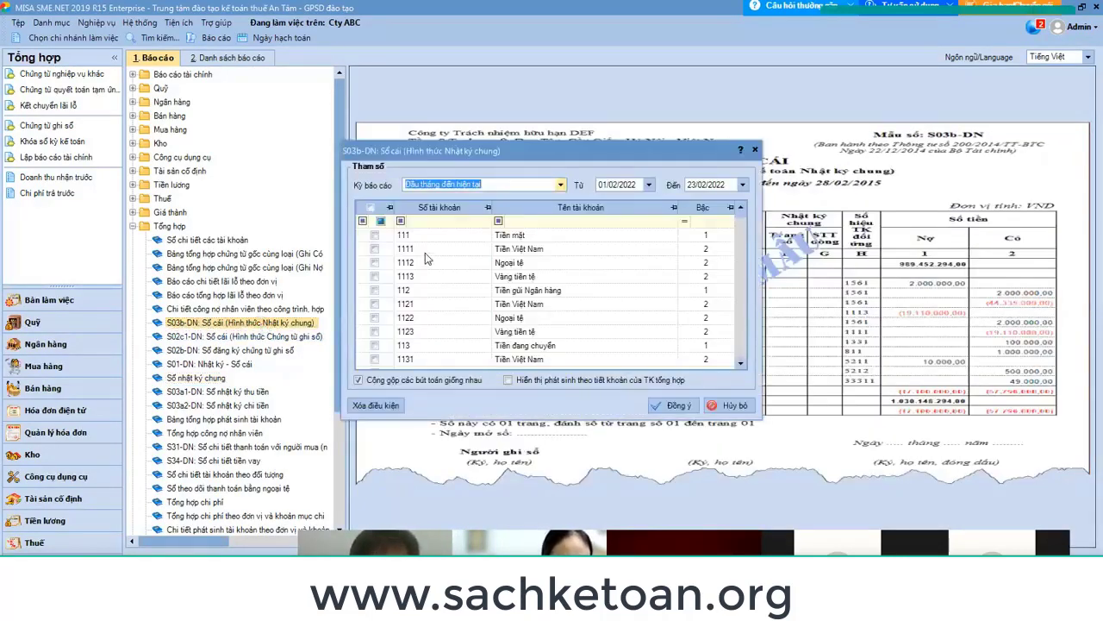
pyautogui.click(442, 220)
pyautogui.write('3341')
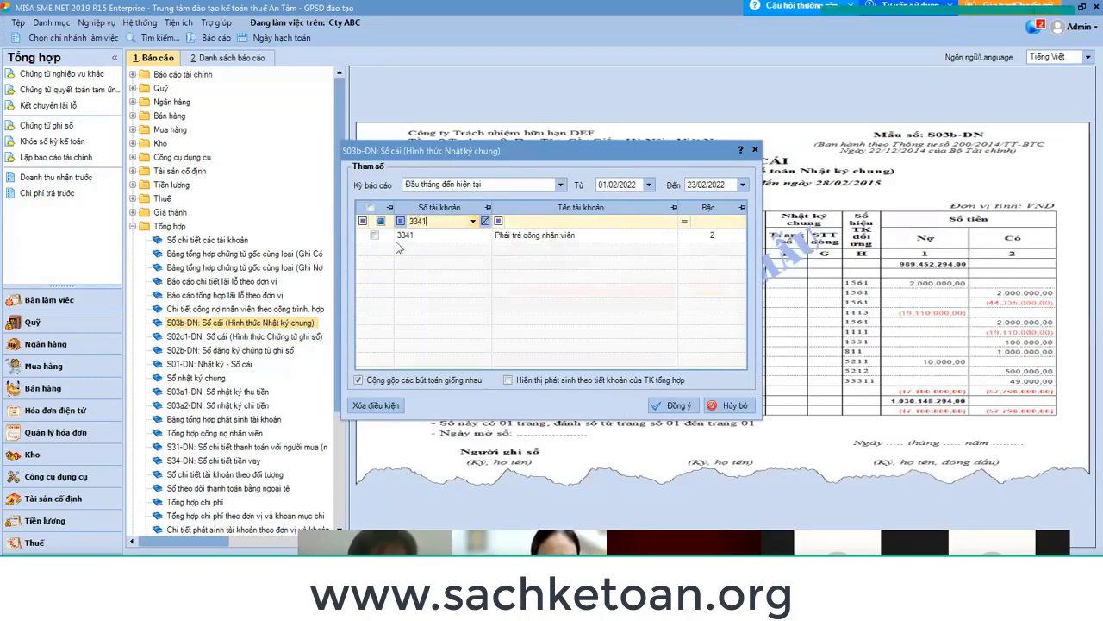
pyautogui.click(374, 235)
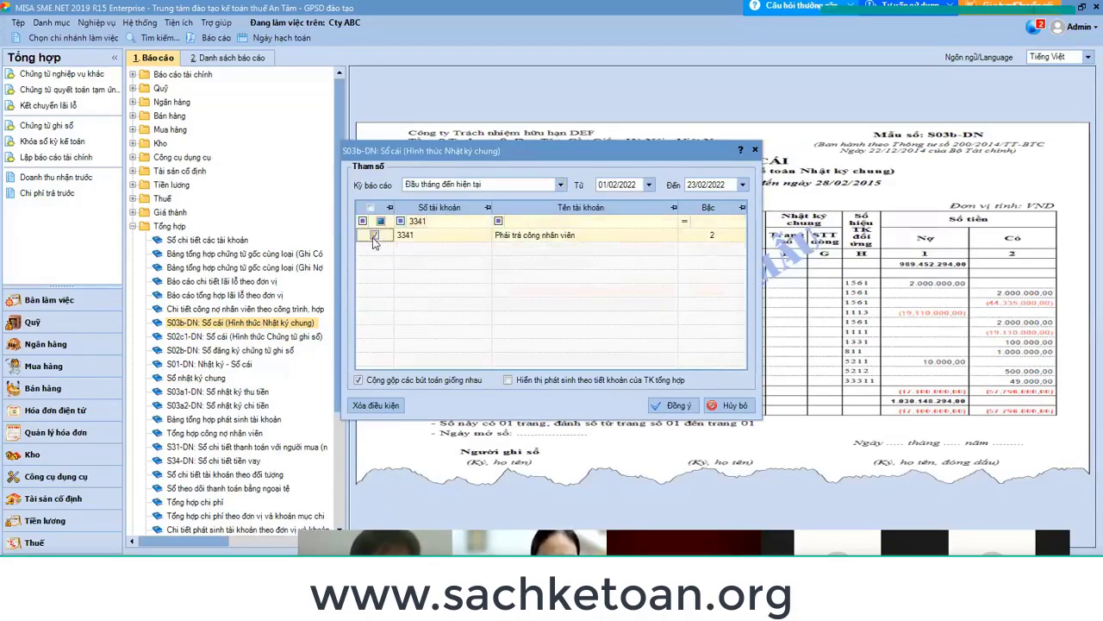
pyautogui.click(444, 221)
pyautogui.press('BackSpace')
pyautogui.press('BackSpace')
pyautogui.press('BackSpace')
pyautogui.press('BackSpace')
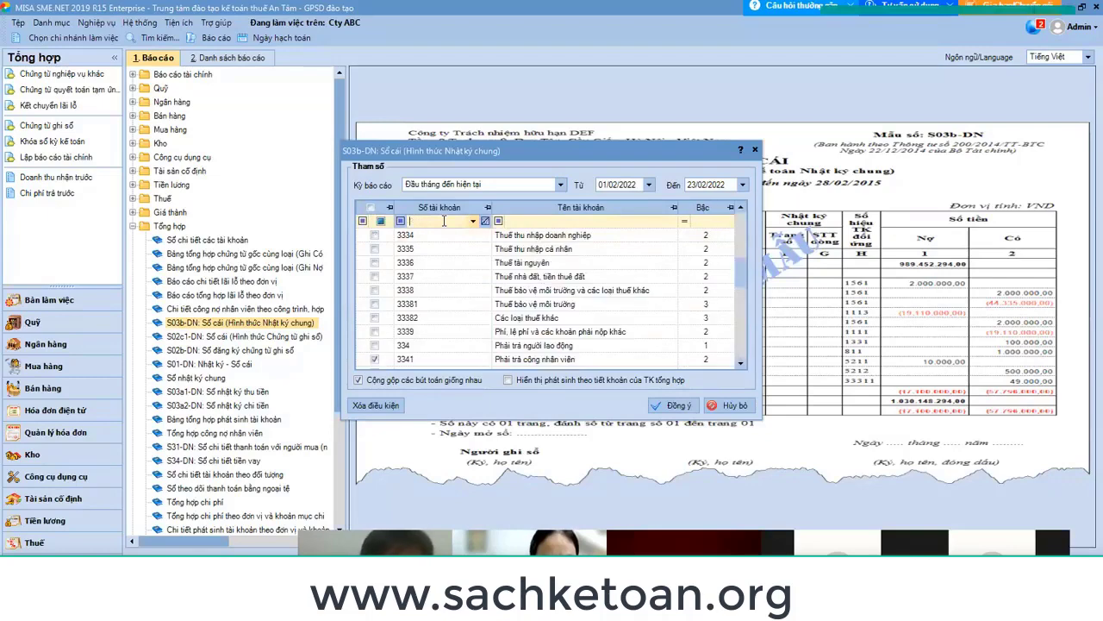
pyautogui.write('6411')
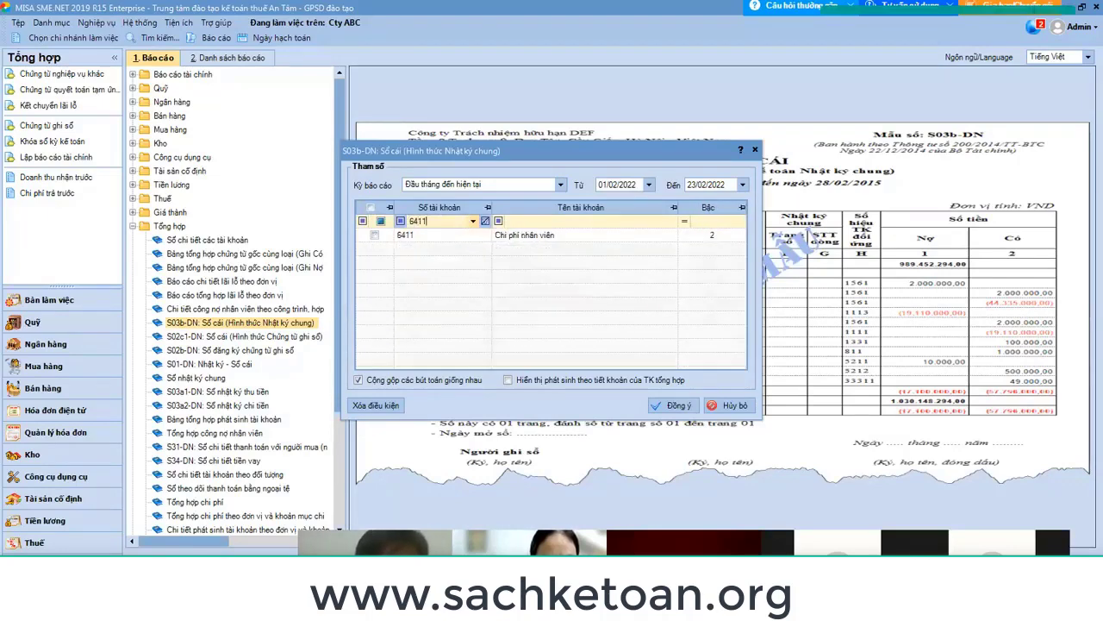
pyautogui.click(374, 234)
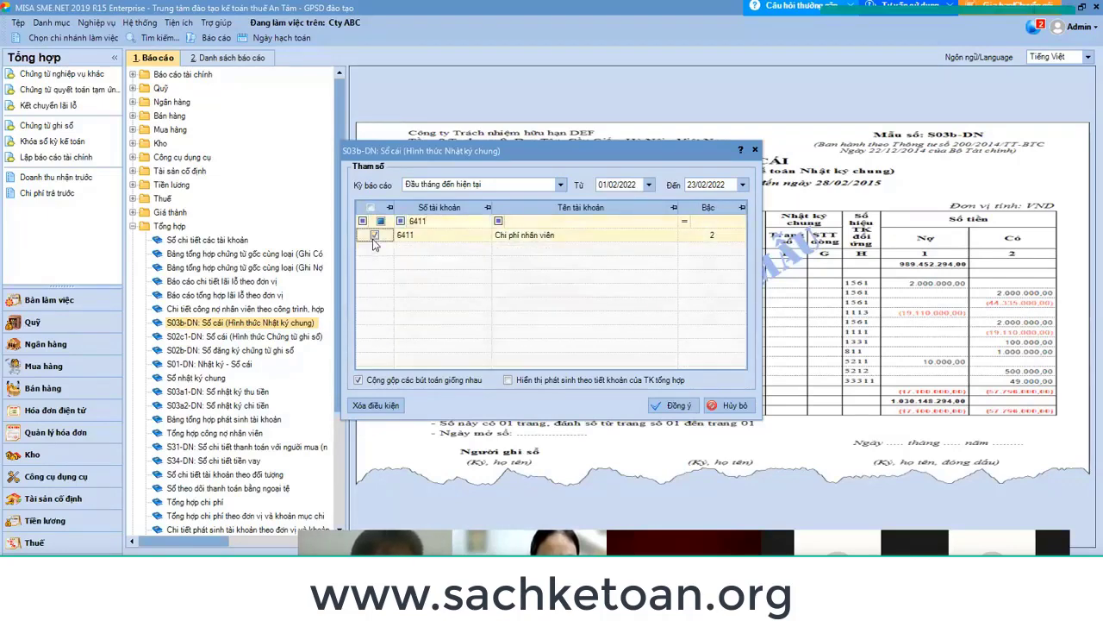
# Generate the ledger for 01/01/2022 to 31/01/2022 and review the 11.989.615 entry.
pyautogui.click(630, 183)
pyautogui.write('01/01/20')
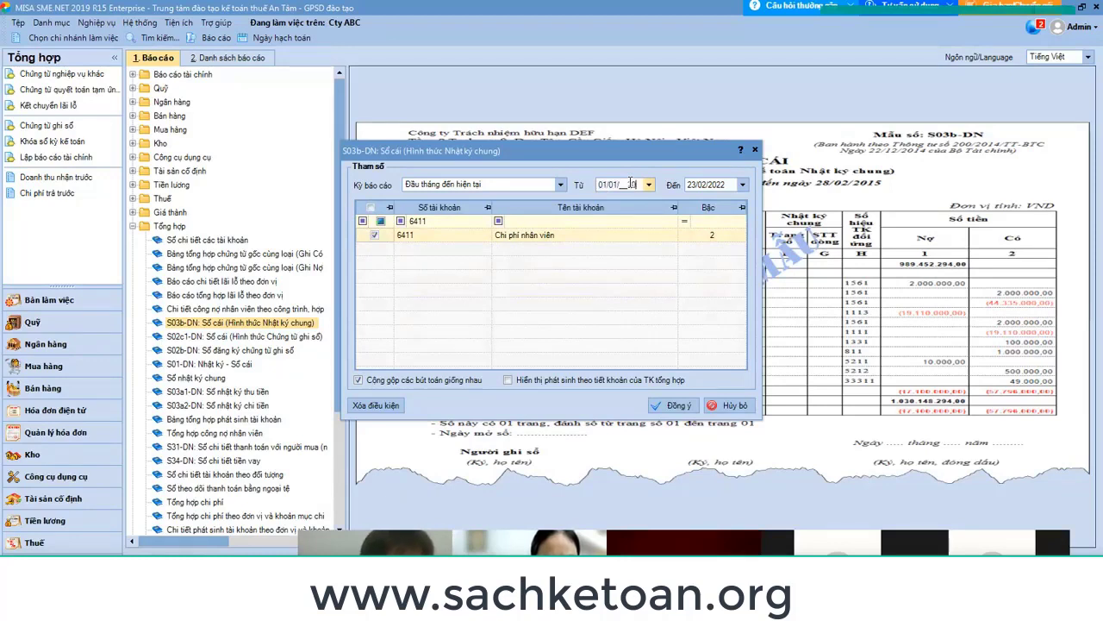
pyautogui.write('22')
pyautogui.press('Tab')
pyautogui.write('31/')
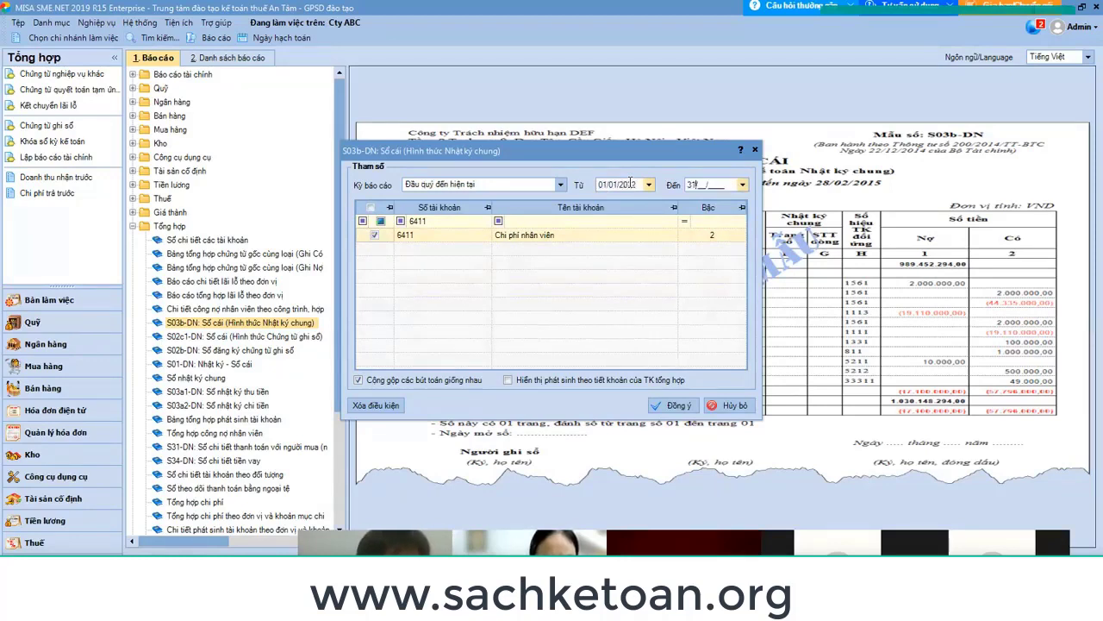
pyautogui.write('01/2022')
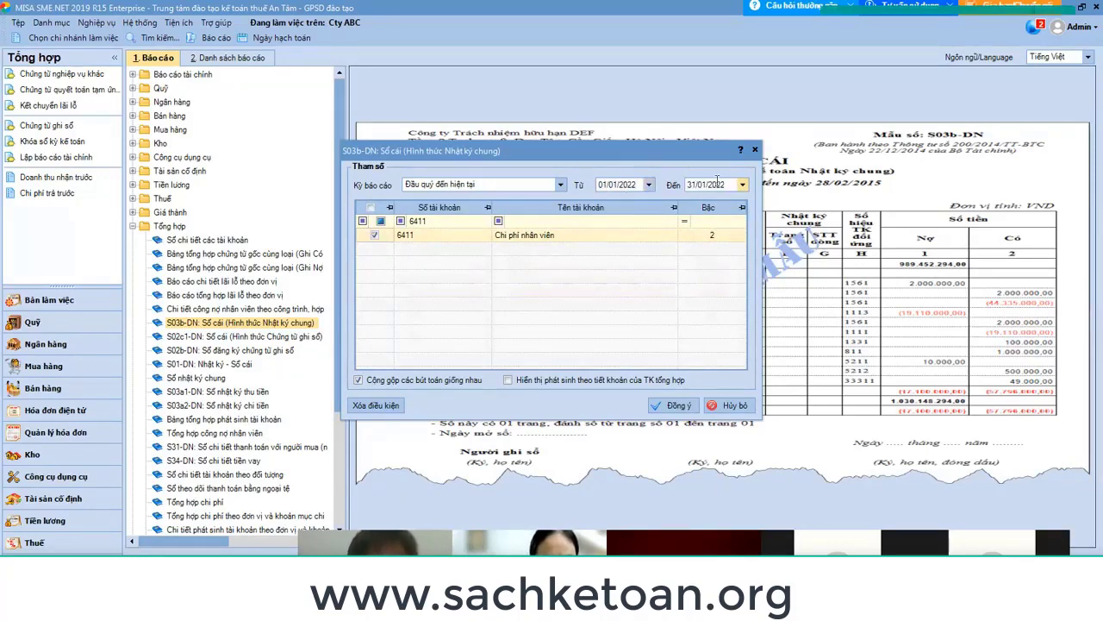
pyautogui.click(677, 405)
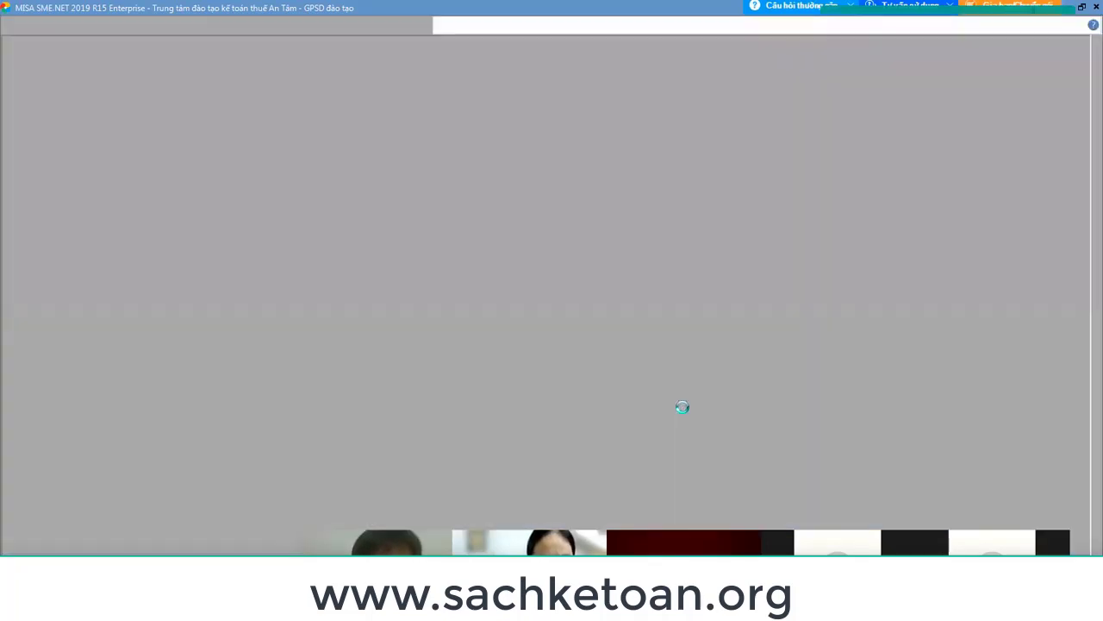
pyautogui.scroll(-5, 633, 320)
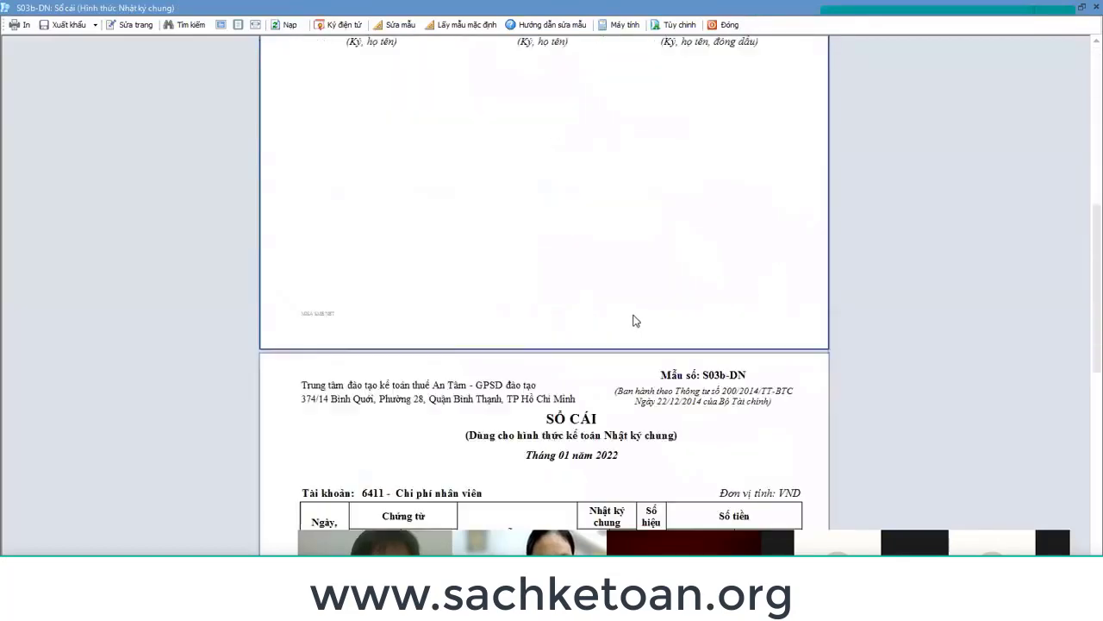
pyautogui.scroll(3, 640, 348)
pyautogui.scroll(3, 641, 348)
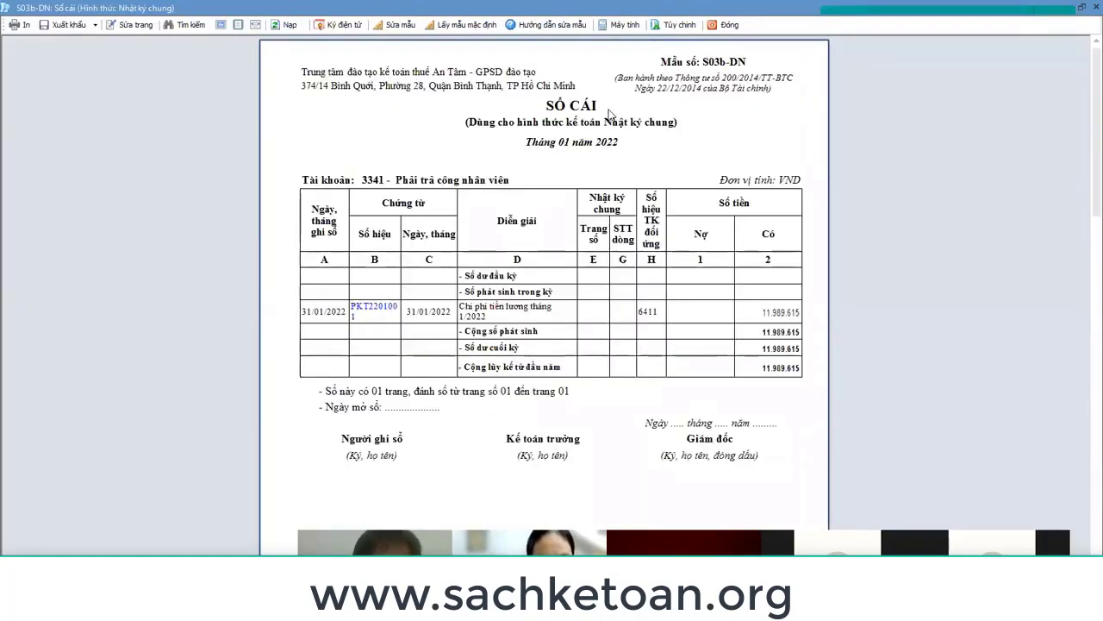
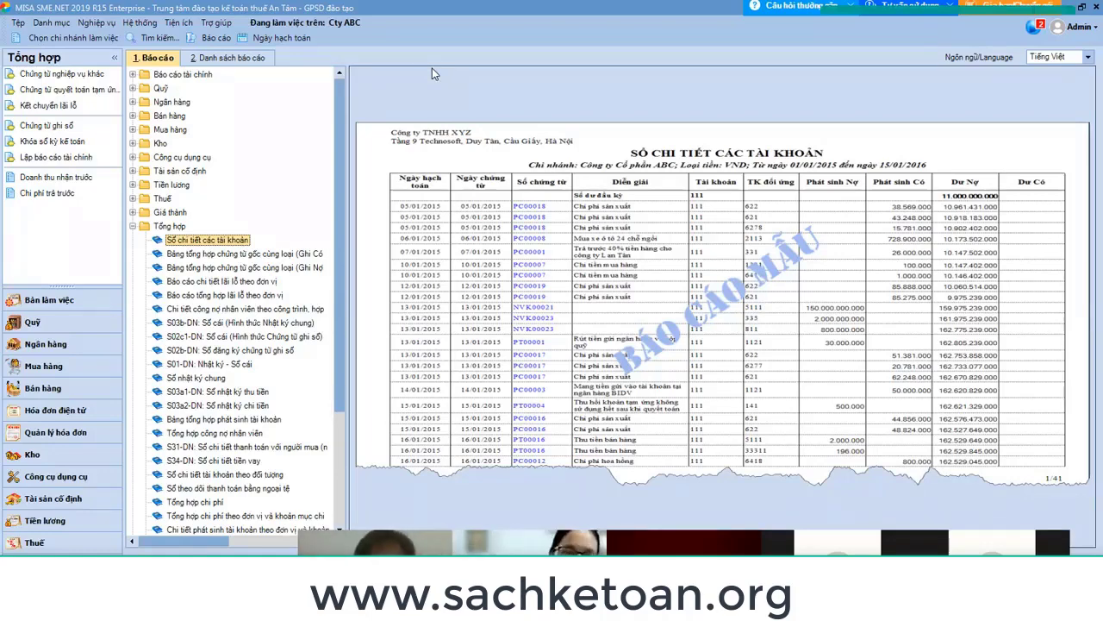
# Open the Sổ nhật ký chung report for January 2022 (01/01–31/01/2022), review it, then close it.
pyautogui.click(197, 378)
pyautogui.doubleClick(197, 377)
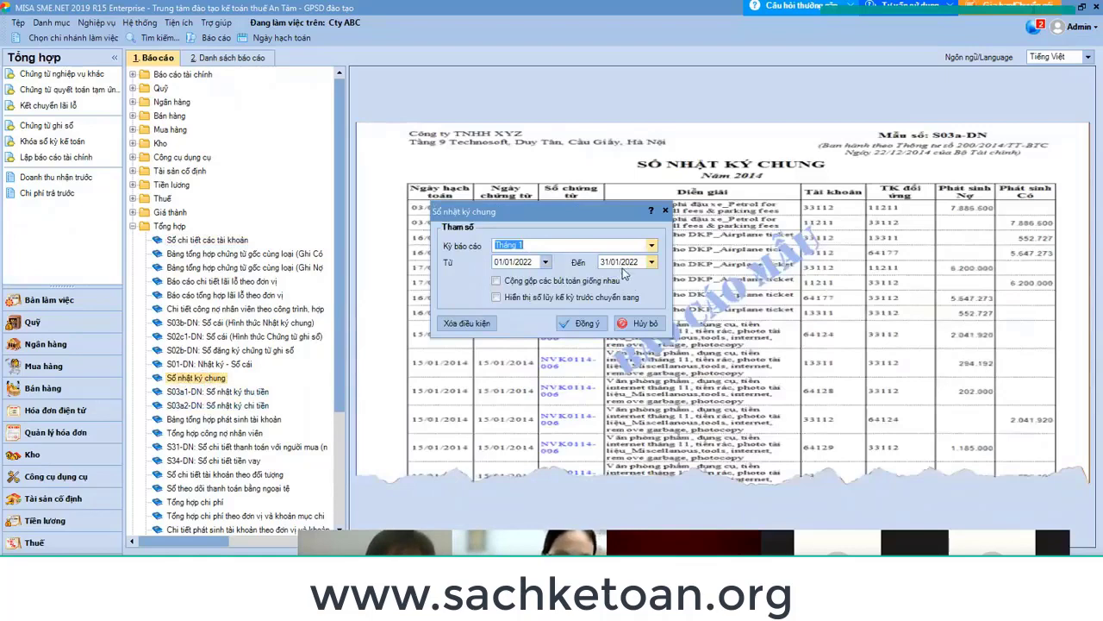
pyautogui.click(586, 323)
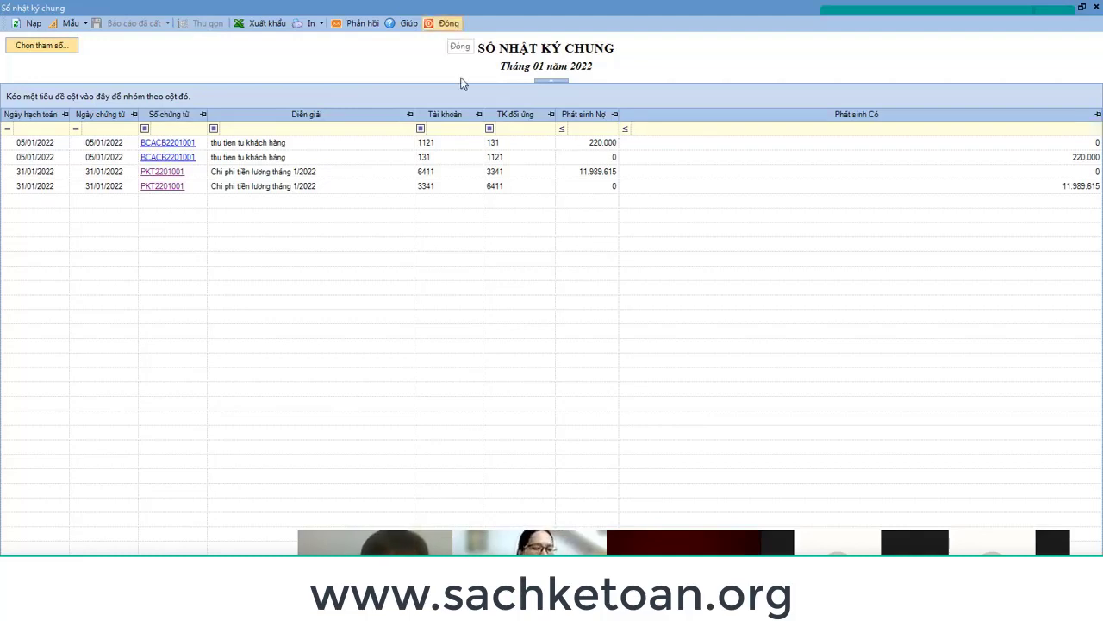
pyautogui.press('Escape')
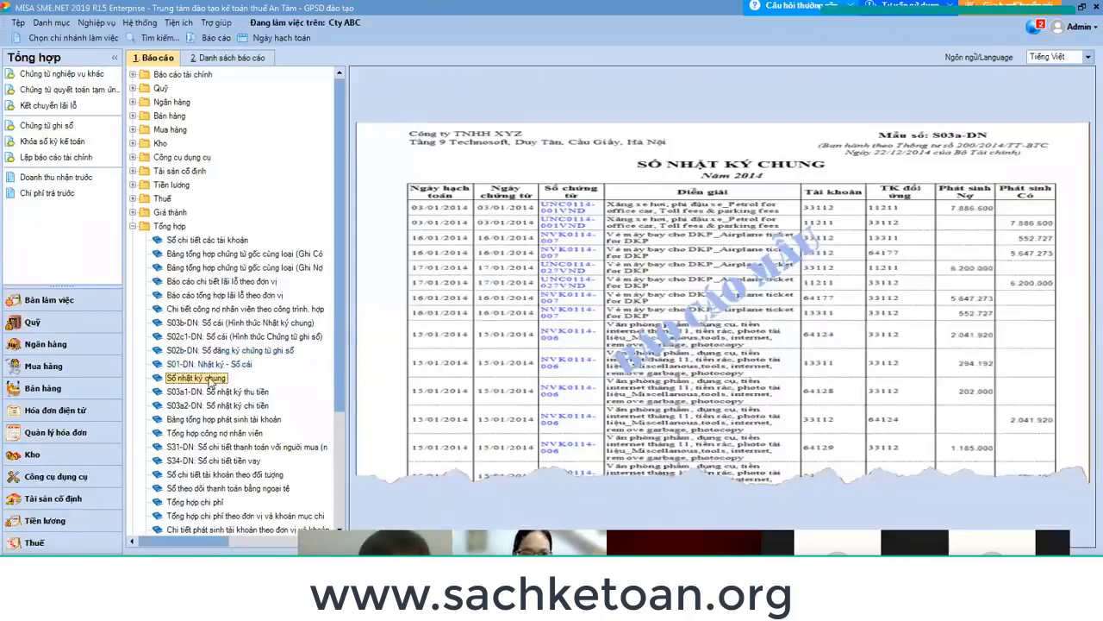
# Reload the January 2022 Sổ nhật ký chung, review its four entries, then go to the blank Word document.
pyautogui.doubleClick(206, 385)
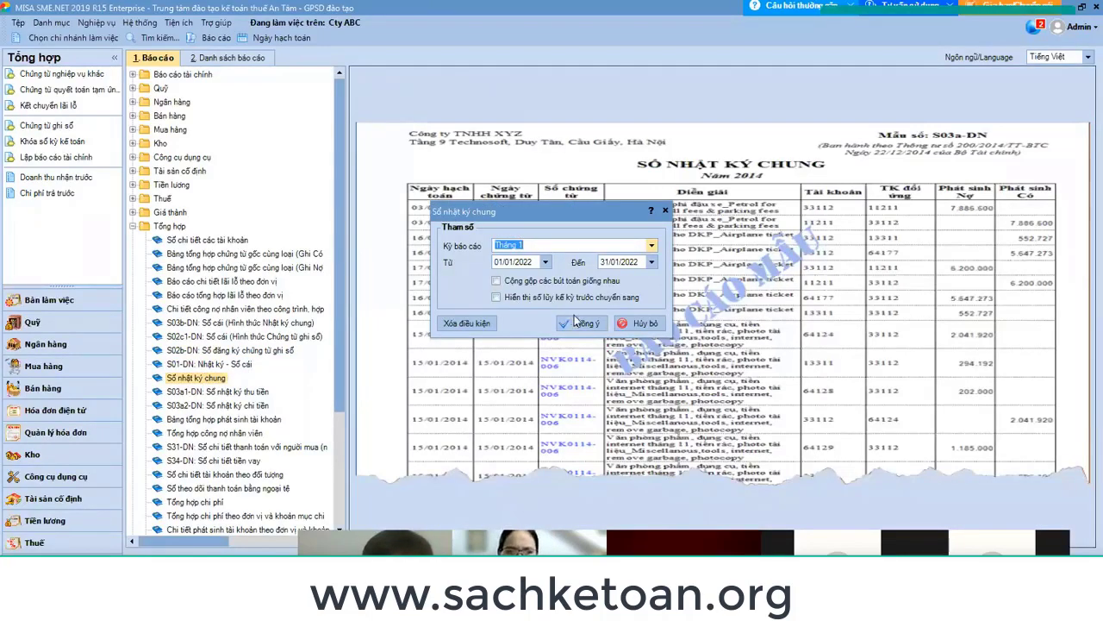
pyautogui.click(582, 324)
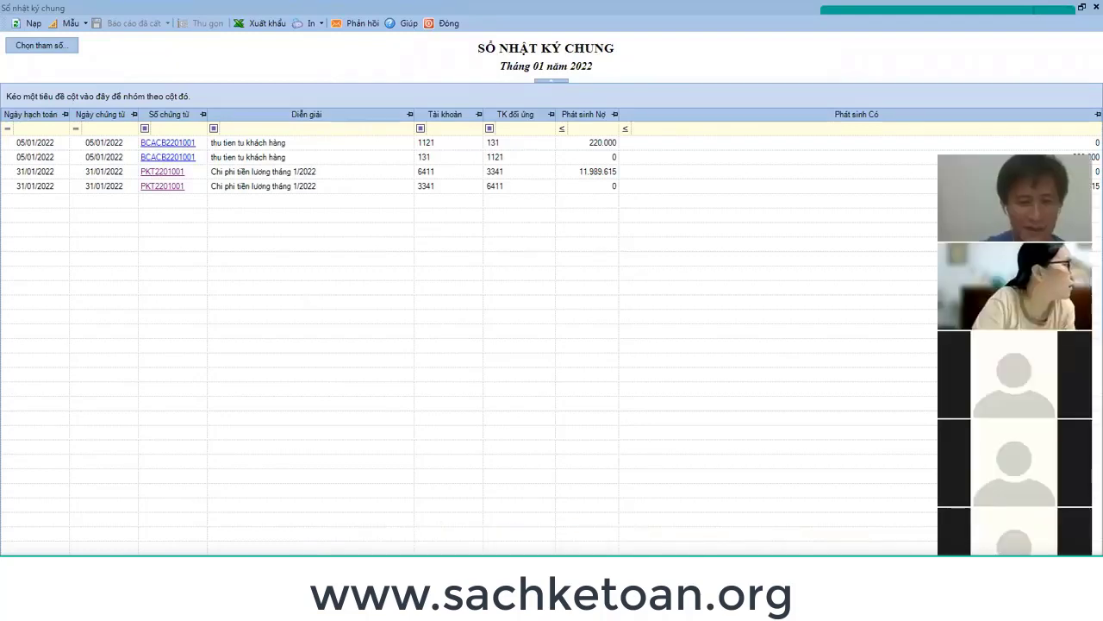
pyautogui.hotkey('alt', 'Tab')
pyautogui.hotkey('alt', 'Tab')
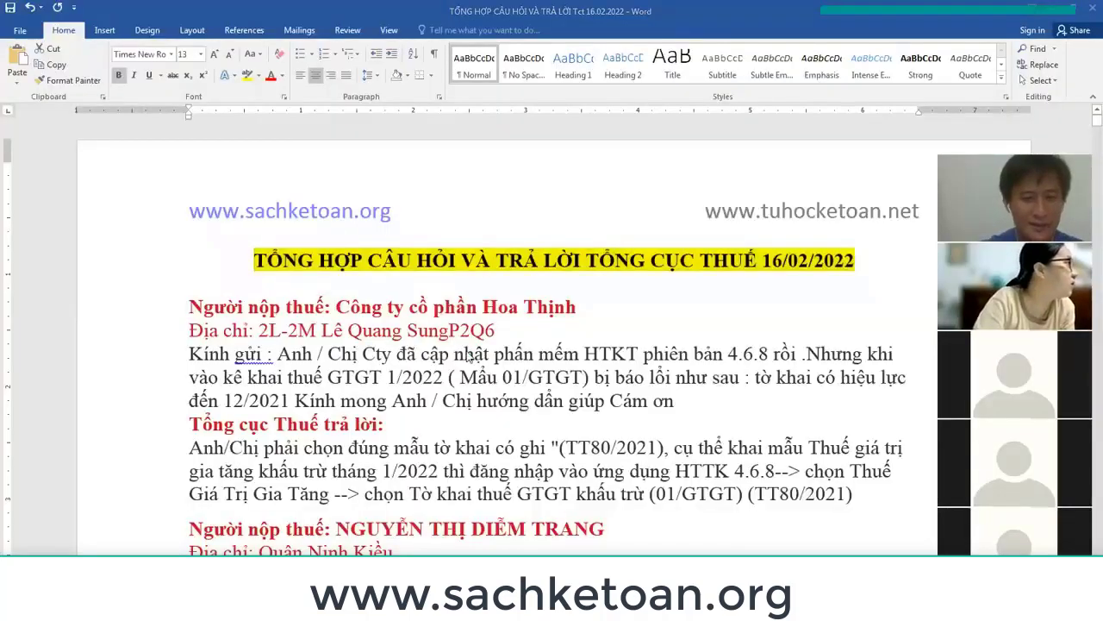
# Draw a tall rectangle shape in the upper left of the Word page.
pyautogui.click(104, 30)
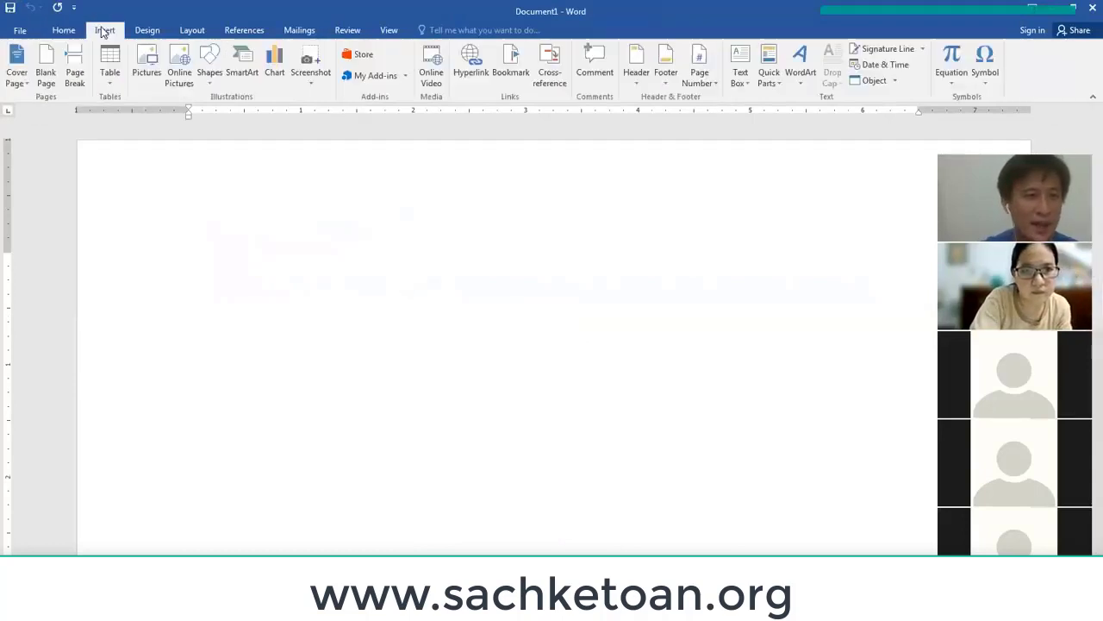
pyautogui.click(206, 85)
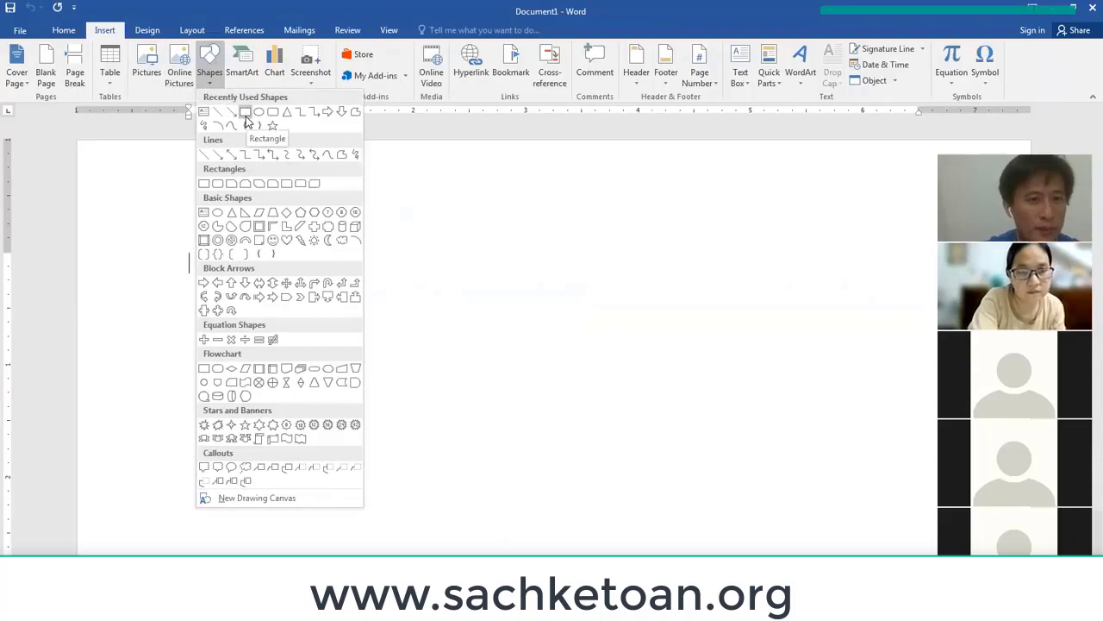
pyautogui.click(246, 117)
pyautogui.moveTo(254, 228)
pyautogui.mouseDown()
pyautogui.moveTo(336, 463)
pyautogui.moveTo(438, 495)
pyautogui.mouseUp()
pyautogui.click(483, 423)
# Set the rectangle's text wrapping and make it ready to hold text.
pyautogui.rightClick(350, 333)
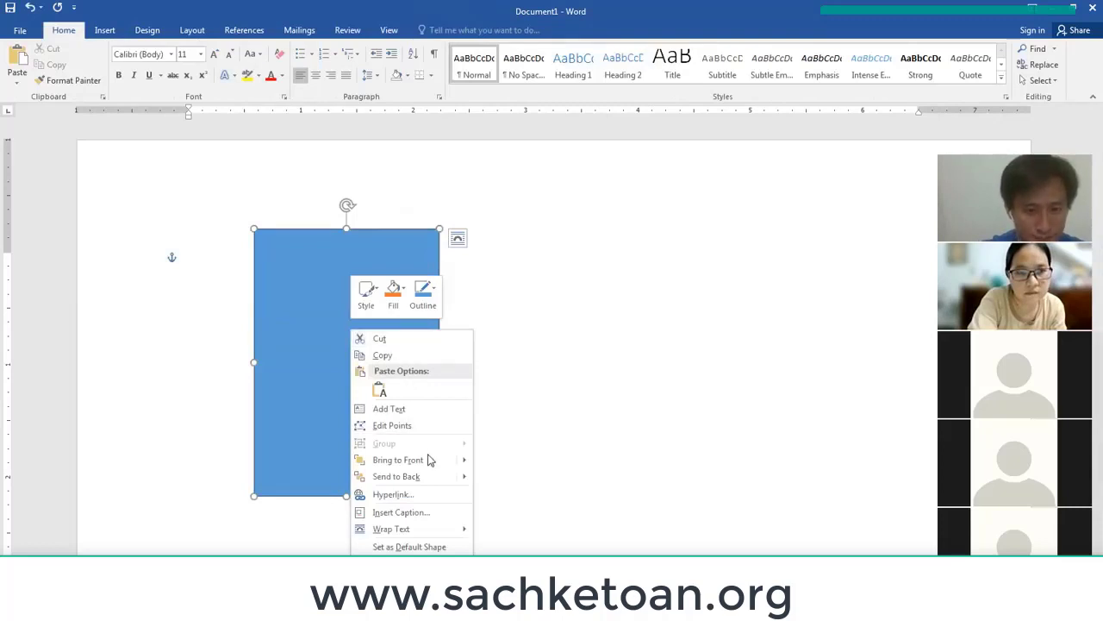
pyautogui.moveTo(414, 527)
pyautogui.click(526, 460)
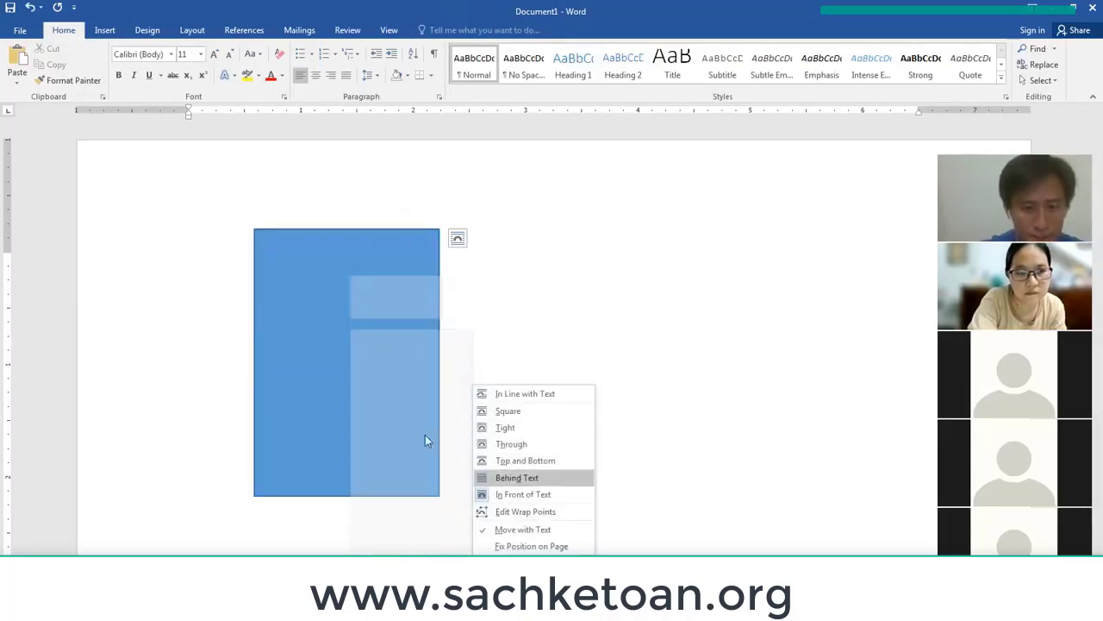
pyautogui.rightClick(352, 330)
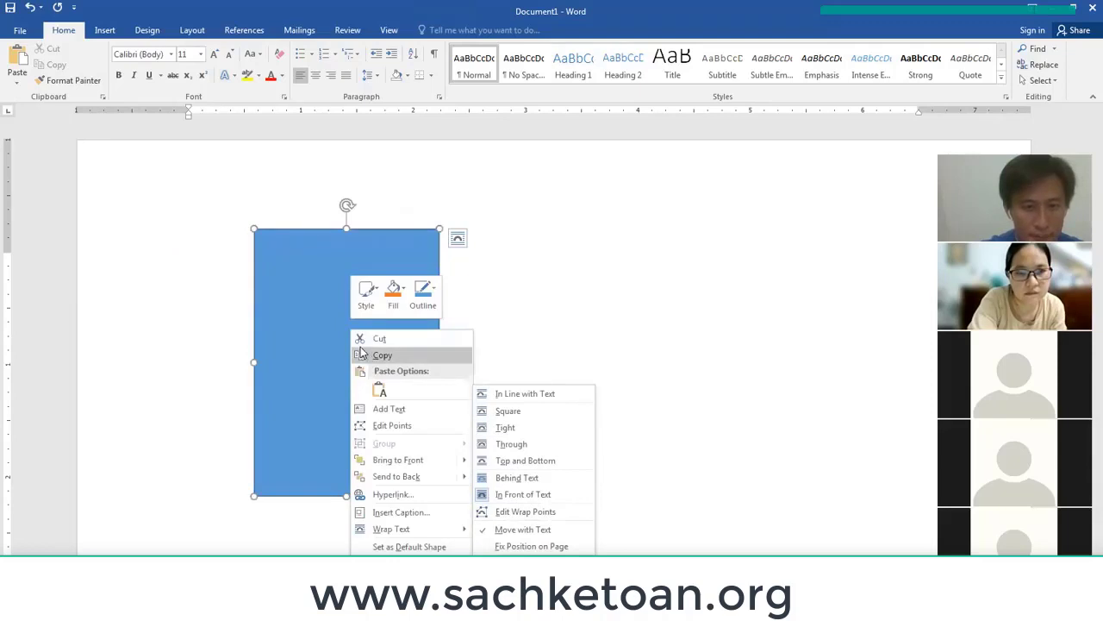
pyautogui.click(389, 408)
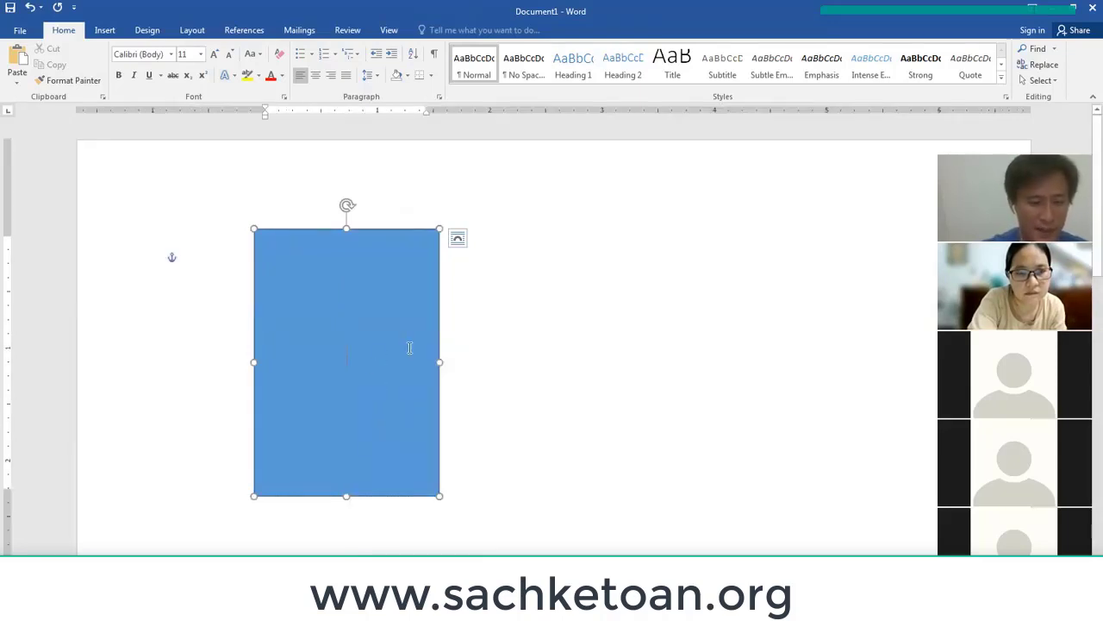
# Type three lines in the rectangle: PKT, THANG 1/2022 and (Từ 001 đến 100).
pyautogui.write('PKT')
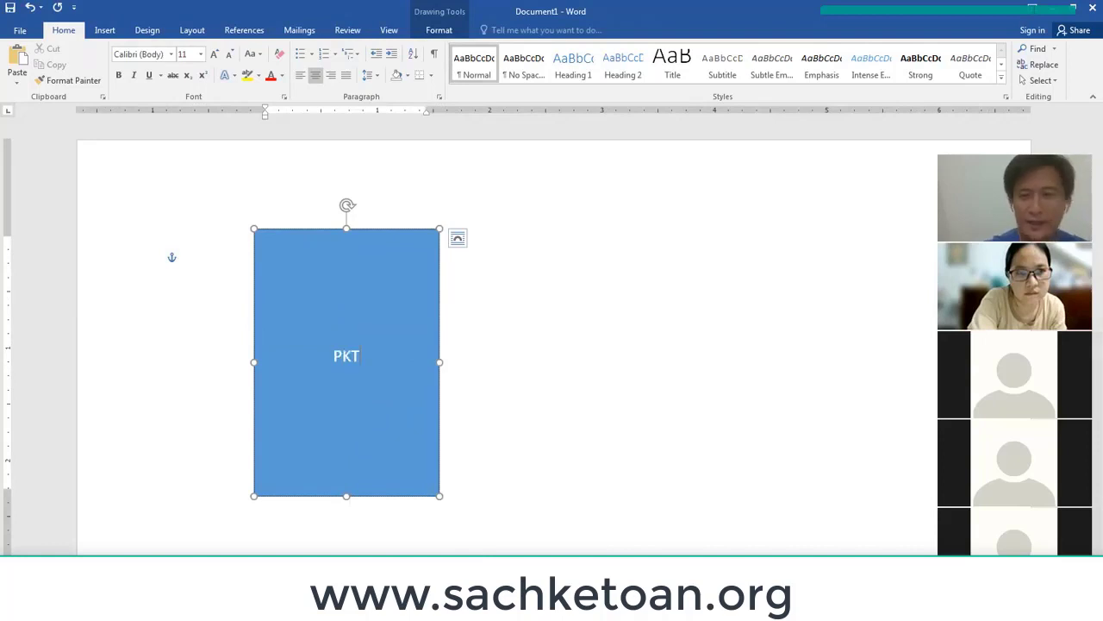
pyautogui.press('Return')
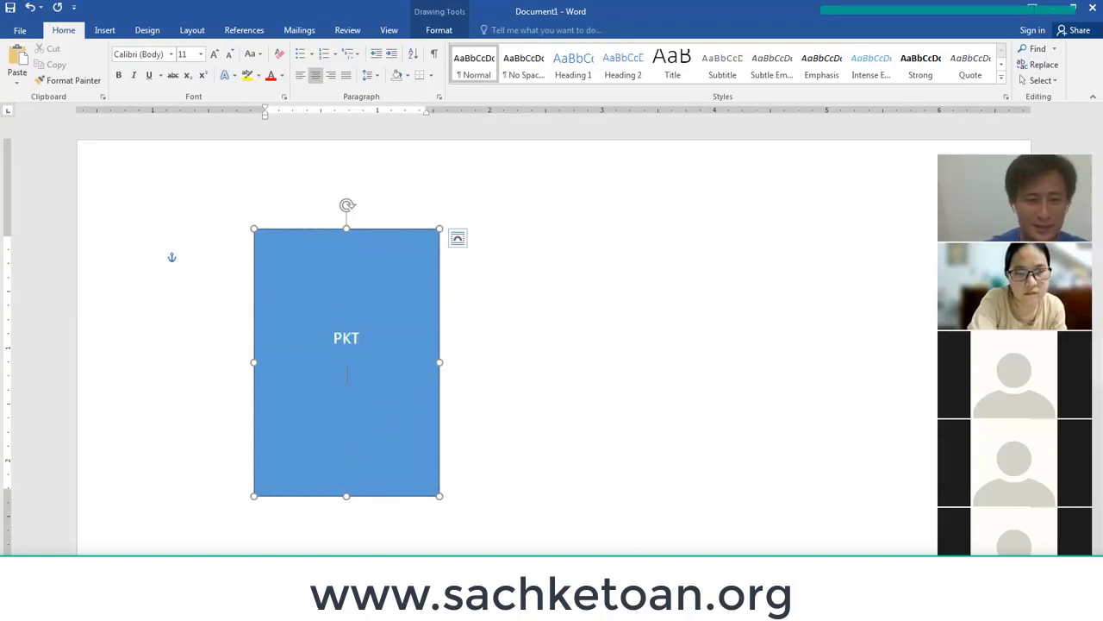
pyautogui.write('THA')
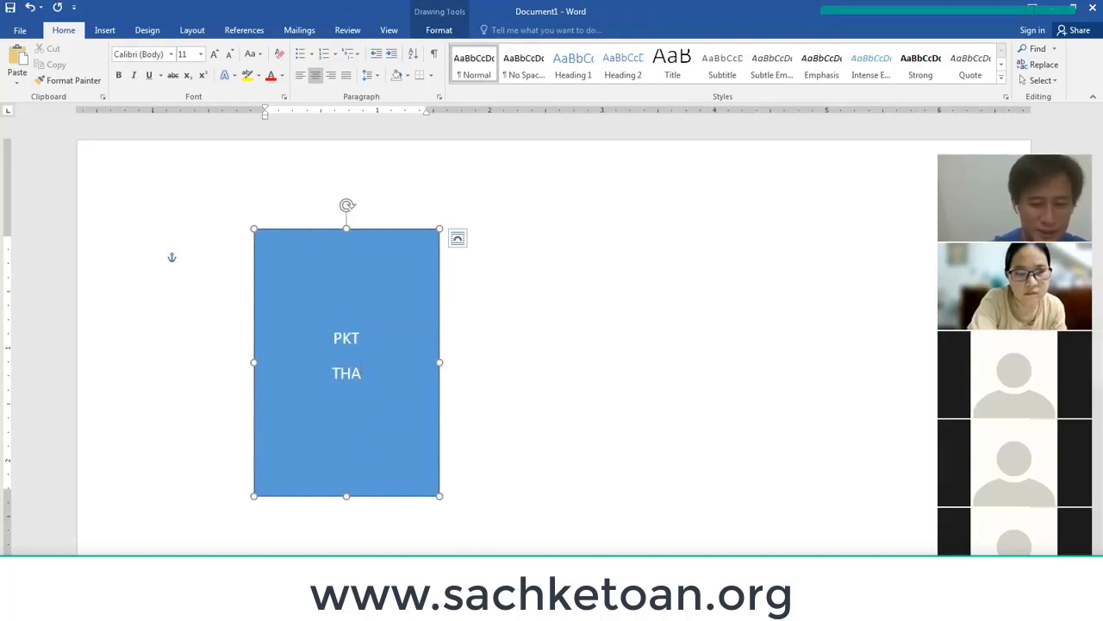
pyautogui.write('NG 1/2022')
pyautogui.press('Return')
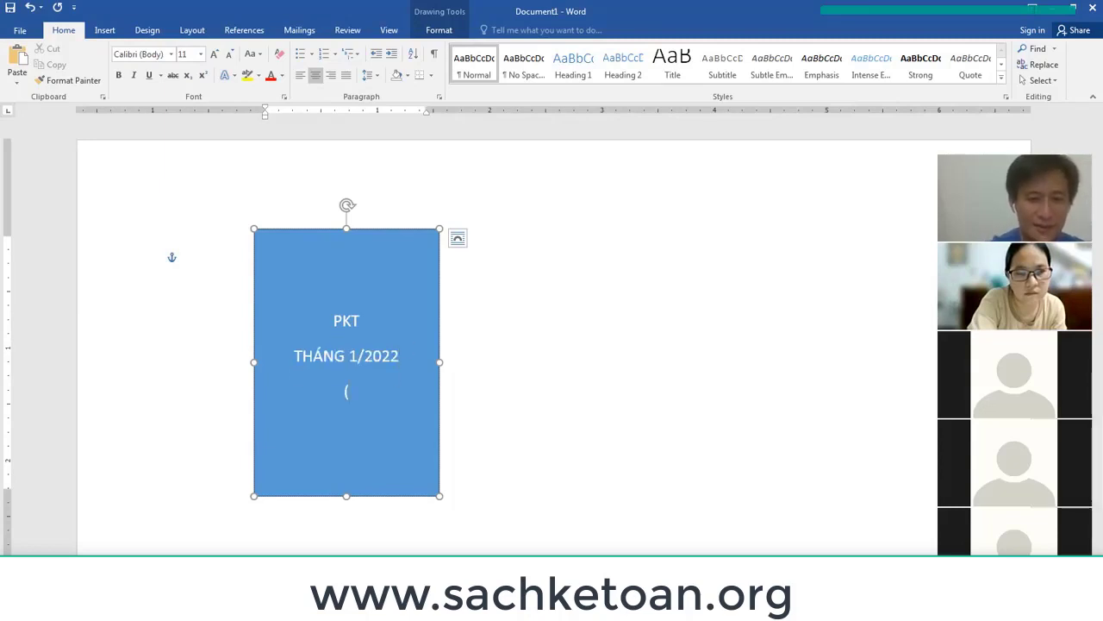
pyautogui.write('(')
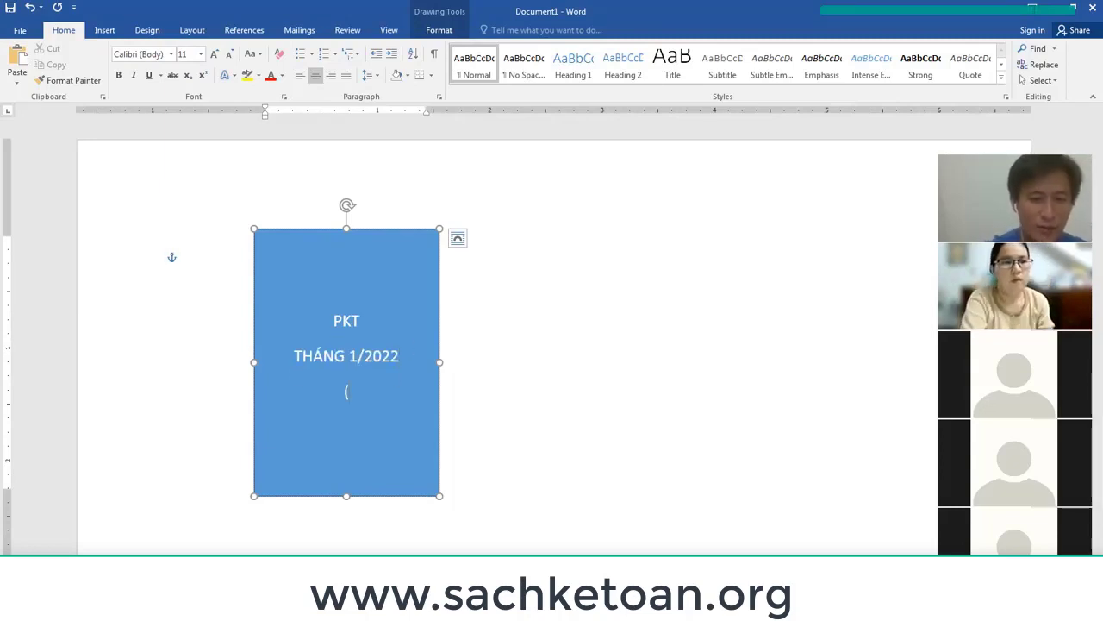
pyautogui.write('Từ 001 đến')
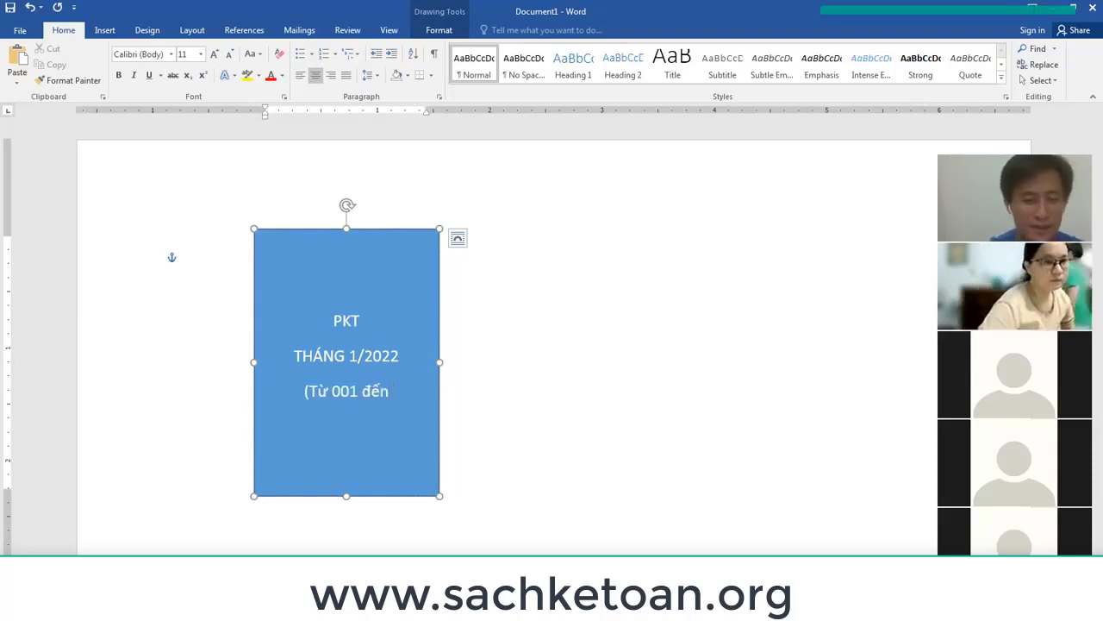
pyautogui.write(' 100)')
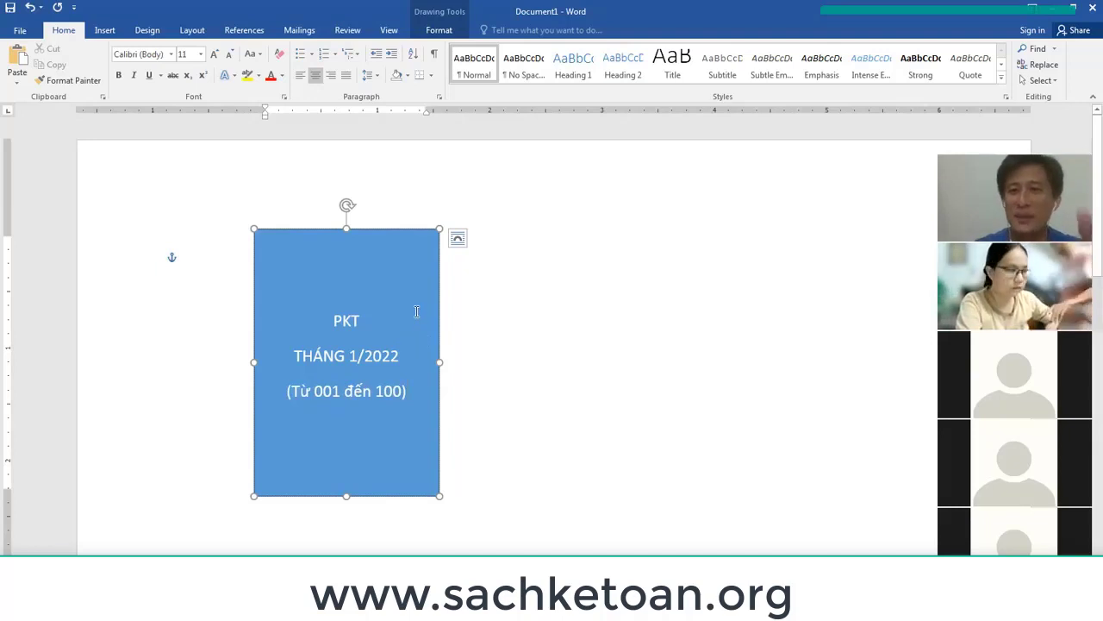
# Make PKT bold, check the MISA journal, then reselect PKT in Word.
pyautogui.moveTo(333, 321); pyautogui.dragTo(377, 321)
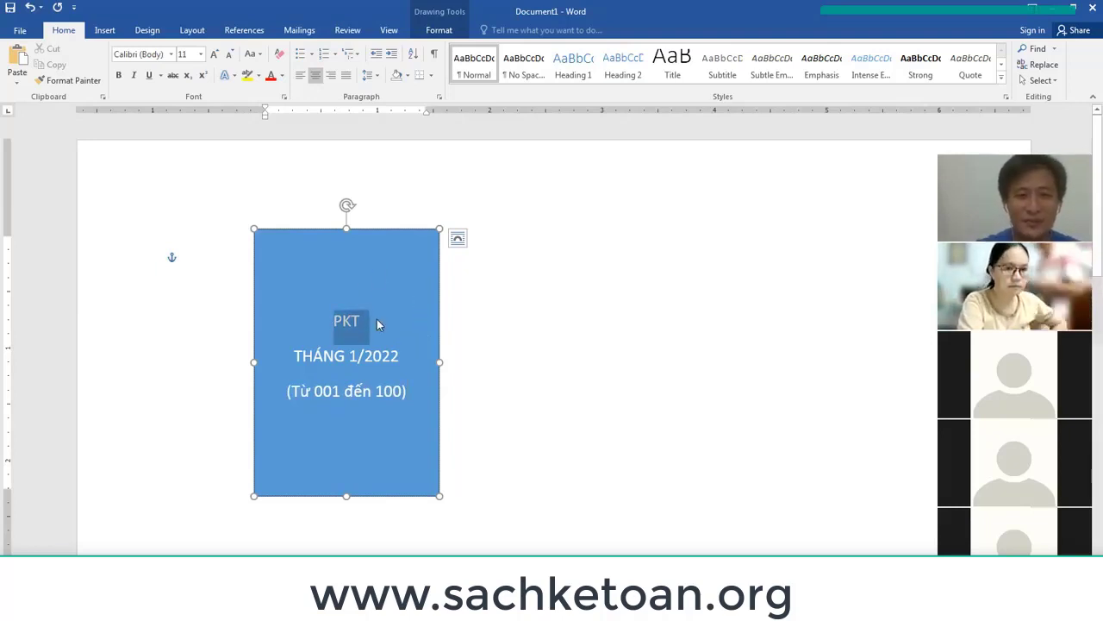
pyautogui.hotkey('ctrl', 'b')
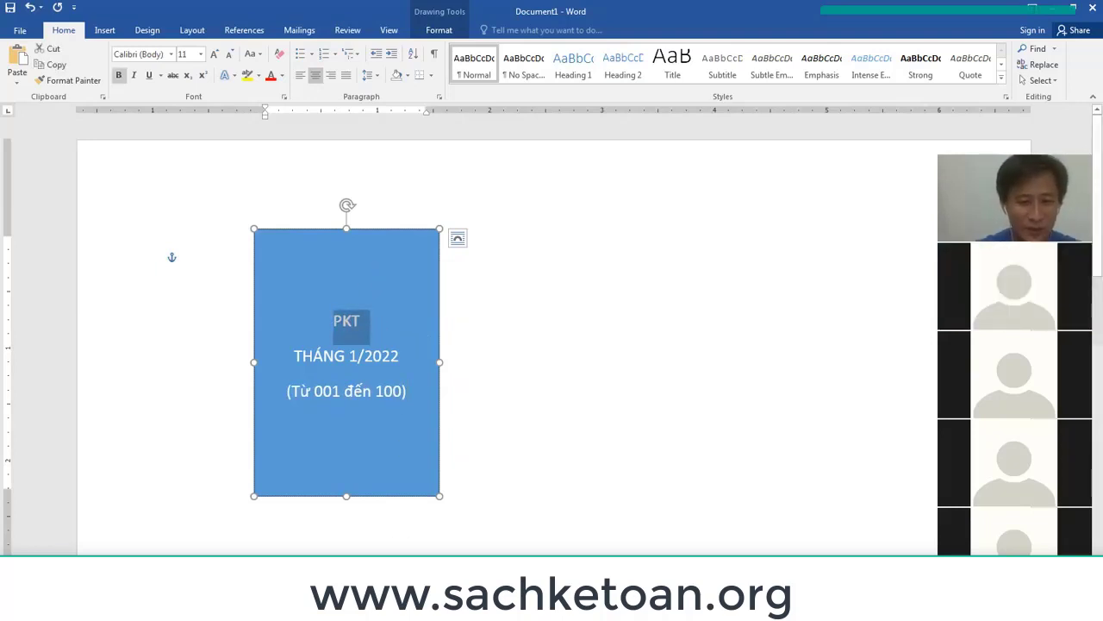
pyautogui.click(578, 545)
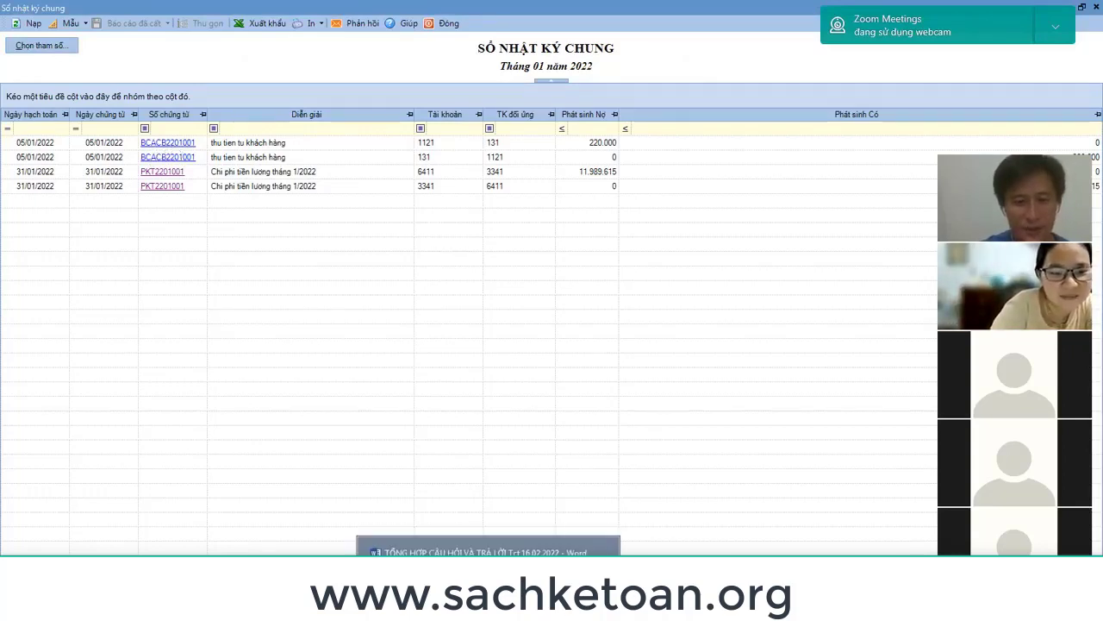
pyautogui.click(488, 545)
pyautogui.click(377, 322)
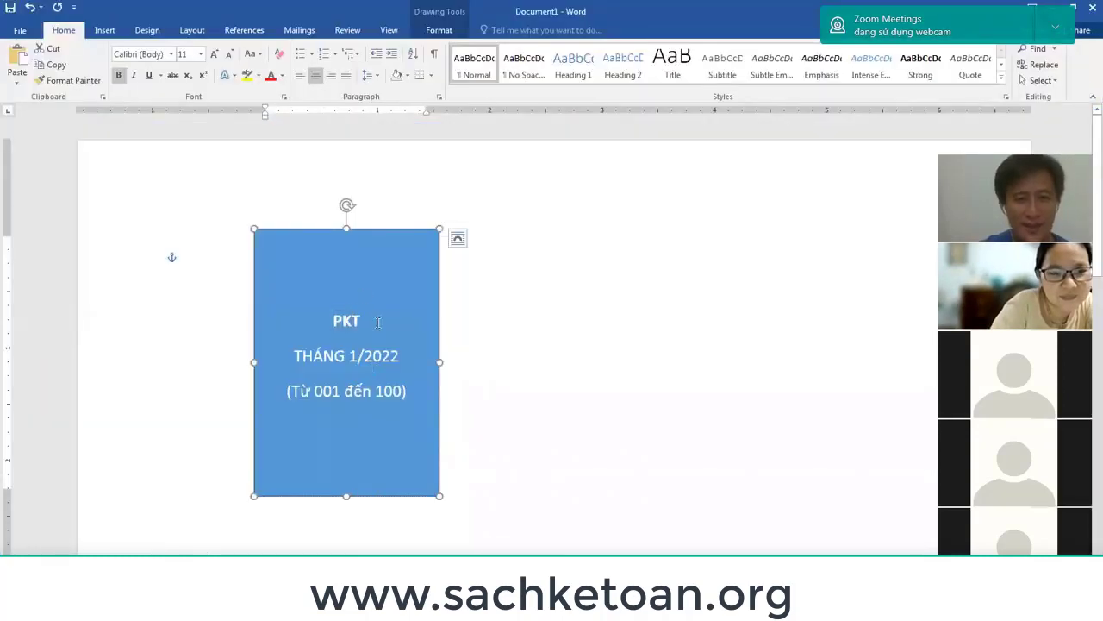
pyautogui.moveTo(379, 323); pyautogui.dragTo(293, 323)
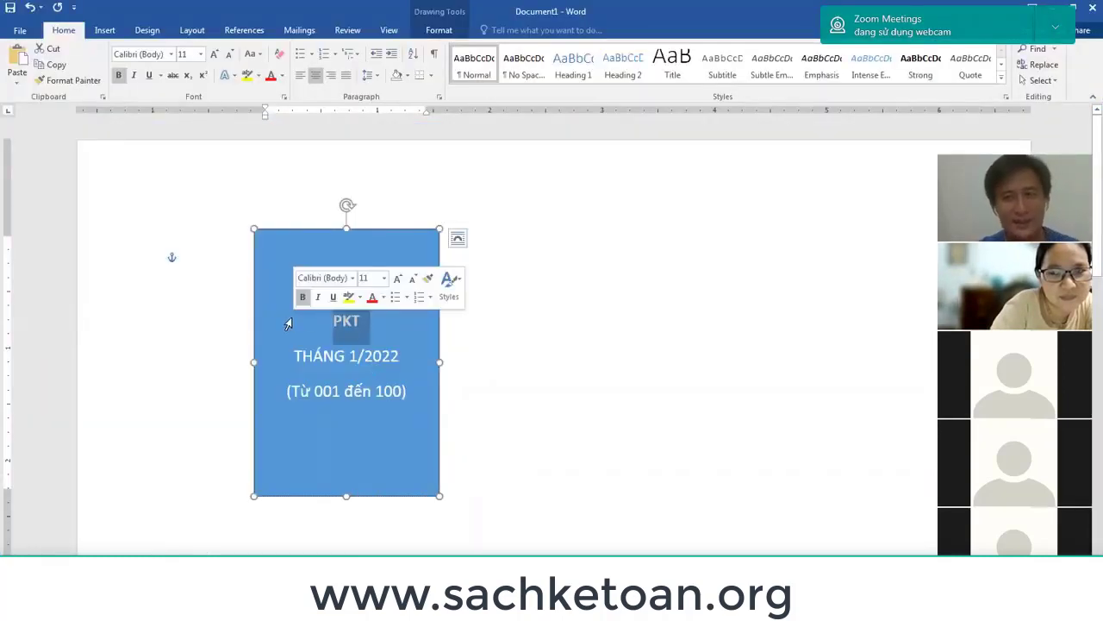
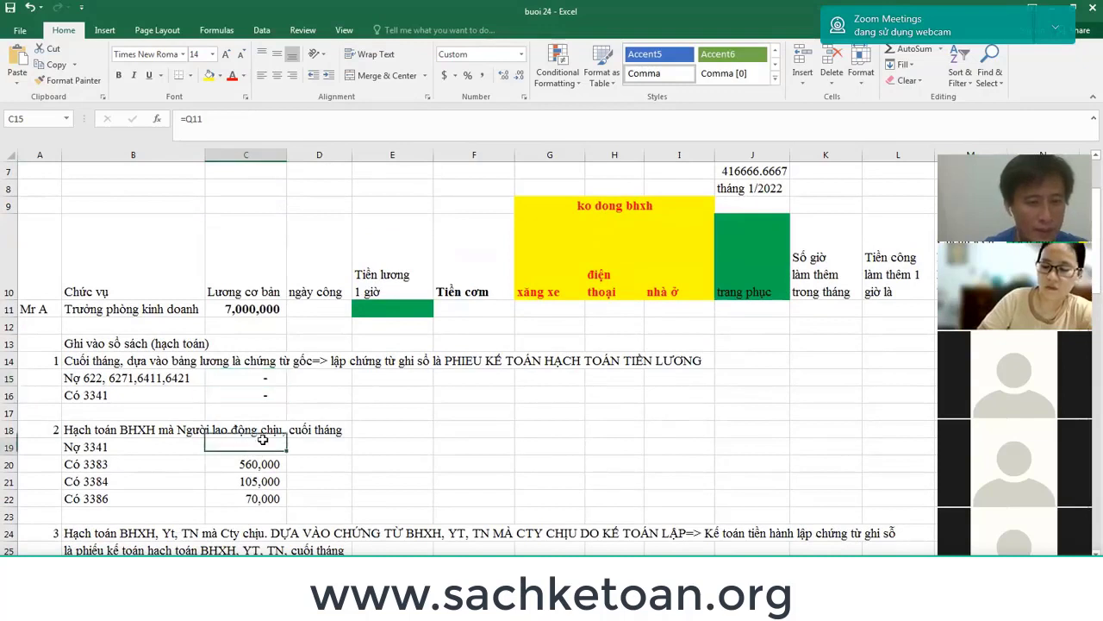
# Total the three Có amounts in C19 with =SUM(C20:C22) for Nợ 3341.
pyautogui.write('=SUM(')
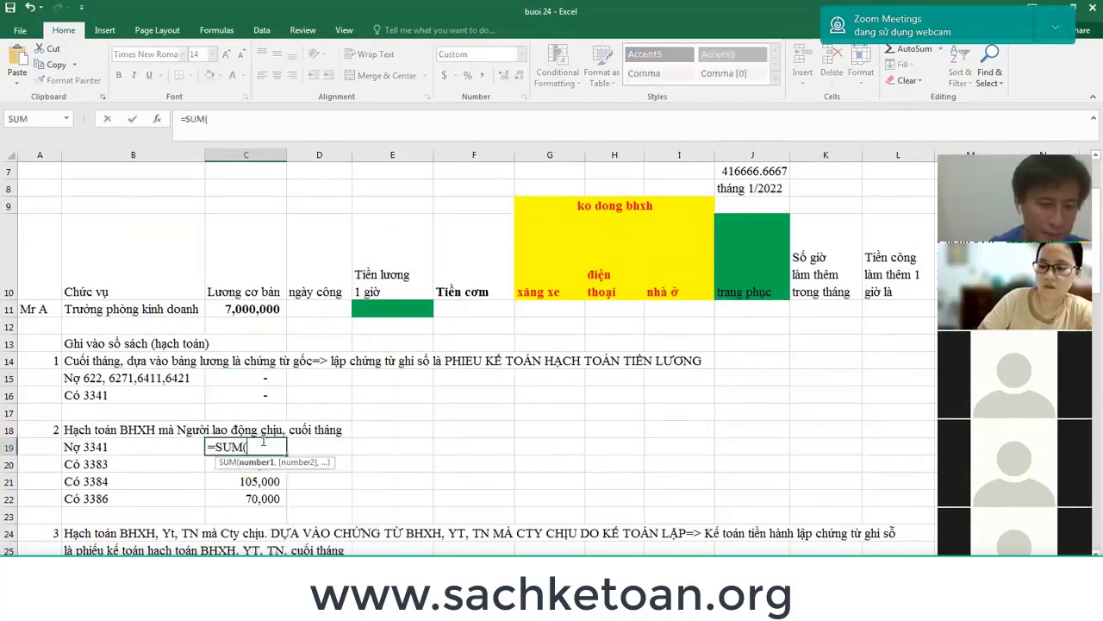
pyautogui.press('Down')
pyautogui.hotkey('shift', 'Down')
pyautogui.hotkey('shift', 'Down')
pyautogui.press('Return')
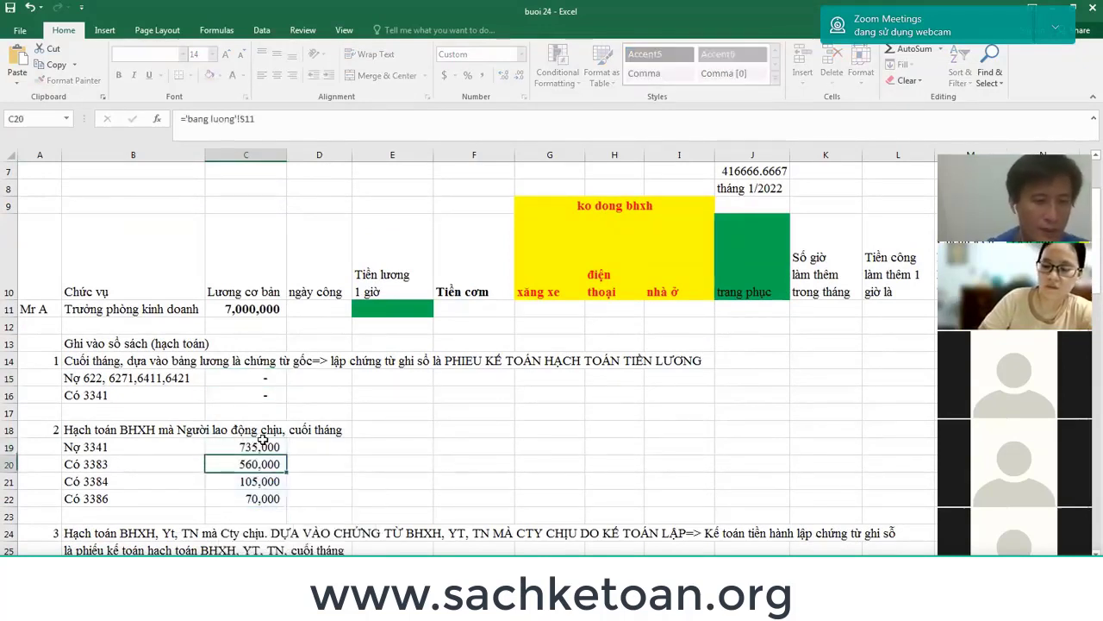
# Insert blank rows under the entry and note 'Bộ chứng từ là' in B23.
pyautogui.click(8, 515)
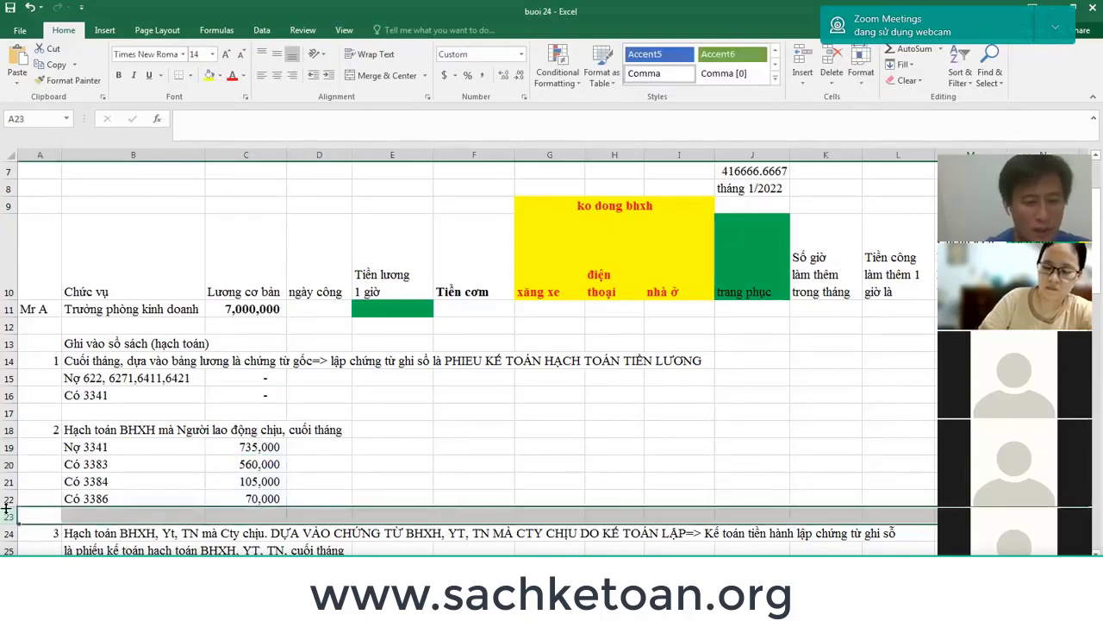
pyautogui.click(6, 509)
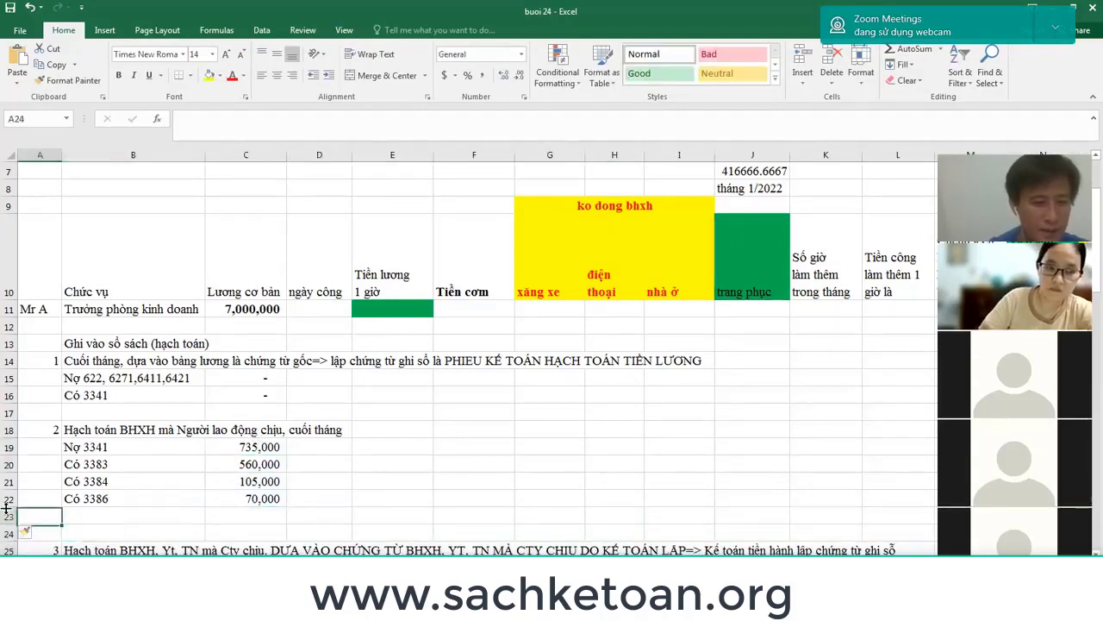
pyautogui.press('Right')
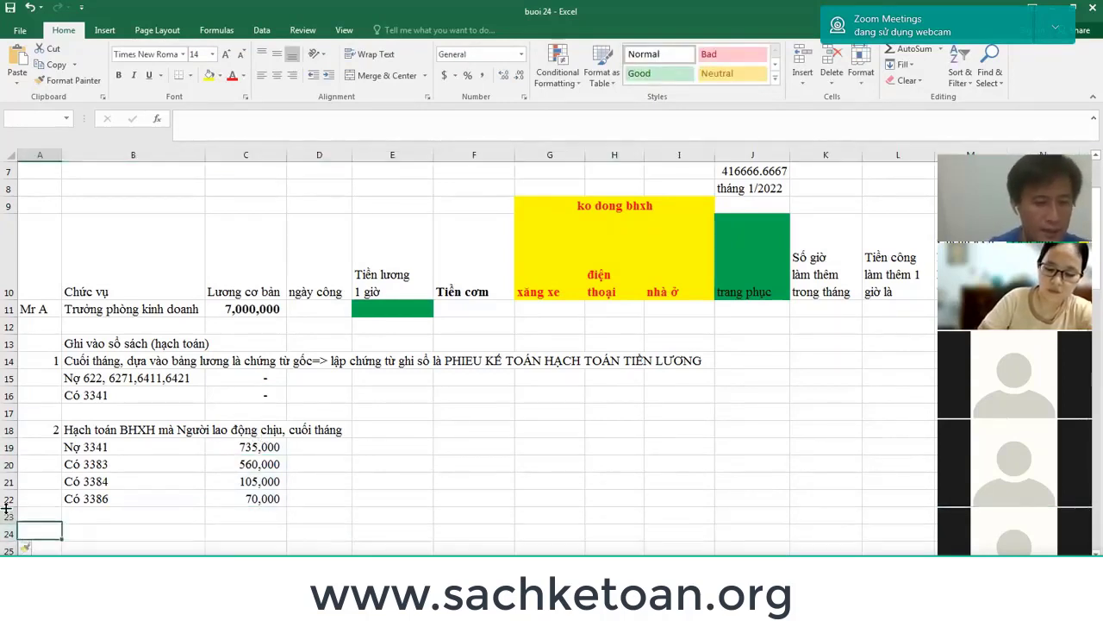
pyautogui.write('Bộ chứng t')
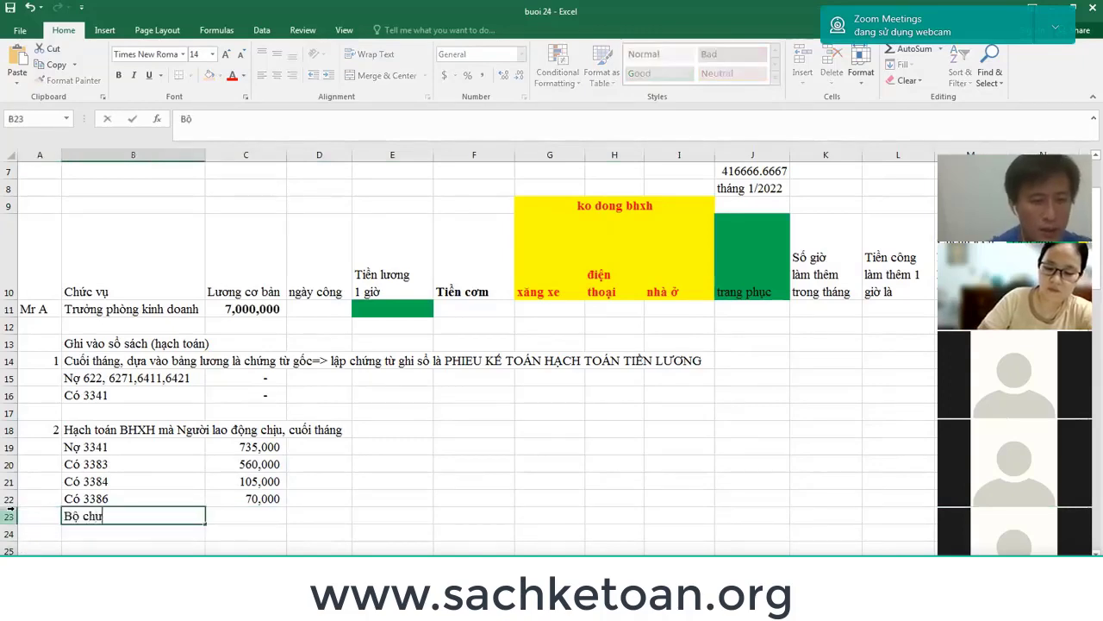
pyautogui.write('ừ là')
pyautogui.press('Return')
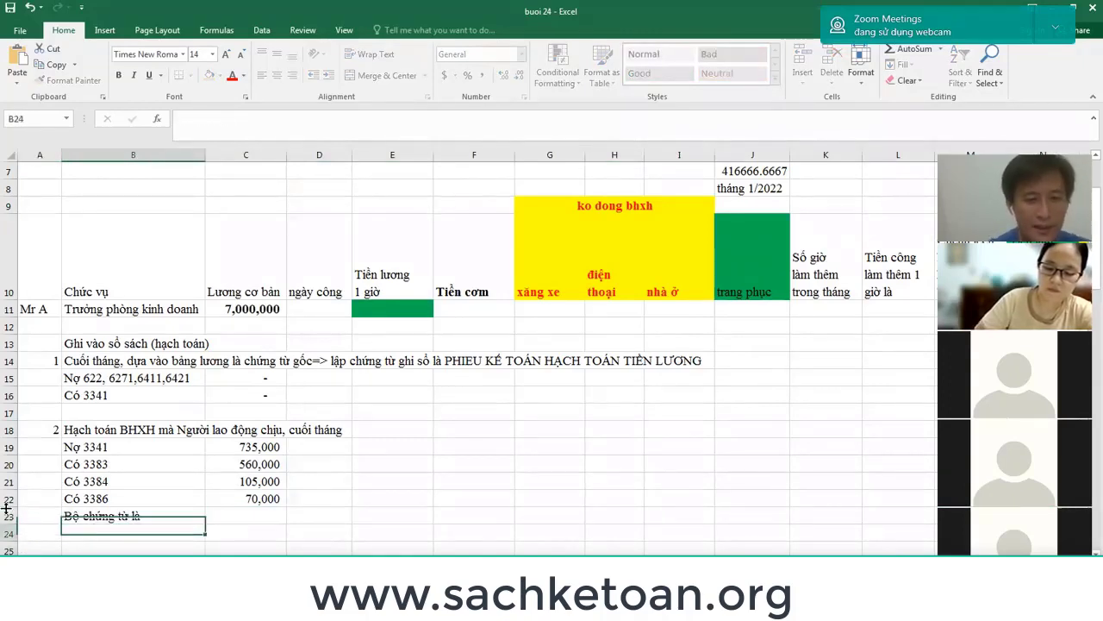
# Add notes 'Bảng lương' and '=> Lập chứng từ ghi sổ là phiếu kế toán', then return to MISA.
pyautogui.scroll(-1, 6, 509)
pyautogui.press('Down')
pyautogui.press('Down')
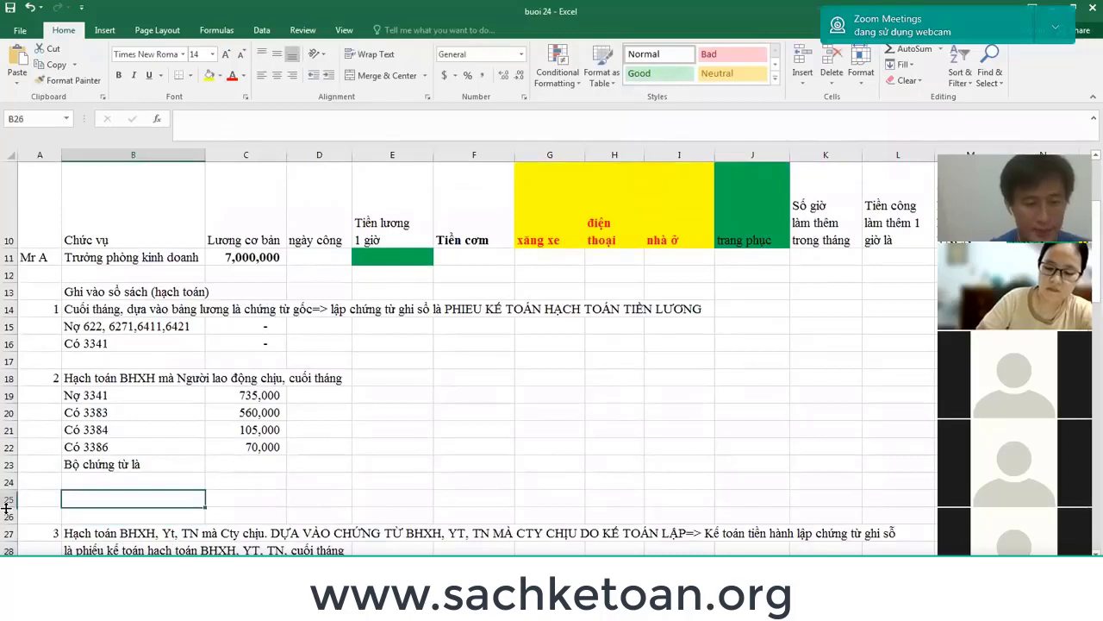
pyautogui.press('Up')
pyautogui.press('Up')
pyautogui.write('Bảng lươn')
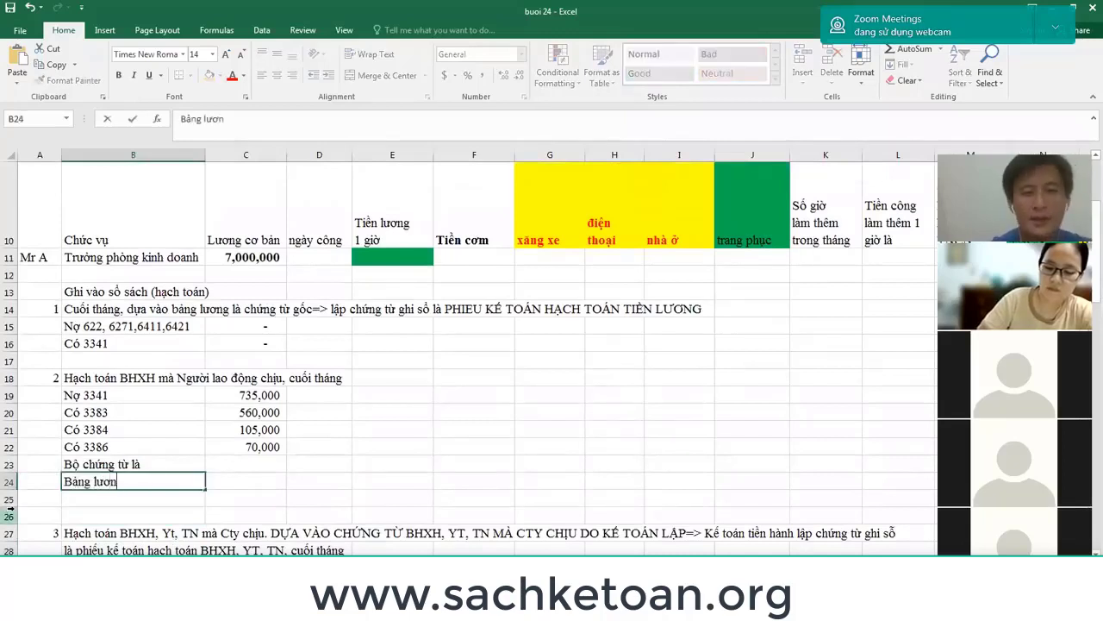
pyautogui.write('g')
pyautogui.press('Return')
pyautogui.write('=')
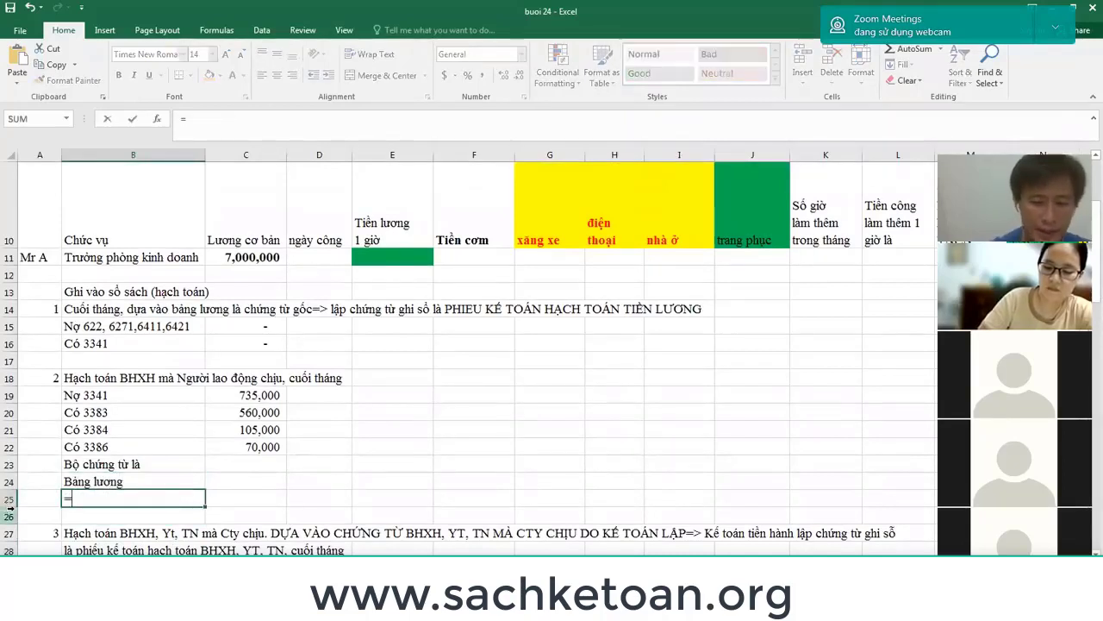
pyautogui.write('> L')
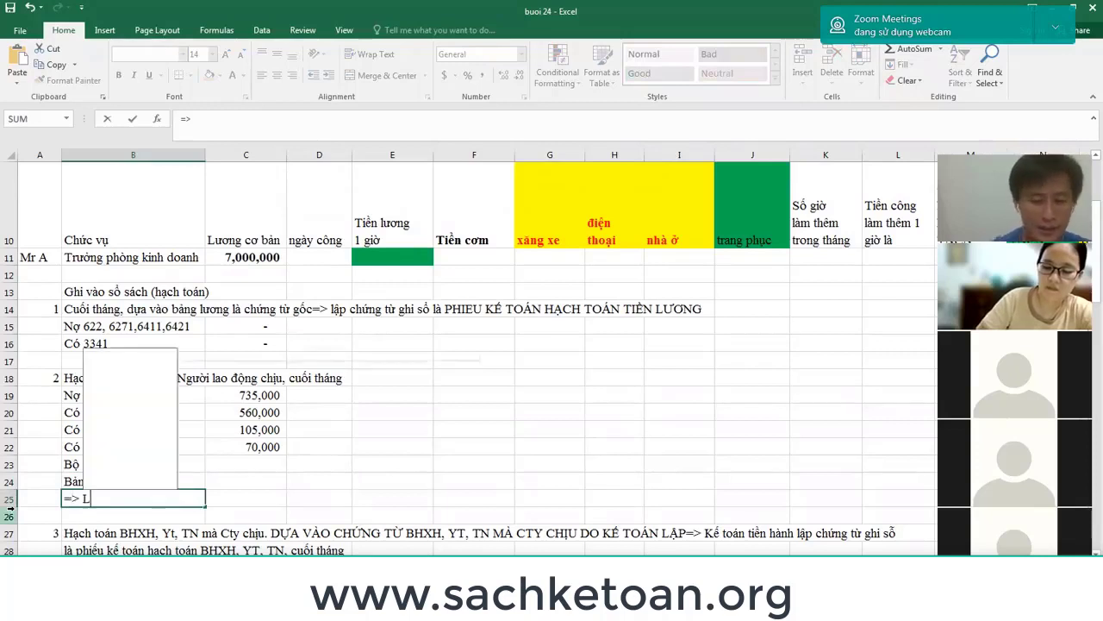
pyautogui.write('ập chuứng từ ghi sổ ')
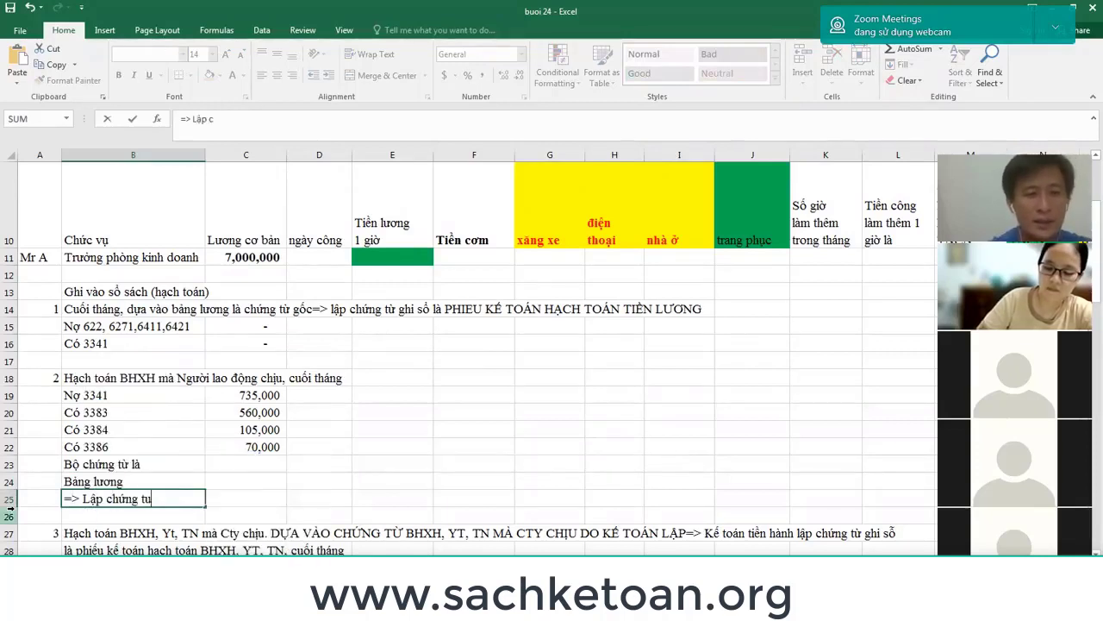
pyautogui.write('là')
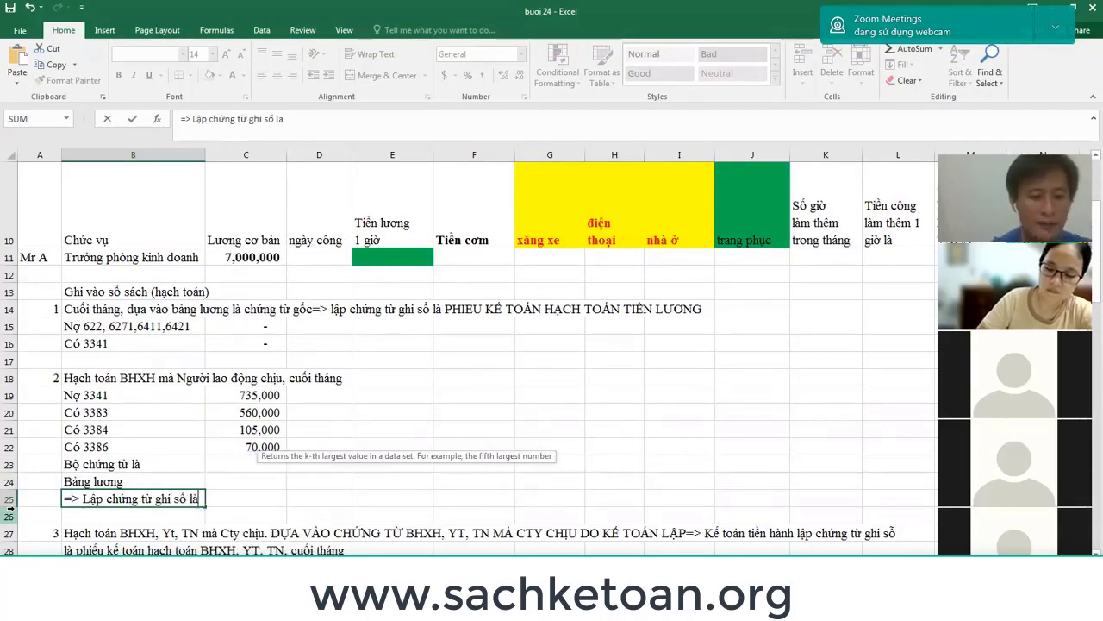
pyautogui.write(' phiếu keế toán')
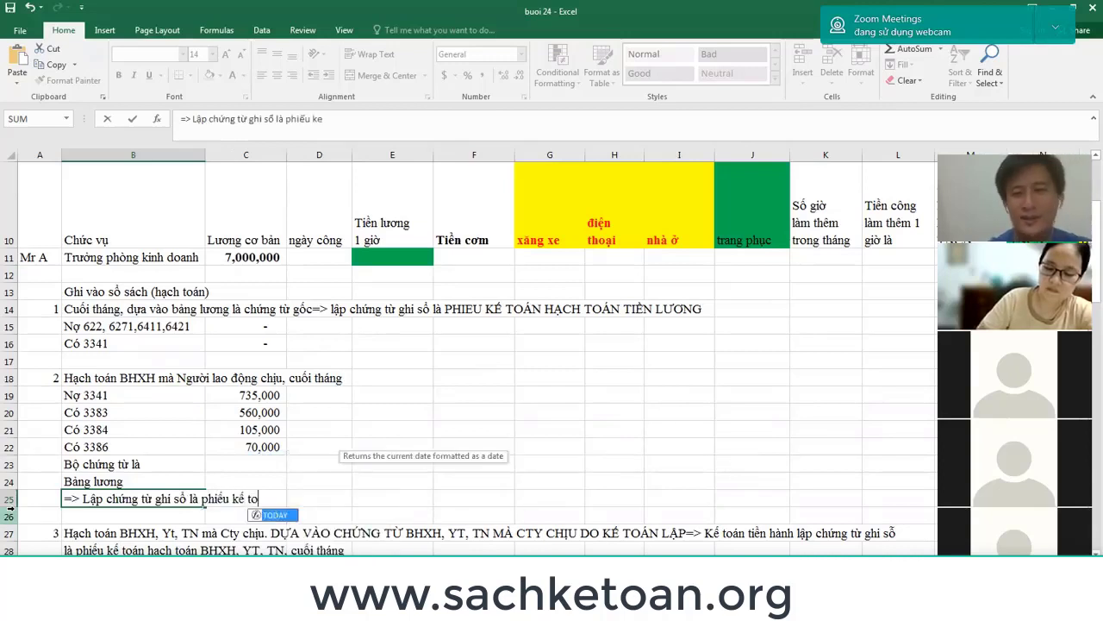
pyautogui.press('Return')
pyautogui.press('Return')
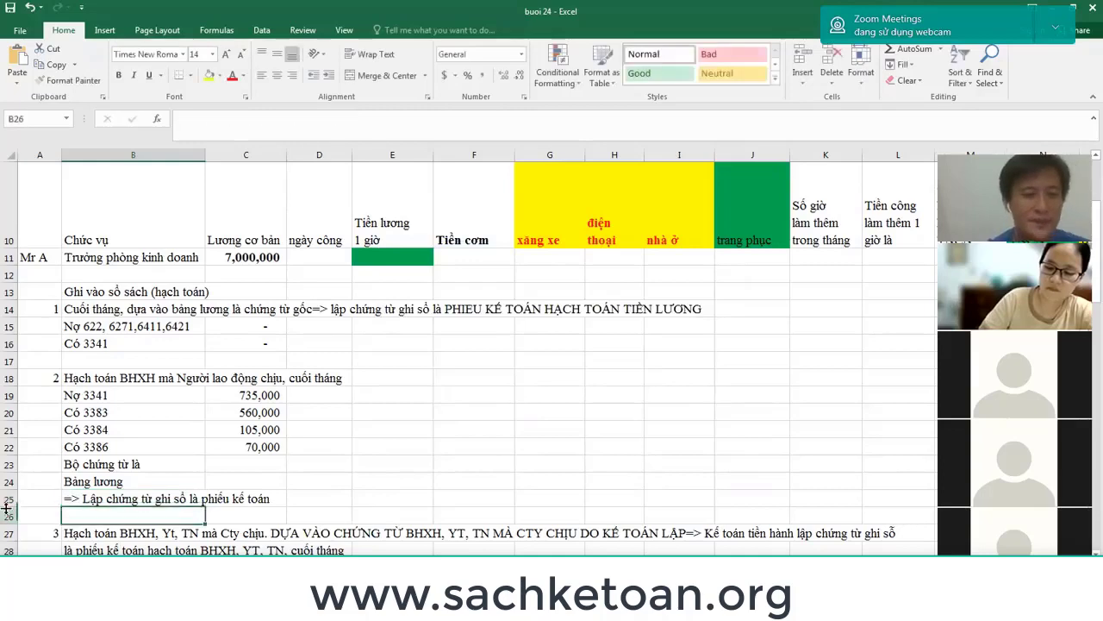
pyautogui.hotkey('alt', 'Tab')
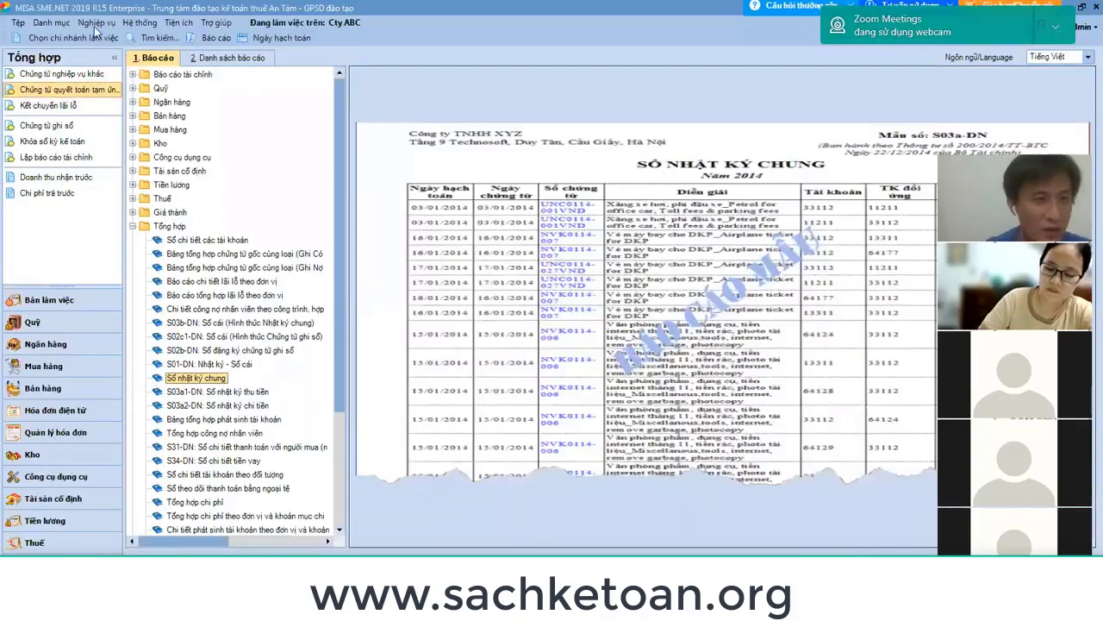
# Open a blank Chứng từ nghiệp vụ khác voucher from Nghiệp vụ > Tổng hợp, then switch to Zalo.
pyautogui.click(97, 24)
pyautogui.moveTo(138, 227)
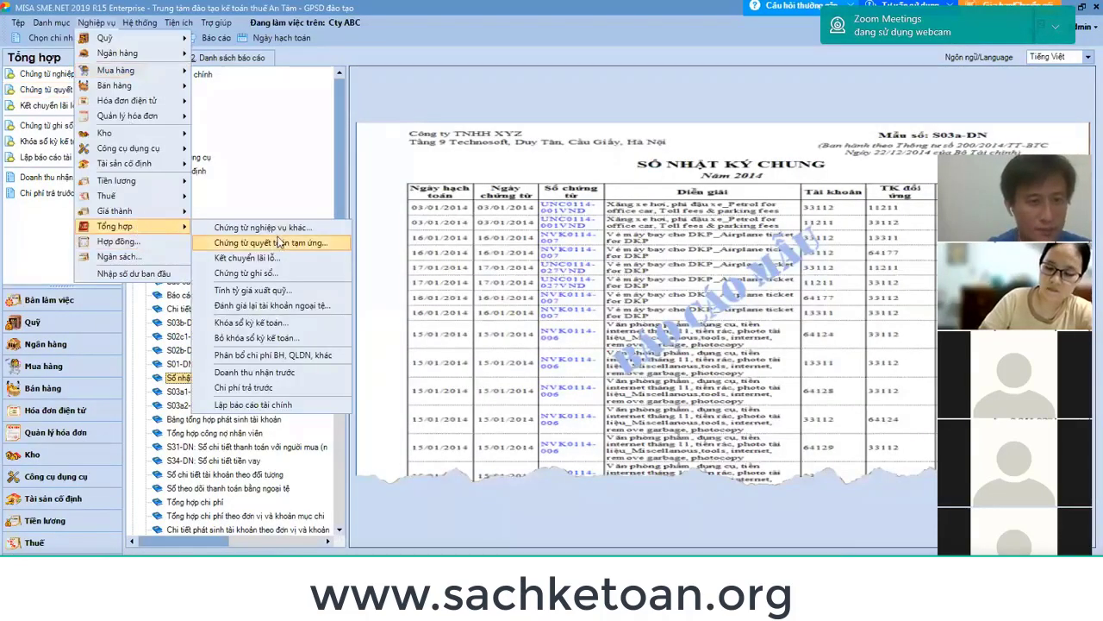
pyautogui.click(279, 228)
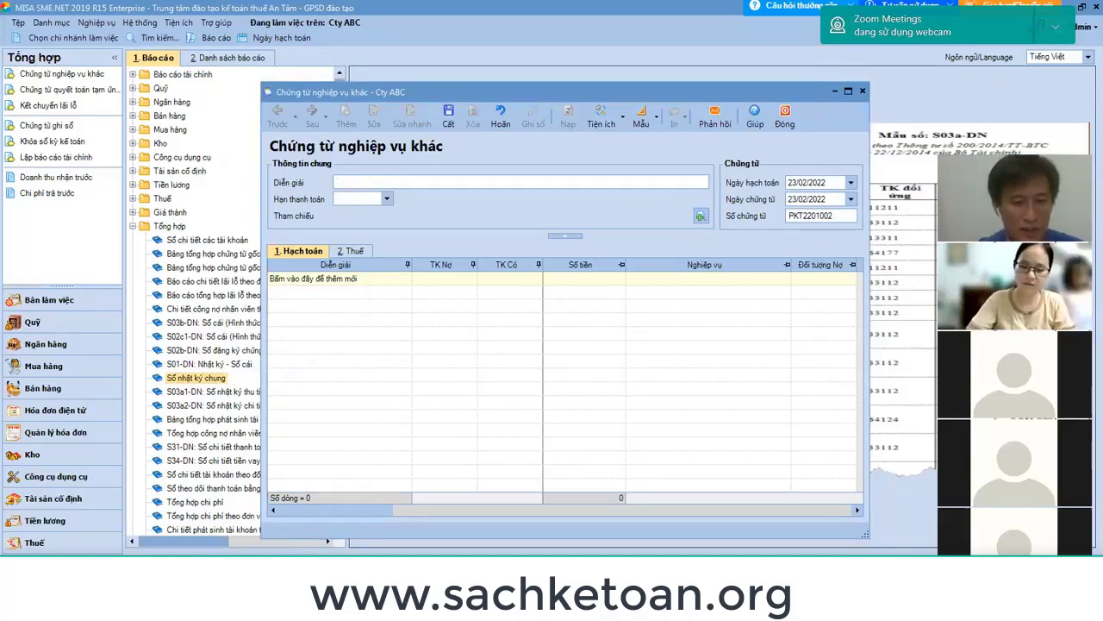
pyautogui.hotkey('alt', 'Tab')
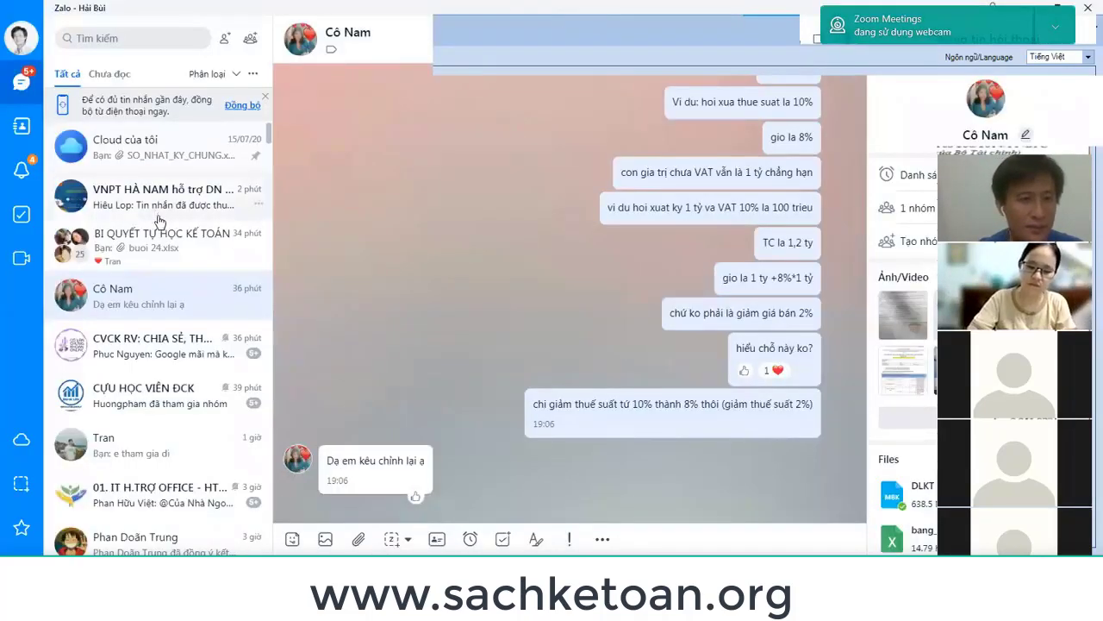
# Open the BI QUYẾT TỰ HỌC KẾ TOÁN group chat, then minimize Zalo back to MISA.
pyautogui.click(154, 244)
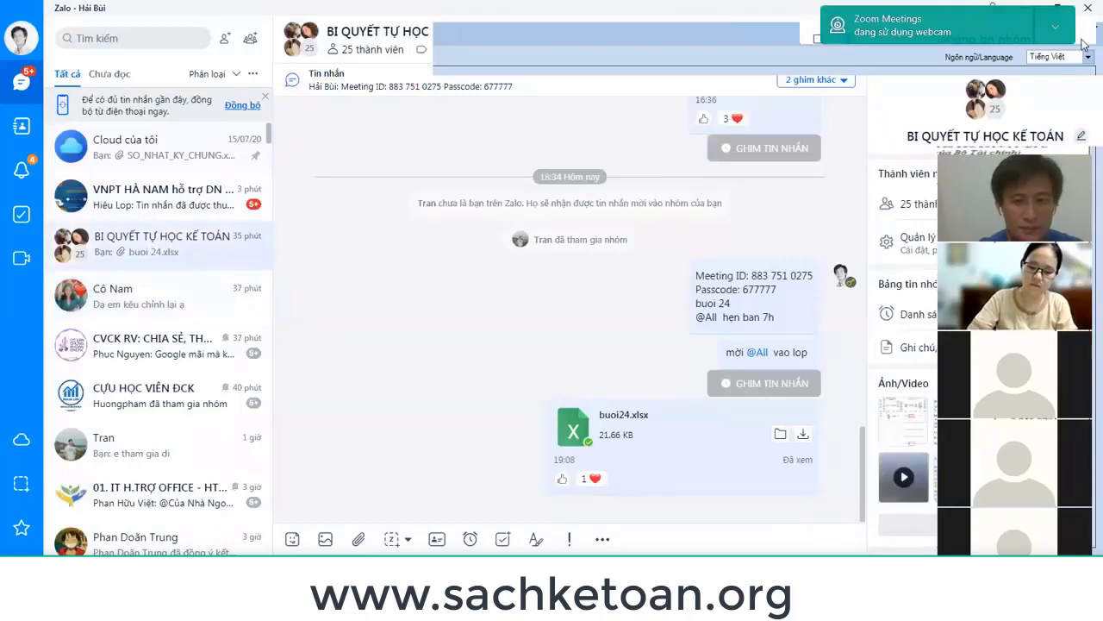
pyautogui.click(588, 479)
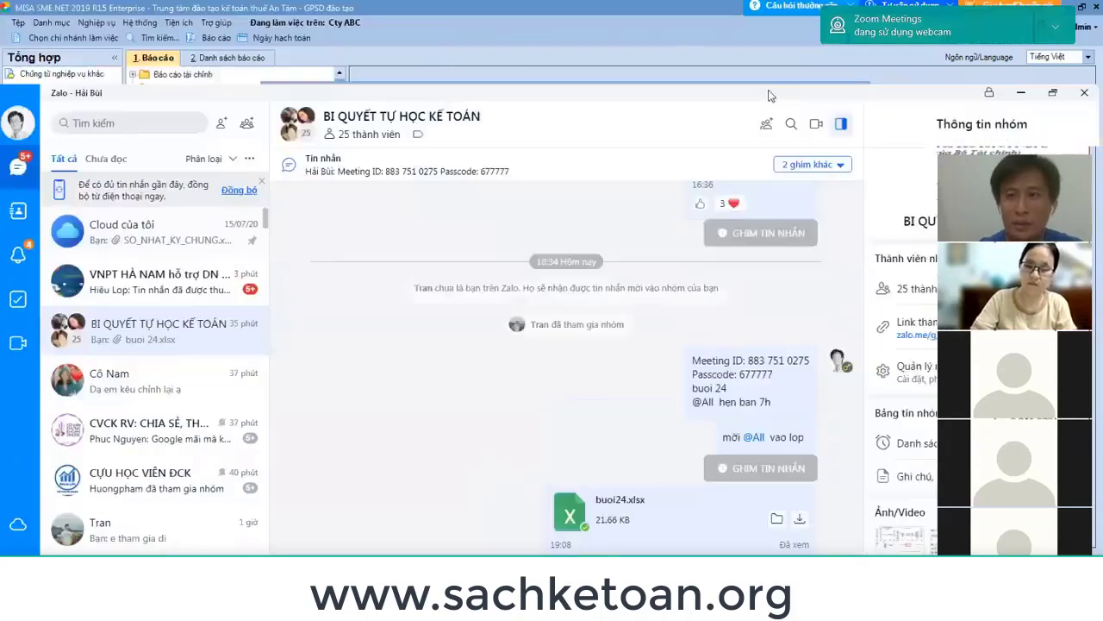
pyautogui.doubleClick(741, 11)
pyautogui.click(1019, 96)
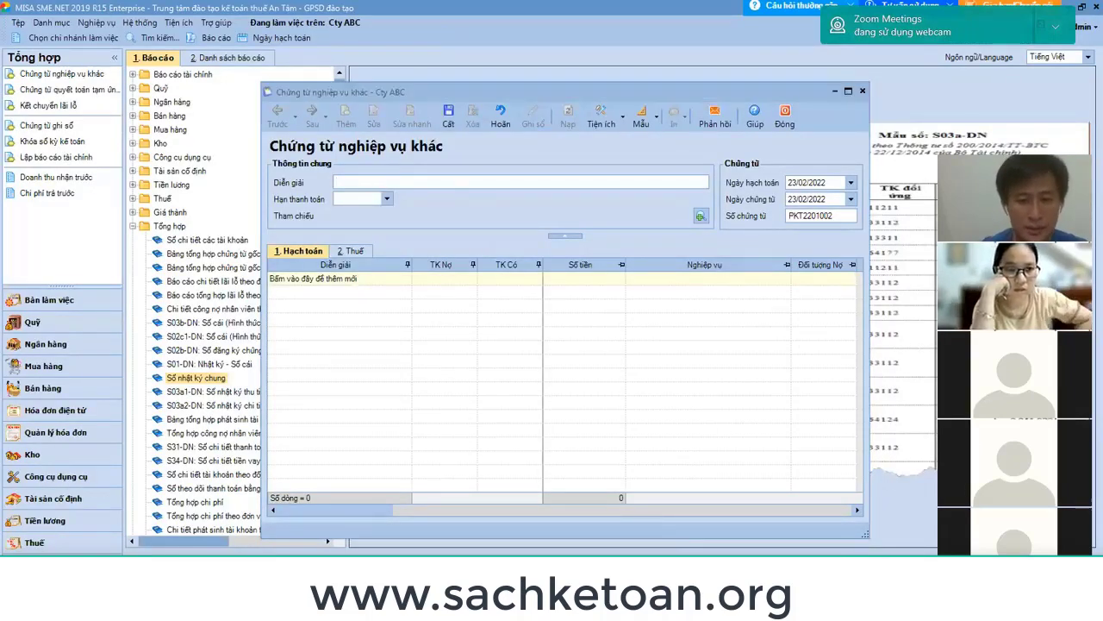
# Fill the Nợ 3341 / Có 3383–3386 entry block B19:C22 yellow.
pyautogui.hotkey('alt', 'Tab')
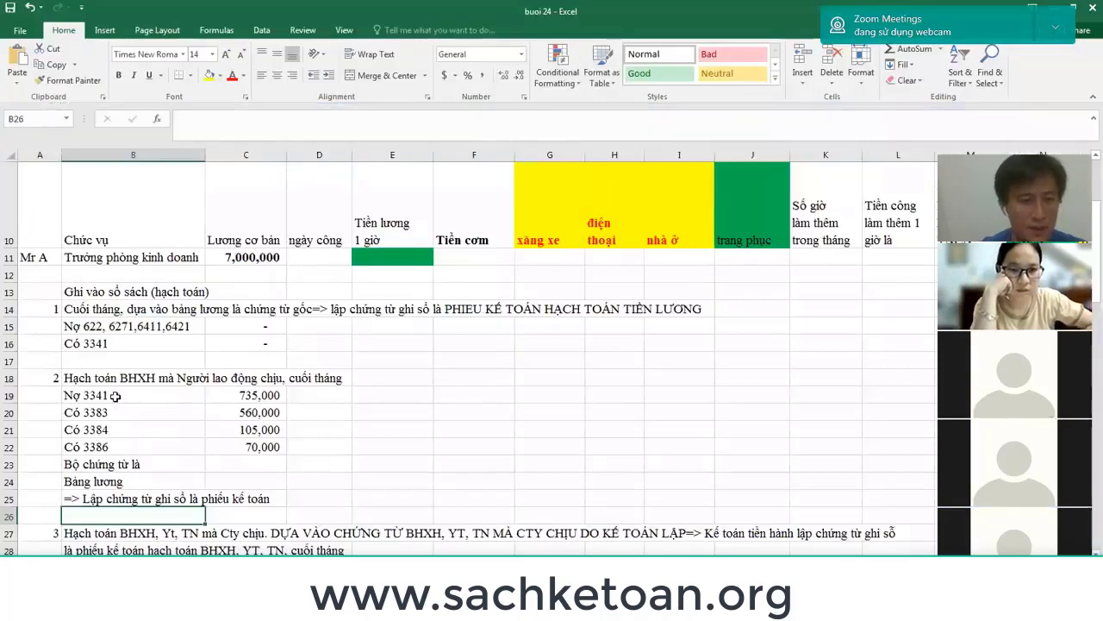
pyautogui.moveTo(130, 398); pyautogui.dragTo(246, 446)
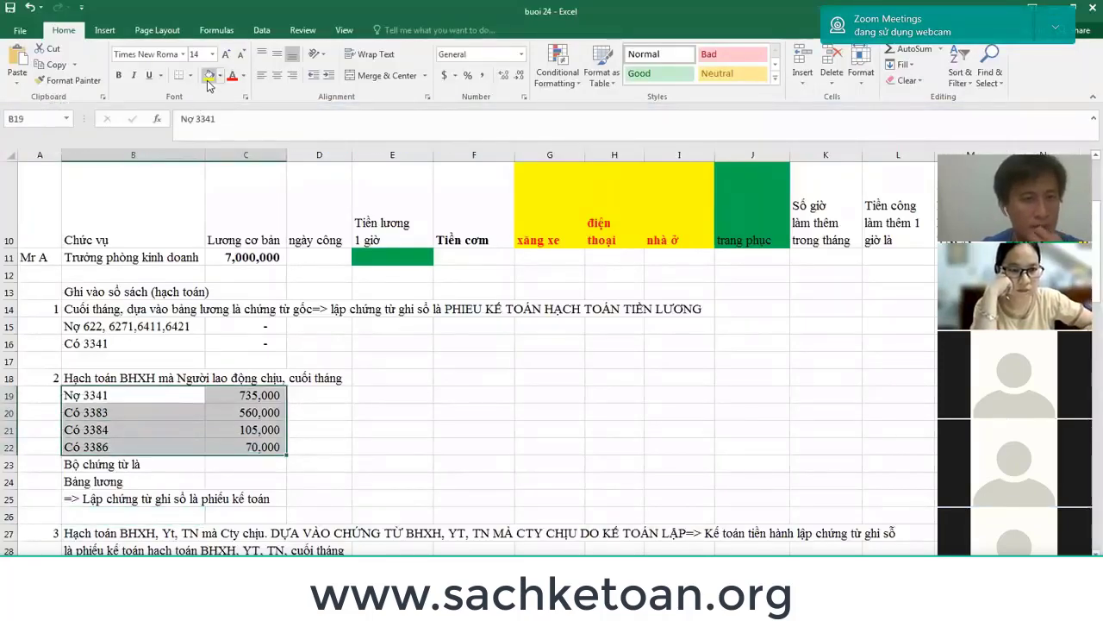
pyautogui.click(209, 75)
pyautogui.hotkey('alt', 'Tab')
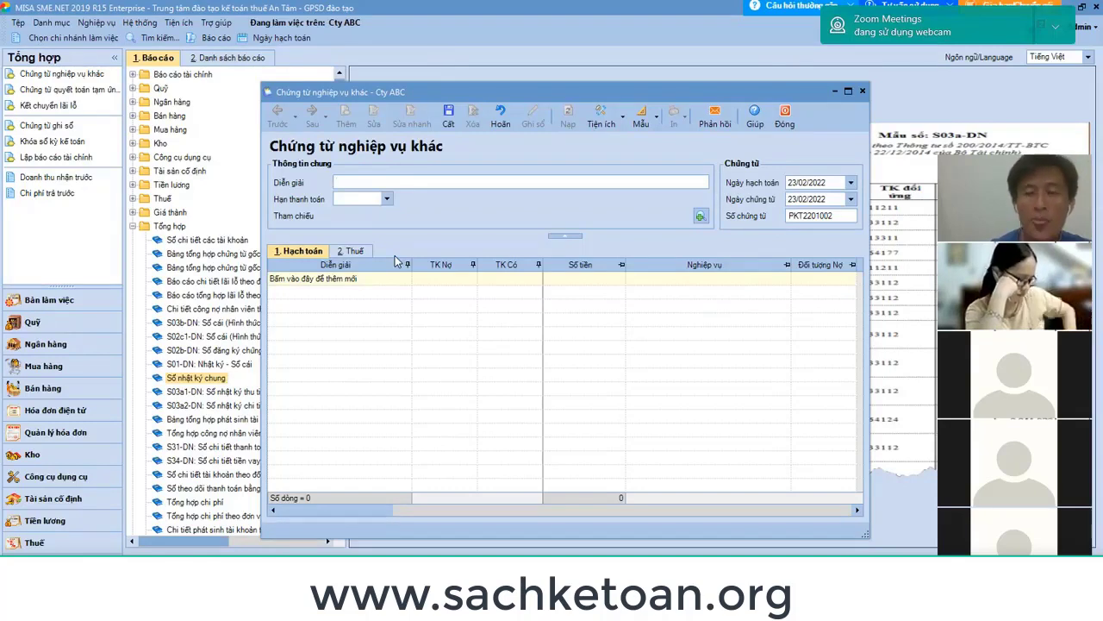
# Select and copy the BHXH heading text from B18 for the MISA voucher.
pyautogui.hotkey('alt', 'Tab')
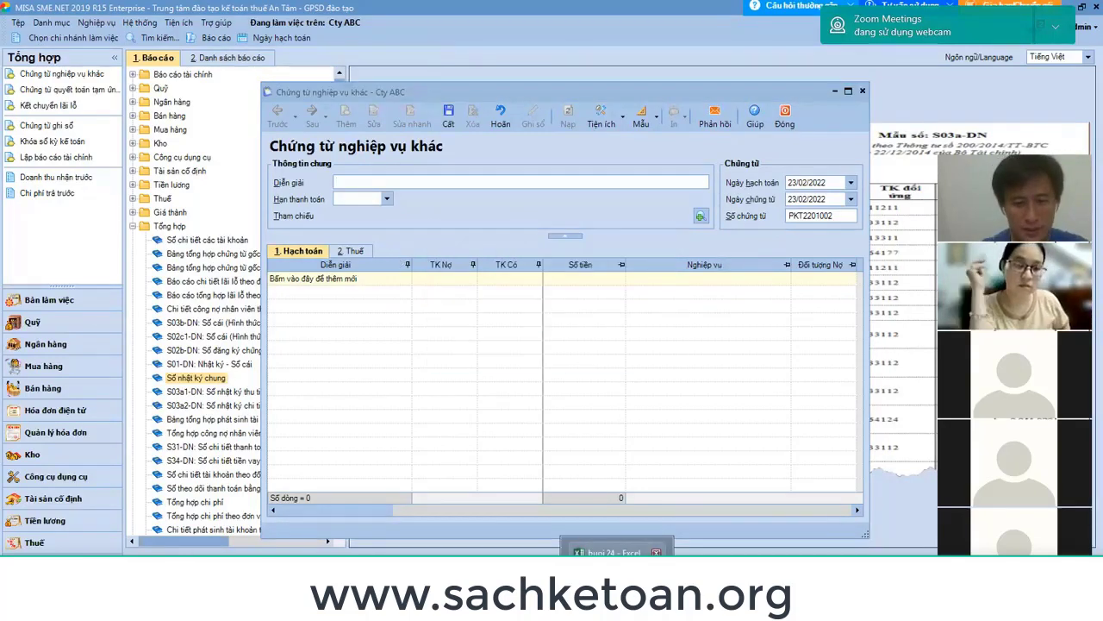
pyautogui.click(634, 554)
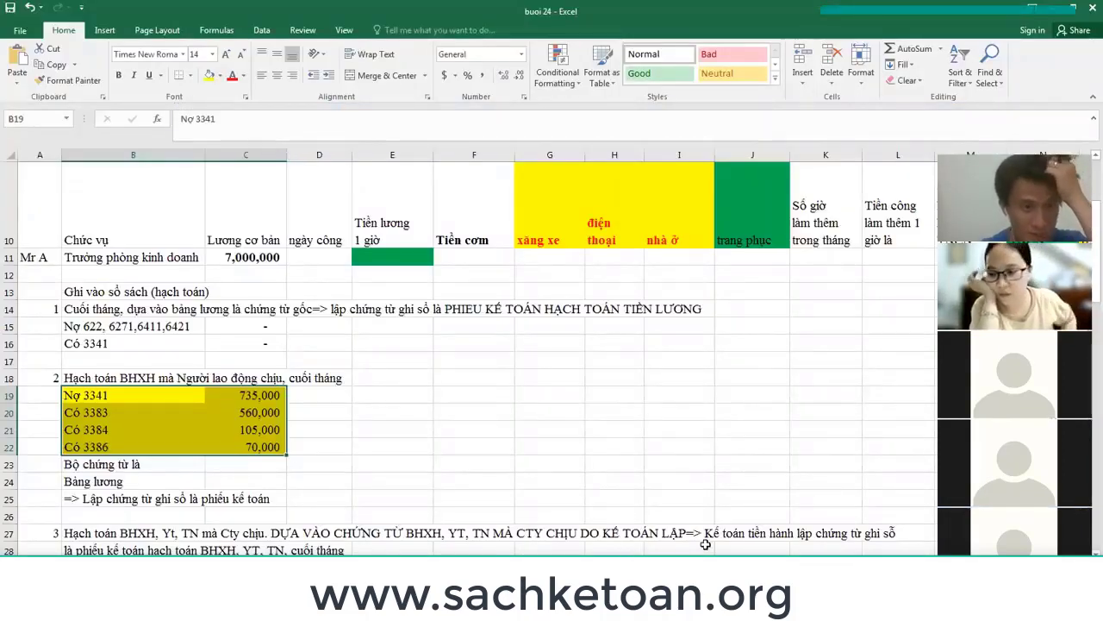
pyautogui.click(148, 378)
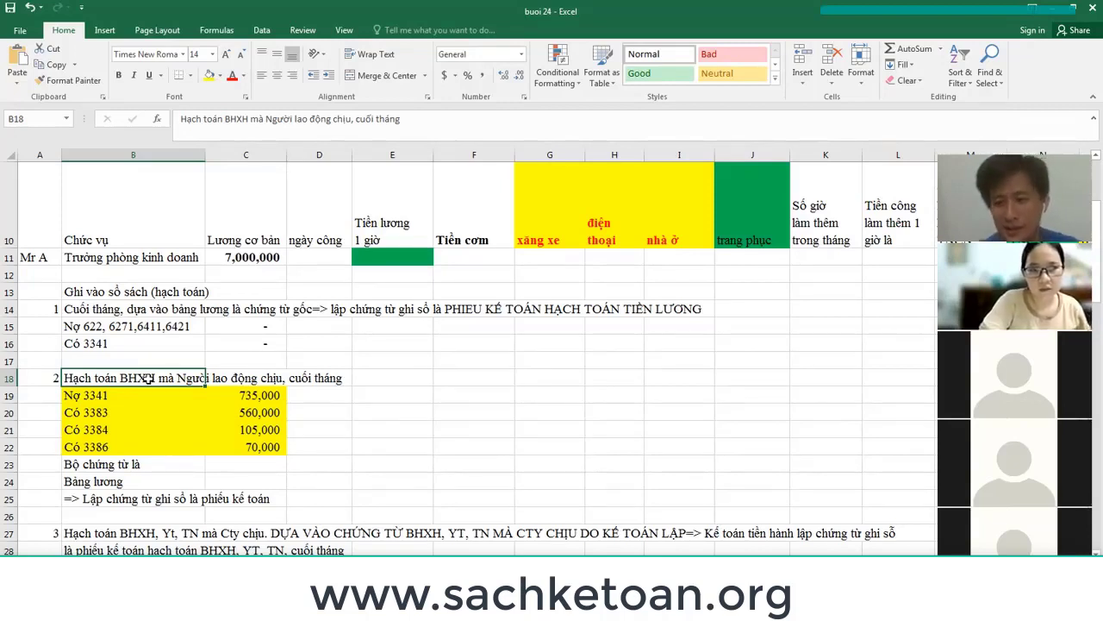
pyautogui.click(407, 112)
pyautogui.hotkey('alt', 'Tab')
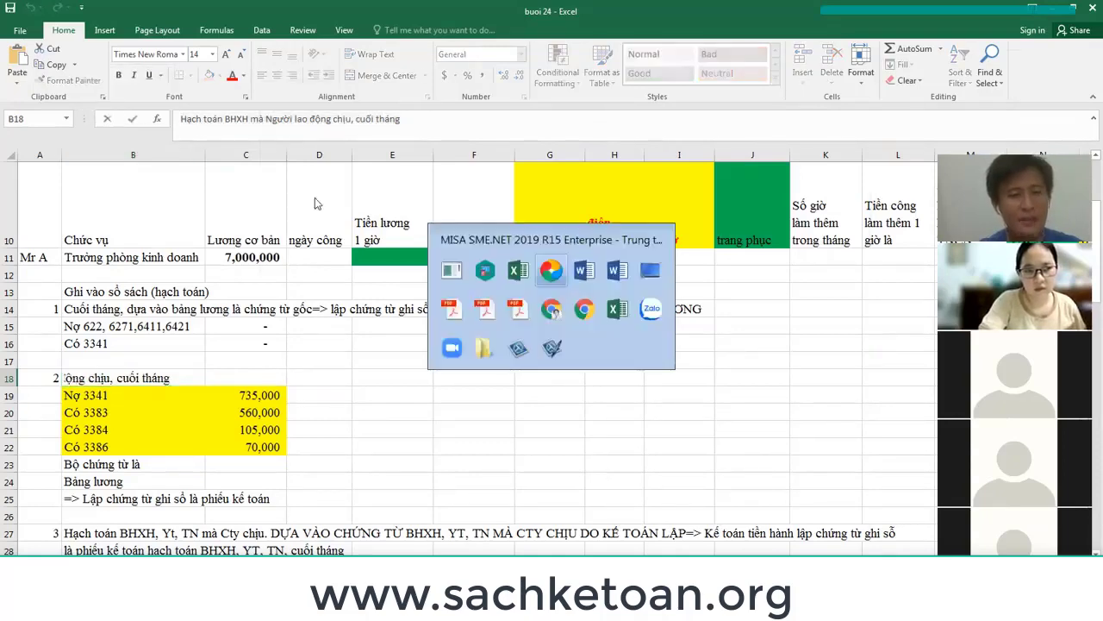
# Paste the BHXH heading as the description, adding ', YT, TN' and ending 'tháng 1/2022'.
pyautogui.click(386, 183)
pyautogui.write('Hạch toán BHXH mà Người lao động chịu, cuối tháng')
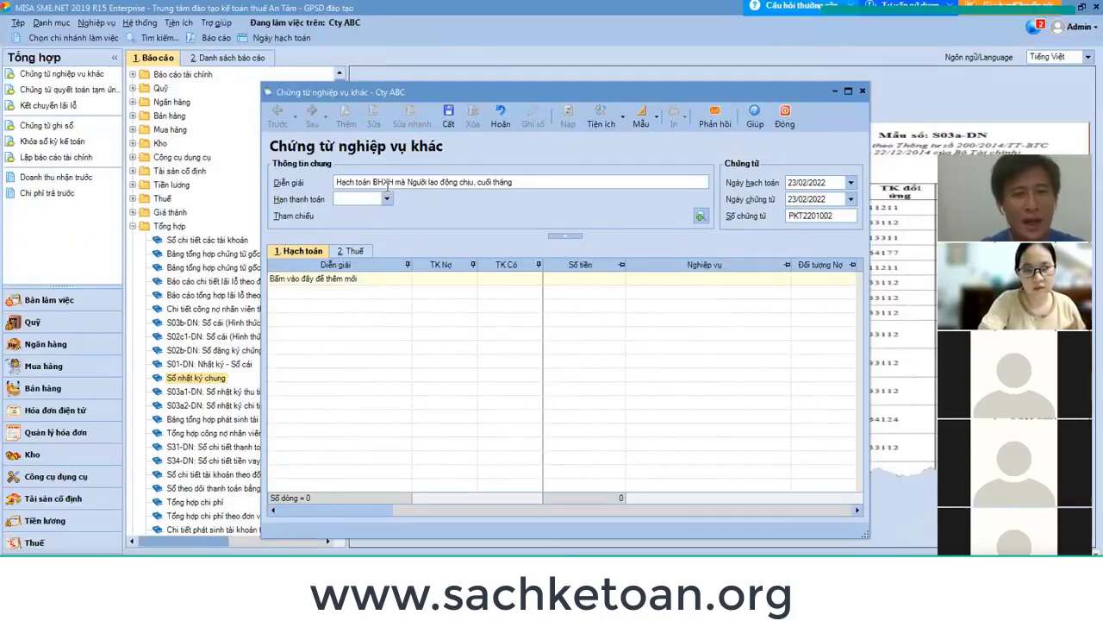
pyautogui.click(395, 183)
pyautogui.write(', ')
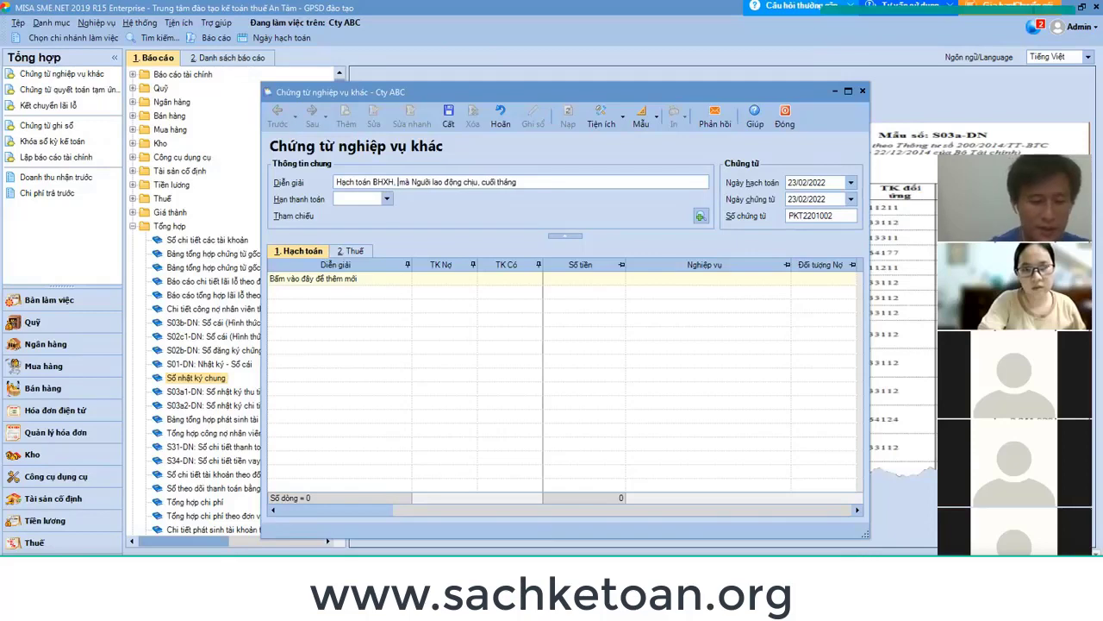
pyautogui.write('YT, TN')
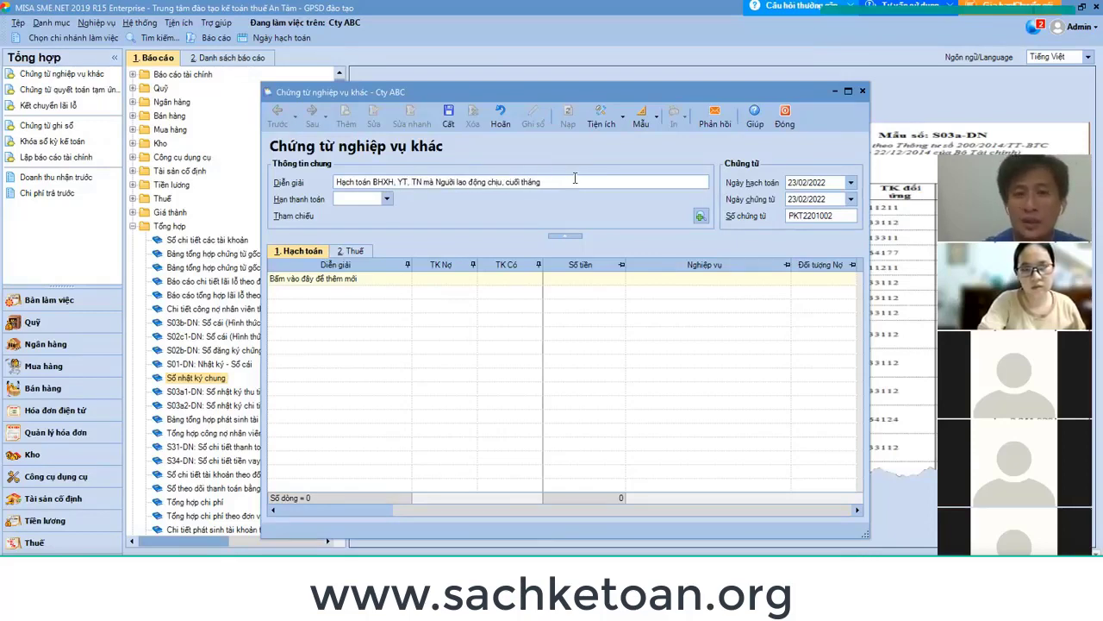
pyautogui.press('BackSpace')
pyautogui.press('BackSpace')
pyautogui.press('BackSpace')
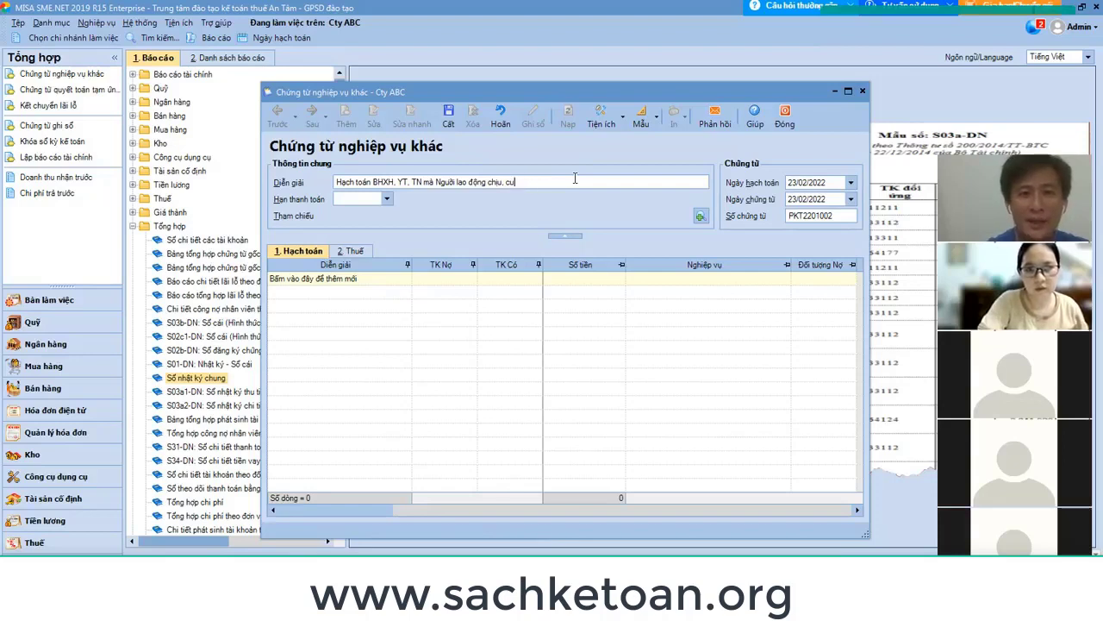
pyautogui.write('ng')
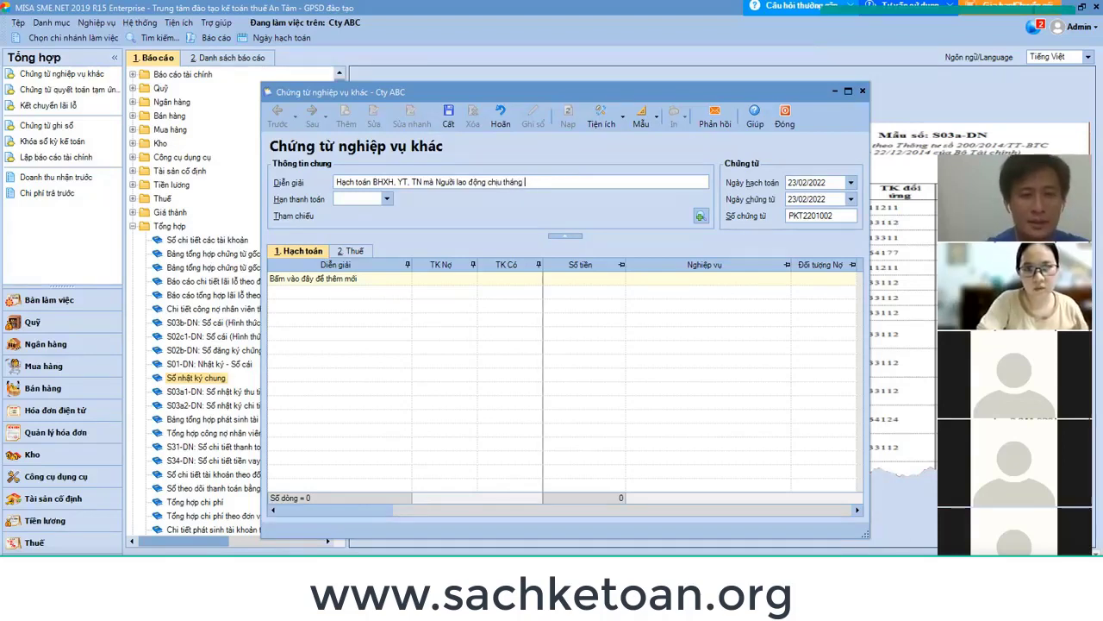
pyautogui.write('s 1/2022')
# Set the posting and voucher dates to 31/01/2022.
pyautogui.press('Tab')
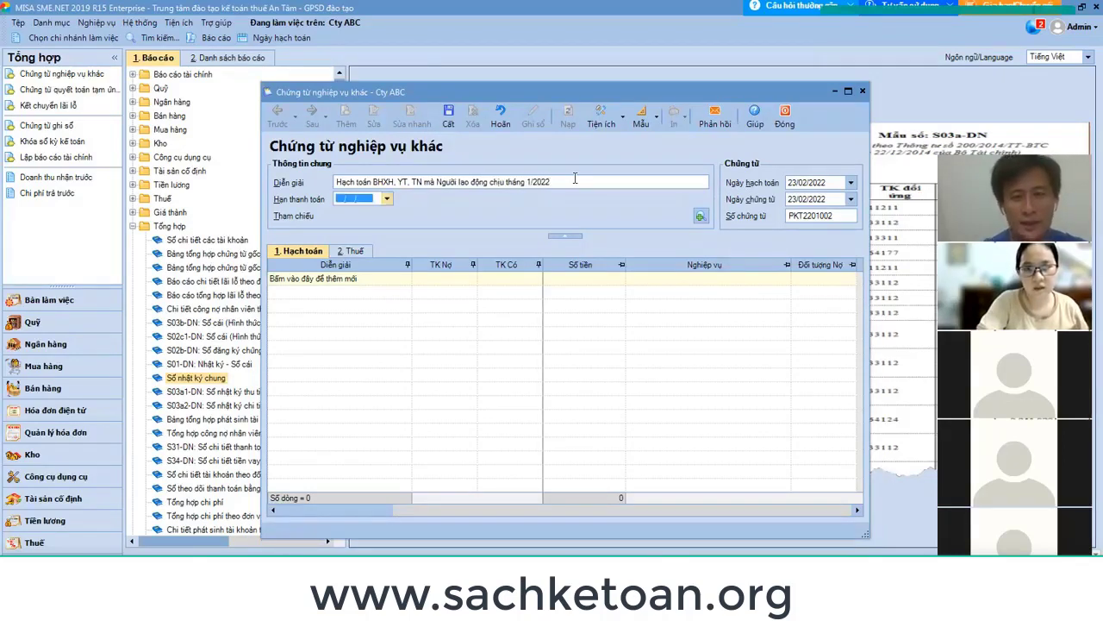
pyautogui.press('Tab')
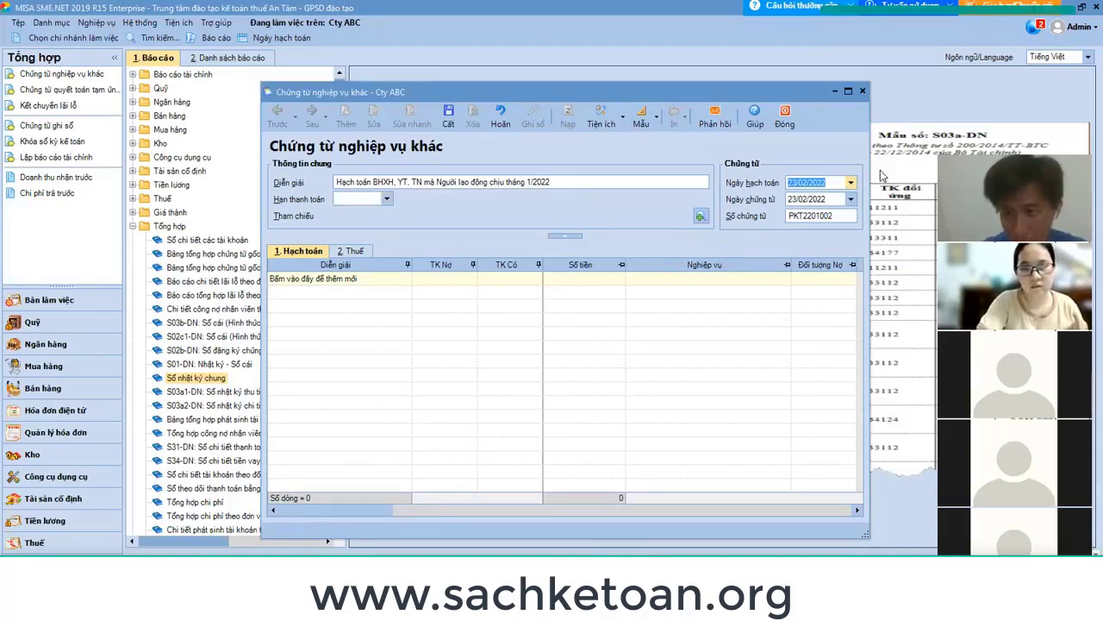
pyautogui.write('3')
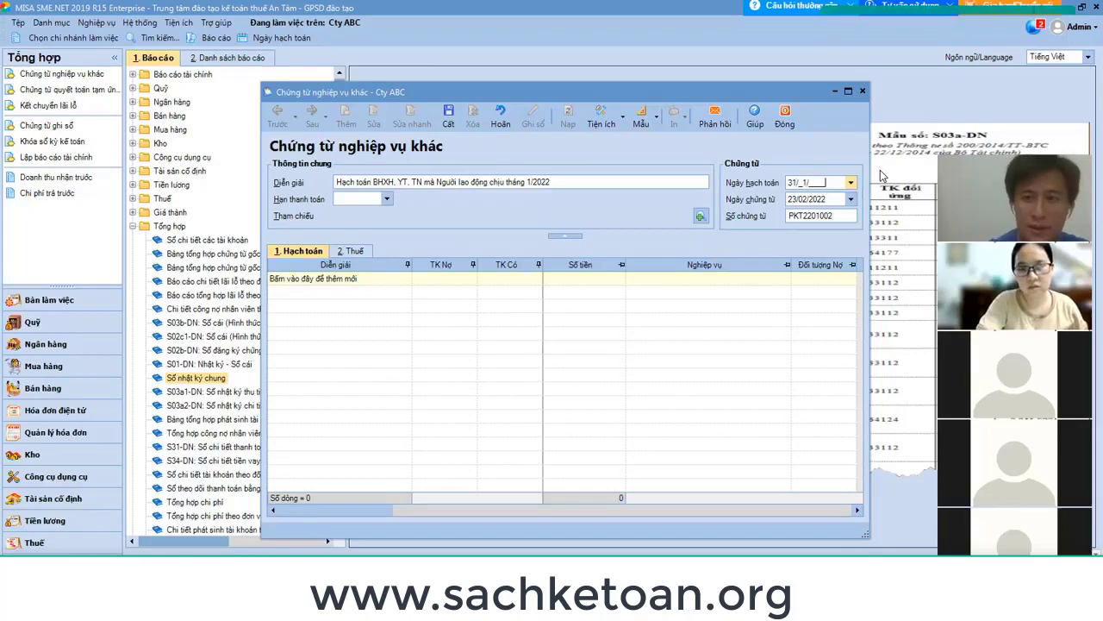
pyautogui.write('1/01/')
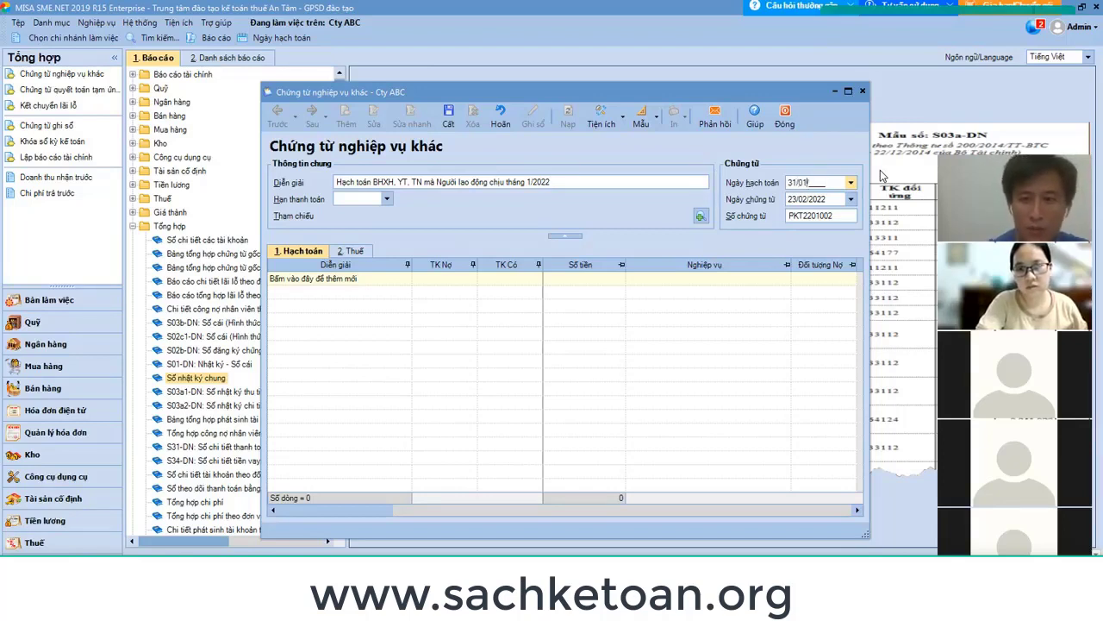
pyautogui.write('2022')
pyautogui.press('Tab')
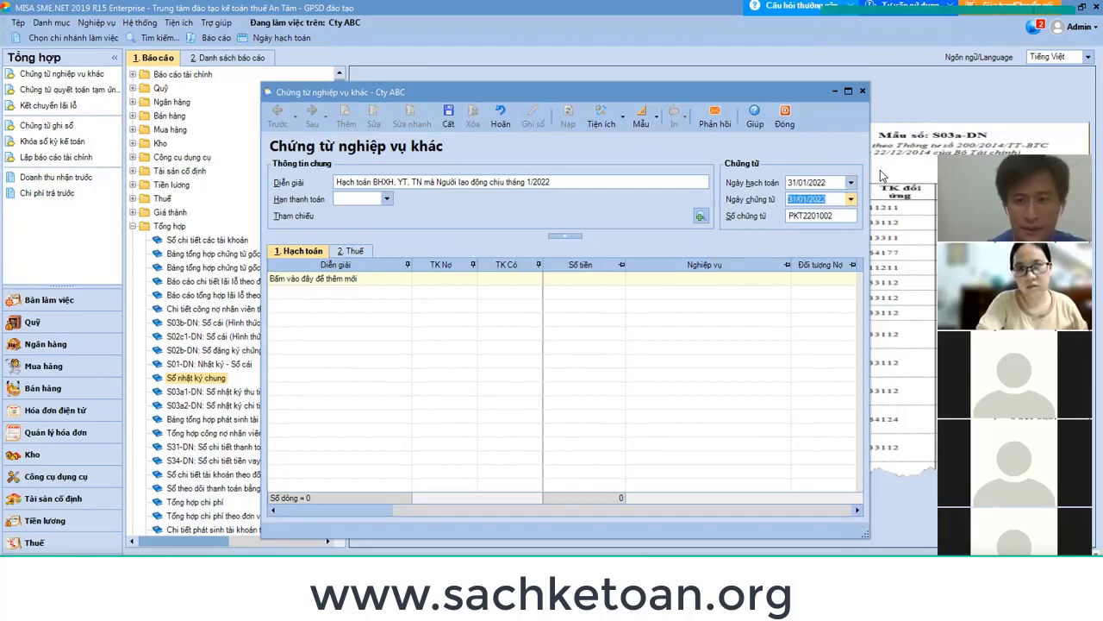
pyautogui.press('Tab')
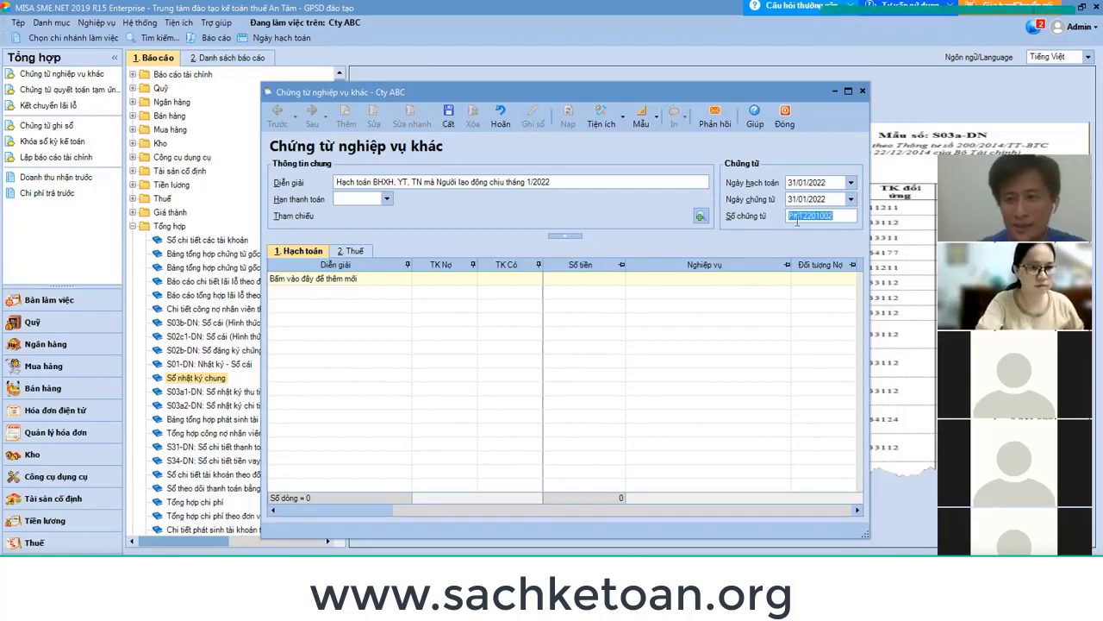
# Add a posting line debiting 3341 and crediting 3383.
pyautogui.click(840, 216)
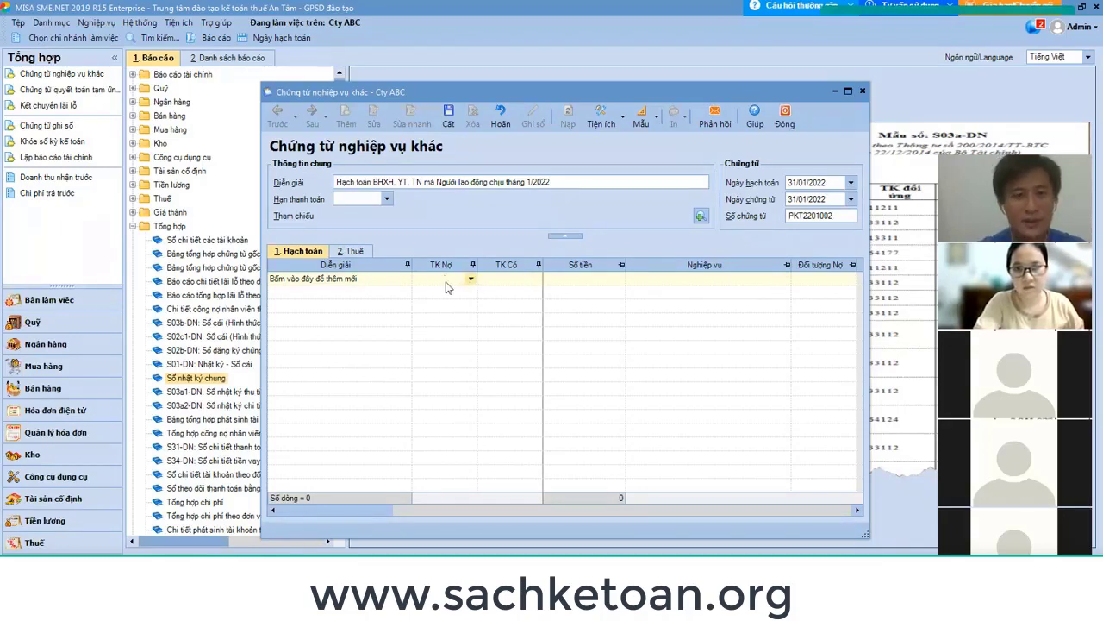
pyautogui.click(452, 283)
pyautogui.click(460, 283)
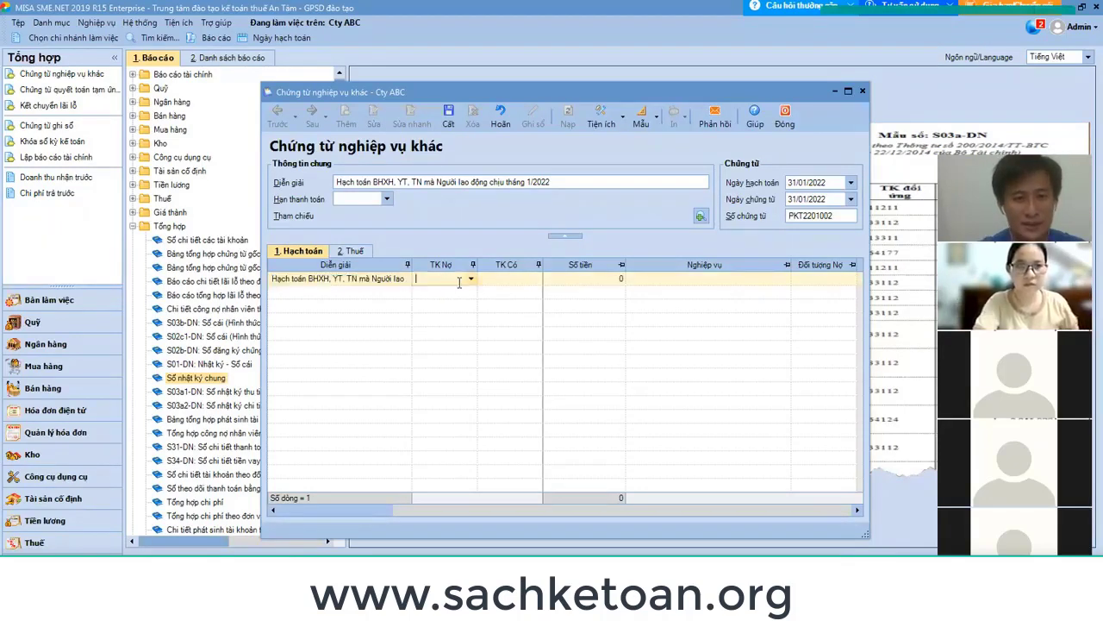
pyautogui.write('334')
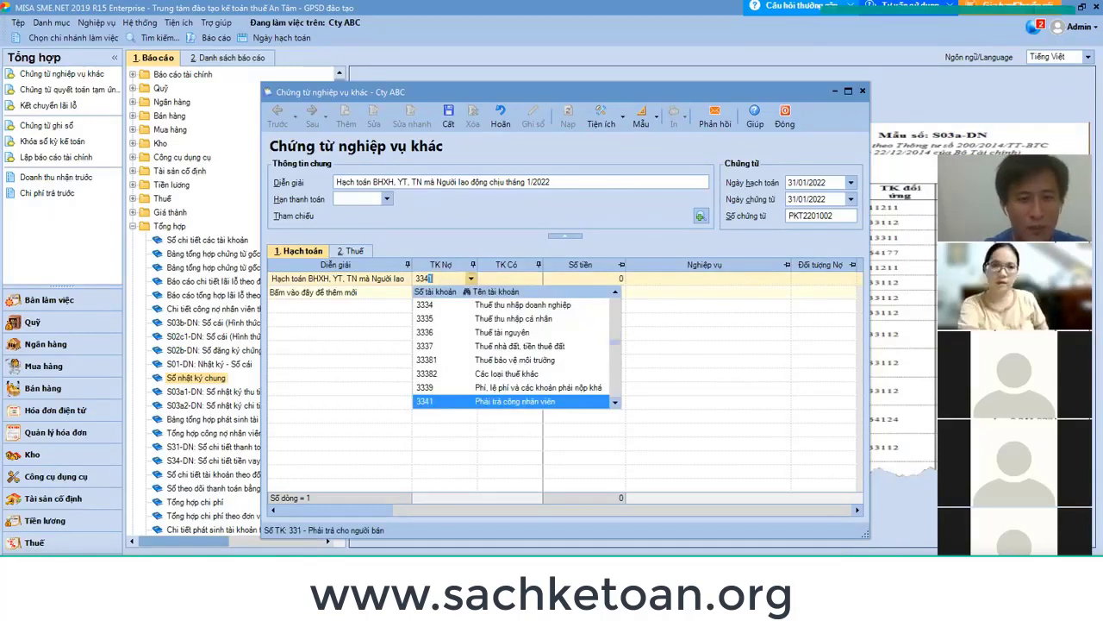
pyautogui.write('1')
pyautogui.press('Tab')
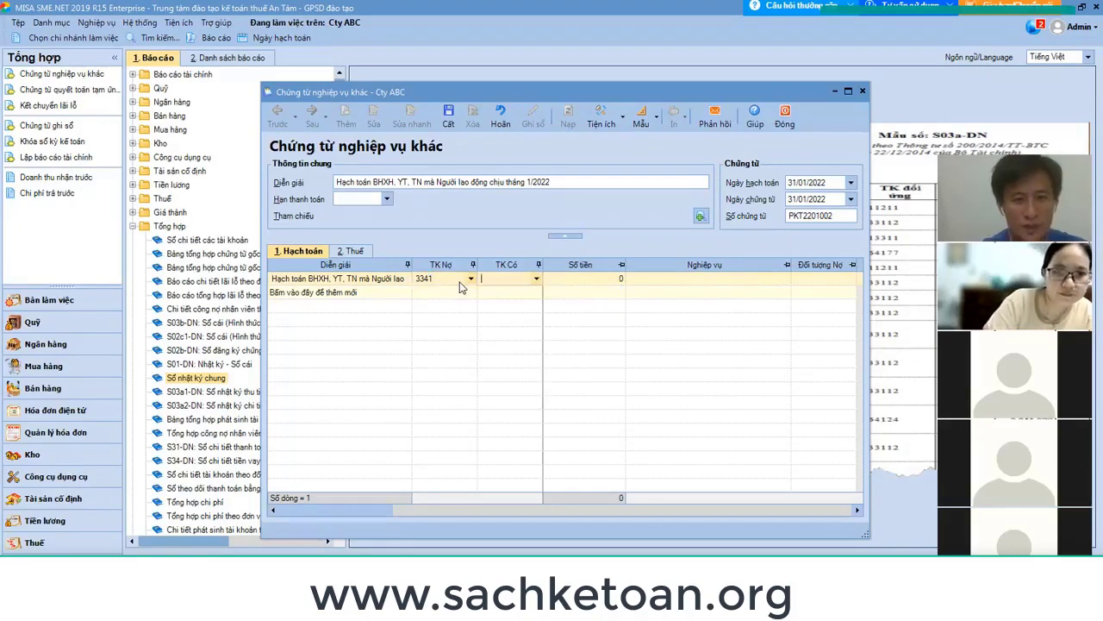
pyautogui.write('3383')
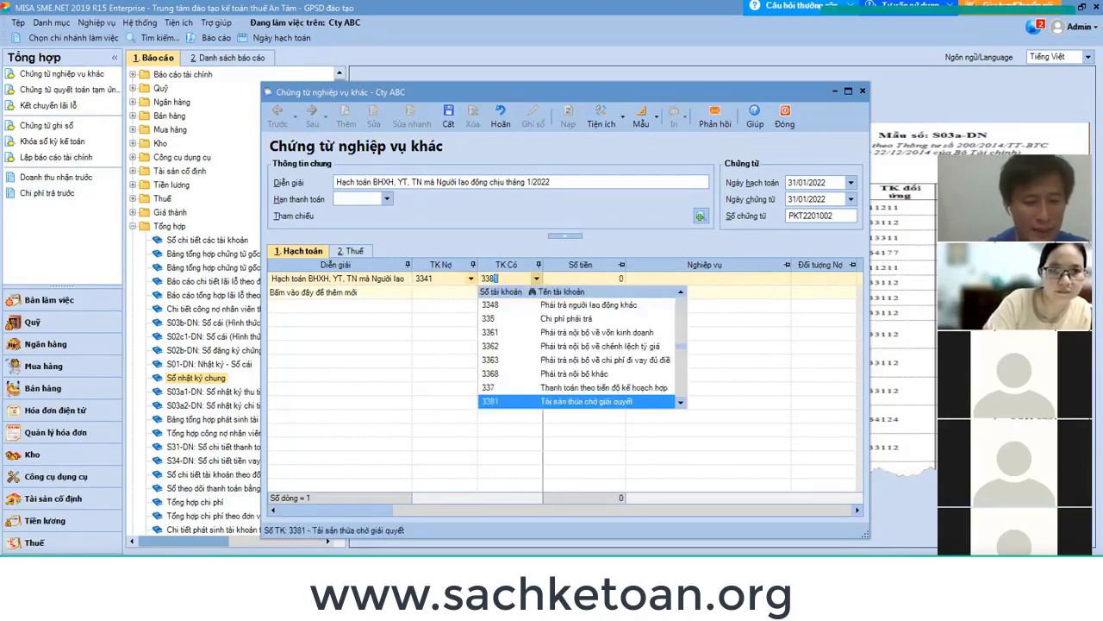
pyautogui.press('Tab')
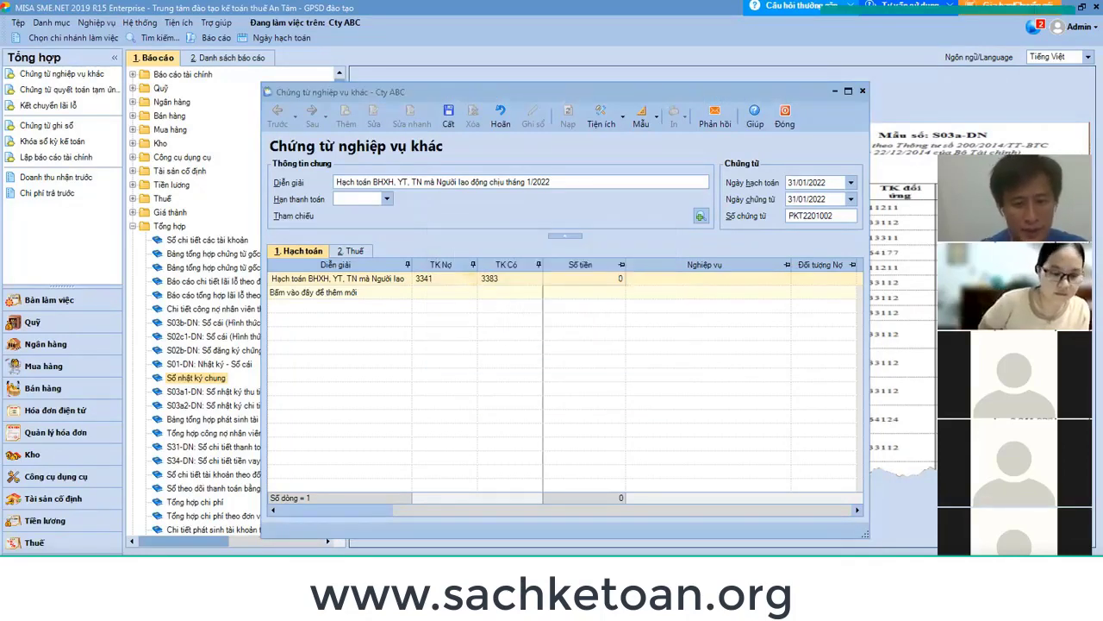
# Bring up the buoi 24 workbook to check the Có 3383 amount.
pyautogui.click(617, 565)
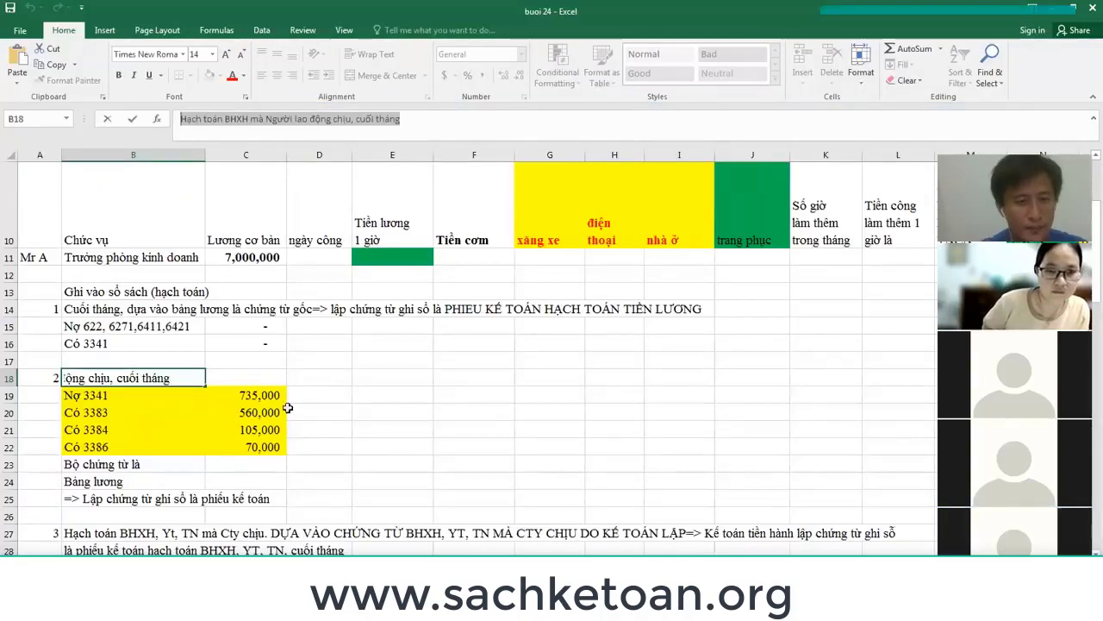
pyautogui.click(253, 395)
pyautogui.click(256, 413)
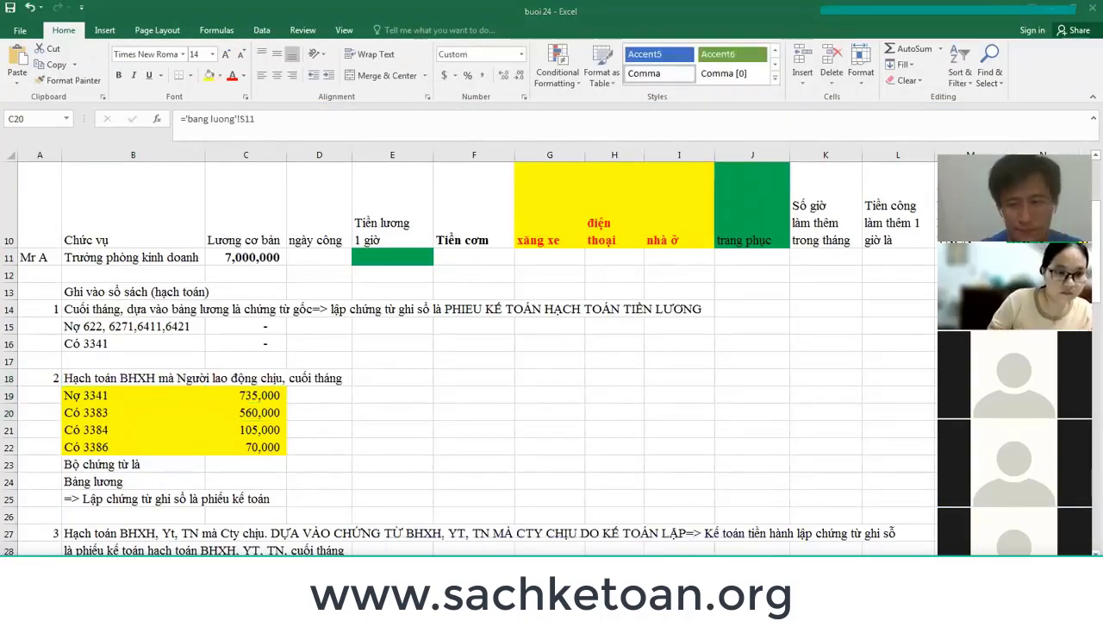
# Enter 560,000 on the 3383 line and add a second line crediting 3384.
pyautogui.click(617, 565)
pyautogui.write('56000')
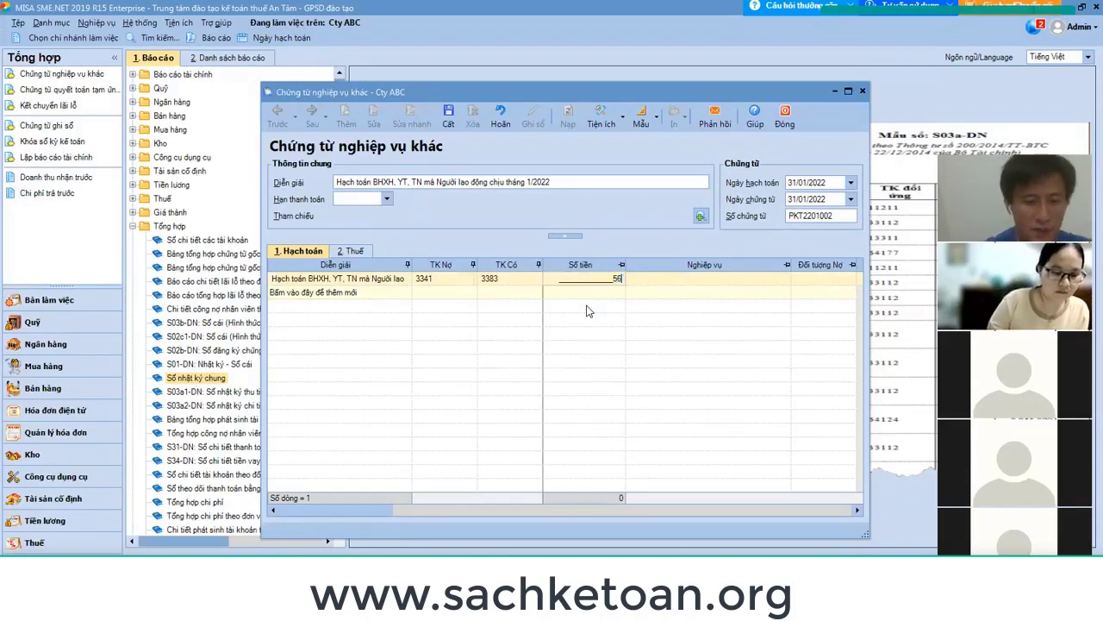
pyautogui.press('Tab')
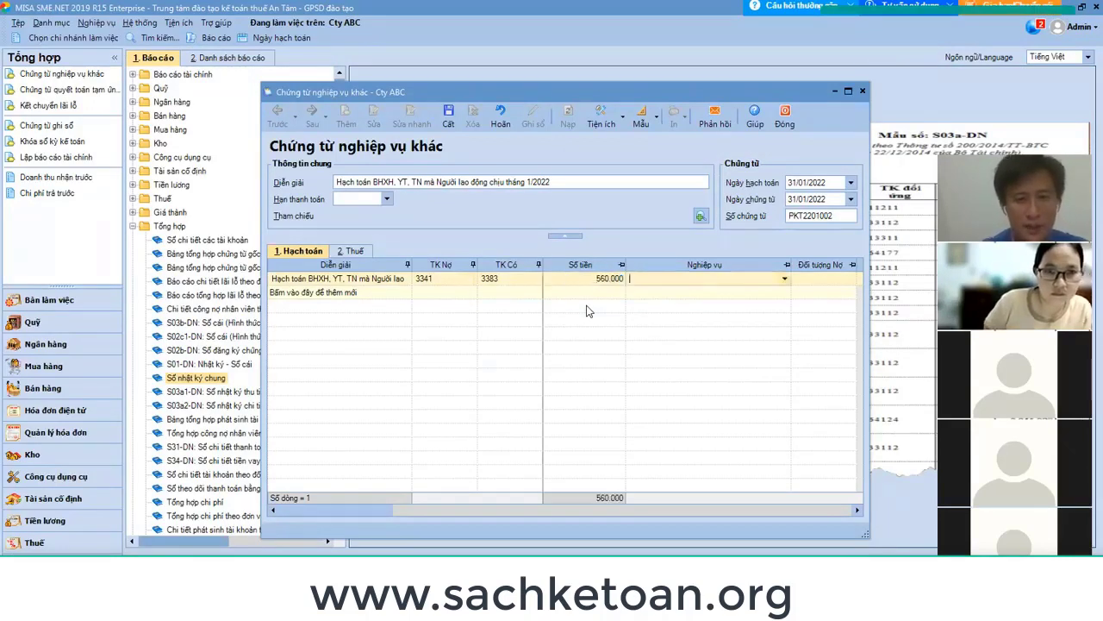
pyautogui.click(347, 294)
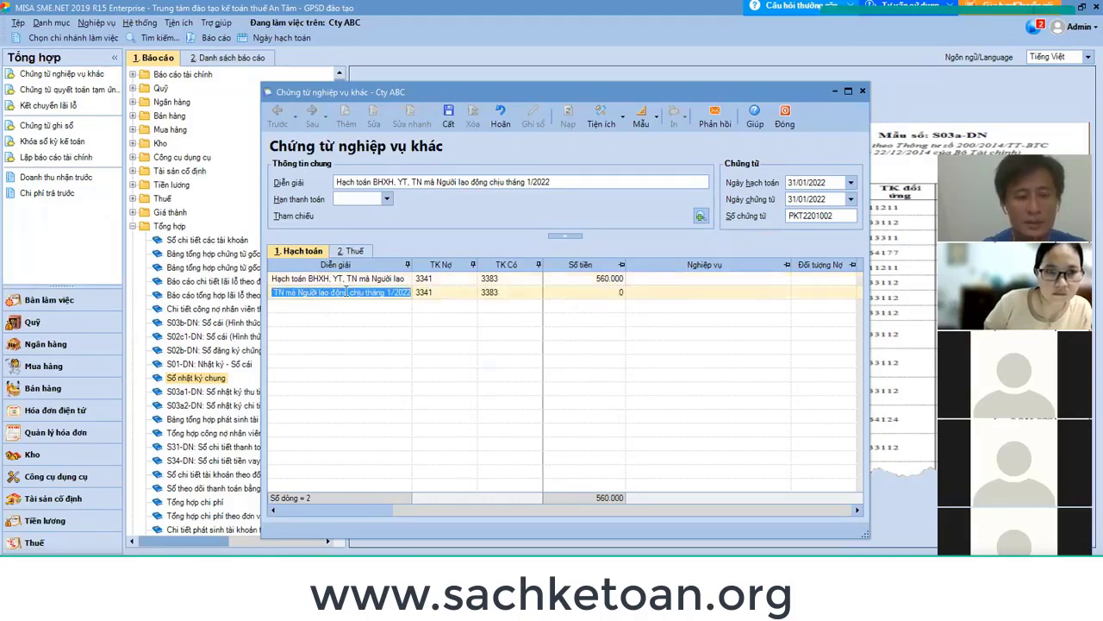
pyautogui.click(345, 293)
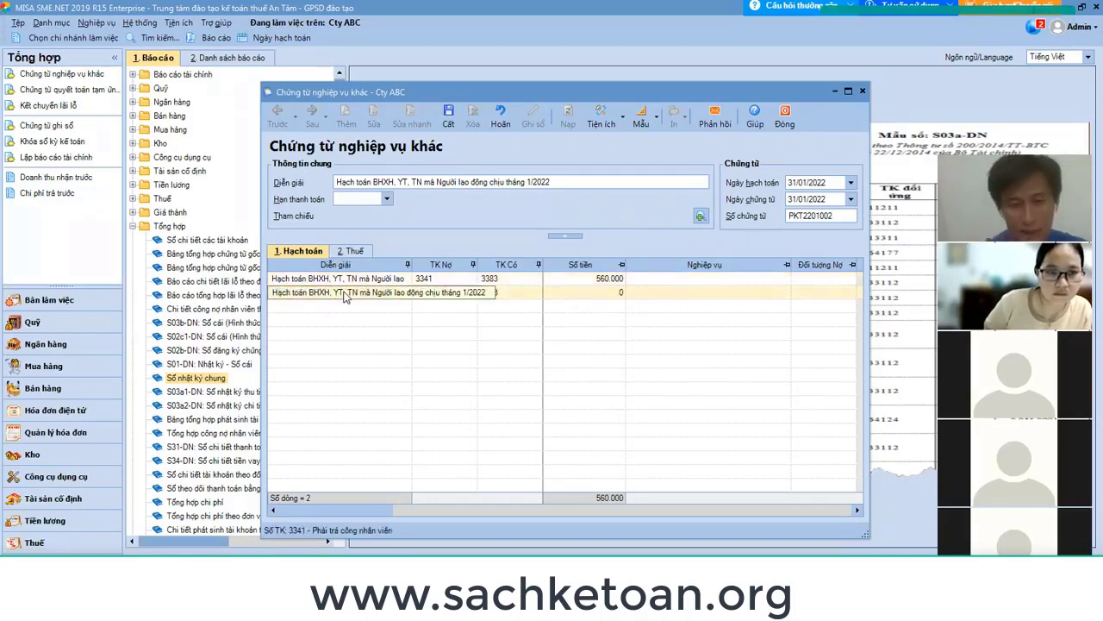
pyautogui.press('Tab')
pyautogui.press('Tab')
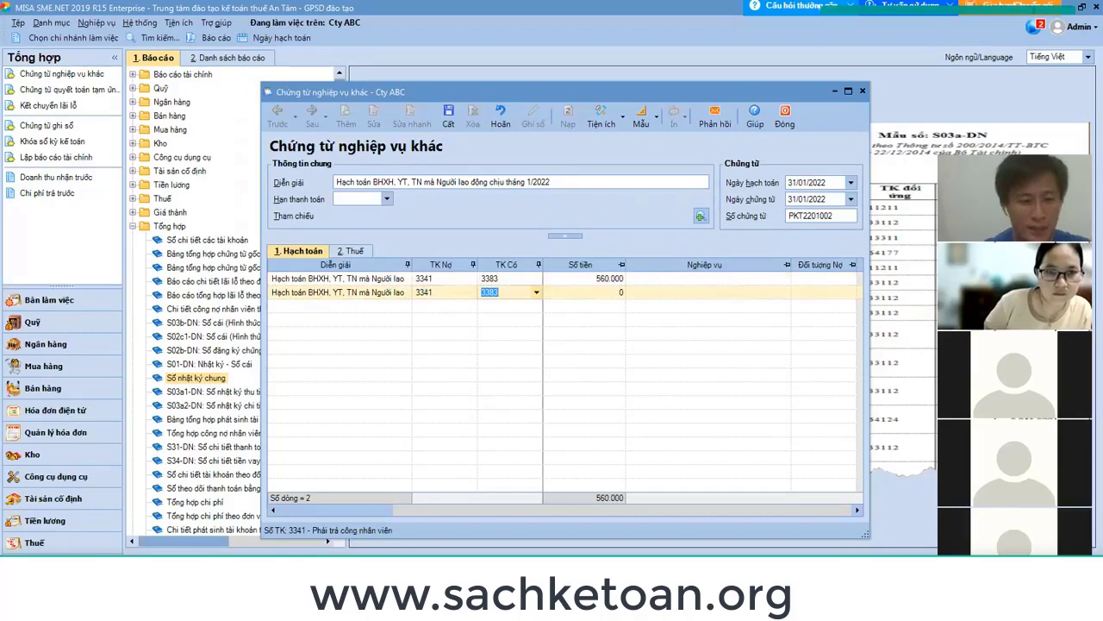
pyautogui.write('3384')
pyautogui.click(616, 291)
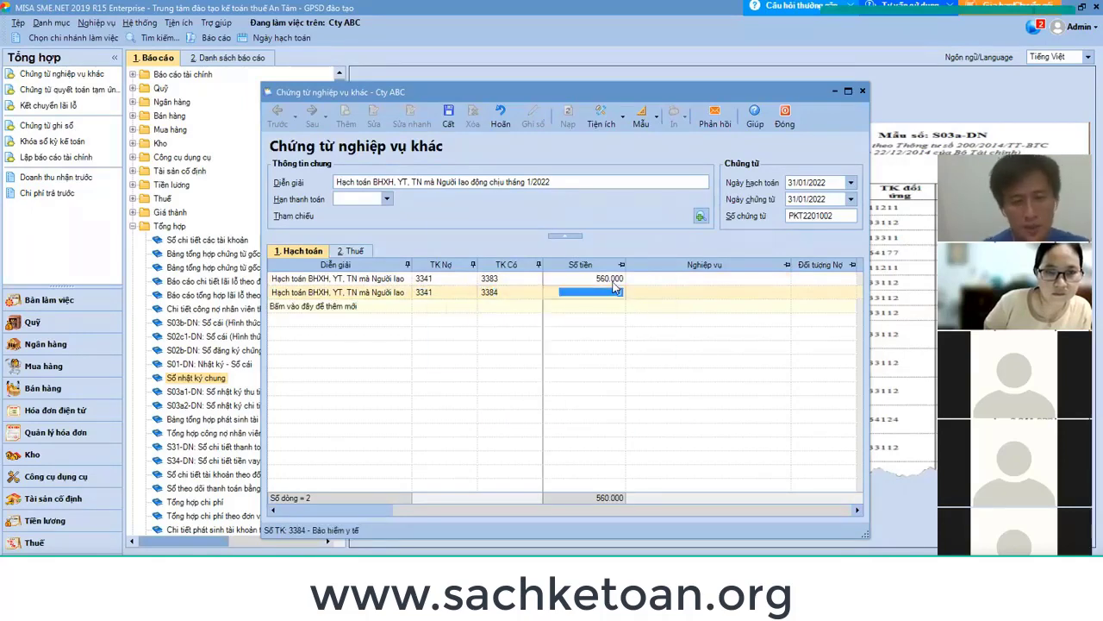
pyautogui.click(586, 344)
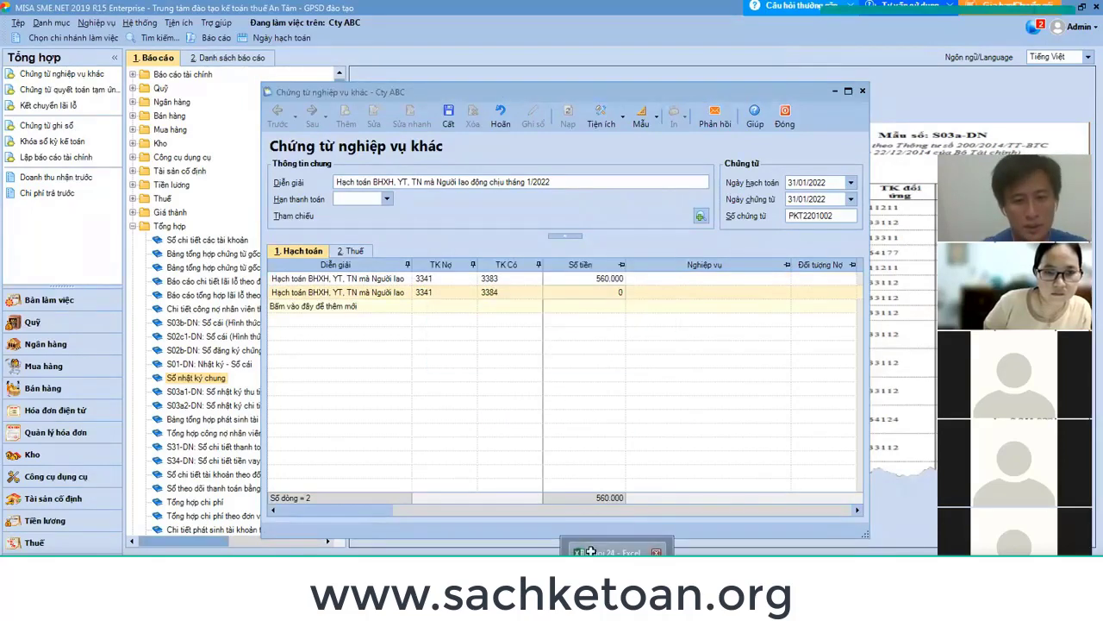
# Check Excel's Có 3384 amount and enter 105,000 on the second line.
pyautogui.hotkey('alt', 'Tab')
pyautogui.click(267, 431)
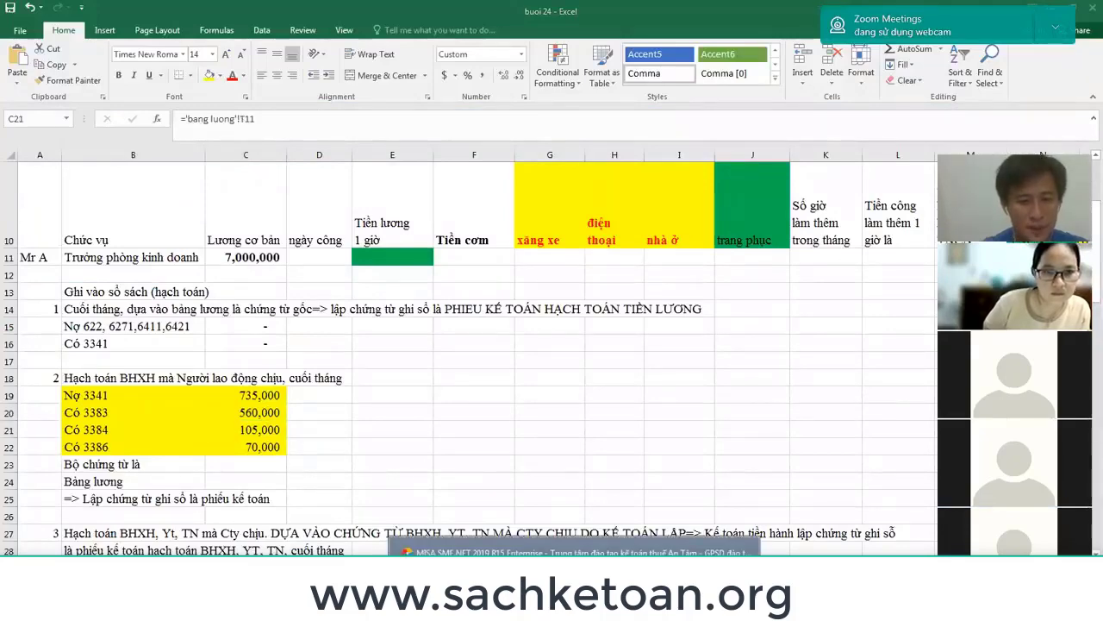
pyautogui.hotkey('alt', 'Tab')
pyautogui.click(602, 293)
pyautogui.write('10500')
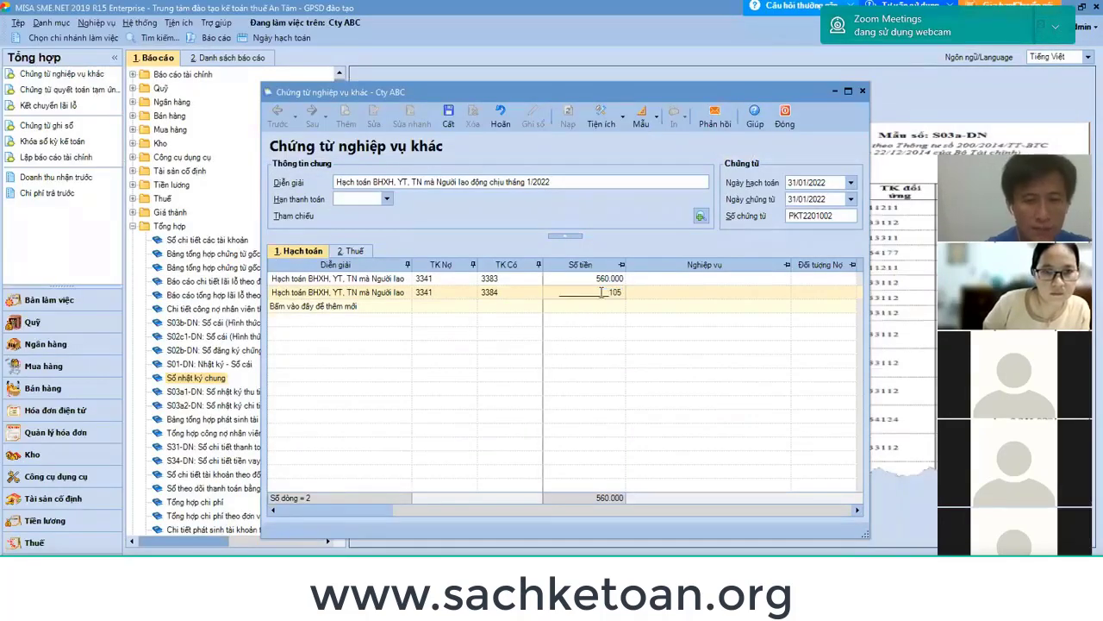
pyautogui.press('Tab')
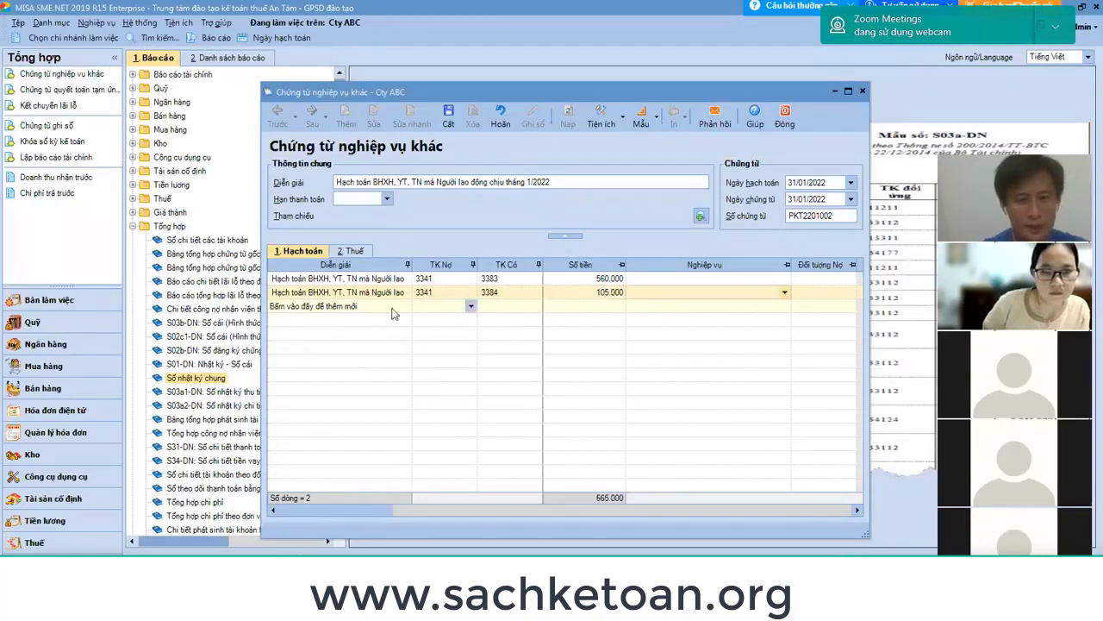
# Add a third line crediting 3386 for 70,000.
pyautogui.click(373, 308)
pyautogui.click(488, 305)
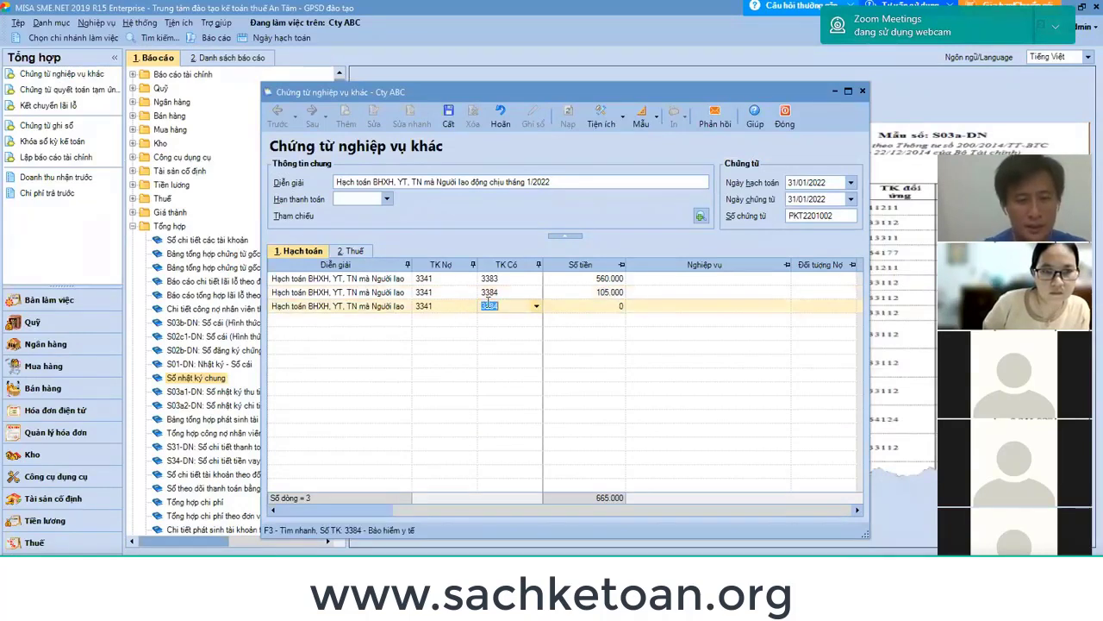
pyautogui.hotkey('alt', 'Down')
pyautogui.press('Down')
pyautogui.press('Down')
pyautogui.press('Down')
pyautogui.press('Down')
pyautogui.press('Down')
pyautogui.press('Down')
pyautogui.press('Down')
pyautogui.press('Down')
pyautogui.press('Down')
pyautogui.press('Down')
pyautogui.press('Return')
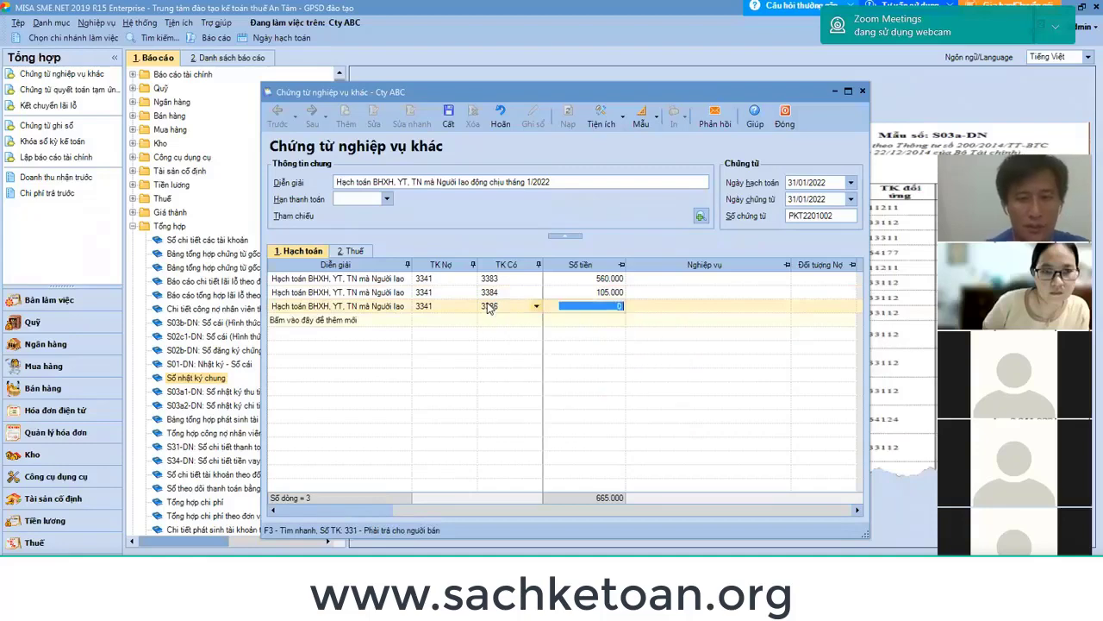
pyautogui.hotkey('alt', 'Tab')
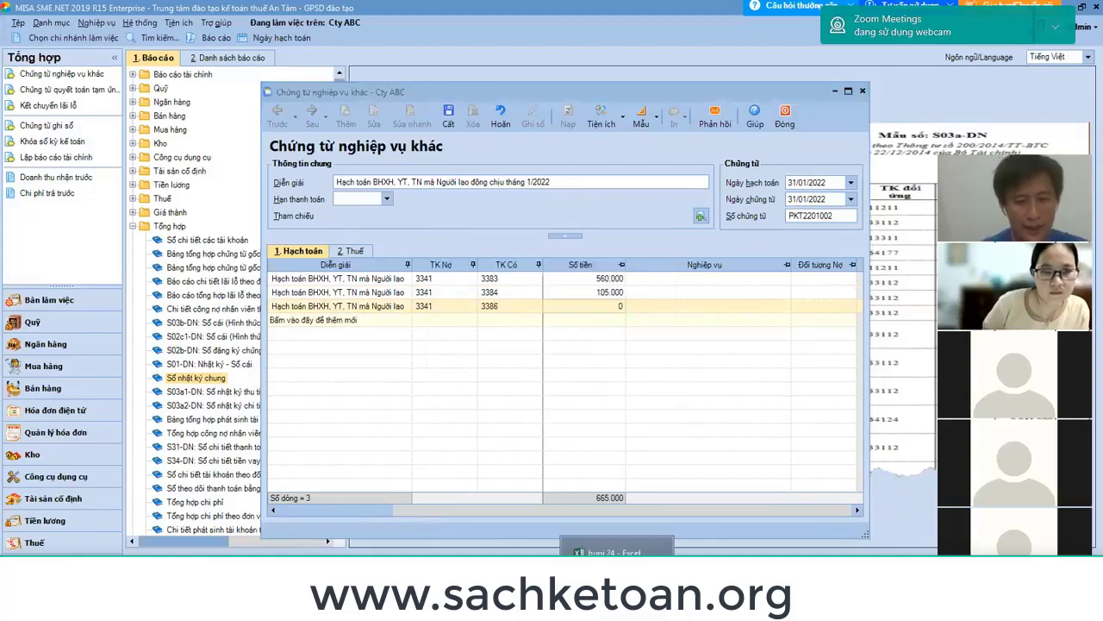
pyautogui.hotkey('alt', 'Tab')
pyautogui.hotkey('alt', 'Tab')
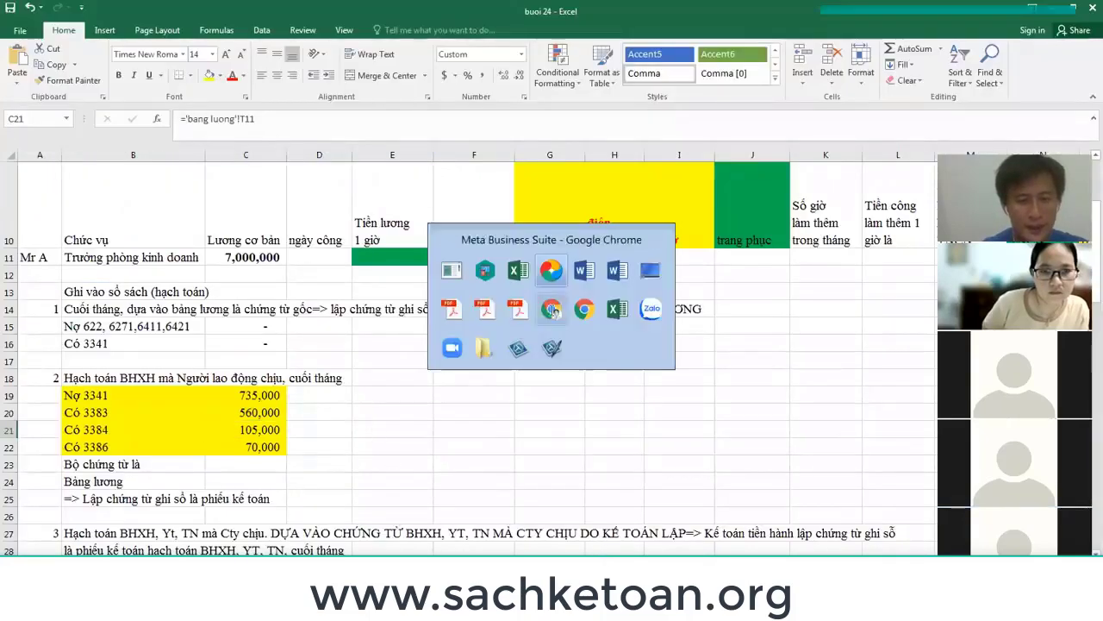
pyautogui.write('700000')
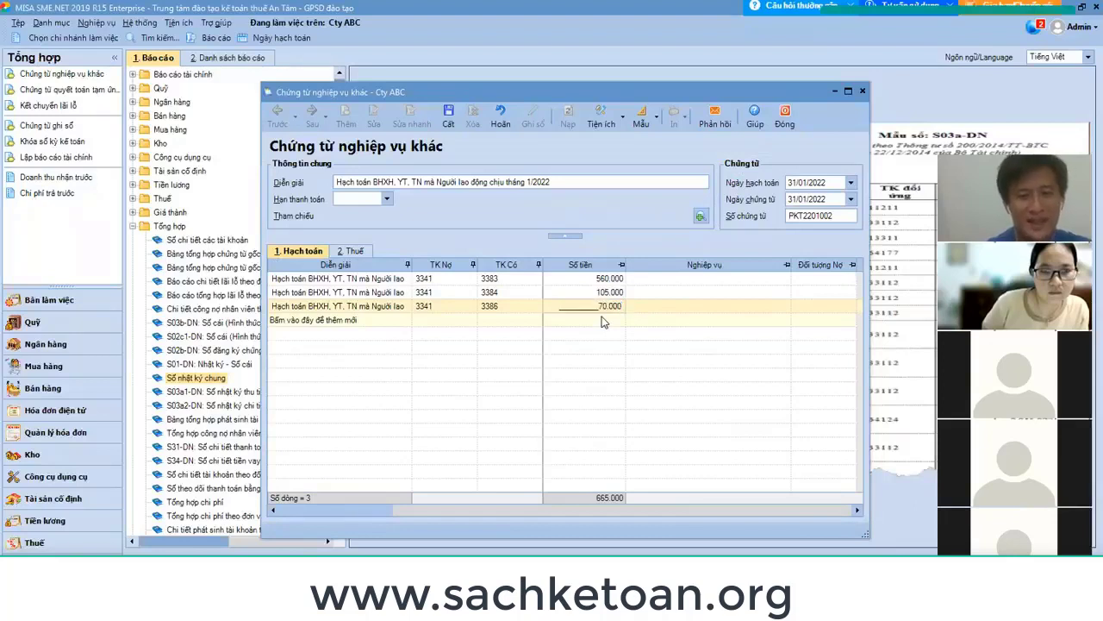
pyautogui.press('Tab')
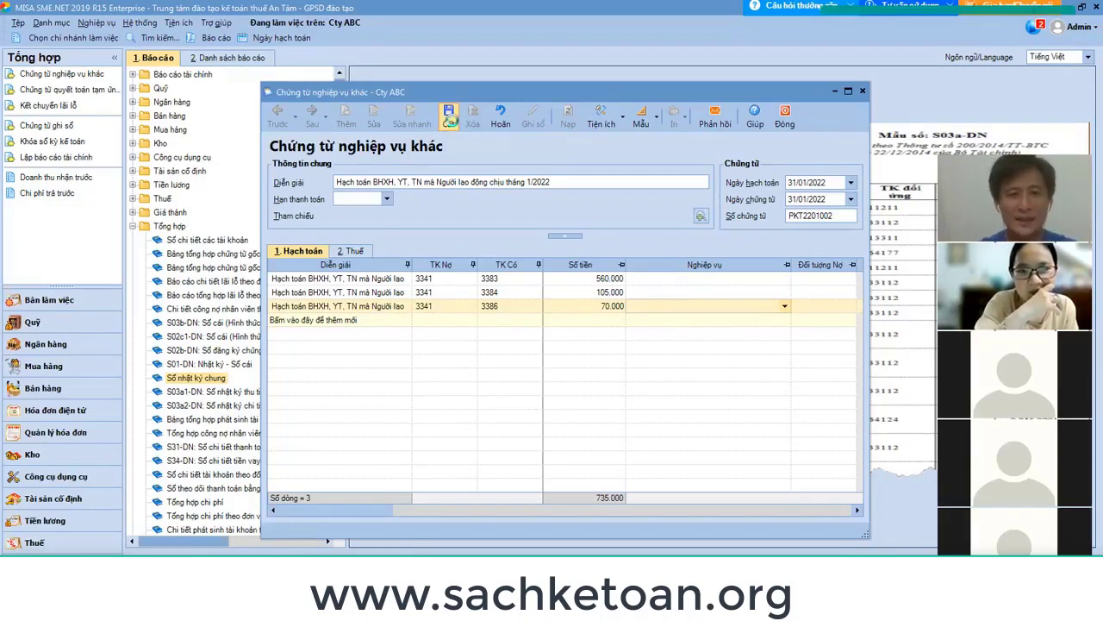
# Save and close the 735,000 BHXH, YT, TN voucher, then open MISA help with F1.
pyautogui.click(450, 119)
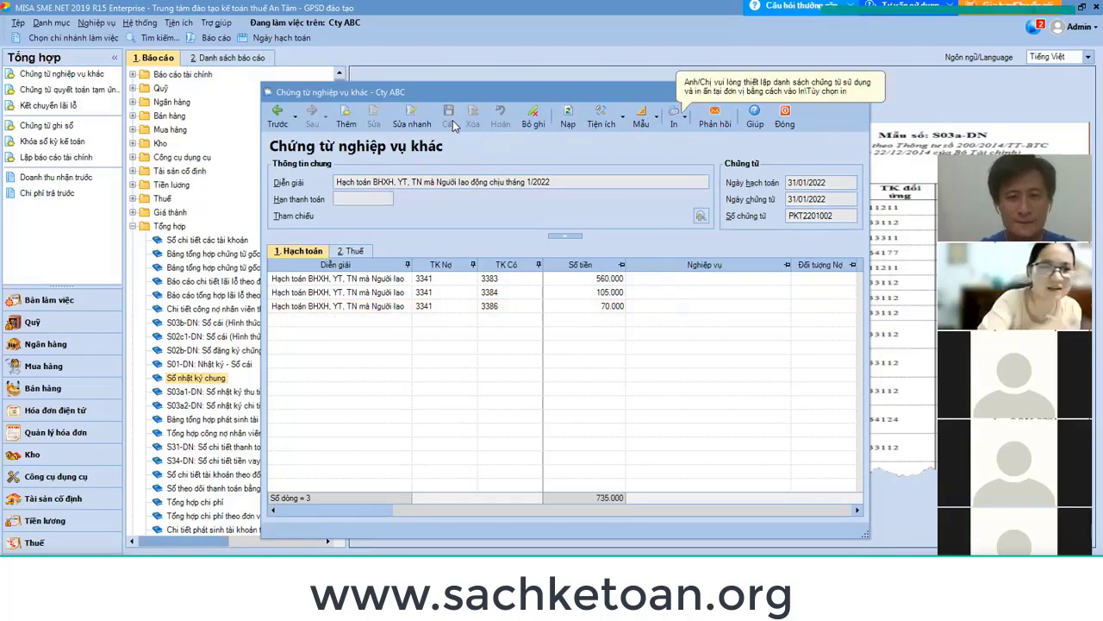
pyautogui.click(786, 121)
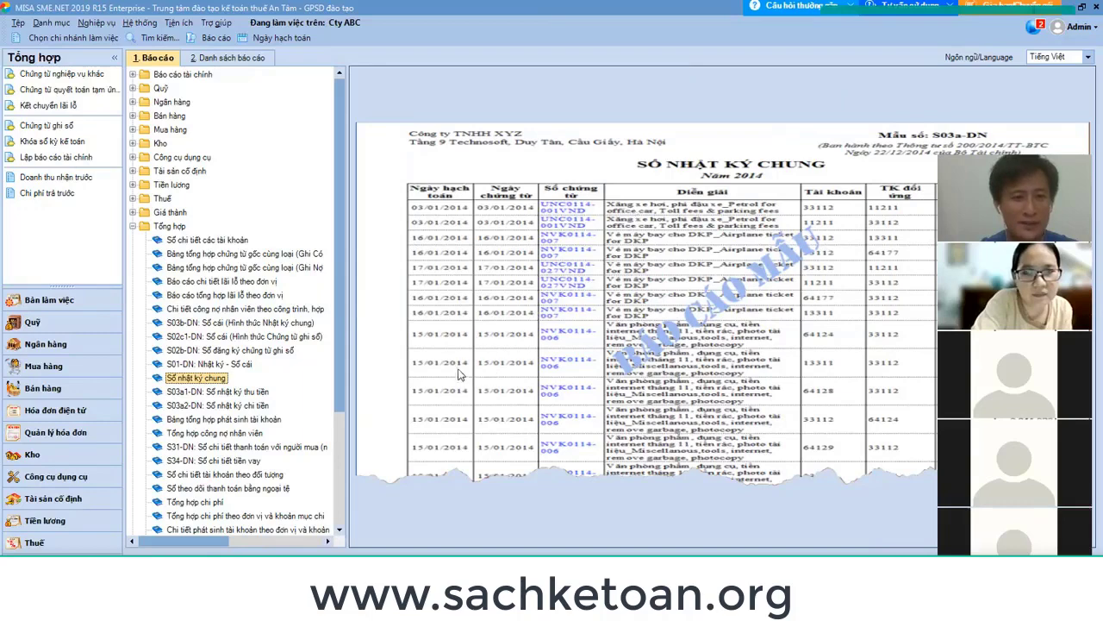
pyautogui.press('F1')
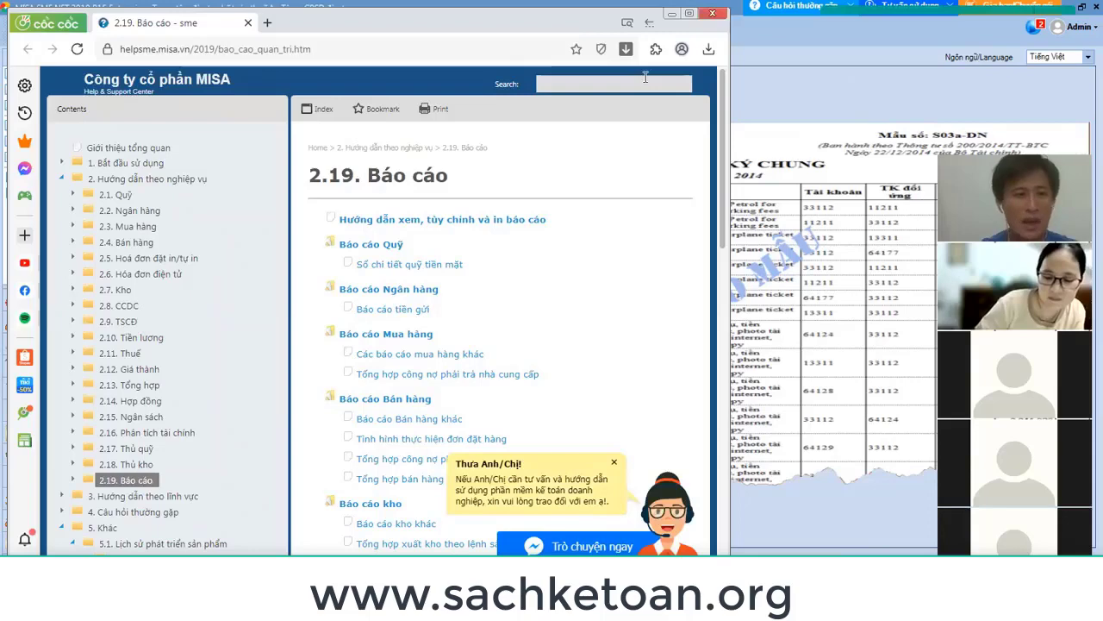
# Open 2.1 Quỹ > Thu tiền mặt and the article on withdrawing bank deposits into cash.
pyautogui.click(118, 196)
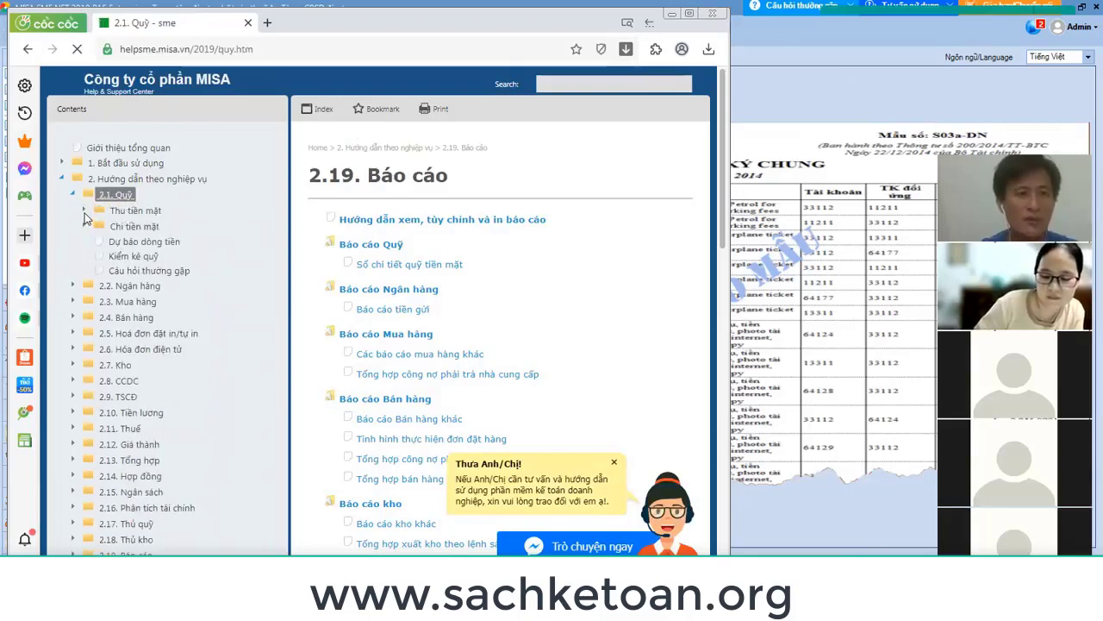
pyautogui.click(85, 215)
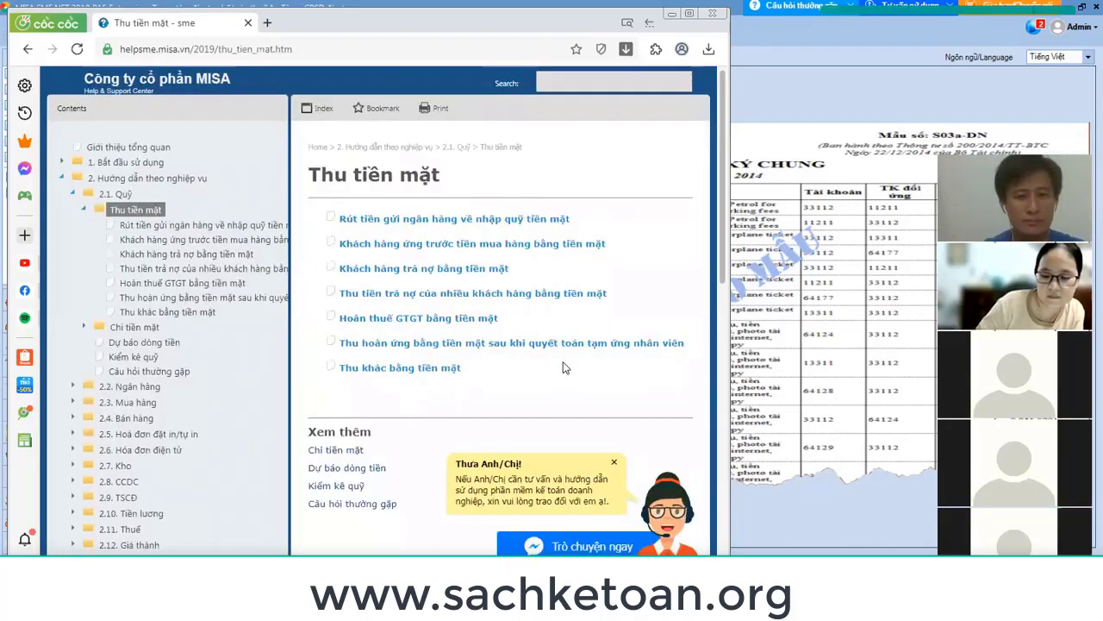
pyautogui.scroll(-5, 570, 362)
pyautogui.scroll(10, 570, 362)
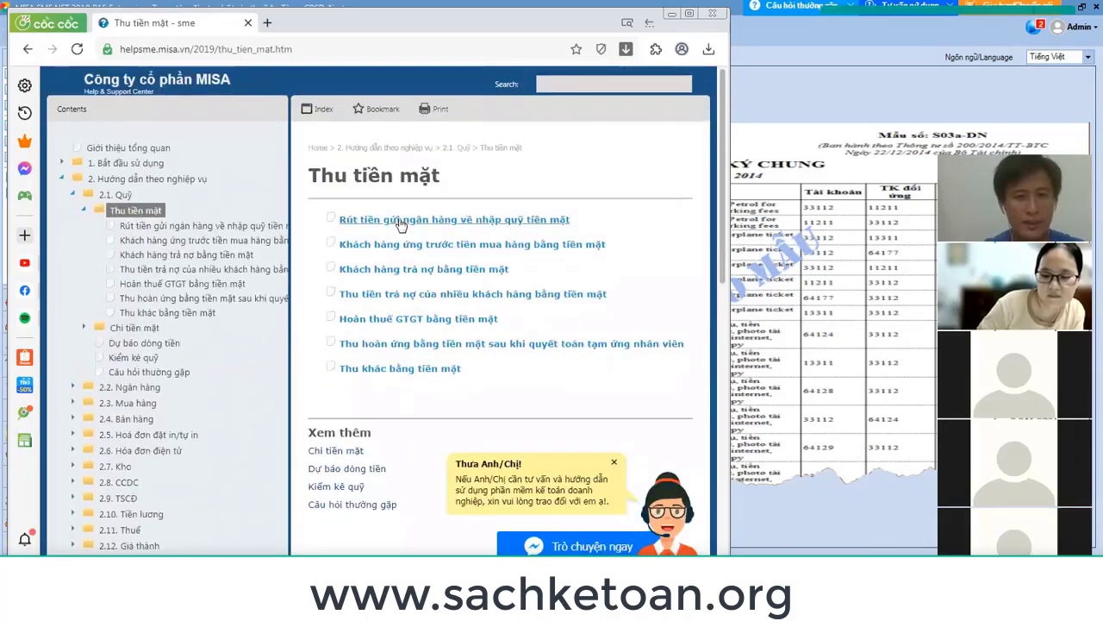
pyautogui.click(400, 221)
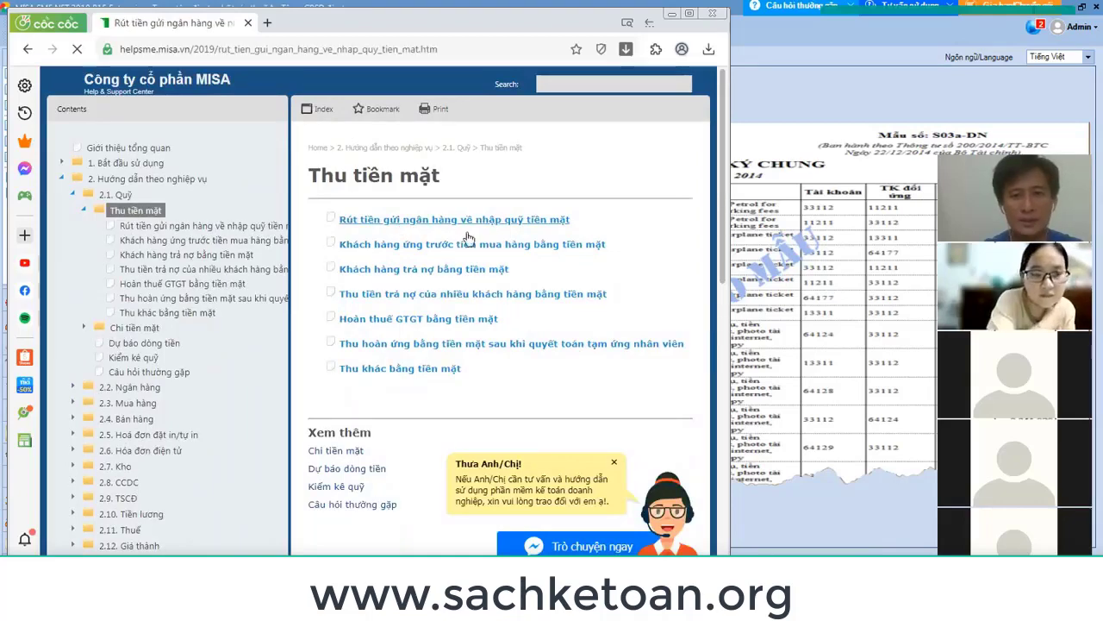
pyautogui.scroll(-2, 483, 250)
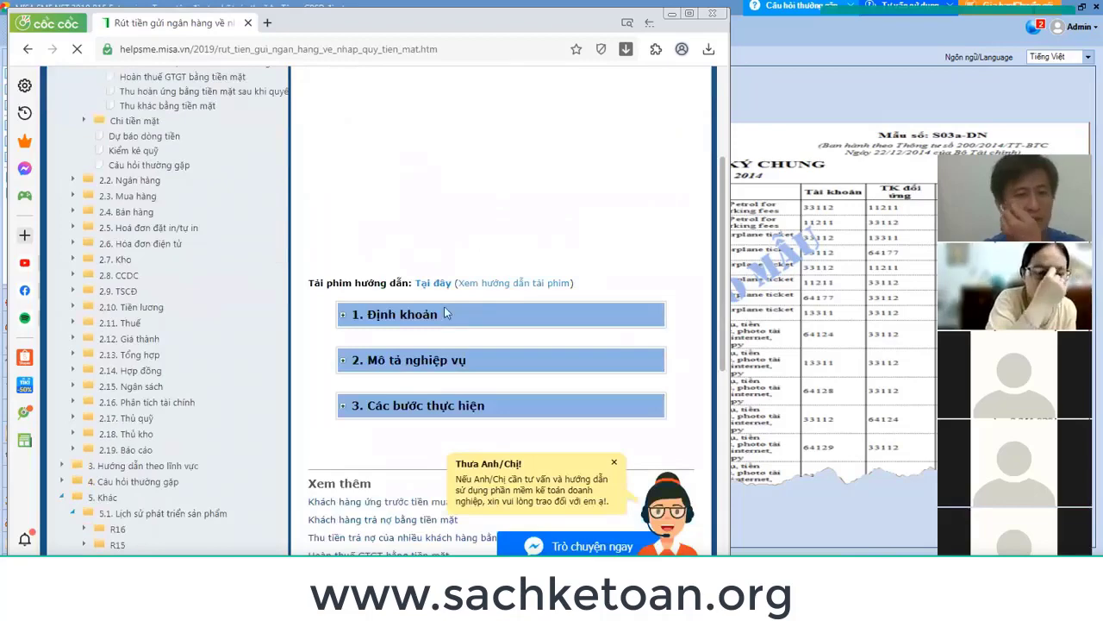
pyautogui.scroll(-3, 438, 364)
pyautogui.scroll(5, 482, 297)
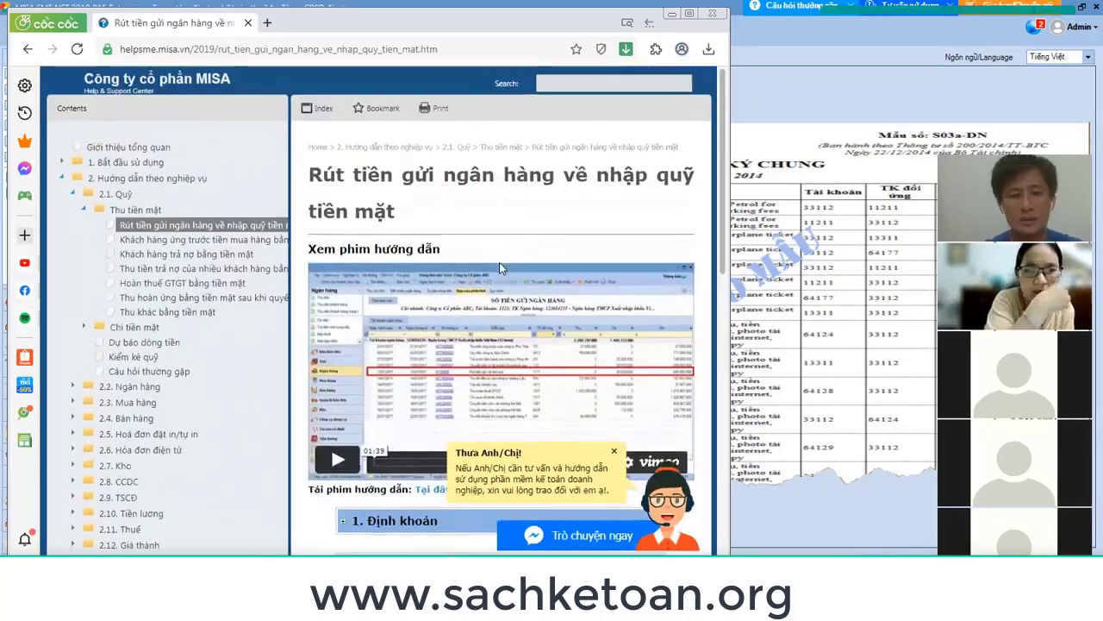
pyautogui.scroll(-2, 499, 262)
# Expand the Định khoản, Mô tả nghiệp vụ and Các bước thực hiện sections, then leave help.
pyautogui.click(341, 316)
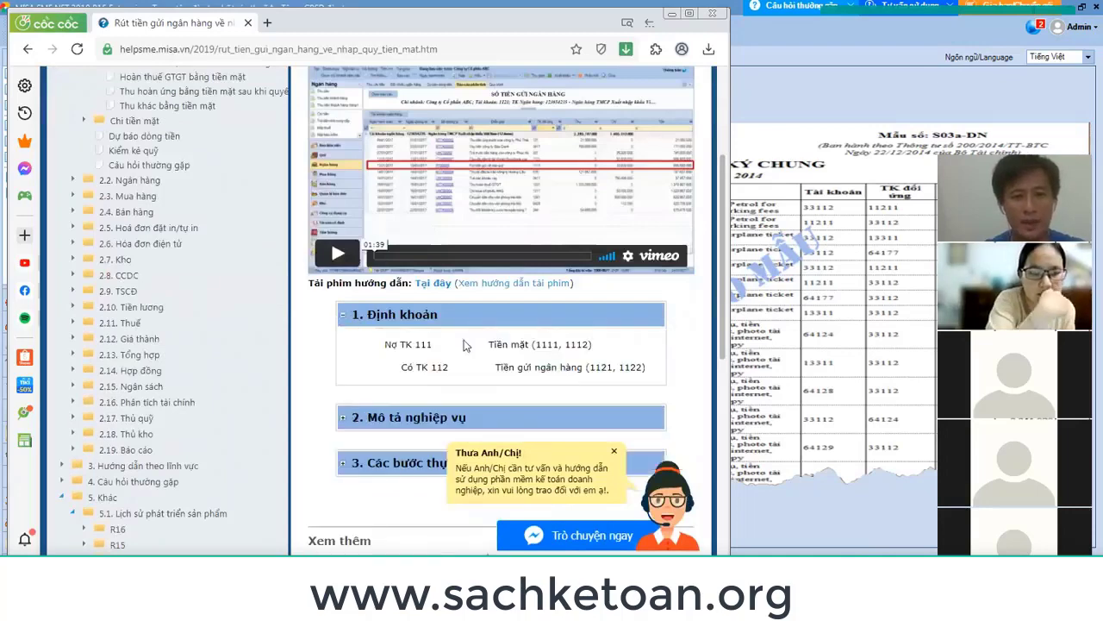
pyautogui.moveTo(584, 367); pyautogui.dragTo(419, 344)
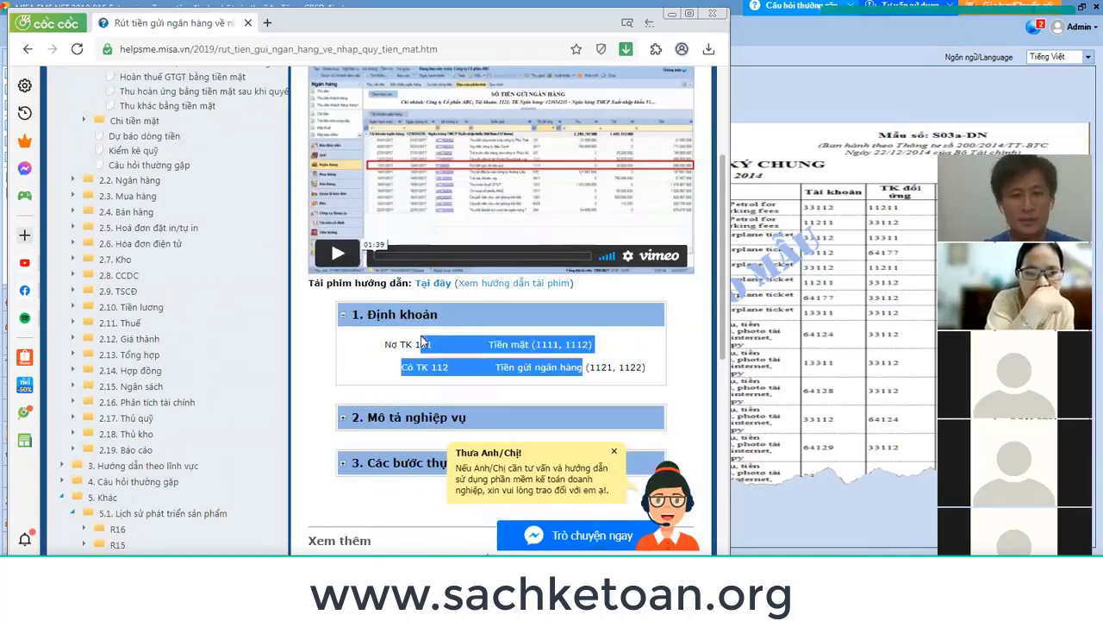
pyautogui.scroll(-2, 420, 345)
pyautogui.click(343, 219)
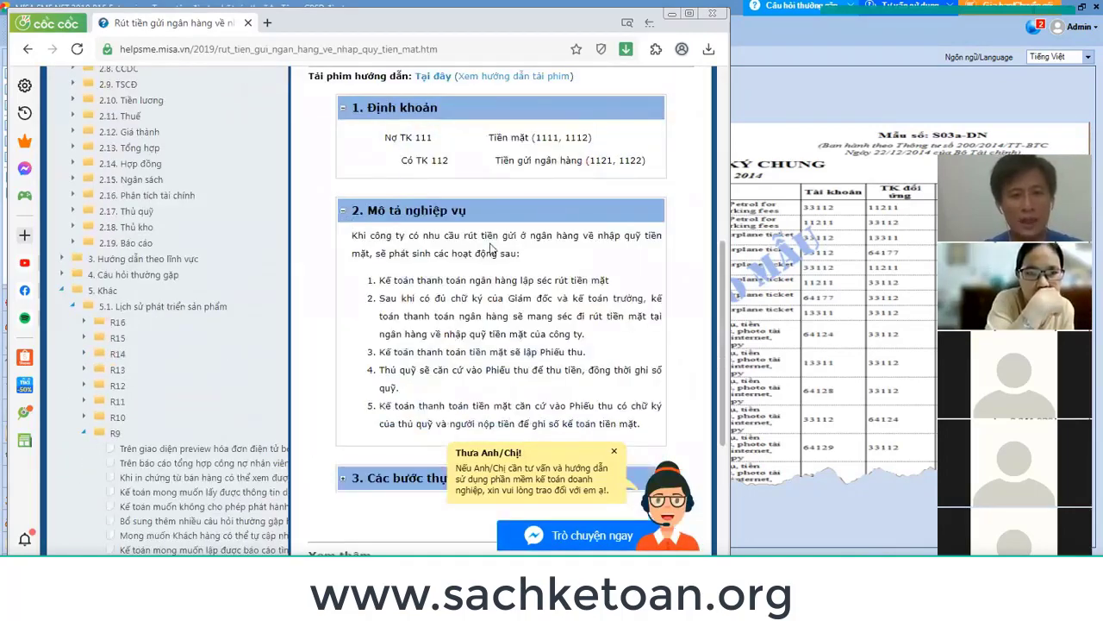
pyautogui.scroll(-3, 364, 282)
pyautogui.click(364, 278)
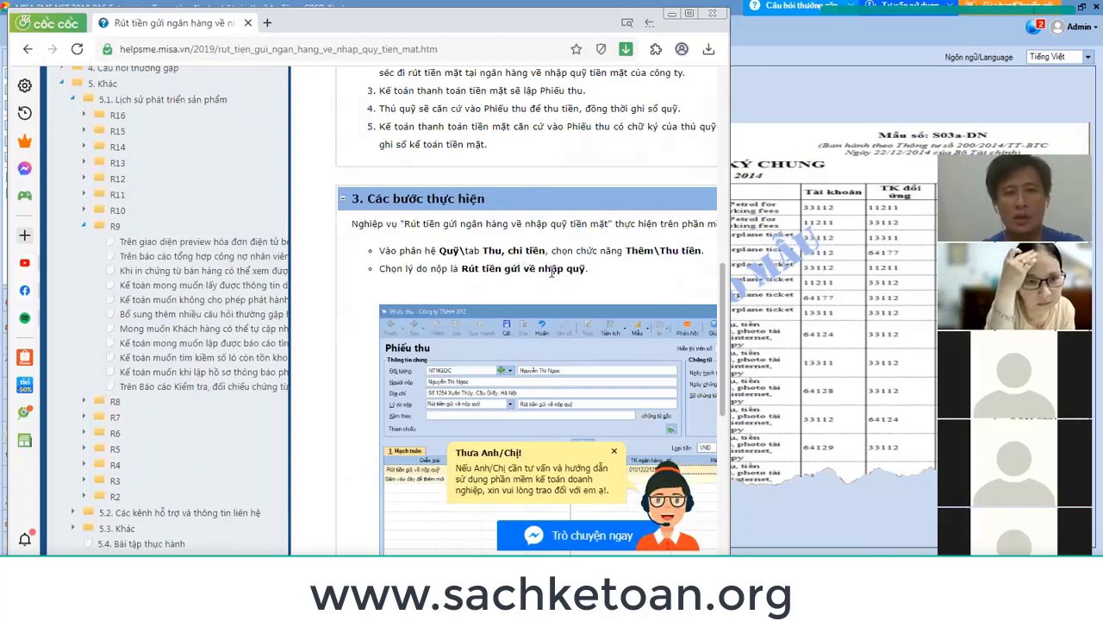
pyautogui.scroll(-5, 551, 277)
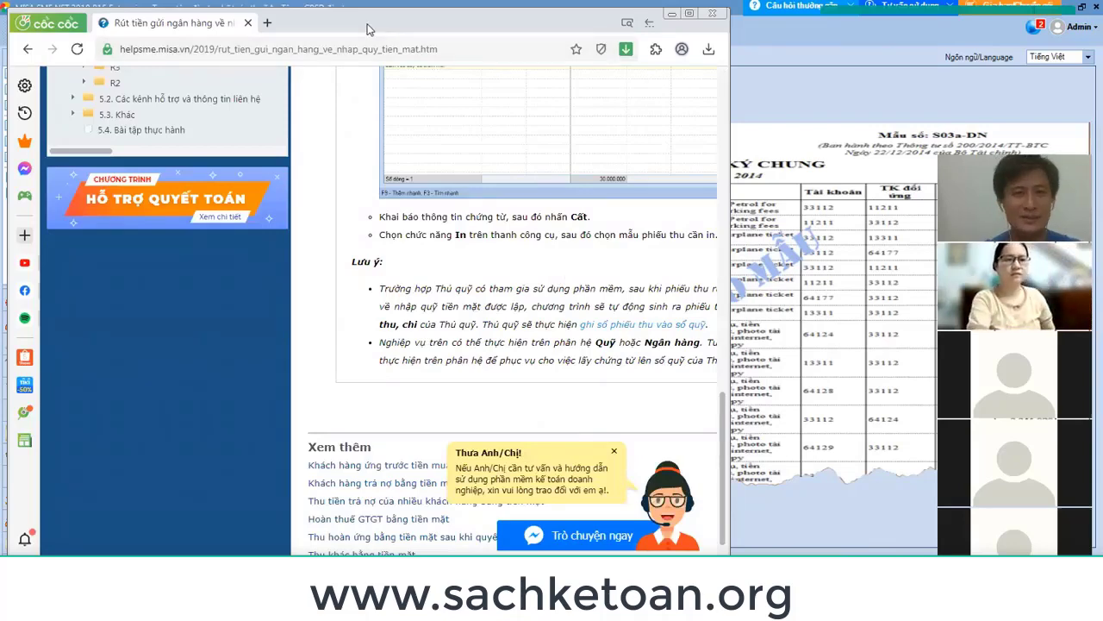
pyautogui.hotkey('alt', 'Tab')
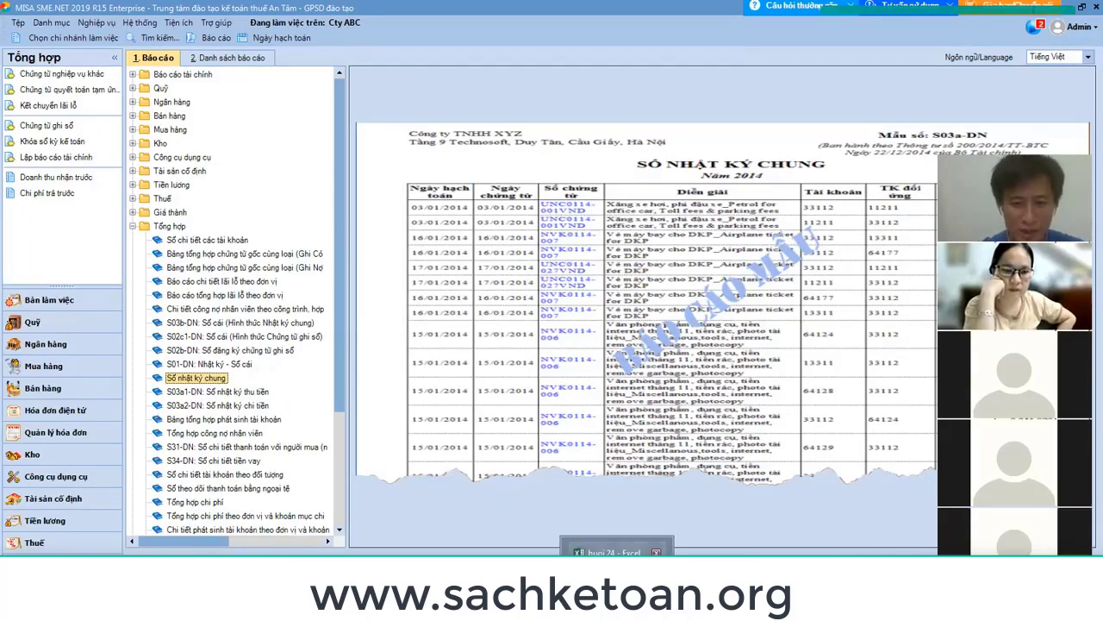
# Review the BHXH entries in buoi 24, then switch to the blank buoi 25 workbook.
pyautogui.click(615, 551)
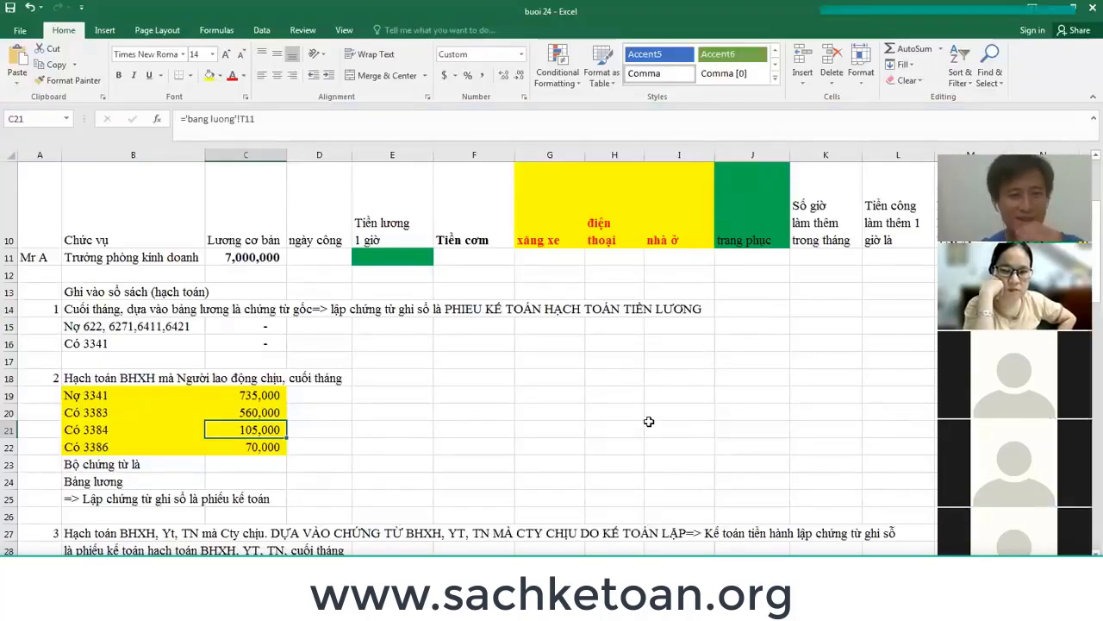
pyautogui.scroll(-2, 678, 412)
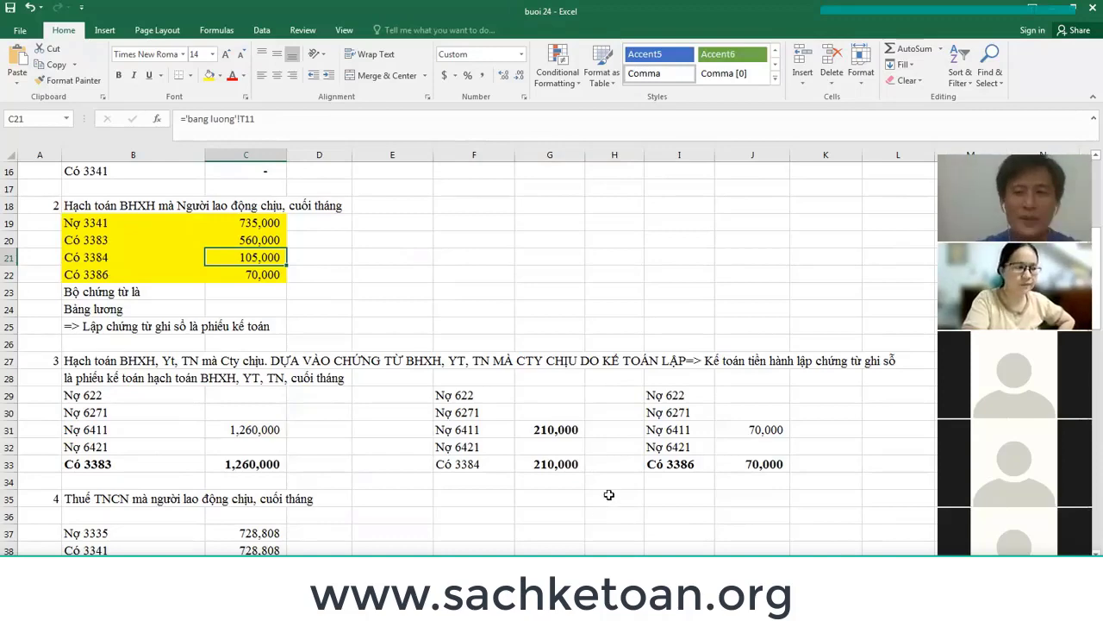
pyautogui.click(591, 330)
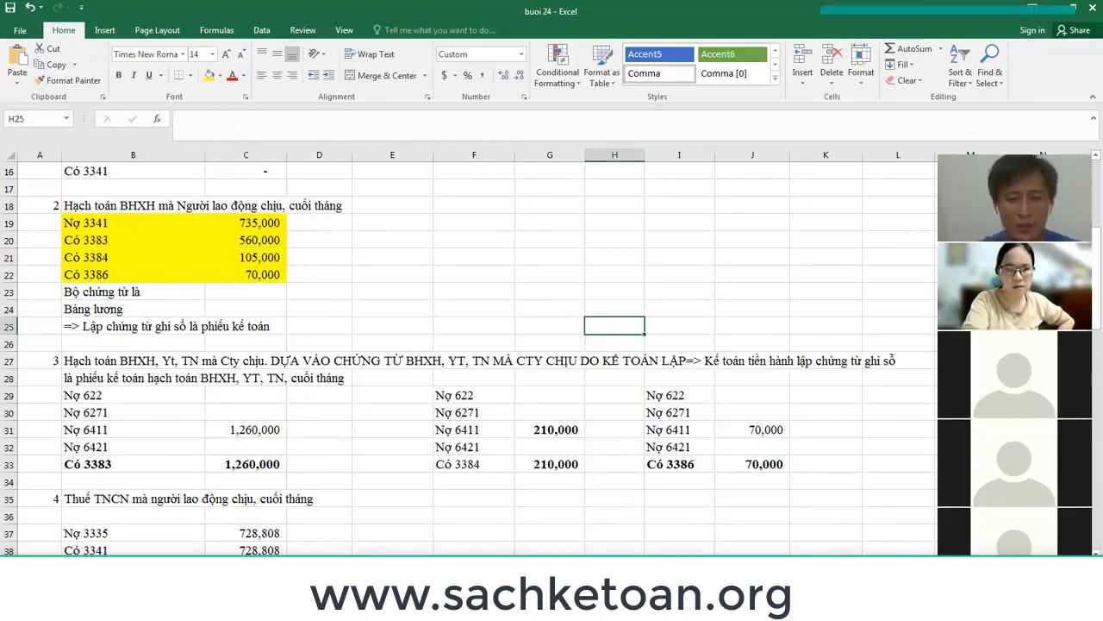
pyautogui.click(617, 595)
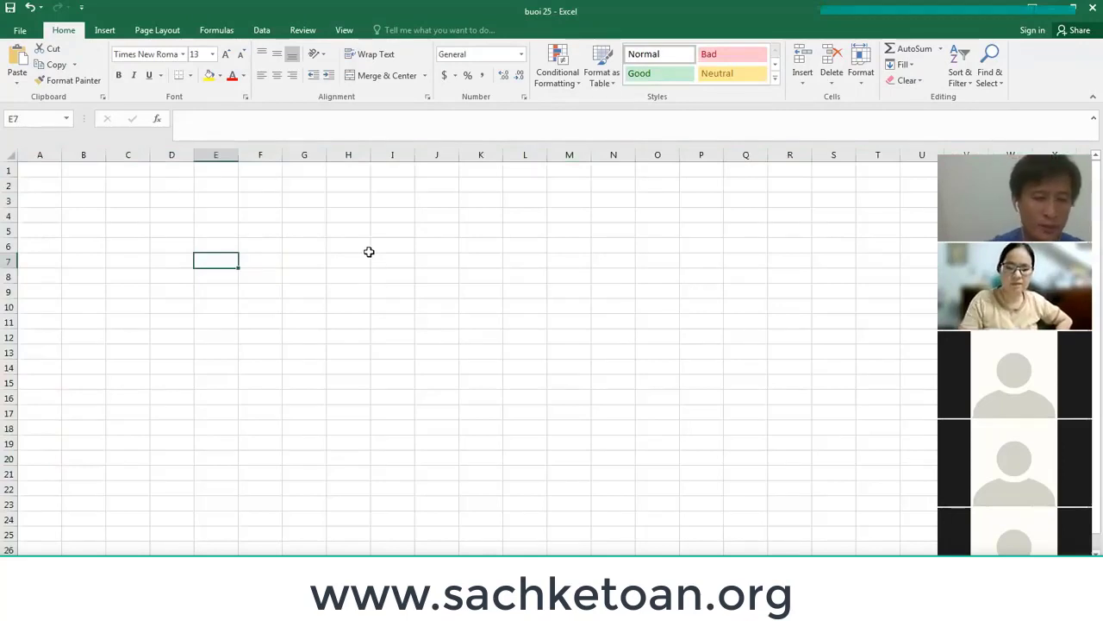
# Enter the heading KẾ TOÁN HÀNG TỒN KHO in E4 and the number 1 in D5.
pyautogui.press('Up')
pyautogui.press('Up')
pyautogui.press('Up')
pyautogui.write('KẾ T')
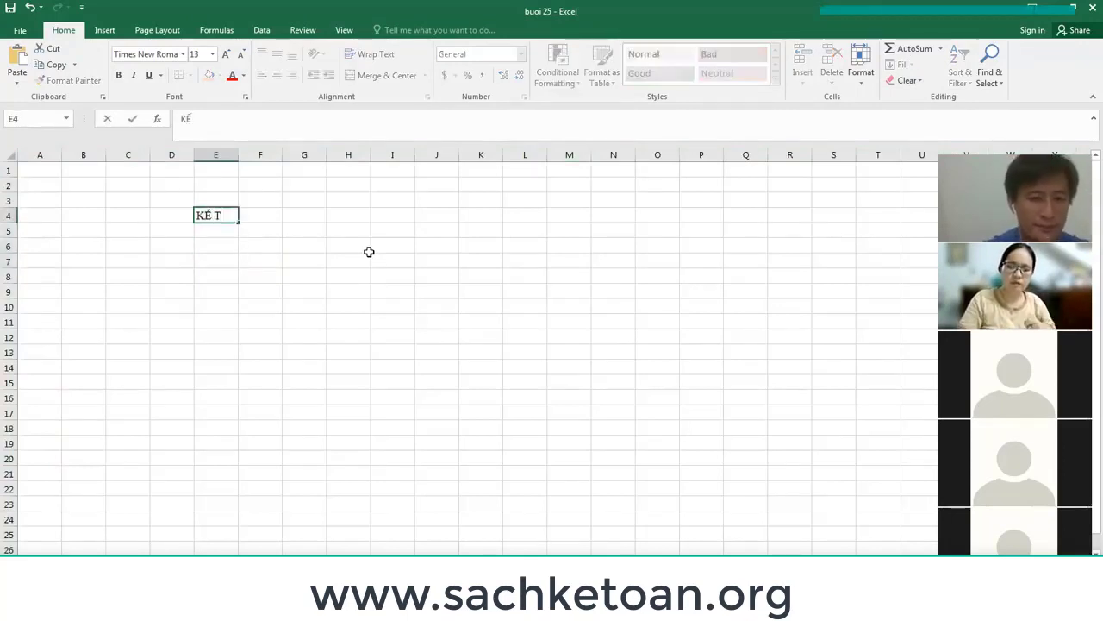
pyautogui.write('OÁN HÀNG TO')
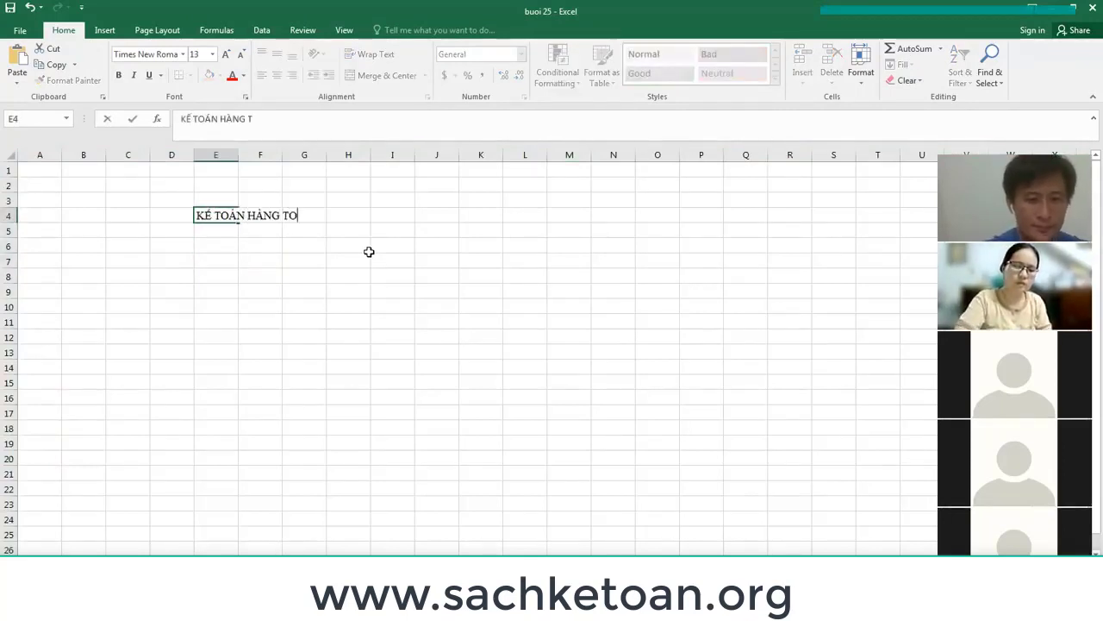
pyautogui.press('BackSpace')
pyautogui.write('ỒN KHO')
pyautogui.press('Return')
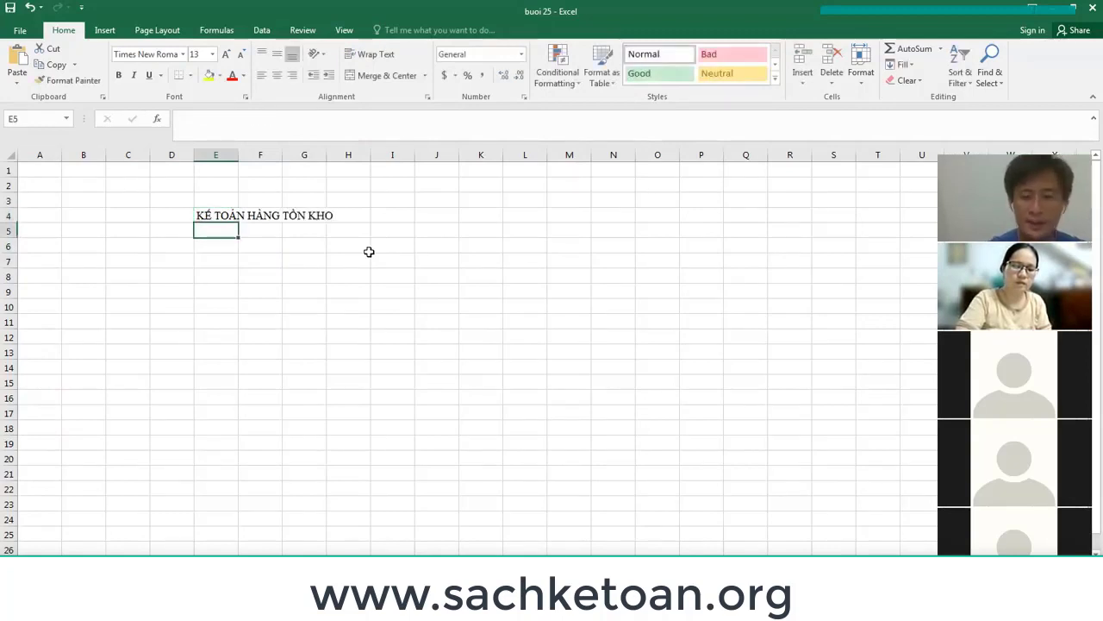
pyautogui.press('Left')
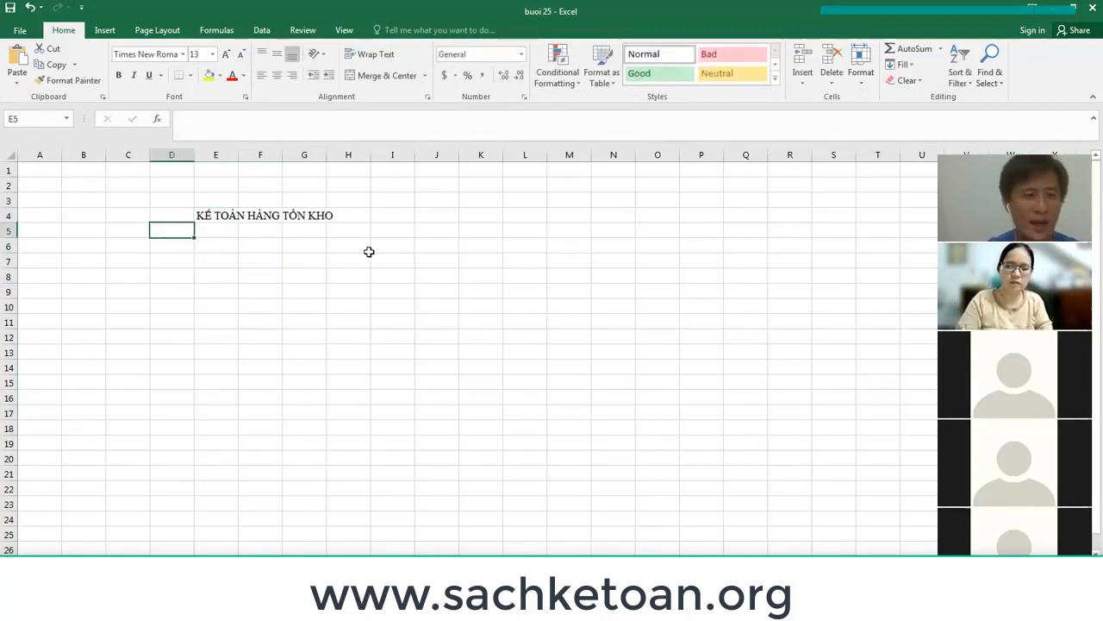
pyautogui.write('1')
pyautogui.press('Right')
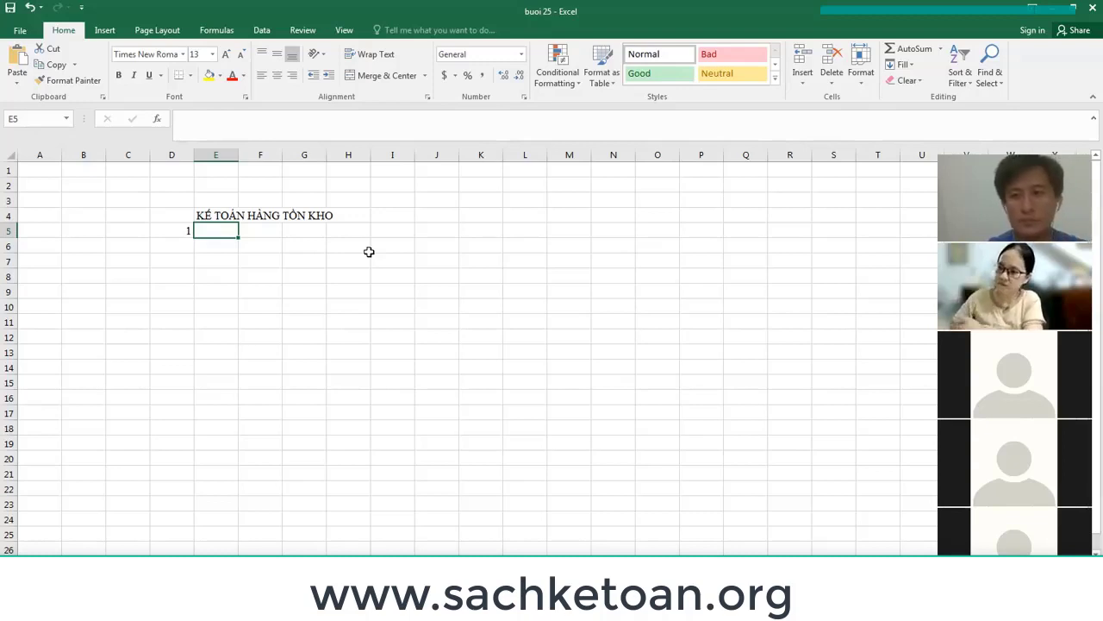
# In E5, ask the accountant's final job, answered 'Báo cáo NHẬP XUẤT TỒN THEO TỪNG MẶT HÀNG THEO TỪNG KHO CỦA CTY'.
pyautogui.write('1.1')
pyautogui.press('BackSpace')
pyautogui.press('BackSpace')
pyautogui.press('BackSpace')
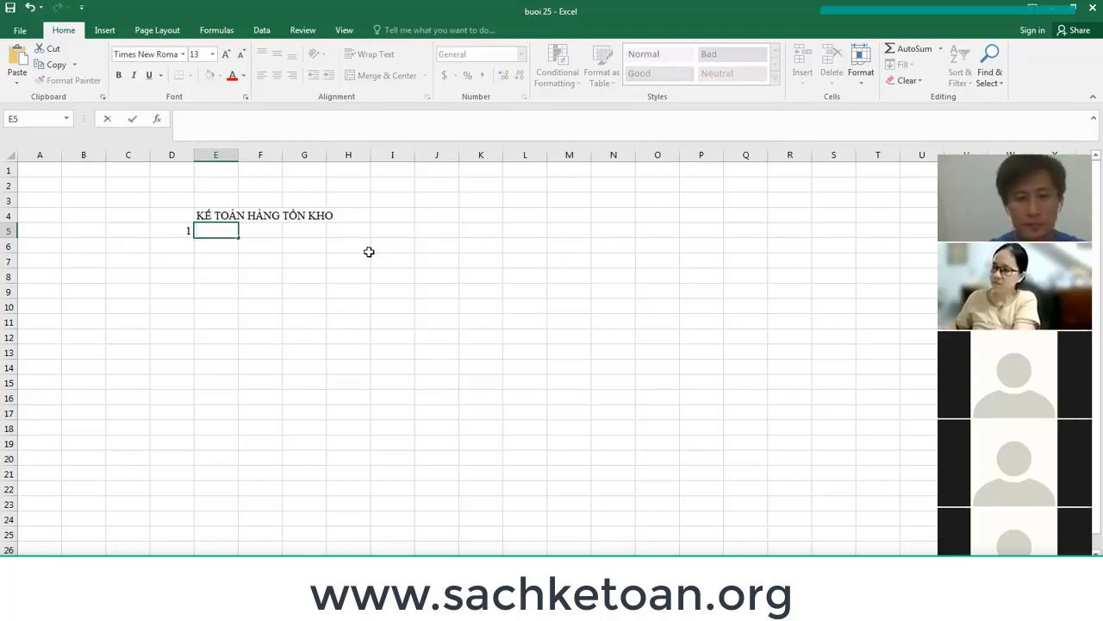
pyautogui.write('Coógn')
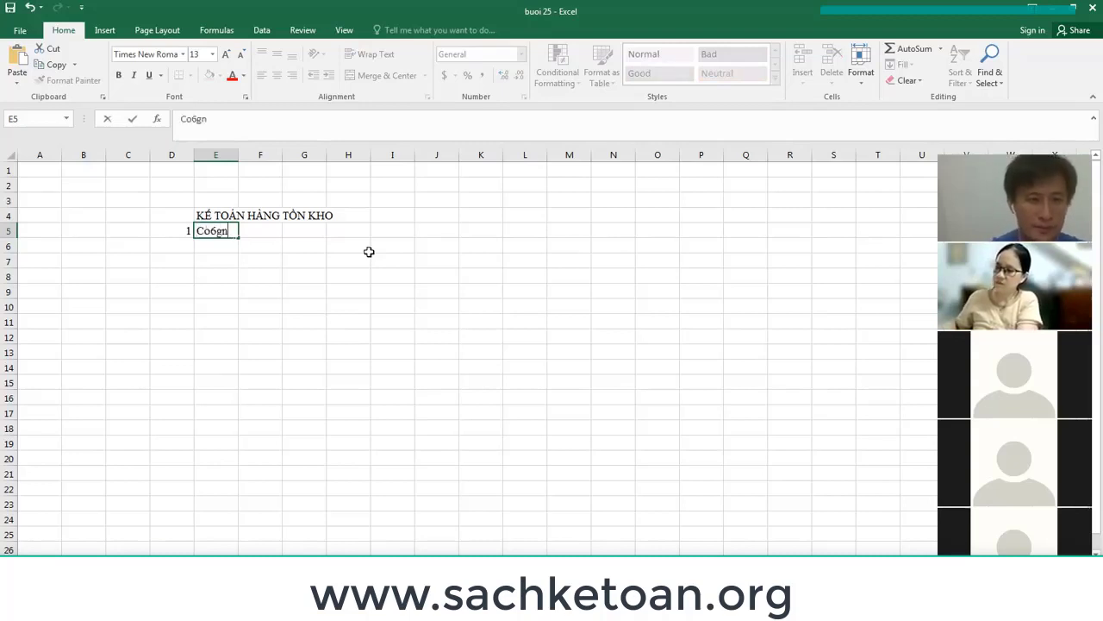
pyautogui.press('BackSpace')
pyautogui.press('BackSpace')
pyautogui.press('BackSpace')
pyautogui.press('BackSpace')
pyautogui.press('BackSpace')
pyautogui.write('Biết')
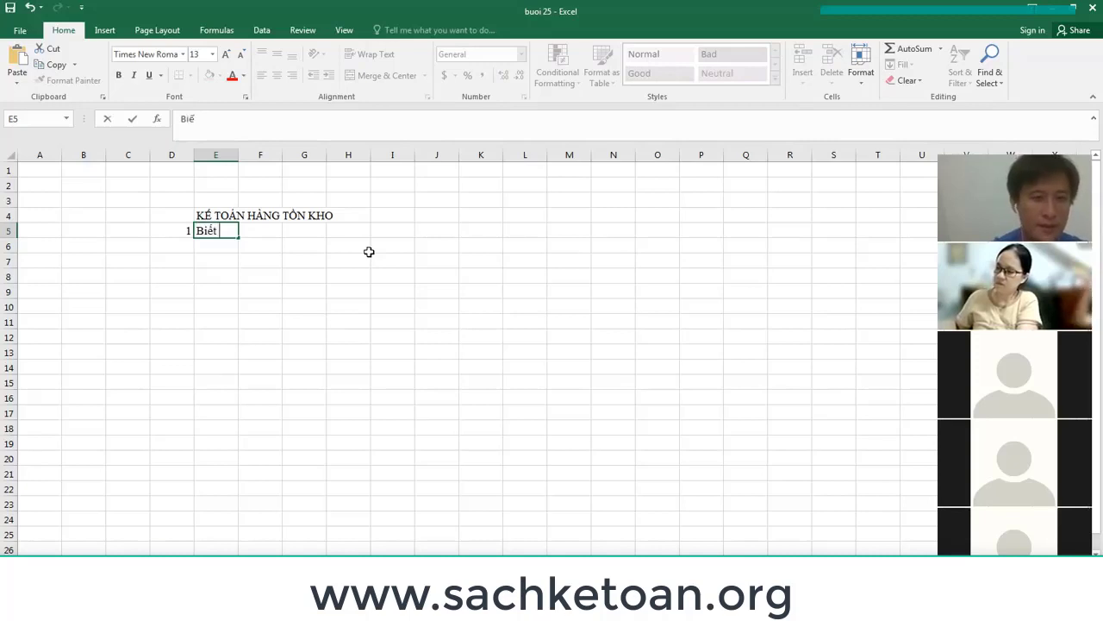
pyautogui.write(' công việc')
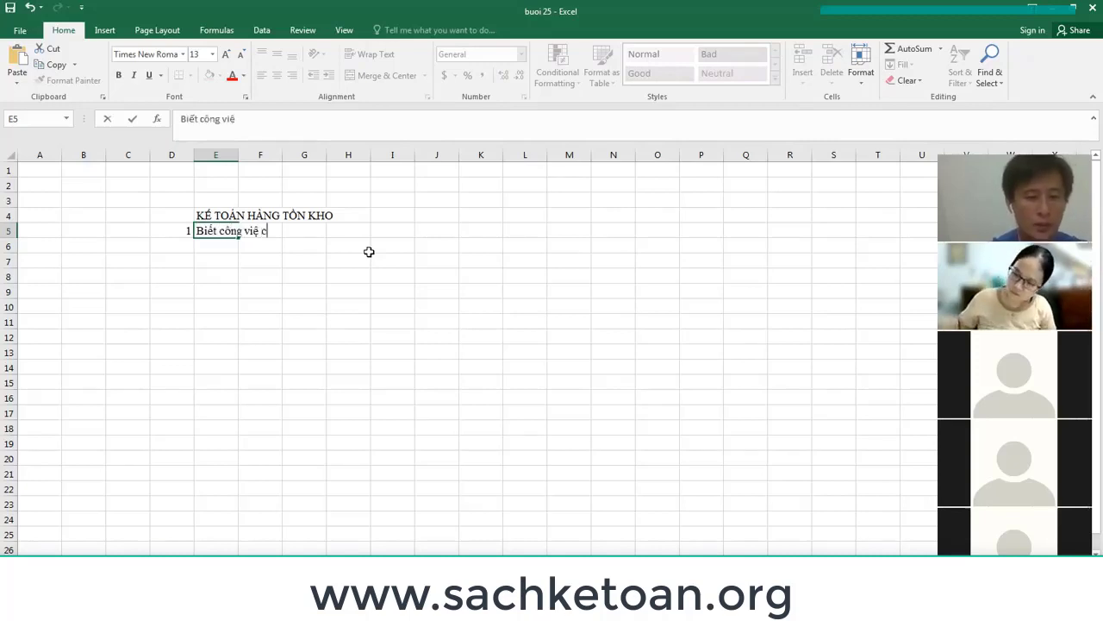
pyautogui.write('u')
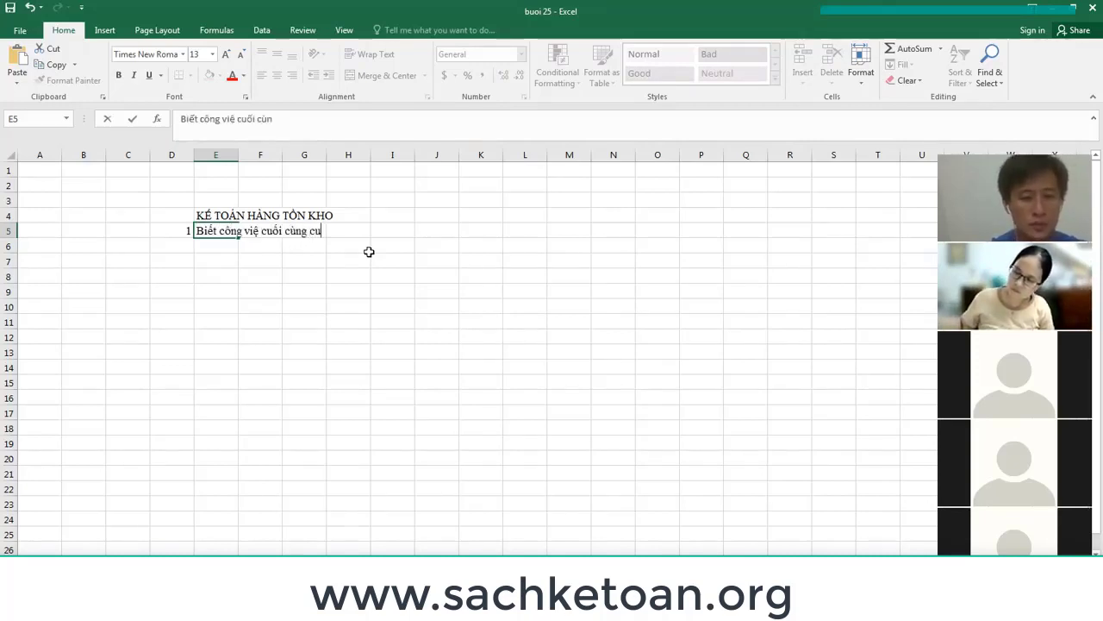
pyautogui.write('oi cùng của nguoi làm')
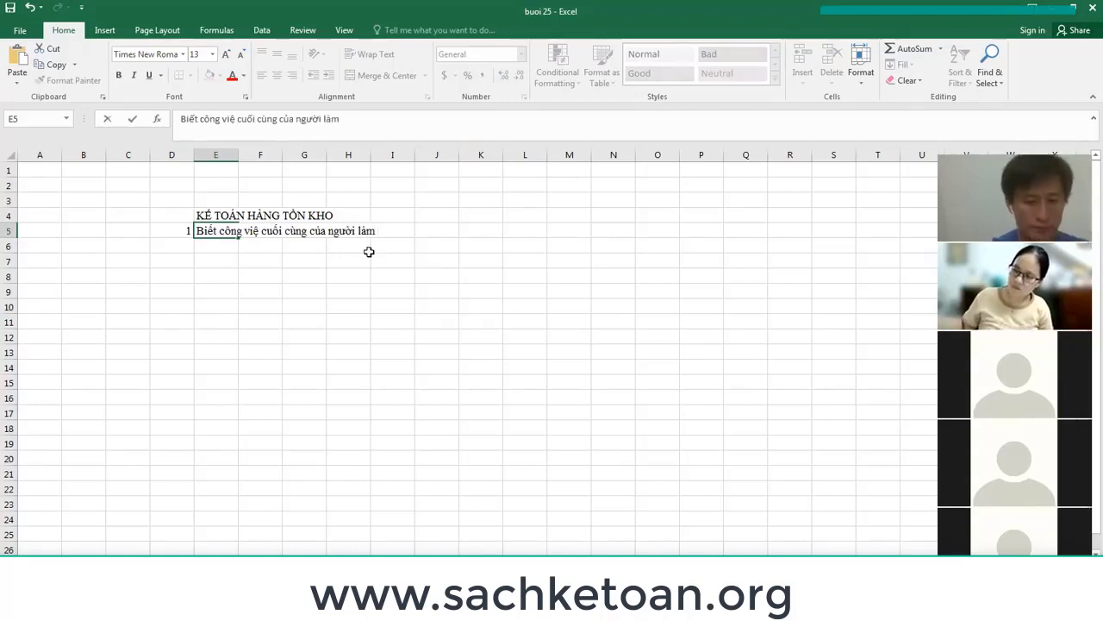
pyautogui.write(' kế toán hàng')
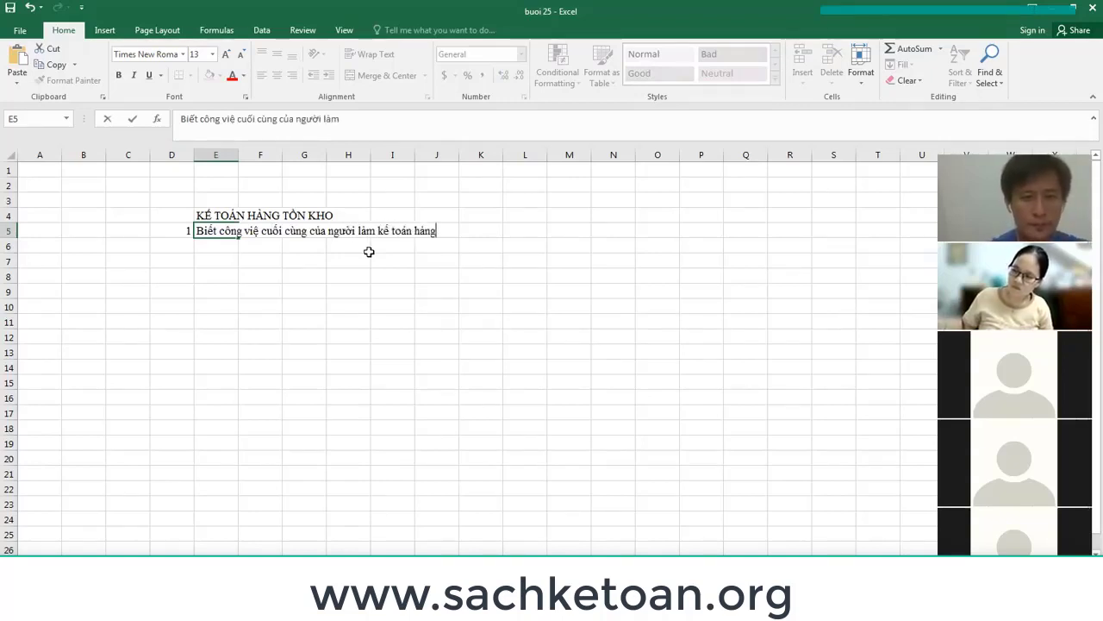
pyautogui.write(' tồn kho là')
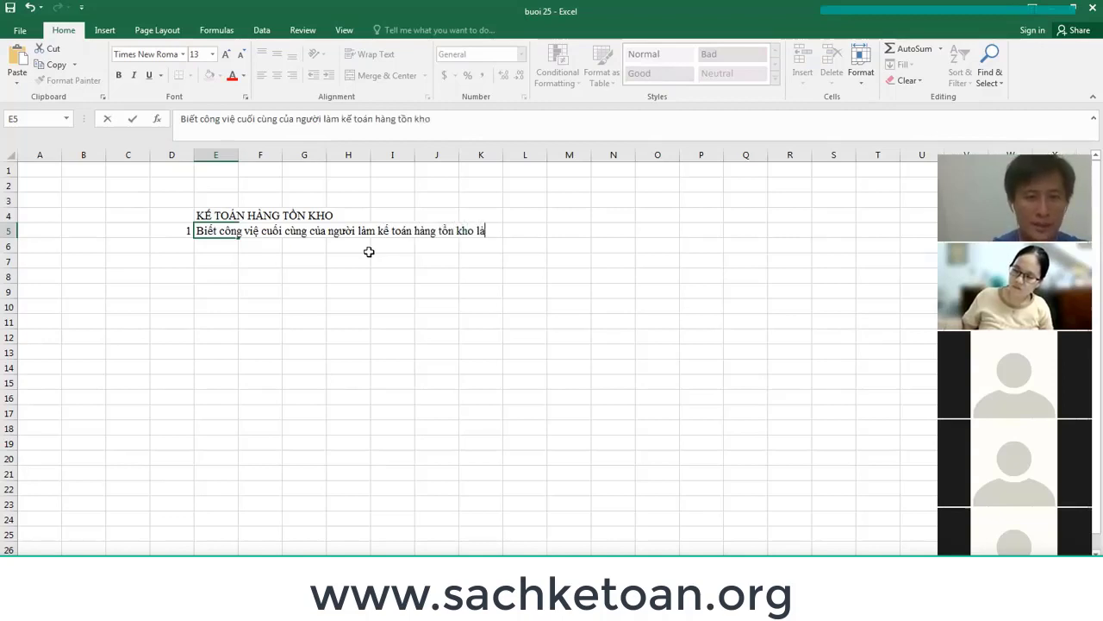
pyautogui.write(' gi')
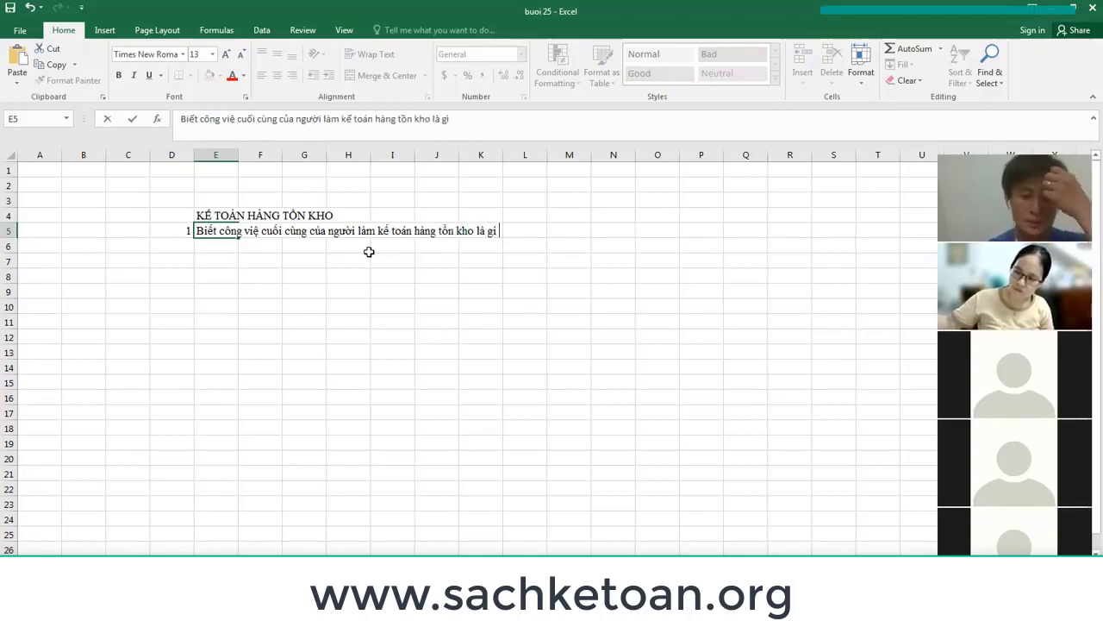
pyautogui.write(' ? Báo ca')
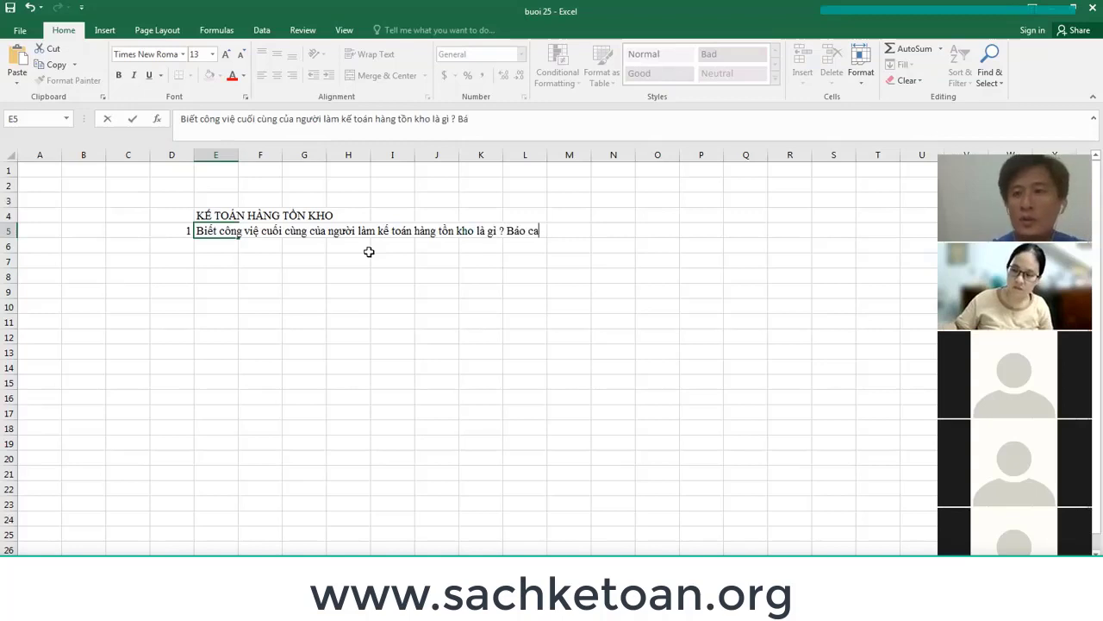
pyautogui.press('BackSpace')
pyautogui.write('áo (')
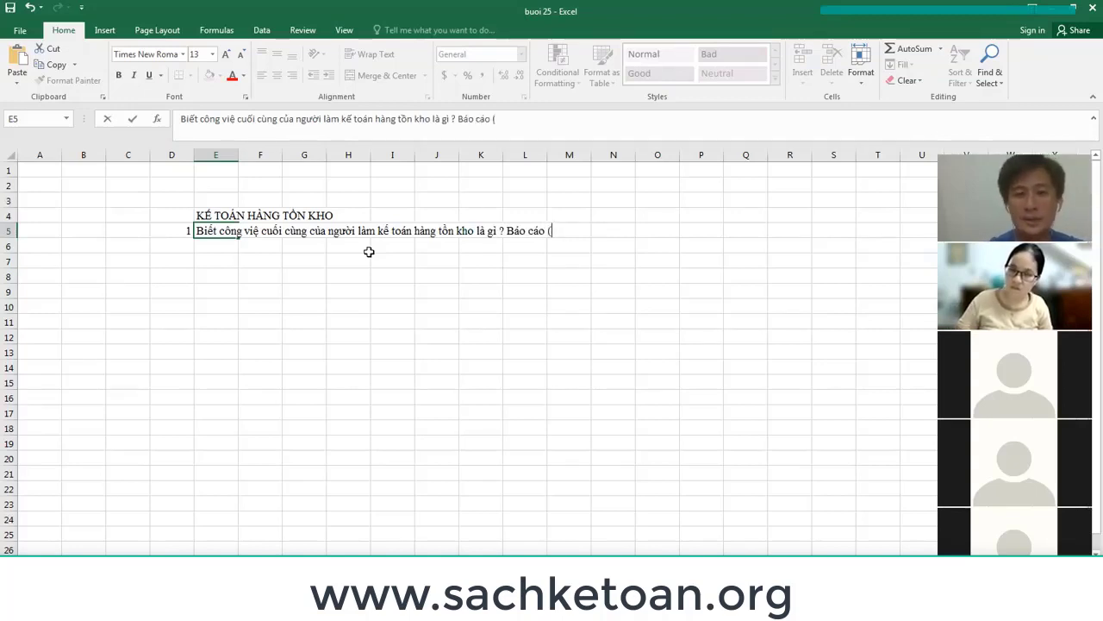
pyautogui.write('Ba')
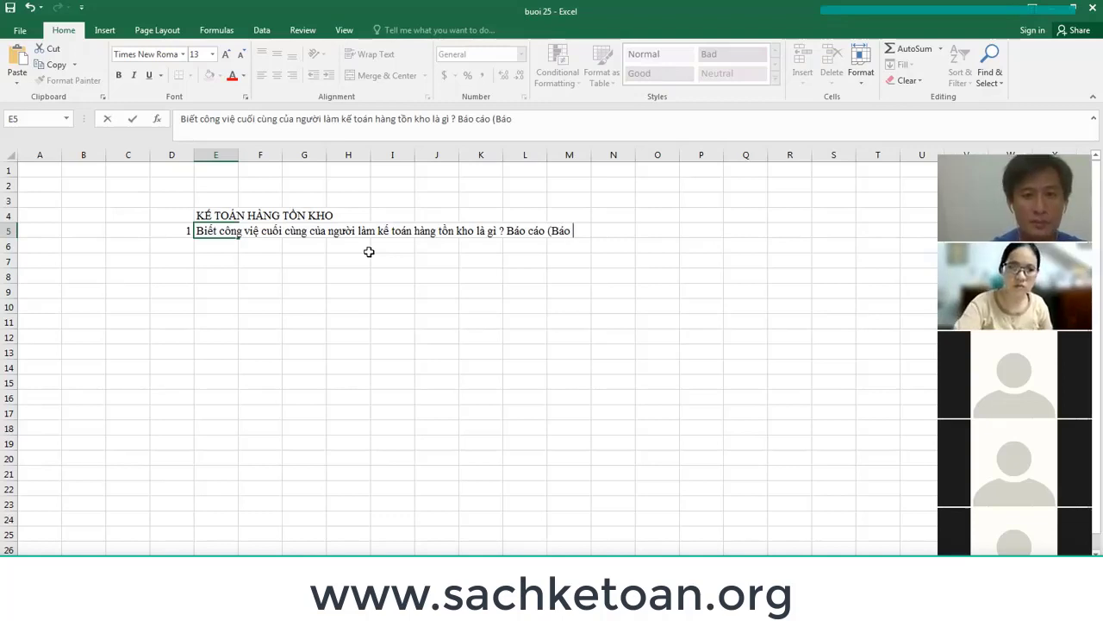
pyautogui.write('o c')
pyautogui.write('a')
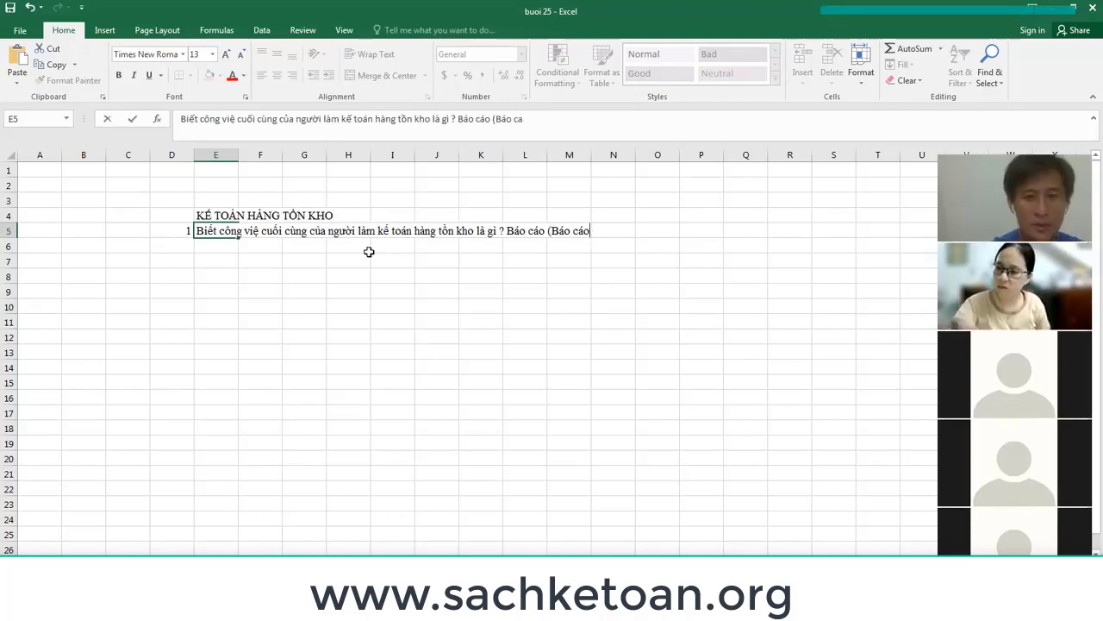
pyautogui.write('o xuất')
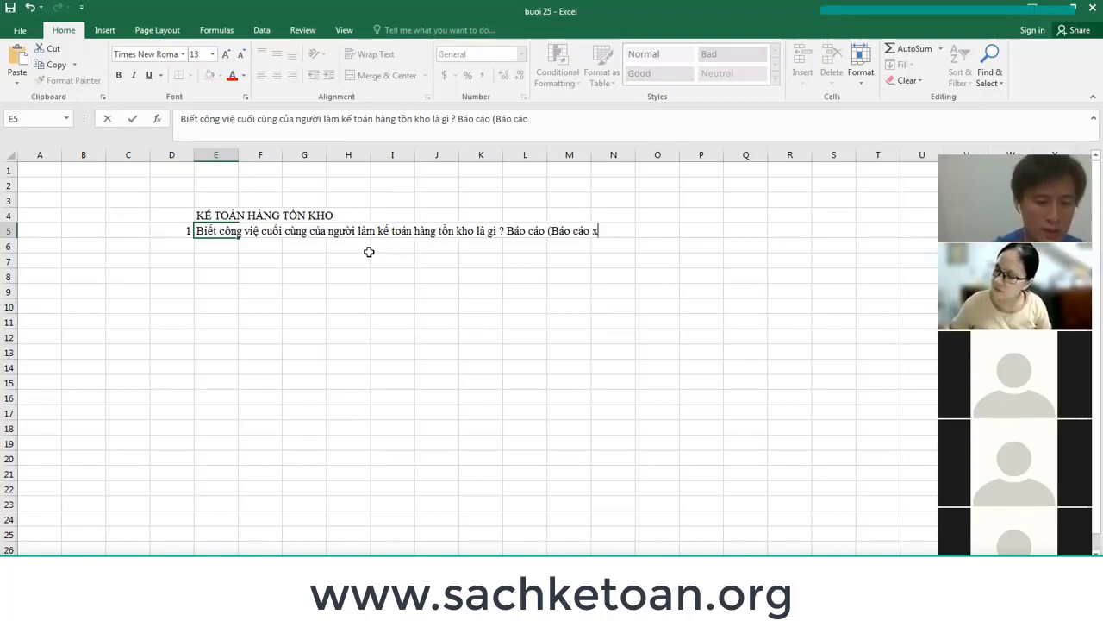
pyautogui.press('BackSpace')
pyautogui.press('BackSpace')
pyautogui.press('BackSpace')
pyautogui.press('BackSpace')
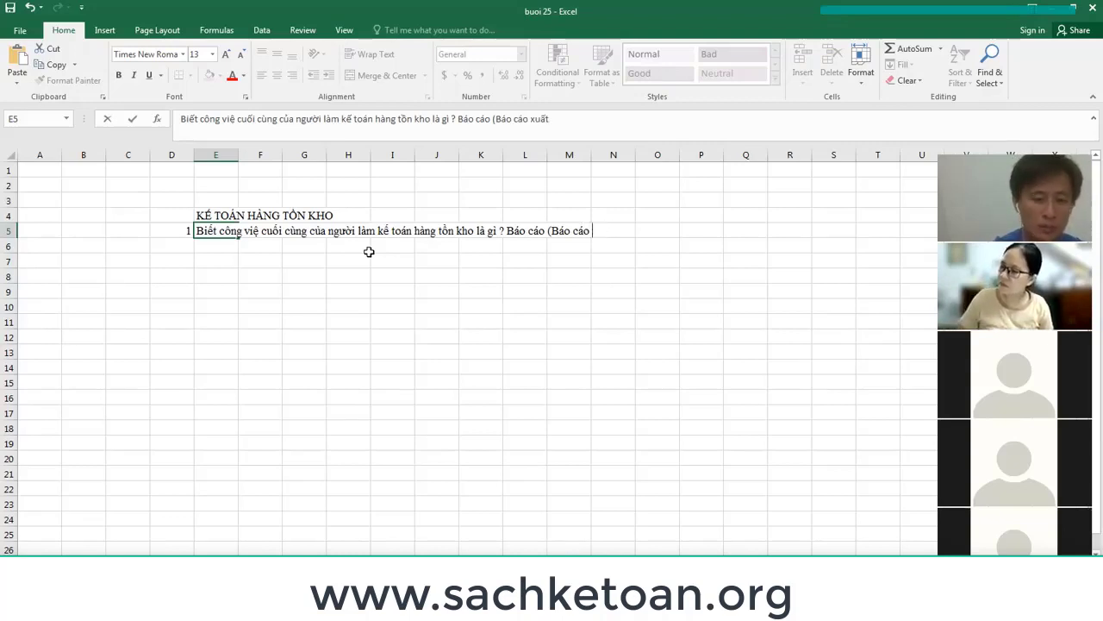
pyautogui.write('NHẬP XUẤ')
pyautogui.write('T TỒN THOE')
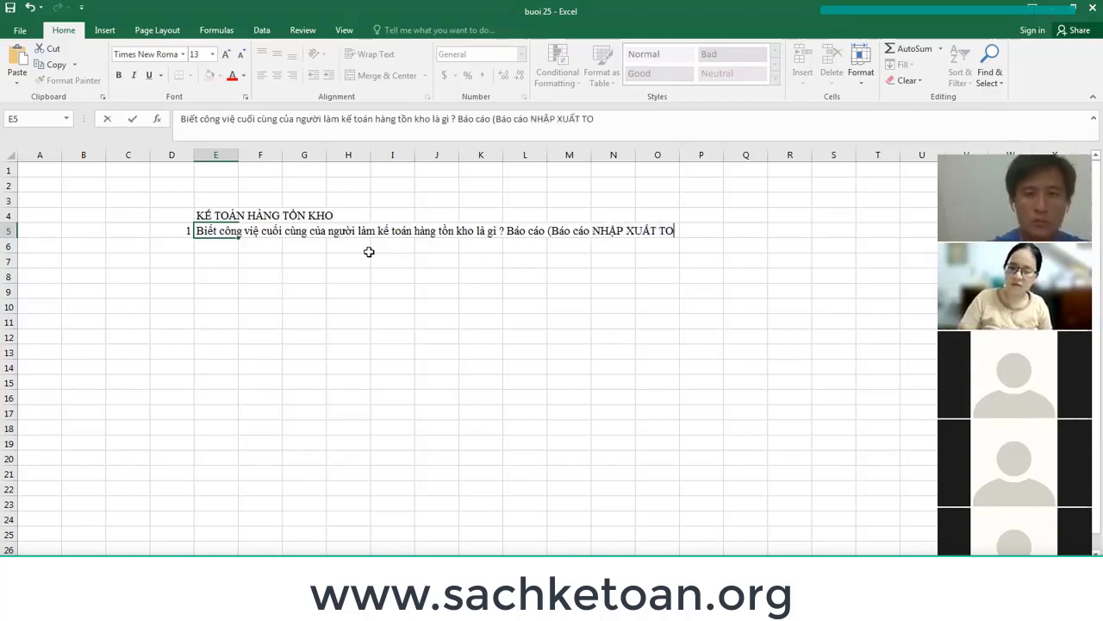
pyautogui.press('BackSpace')
pyautogui.press('BackSpace')
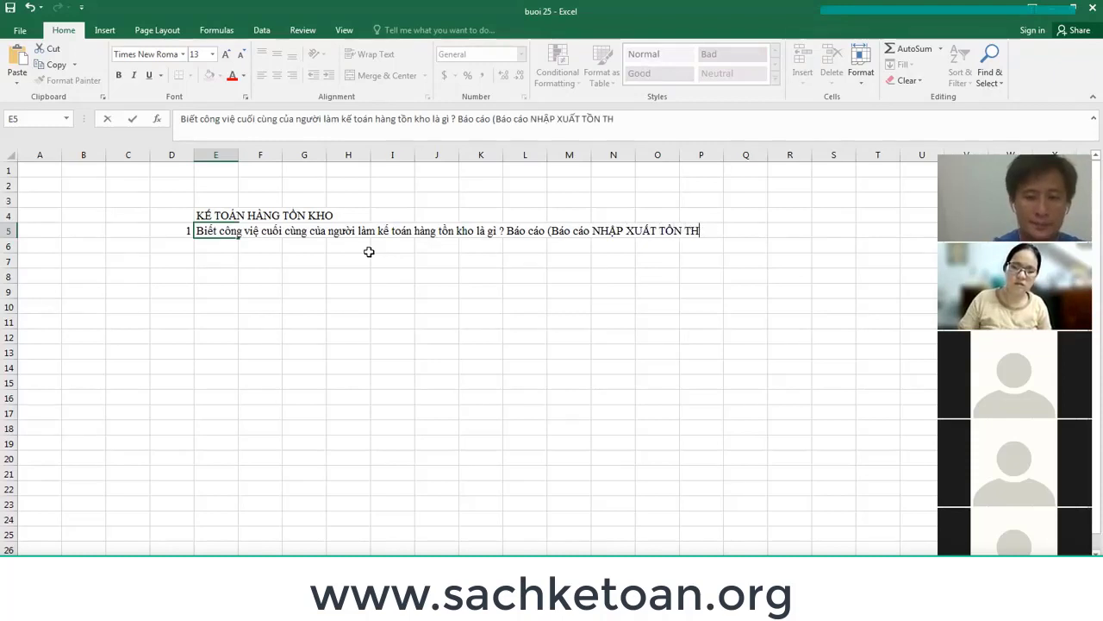
pyautogui.write('EO TỪNG MAẶT ')
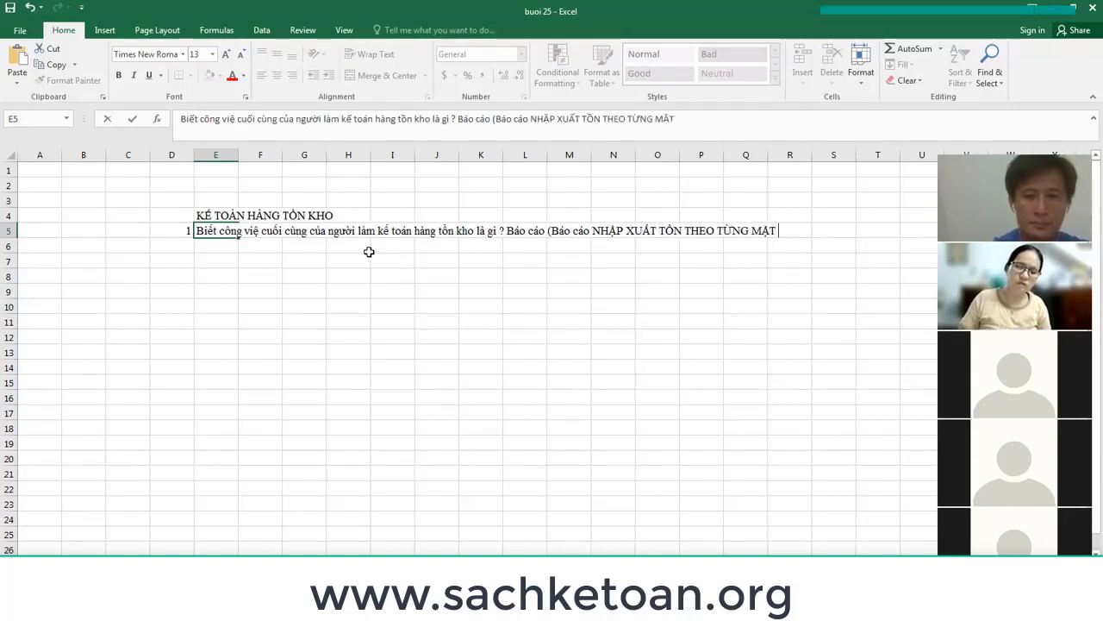
pyautogui.write('HÀNG THOE')
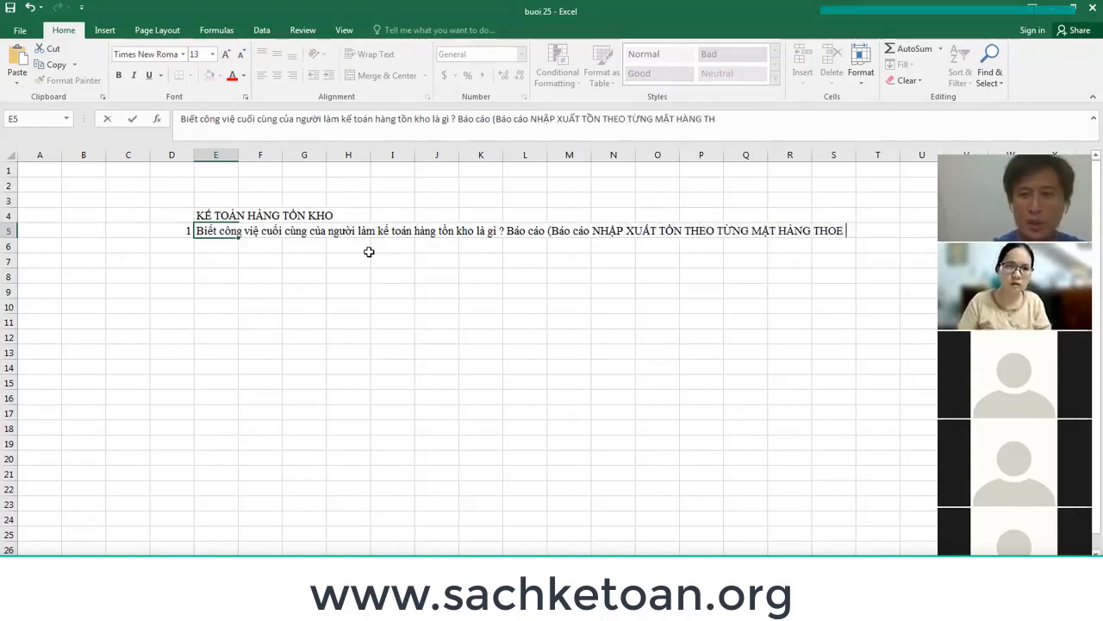
pyautogui.press('BackSpace')
pyautogui.press('BackSpace')
pyautogui.write('EO TỪN')
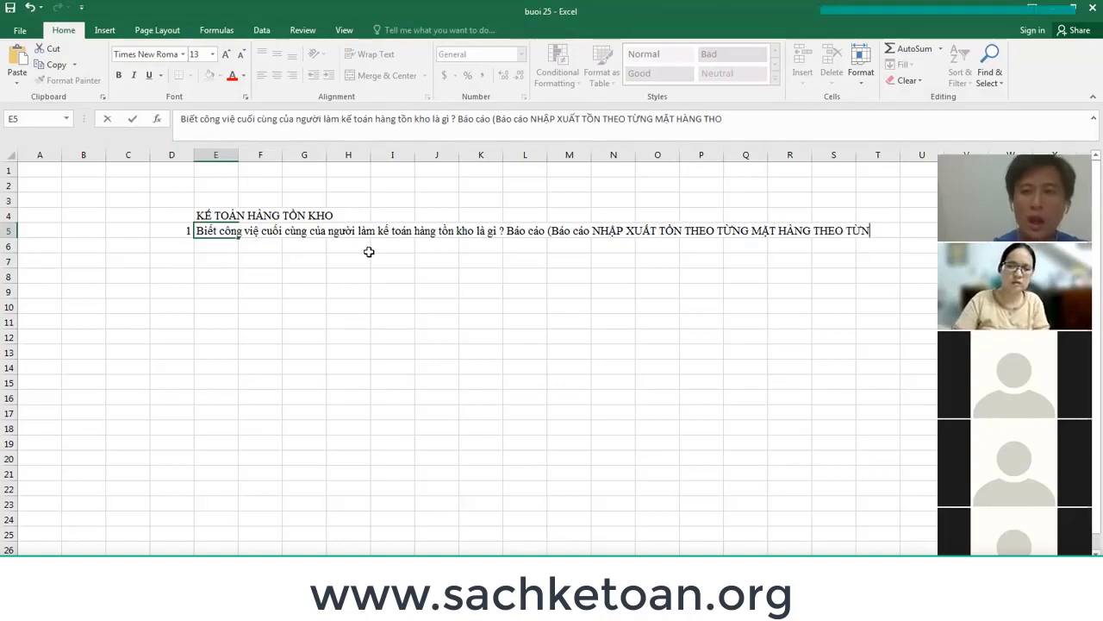
pyautogui.write('G KHO CỦA')
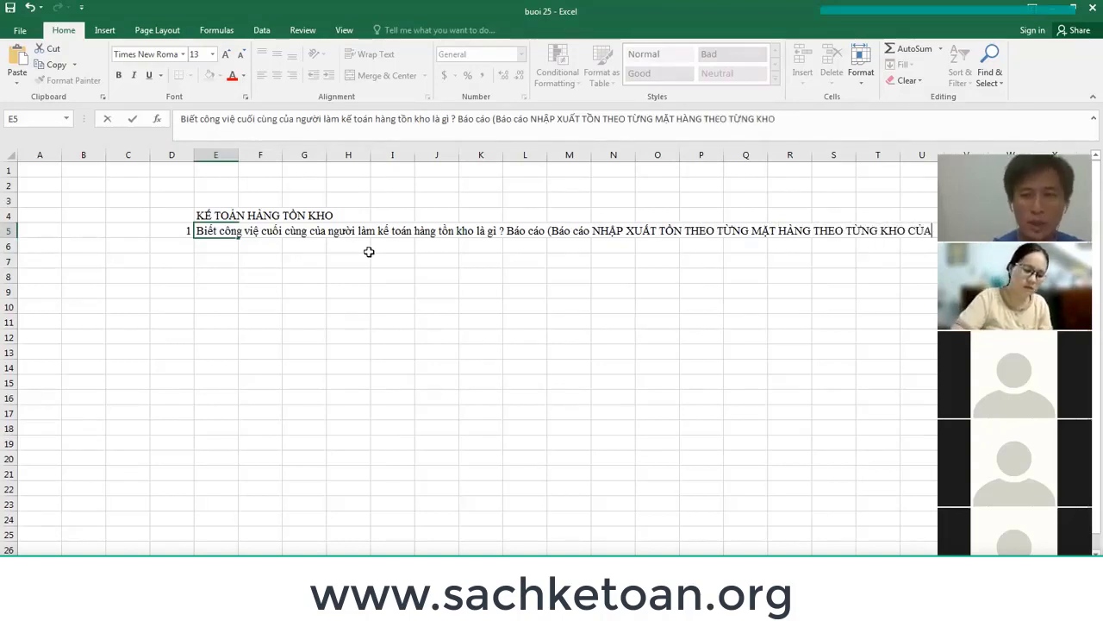
pyautogui.write(' CTY')
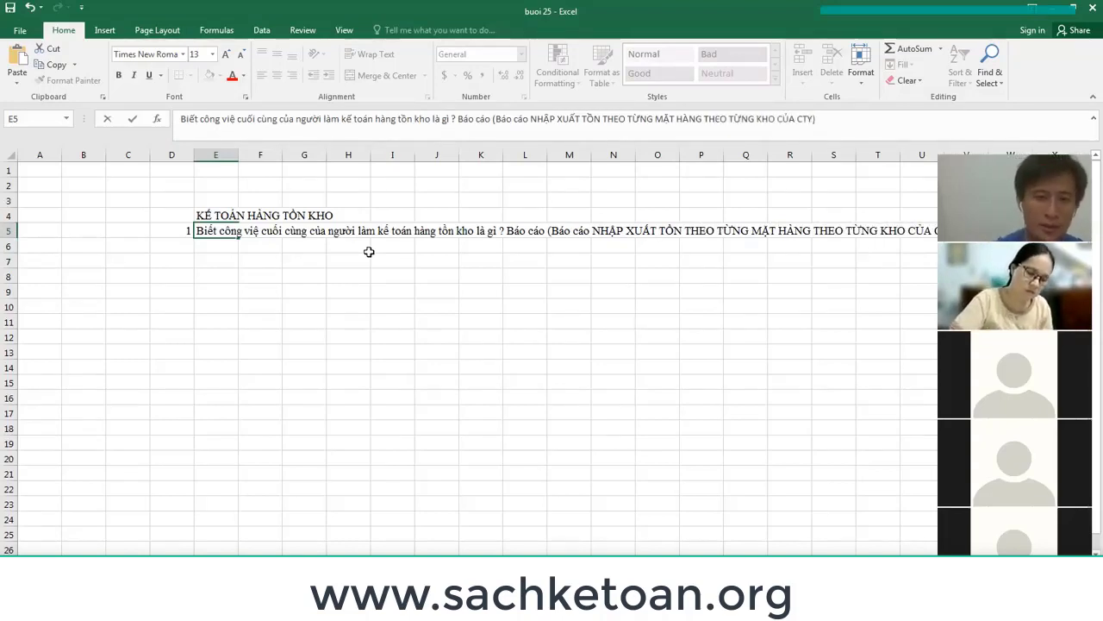
pyautogui.press('Return')
# Add the line 'Vào bất kỳ thời gian nào' in E6.
pyautogui.write('Vào bả')
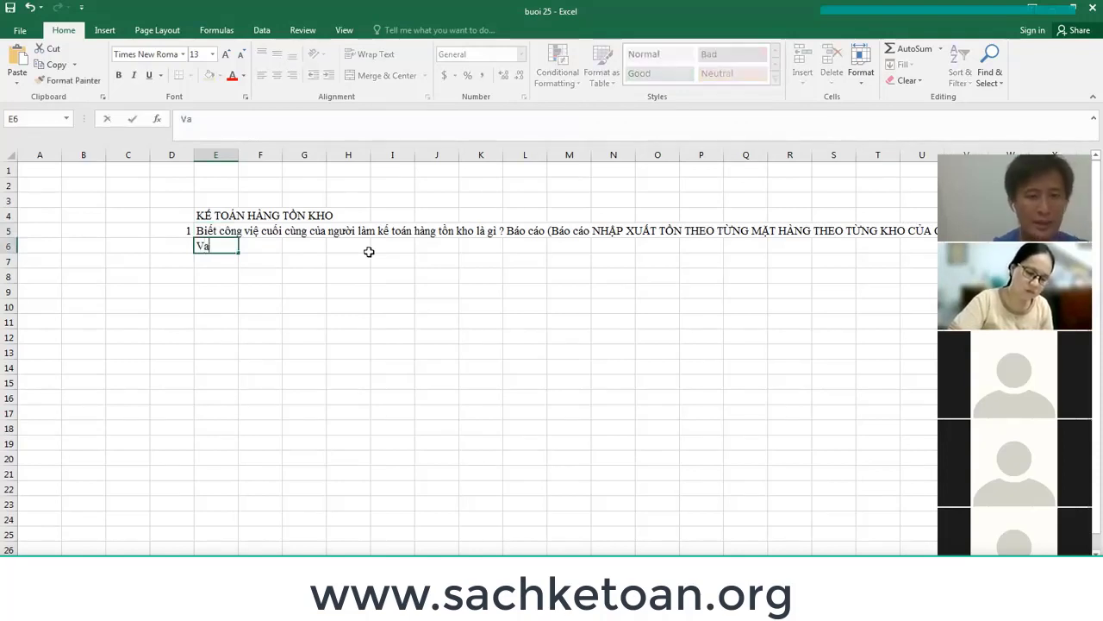
pyautogui.write('t kỳ thờ')
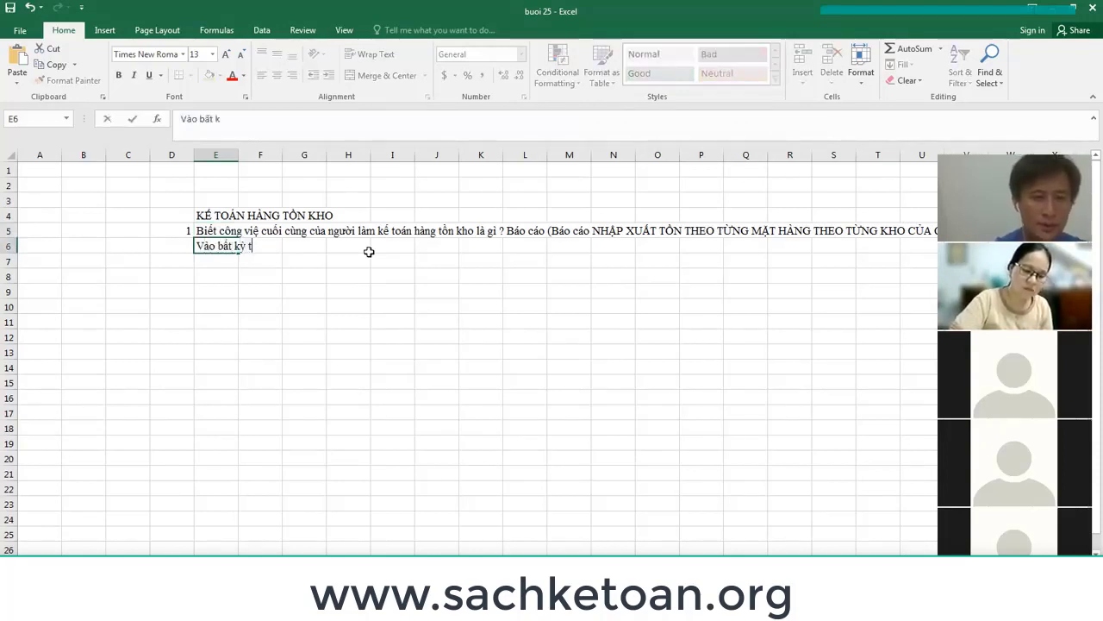
pyautogui.write('ian nào')
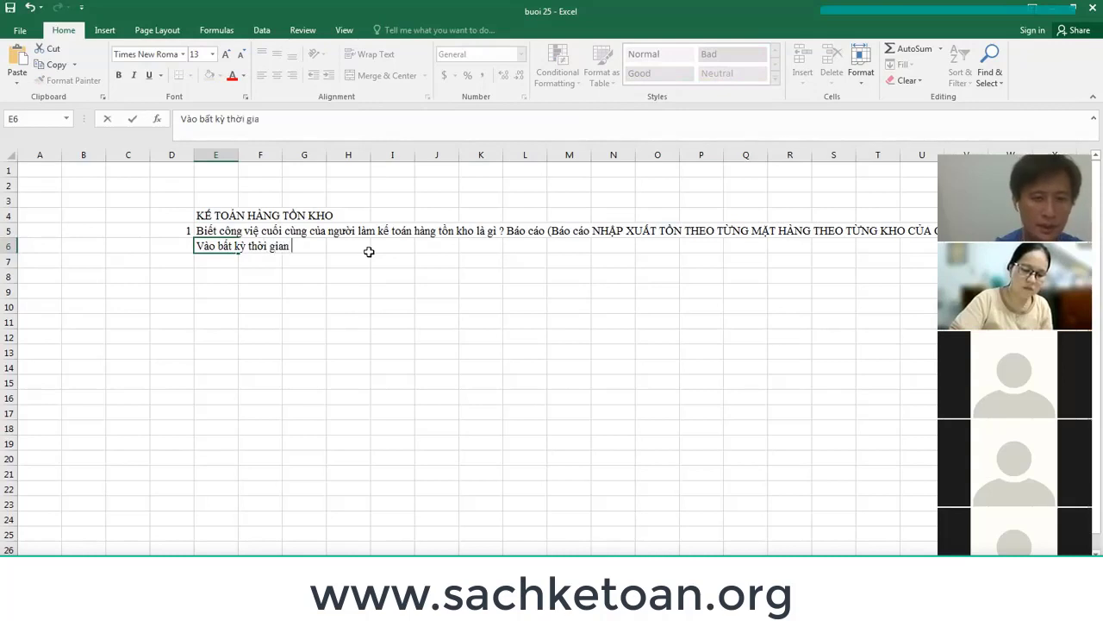
pyautogui.press('Return')
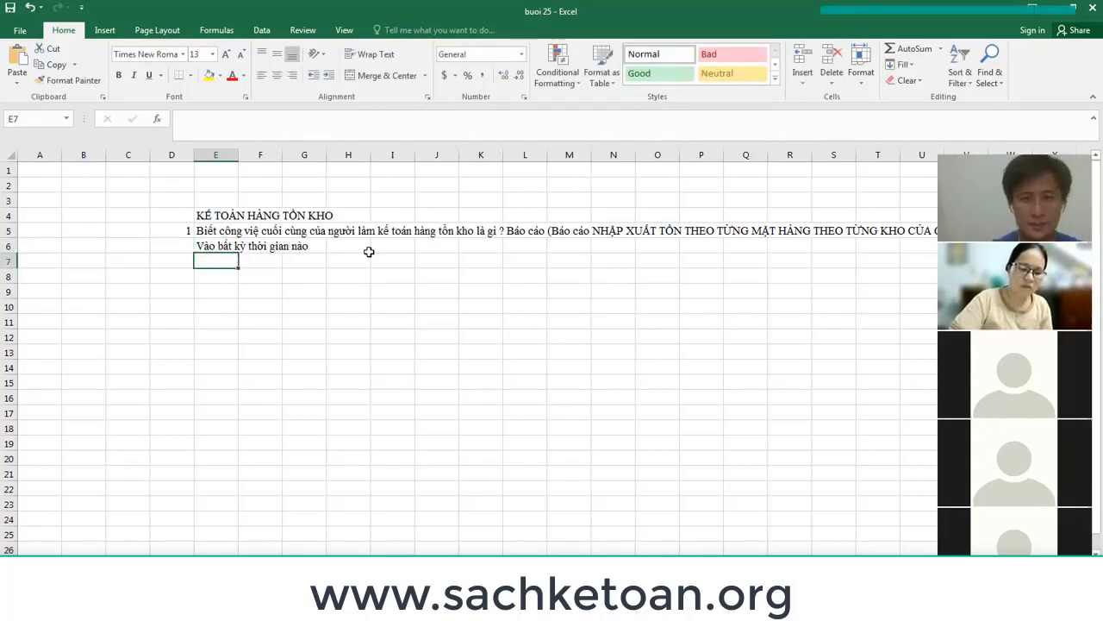
pyautogui.press('Down')
# Enter the number 2 in D8 and '=> Triển khai' in E8.
pyautogui.press('Left')
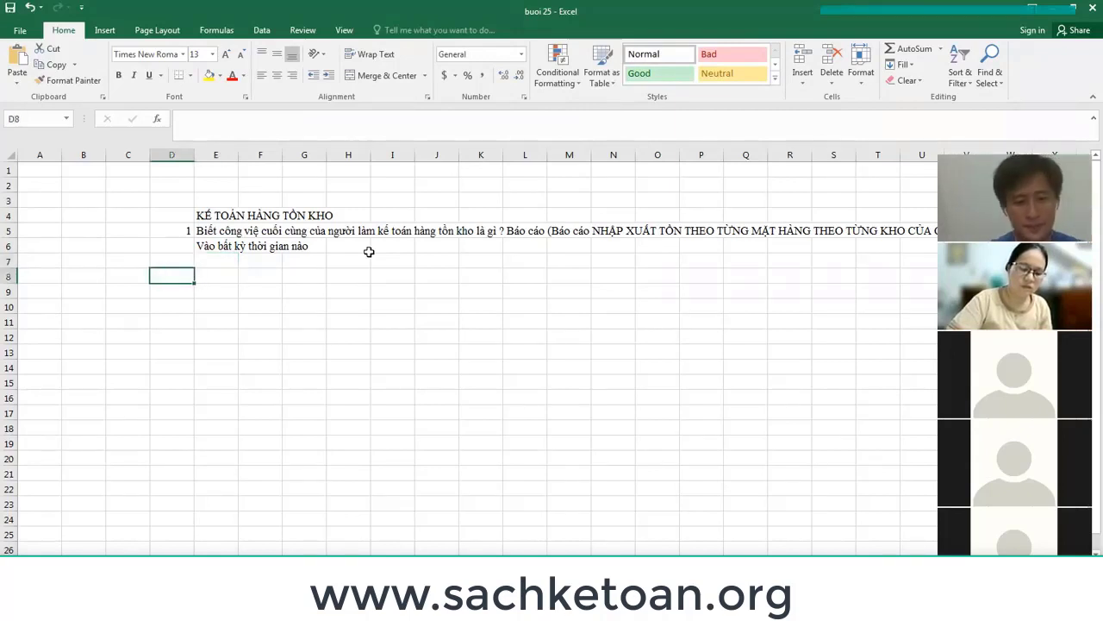
pyautogui.write('2')
pyautogui.press('Tab')
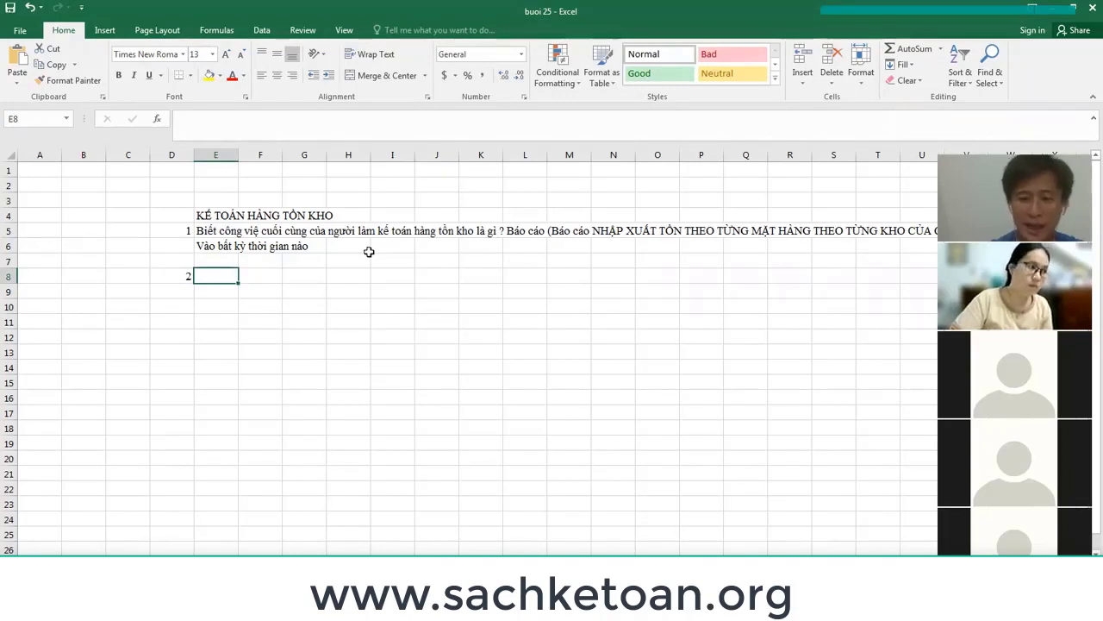
pyautogui.write('=> Triển k')
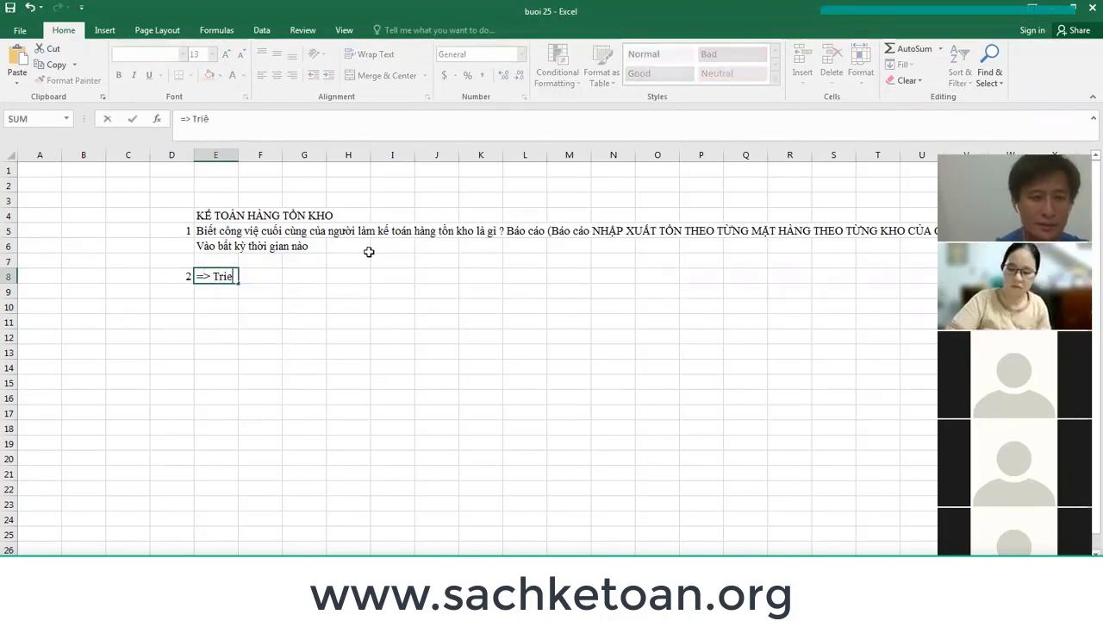
pyautogui.write('hai')
pyautogui.press('BackSpace')
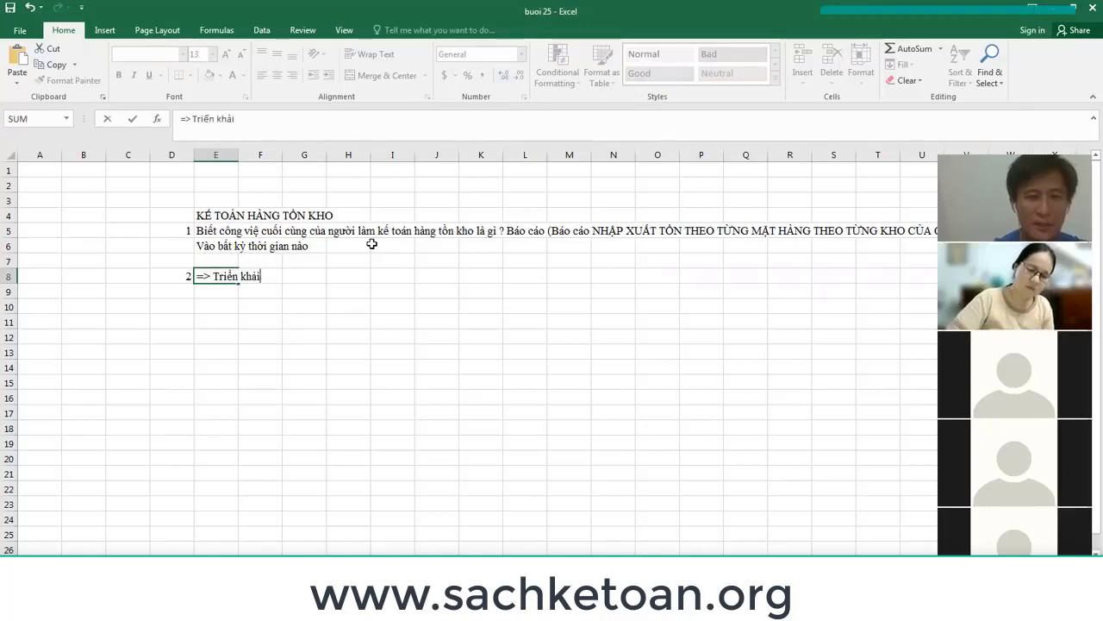
pyautogui.write('r')
pyautogui.press('BackSpace')
pyautogui.press('BackSpace')
pyautogui.write('ai')
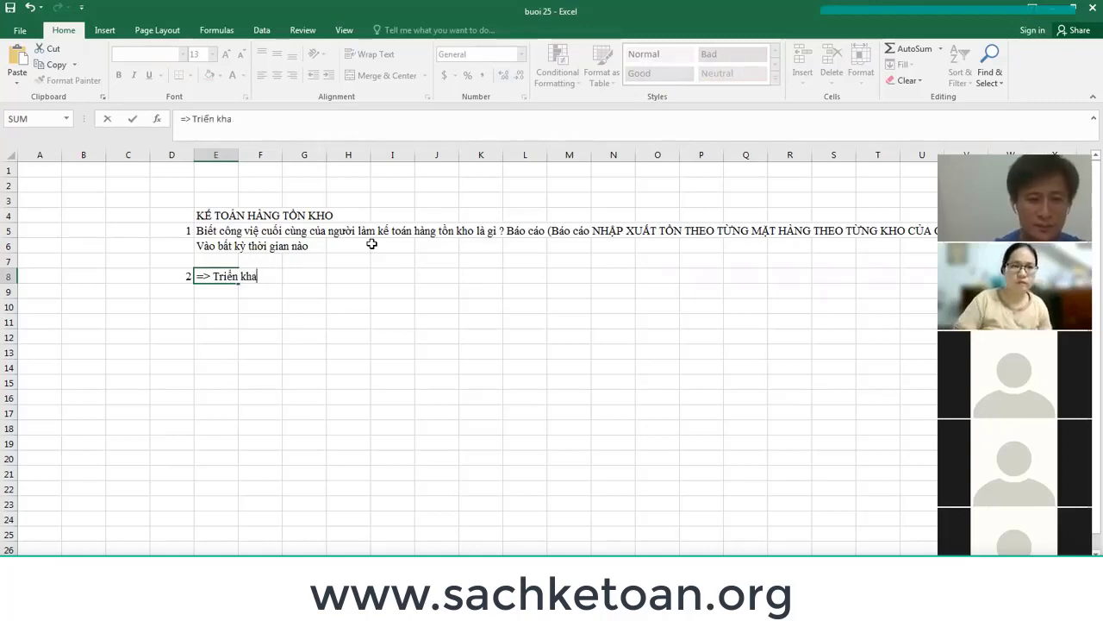
pyautogui.press('Return')
# Prefix E8 with an apostrophe so '=> Triển khai' is stored as plain text.
pyautogui.press('Return')
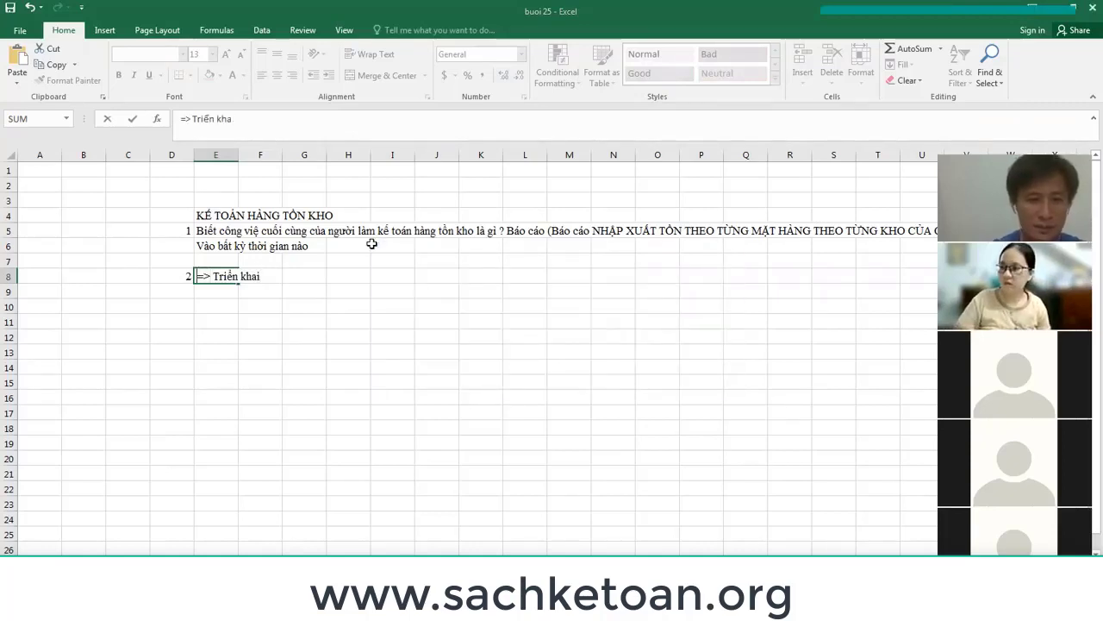
pyautogui.press('Home')
pyautogui.write("'")
pyautogui.press('Return')
pyautogui.press('Up')
pyautogui.press('Up')
pyautogui.press('Up')
pyautogui.press('Up')
pyautogui.press('Up')
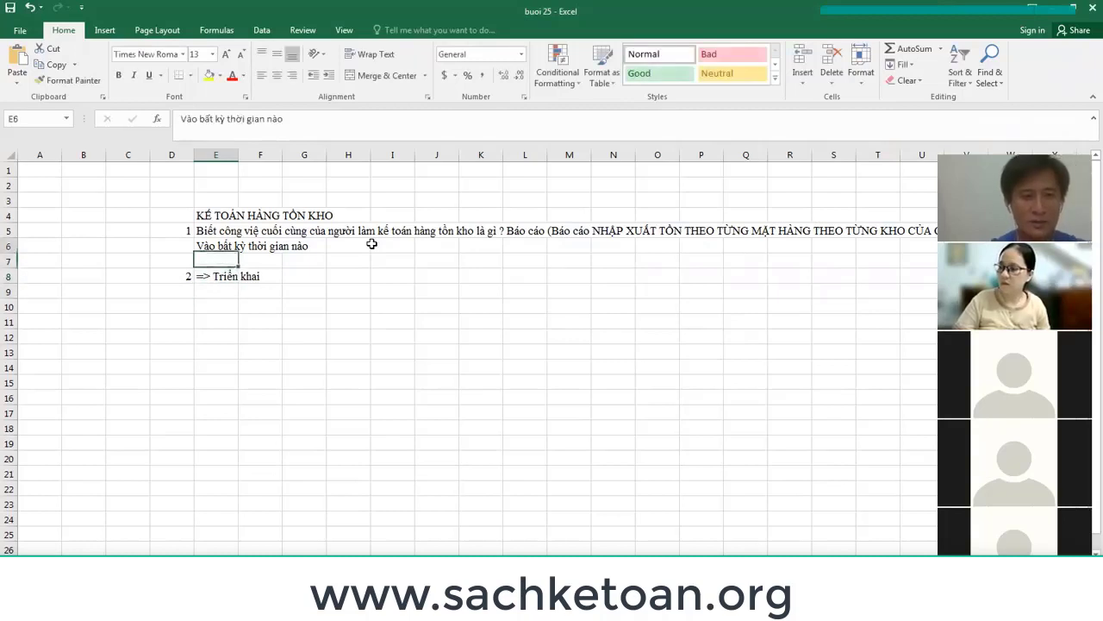
pyautogui.press('Right')
pyautogui.press('Right')
pyautogui.press('Right')
pyautogui.press('Up')
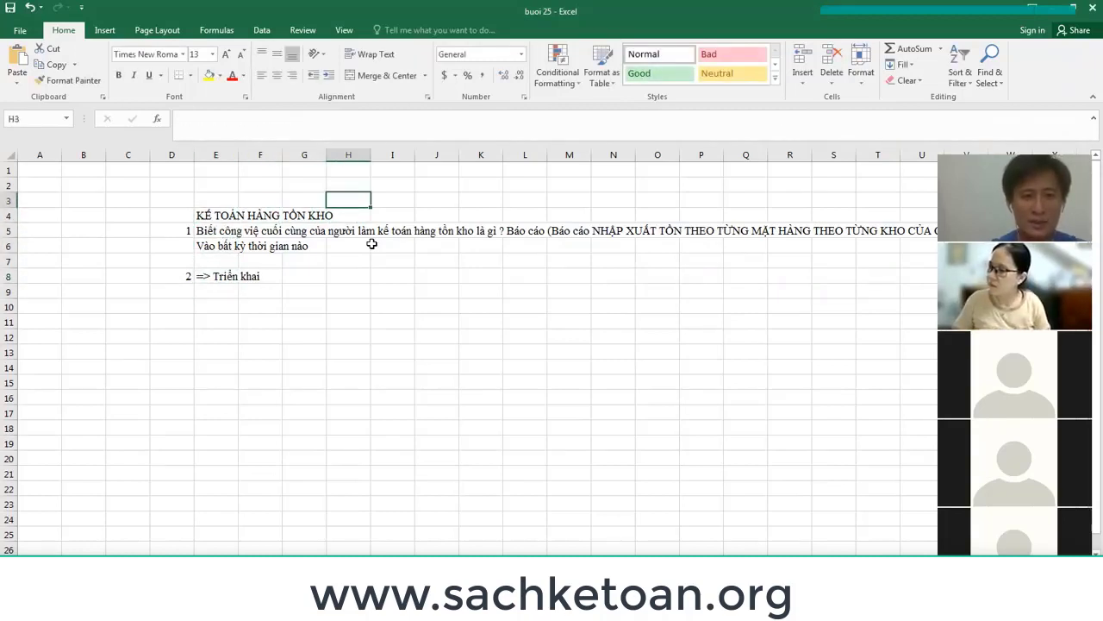
pyautogui.press('Up')
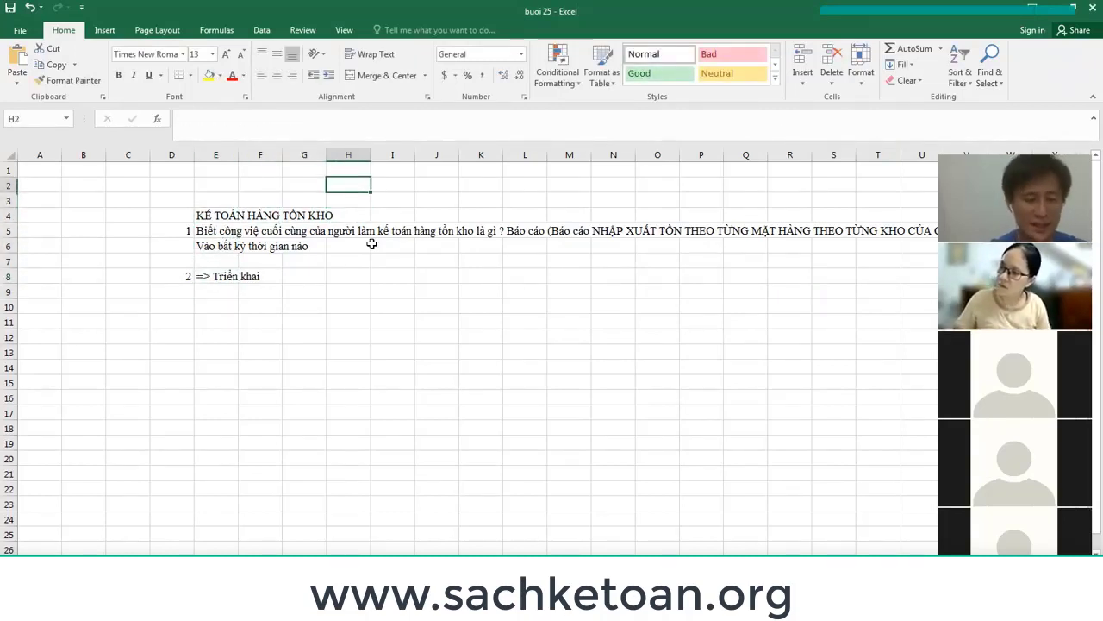
pyautogui.write('mì gói')
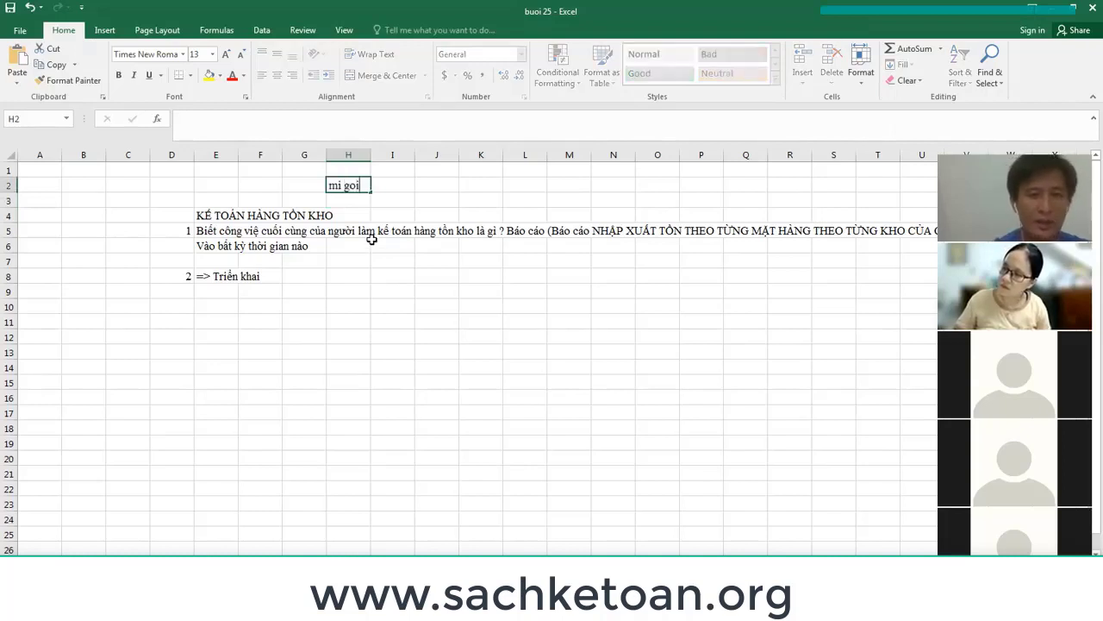
pyautogui.press('Return')
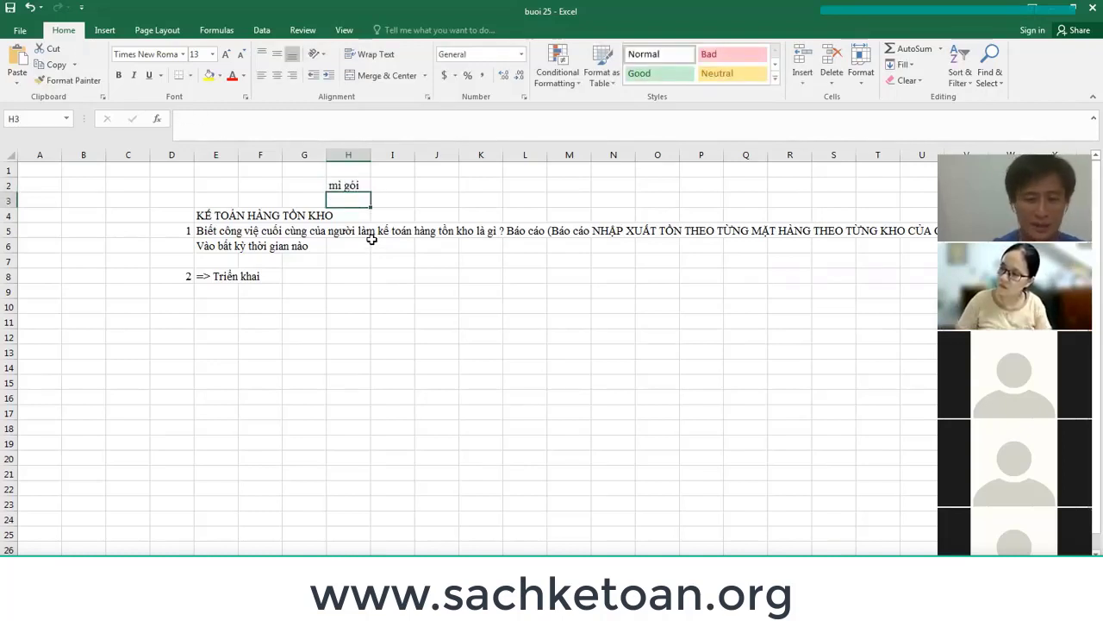
pyautogui.write('nuoc su')
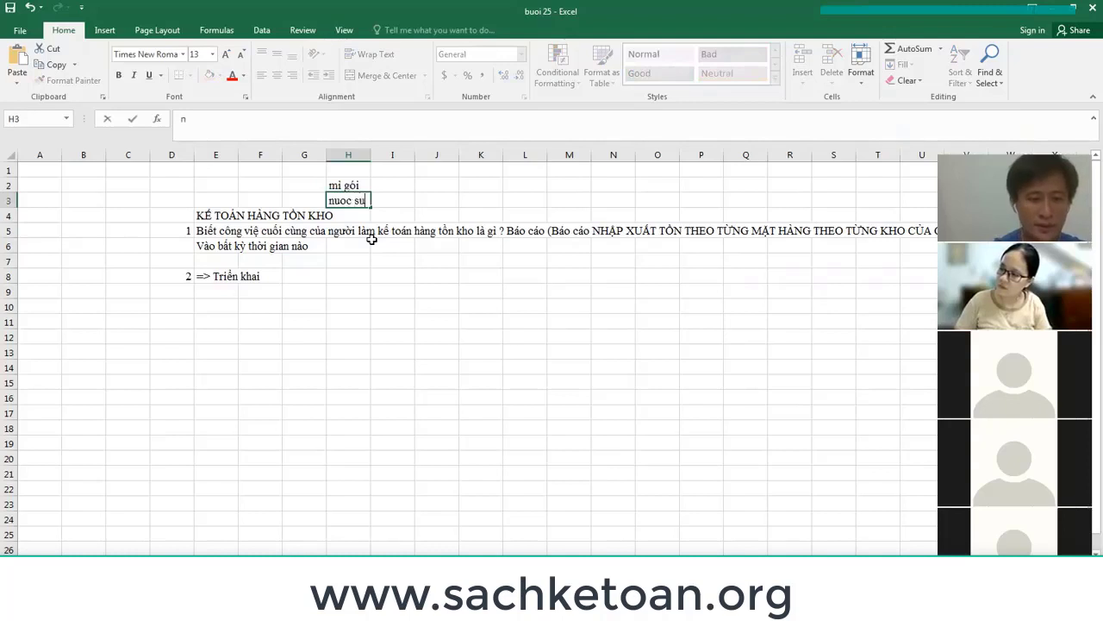
pyautogui.write('oi')
pyautogui.press('Return')
pyautogui.press('Up')
pyautogui.press('Up')
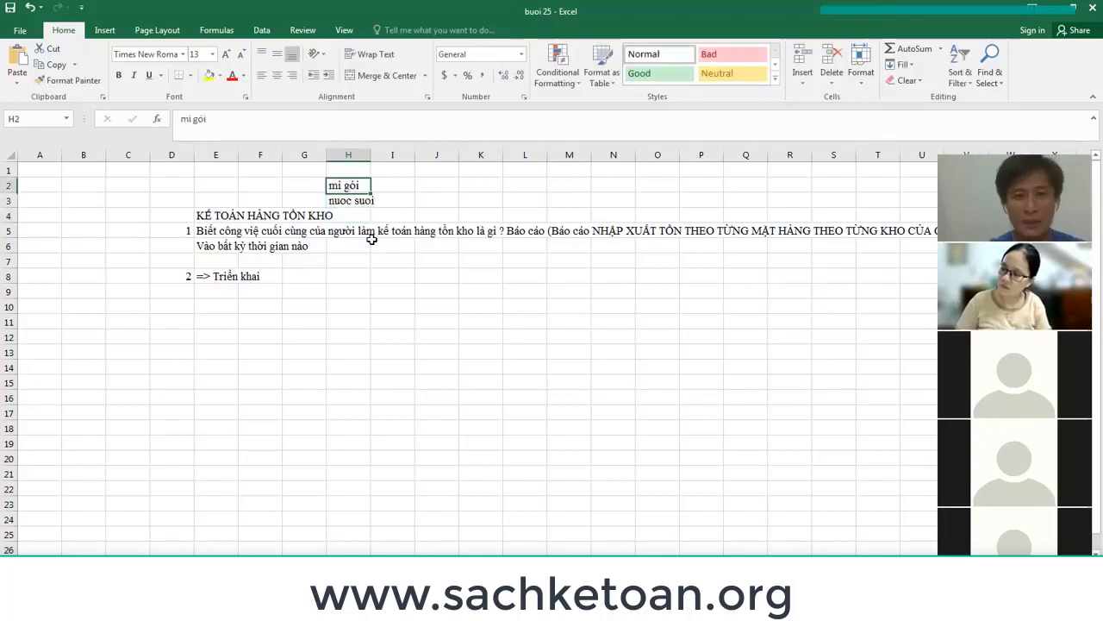
pyautogui.hotkey('shift', 'Down')
pyautogui.press('Down')
pyautogui.press('Down')
pyautogui.press('Down')
pyautogui.press('Down')
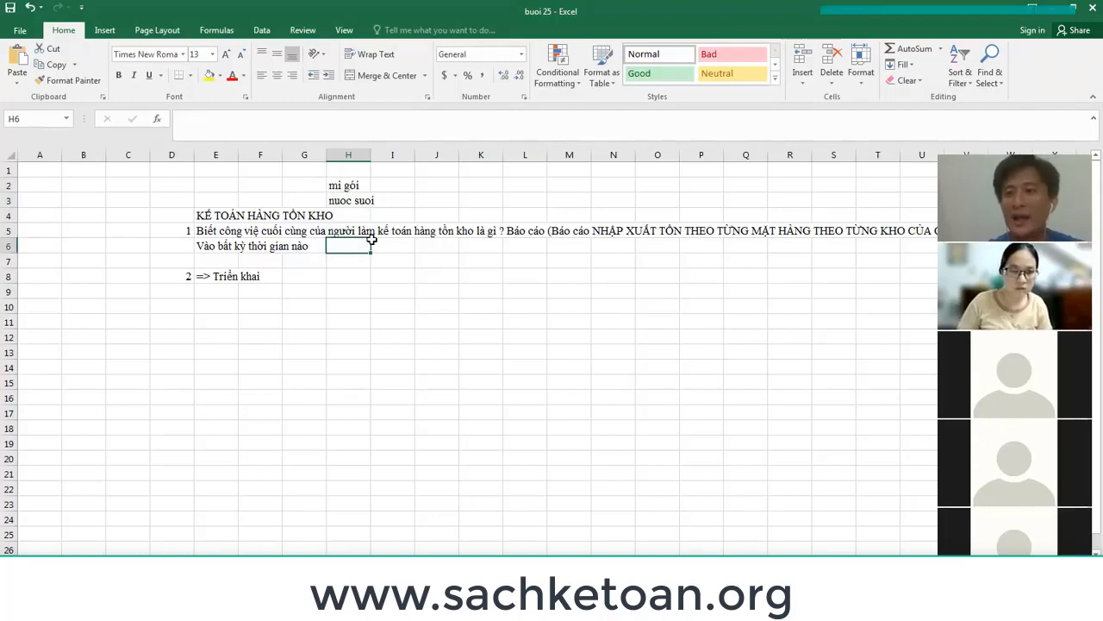
pyautogui.press('Down')
pyautogui.press('Down')
pyautogui.press('Down')
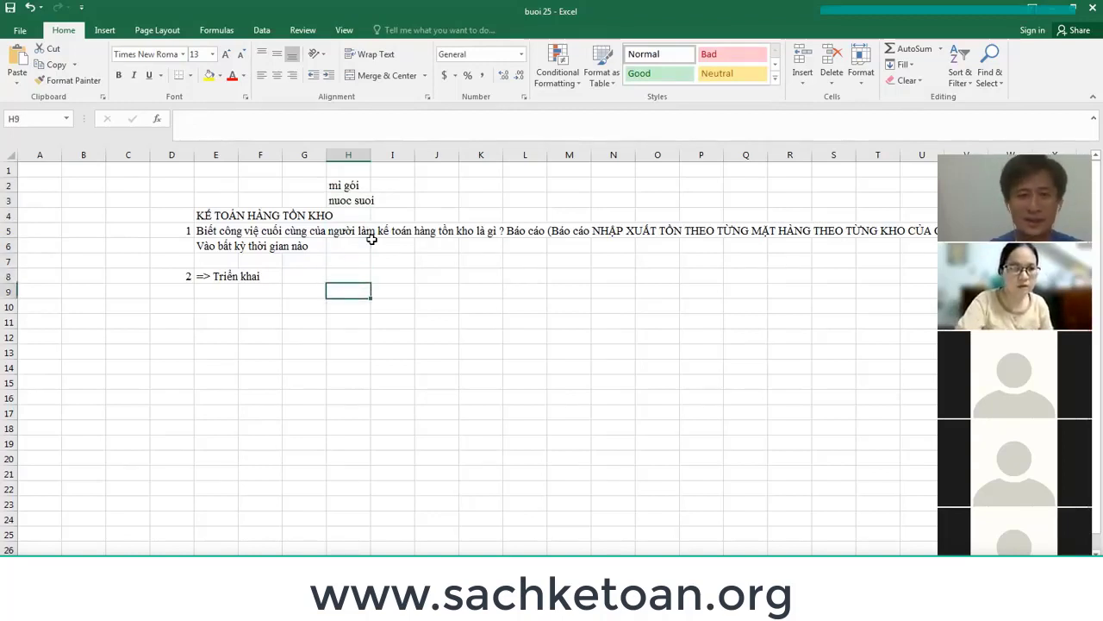
pyautogui.press('Down')
pyautogui.press('Left')
pyautogui.press('Left')
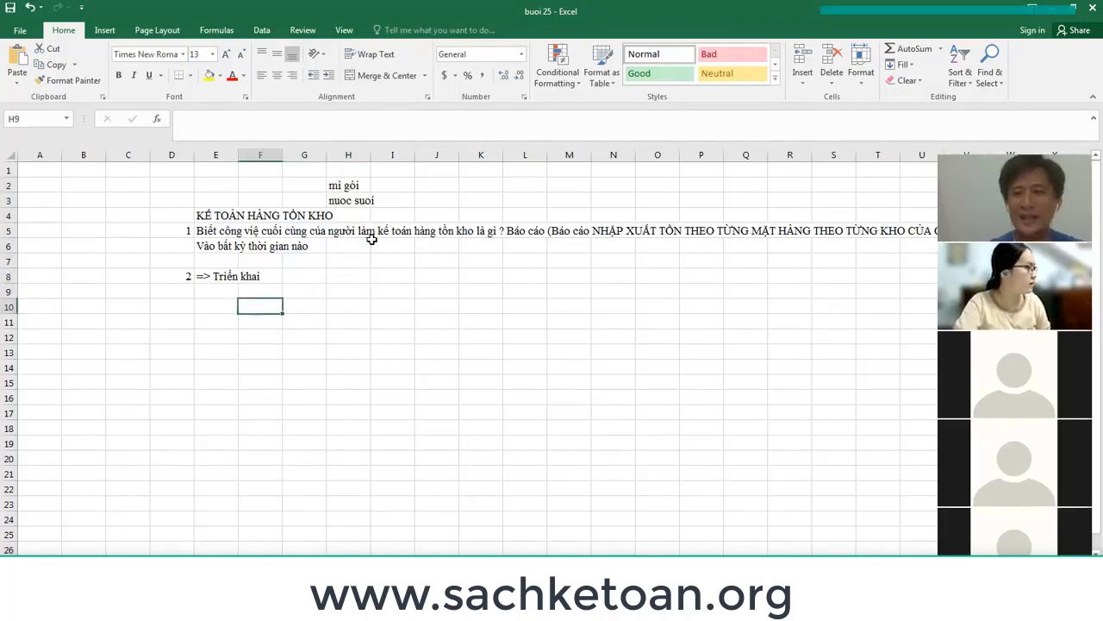
pyautogui.press('Up')
pyautogui.press('Up')
pyautogui.press('Up')
pyautogui.press('Up')
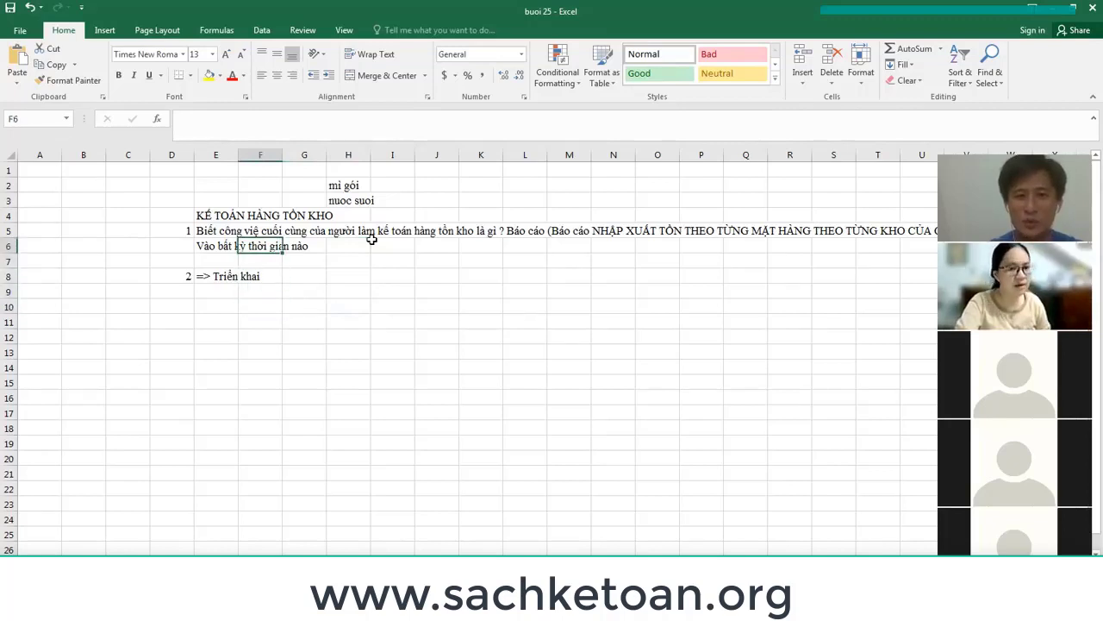
pyautogui.press('Up')
pyautogui.press('Up')
pyautogui.press('Right')
pyautogui.press('Right')
pyautogui.press('Up')
pyautogui.press('Up')
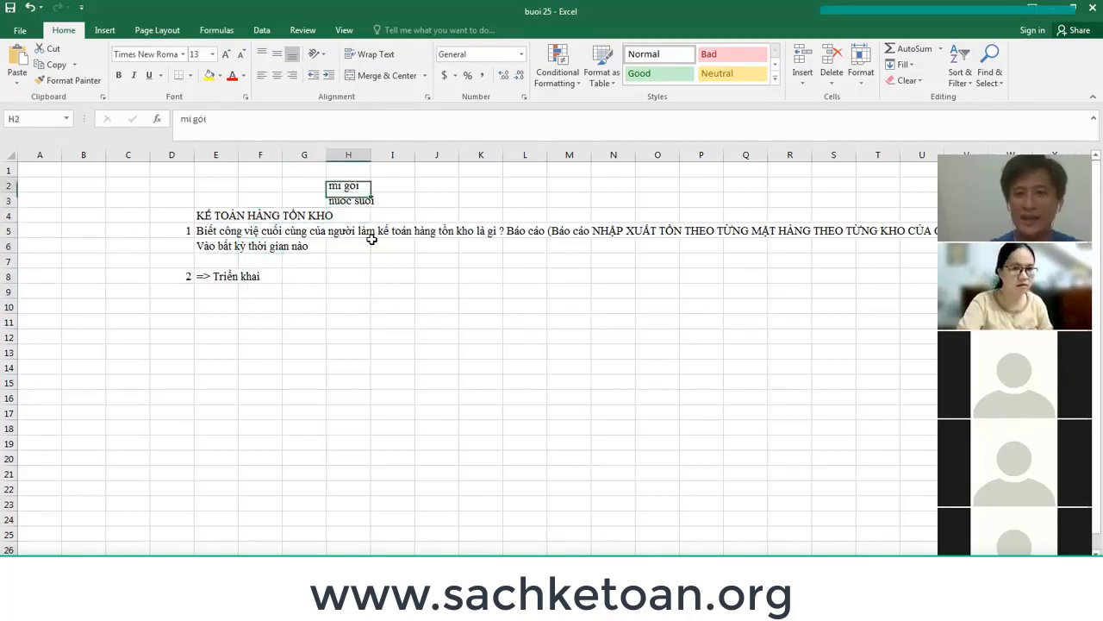
pyautogui.press('Down')
pyautogui.press('Down')
pyautogui.press('Down')
pyautogui.press('Down')
pyautogui.press('Down')
pyautogui.press('Down')
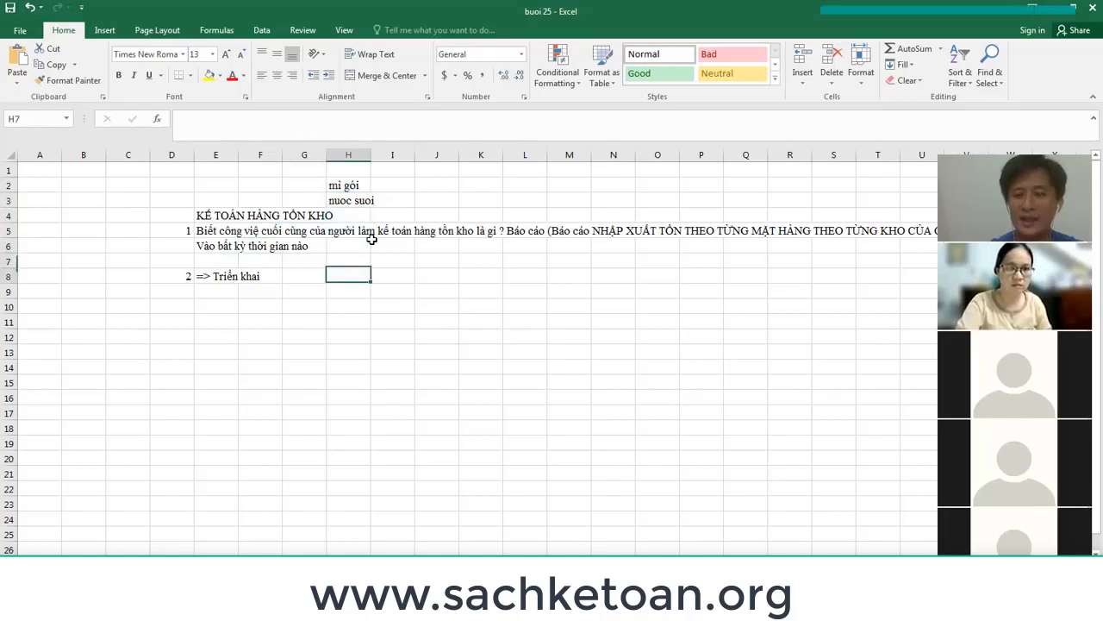
pyautogui.press('Up')
pyautogui.press('Left')
pyautogui.press('Left')
pyautogui.press('Left')
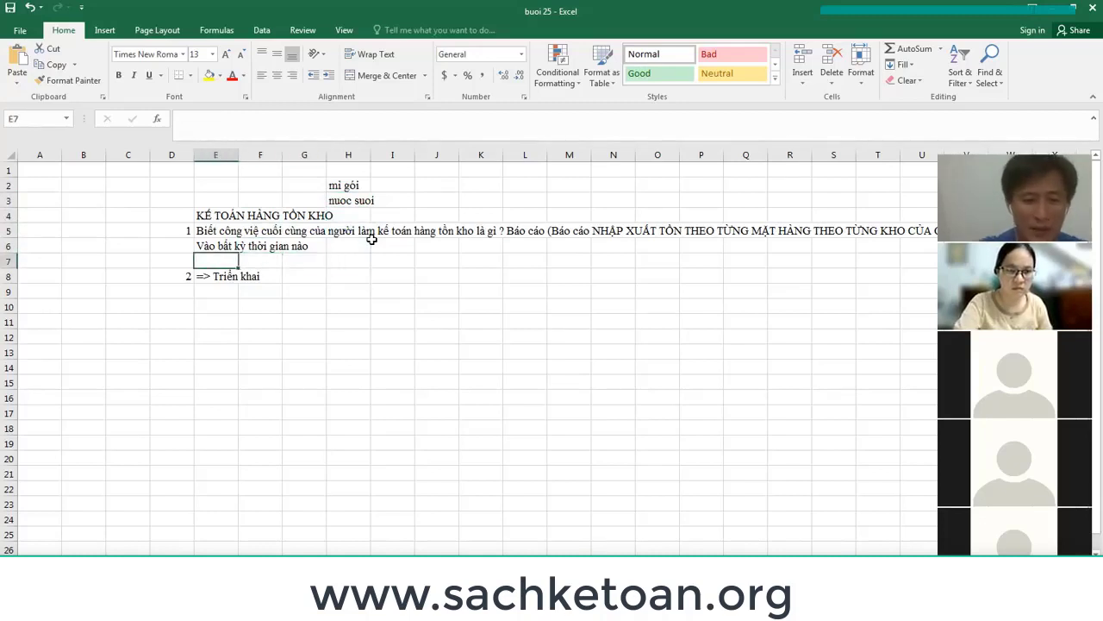
# Write the Tồn đầu kỳ, NHẬP TRONG KỲ, XUẤT TRONG KỲ, TỒN CUỐI KỲ note in E7 and bold it.
pyautogui.write('(')
pyautogui.write('Toồn đầu ky')
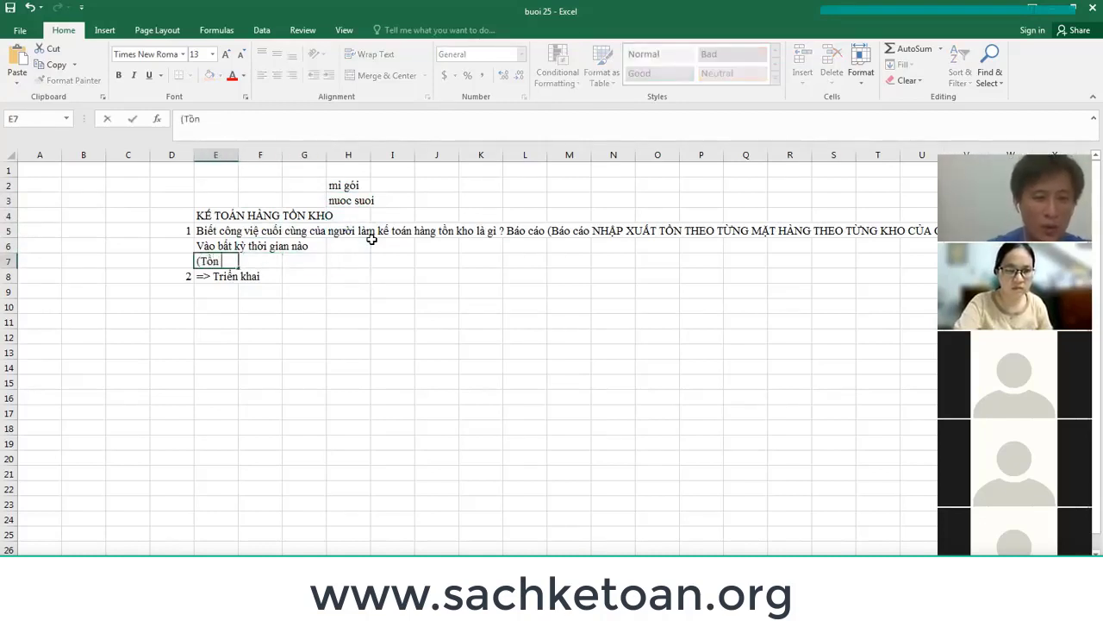
pyautogui.write('f')
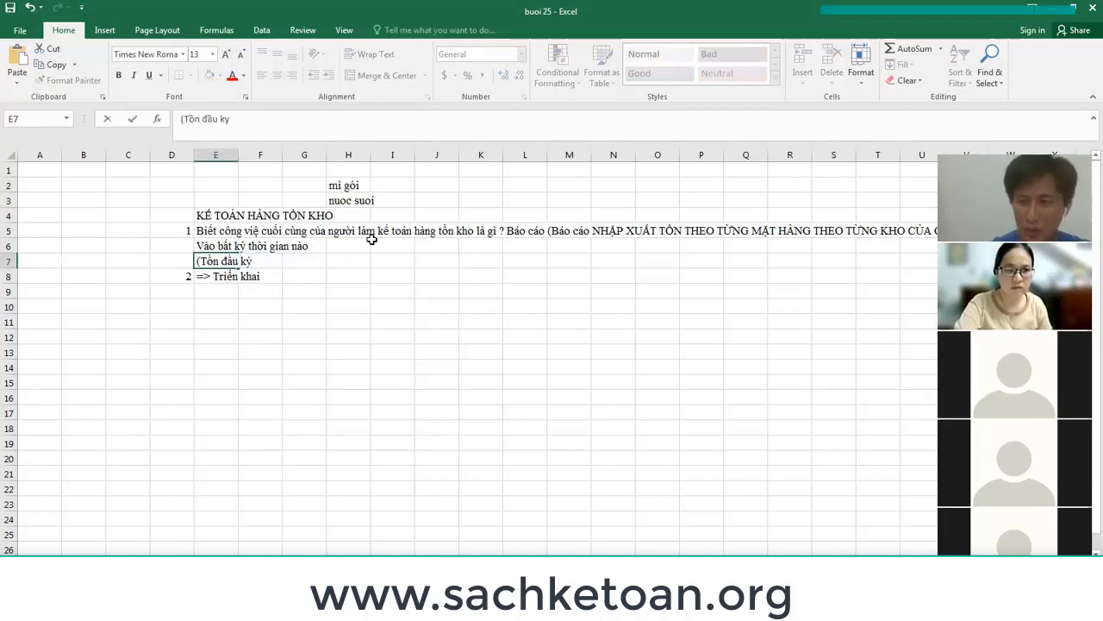
pyautogui.write(' (S')
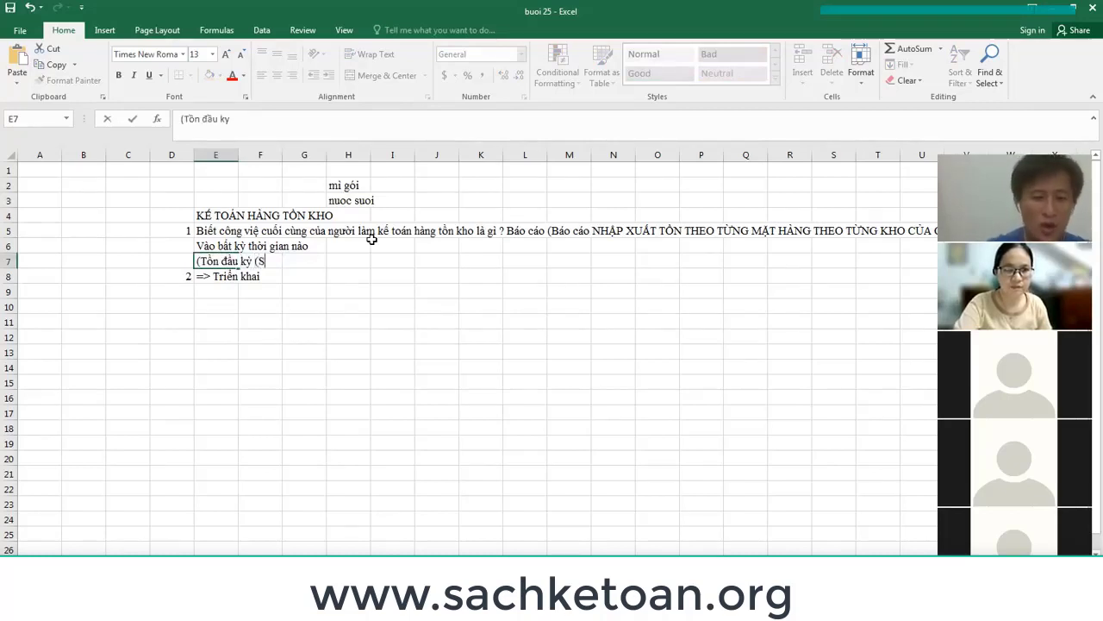
pyautogui.write('ố luongwj, ddow')
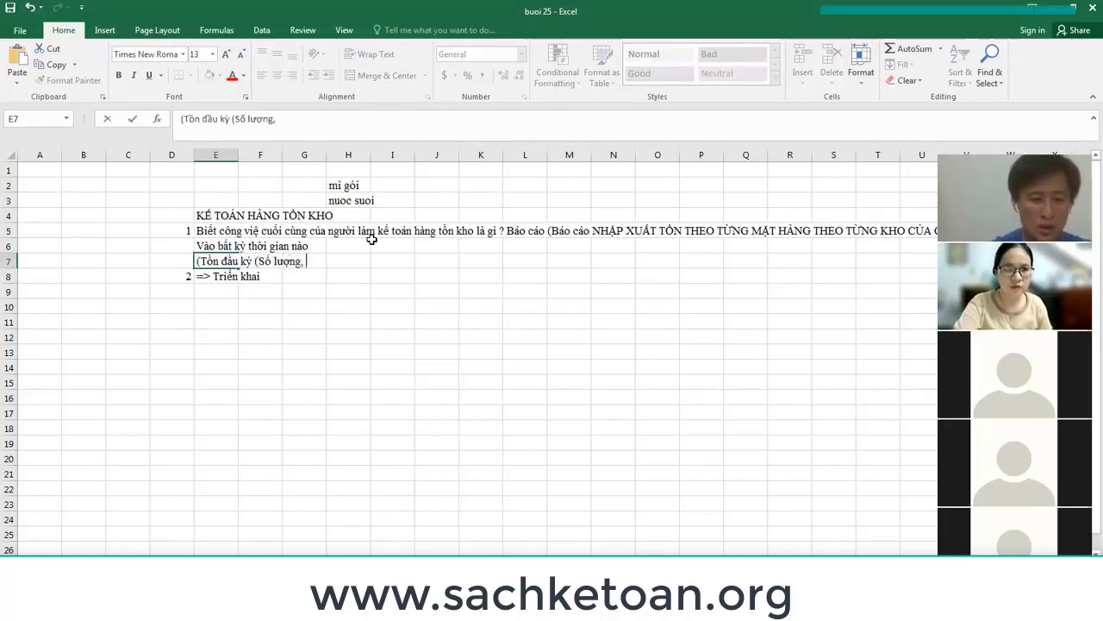
pyautogui.write('n gias ')
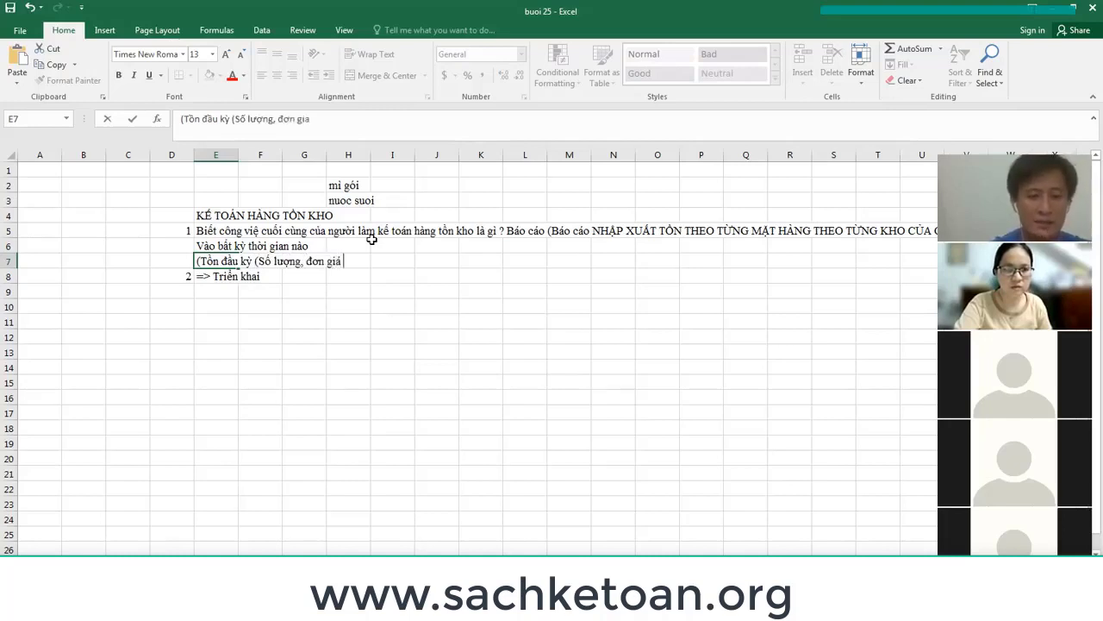
pyautogui.write('vaf trij ')
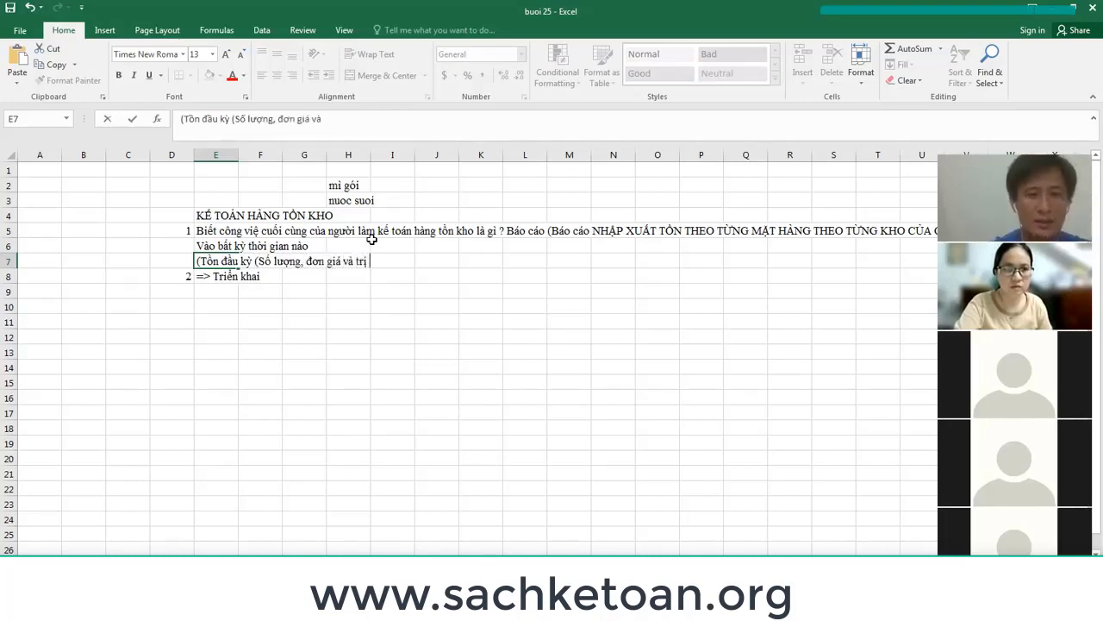
pyautogui.write('gias).')
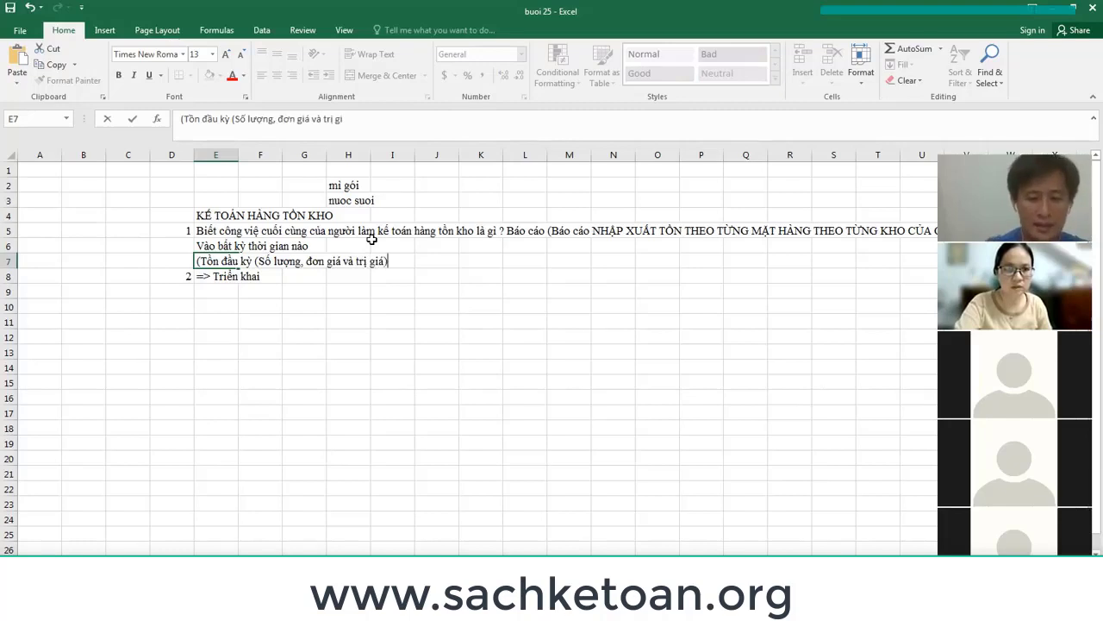
pyautogui.write(' NH')
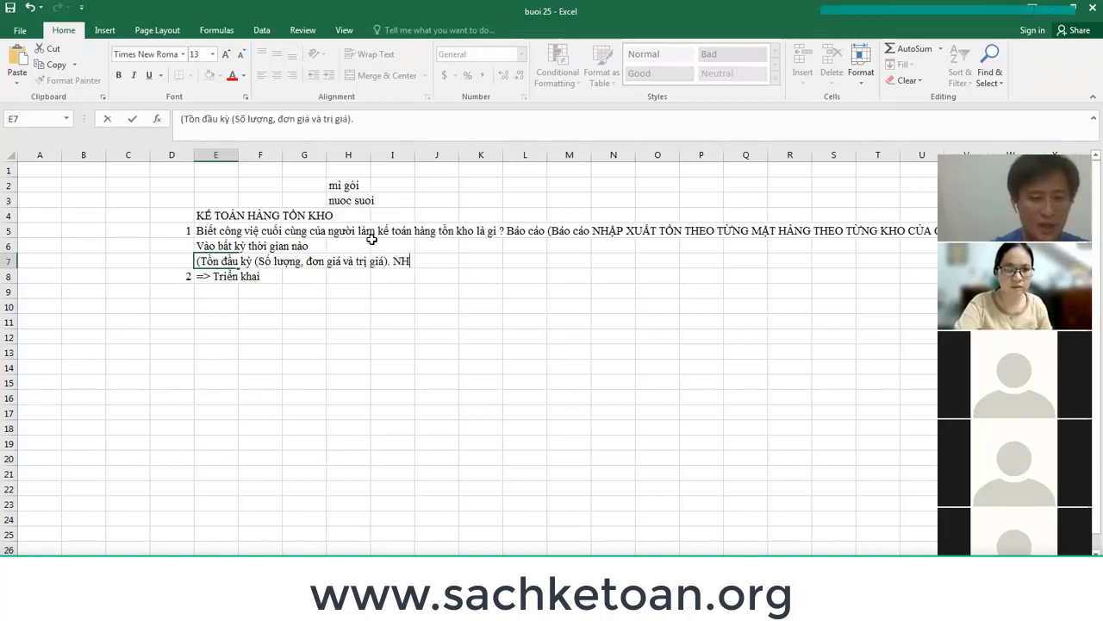
pyautogui.write('AAJP TRONG KYF')
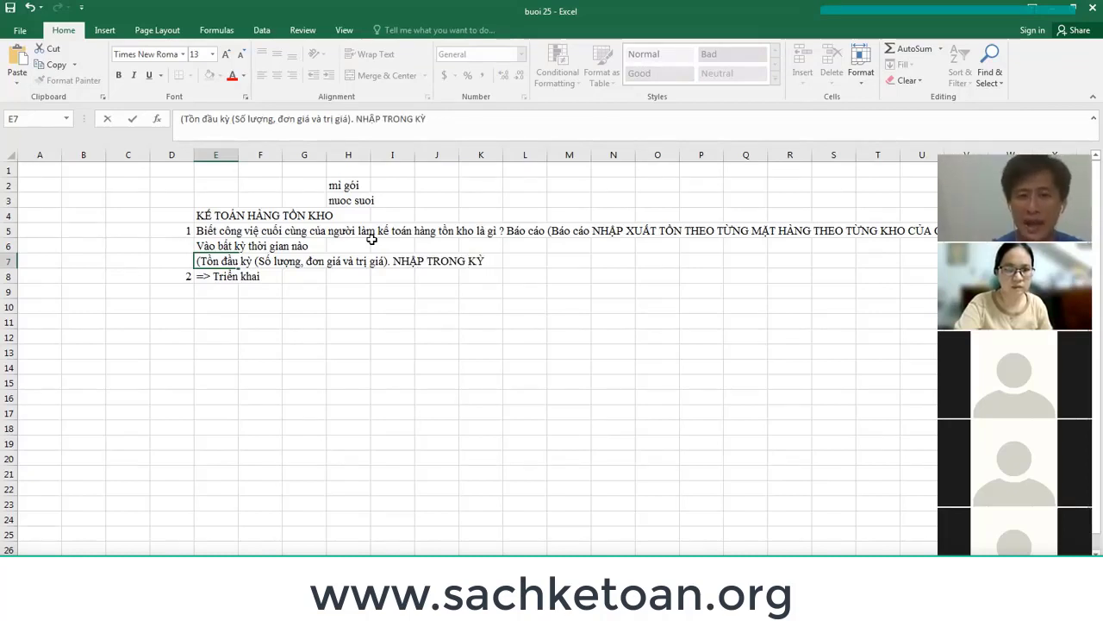
pyautogui.write(', XUA')
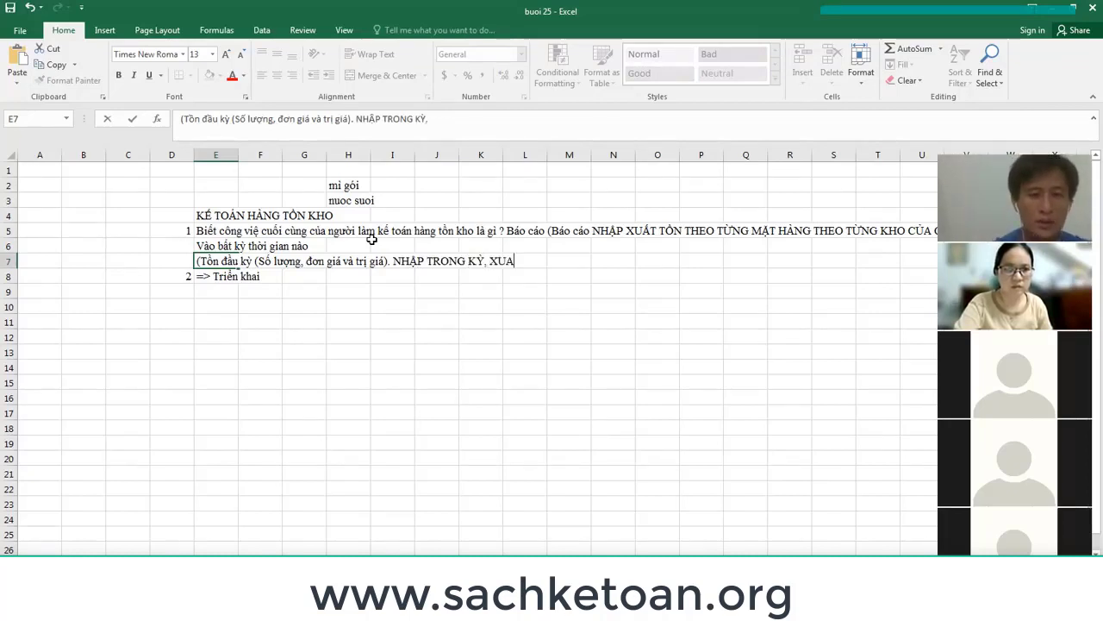
pyautogui.write('AST TRONG KYF')
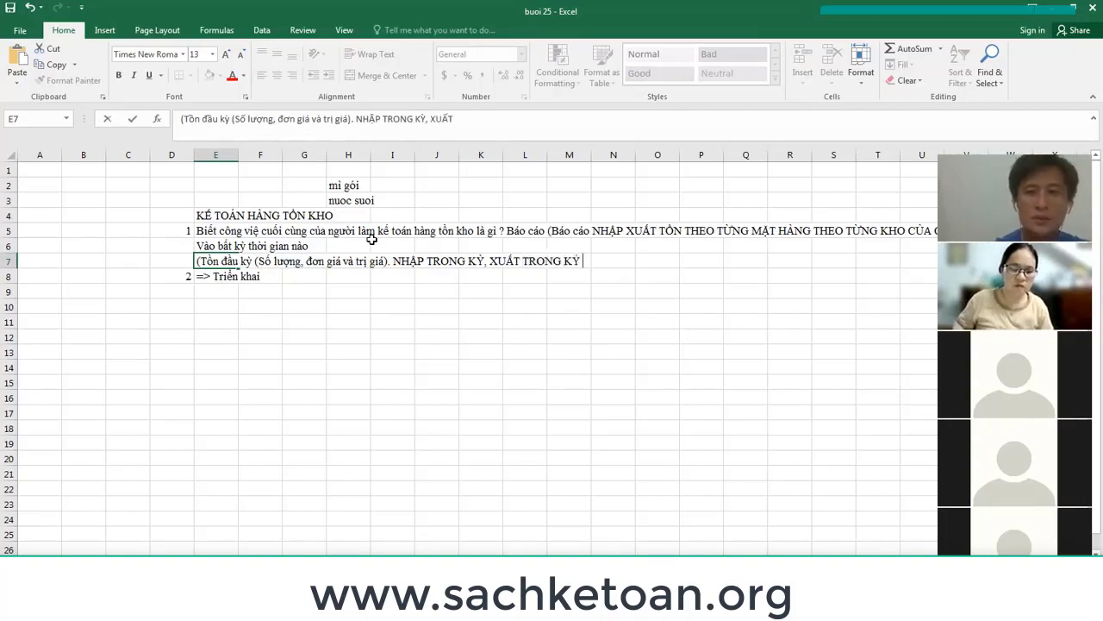
pyautogui.write(' , TO')
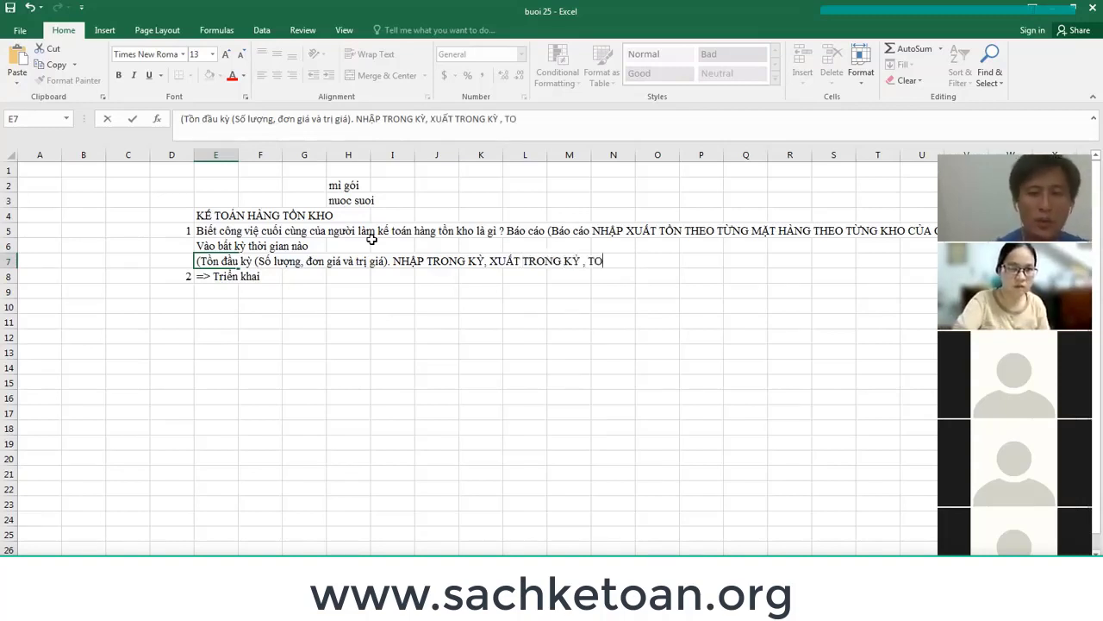
pyautogui.write('ONFCUOOSI ')
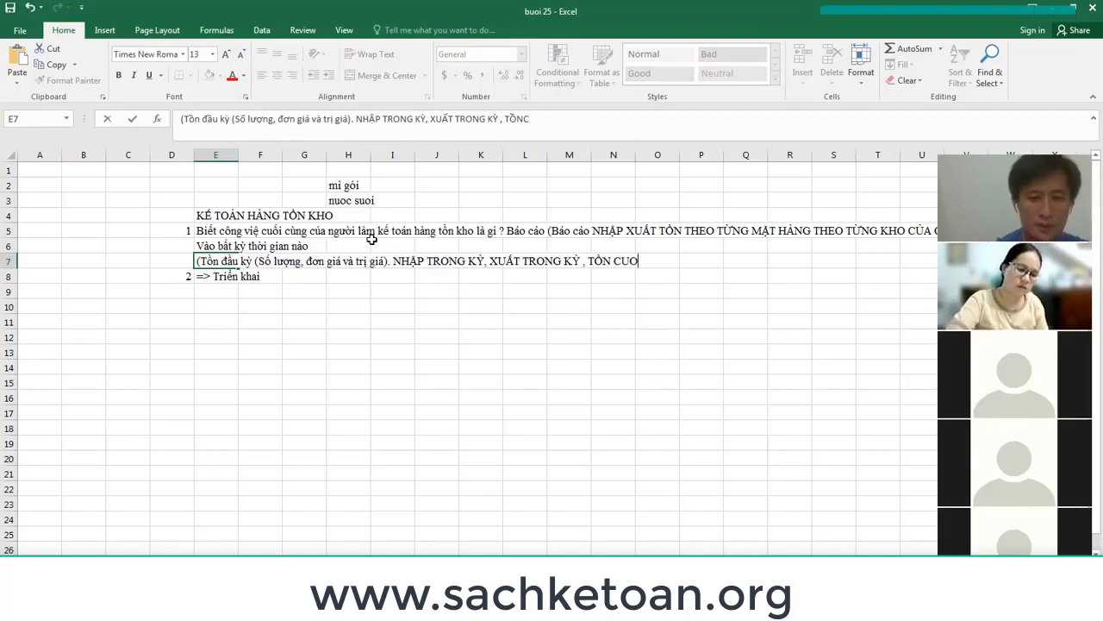
pyautogui.write('KY')
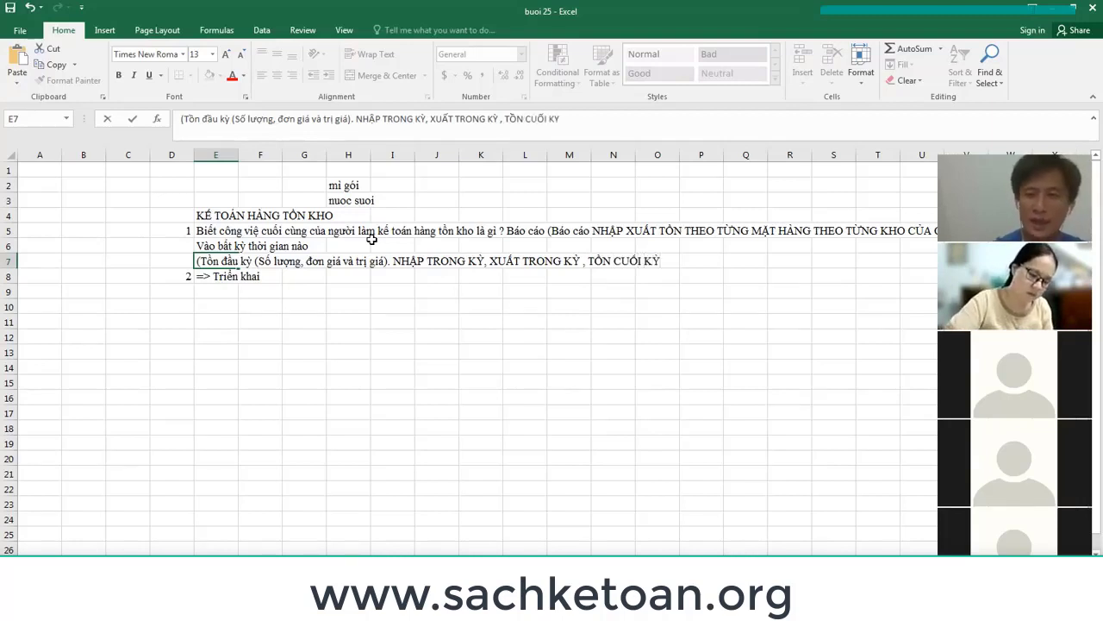
pyautogui.press('Return')
pyautogui.press('Return')
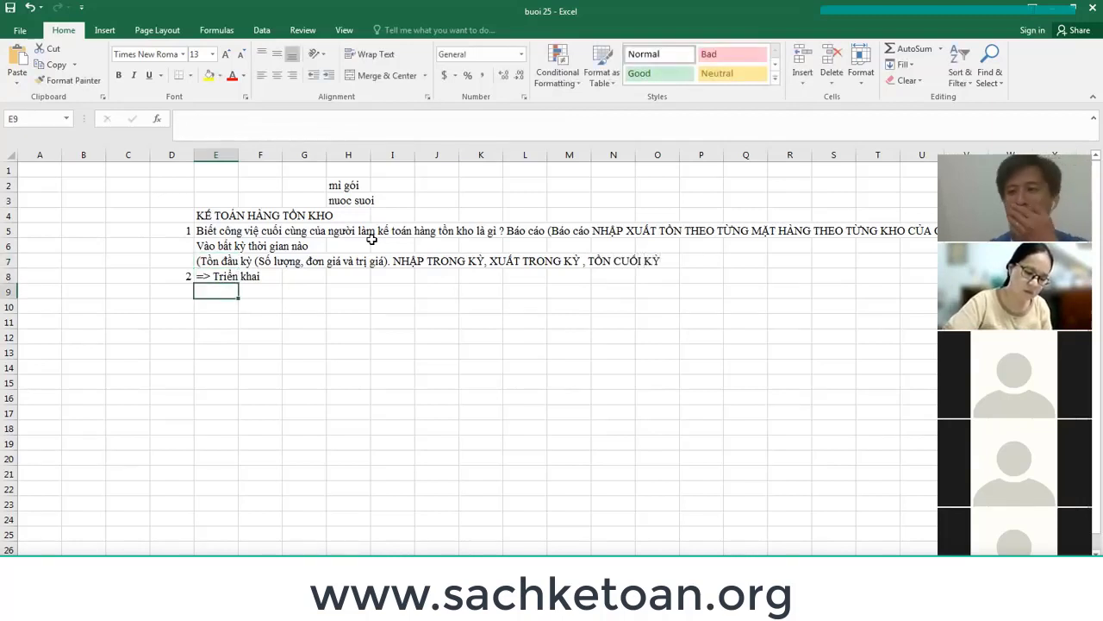
pyautogui.press('Up')
pyautogui.press('Up')
pyautogui.hotkey('shift', 'Right')
pyautogui.hotkey('shift', 'Right')
pyautogui.hotkey('shift', 'Right')
pyautogui.hotkey('shift', 'Right')
pyautogui.hotkey('shift', 'Right')
pyautogui.hotkey('shift', 'Right')
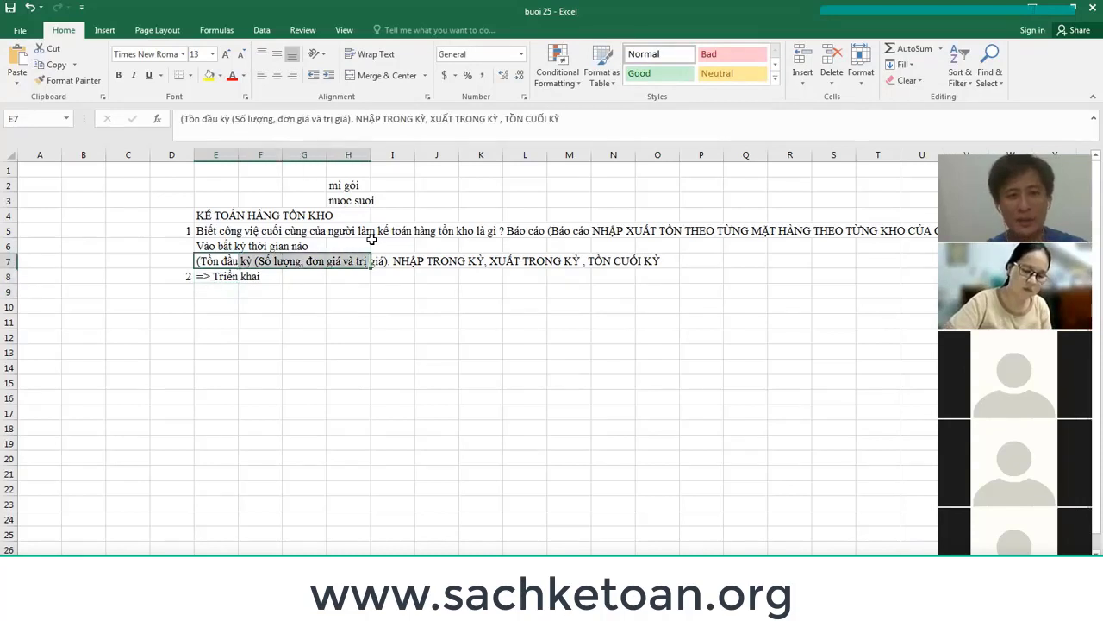
pyautogui.hotkey('shift', 'Right')
pyautogui.hotkey('shift', 'Right')
pyautogui.hotkey('shift', 'Right')
pyautogui.hotkey('shift', 'Right')
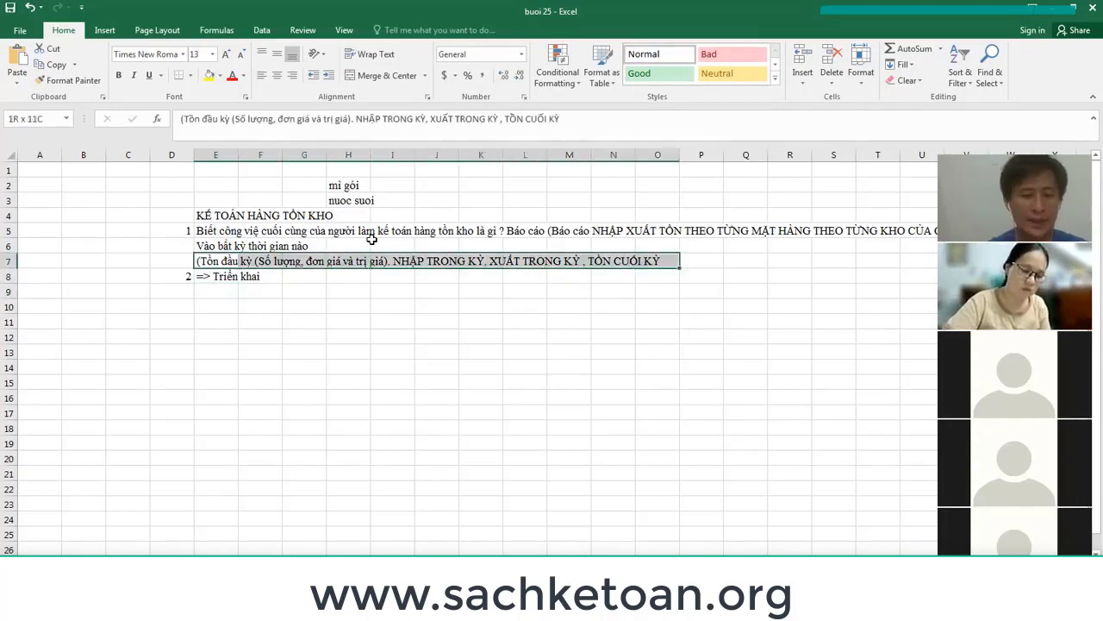
pyautogui.hotkey('ctrl', 'b')
pyautogui.press('Down')
pyautogui.press('Down')
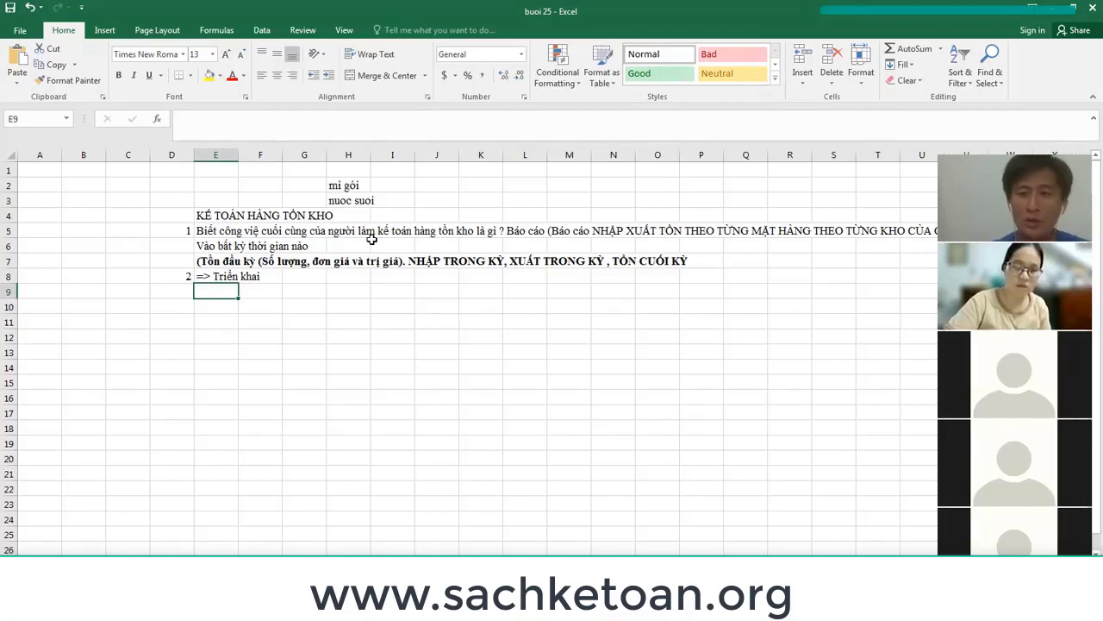
# Write the E9 note on ledgers for related accounts, ending '(Sổ chi tiết theo từng mặt hàng)'.
pyautogui.write('Sổ sách c')
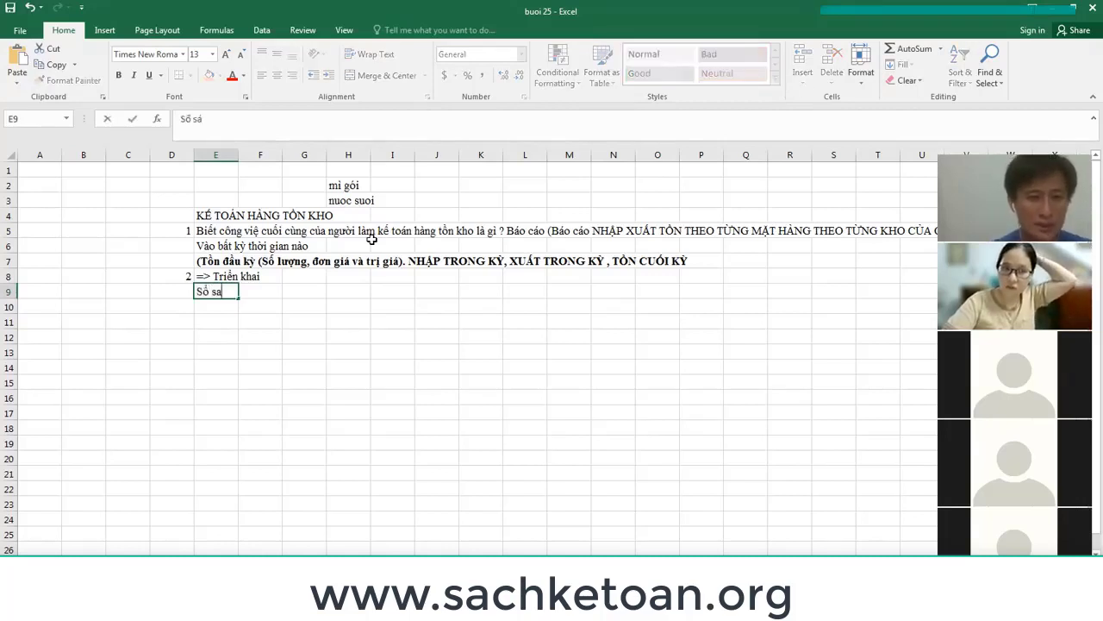
pyautogui.write('u')
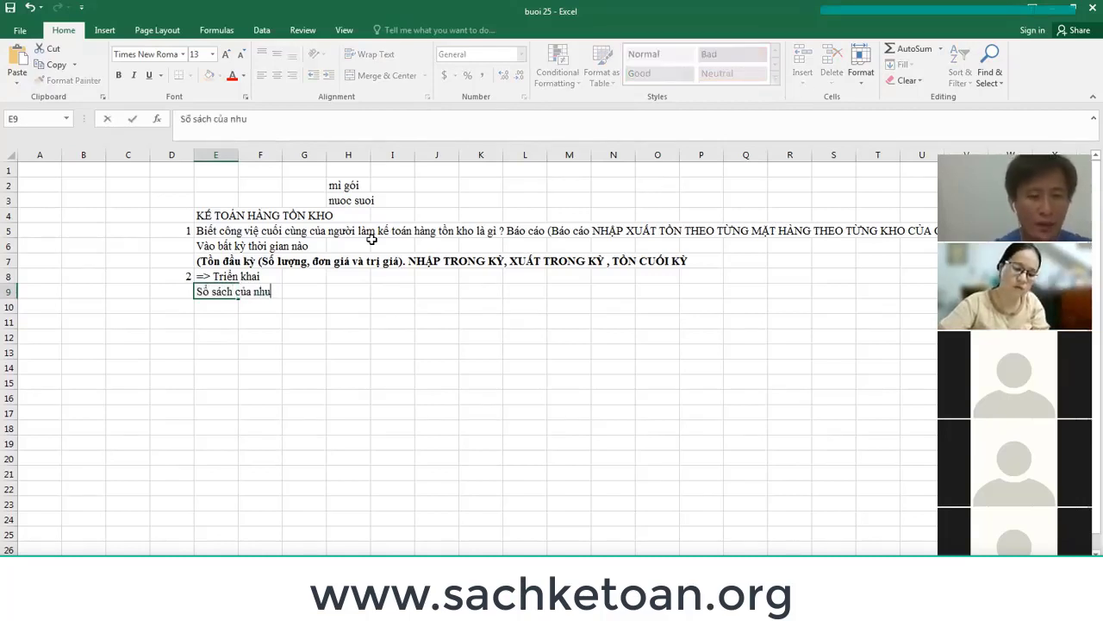
pyautogui.press('BackSpace')
pyautogui.write('ững TK có l')
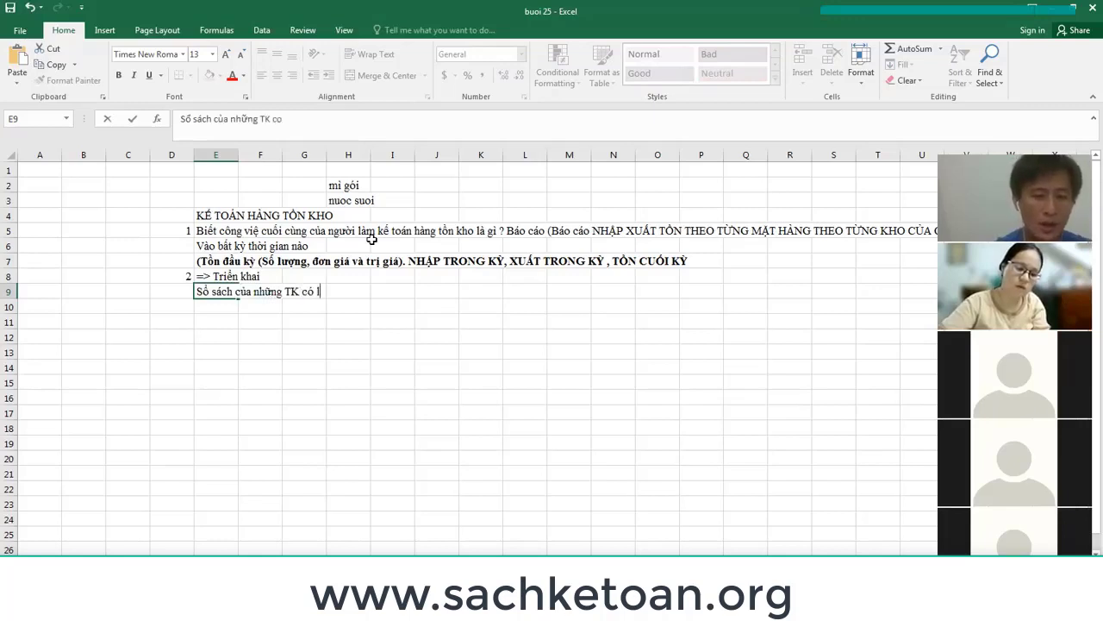
pyautogui.write('iên')
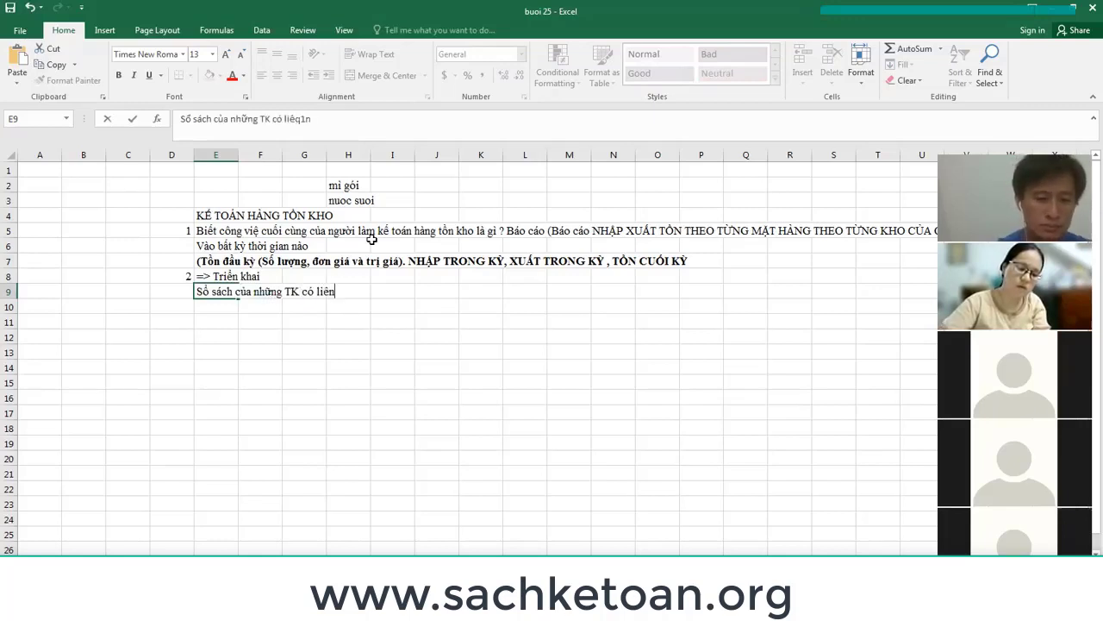
pyautogui.write(' quan đe nhập xuất')
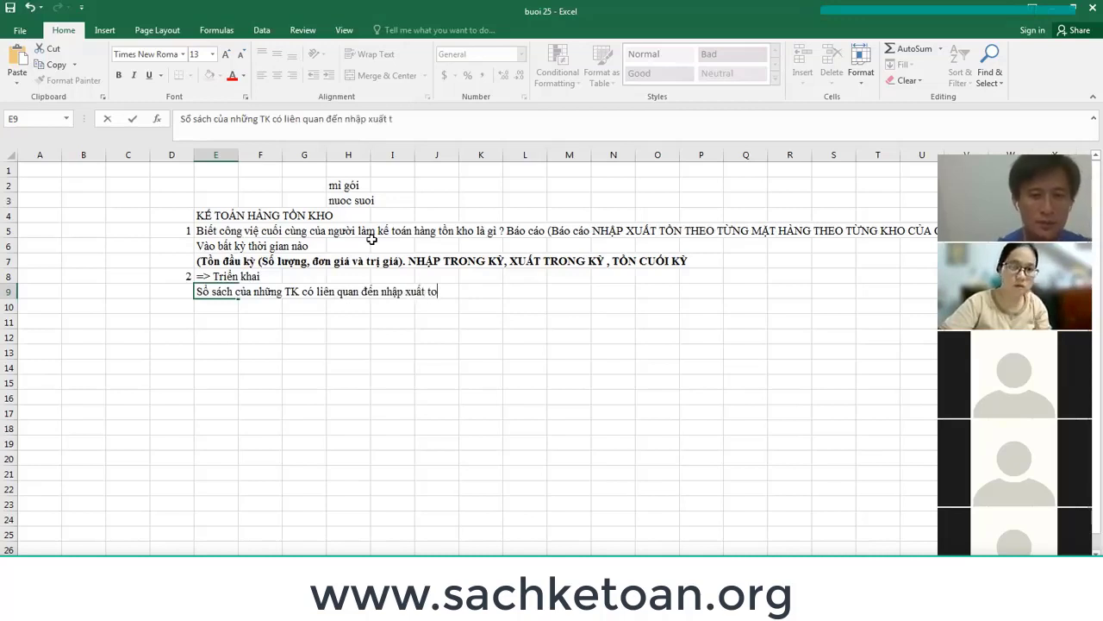
pyautogui.write(' tồn như tr')
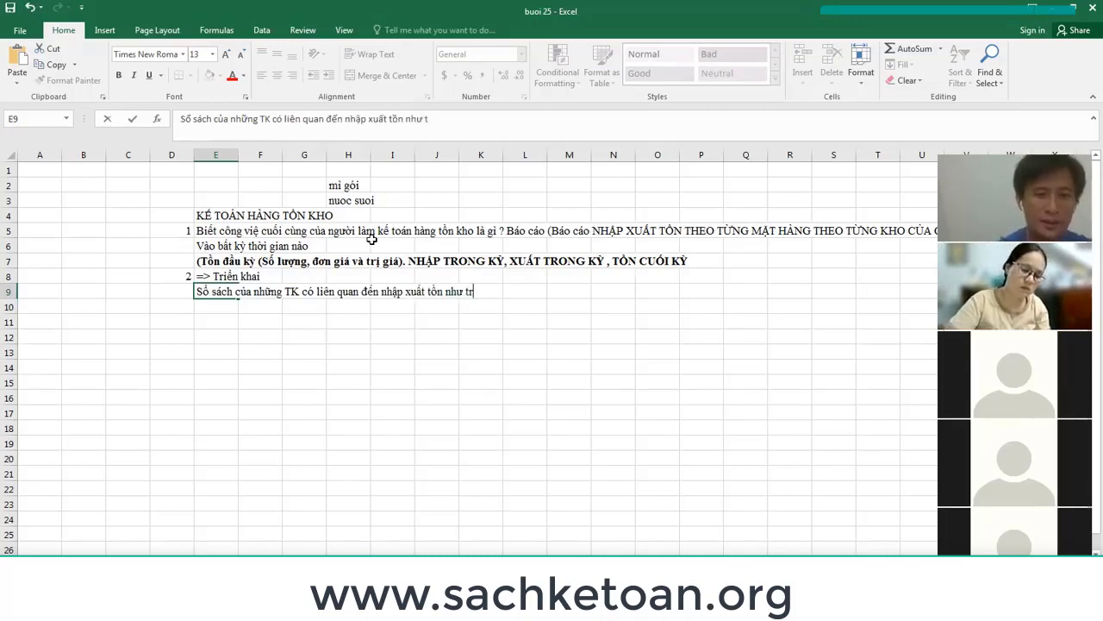
pyautogui.write('ên (Sổ chi tie')
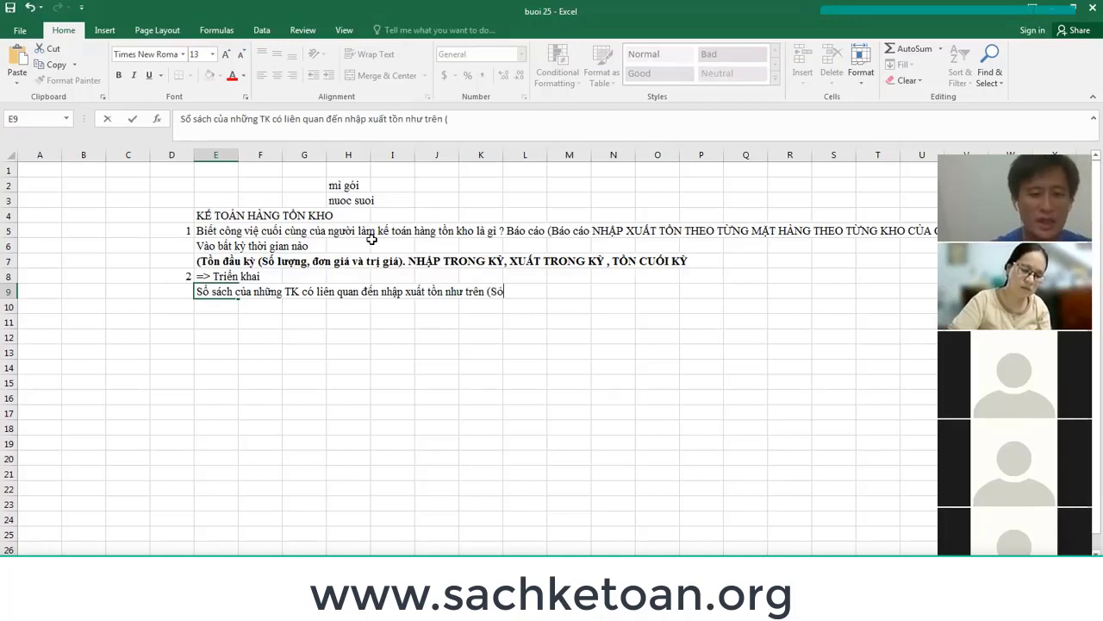
pyautogui.write('t ')
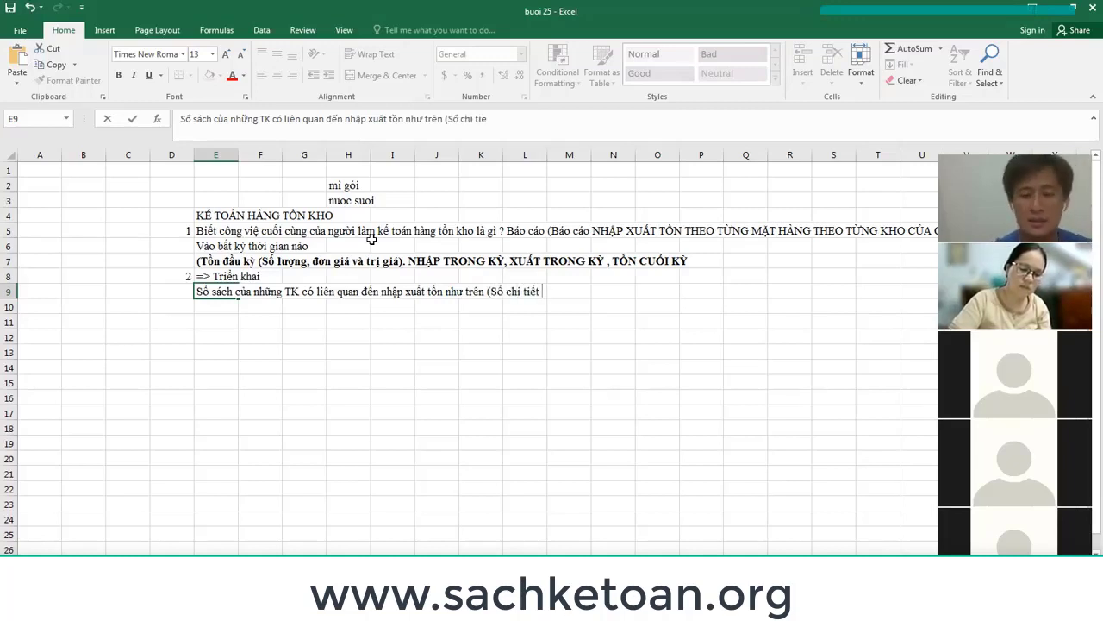
pyautogui.write('theo từng mặt ')
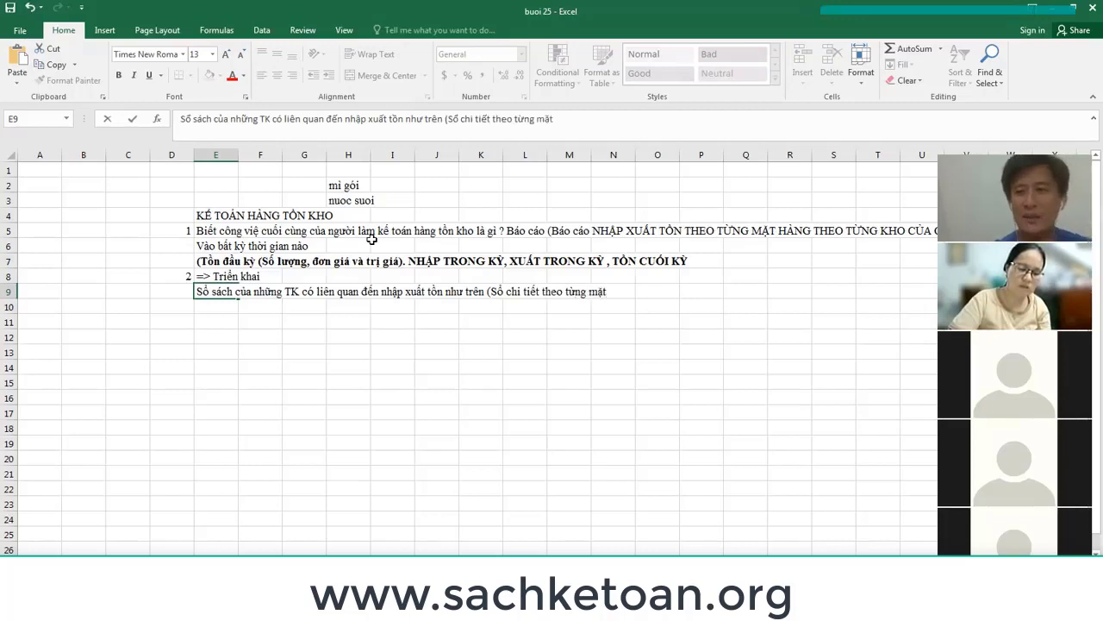
pyautogui.write('hàng)')
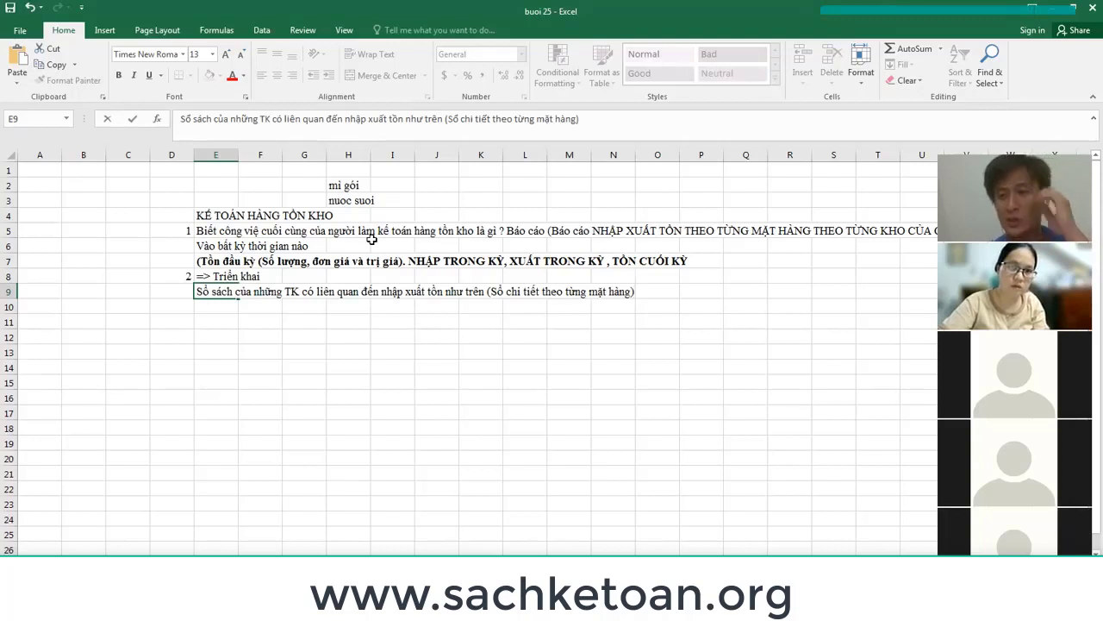
pyautogui.press('Return')
pyautogui.press('Down')
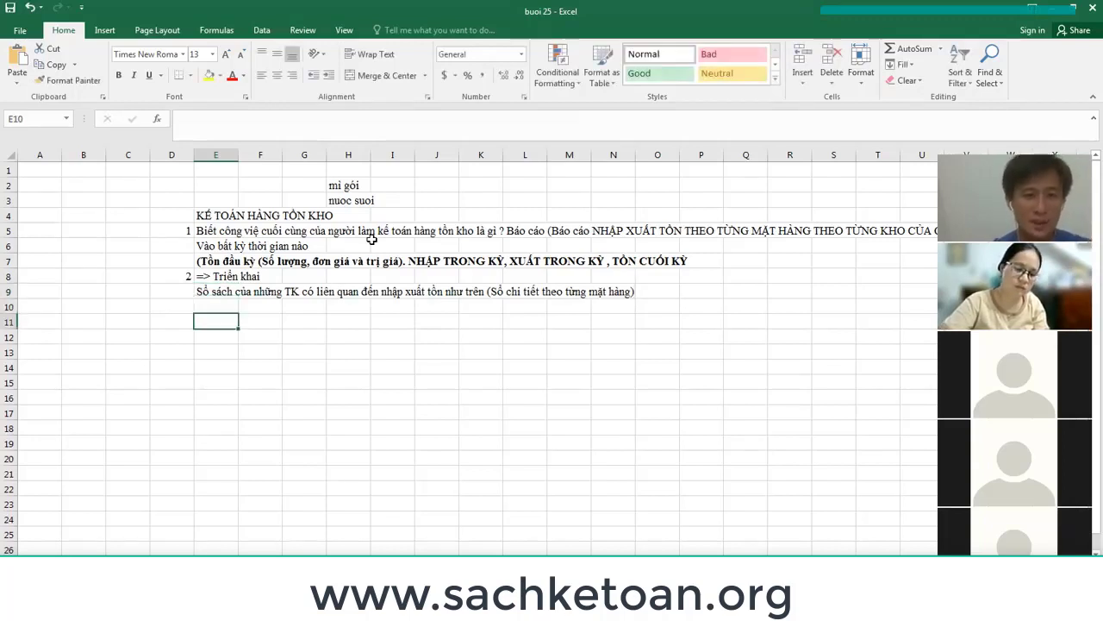
pyautogui.press('Up')
# Put the label 'cty thuong mai' in cell E1.
pyautogui.click(235, 170)
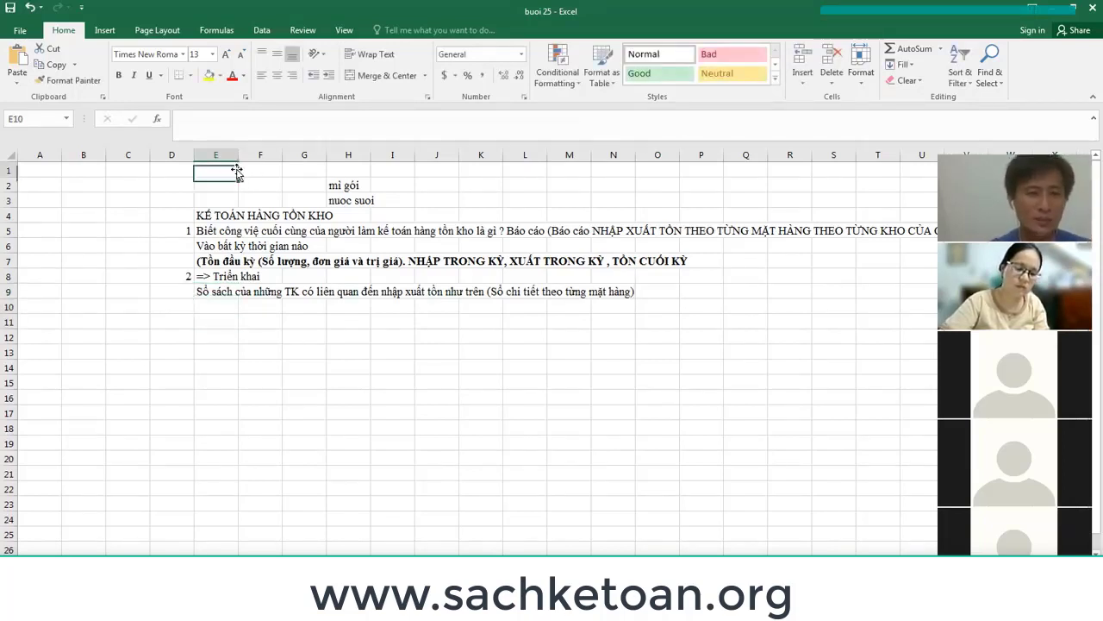
pyautogui.write('cty htuong')
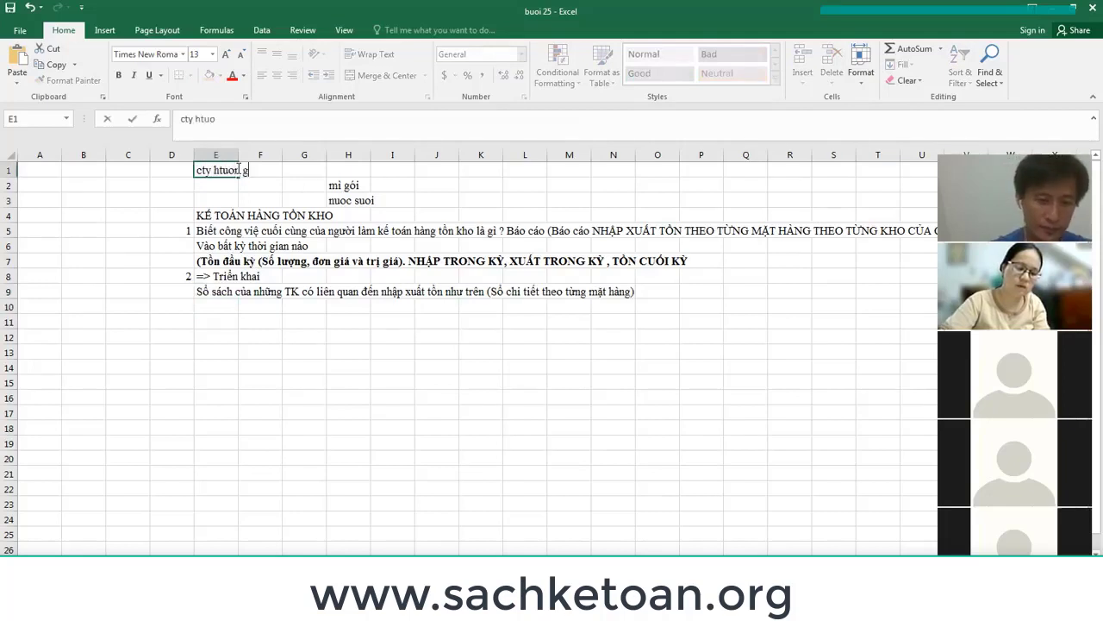
pyautogui.press('BackSpace')
pyautogui.press('BackSpace')
pyautogui.press('BackSpace')
pyautogui.press('BackSpace')
pyautogui.press('BackSpace')
pyautogui.press('BackSpace')
pyautogui.write('thuo')
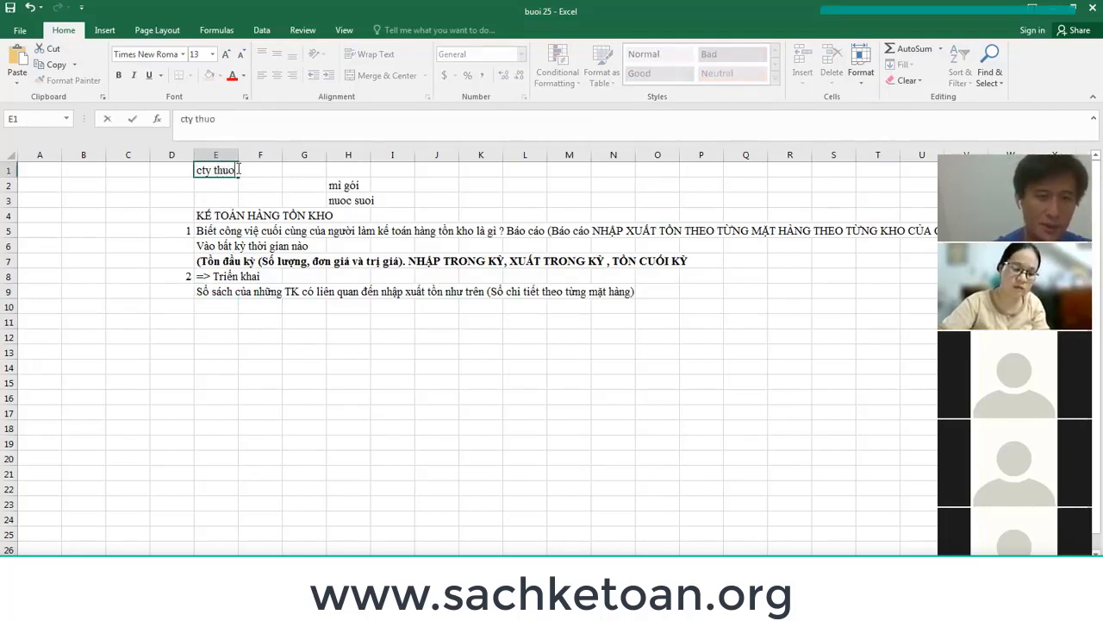
pyautogui.write('ng mai')
pyautogui.press('Return')
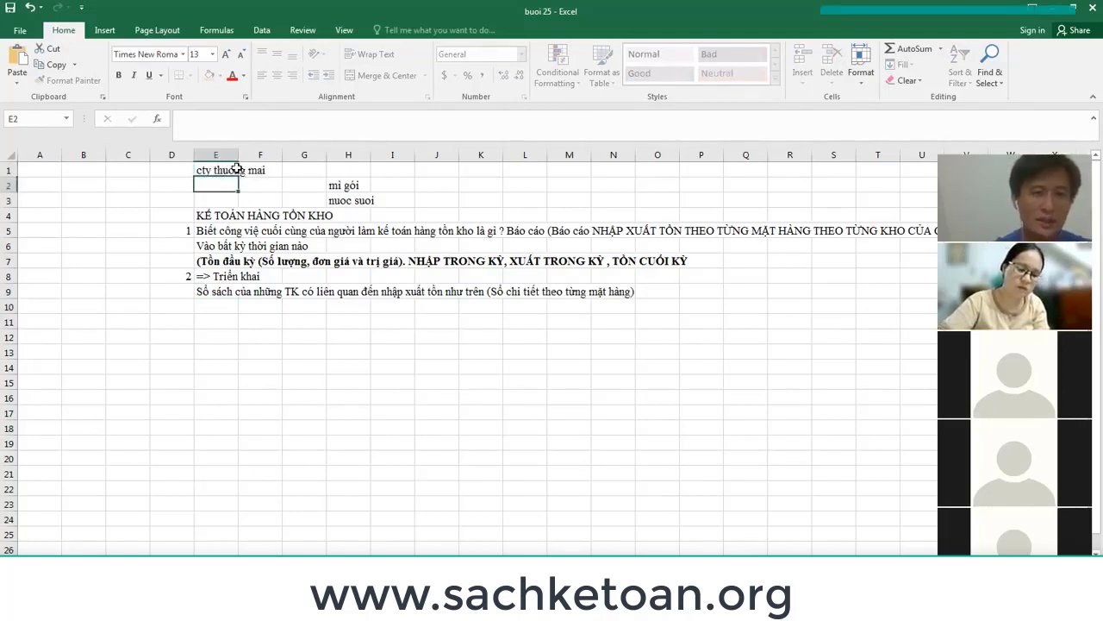
pyautogui.press('Return')
pyautogui.press('Down')
pyautogui.press('Down')
pyautogui.press('Down')
pyautogui.press('Down')
pyautogui.press('Down')
pyautogui.press('Down')
pyautogui.press('Down')
pyautogui.press('Down')
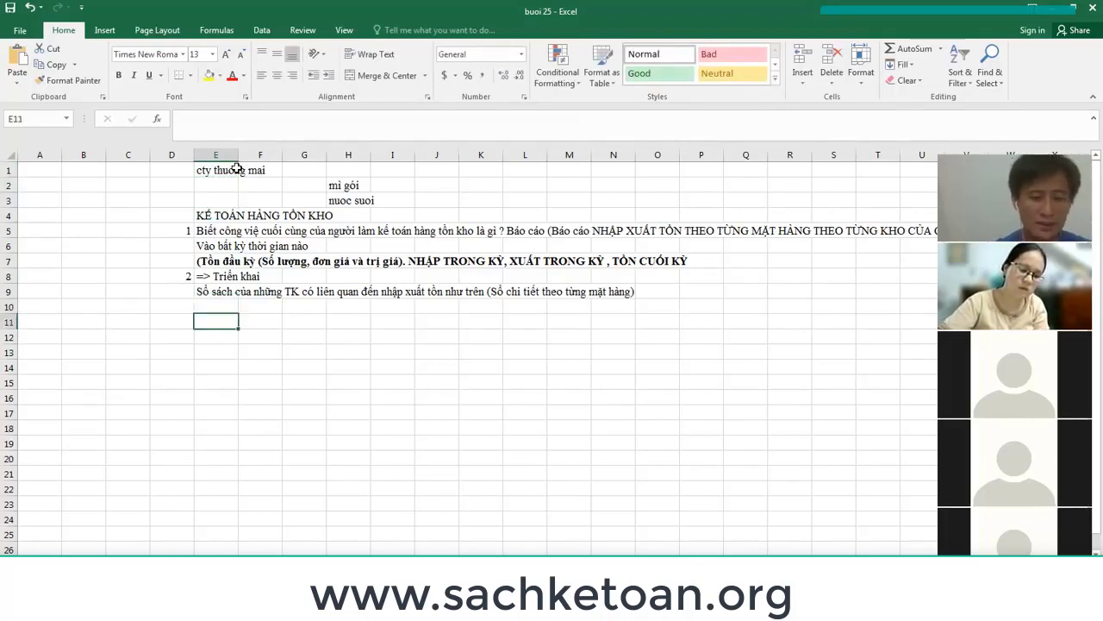
# Type 'Lấy sổ chi tiết của mặt hàng mì gói' in E11.
pyautogui.write('So')
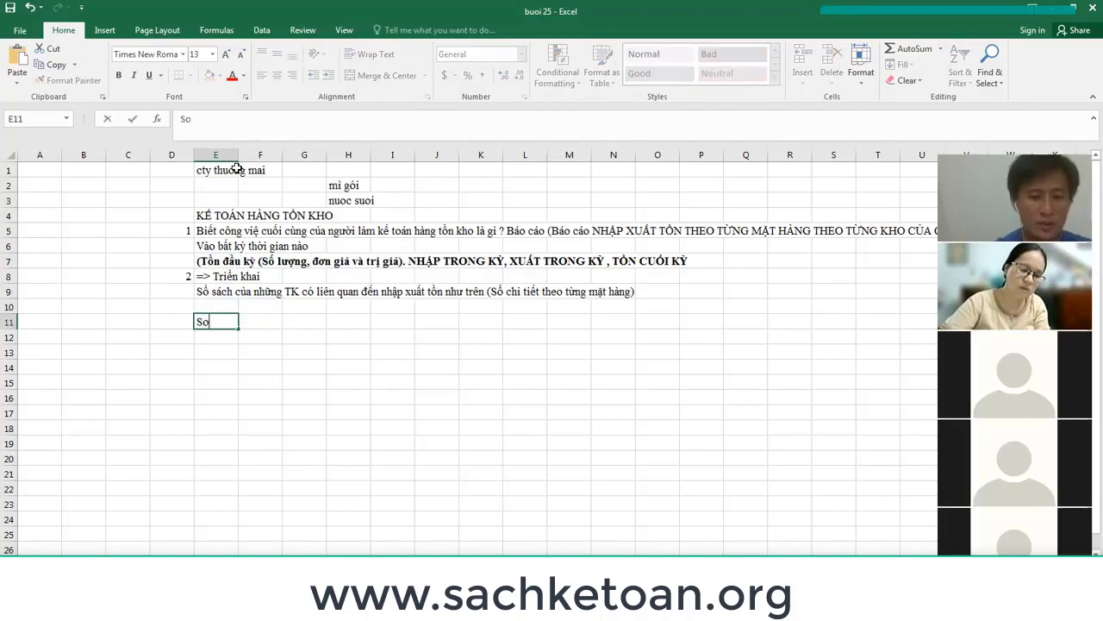
pyautogui.press('BackSpace')
pyautogui.press('BackSpace')
pyautogui.write('Lấ')
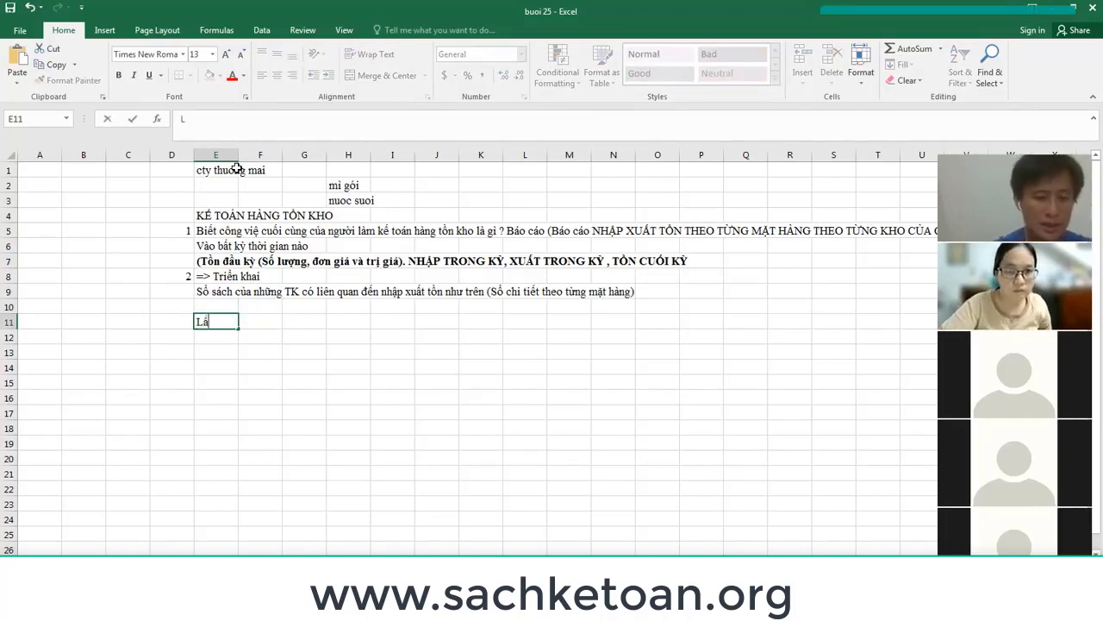
pyautogui.write('y sochi tiết')
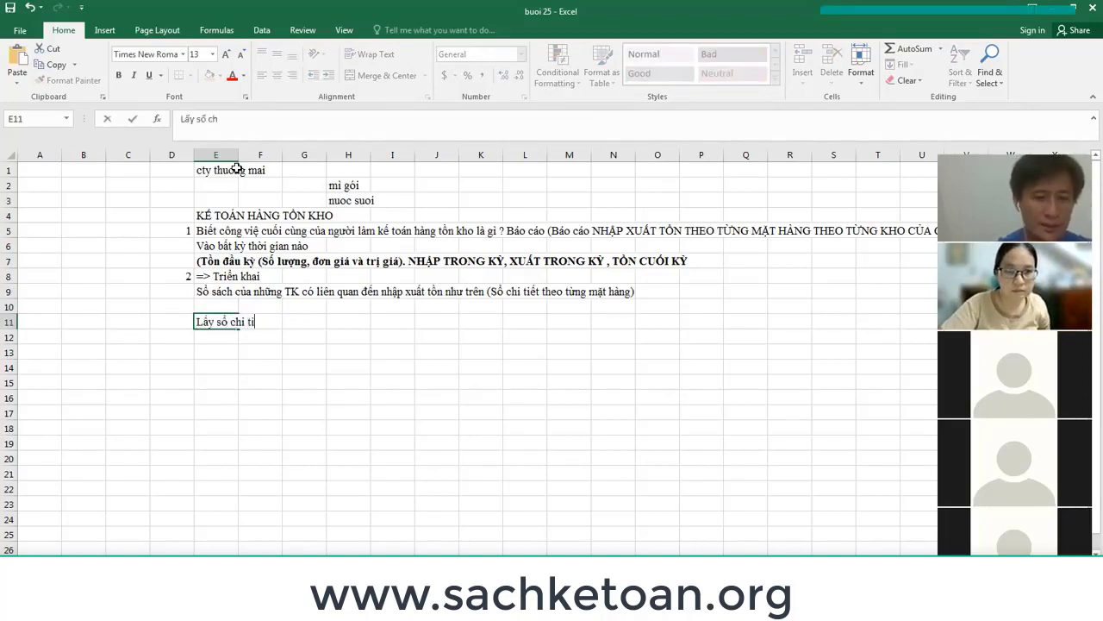
pyautogui.press('BackSpace')
pyautogui.press('BackSpace')
pyautogui.write('ết')
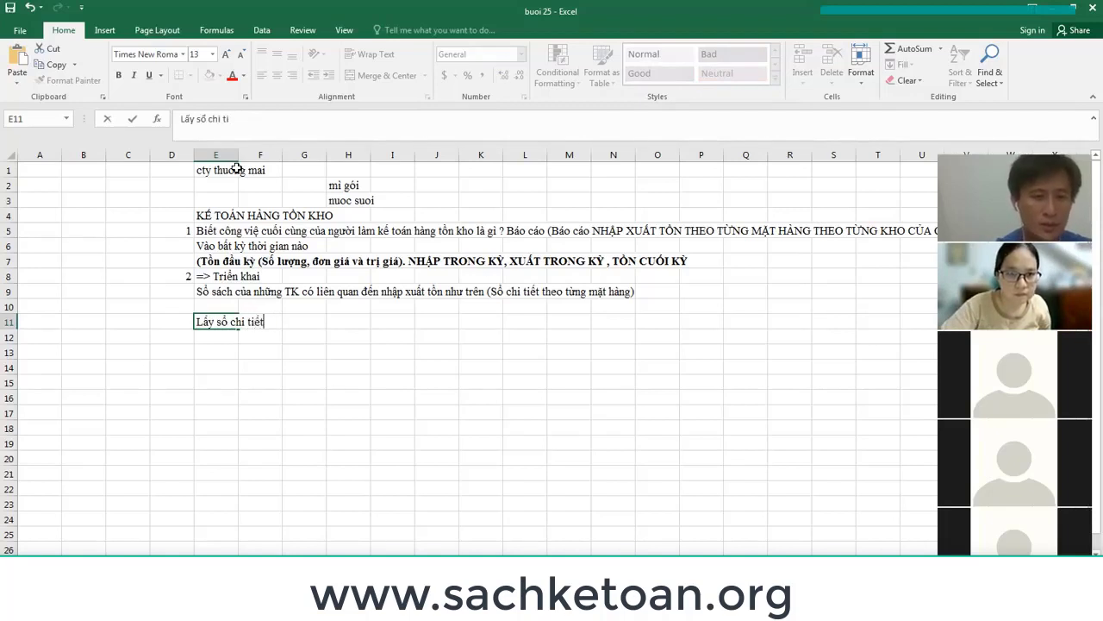
pyautogui.write(' của ')
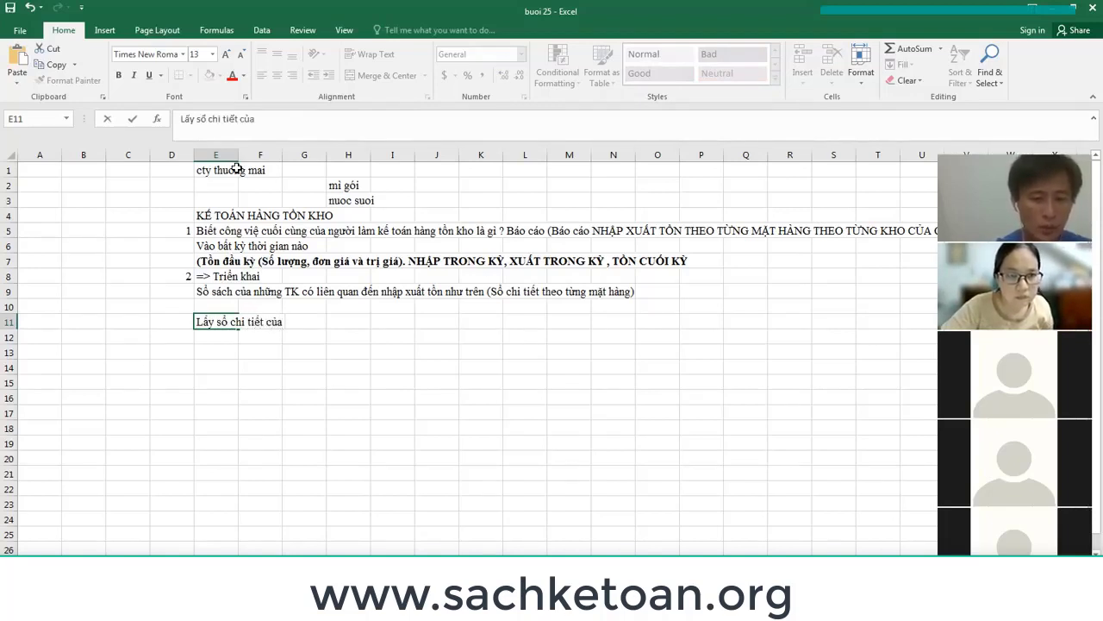
pyautogui.write('mặt hàng m')
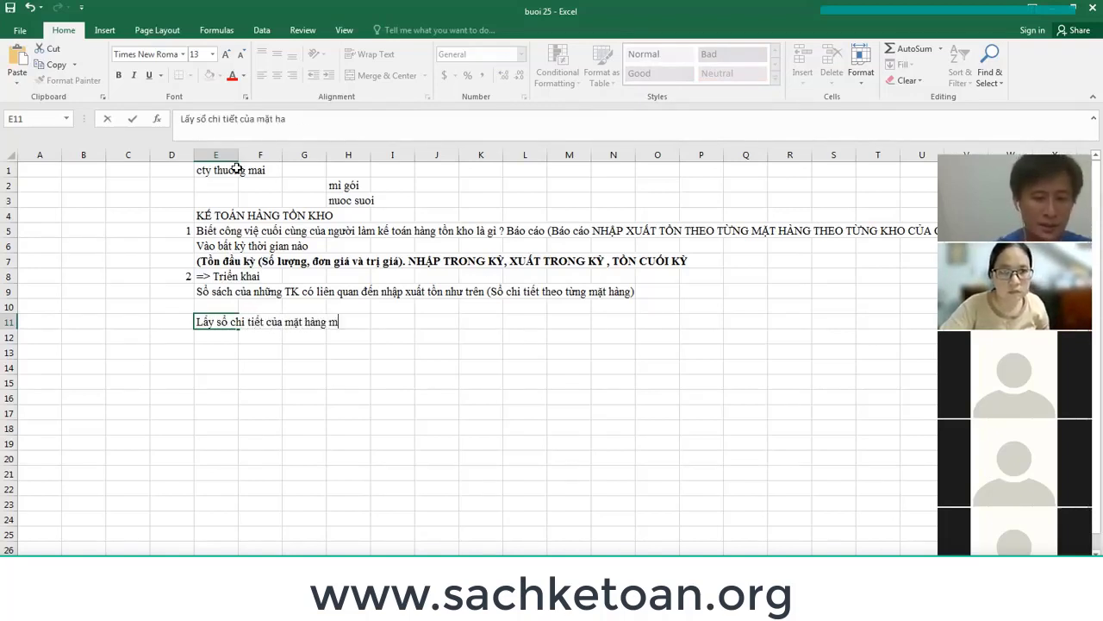
pyautogui.write('ì gói')
pyautogui.press('Return')
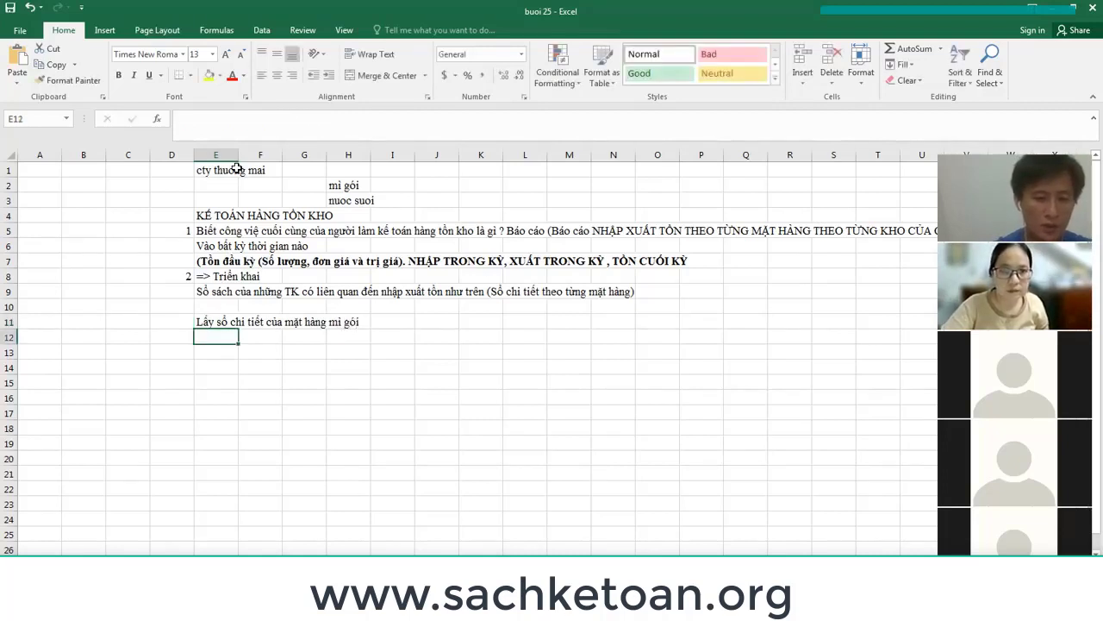
# Copy the E11 note into E12 and change the item to nước suối.
pyautogui.write('LÁ so')
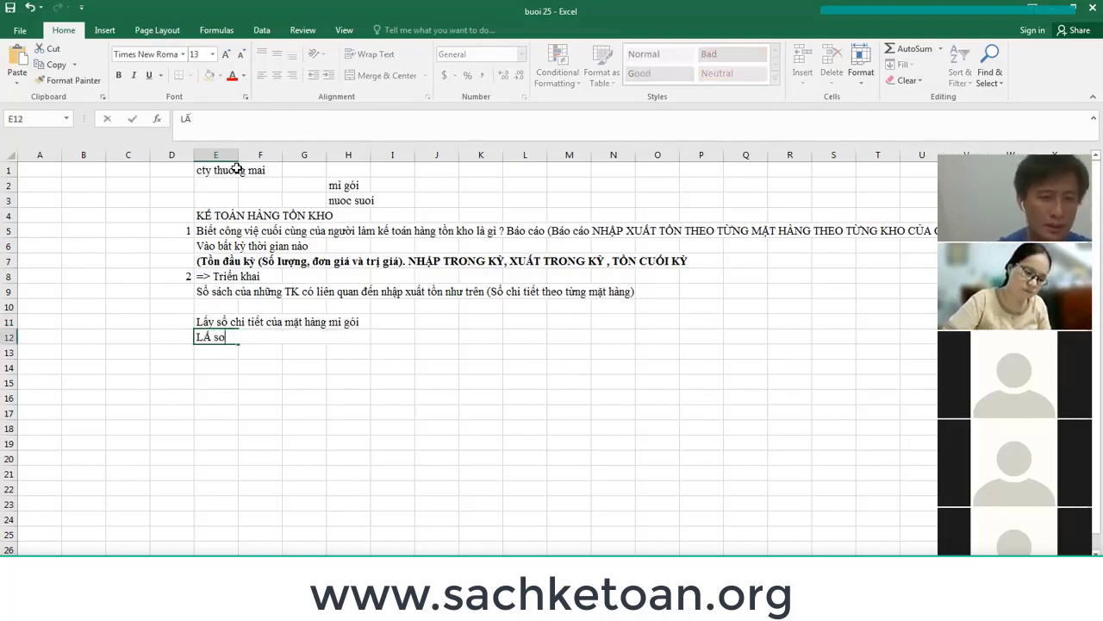
pyautogui.press('BackSpace')
pyautogui.press('BackSpace')
pyautogui.press('BackSpace')
pyautogui.hotkey('ctrl', 'Return')
pyautogui.press('Up')
pyautogui.hotkey('ctrl', 'c')
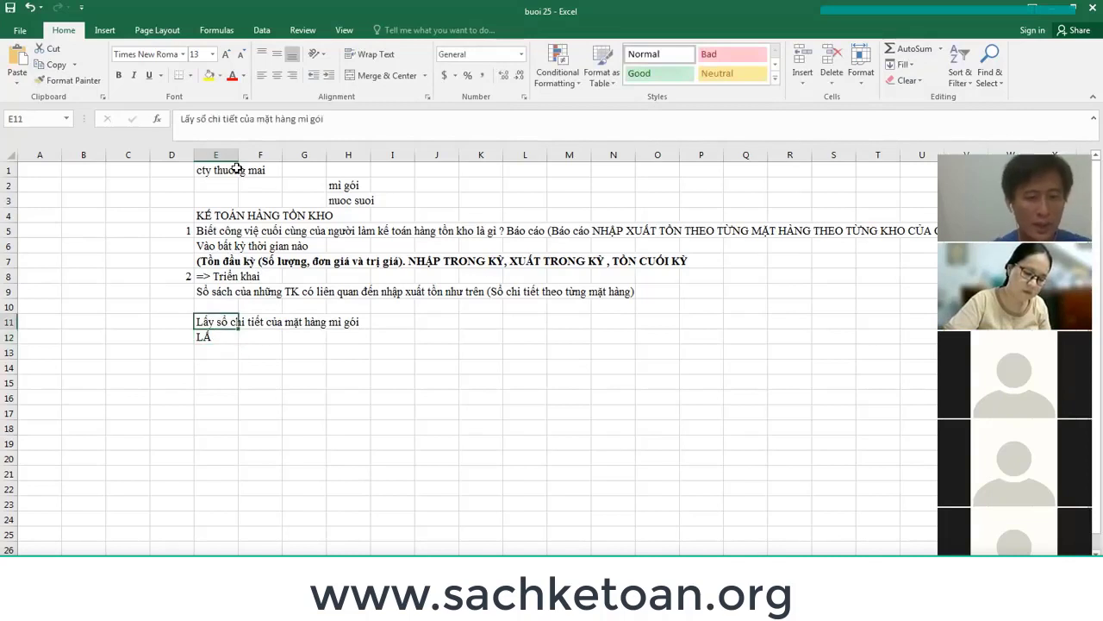
pyautogui.press('Down')
pyautogui.hotkey('ctrl', 'v')
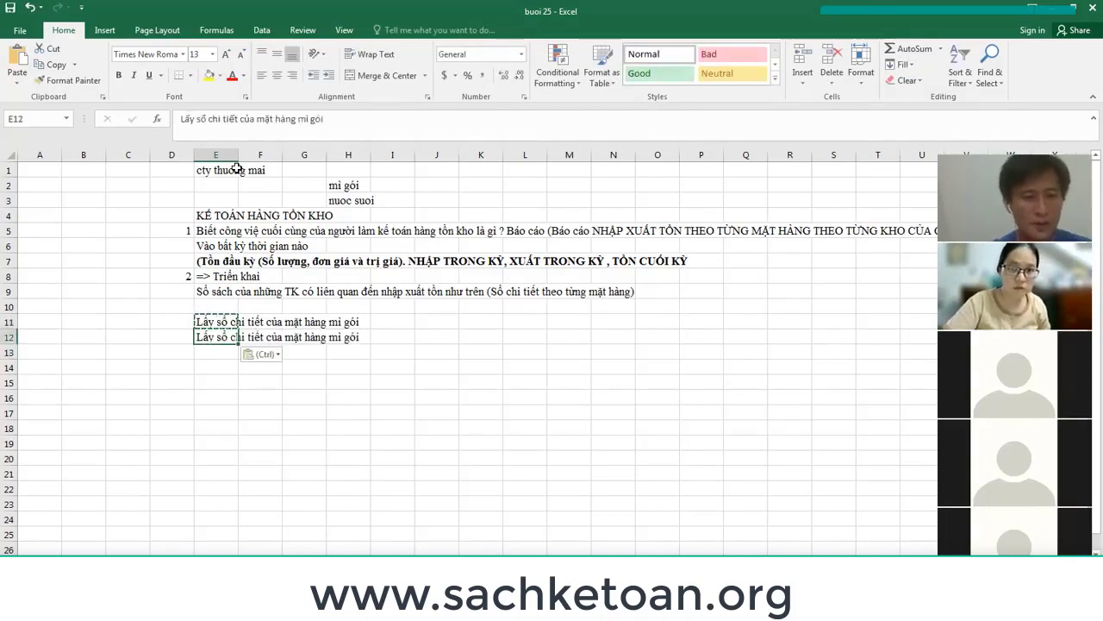
pyautogui.press('F2')
pyautogui.press('BackSpace')
pyautogui.press('BackSpace')
pyautogui.press('BackSpace')
pyautogui.press('BackSpace')
pyautogui.press('BackSpace')
pyautogui.press('BackSpace')
pyautogui.write('n')
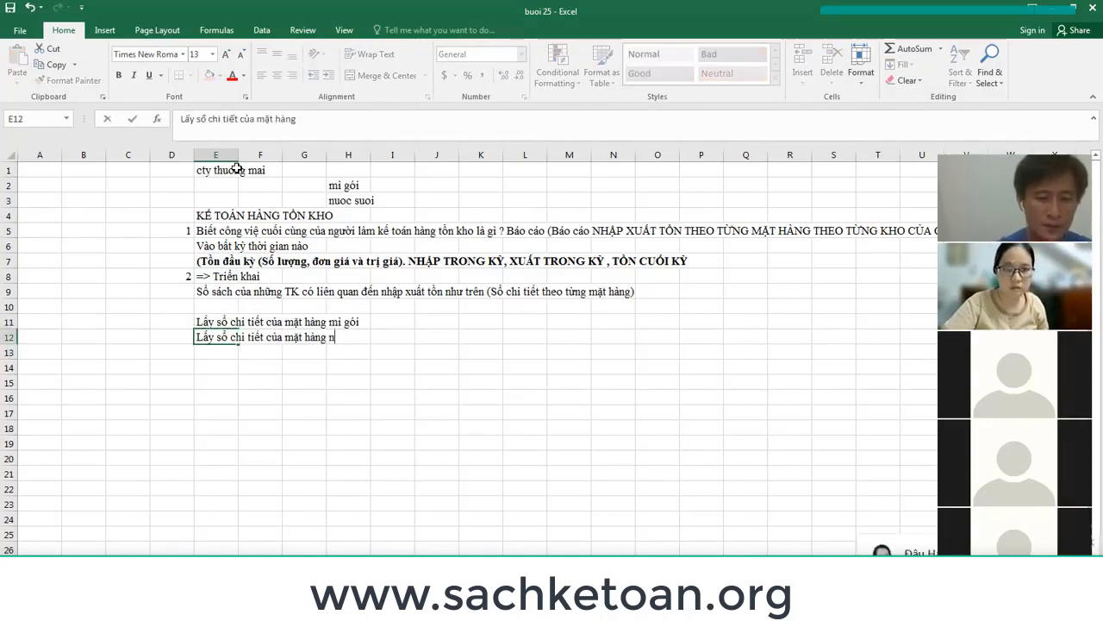
pyautogui.write('ước suối')
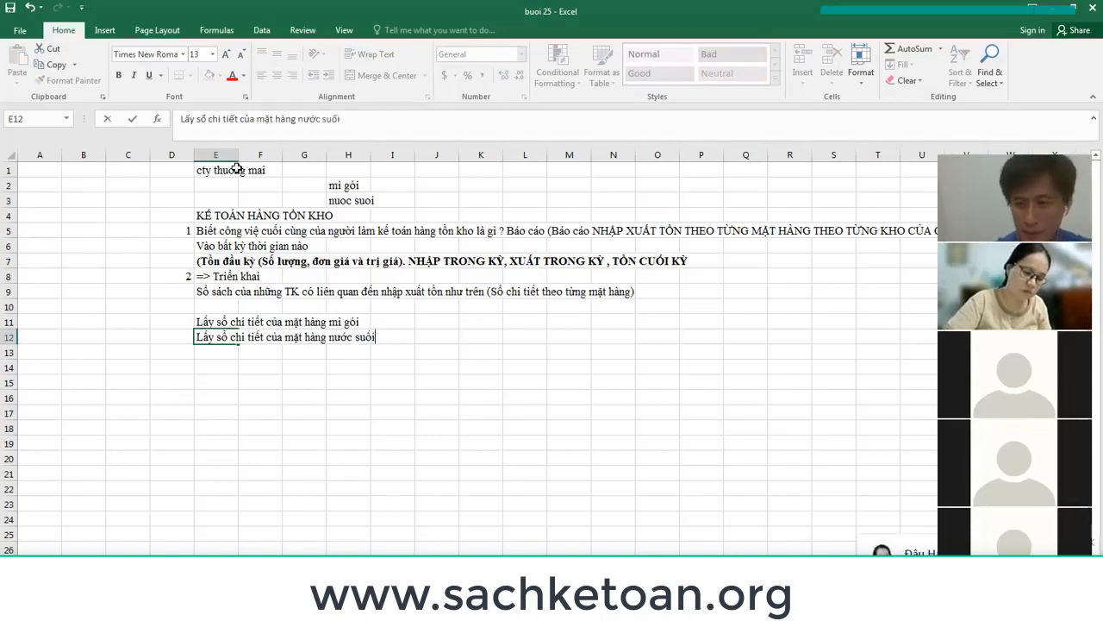
pyautogui.press('Return')
pyautogui.press('Down')
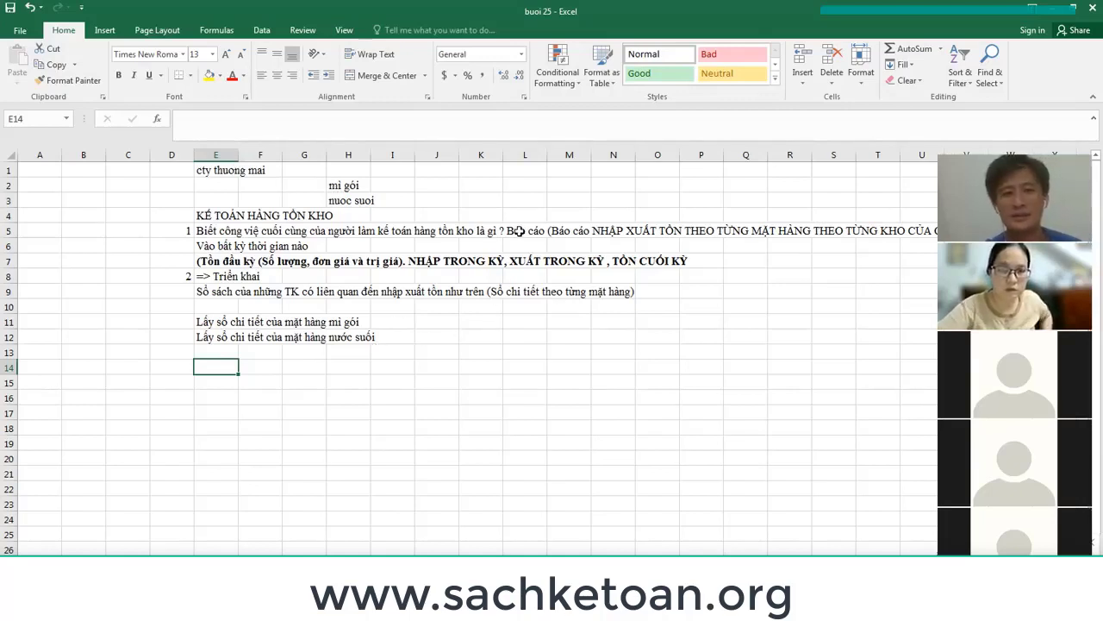
pyautogui.click(276, 261)
pyautogui.click(355, 263)
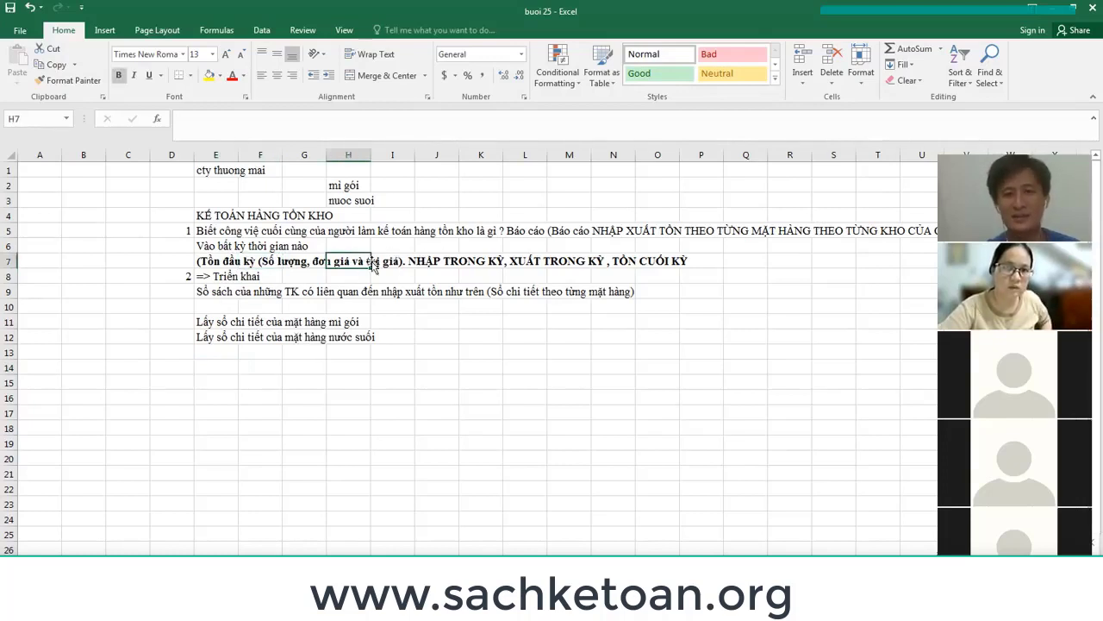
pyautogui.click(286, 262)
pyautogui.click(426, 263)
pyautogui.click(564, 261)
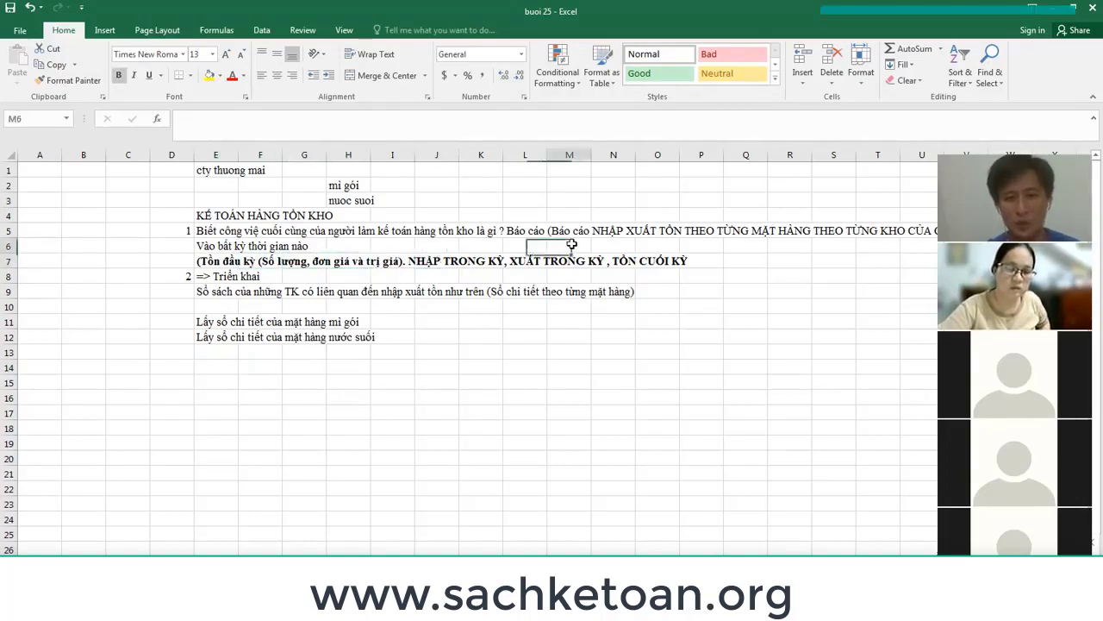
pyautogui.click(665, 262)
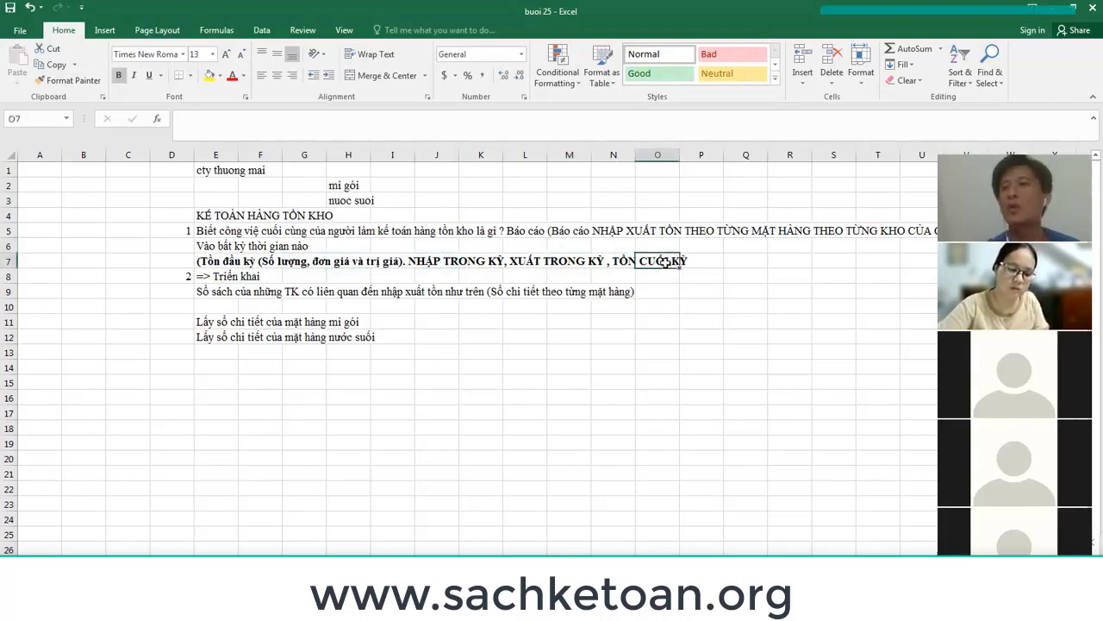
pyautogui.click(213, 263)
pyautogui.moveTo(213, 263); pyautogui.dragTo(711, 263)
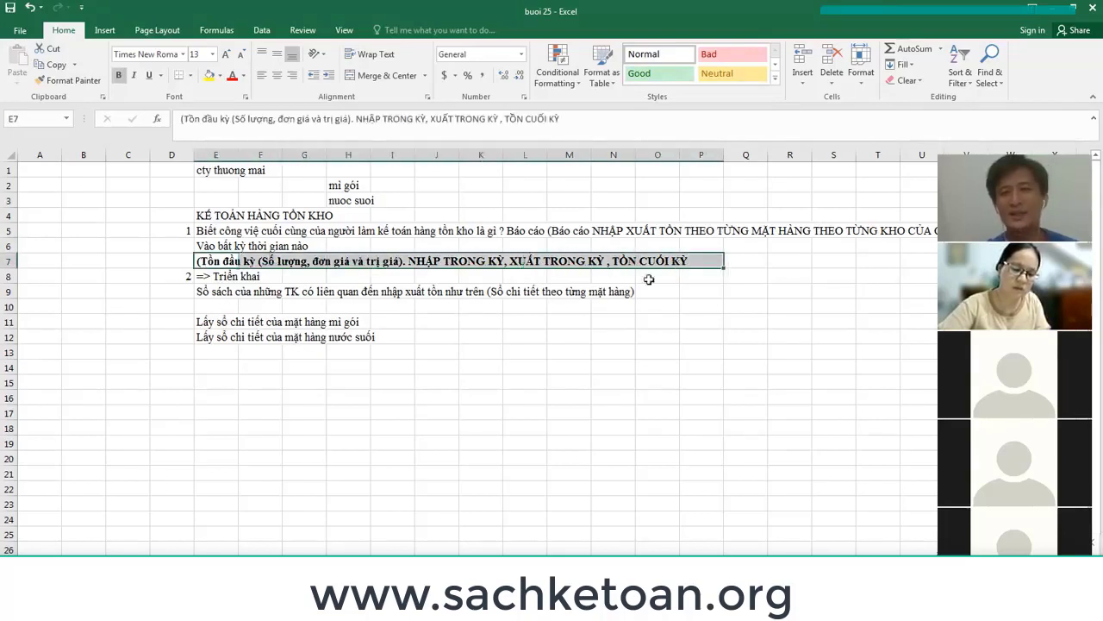
pyautogui.click(9, 262)
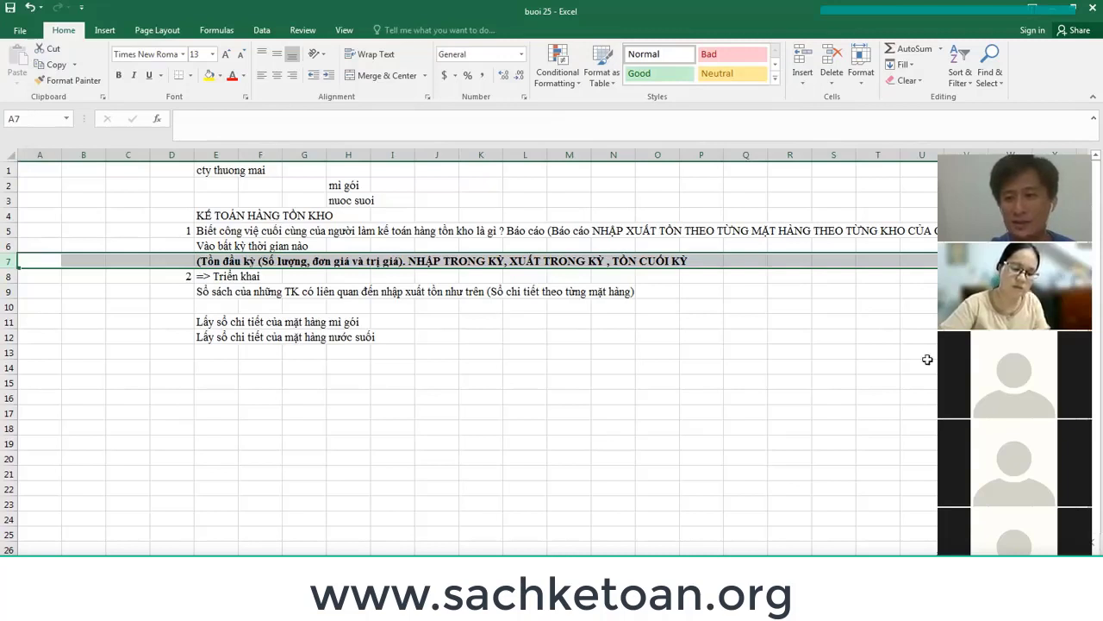
pyautogui.scroll(-2, 474, 344)
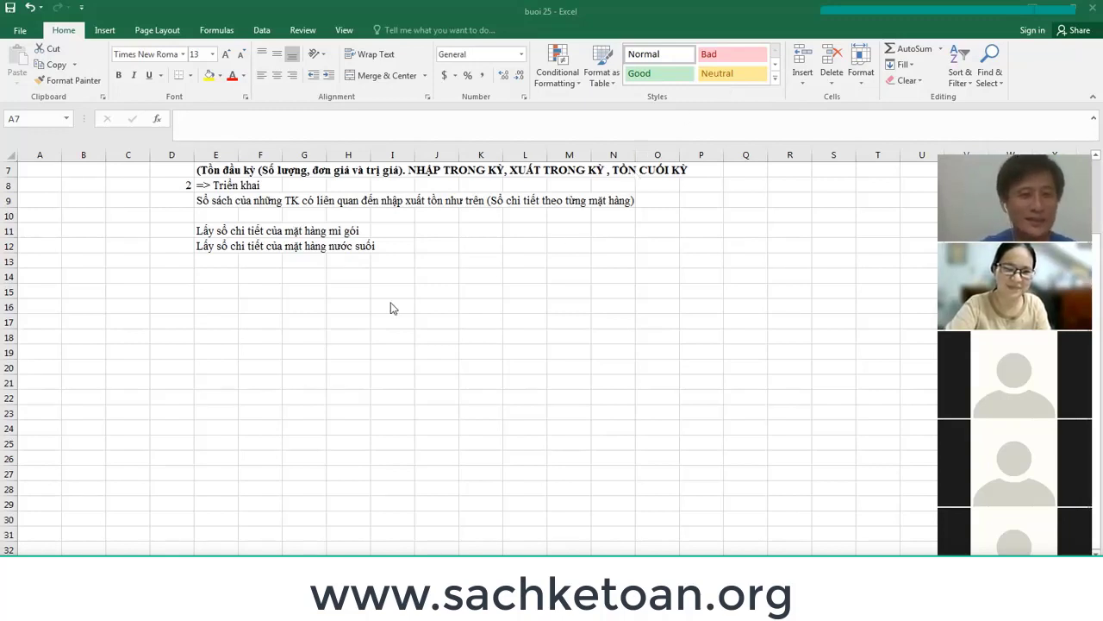
pyautogui.hotkey('shift', 'space')
pyautogui.scroll(2, 426, 274)
pyautogui.click(397, 289)
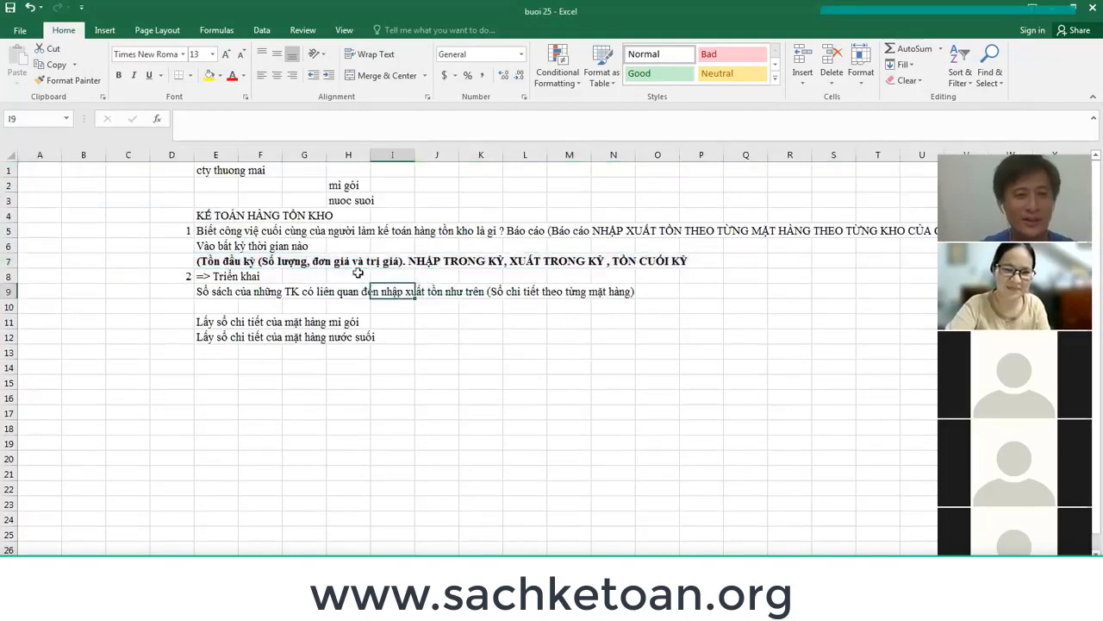
pyautogui.moveTo(211, 276); pyautogui.dragTo(249, 275)
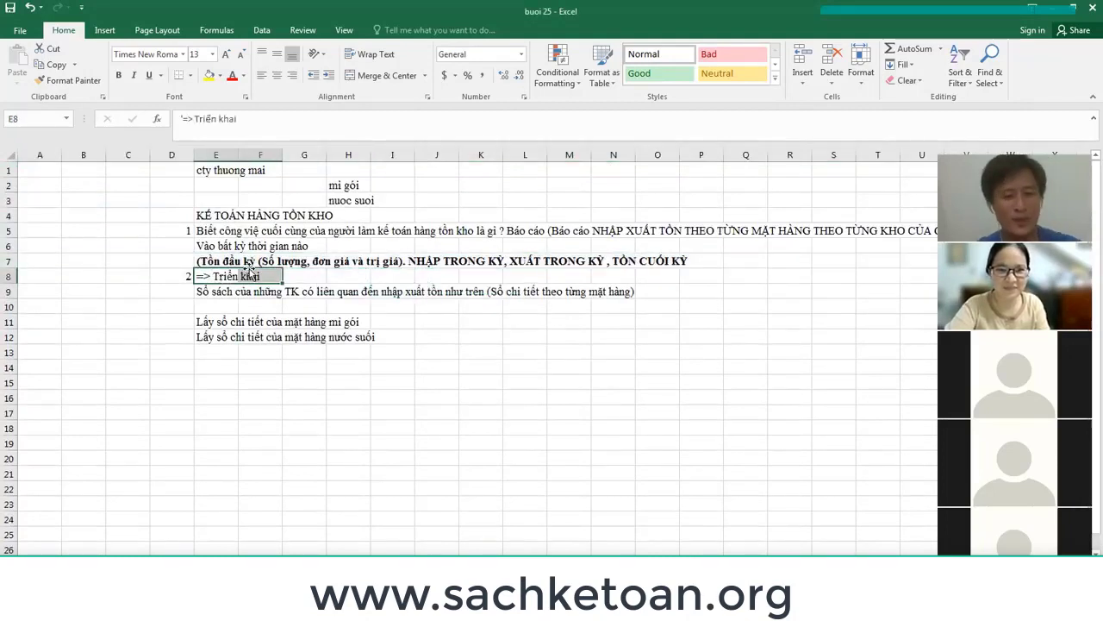
pyautogui.hotkey('ctrl', 'b')
pyautogui.click(299, 398)
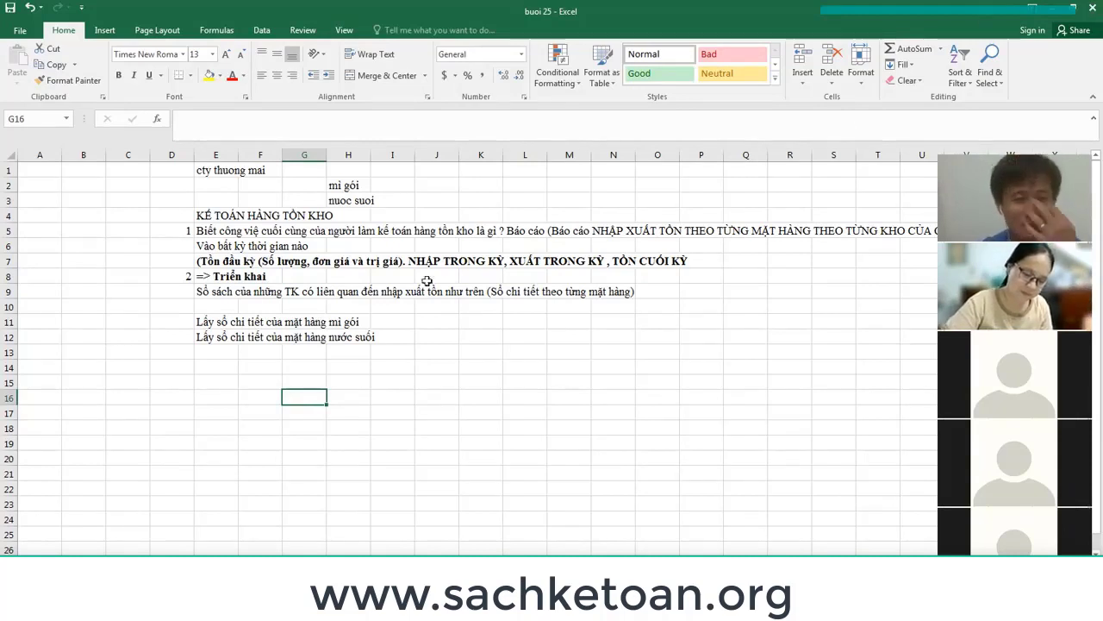
pyautogui.scroll(1, 344, 276)
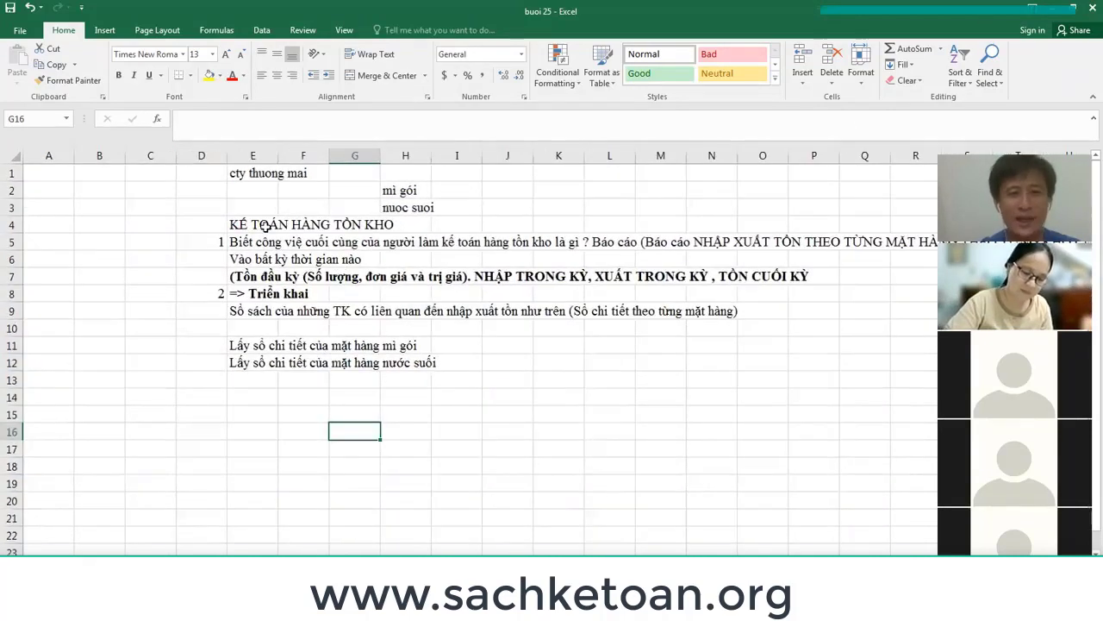
pyautogui.click(266, 225)
pyautogui.moveTo(266, 225); pyautogui.dragTo(409, 229)
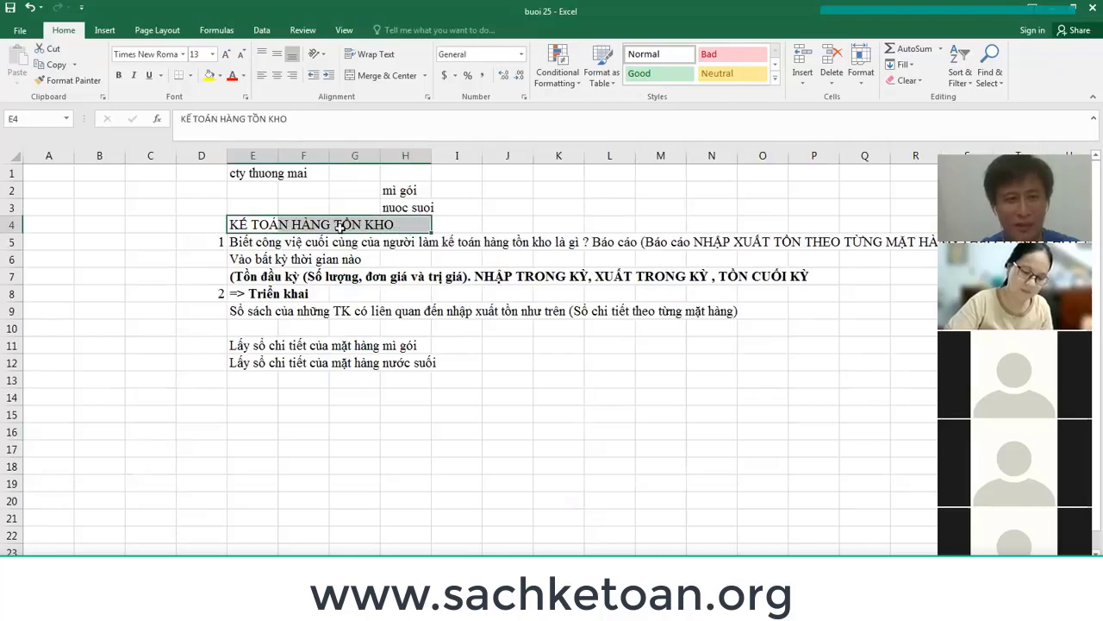
pyautogui.click(260, 246)
pyautogui.moveTo(259, 258); pyautogui.dragTo(765, 281)
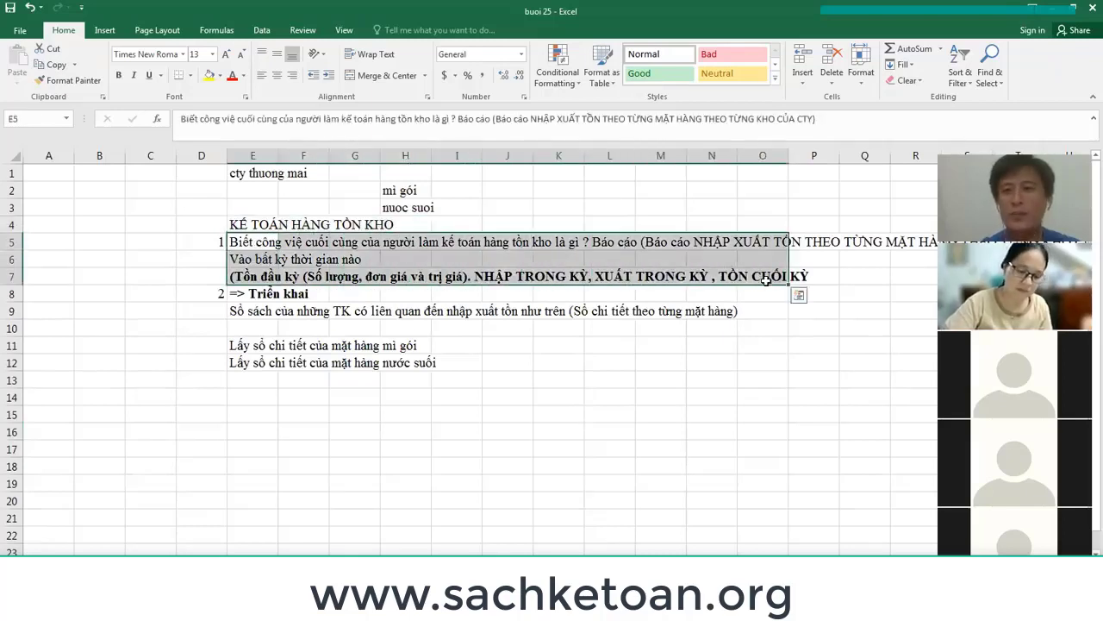
pyautogui.click(270, 293)
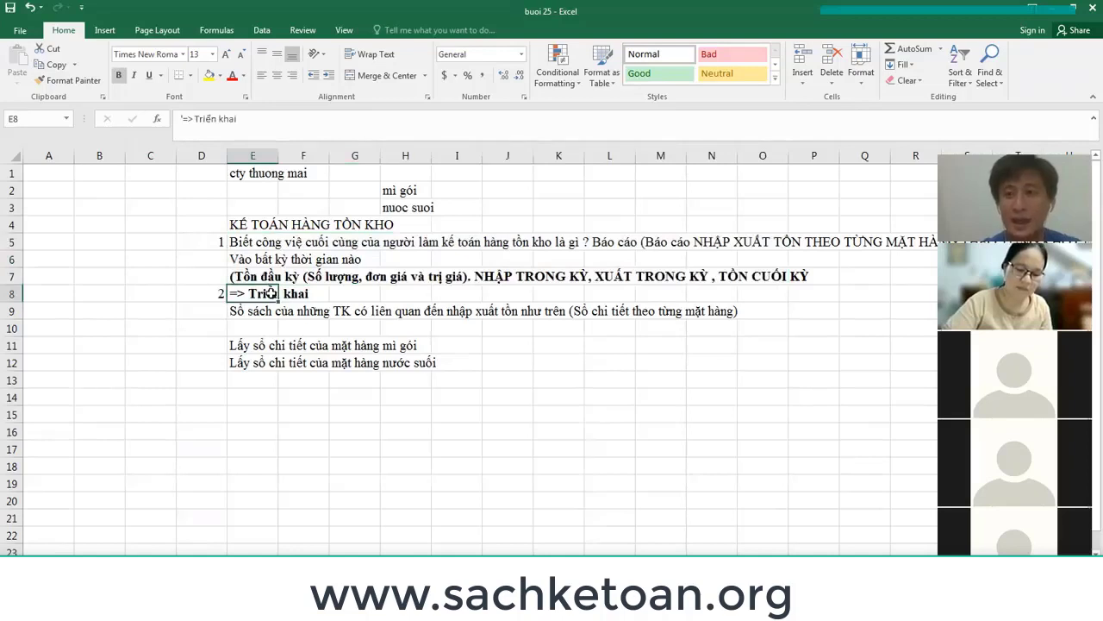
pyautogui.click(269, 383)
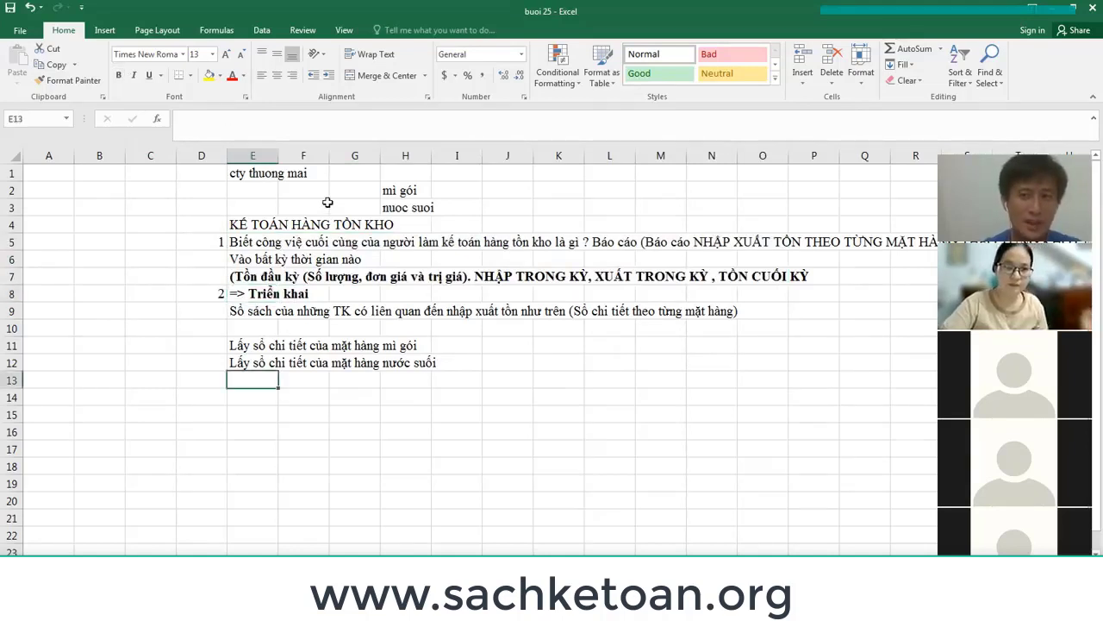
pyautogui.moveTo(259, 293); pyautogui.dragTo(389, 362)
pyautogui.click(254, 380)
pyautogui.click(252, 347)
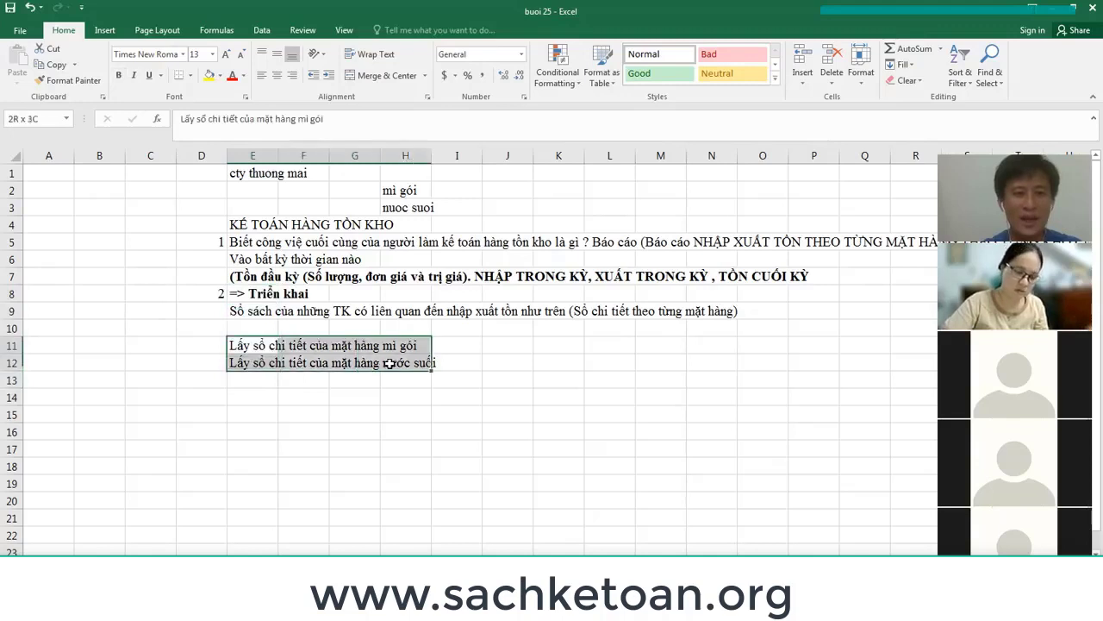
pyautogui.click(250, 276)
pyautogui.moveTo(294, 277); pyautogui.dragTo(680, 278)
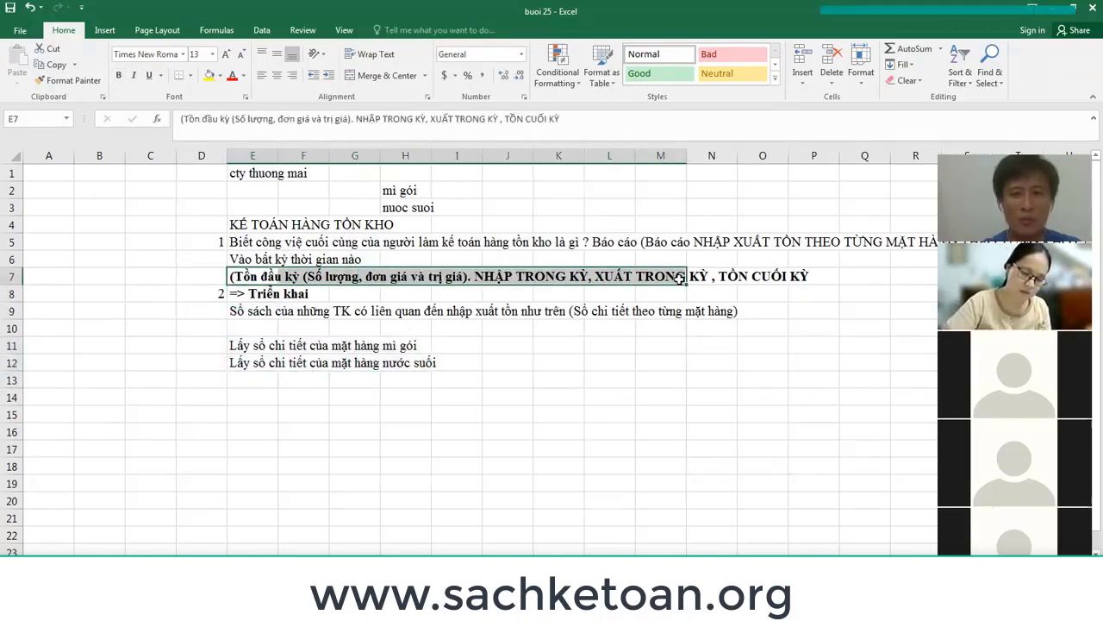
pyautogui.click(259, 389)
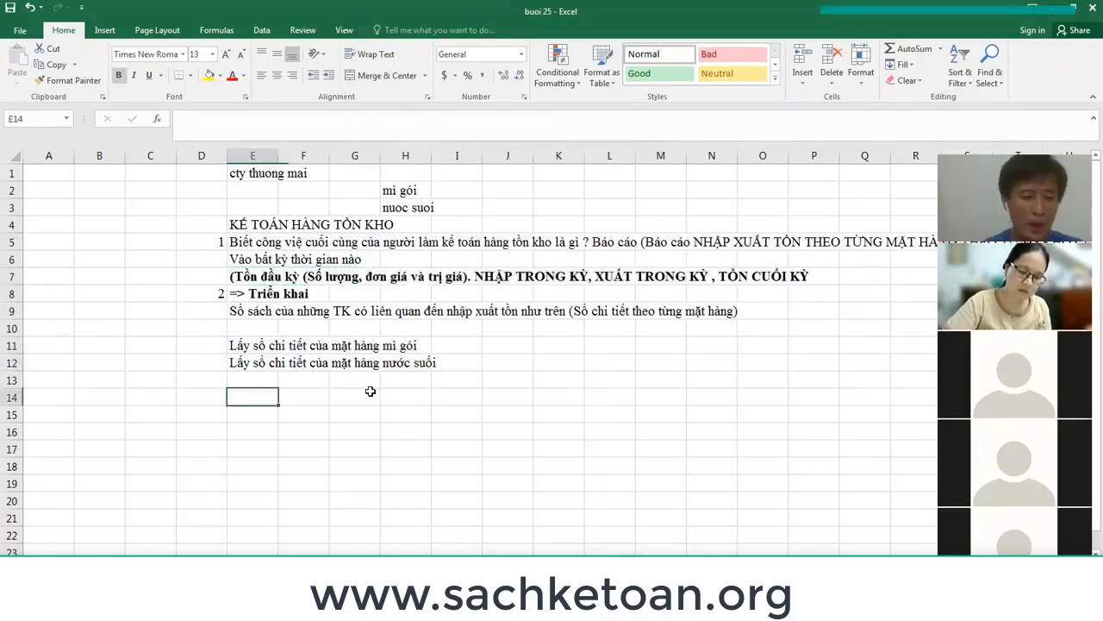
# Enter the heading HẠCH TOÁN NỢ, CÓ in E14.
pyautogui.write('HẠCH T')
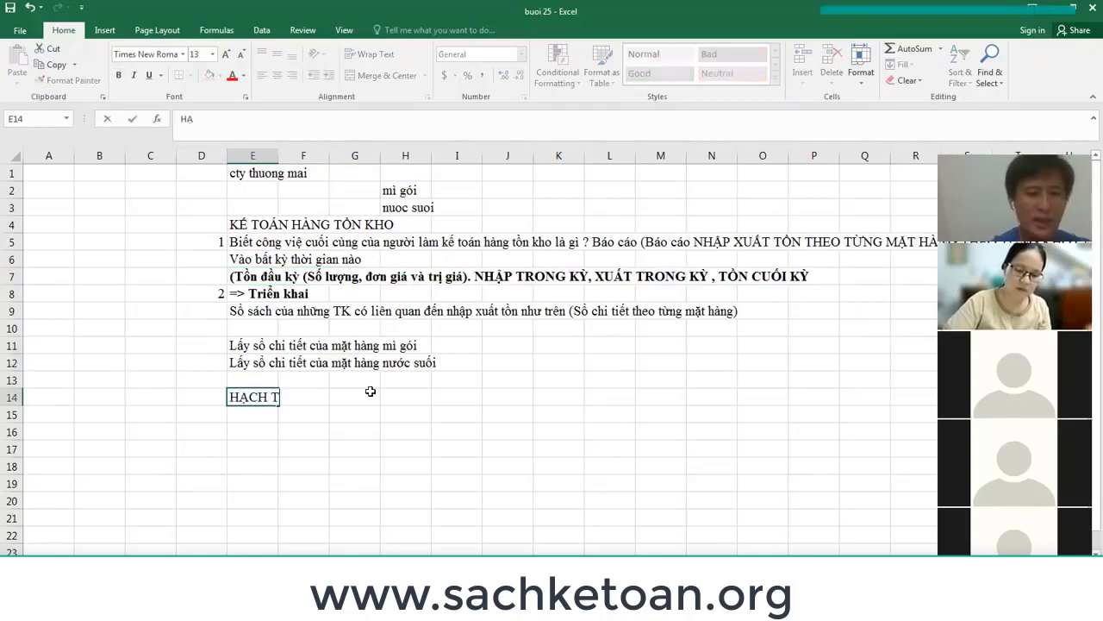
pyautogui.write('OÁN NOwj')
pyautogui.press('Return')
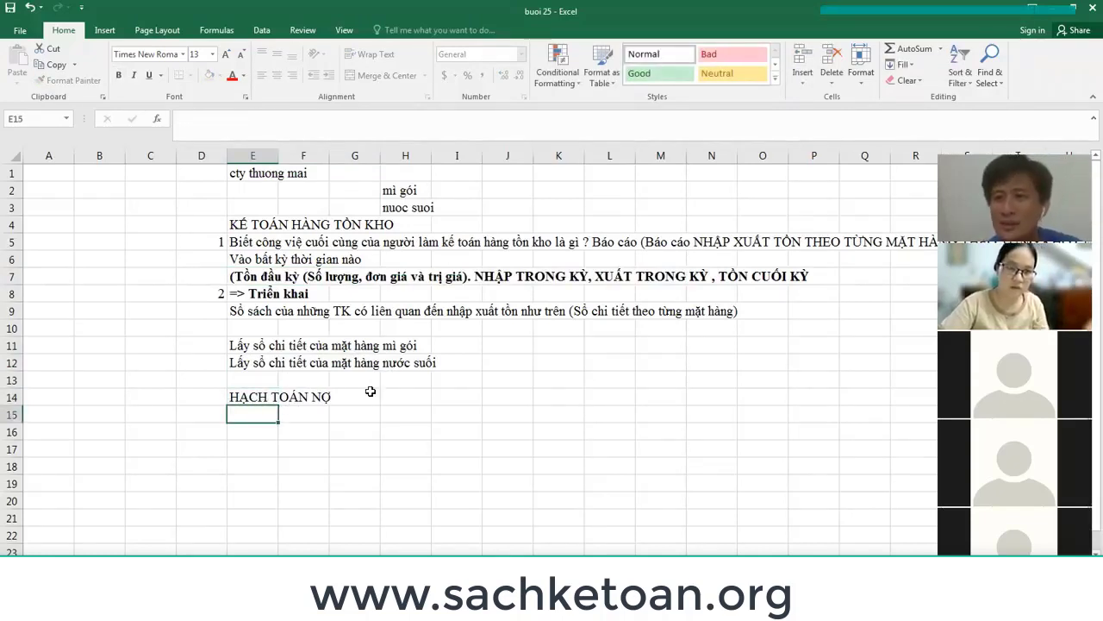
pyautogui.press('Up')
pyautogui.press('F2')
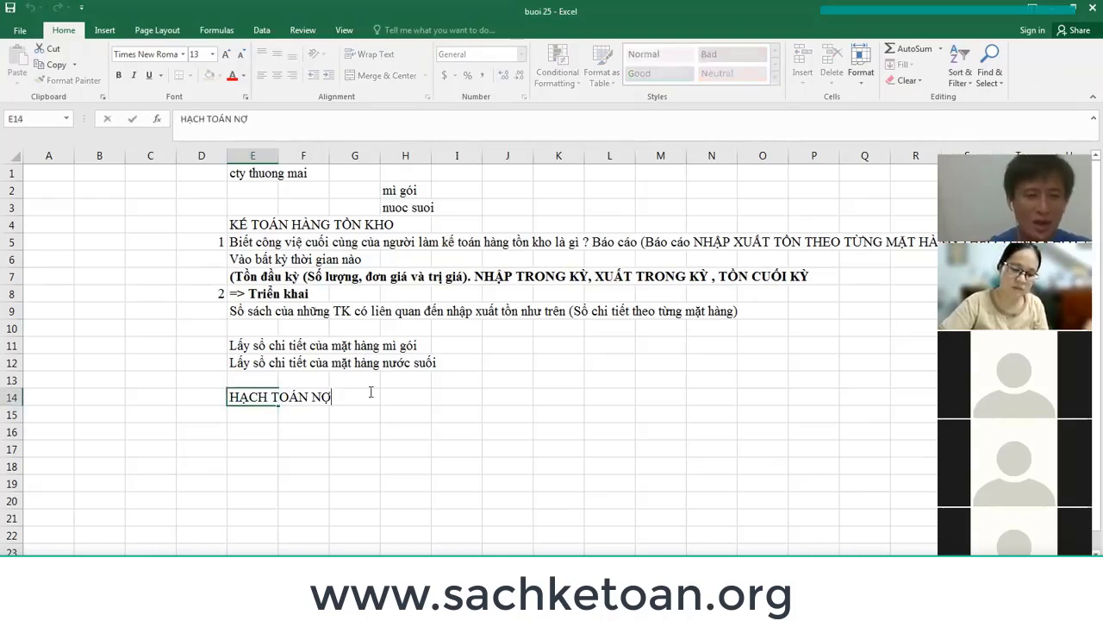
pyautogui.write(', COs')
pyautogui.press('Return')
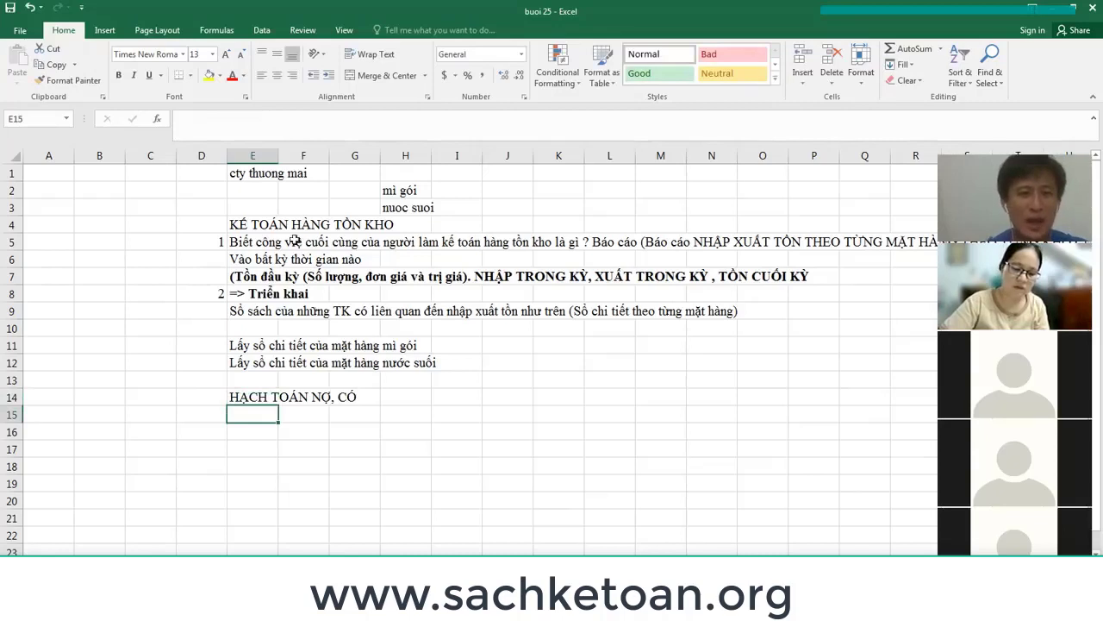
# Highlight the company line, item names and KẾ TOÁN HÀNG TỒN KHO title, and mark space below the heading.
pyautogui.click(281, 223)
pyautogui.click(281, 168)
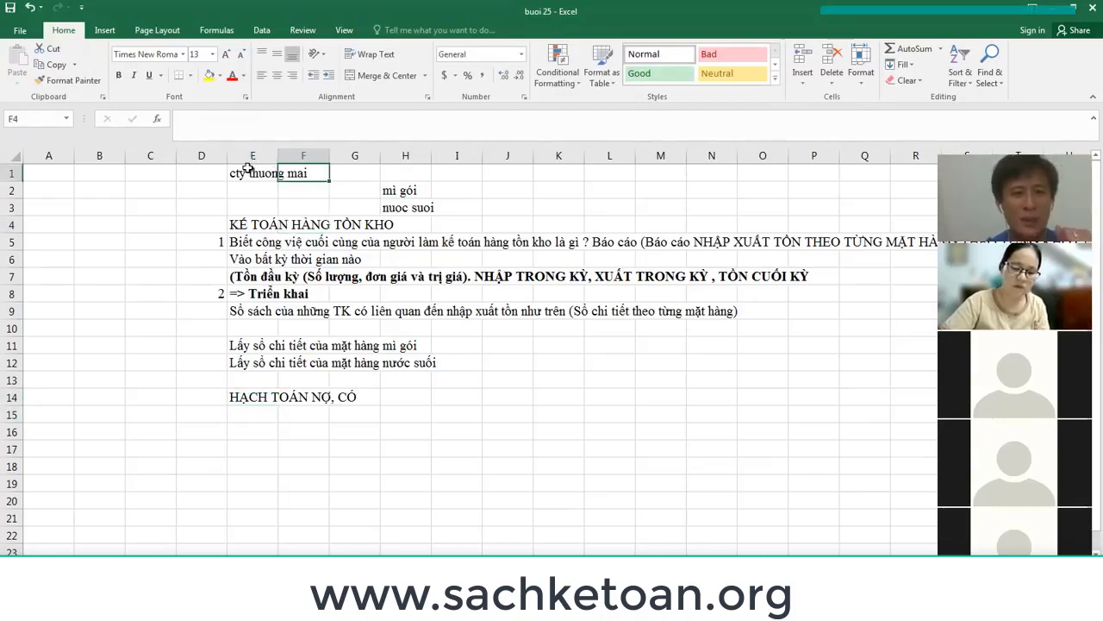
pyautogui.moveTo(248, 169); pyautogui.dragTo(428, 207)
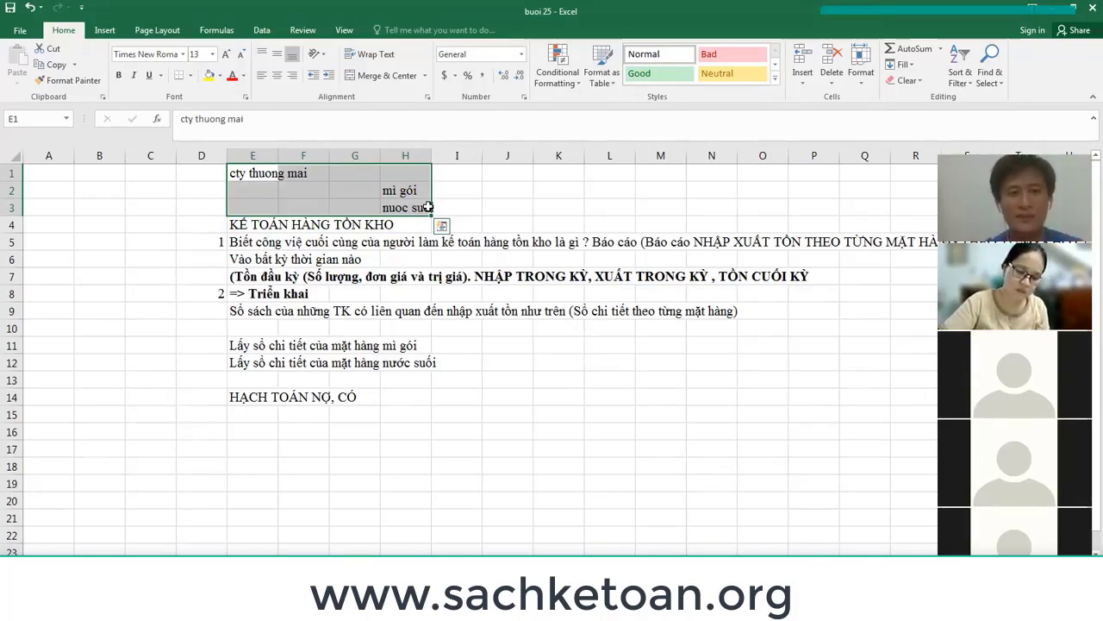
pyautogui.moveTo(250, 223); pyautogui.dragTo(391, 222)
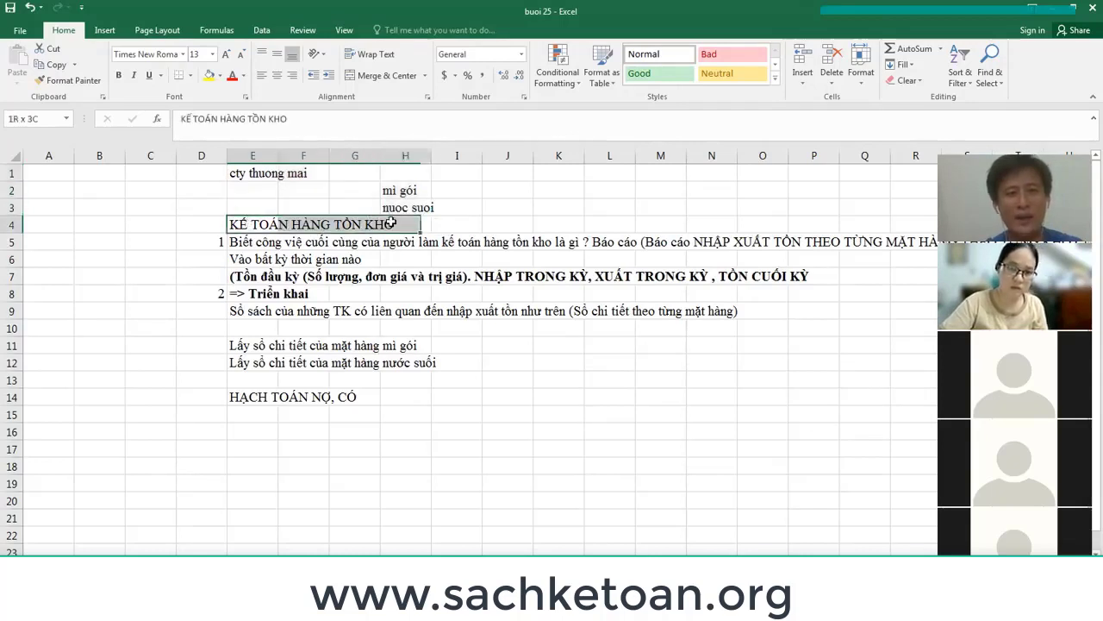
pyautogui.click(271, 416)
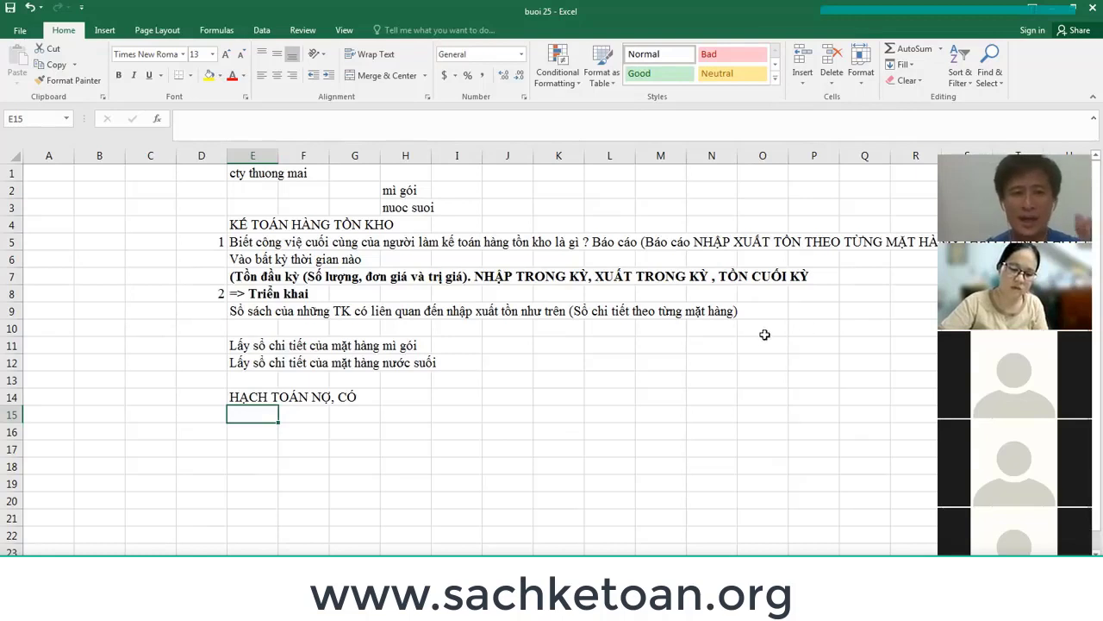
pyautogui.click(273, 226)
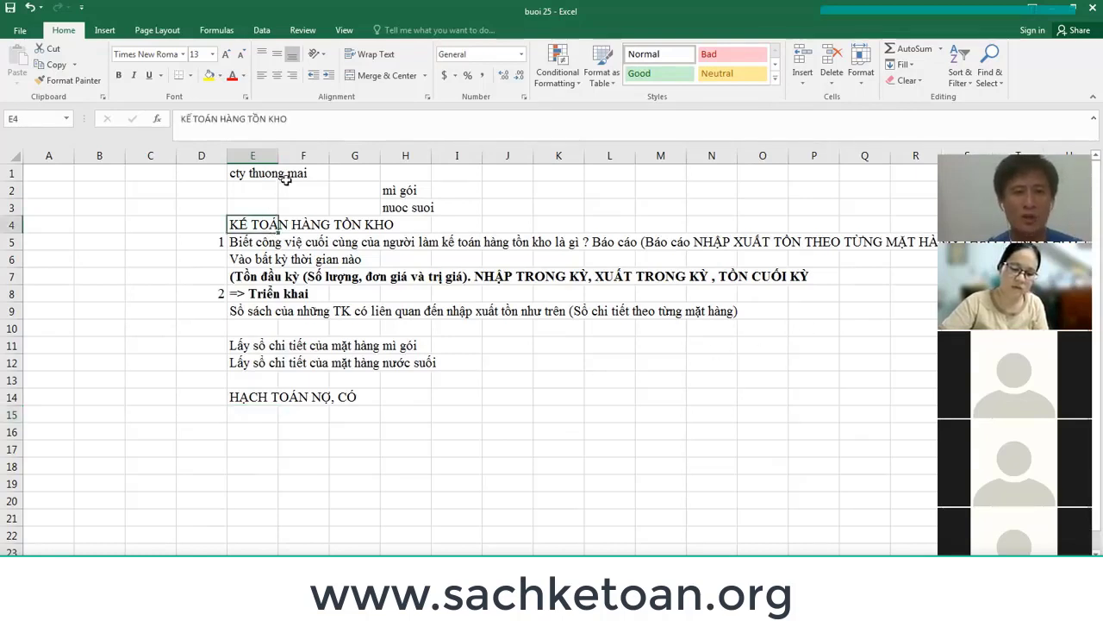
pyautogui.click(248, 169)
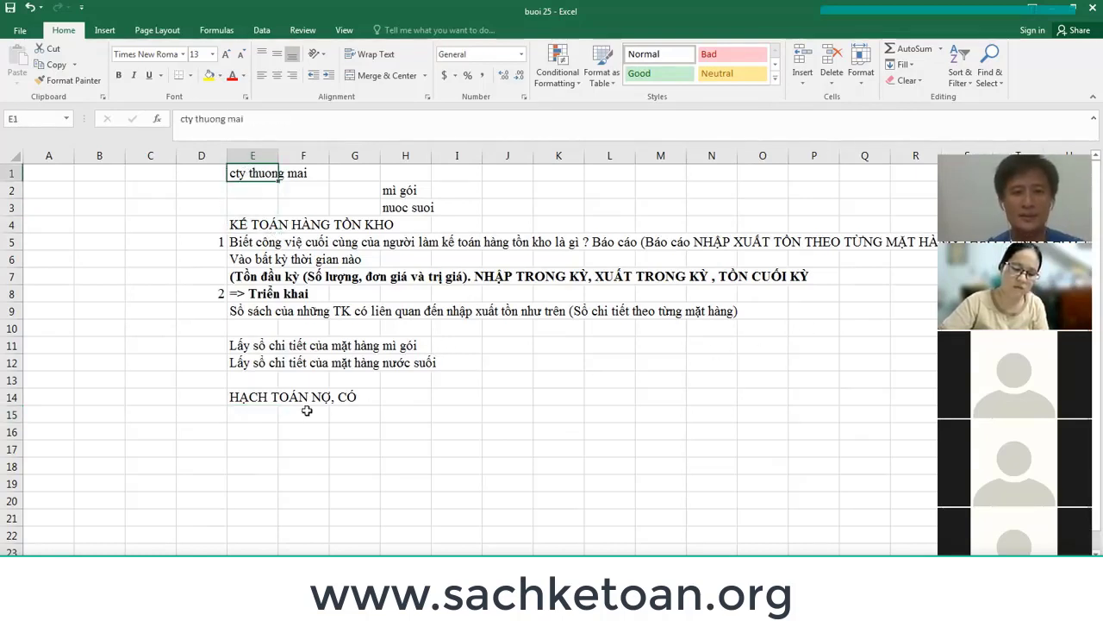
pyautogui.moveTo(268, 417); pyautogui.dragTo(372, 477)
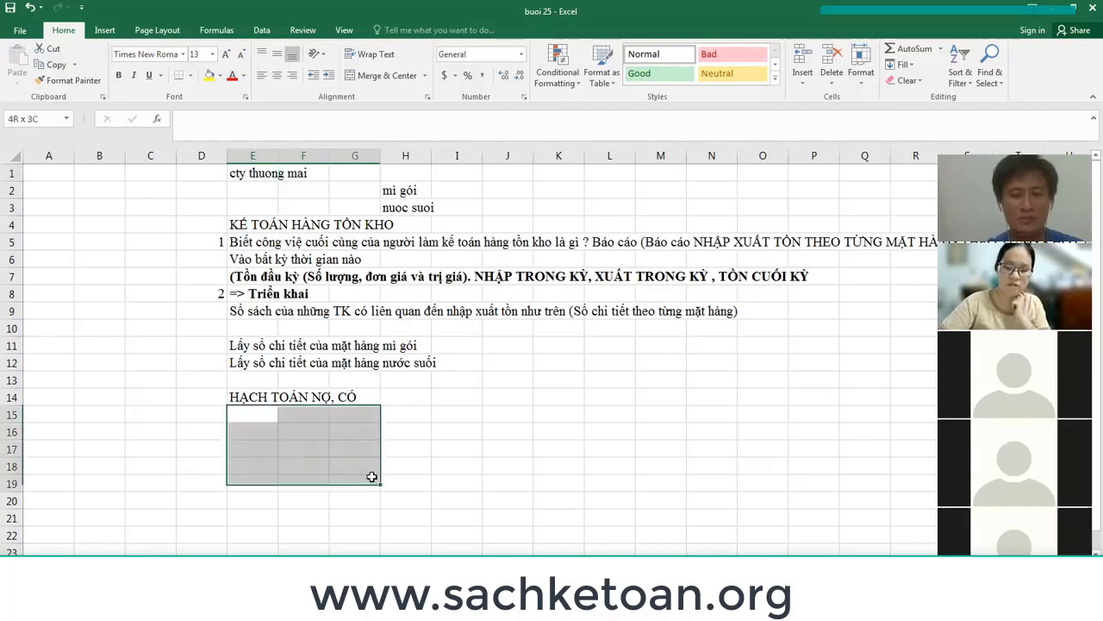
pyautogui.click(247, 416)
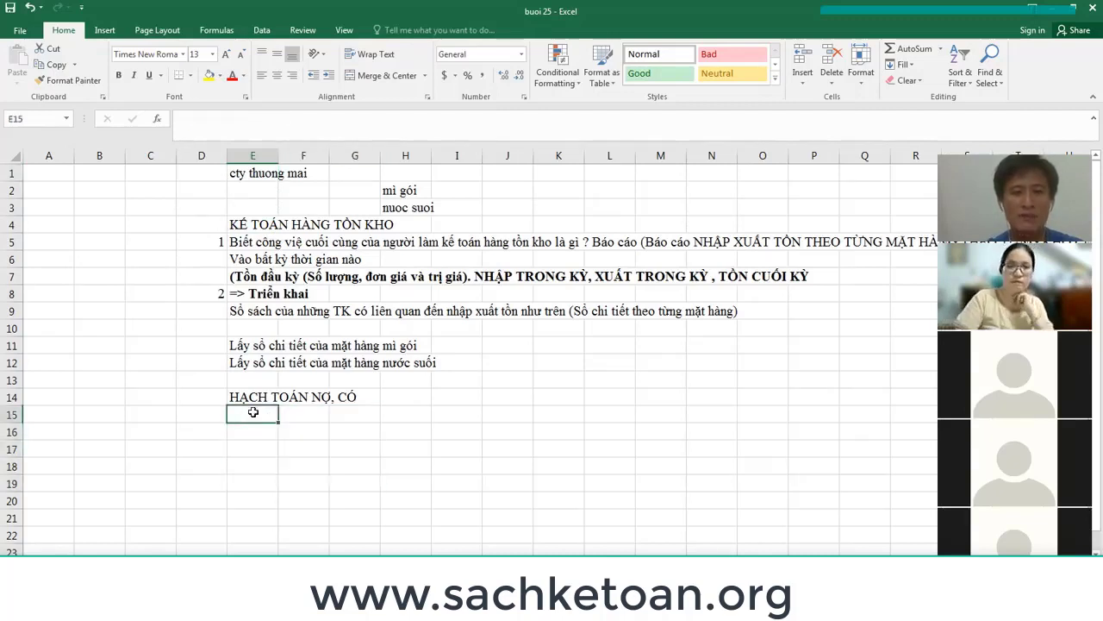
# Enter point 1 with the label NHẬP KHO in D15:E15.
pyautogui.click(200, 419)
pyautogui.write('1')
pyautogui.press('Tab')
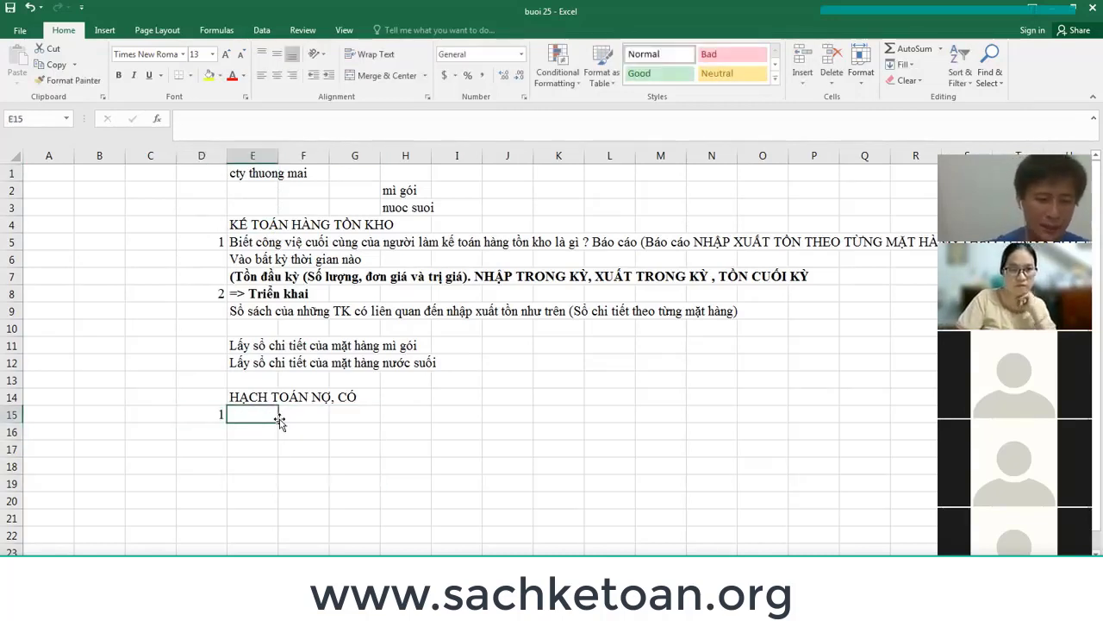
pyautogui.write('NHAPAJ KHO')
pyautogui.press('Return')
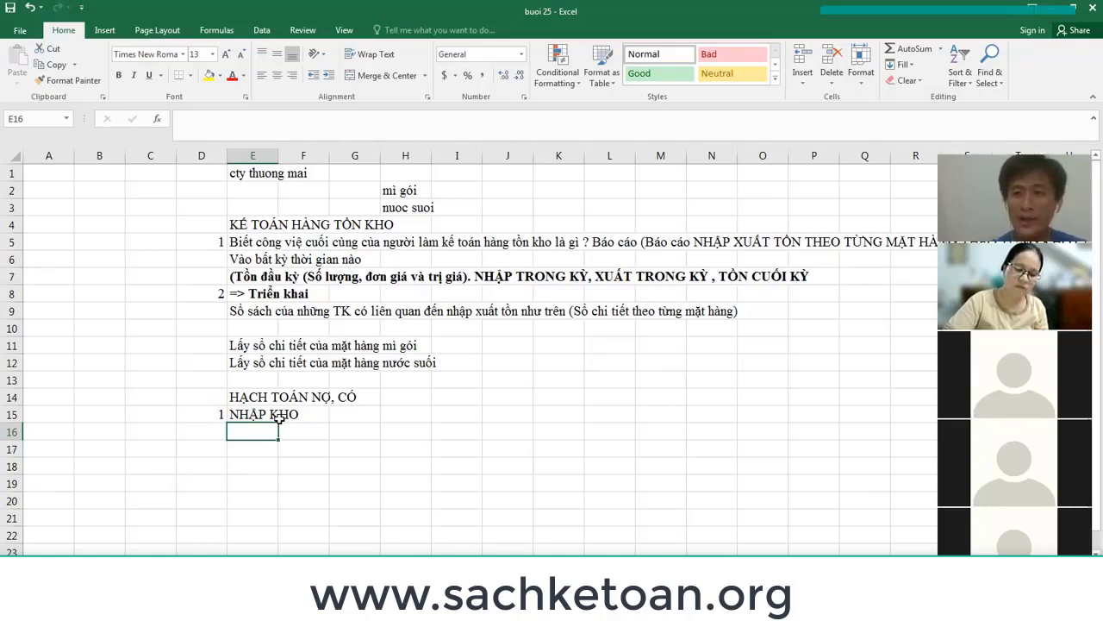
# Note in E16 that, paid or not, the warehouse accountant relies on the voucher set.
pyautogui.press('Up')
pyautogui.press('Down')
pyautogui.press('Down')
pyautogui.press('Down')
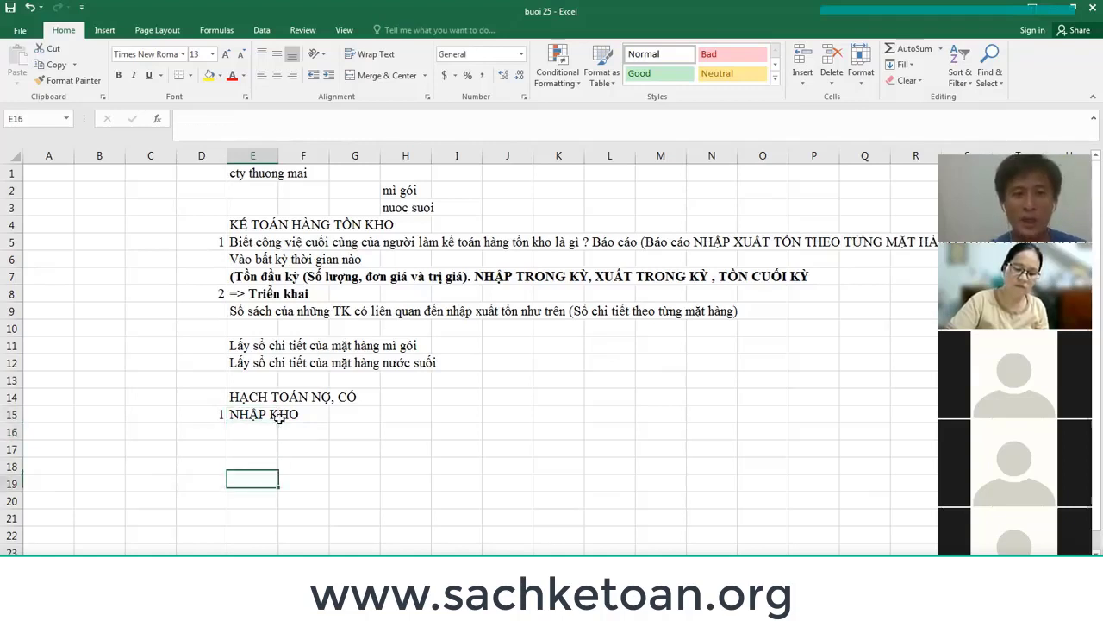
pyautogui.press('Up')
pyautogui.press('Up')
pyautogui.write('Ko c')
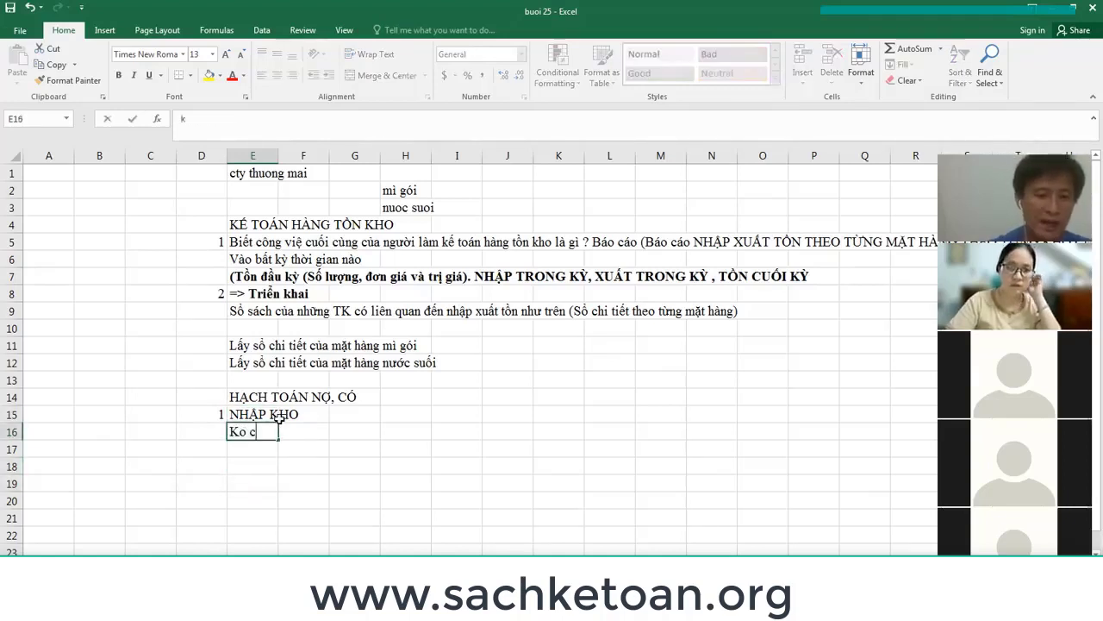
pyautogui.write('ần phần')
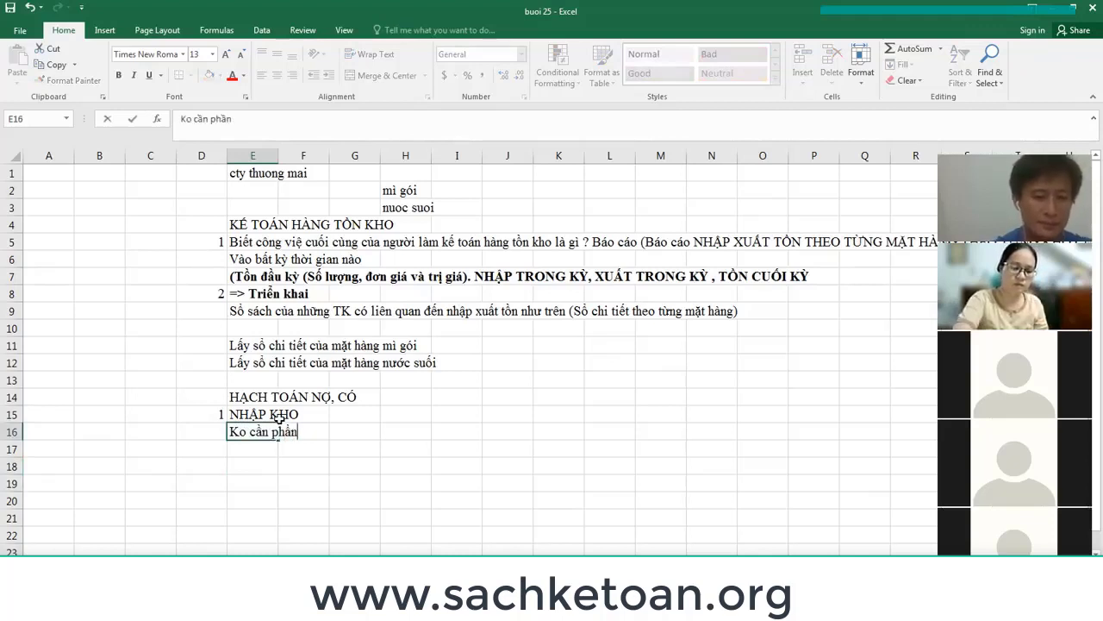
pyautogui.write(' biệt trả t')
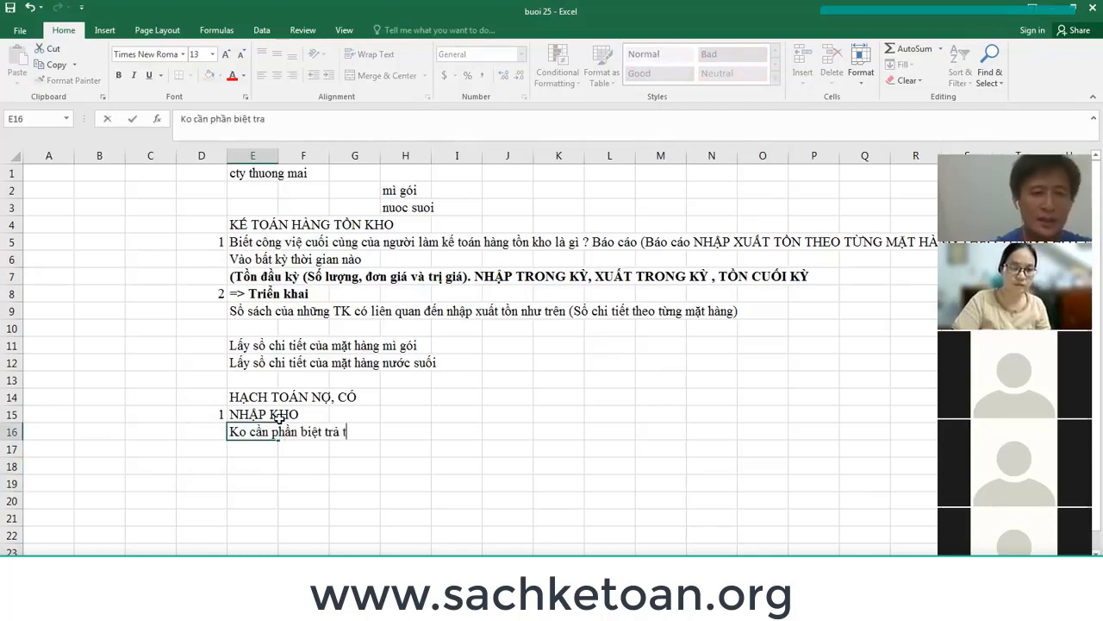
pyautogui.write('iền hay chưa, thì')
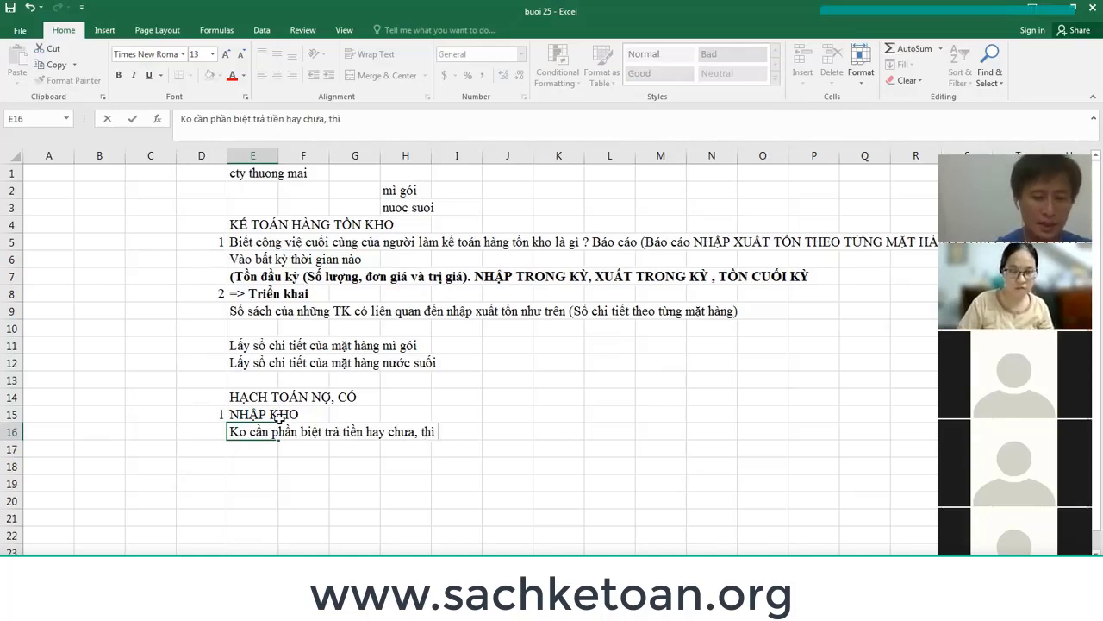
pyautogui.write(' kế toán kho')
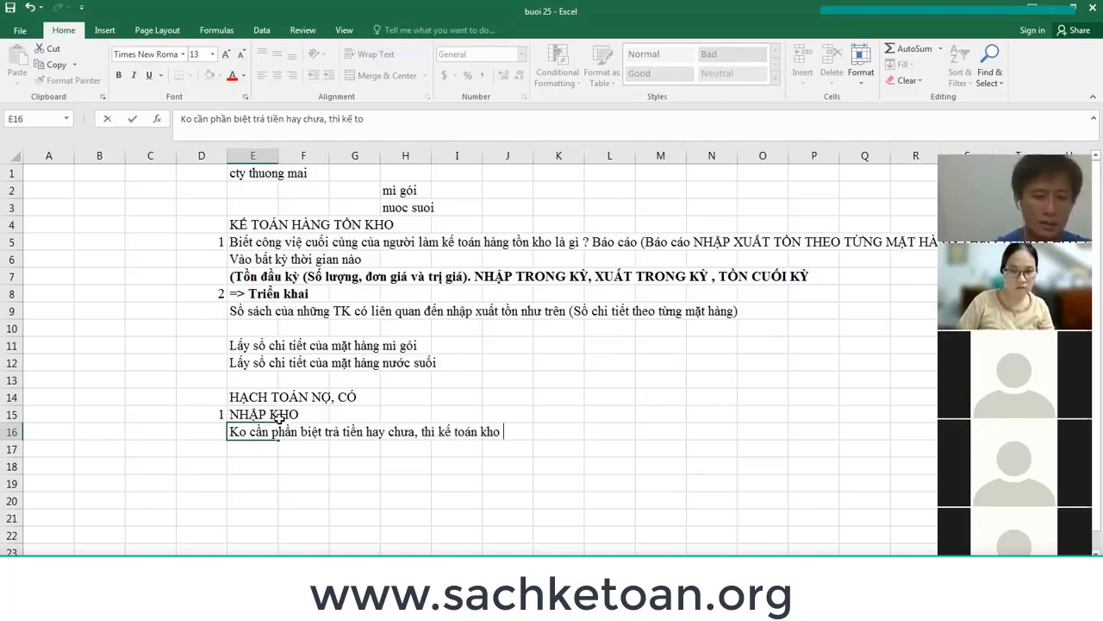
pyautogui.write(' cứ dua')
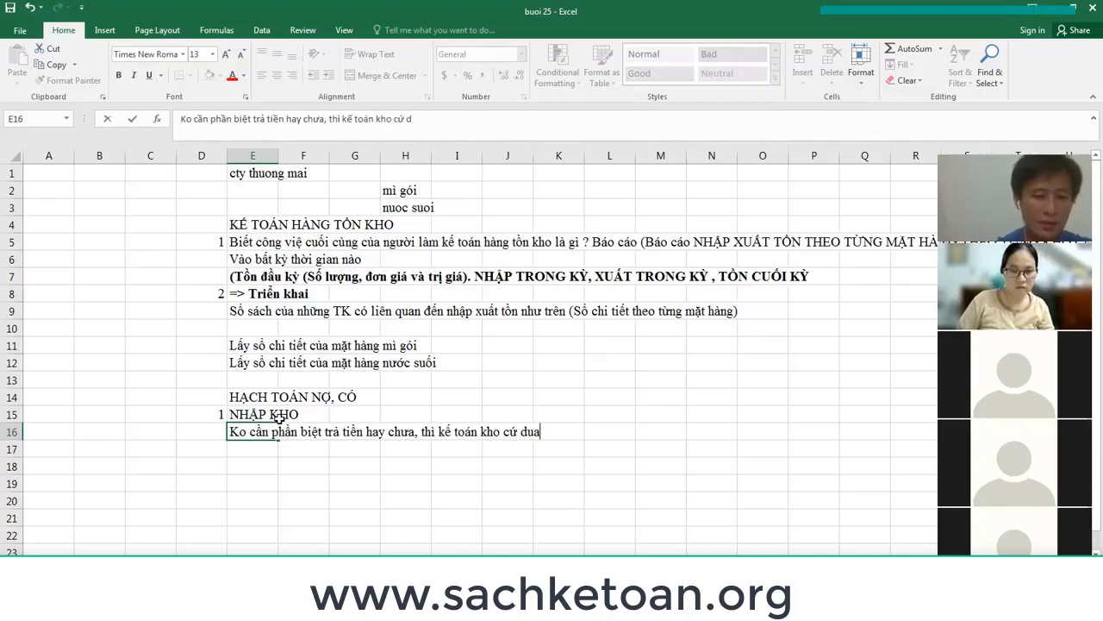
pyautogui.write(' vào bộ chu')
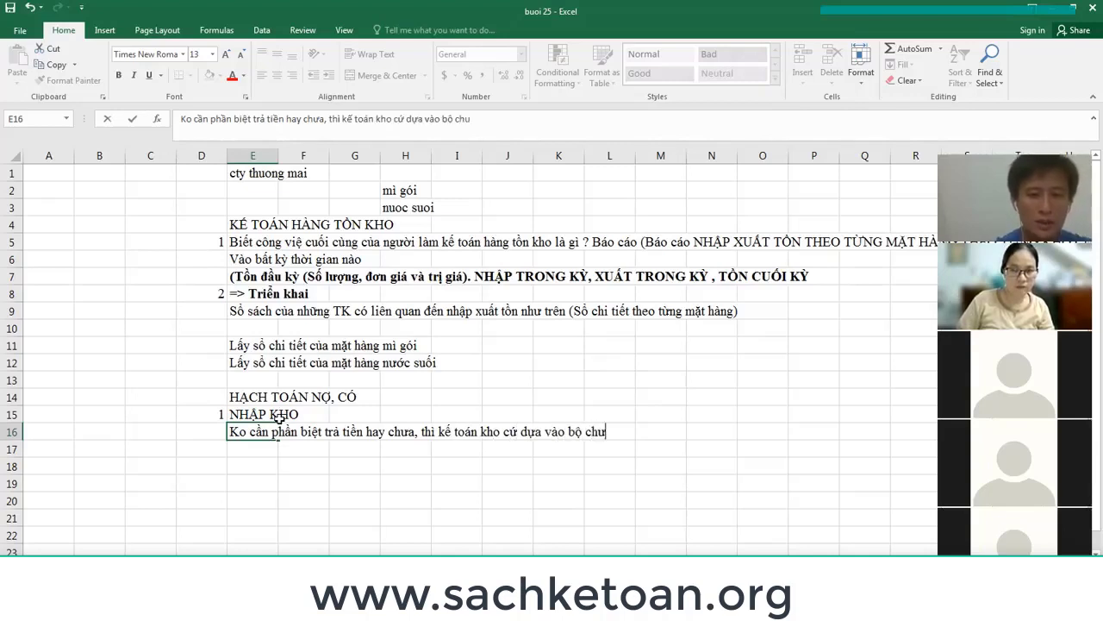
pyautogui.write('ng tư')
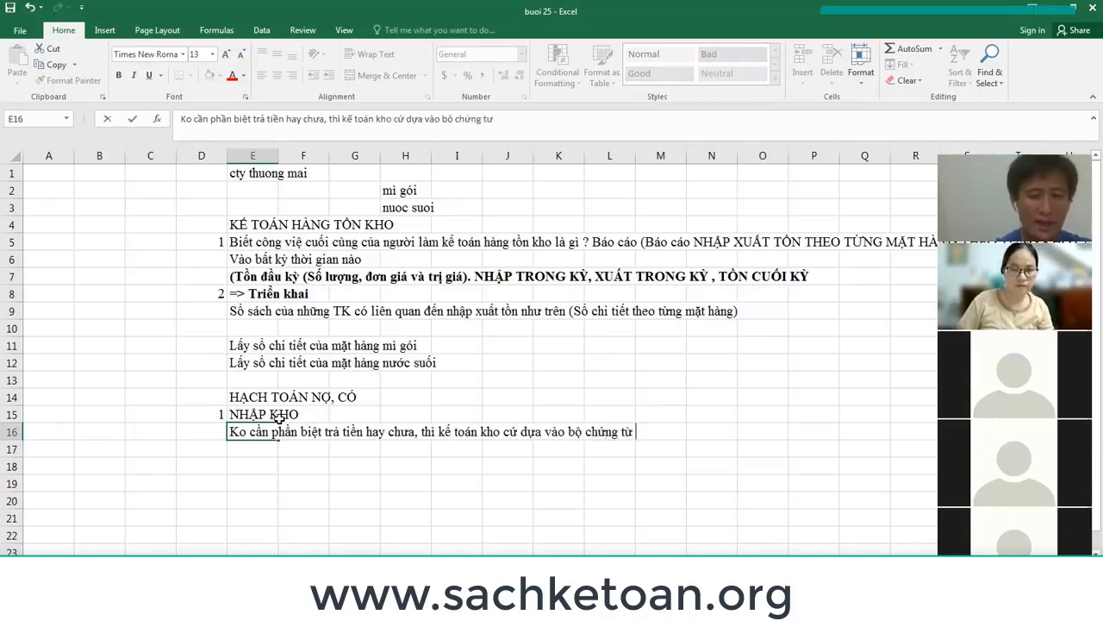
pyautogui.write(' mà đã')
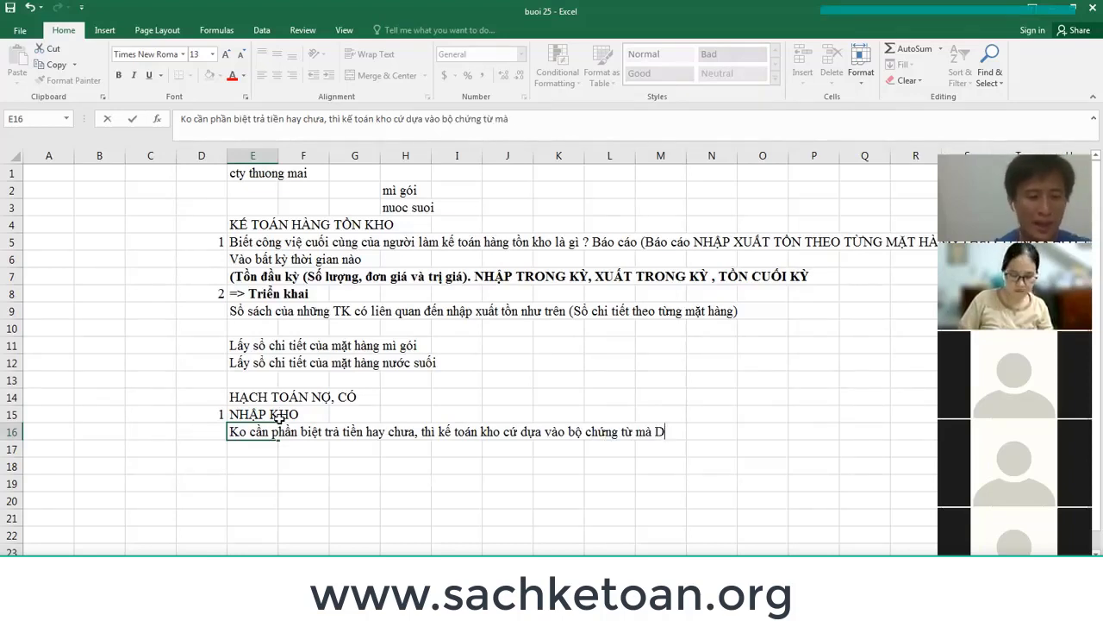
pyautogui.write('Ã CO KI')
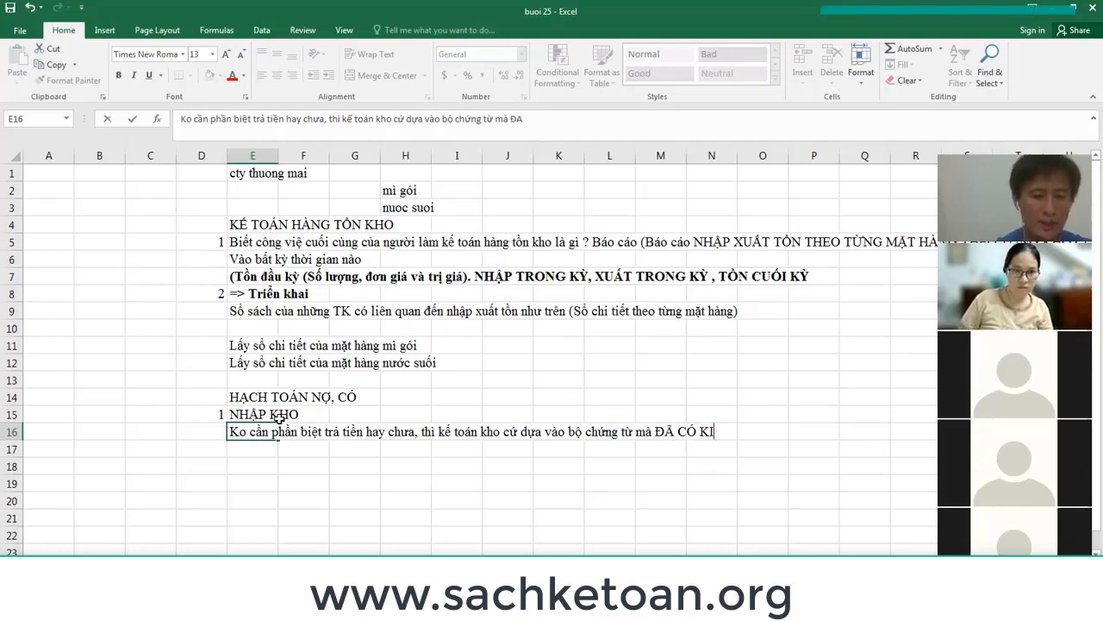
pyautogui.write('ỂM HÀNG NHA')
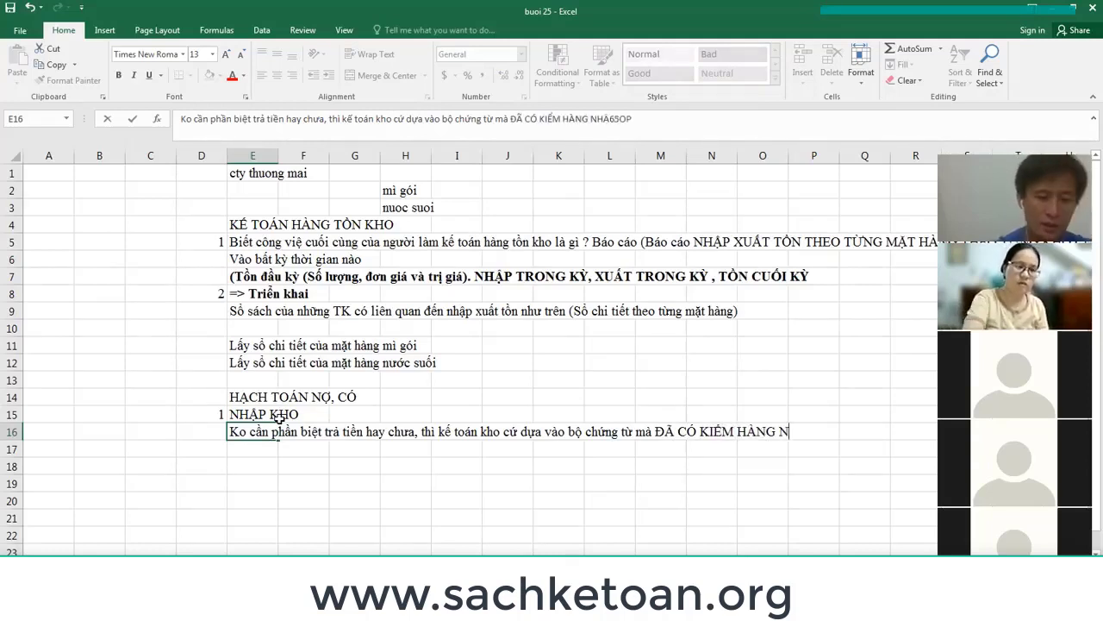
pyautogui.write('65OP ')
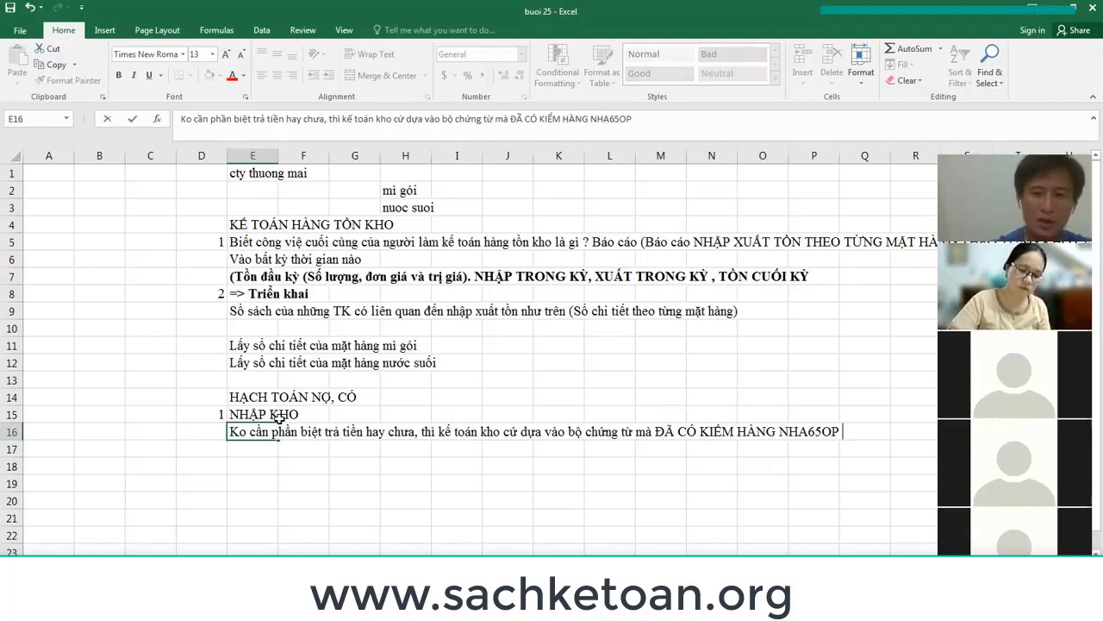
pyautogui.write('KHO (có ')
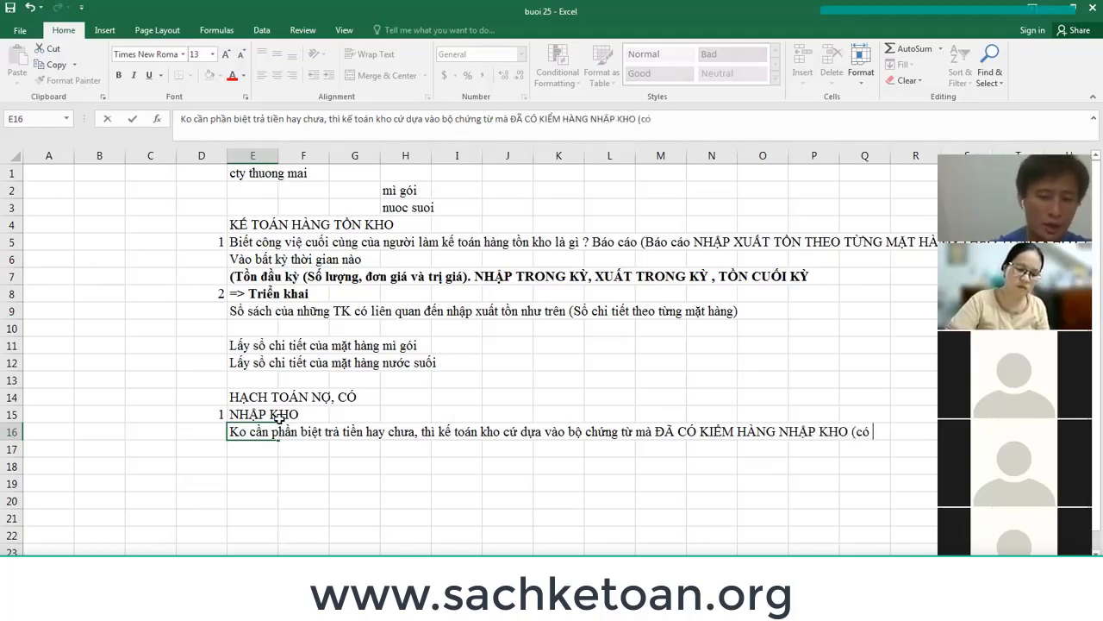
pyautogui.write('chữ ký th')
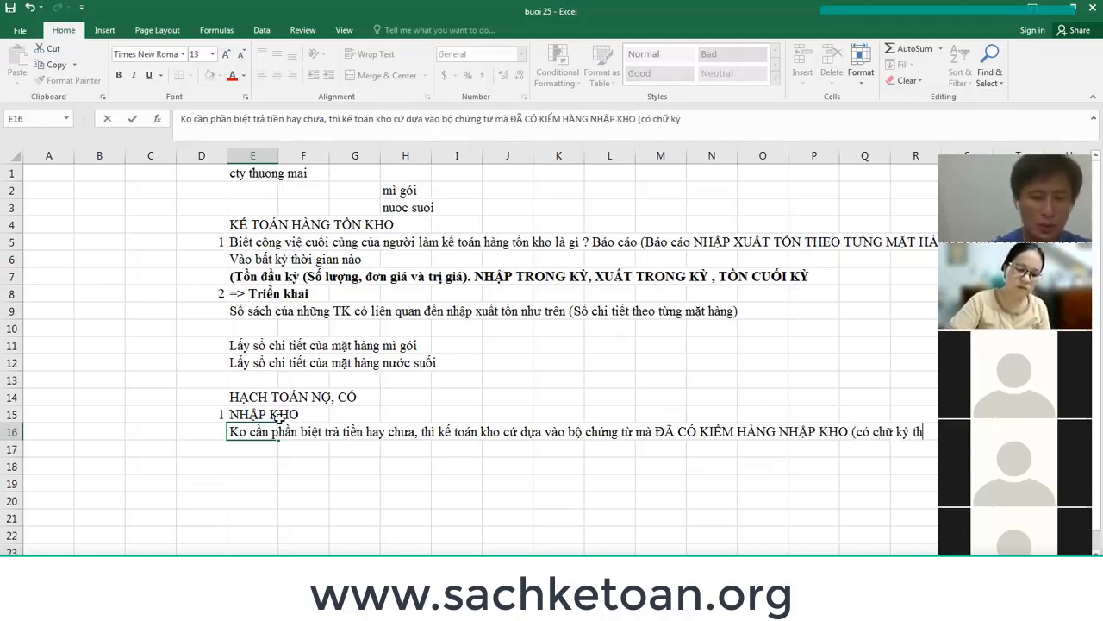
pyautogui.write('ủ kho')
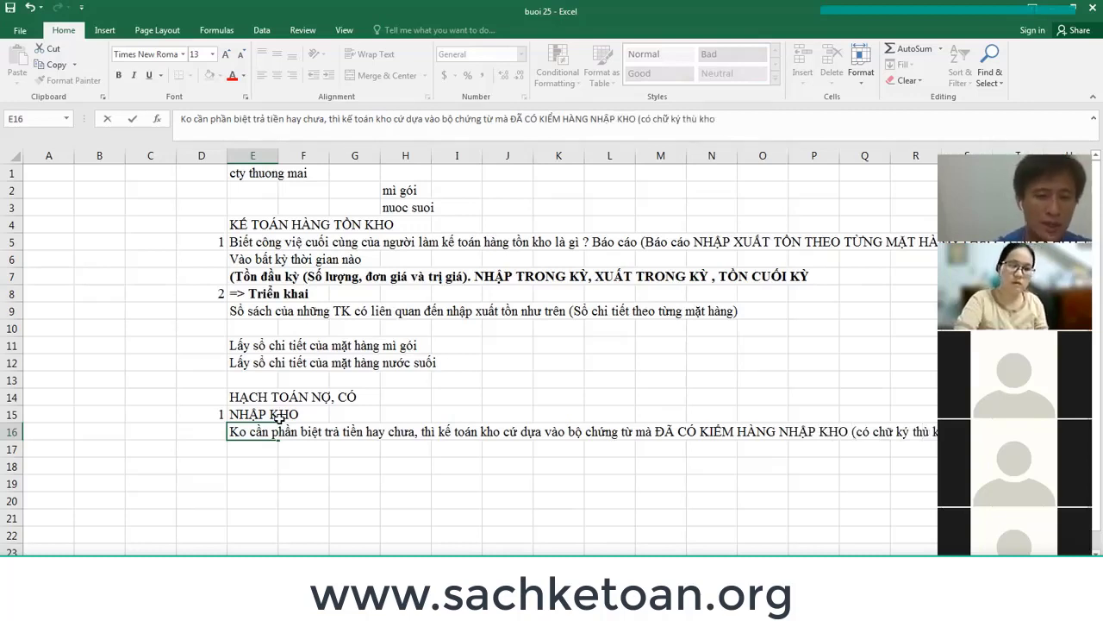
pyautogui.write(' trên')
pyautogui.press('Return')
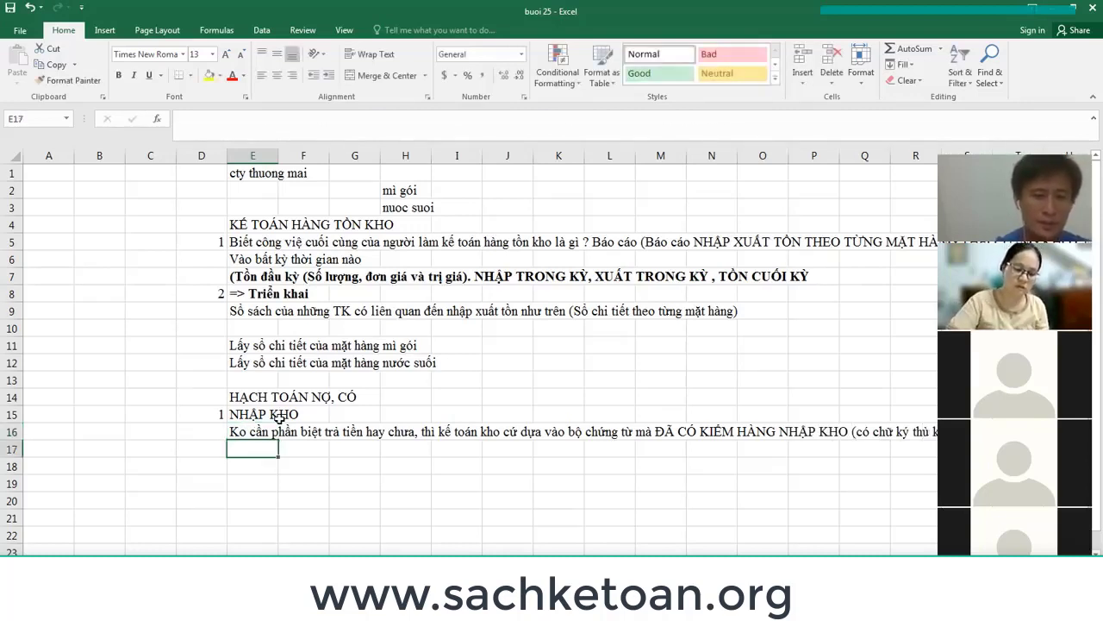
# Merge E16:P16 with wrapped text and make row 16 taller.
pyautogui.moveTo(255, 431); pyautogui.dragTo(837, 431)
pyautogui.rightClick(638, 438)
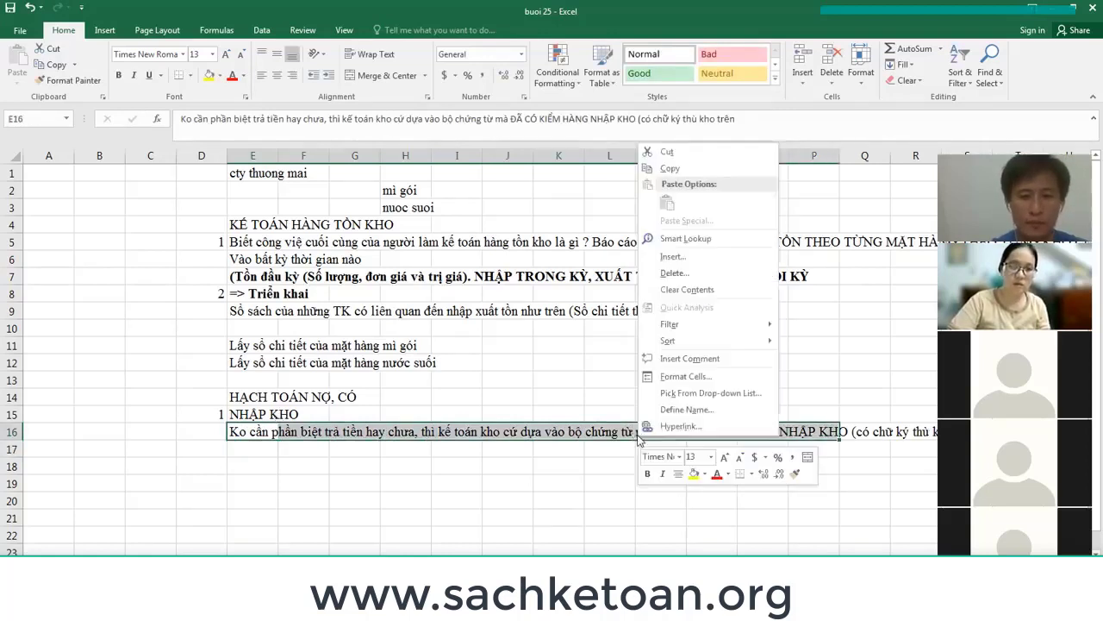
pyautogui.click(676, 377)
pyautogui.click(565, 241)
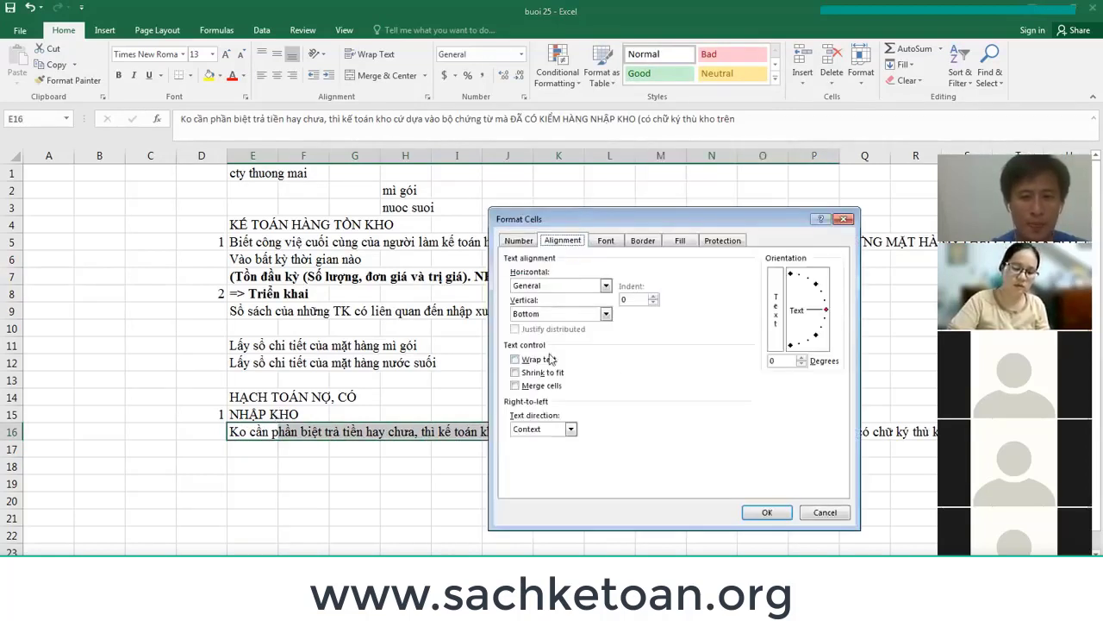
pyautogui.click(549, 360)
pyautogui.click(542, 385)
pyautogui.press('Return')
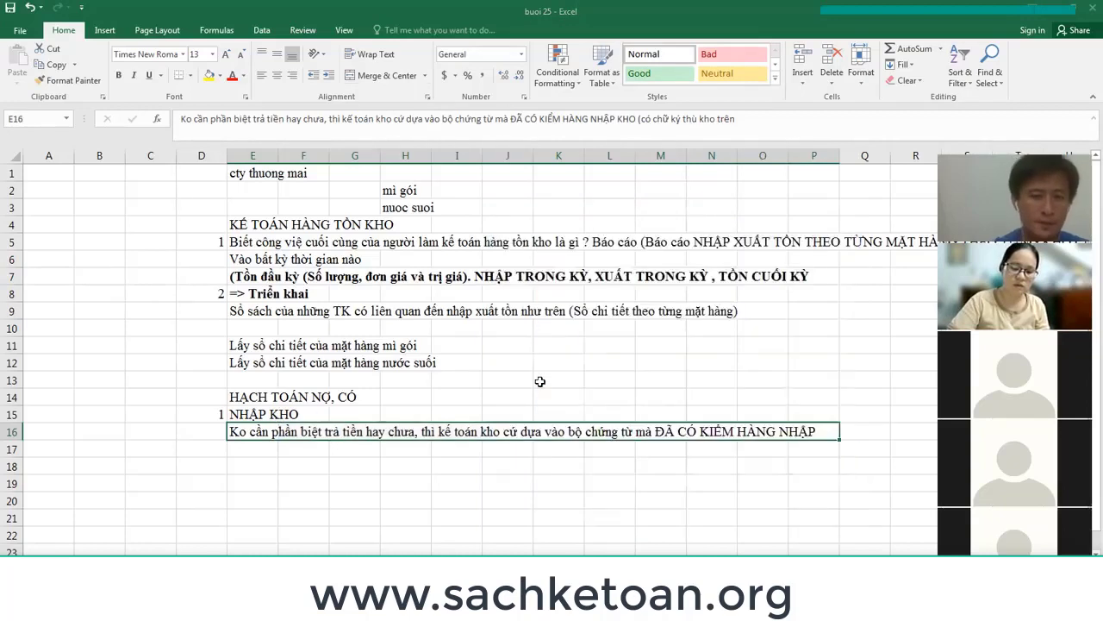
pyautogui.moveTo(12, 441); pyautogui.dragTo(11, 477)
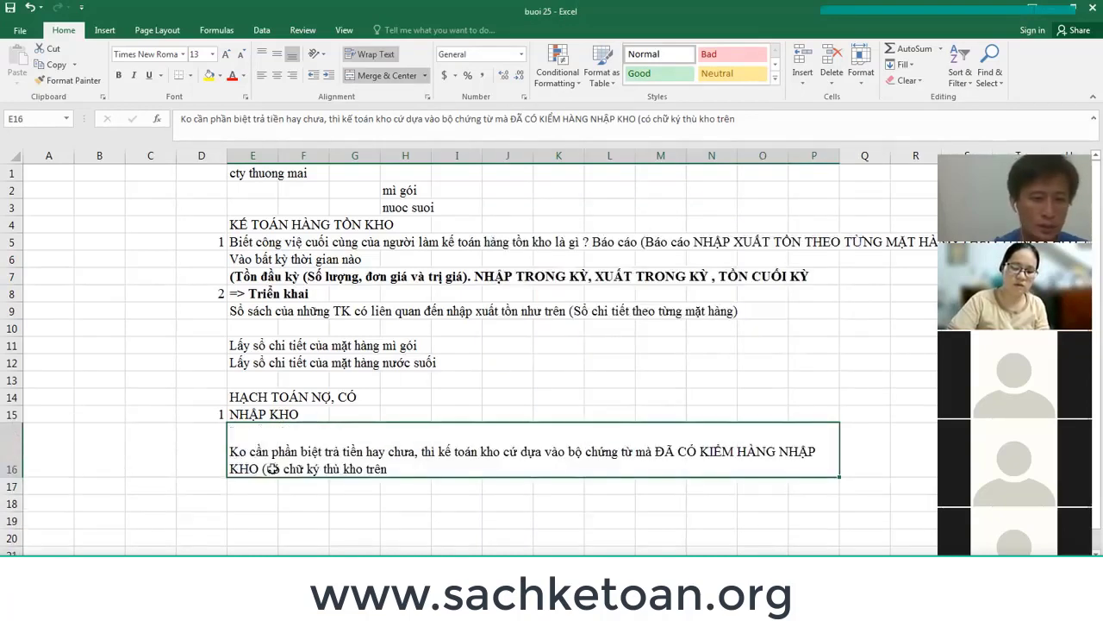
# Append 'biên bản kiểm hàng) thì kế toán kho LẬP PHIẾU NHẬP KHO VÀ GHI SỔ NHƯ SAU' to E16.
pyautogui.doubleClick(411, 470)
pyautogui.write('bie')
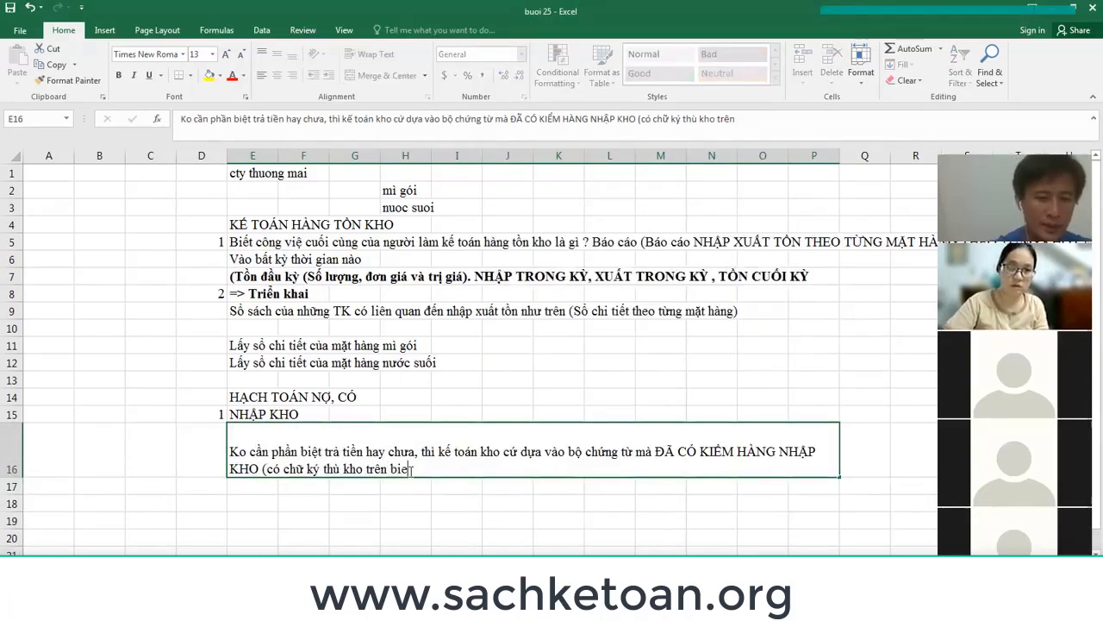
pyautogui.write('n bản kiểm ha')
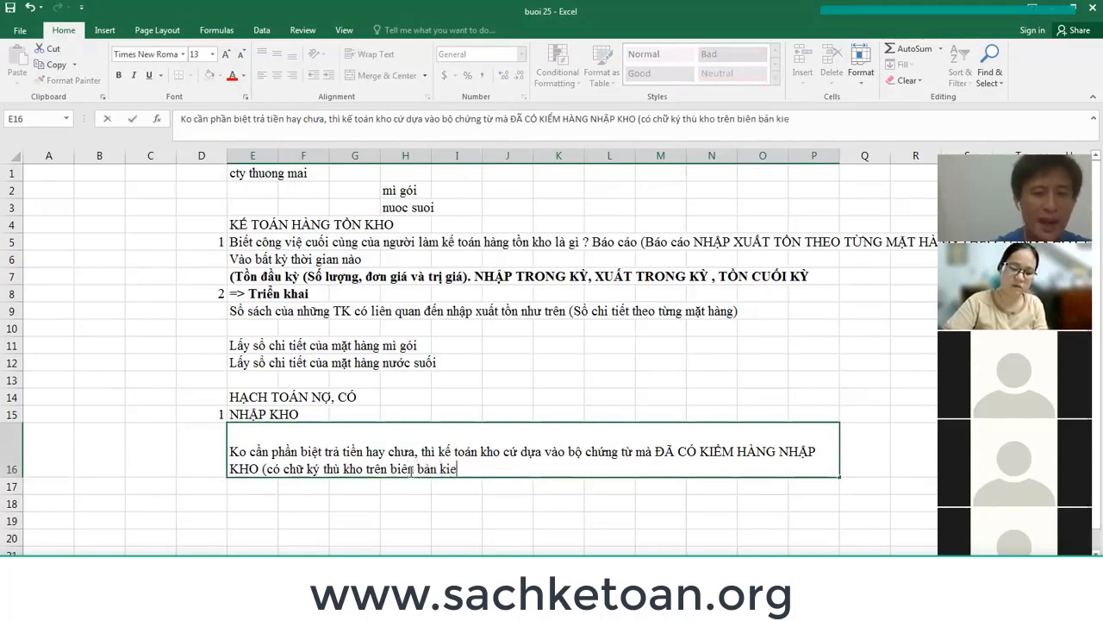
pyautogui.write('àng) ')
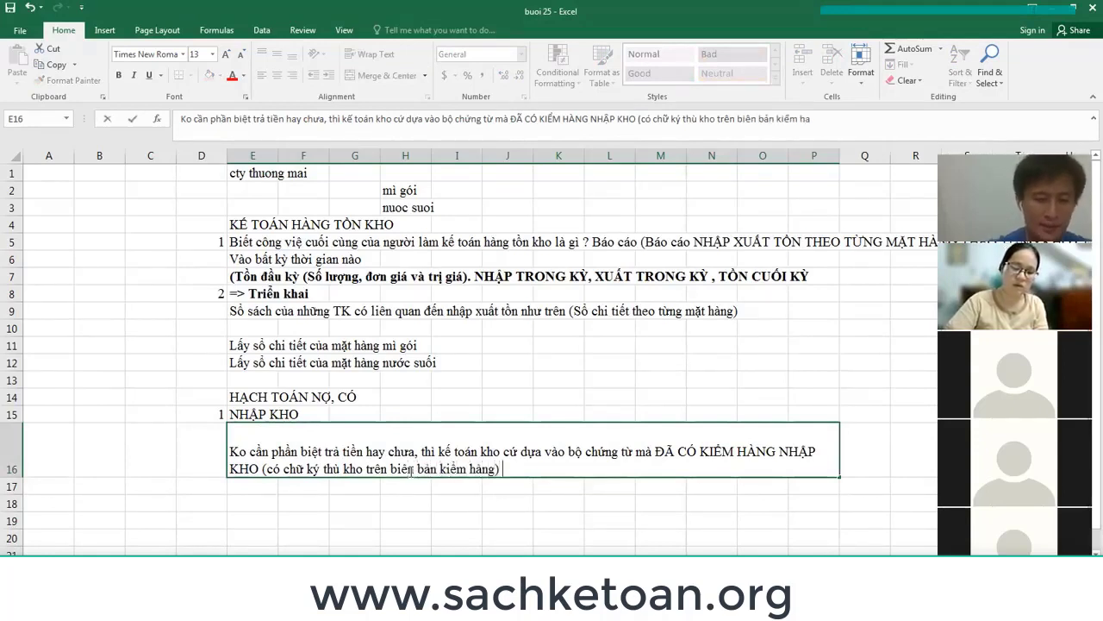
pyautogui.write('thì k')
pyautogui.write('toán kho LÁ')
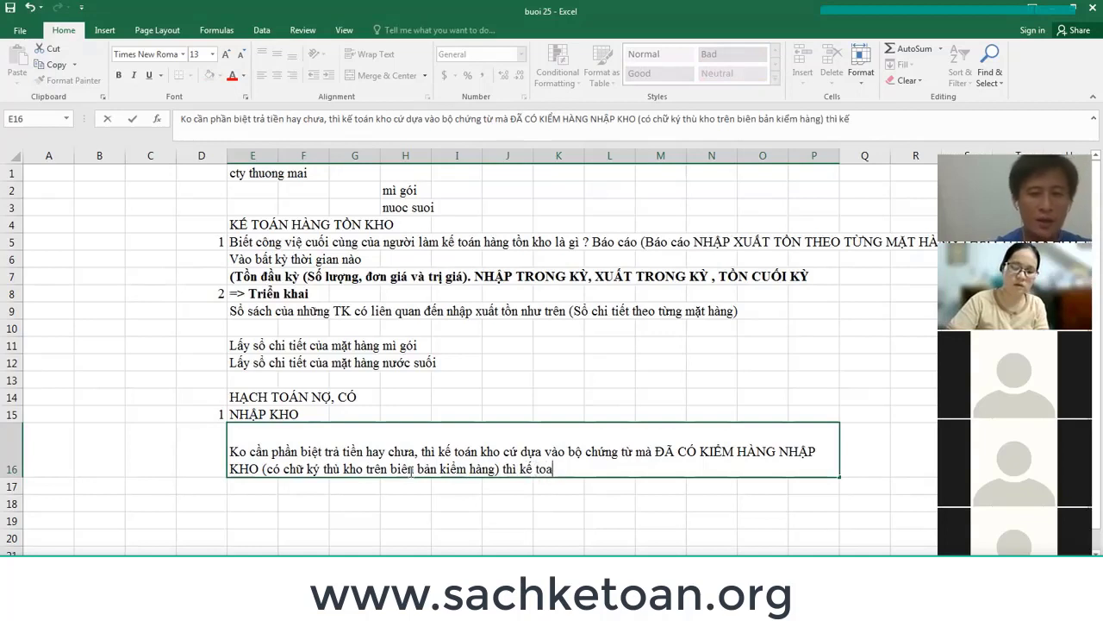
pyautogui.write('P P')
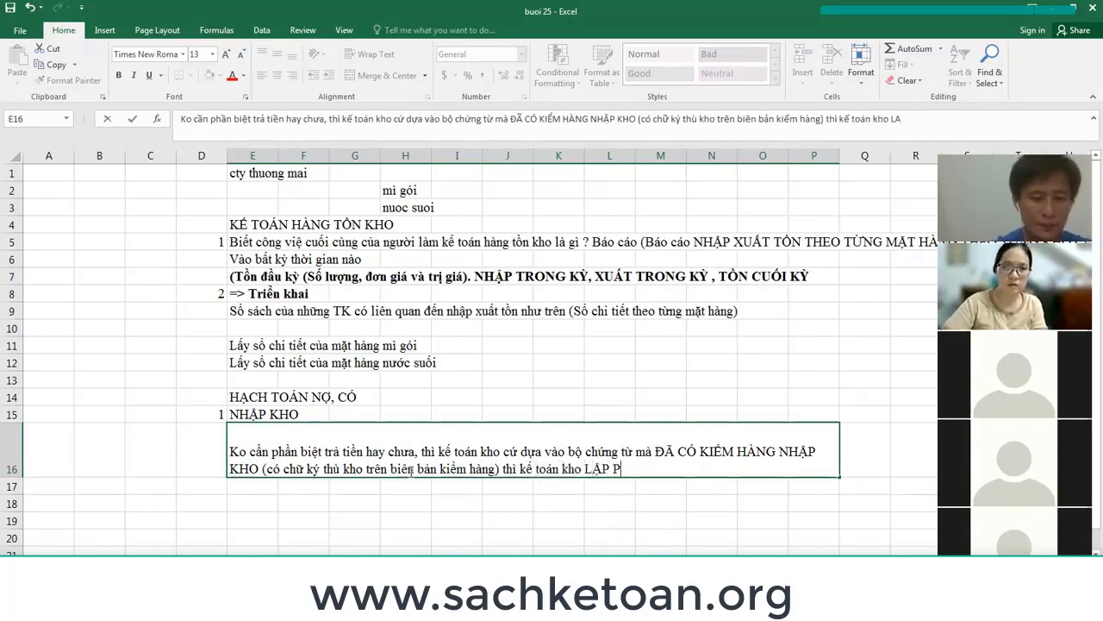
pyautogui.write('HIẾU N')
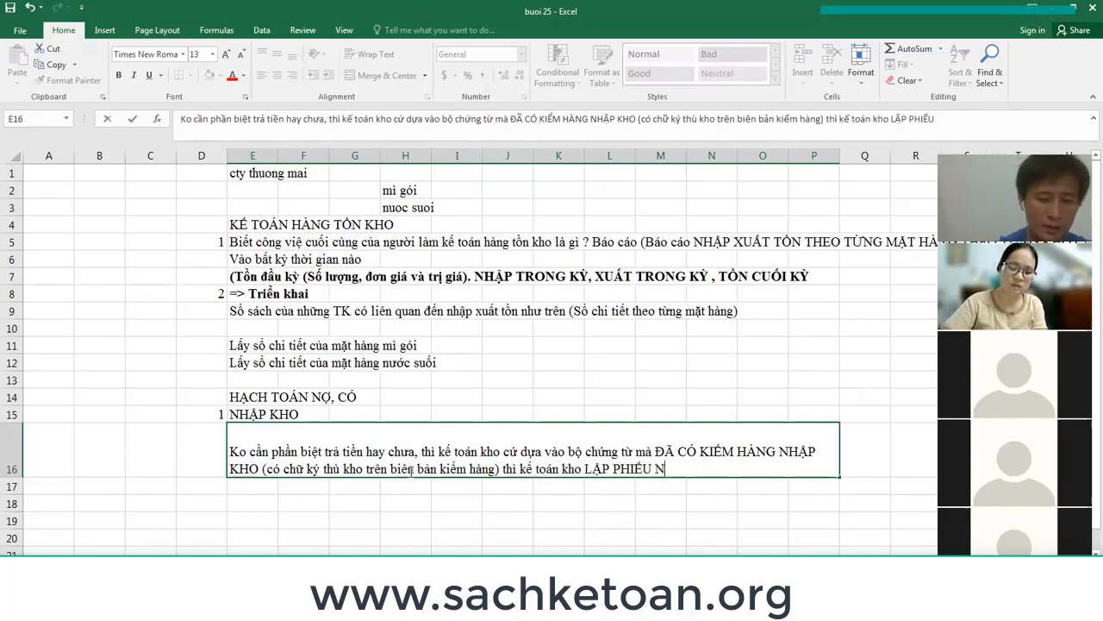
pyautogui.write('HẬP KHO VÀ GHI SỔ N')
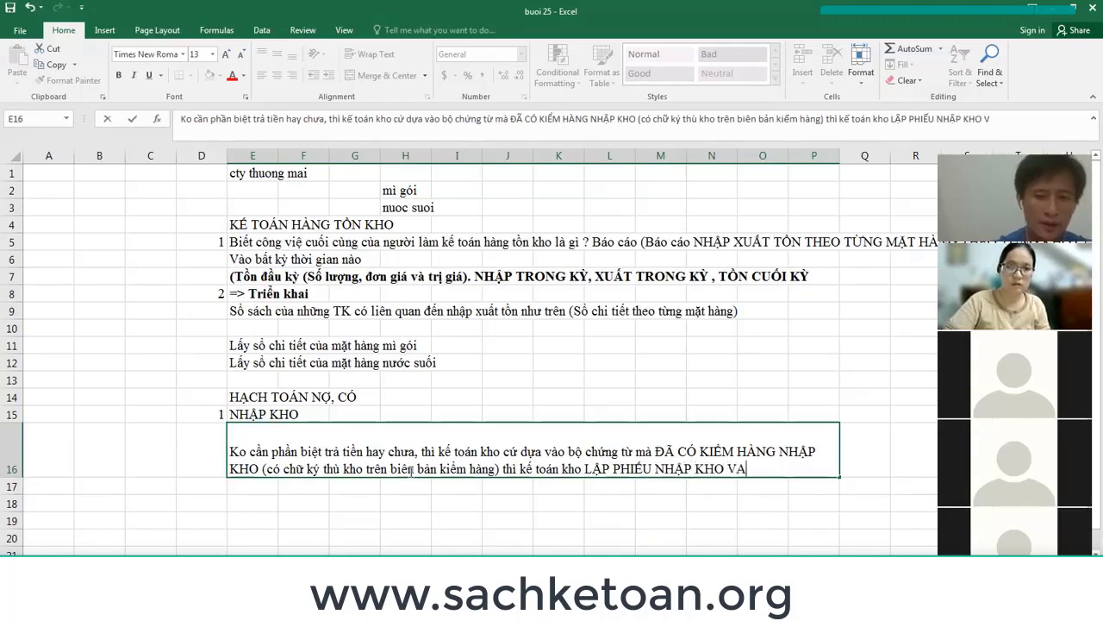
pyautogui.write('HƯ SAU')
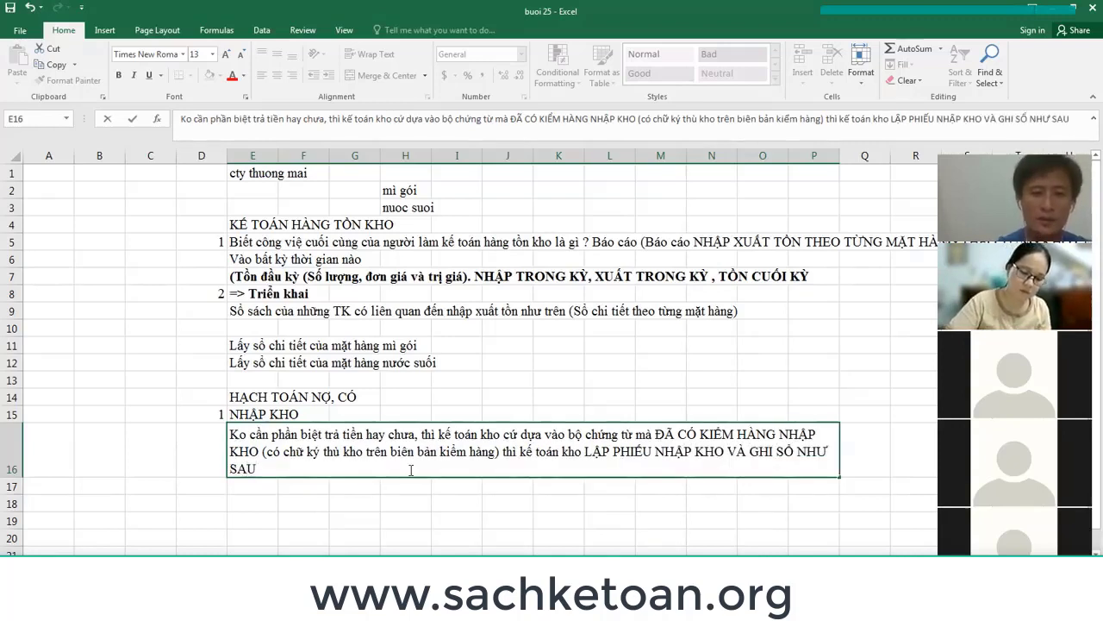
pyautogui.press('Return')
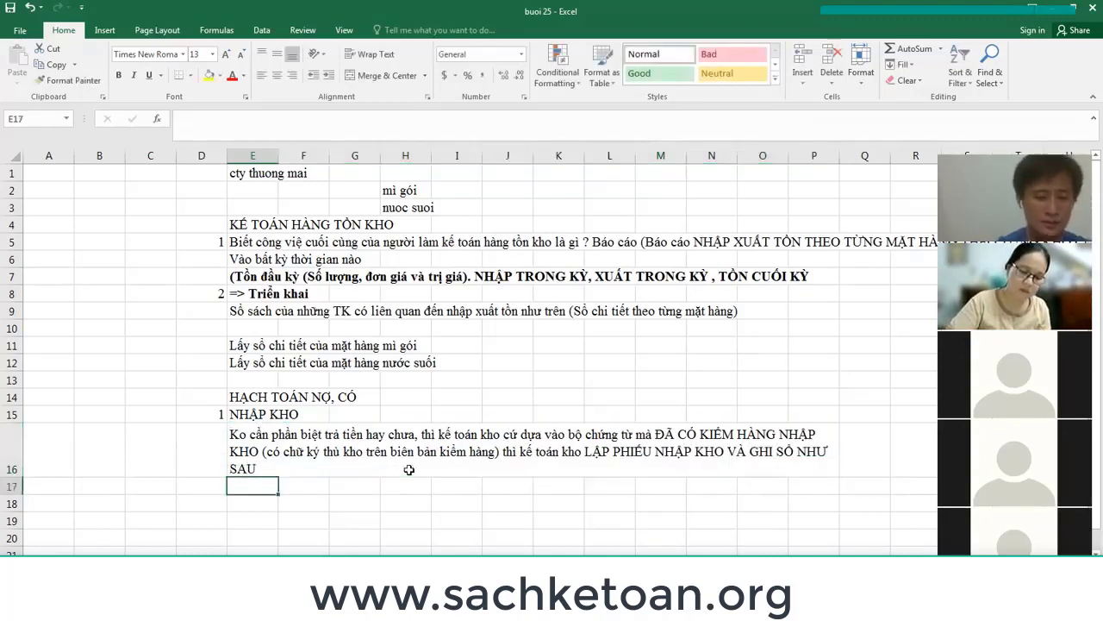
# Enter Nợ 1561, Nợ 1331 and Có 331 in E17:E19.
pyautogui.write('NHẬP KHO')
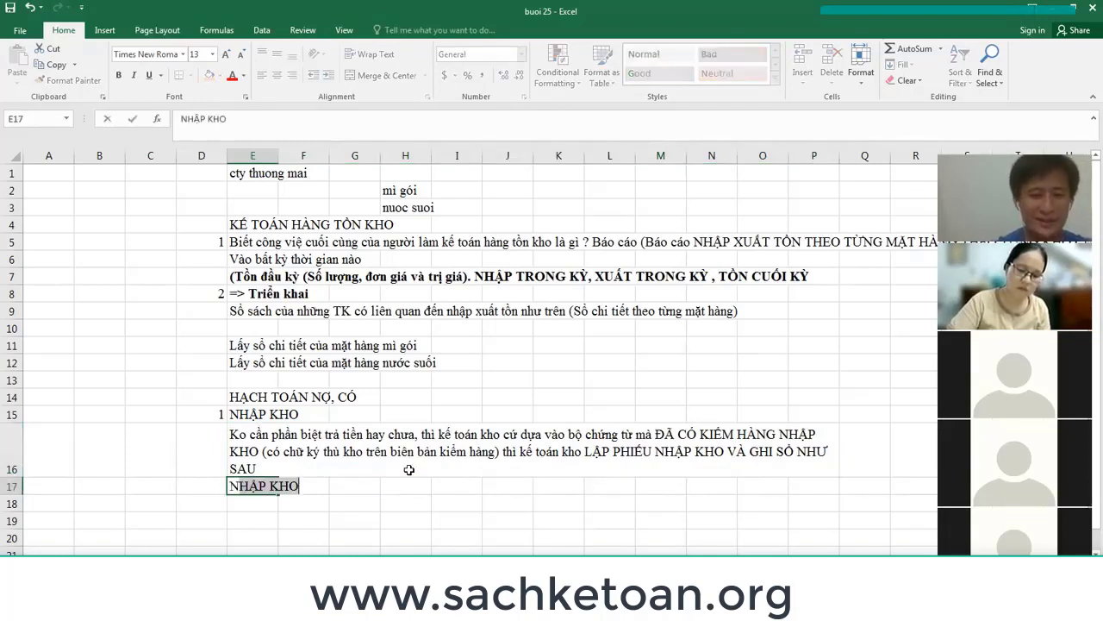
pyautogui.write('ợ 1561')
pyautogui.press('Return')
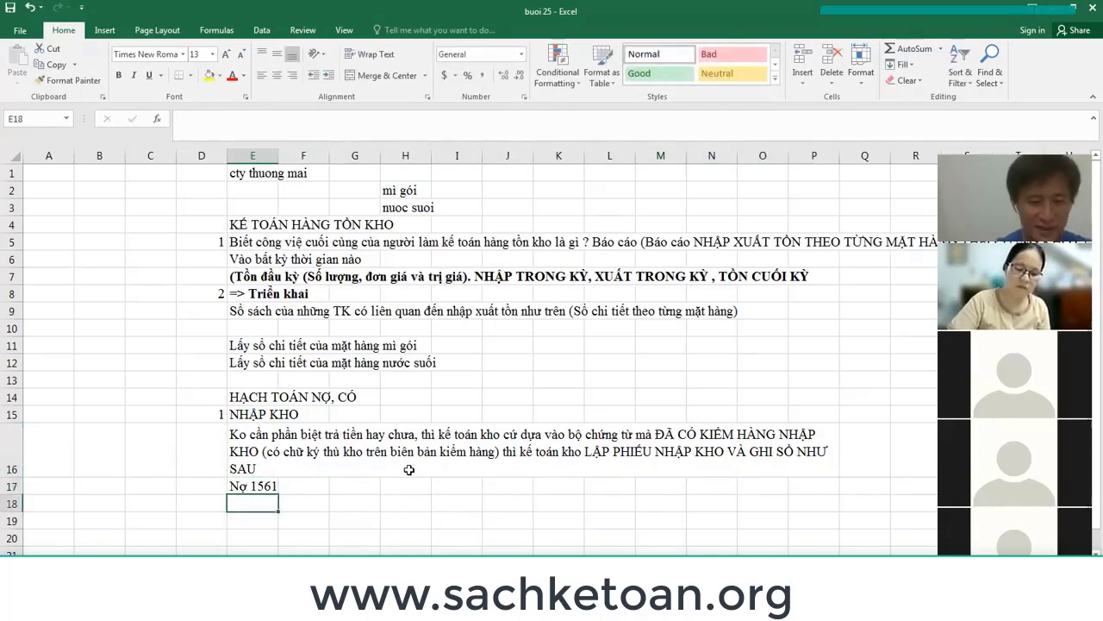
pyautogui.write('Nợ 1331')
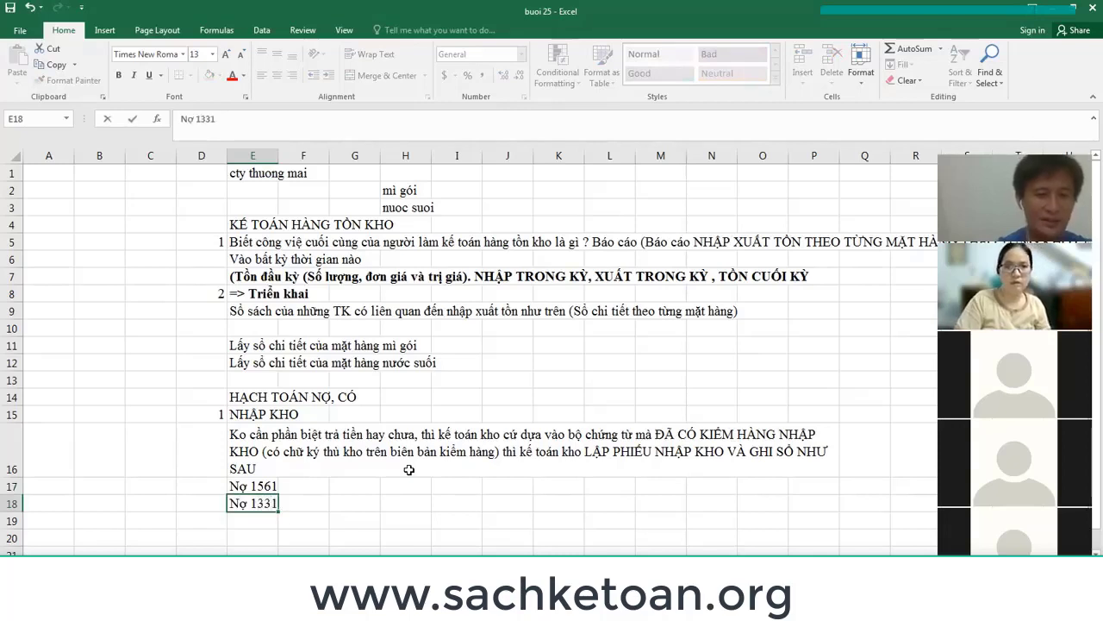
pyautogui.press('Return')
pyautogui.write('C')
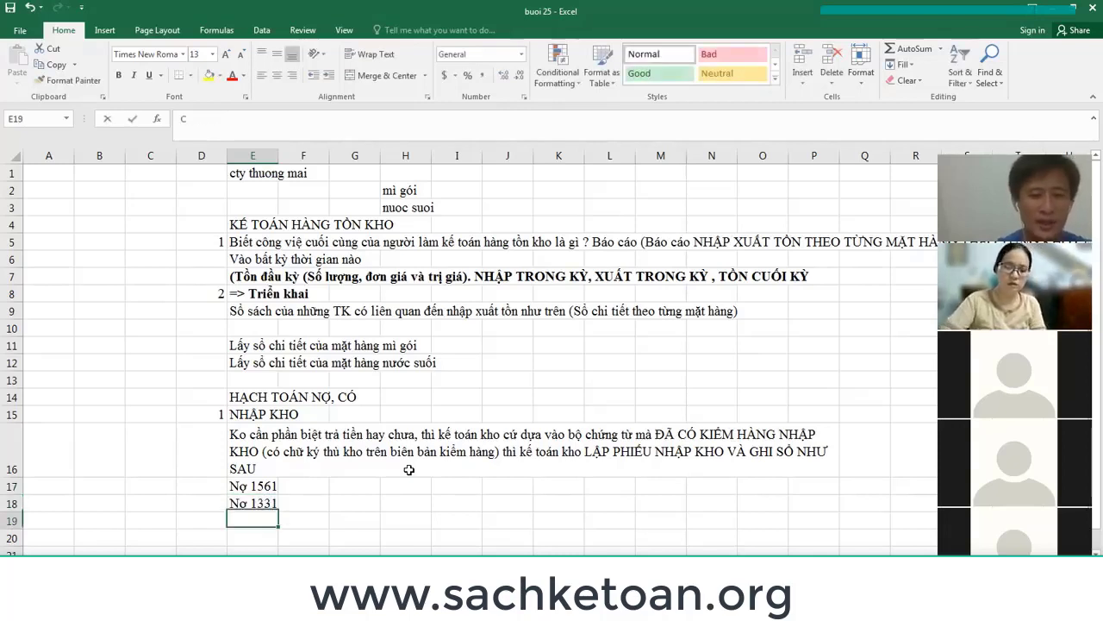
pyautogui.write('ó 331')
pyautogui.press('Return')
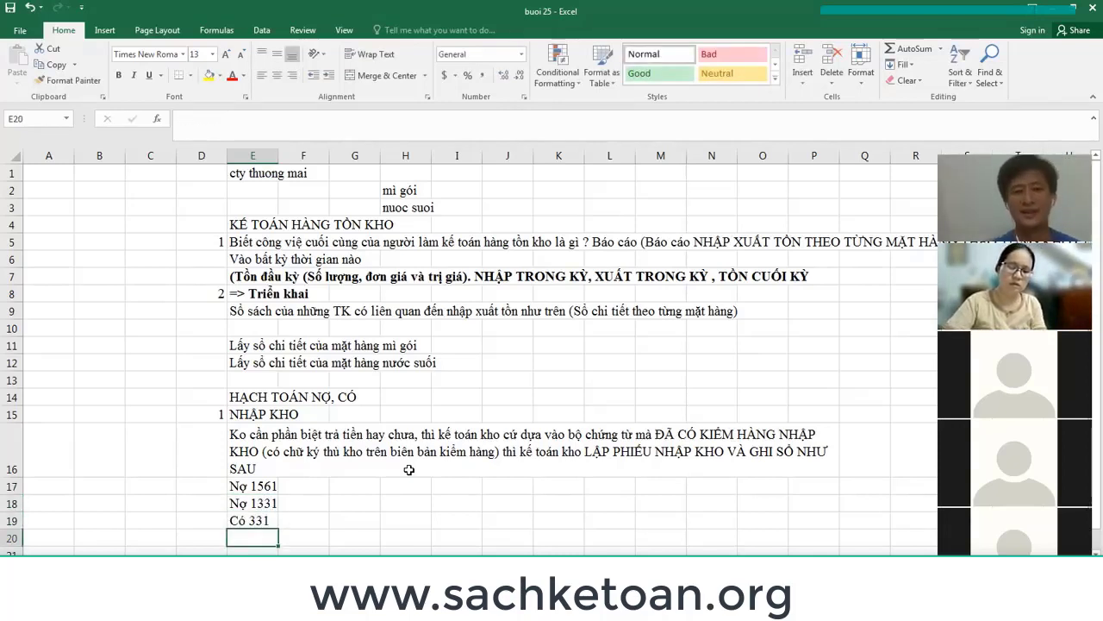
# Widen column E and fill the Nợ 1561 cell yellow.
pyautogui.scroll(-1, 376, 439)
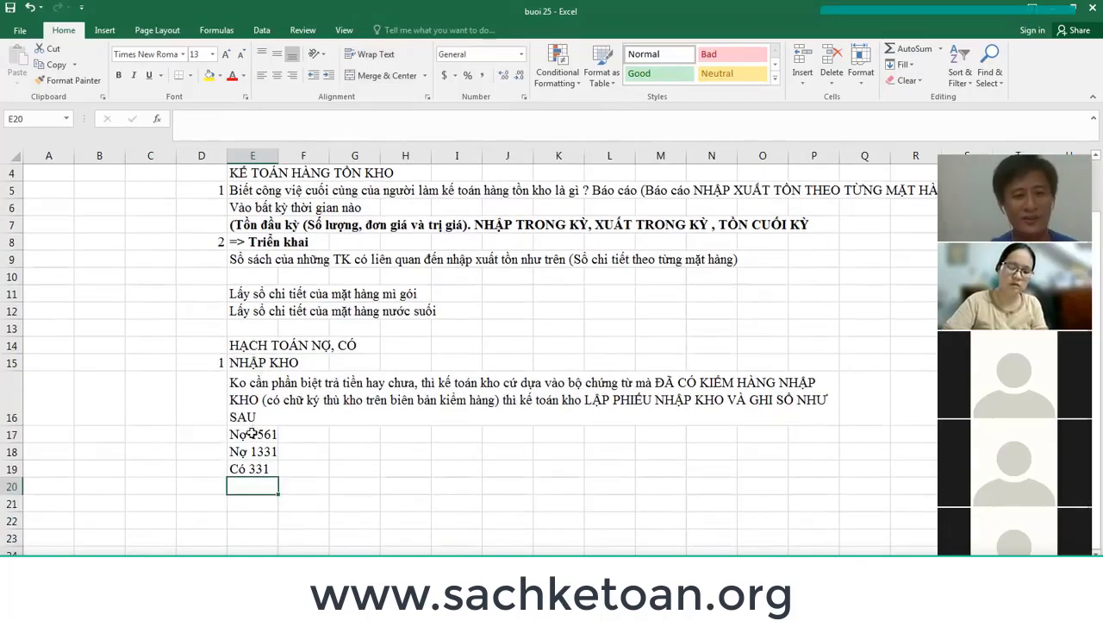
pyautogui.moveTo(251, 433); pyautogui.dragTo(264, 466)
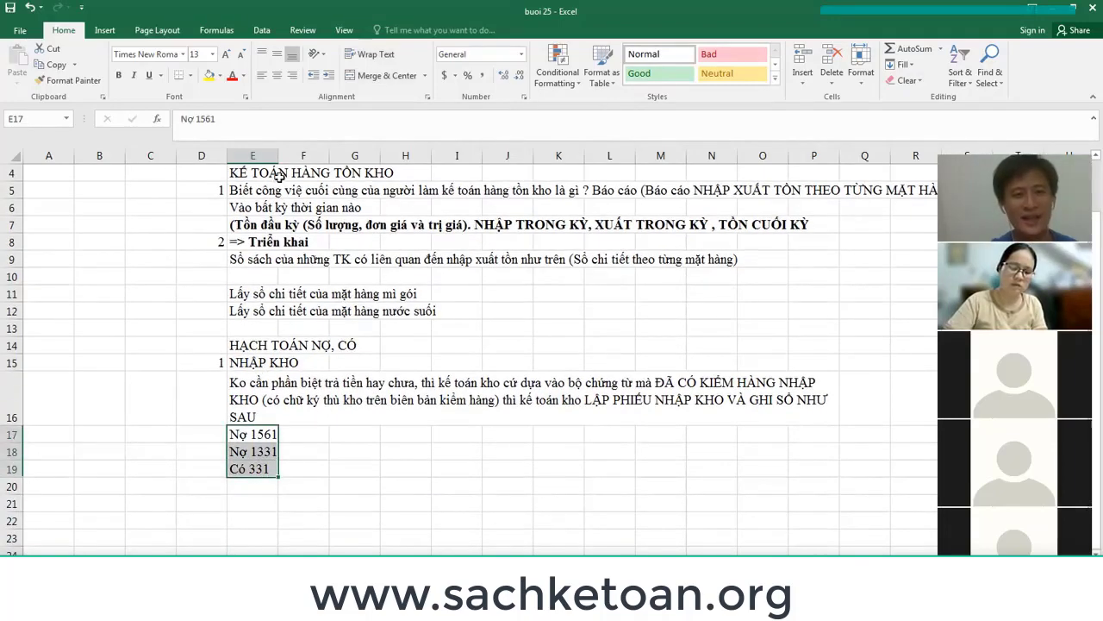
pyautogui.moveTo(278, 156); pyautogui.dragTo(301, 156)
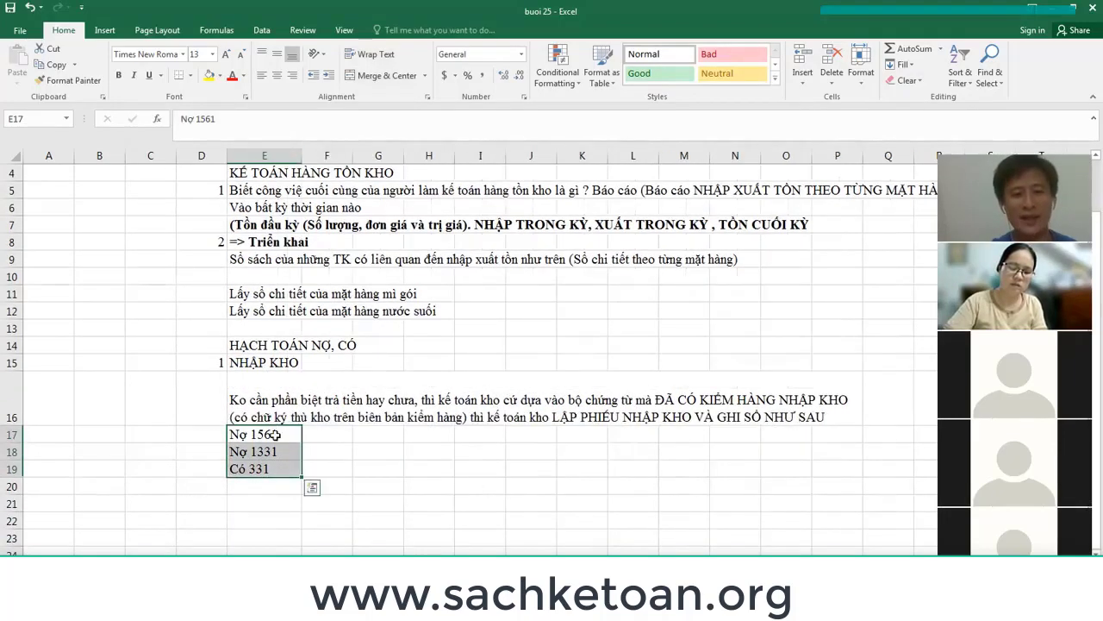
pyautogui.moveTo(274, 434); pyautogui.dragTo(283, 464)
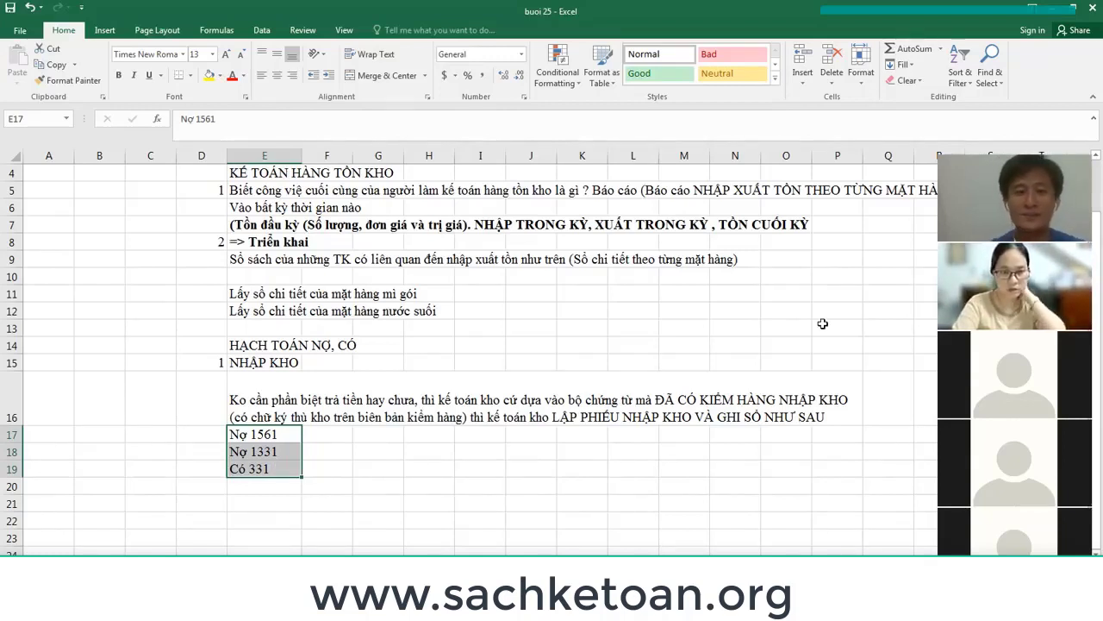
pyautogui.moveTo(287, 437); pyautogui.dragTo(289, 464)
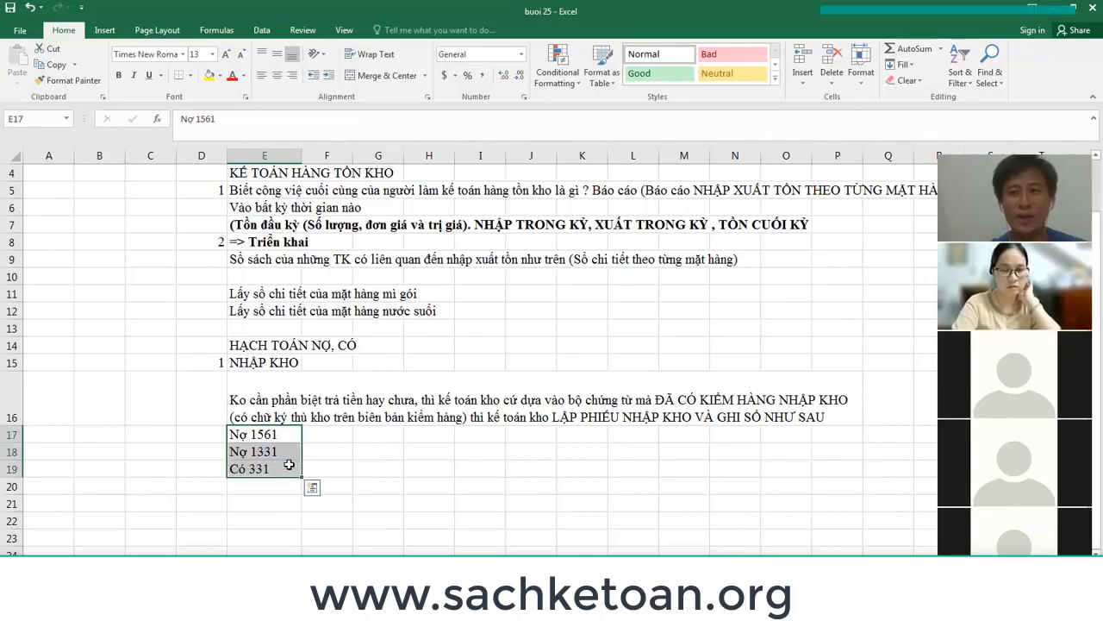
pyautogui.click(266, 437)
pyautogui.click(208, 76)
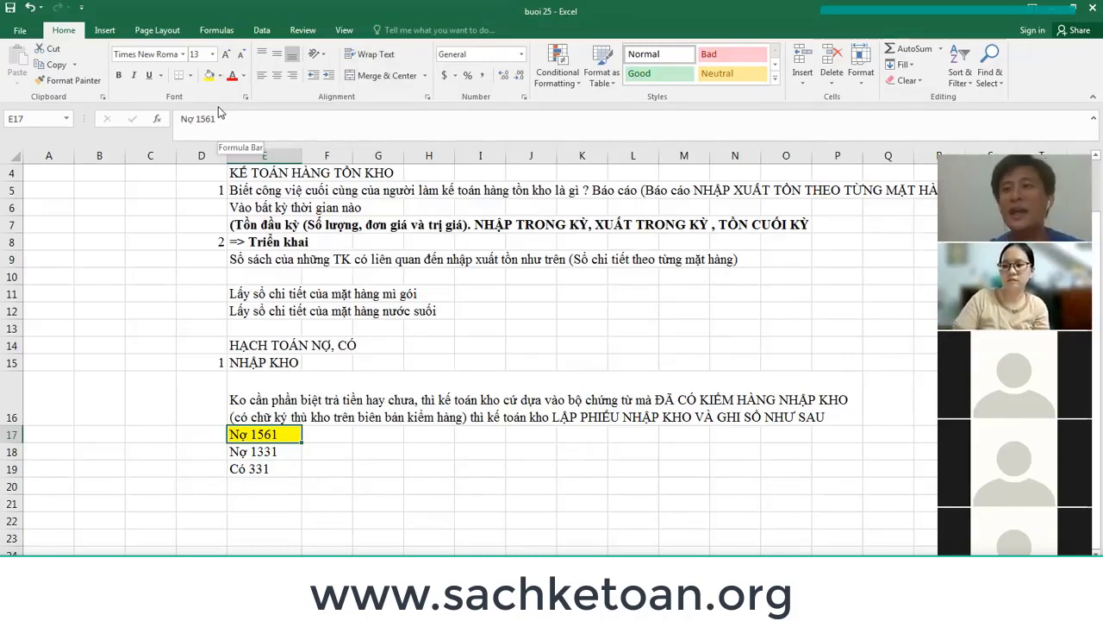
# Fill Có 331 in E19 yellow like Nợ 1561, keeping Nợ 1331 in row 18 unhighlighted.
pyautogui.moveTo(274, 443); pyautogui.dragTo(279, 470)
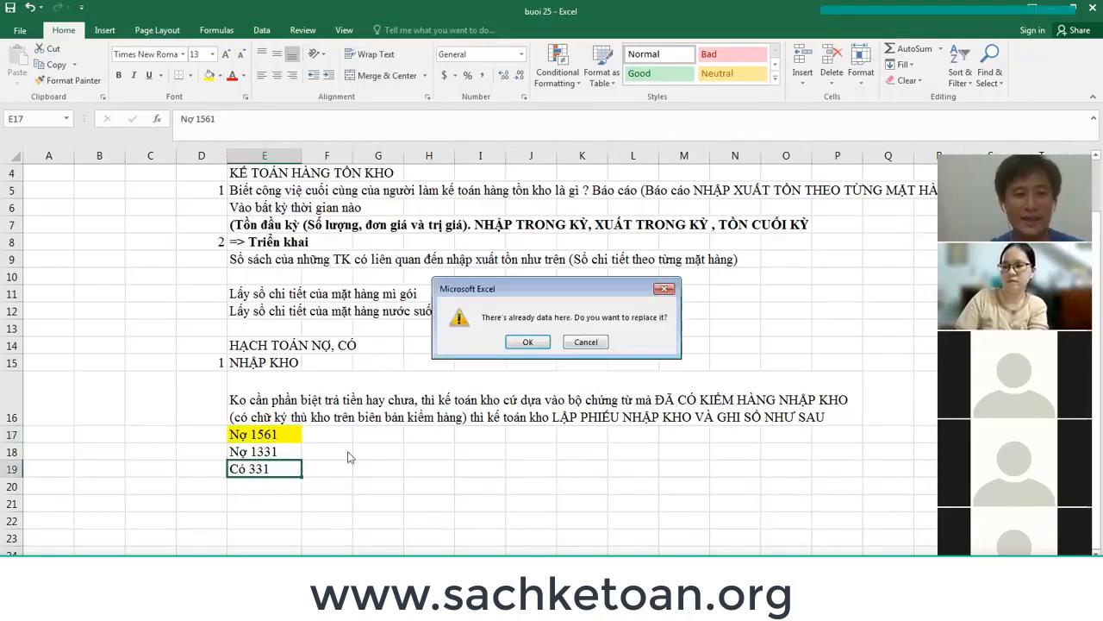
pyautogui.press('Escape')
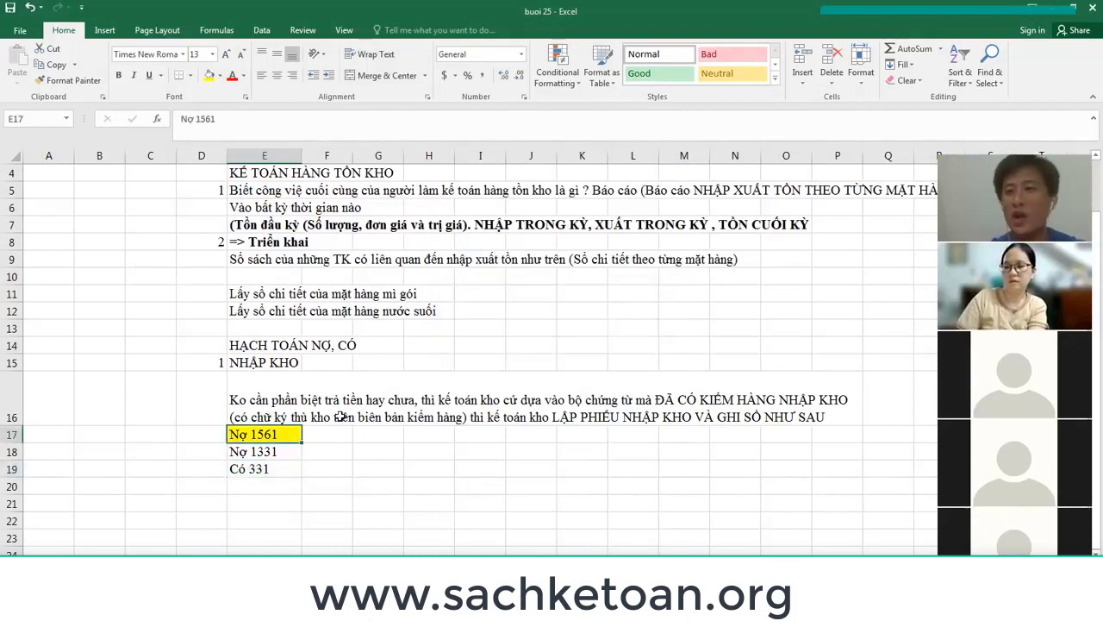
pyautogui.moveTo(266, 441); pyautogui.dragTo(203, 156)
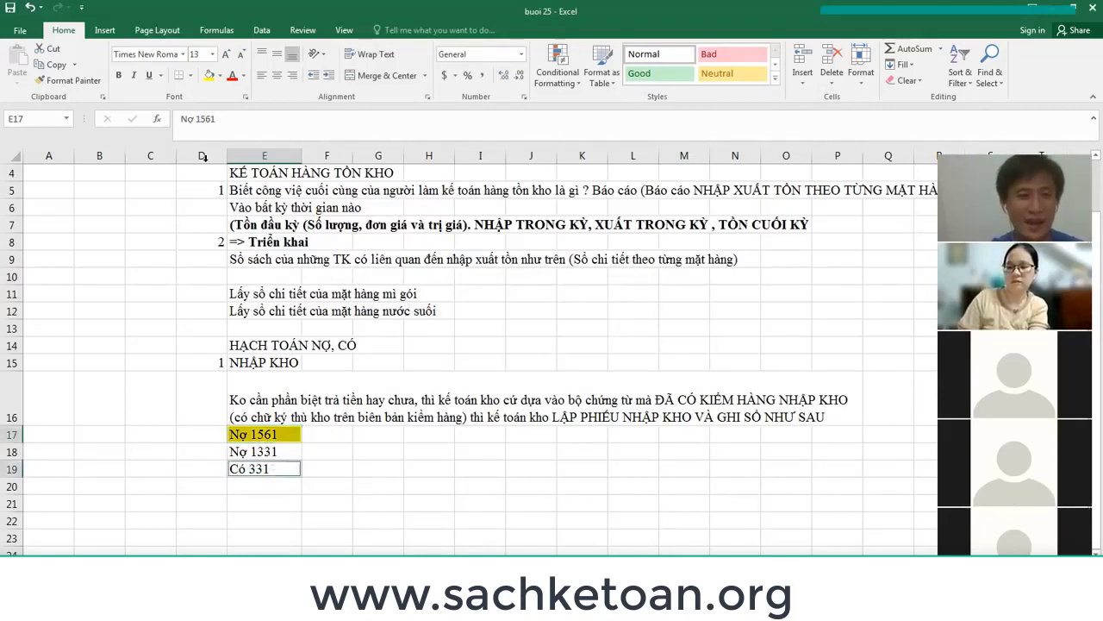
pyautogui.click(208, 75)
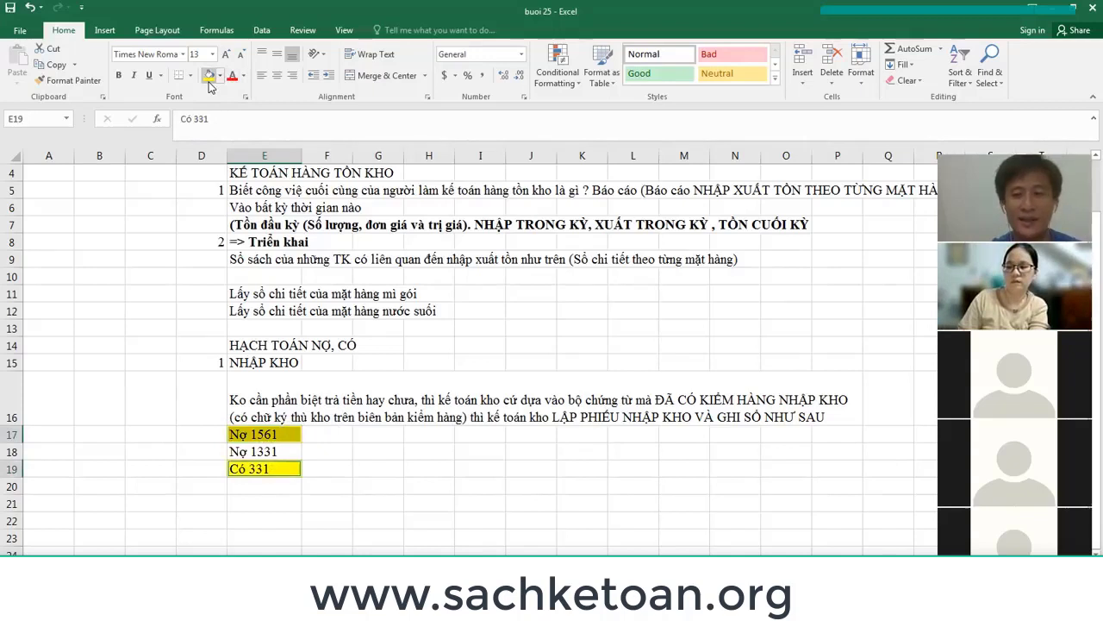
pyautogui.click(281, 452)
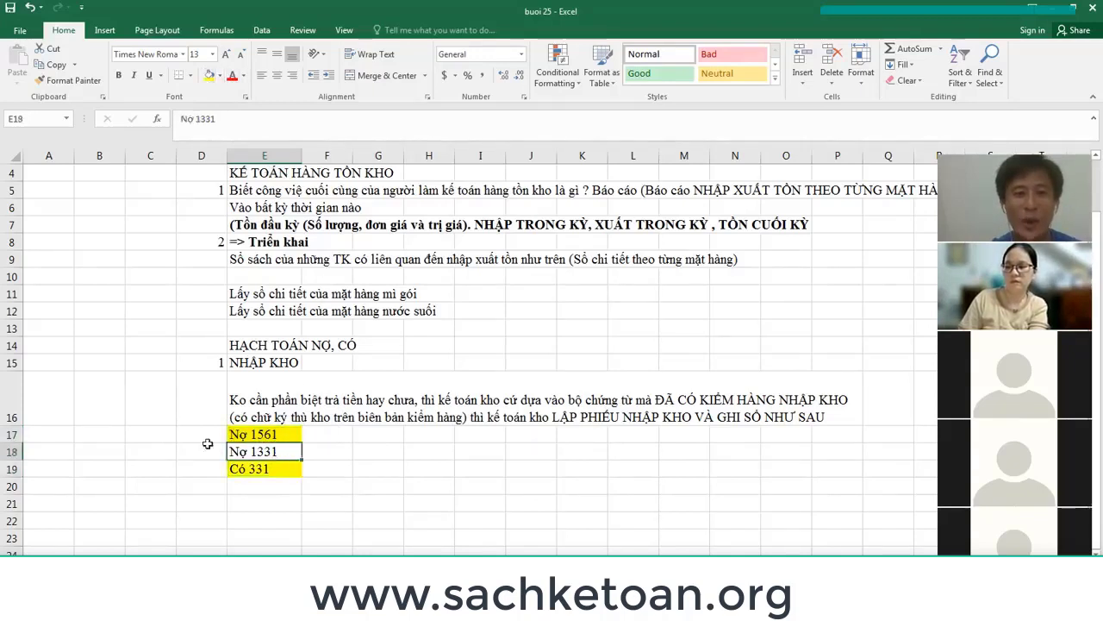
pyautogui.click(12, 452)
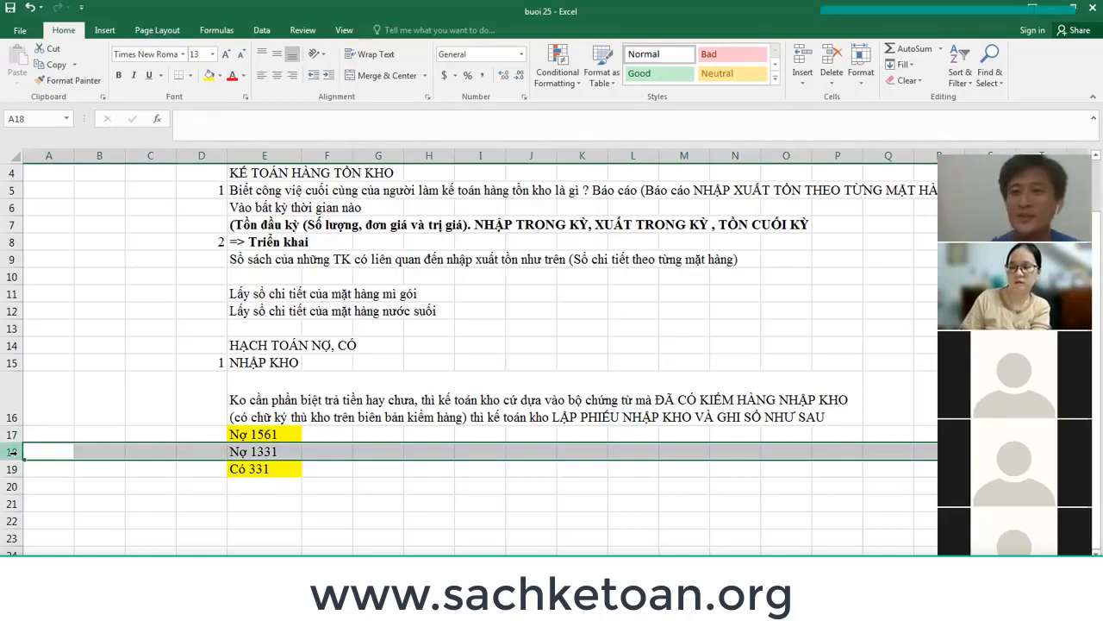
# Write the note 'ke toan tong hop' in G18 beside the Nợ 1331 entry.
pyautogui.click(283, 453)
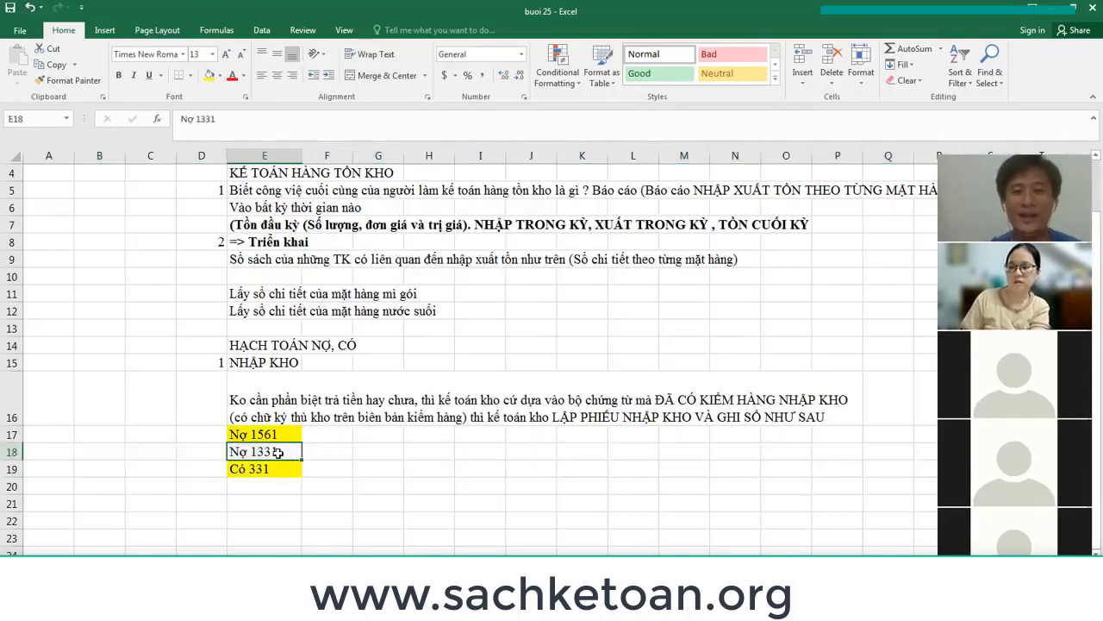
pyautogui.click(390, 449)
pyautogui.write('ke toan t')
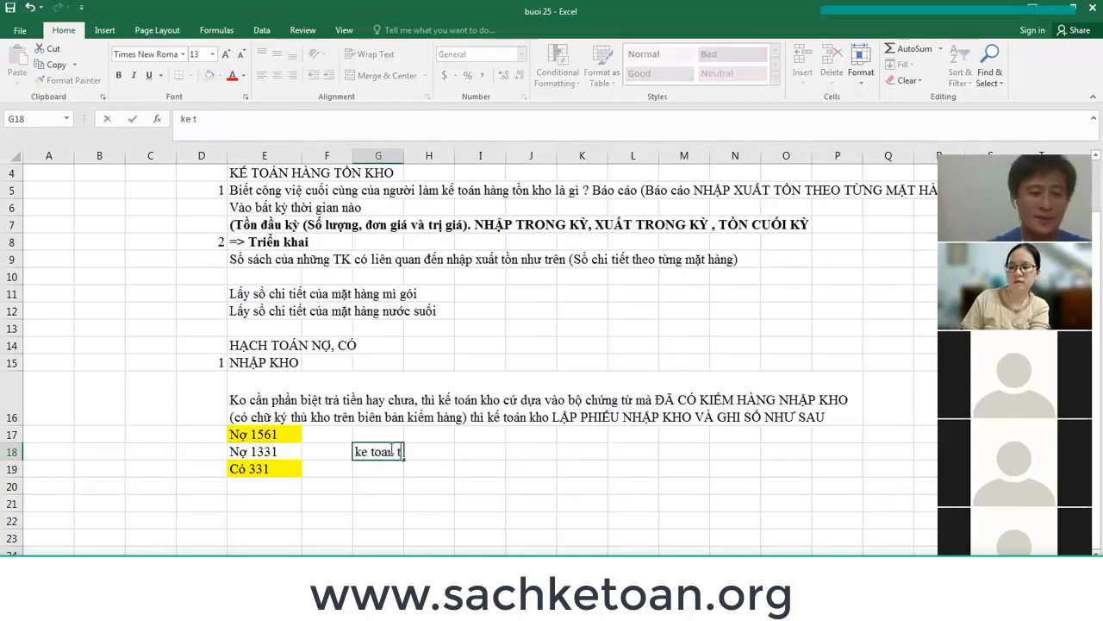
pyautogui.write('ong hop')
pyautogui.press('Return')
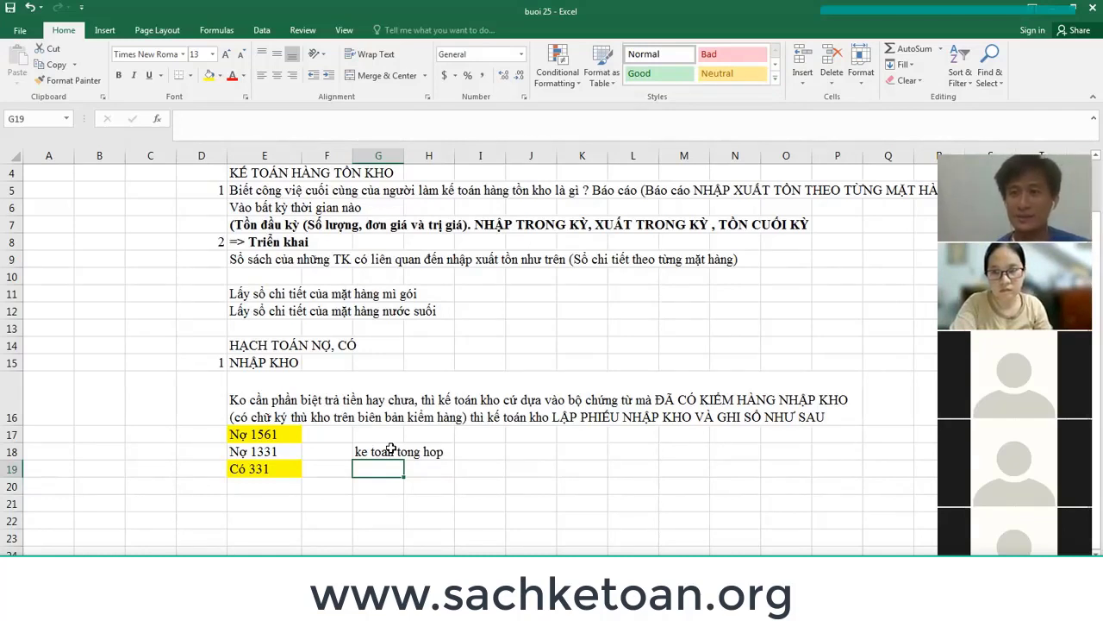
# Enter 1 in cell B10 and 9 in cell B14.
pyautogui.click(80, 273)
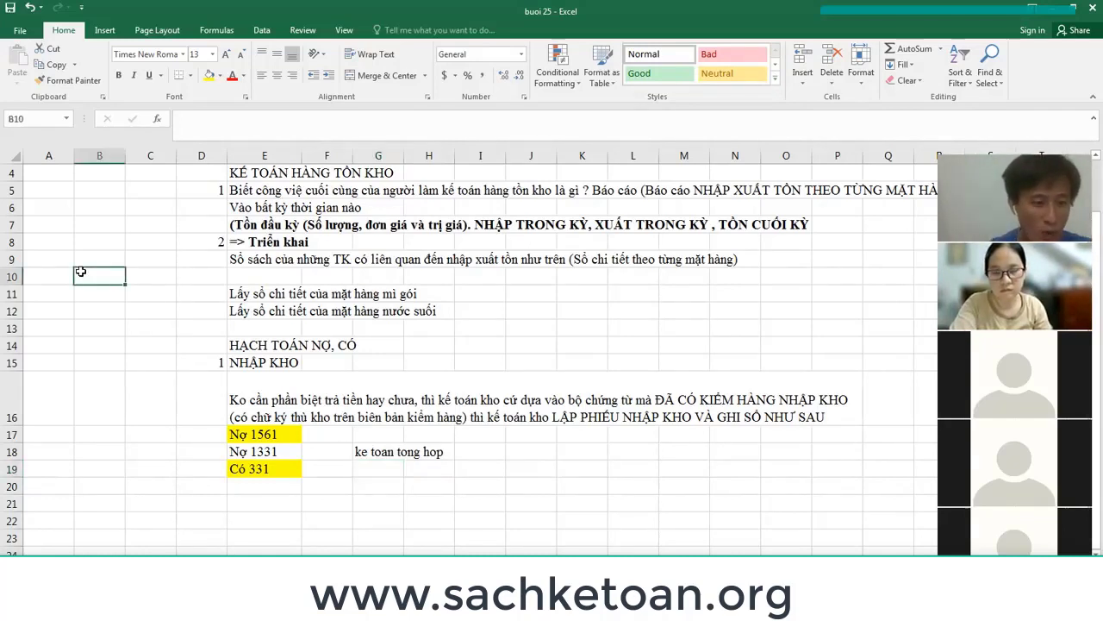
pyautogui.write('1')
pyautogui.press('Return')
pyautogui.press('Return')
pyautogui.press('Return')
pyautogui.press('Return')
pyautogui.write('9')
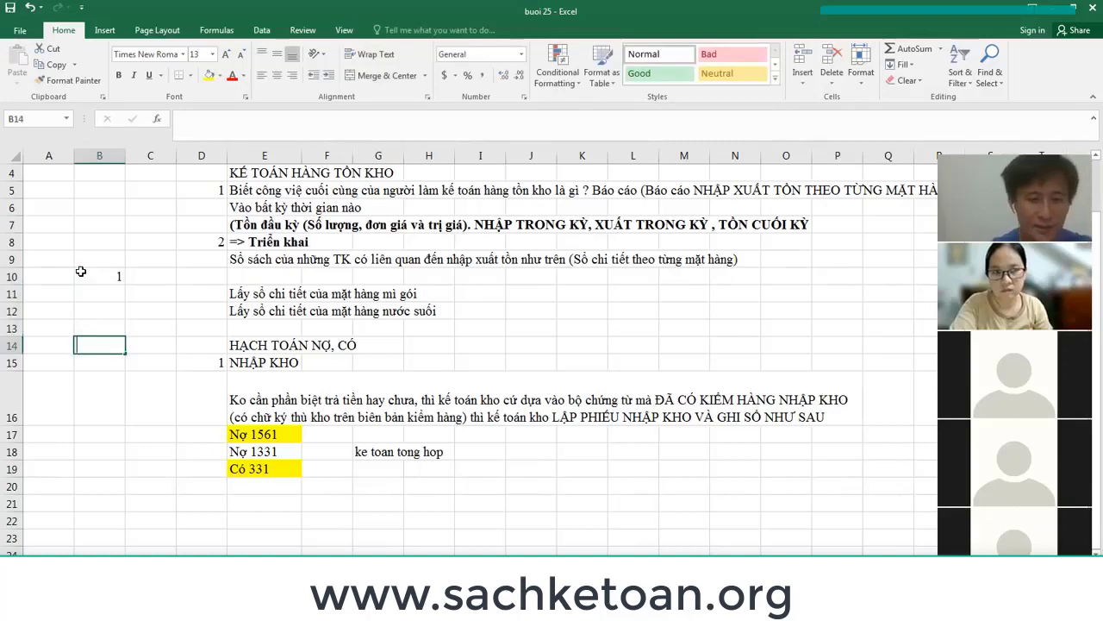
pyautogui.press('Return')
pyautogui.press('Up')
pyautogui.press('Up')
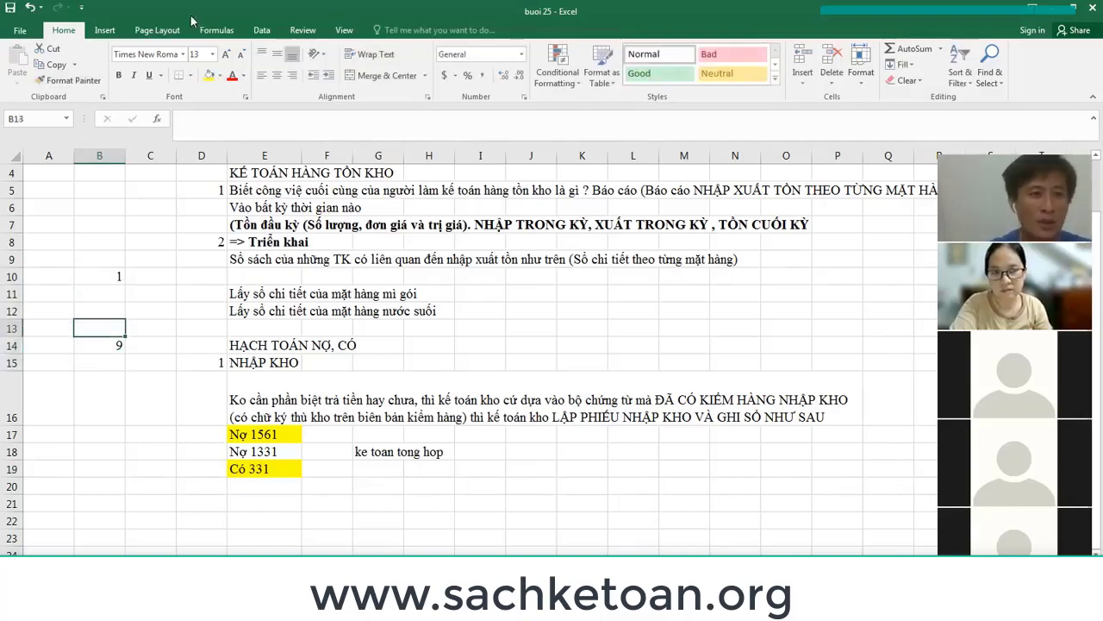
# Draw a straight downward arrow from the 1 in B10 to the 9 in B14.
pyautogui.click(105, 31)
pyautogui.click(218, 65)
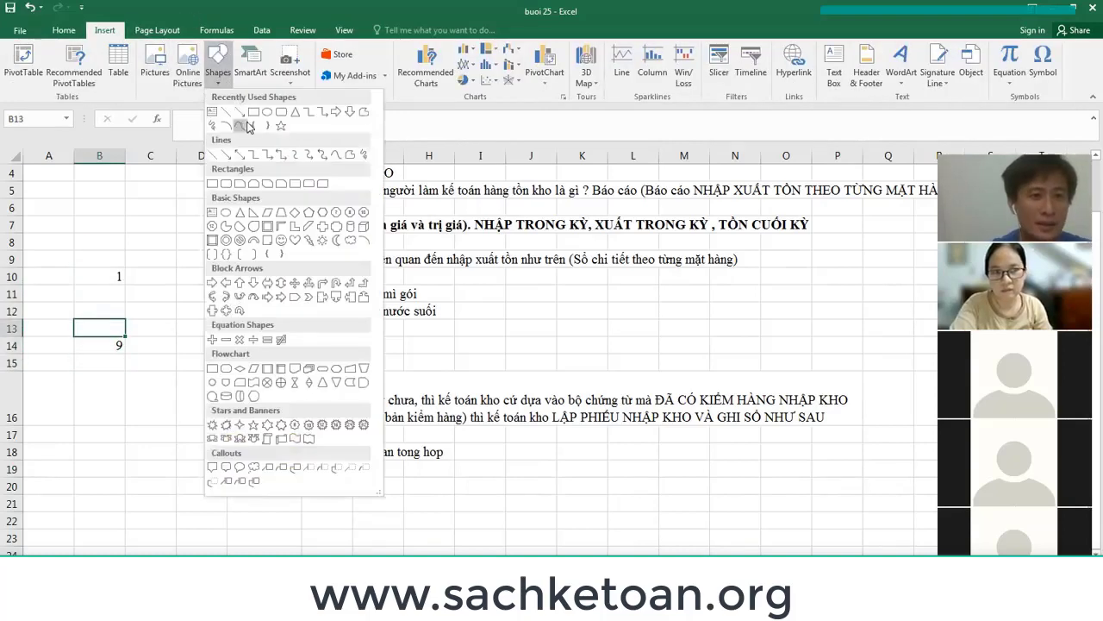
pyautogui.click(240, 115)
pyautogui.moveTo(110, 283); pyautogui.dragTo(111, 334)
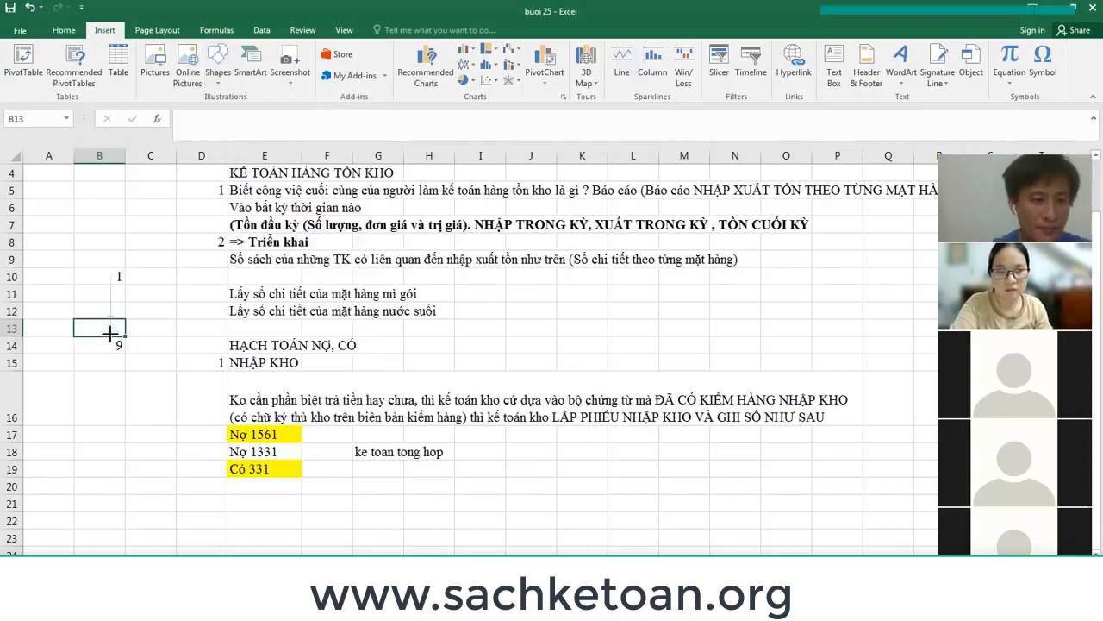
pyautogui.click(143, 276)
pyautogui.click(141, 344)
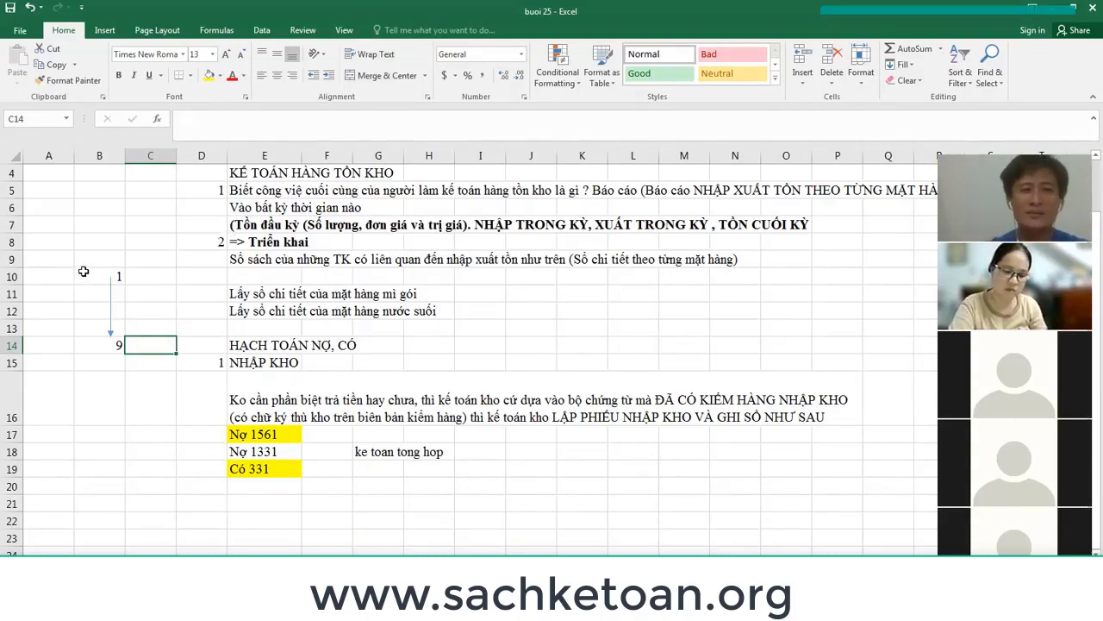
pyautogui.moveTo(83, 274); pyautogui.dragTo(94, 356)
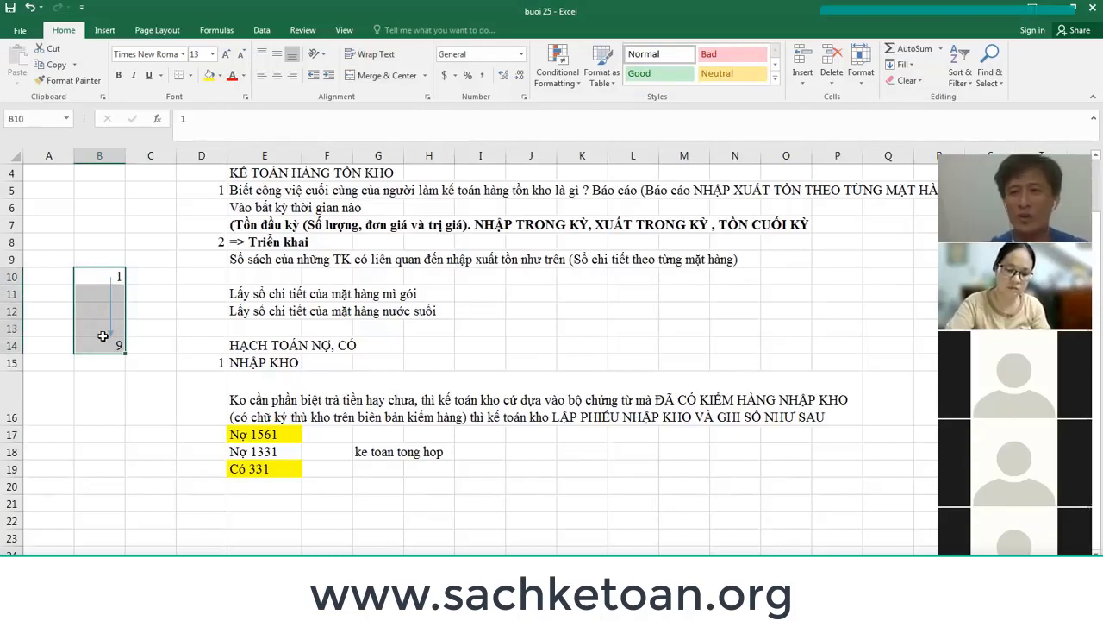
pyautogui.click(88, 274)
pyautogui.click(90, 341)
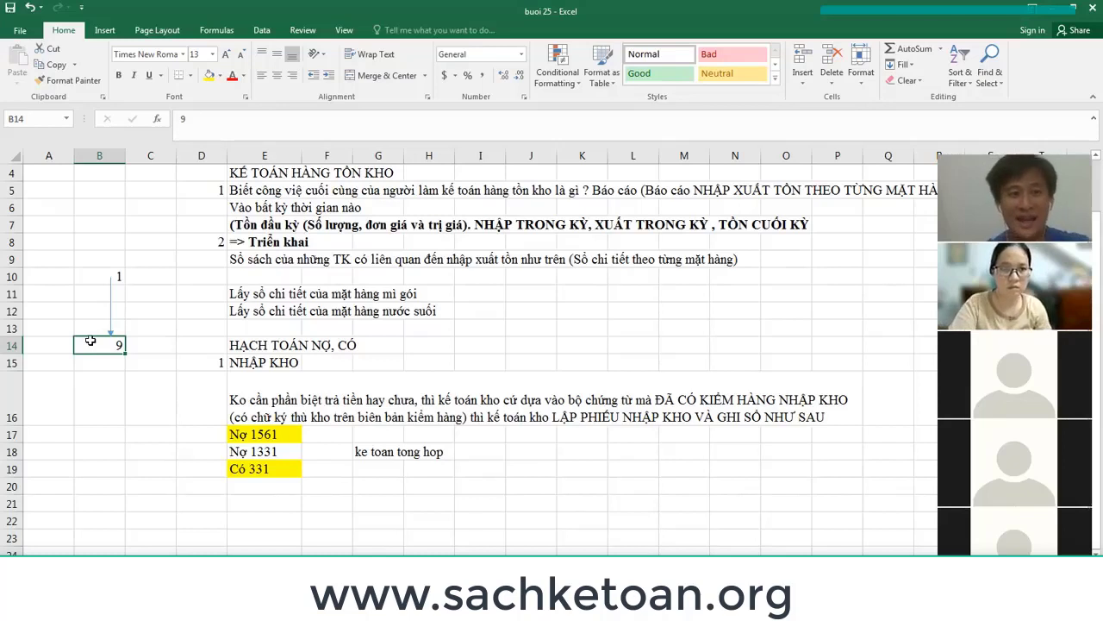
pyautogui.click(93, 274)
pyautogui.click(97, 345)
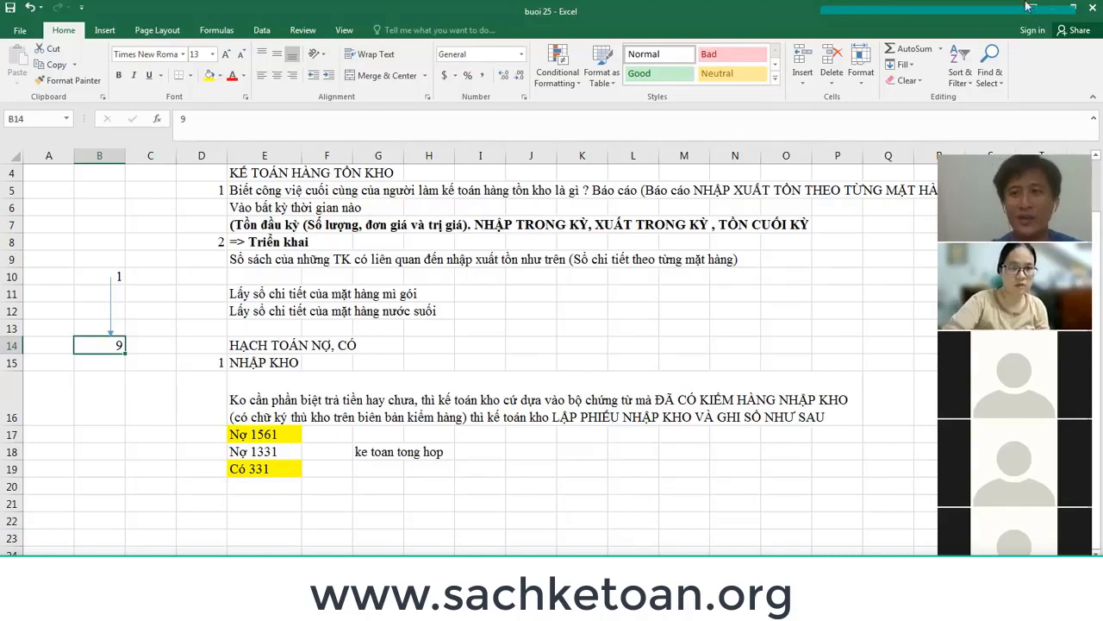
pyautogui.moveTo(276, 434); pyautogui.dragTo(274, 469)
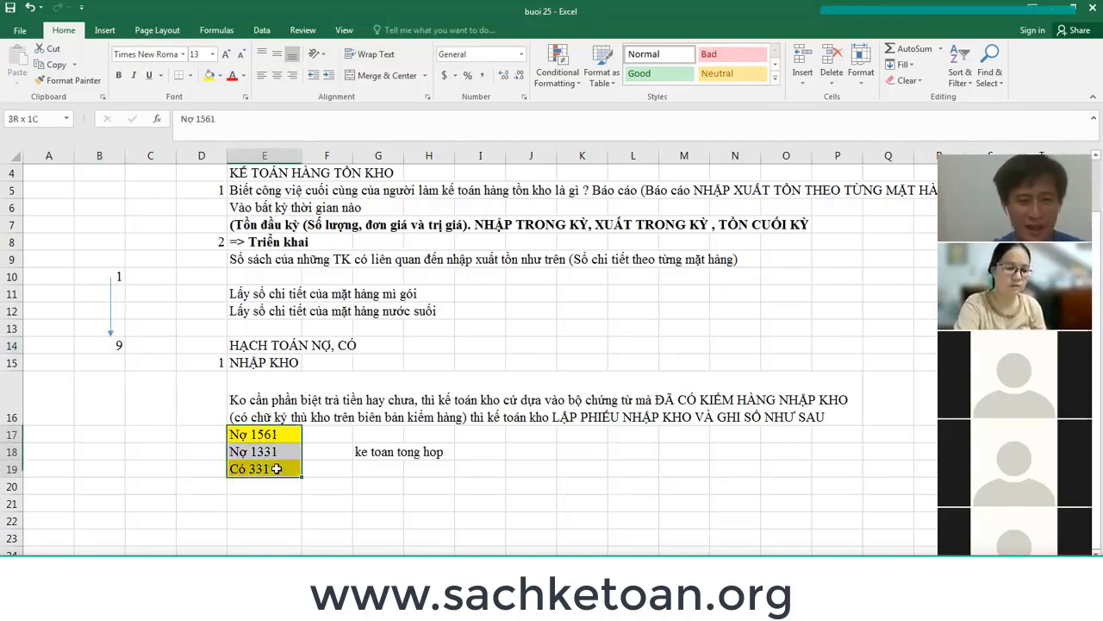
pyautogui.scroll(1, 385, 208)
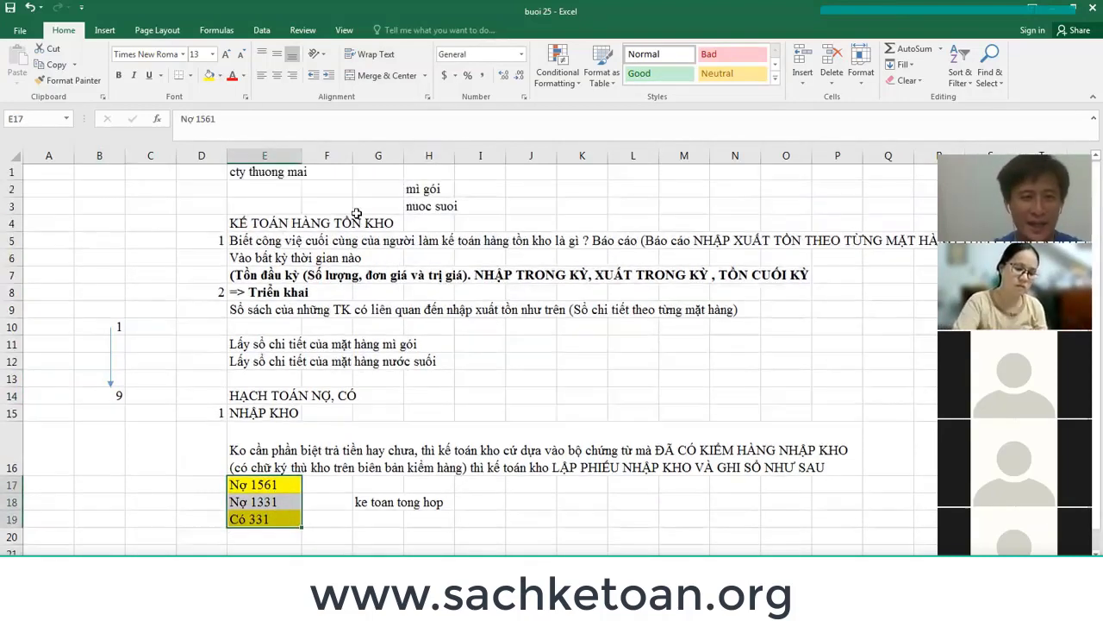
pyautogui.click(290, 178)
pyautogui.moveTo(274, 486); pyautogui.dragTo(280, 529)
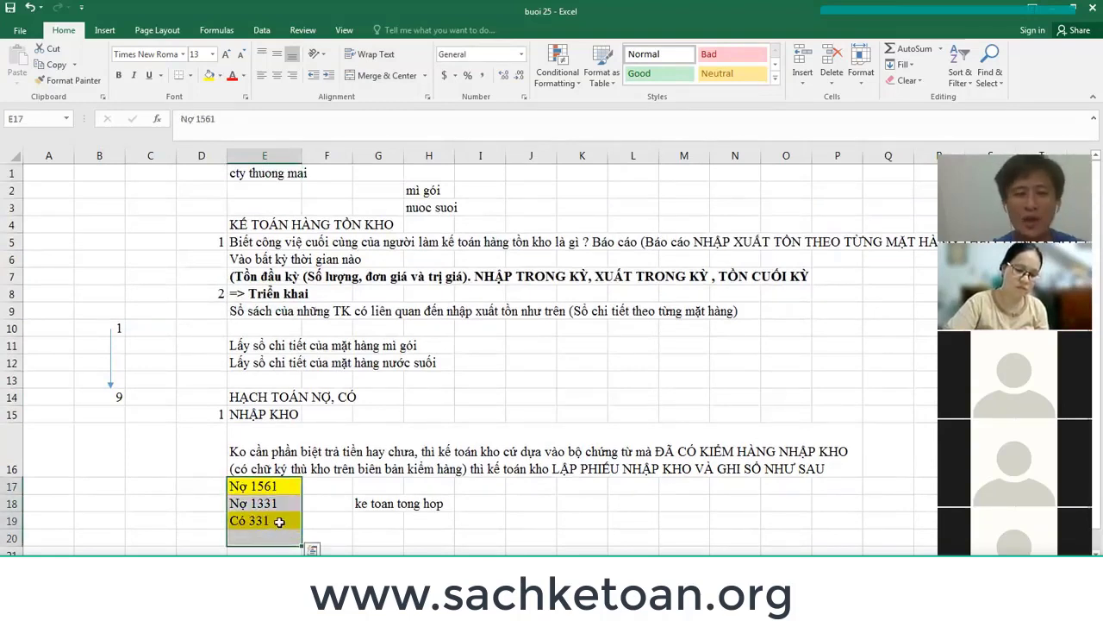
pyautogui.click(279, 522)
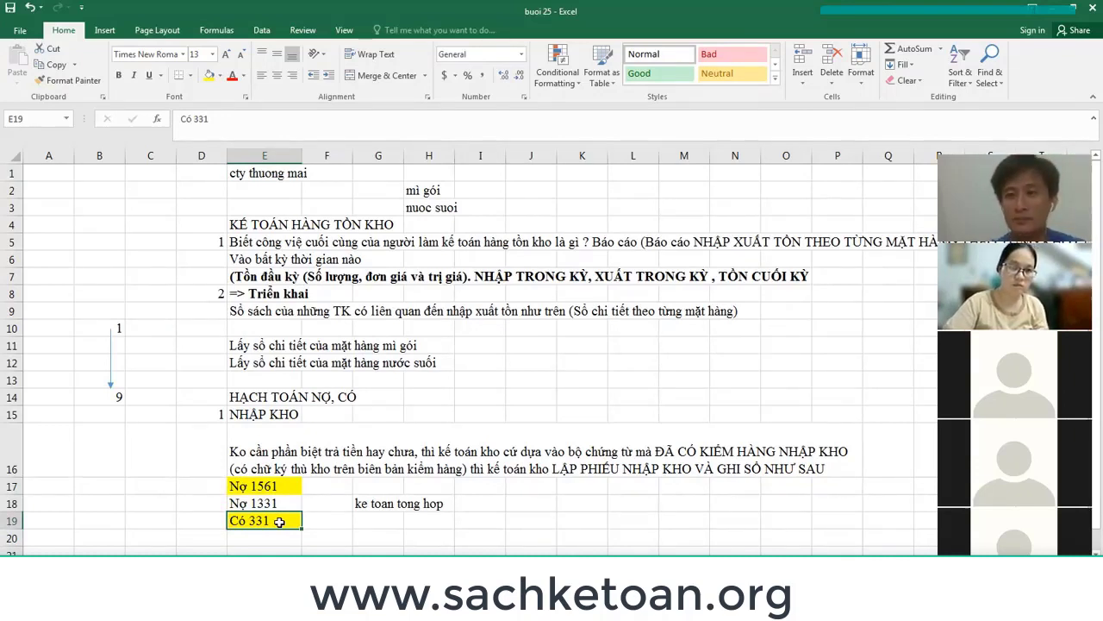
pyautogui.moveTo(382, 504); pyautogui.dragTo(243, 506)
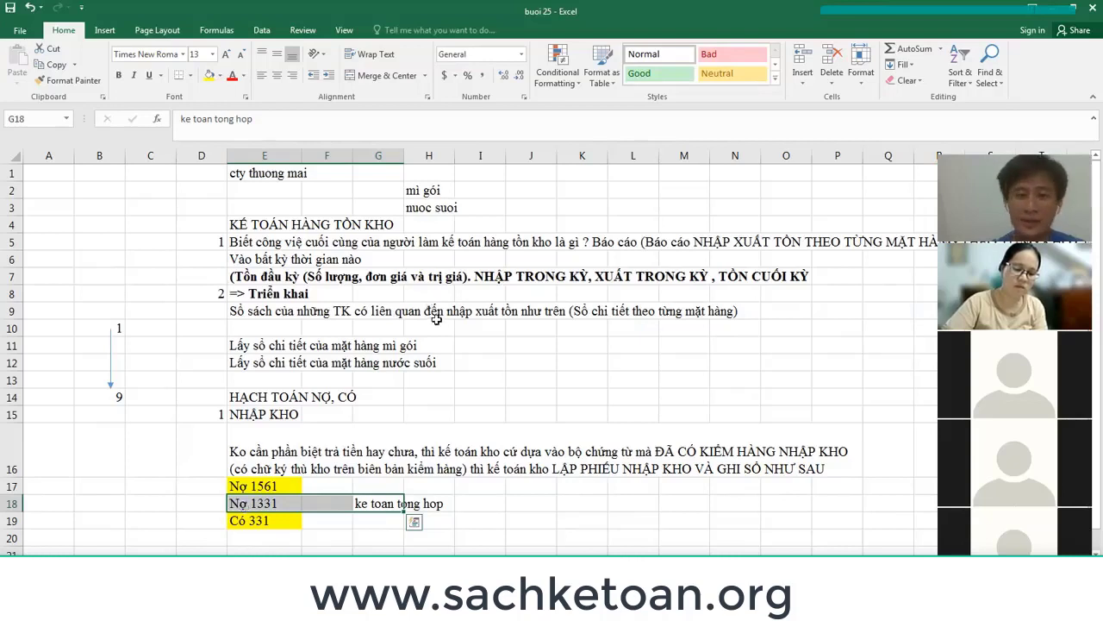
pyautogui.scroll(-1, 435, 319)
pyautogui.click(289, 488)
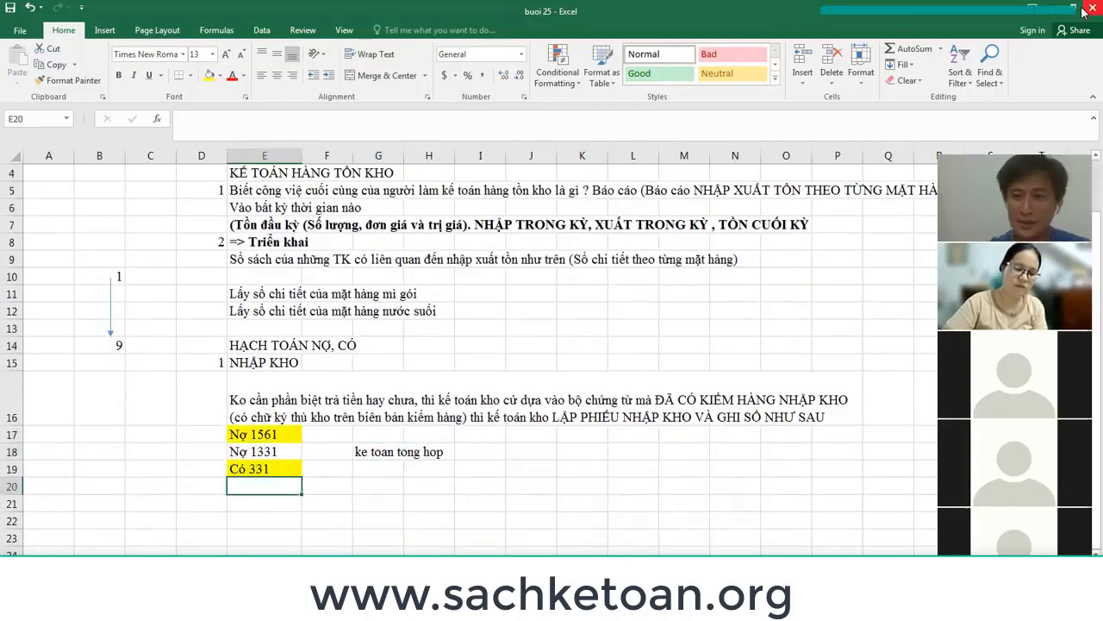
pyautogui.moveTo(273, 435); pyautogui.dragTo(451, 458)
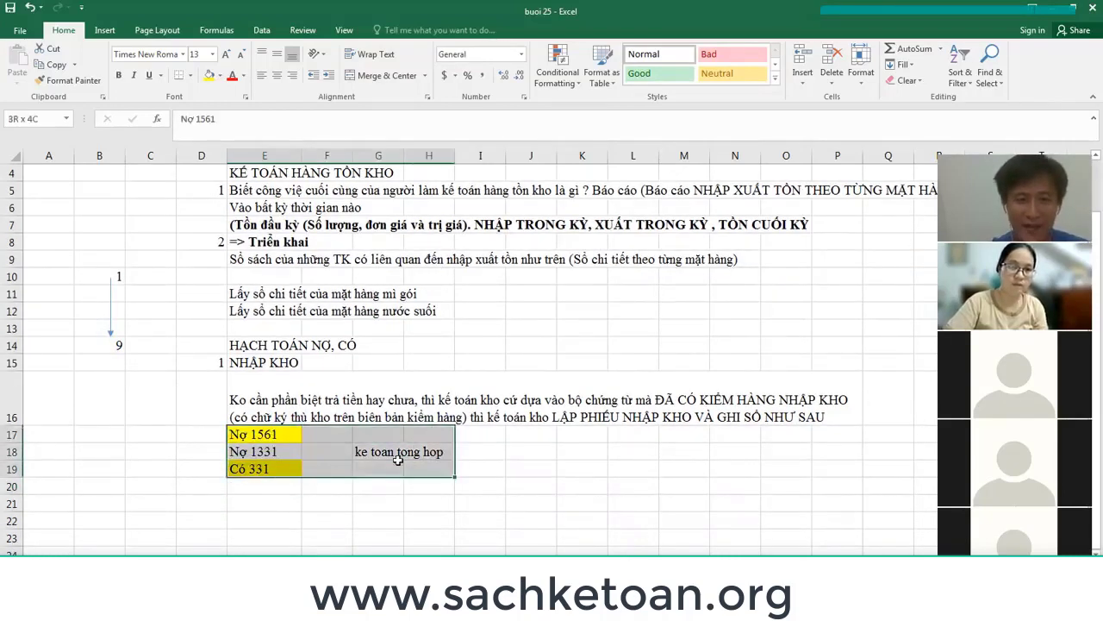
pyautogui.click(273, 435)
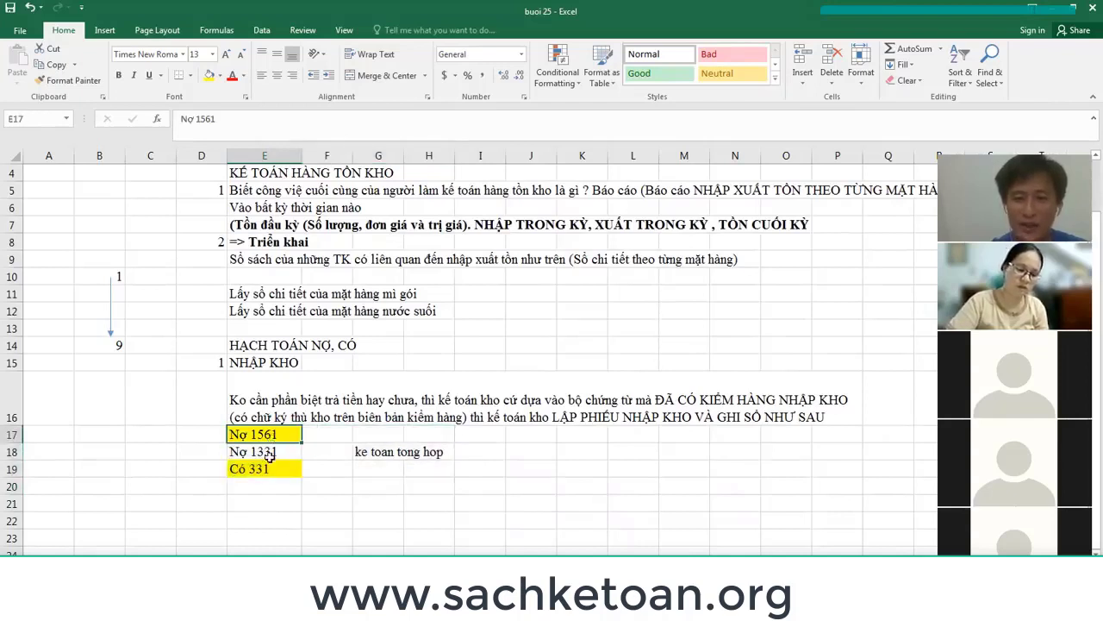
pyautogui.click(269, 469)
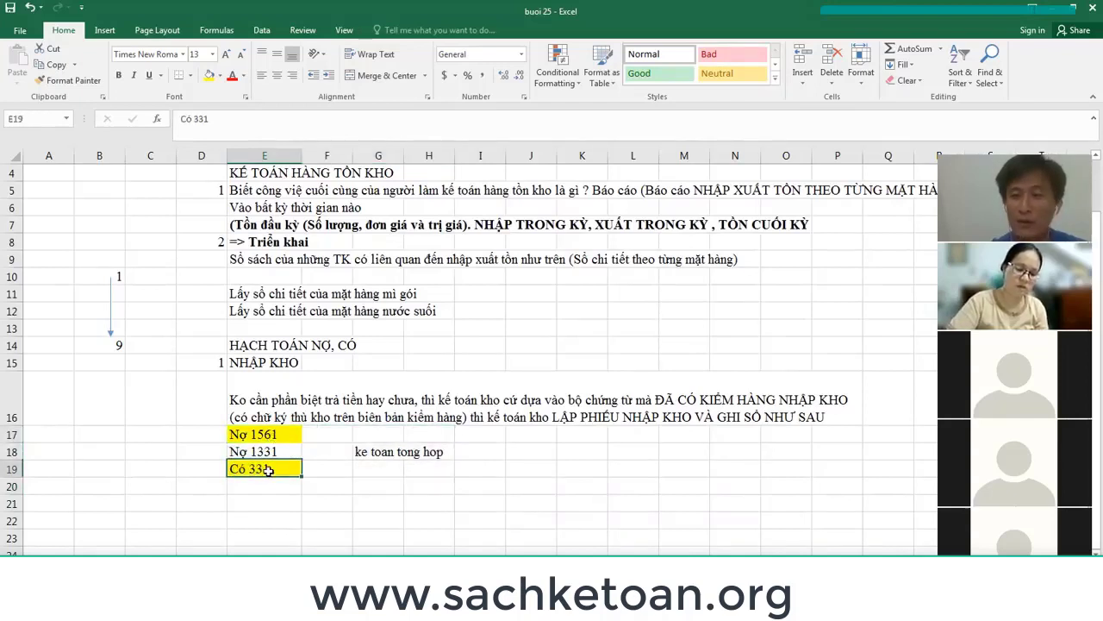
pyautogui.click(12, 452)
pyautogui.click(261, 451)
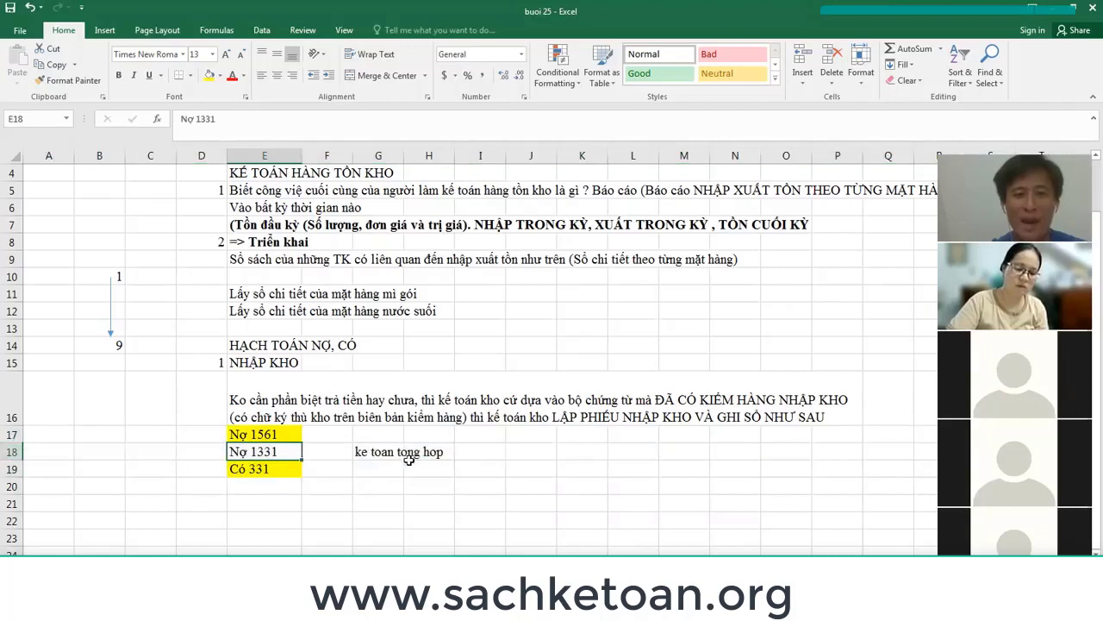
pyautogui.click(12, 452)
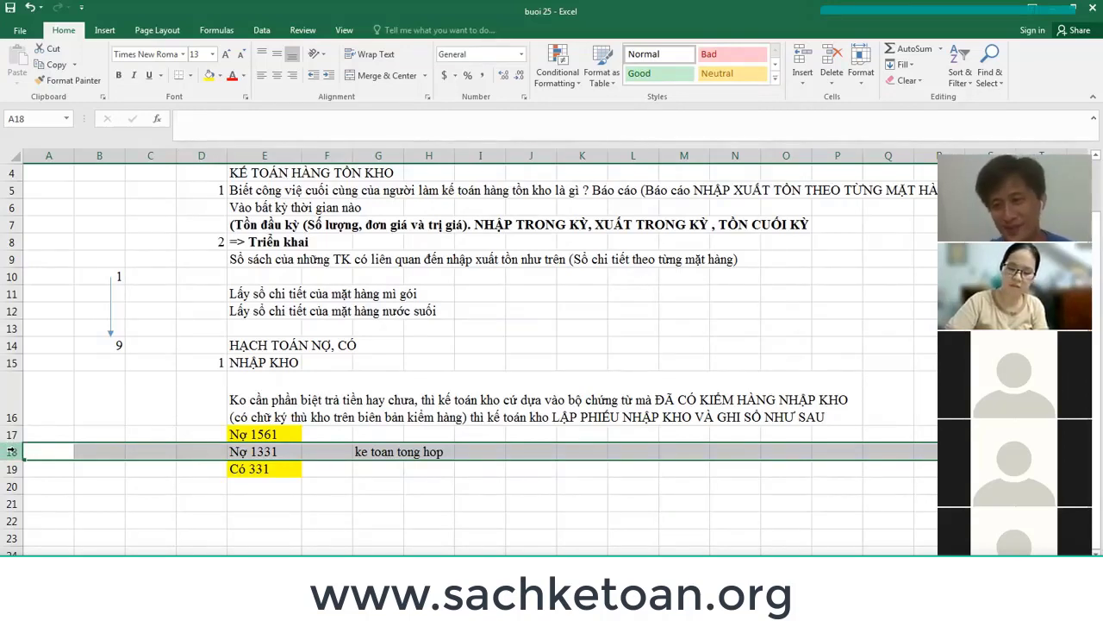
pyautogui.click(267, 485)
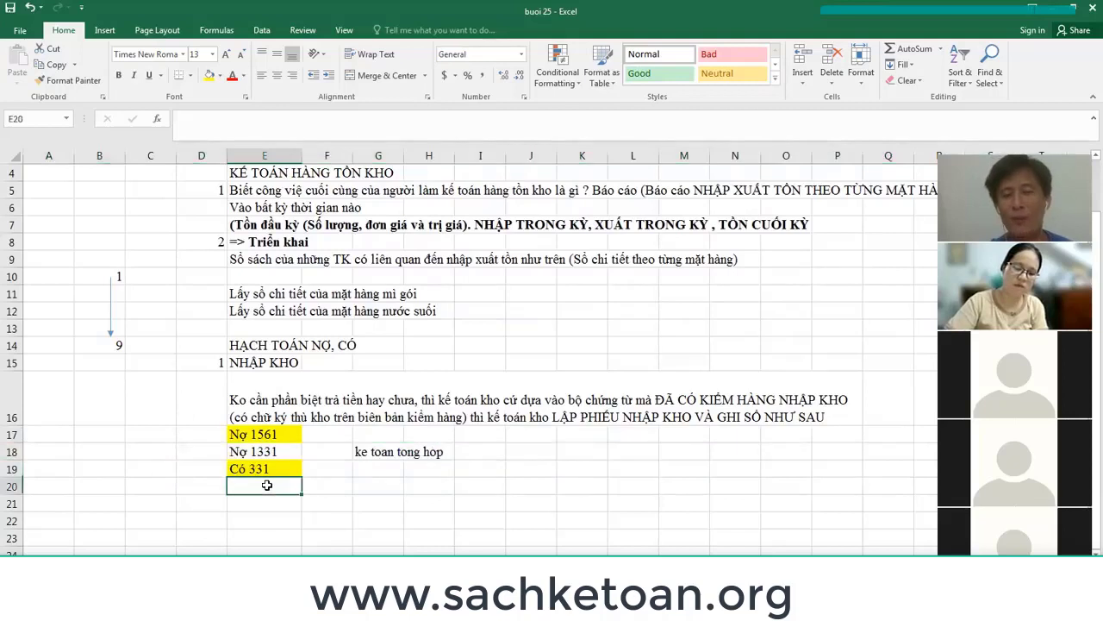
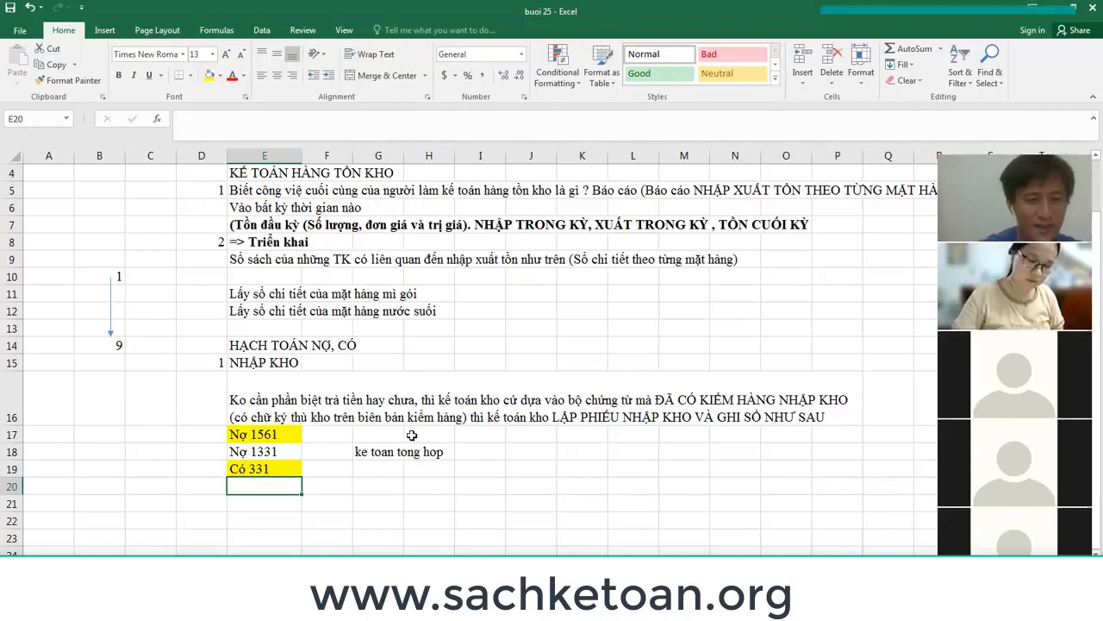
# Start section 2 with number 2 in D21 and the heading 'hạch toán xuất kho' in E21.
pyautogui.scroll(-1, 417, 413)
pyautogui.scroll(-1, 417, 413)
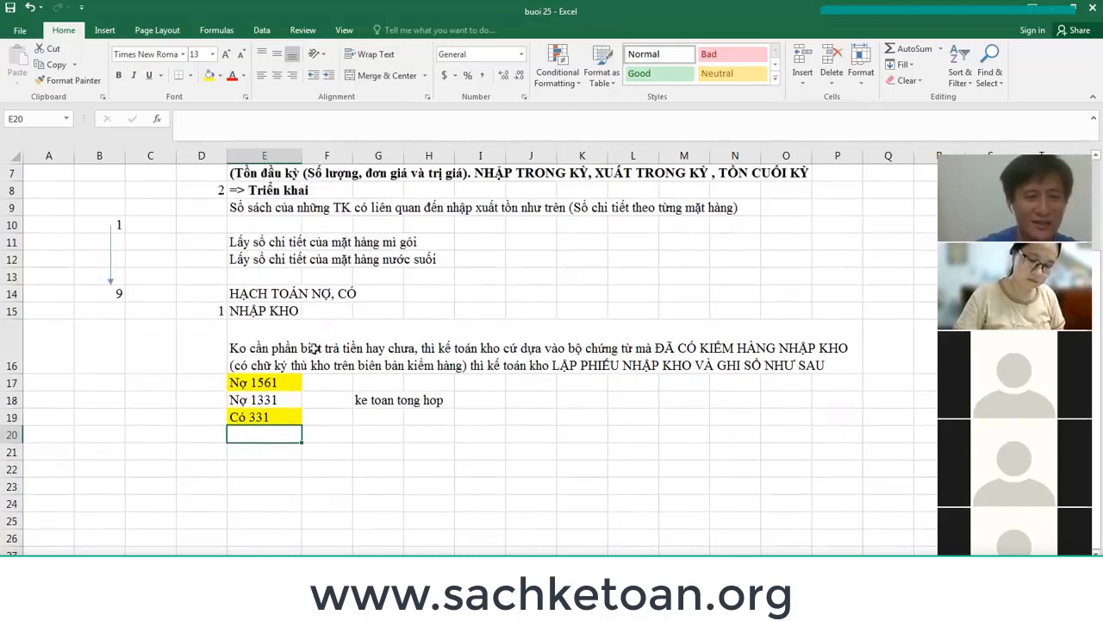
pyautogui.click(287, 298)
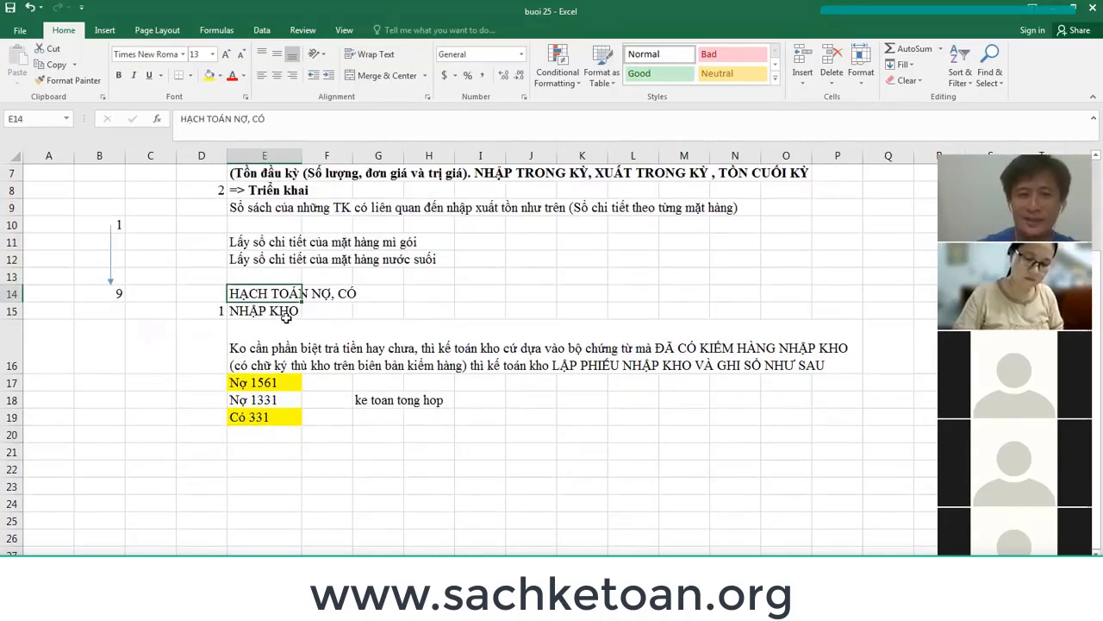
pyautogui.scroll(1, 285, 318)
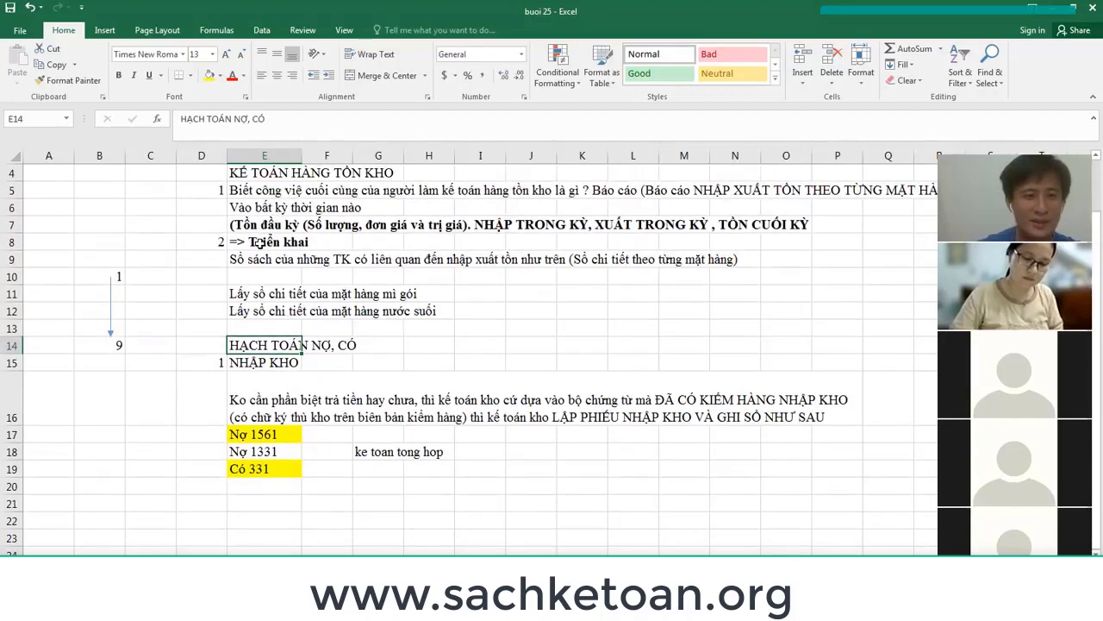
pyautogui.click(263, 241)
pyautogui.click(270, 349)
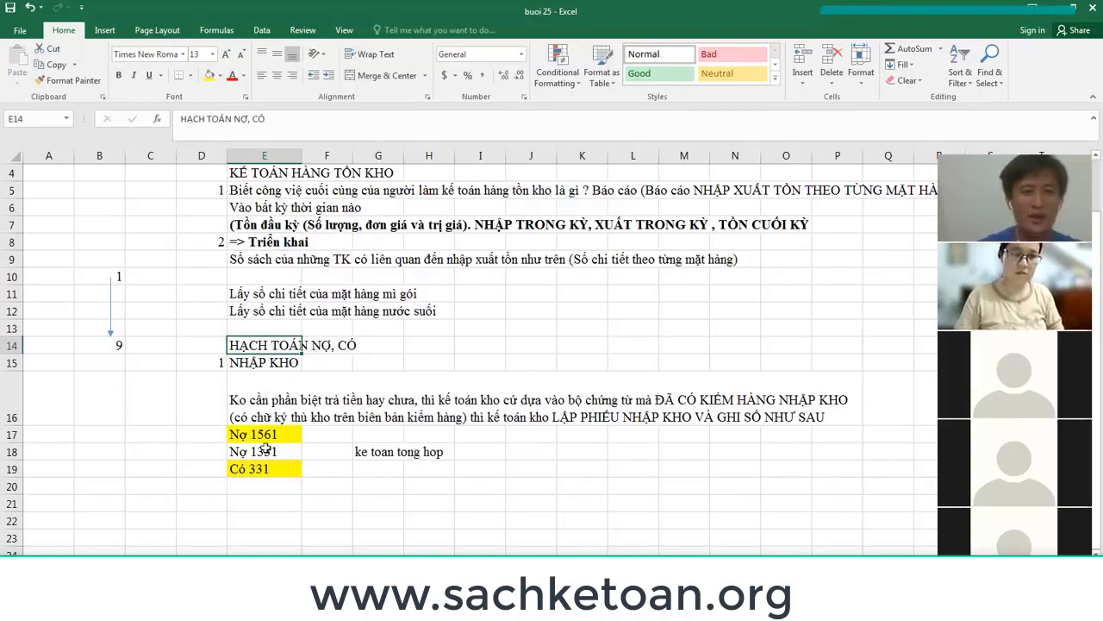
pyautogui.click(221, 503)
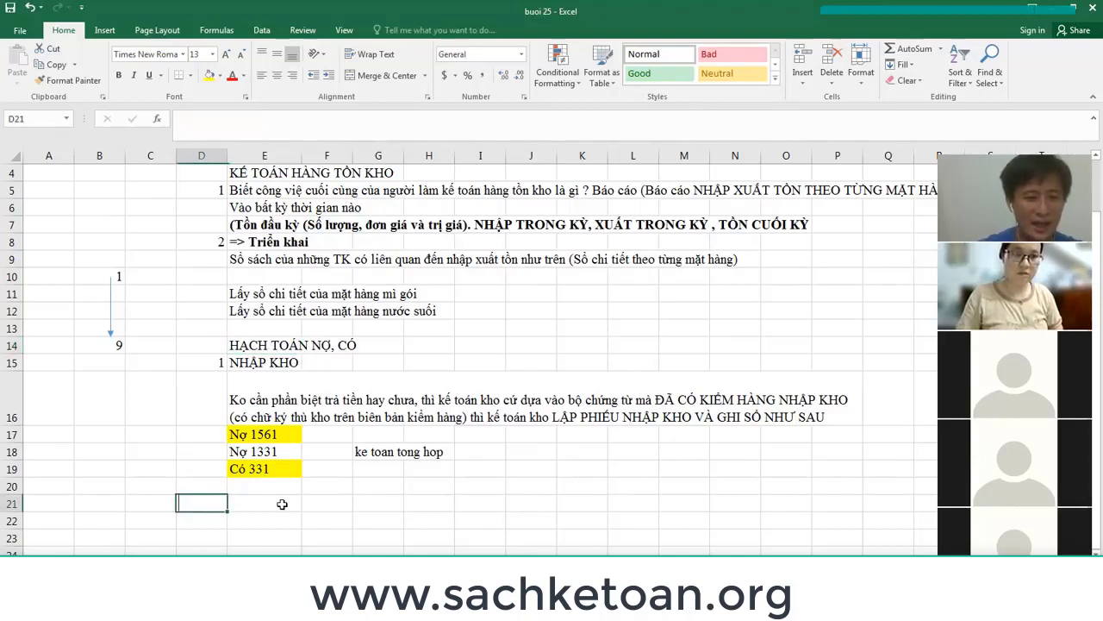
pyautogui.write('2')
pyautogui.click(263, 503)
pyautogui.write('hach toán xua')
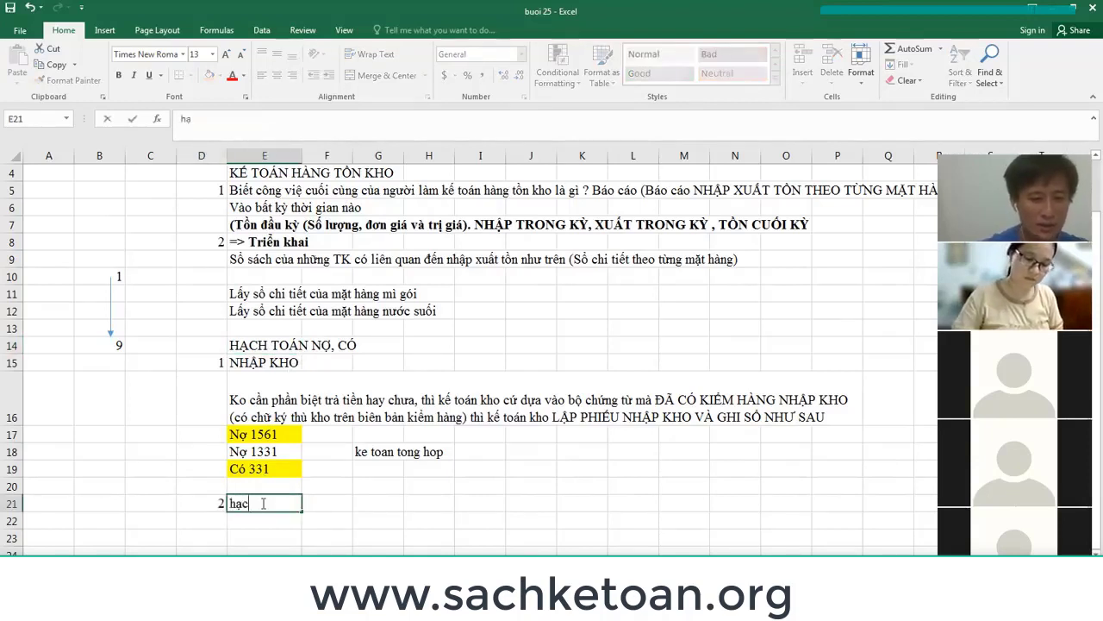
pyautogui.write('ất kho')
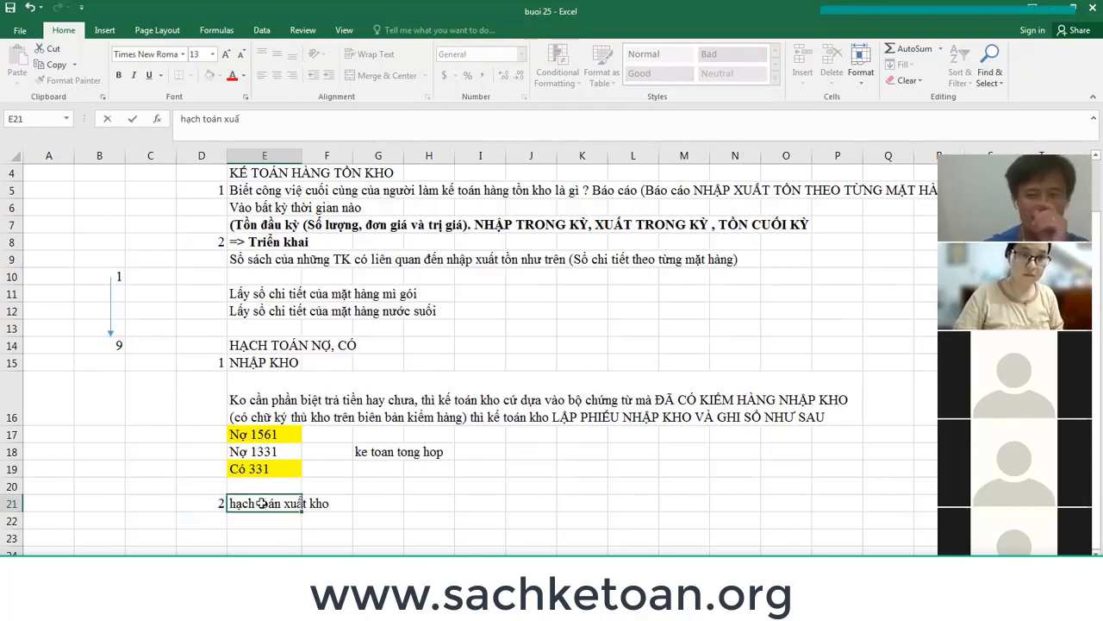
pyautogui.press('Return')
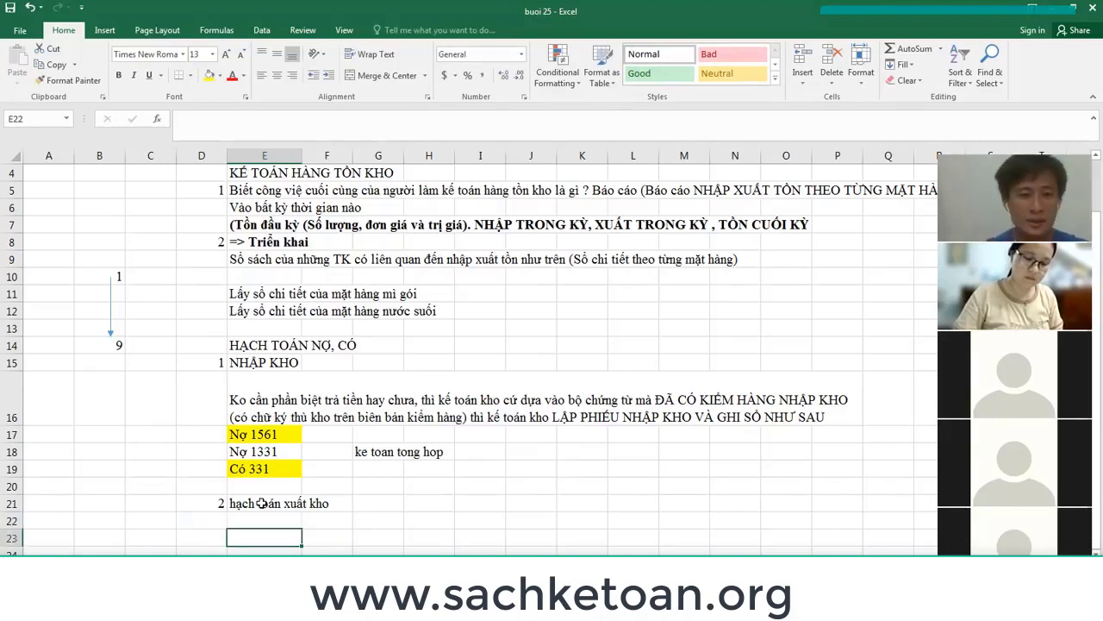
# Enter the issue entry Nợ 632 / Có 156 on the next two rows.
pyautogui.scroll(-1, 261, 504)
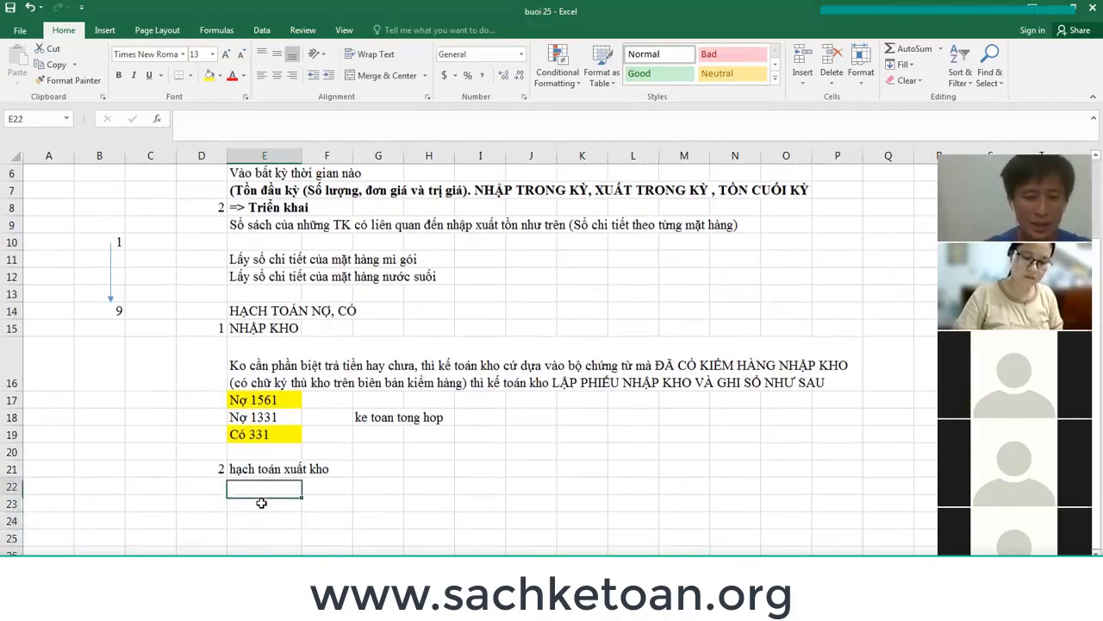
pyautogui.write('Nợ 632')
pyautogui.press('Return')
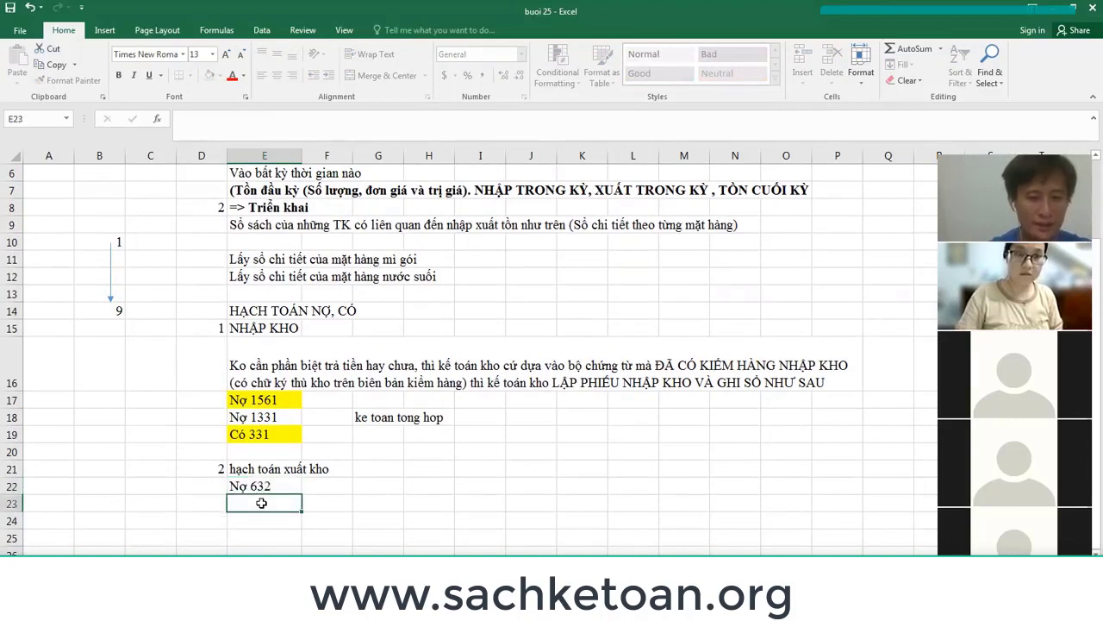
pyautogui.write('Có 156')
pyautogui.press('Return')
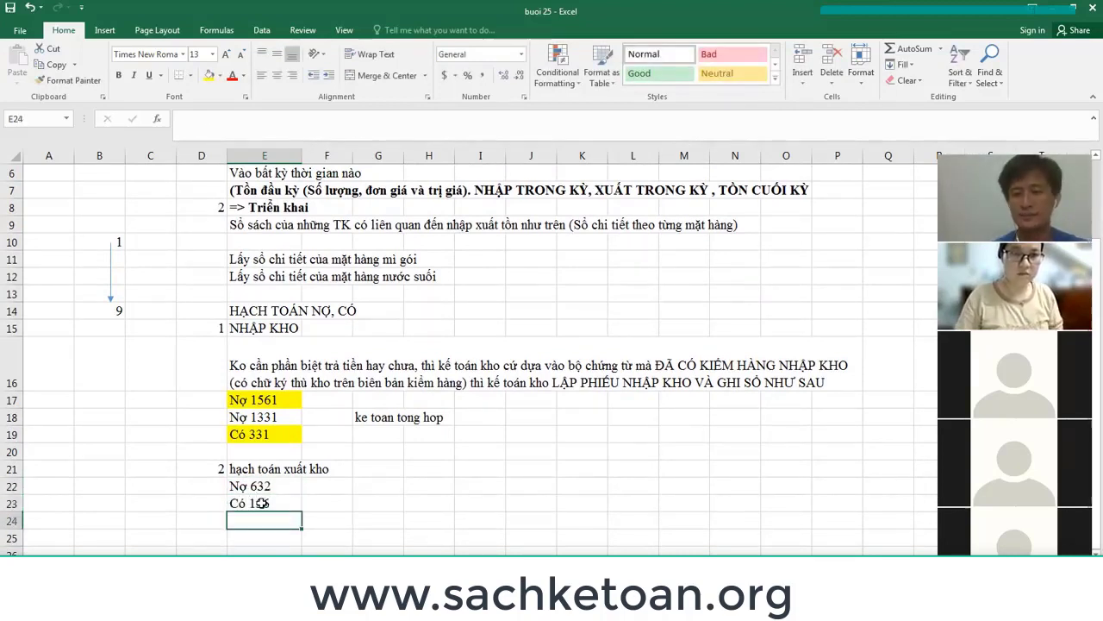
pyautogui.press('Up')
pyautogui.press('Up')
pyautogui.press('Up')
pyautogui.press('Up')
pyautogui.press('Up')
pyautogui.press('Up')
pyautogui.press('Up')
pyautogui.press('Up')
pyautogui.press('Up')
pyautogui.press('Up')
pyautogui.press('Up')
pyautogui.press('Up')
pyautogui.press('Up')
pyautogui.press('Up')
pyautogui.press('Up')
pyautogui.press('Up')
pyautogui.press('Up')
pyautogui.press('Up')
pyautogui.press('Up')
pyautogui.press('Up')
pyautogui.scroll(1, 313, 480)
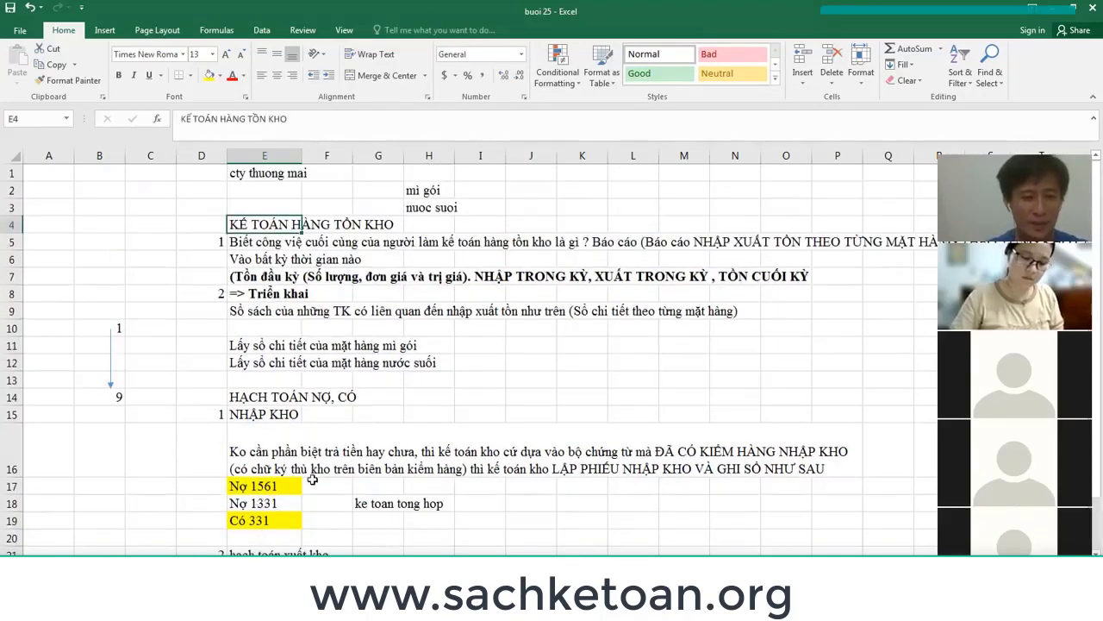
pyautogui.scroll(-3, 313, 480)
# Insert a row above Nợ 632 with the condition 'Nếu hàng bán ra roi'.
pyautogui.click(274, 417)
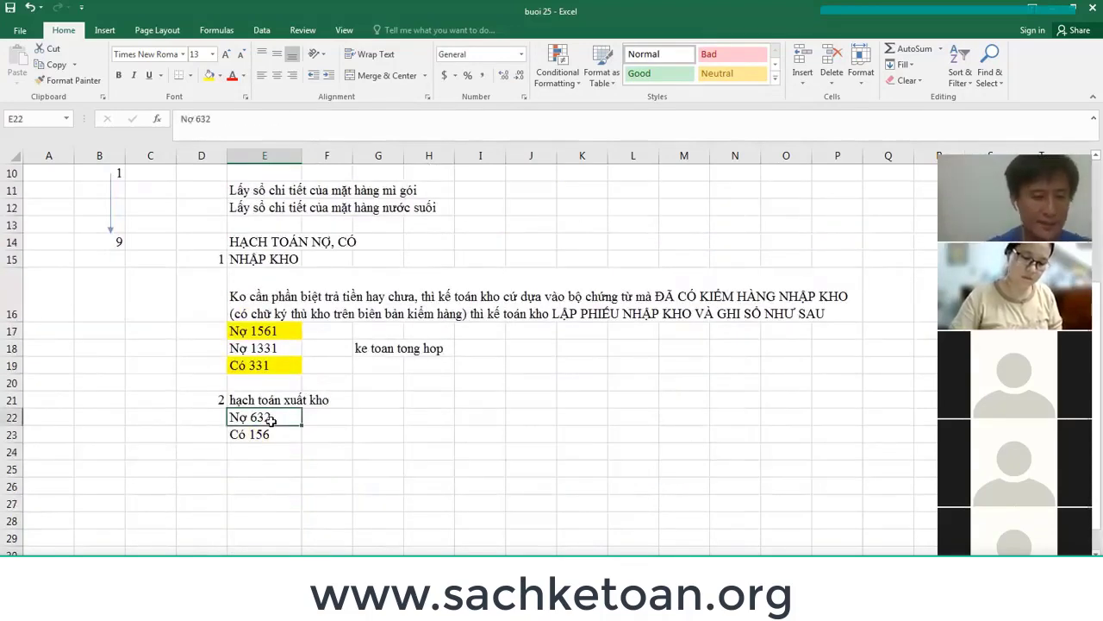
pyautogui.hotkey('ctrl', '+')
pyautogui.write('Nếu')
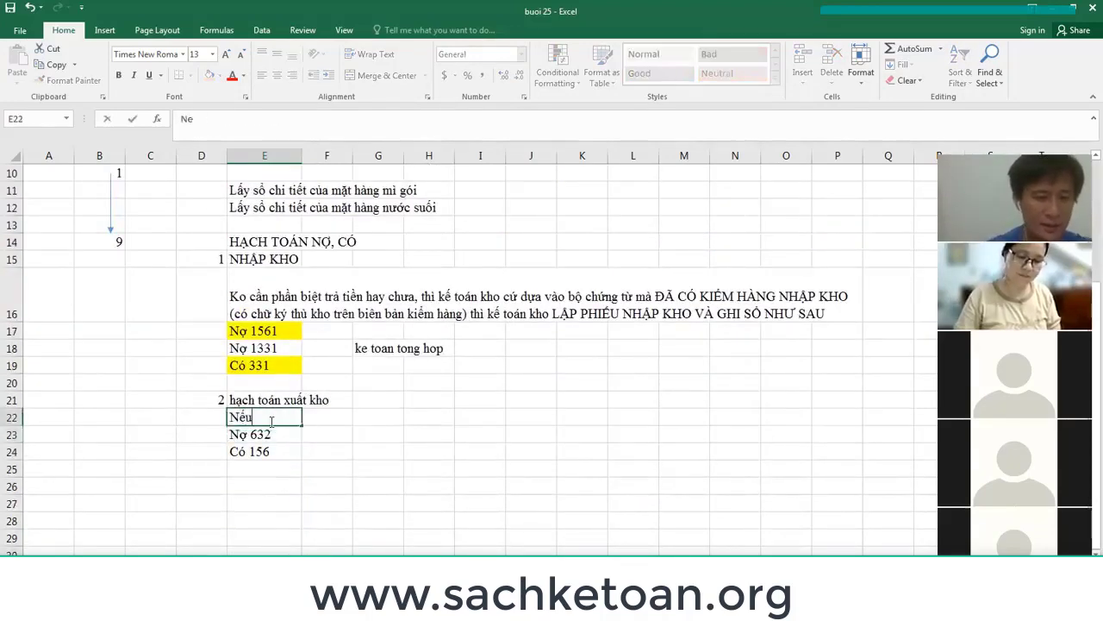
pyautogui.write(' hàng bán r')
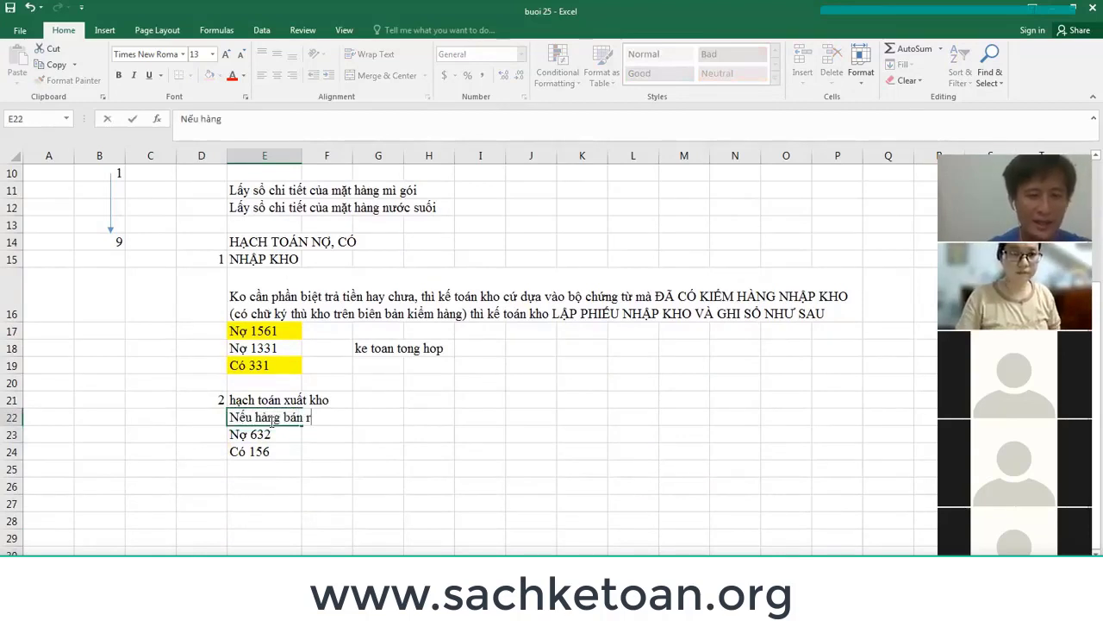
pyautogui.write('a roi')
pyautogui.press('Return')
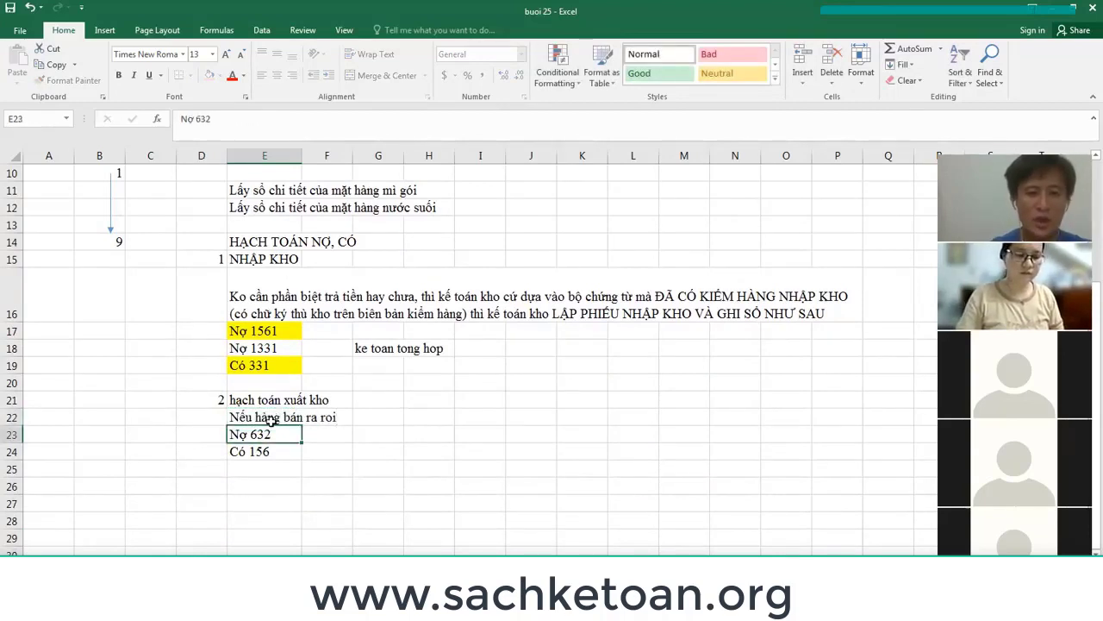
# Add a second entry No 157 / Có 1561 below the goods-sold entry.
pyautogui.press('Down')
pyautogui.press('Down')
pyautogui.press('Down')
pyautogui.press('Down')
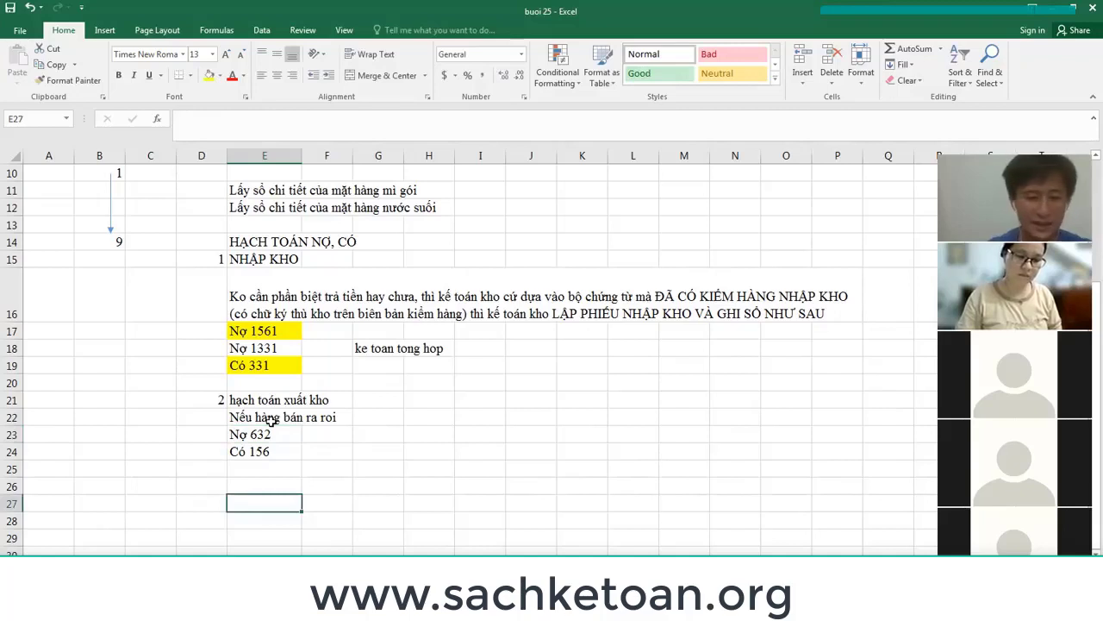
pyautogui.write('N')
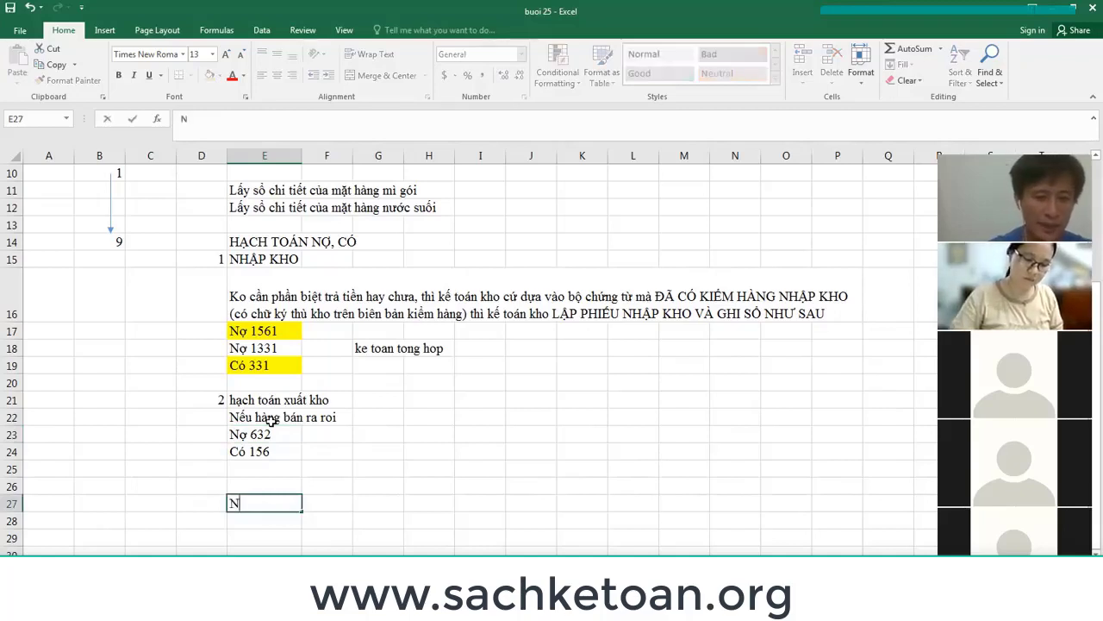
pyautogui.write('o 157')
pyautogui.press('Return')
pyautogui.write('Có 1561')
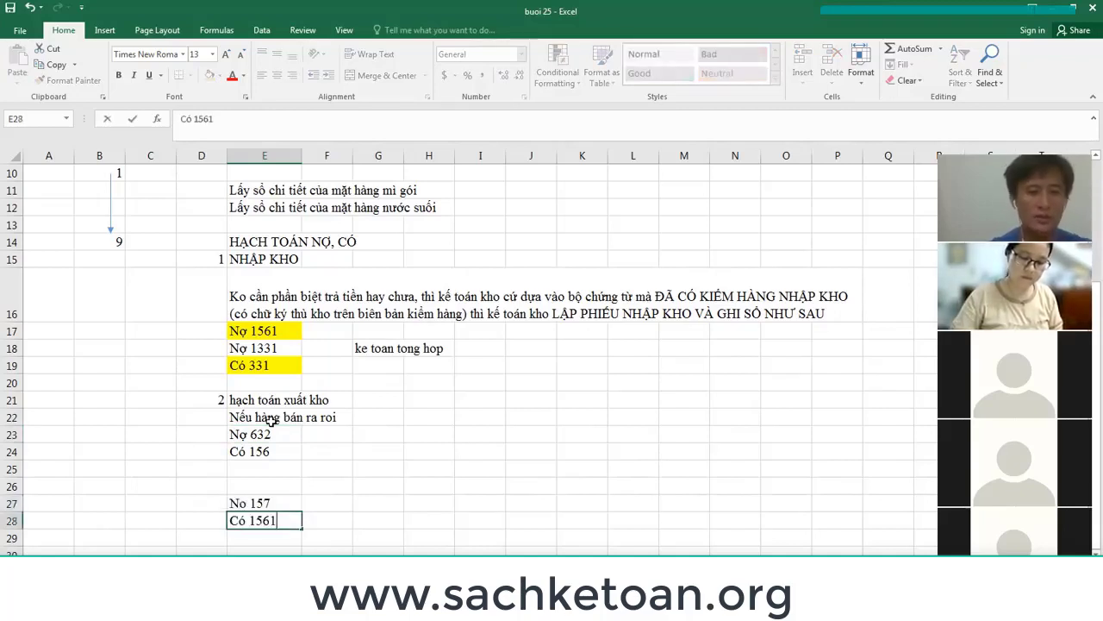
pyautogui.press('Return')
# Correct the first credit line to Có 1561 and select the goods-sold entry.
pyautogui.press('Up')
pyautogui.press('Up')
pyautogui.press('Up')
pyautogui.press('Up')
pyautogui.press('Up')
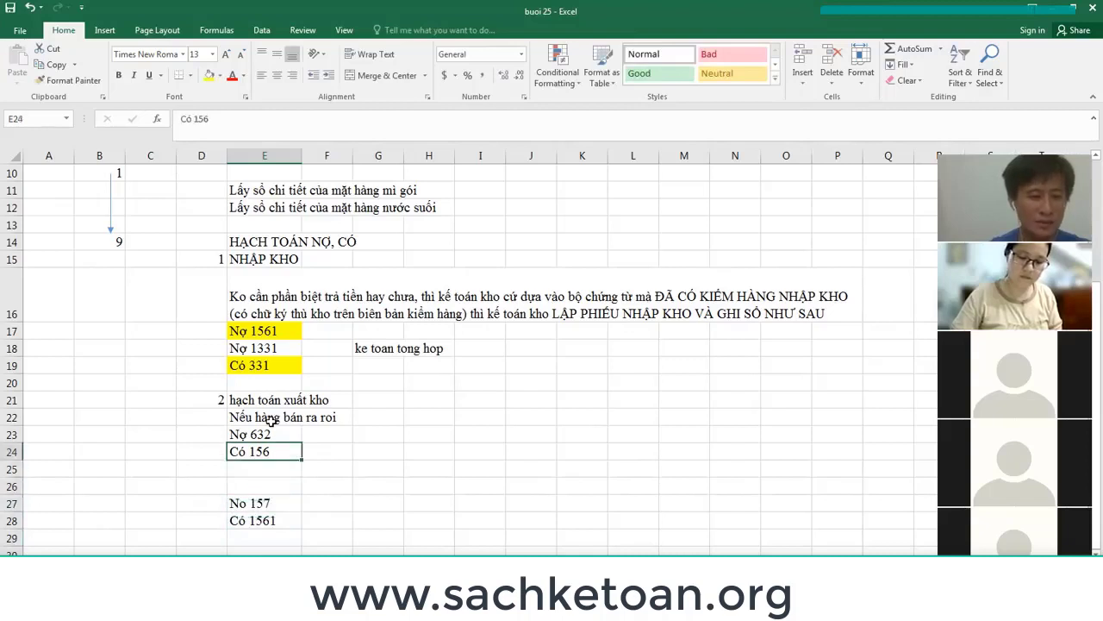
pyautogui.press('F2')
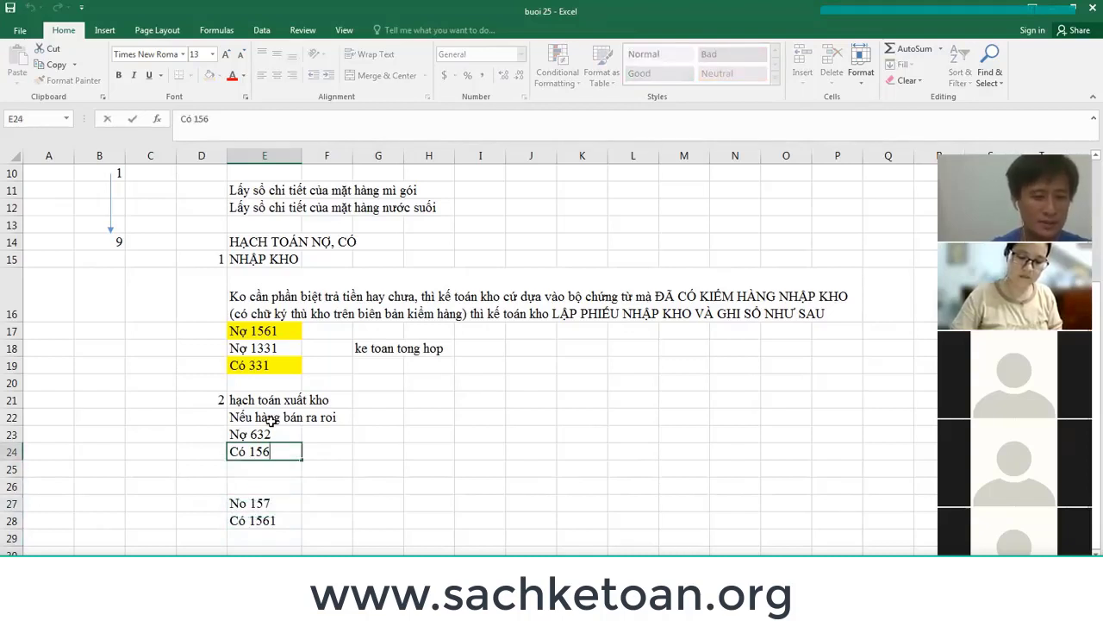
pyautogui.write('1')
pyautogui.press('Return')
pyautogui.press('Down')
pyautogui.press('Down')
pyautogui.press('Up')
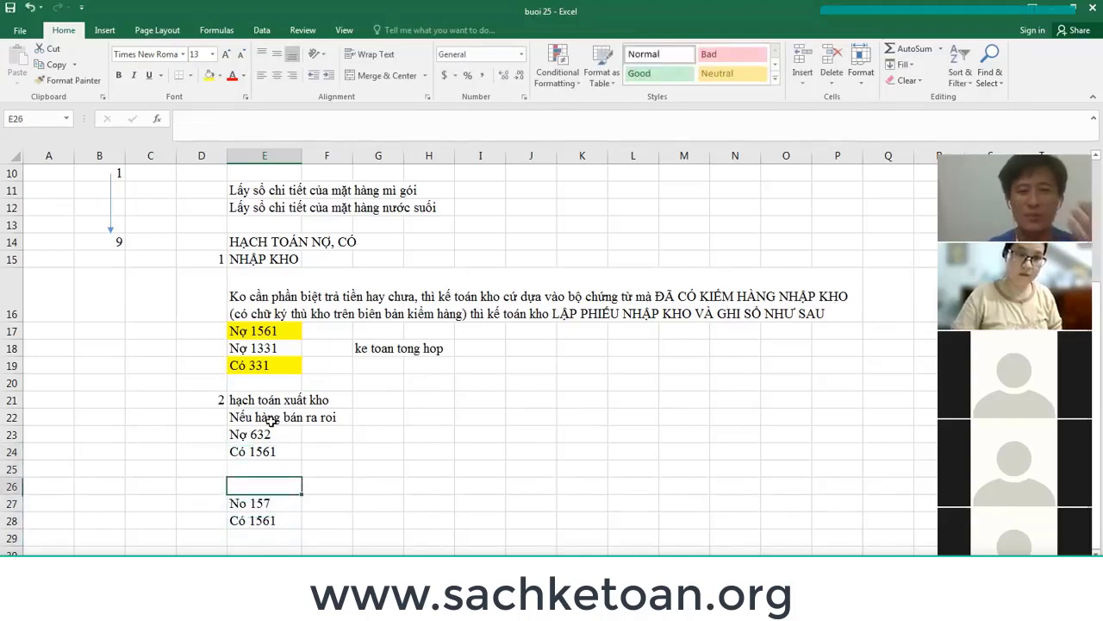
pyautogui.press('Up')
pyautogui.press('Up')
pyautogui.press('Up')
pyautogui.press('Up')
pyautogui.hotkey('shift', 'Down')
pyautogui.hotkey('shift', 'Down')
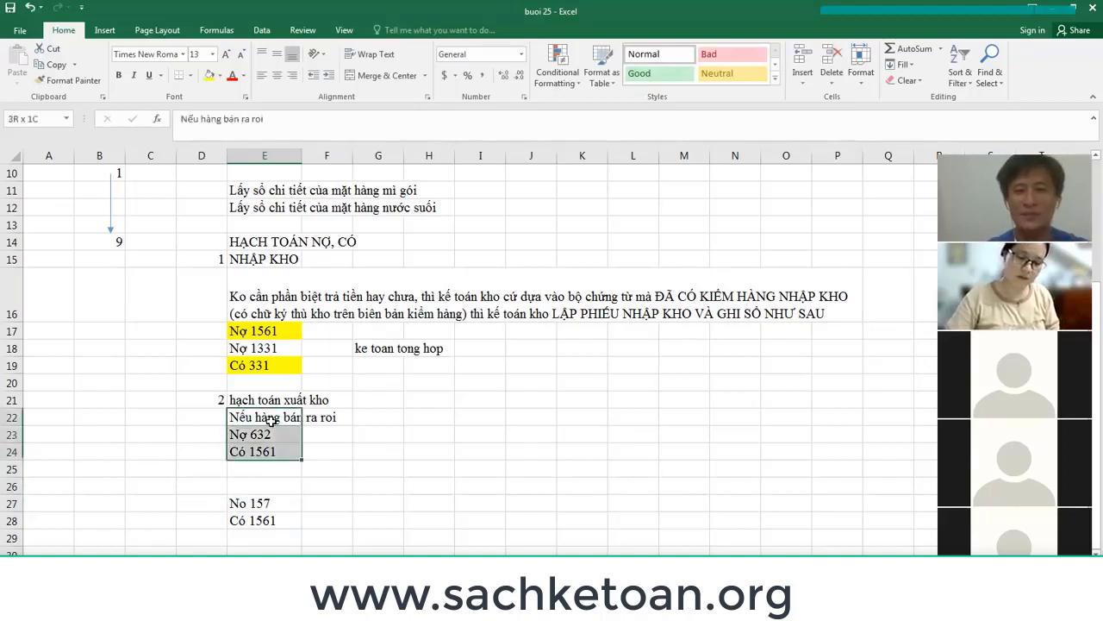
pyautogui.hotkey('shift', 'Right')
pyautogui.hotkey('shift', 'Right')
pyautogui.hotkey('shift', 'Right')
pyautogui.press('Down')
pyautogui.press('Down')
pyautogui.press('Down')
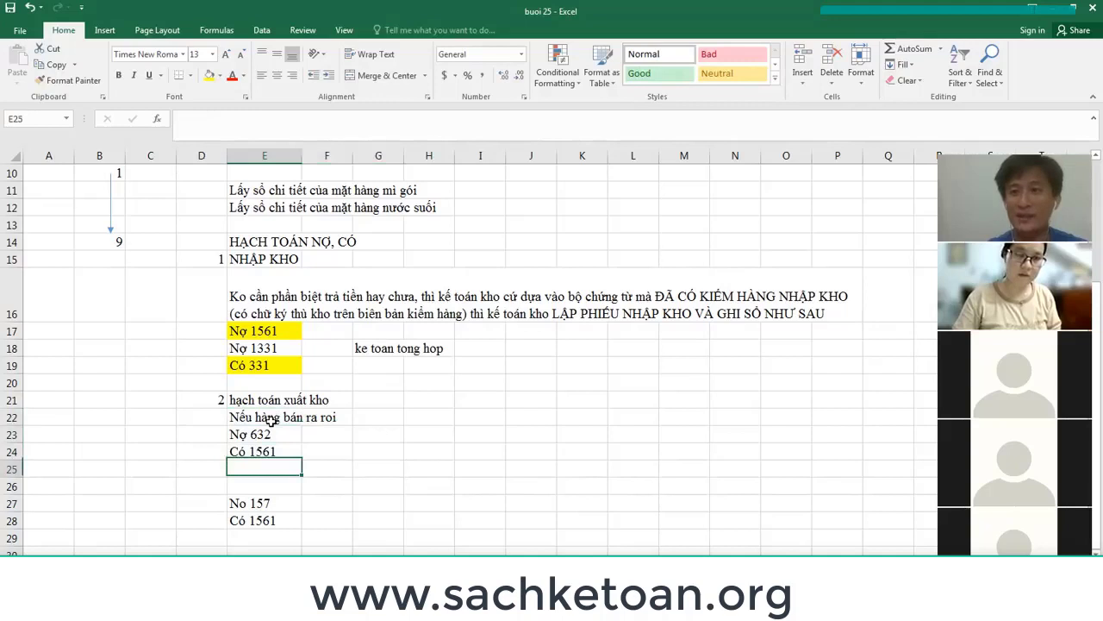
# Label the No 157 / Có 1561 entry in E26 'hàng gửi bán đại lý', fixing its misspelled ending.
pyautogui.press('Down')
pyautogui.hotkey('shift', 'Down')
pyautogui.hotkey('shift', 'Down')
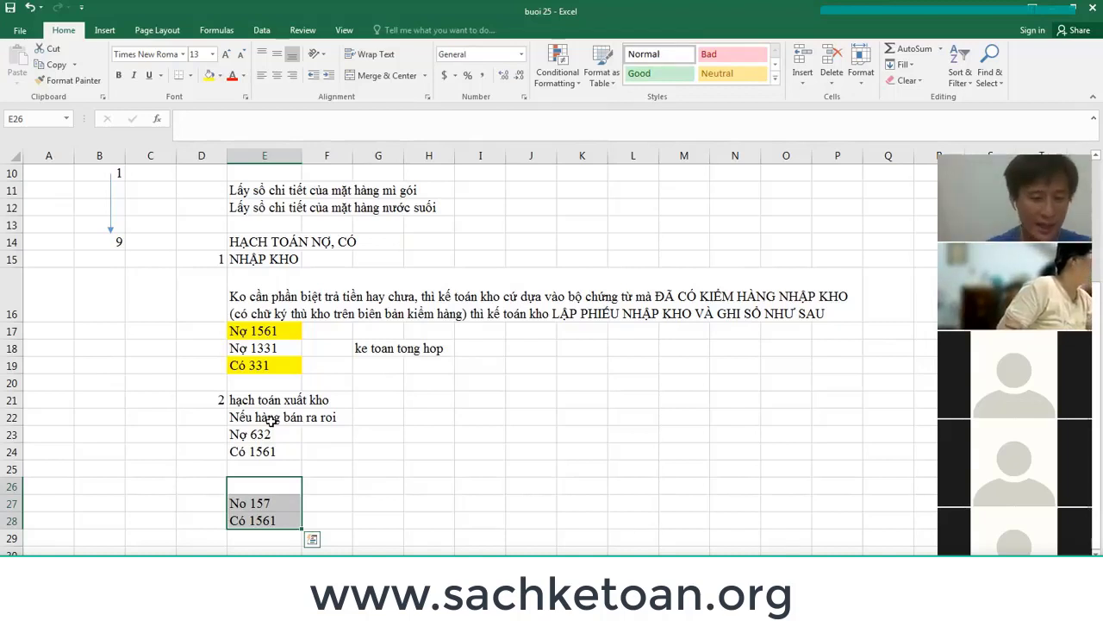
pyautogui.write('hàng gửi bán')
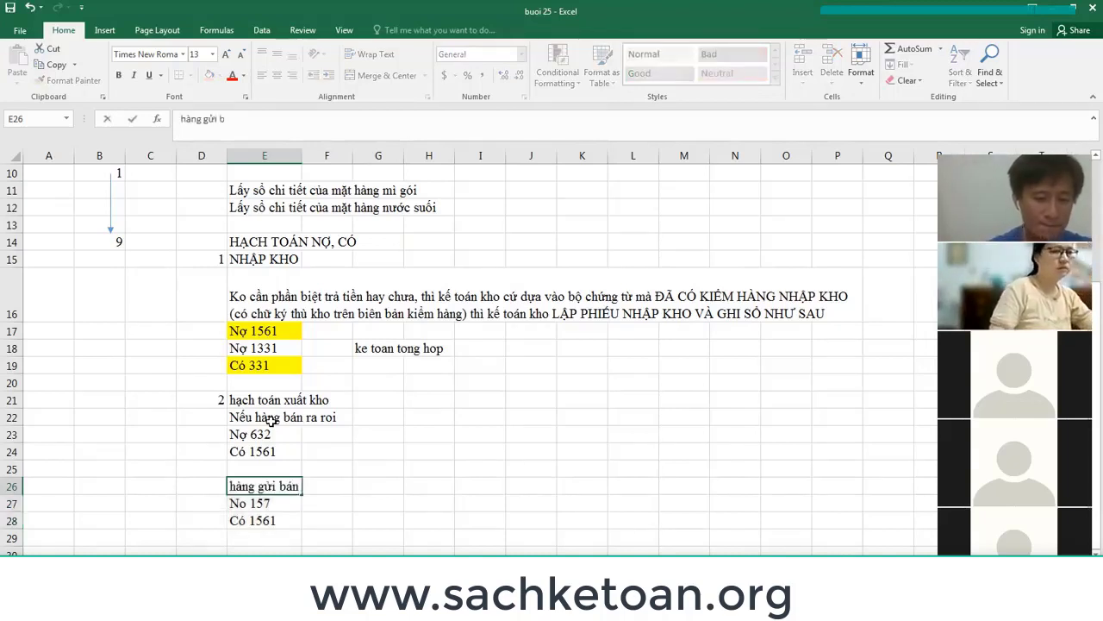
pyautogui.write(' đ')
pyautogui.press('alt')
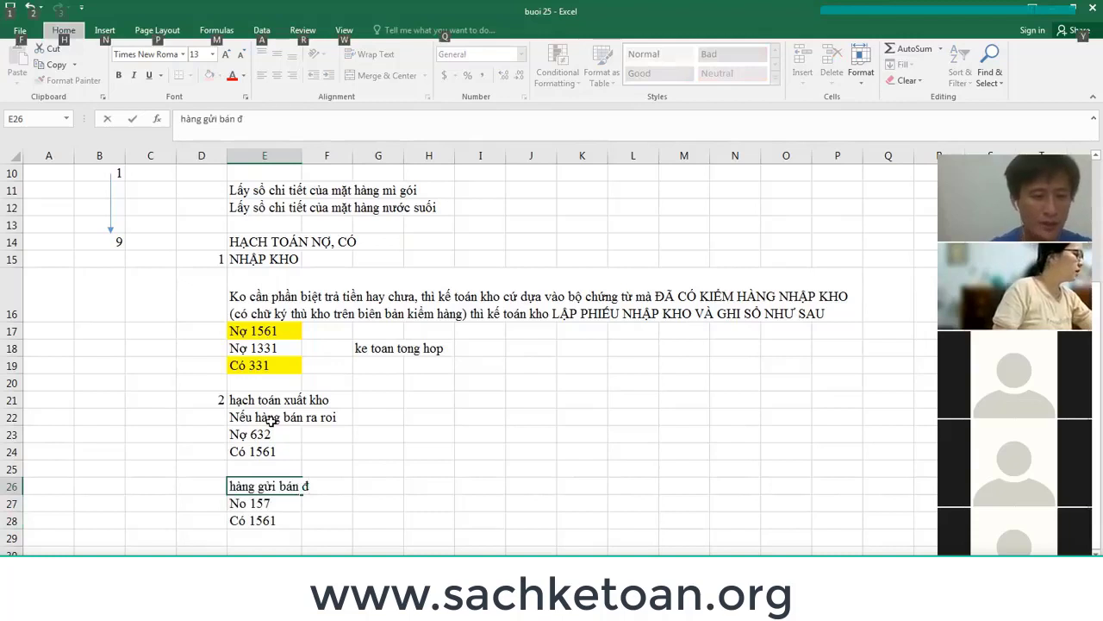
pyautogui.press('alt')
pyautogui.write('ải lý')
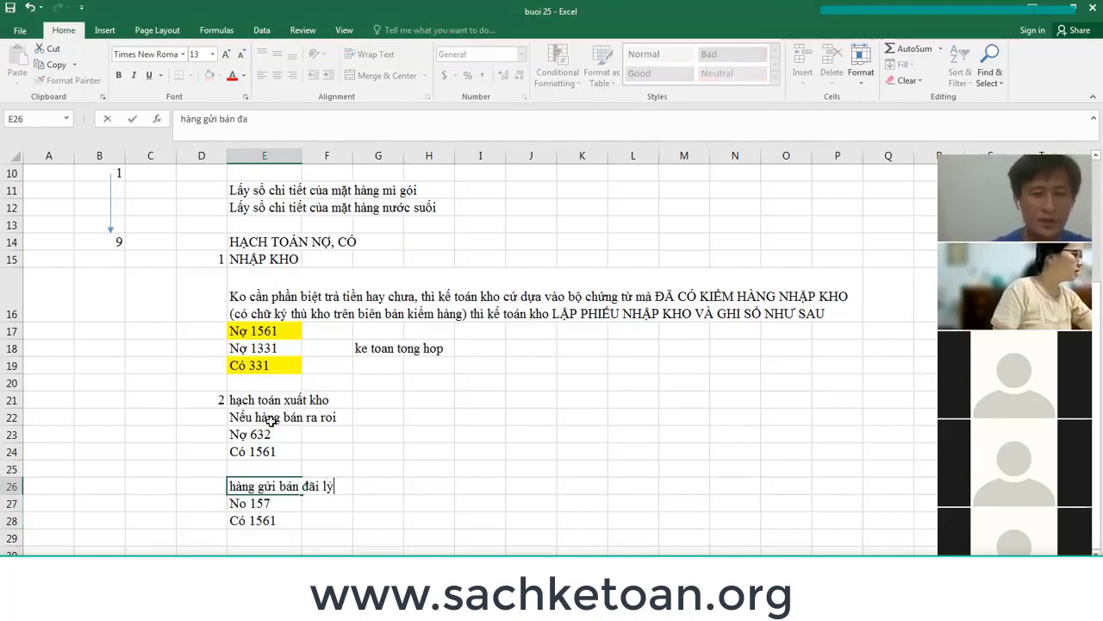
pyautogui.hotkey('ctrl', 'Return')
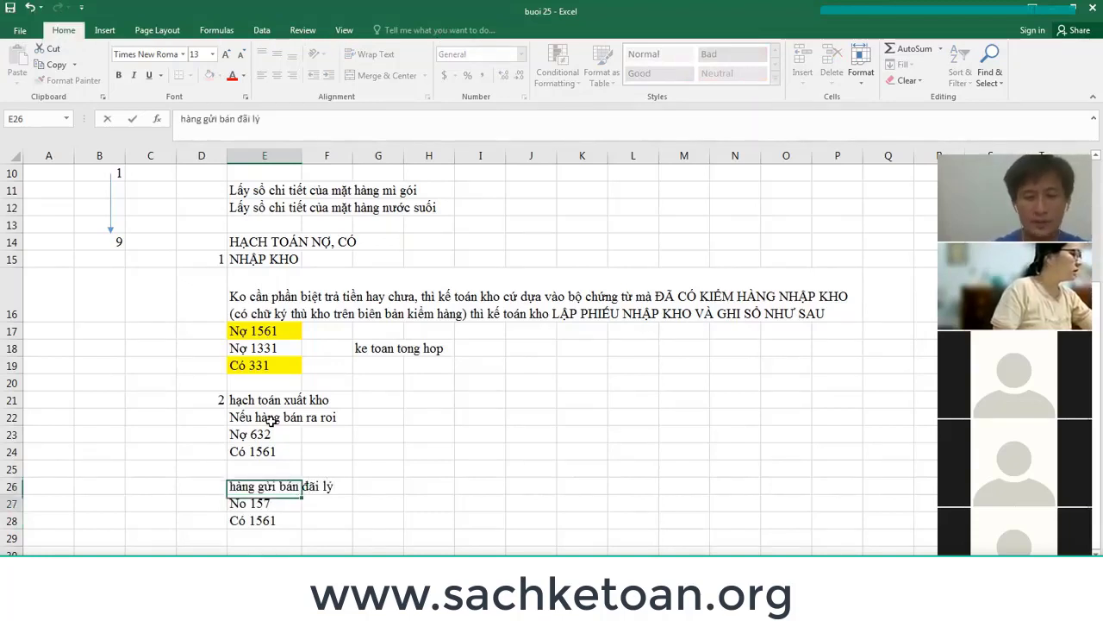
pyautogui.press('F2')
pyautogui.press('BackSpace')
pyautogui.press('BackSpace')
pyautogui.press('BackSpace')
pyautogui.press('BackSpace')
pyautogui.press('BackSpace')
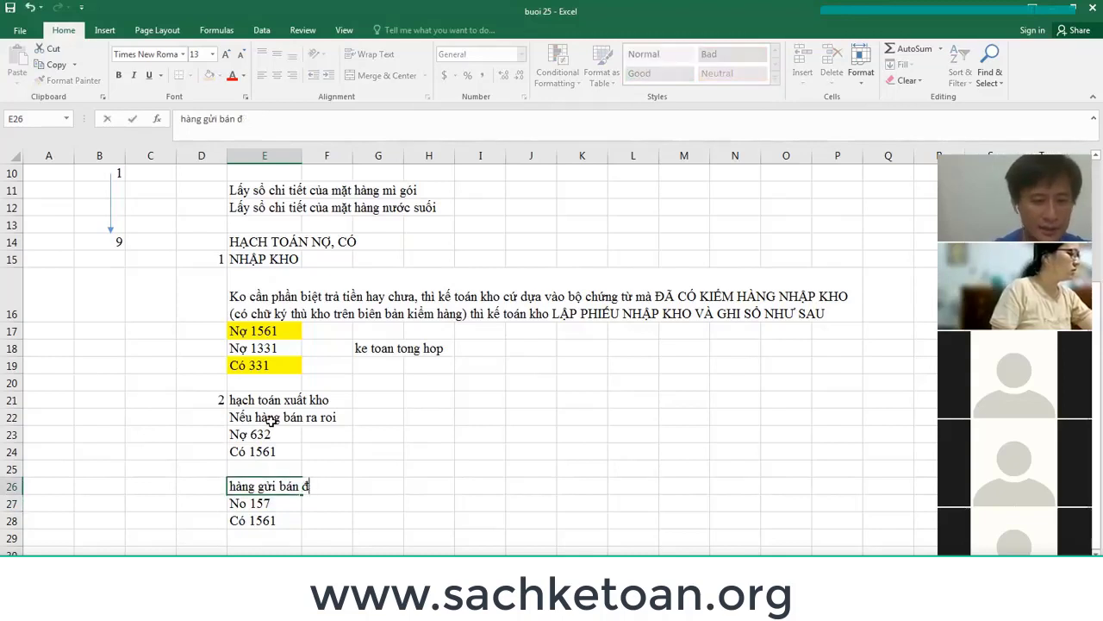
pyautogui.write('ại l')
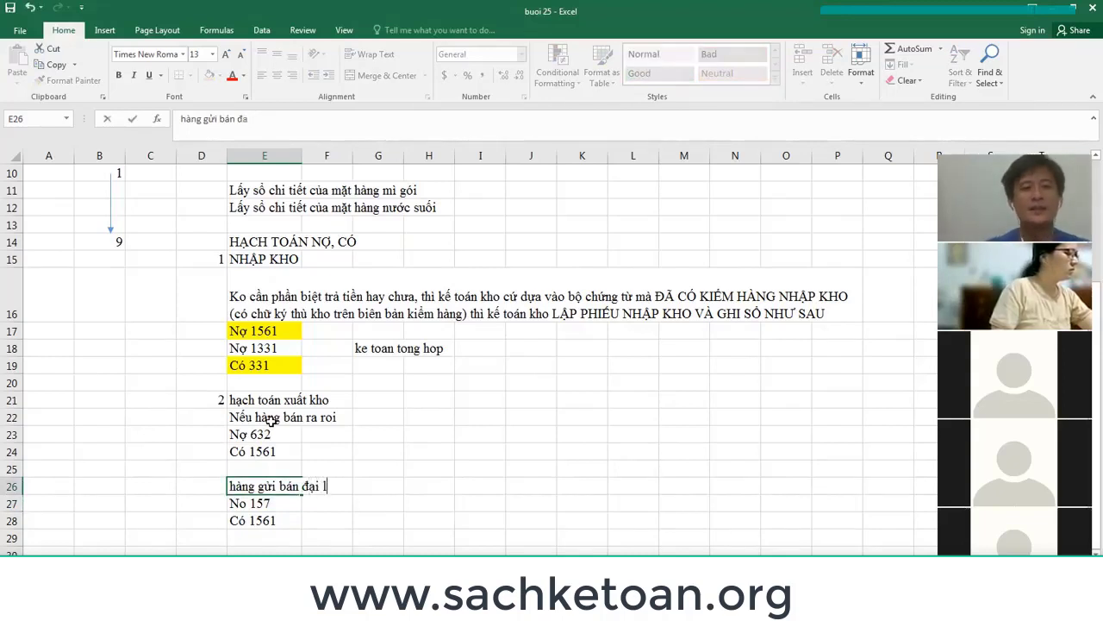
pyautogui.write('ý')
pyautogui.press('Return')
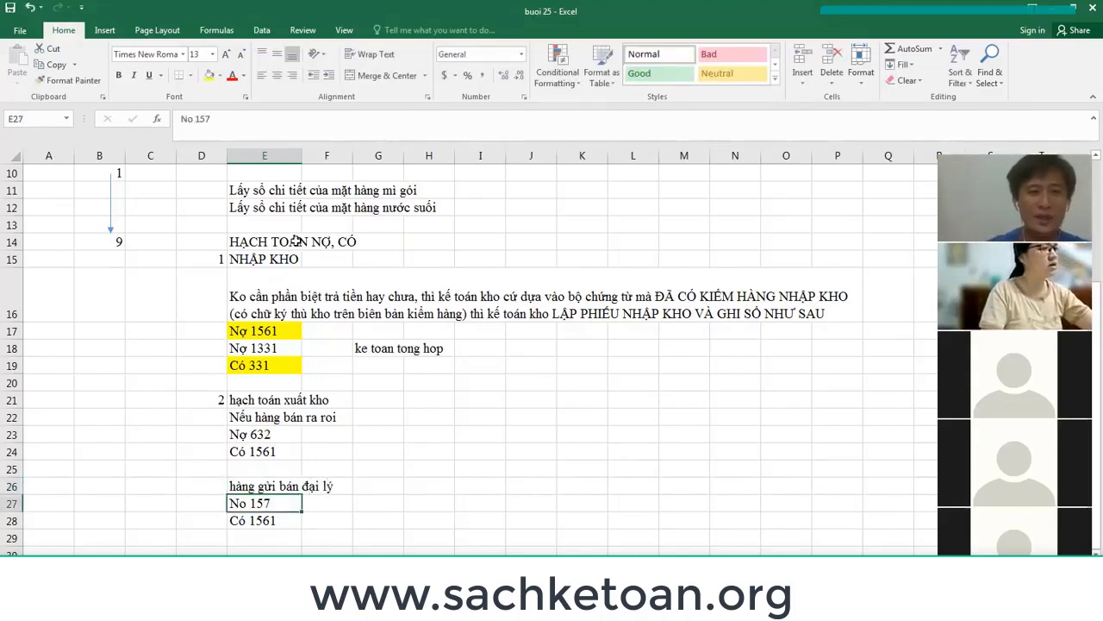
pyautogui.click(295, 241)
# Fill rows 14–28 of the HẠCH TOÁN NỢ, CÓ block with yellow.
pyautogui.click(209, 75)
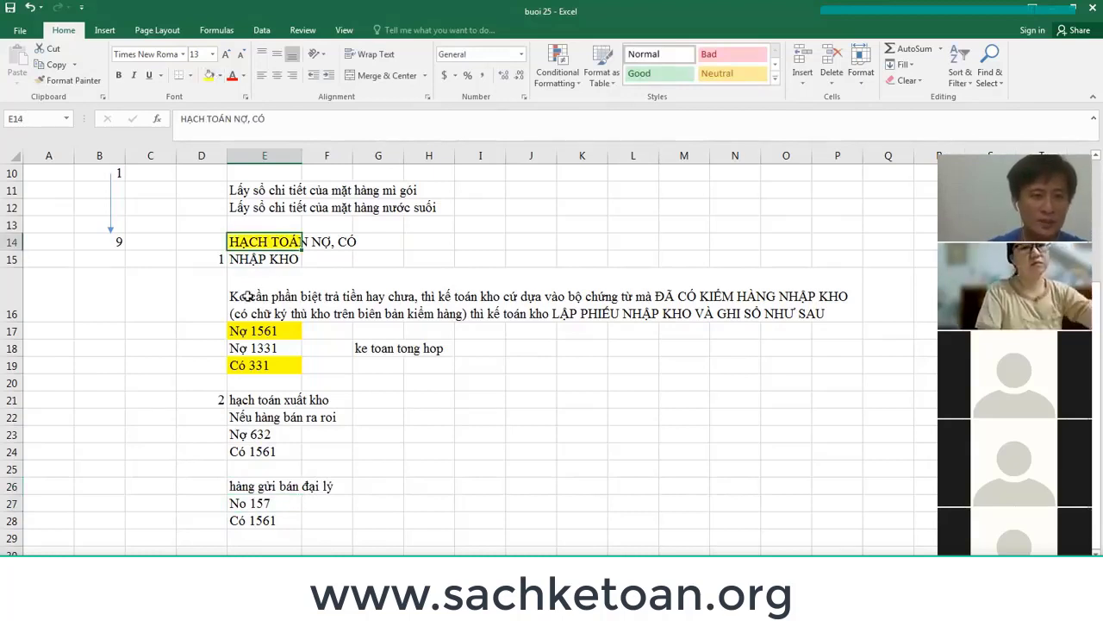
pyautogui.moveTo(213, 259); pyautogui.dragTo(273, 520)
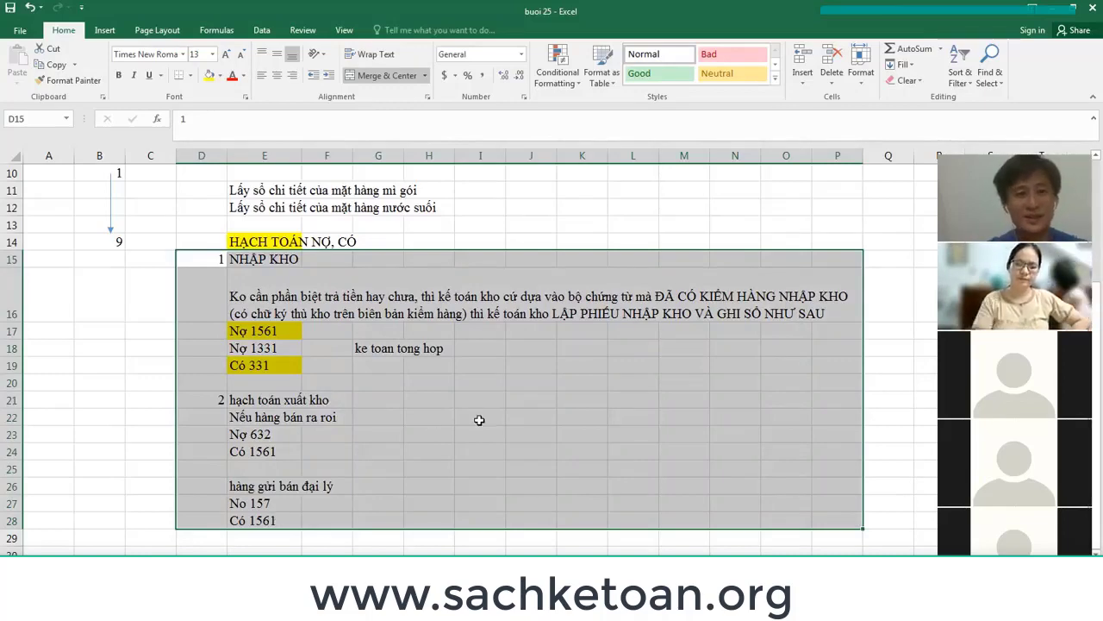
pyautogui.scroll(2, 480, 420)
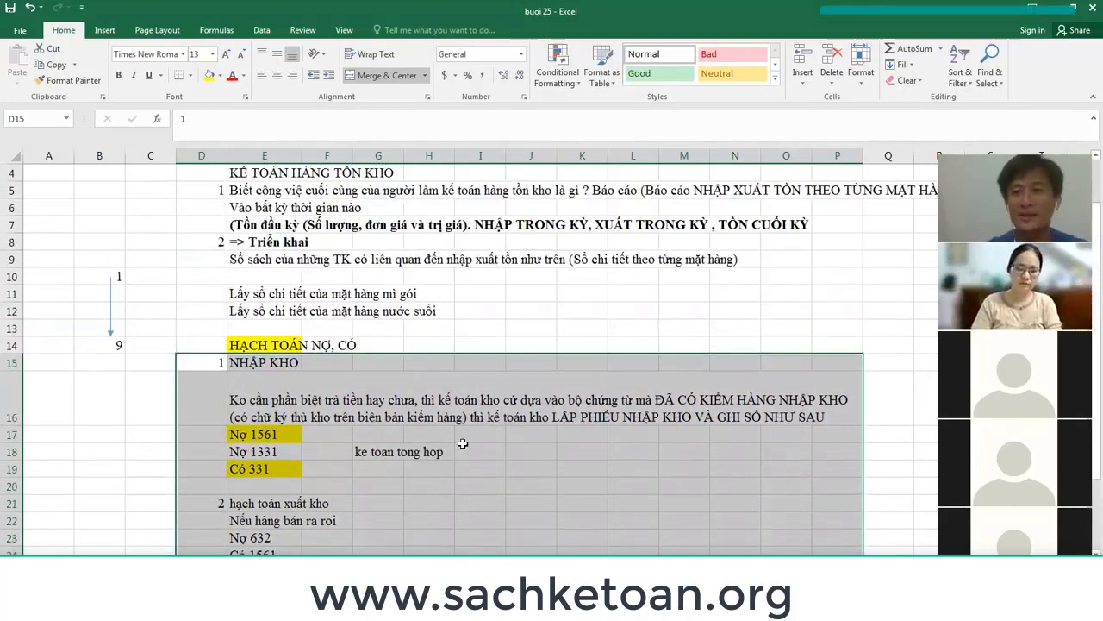
pyautogui.click(268, 243)
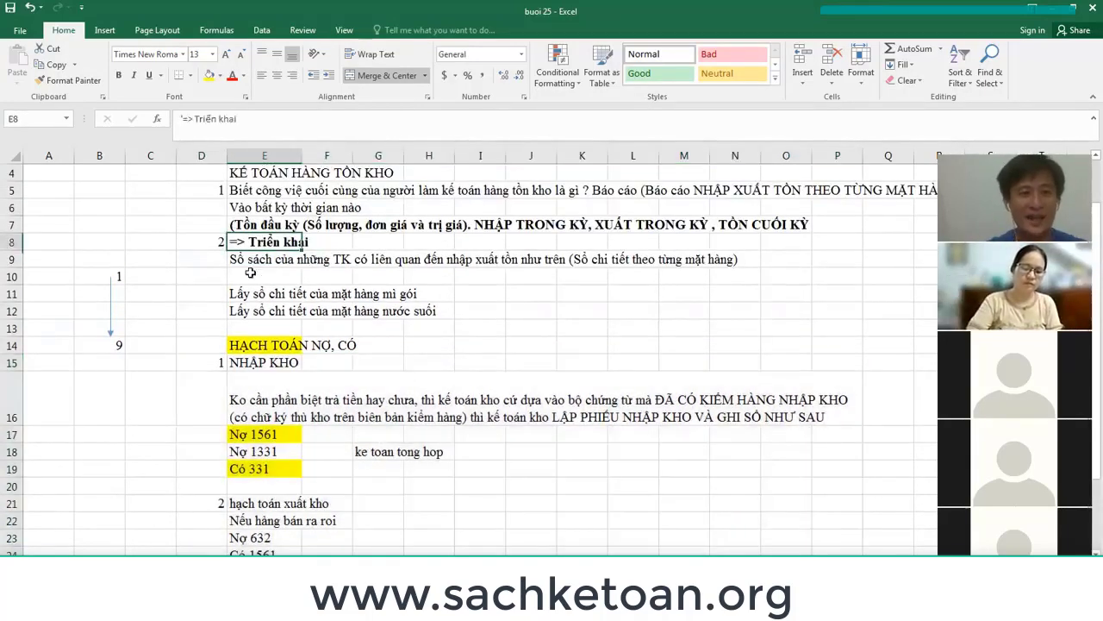
pyautogui.moveTo(243, 298); pyautogui.dragTo(406, 313)
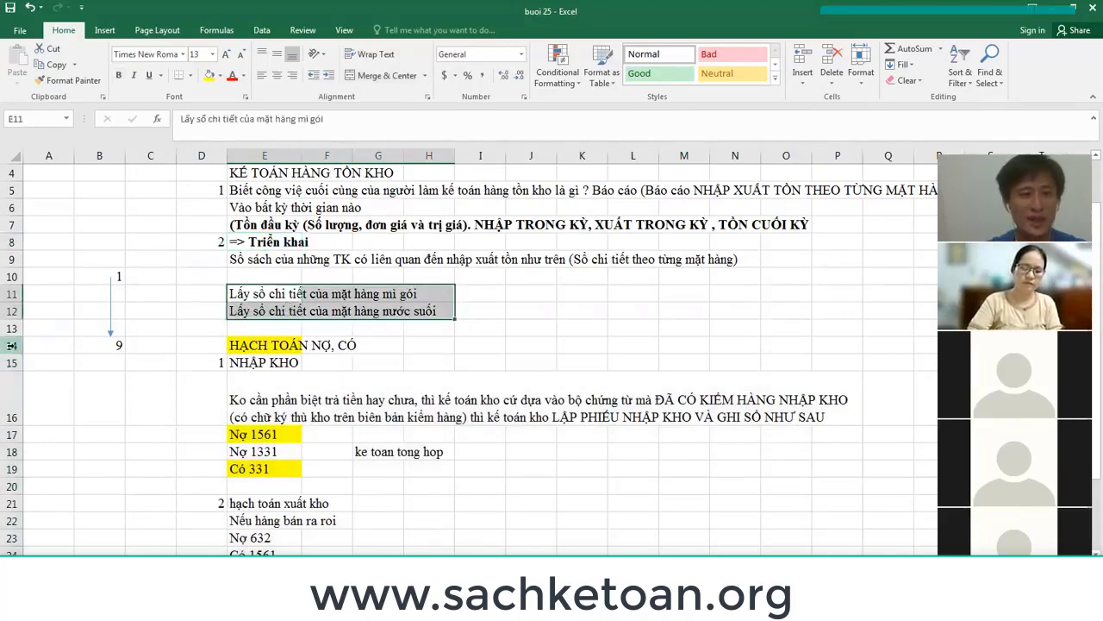
pyautogui.moveTo(12, 344); pyautogui.dragTo(33, 485)
pyautogui.scroll(-2, 36, 472)
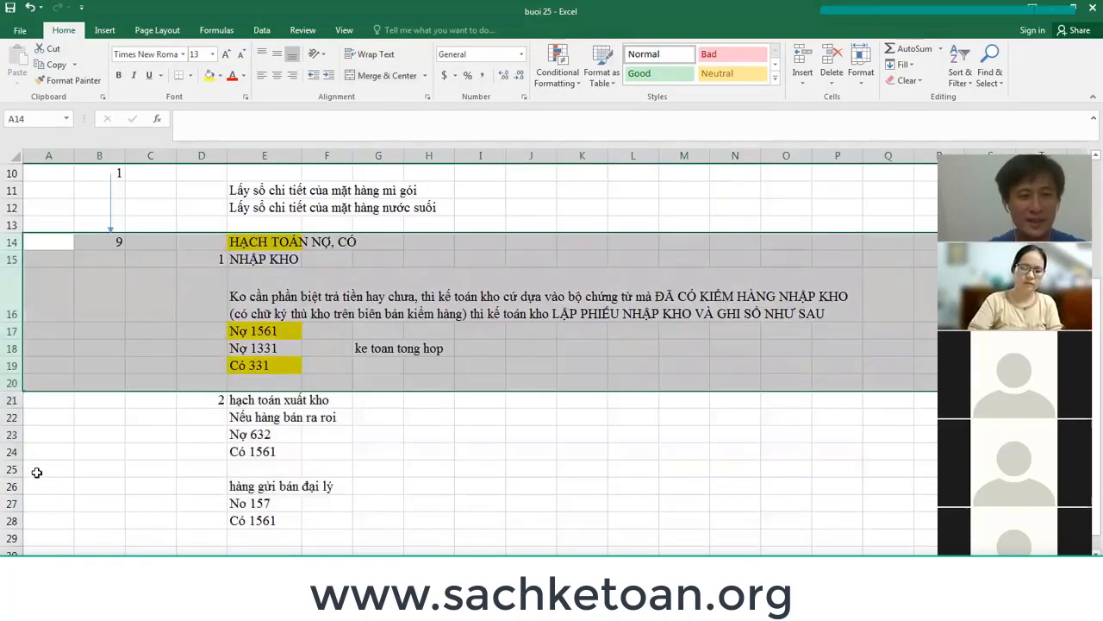
pyautogui.keyDown('shift'); pyautogui.click(11, 521); pyautogui.keyUp('shift')
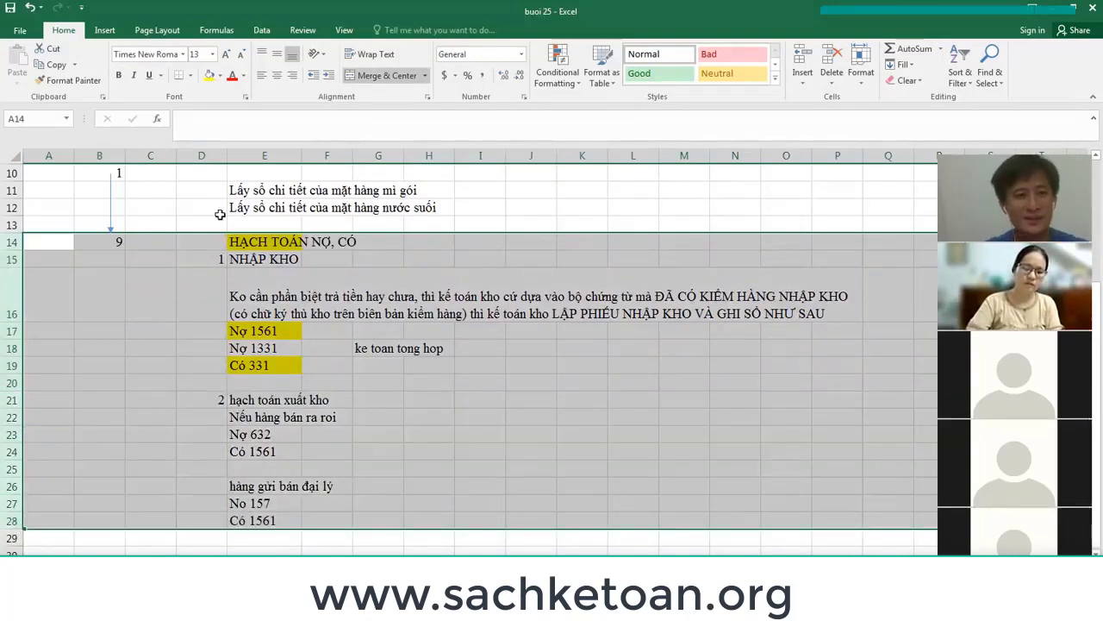
pyautogui.click(209, 76)
# Begin item 3 with number 3 in D29 and 'bộ chứng từ' in E29.
pyautogui.scroll(3, 289, 283)
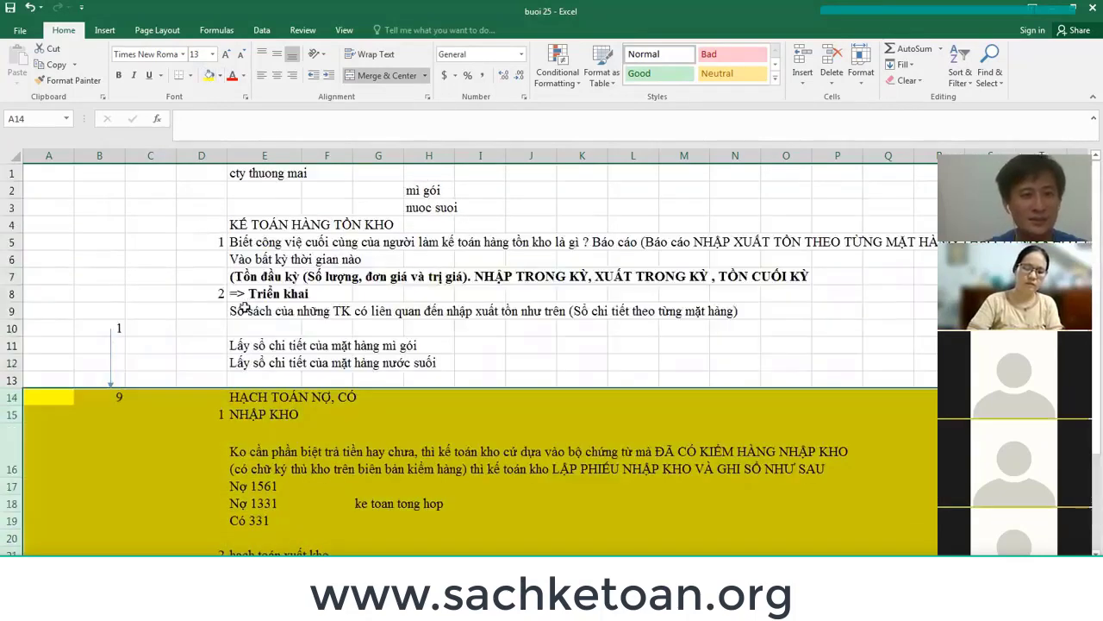
pyautogui.scroll(-3, 250, 307)
pyautogui.scroll(-3, 219, 489)
pyautogui.click(216, 486)
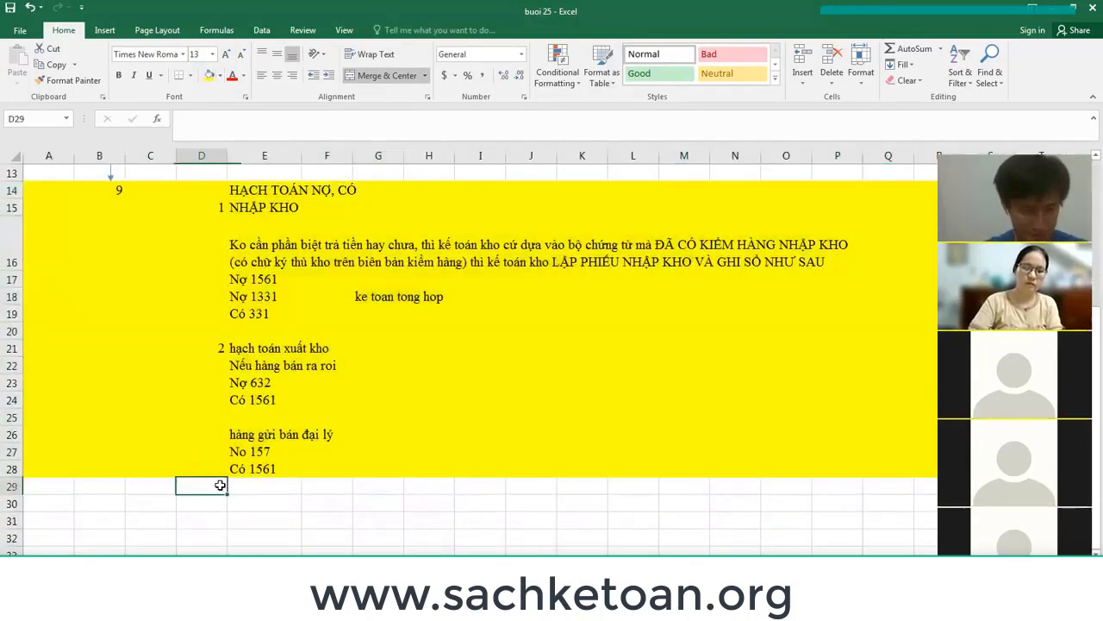
pyautogui.write('3')
pyautogui.press('Escape')
pyautogui.press('Tab')
pyautogui.write('bộ chứn')
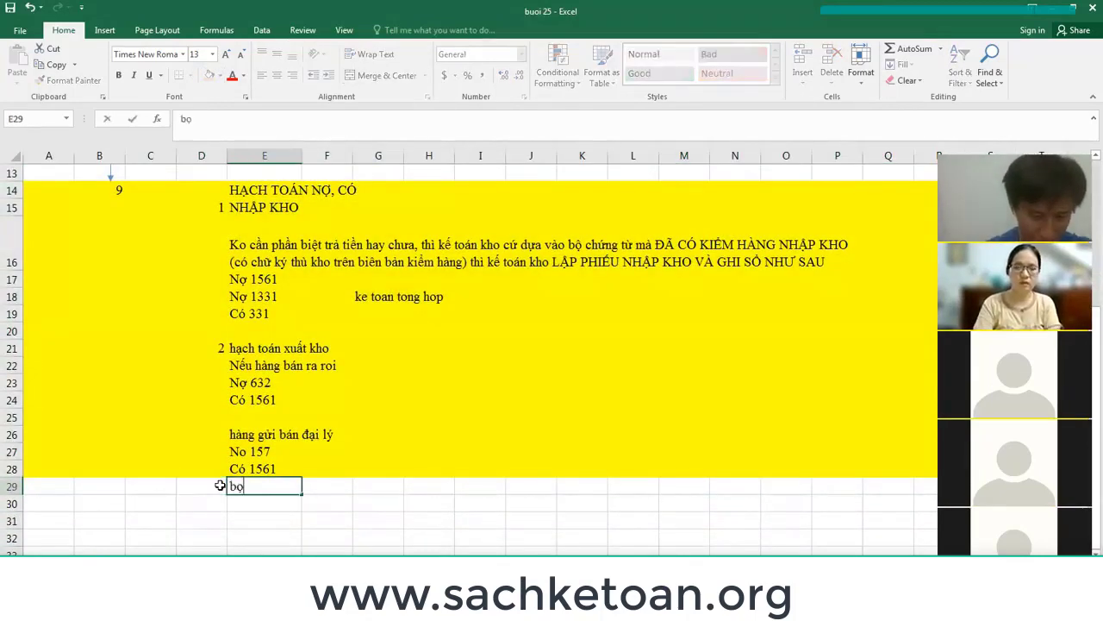
pyautogui.write('g từ')
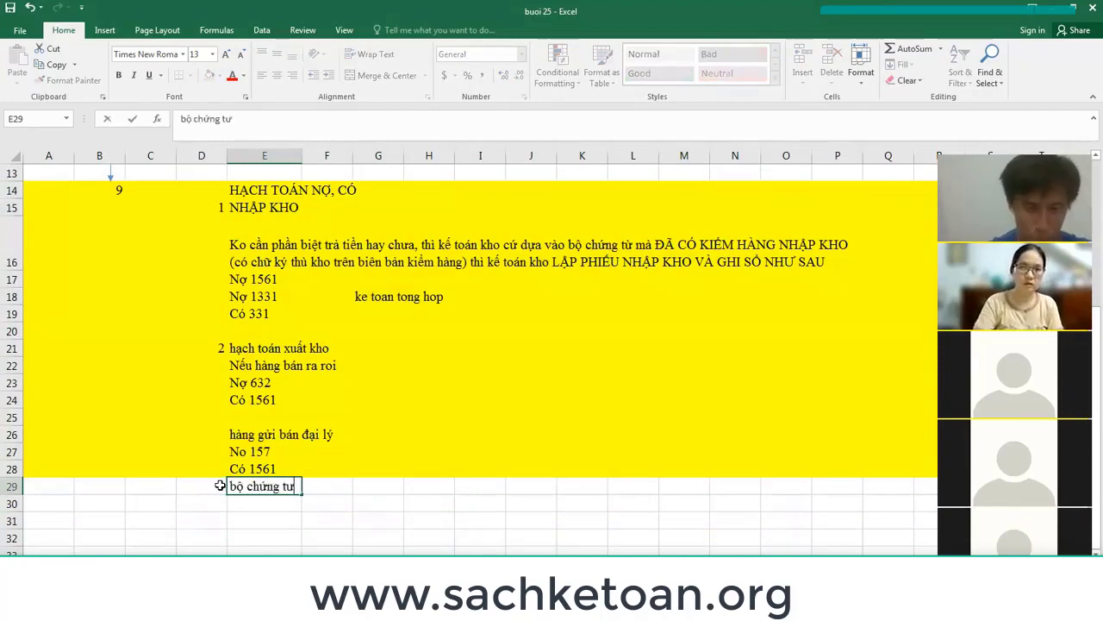
# Commit 'bộ chứng từ' and make the KẾ TOÁN HÀNG TỒN KHO title in E4 bold.
pyautogui.press('Return')
pyautogui.scroll(3, 244, 423)
pyautogui.scroll(1, 246, 423)
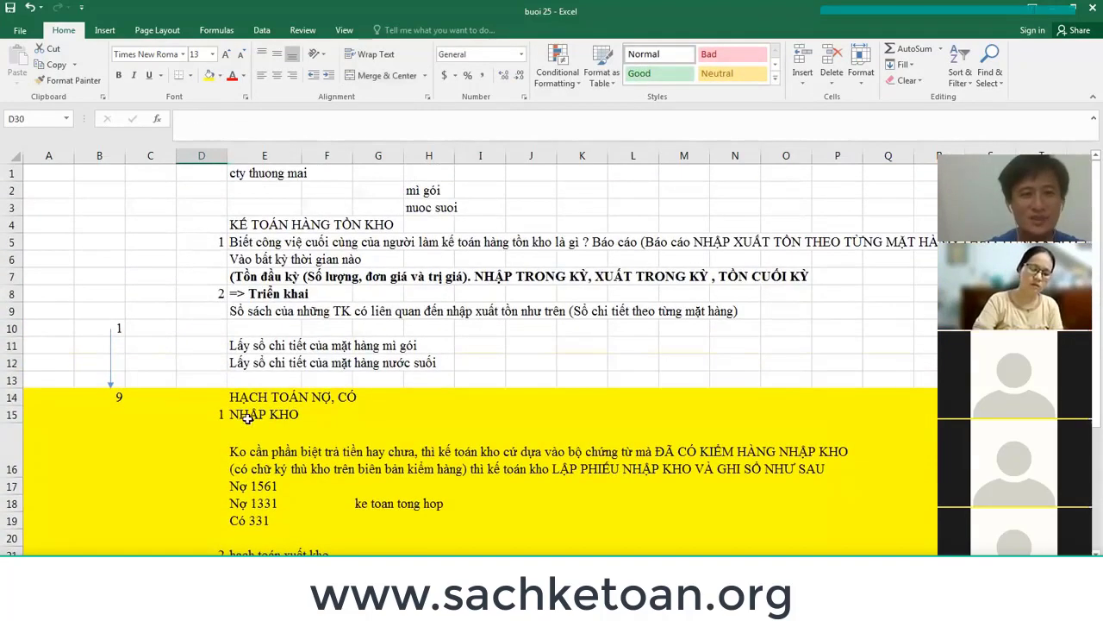
pyautogui.click(255, 220)
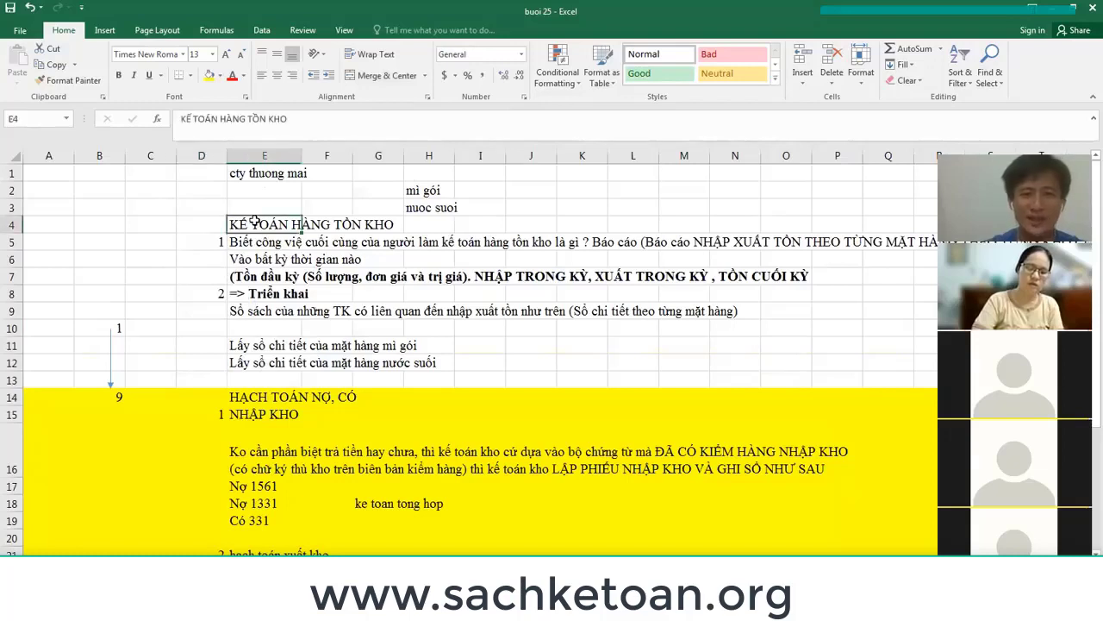
pyautogui.hotkey('ctrl', 'b')
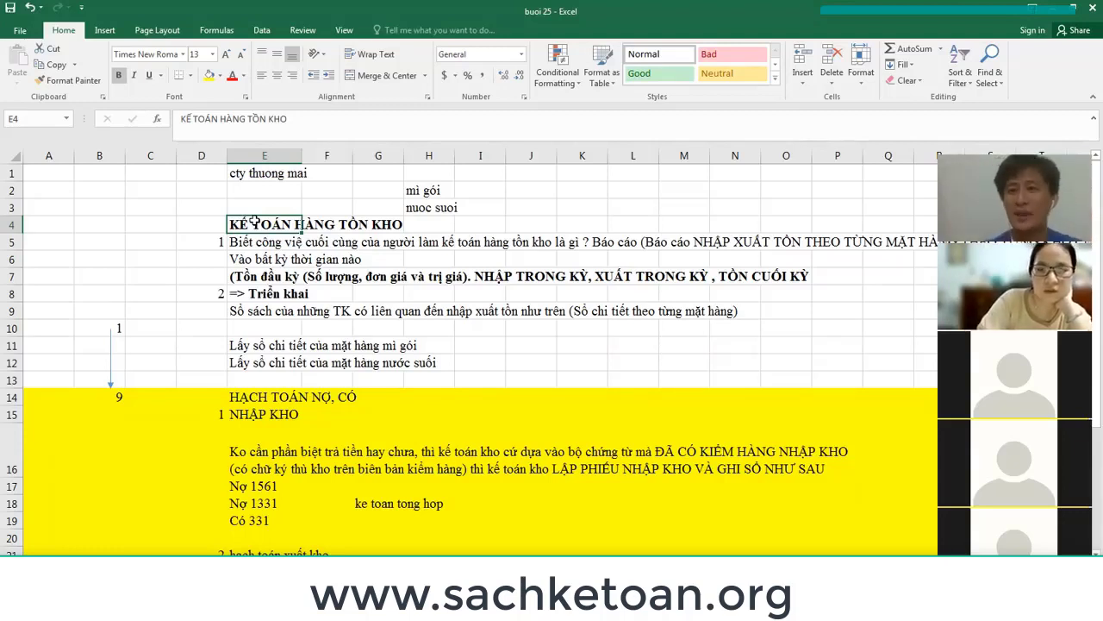
# Select the bộ chứng từ, Sổ sách của những TK and E5 lines in turn.
pyautogui.scroll(-2, 378, 371)
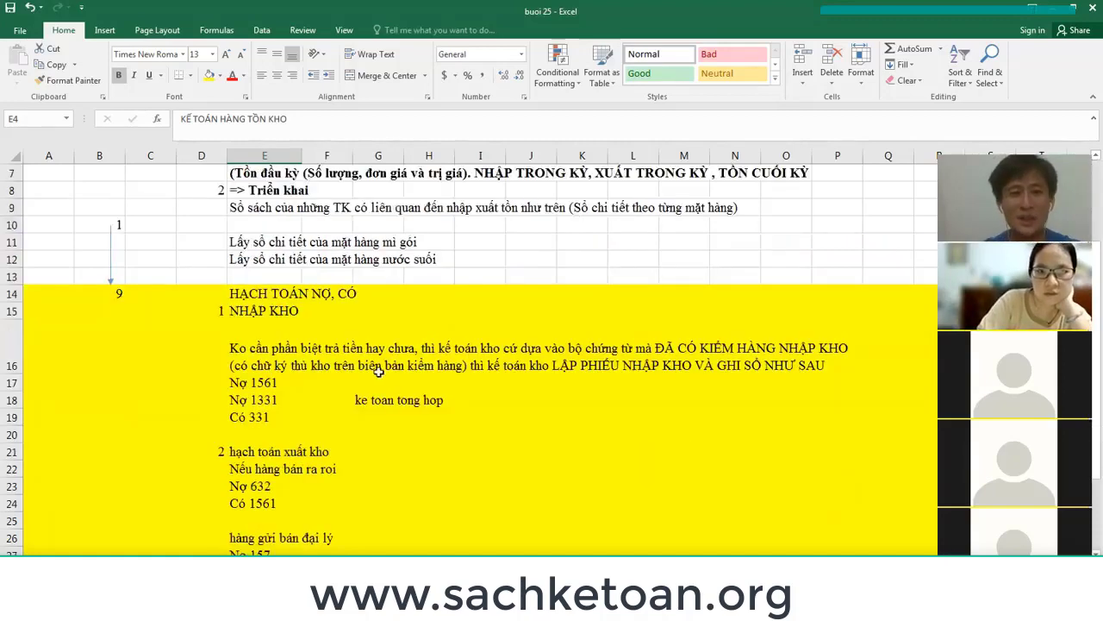
pyautogui.scroll(-4, 377, 371)
pyautogui.click(278, 345)
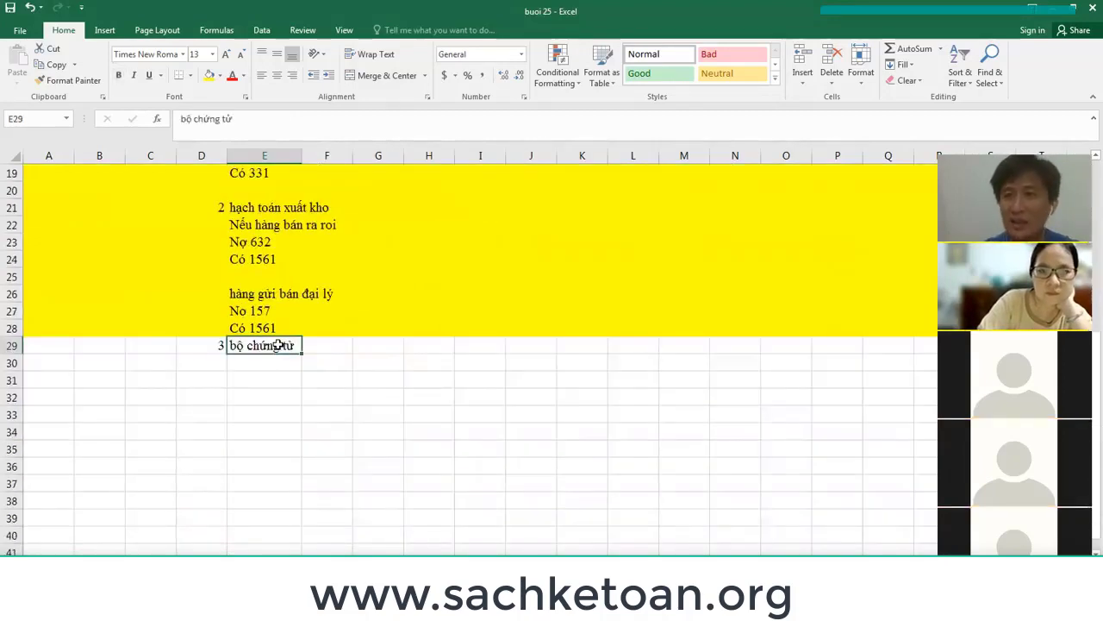
pyautogui.scroll(3, 279, 345)
pyautogui.scroll(2, 259, 241)
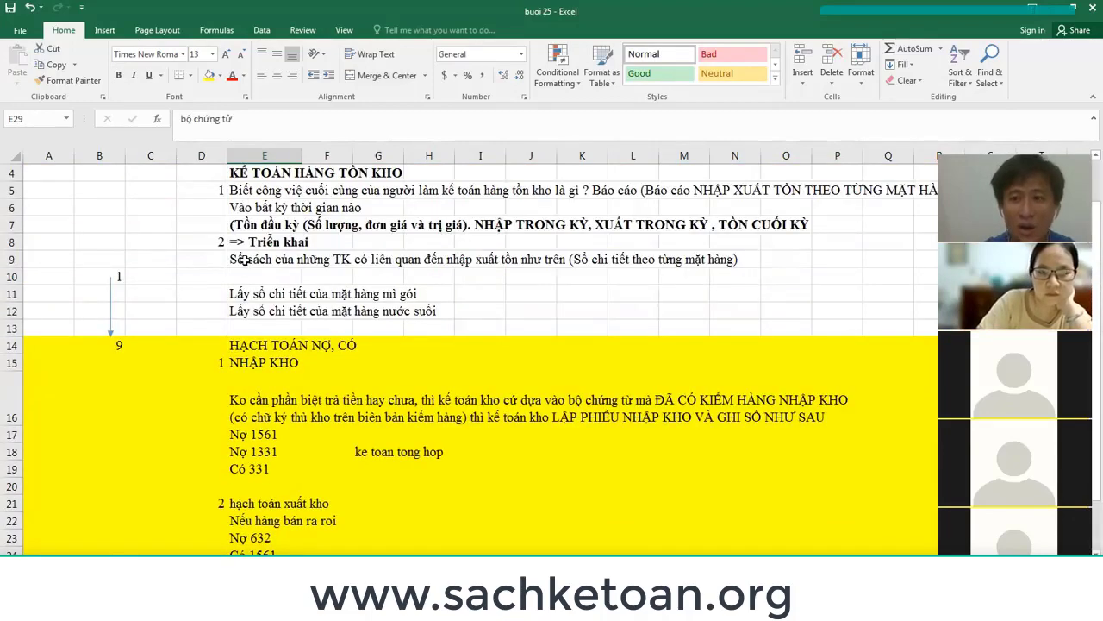
pyautogui.click(245, 260)
pyautogui.scroll(1, 245, 250)
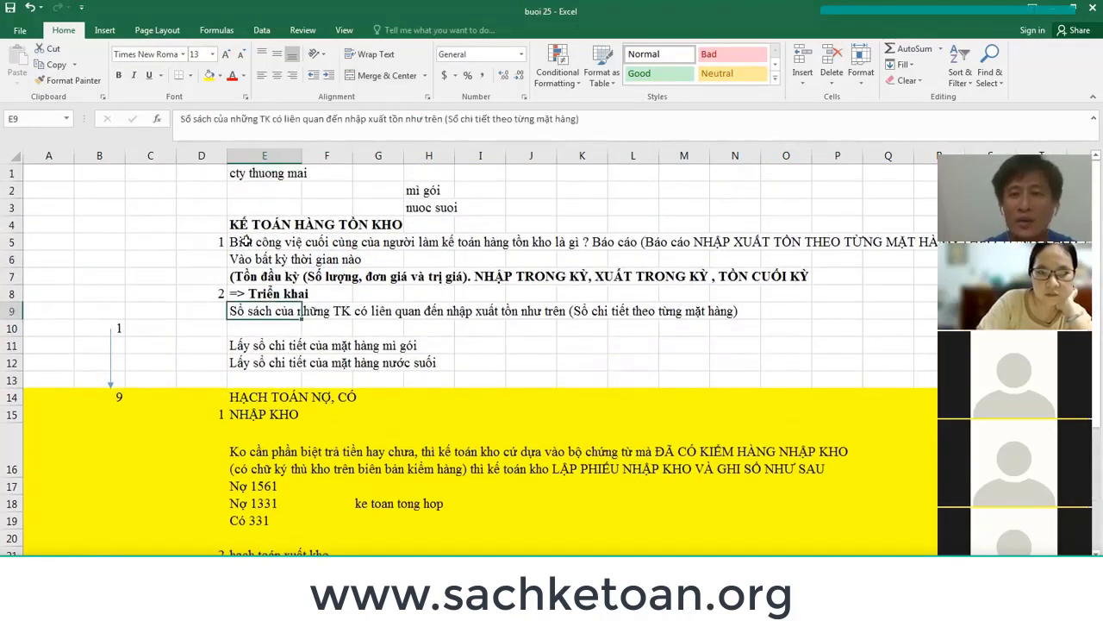
pyautogui.click(246, 242)
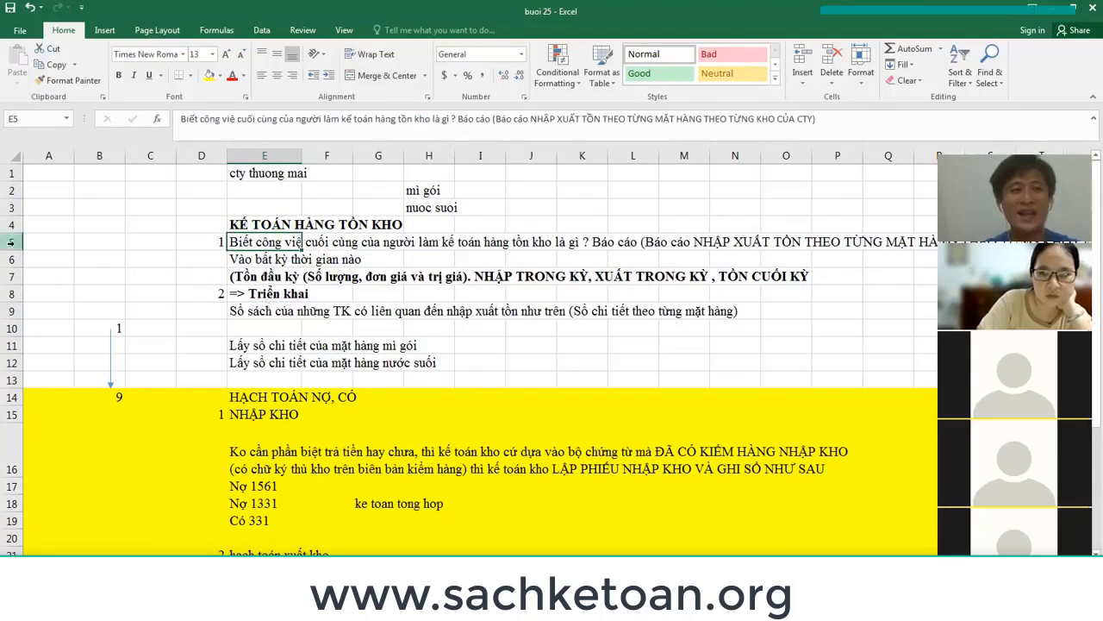
# Make the Tồn đầu kỳ line in E7 bold.
pyautogui.moveTo(10, 242); pyautogui.dragTo(10, 277)
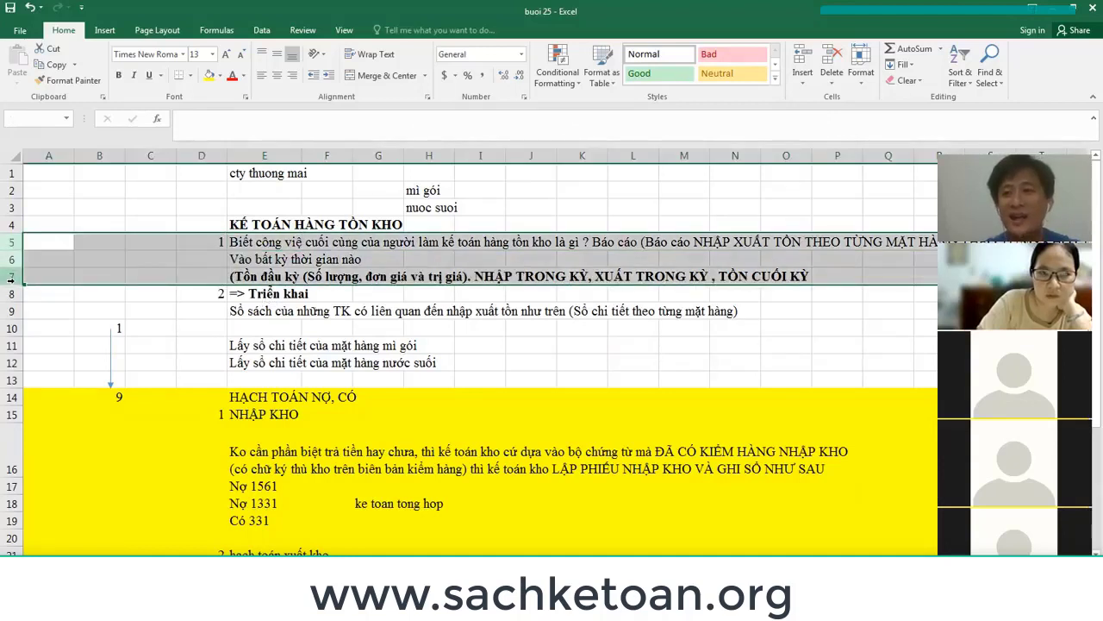
pyautogui.moveTo(10, 277); pyautogui.dragTo(7, 284)
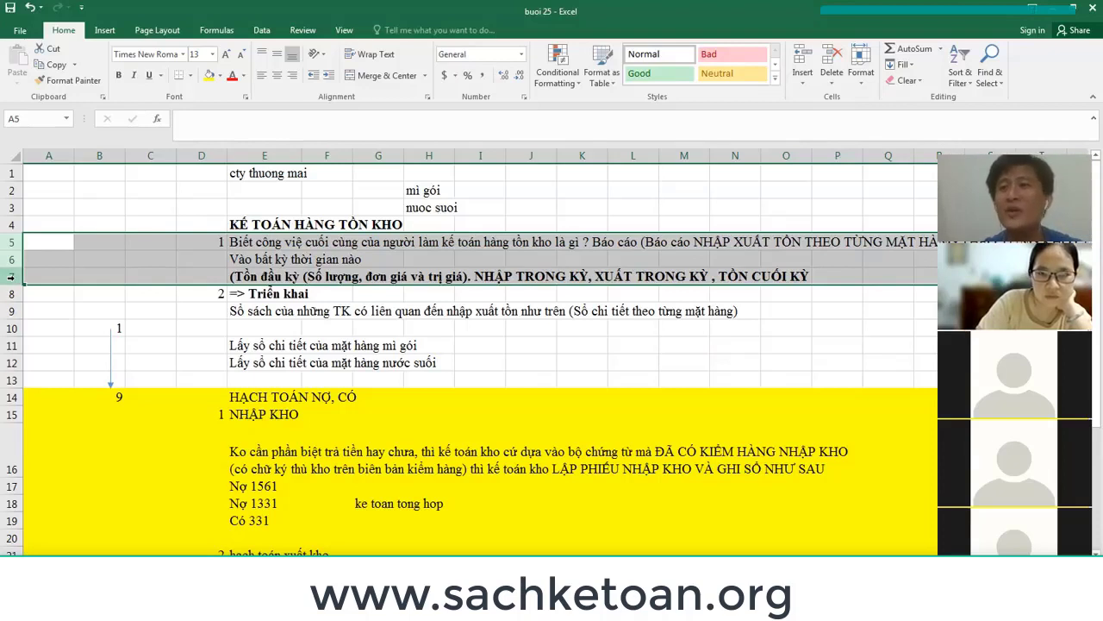
pyautogui.click(277, 275)
pyautogui.hotkey('ctrl', 'b')
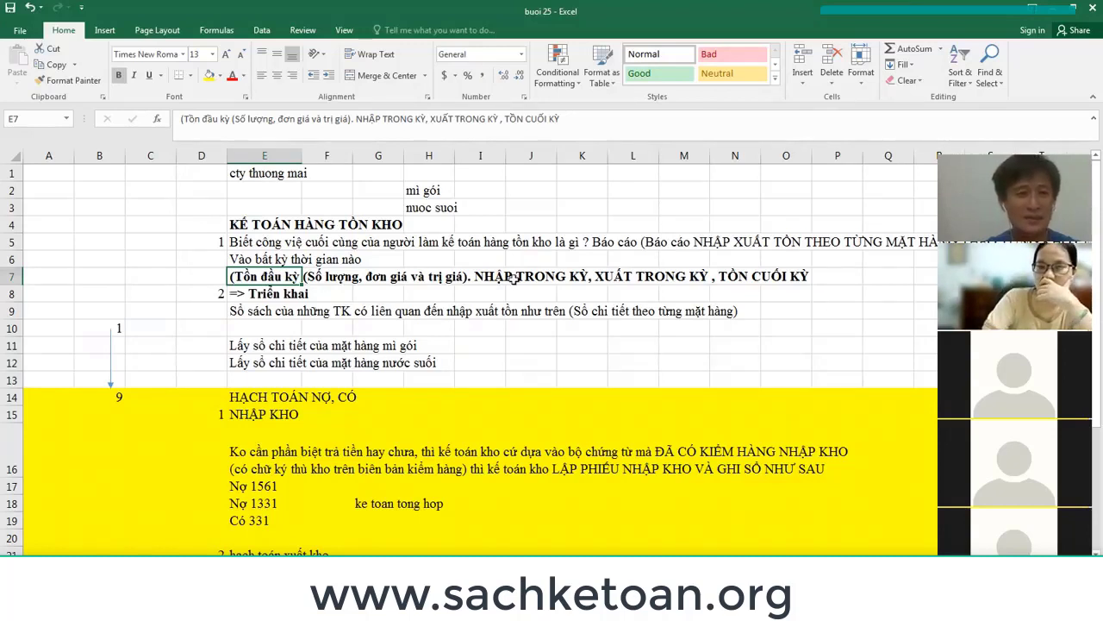
# Insert a new row 8 and enter 'KIỂM KÊ' in E8.
pyautogui.click(11, 293)
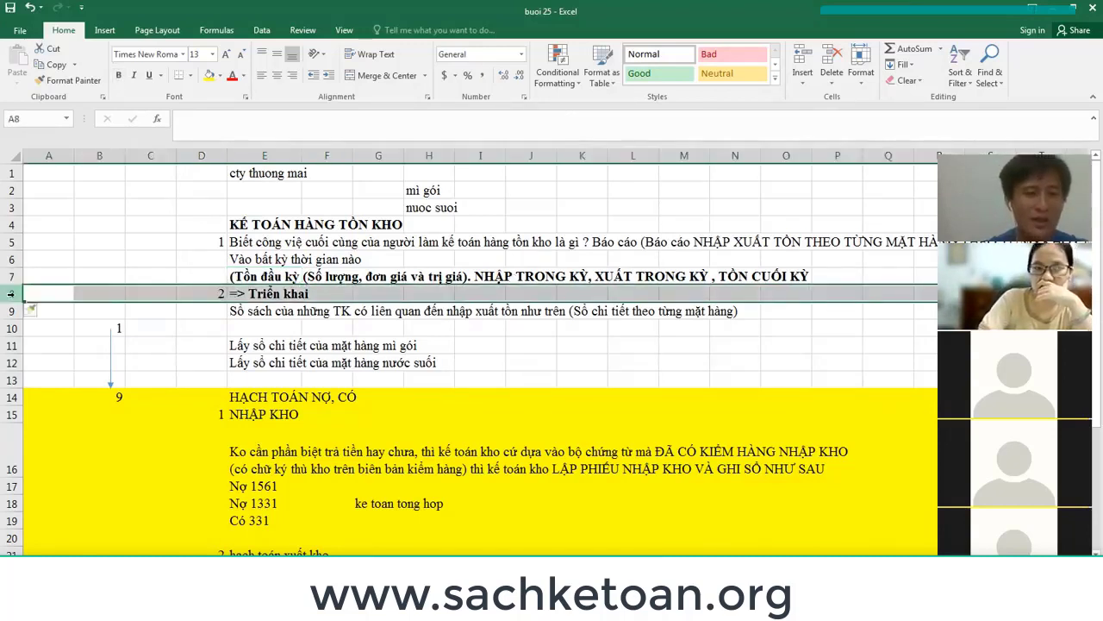
pyautogui.hotkey('ctrl', 'shift', '+')
pyautogui.click(261, 296)
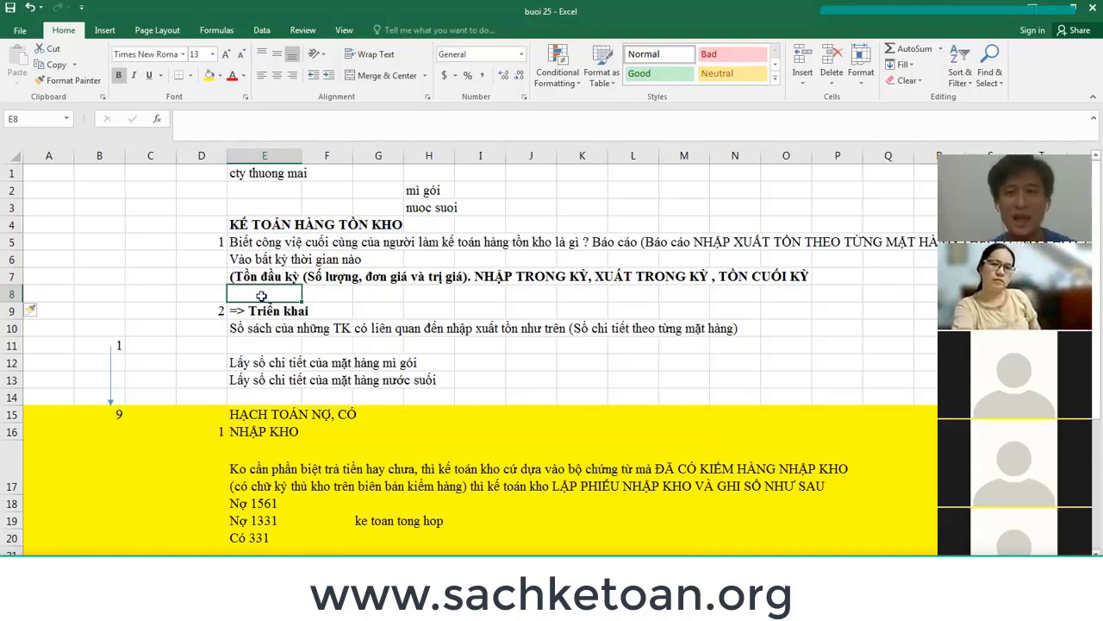
pyautogui.write('KIỂM KÊ')
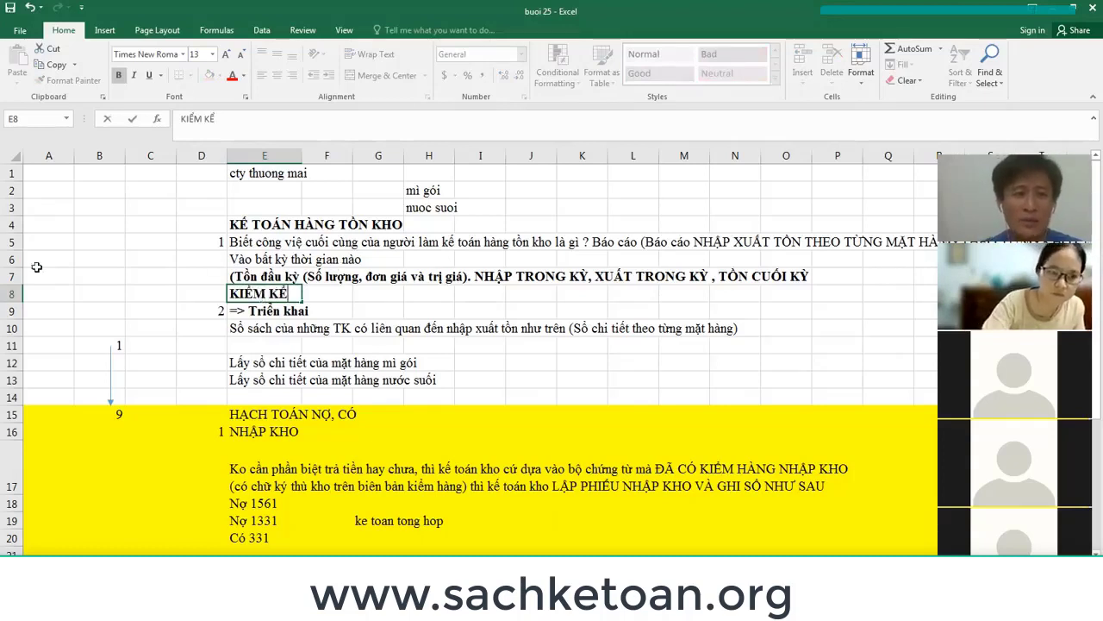
pyautogui.click(12, 276)
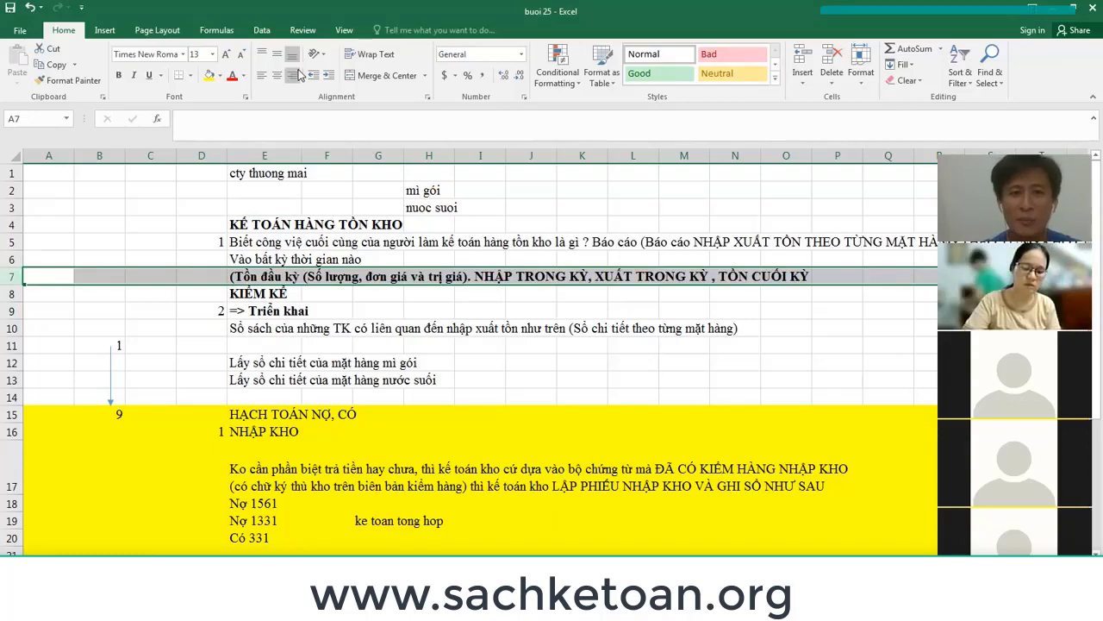
# Enter the date 31/12/2022 in I1 and book quantity 10 in I2.
pyautogui.click(489, 194)
pyautogui.click(485, 173)
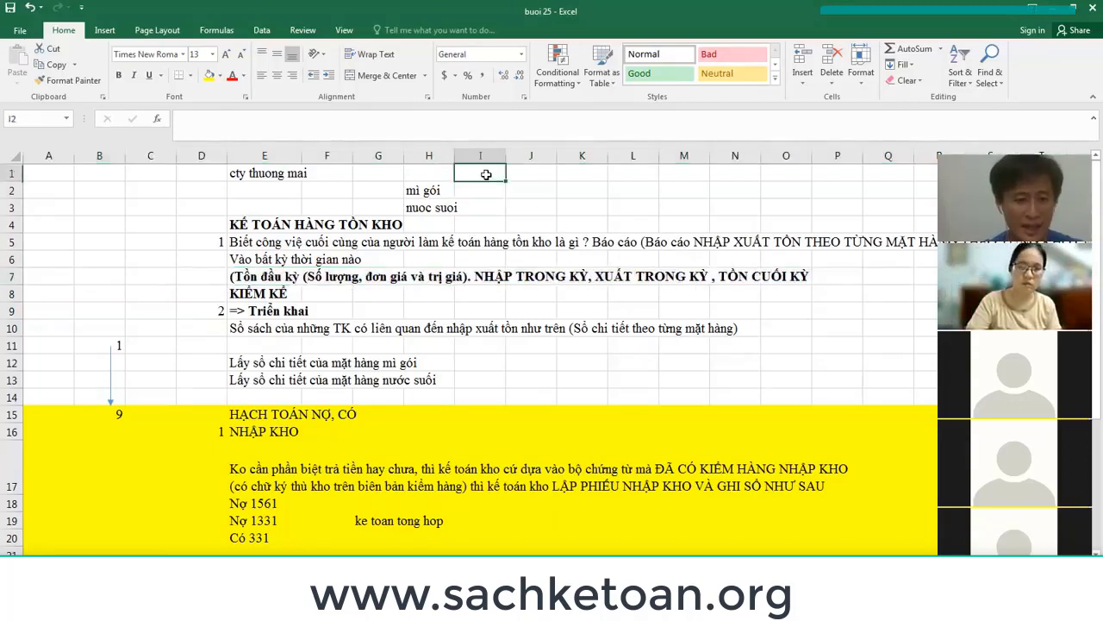
pyautogui.write('311')
pyautogui.write('/321')
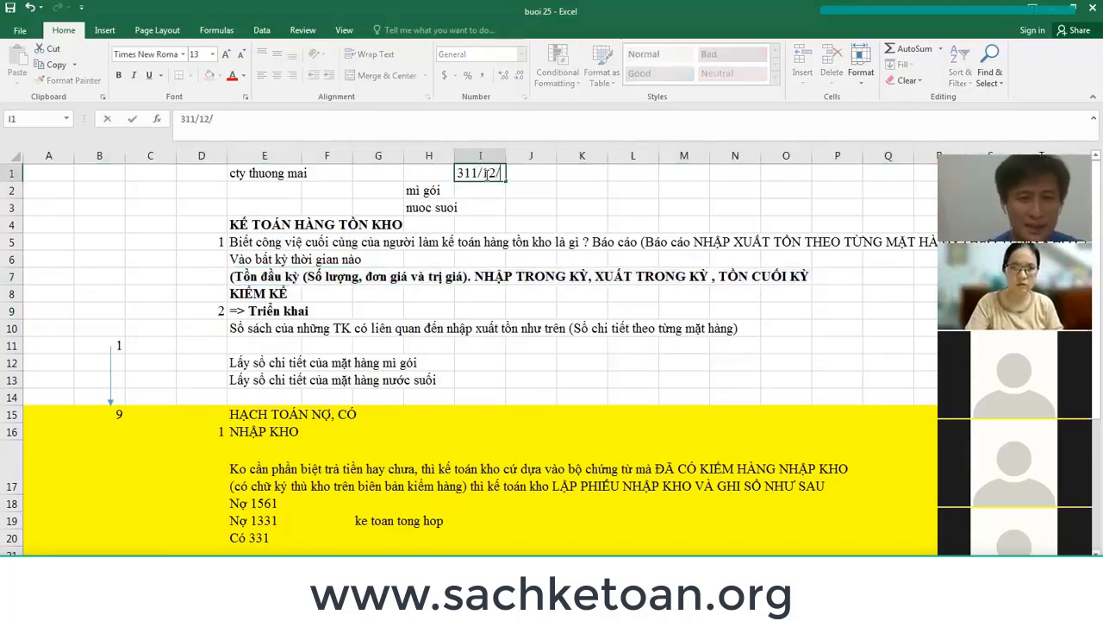
pyautogui.press('BackSpace')
pyautogui.press('BackSpace')
pyautogui.press('BackSpace')
pyautogui.press('BackSpace')
pyautogui.press('BackSpace')
pyautogui.write('/12/2022')
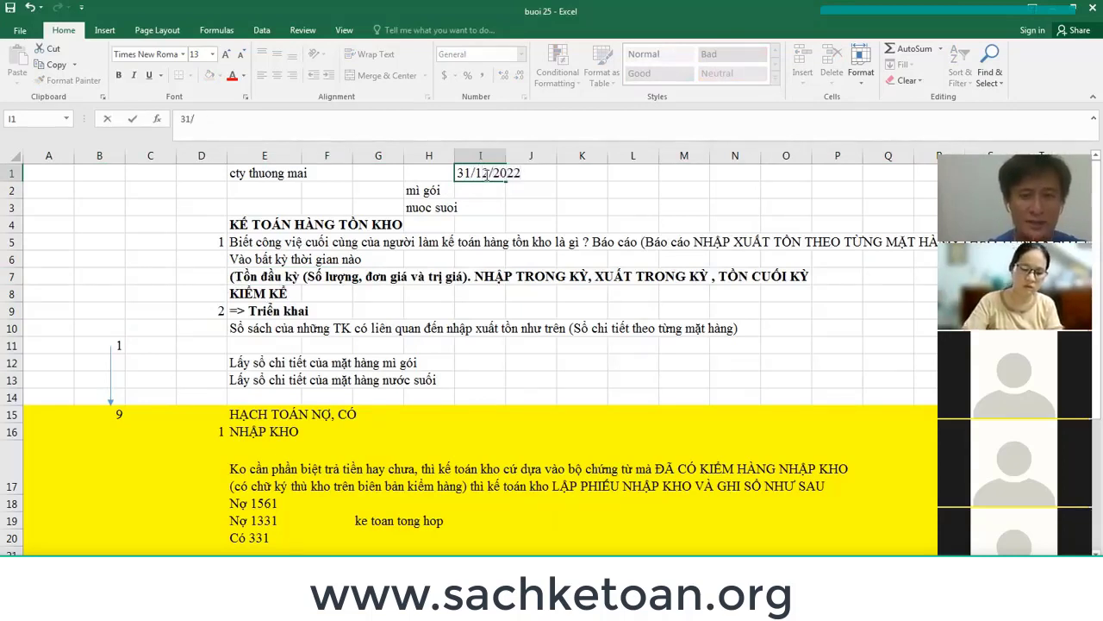
pyautogui.press('Return')
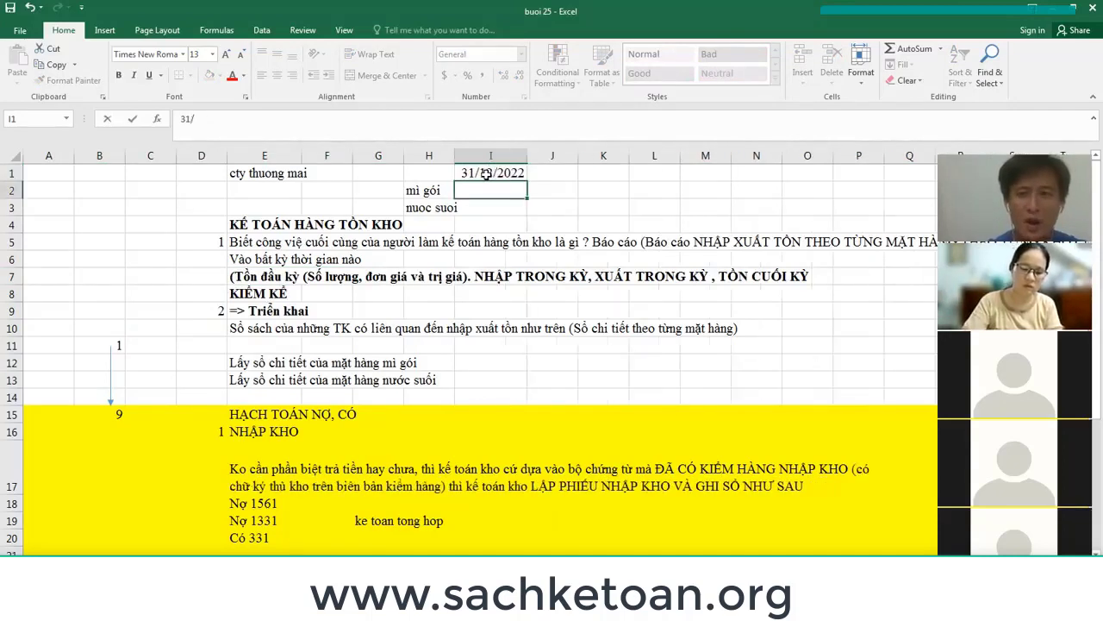
pyautogui.write('10')
pyautogui.press('Right')
# Add the header 'KIEM KE' in J1 with counted quantity 9 in J2.
pyautogui.press('Up')
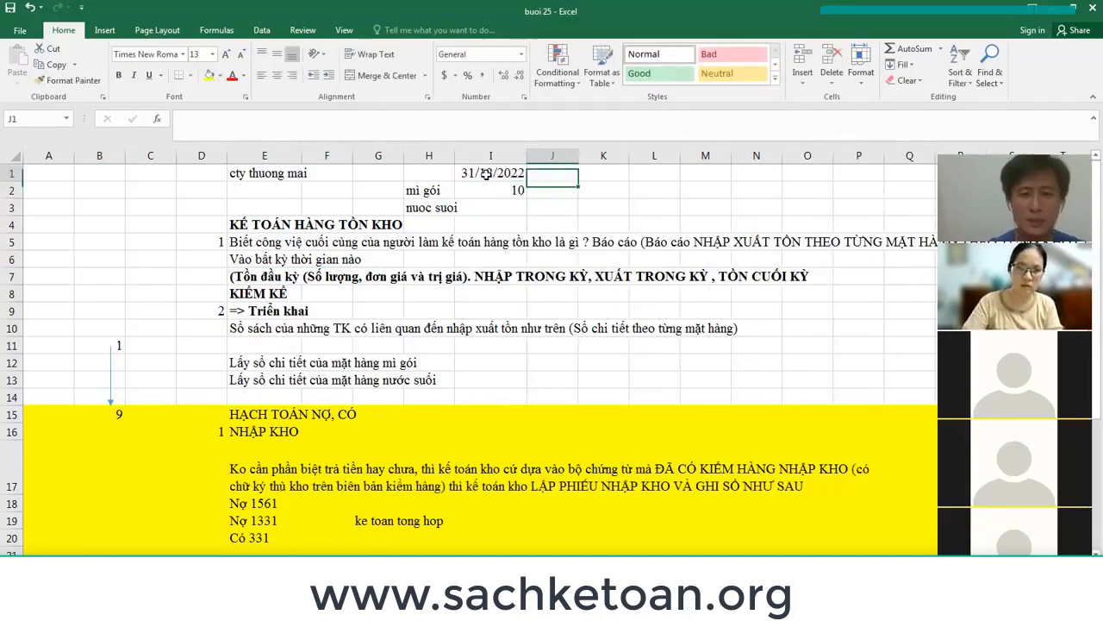
pyautogui.write('KIEM KE')
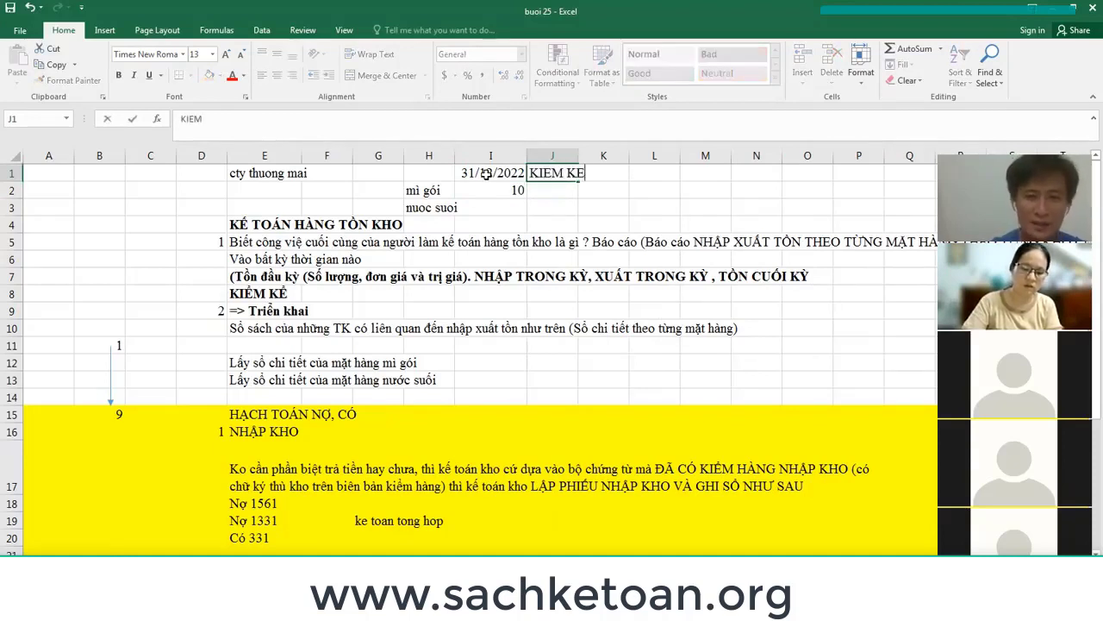
pyautogui.press('Return')
pyautogui.write('9')
pyautogui.press('Return')
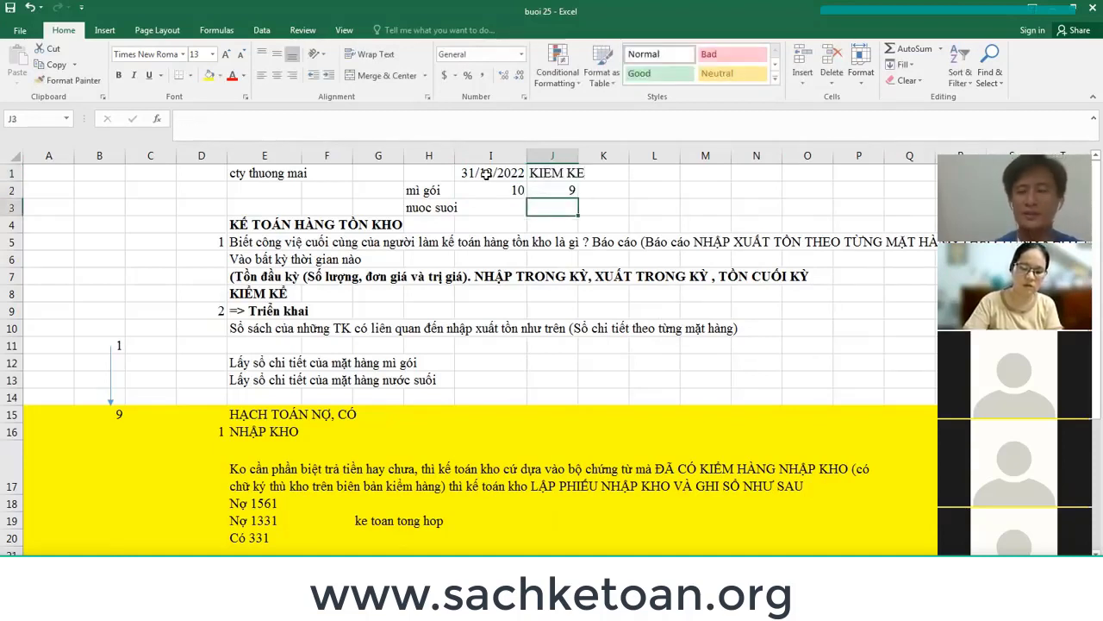
pyautogui.press('Up')
pyautogui.press('Right')
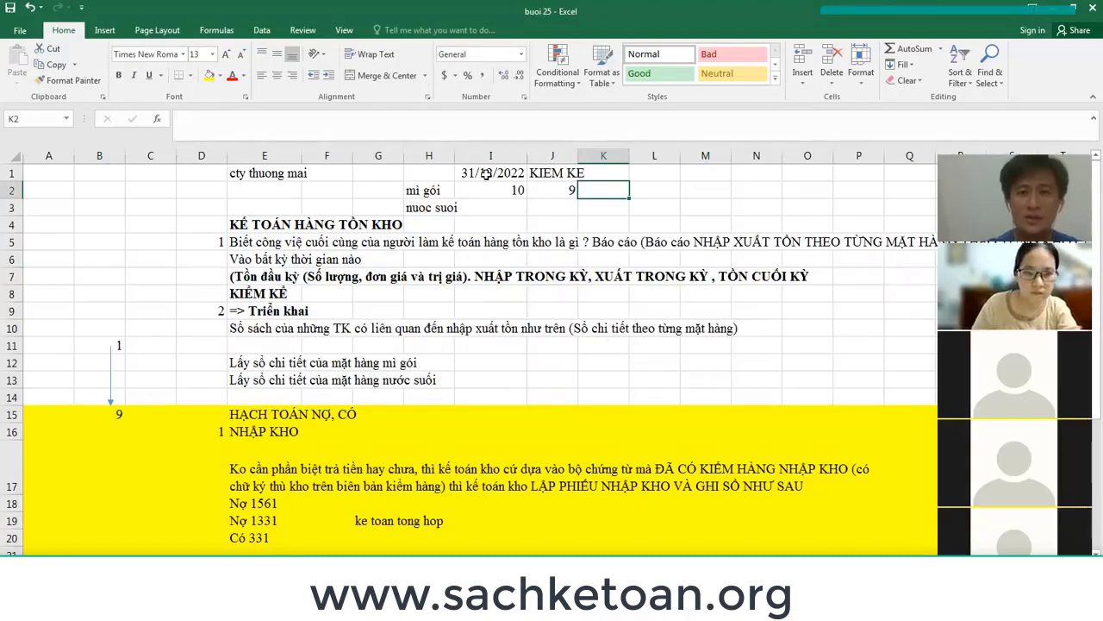
# Fill the date and book quantity block H1:I2 yellow.
pyautogui.moveTo(431, 173); pyautogui.dragTo(475, 184)
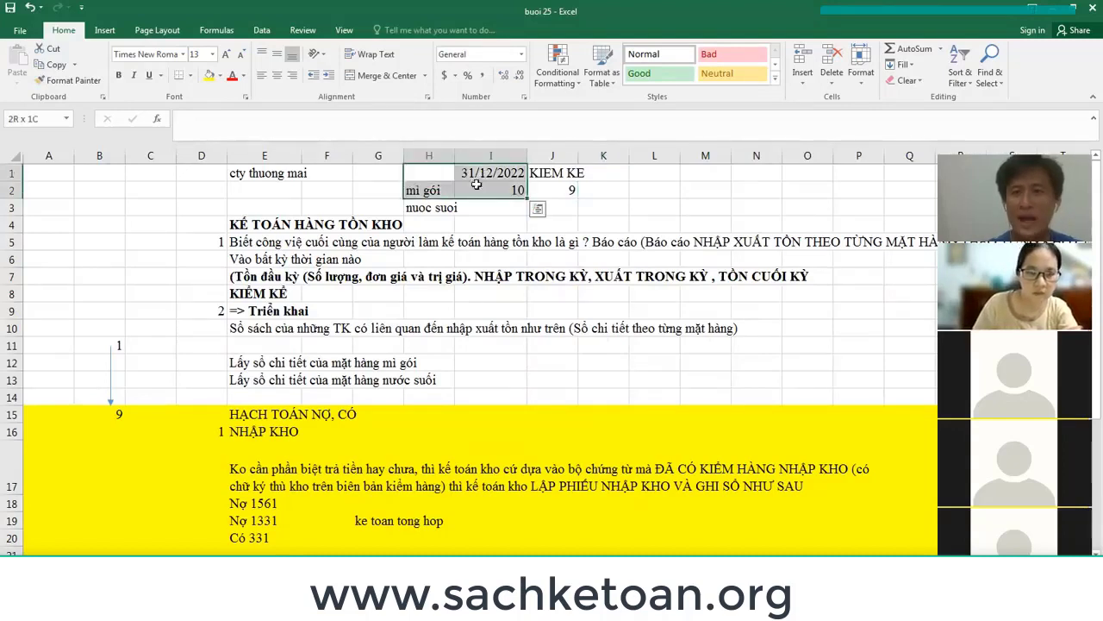
pyautogui.click(208, 75)
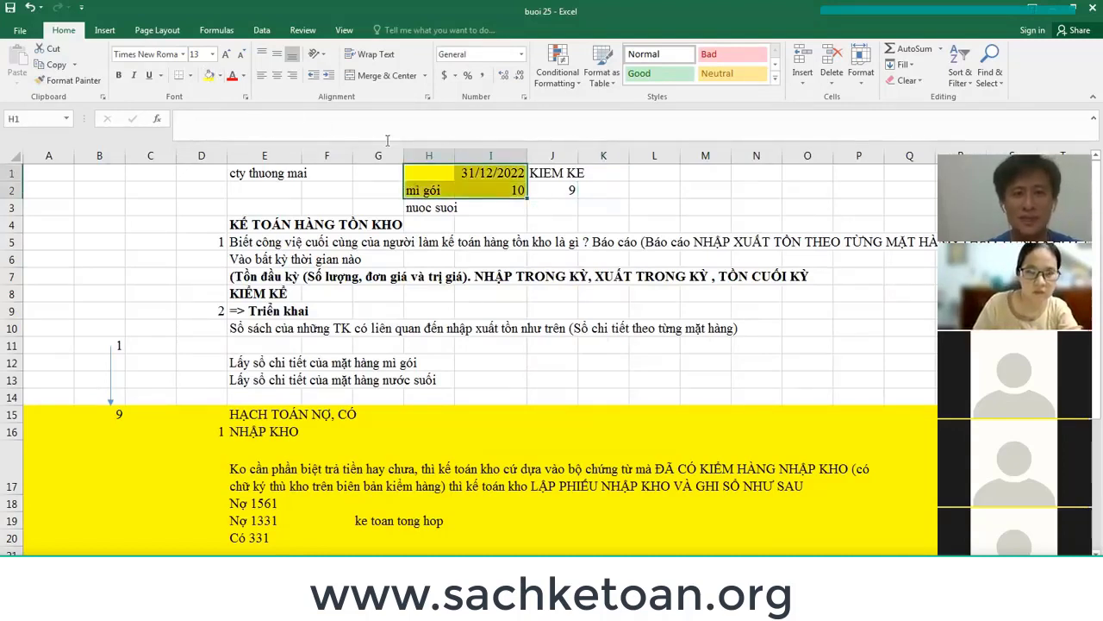
pyautogui.click(502, 189)
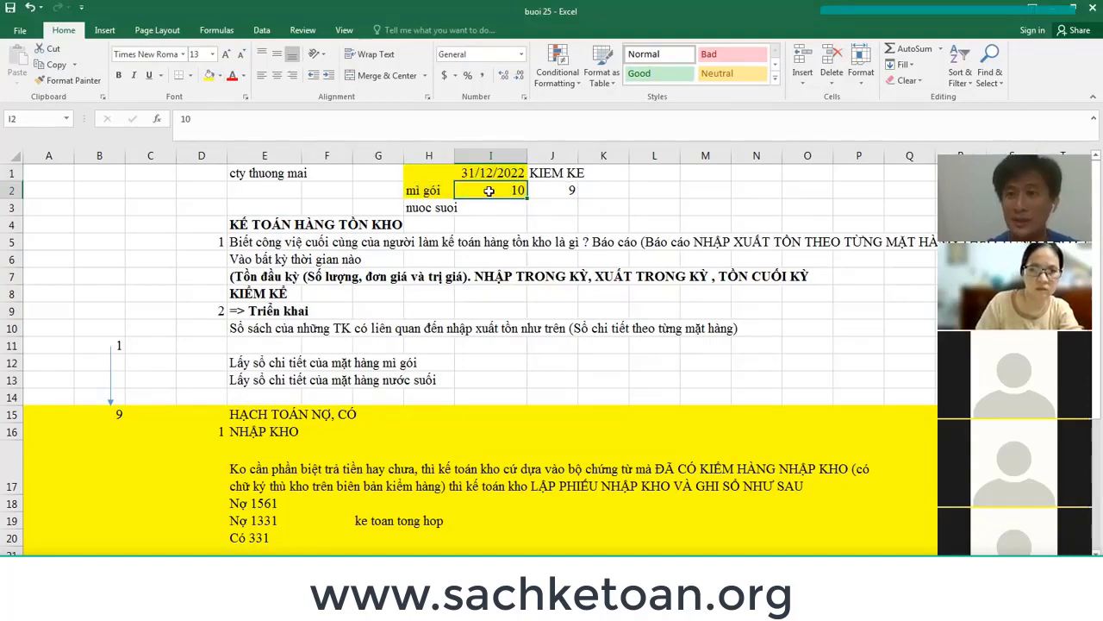
pyautogui.click(493, 174)
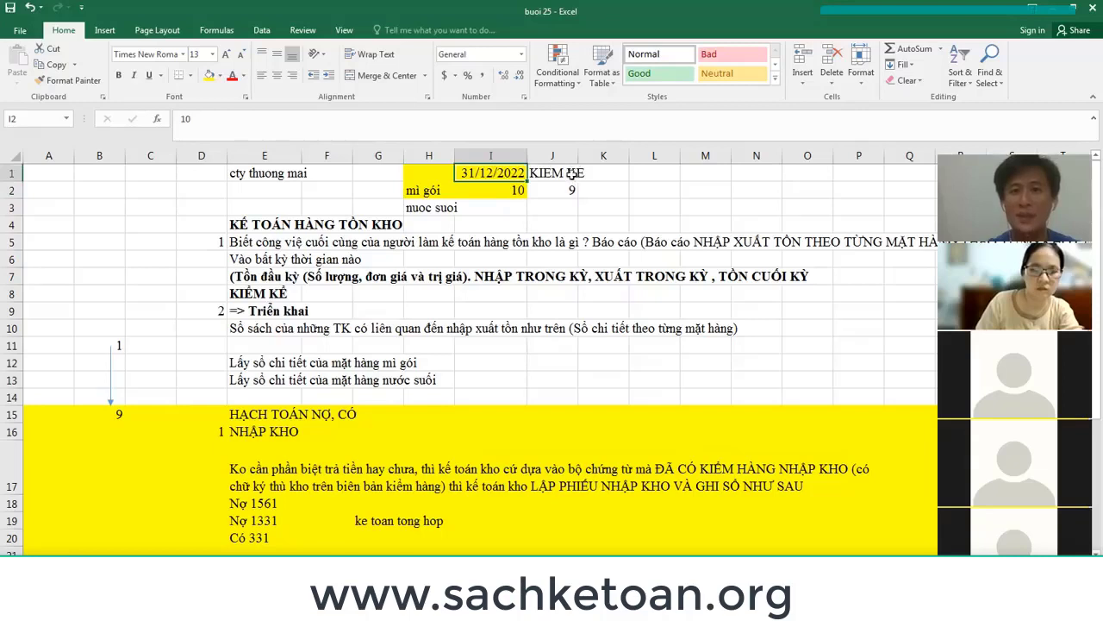
pyautogui.click(555, 193)
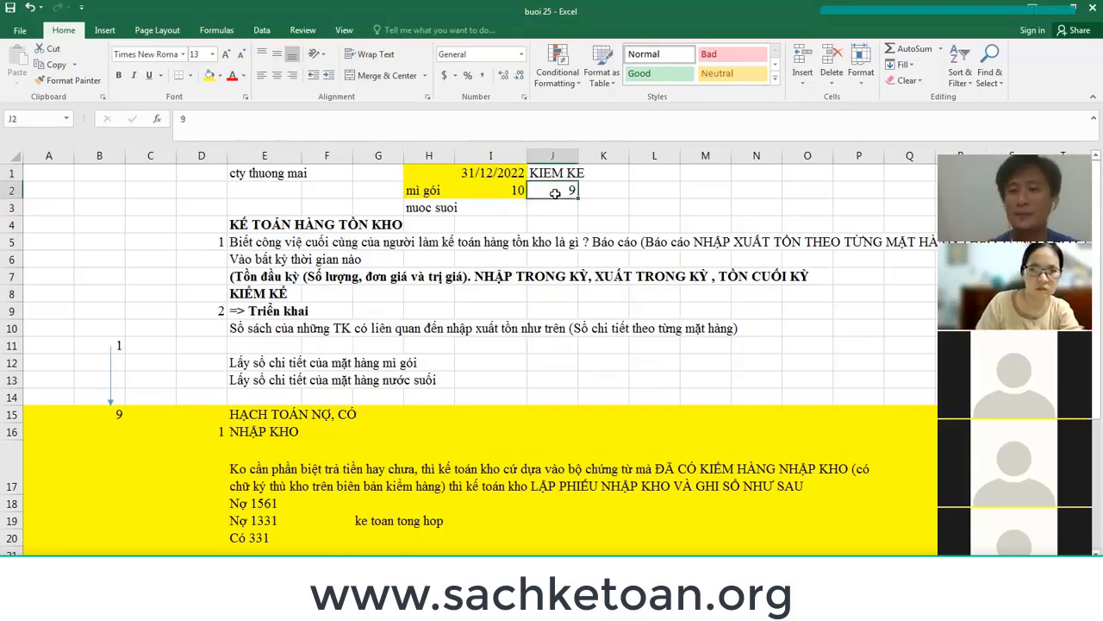
# Note the shortage as 'Thiếu' in L2.
pyautogui.click(660, 195)
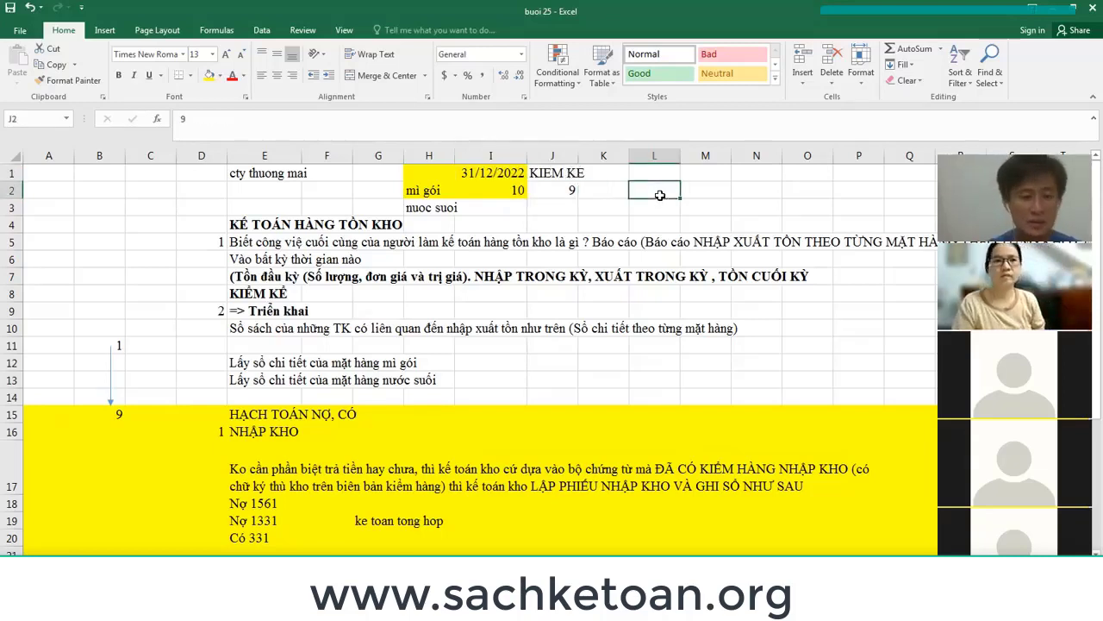
pyautogui.write('Thiếu')
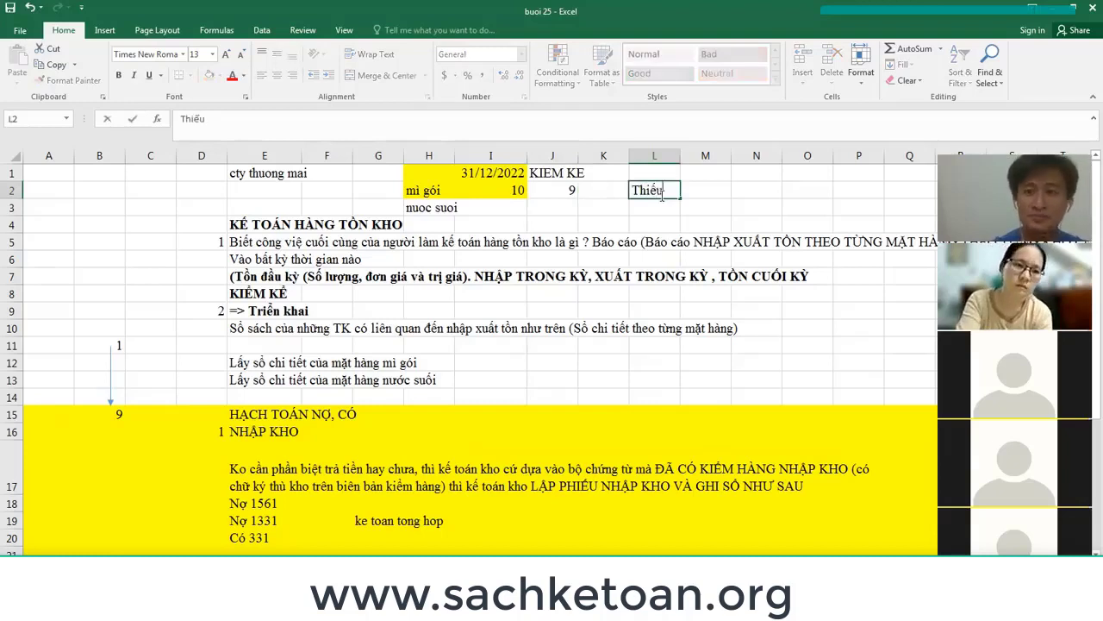
pyautogui.press('Return')
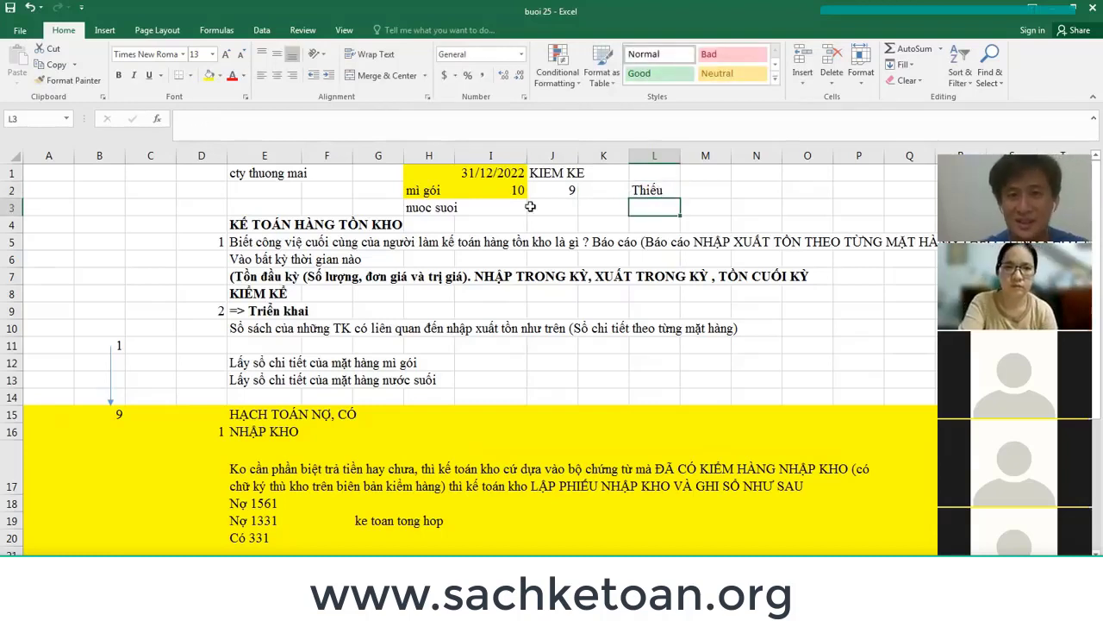
pyautogui.click(11, 189)
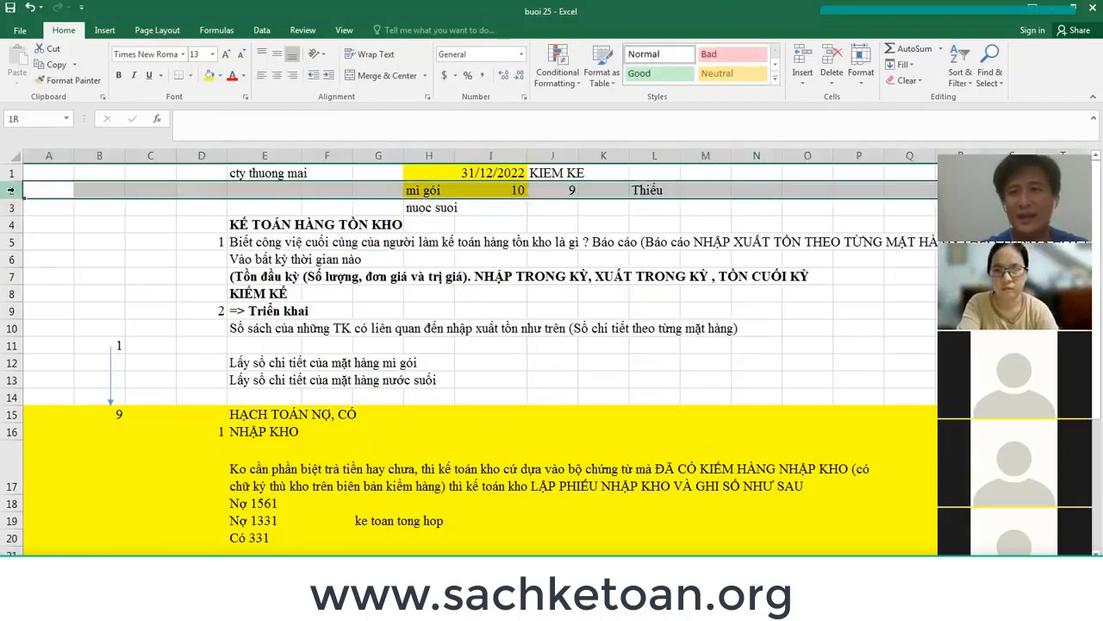
pyautogui.click(569, 189)
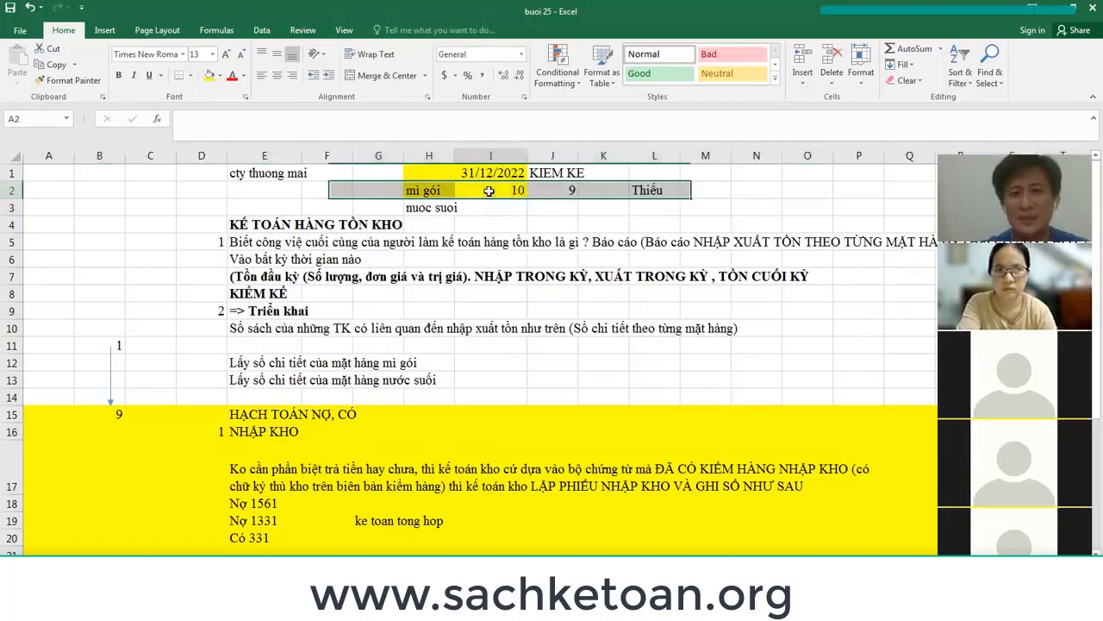
pyautogui.click(490, 190)
pyautogui.click(573, 189)
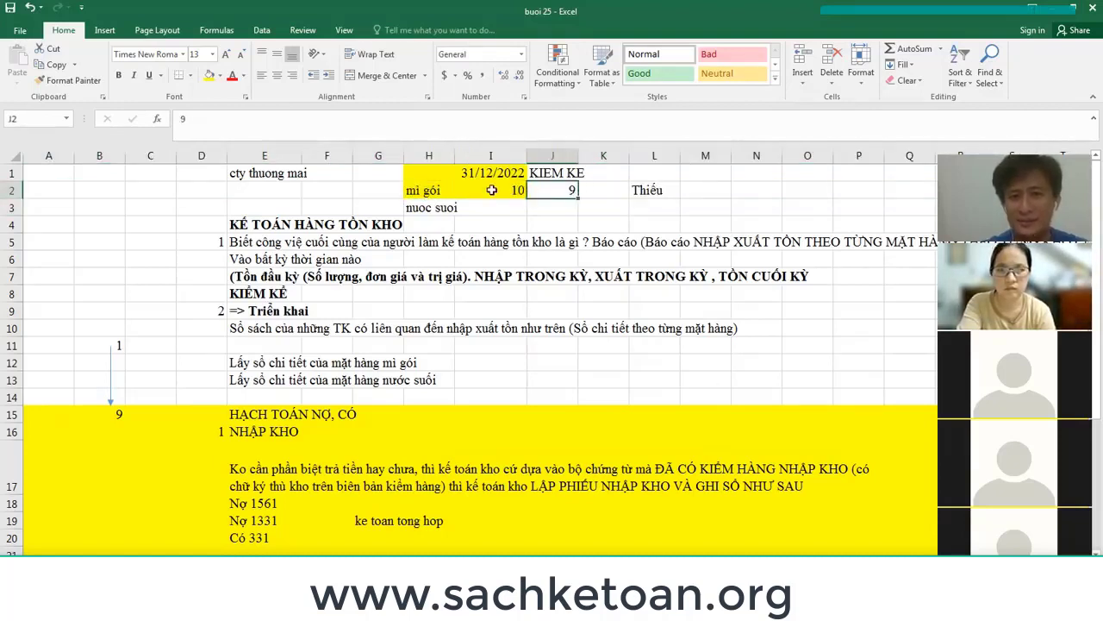
pyautogui.click(492, 190)
pyautogui.click(553, 188)
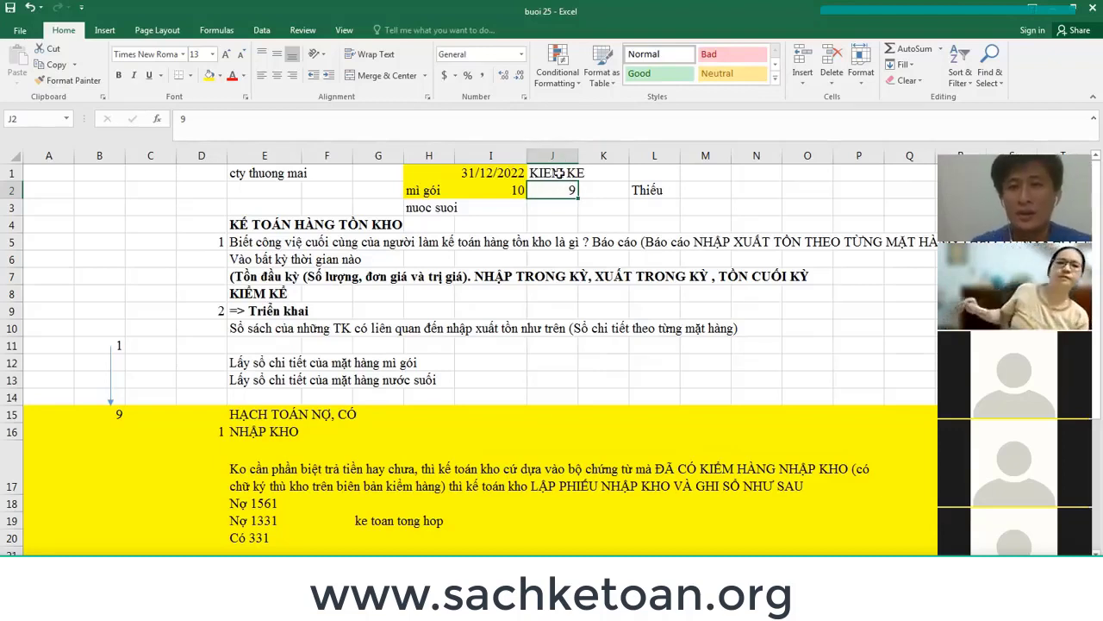
pyautogui.click(469, 190)
pyautogui.keyDown('shift'); pyautogui.click(557, 191); pyautogui.keyUp('shift')
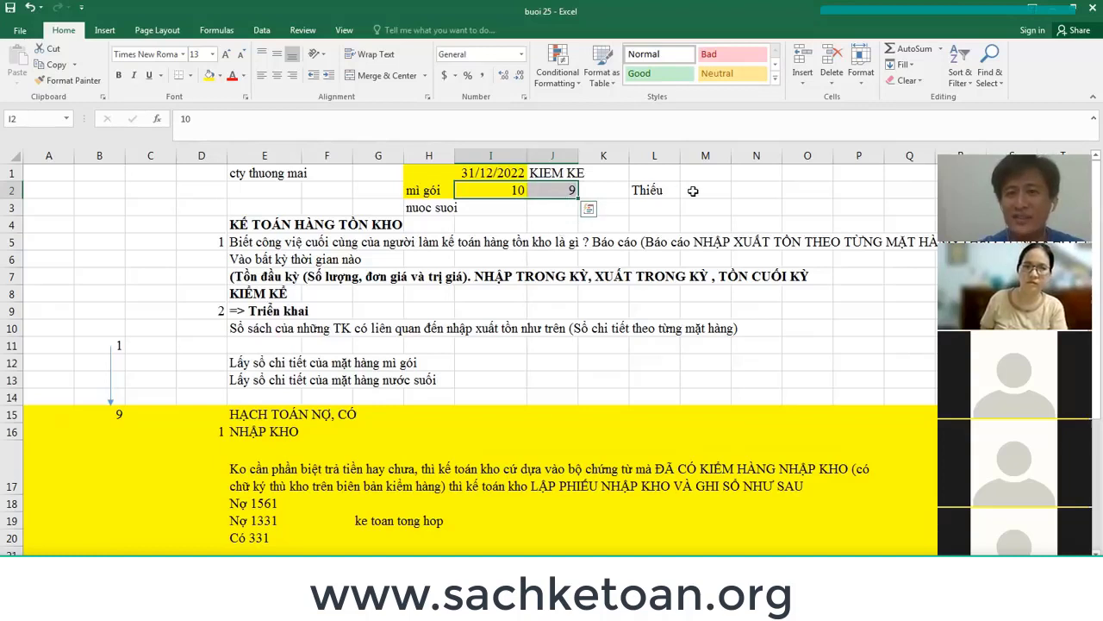
pyautogui.click(655, 174)
pyautogui.write('CL')
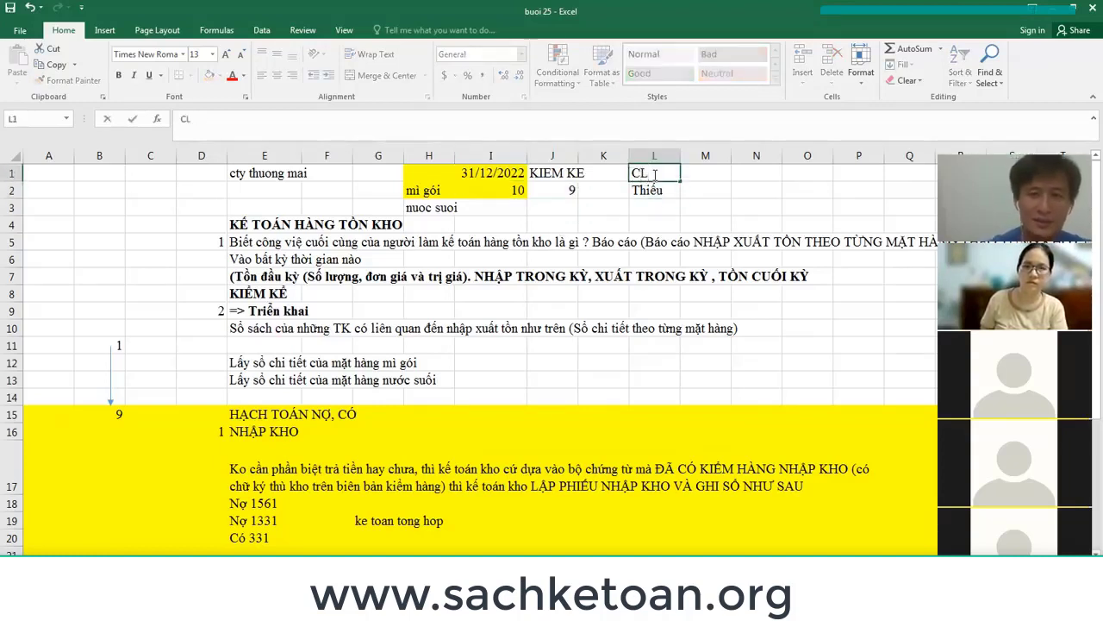
pyautogui.press('Tab')
pyautogui.write('CL')
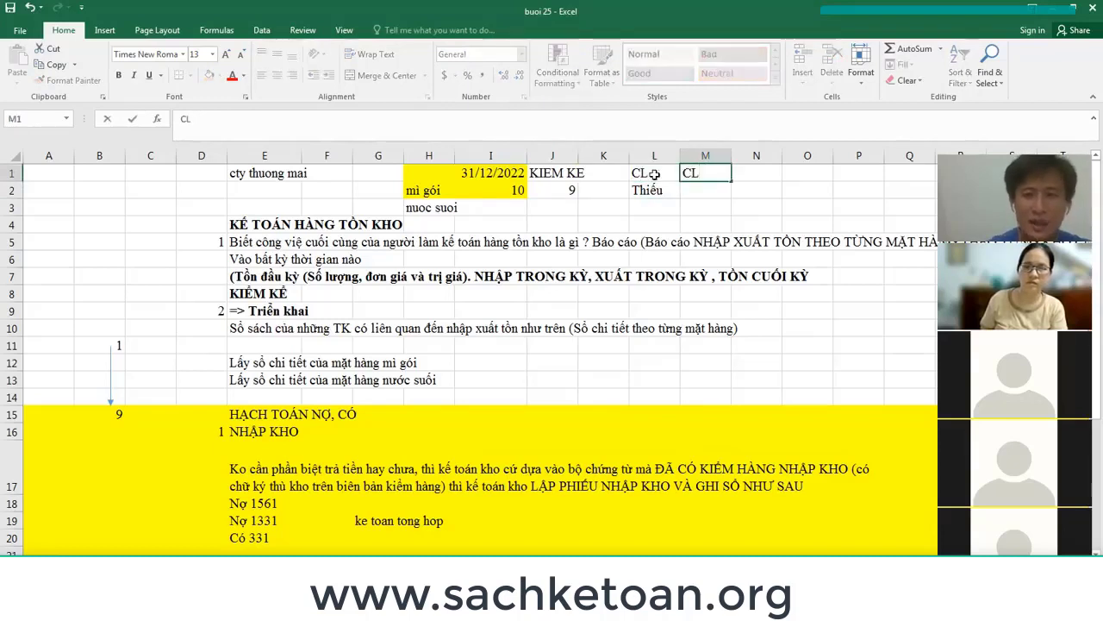
pyautogui.press('Return')
pyautogui.write('thua')
pyautogui.press('Return')
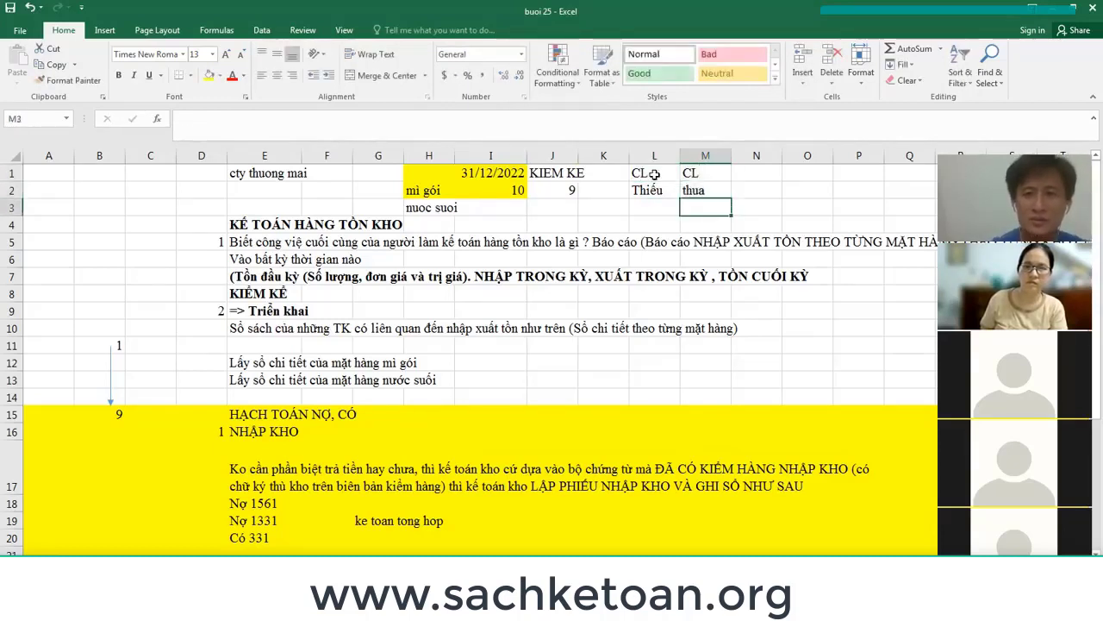
pyautogui.press('Up')
pyautogui.press('Up')
pyautogui.press('Right')
pyautogui.write('n')
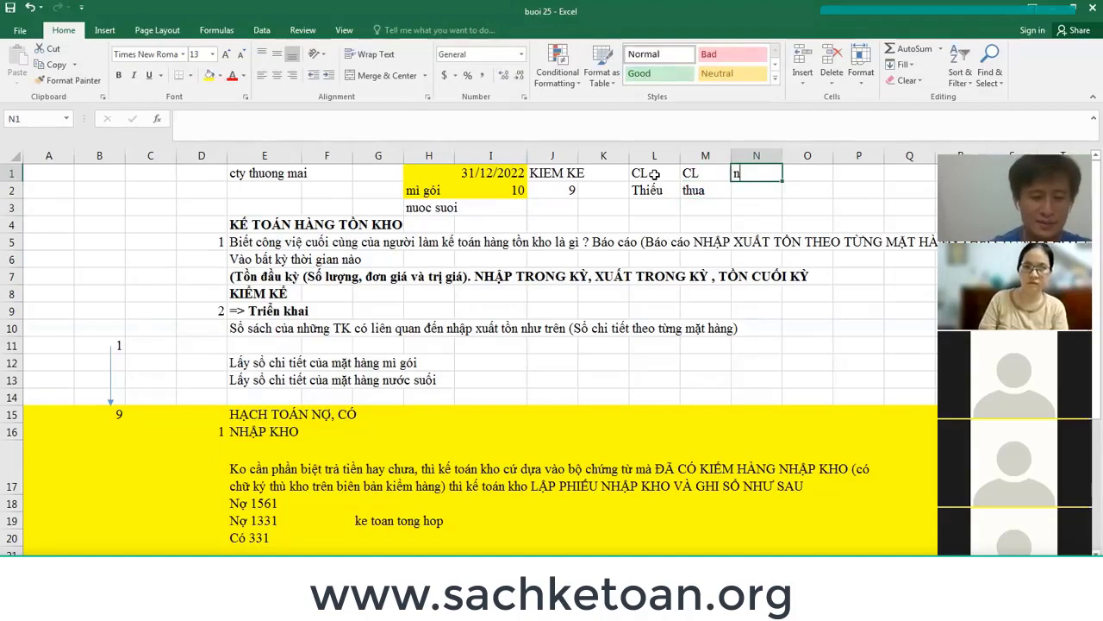
pyautogui.write('guyen nhân')
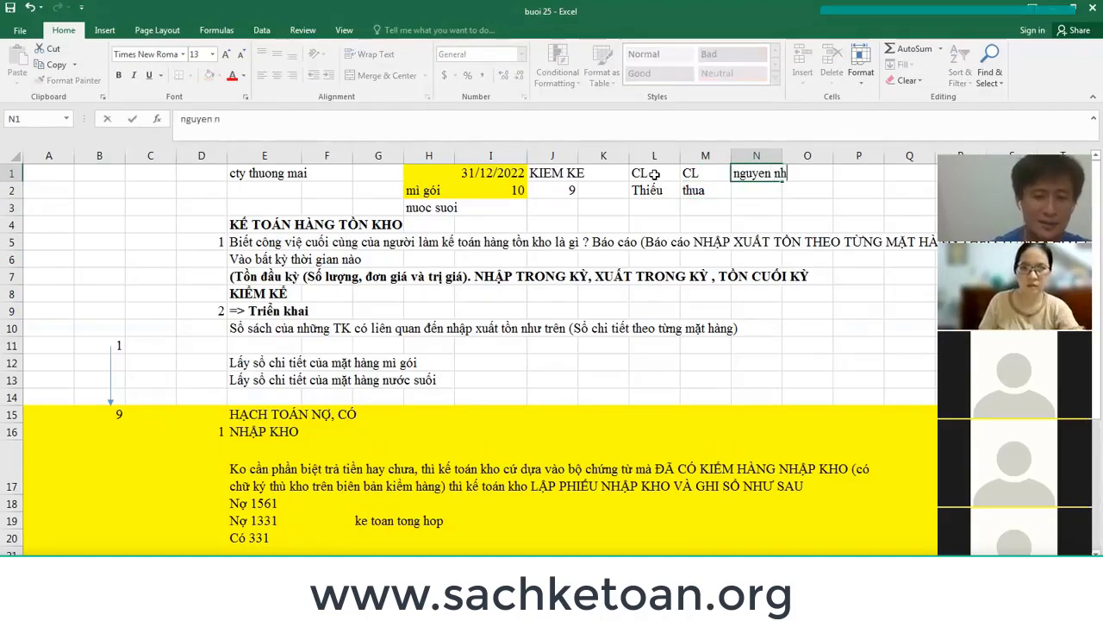
pyautogui.press('Return')
pyautogui.press('Left')
pyautogui.press('Left')
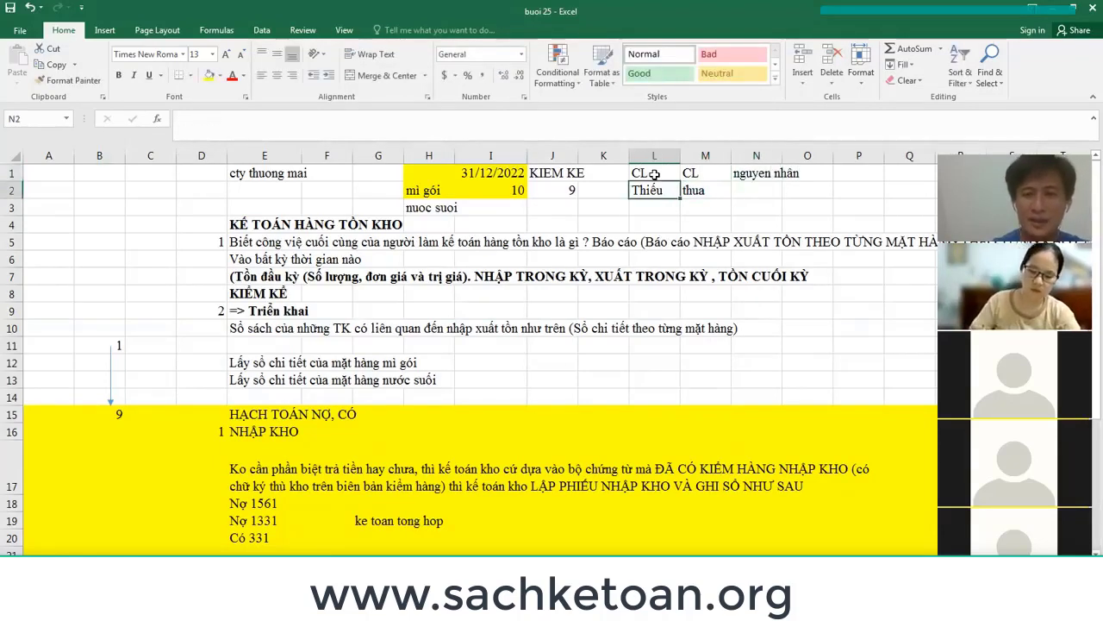
pyautogui.write('=')
pyautogui.press('Left')
pyautogui.press('Left')
pyautogui.press('Left')
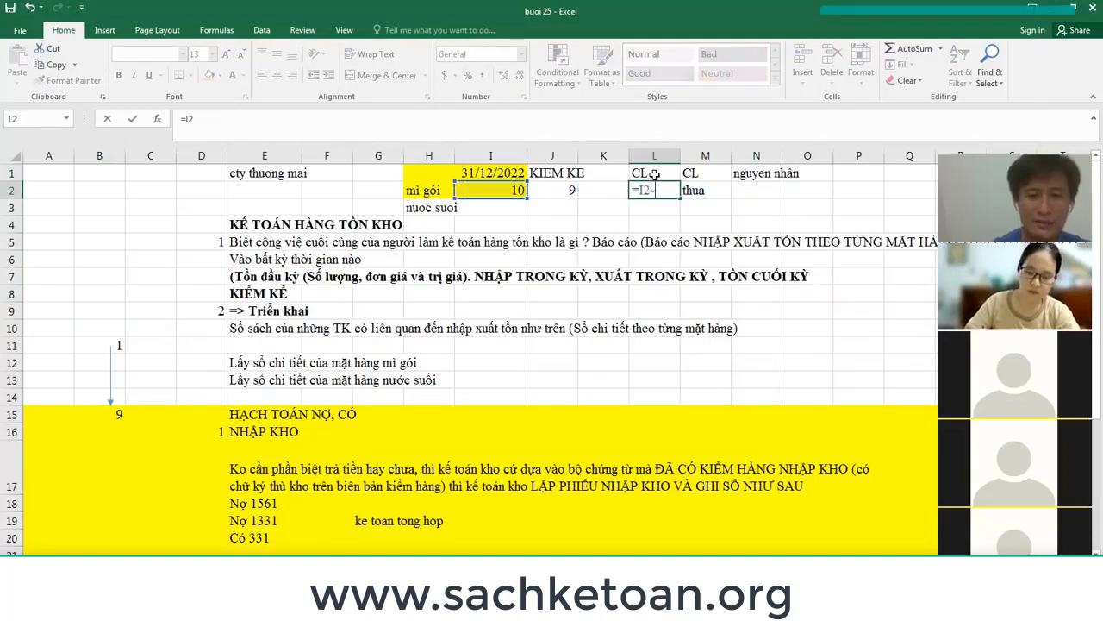
pyautogui.write('-')
pyautogui.press('Left')
pyautogui.press('Return')
pyautogui.press('Up')
pyautogui.press('Up')
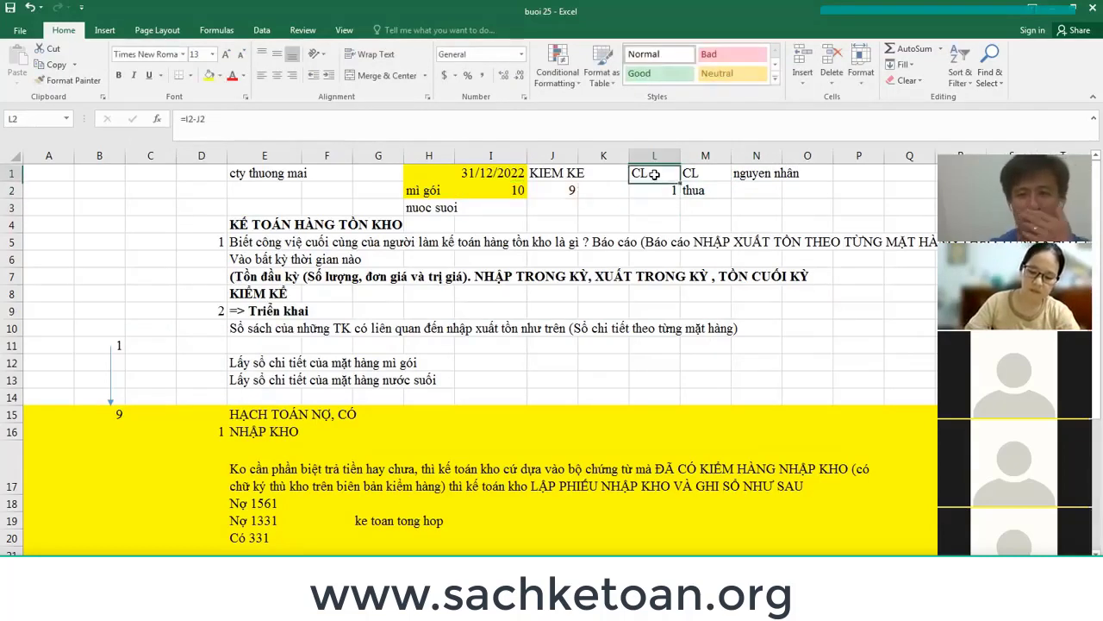
pyautogui.doubleClick(655, 175)
pyautogui.write('thiếi')
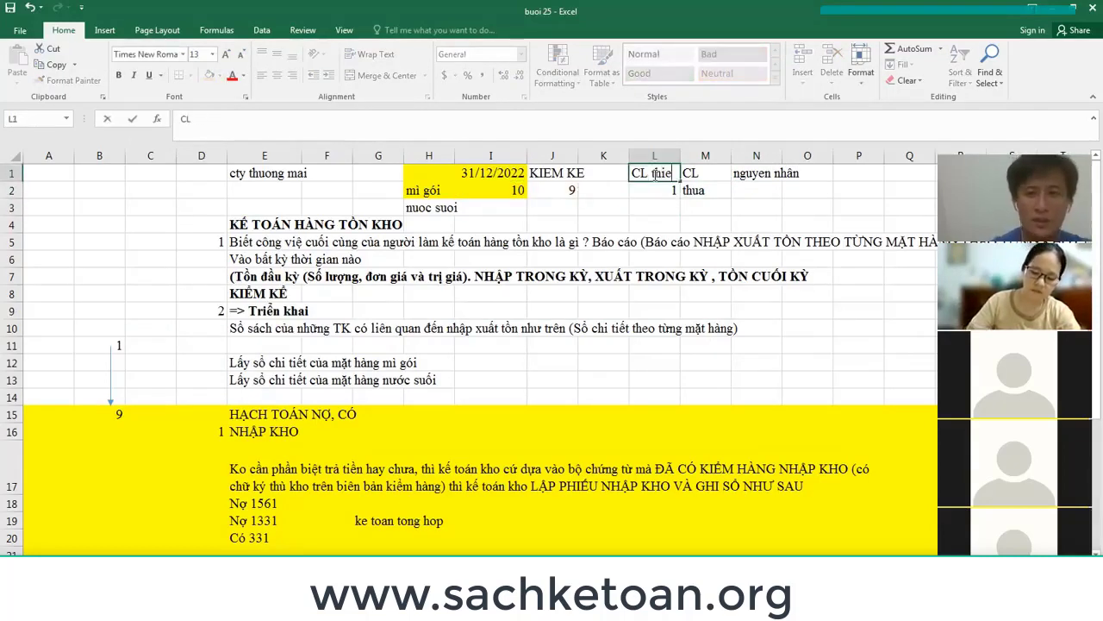
pyautogui.press('BackSpace')
pyautogui.write('u')
pyautogui.press('Return')
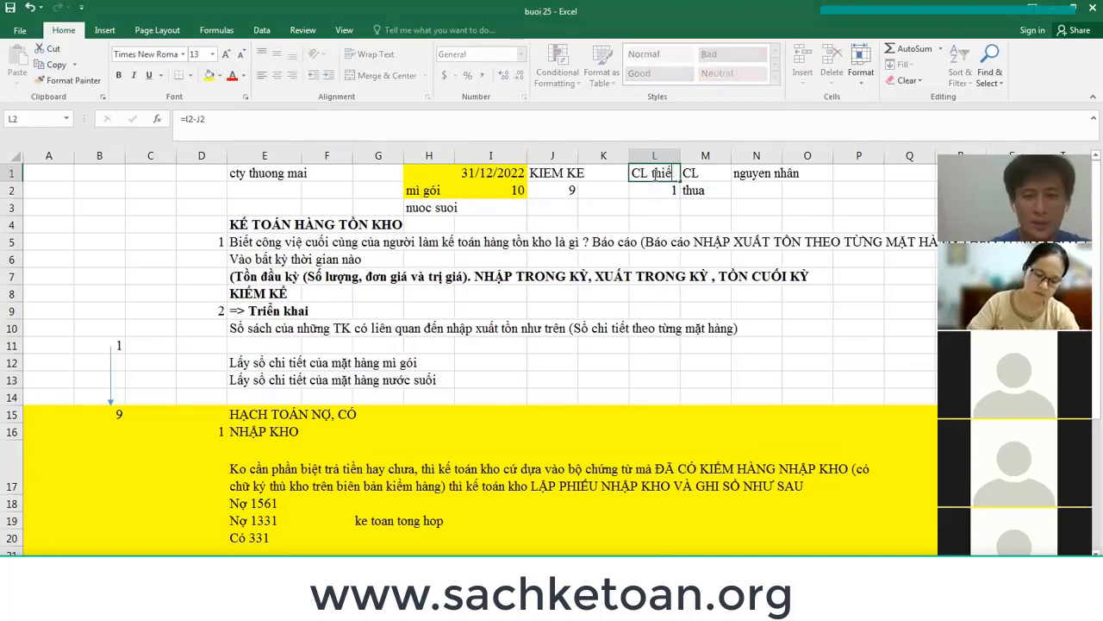
pyautogui.scroll(-7, 435, 400)
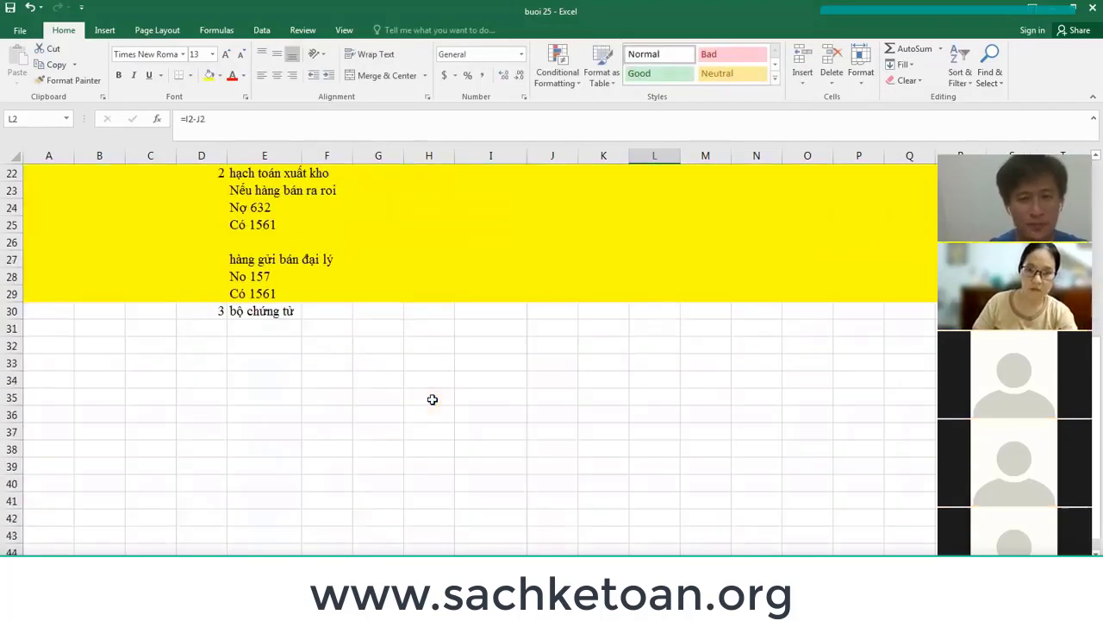
pyautogui.click(248, 362)
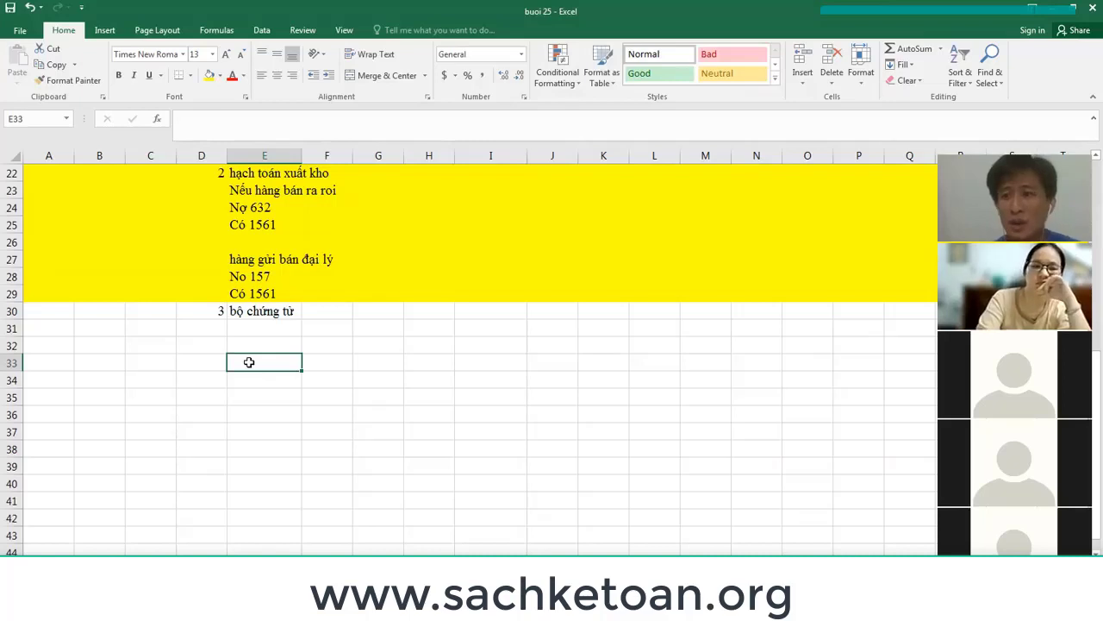
pyautogui.scroll(7, 336, 354)
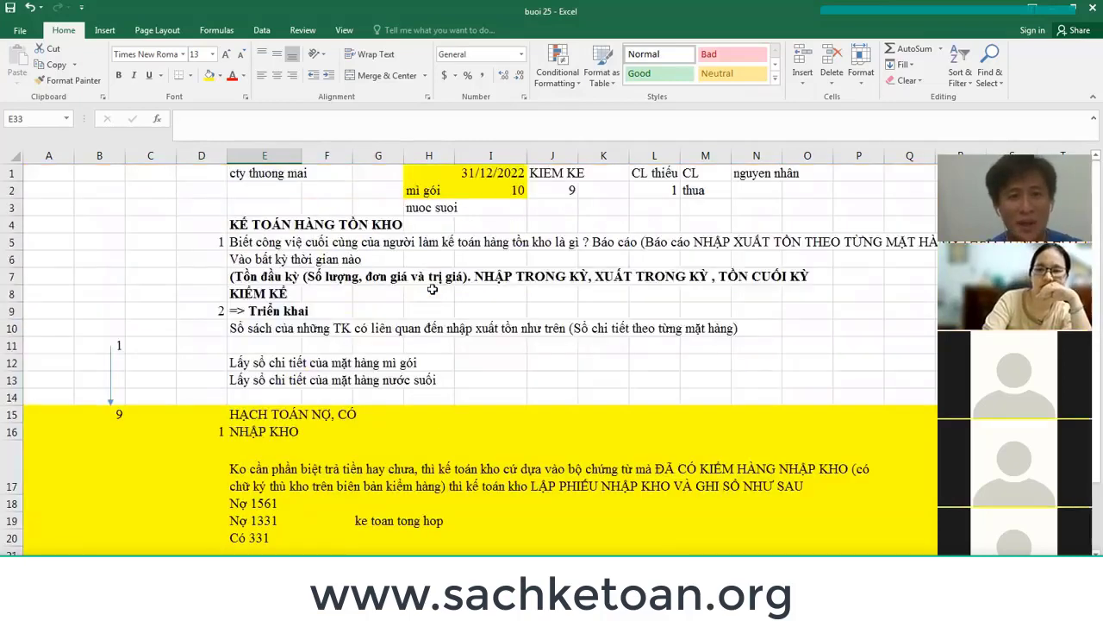
pyautogui.click(418, 192)
pyautogui.click(482, 171)
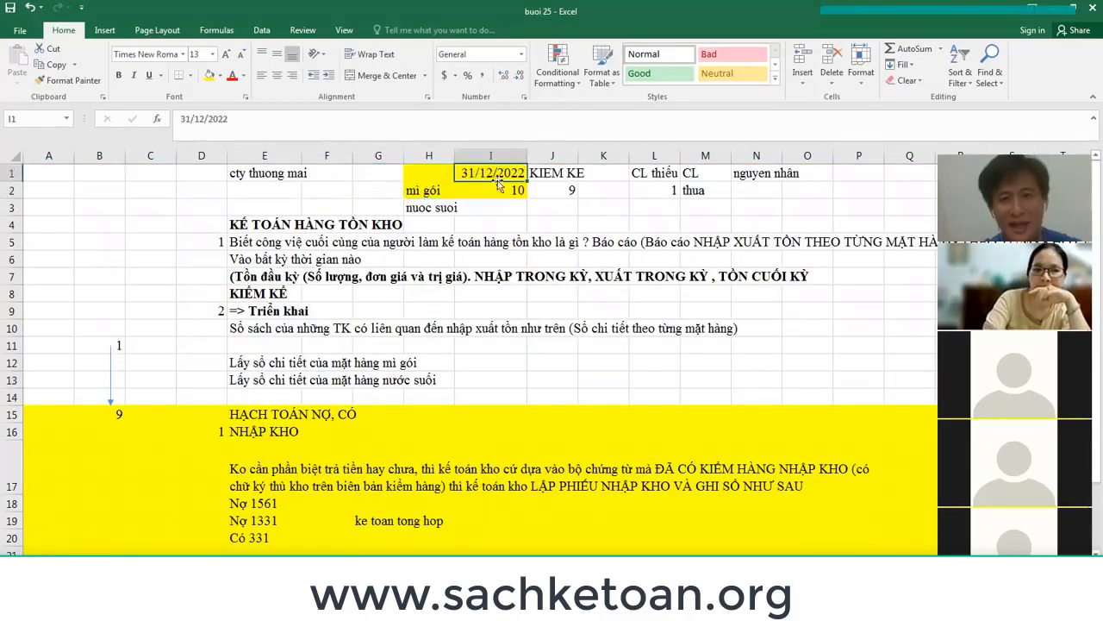
pyautogui.click(495, 186)
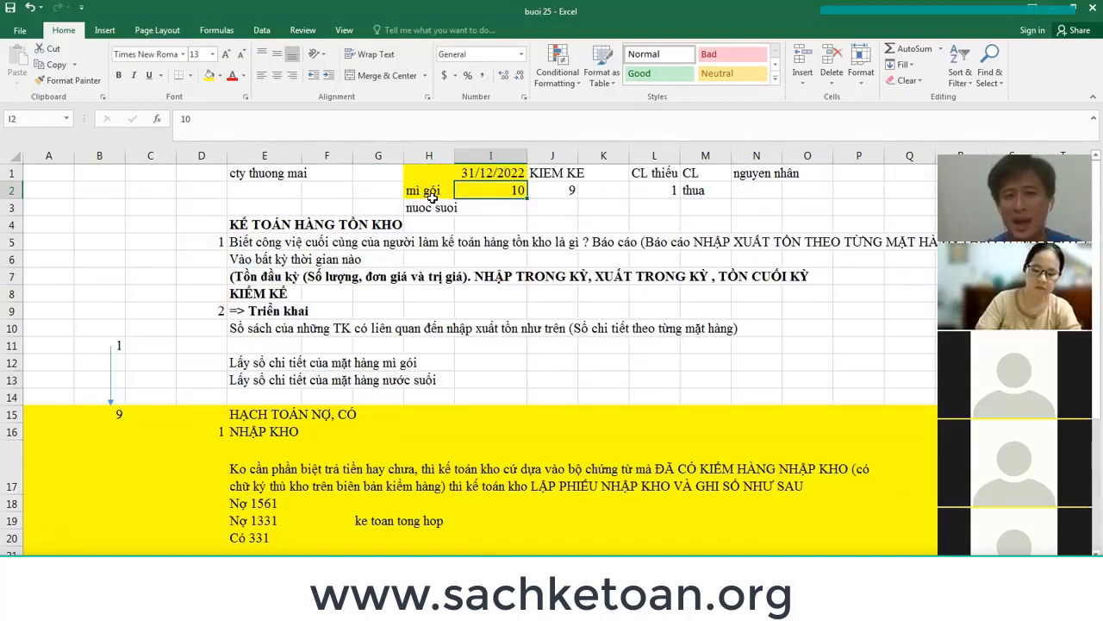
pyautogui.click(436, 200)
pyautogui.click(460, 191)
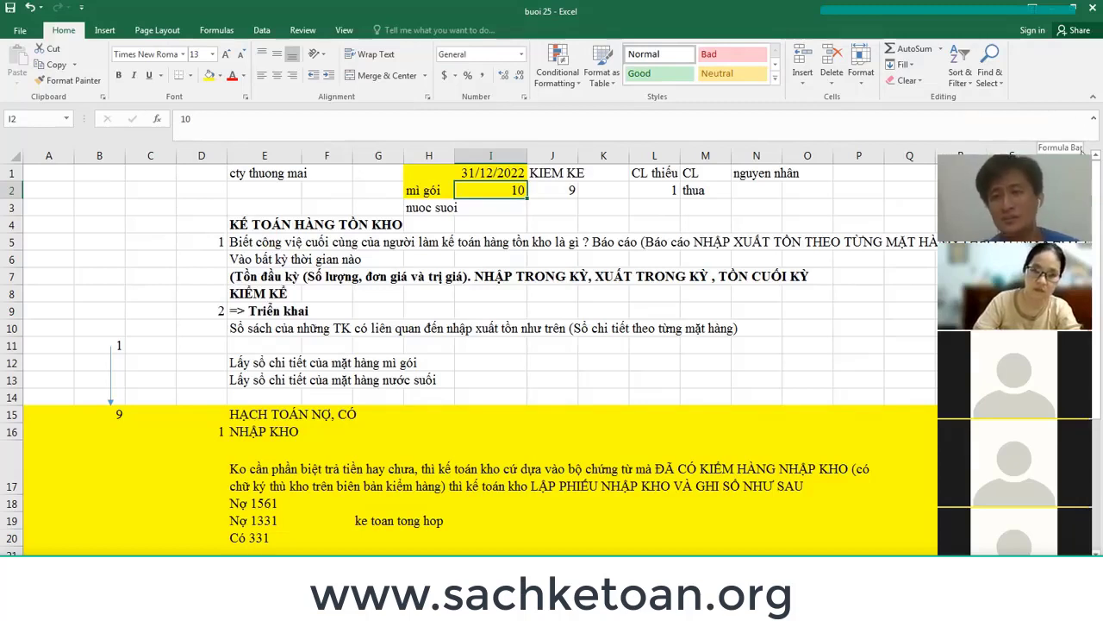
pyautogui.click(789, 211)
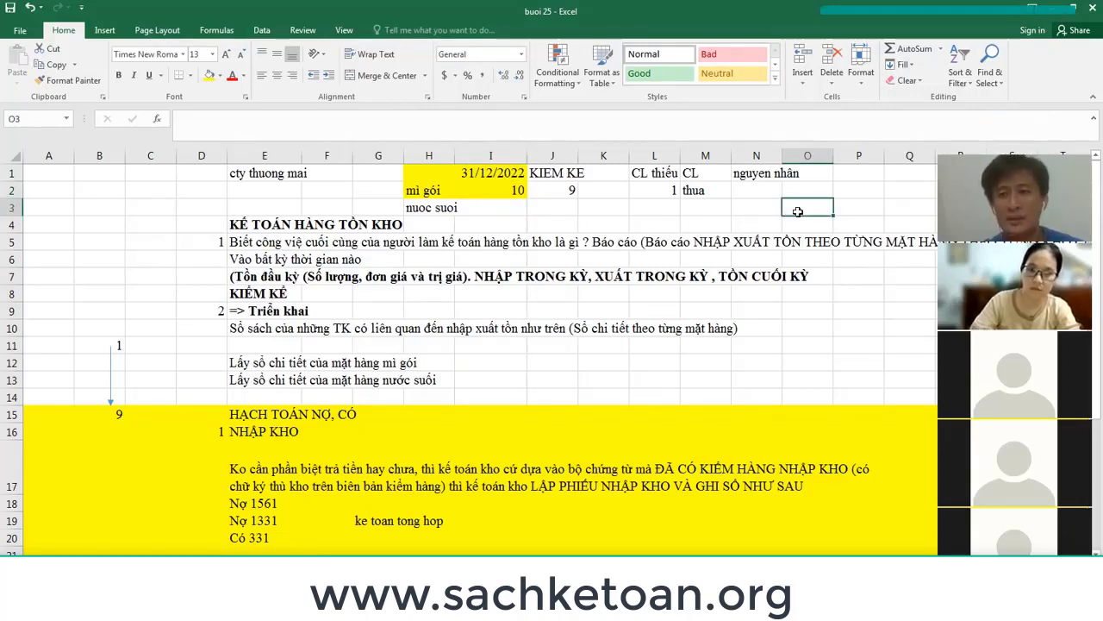
pyautogui.scroll(-1, 833, 217)
pyautogui.scroll(1, 835, 218)
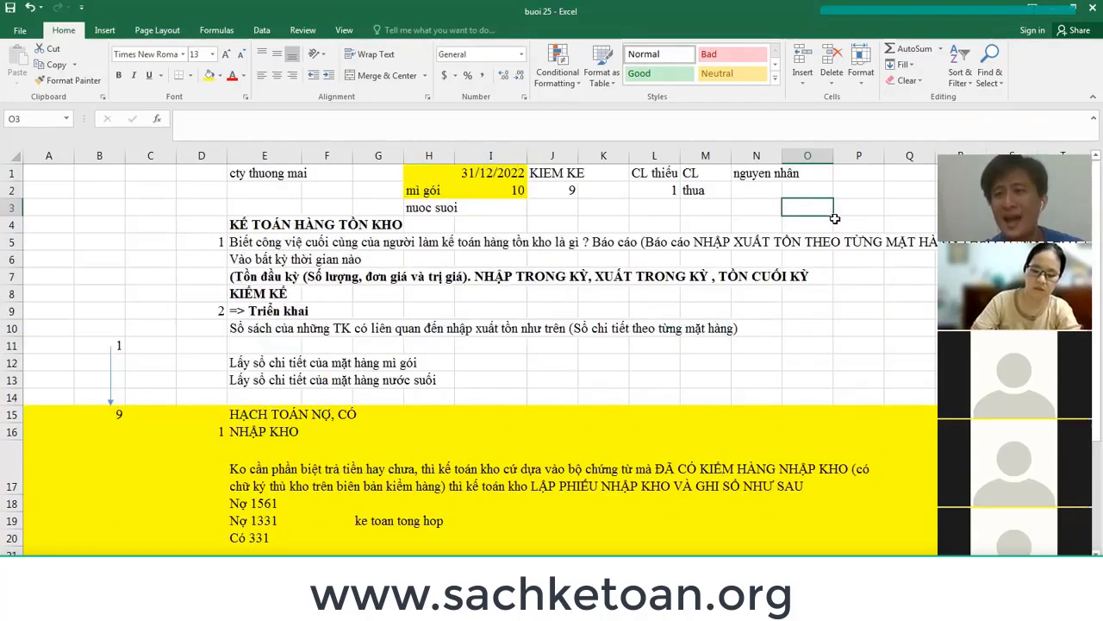
pyautogui.click(494, 174)
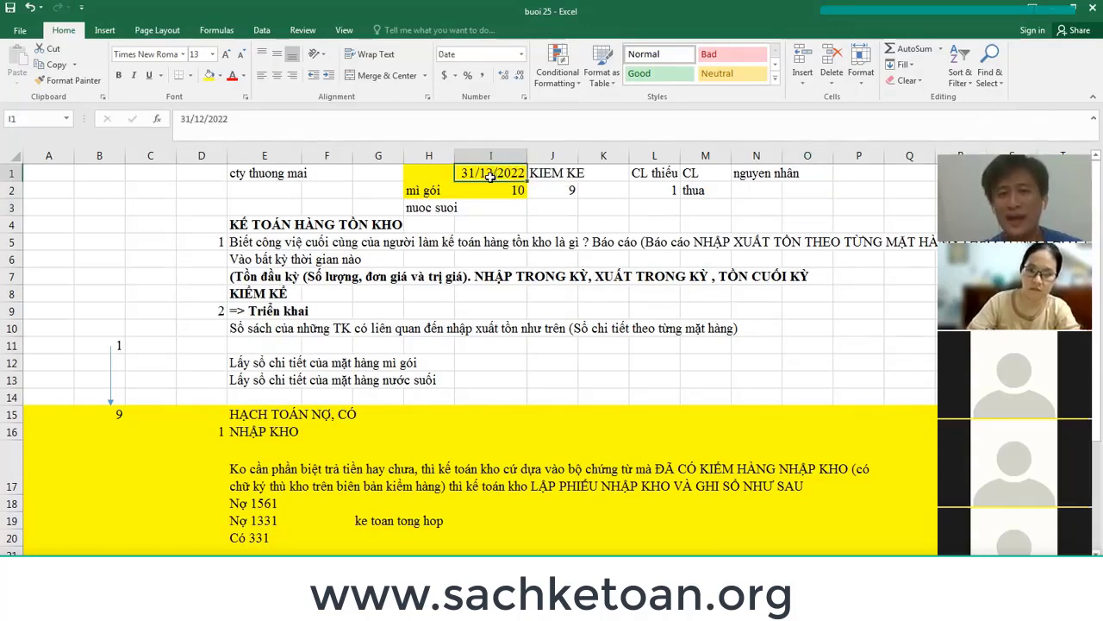
pyautogui.click(6, 276)
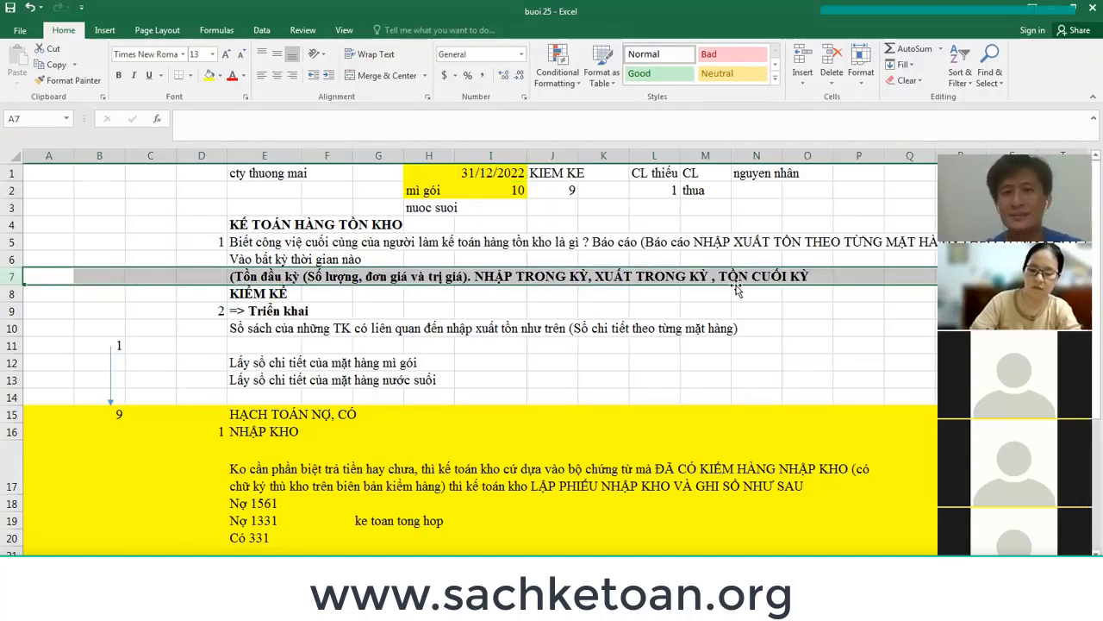
pyautogui.click(507, 171)
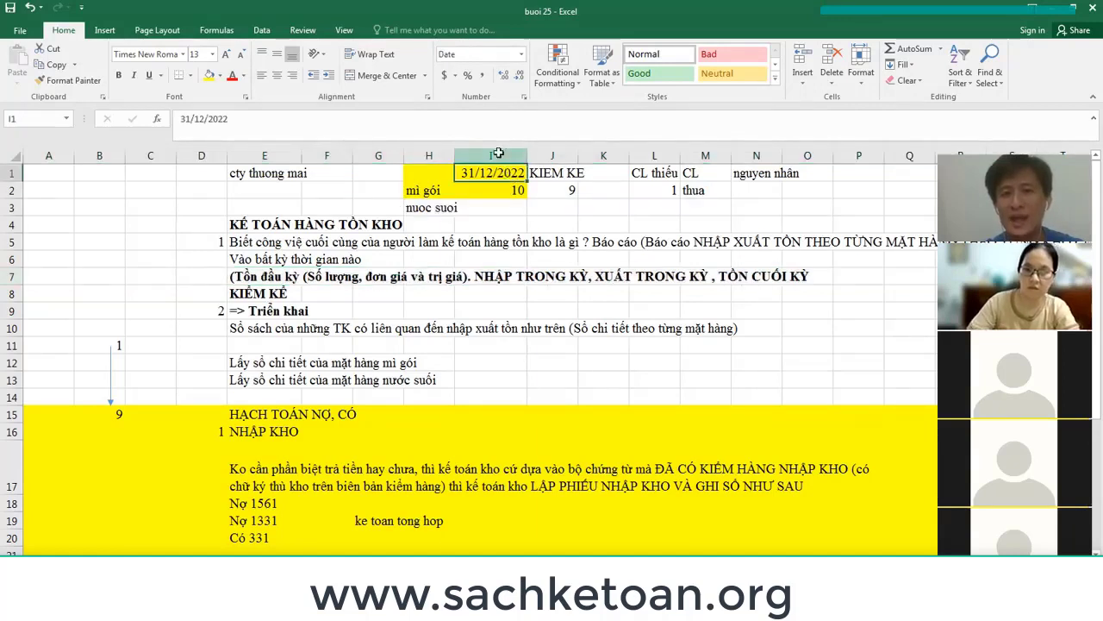
pyautogui.click(501, 154)
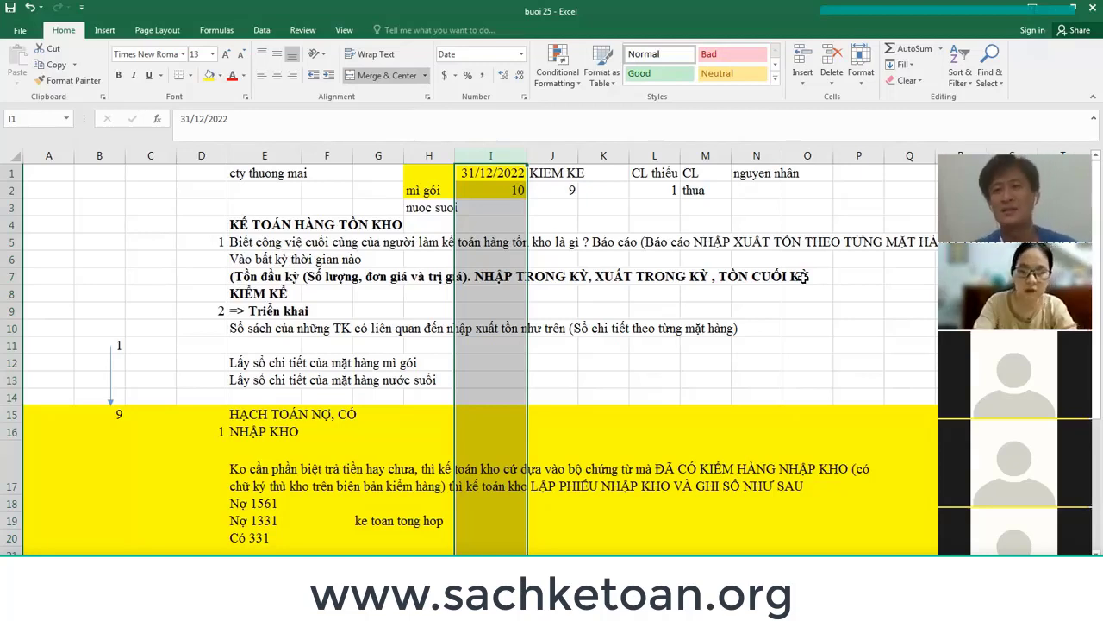
pyautogui.click(421, 189)
pyautogui.click(427, 207)
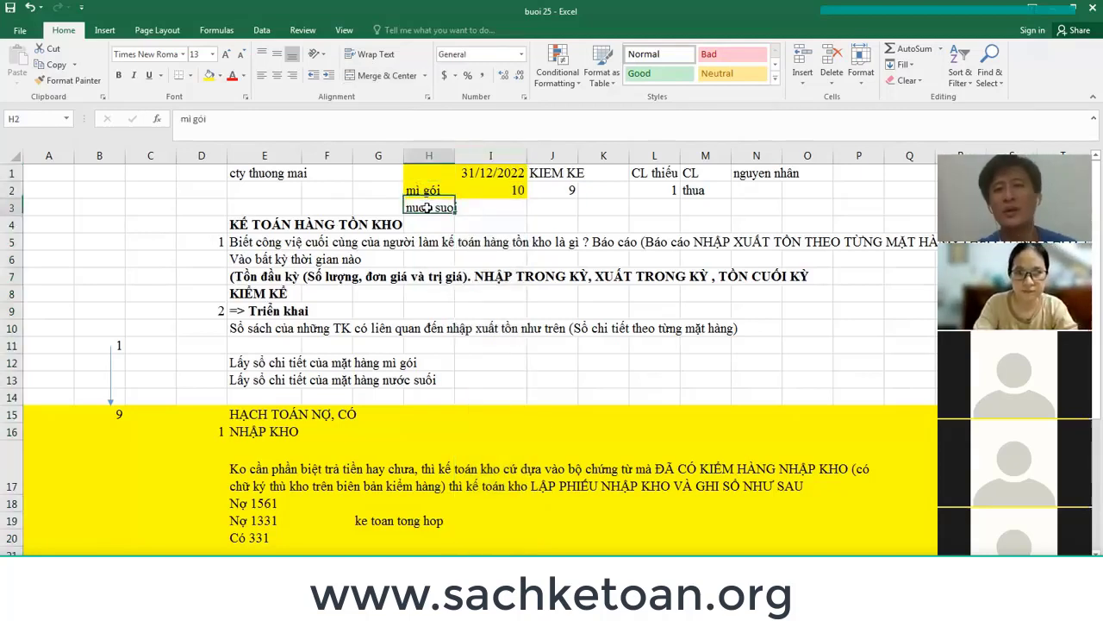
pyautogui.click(426, 192)
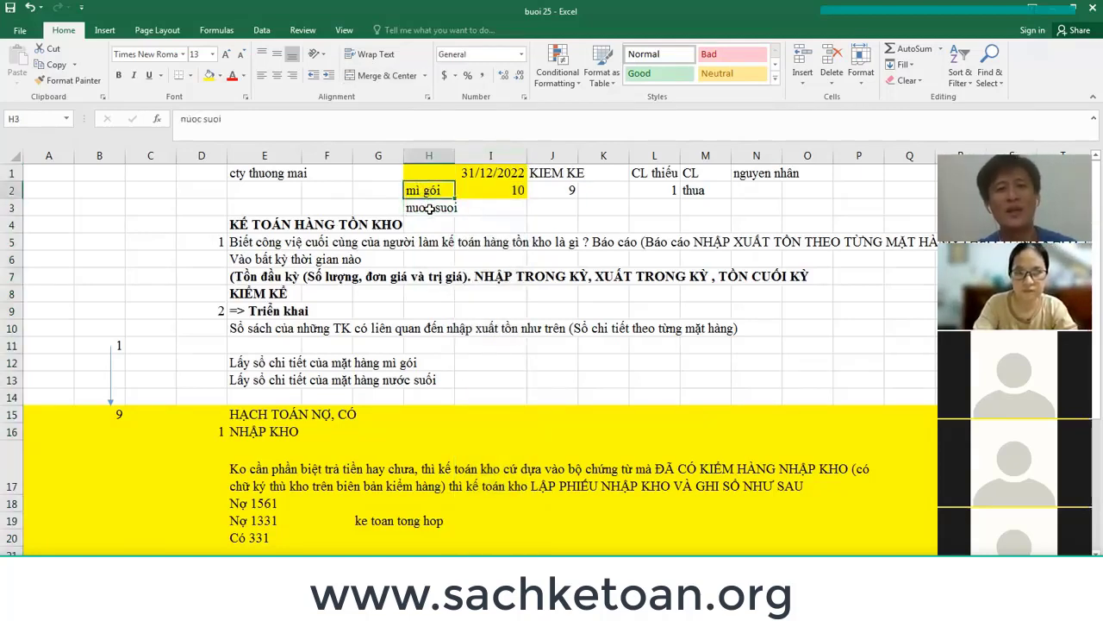
pyautogui.click(431, 209)
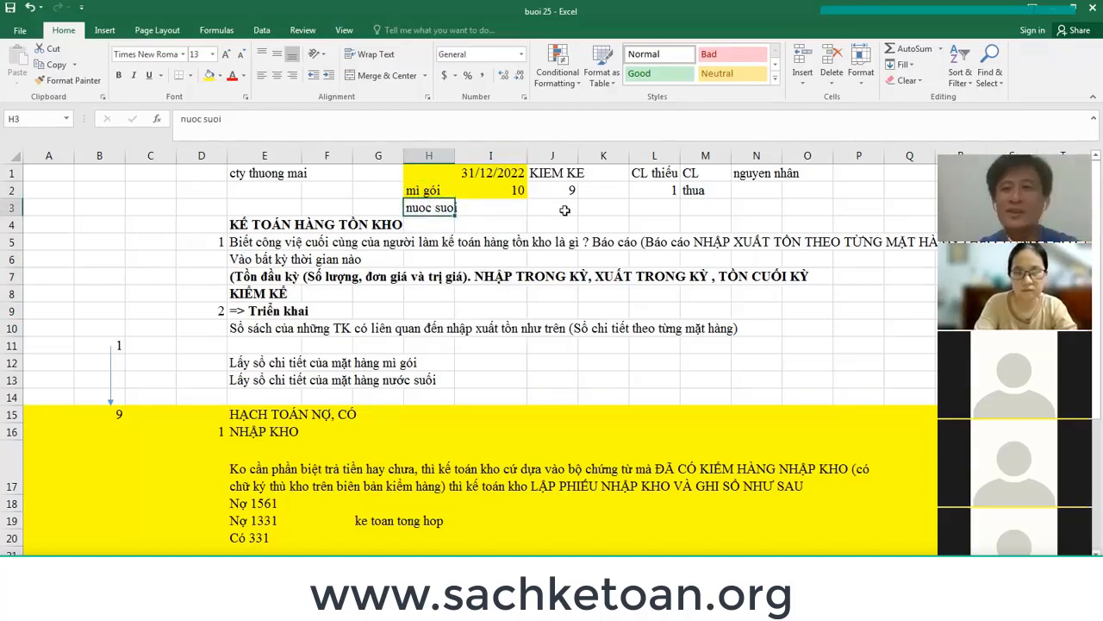
pyautogui.click(443, 191)
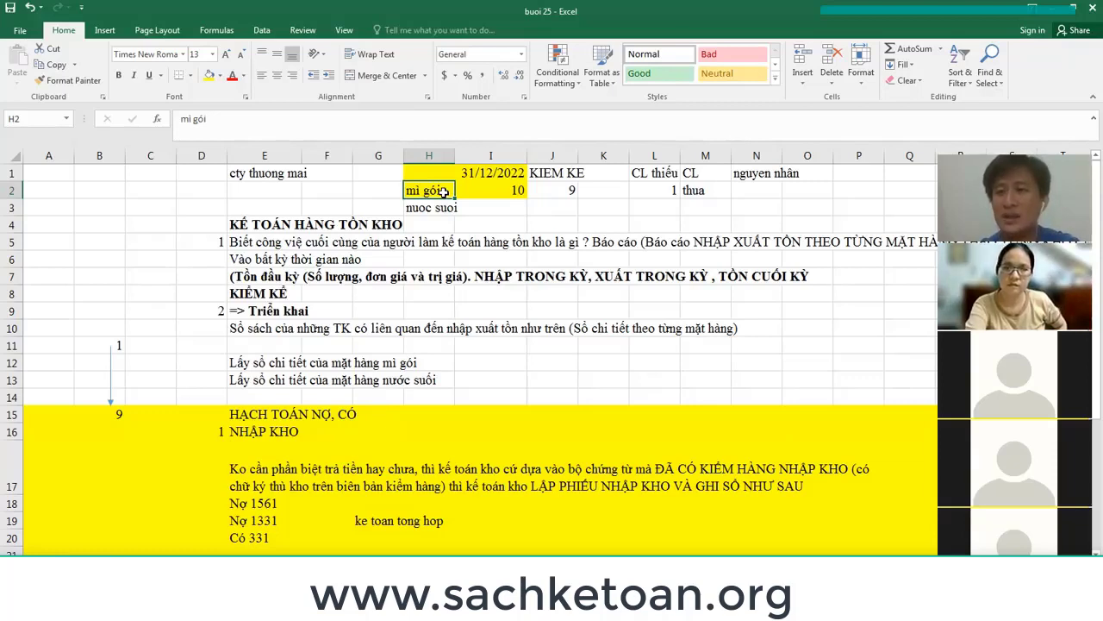
pyautogui.click(369, 192)
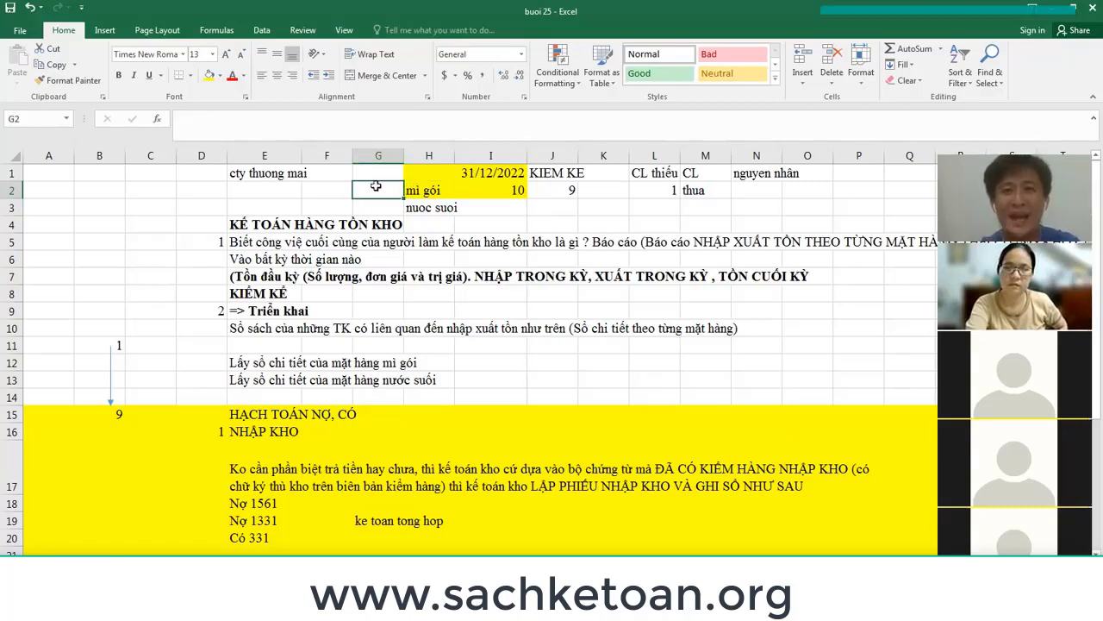
# Enter codes abc and bcf for mì gói and nuoc suoi under the heading 'mã' in G1.
pyautogui.write('abc')
pyautogui.press('Return')
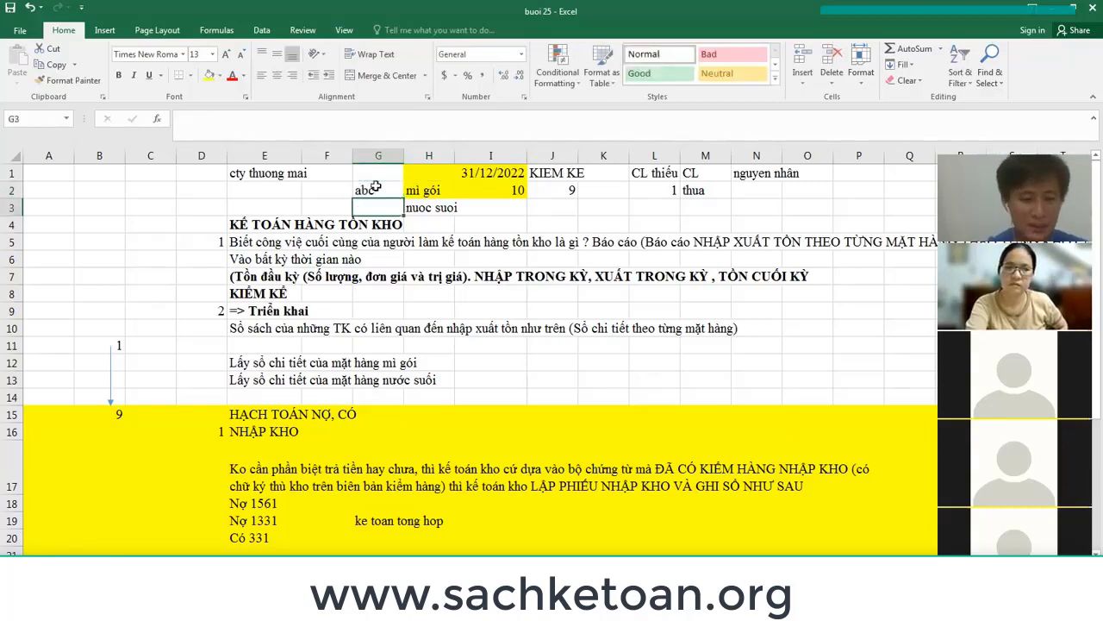
pyautogui.write('bcf')
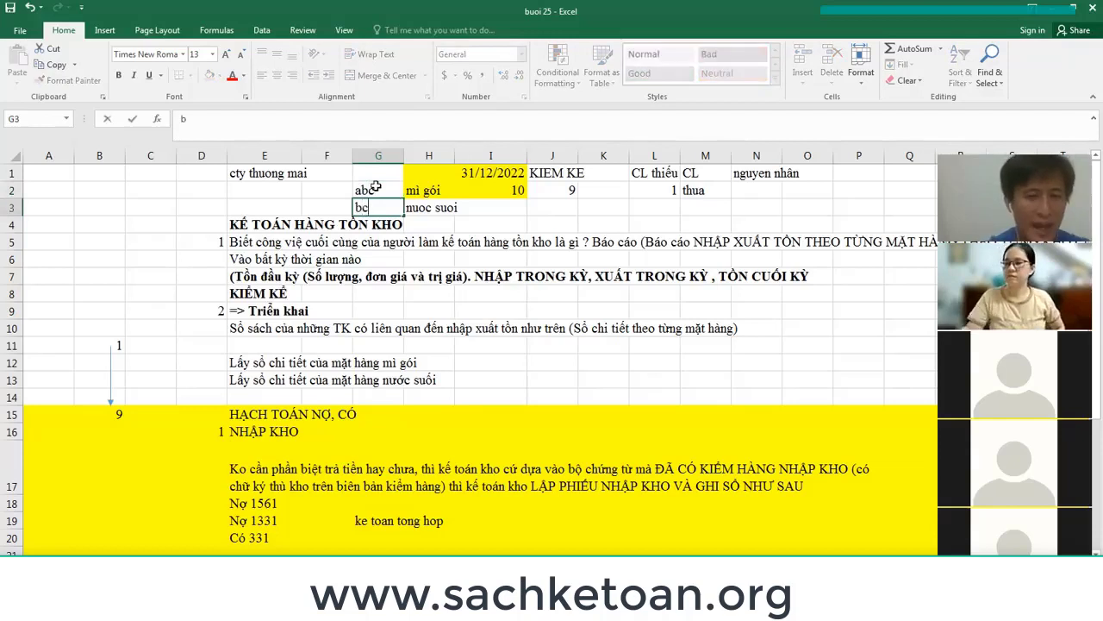
pyautogui.press('Return')
pyautogui.click(378, 172)
pyautogui.write('mã')
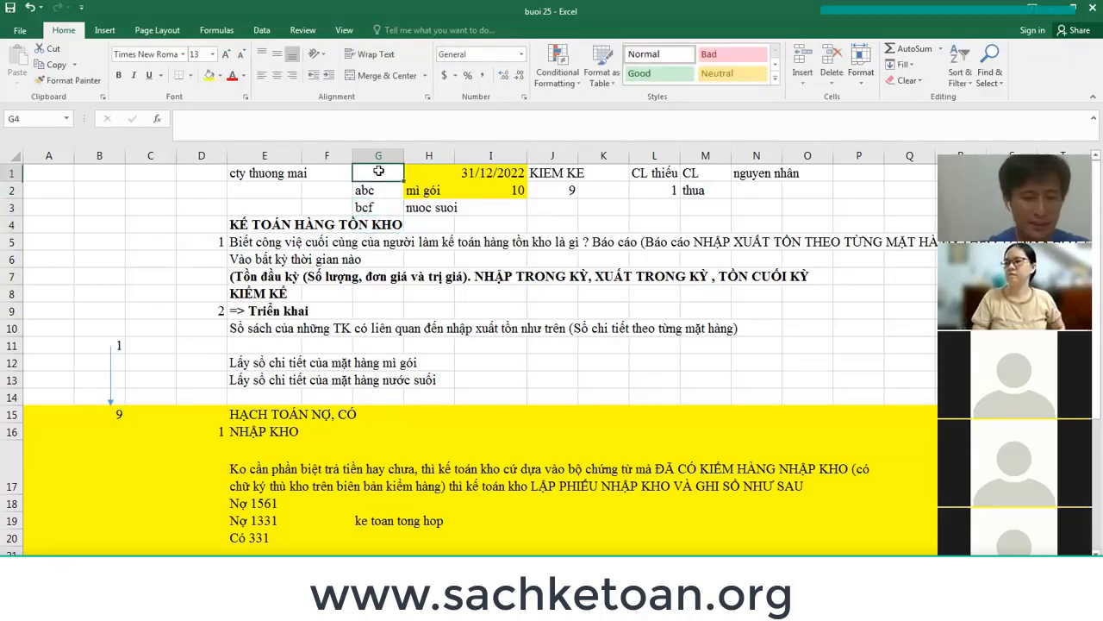
pyautogui.press('Return')
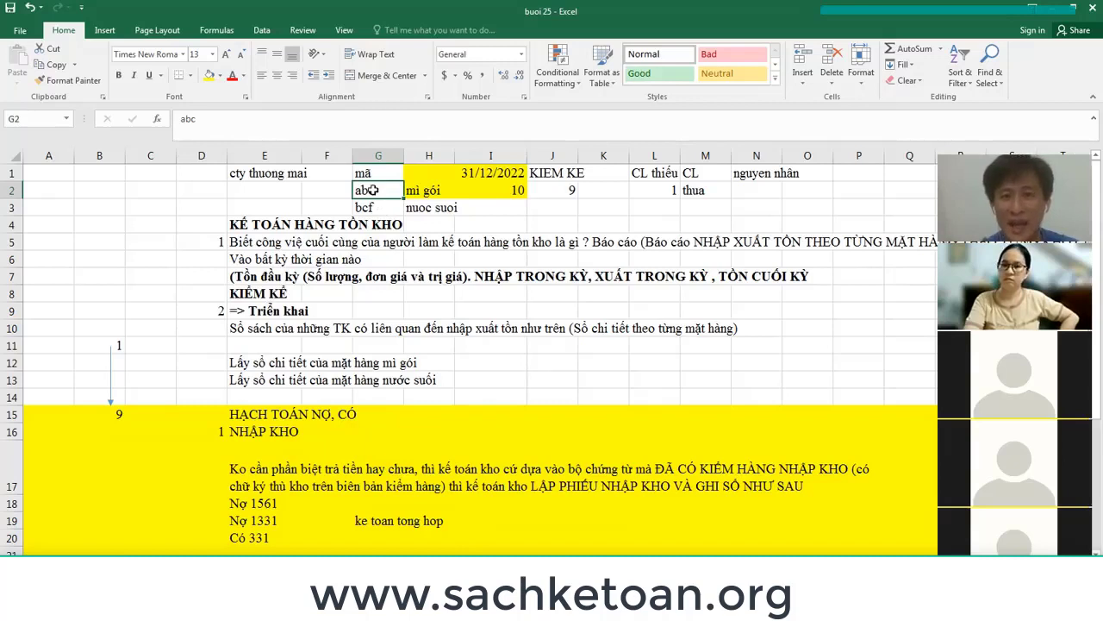
pyautogui.click(551, 187)
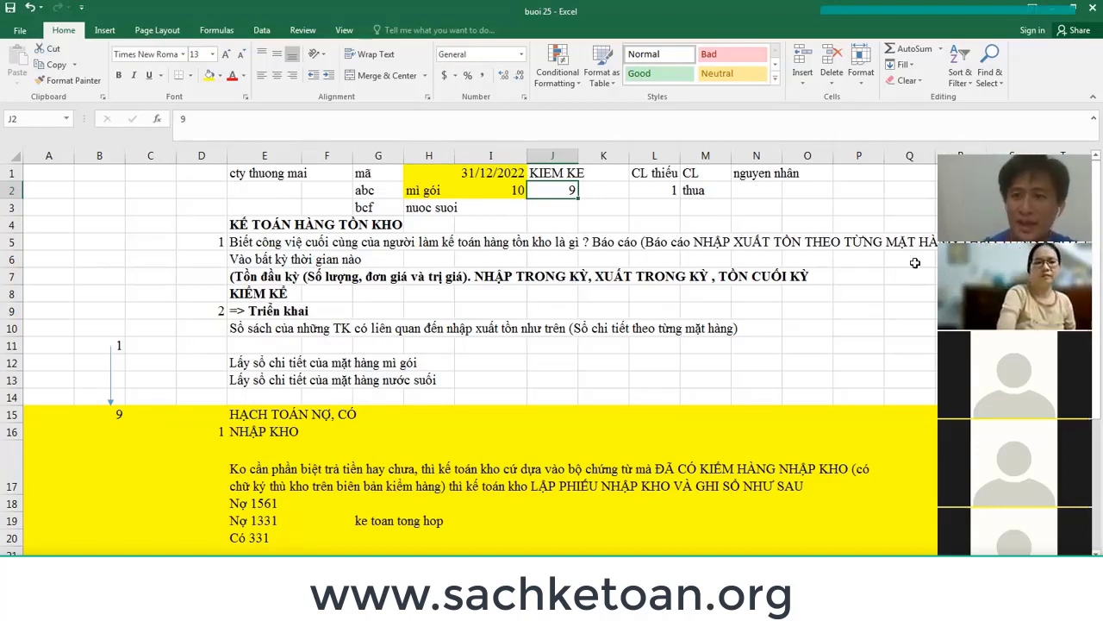
pyautogui.click(705, 207)
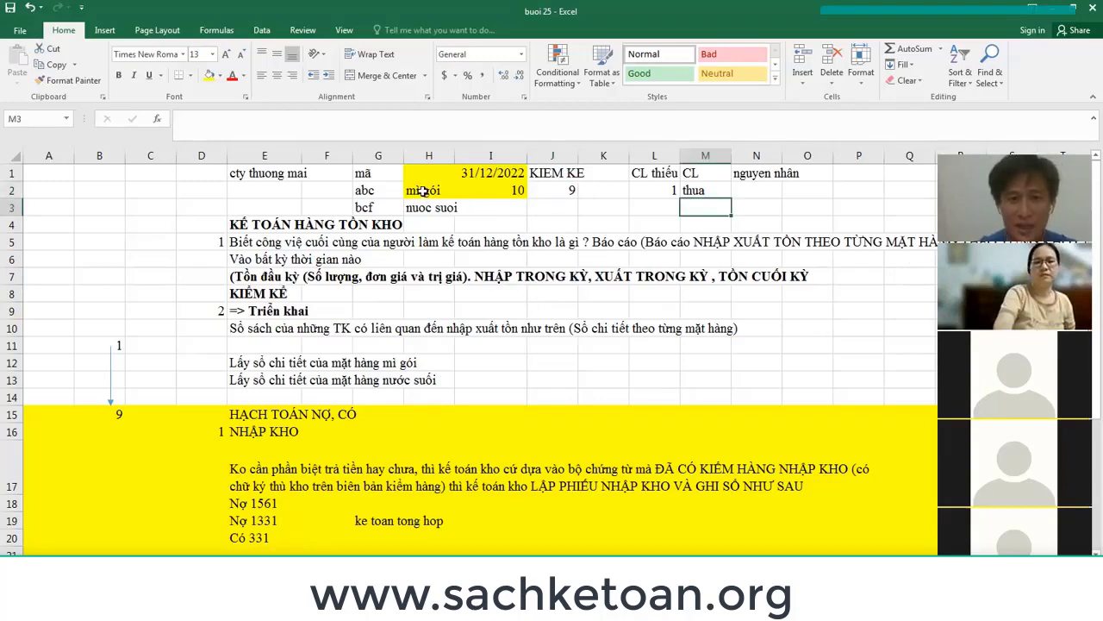
# Enter the title 'Biên bản kiểm kê' in E35 and select the area B36:I40 below it.
pyautogui.scroll(-8, 670, 213)
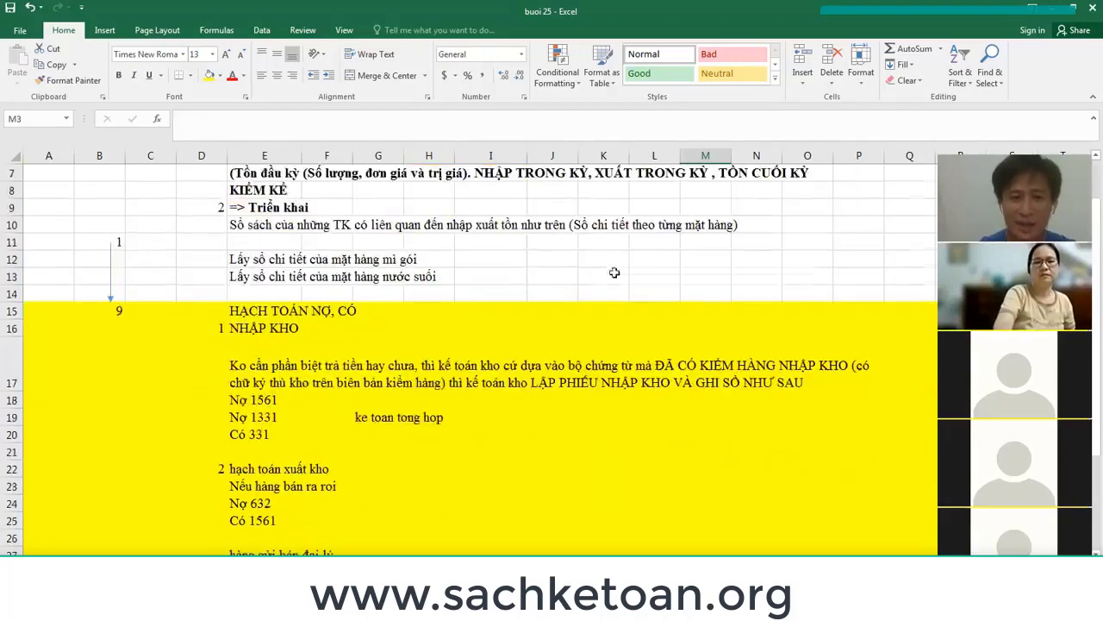
pyautogui.click(276, 346)
pyautogui.write('Bi')
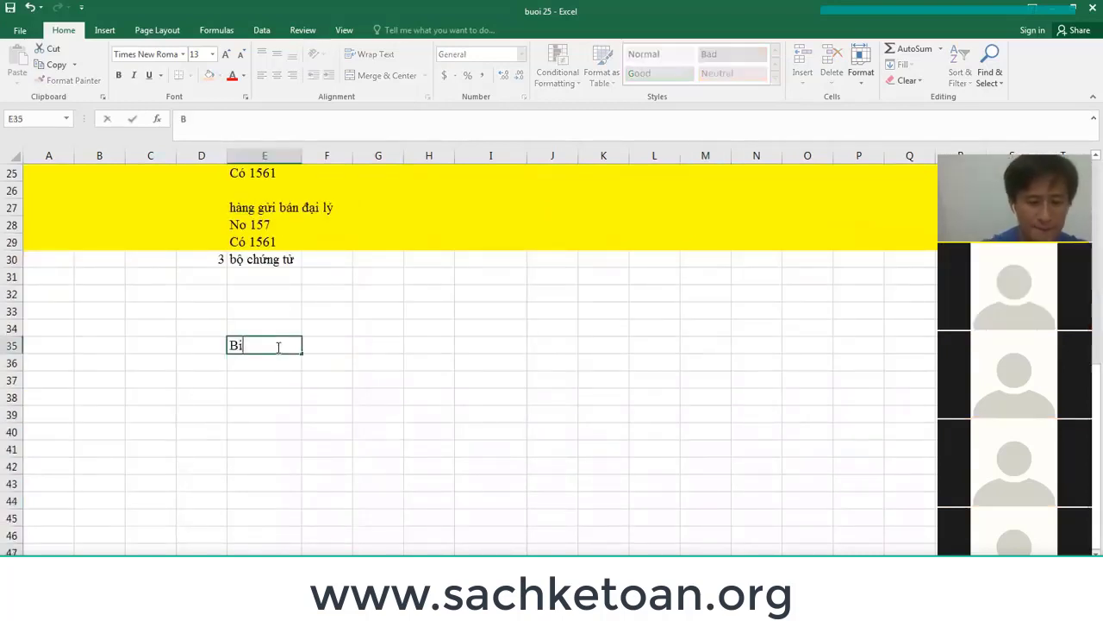
pyautogui.write('ên bản kiểm kê')
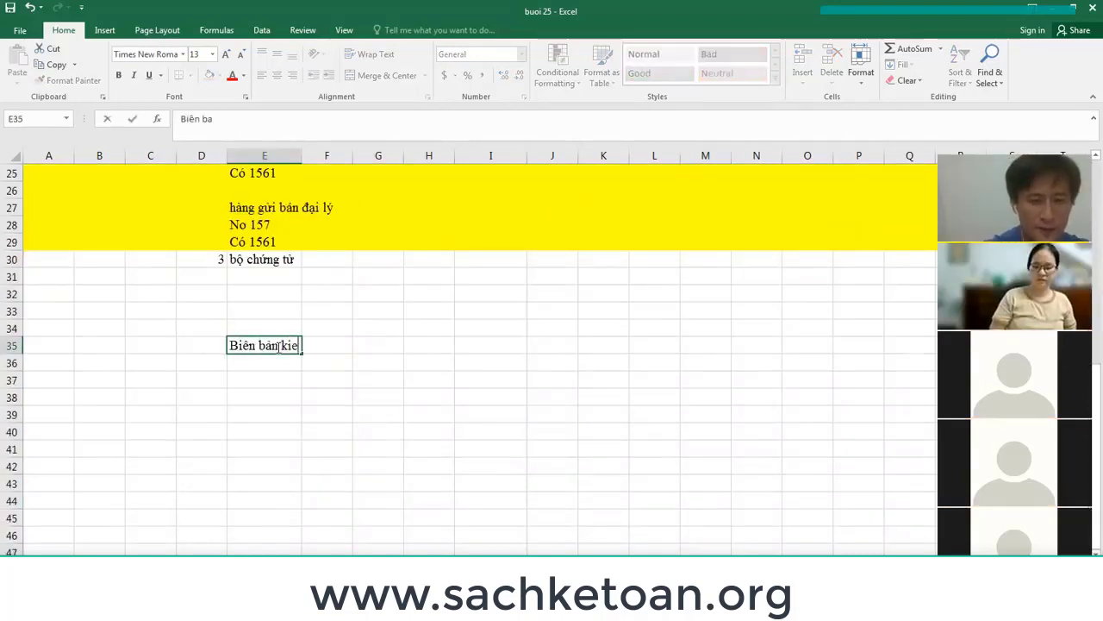
pyautogui.press('Return')
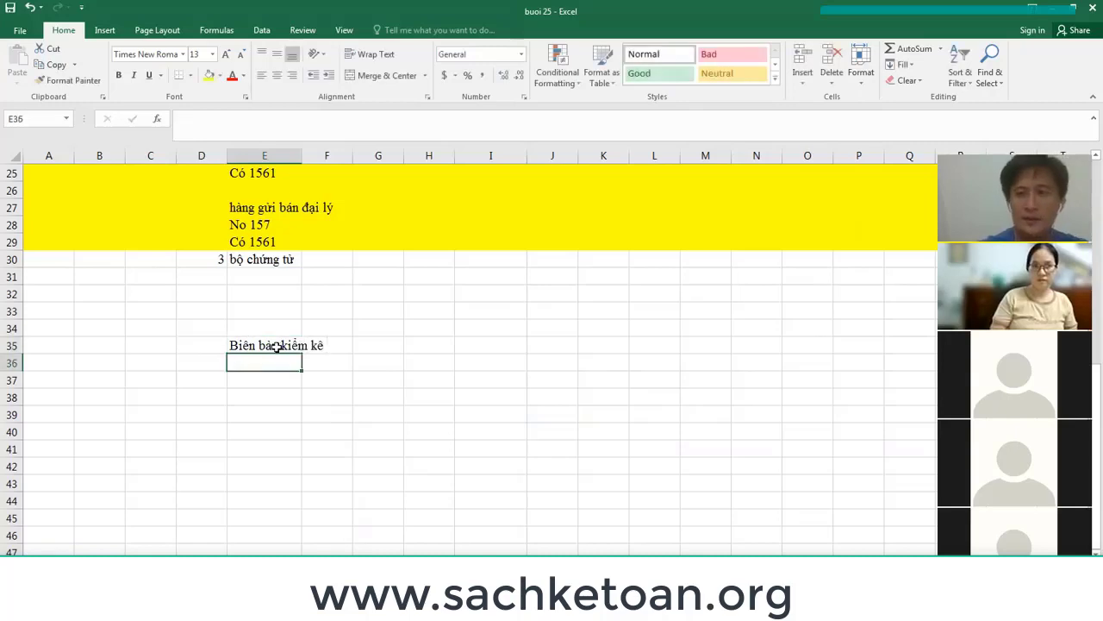
pyautogui.moveTo(81, 367); pyautogui.dragTo(491, 431)
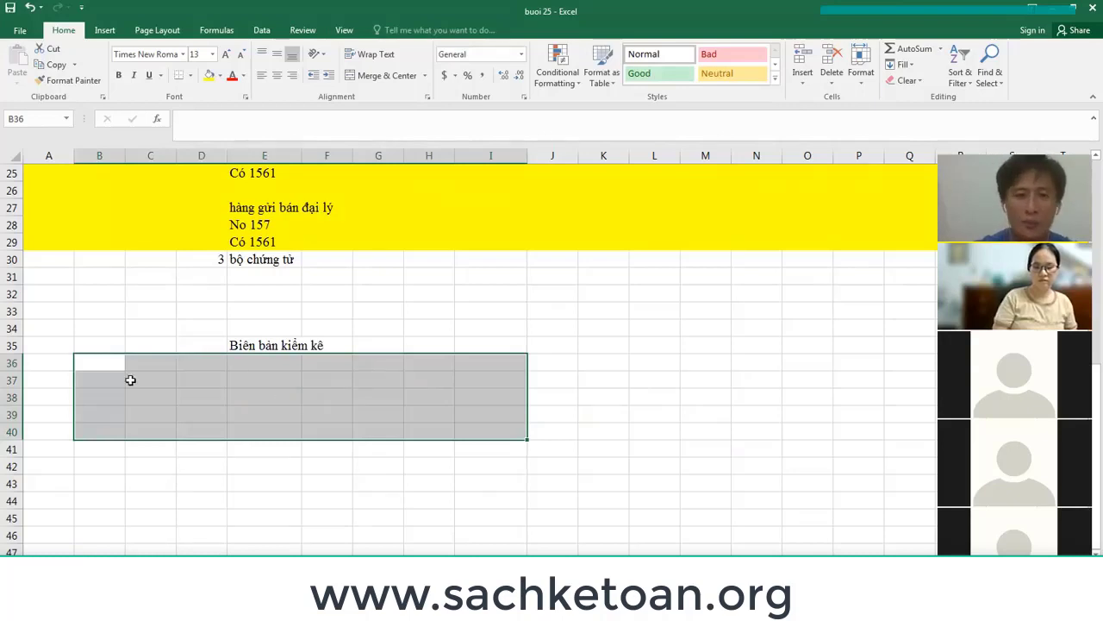
# List the items a, b and c down column C, starting at C42.
pyautogui.click(141, 378)
pyautogui.click(148, 400)
pyautogui.click(158, 428)
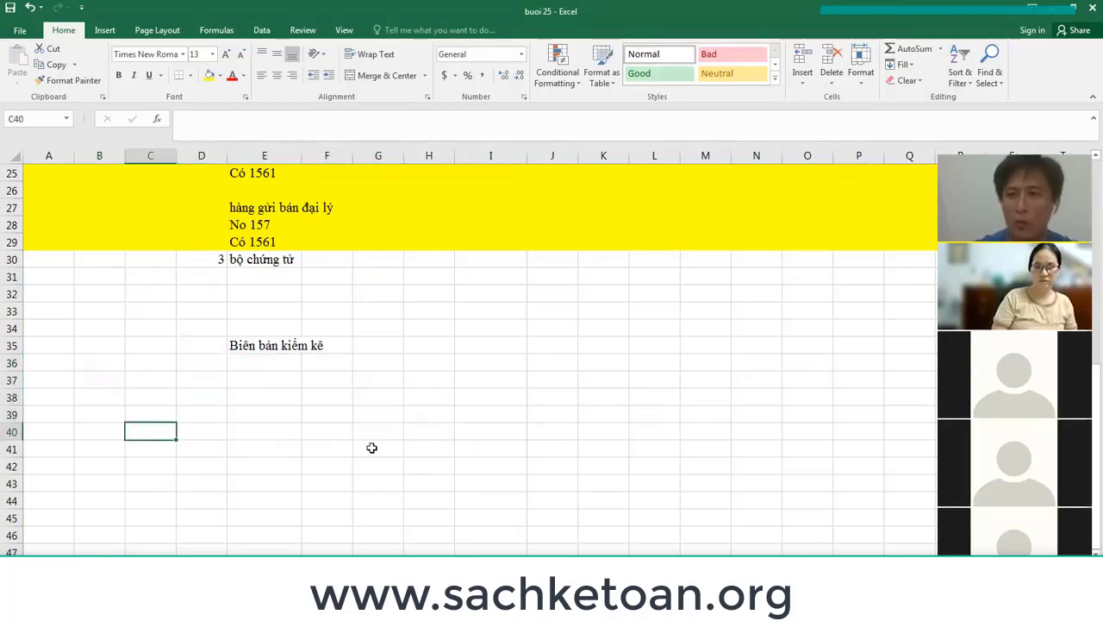
pyautogui.click(164, 457)
pyautogui.write('a')
pyautogui.press('Return')
pyautogui.write('b')
pyautogui.press('Return')
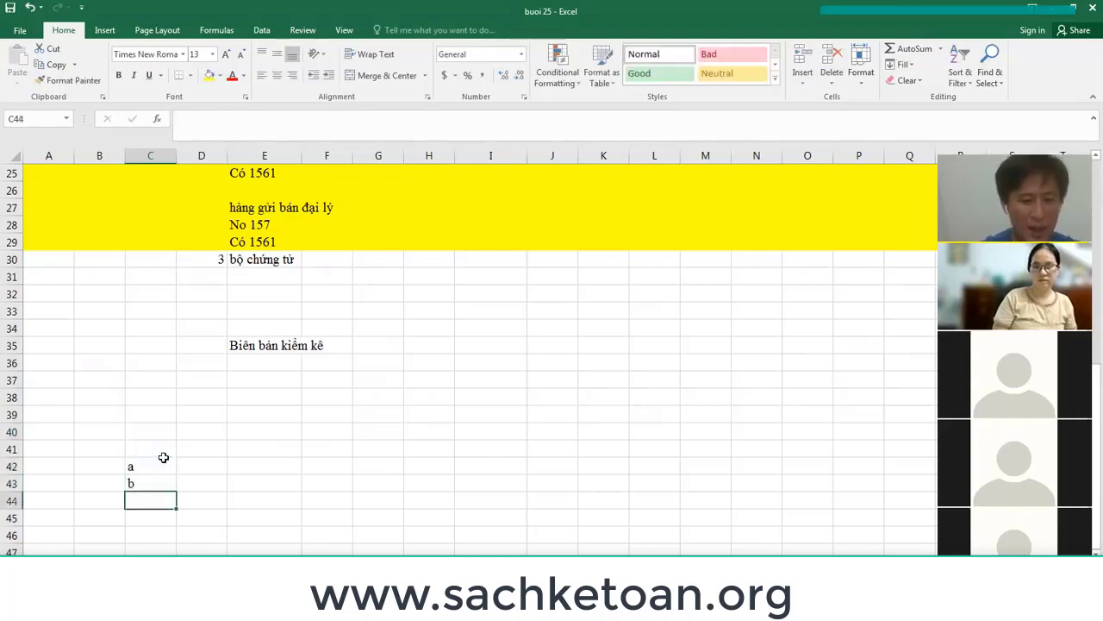
pyautogui.write('c')
pyautogui.press('Return')
# Add the headers 'ma' and 'ten' in the row above the items.
pyautogui.click(164, 460)
pyautogui.press('Right')
pyautogui.press('Up')
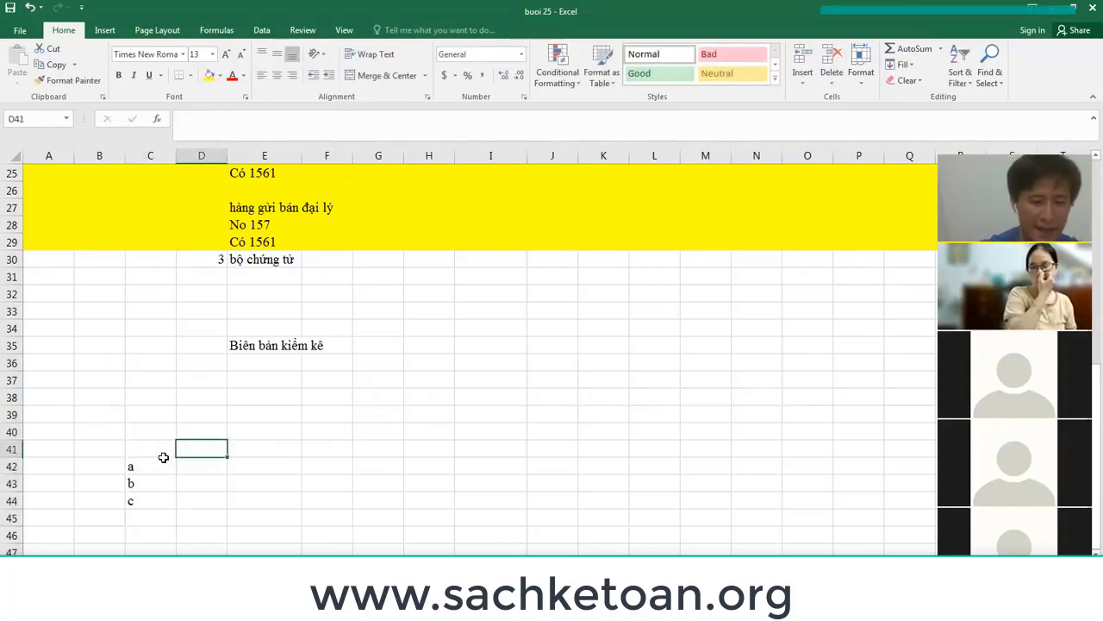
pyautogui.write('ma')
pyautogui.press('Right')
pyautogui.press('Down')
pyautogui.press('Up')
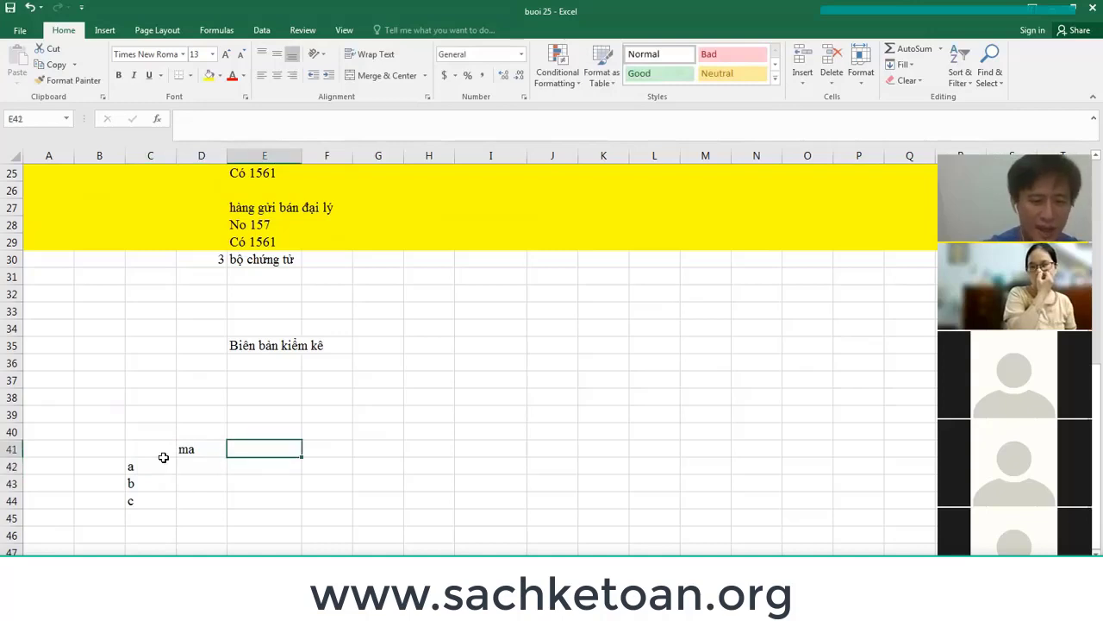
pyautogui.write('ten')
pyautogui.press('Right')
# Add the headers 'so luong theo so sach', 'kiem dem' and 'chenh lech' to the same row.
pyautogui.write('so')
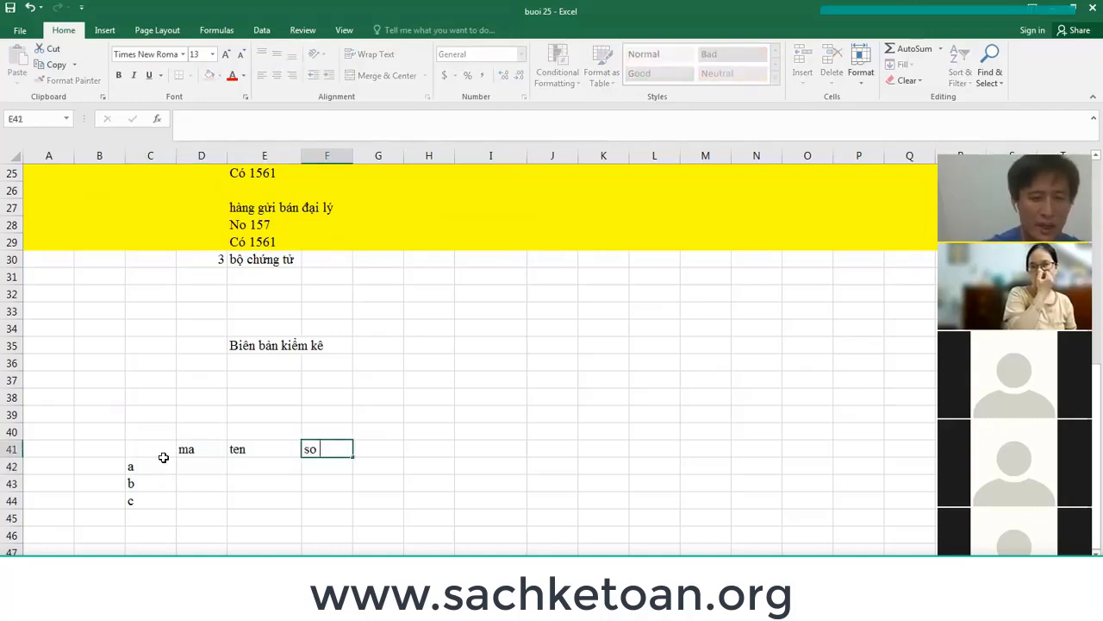
pyautogui.write(' luong theo so s')
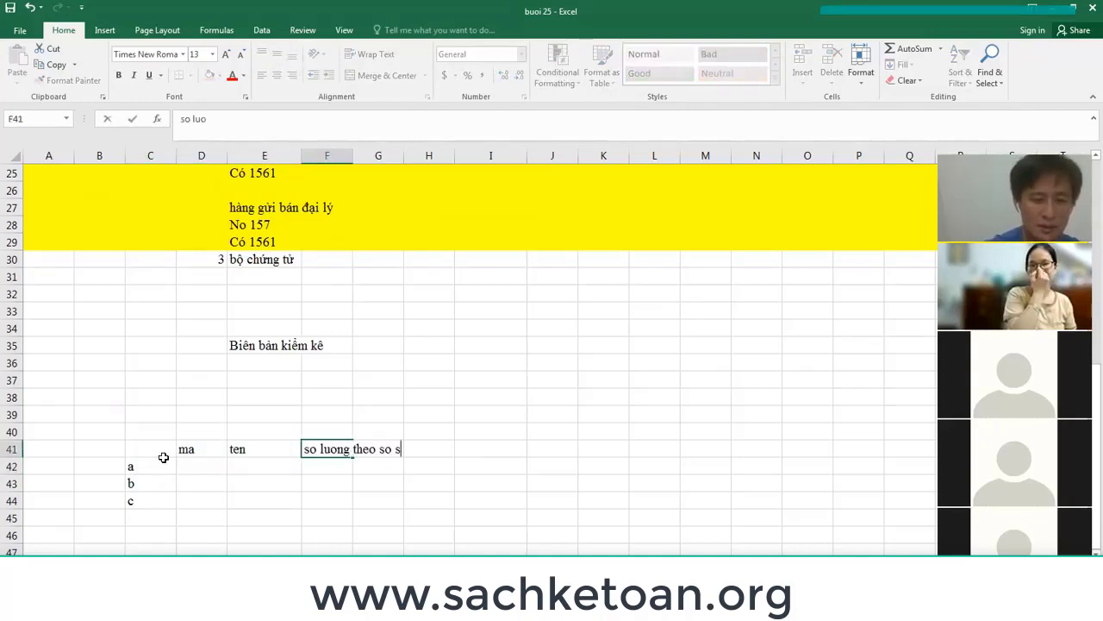
pyautogui.write('ach')
pyautogui.press('Return')
pyautogui.press('Up')
pyautogui.press('Right')
pyautogui.press('Right')
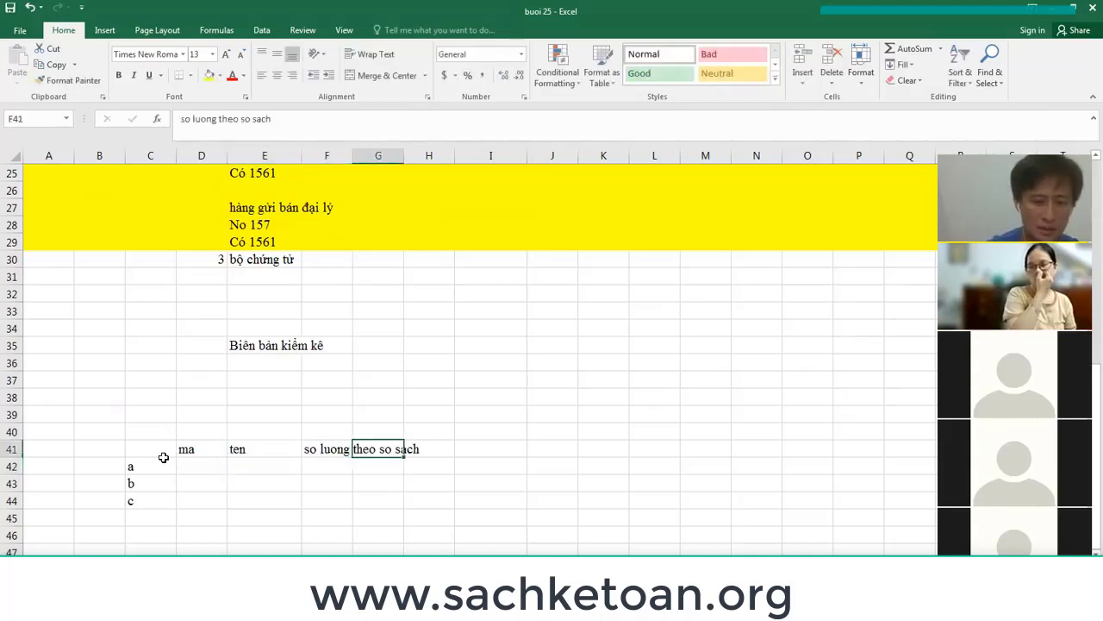
pyautogui.write('kie')
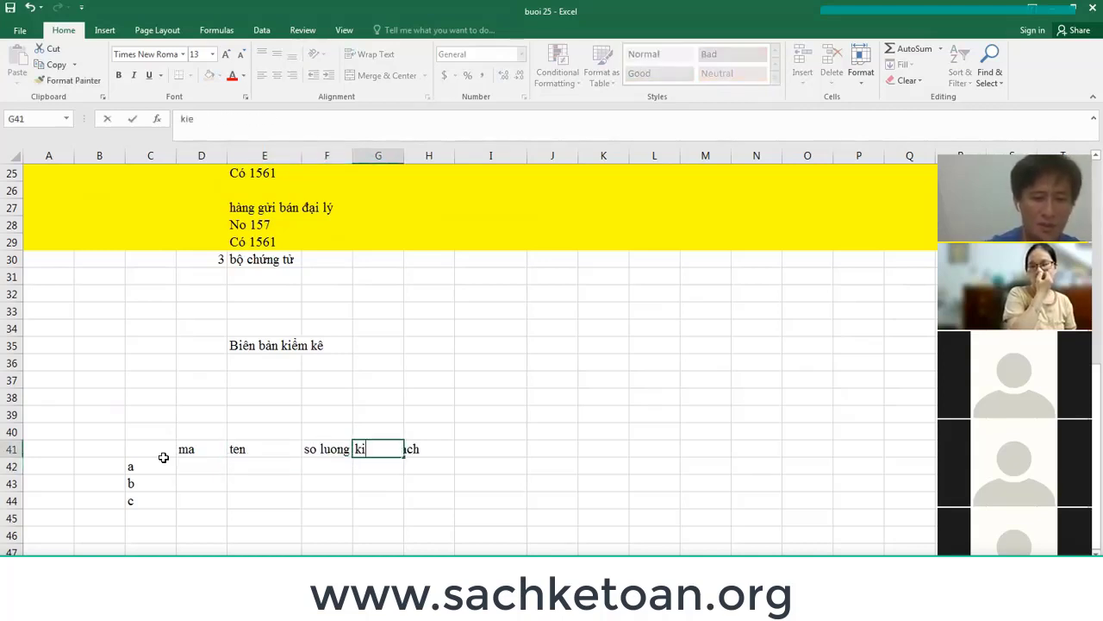
pyautogui.write('m dem')
pyautogui.press('Tab')
pyautogui.write('ch')
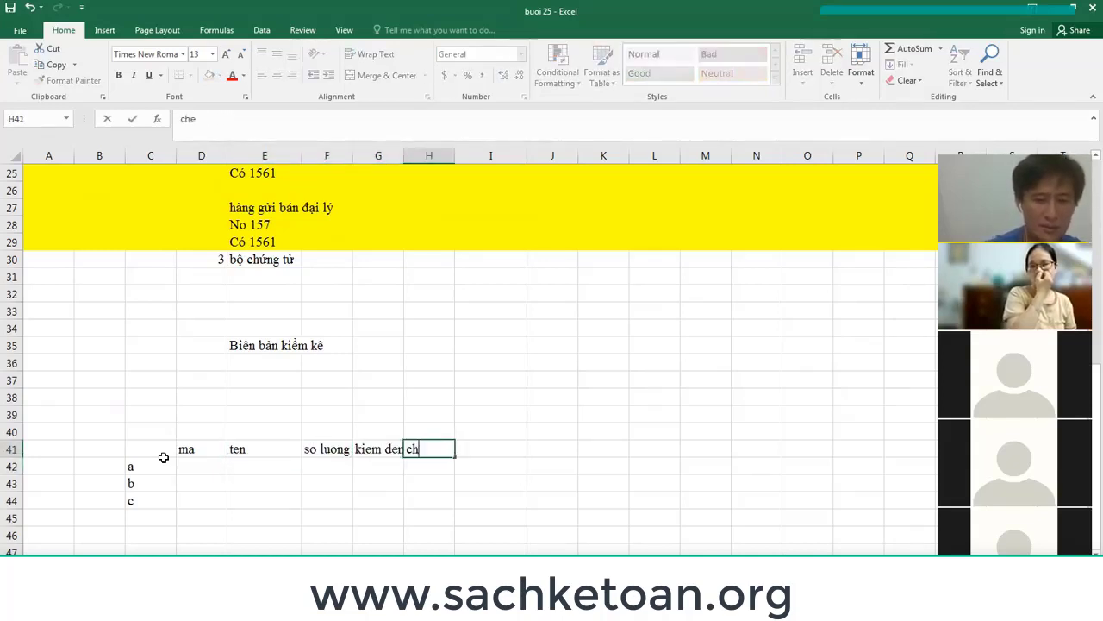
pyautogui.write('enh lech')
pyautogui.press('Tab')
pyautogui.press('Down')
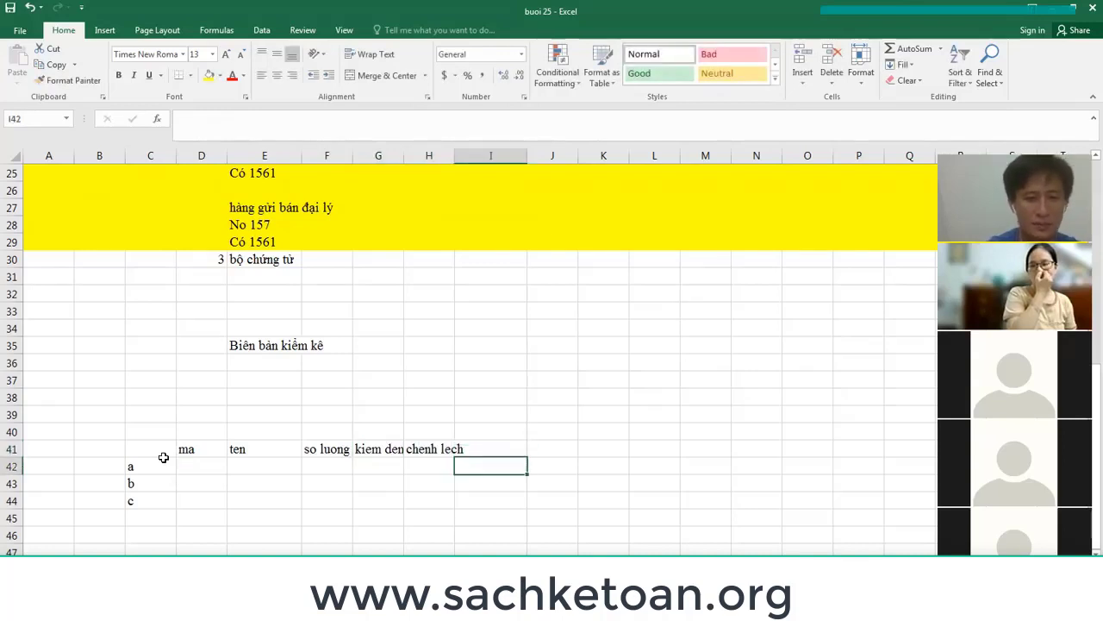
# Type the cause-explanation line 'Giải thích nguyên nhân' in E46.
pyautogui.scroll(-1, 164, 457)
pyautogui.press('Left')
pyautogui.press('Left')
pyautogui.press('Left')
pyautogui.press('Up')
pyautogui.press('Up')
pyautogui.press('Up')
pyautogui.write('G')
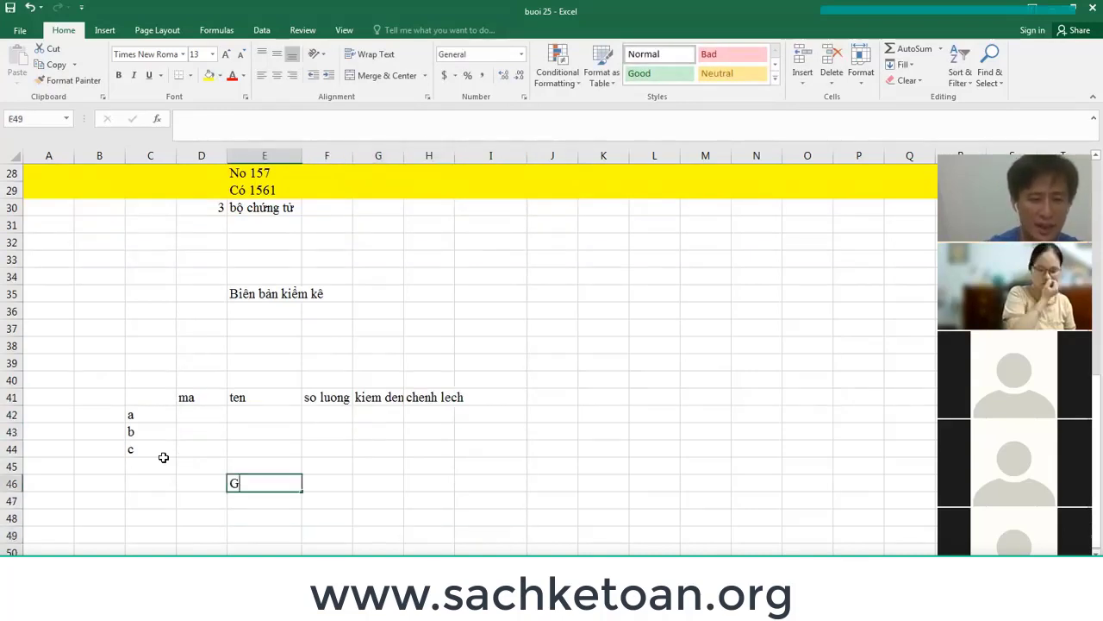
pyautogui.write('iải thi')
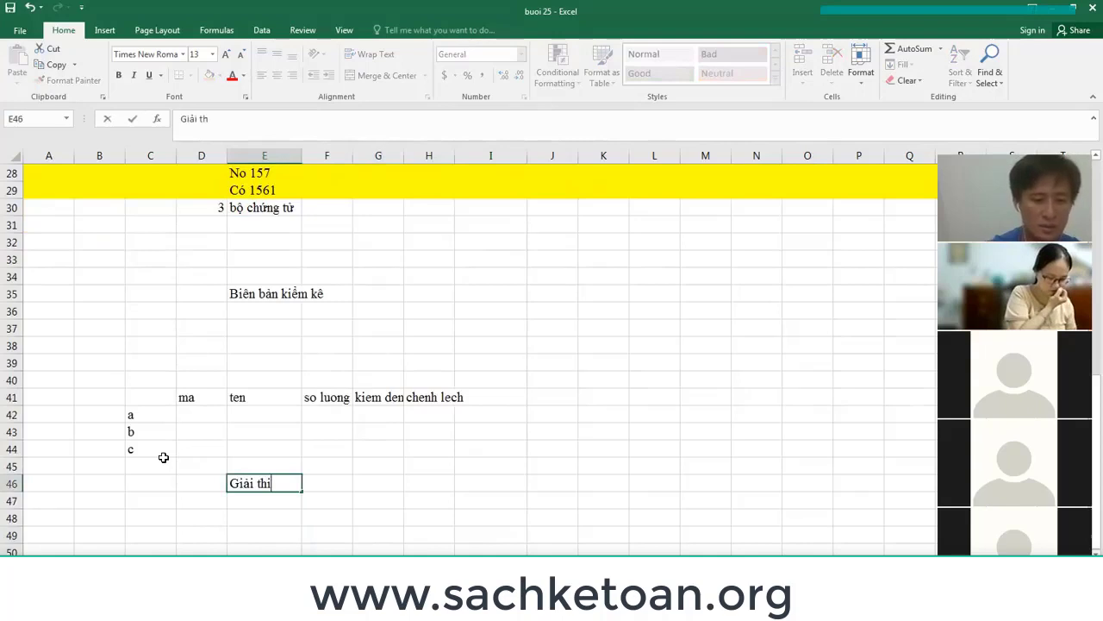
pyautogui.write('ch ngu')
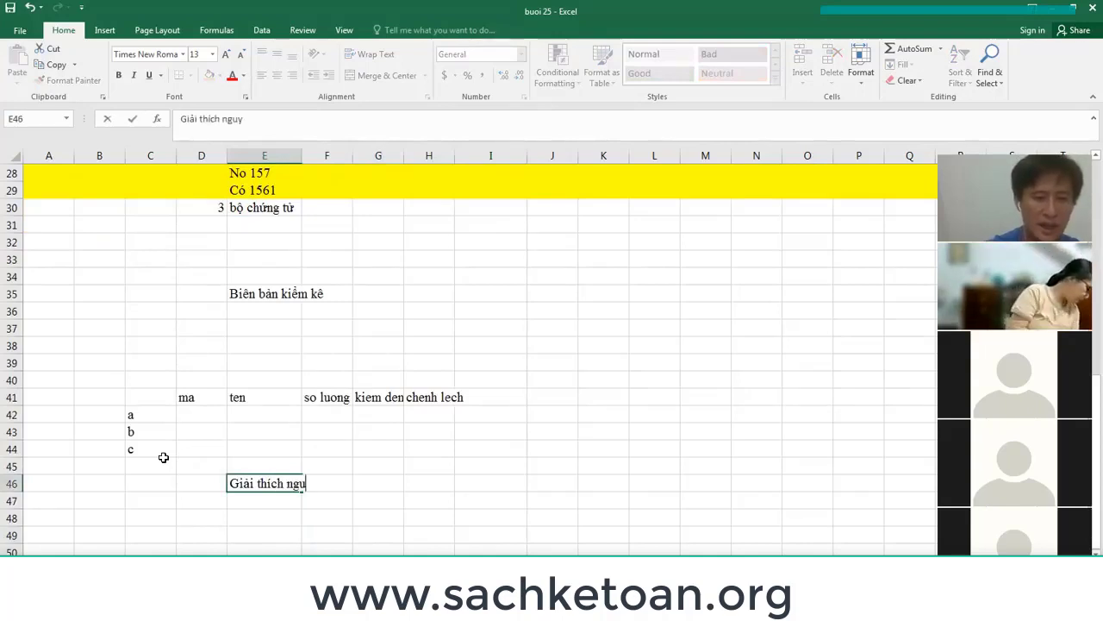
pyautogui.write('yên nnhận')
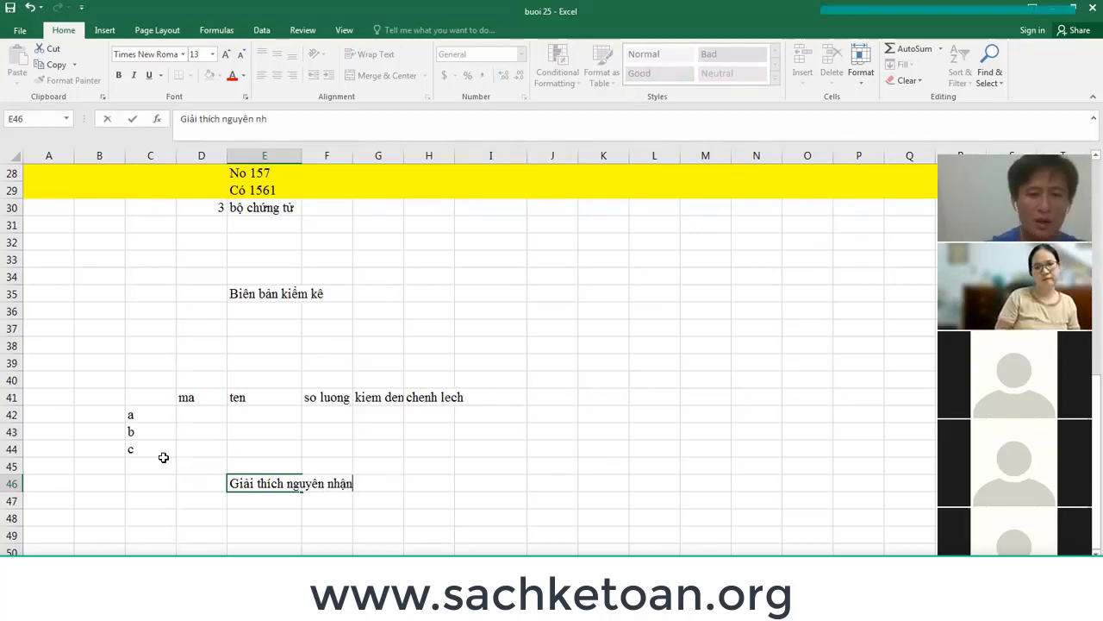
pyautogui.press('Return')
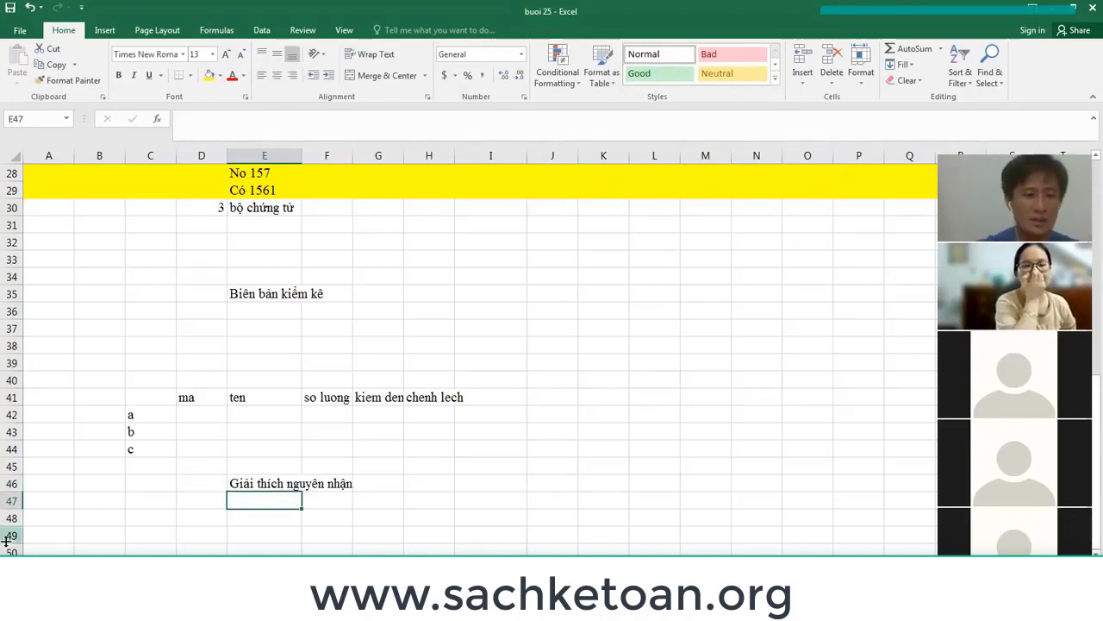
# Fill D48:I54 yellow and enter the date 31/12/2022 in E36 under the title.
pyautogui.moveTo(177, 518); pyautogui.dragTo(491, 545)
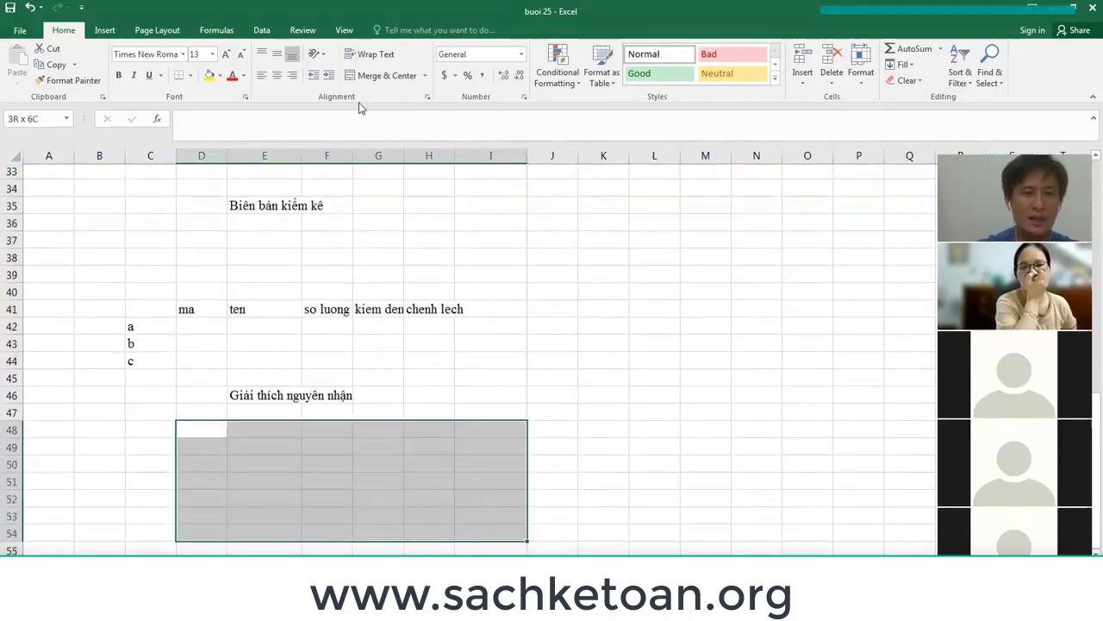
pyautogui.click(209, 75)
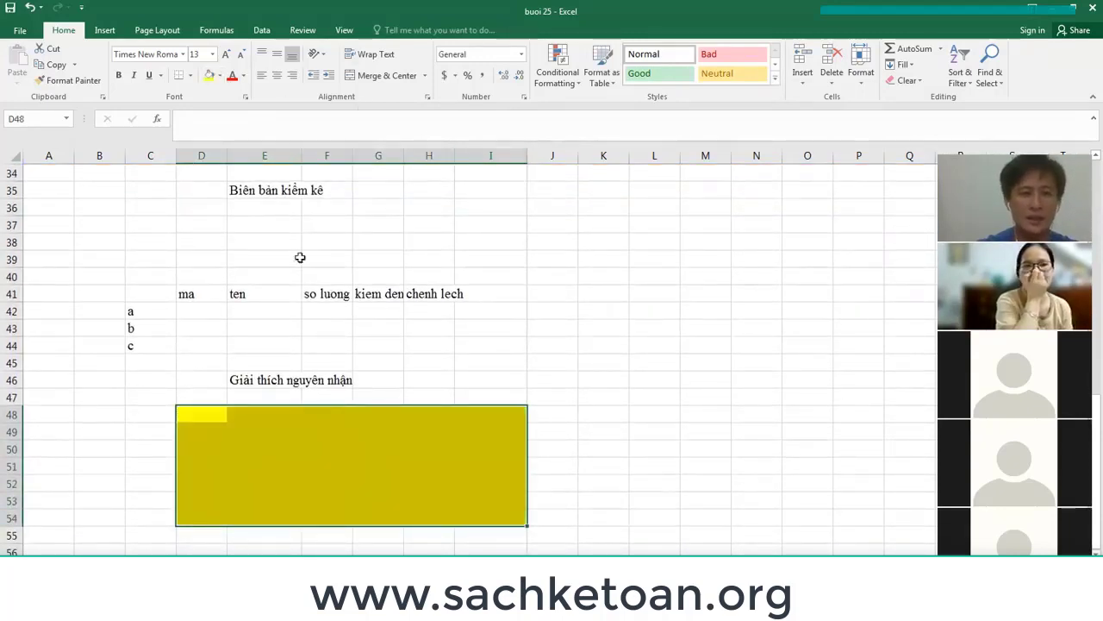
pyautogui.scroll(2, 319, 224)
pyautogui.click(264, 308)
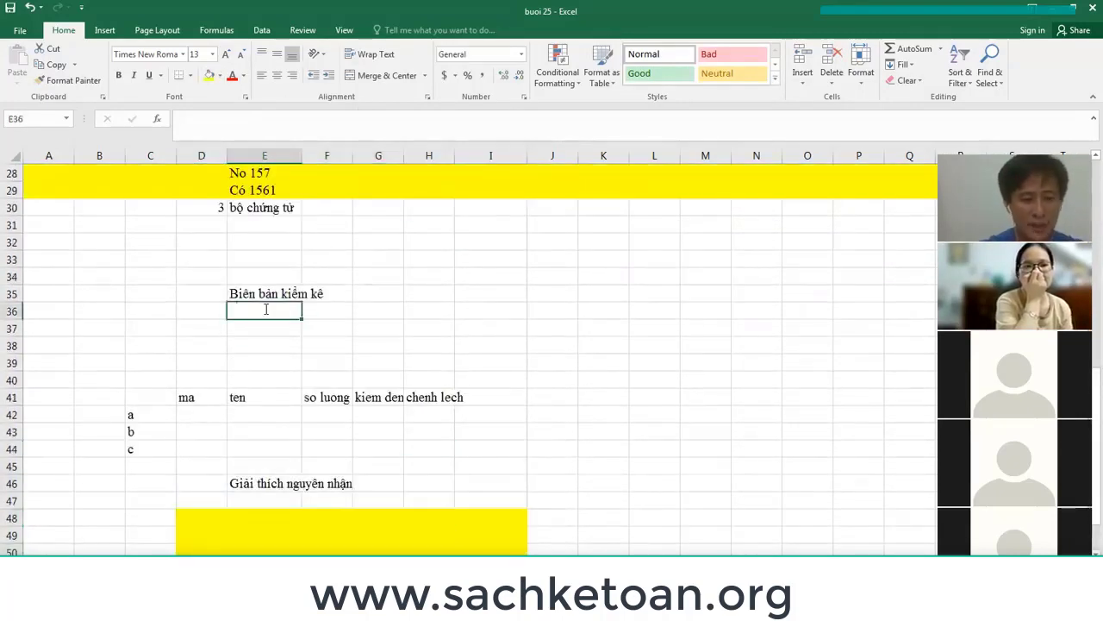
pyautogui.write('31/12/202')
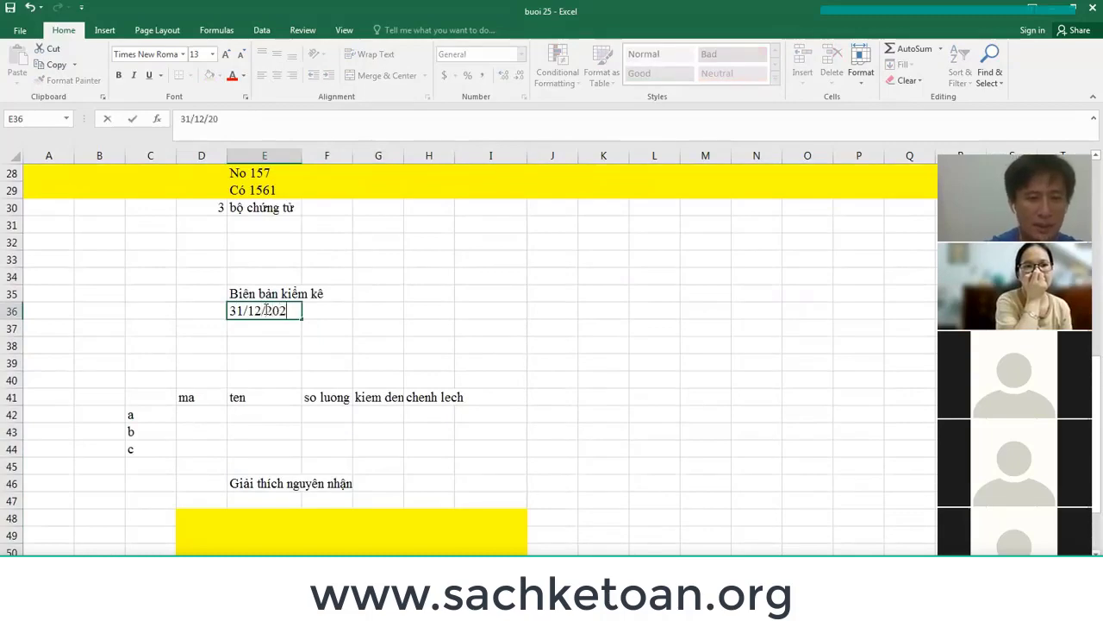
pyautogui.write('2')
pyautogui.press('Return')
pyautogui.scroll(4, 464, 343)
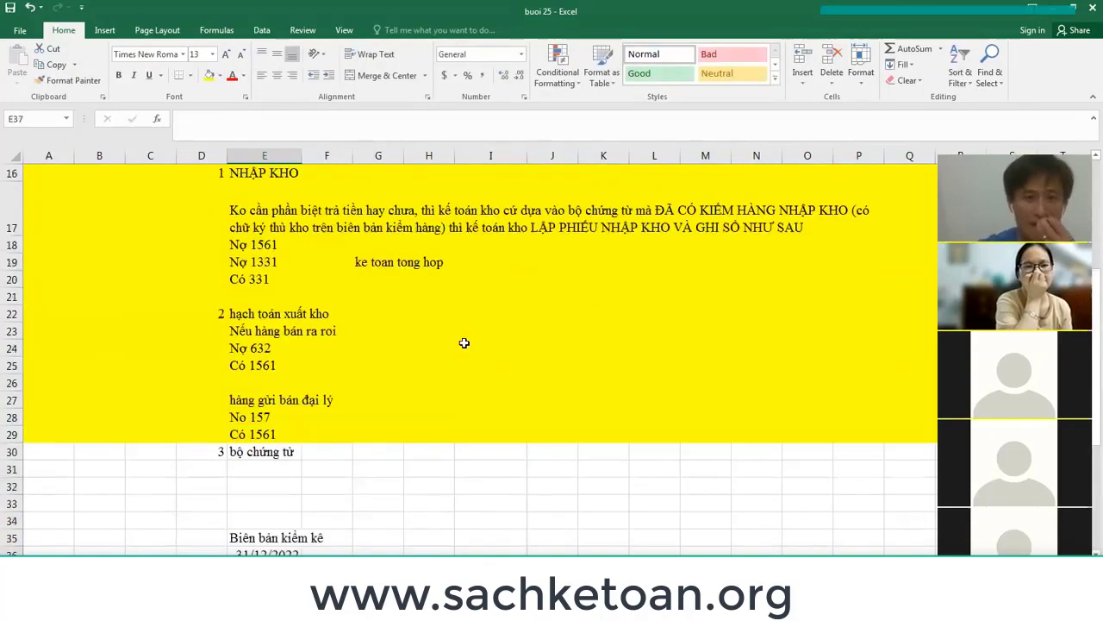
pyautogui.scroll(3, 464, 343)
pyautogui.scroll(1, 291, 224)
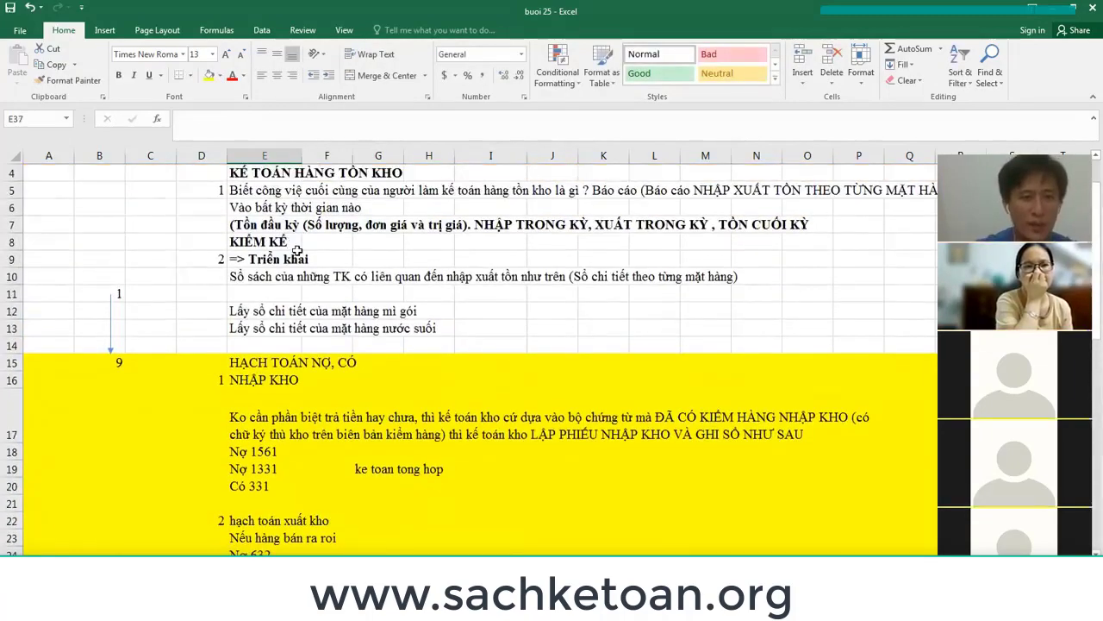
pyautogui.click(239, 224)
pyautogui.moveTo(239, 224); pyautogui.dragTo(830, 223)
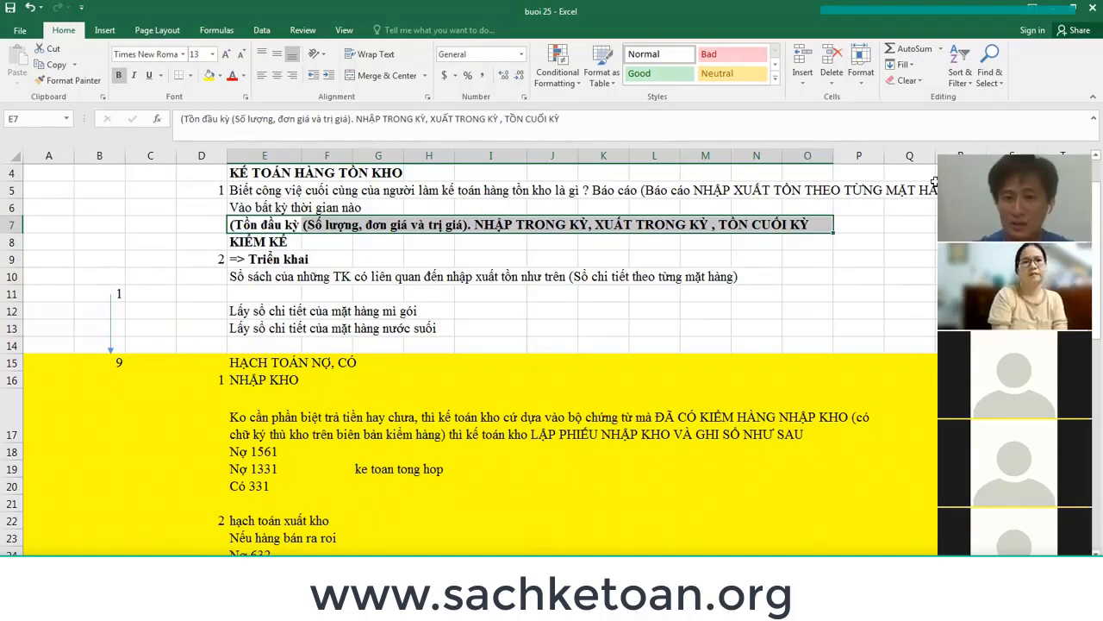
pyautogui.scroll(-4, 535, 410)
pyautogui.scroll(-7, 259, 314)
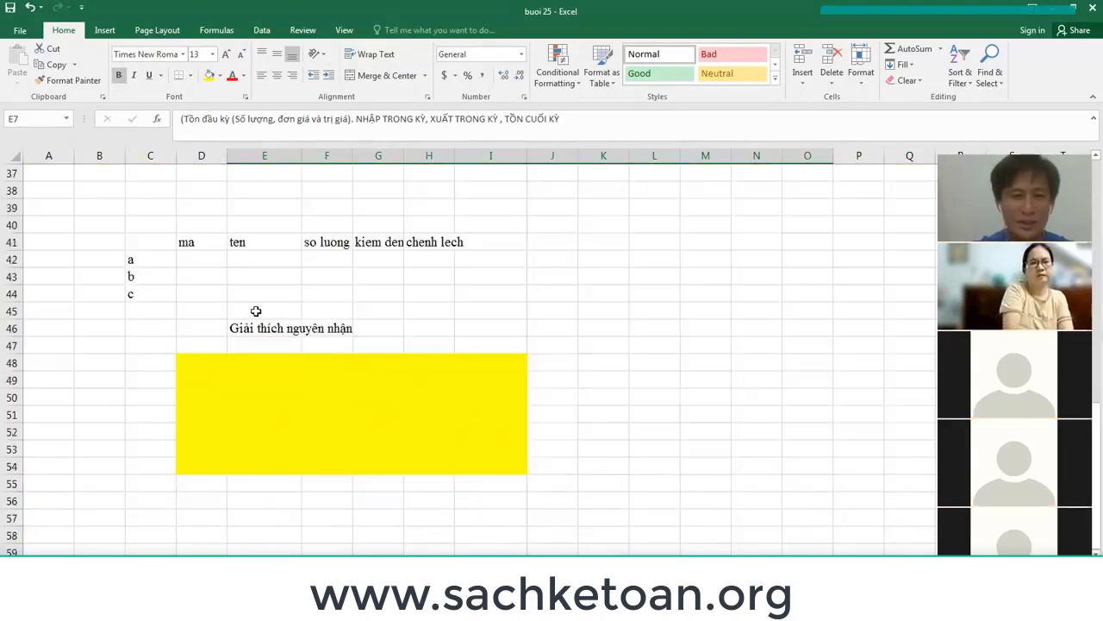
pyautogui.scroll(1, 259, 307)
pyautogui.moveTo(137, 268); pyautogui.dragTo(427, 313)
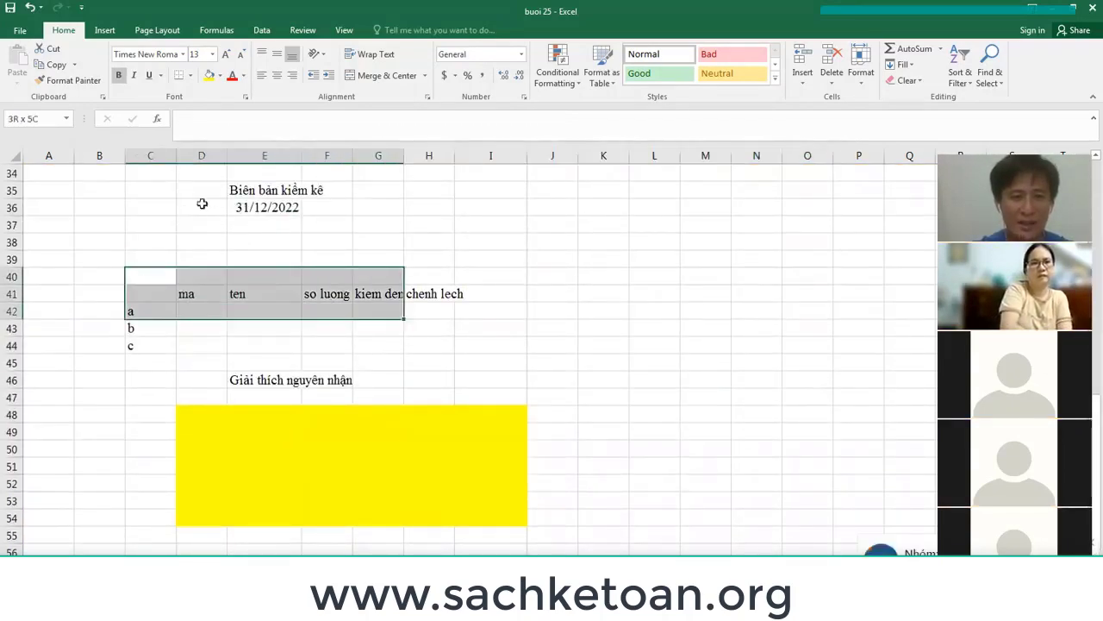
pyautogui.moveTo(151, 188); pyautogui.dragTo(541, 503)
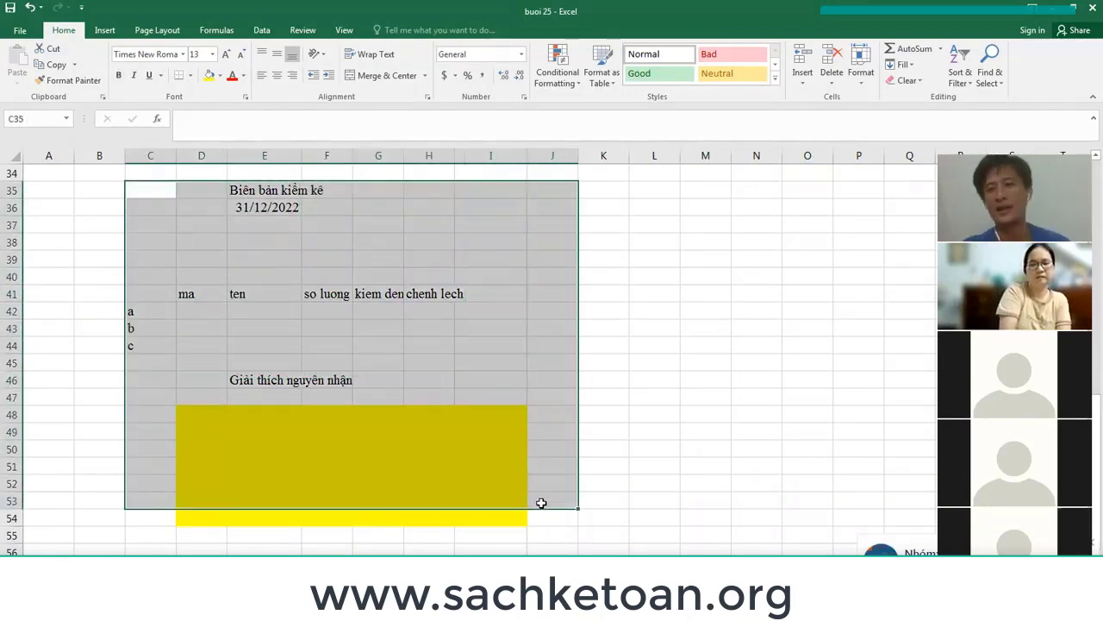
pyautogui.scroll(2, 342, 419)
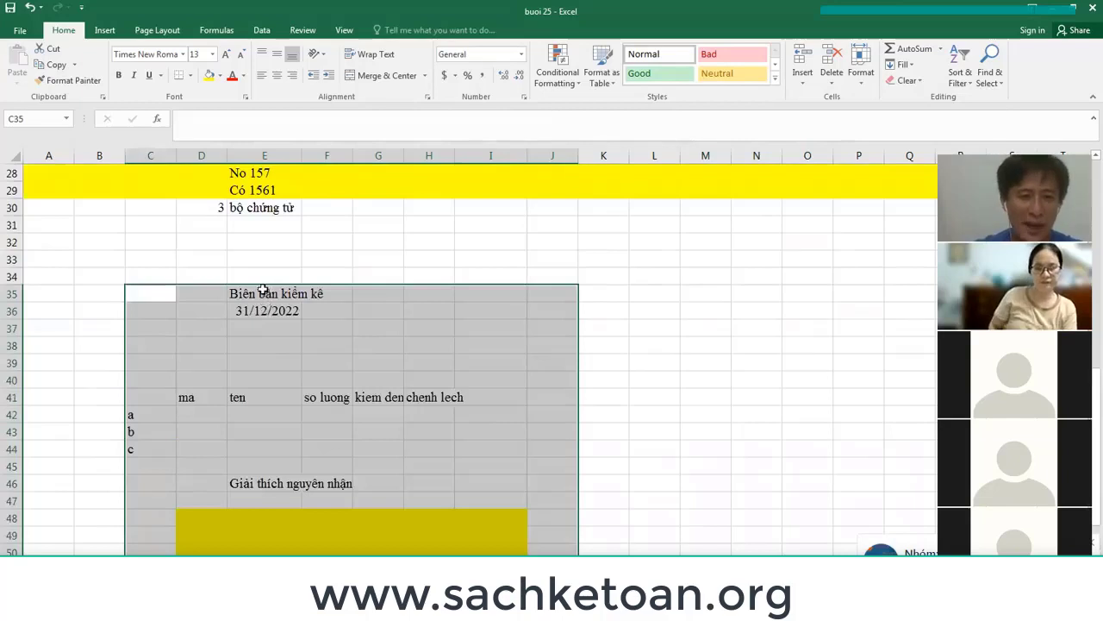
pyautogui.moveTo(245, 309); pyautogui.dragTo(377, 305)
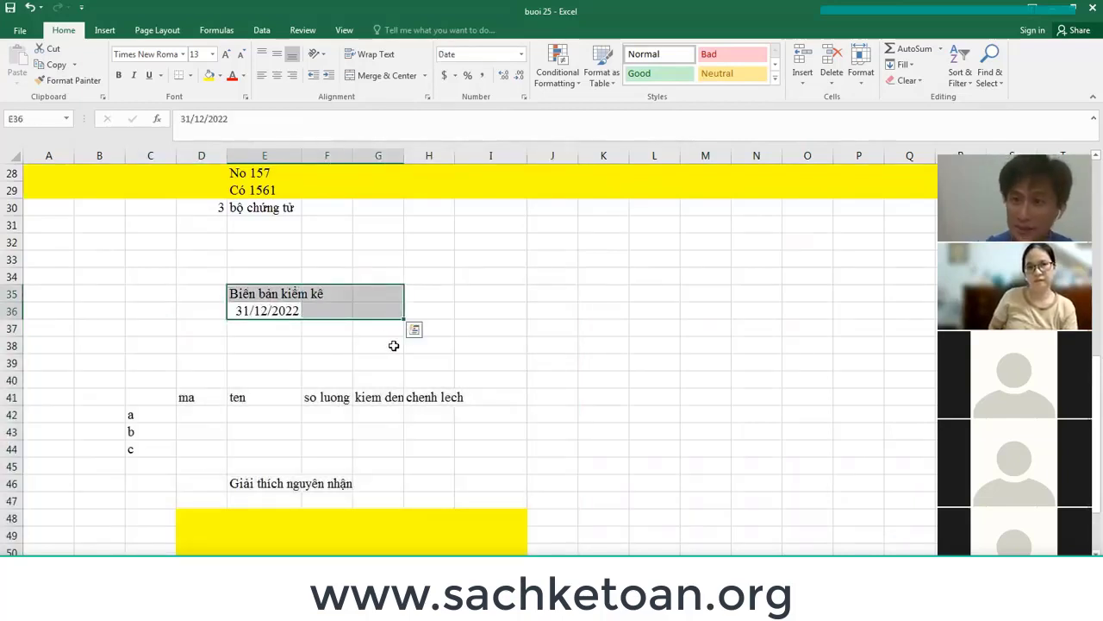
pyautogui.click(273, 336)
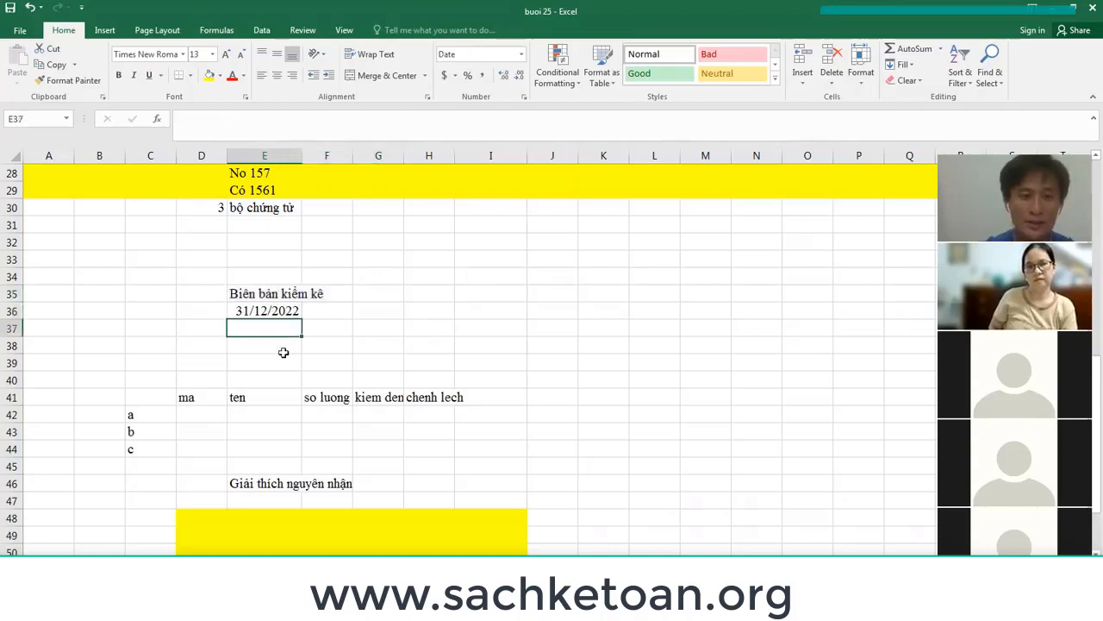
pyautogui.scroll(-3, 283, 379)
# Enter the '=> Dựa vào biên bản kiểm kê...' conclusion in C55 as text with a leading apostrophe.
pyautogui.click(157, 480)
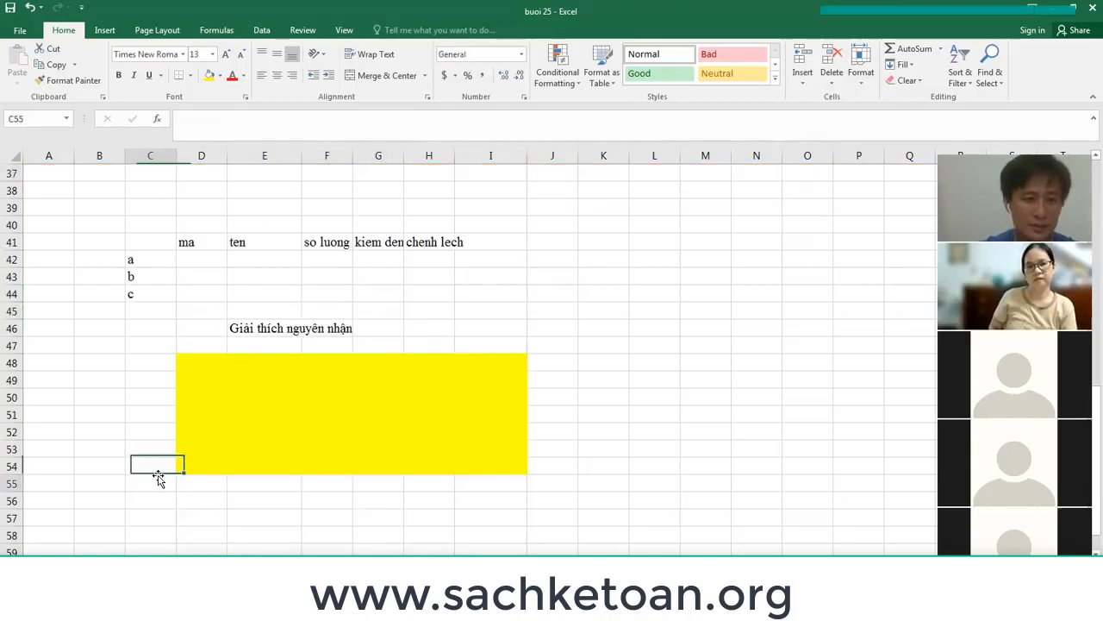
pyautogui.write('=> Dựa')
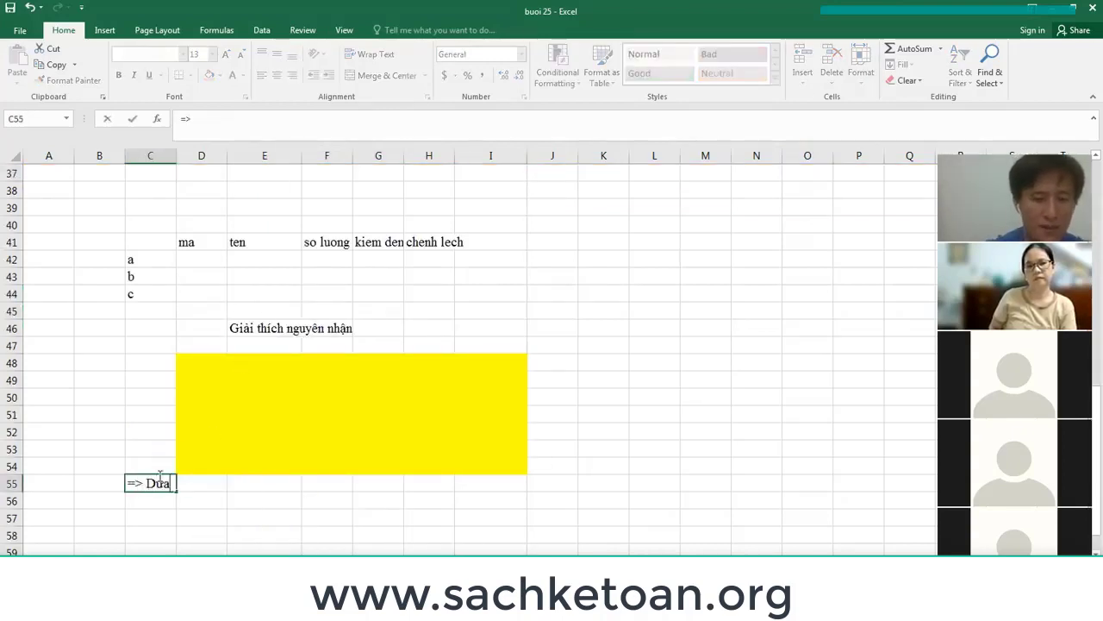
pyautogui.write(' vào b')
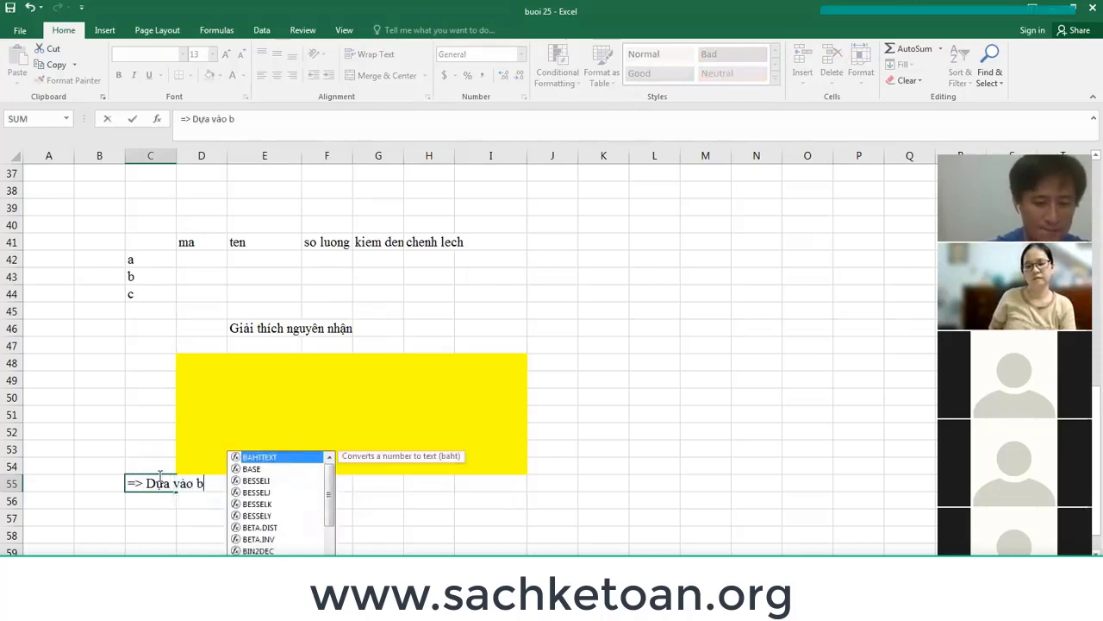
pyautogui.write('iên ban ')
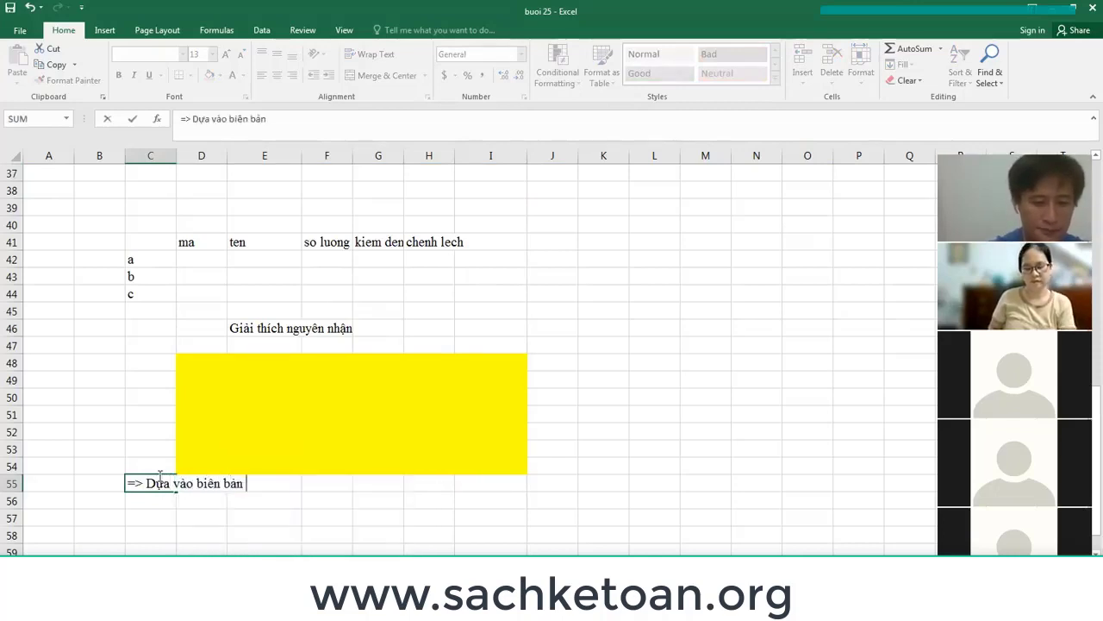
pyautogui.write('kiêm keê, ')
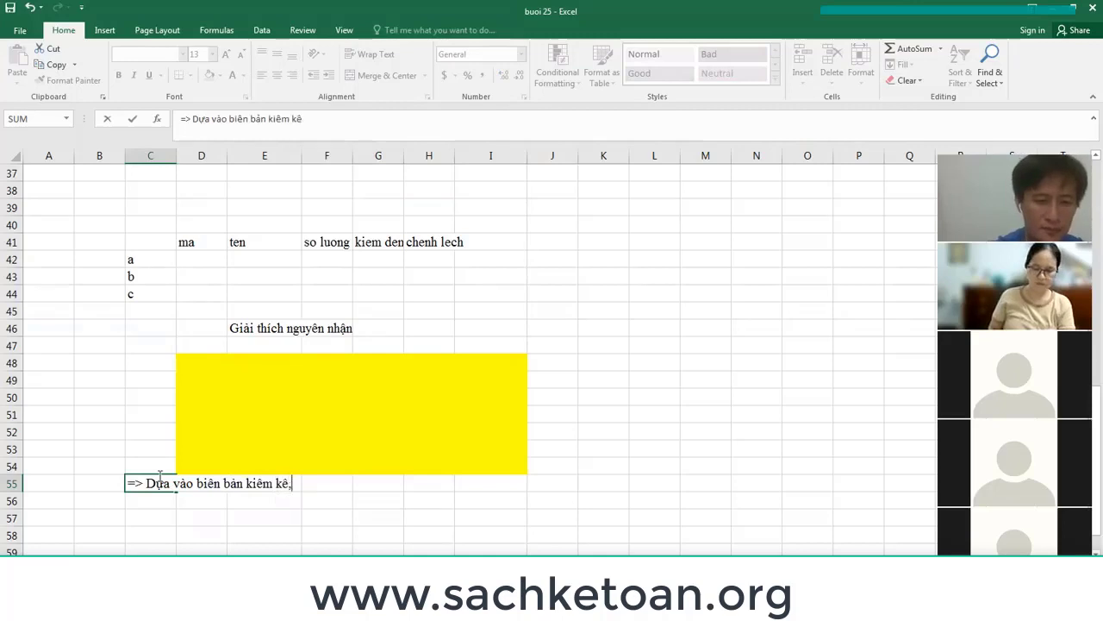
pyautogui.write('tại ngày ')
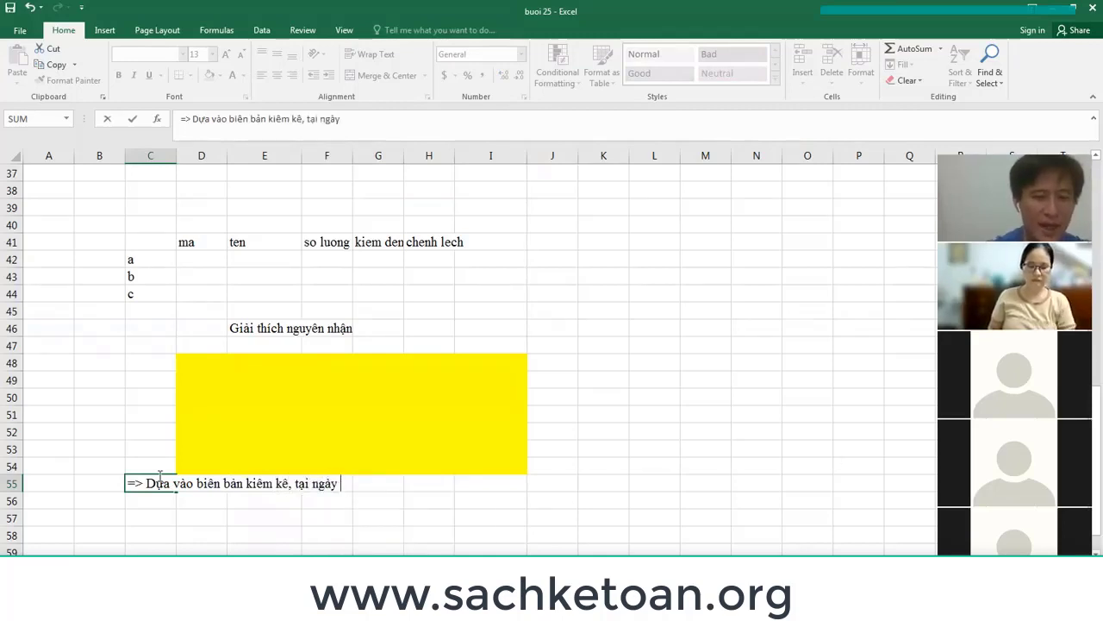
pyautogui.write('kiem kê, ')
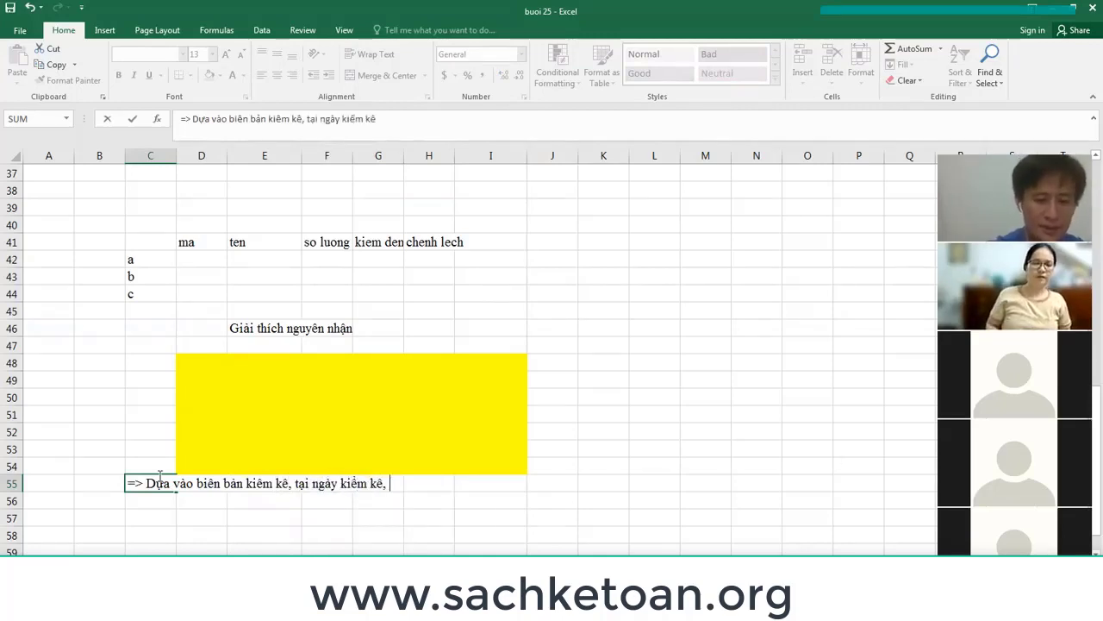
pyautogui.write('kể toán t')
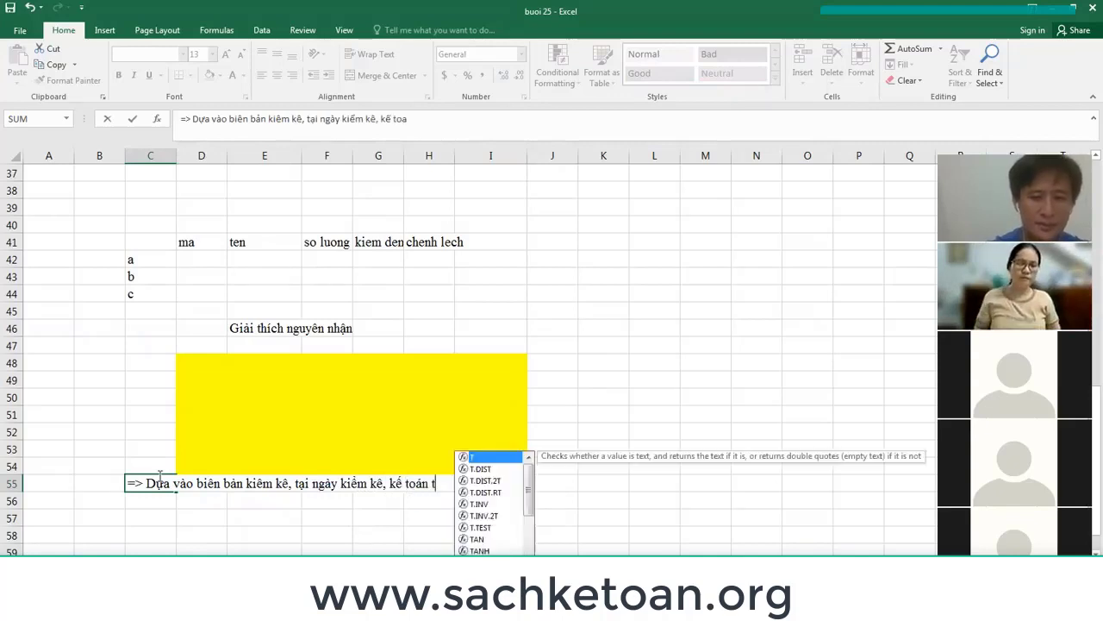
pyautogui.write('iền hành ')
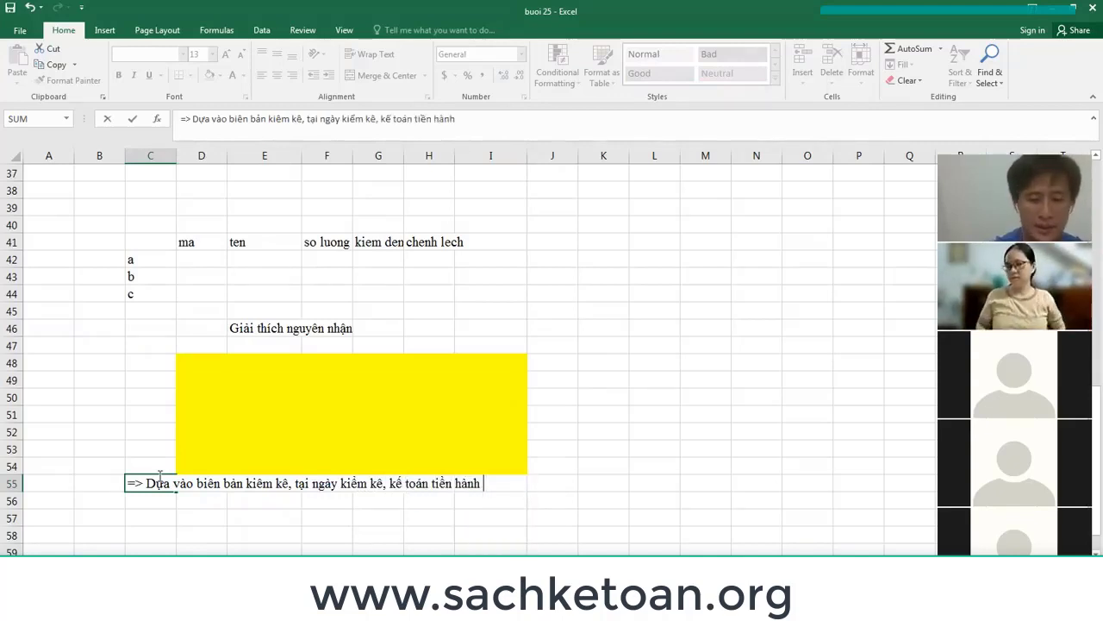
pyautogui.write('điều chỉnh tư')
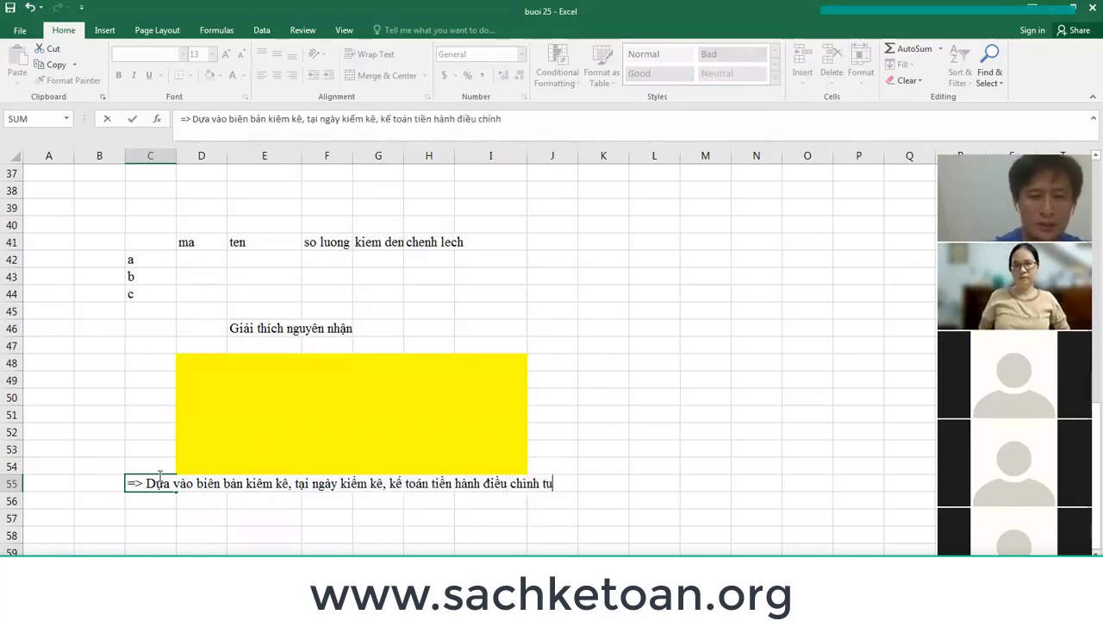
pyautogui.write(' sổ sa')
pyautogui.write('ch ')
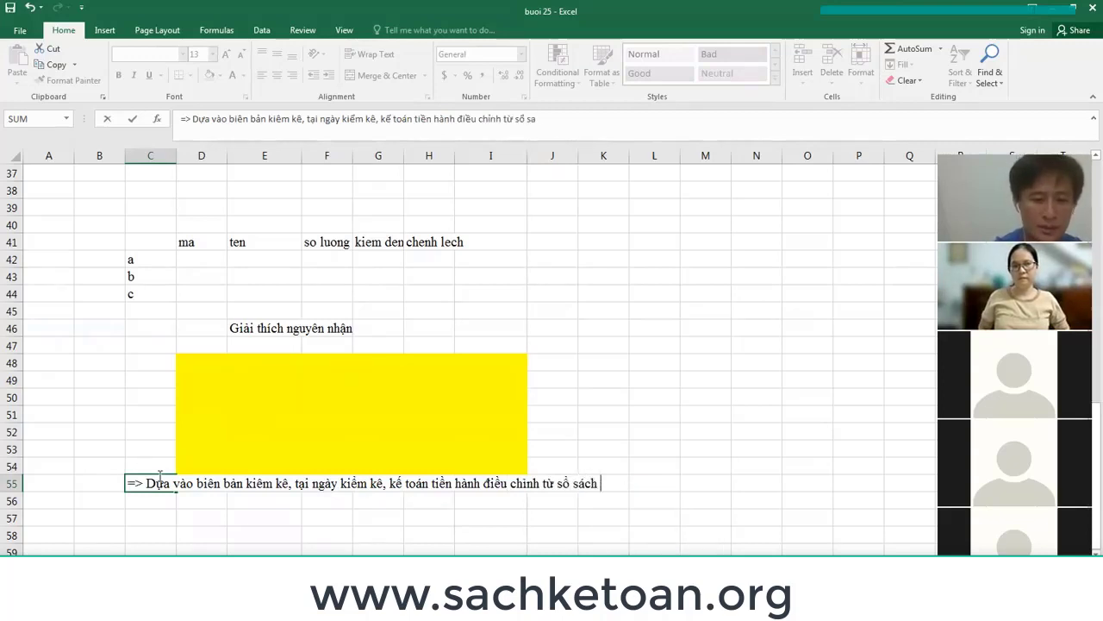
pyautogui.write('VỀ ĐÚNG ')
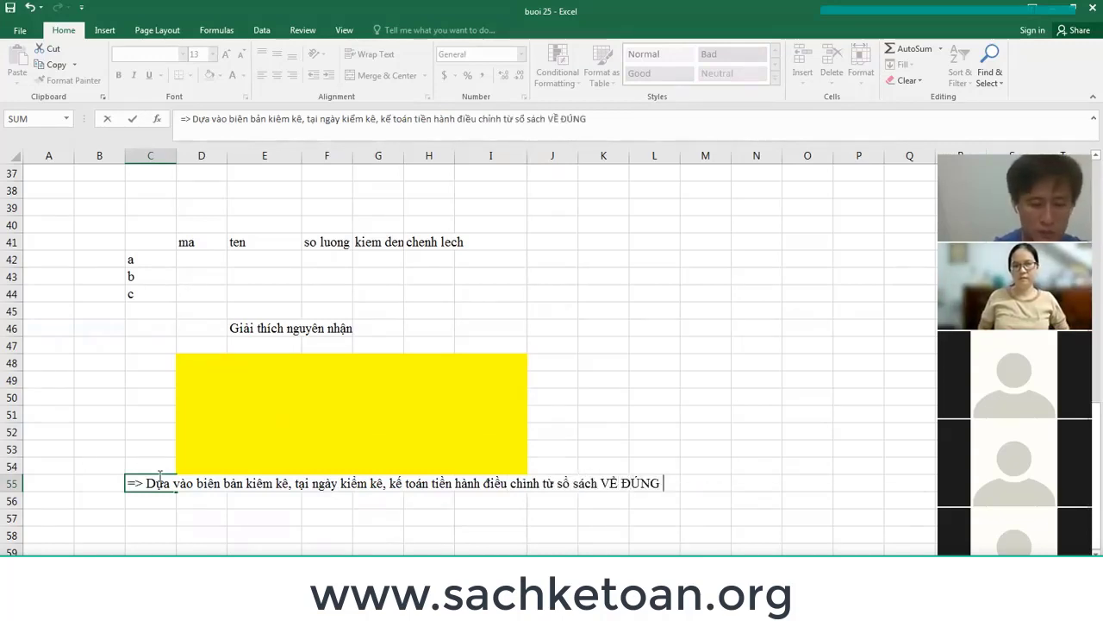
pyautogui.write('THUC TẾ KIỂM')
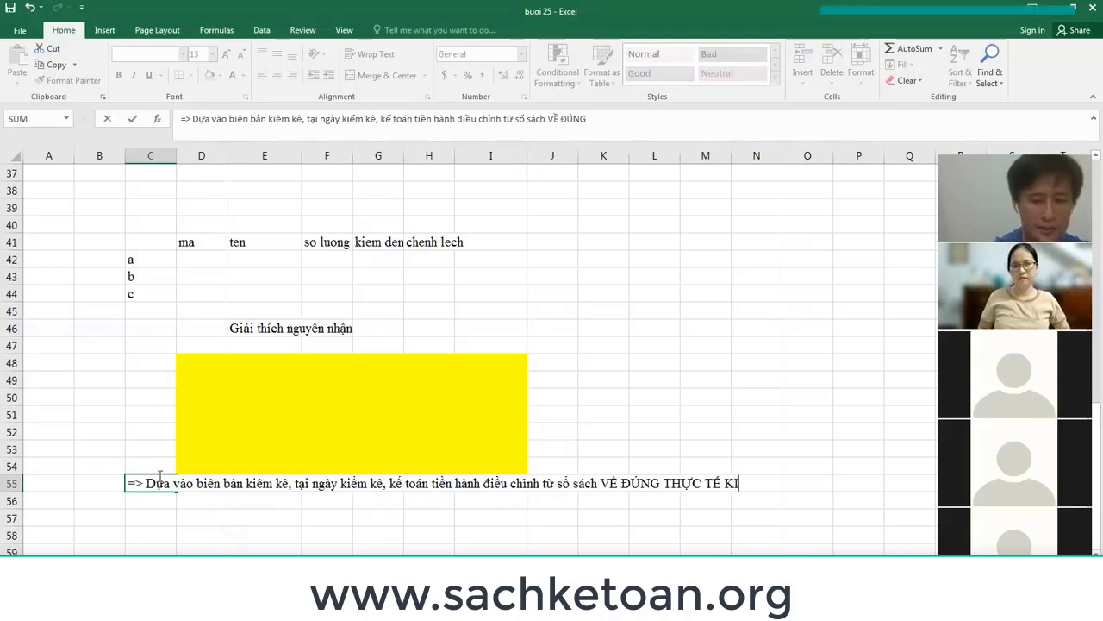
pyautogui.write(' KÊ')
pyautogui.press('Return')
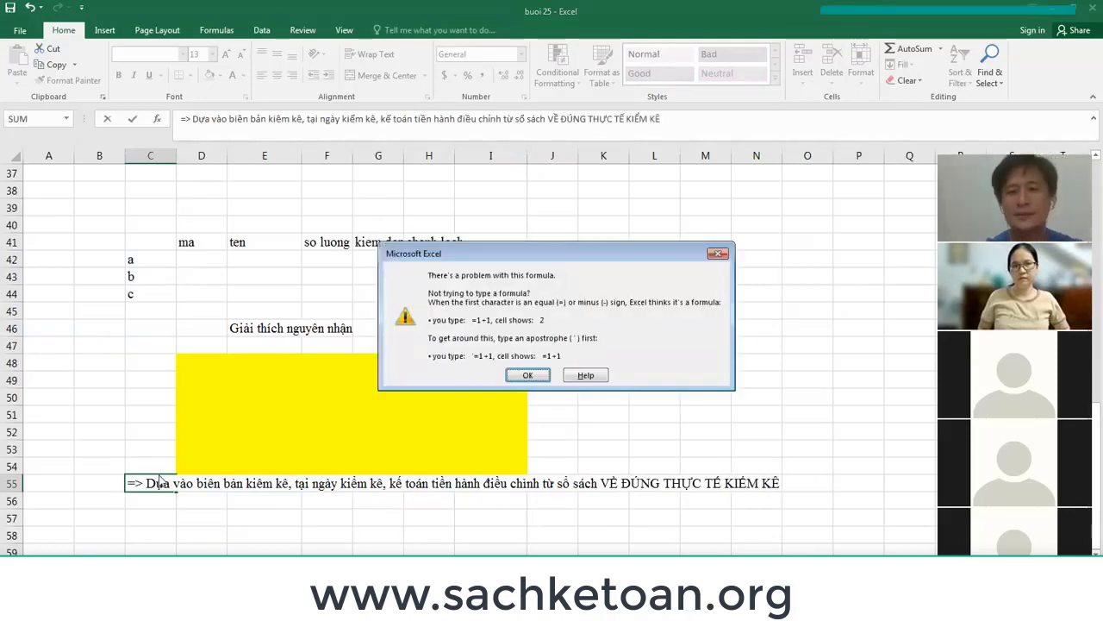
pyautogui.press('Return')
pyautogui.press('Home')
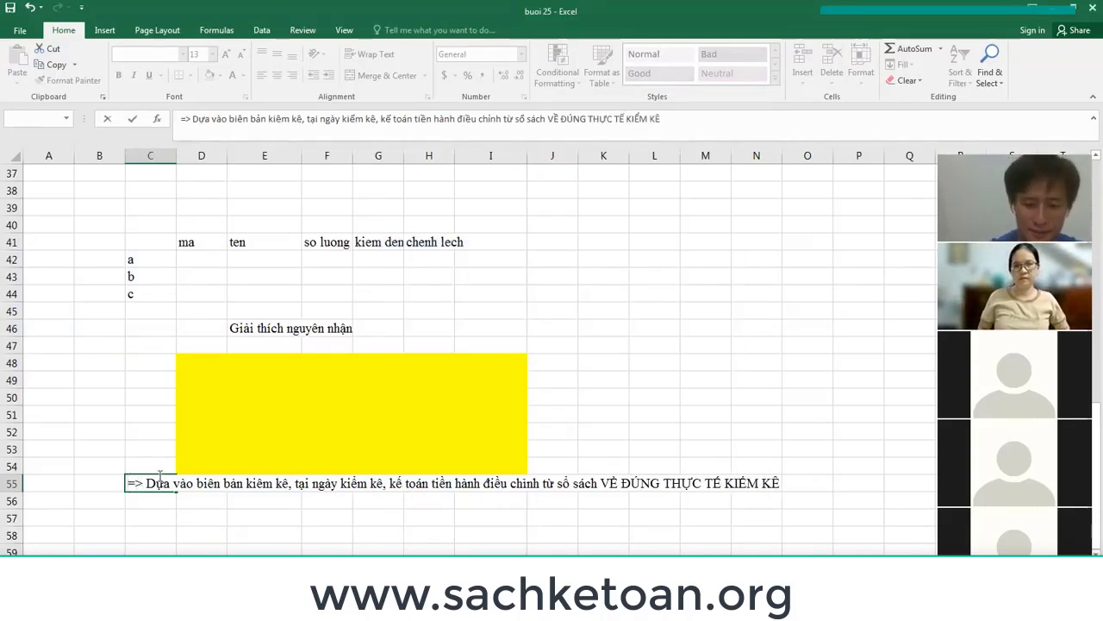
pyautogui.write("'")
pyautogui.press('Return')
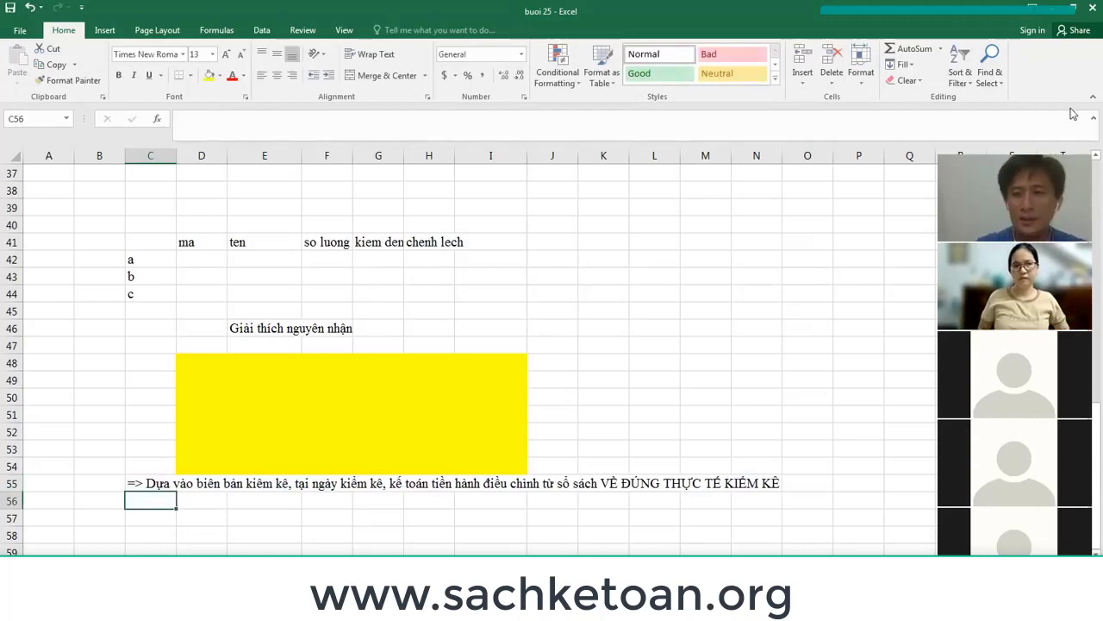
# Review the source row: item abc mì gói, book quantity 10, counted 9, shortage =I2-J2.
pyautogui.scroll(3, 534, 406)
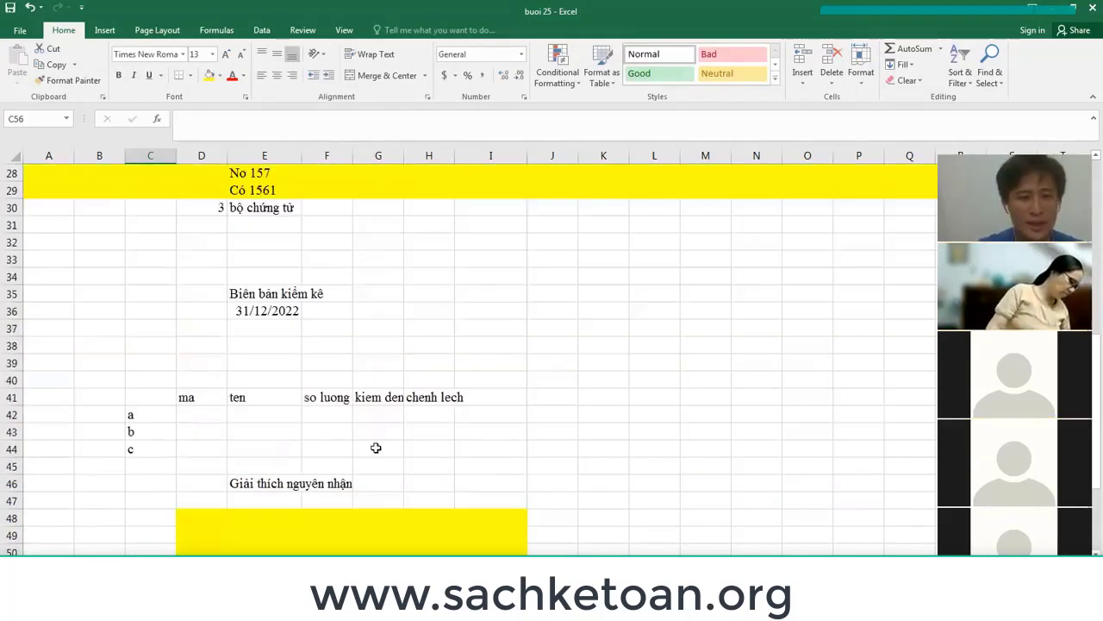
pyautogui.scroll(5, 221, 419)
pyautogui.scroll(4, 705, 311)
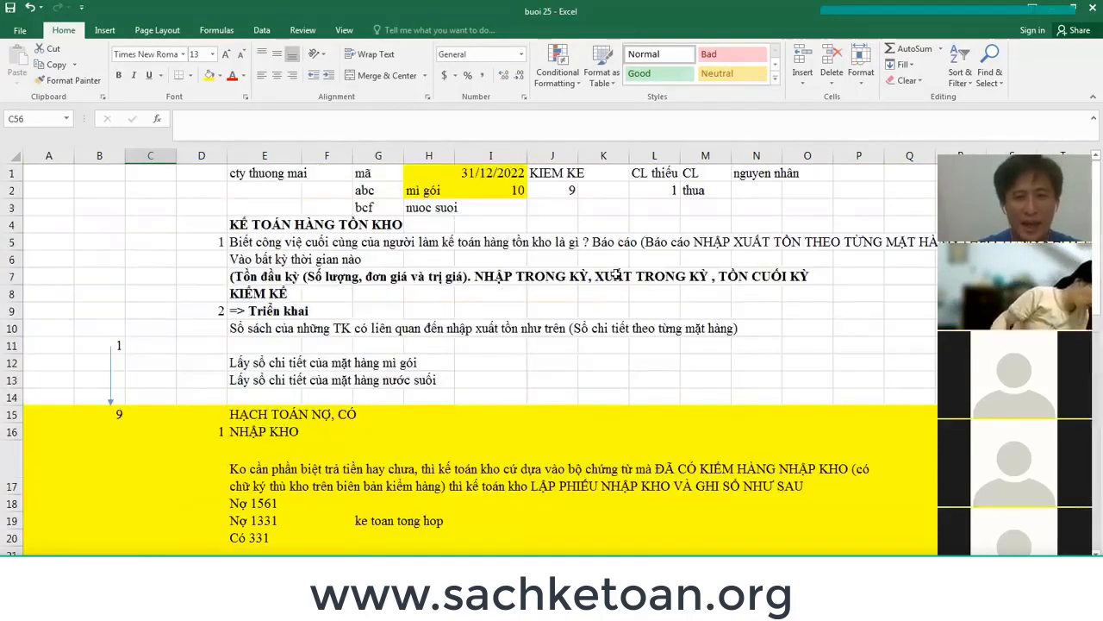
pyautogui.click(490, 191)
pyautogui.click(367, 192)
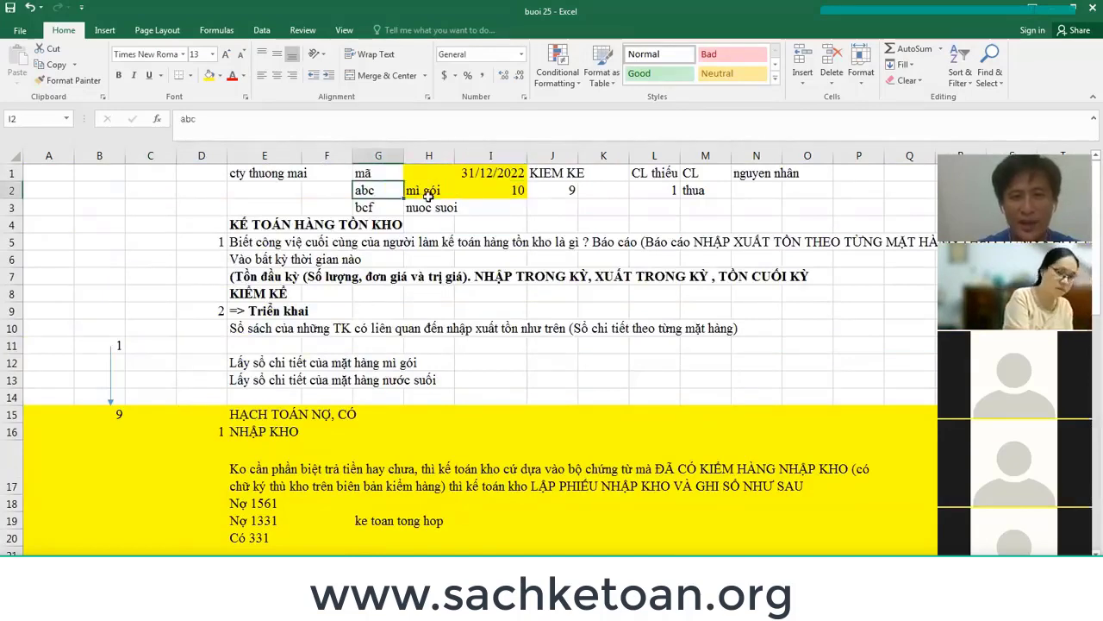
pyautogui.click(429, 193)
pyautogui.click(512, 192)
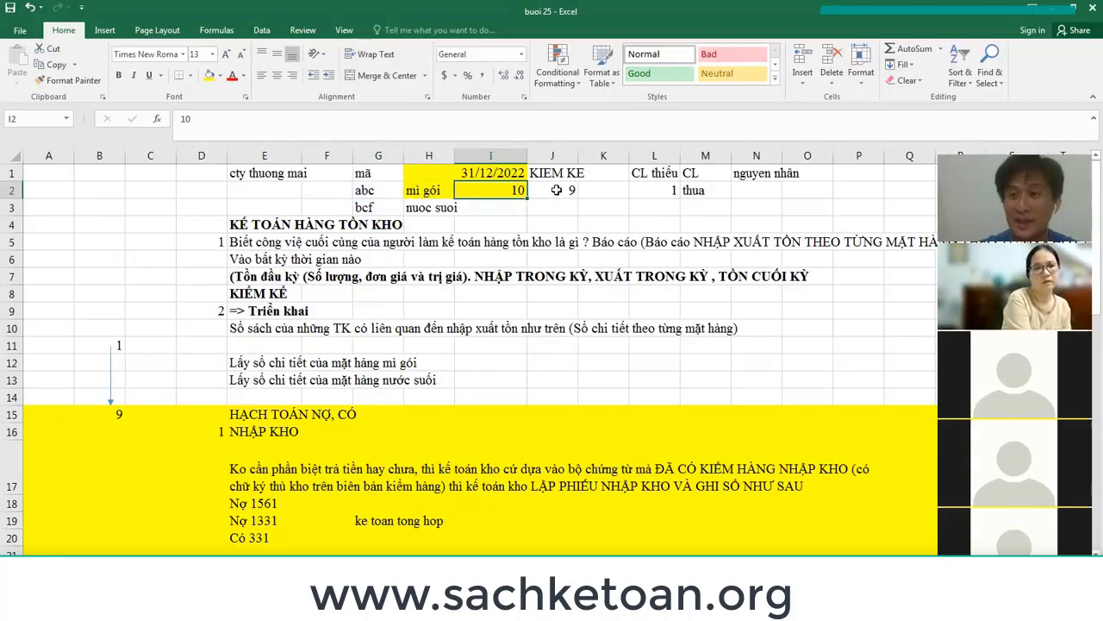
pyautogui.click(562, 188)
pyautogui.click(655, 191)
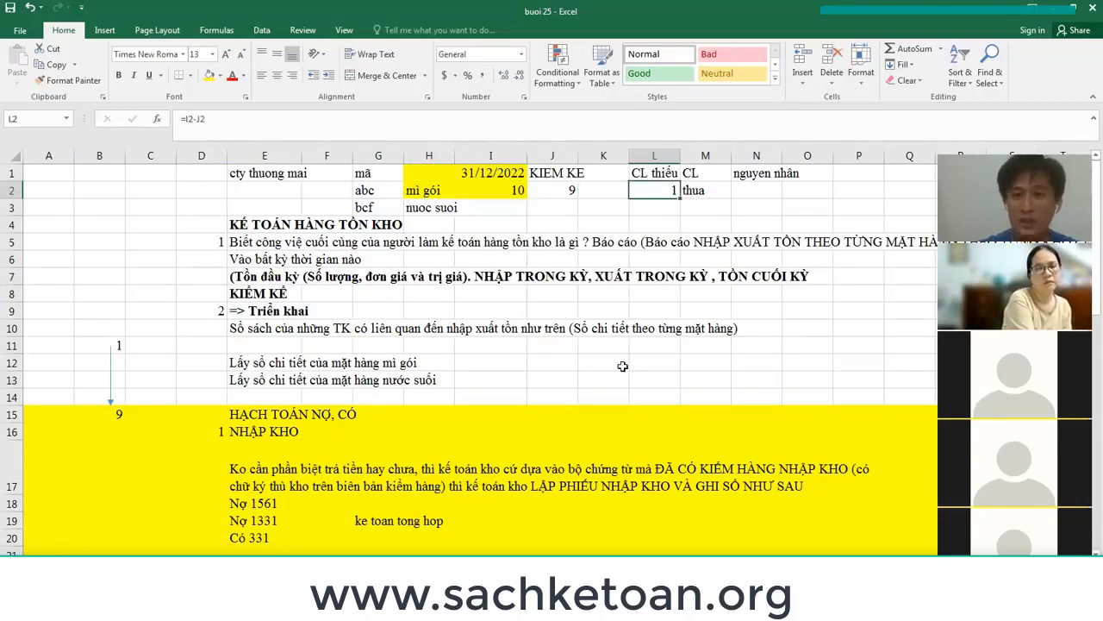
pyautogui.scroll(-16, 434, 439)
# Label the adjustment lines 'Nợ' in E57 and 'Có' in E58.
pyautogui.click(229, 313)
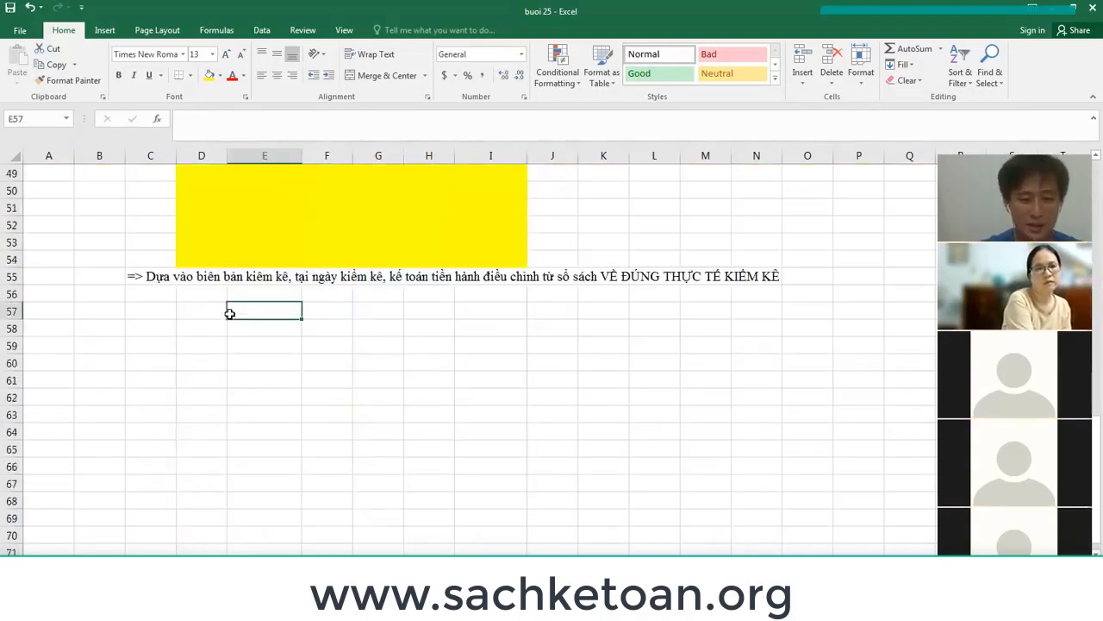
pyautogui.write('Ơ')
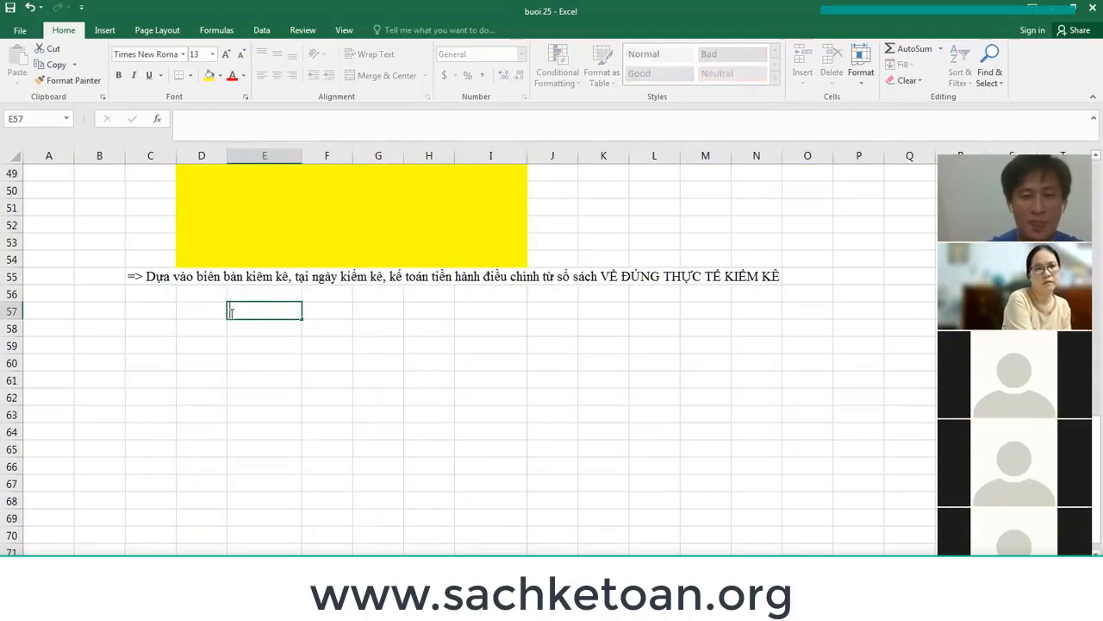
pyautogui.write('Nợ')
pyautogui.press('Return')
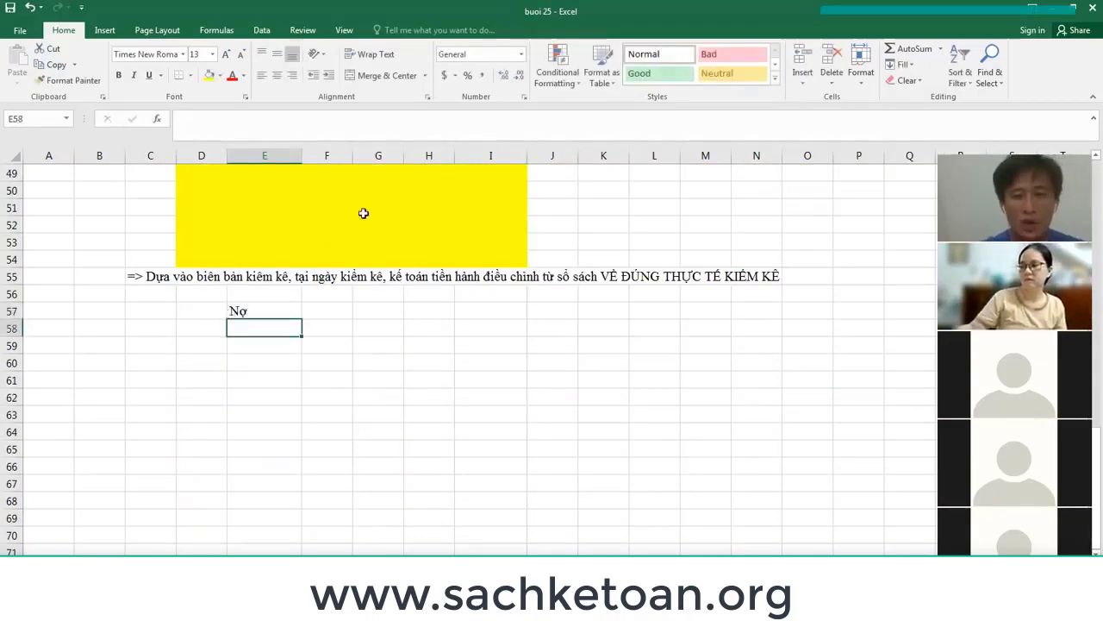
pyautogui.scroll(16, 364, 212)
pyautogui.click(505, 191)
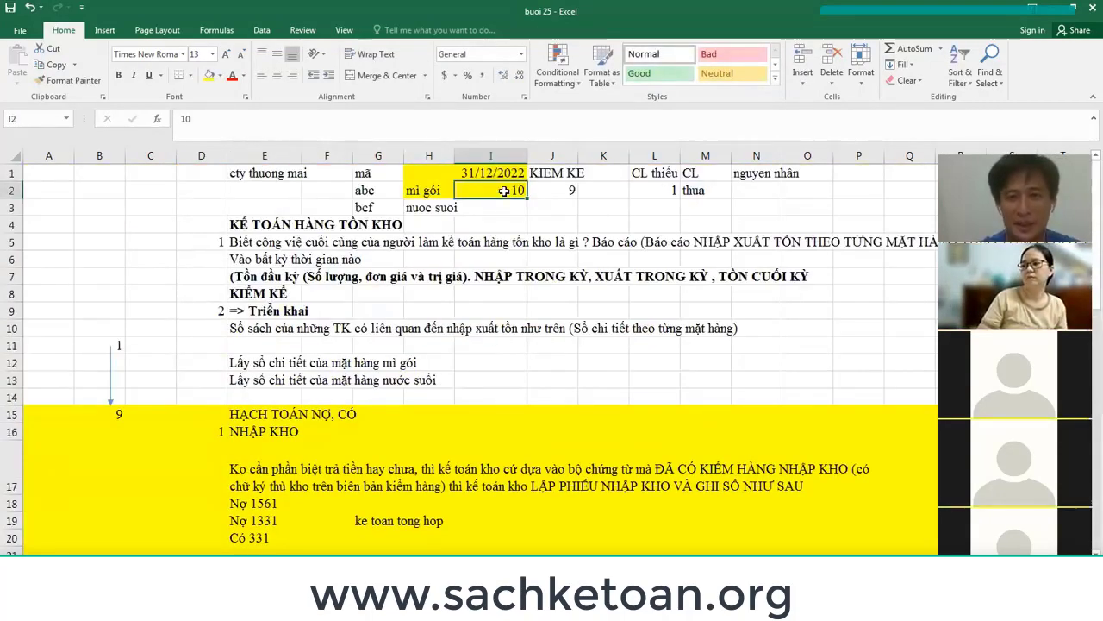
pyautogui.click(560, 193)
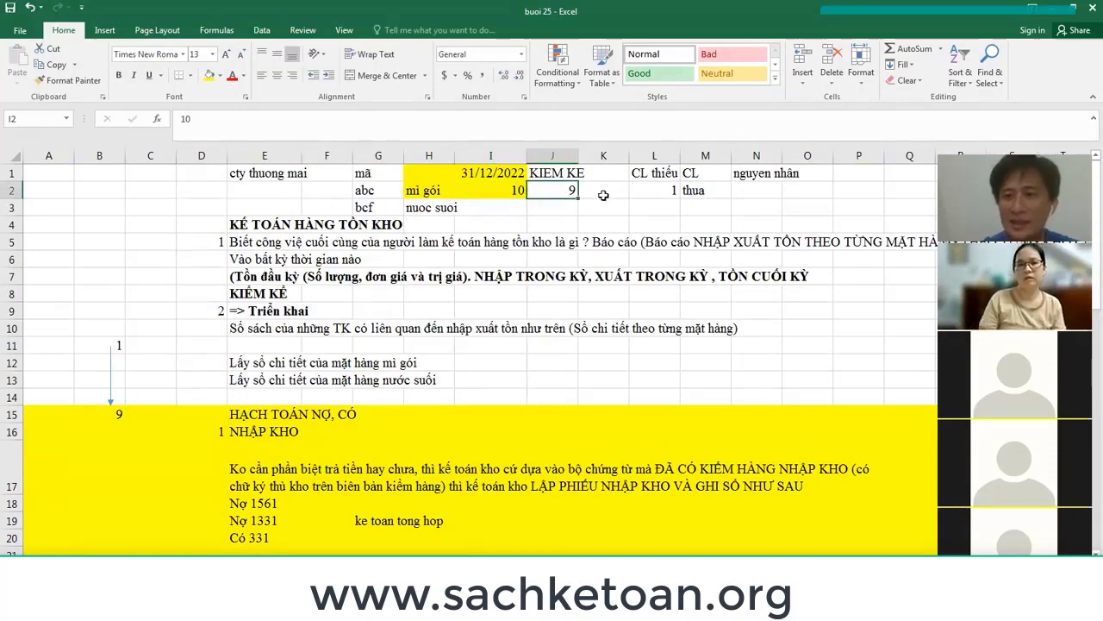
pyautogui.scroll(-12, 539, 315)
pyautogui.click(268, 535)
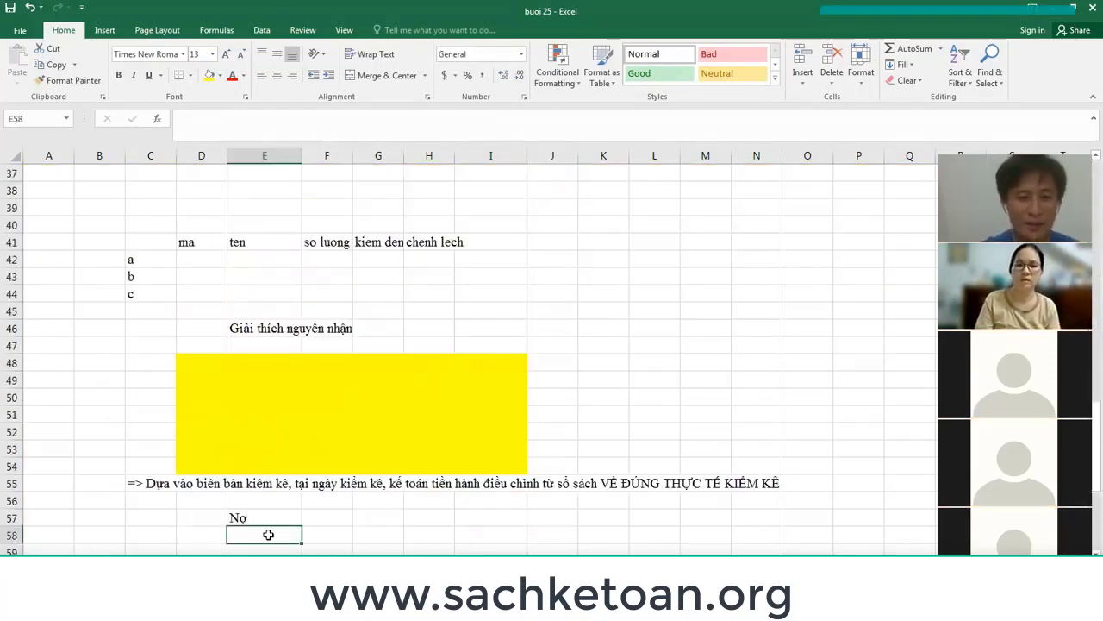
pyautogui.write('Có')
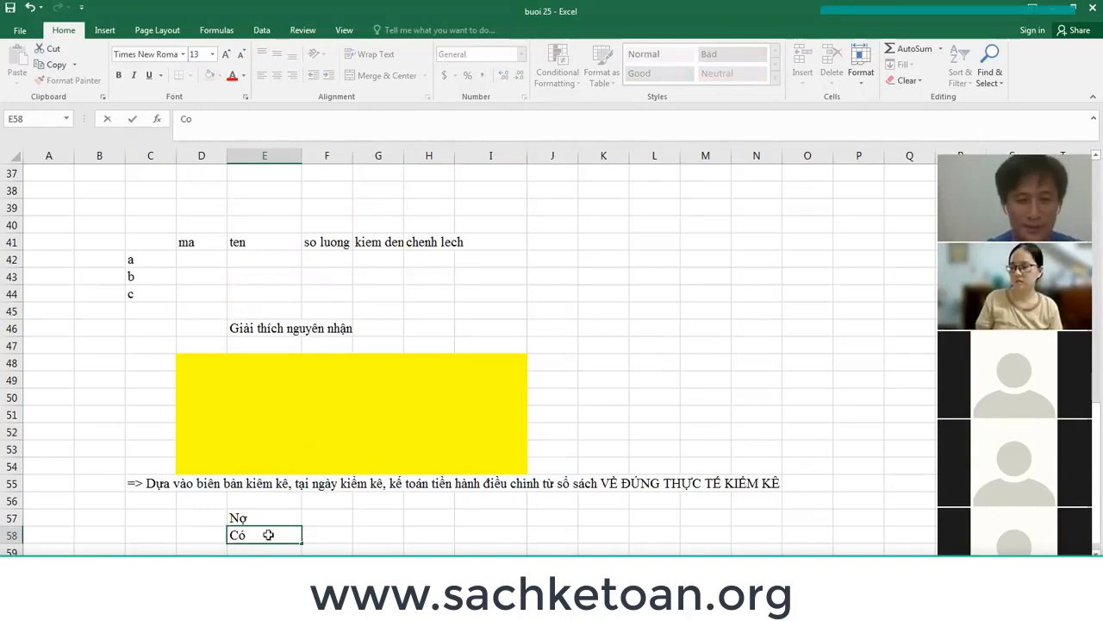
pyautogui.press('Right')
pyautogui.press('Right')
# Add the column headings 'So luong' and 'Don gia' above the entry.
pyautogui.press('Up')
pyautogui.press('Up')
pyautogui.write('CL')
pyautogui.press('Right')
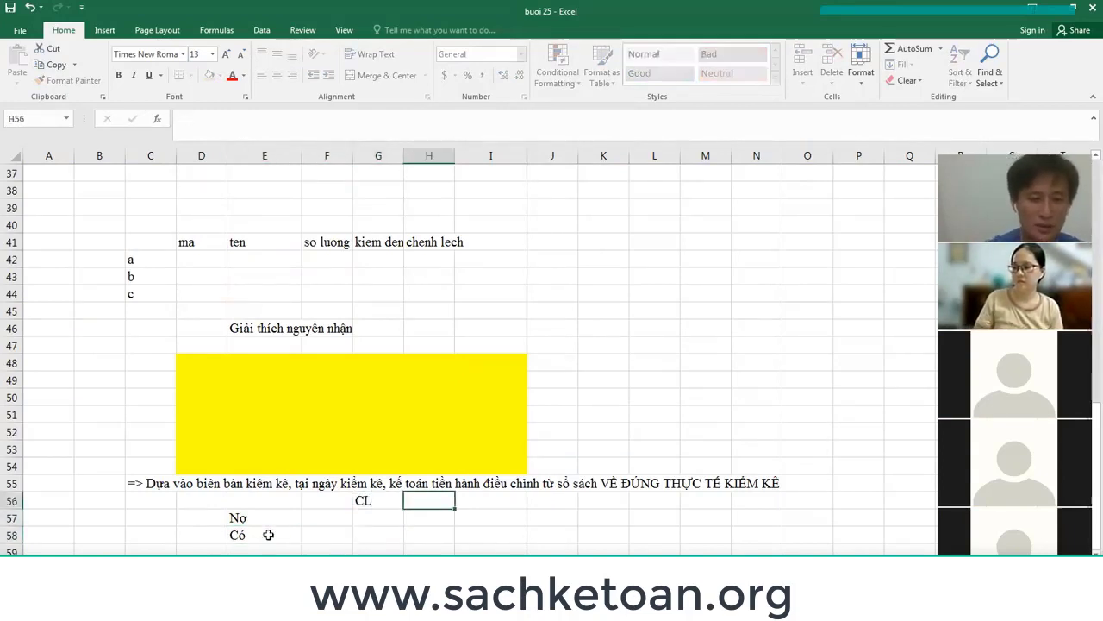
pyautogui.press('Left')
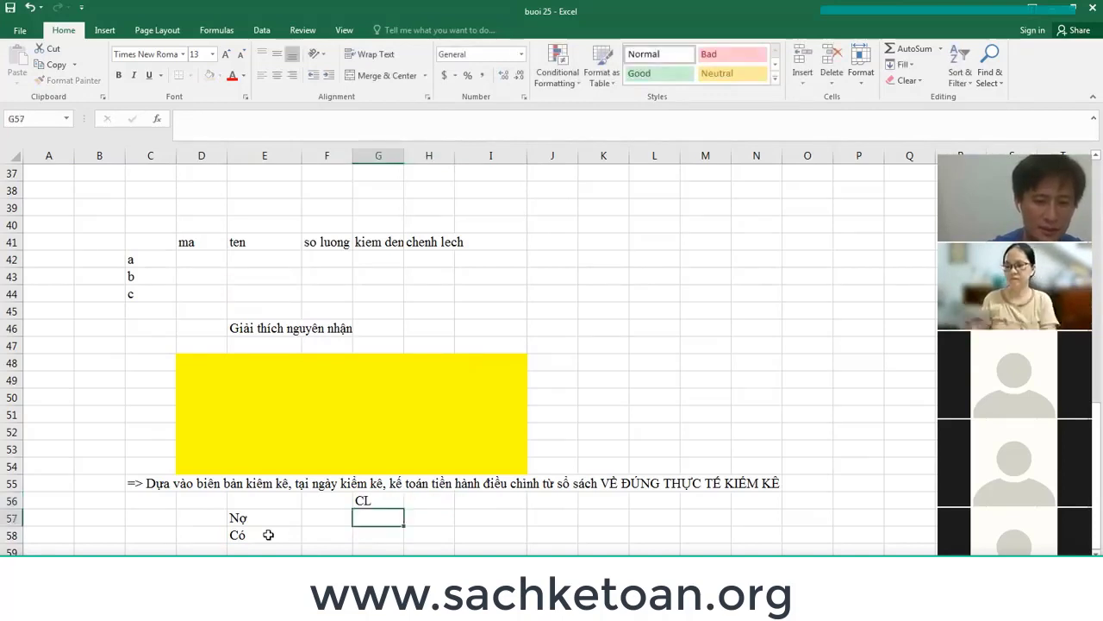
pyautogui.write('S')
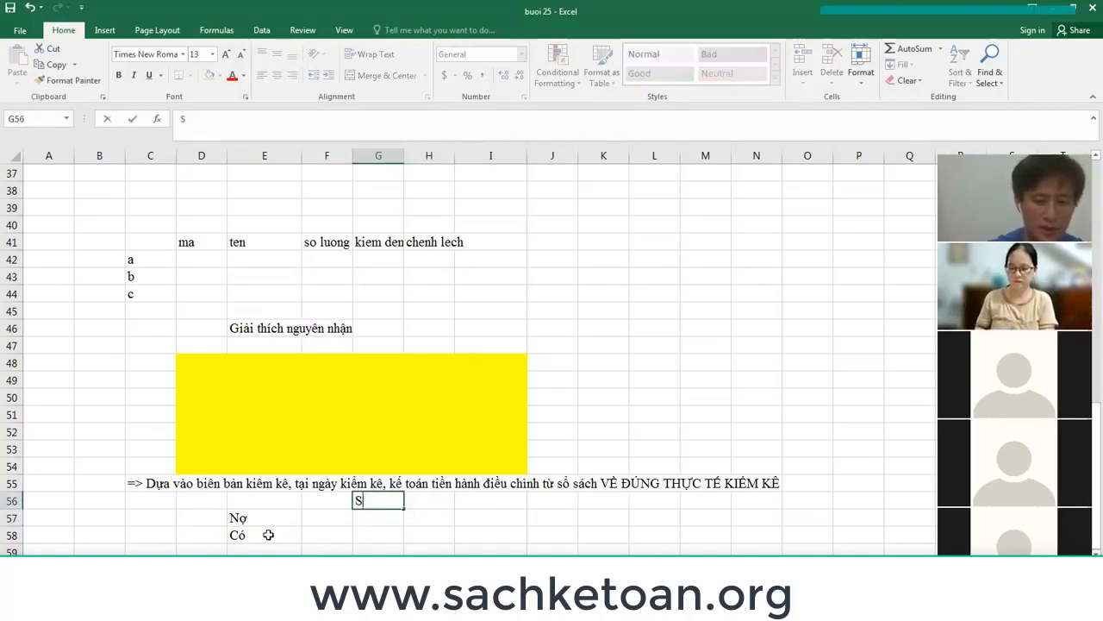
pyautogui.write('o luong')
pyautogui.press('Right')
pyautogui.write('D')
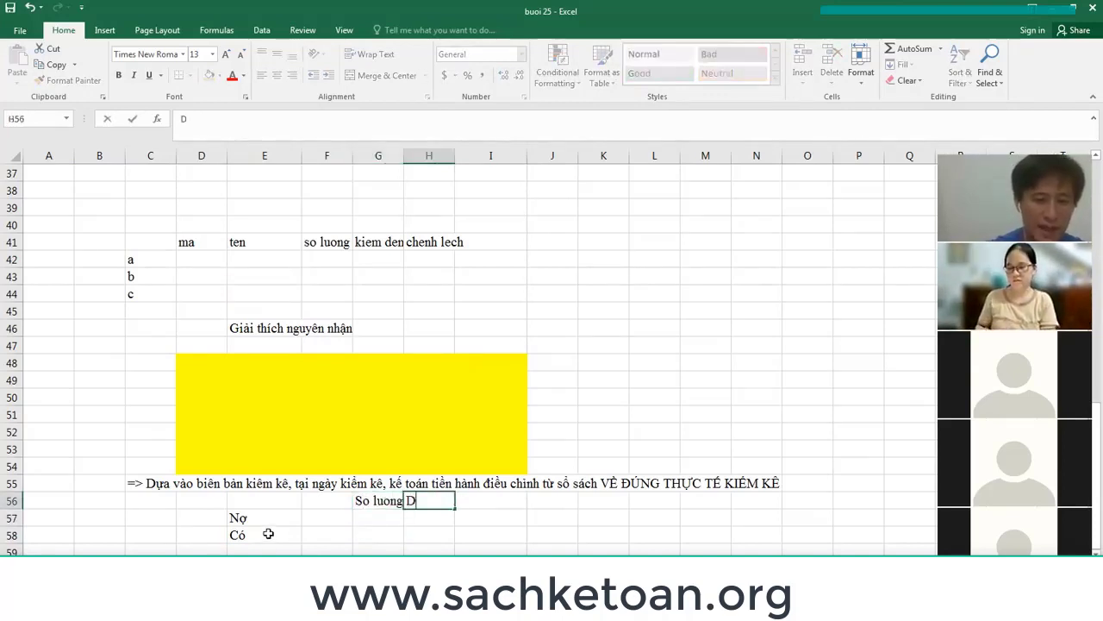
pyautogui.write('on gia')
# Change E58 to 'Có 1561' and enter quantity 1 in G58.
pyautogui.click(268, 534)
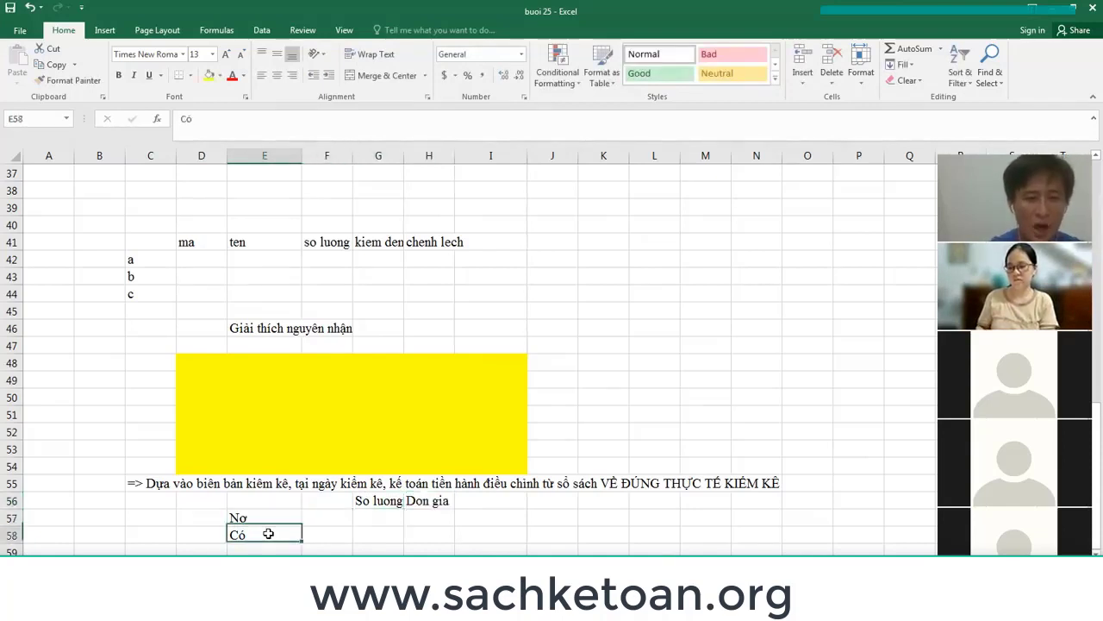
pyautogui.doubleClick(268, 534)
pyautogui.write('15')
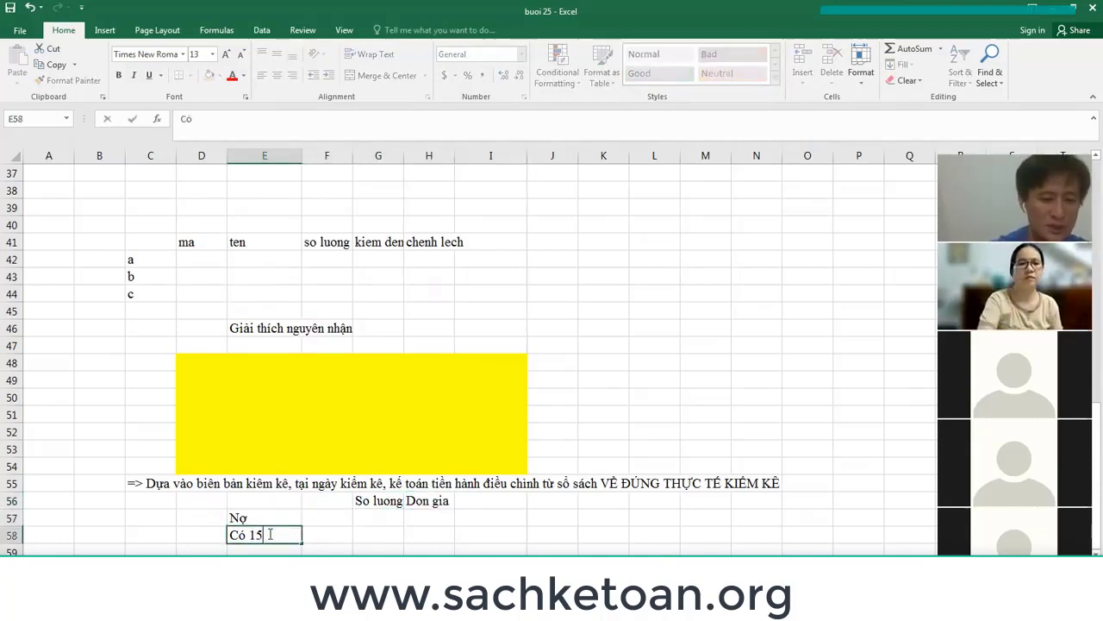
pyautogui.write('61')
pyautogui.press('Return')
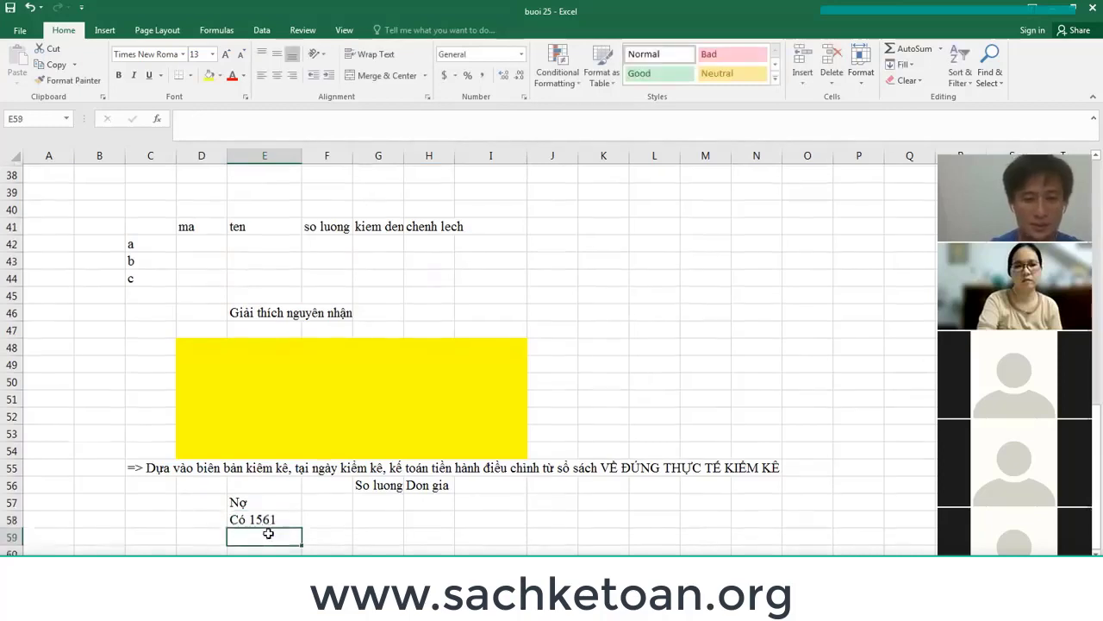
pyautogui.press('Right')
pyautogui.press('Right')
pyautogui.press('Up')
pyautogui.write('1')
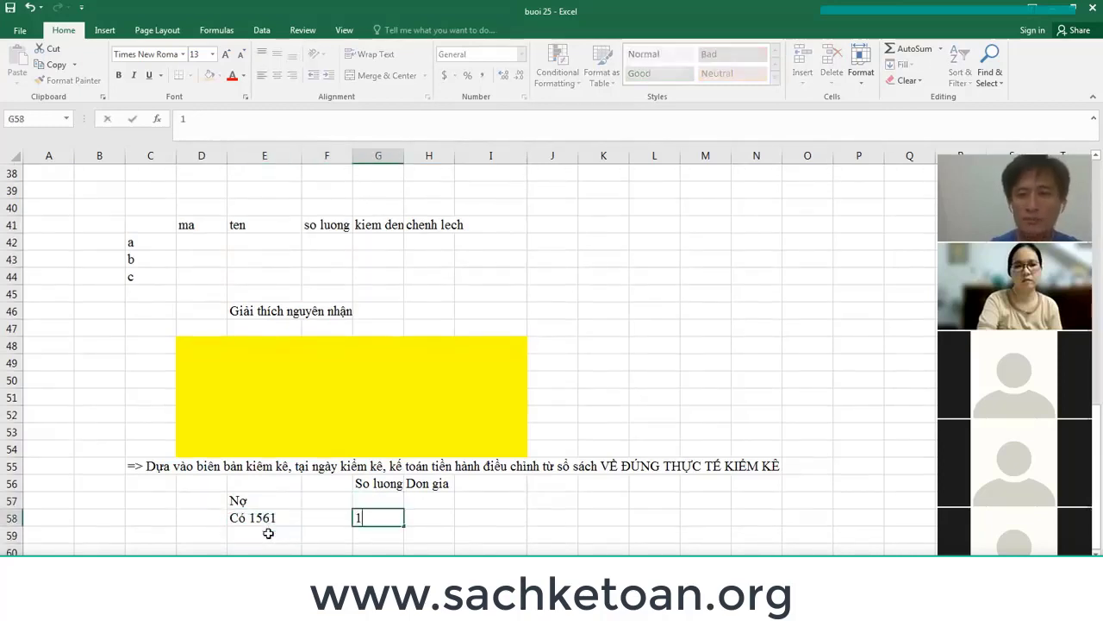
pyautogui.press('Up')
pyautogui.press('Up')
pyautogui.press('Left')
pyautogui.press('Left')
pyautogui.press('Left')
pyautogui.press('Down')
pyautogui.press('Down')
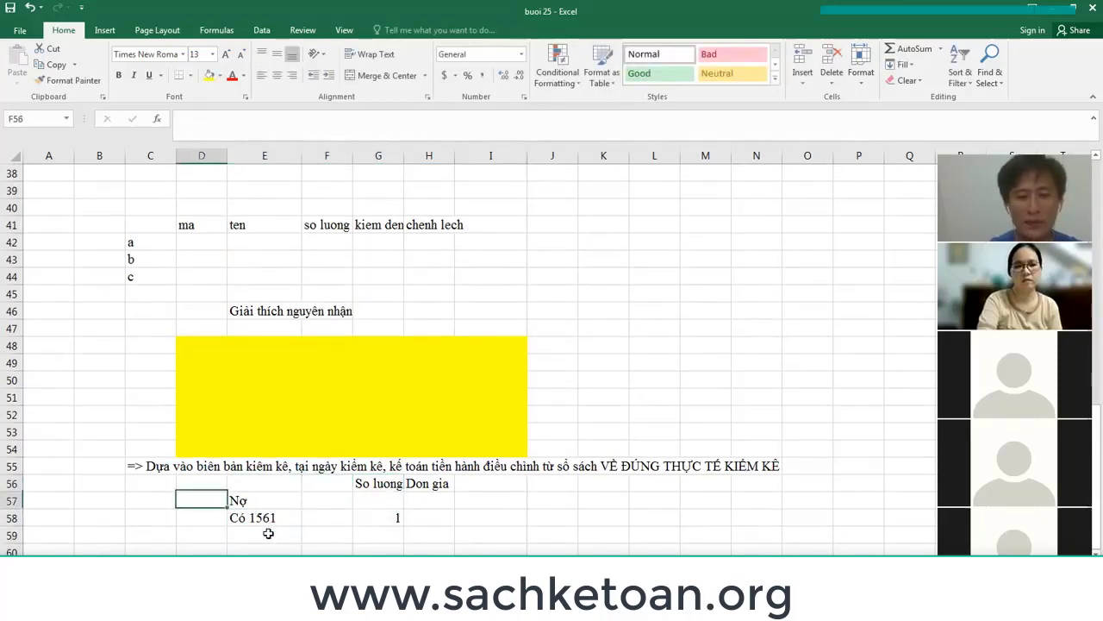
pyautogui.press('Right')
pyautogui.press('Up')
pyautogui.press('F2')
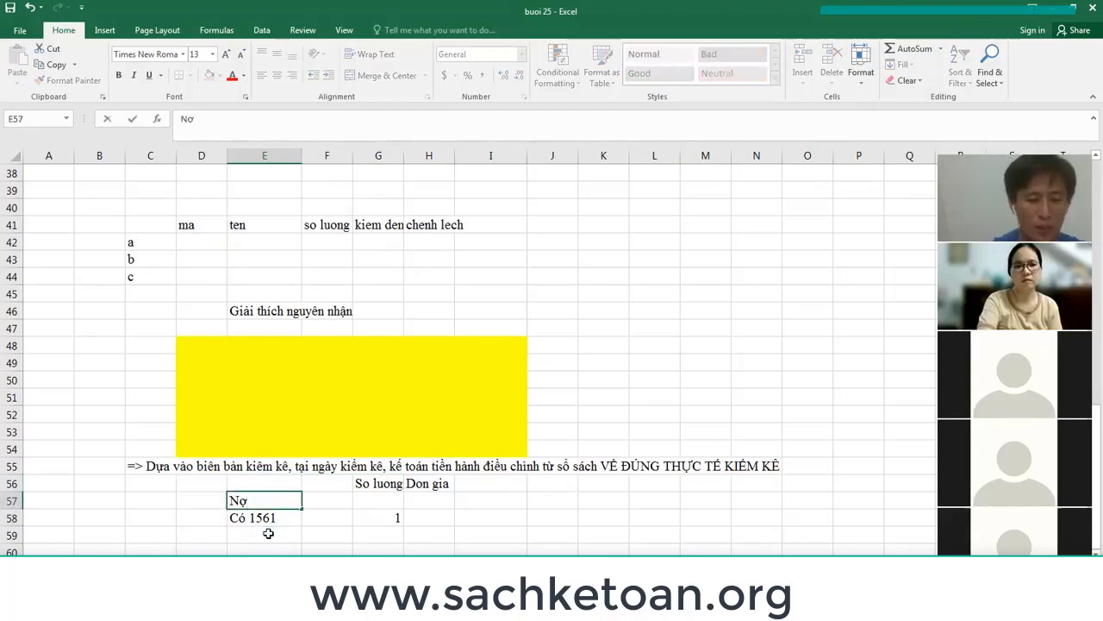
# Make E57 'Nợ 1381', describe it as 'Tài sản thiếu chờ xử lý', with quantity 1.
pyautogui.write('1381')
pyautogui.press('Return')
pyautogui.press('Up')
pyautogui.press('Right')
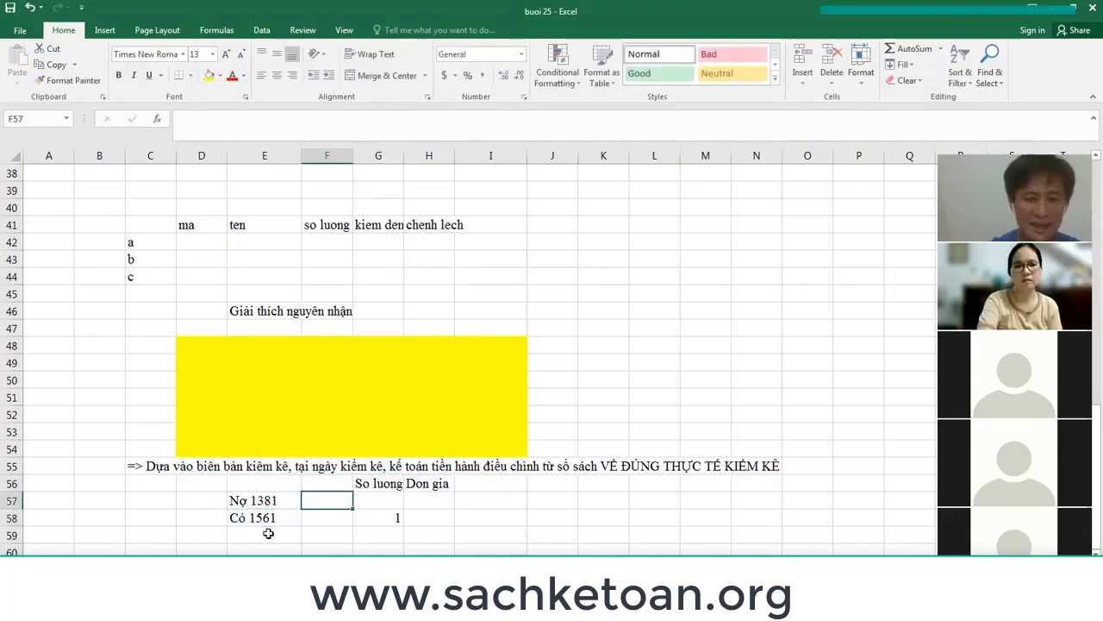
pyautogui.write('Tài sản')
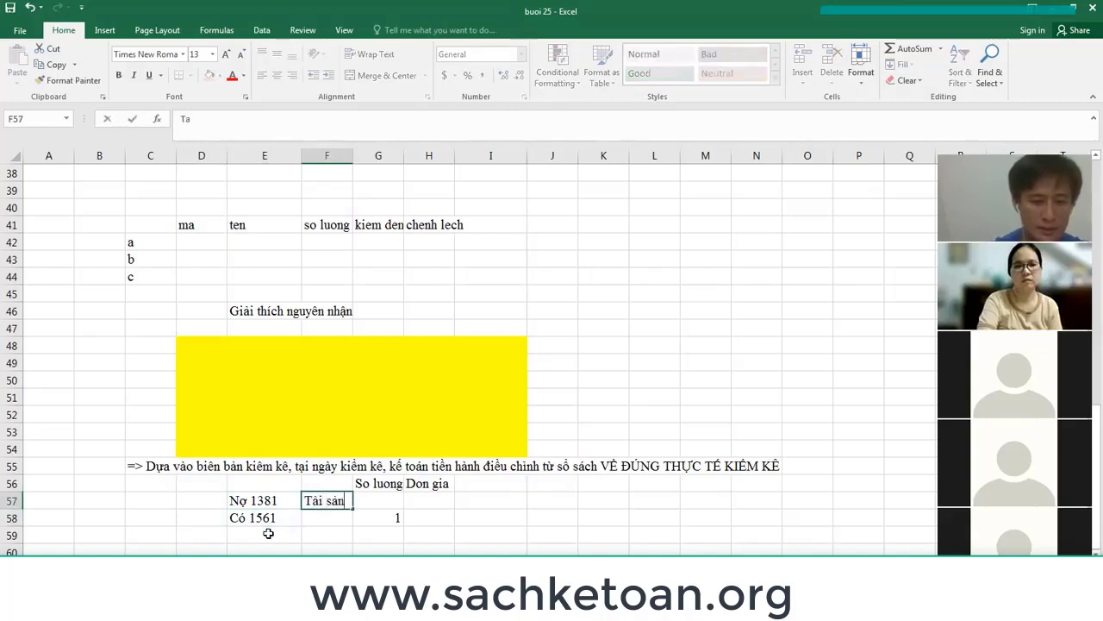
pyautogui.write(' thieu cho')
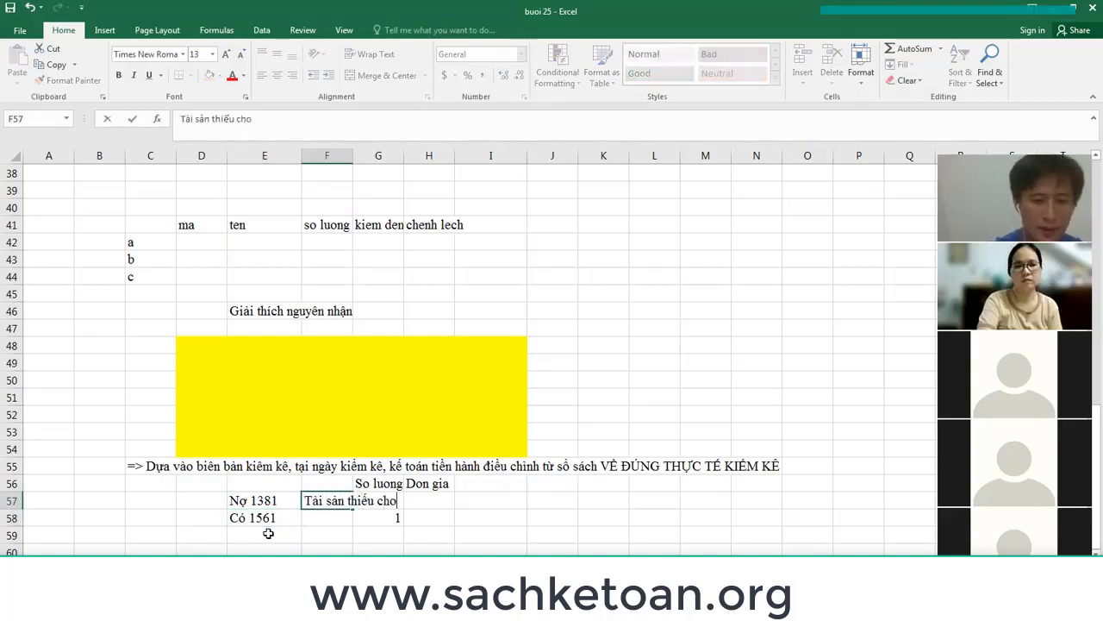
pyautogui.write(' xử ly')
pyautogui.press('Return')
pyautogui.press('Up')
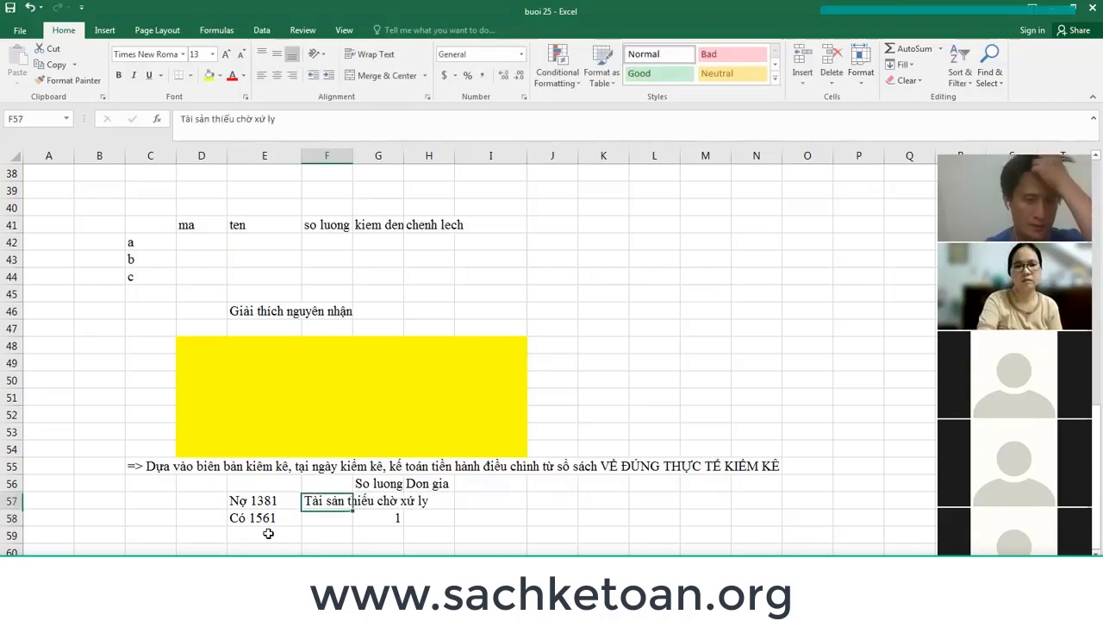
pyautogui.press('Right')
pyautogui.write('1')
pyautogui.press('Tab')
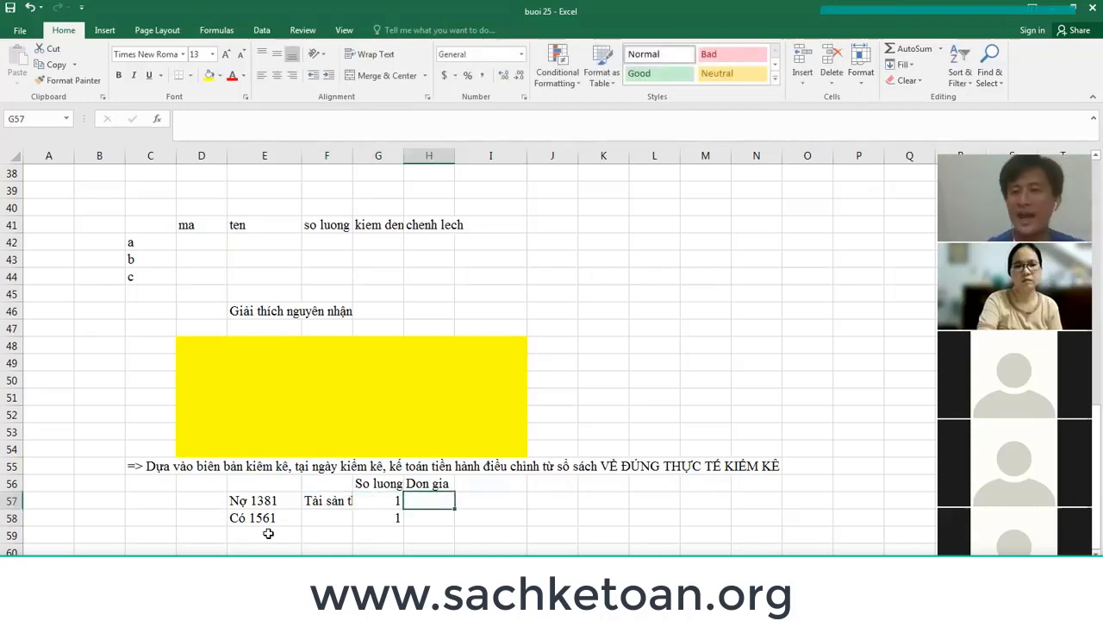
# Extend the Don gia heading with '(lấy đơn giá gần nhất của lần nhập kho)'.
pyautogui.press('Up')
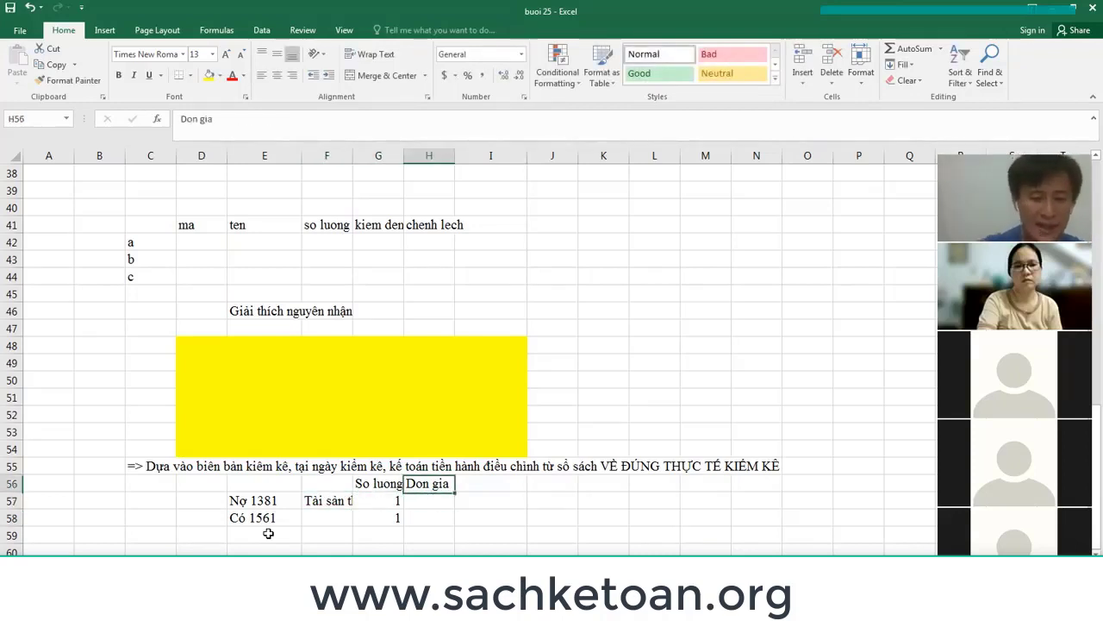
pyautogui.press('F2')
pyautogui.write('(la')
pyautogui.write(' đo')
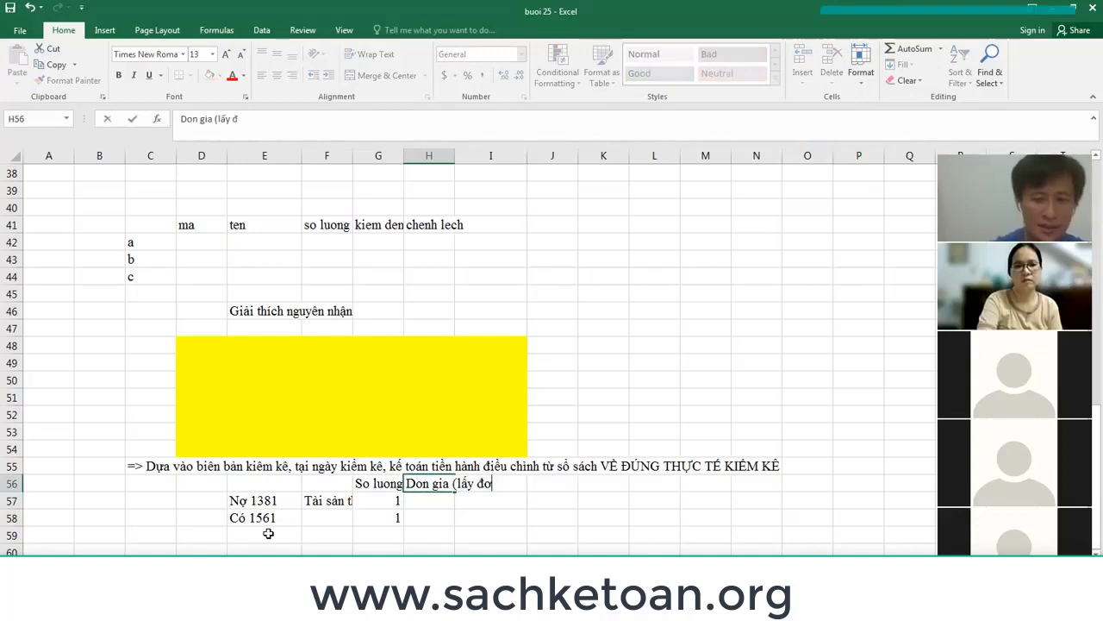
pyautogui.write('n giá gần nhất')
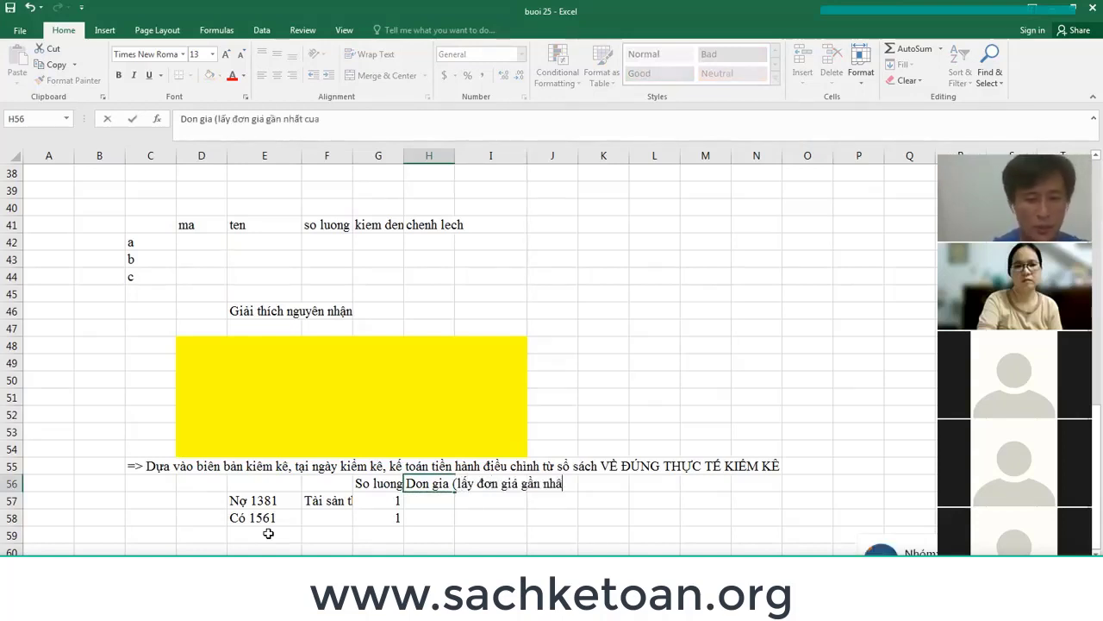
pyautogui.write(' của l')
pyautogui.press('BackSpace')
pyautogui.press('BackSpace')
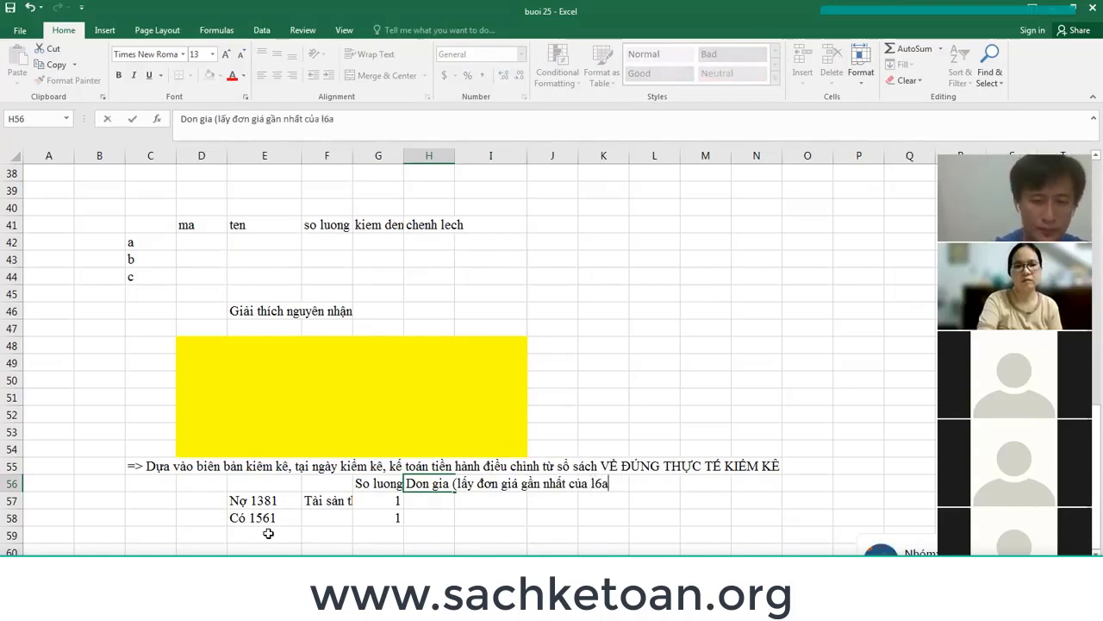
pyautogui.write('nha')
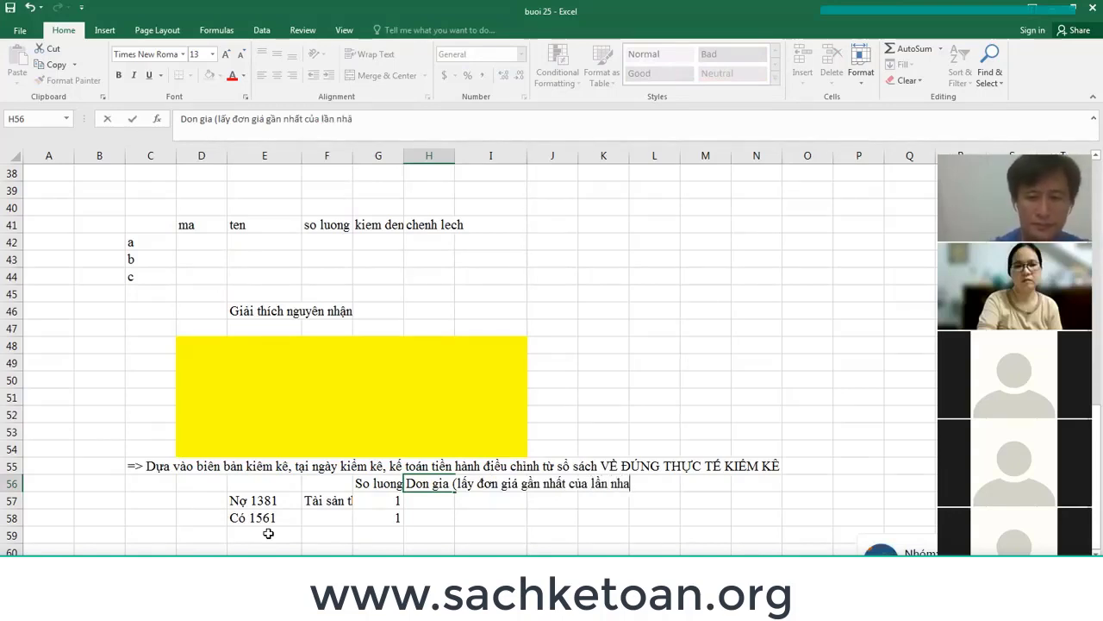
pyautogui.press('BackSpace')
pyautogui.write('ập kho)')
pyautogui.press('Return')
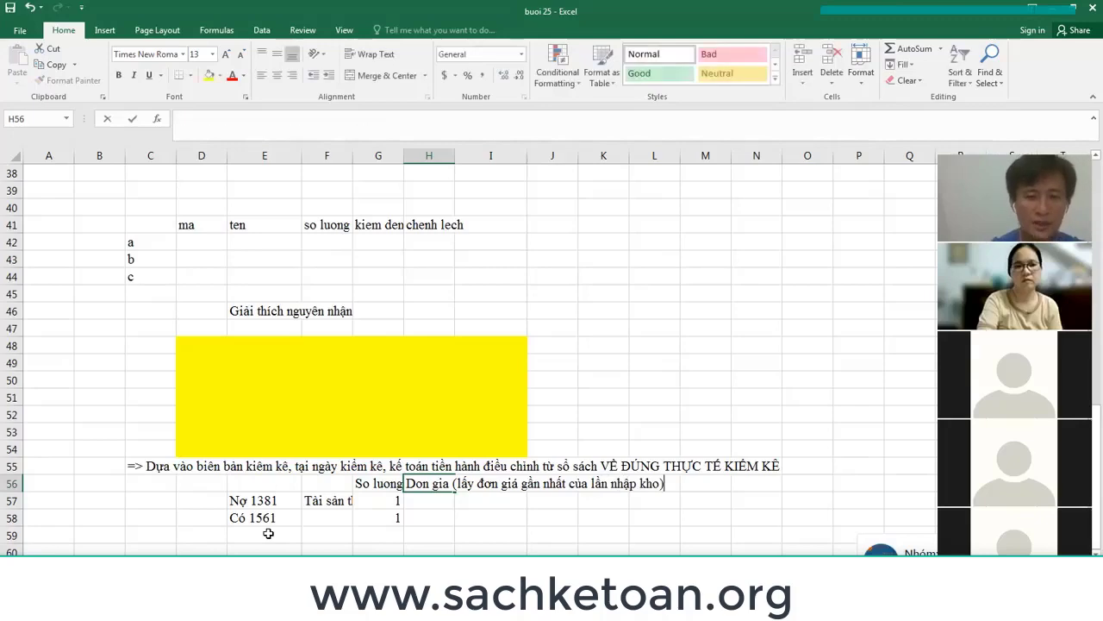
pyautogui.press('Left')
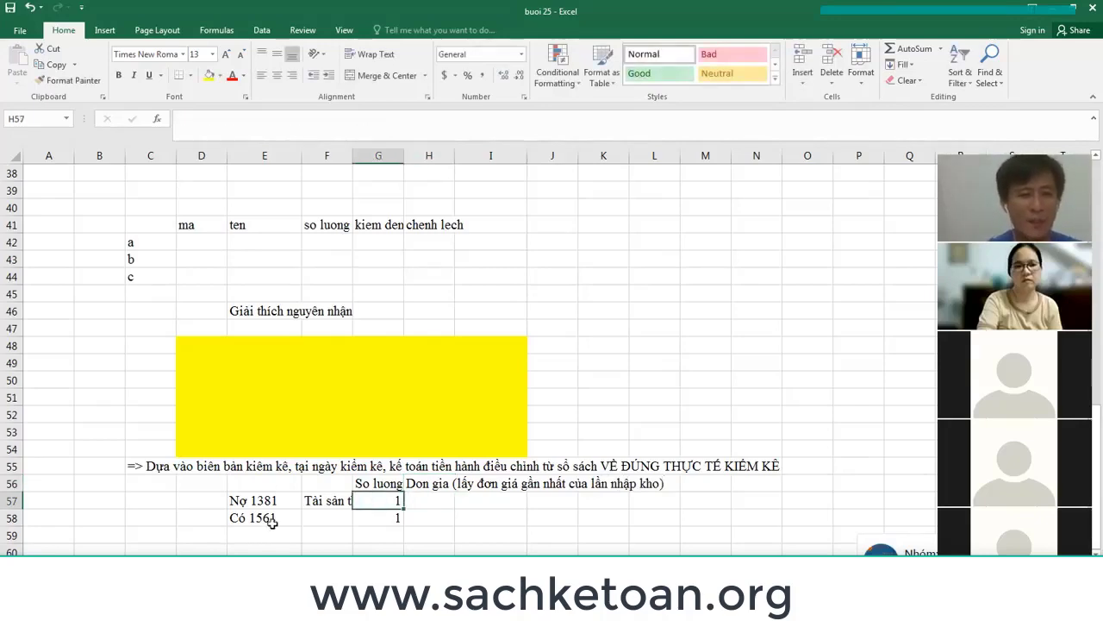
pyautogui.scroll(12, 272, 522)
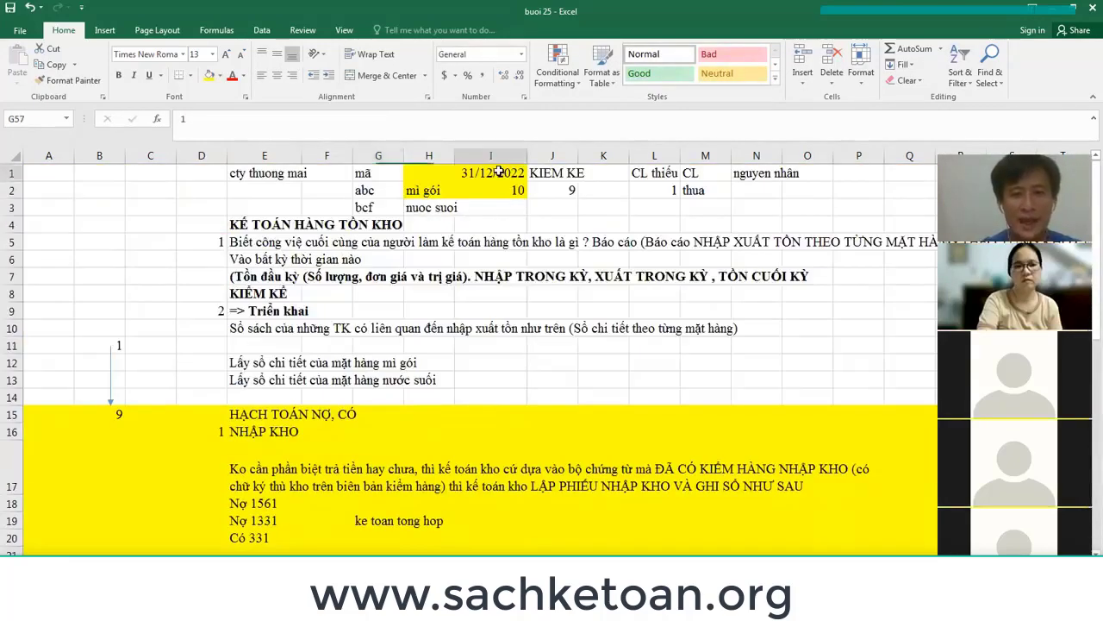
pyautogui.click(498, 172)
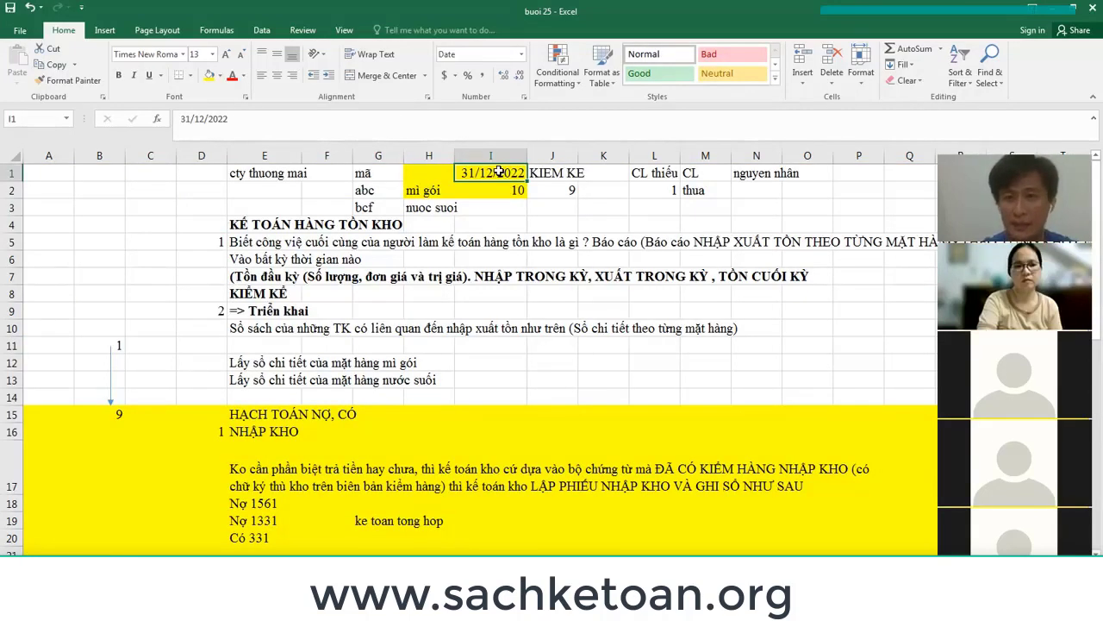
pyautogui.moveTo(369, 195); pyautogui.dragTo(445, 193)
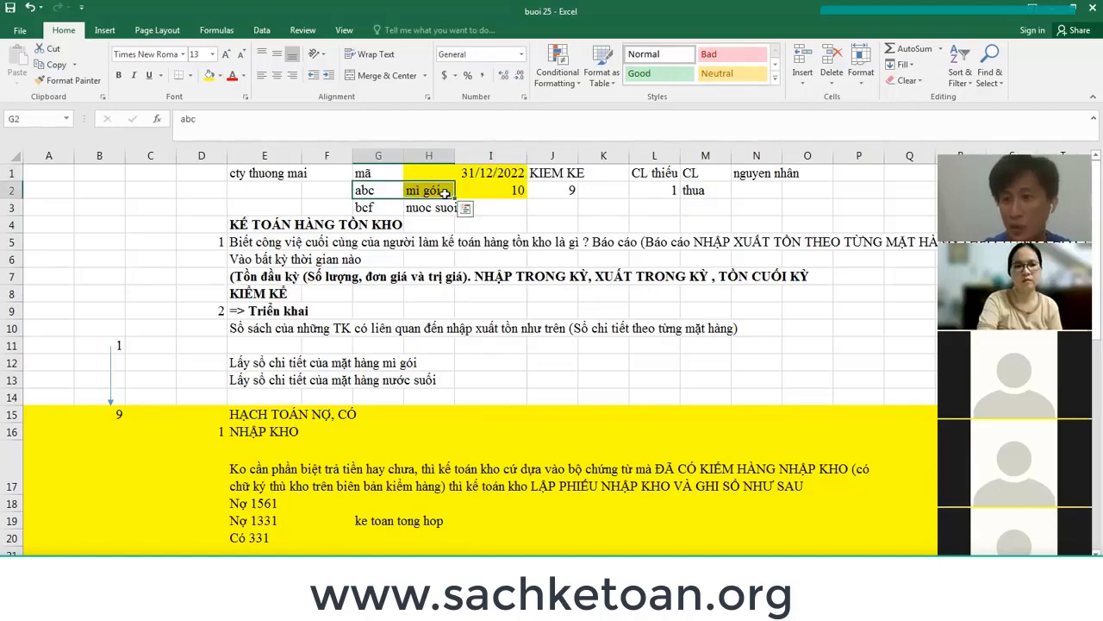
pyautogui.scroll(-13, 445, 193)
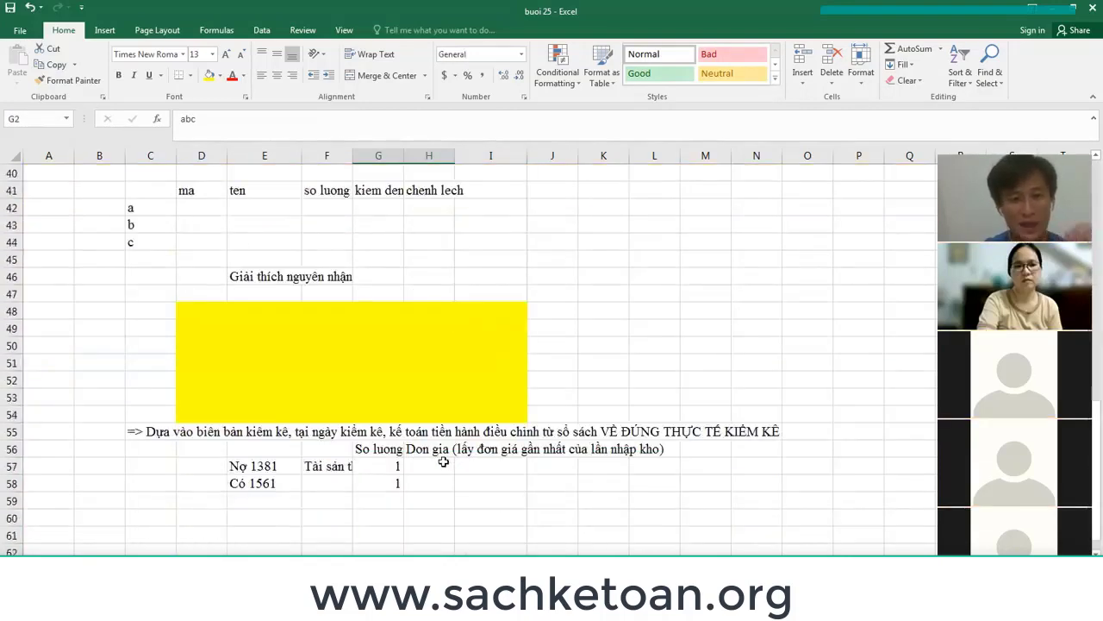
# Set unit price 10000 in H57, link H58 to it, and format both as 10,000.
pyautogui.click(443, 463)
pyautogui.write('10000')
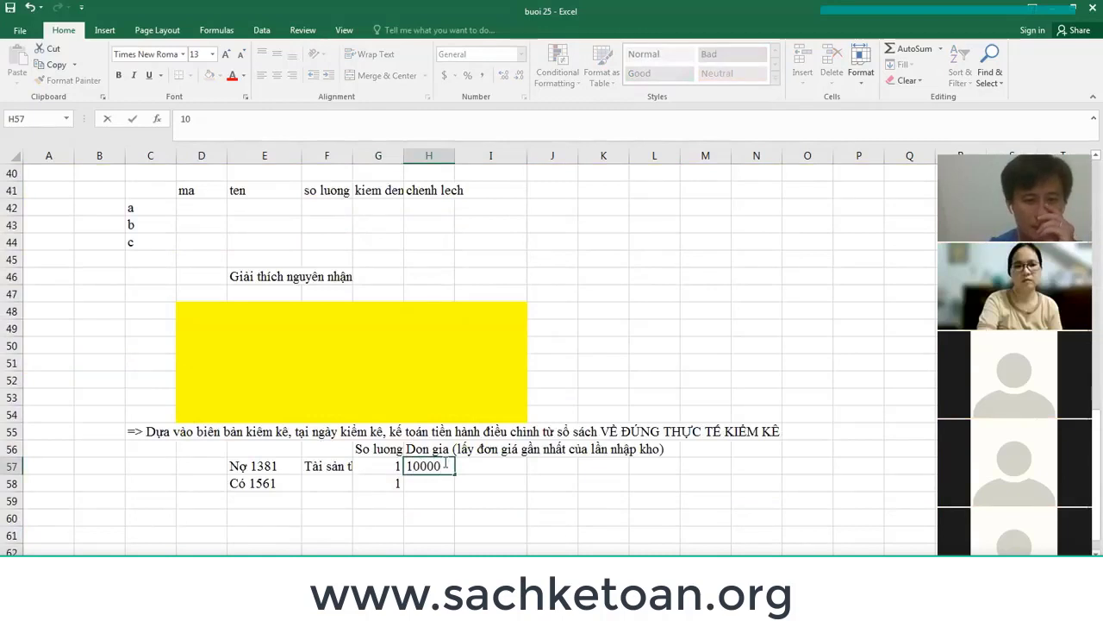
pyautogui.press('Return')
pyautogui.write('=')
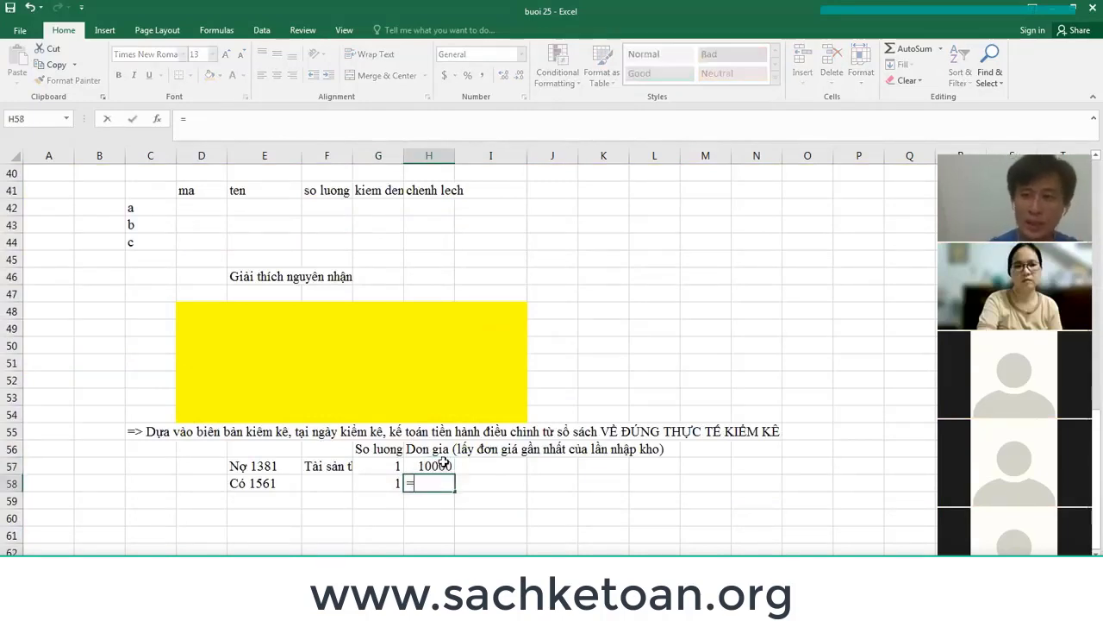
pyautogui.click(443, 464)
pyautogui.press('Return')
pyautogui.press('Up')
pyautogui.press('Up')
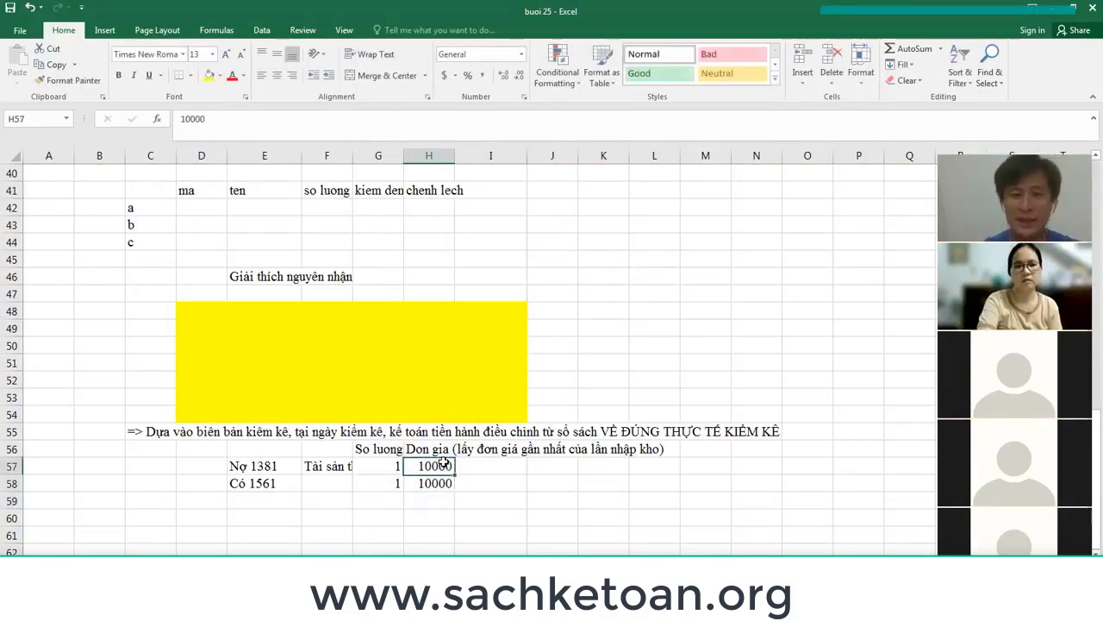
pyautogui.hotkey('shift', 'Down')
pyautogui.click(480, 75)
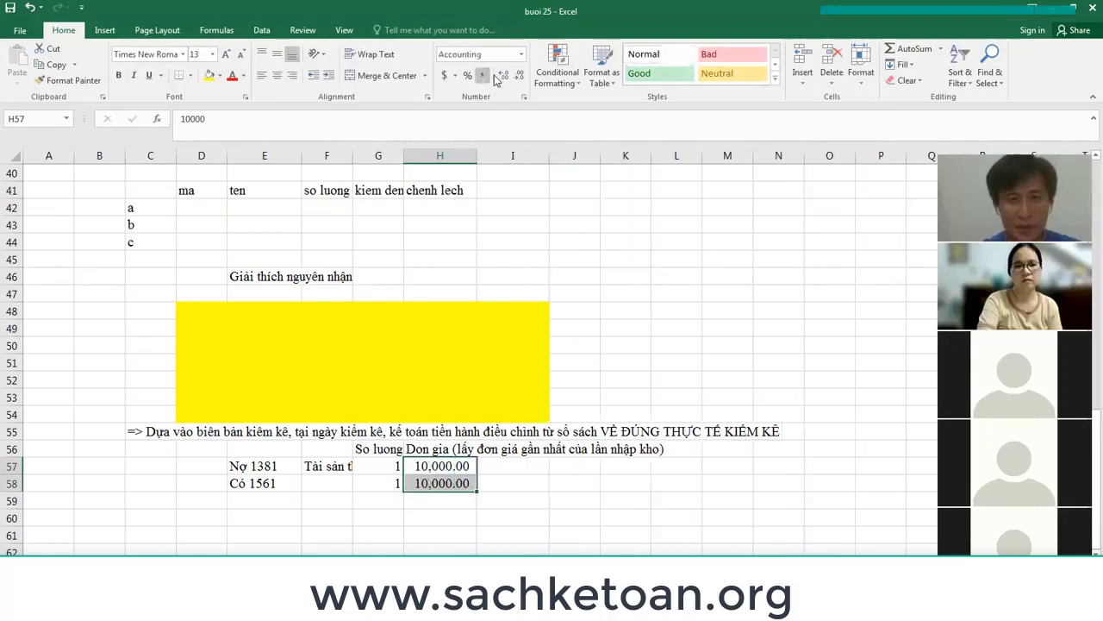
pyautogui.click(519, 75)
pyautogui.click(519, 75)
# Compute the amount =H57*G57 in I57 and copy it to I58.
pyautogui.press('Right')
pyautogui.write('=')
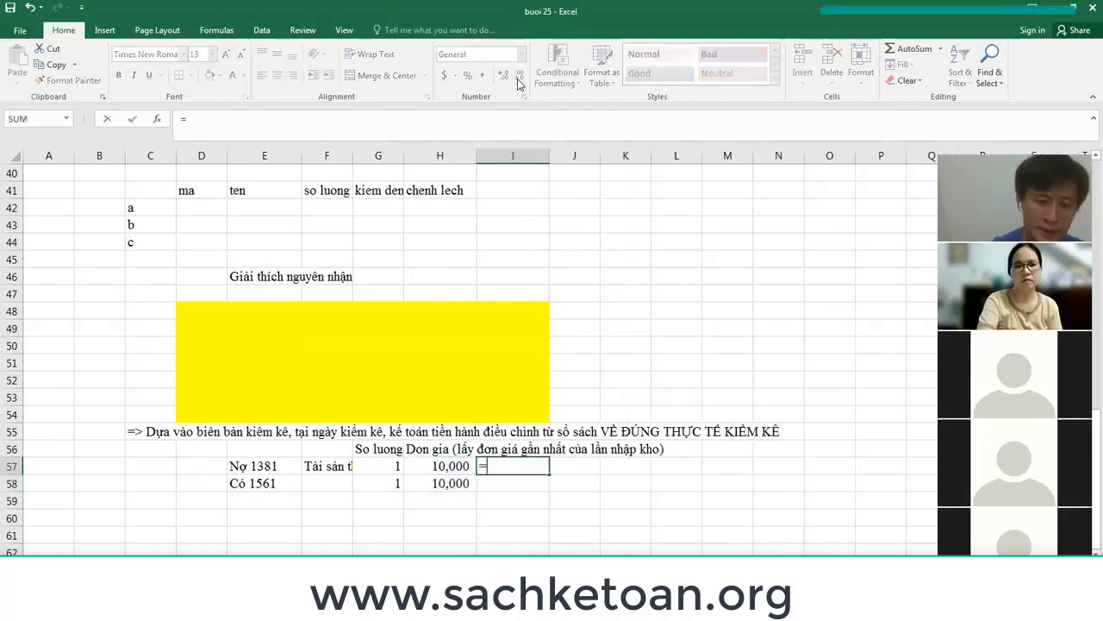
pyautogui.press('Left')
pyautogui.write('*')
pyautogui.press('Left')
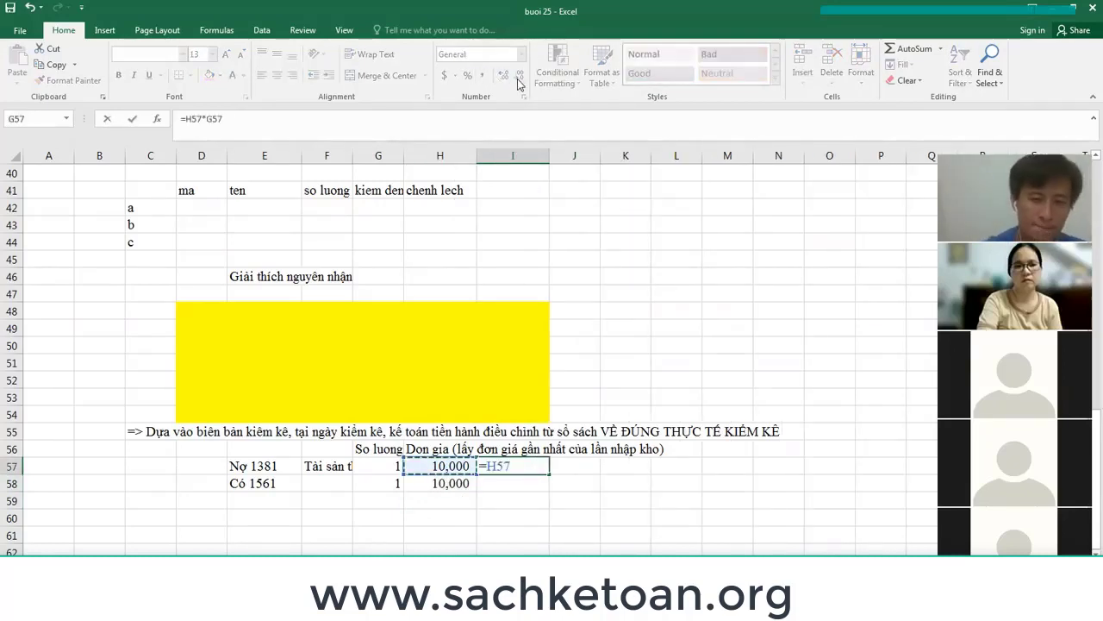
pyautogui.press('Return')
pyautogui.hotkey('ctrl', 'c')
pyautogui.press('Down')
pyautogui.hotkey('ctrl', 'v')
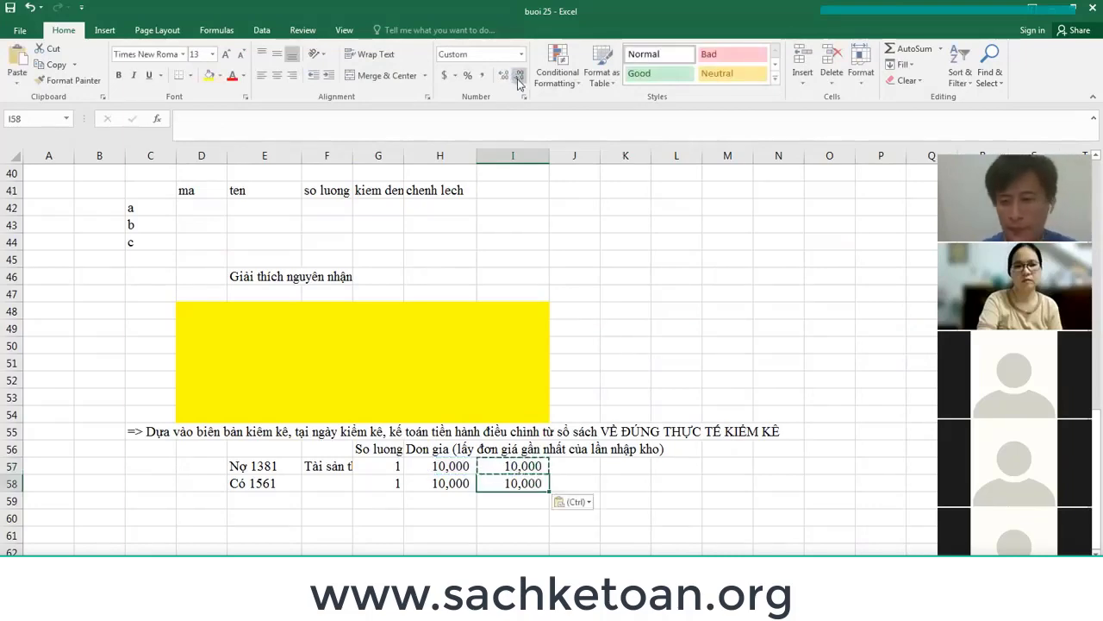
# Insert a blank row at E21 beneath Có 331 in the NHẬP KHO entry.
pyautogui.scroll(13, 530, 377)
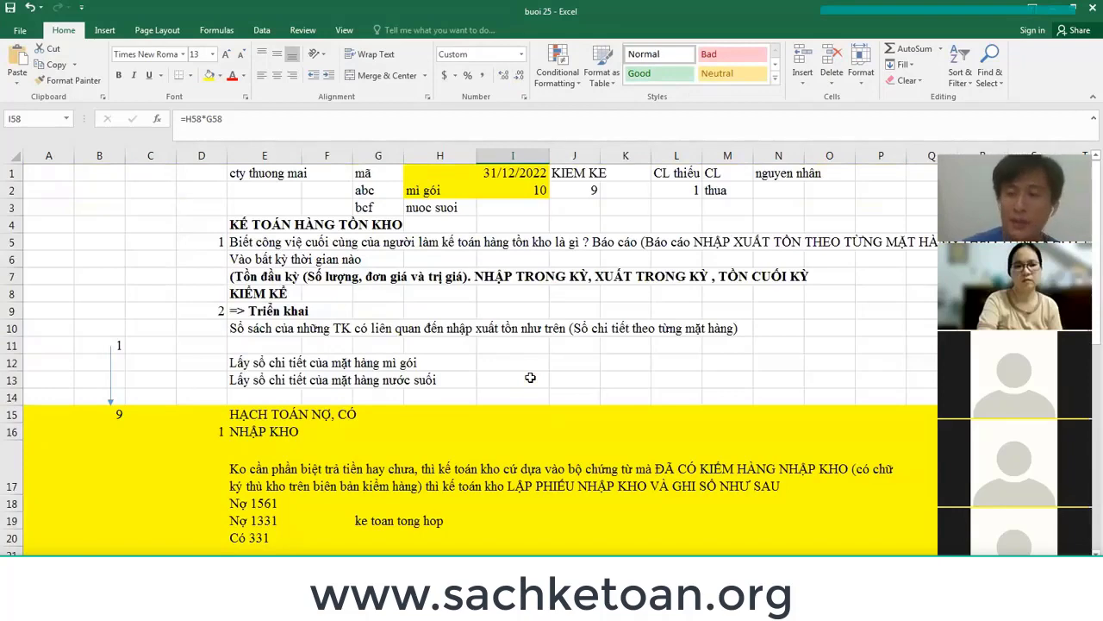
pyautogui.scroll(-9, 530, 378)
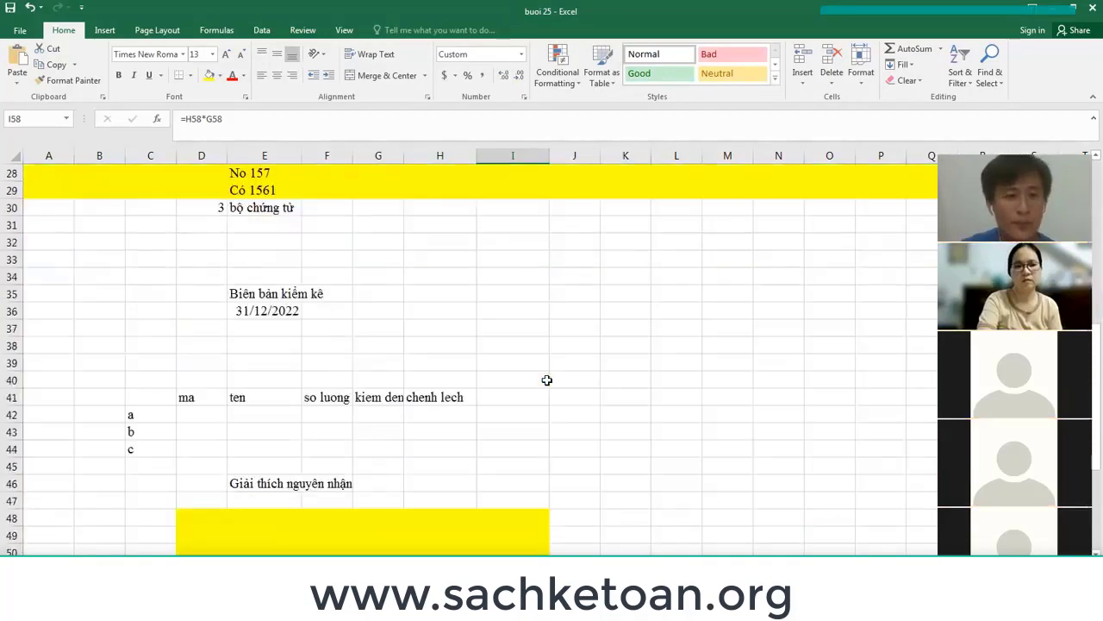
pyautogui.scroll(4, 546, 380)
pyautogui.scroll(4, 548, 379)
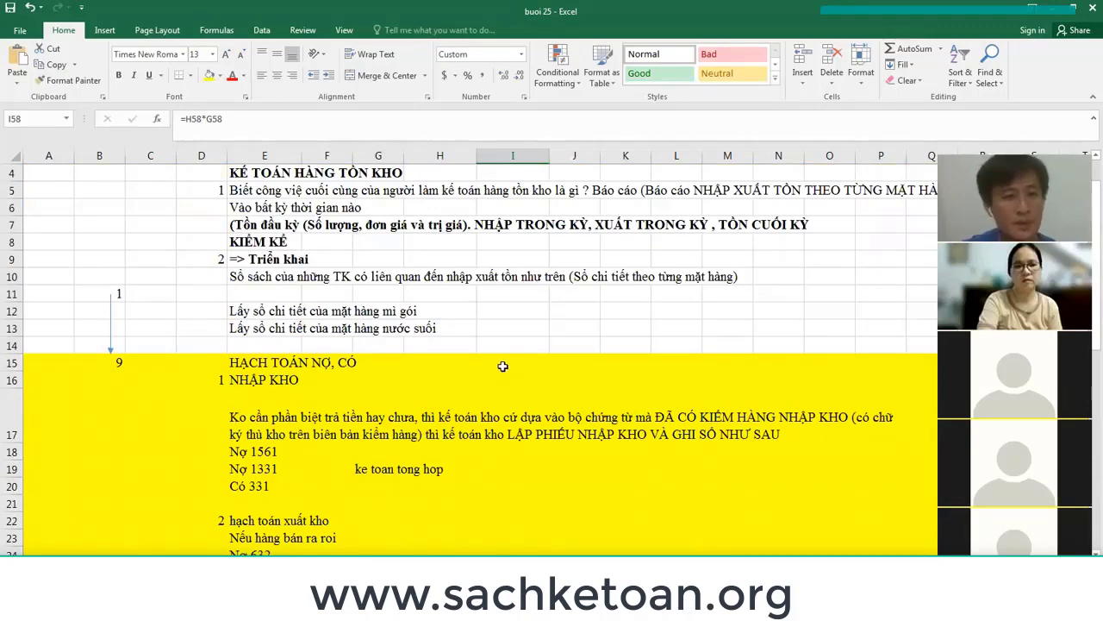
pyautogui.scroll(-9, 503, 363)
pyautogui.scroll(3, 503, 362)
pyautogui.scroll(3, 502, 362)
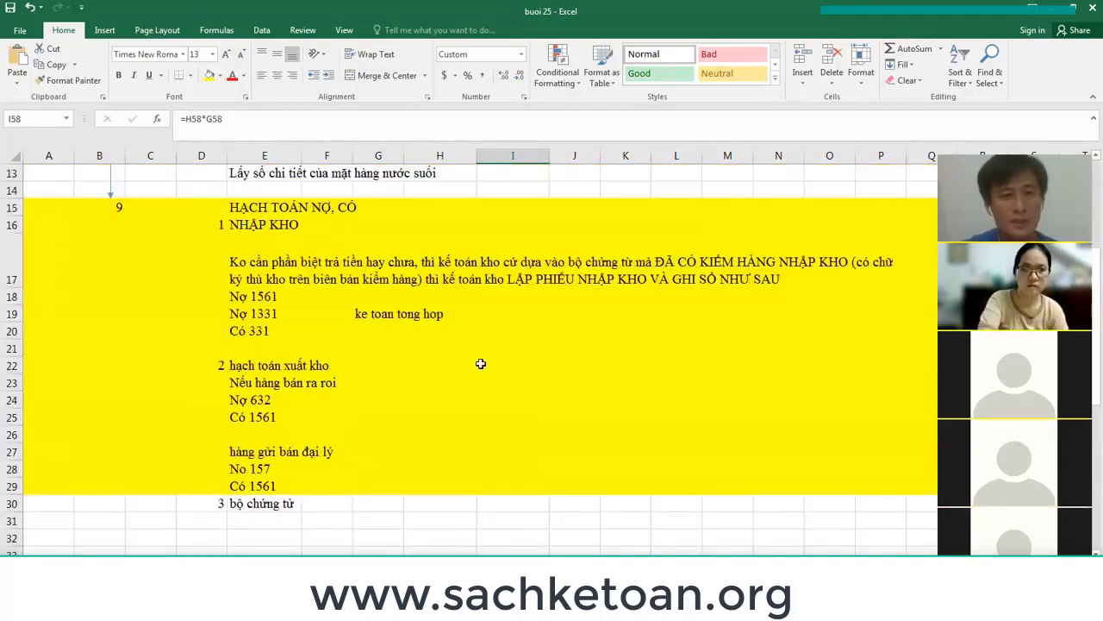
pyautogui.click(216, 503)
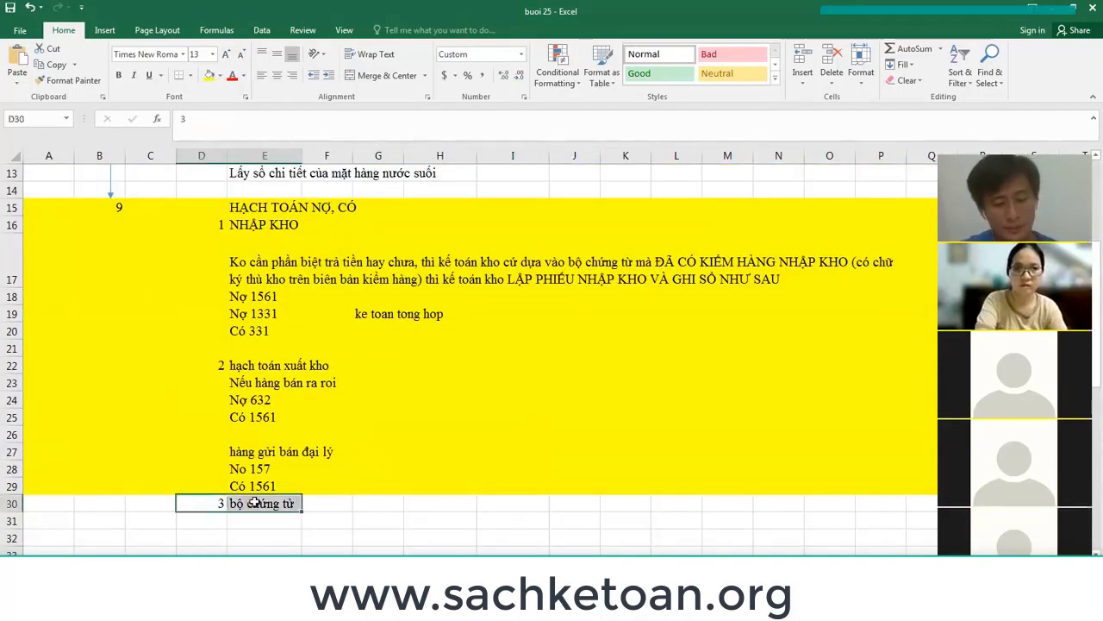
pyautogui.scroll(3, 287, 390)
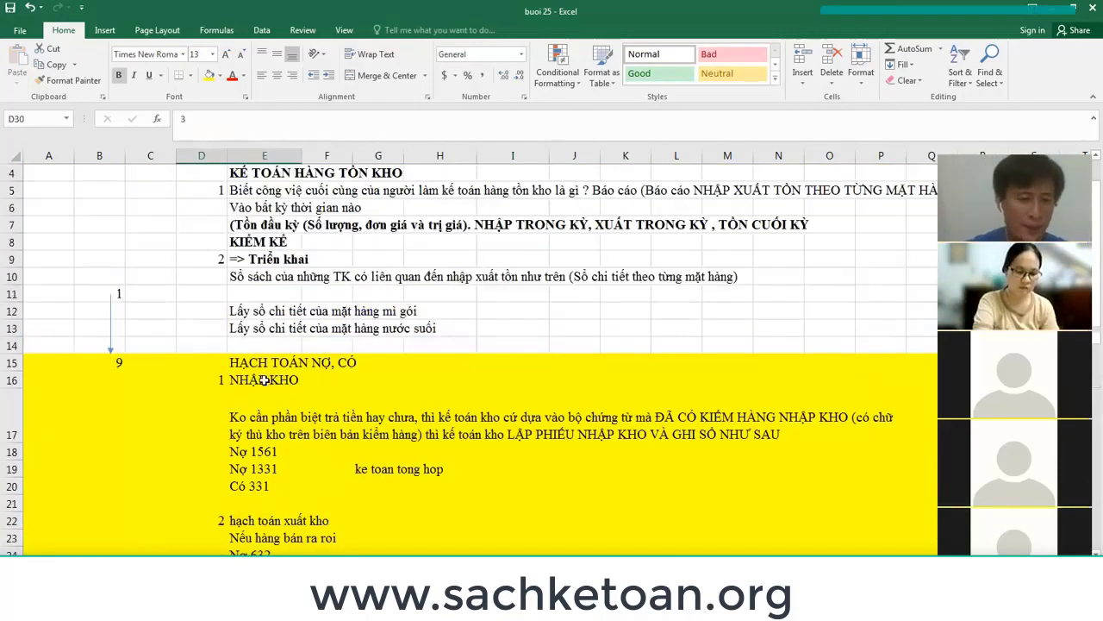
pyautogui.click(265, 380)
pyautogui.click(261, 507)
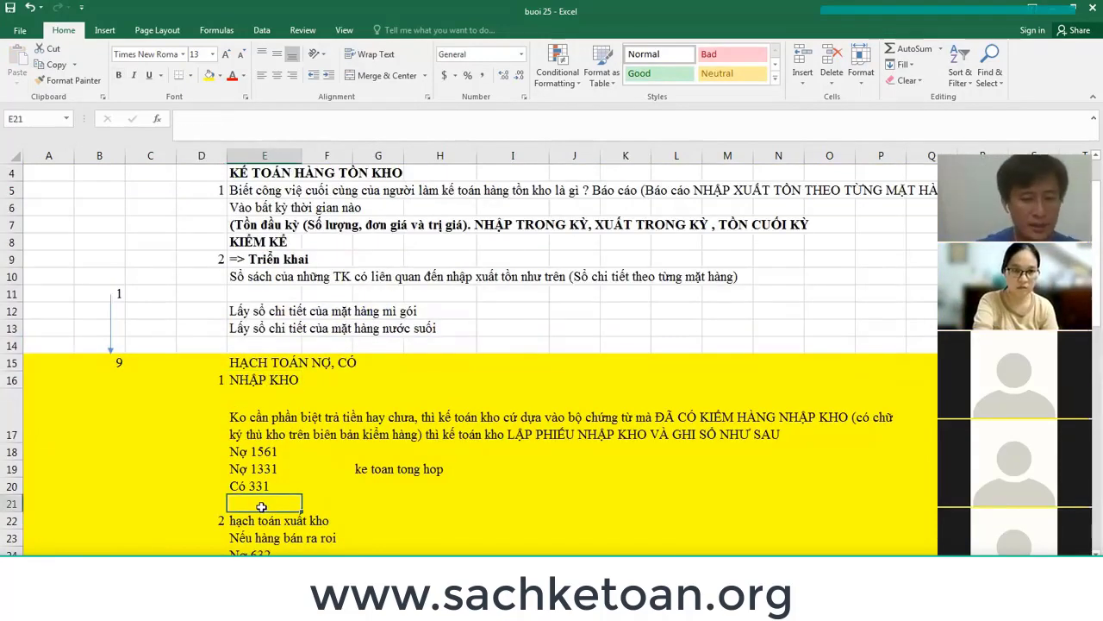
pyautogui.press('F4')
pyautogui.press('F4')
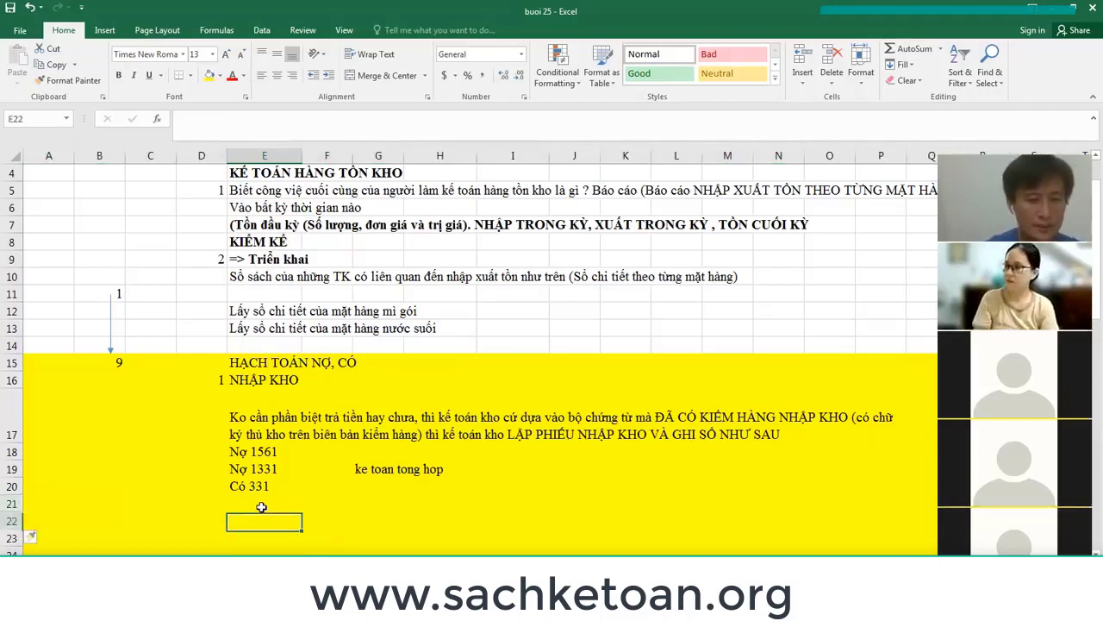
# Enter 'Bộ chứng từ', 'Chứng từ gốc' and 'Giao nhập hàng' in E21–E23 under Có 331.
pyautogui.write('Boộ chứng từ')
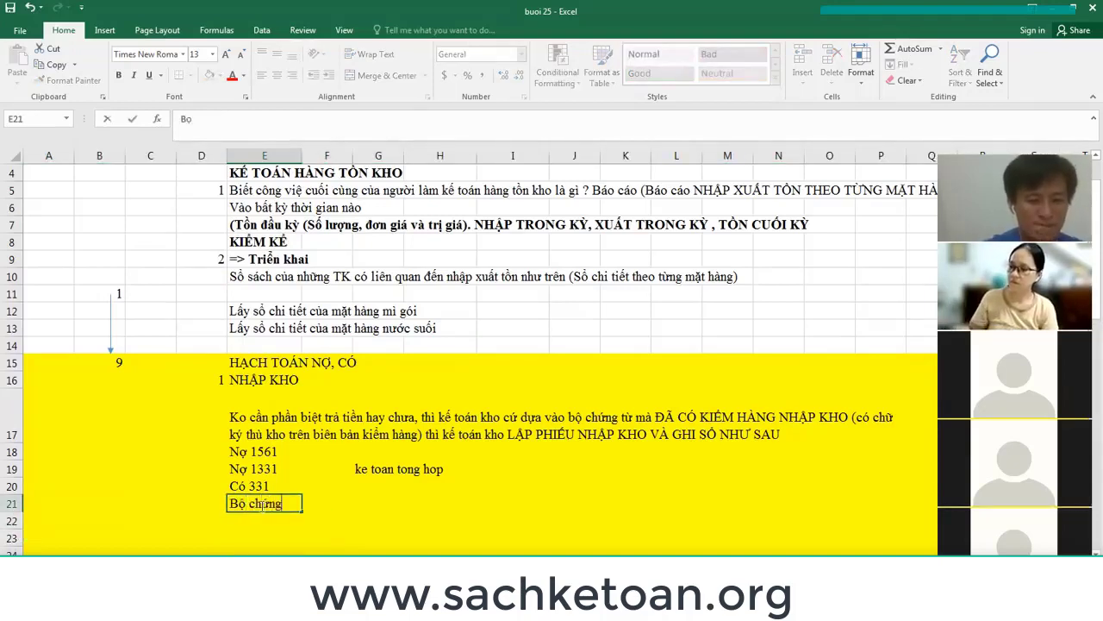
pyautogui.press('Return')
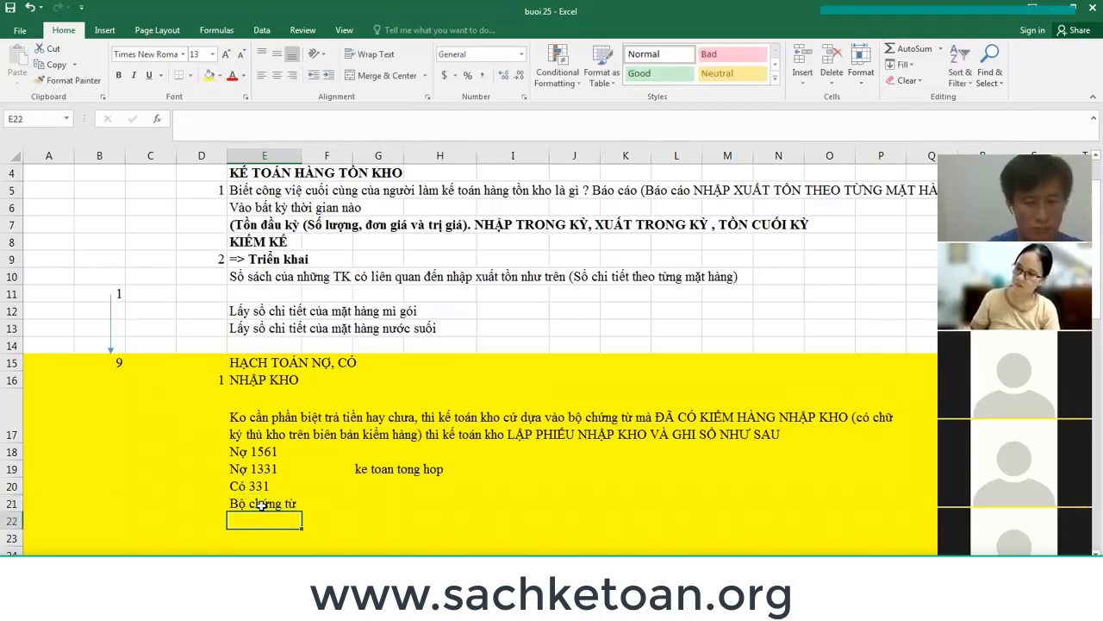
pyautogui.write('C')
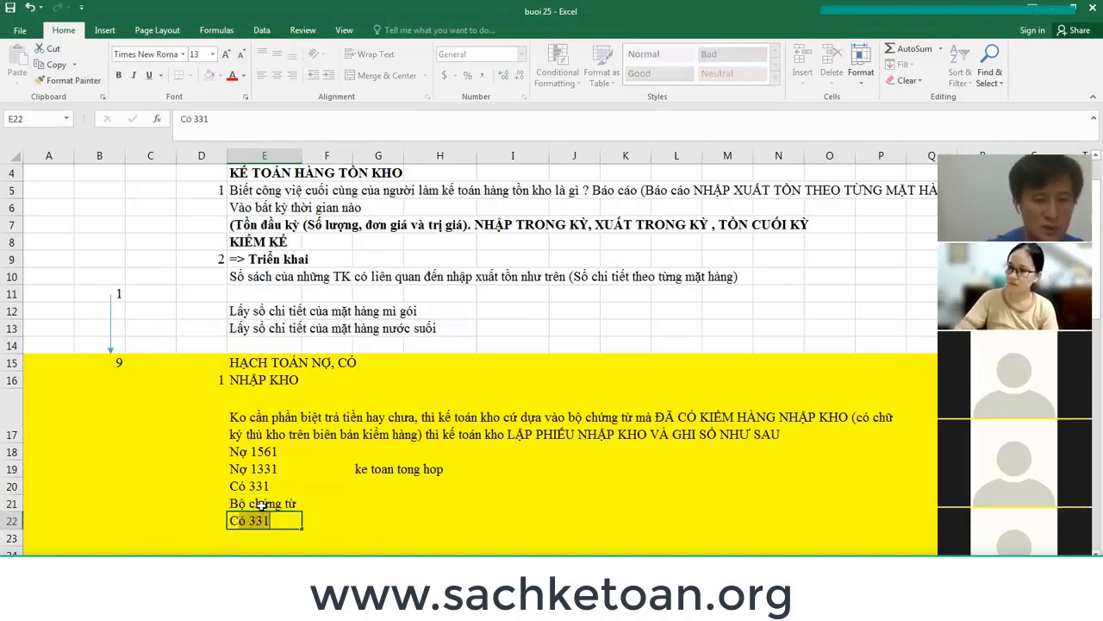
pyautogui.write('hứng từ gô')
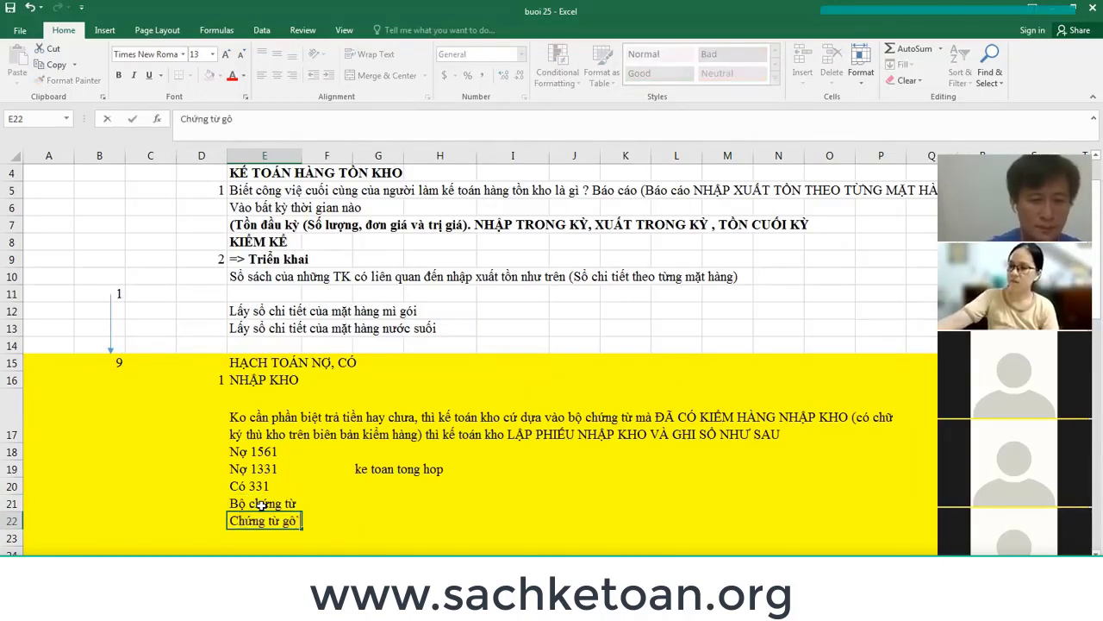
pyautogui.write('c')
pyautogui.press('Return')
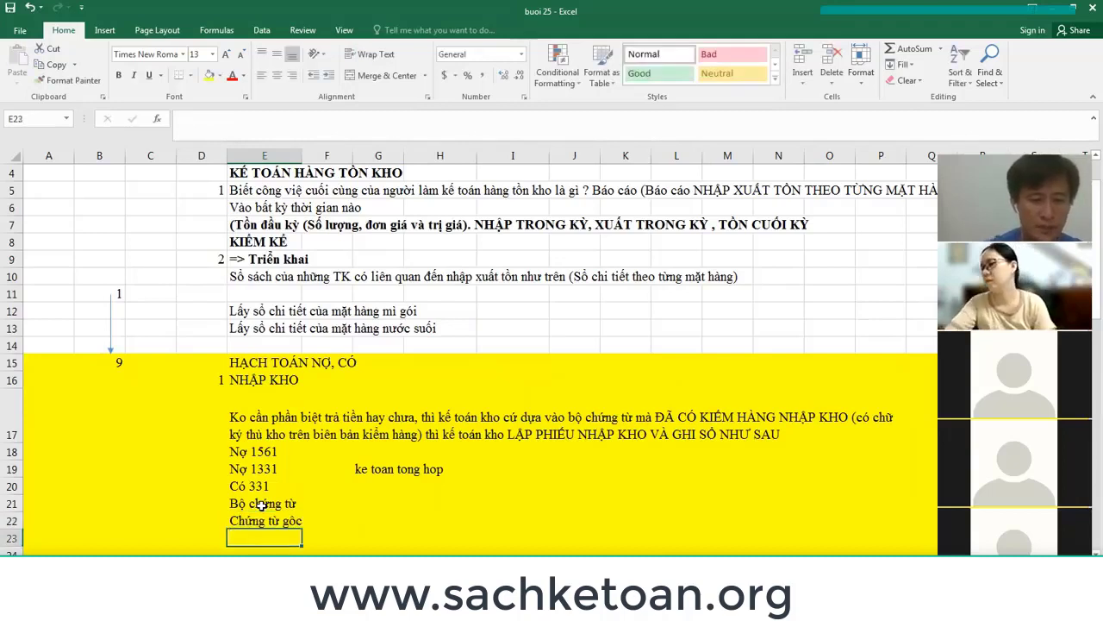
pyautogui.write('Giao nha')
pyautogui.write('ập hàng')
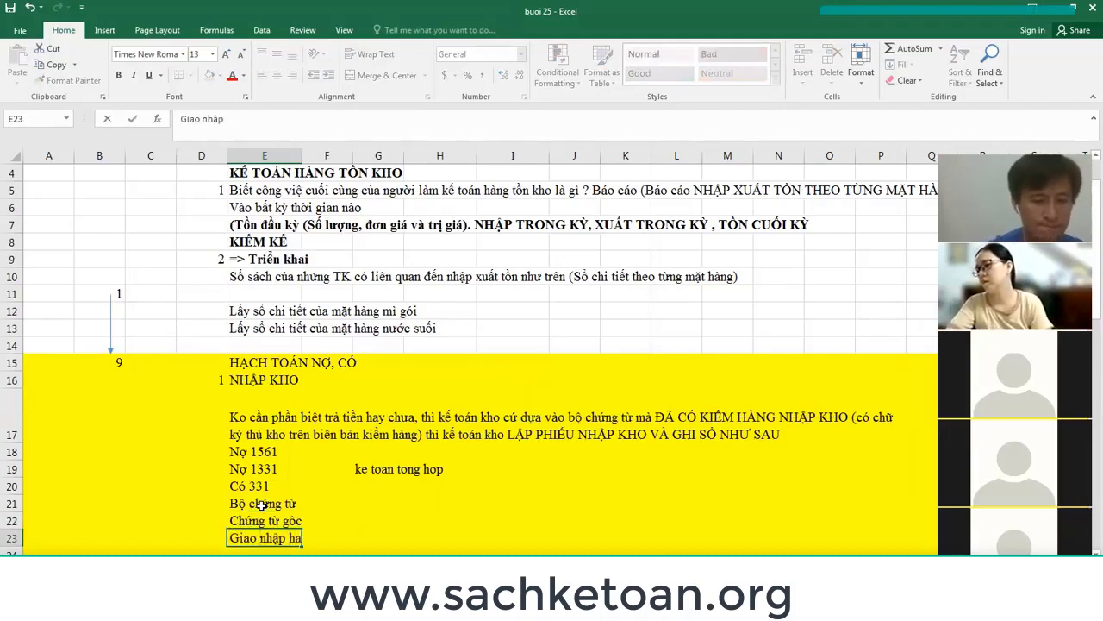
pyautogui.press('Return')
# Insert several blank rows below the Giao nhập hàng line.
pyautogui.click(261, 506)
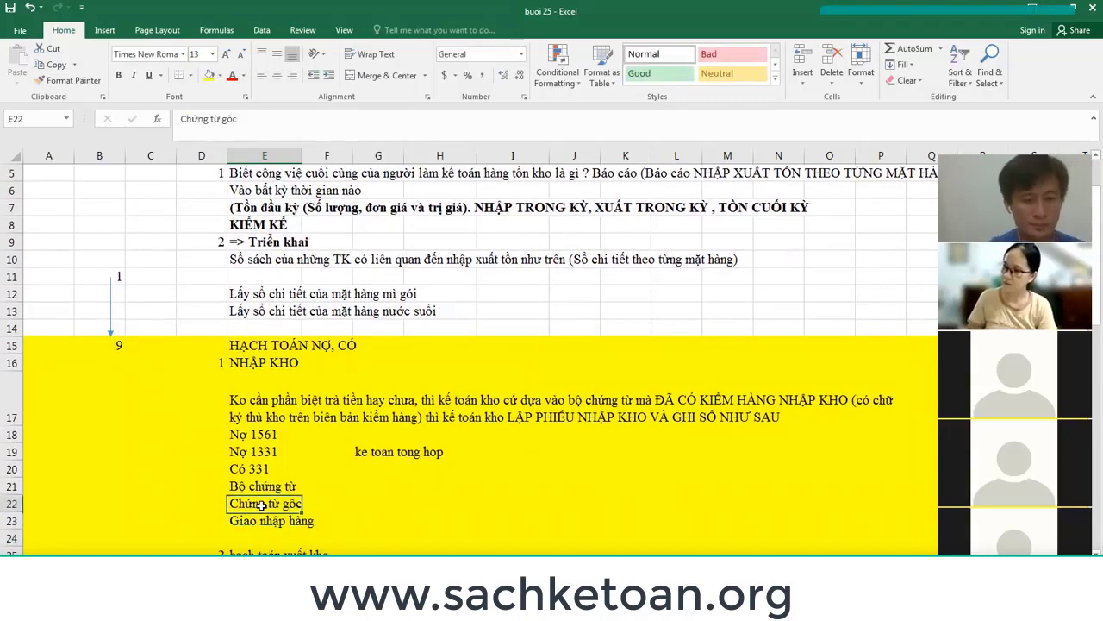
pyautogui.press('Down')
pyautogui.press('Down')
pyautogui.hotkey('shift', 'space')
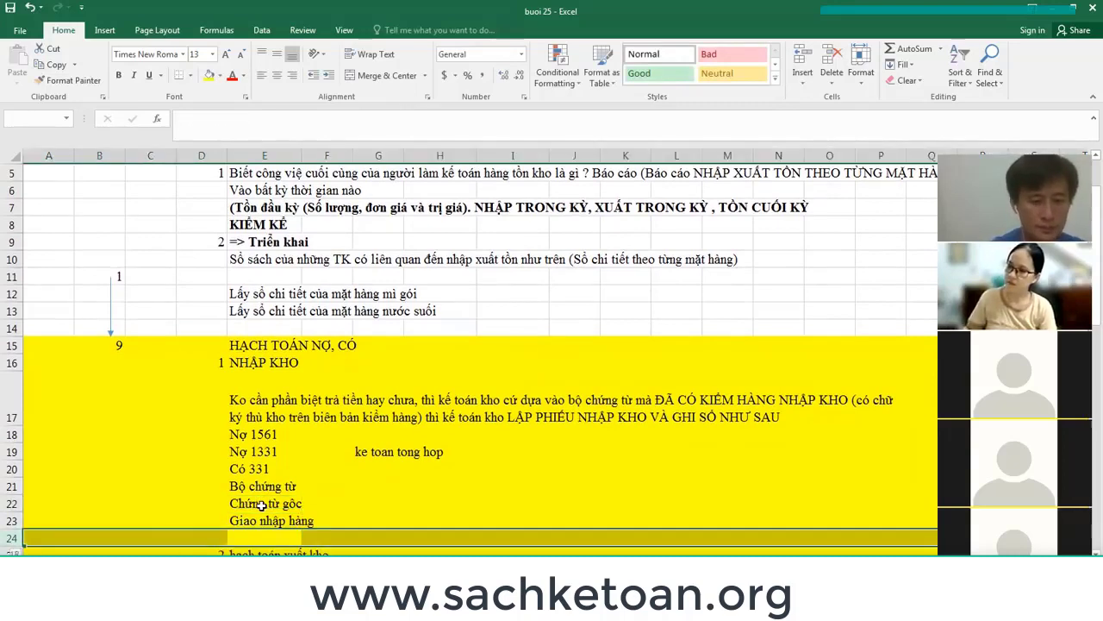
pyautogui.hotkey('ctrl', 'shift', '=')
pyautogui.hotkey('shift', 'Down')
pyautogui.scroll(-1, 261, 506)
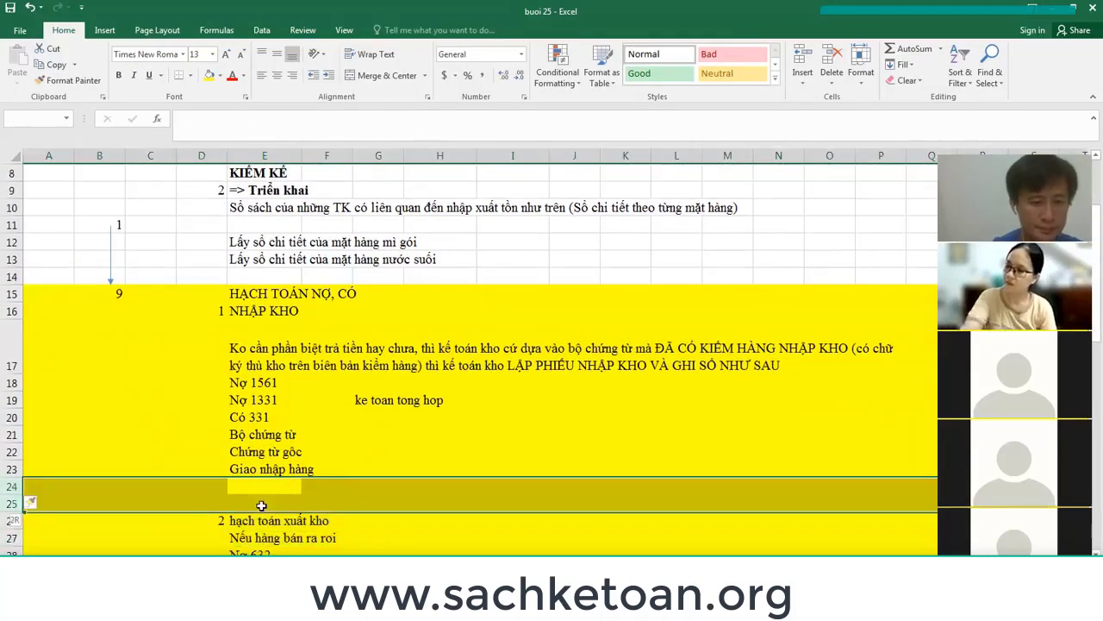
pyautogui.hotkey('ctrl', 'shift', '=')
pyautogui.hotkey('shift', 'Down')
pyautogui.hotkey('shift', 'Down')
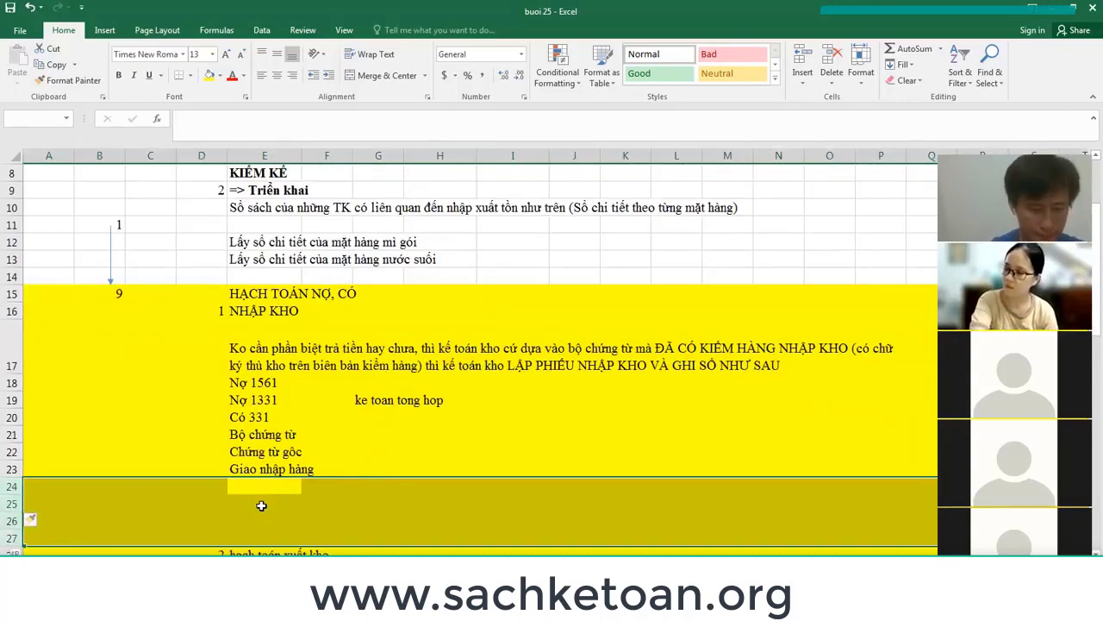
pyautogui.hotkey('ctrl', 'shift', '=')
pyautogui.press('Up')
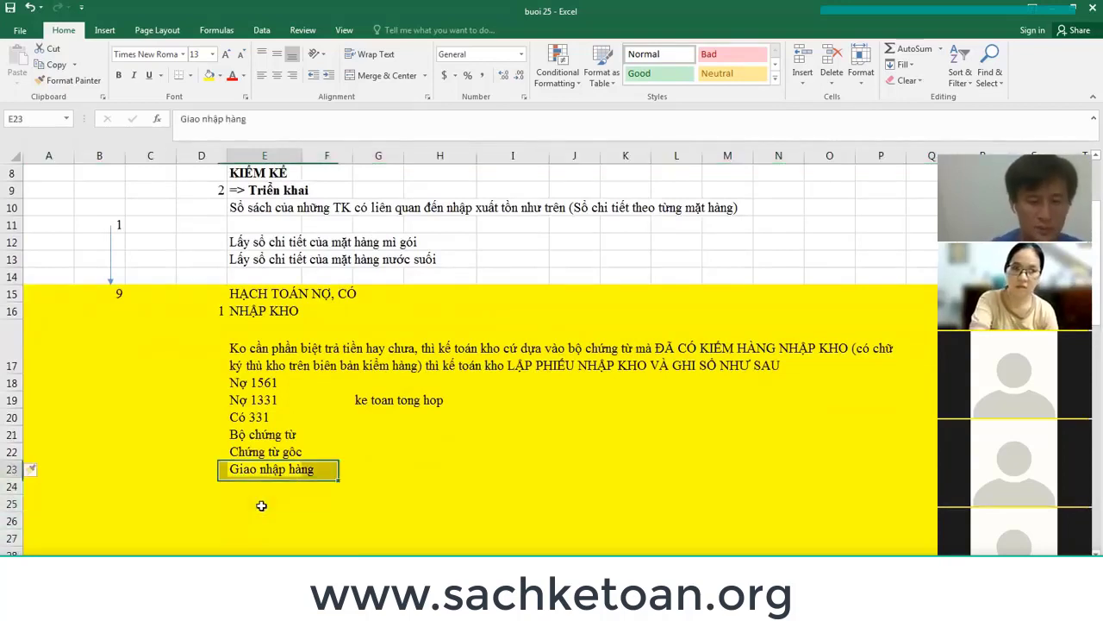
# Add 'phiếu báo giá' as the next document line under Giao nhập hàng.
pyautogui.press('Down')
pyautogui.write('phieu báo giá')
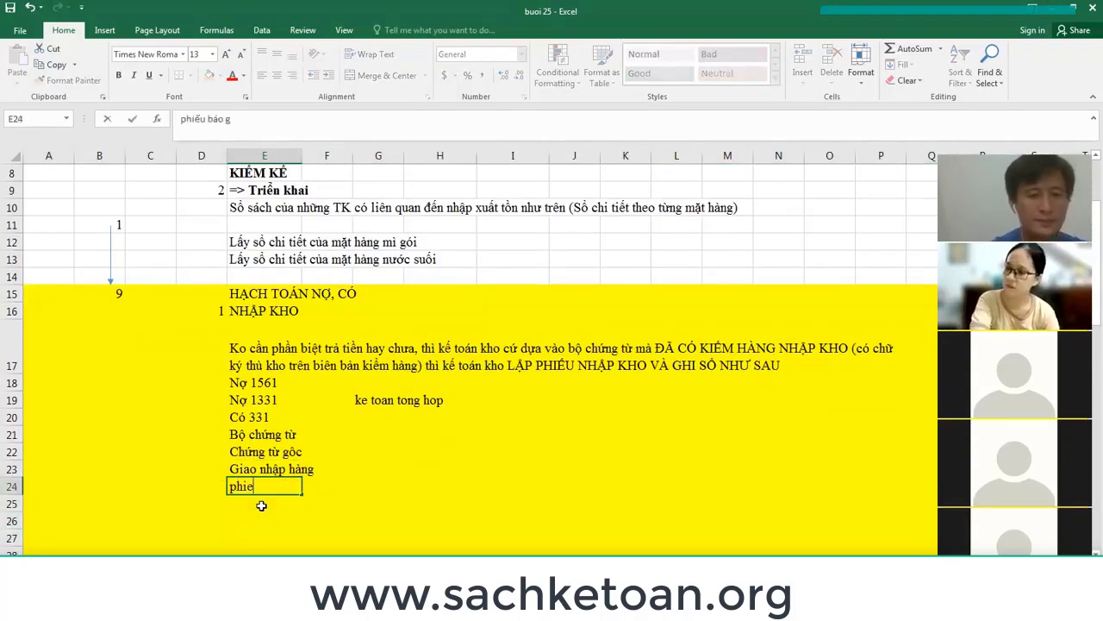
pyautogui.press('Return')
pyautogui.press('Up')
pyautogui.press('Up')
pyautogui.press('Up')
# Bold Chứng từ gốc and add 'hóa đơn', 'hop dong' and 'BỘ HỒ SƠ NHẬP KHẨU' in E25–E27.
pyautogui.hotkey('ctrl', 'b')
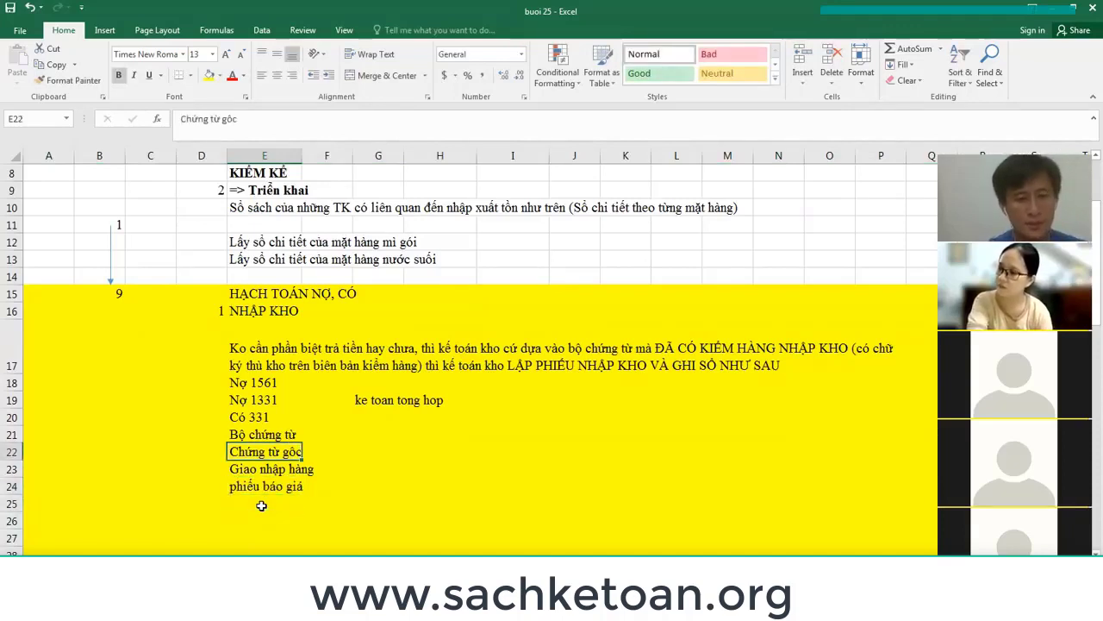
pyautogui.press('Down')
pyautogui.press('Down')
pyautogui.press('Down')
pyautogui.write('hóa đơn')
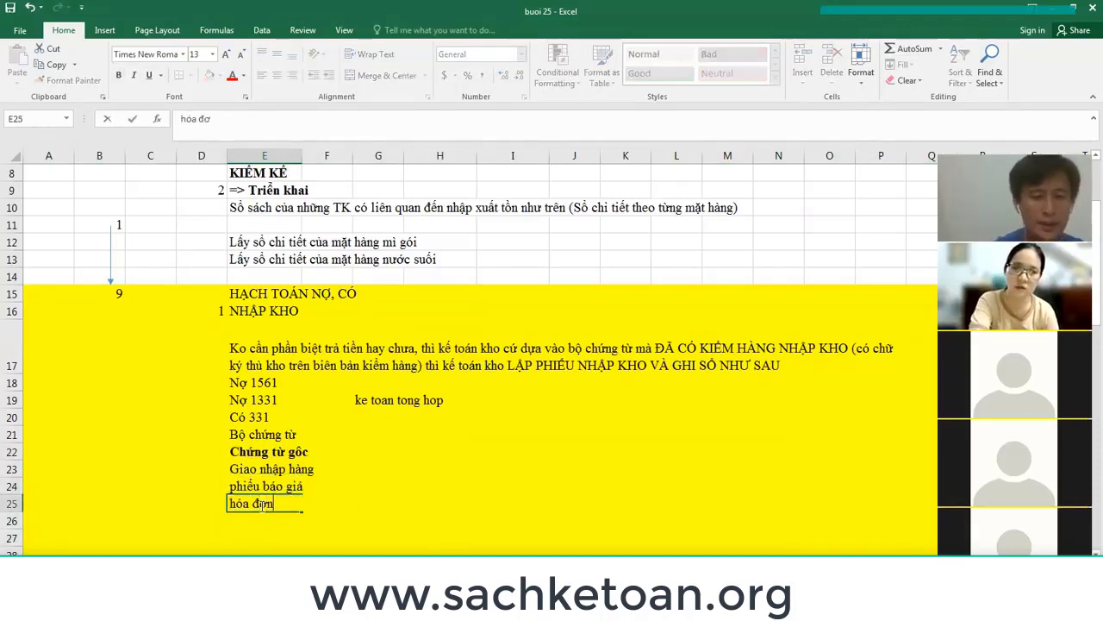
pyautogui.press('Return')
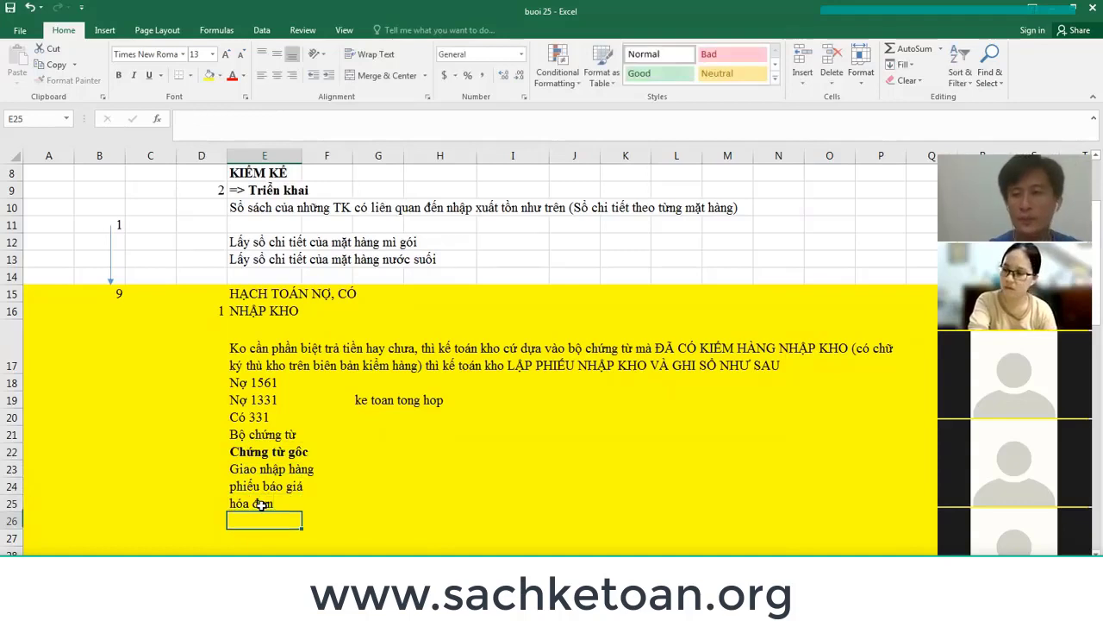
pyautogui.write('hop dong')
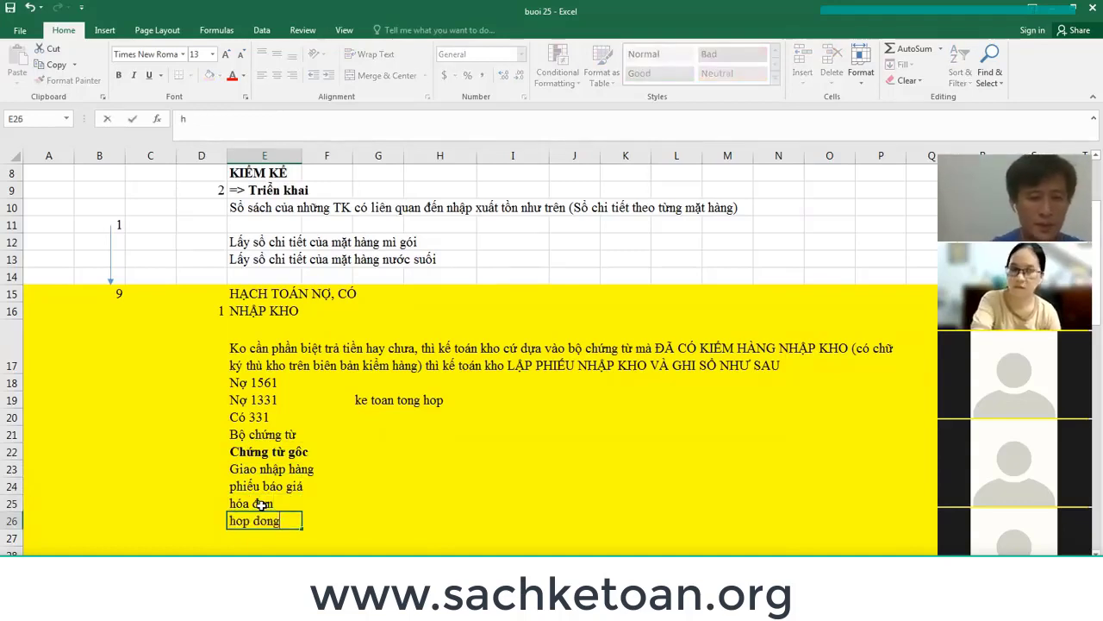
pyautogui.press('Return')
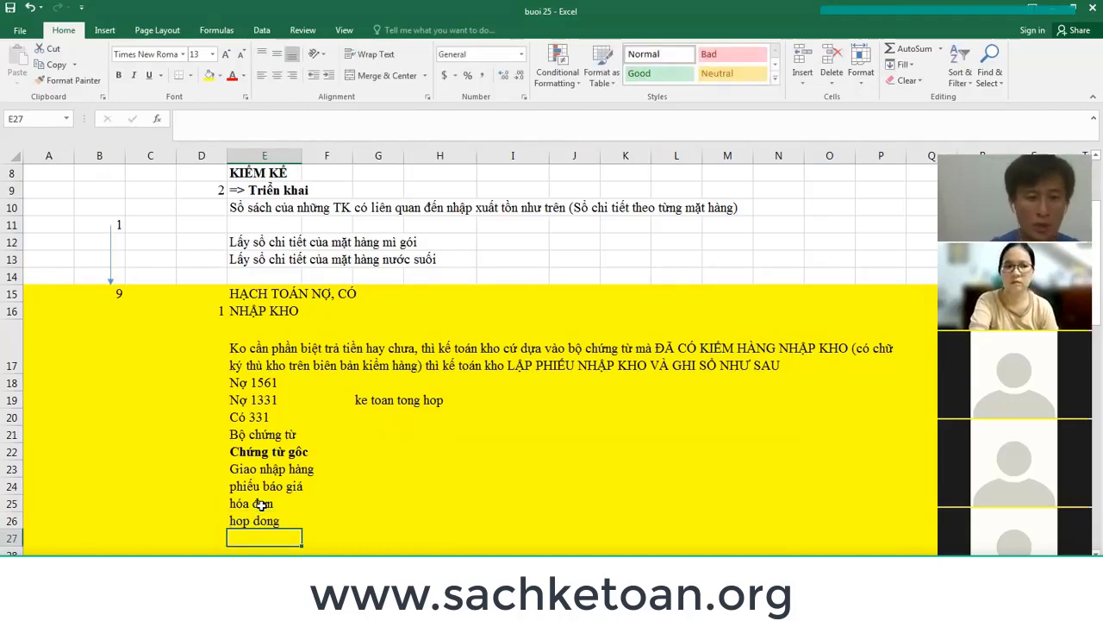
pyautogui.write('BỘ ')
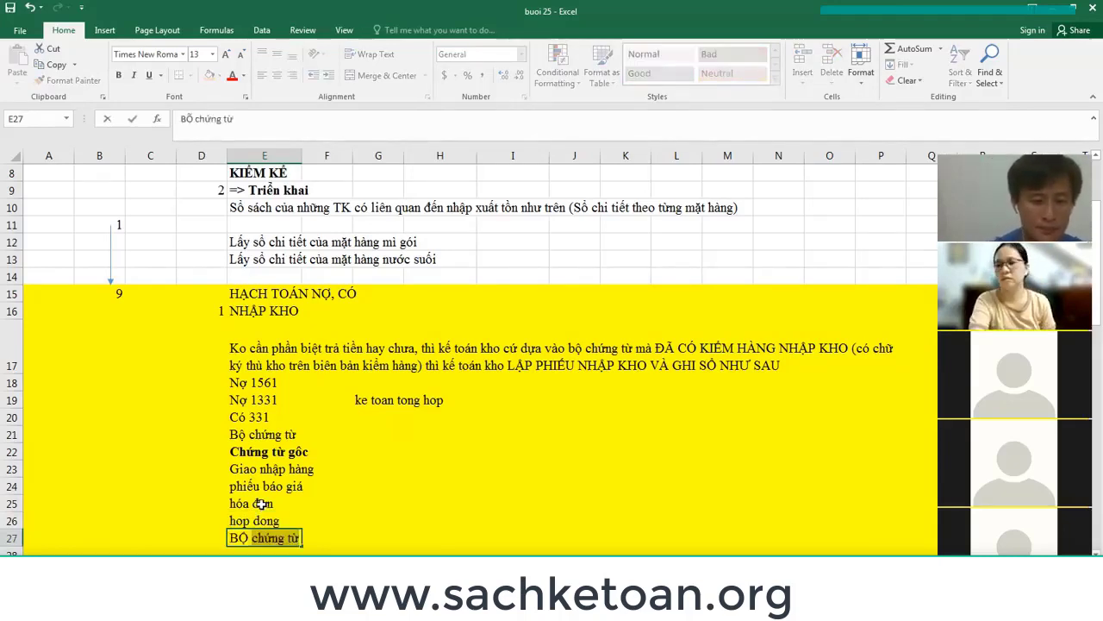
pyautogui.write('HOỒ S')
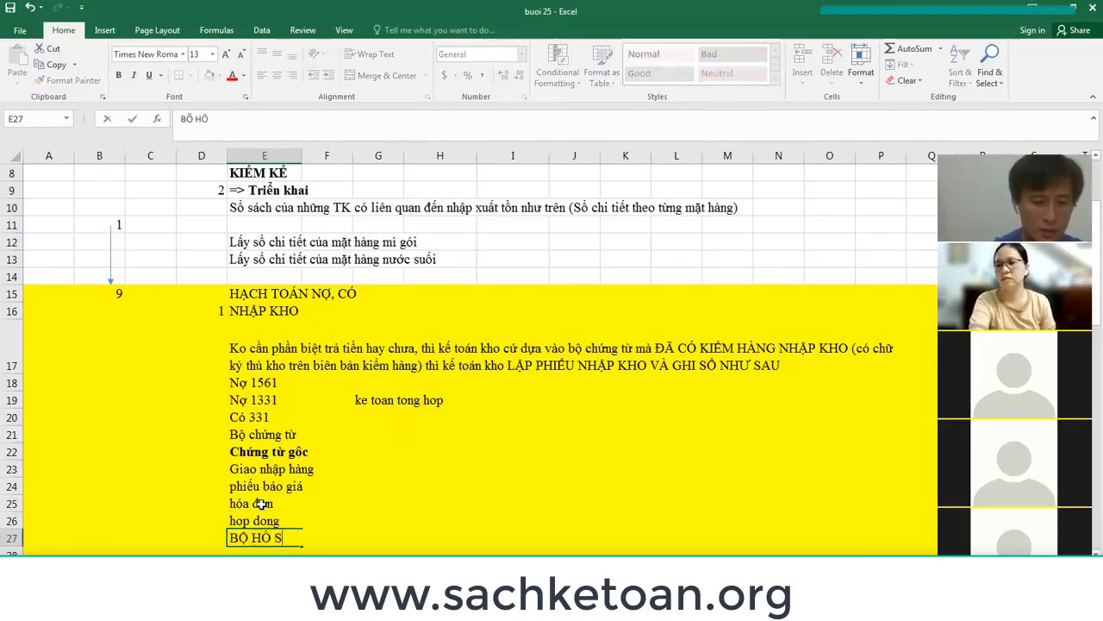
pyautogui.write('Ơ NHẬP KHA')
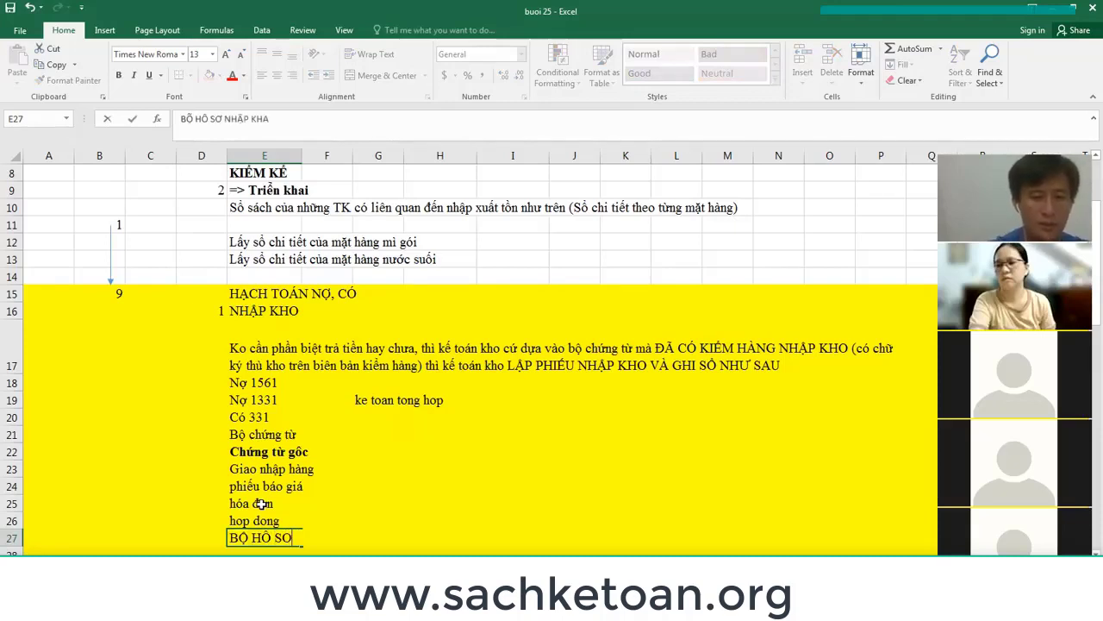
pyautogui.press('BackSpace')
pyautogui.write('ẨU')
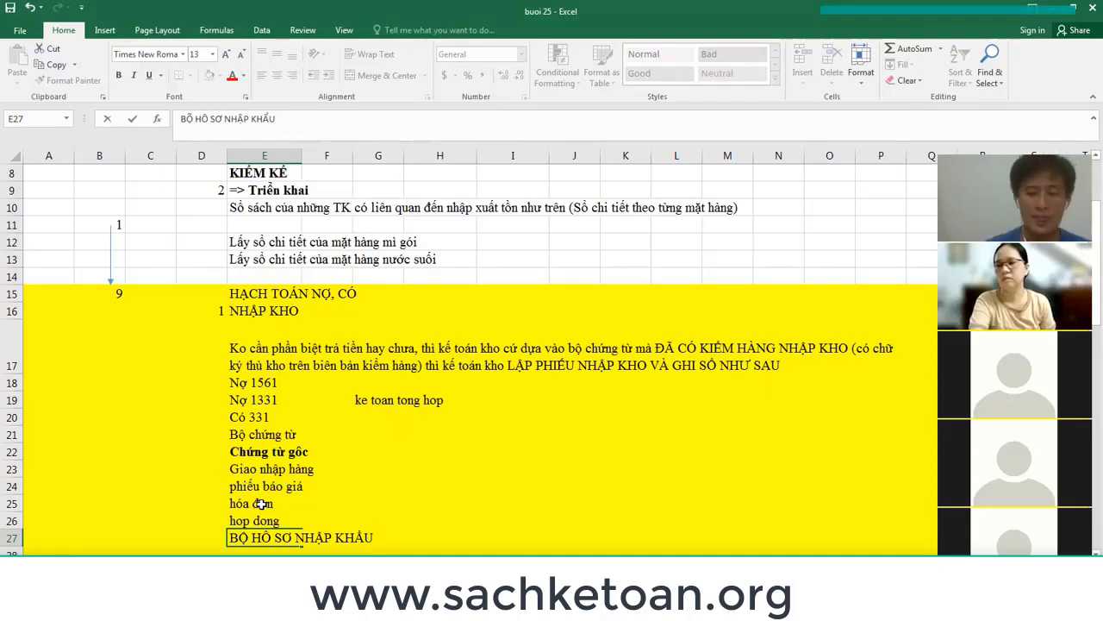
pyautogui.press('Return')
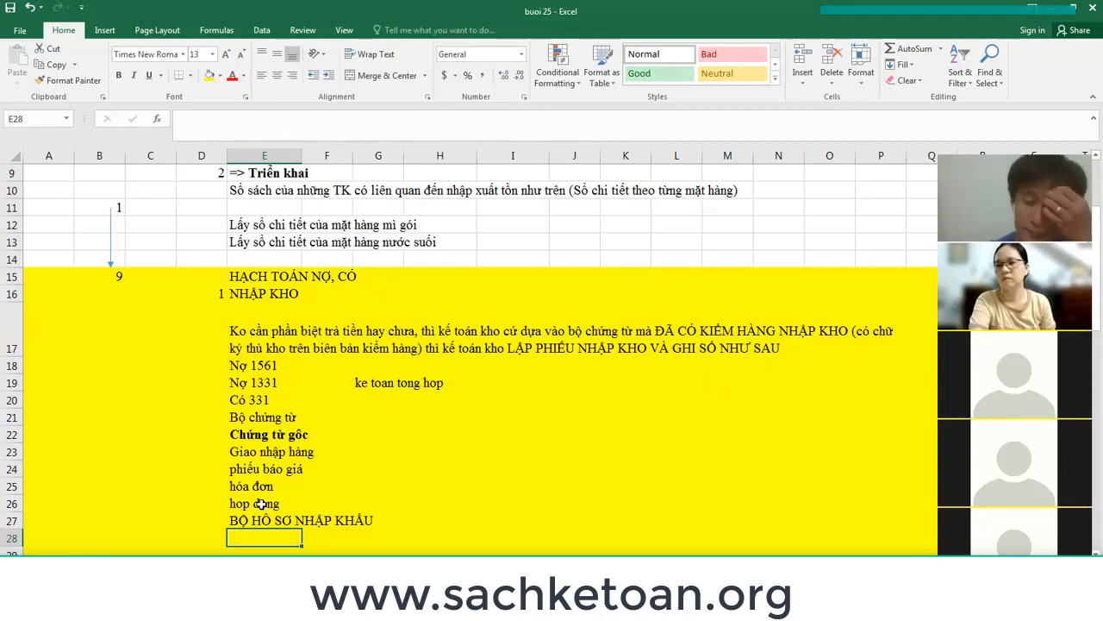
# Enter '=> Lập chứng từ ghi sổ là phiếu nhập kho' in row 28 below BỘ HỒ SƠ NHẬP KHẨU.
pyautogui.press('Return')
pyautogui.press('Down')
pyautogui.press('Down')
pyautogui.press('Down')
pyautogui.press('Down')
pyautogui.press('Down')
pyautogui.press('Down')
pyautogui.press('Down')
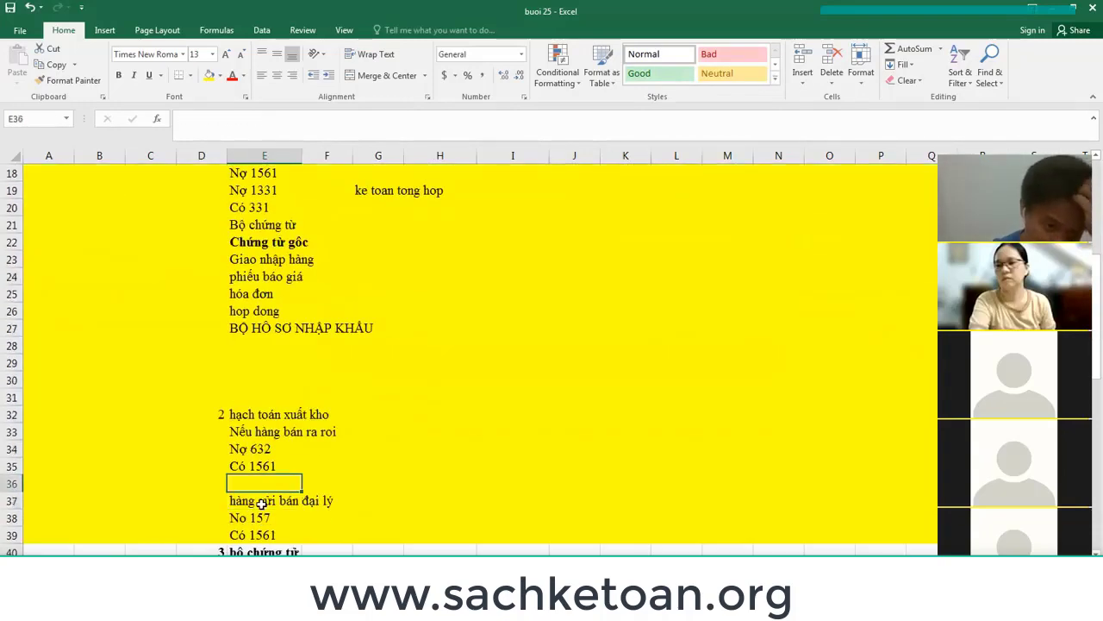
pyautogui.press('Up')
pyautogui.press('Up')
pyautogui.press('Up')
pyautogui.press('Up')
pyautogui.press('Up')
pyautogui.press('Up')
pyautogui.press('Up')
pyautogui.press('Up')
pyautogui.press('Up')
pyautogui.press('Up')
pyautogui.press('Up')
pyautogui.press('Up')
pyautogui.press('Up')
pyautogui.press('Up')
pyautogui.press('Up')
pyautogui.press('Up')
pyautogui.press('Up')
pyautogui.press('Up')
pyautogui.press('Up')
pyautogui.press('Up')
pyautogui.press('Down')
pyautogui.press('Down')
pyautogui.press('Down')
pyautogui.press('Down')
pyautogui.press('Down')
pyautogui.press('Down')
pyautogui.press('Down')
pyautogui.press('Down')
pyautogui.press('Down')
pyautogui.press('Down')
pyautogui.press('Down')
pyautogui.press('Down')
pyautogui.press('Down')
pyautogui.press('Down')
pyautogui.press('Down')
pyautogui.press('Down')
pyautogui.press('Down')
pyautogui.press('Down')
pyautogui.press('Down')
pyautogui.press('Down')
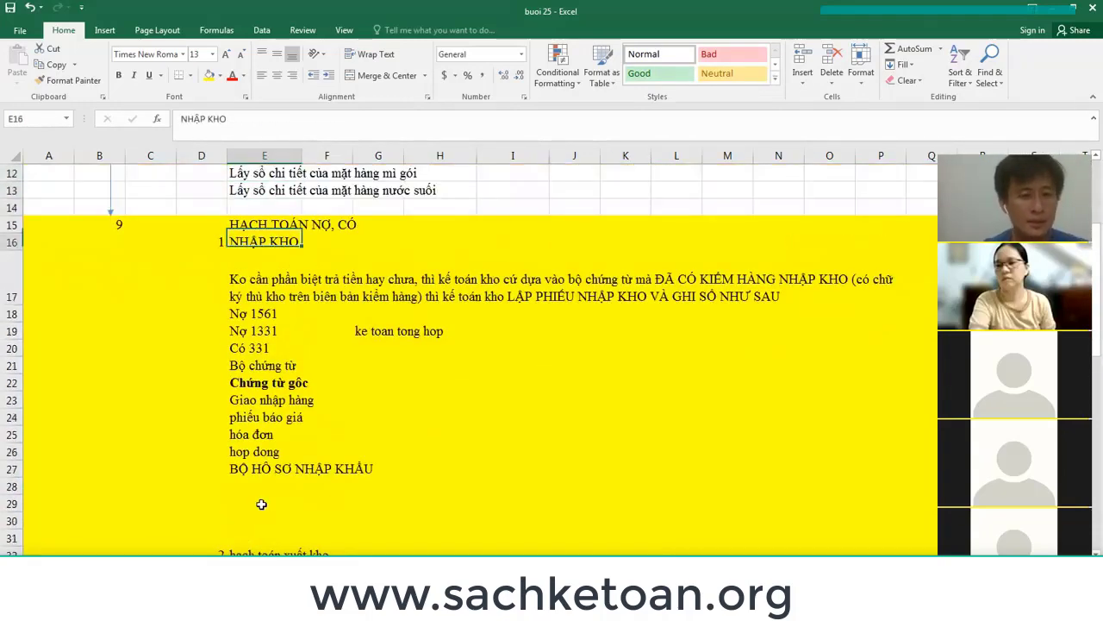
pyautogui.press('Down')
pyautogui.press('Down')
pyautogui.press('Down')
pyautogui.press('Up')
pyautogui.press('Up')
pyautogui.press('Up')
pyautogui.press('Up')
pyautogui.press('Up')
pyautogui.press('Up')
pyautogui.press('Up')
pyautogui.press('Up')
pyautogui.press('Up')
pyautogui.press('Up')
pyautogui.press('Up')
pyautogui.press('Up')
pyautogui.press('Up')
pyautogui.press('Up')
pyautogui.press('Up')
pyautogui.press('Up')
pyautogui.press('Up')
pyautogui.press('Up')
pyautogui.press('Up')
pyautogui.press('Up')
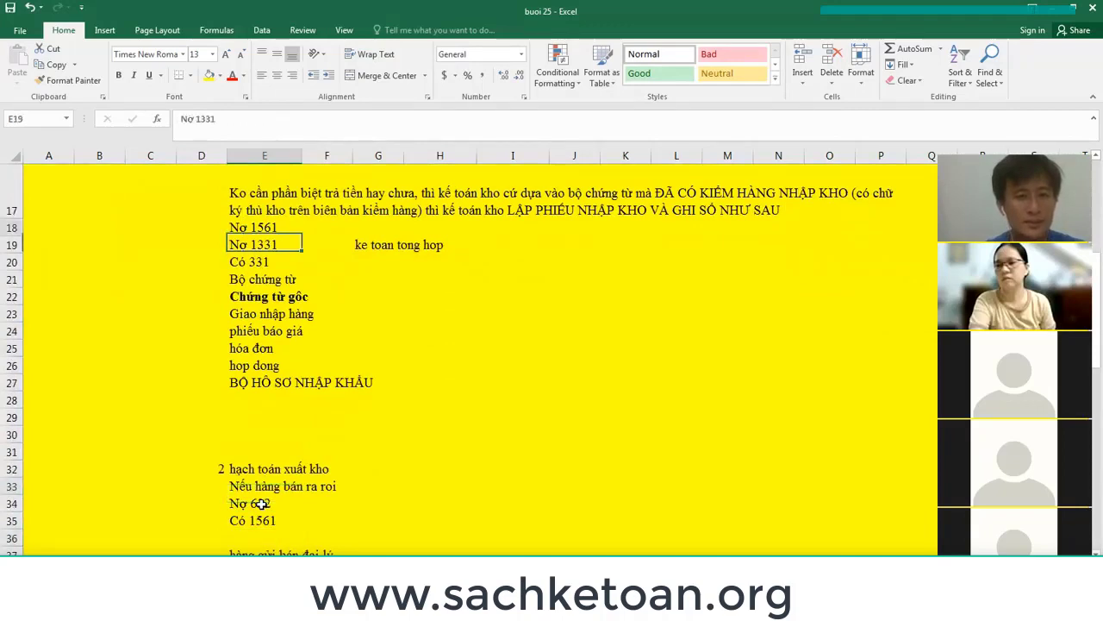
pyautogui.press('Down')
pyautogui.press('Down')
pyautogui.press('Down')
pyautogui.press('Down')
pyautogui.press('Down')
pyautogui.press('Down')
pyautogui.press('Down')
pyautogui.press('Down')
pyautogui.press('Down')
pyautogui.press('Down')
pyautogui.press('Down')
pyautogui.press('Down')
pyautogui.press('Down')
pyautogui.press('Down')
pyautogui.press('Down')
pyautogui.press('Down')
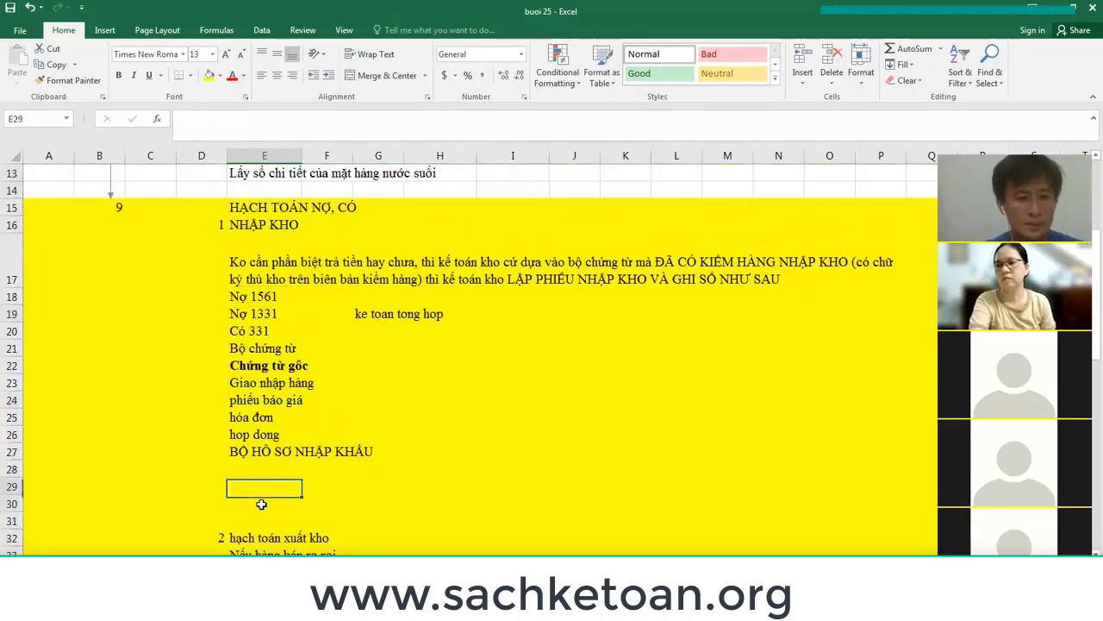
pyautogui.press('Up')
pyautogui.write('=>')
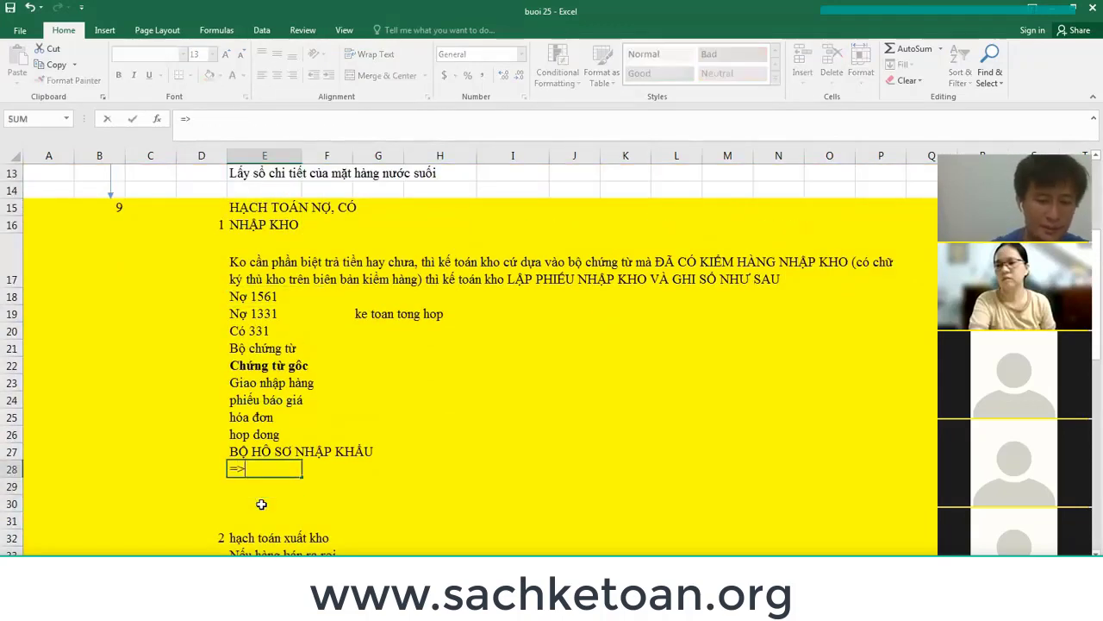
pyautogui.write(' Lập chứn')
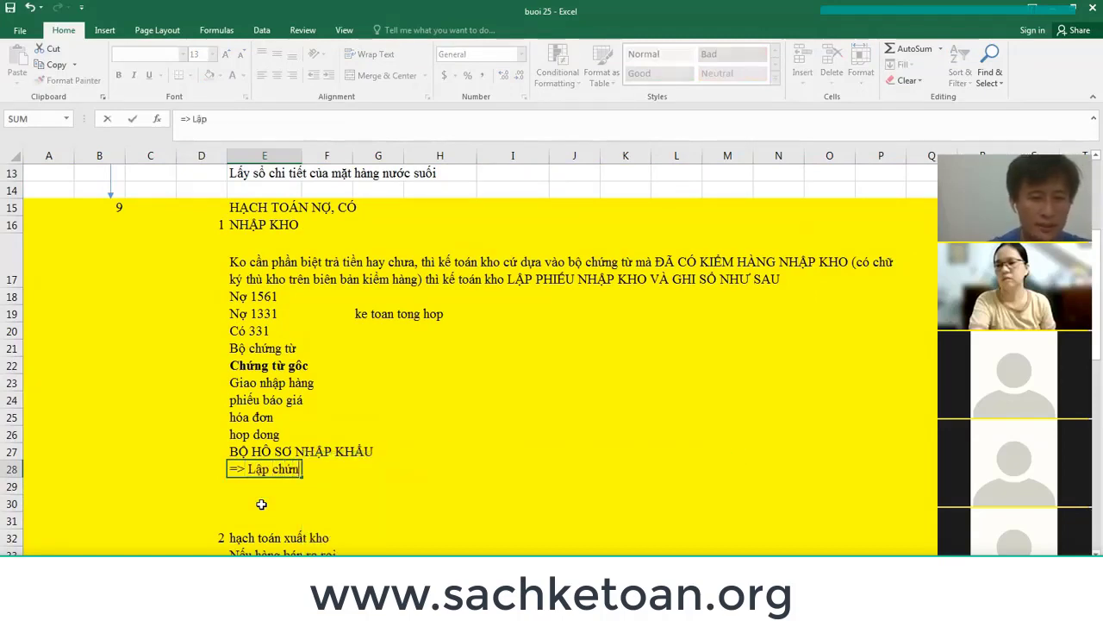
pyautogui.write('g từ gh')
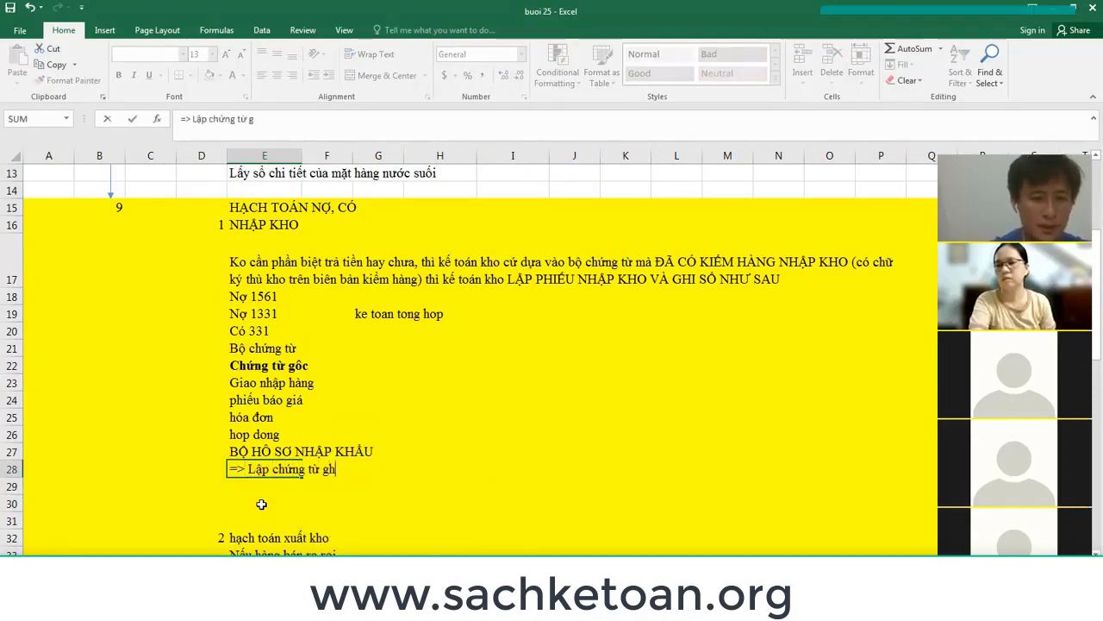
pyautogui.write('i sổ lPHIẾU')
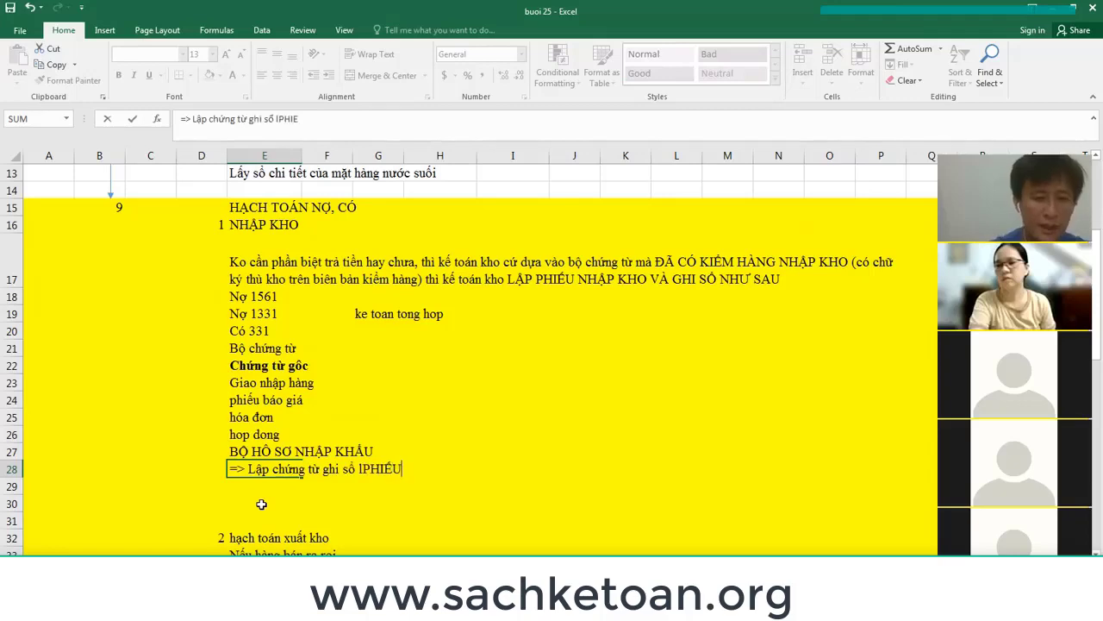
pyautogui.press('BackSpace')
pyautogui.press('BackSpace')
pyautogui.press('BackSpace')
pyautogui.press('BackSpace')
pyautogui.press('BackSpace')
pyautogui.press('BackSpace')
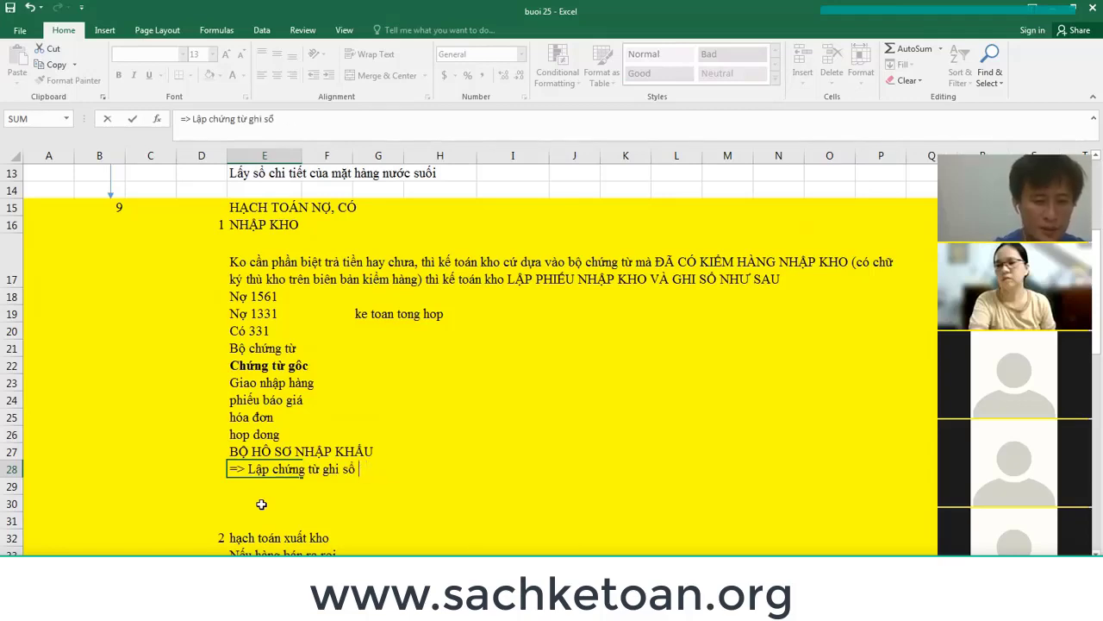
pyautogui.write('là ph')
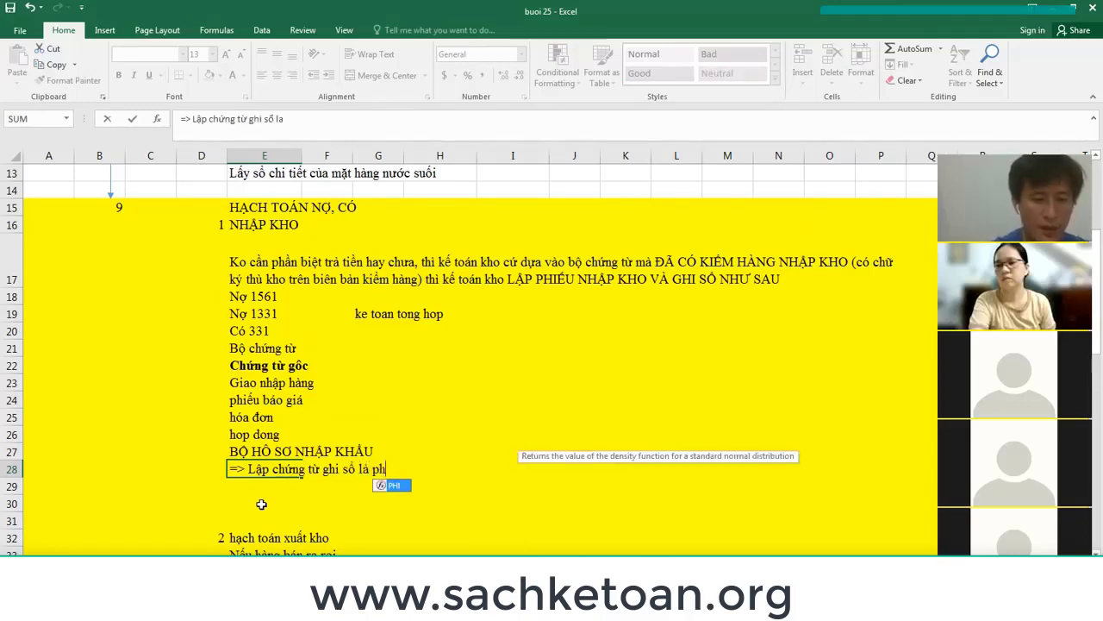
pyautogui.write('iếu nha')
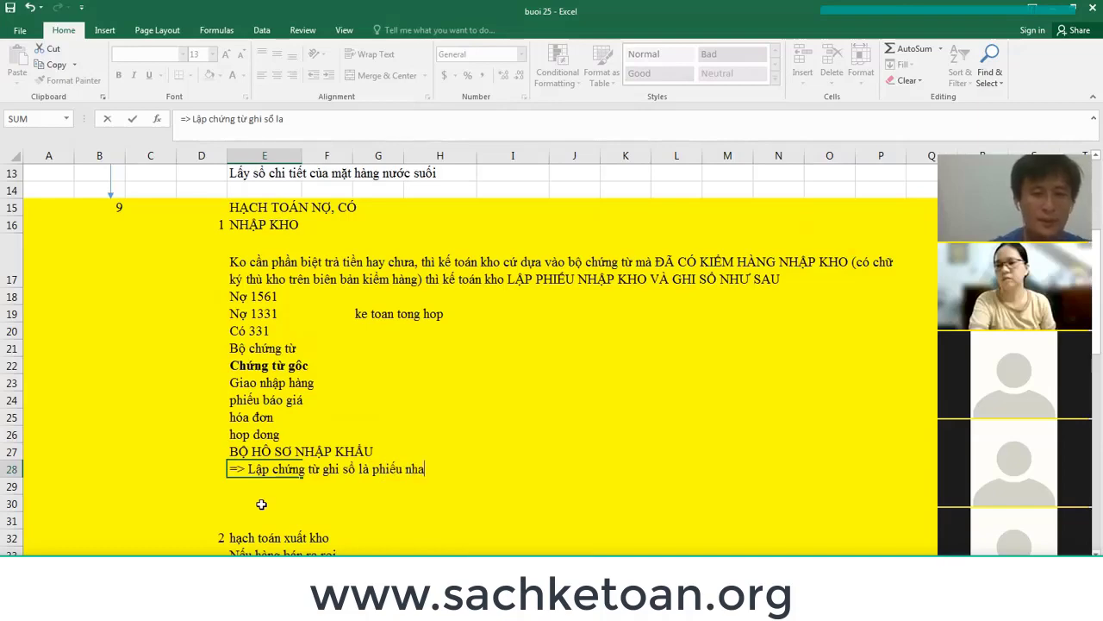
pyautogui.write('p kho')
pyautogui.press('Return')
pyautogui.press('Return')
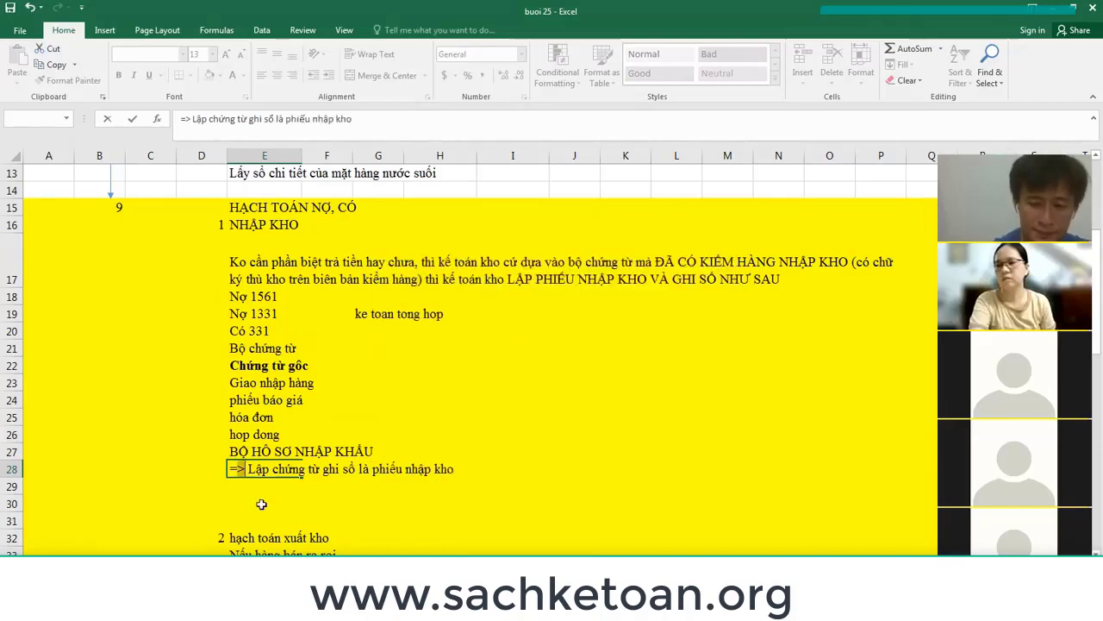
pyautogui.press('Return')
pyautogui.press('Return')
pyautogui.press('Return')
pyautogui.press('Return')
pyautogui.press('Return')
pyautogui.press('Return')
pyautogui.press('Return')
pyautogui.press('Return')
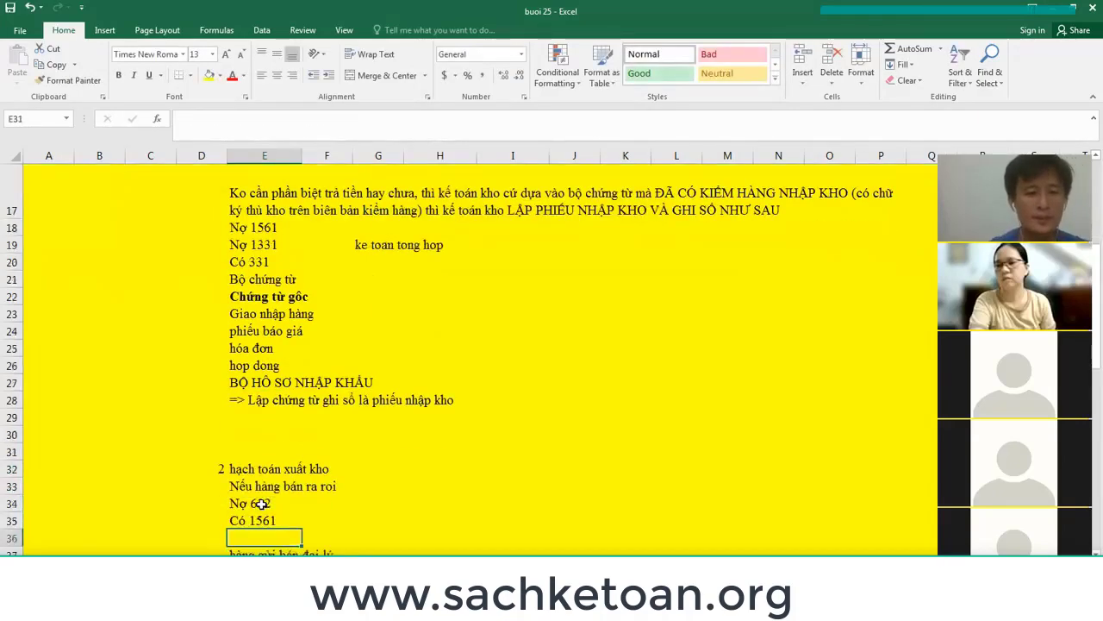
pyautogui.press('Return')
pyautogui.press('Return')
pyautogui.press('Return')
pyautogui.press('Return')
pyautogui.press('Return')
# Insert blank rows 36–39 between Có 1561 and 'hàng gửi bán đại lý'.
pyautogui.press('Up')
pyautogui.press('Up')
pyautogui.press('Up')
pyautogui.press('Up')
pyautogui.press('Up')
pyautogui.hotkey('shift', 'space')
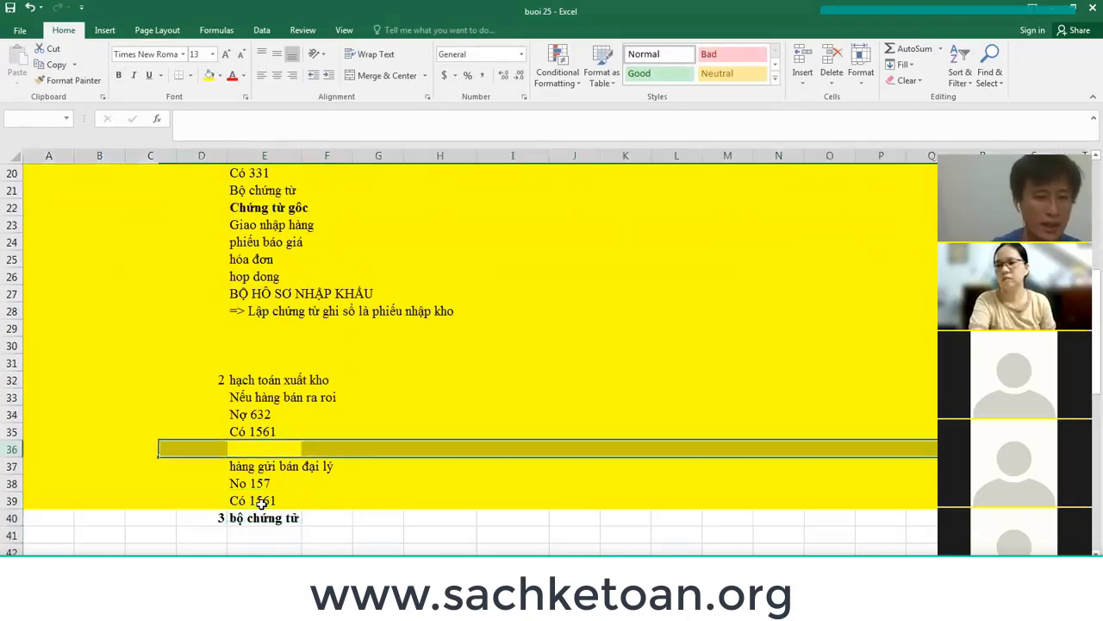
pyautogui.hotkey('ctrl', 'shift', '+')
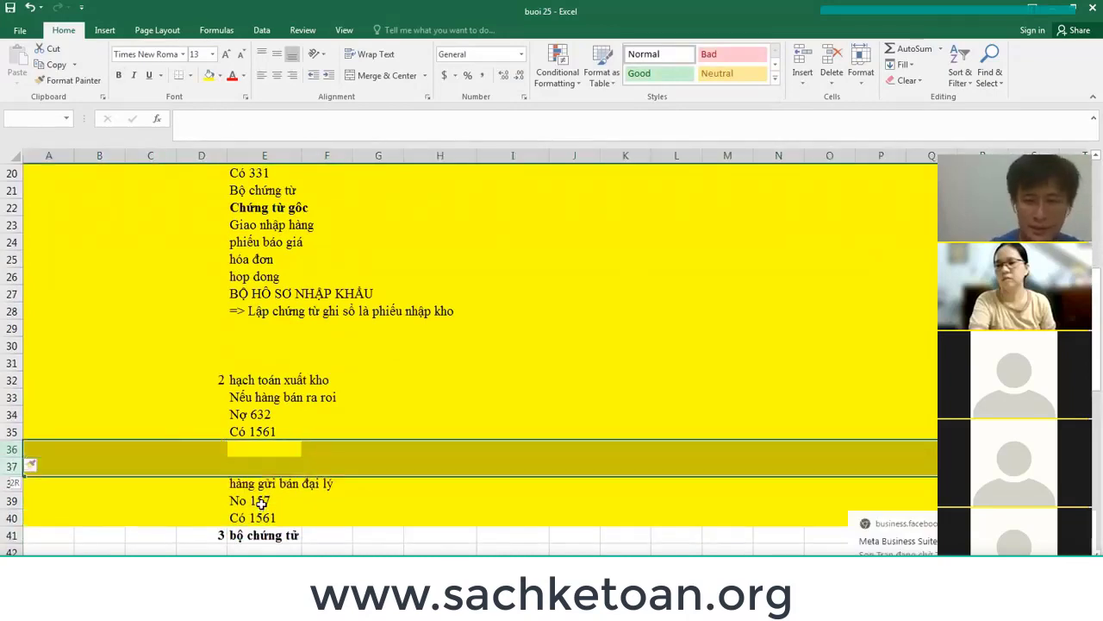
pyautogui.hotkey('ctrl', 'shift', '+')
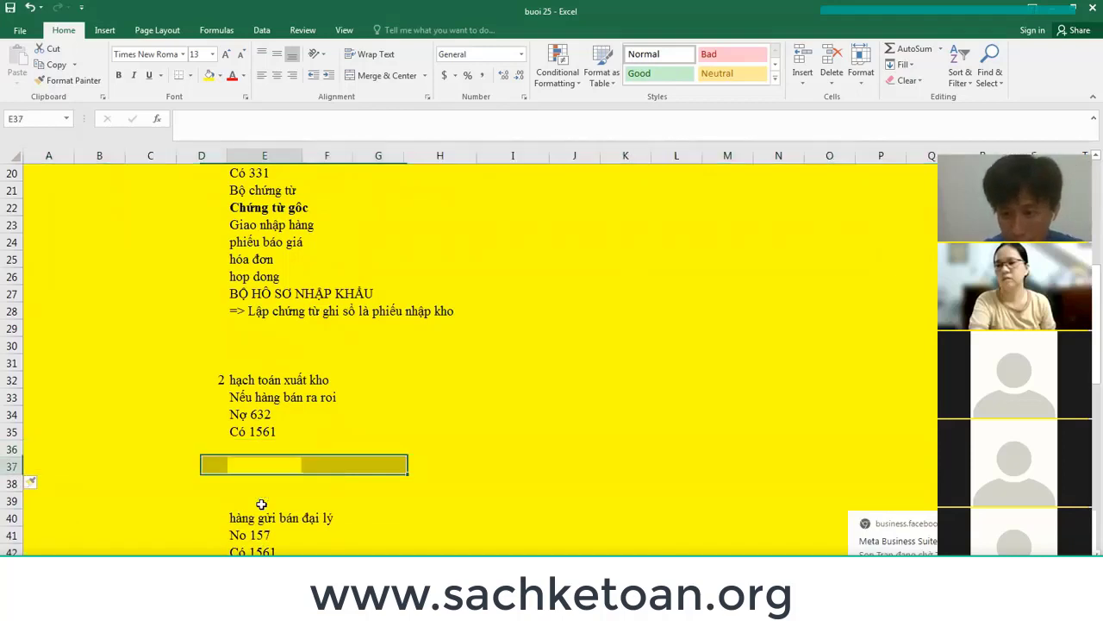
pyautogui.press('Up')
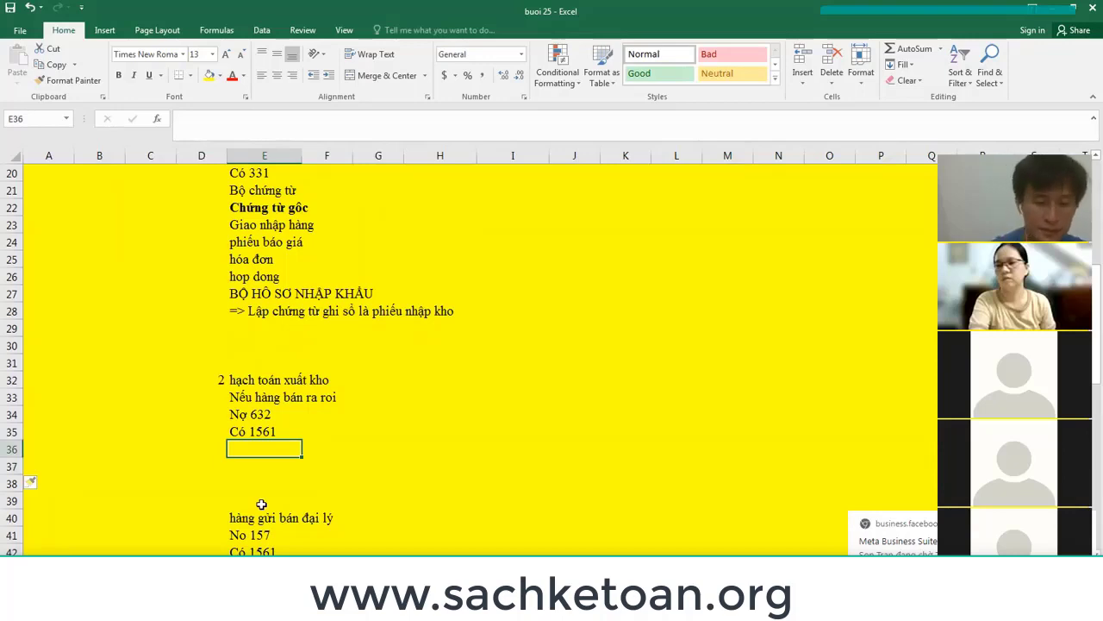
# List 'Chứng từ gốc', 'phieu giao hang' and 'hoa don ban hang' under the issue entry.
pyautogui.write('Chứng từ ')
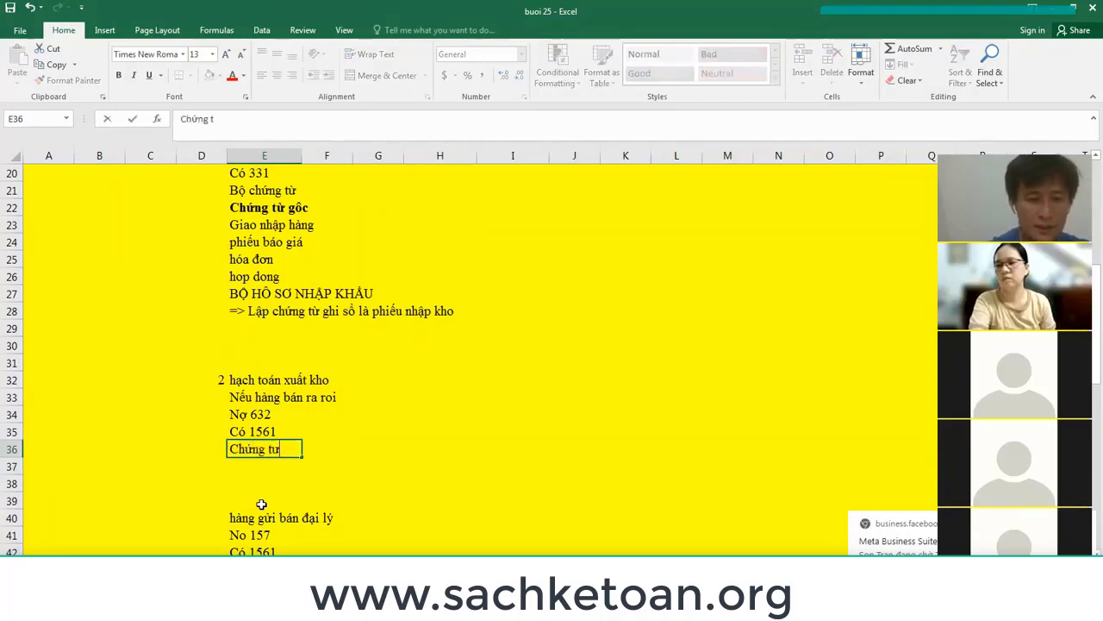
pyautogui.write('goc')
pyautogui.press('Return')
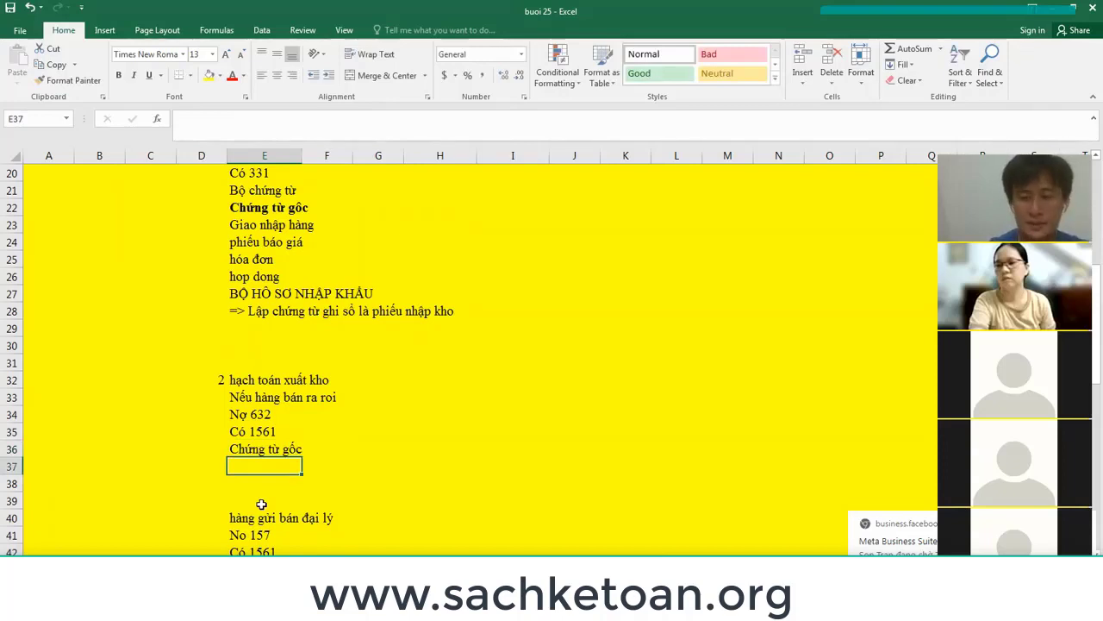
pyautogui.write('p')
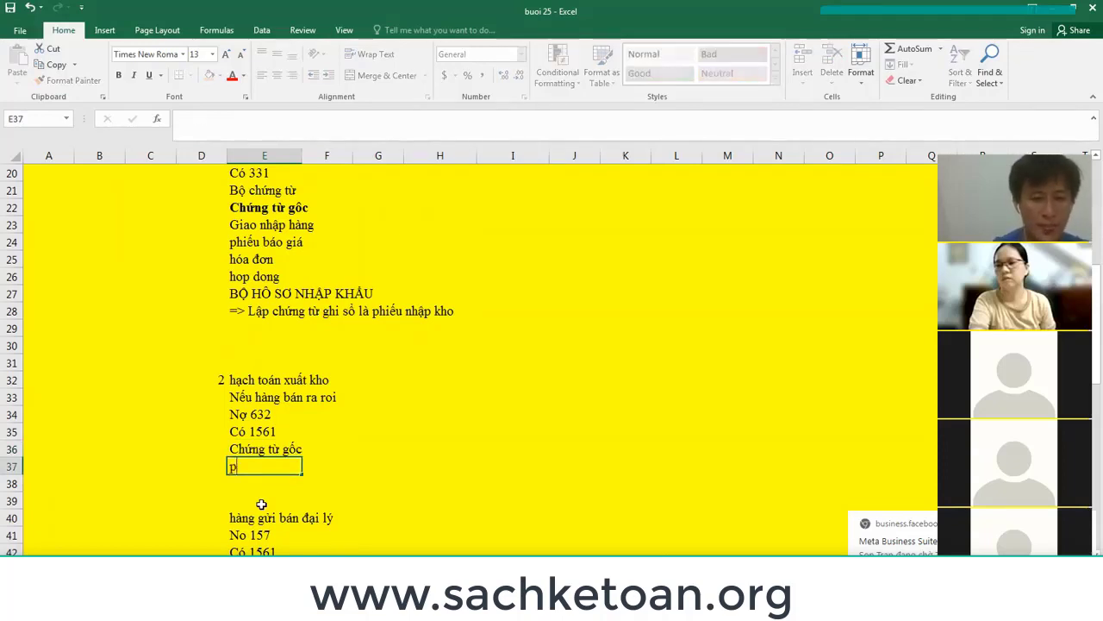
pyautogui.write('hieu ')
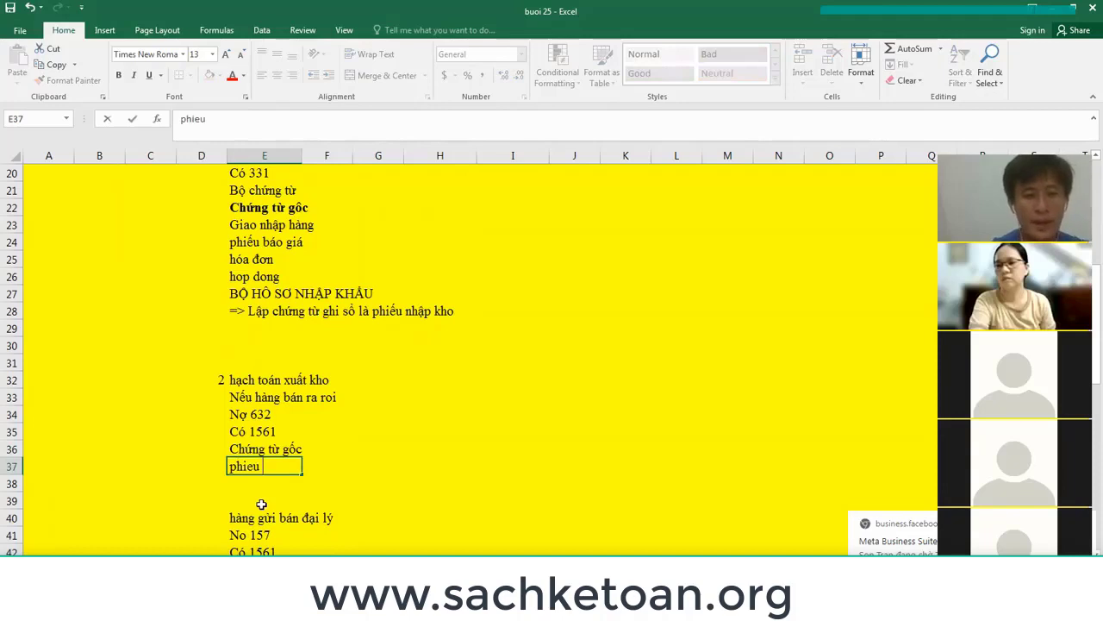
pyautogui.write('giao hàng, phiê')
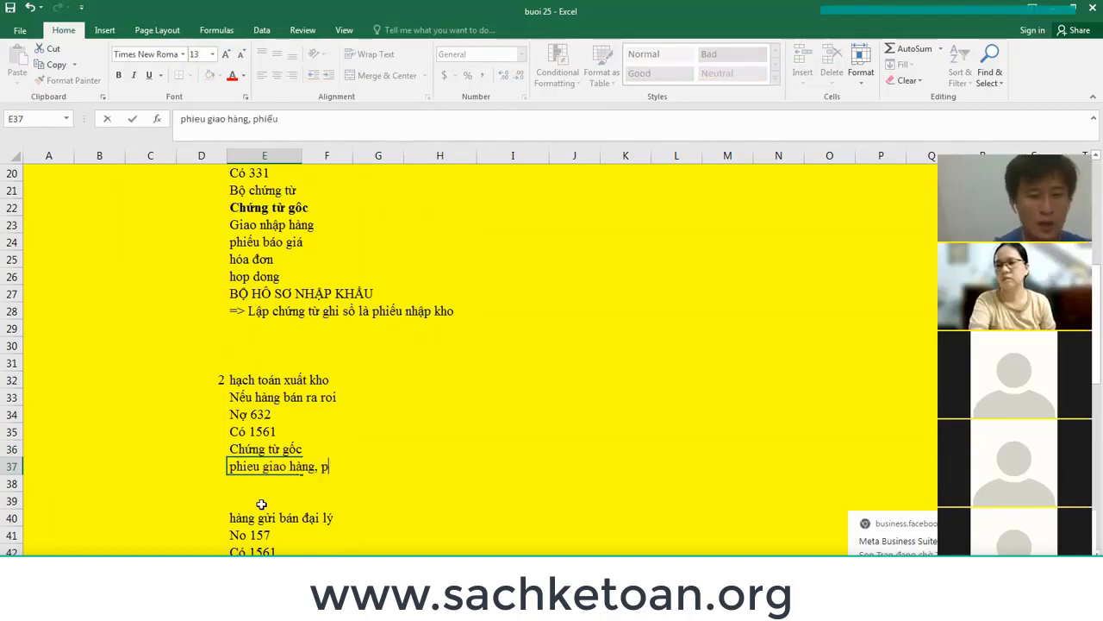
pyautogui.press('BackSpace')
pyautogui.press('BackSpace')
pyautogui.press('BackSpace')
pyautogui.press('BackSpace')
pyautogui.press('BackSpace')
pyautogui.press('BackSpace')
pyautogui.press('BackSpace')
pyautogui.press('BackSpace')
pyautogui.press('BackSpace')
pyautogui.press('BackSpace')
pyautogui.press('BackSpace')
pyautogui.press('BackSpace')
pyautogui.press('BackSpace')
pyautogui.press('BackSpace')
pyautogui.press('BackSpace')
pyautogui.press('BackSpace')
pyautogui.press('BackSpace')
pyautogui.press('BackSpace')
pyautogui.press('BackSpace')
pyautogui.press('BackSpace')
pyautogui.press('BackSpace')
pyautogui.press('BackSpace')
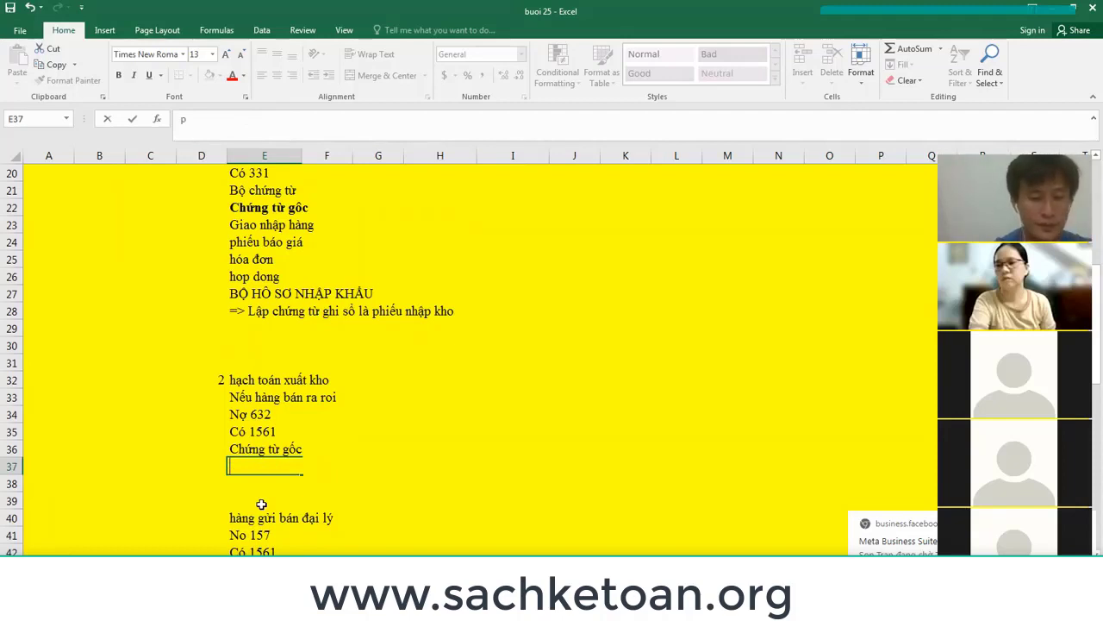
pyautogui.write('phieu giao hang,')
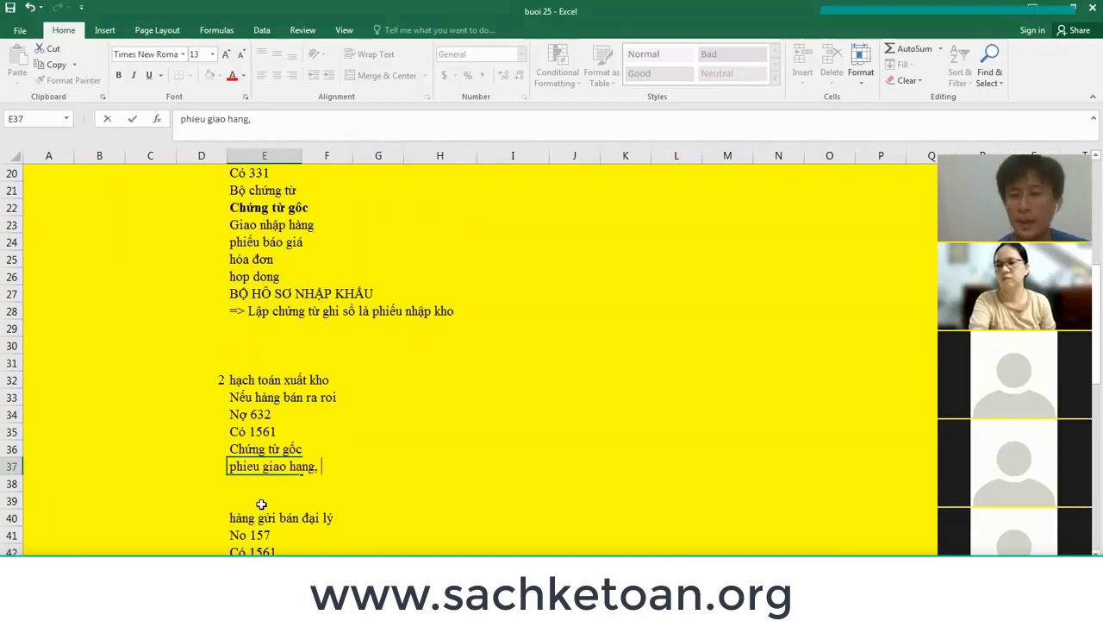
pyautogui.press('Return')
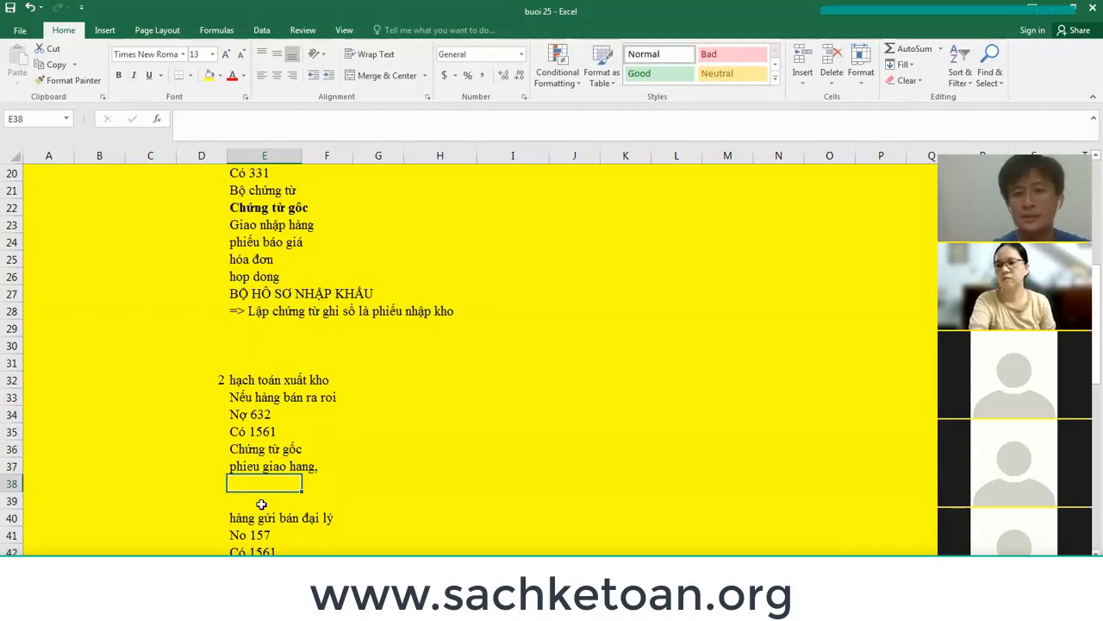
pyautogui.write('hoa don')
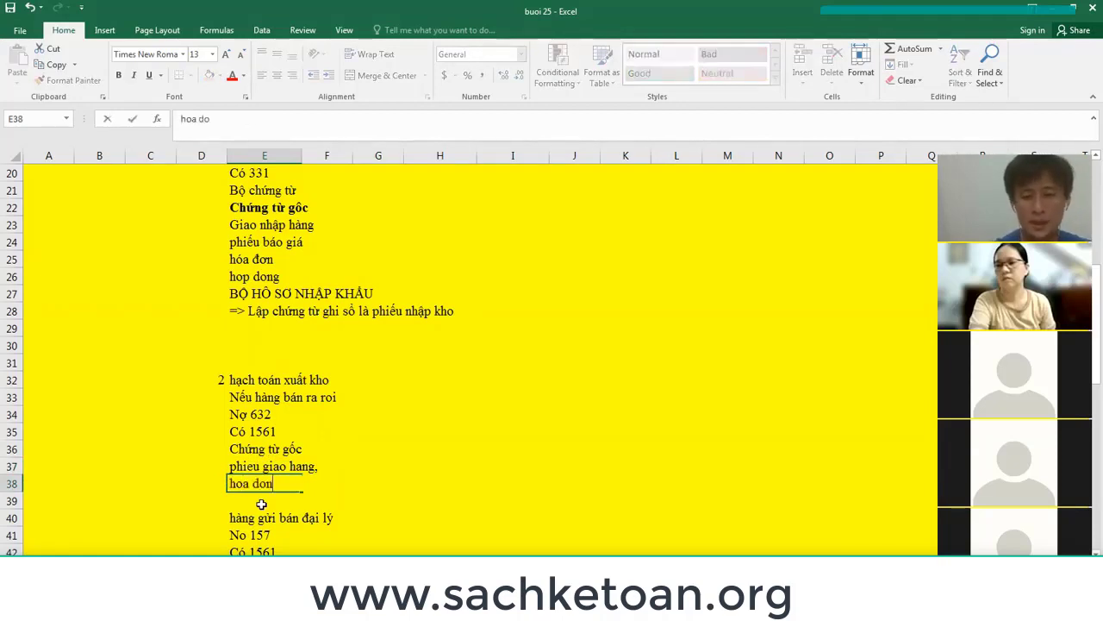
pyautogui.write(' ban hang')
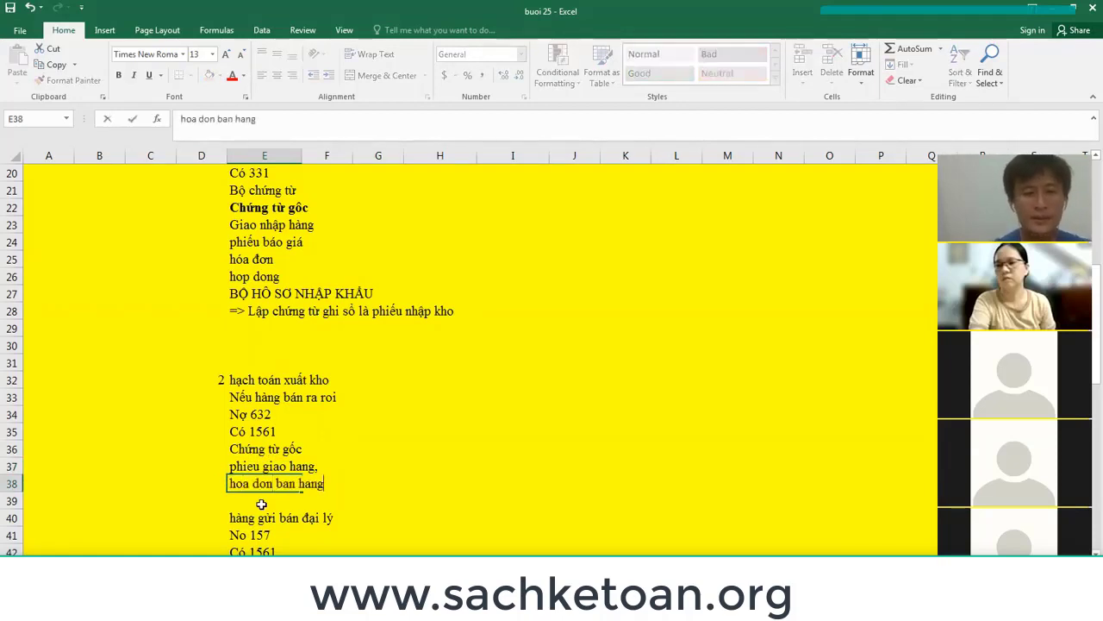
pyautogui.press('Return')
# Add the conclusion line '=> Lap chung tu ghi so la PHIEU XUAT KHO' in E39.
pyautogui.write('=')
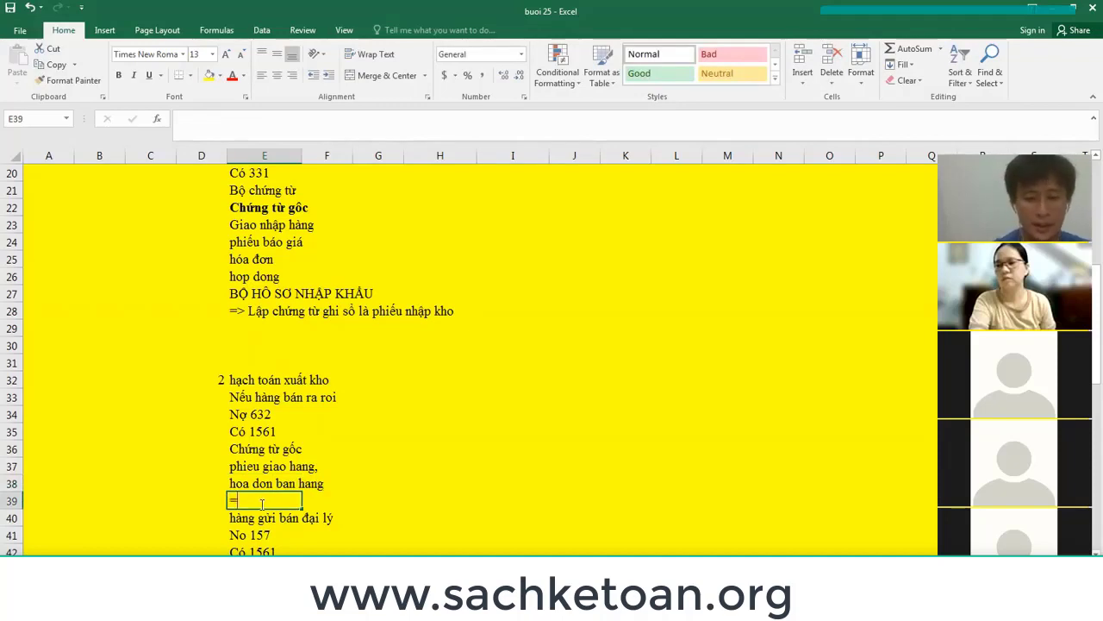
pyautogui.write('> Lập chung tu ghs')
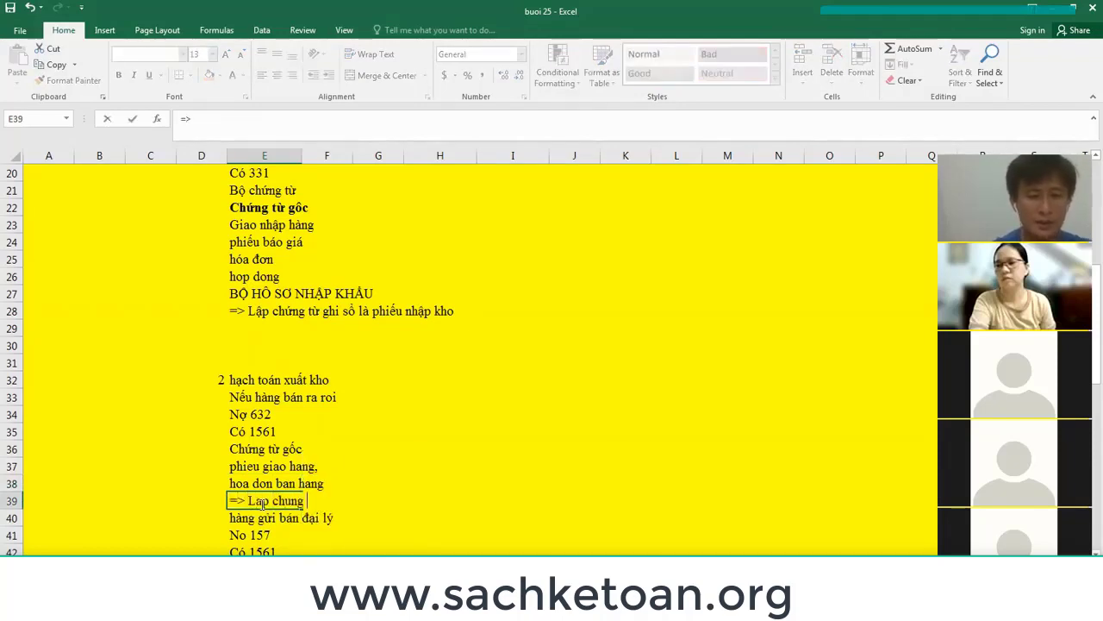
pyautogui.press('BackSpace')
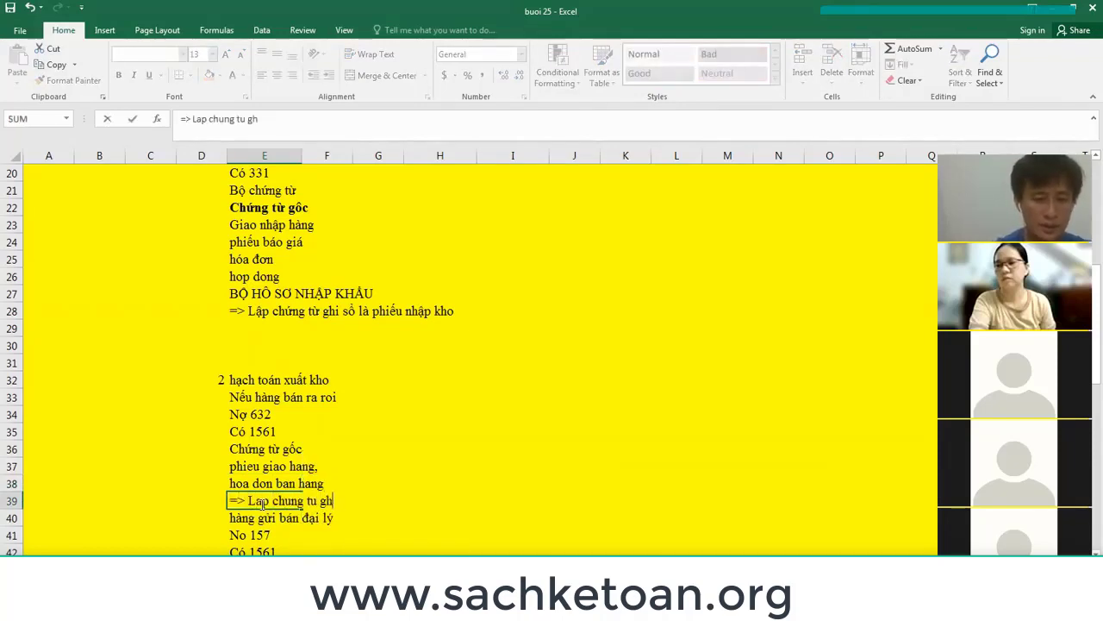
pyautogui.write('i so la PHIEU XUAT K')
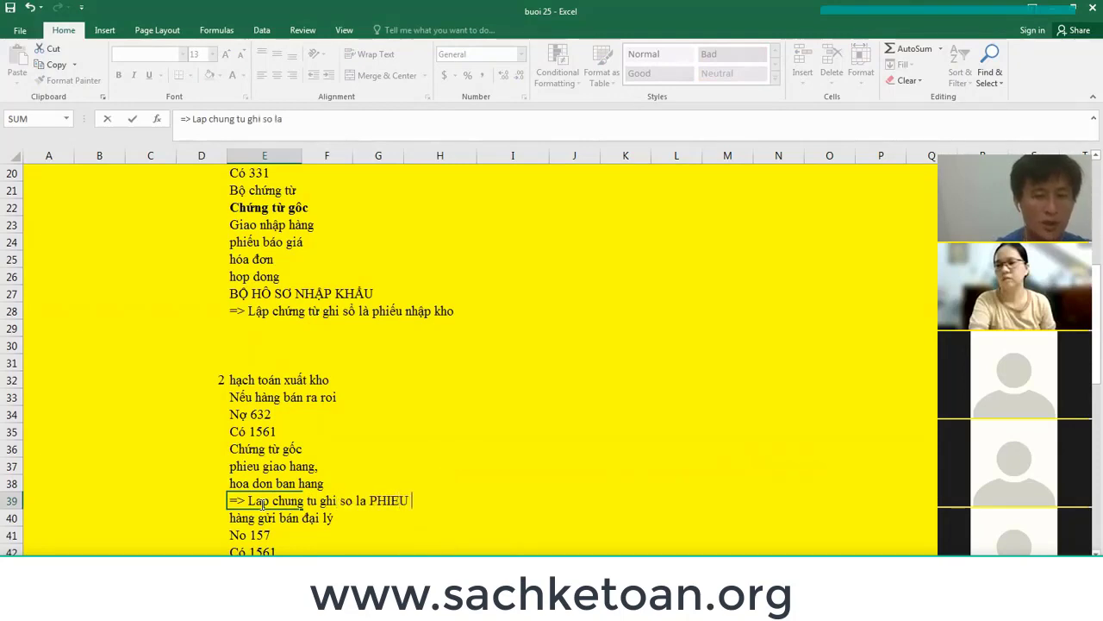
pyautogui.press('BackSpace')
pyautogui.press('BackSpace')
pyautogui.press('BackSpace')
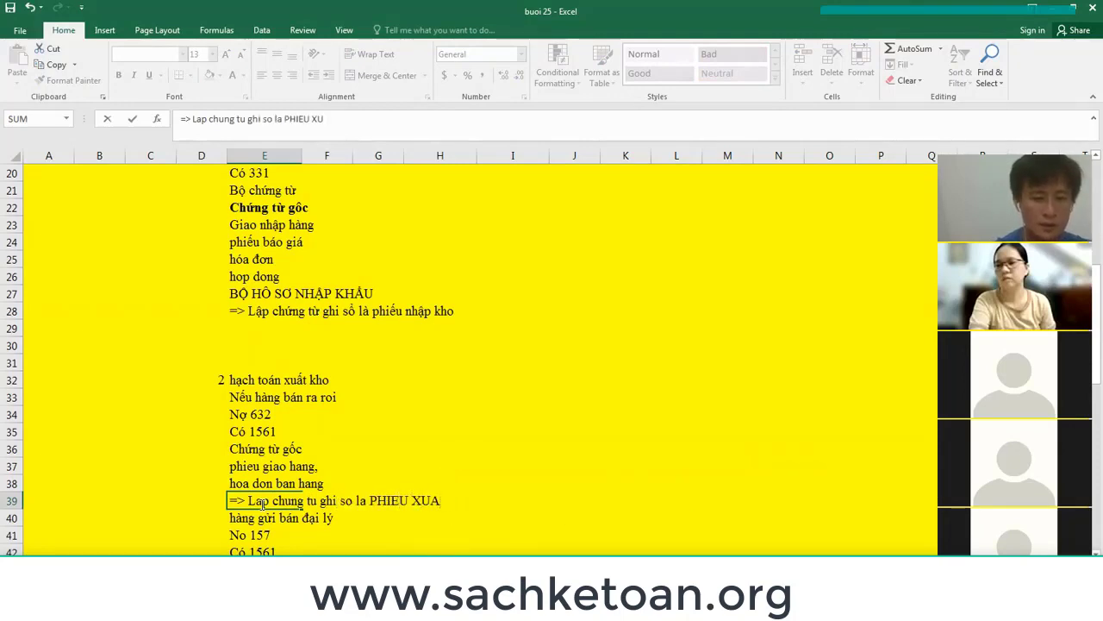
pyautogui.write('T KHO')
pyautogui.press('Return')
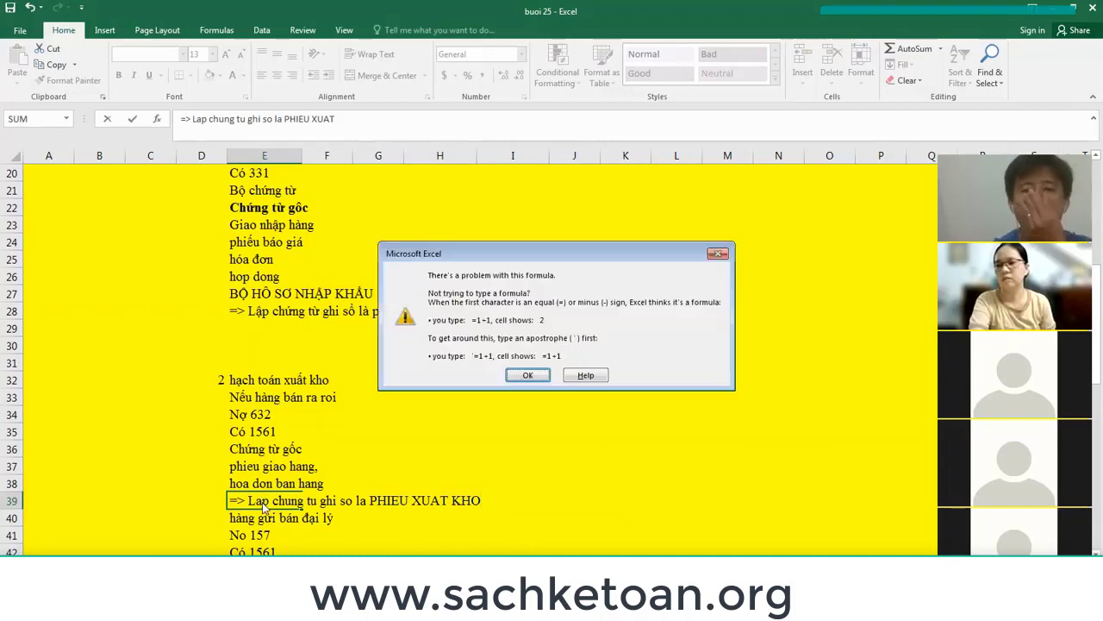
pyautogui.press('Return')
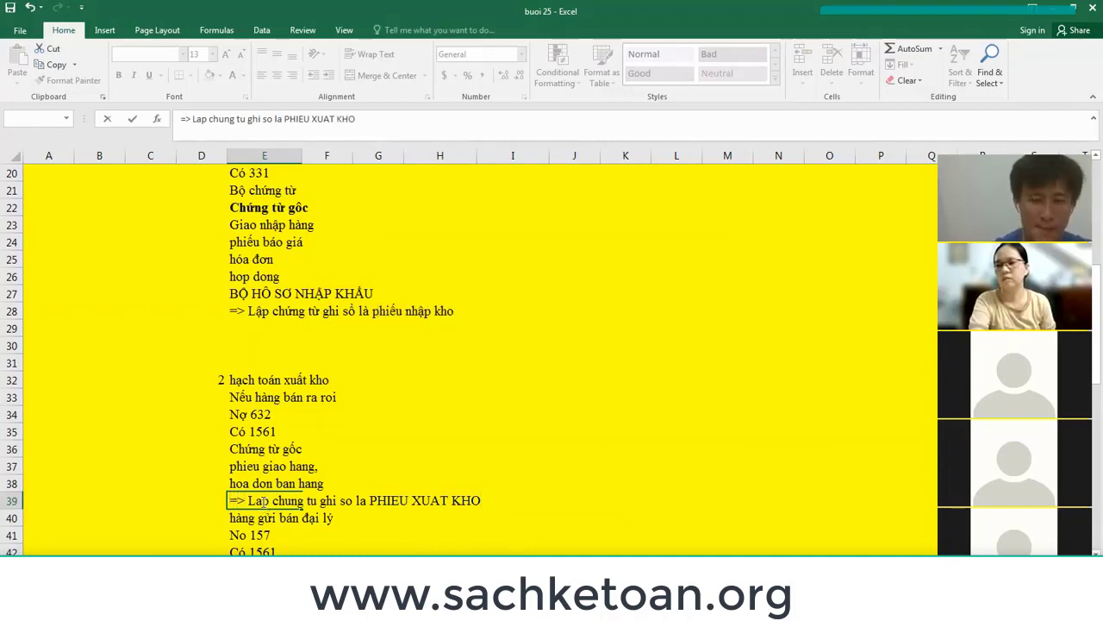
pyautogui.press('Return')
pyautogui.press('Down')
pyautogui.press('Down')
pyautogui.press('Down')
pyautogui.press('Down')
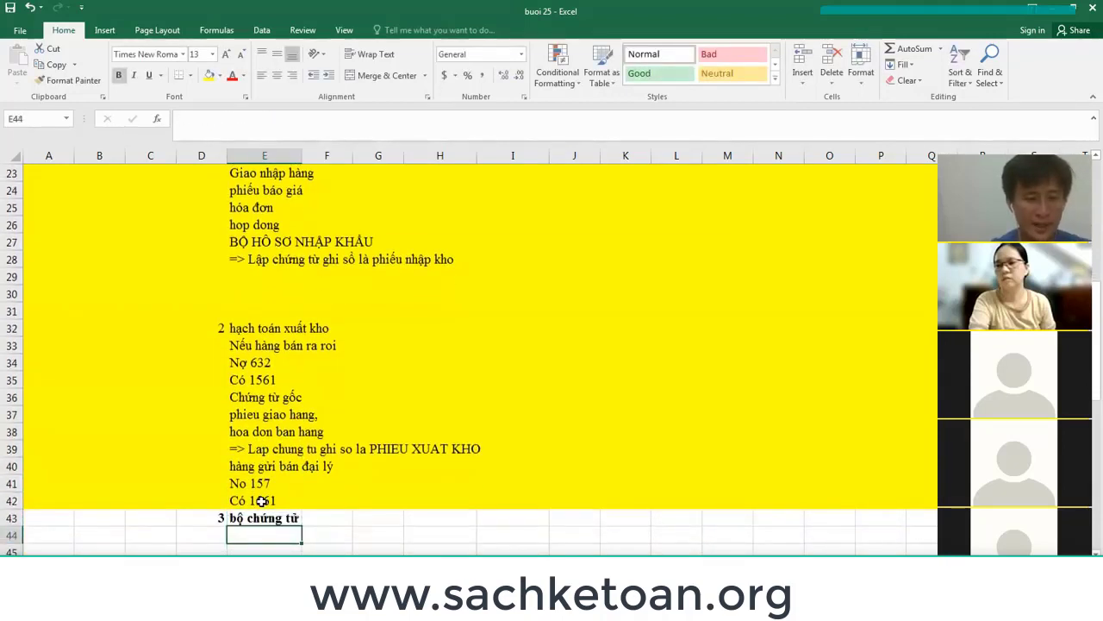
# Insert rows above '3 bộ chứng từ', enter 'CHUNG TƯ' in E43, then insert two more rows.
pyautogui.press('Up')
pyautogui.hotkey('ctrl', 'shift', '+')
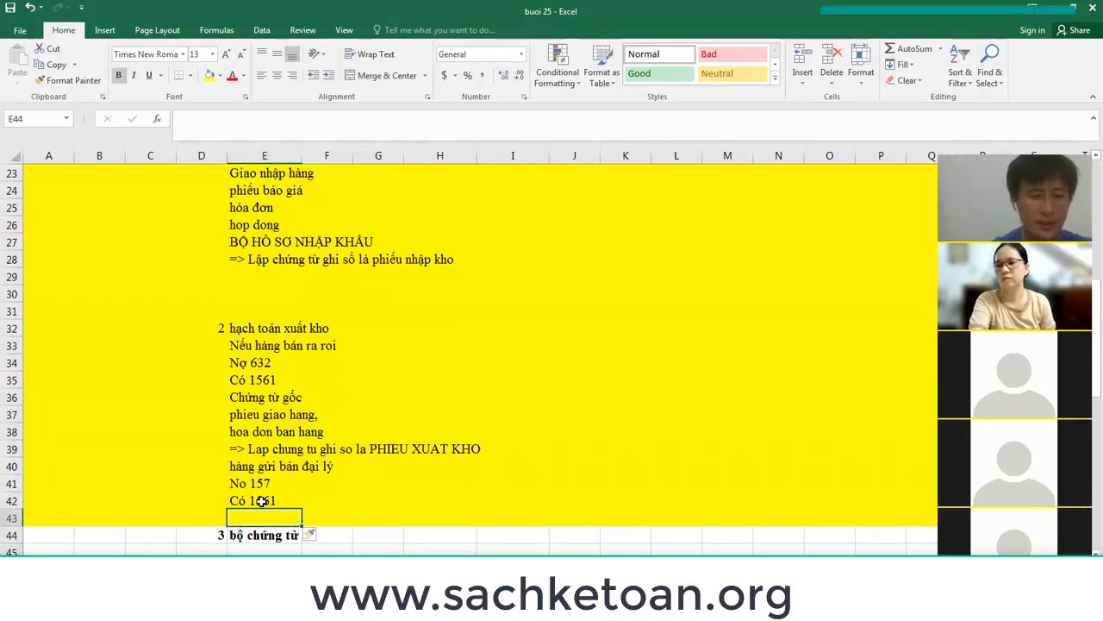
pyautogui.hotkey('ctrl', 'shift', '+')
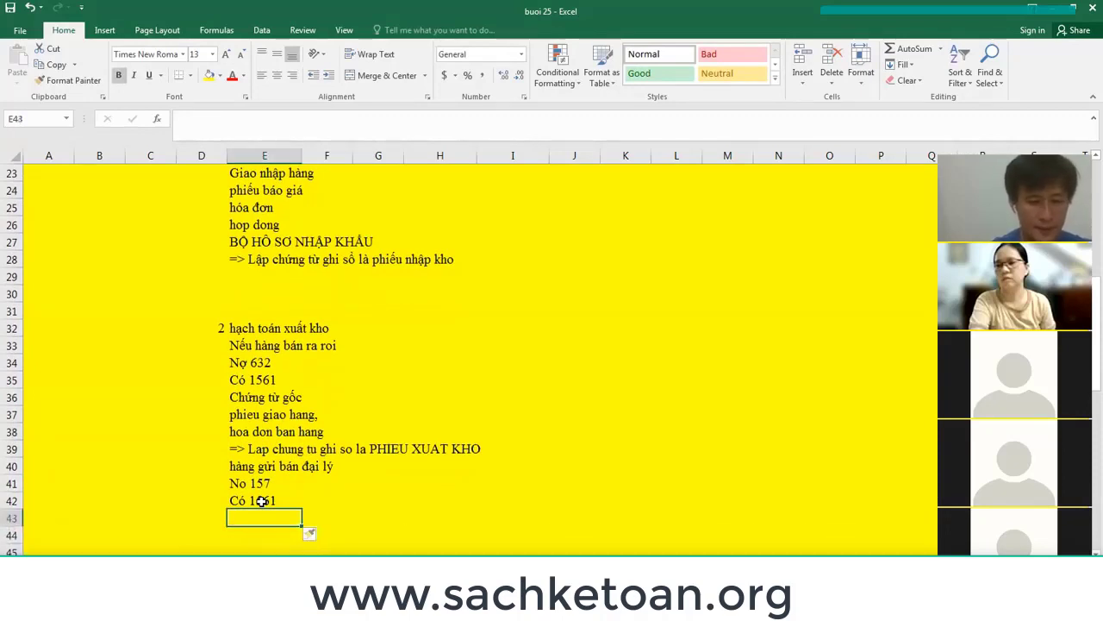
pyautogui.write('CHU71NG T')
pyautogui.press('BackSpace')
pyautogui.press('BackSpace')
pyautogui.press('BackSpace')
pyautogui.press('BackSpace')
pyautogui.press('BackSpace')
pyautogui.press('BackSpace')
pyautogui.press('BackSpace')
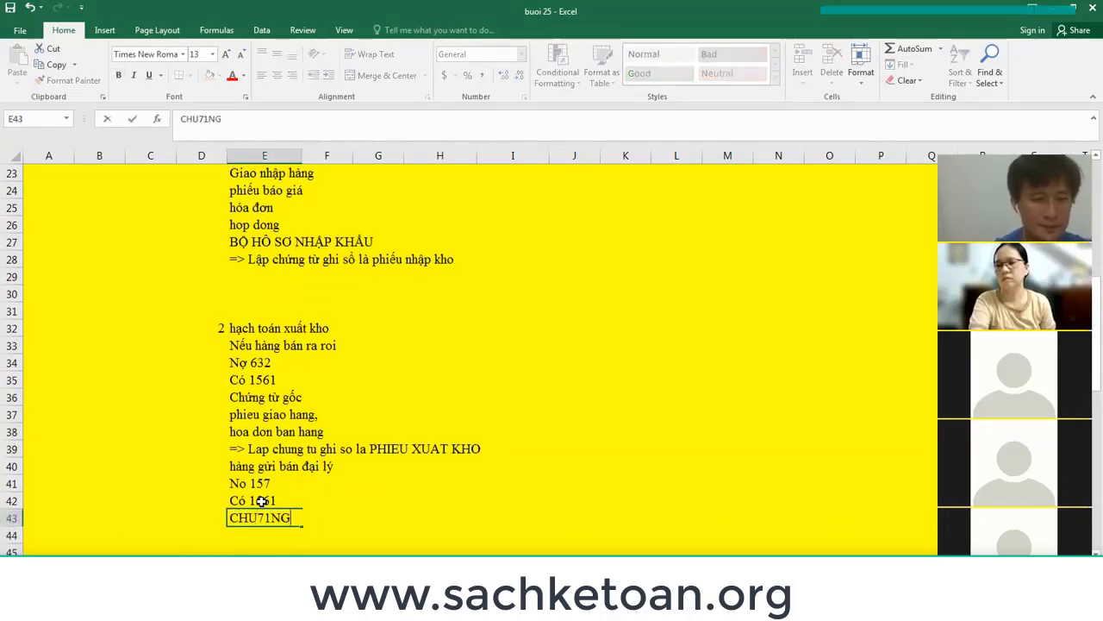
pyautogui.write('U71NG')
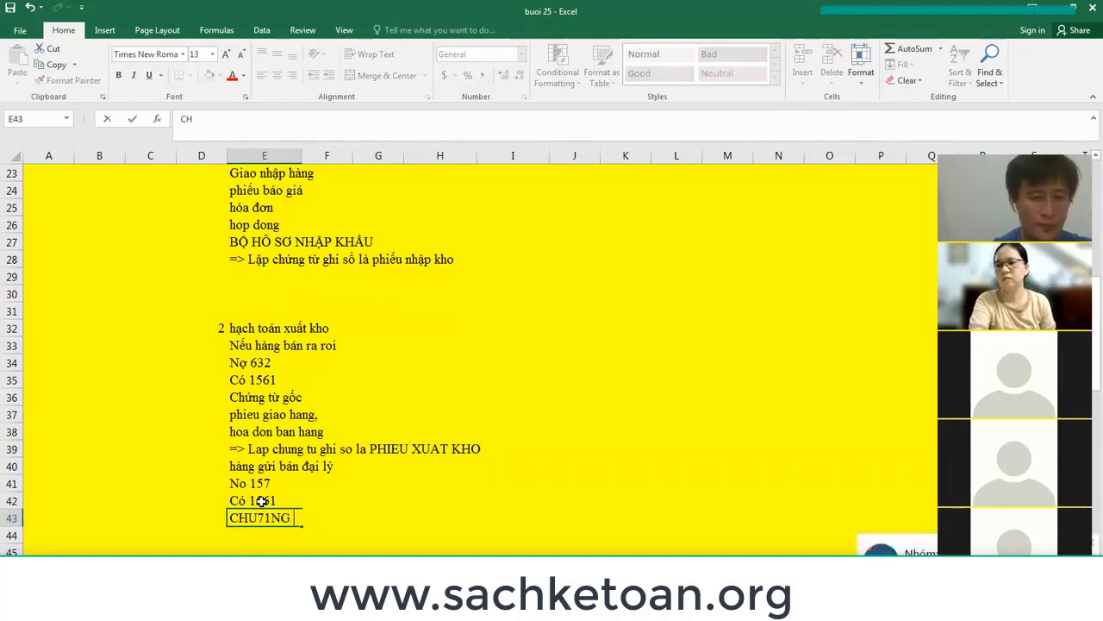
pyautogui.write('U7')
pyautogui.write('NG TU7')
pyautogui.press('Return')
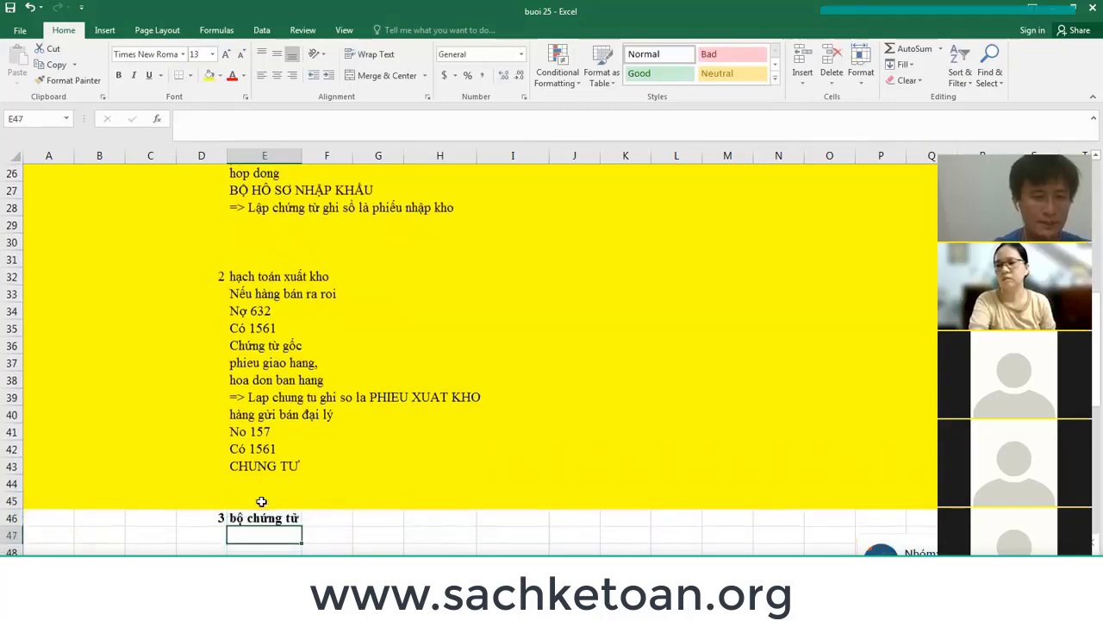
pyautogui.moveTo(261, 501); pyautogui.dragTo(261, 500)
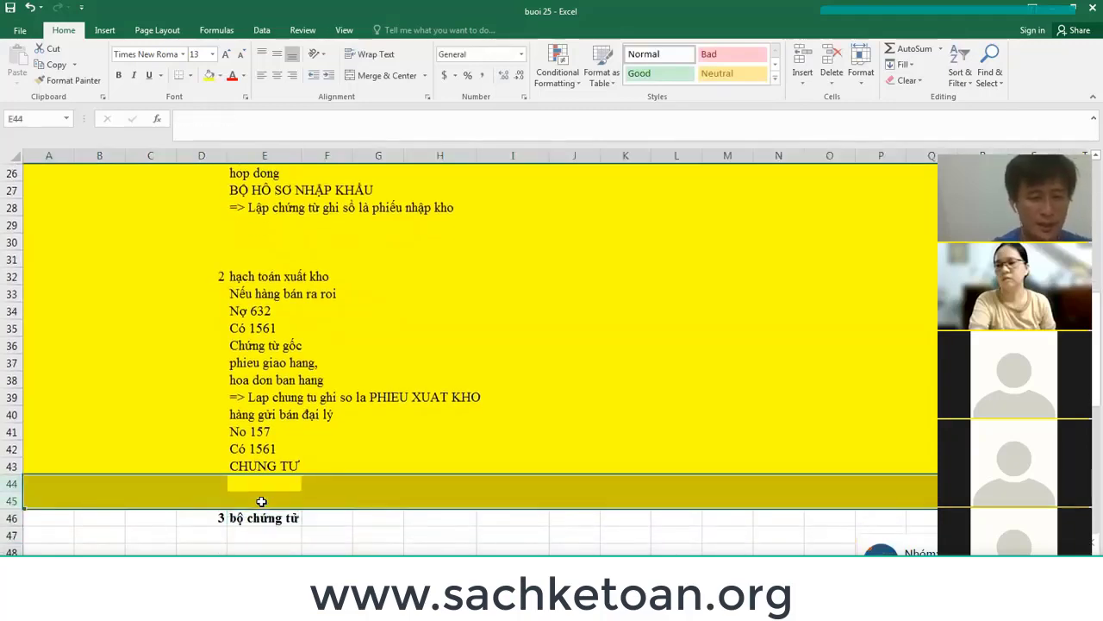
pyautogui.hotkey('ctrl', 'shift', '=')
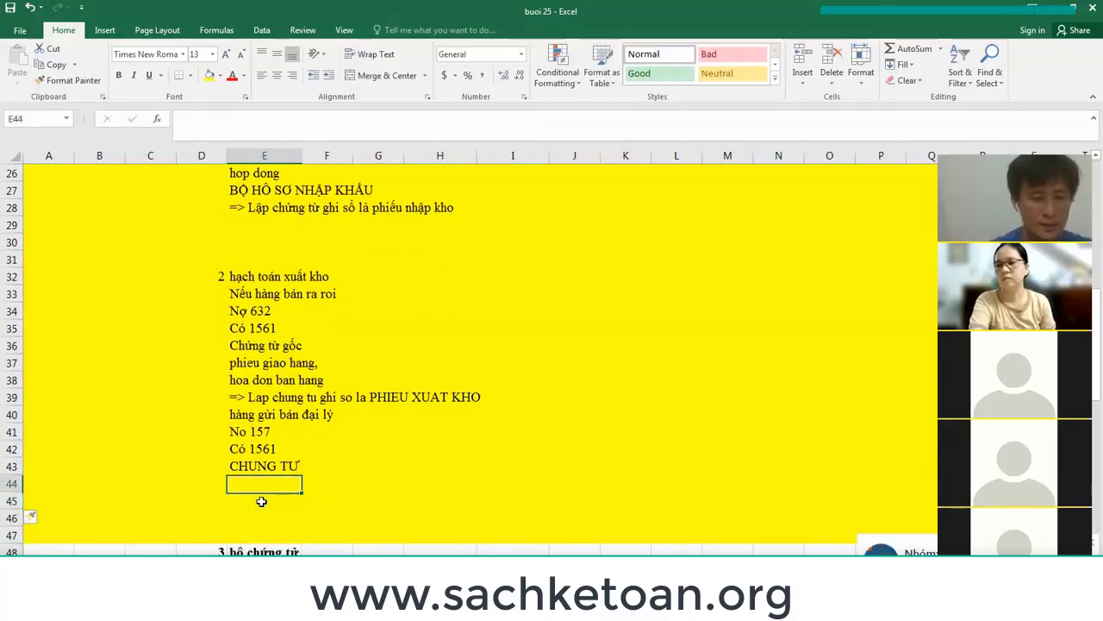
# List CHỨNG TỪ GỐC: phiếu giao nhận hàng, hợp đồng, phiếu xuất kho kiêm vận chuyển nội bộ.
pyautogui.write('CHỨNG TỪ GO')
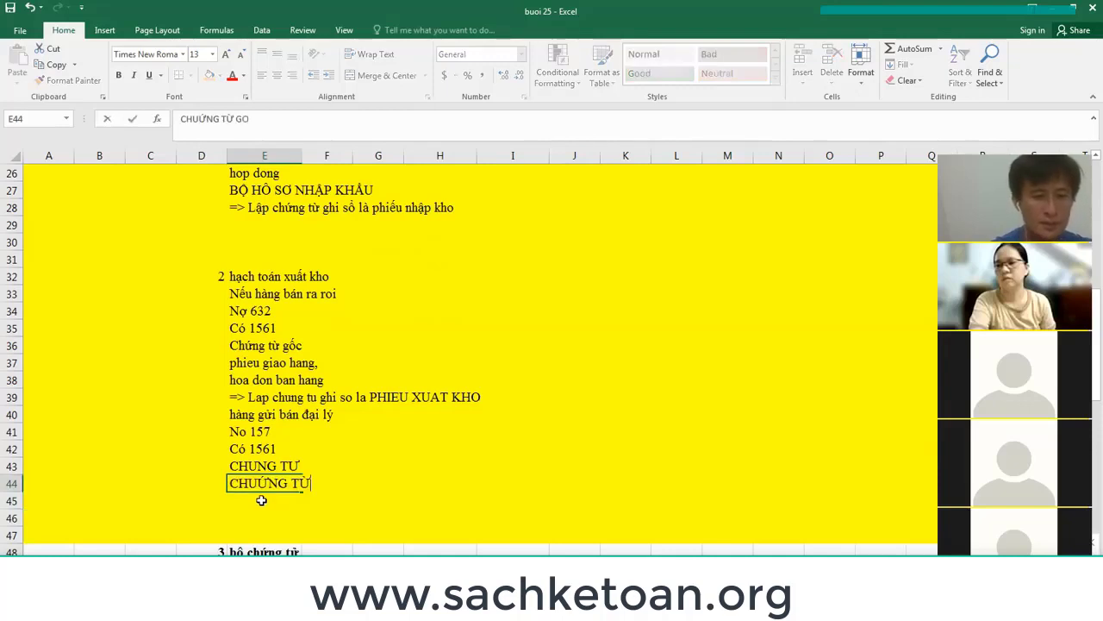
pyautogui.write('OCS')
pyautogui.press('Return')
pyautogui.write('phiee')
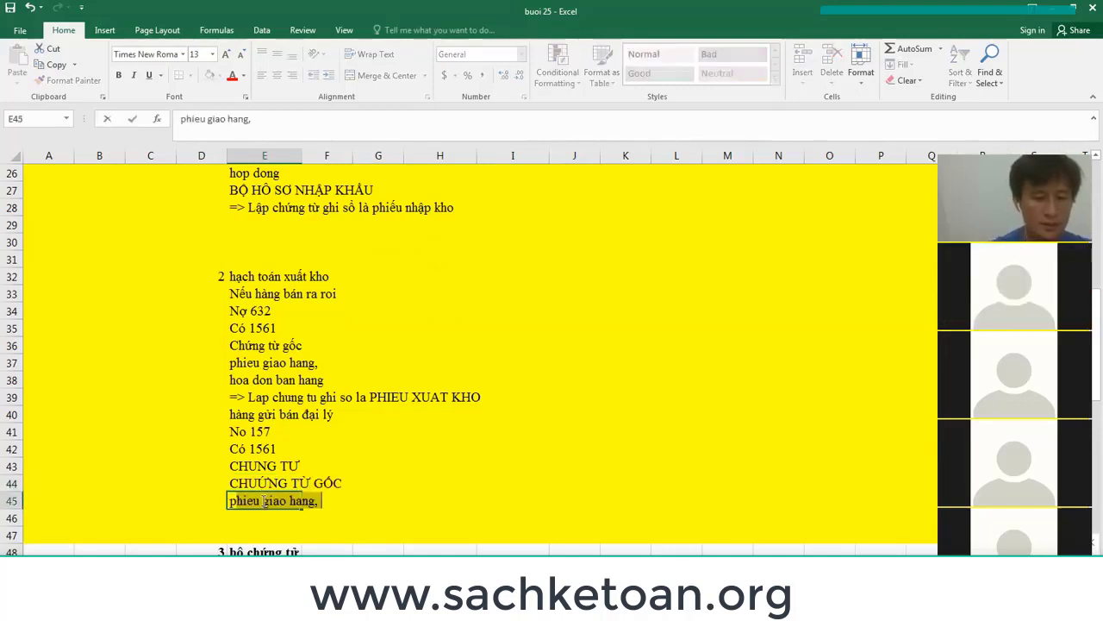
pyautogui.write('us giao n')
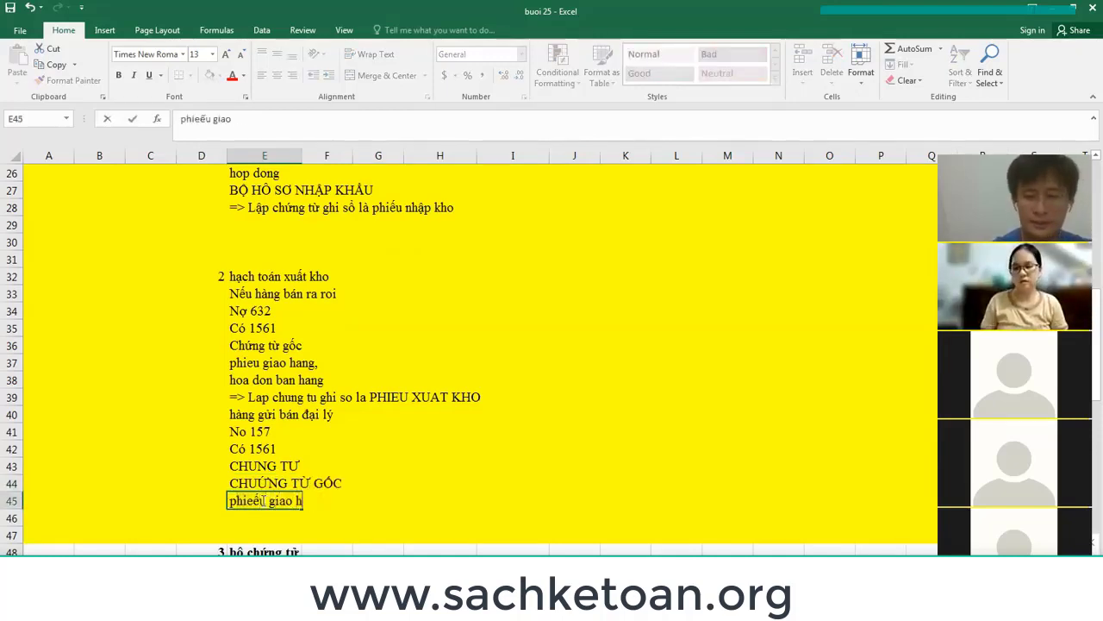
pyautogui.write('haanj hangf')
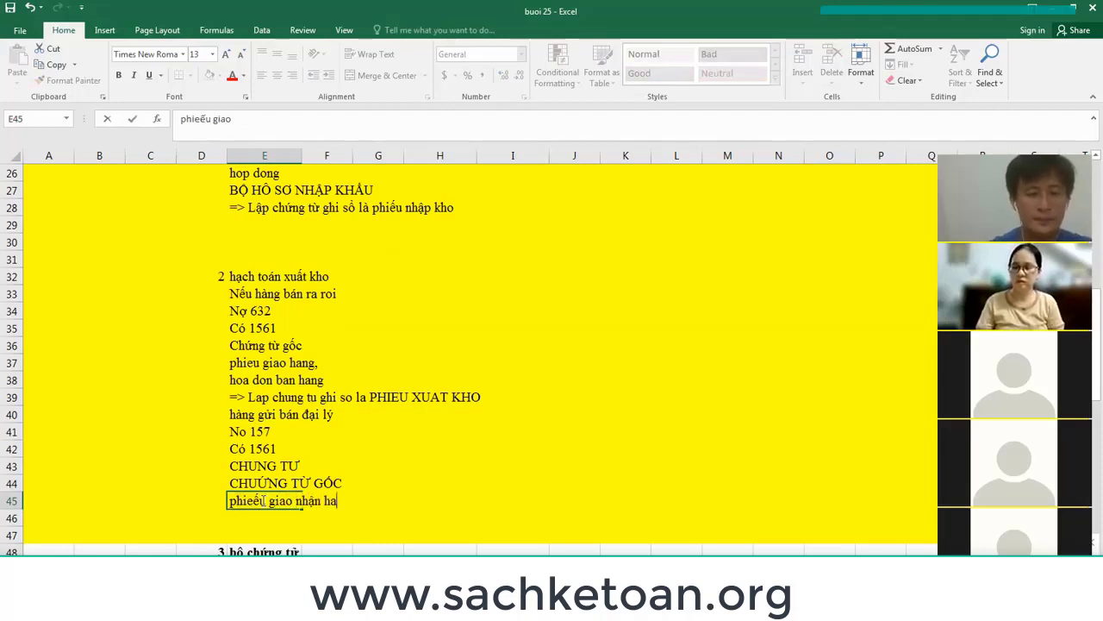
pyautogui.press('Return')
pyautogui.write('h')
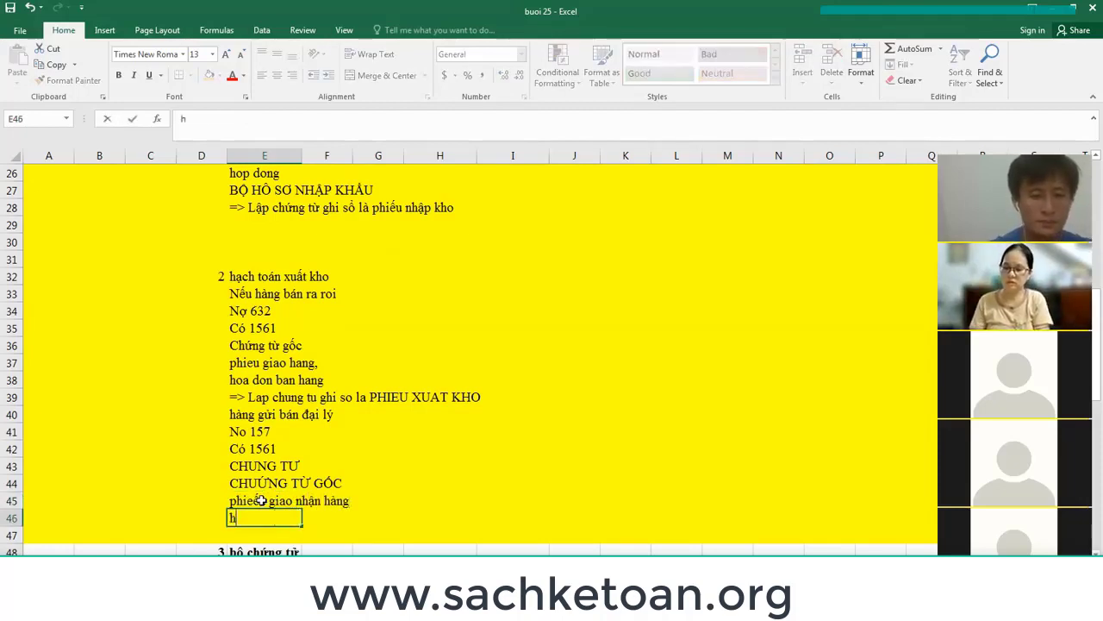
pyautogui.write('oợp đồng')
pyautogui.press('Return')
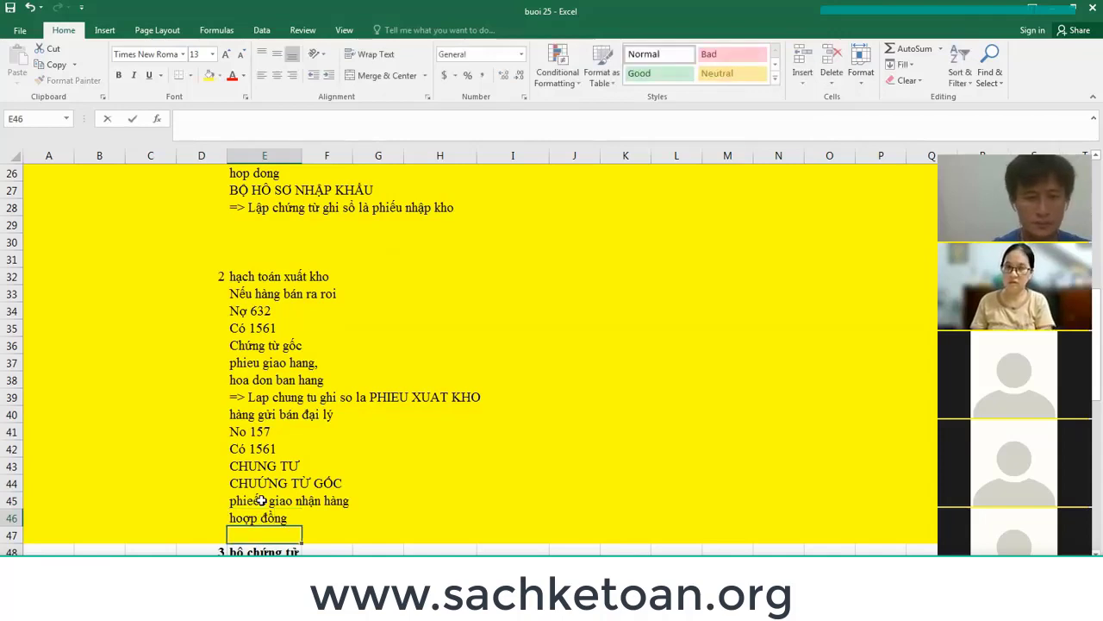
pyautogui.write('phiếu kh')
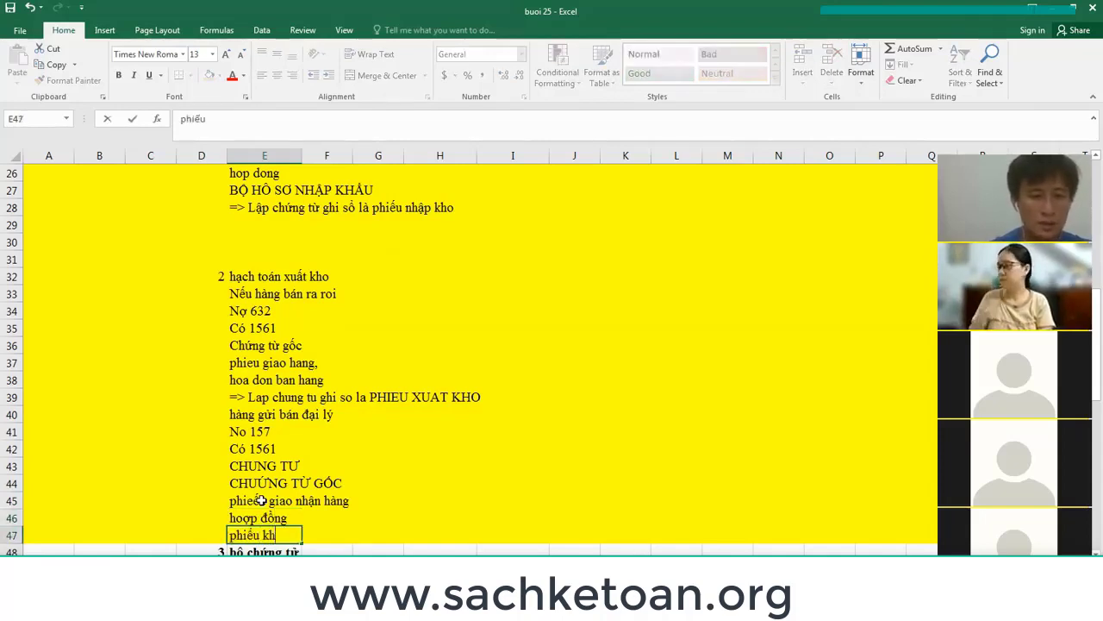
pyautogui.press('BackSpace')
pyautogui.press('BackSpace')
pyautogui.write('xuất')
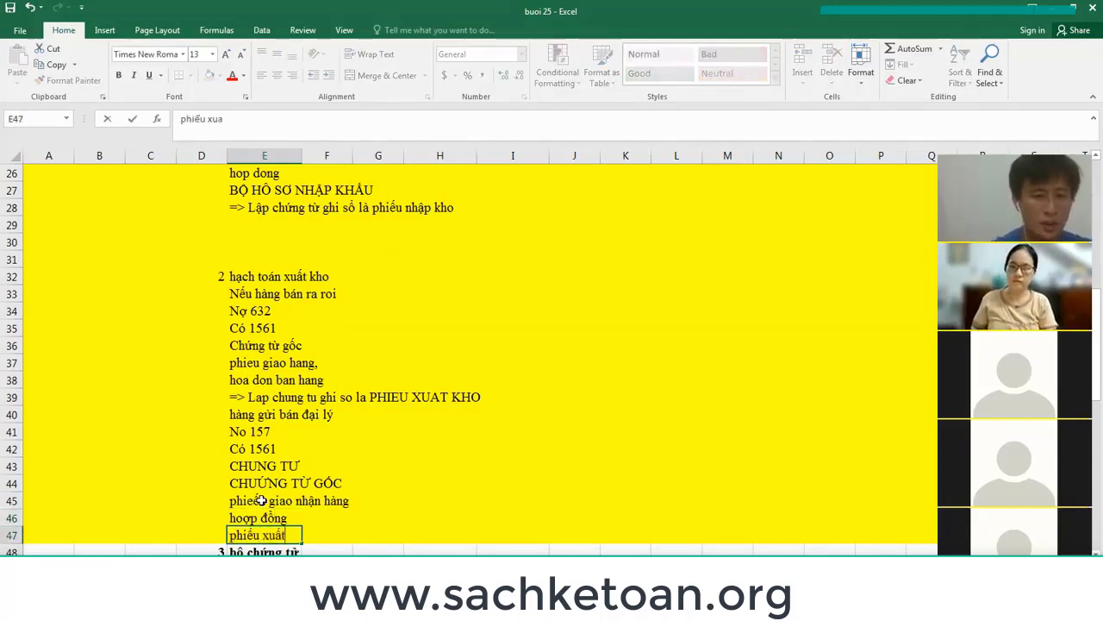
pyautogui.write(' kho kiệm vậ')
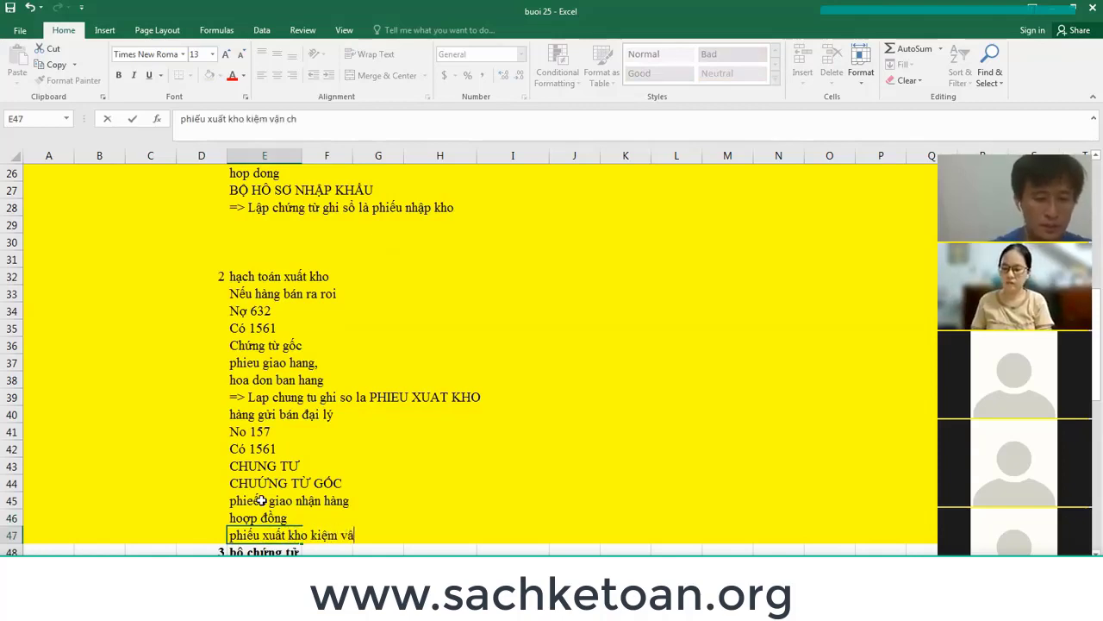
pyautogui.write('uyển nội bộ')
pyautogui.press('Return')
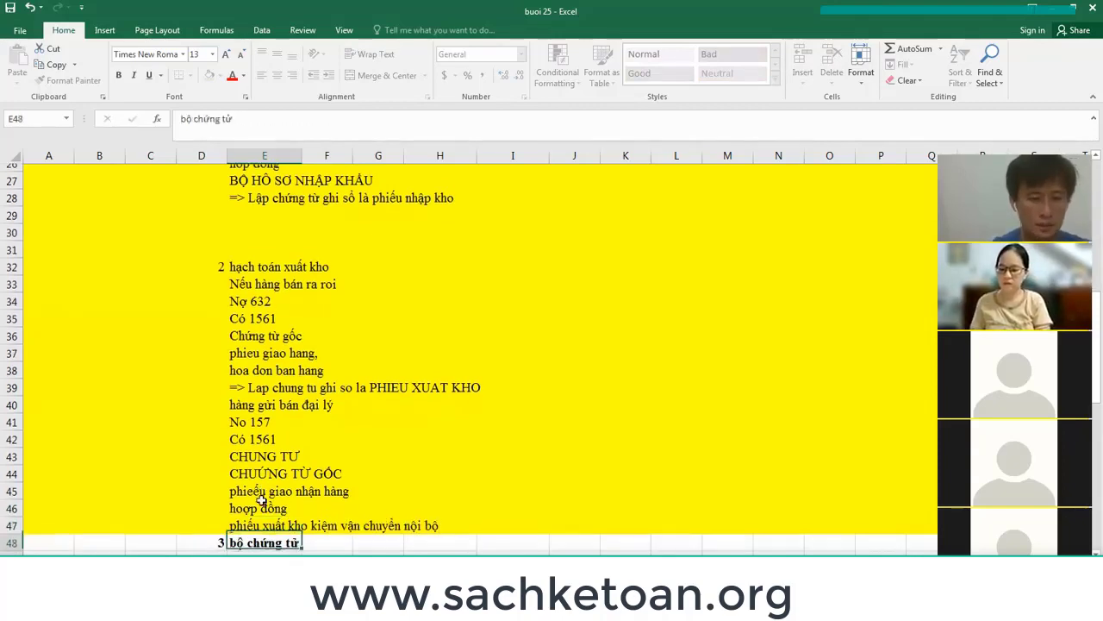
# Add '=> CHỨNG TỪ GHI SỔ LÀ PHIẾU XUẤT KHO' in E48 and return to the sheet top.
pyautogui.hotkey('ctrl', 'z')
pyautogui.hotkey('ctrl', 'z')
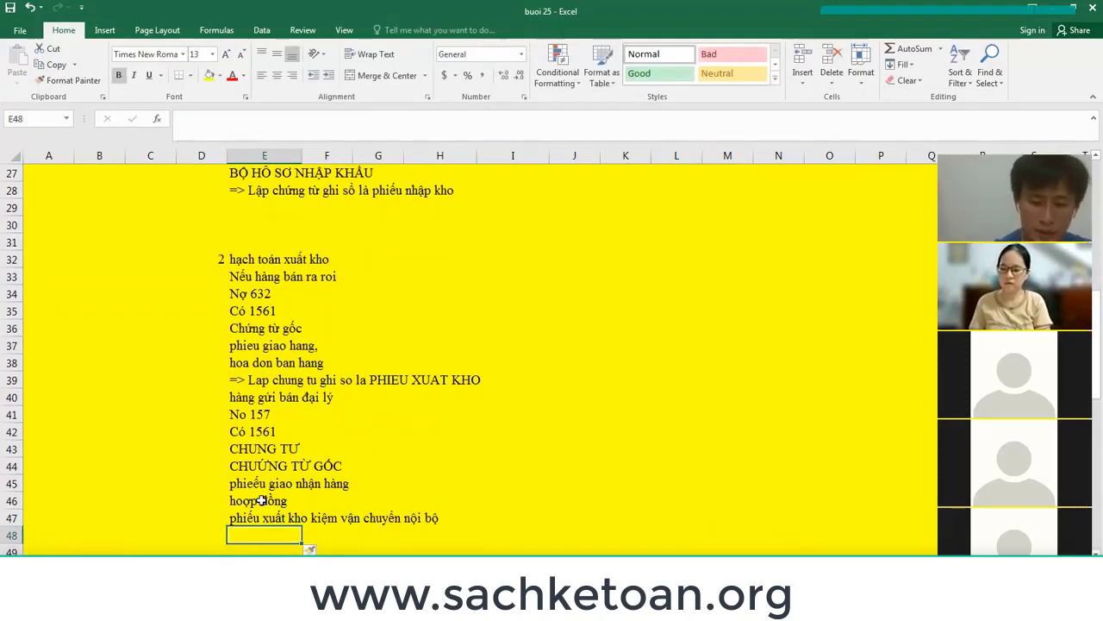
pyautogui.write("'=")
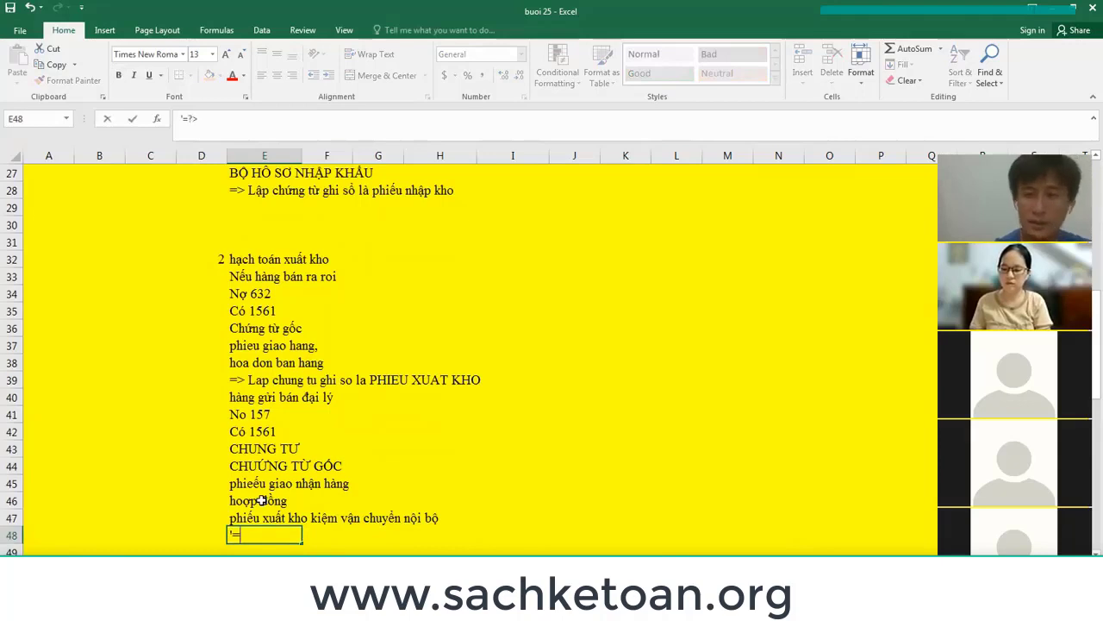
pyautogui.write('>')
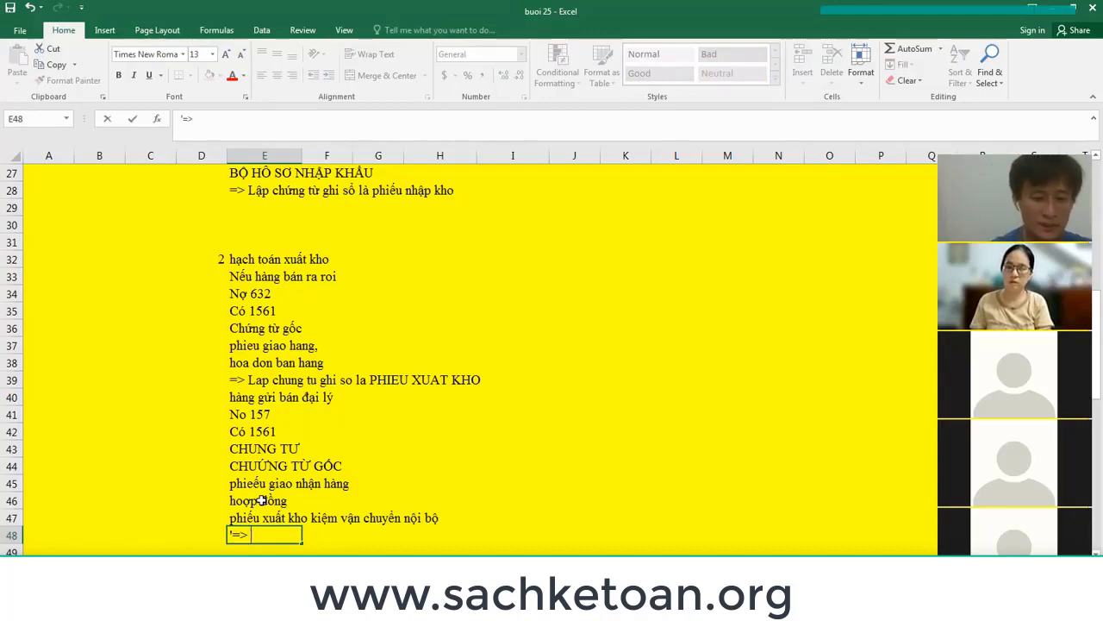
pyautogui.write(' PHI')
pyautogui.press('BackSpace')
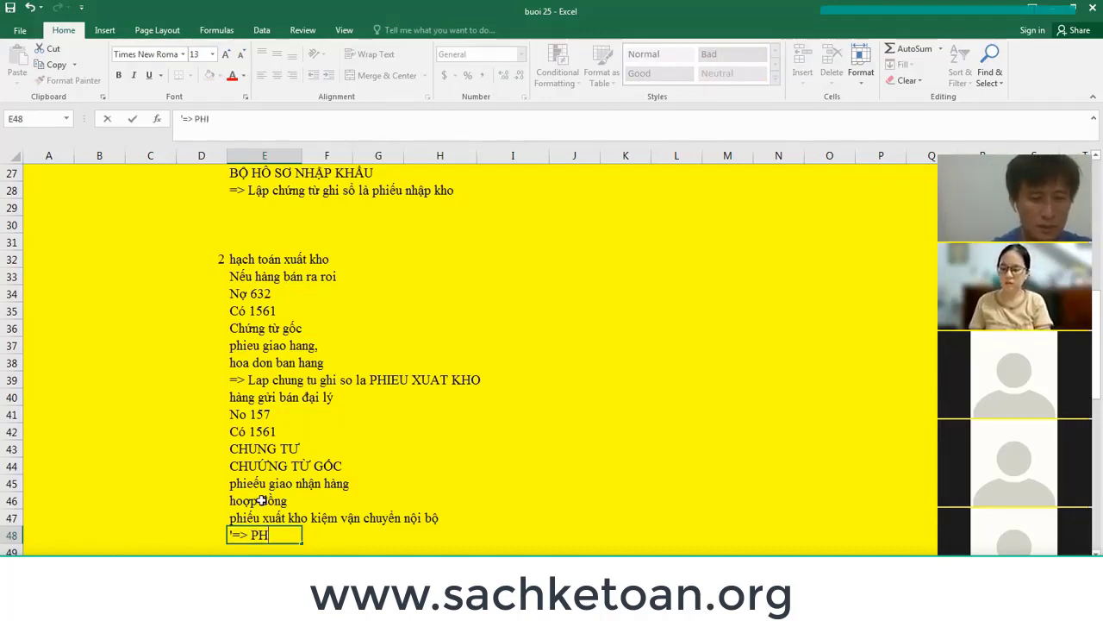
pyautogui.press('BackSpace')
pyautogui.press('BackSpace')
pyautogui.write('CHỨNG TỪ GHI SỔ LÀ PHI')
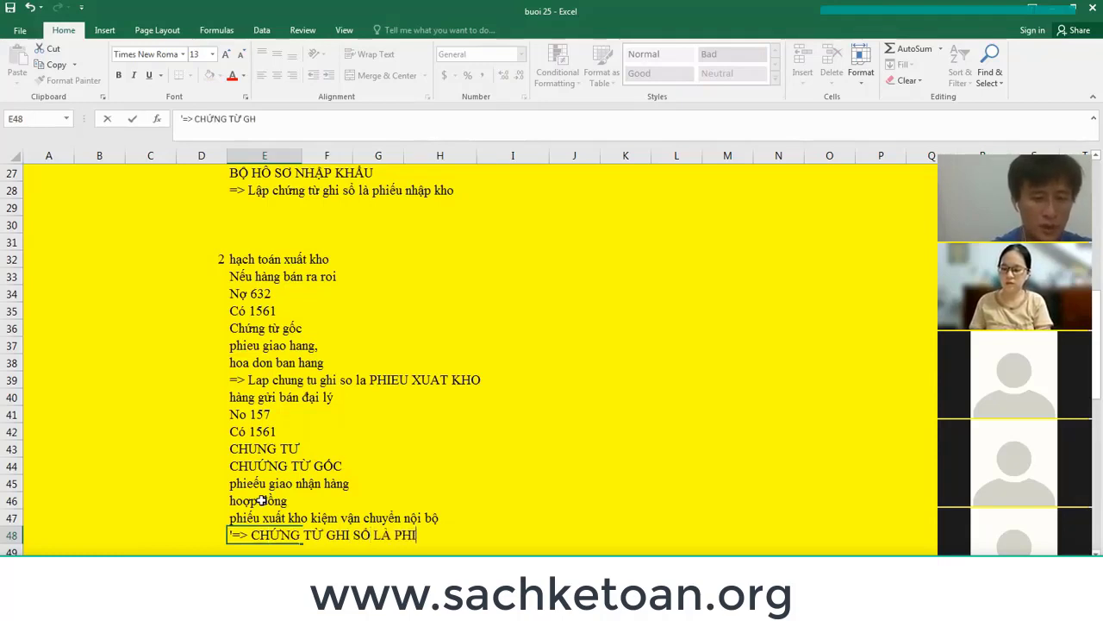
pyautogui.write('ẾU XUẤ')
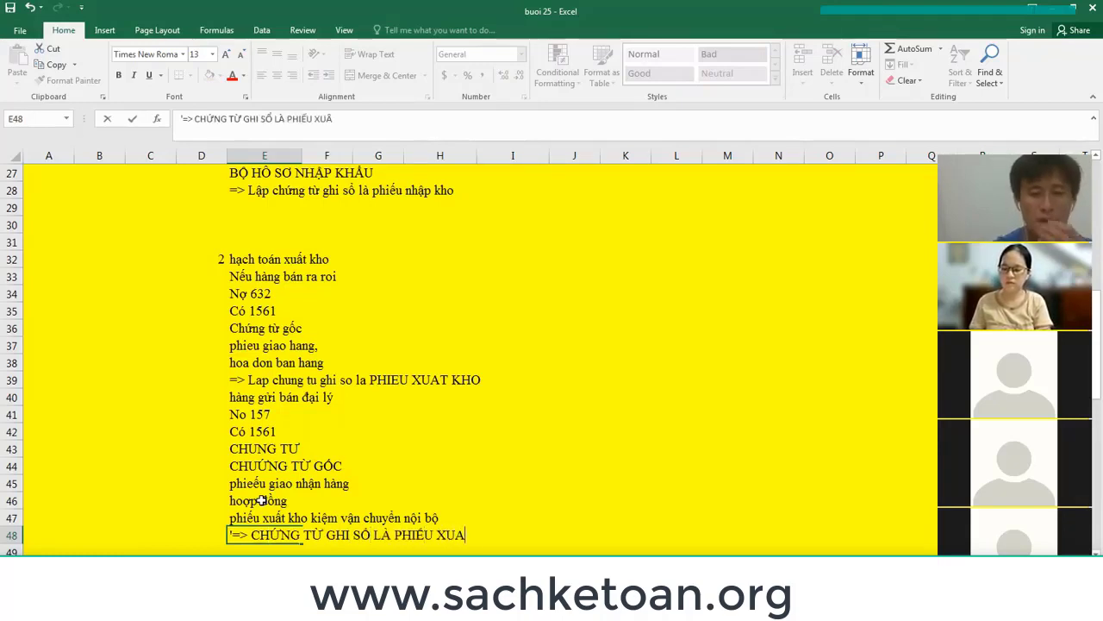
pyautogui.write('T KHO')
pyautogui.press('Return')
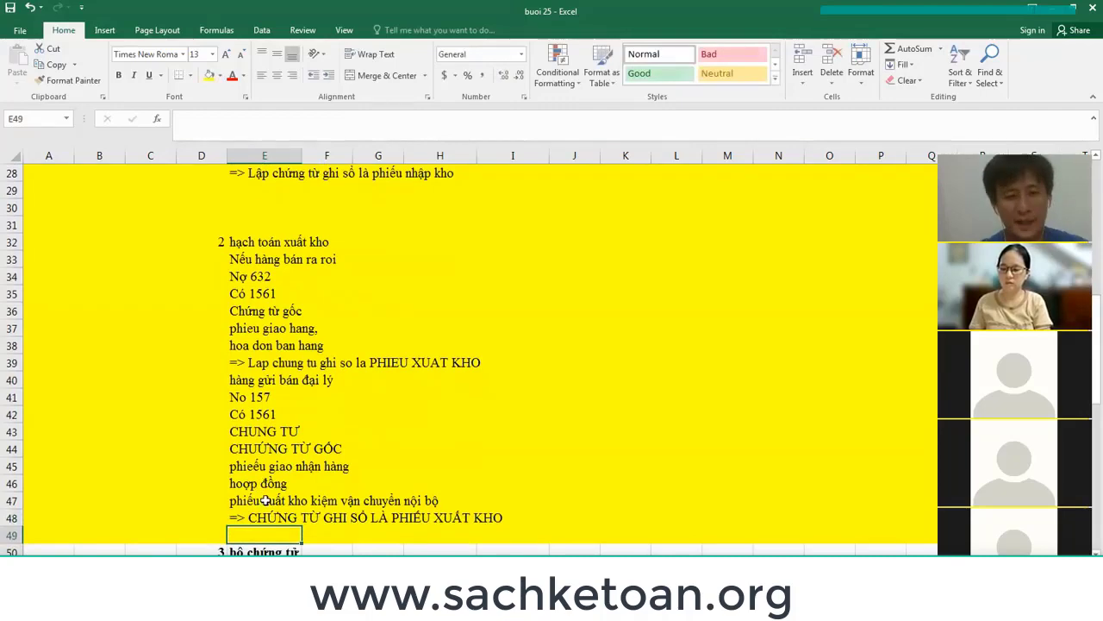
pyautogui.scroll(-5, 394, 445)
pyautogui.scroll(5, 396, 440)
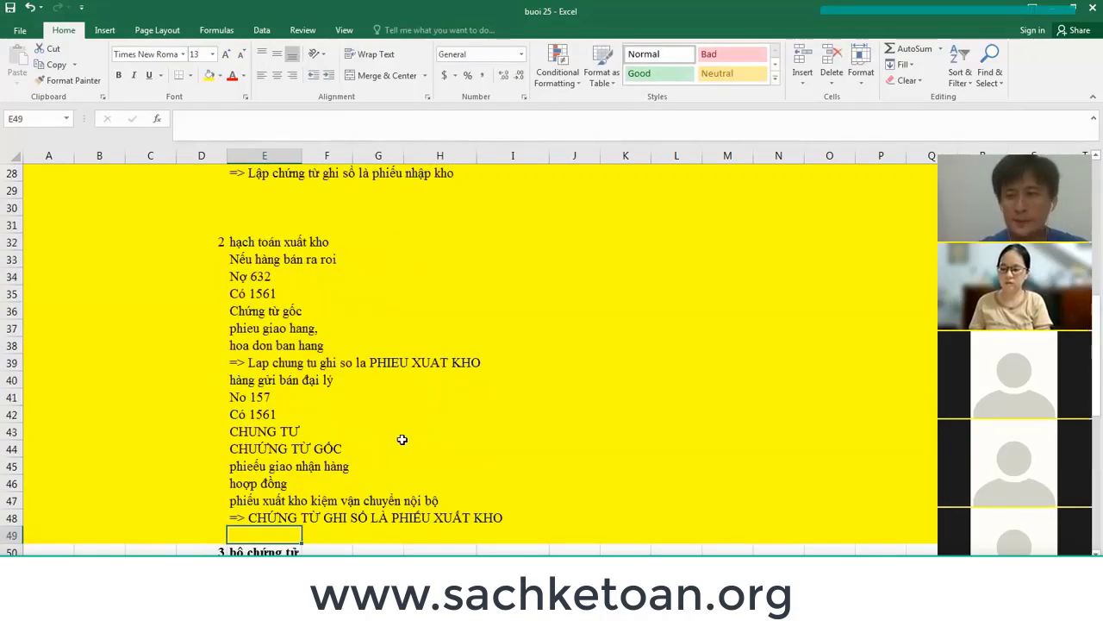
pyautogui.scroll(9, 402, 440)
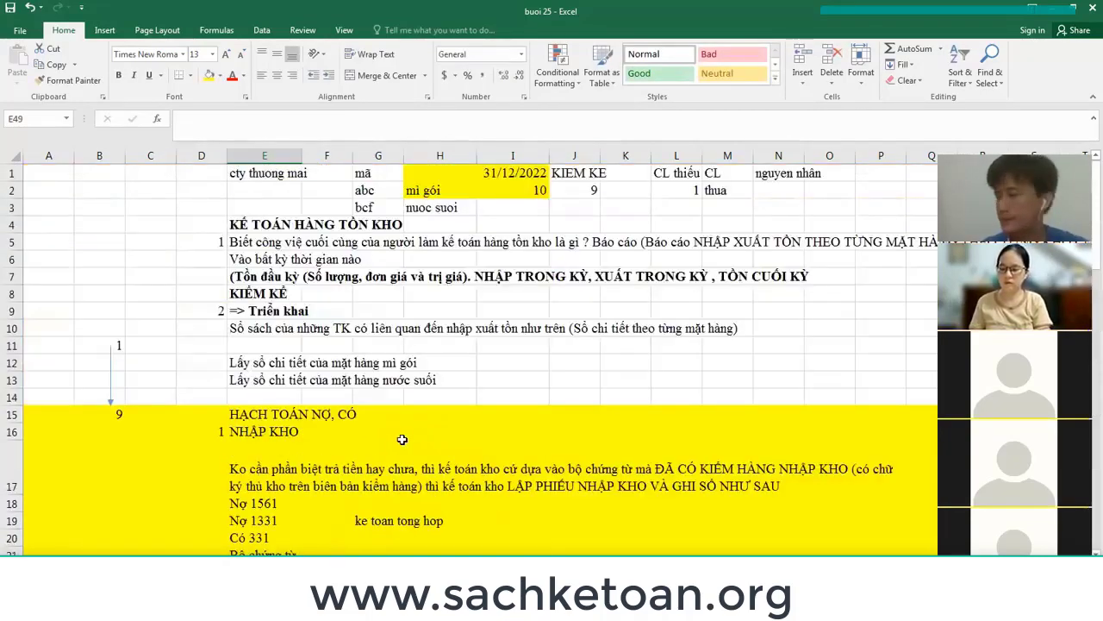
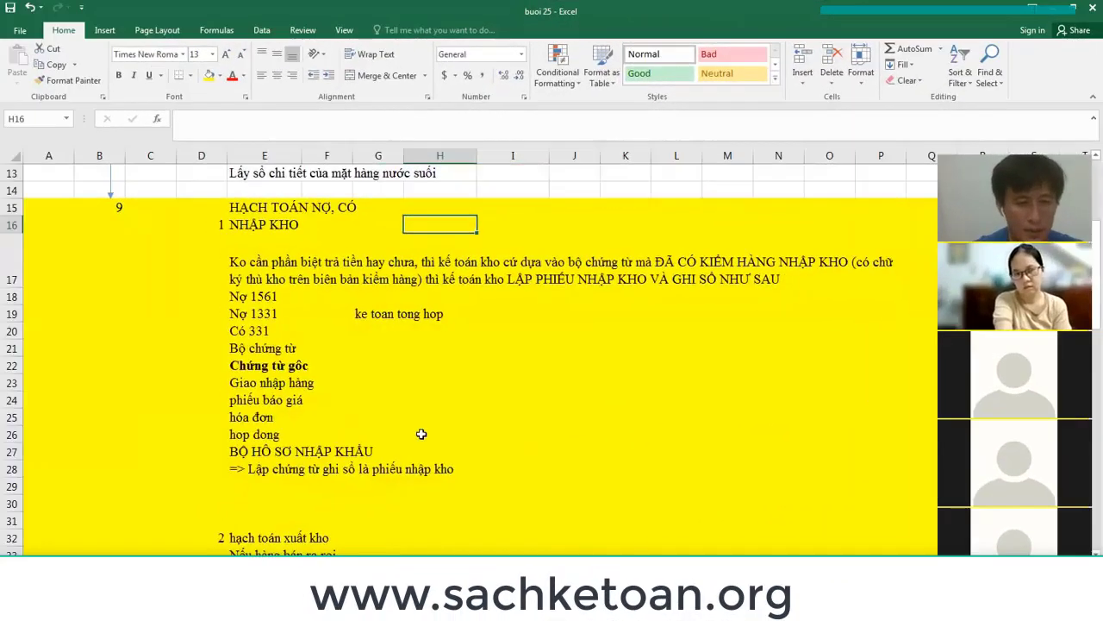
# Scroll the sheet to the Nợ 1381 / Có 1561 stock-count adjustment entries near row 76.
pyautogui.scroll(-3, 422, 436)
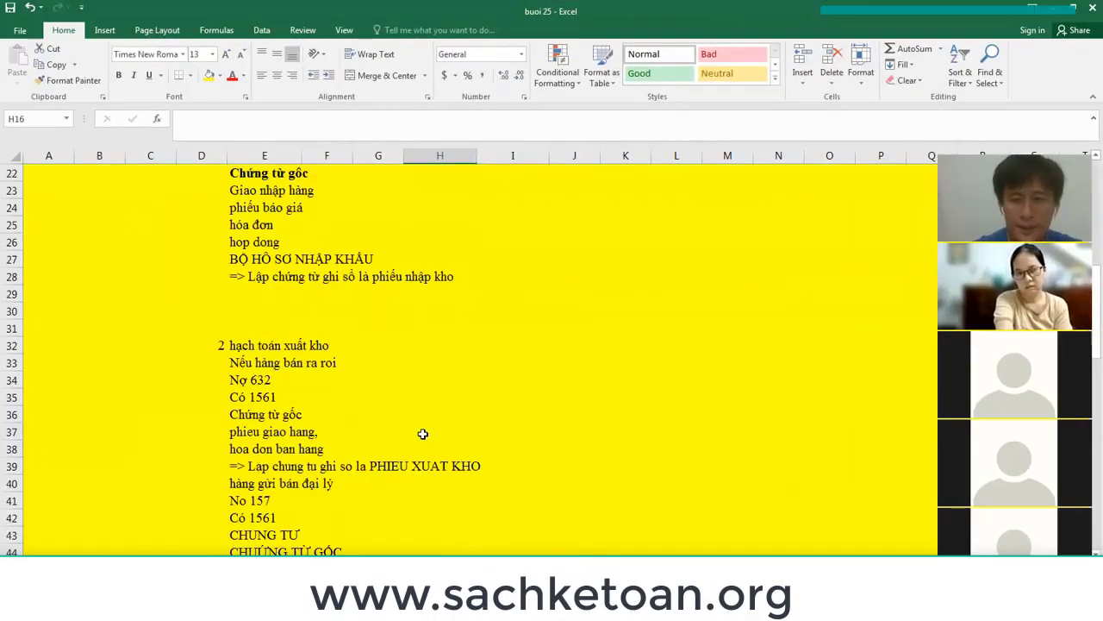
pyautogui.scroll(7, 423, 434)
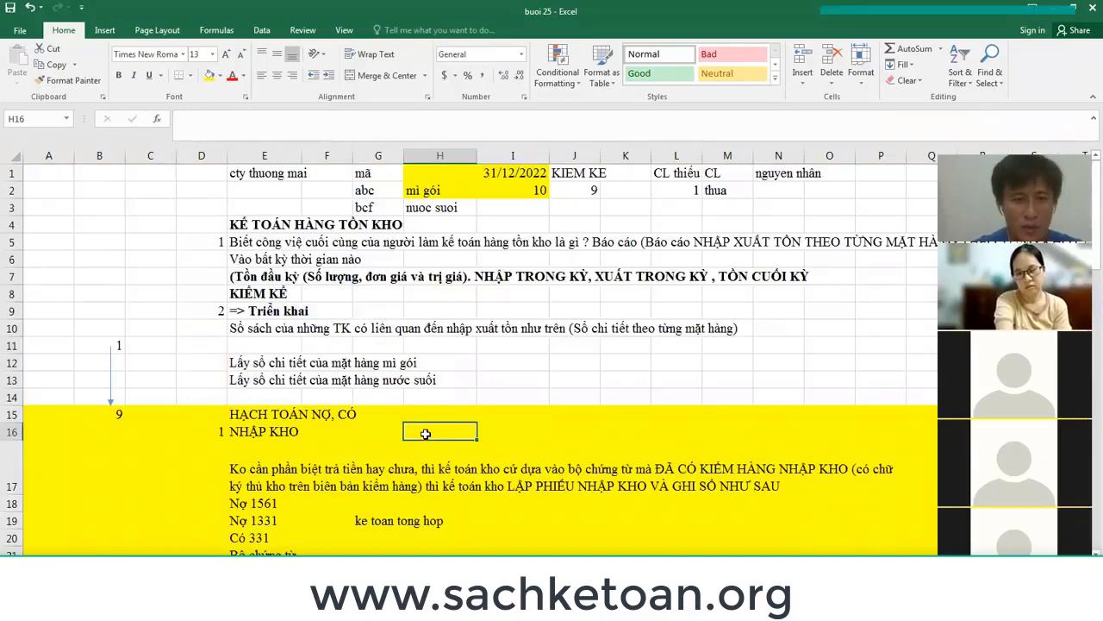
pyautogui.scroll(-9, 394, 416)
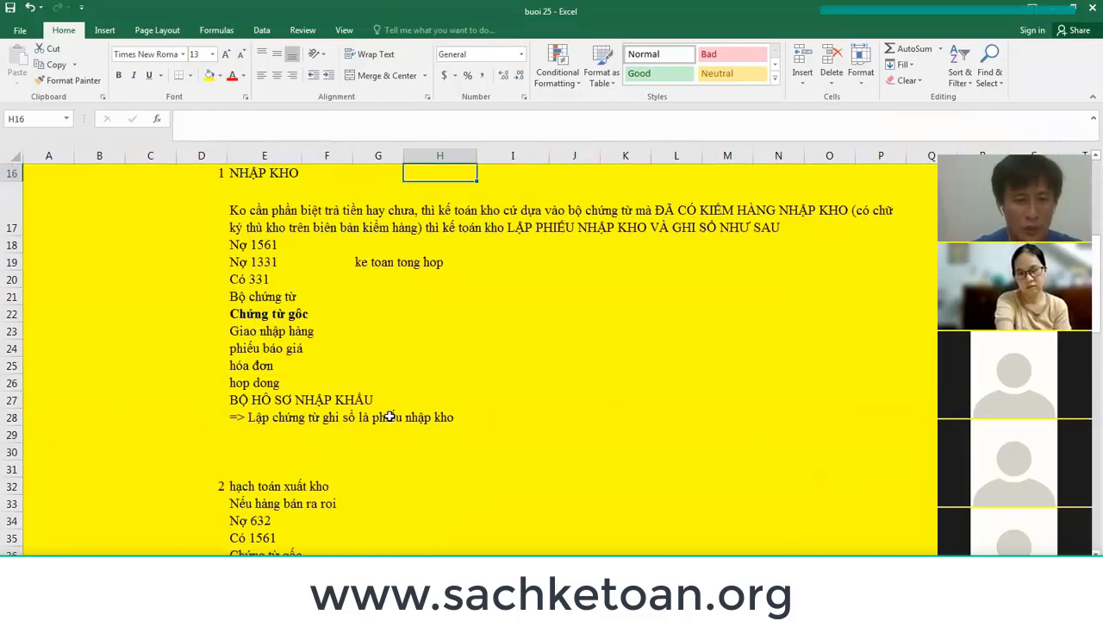
pyautogui.scroll(-16, 390, 418)
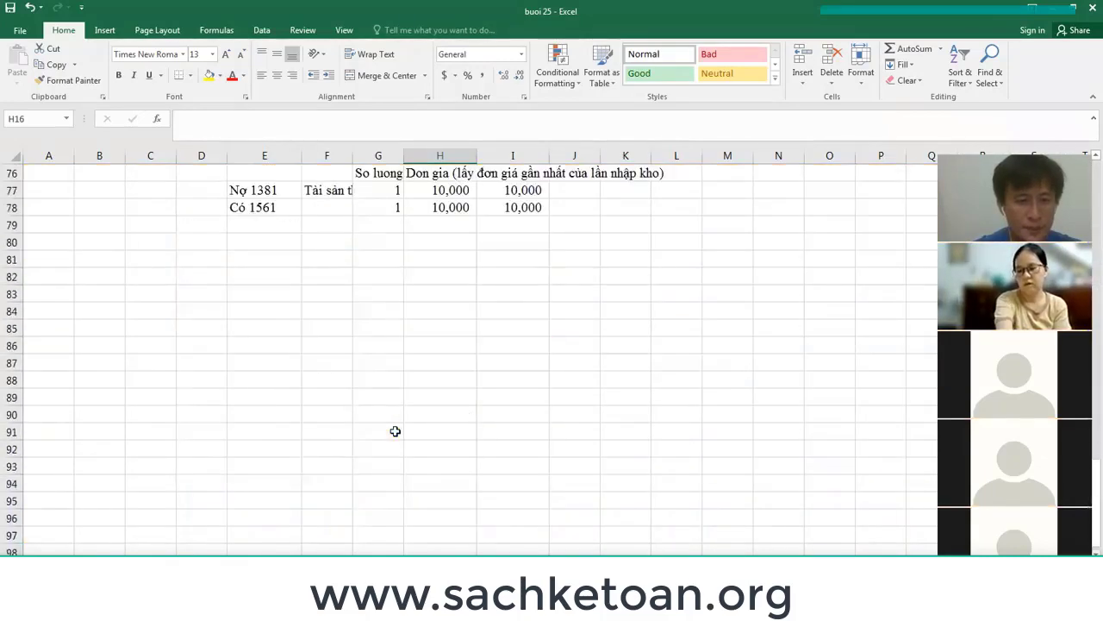
pyautogui.scroll(2, 366, 427)
# In E82, write that on 20/1/2022 the company received instant noodles from Massan with original documents.
pyautogui.click(264, 378)
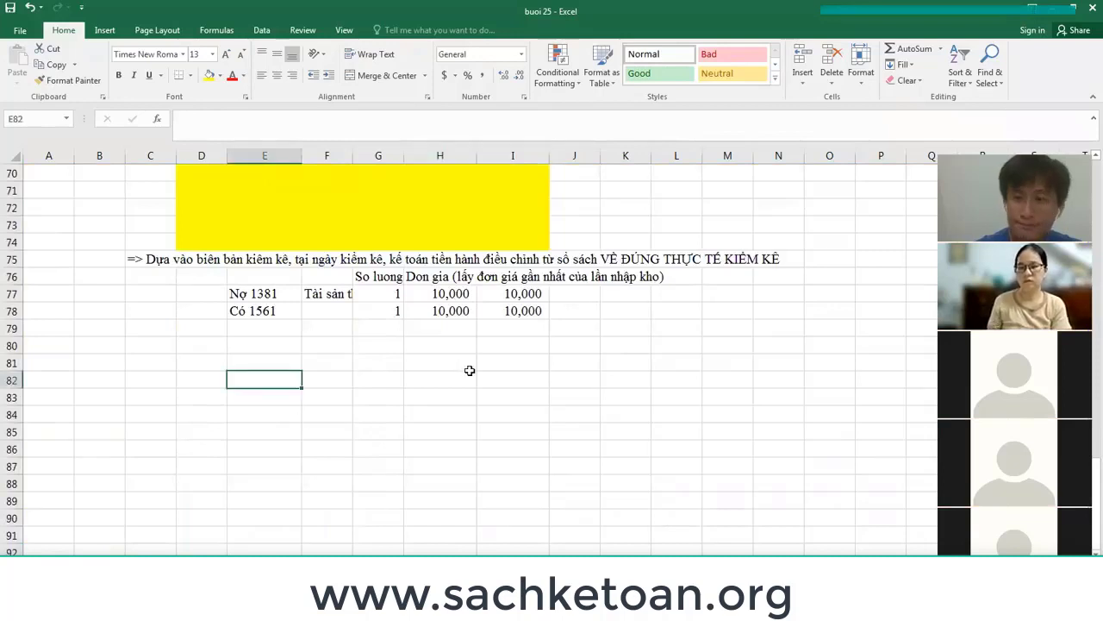
pyautogui.write('n')
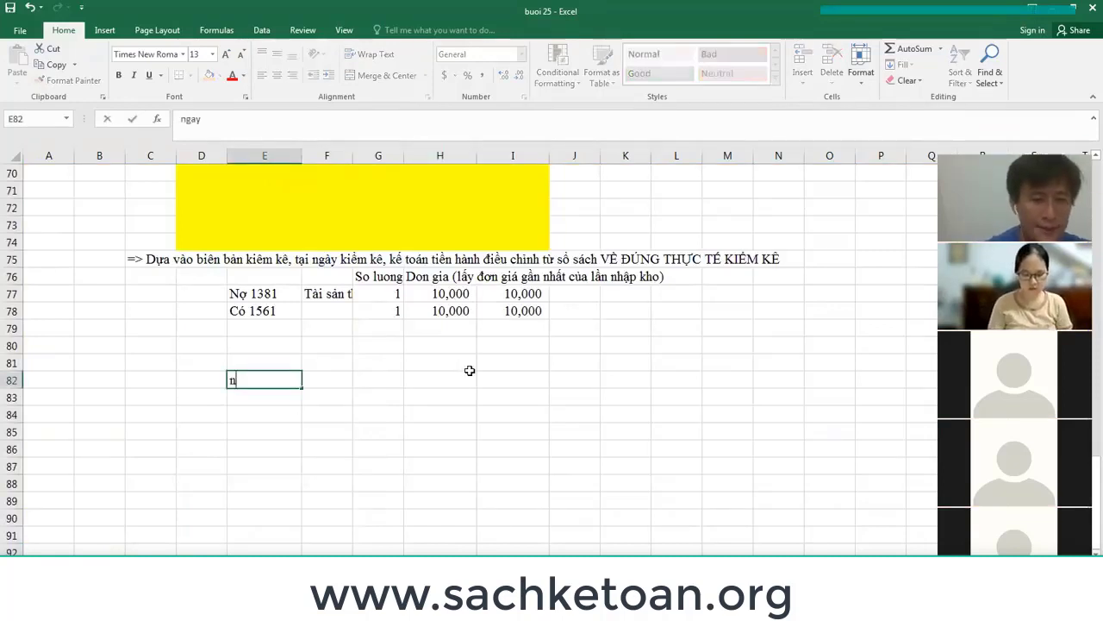
pyautogui.write('gày')
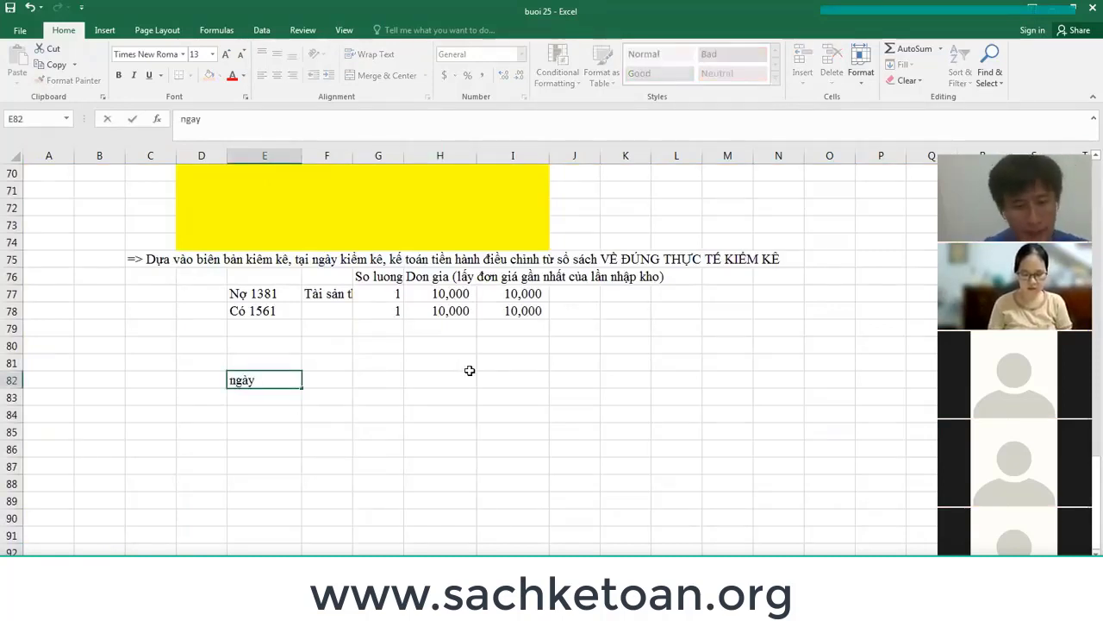
pyautogui.write(' 20/1/20')
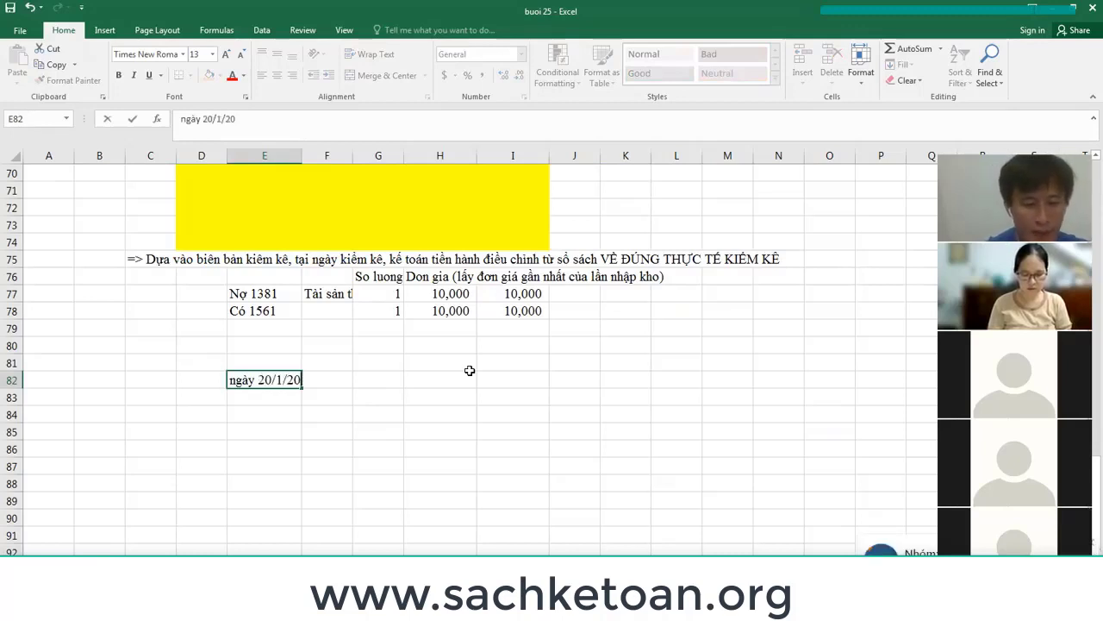
pyautogui.write('22')
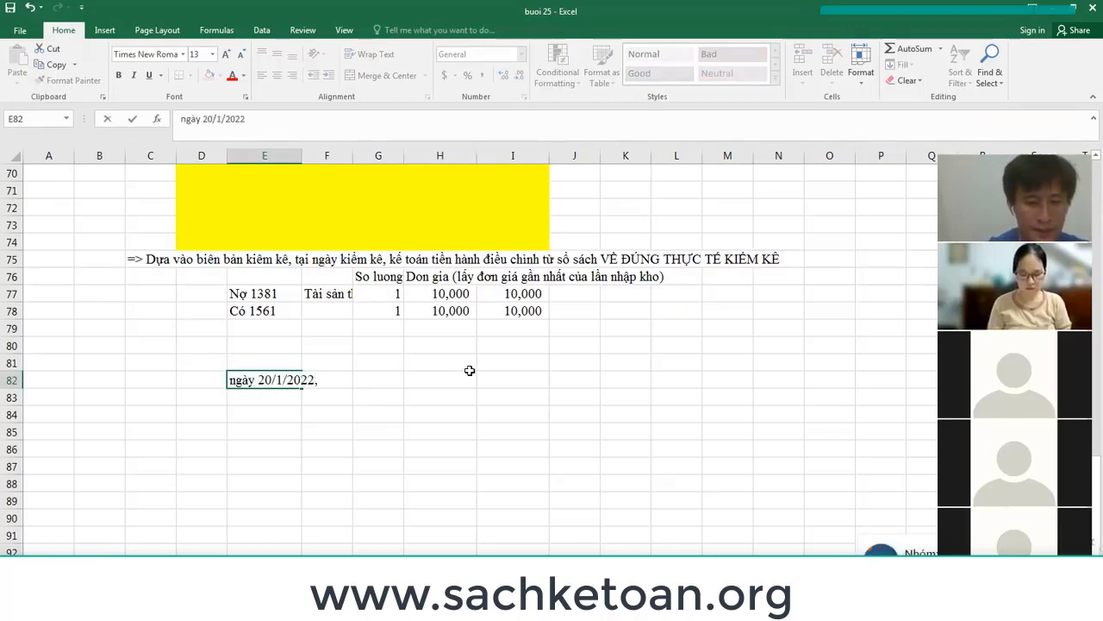
pyautogui.write(',')
pyautogui.scroll(17, 470, 371)
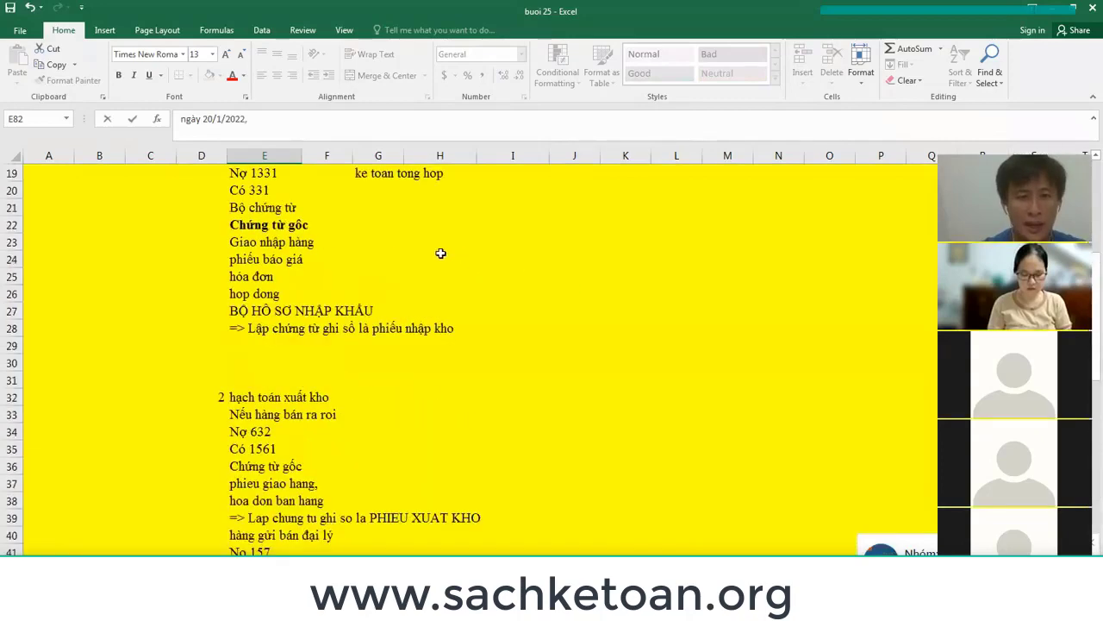
pyautogui.scroll(6, 441, 253)
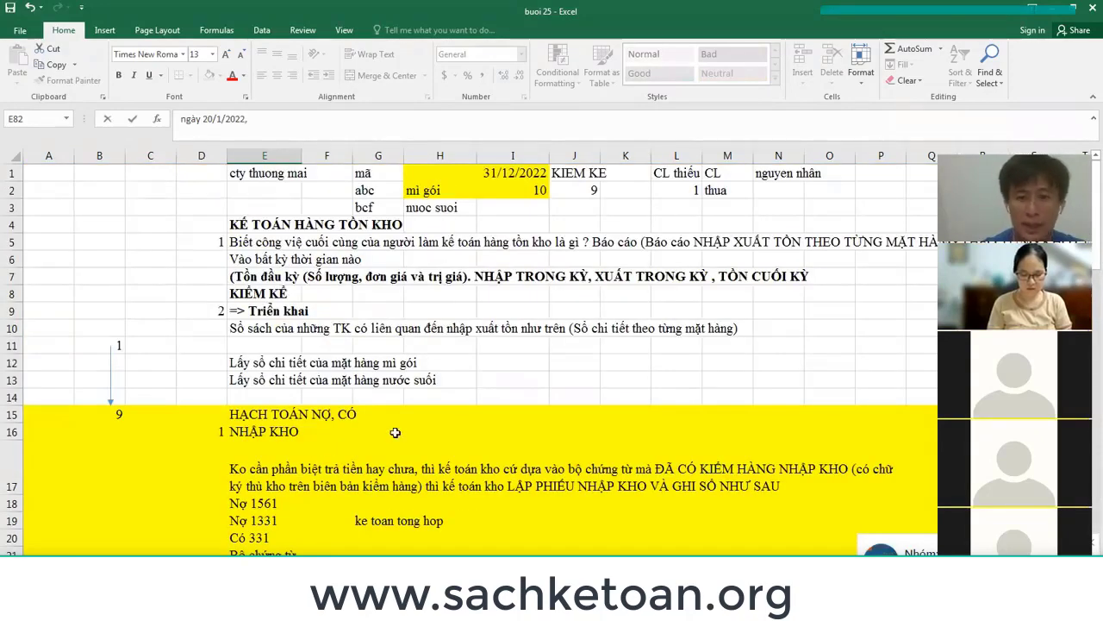
pyautogui.scroll(-20, 395, 432)
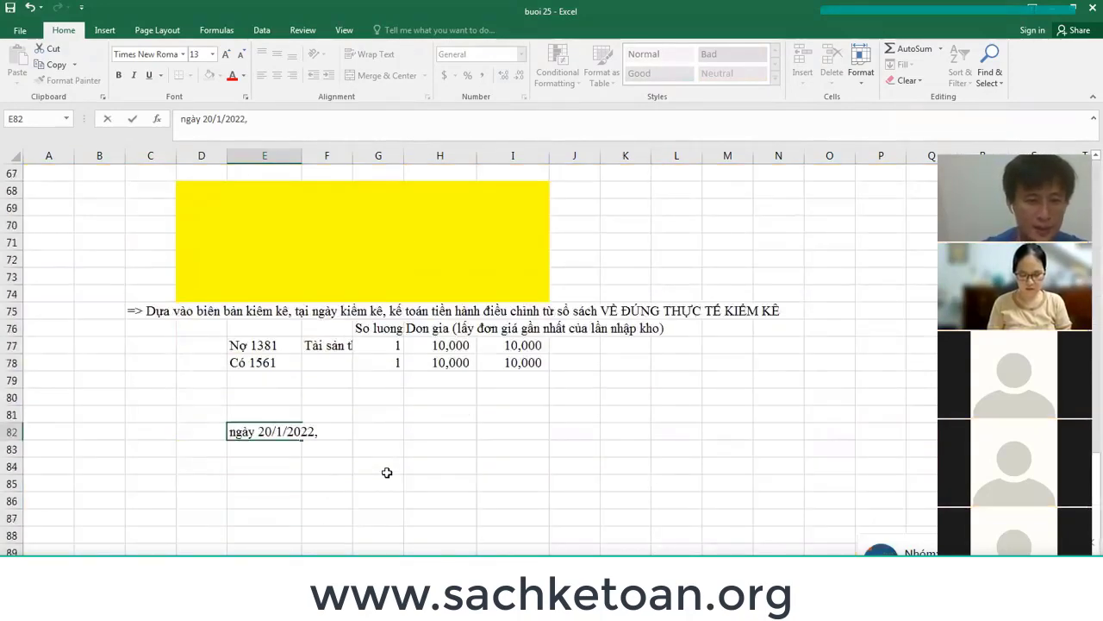
pyautogui.write('Cty ')
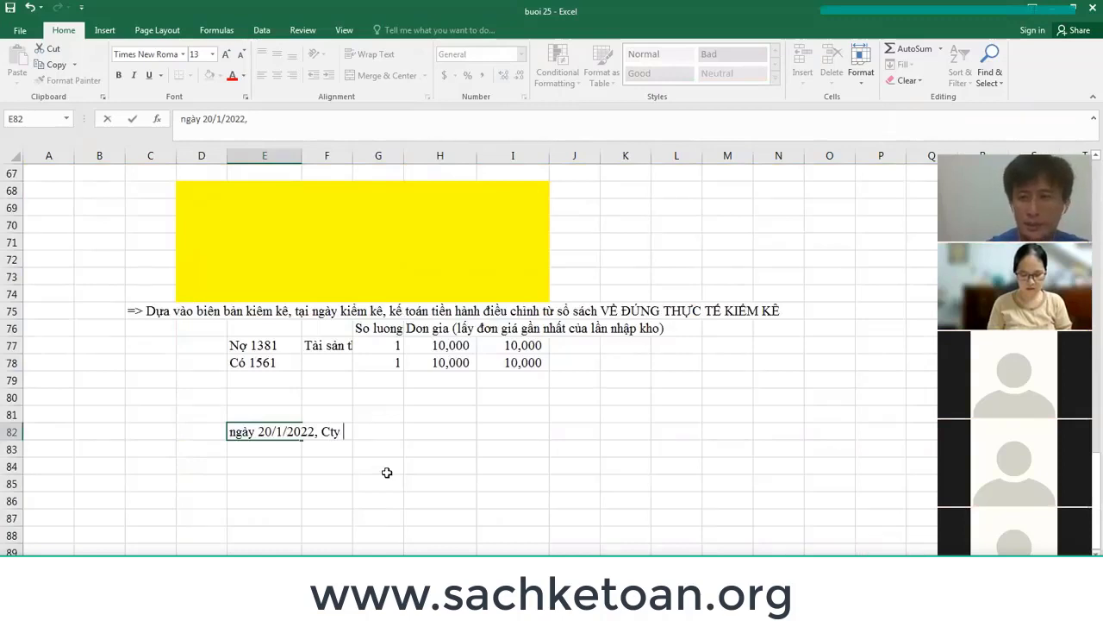
pyautogui.write('nhận đu')
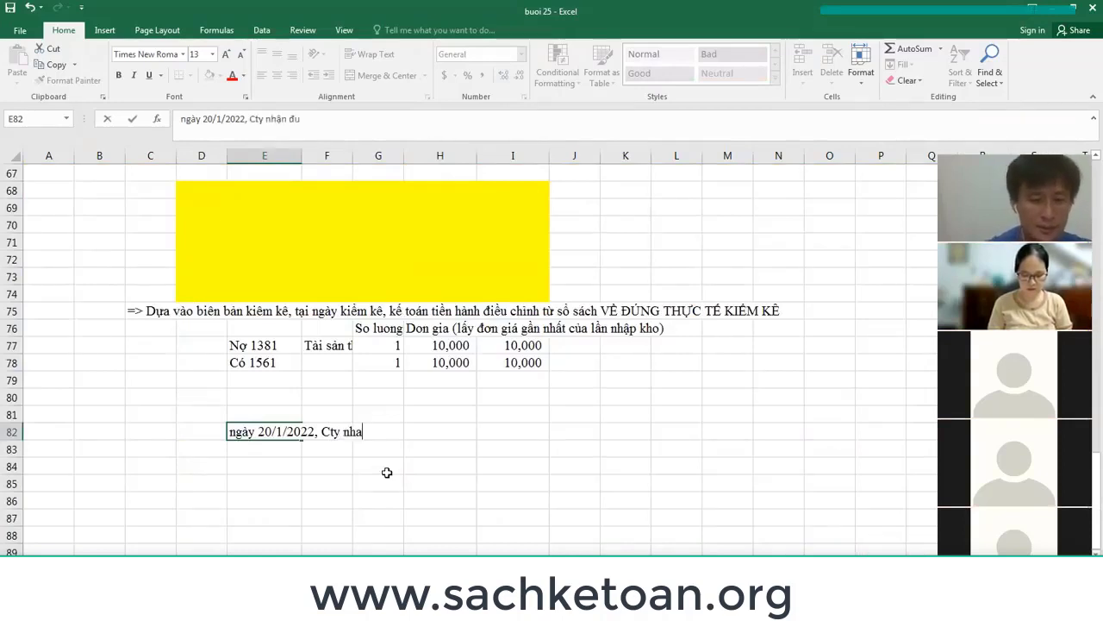
pyautogui.press('BackSpace')
pyautogui.write('ược ')
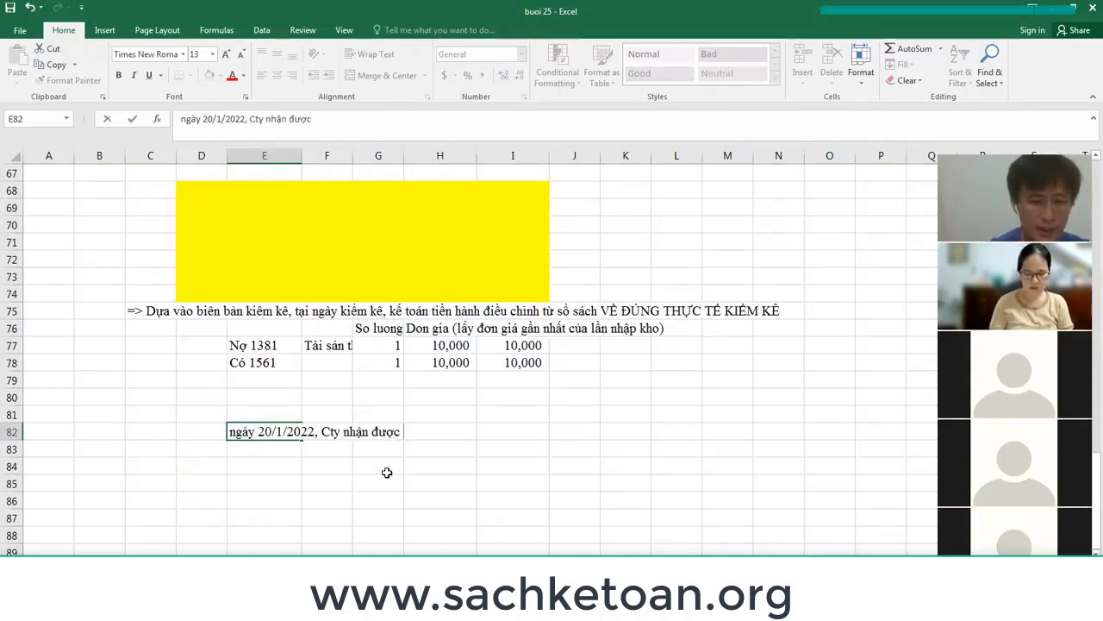
pyautogui.write('hàng là ')
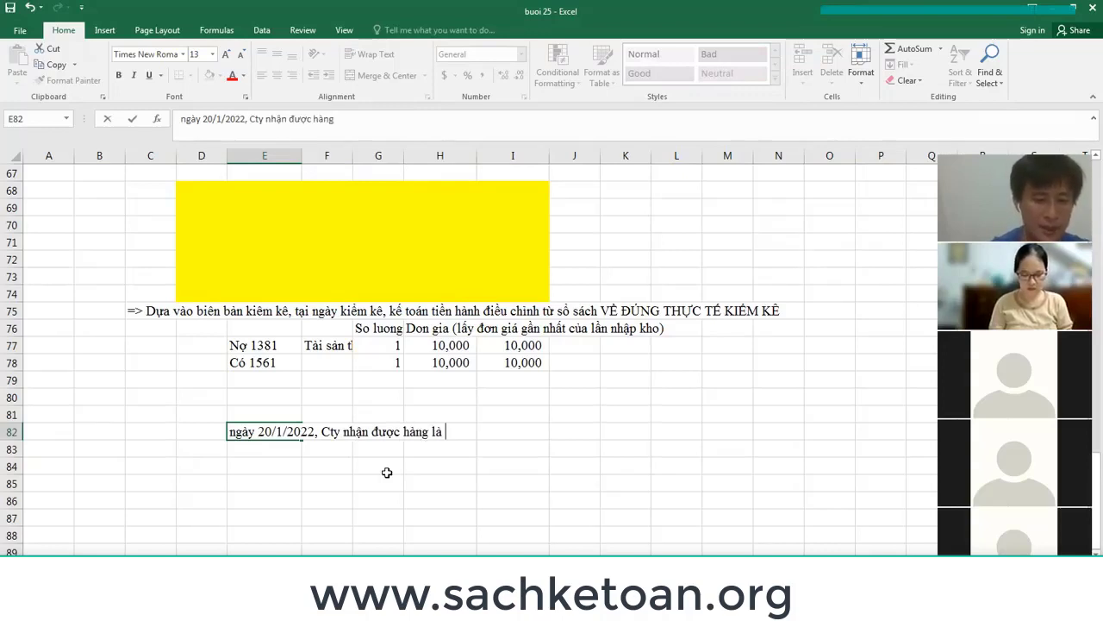
pyautogui.write('mì gói tư')
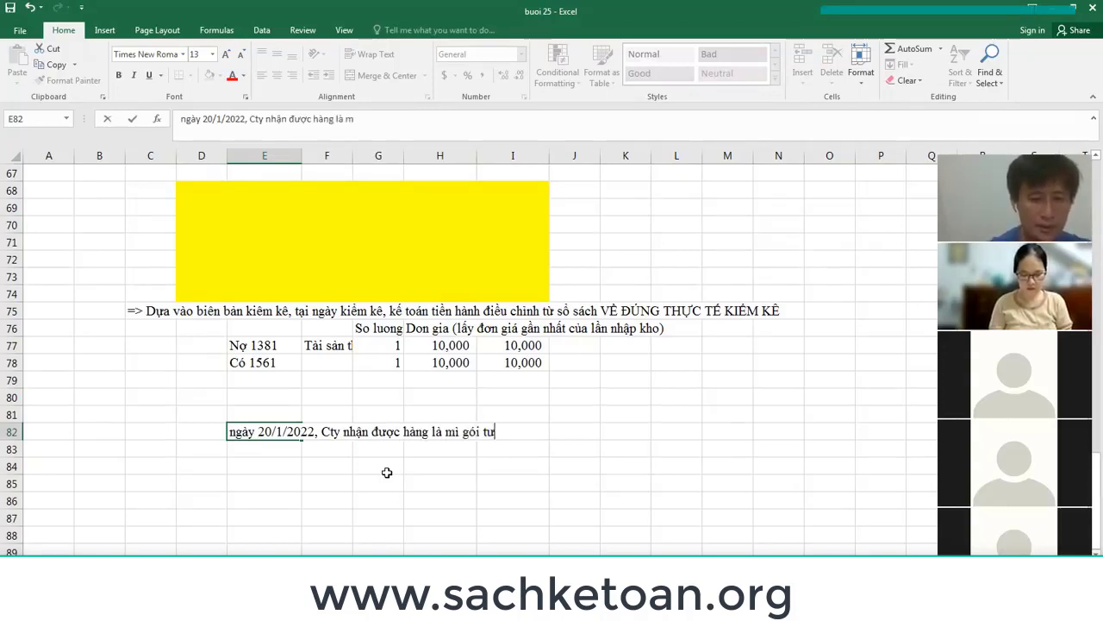
pyautogui.write('f')
pyautogui.write(' Mas')
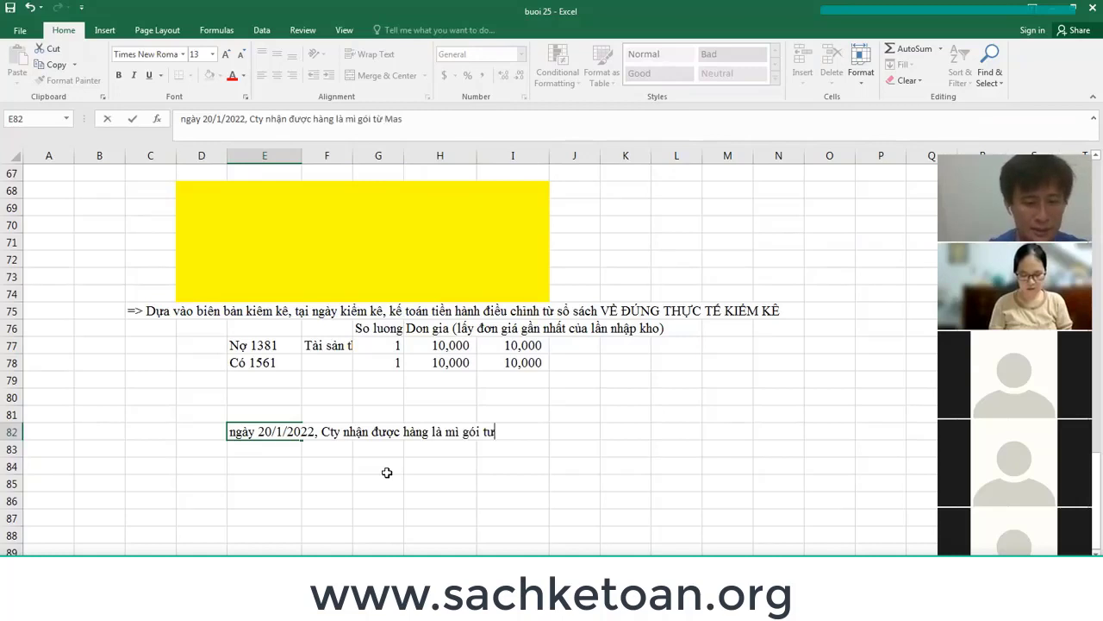
pyautogui.write('san chuye')
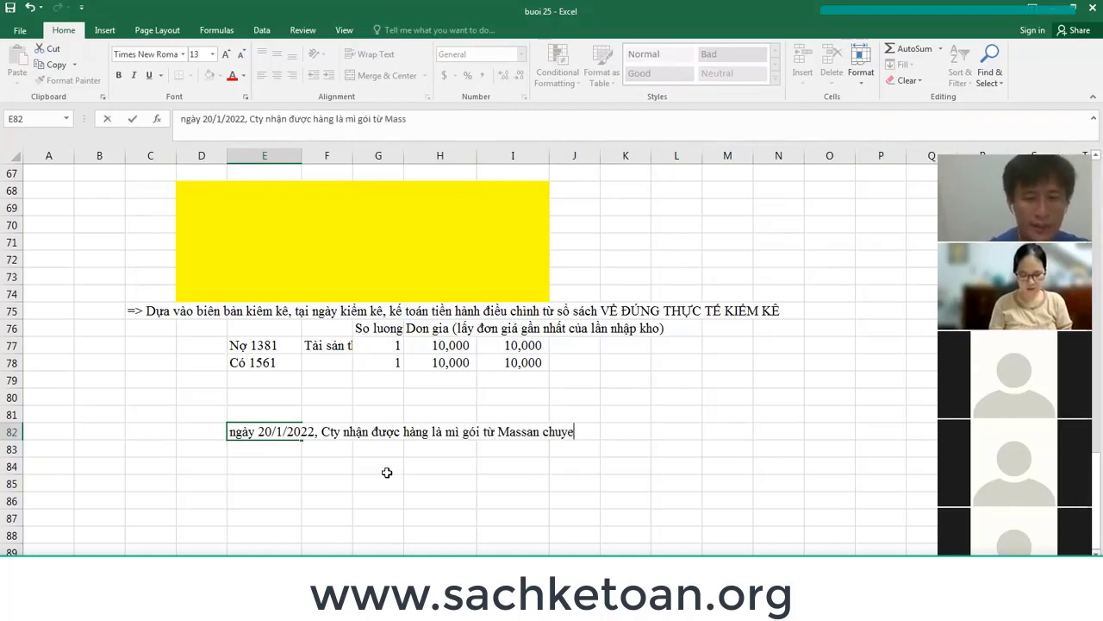
pyautogui.write('enr qua kemf')
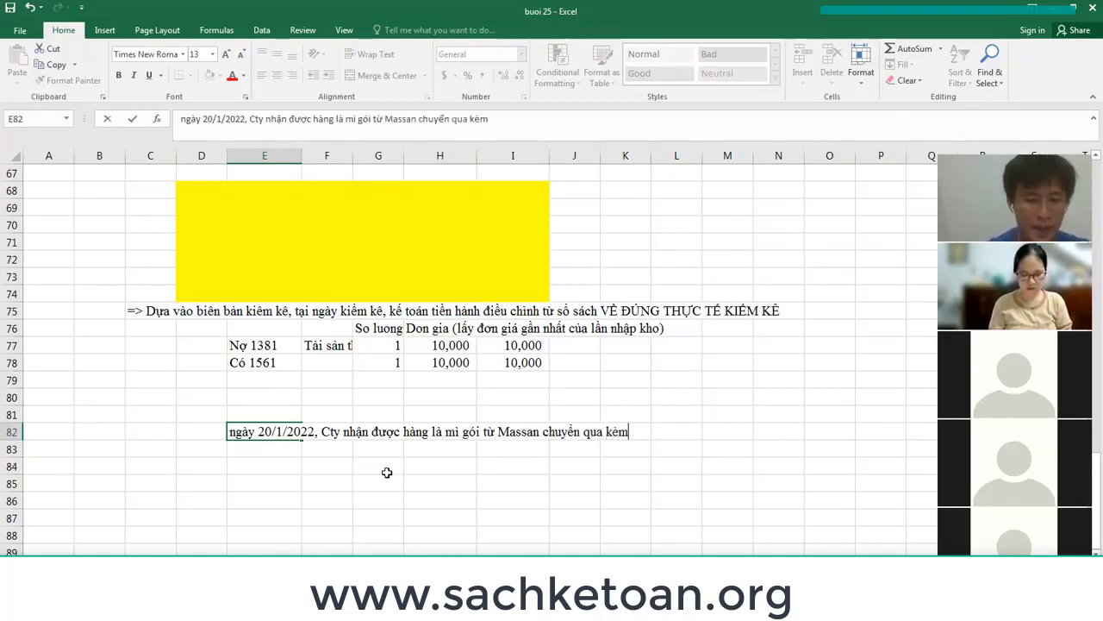
pyautogui.write(' theo booj chuwn')
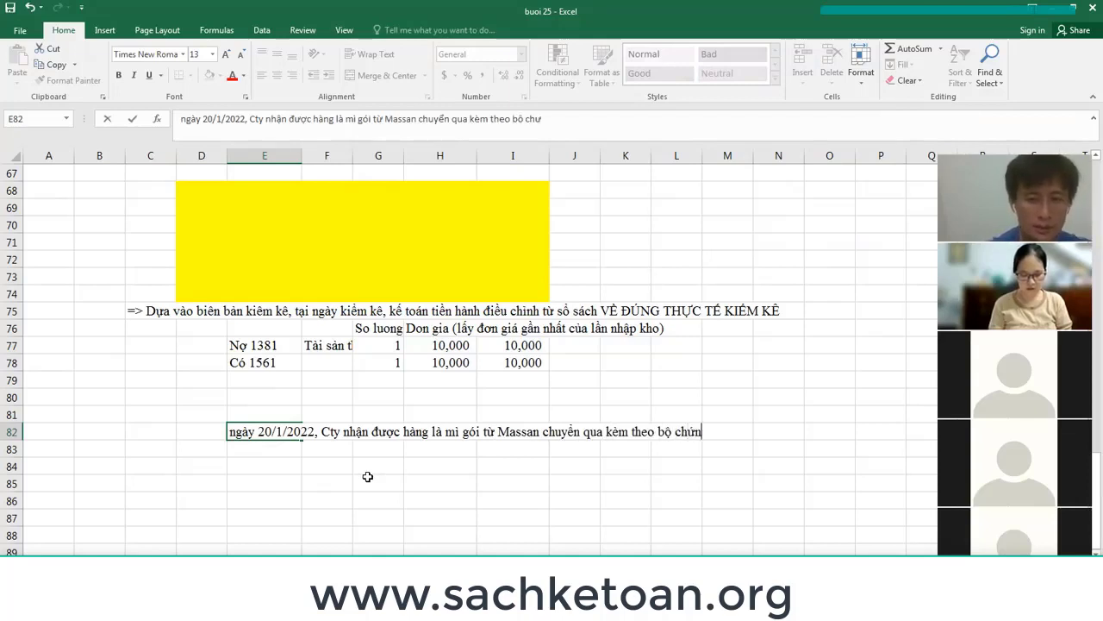
pyautogui.write('g tuwf goosc ')
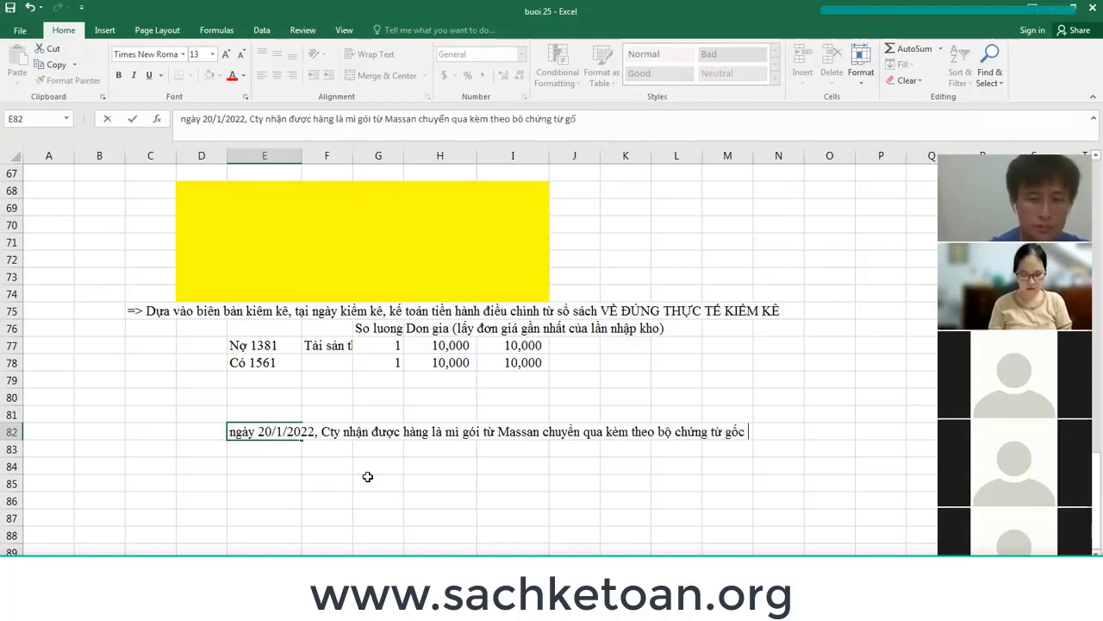
pyautogui.write('nhuw sau:')
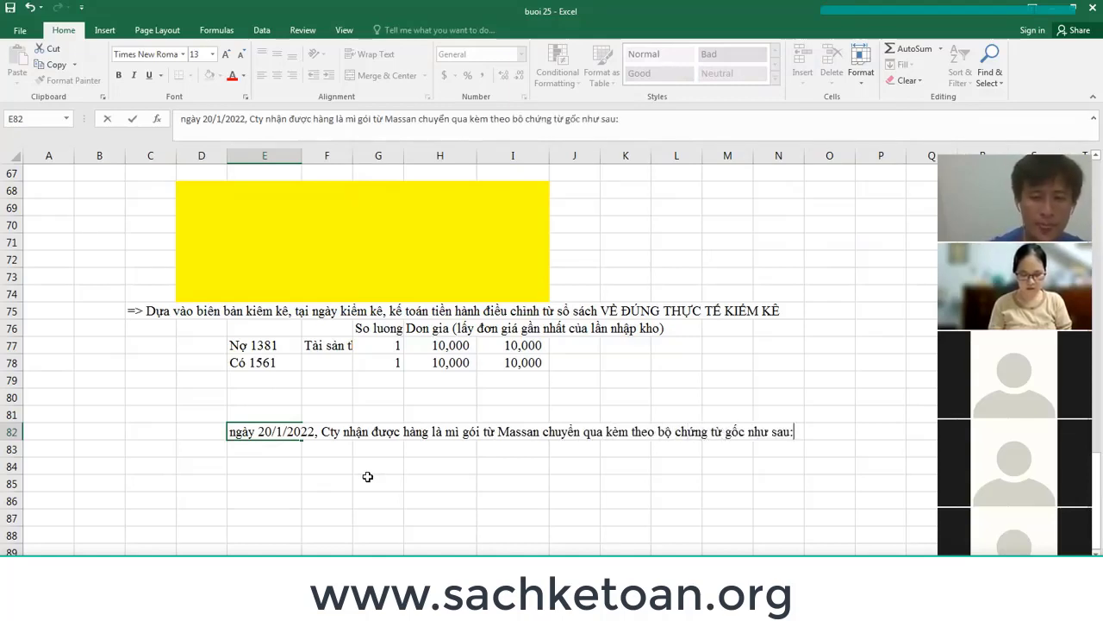
pyautogui.press('Return')
# List the documents: 1. Hợp đồng, 2. Hóa đơn, 3. Biên bản giao nhận hàng.
pyautogui.write('1')
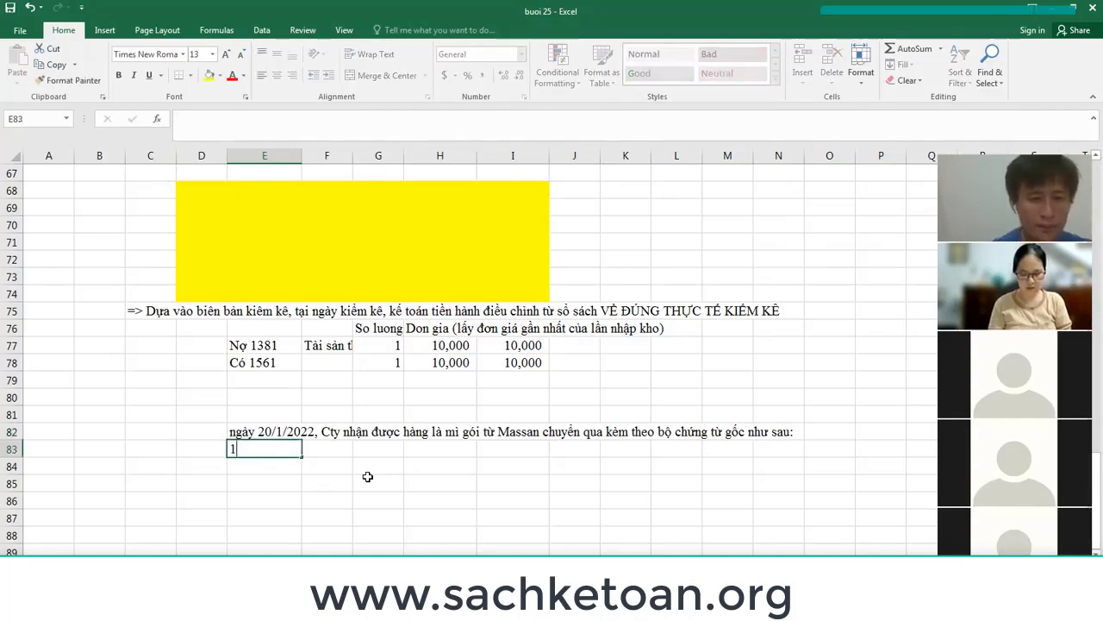
pyautogui.write('. Howpj ddoongf')
pyautogui.press('Return')
pyautogui.write('2. Hoa')
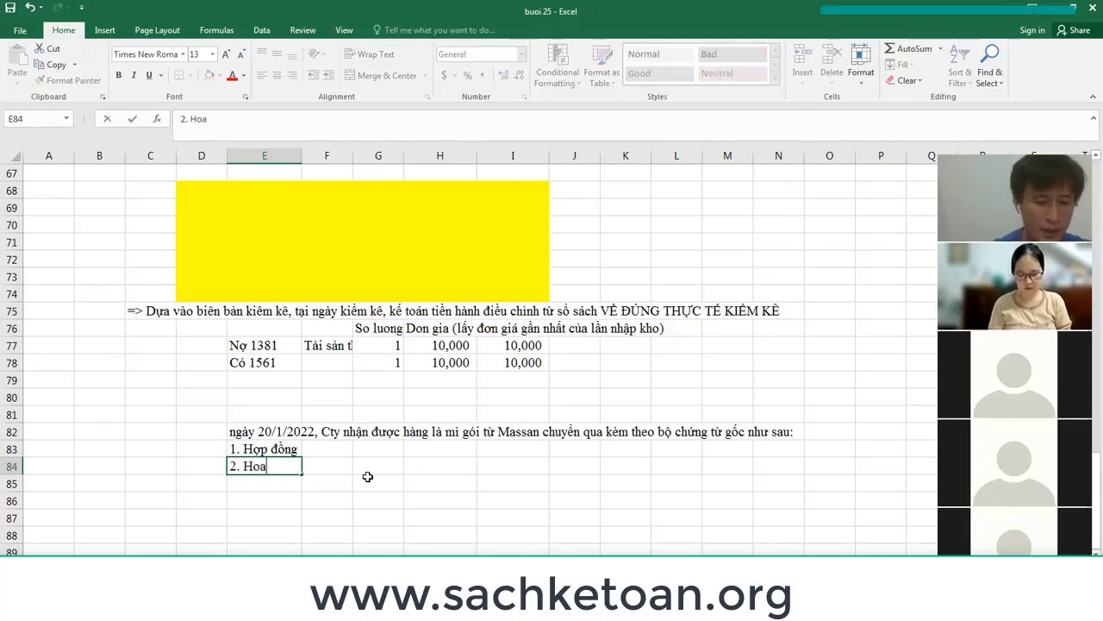
pyautogui.write(' don')
pyautogui.press('Return')
pyautogui.write('3. B')
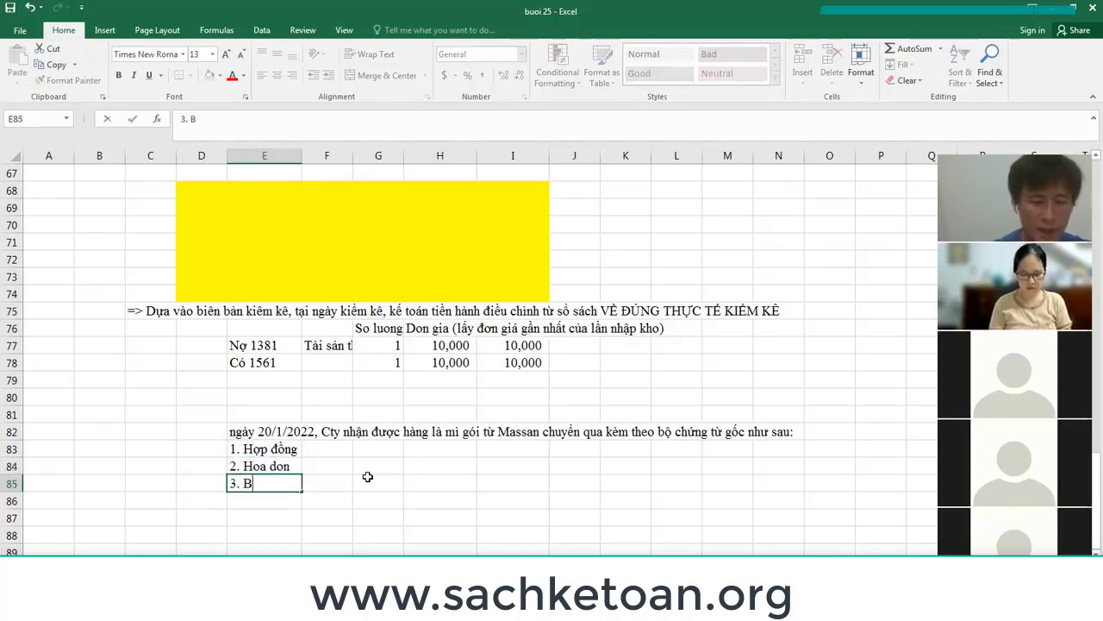
pyautogui.write('ien banr giao h')
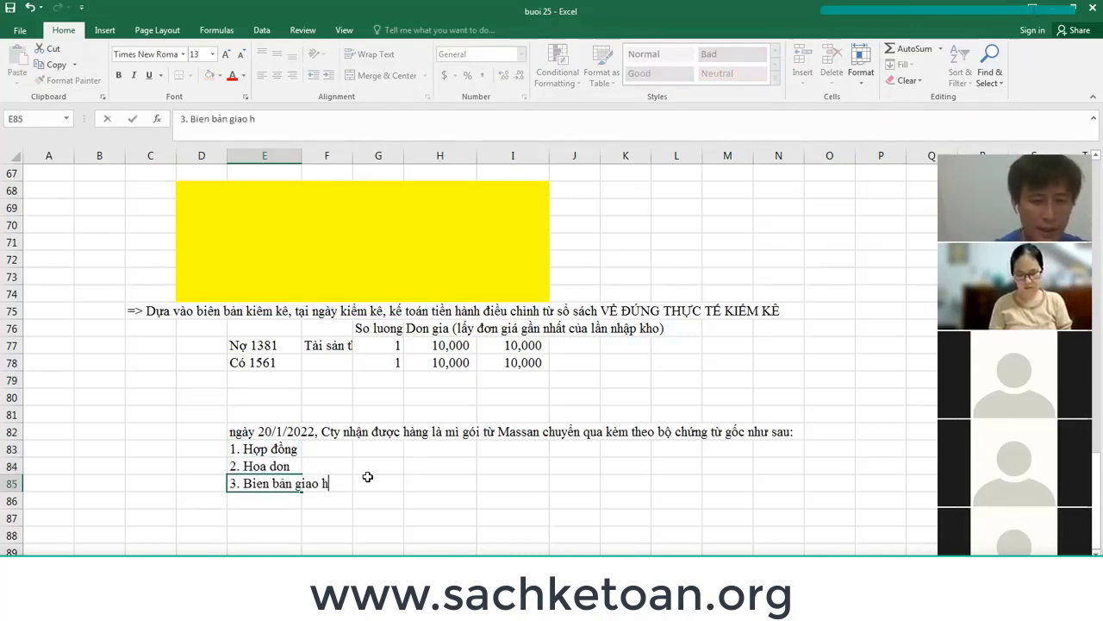
pyautogui.press('BackSpace')
pyautogui.write('nhaapj')
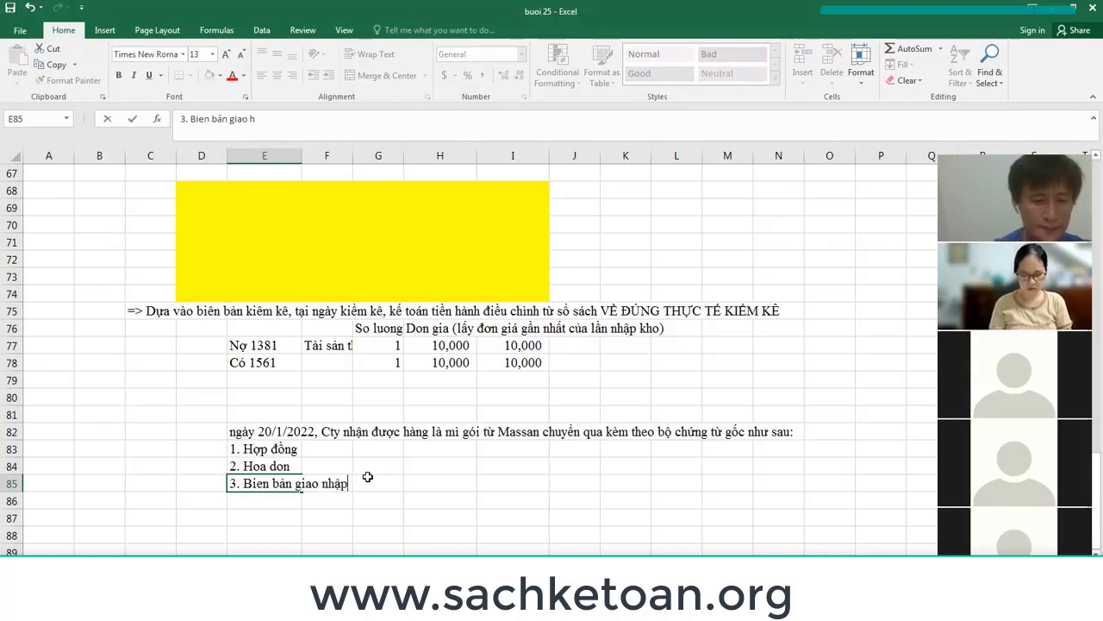
pyautogui.press('BackSpace')
pyautogui.write('n hangf')
pyautogui.press('Return')
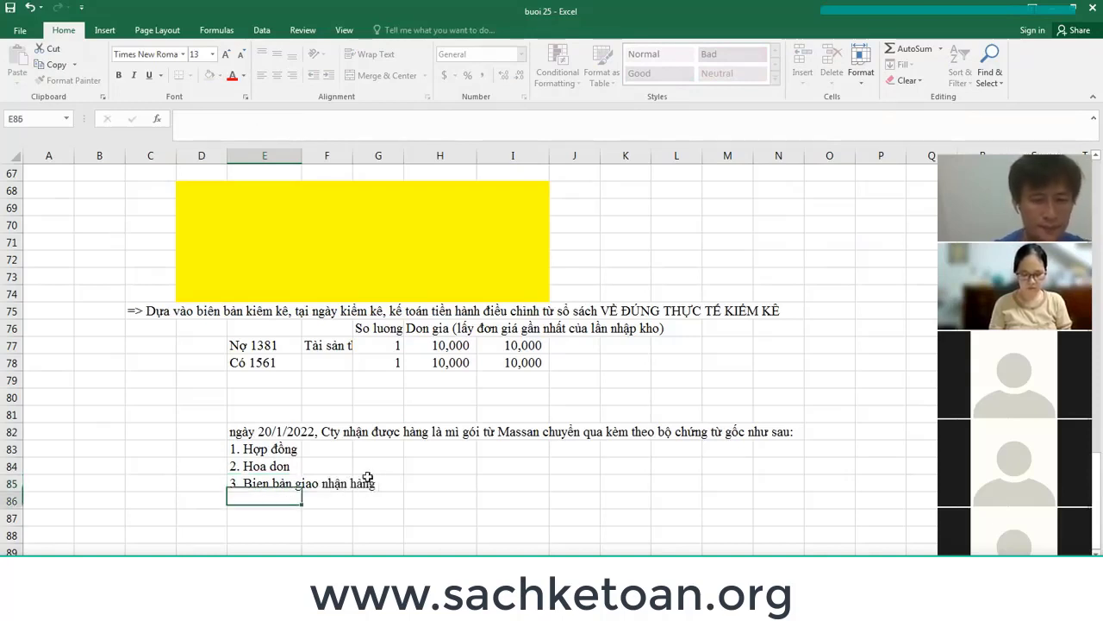
# Extend item 3 with 'quantities match invoice and contract' and add 'Trị giá hóa đơn như sau' below.
pyautogui.press('Up')
pyautogui.press('F2')
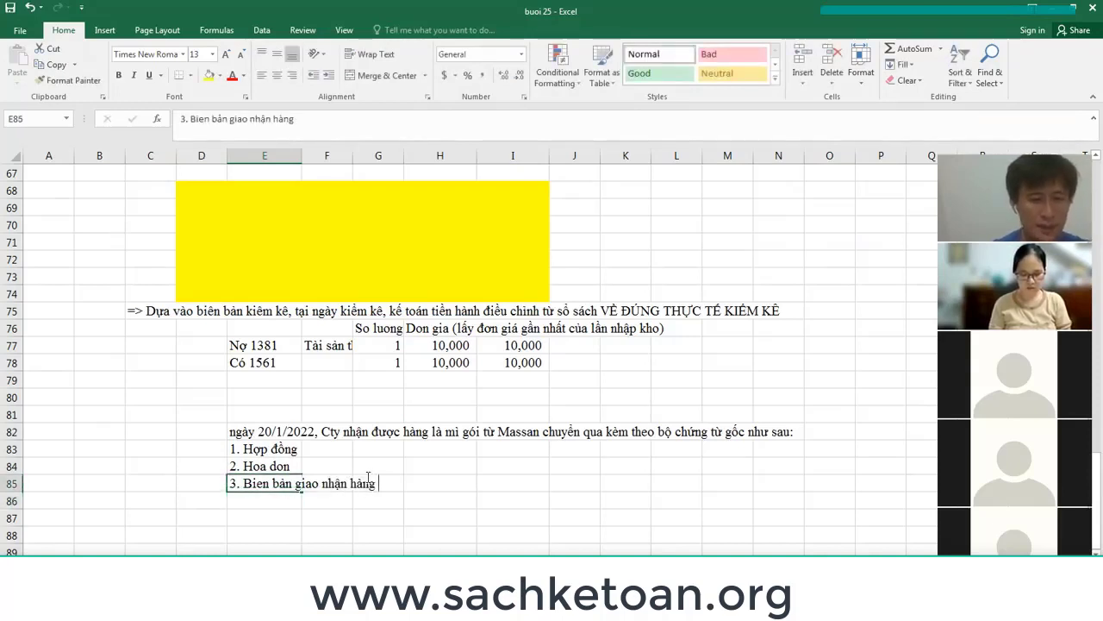
pyautogui.write('giuwxa 2 been vo')
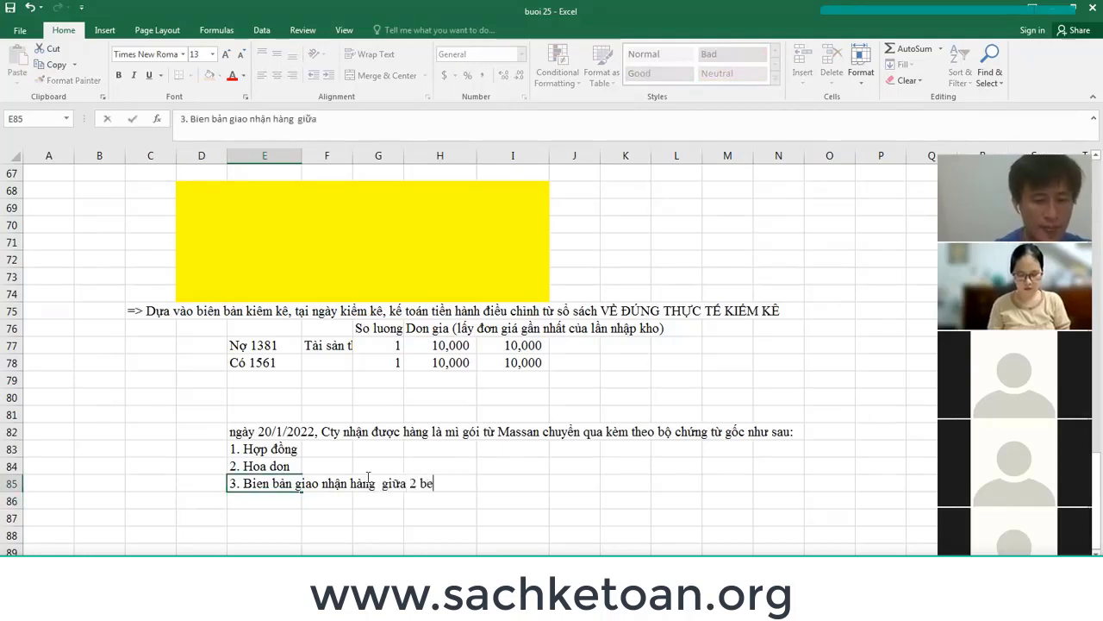
pyautogui.write('wis soos luwowngj ')
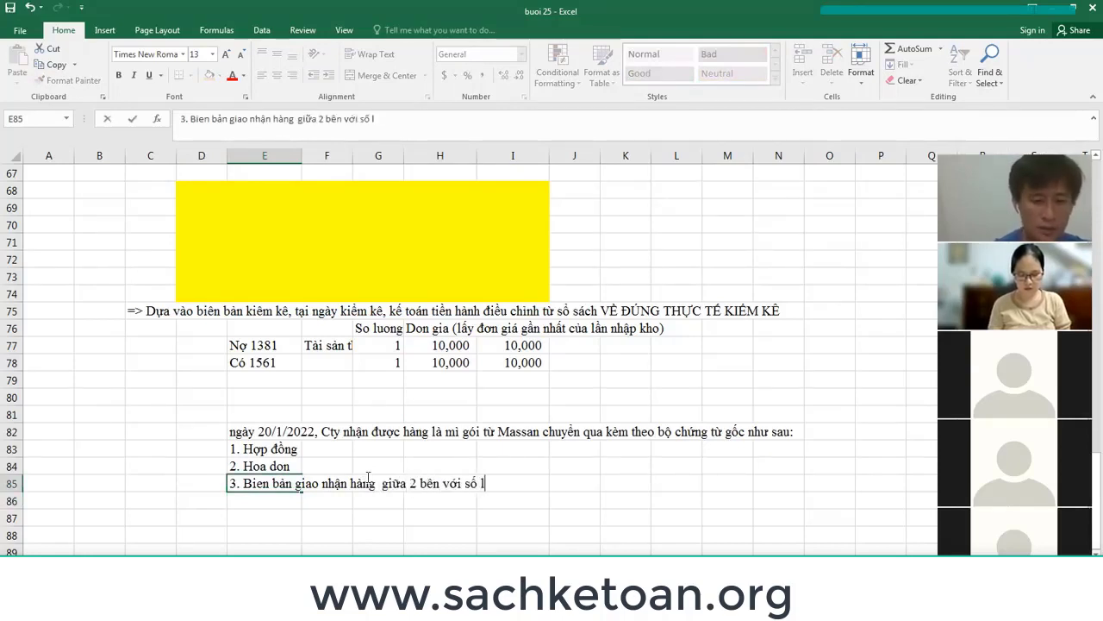
pyautogui.write('khowps ddungs')
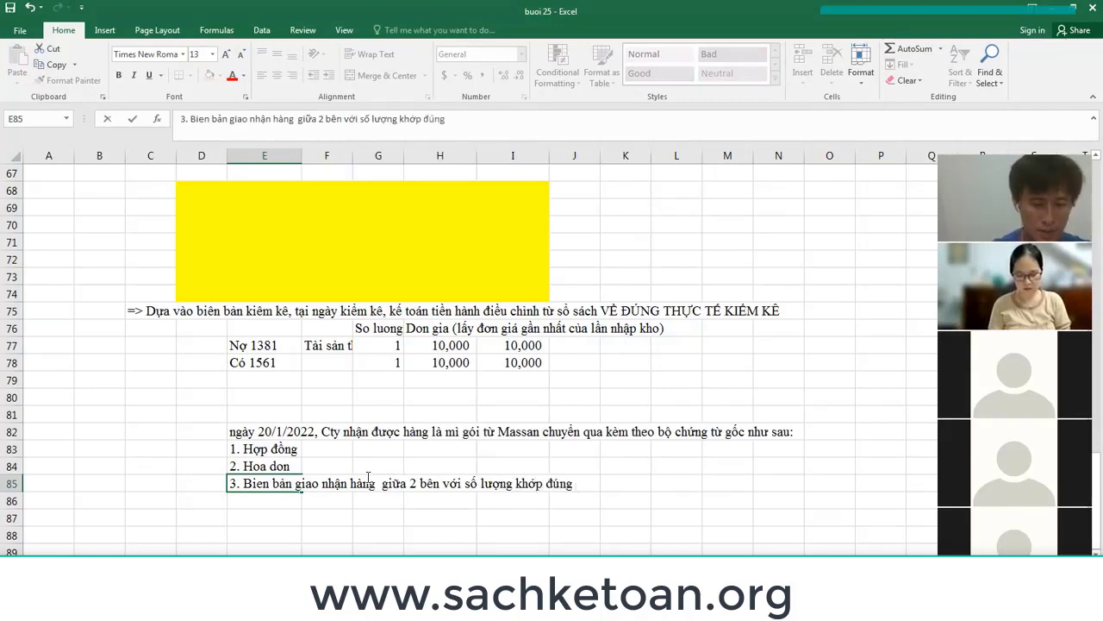
pyautogui.write(' hoas ddown vaf ho')
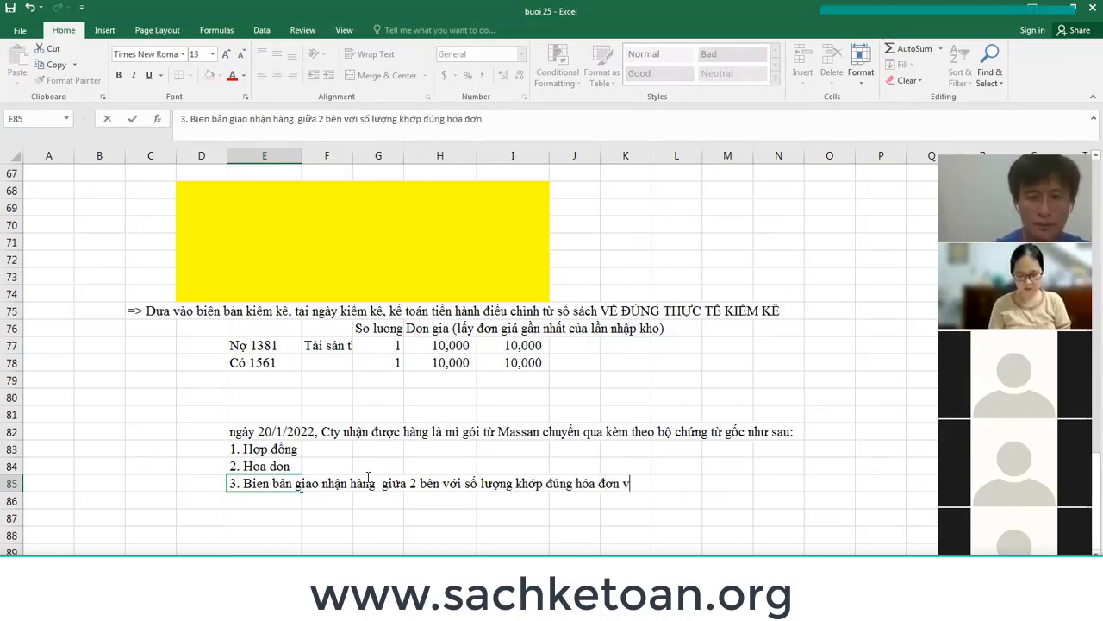
pyautogui.write('wpj ddoongf')
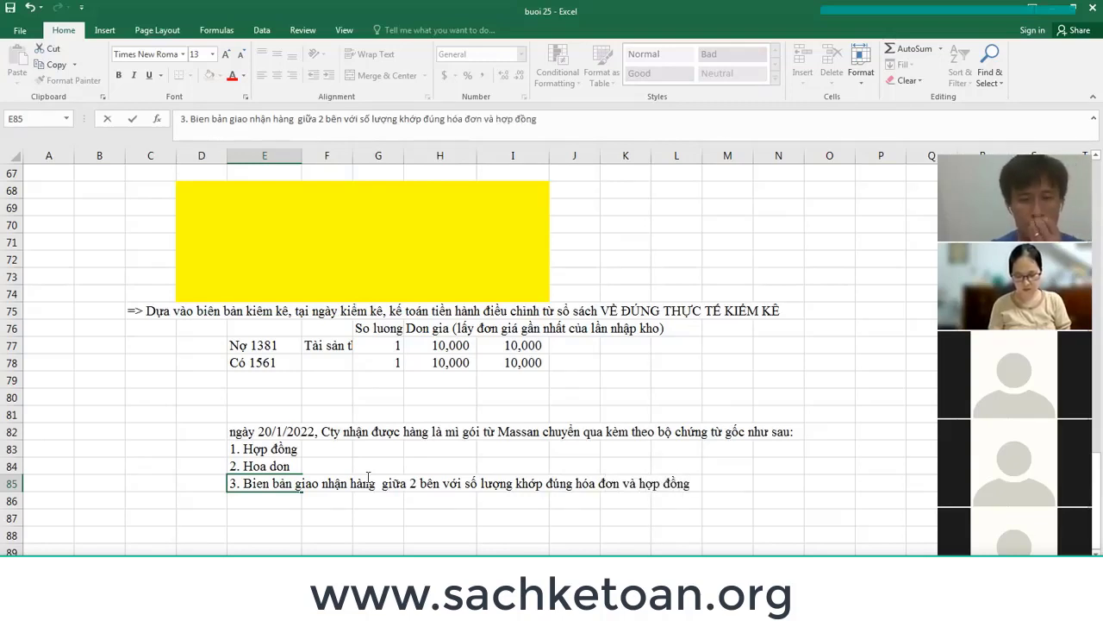
pyautogui.press('Return')
pyautogui.write('Trij')
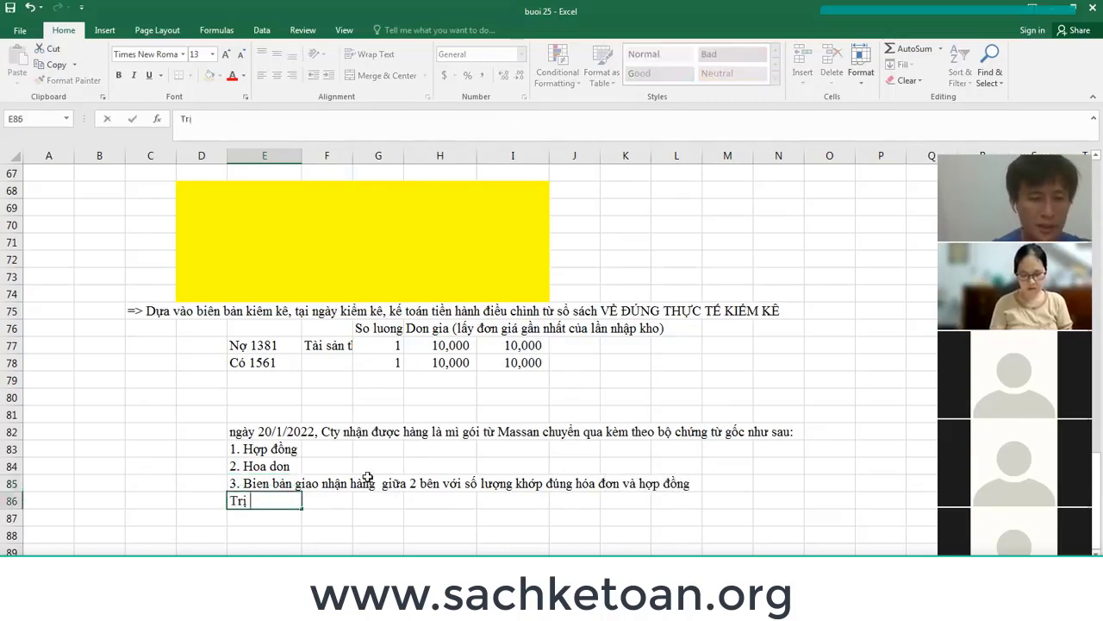
pyautogui.write('gias hoas ddow')
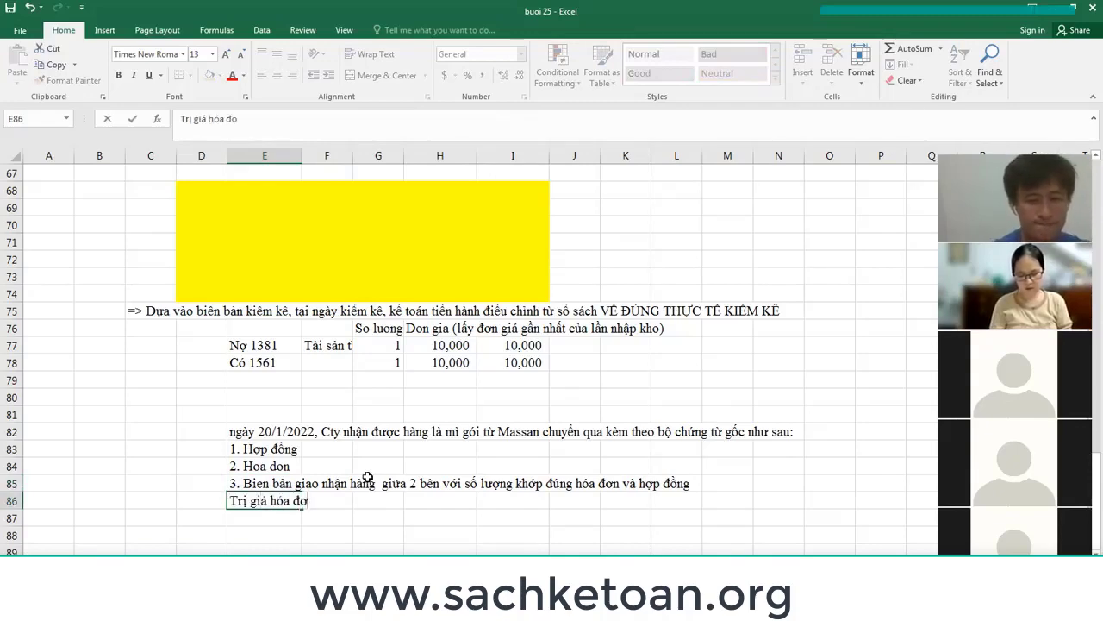
pyautogui.write('n ')
pyautogui.write('nhuw sau')
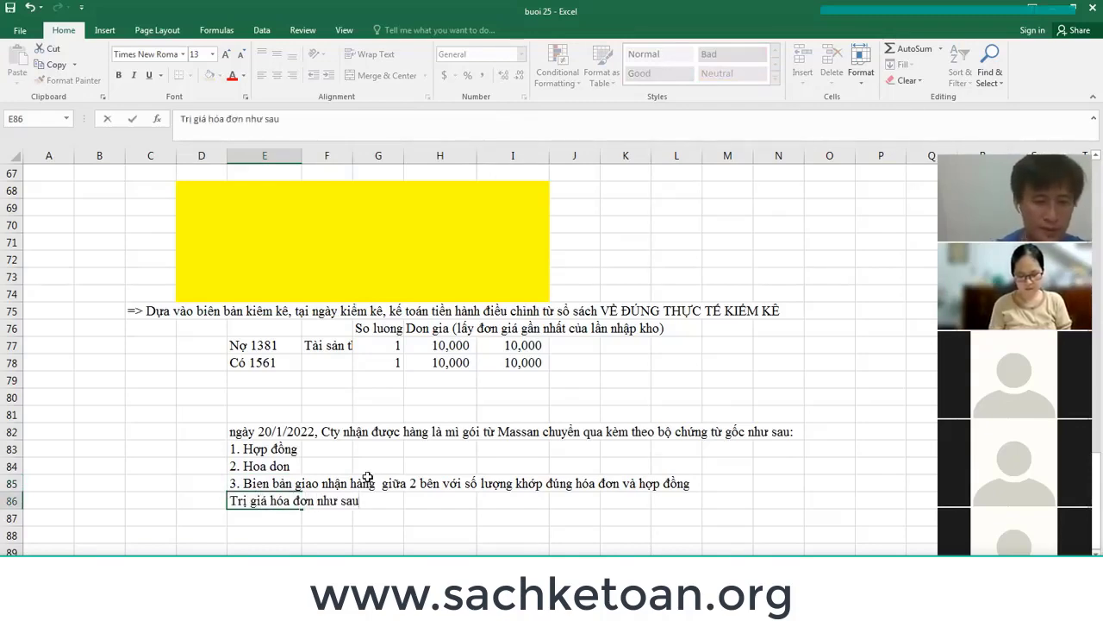
pyautogui.press('Return')
# Enter the item row Mì gói, thùng, 5 under headers Đơn vị tính, SL, đơn giá, thành tiền.
pyautogui.scroll(14, 417, 452)
pyautogui.scroll(6, 417, 452)
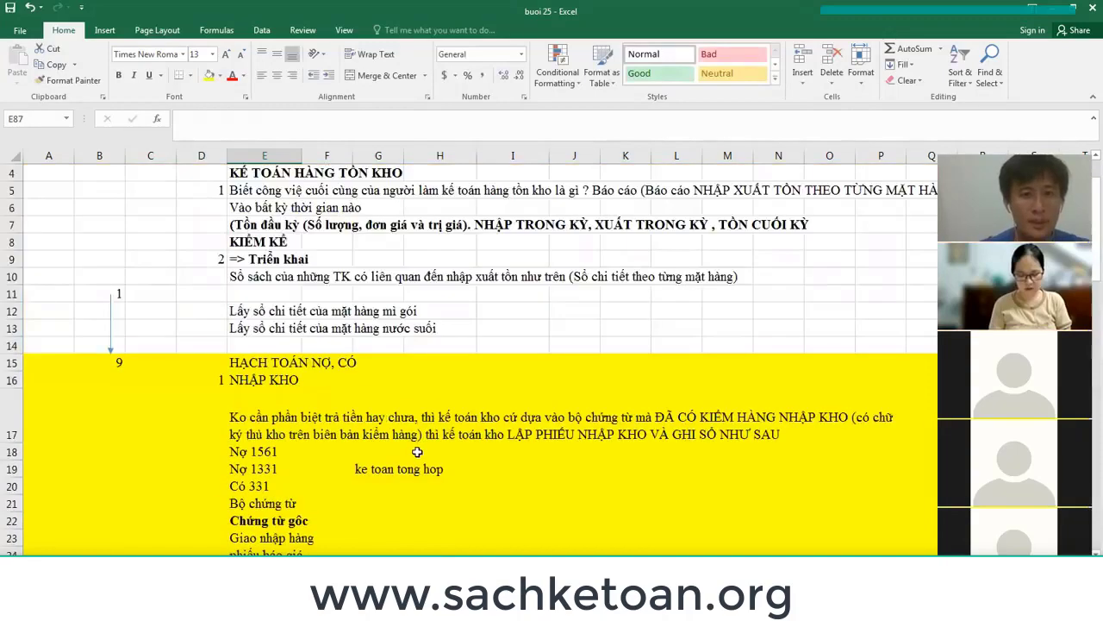
pyautogui.scroll(-20, 414, 457)
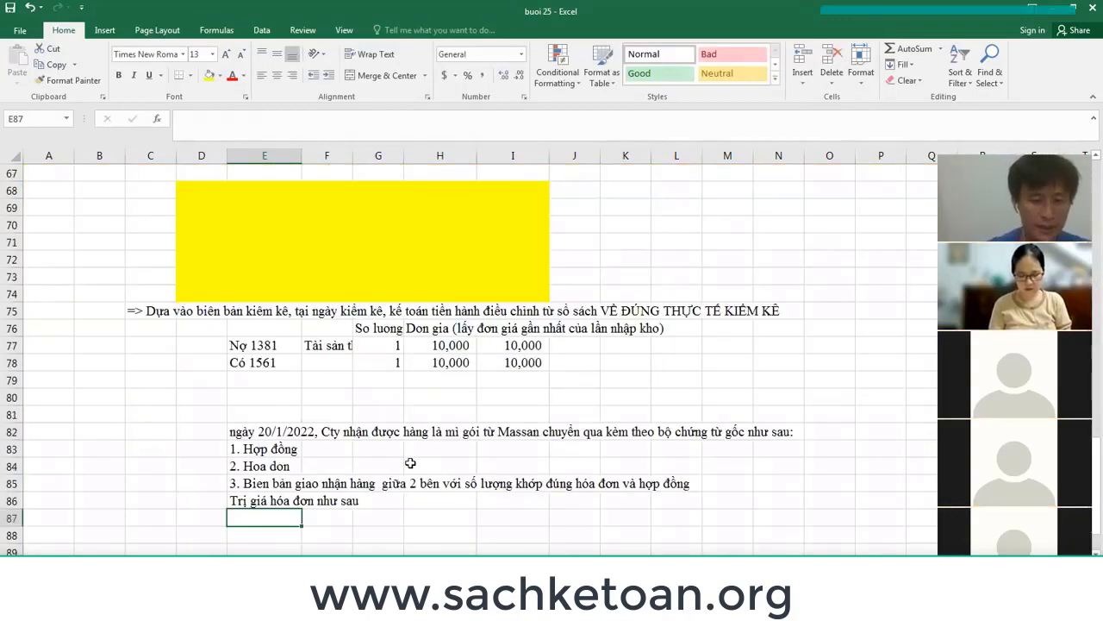
pyautogui.press('Down')
pyautogui.press('Down')
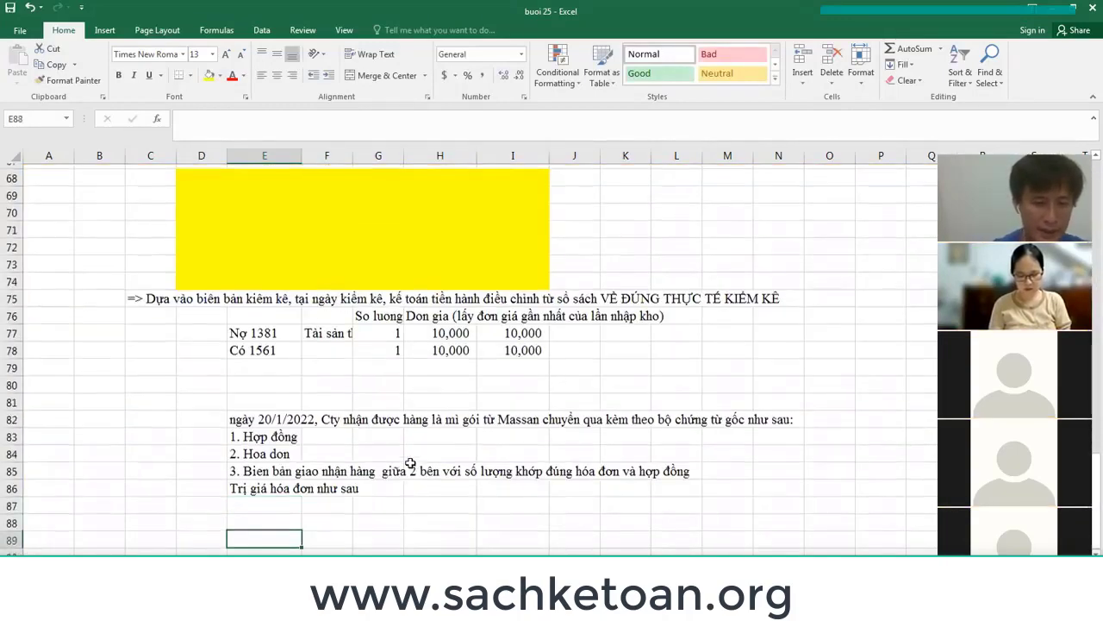
pyautogui.press('Up')
pyautogui.write('Mi g')
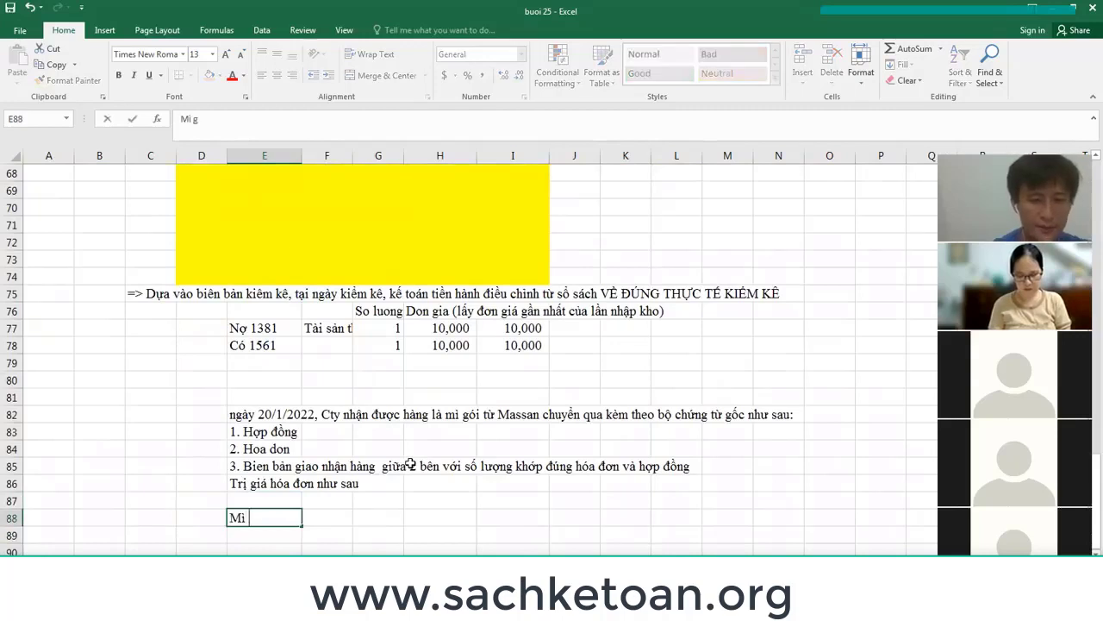
pyautogui.write('ói')
pyautogui.press('Up')
pyautogui.press('Right')
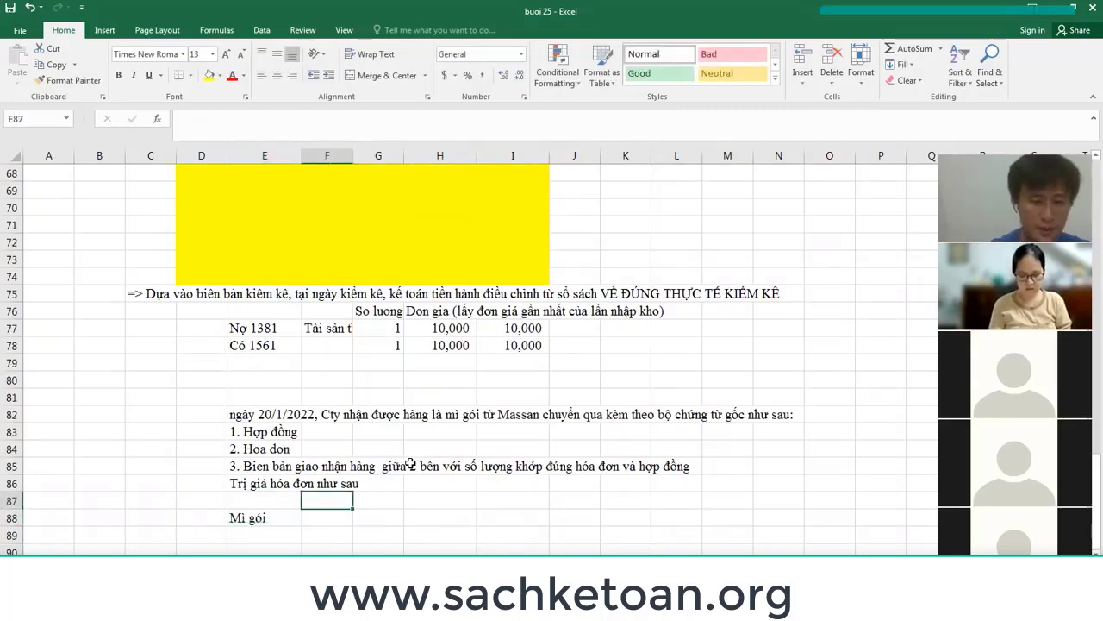
pyautogui.write('Don vị ')
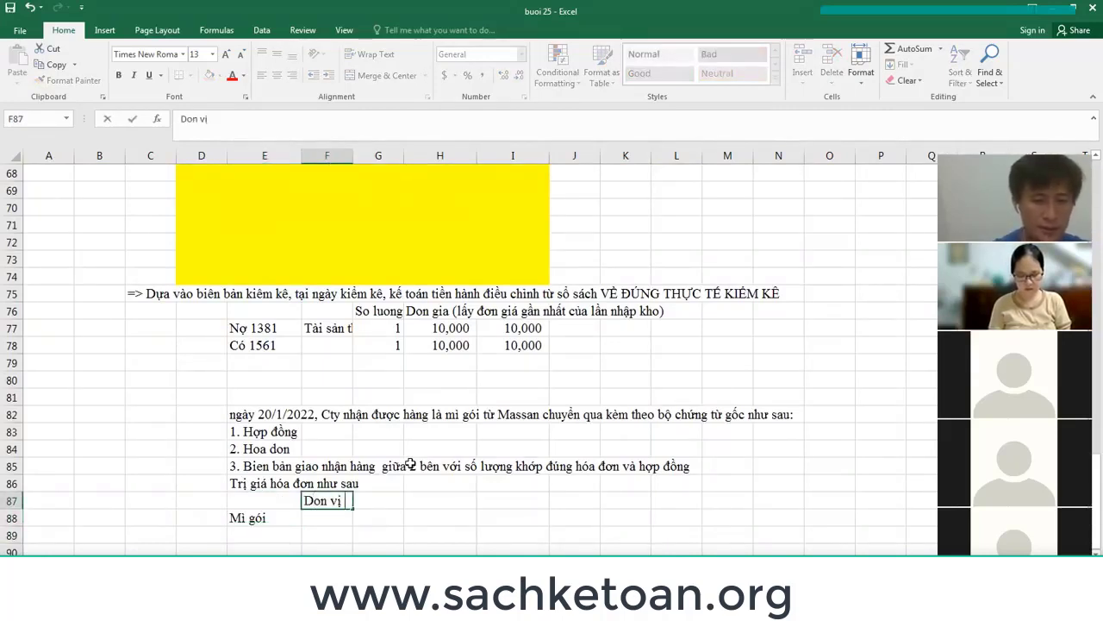
pyautogui.write('tính')
pyautogui.press('Return')
pyautogui.write('thùng')
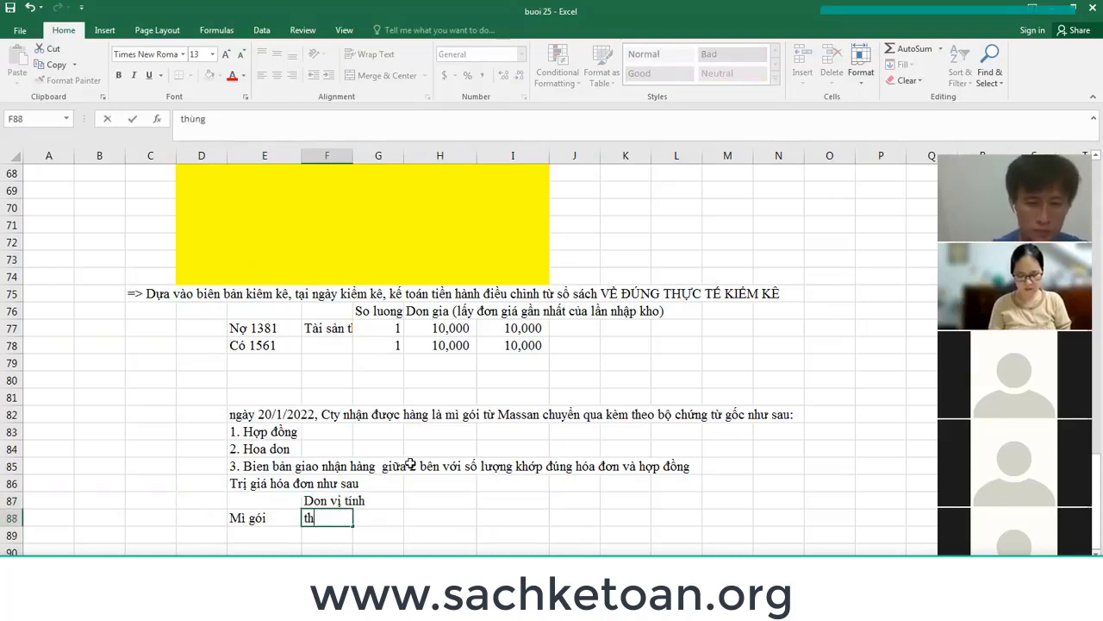
pyautogui.press('Right')
pyautogui.press('Up')
pyautogui.write('S')
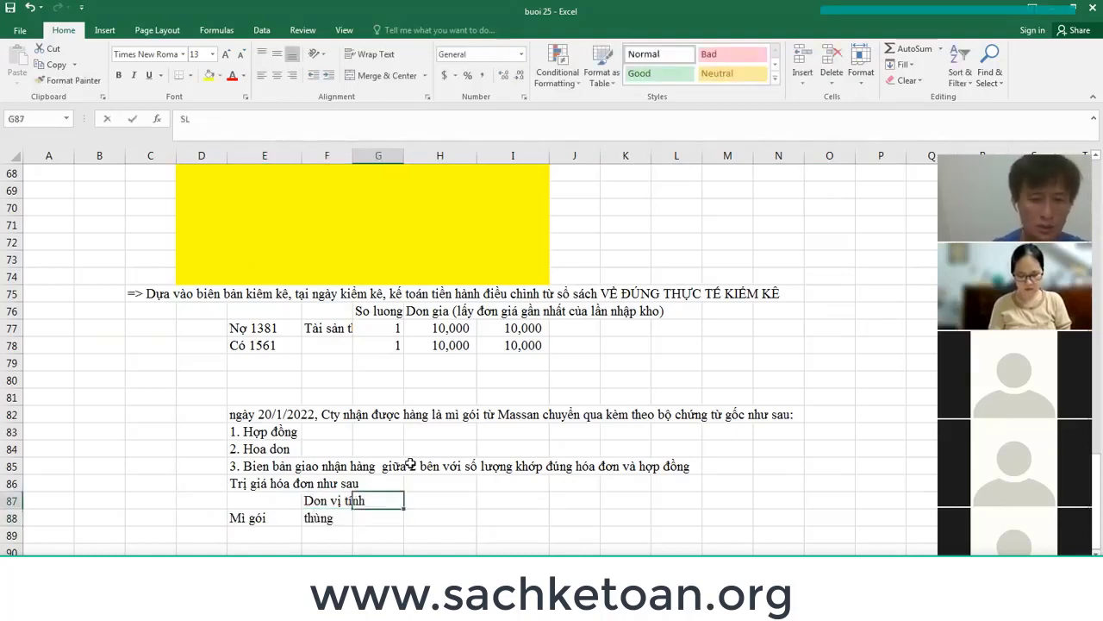
pyautogui.write('L')
pyautogui.press('Return')
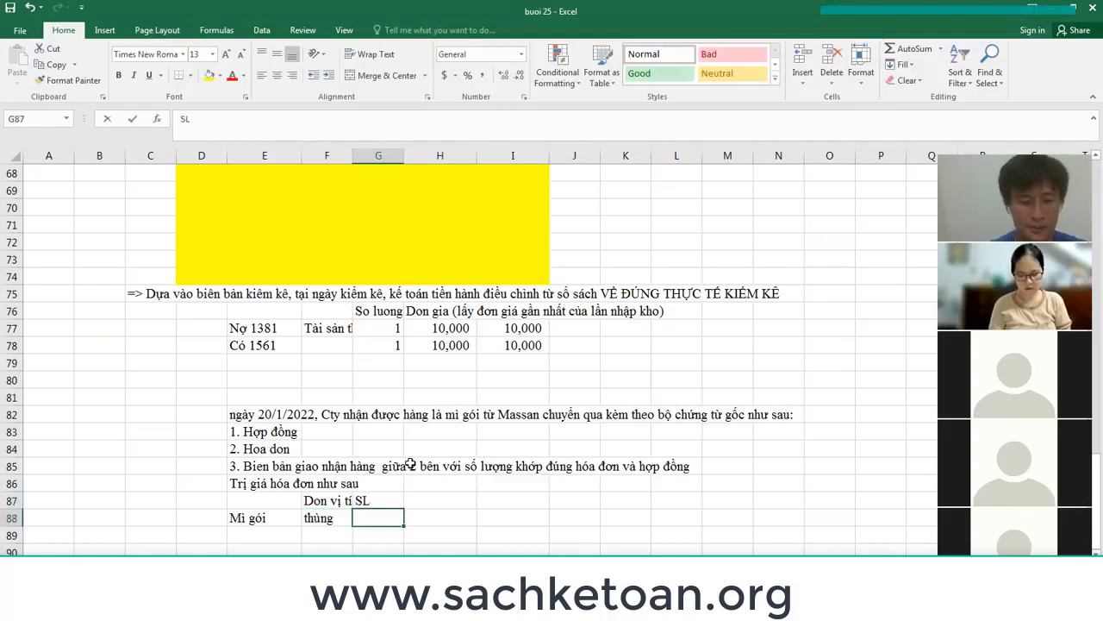
pyautogui.write('5')
pyautogui.press('Right')
pyautogui.press('Up')
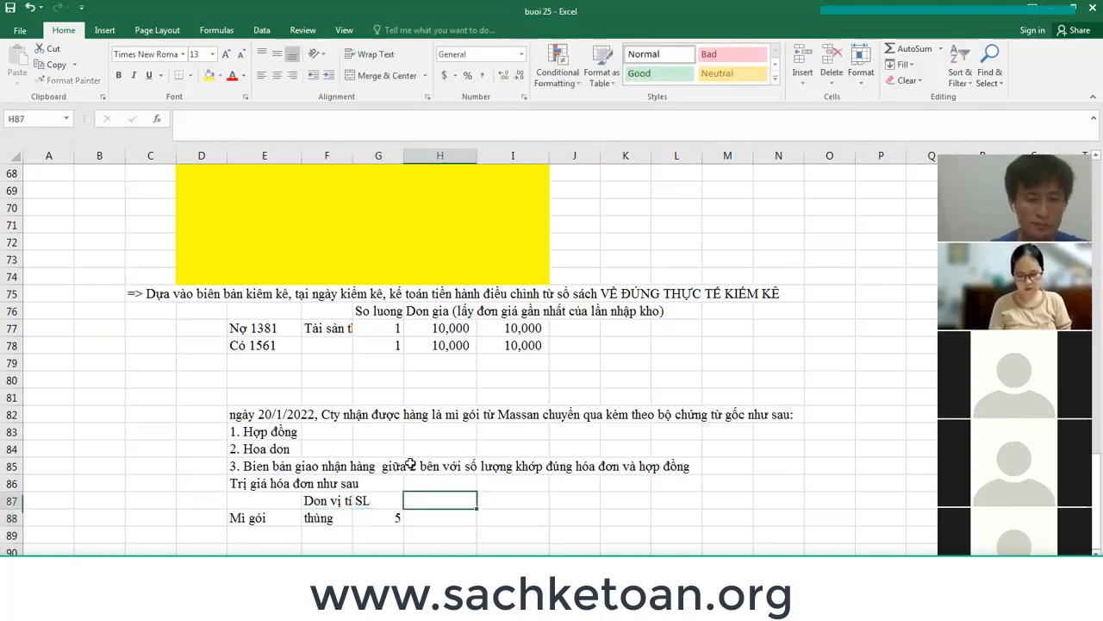
pyautogui.write('đơn giá')
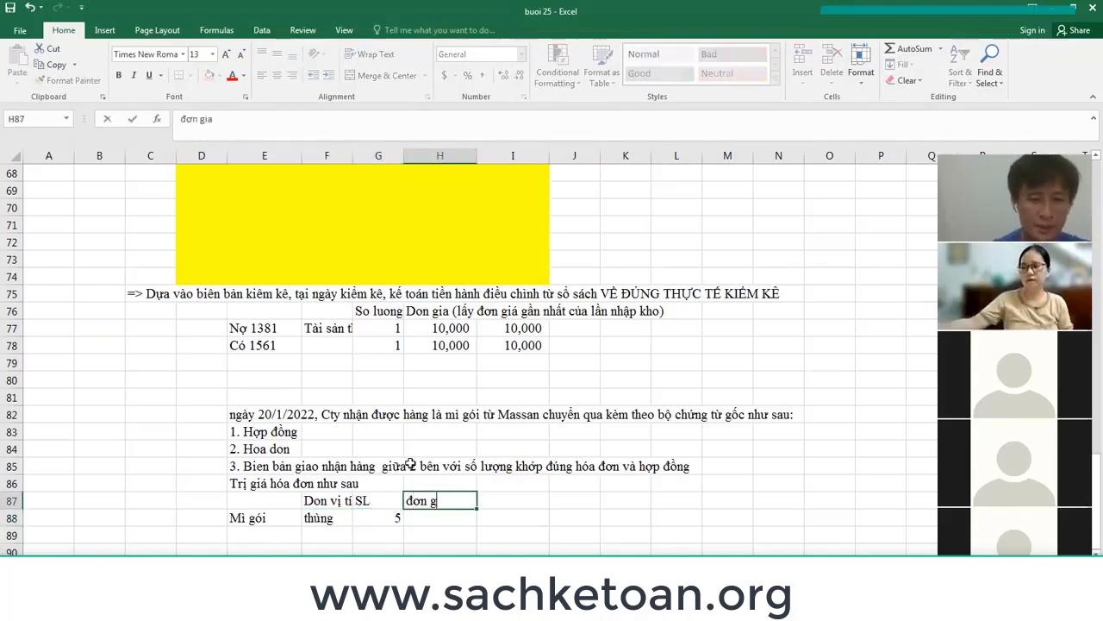
pyautogui.press('Return')
pyautogui.write('200000')
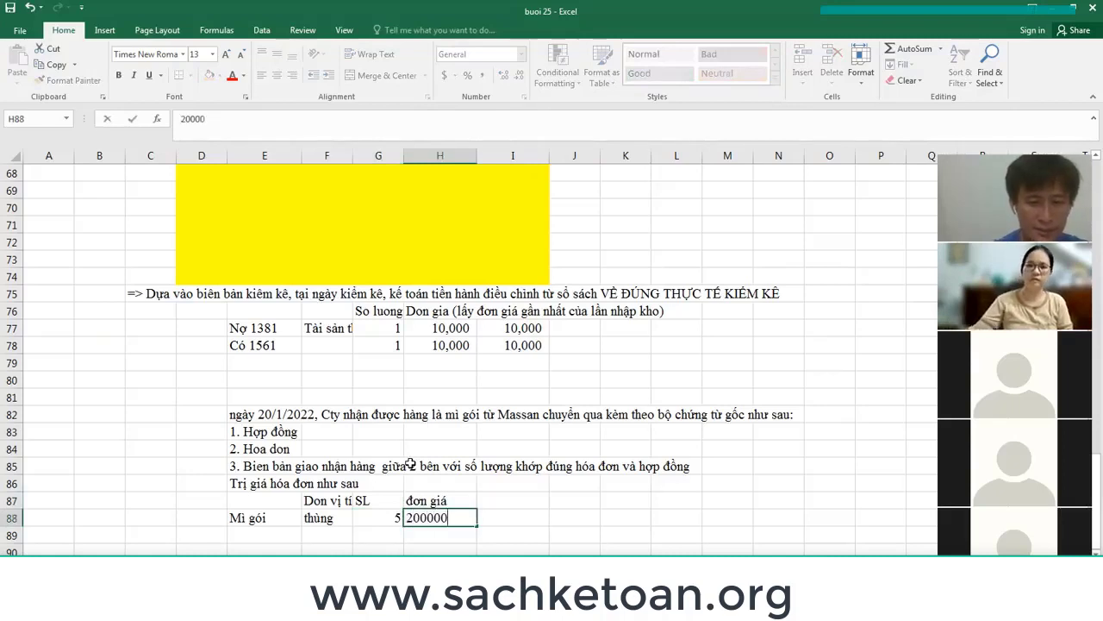
pyautogui.write('0')
pyautogui.press('Right')
pyautogui.press('Up')
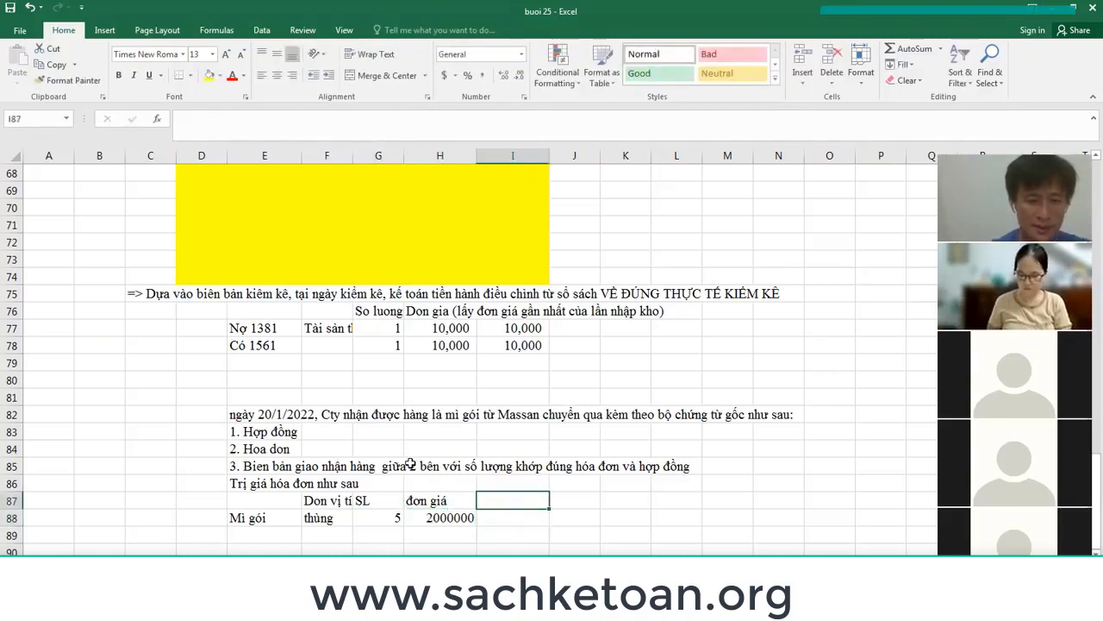
pyautogui.write('thanh tiền')
pyautogui.press('Return')
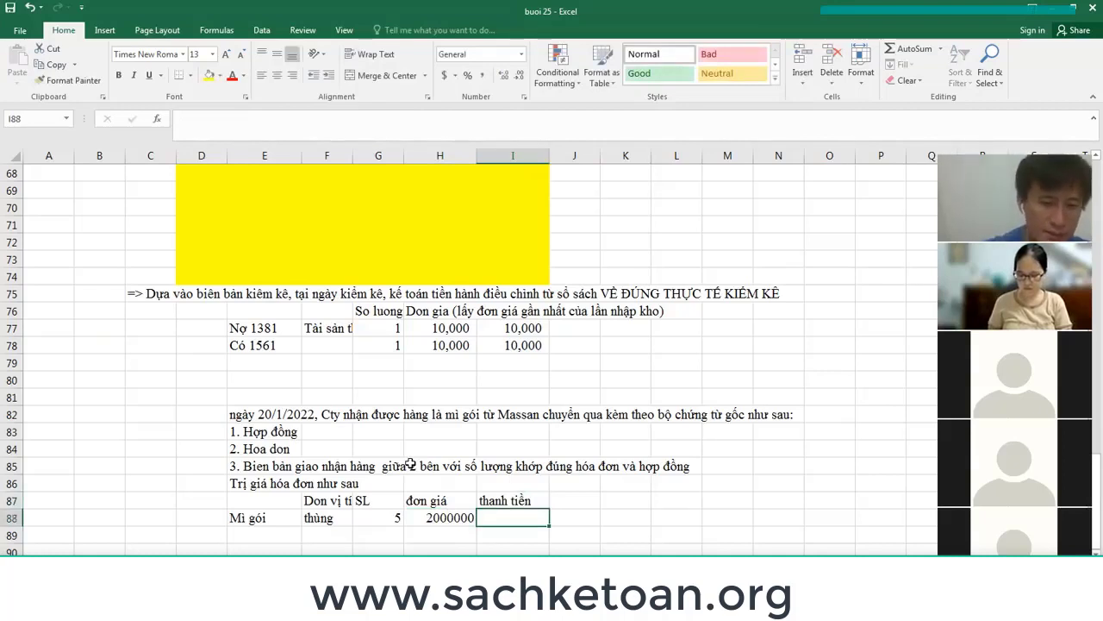
# Compute thành tiền with =G88*H88 and correct the unit price to 200000.
pyautogui.write('=G88*H88')
pyautogui.press('Return')
pyautogui.press('Up')
pyautogui.press('Left')
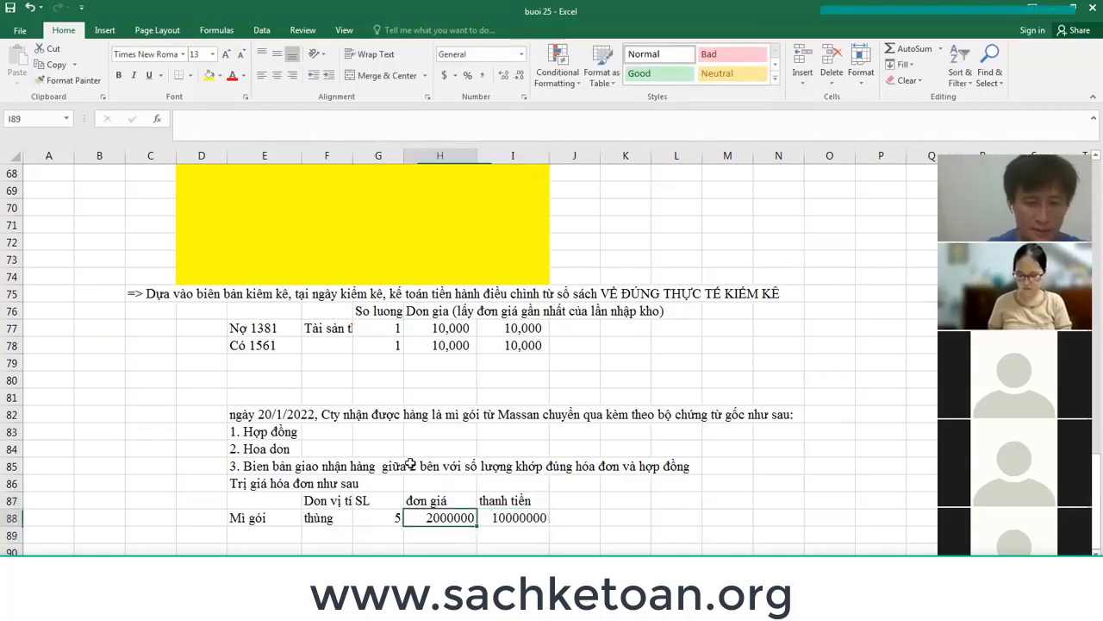
pyautogui.press('F2')
pyautogui.press('BackSpace')
pyautogui.press('BackSpace')
pyautogui.press('BackSpace')
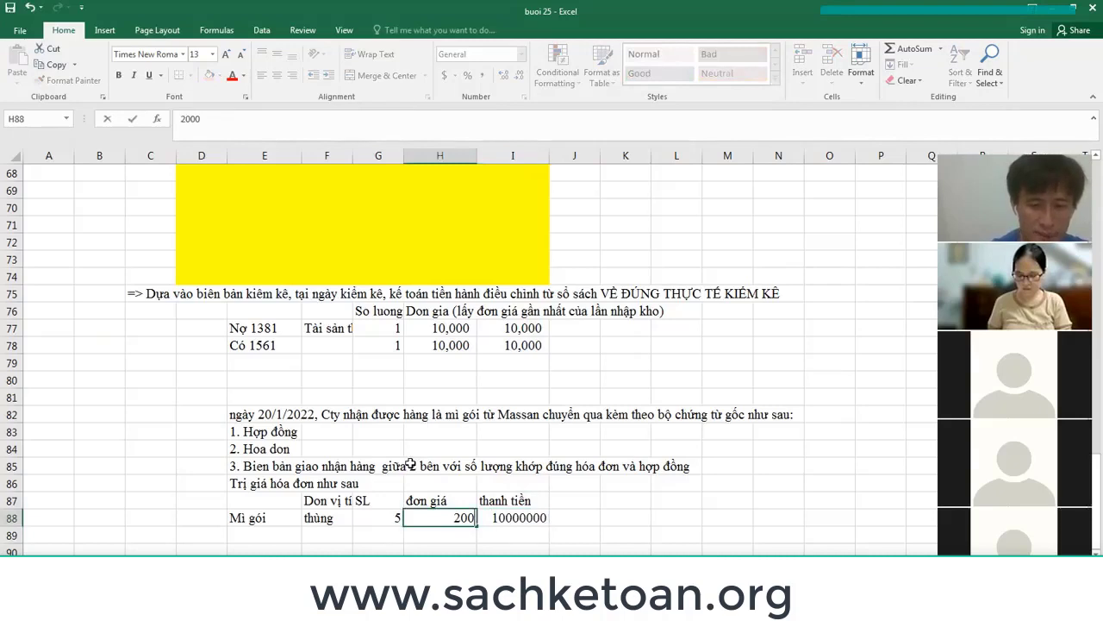
pyautogui.write('0000')
pyautogui.press('Return')
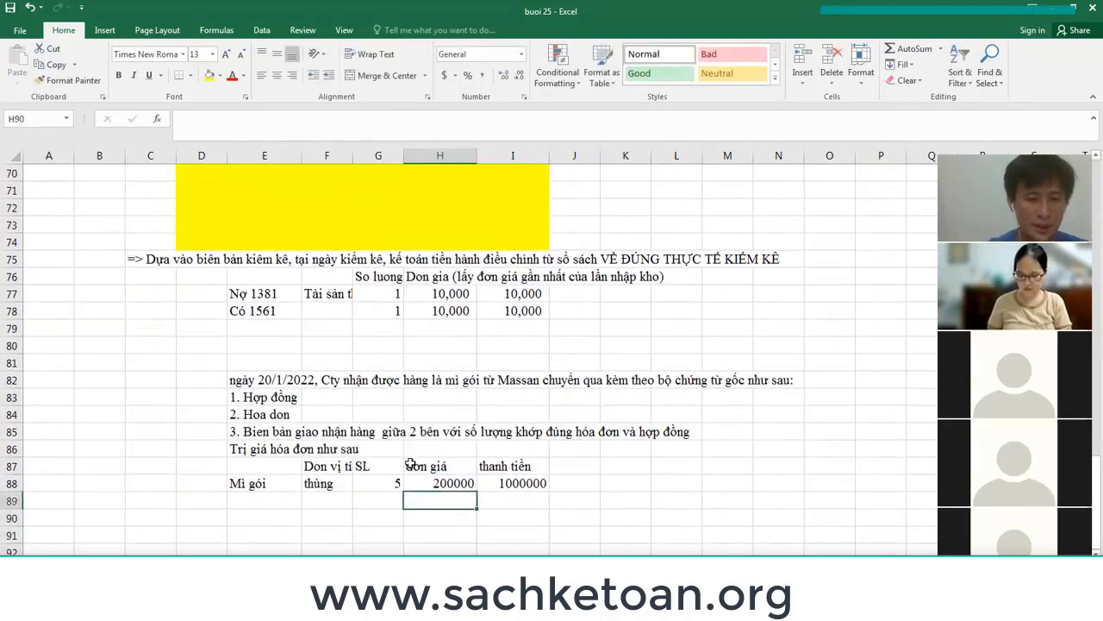
# Add a 10% tax row (=I88*10%) and a total row (=I89+I88), then select the three amounts.
pyautogui.press('Left')
pyautogui.press('Left')
pyautogui.press('Left')
pyautogui.write('Trhue')
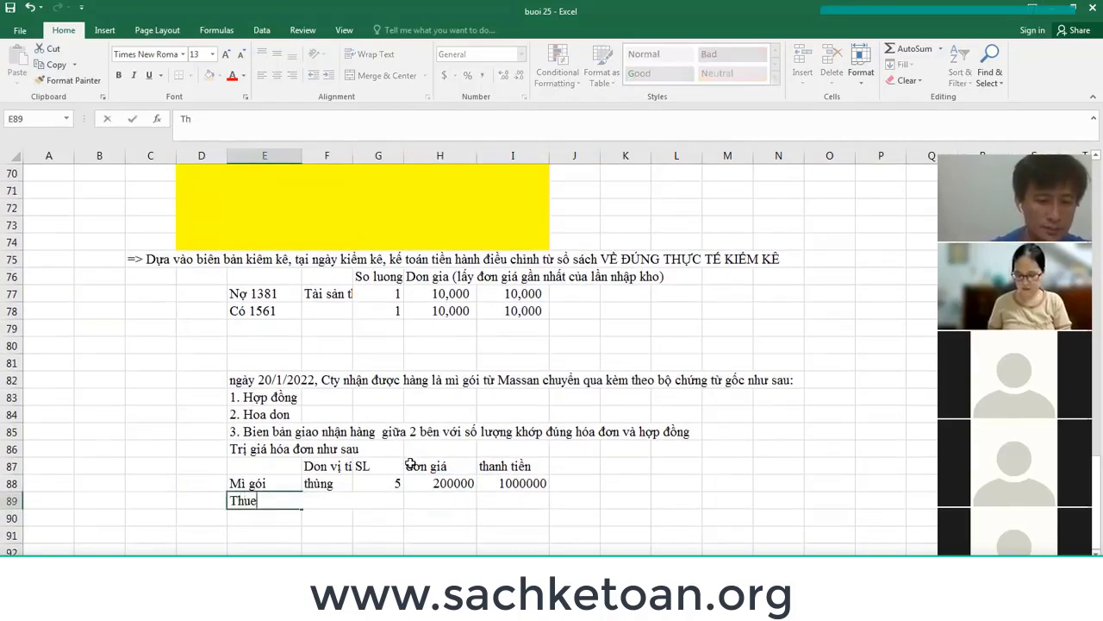
pyautogui.write('ế suất 10%')
pyautogui.press('Right')
pyautogui.press('Right')
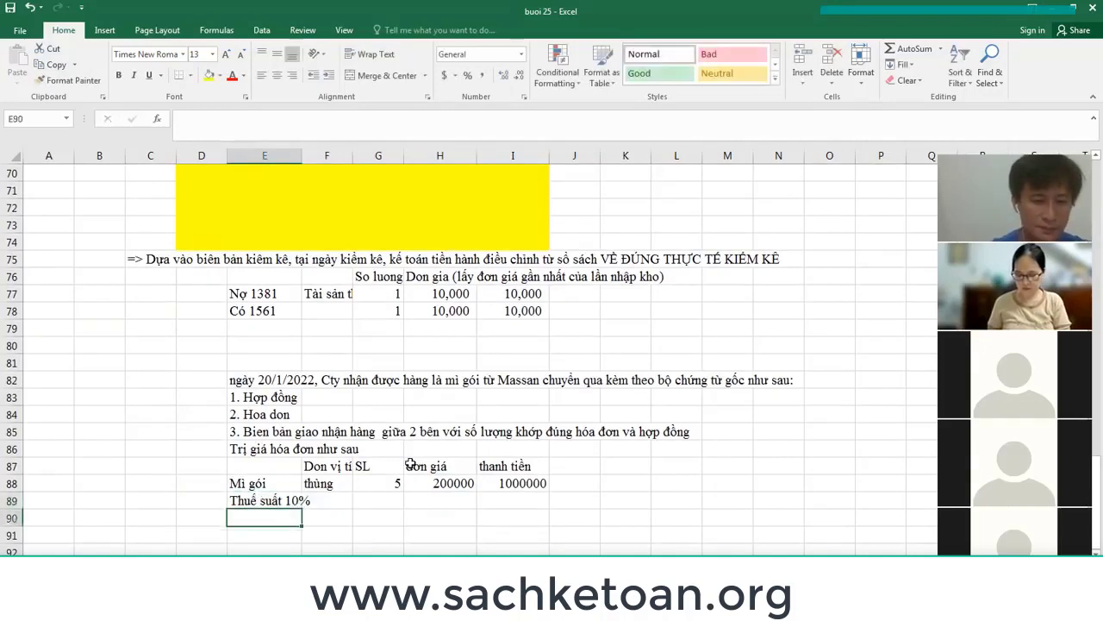
pyautogui.press('Right')
pyautogui.press('Right')
pyautogui.write('=')
pyautogui.press('Up')
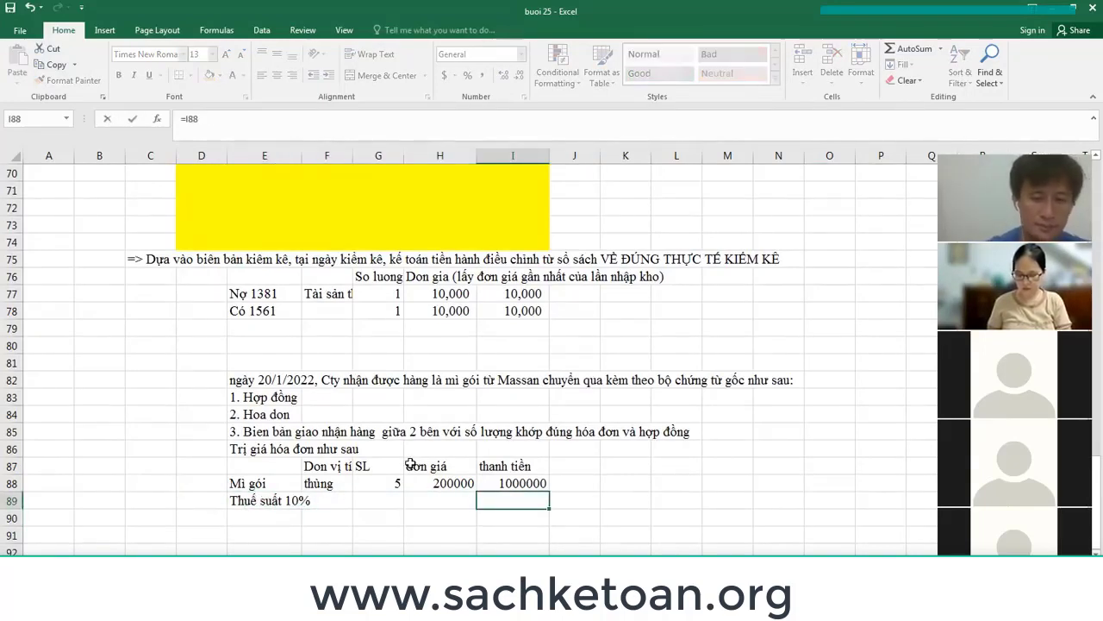
pyautogui.write('*10%')
pyautogui.press('Return')
pyautogui.write('=')
pyautogui.press('Up')
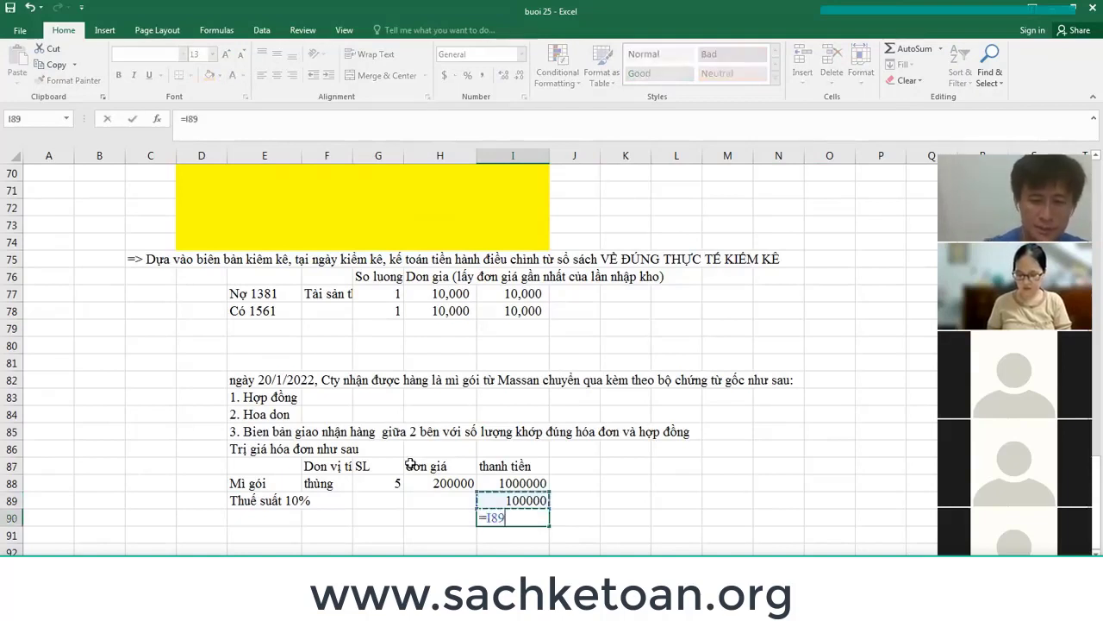
pyautogui.write('+')
pyautogui.press('Up')
pyautogui.press('Up')
pyautogui.press('Return')
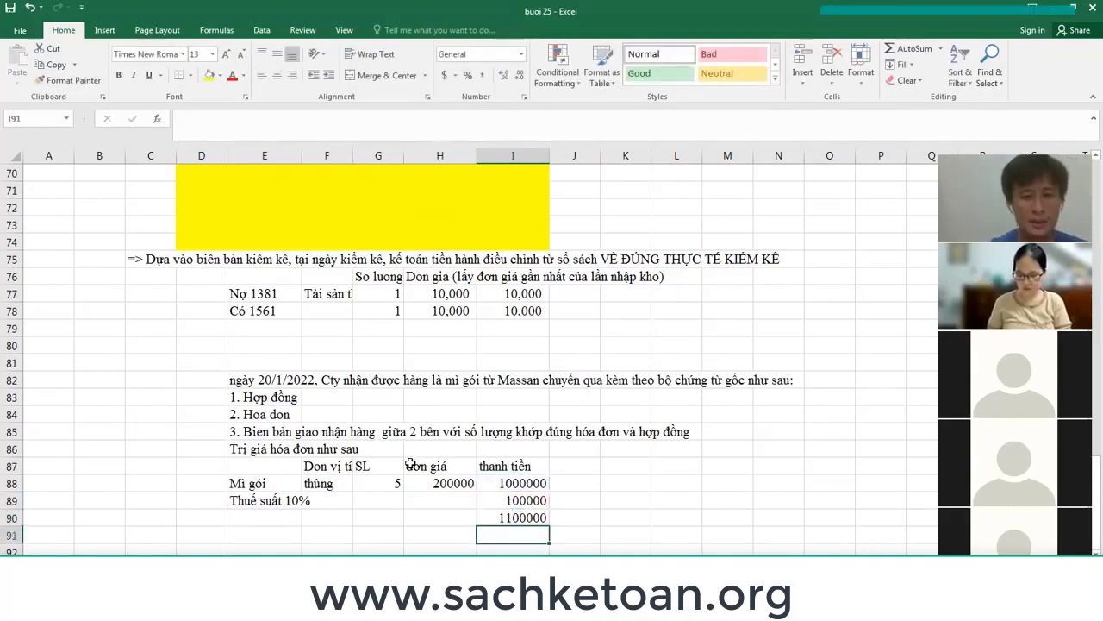
pyautogui.press('Up')
pyautogui.press('Up')
pyautogui.press('Up')
pyautogui.hotkey('shift', 'Down')
pyautogui.hotkey('shift', 'Down')
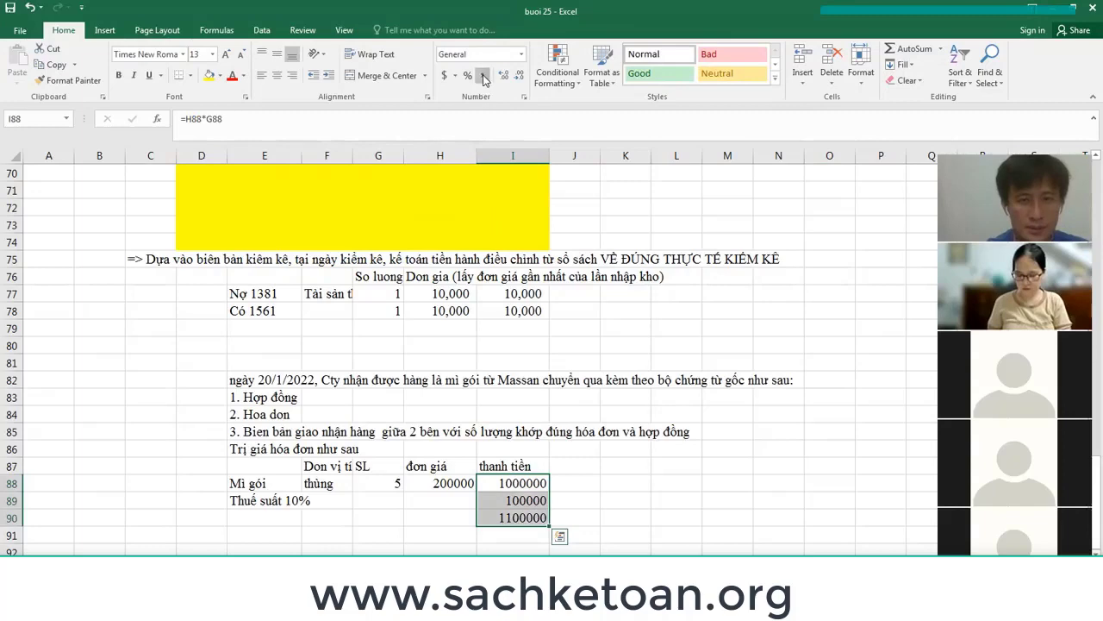
# Format the three amounts with thousands separators and no decimal places.
pyautogui.click(483, 76)
pyautogui.click(520, 75)
pyautogui.click(520, 75)
# Type 'Sau đó, Cty trả tiền mặt cho nhà CC cùng ngày' in E92.
pyautogui.scroll(-2, 515, 328)
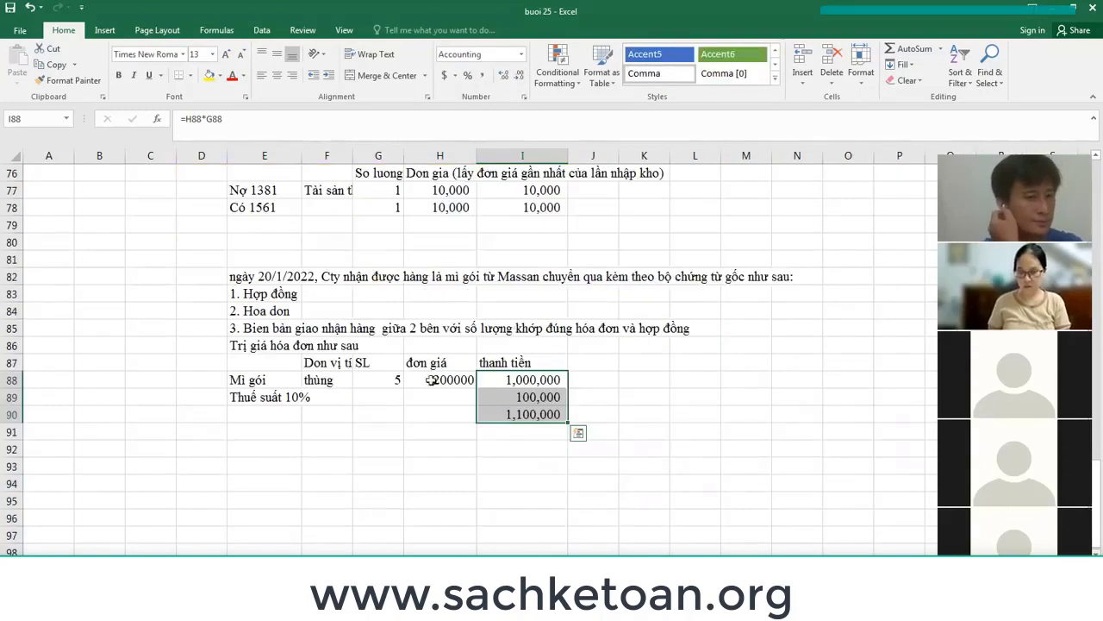
pyautogui.click(260, 449)
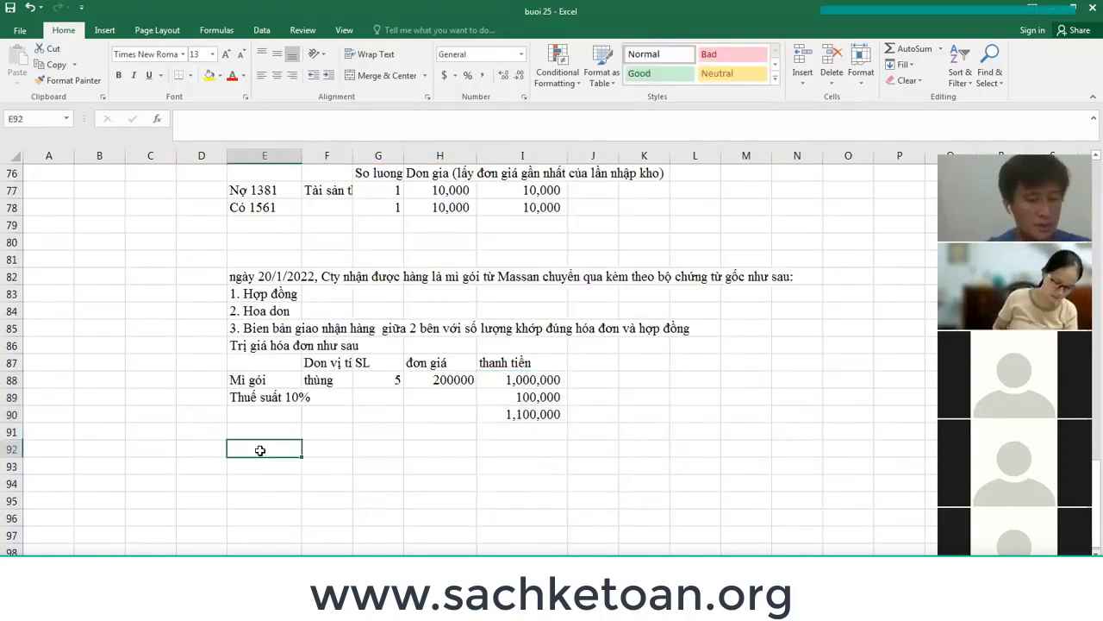
pyautogui.write('Sau đó,')
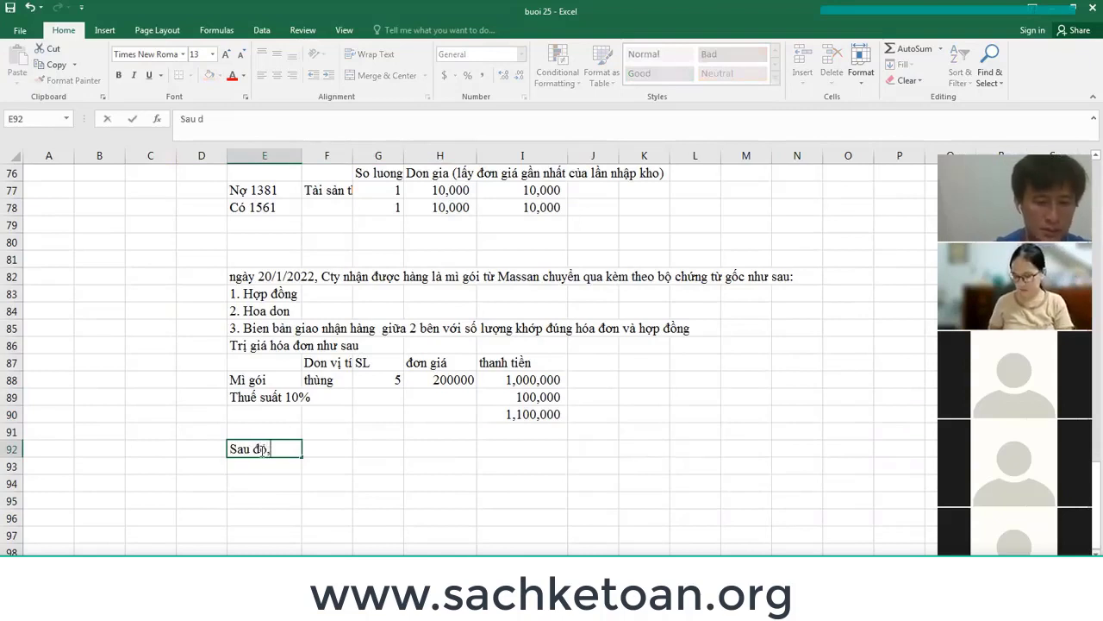
pyautogui.write(' Cty')
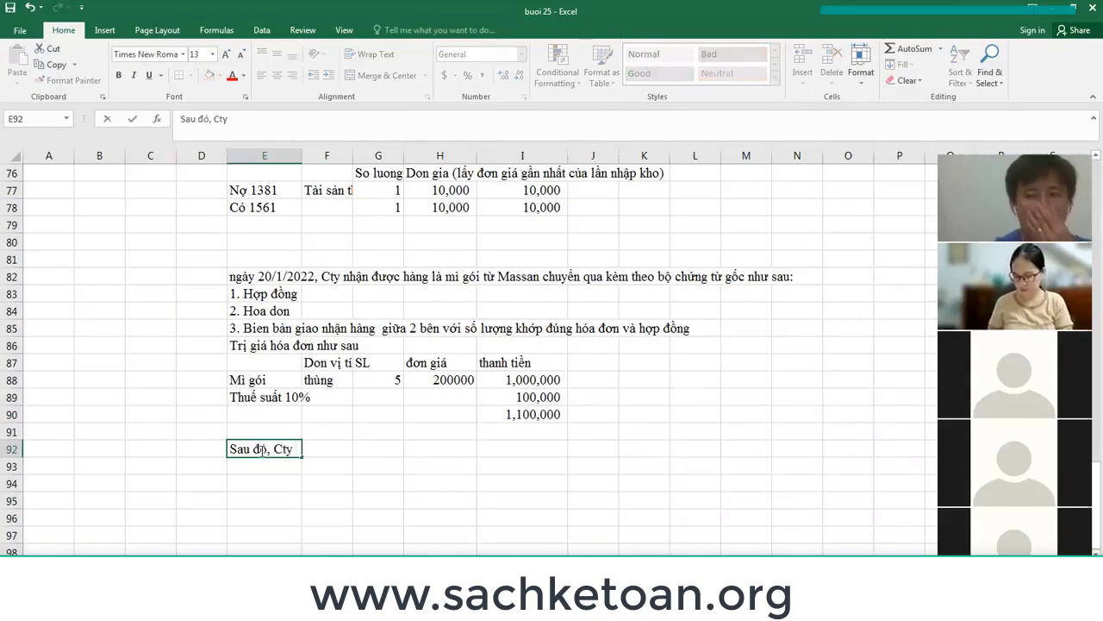
pyautogui.write(' trả tiền')
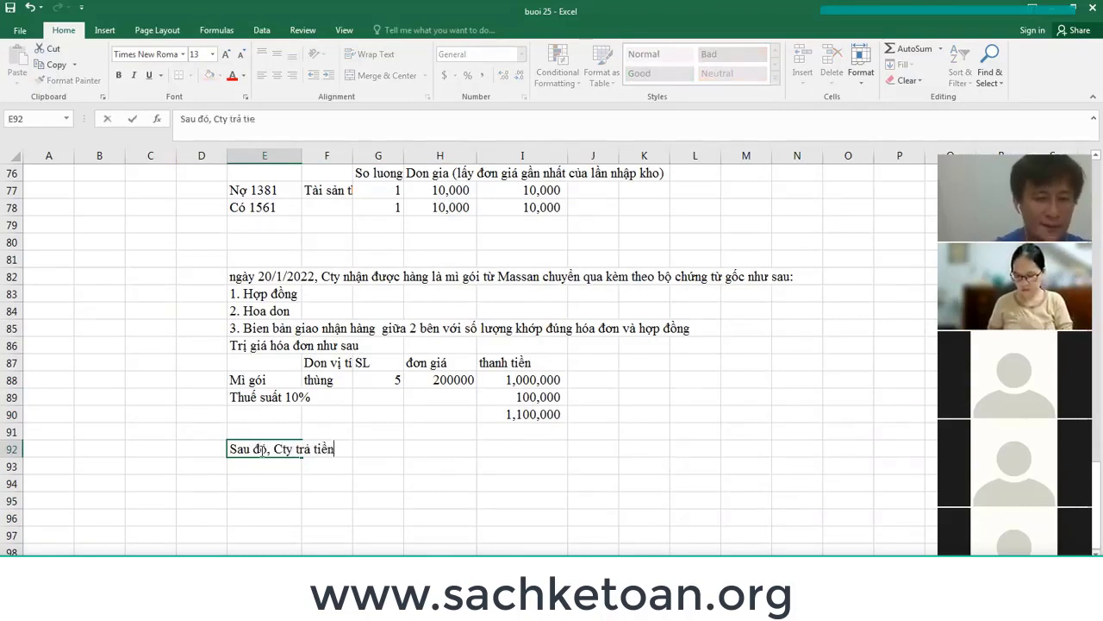
pyautogui.write(' mat cho nhà ')
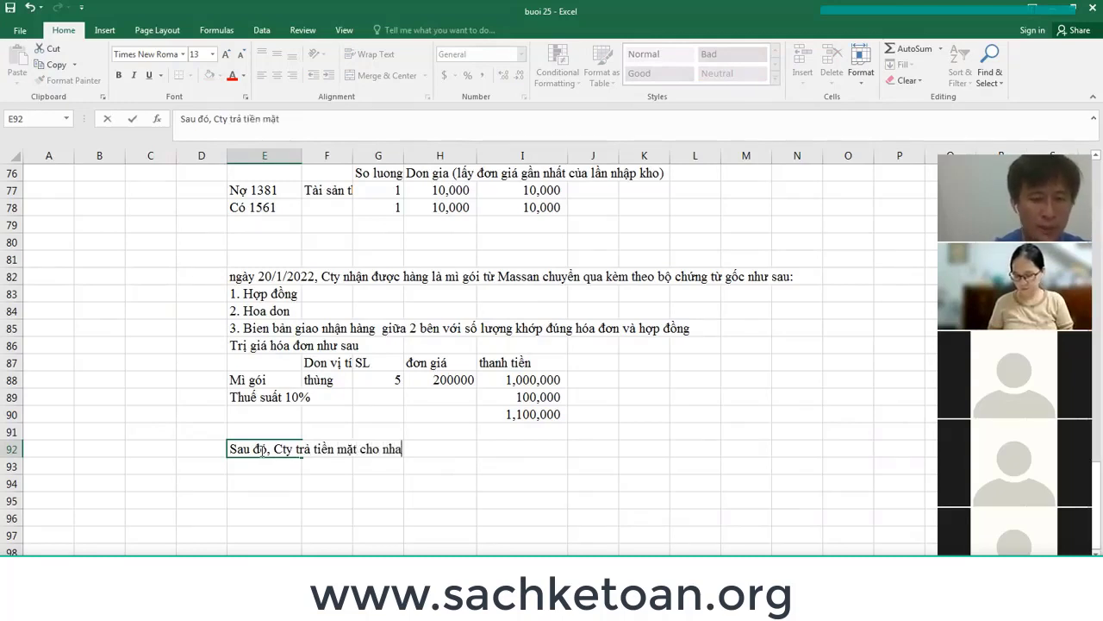
pyautogui.write('CC cùng ngày')
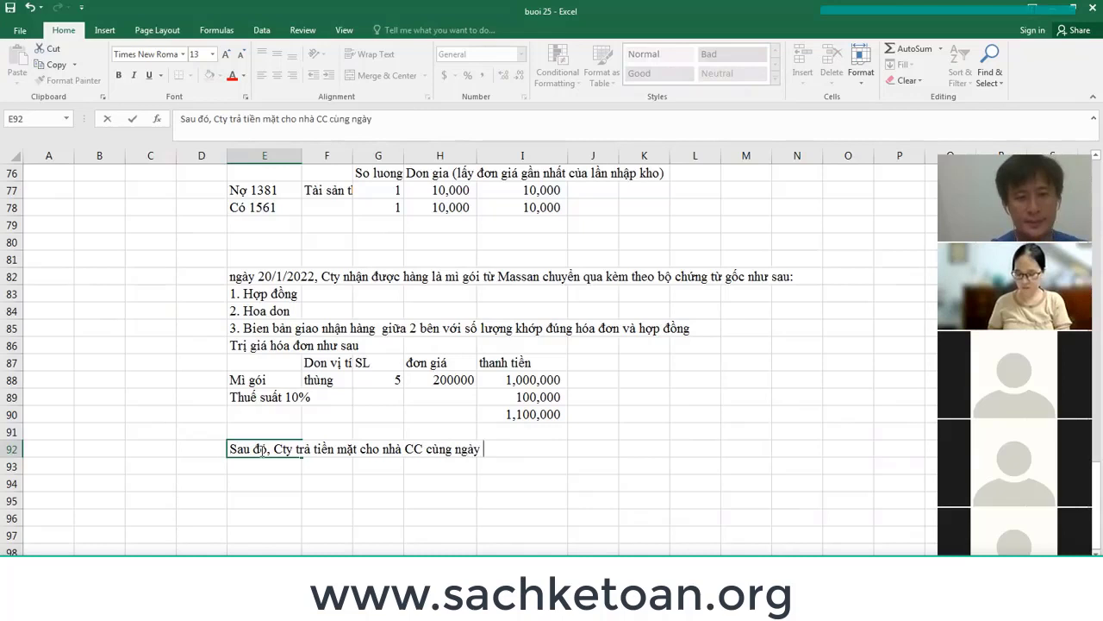
pyautogui.press('Return')
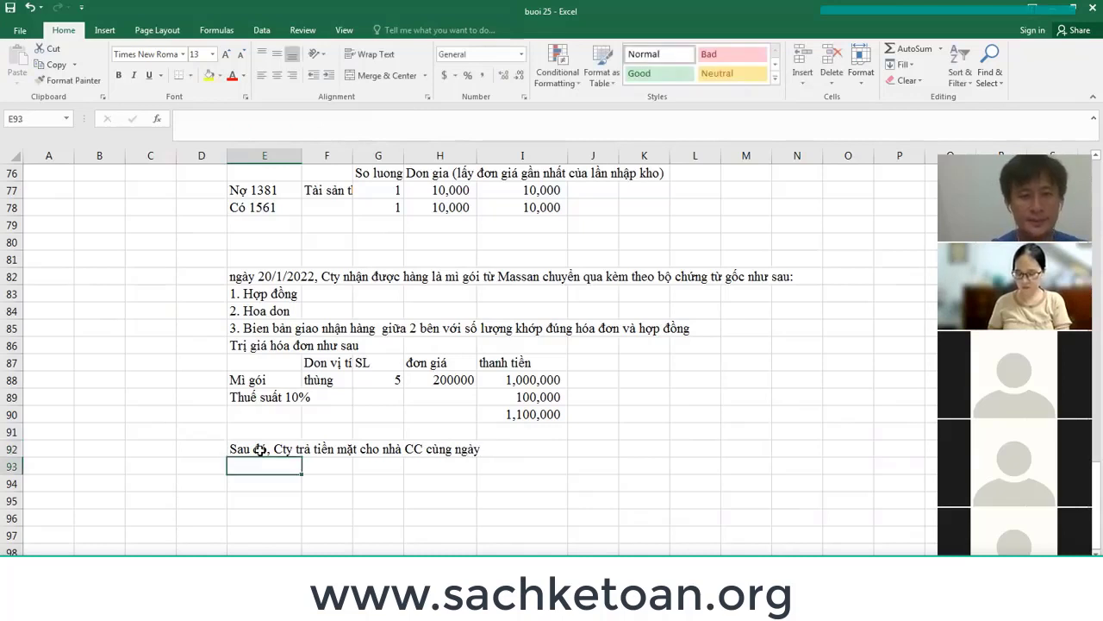
# Make the text of rows 82 and 92 red.
pyautogui.click(12, 276)
pyautogui.keyDown('ctrl'); pyautogui.click(12, 448); pyautogui.keyUp('ctrl')
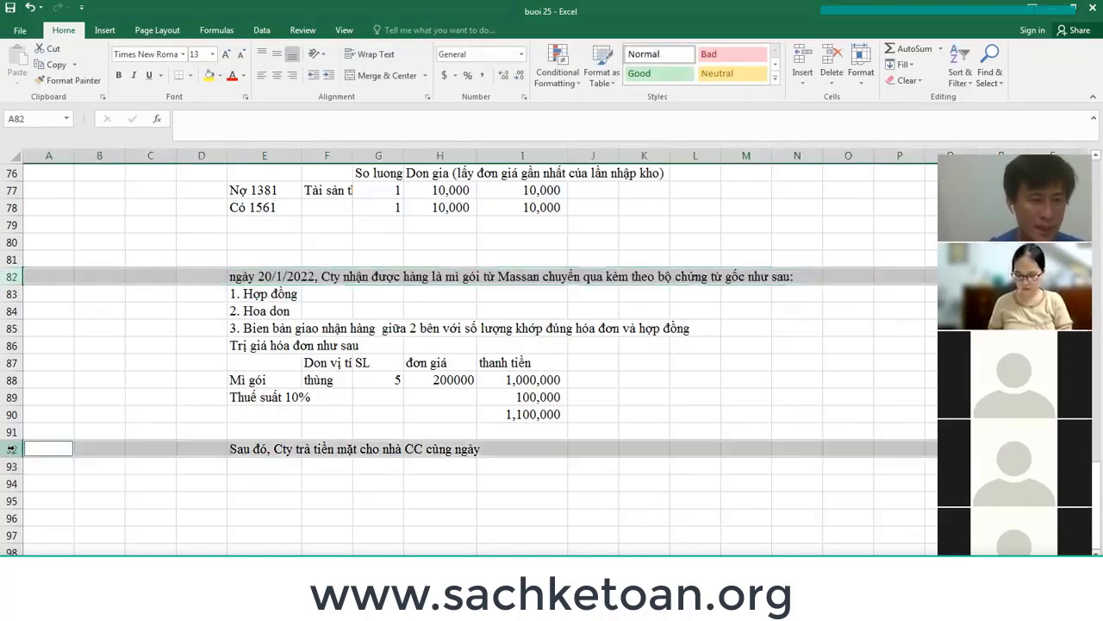
pyautogui.click(233, 76)
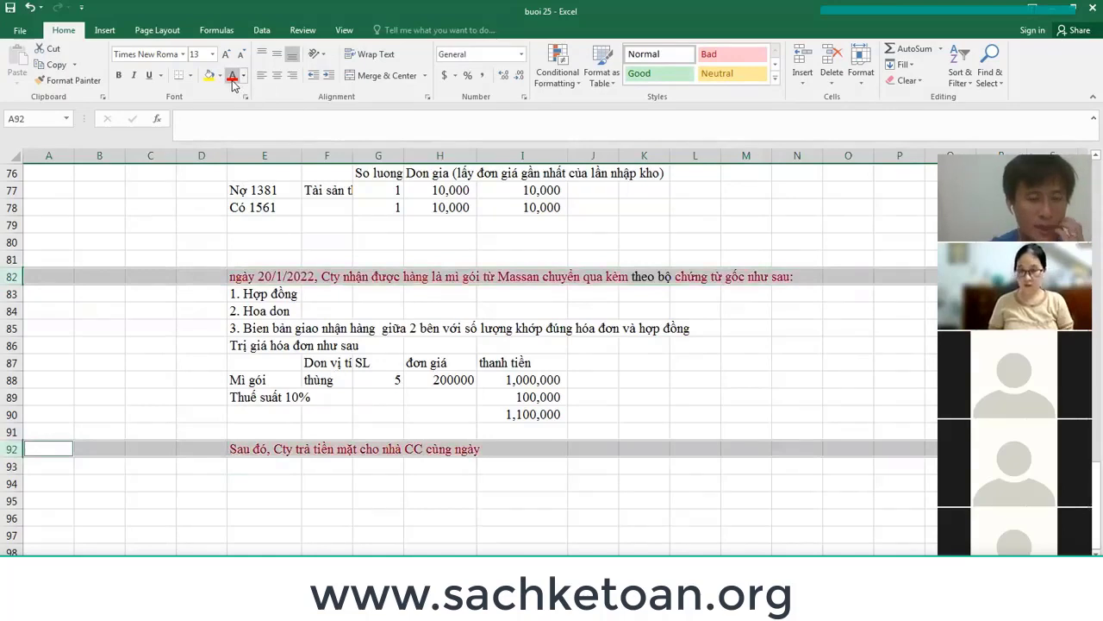
pyautogui.click(356, 306)
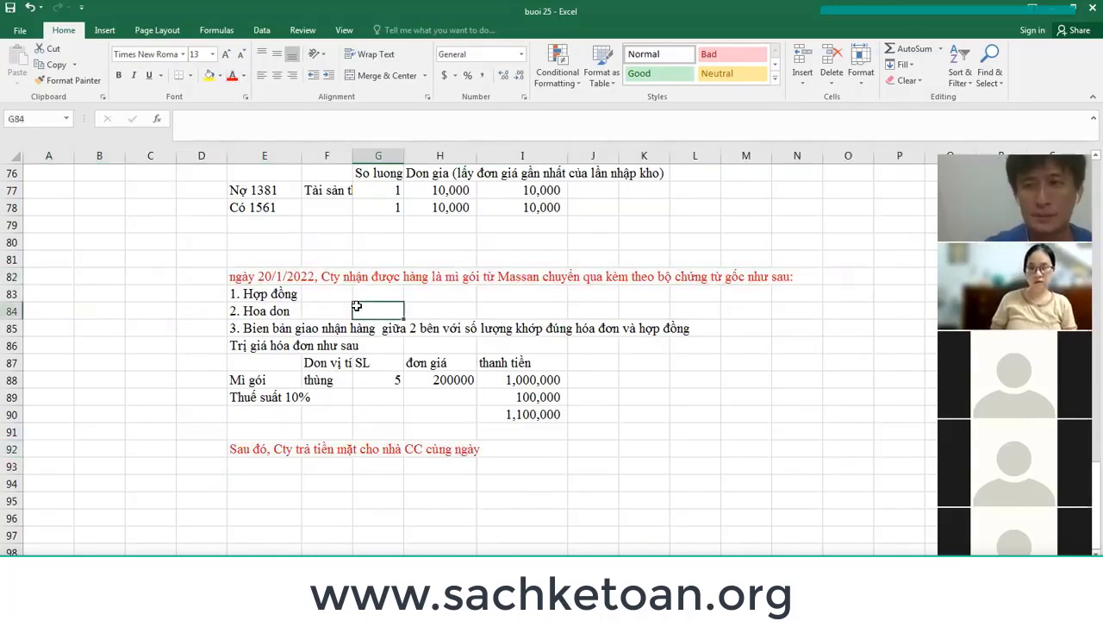
# Check the document lines and select the whole example block E82 to N92.
pyautogui.click(257, 291)
pyautogui.moveTo(256, 292)
pyautogui.mouseDown()
pyautogui.moveTo(258, 310)
pyautogui.moveTo(560, 392)
pyautogui.moveTo(542, 415)
pyautogui.mouseUp()
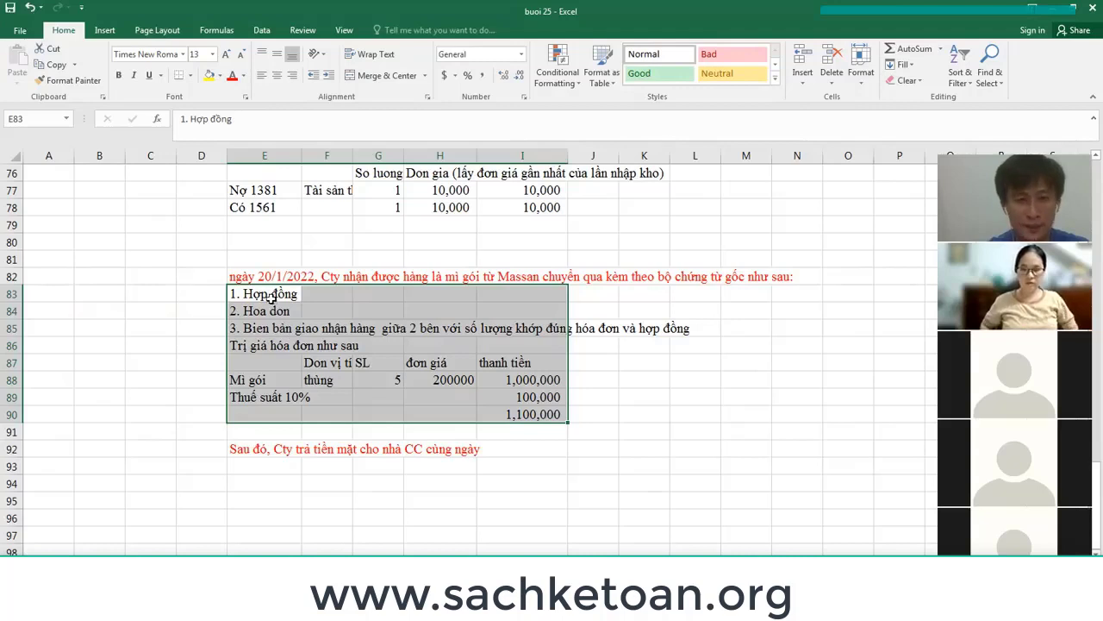
pyautogui.click(271, 296)
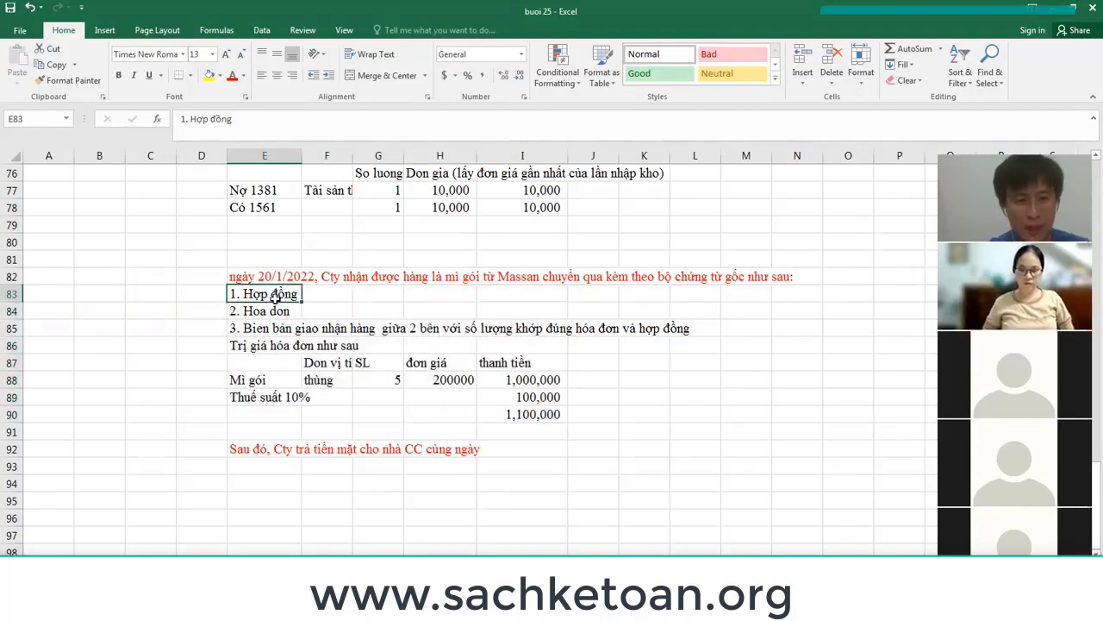
pyautogui.click(271, 313)
pyautogui.click(271, 329)
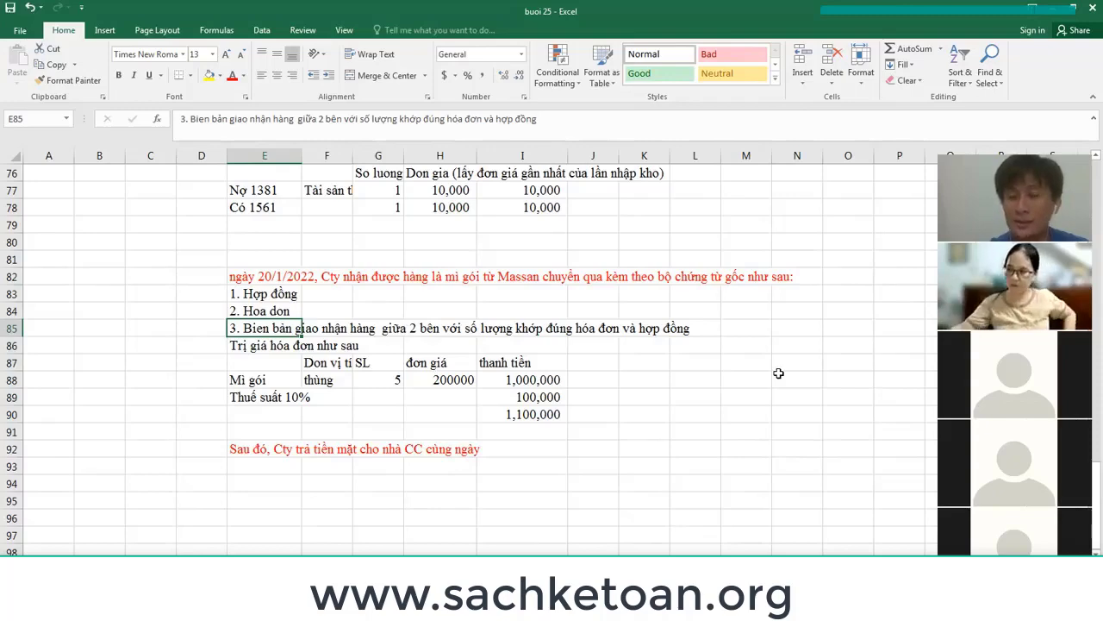
pyautogui.scroll(-1, 461, 442)
pyautogui.scroll(-2, 461, 442)
pyautogui.scroll(1, 456, 443)
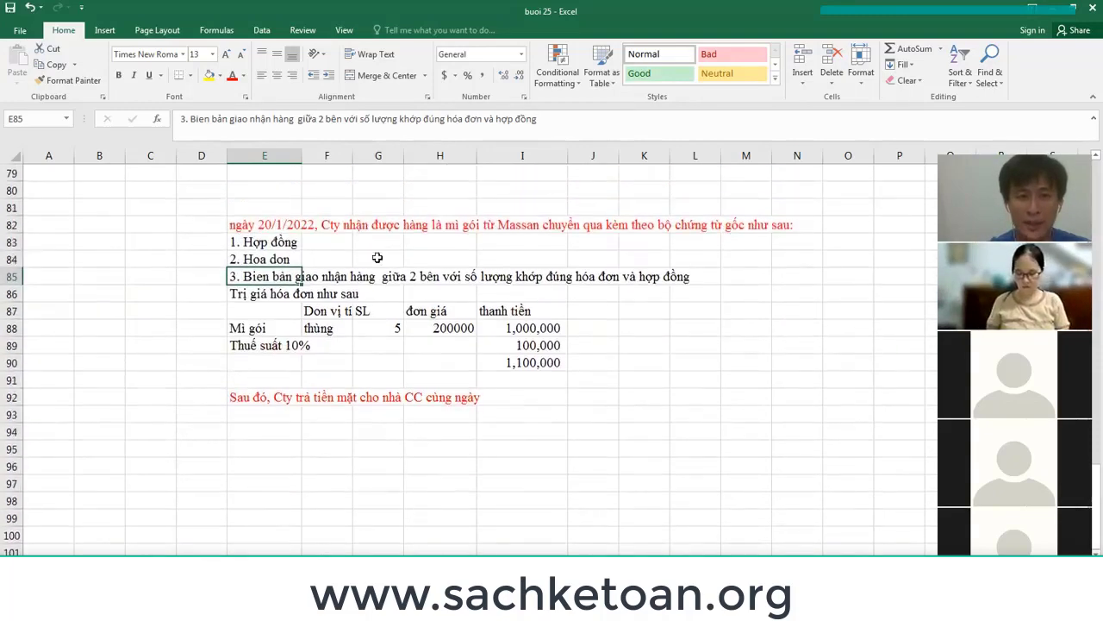
pyautogui.click(246, 225)
pyautogui.moveTo(328, 245); pyautogui.dragTo(802, 394)
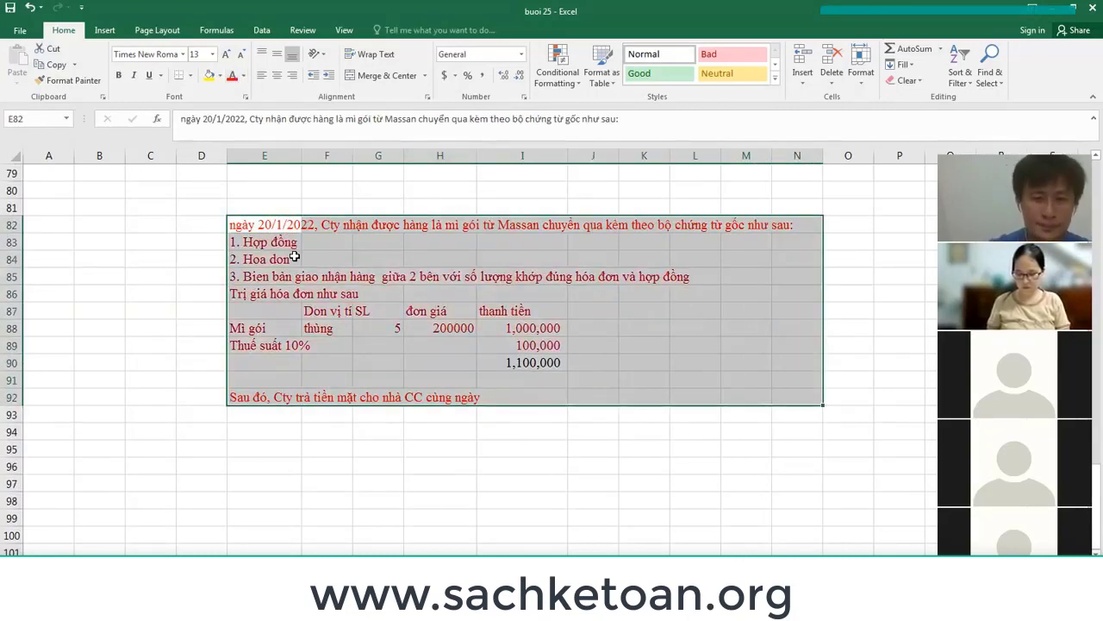
pyautogui.click(268, 372)
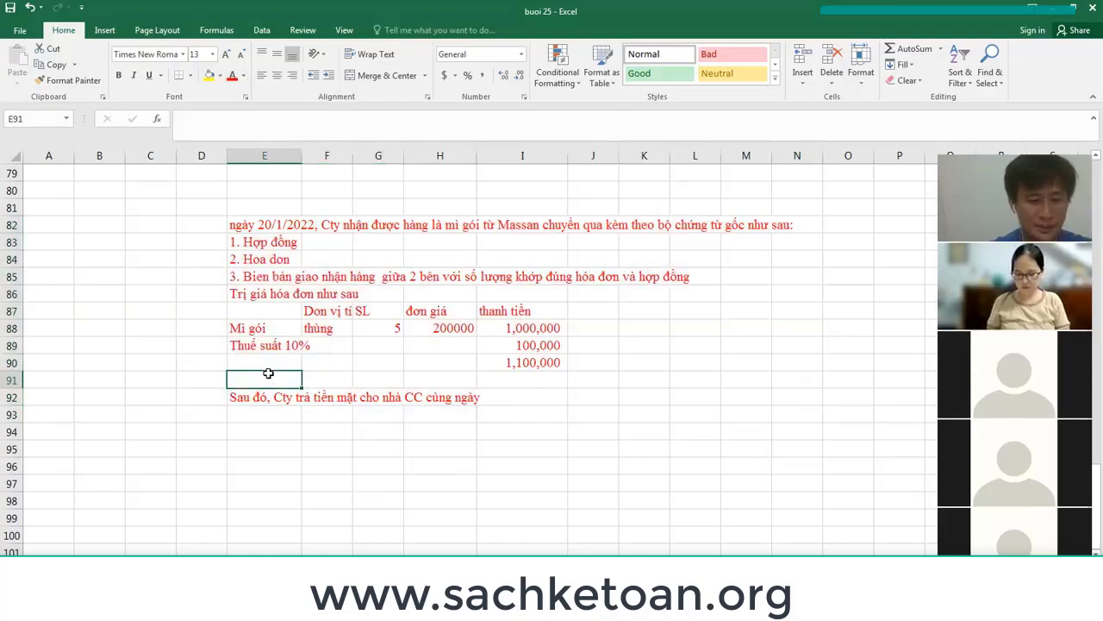
# Insert blank rows above the payment note at row 91.
pyautogui.hotkey('shift', 'space')
pyautogui.hotkey('ctrl', 'shift', '=')
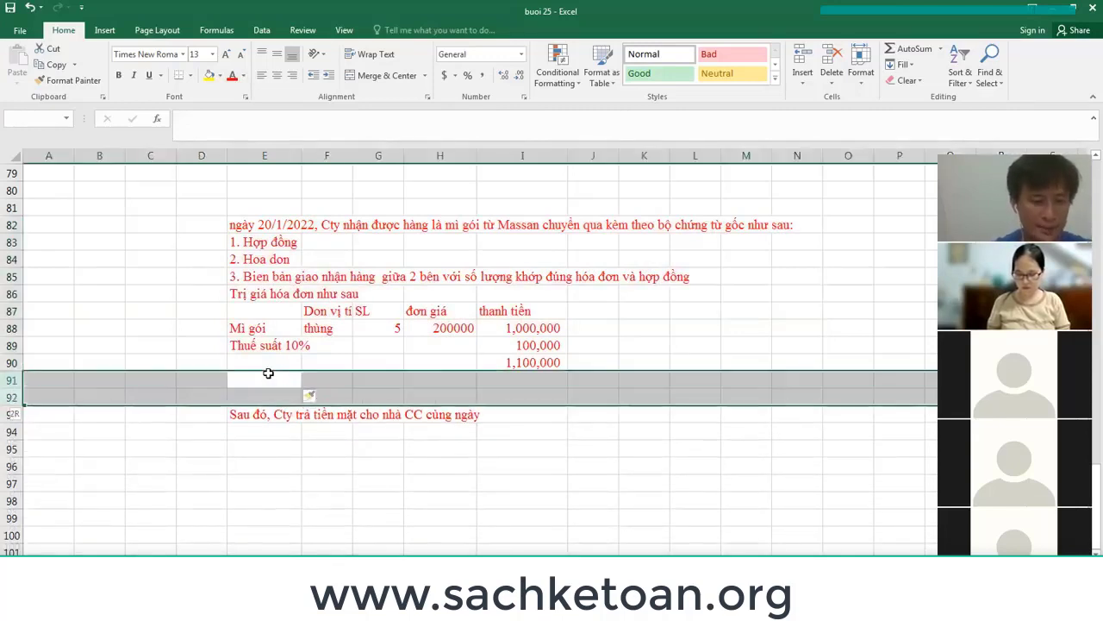
pyautogui.hotkey('ctrl', 'shift', '=')
pyautogui.press('Down')
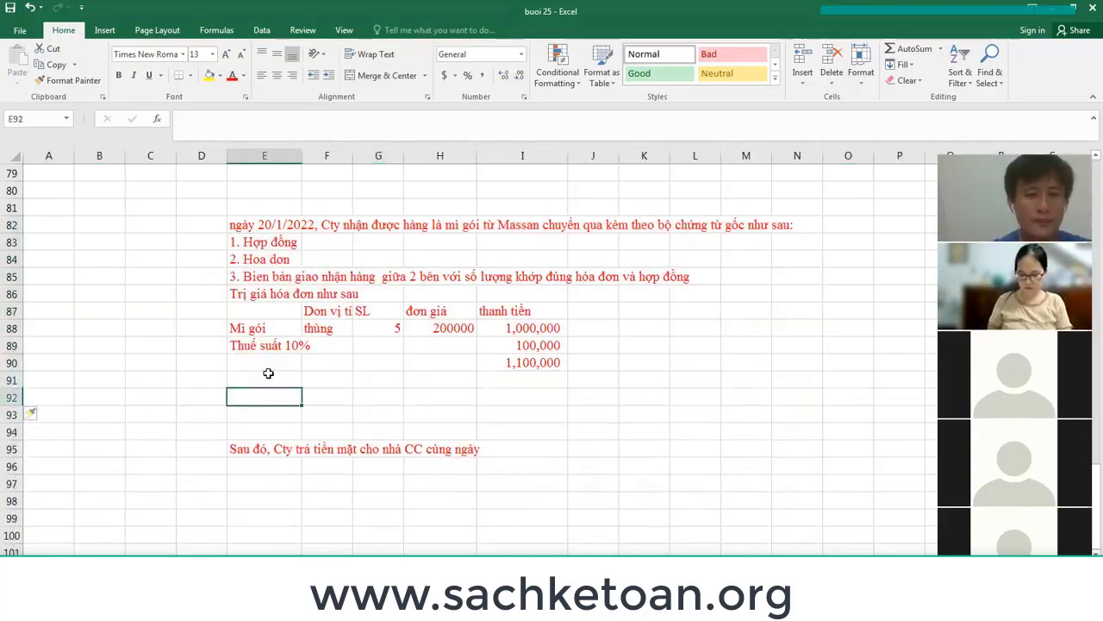
# In E91, note that the warehouse accountant uses the document set passed from purchasing.
pyautogui.click(270, 374)
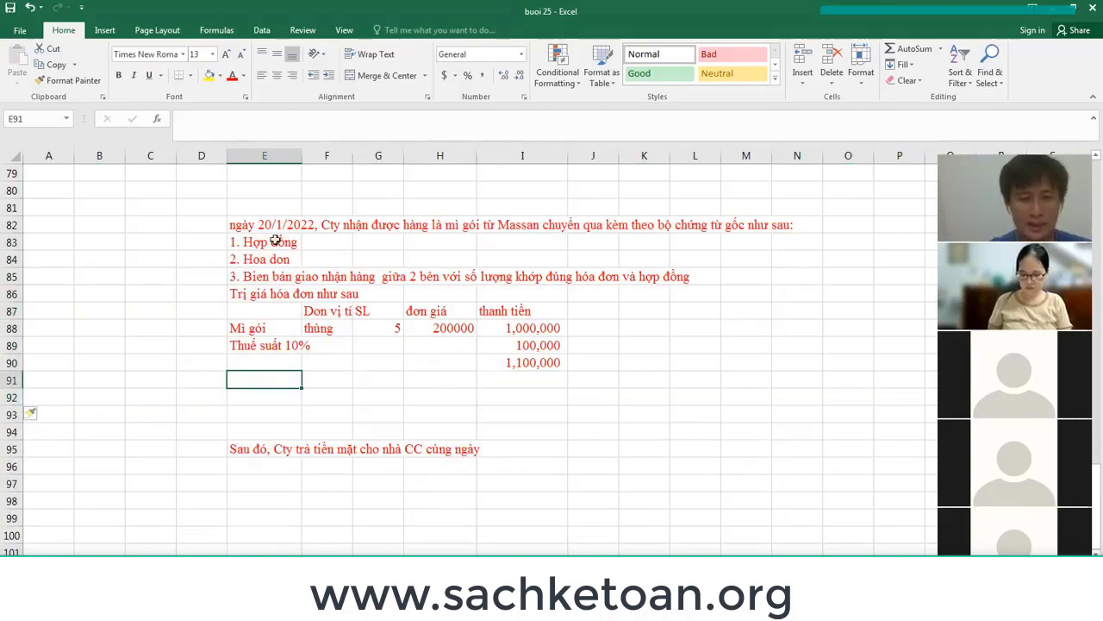
pyautogui.moveTo(250, 223); pyautogui.dragTo(760, 356)
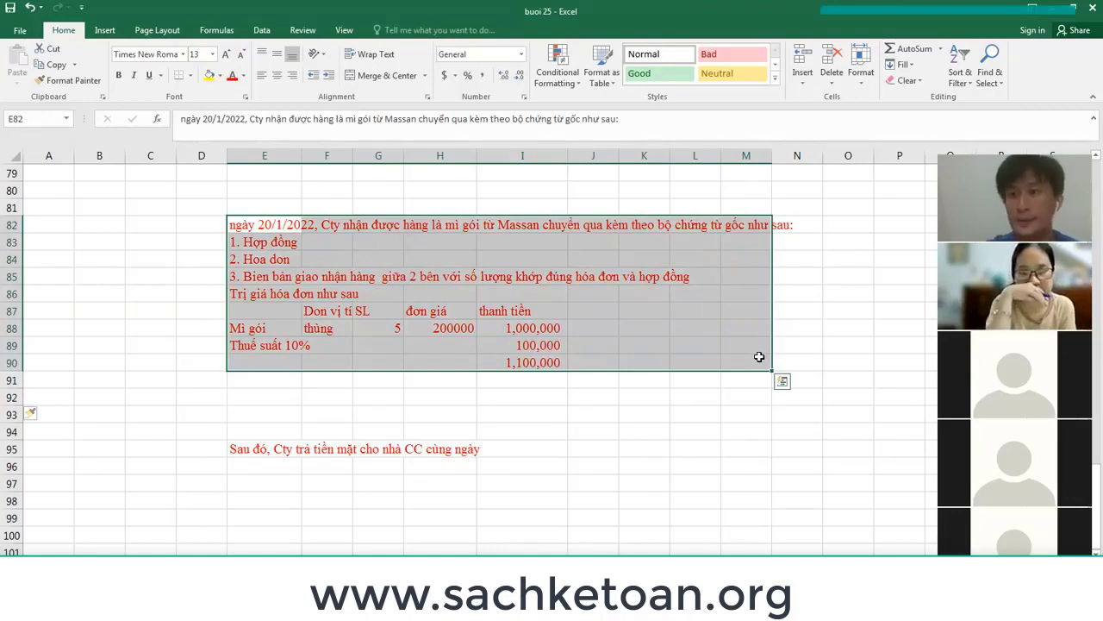
pyautogui.click(264, 383)
pyautogui.write('=')
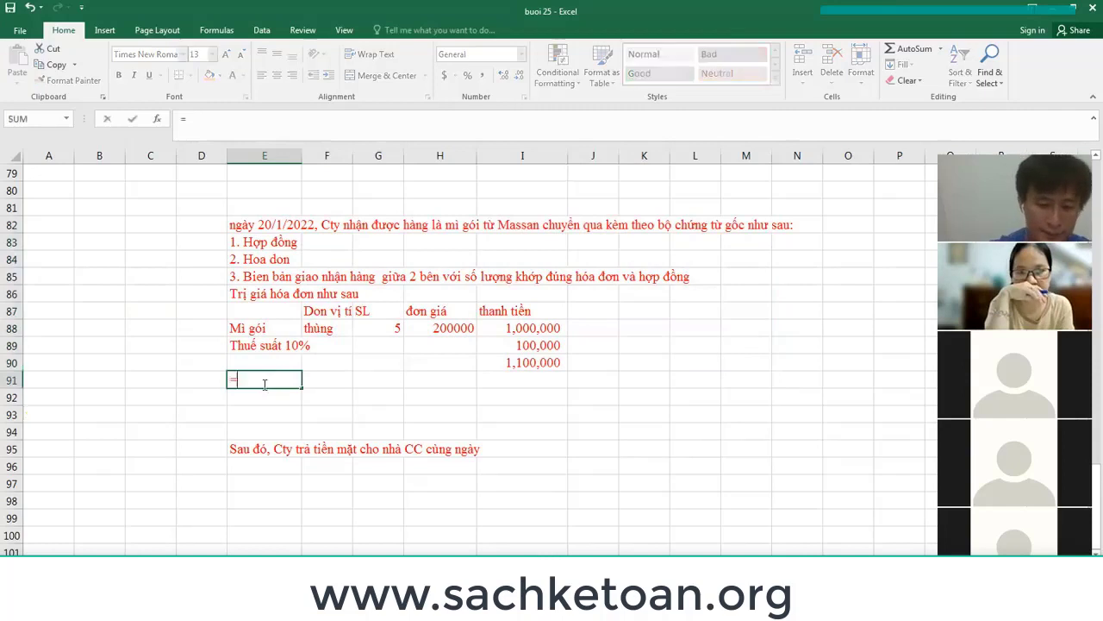
pyautogui.write('< Kế toán')
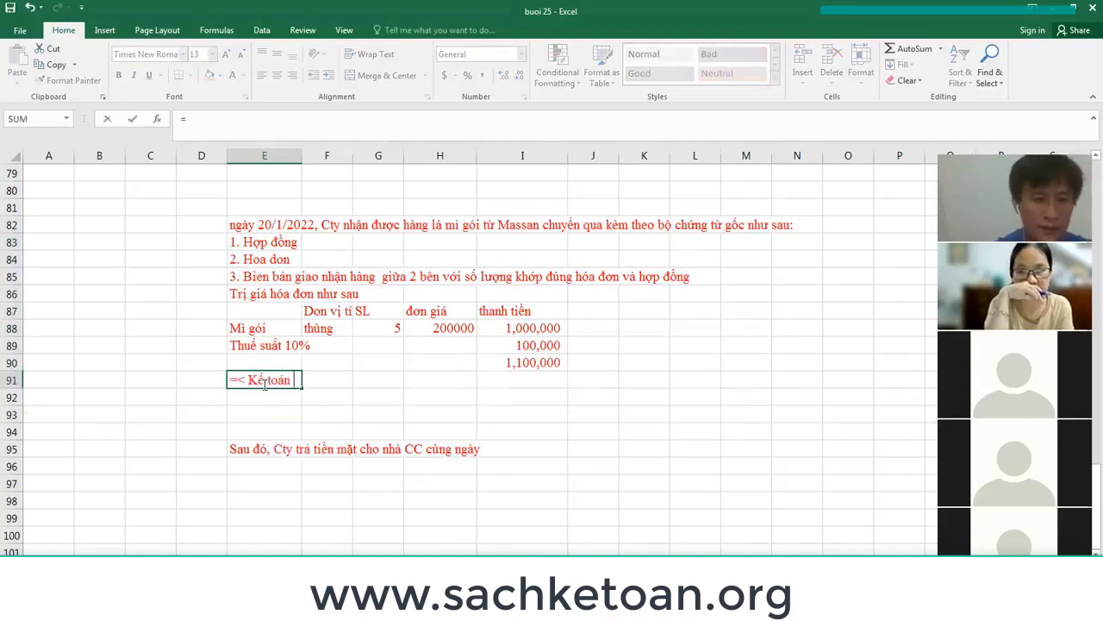
pyautogui.write(' kho, dưa 5va2o')
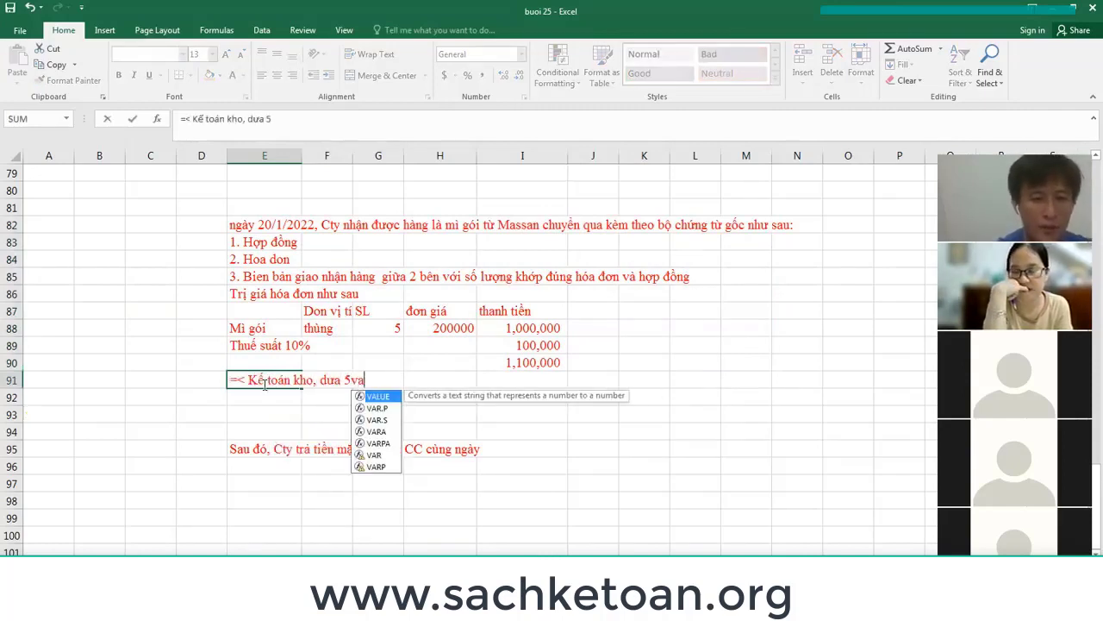
pyautogui.press('BackSpace')
pyautogui.press('BackSpace')
pyautogui.press('BackSpace')
pyautogui.press('BackSpace')
pyautogui.press('BackSpace')
pyautogui.press('BackSpace')
pyautogui.press('BackSpace')
pyautogui.press('BackSpace')
pyautogui.press('BackSpace')
pyautogui.write('đưa vào bộ c')
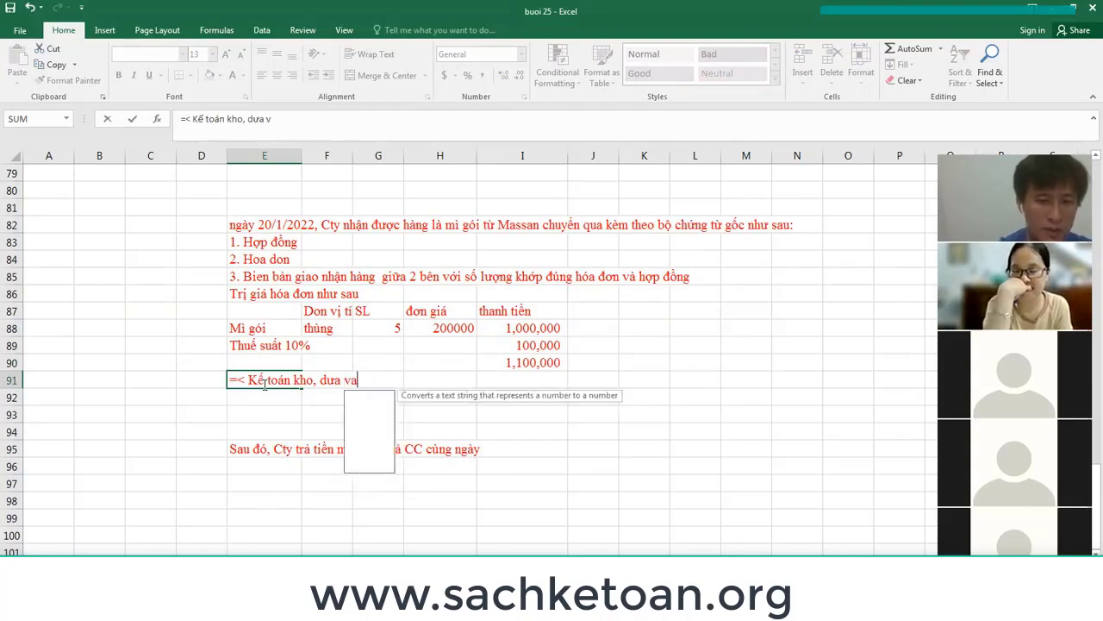
pyautogui.write('hứng từ tư')
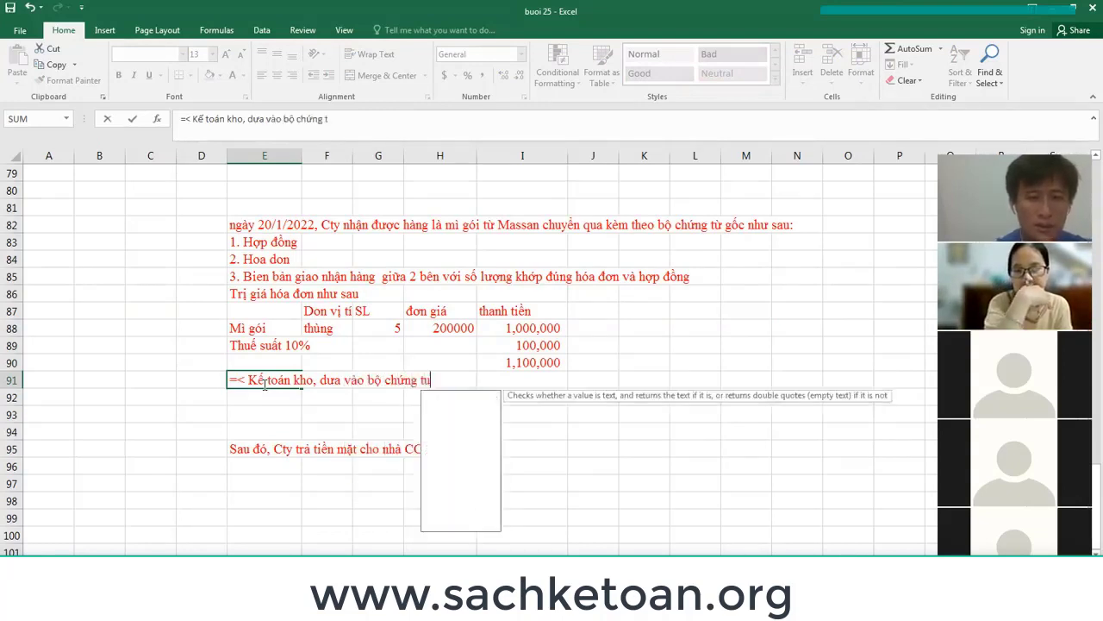
pyautogui.write('2 phòng mua h')
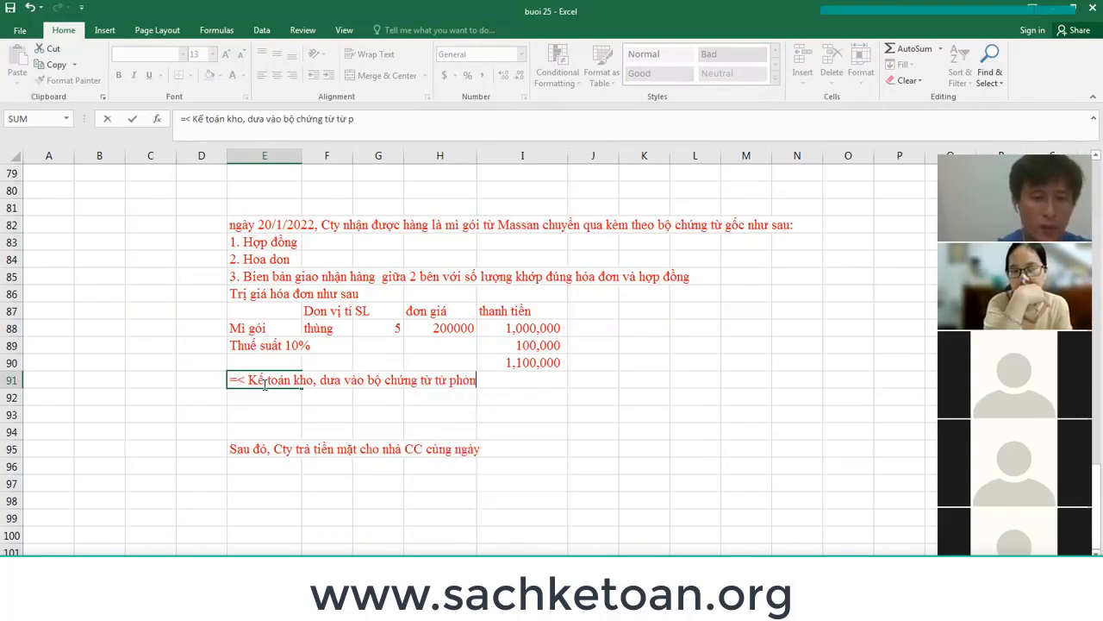
pyautogui.write('àng chu')
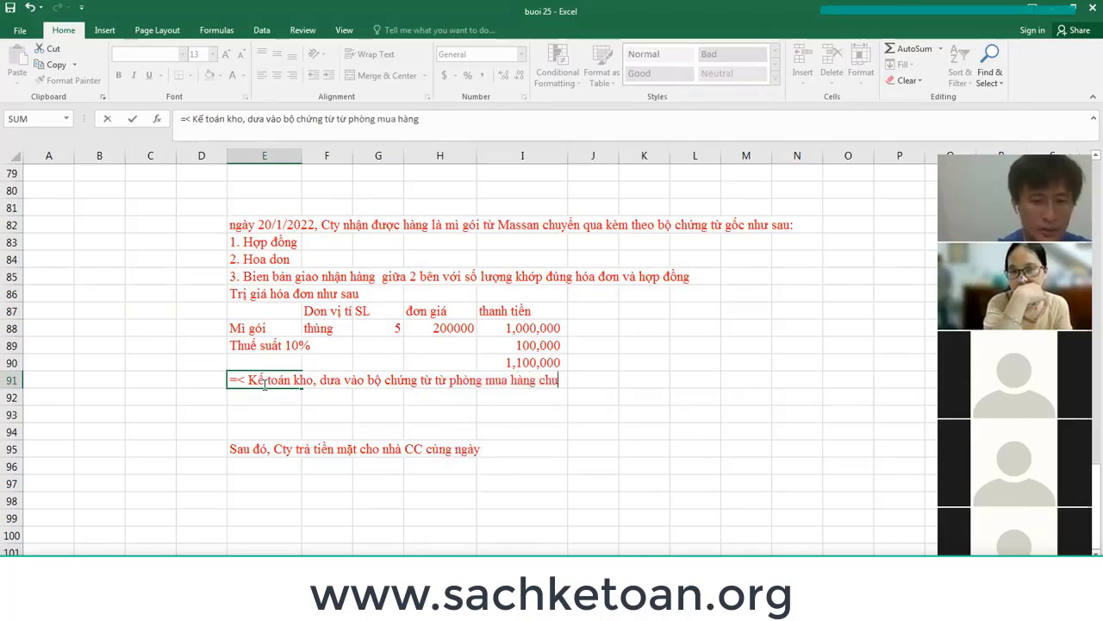
pyautogui.write('yển sang')
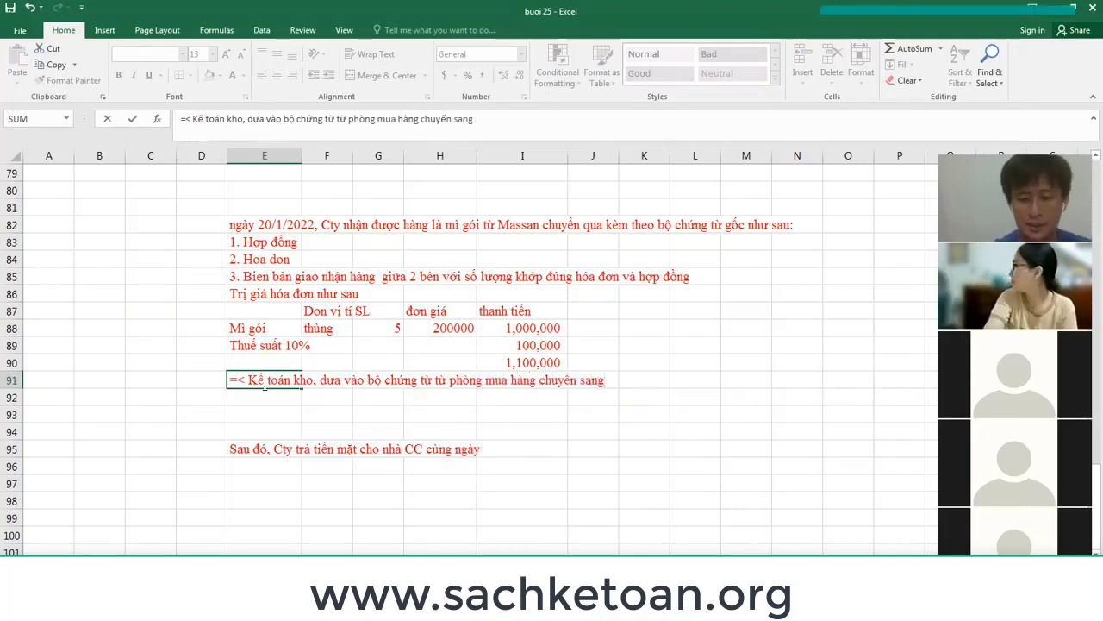
pyautogui.write('.')
pyautogui.press('Return')
pyautogui.press('Return')
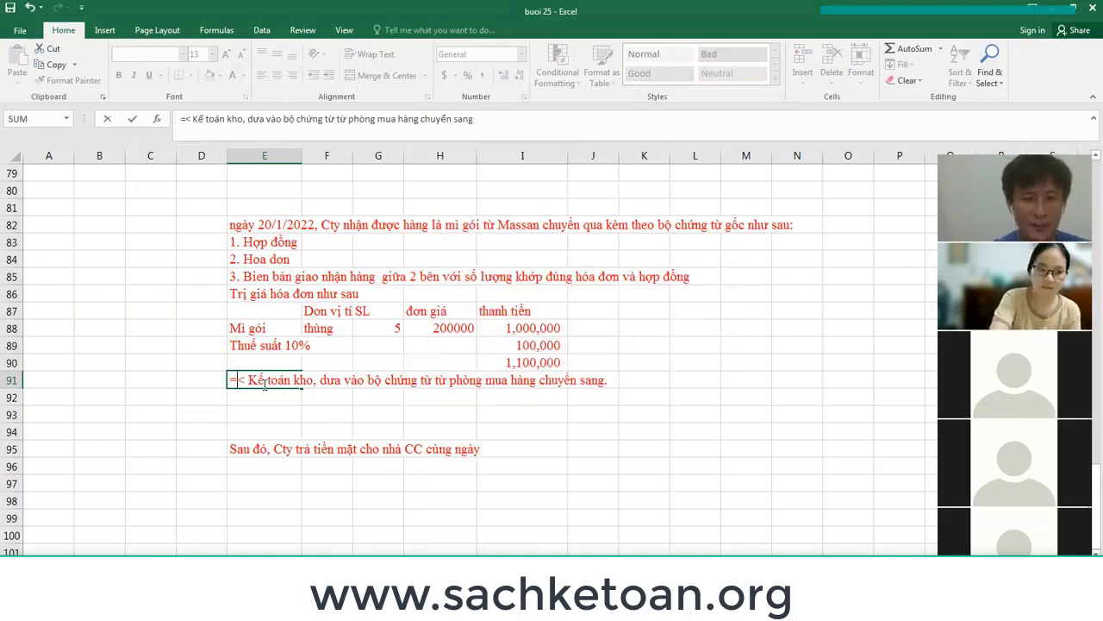
pyautogui.write("'")
pyautogui.press('Return')
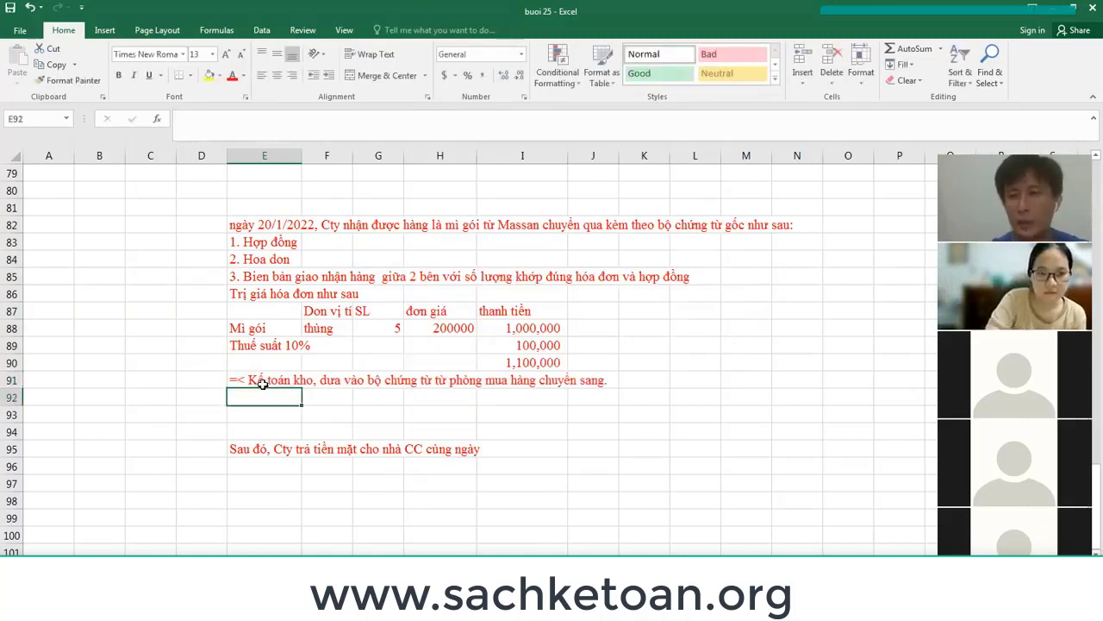
# Point out the three source-document lines, row 85 and the warehouse-accountant note.
pyautogui.click(293, 283)
pyautogui.click(269, 243)
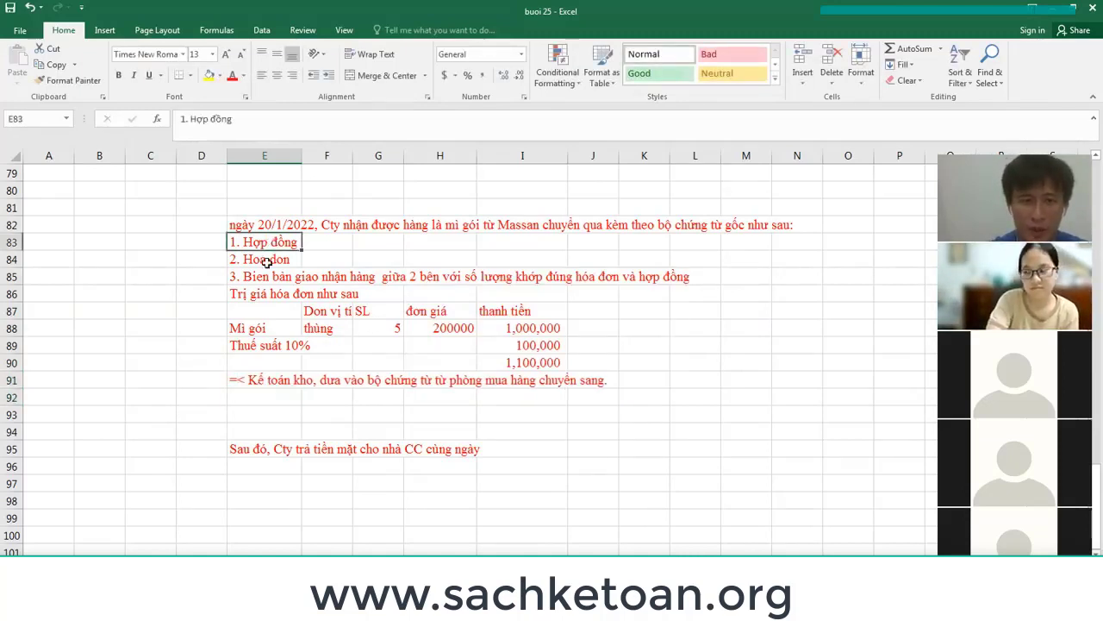
pyautogui.click(265, 259)
pyautogui.click(269, 280)
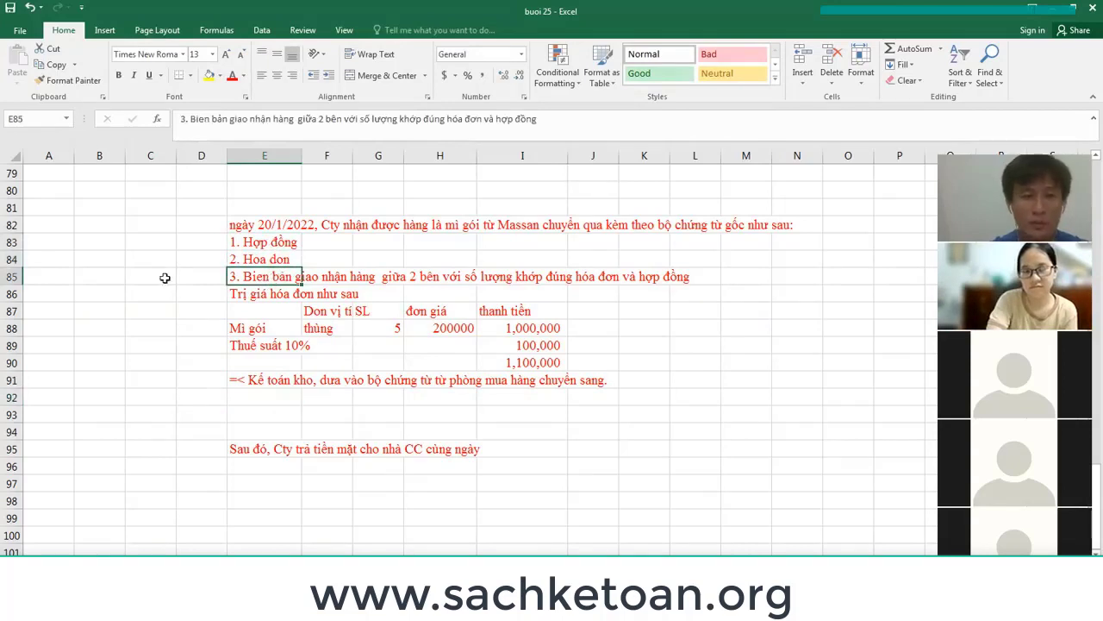
pyautogui.click(11, 276)
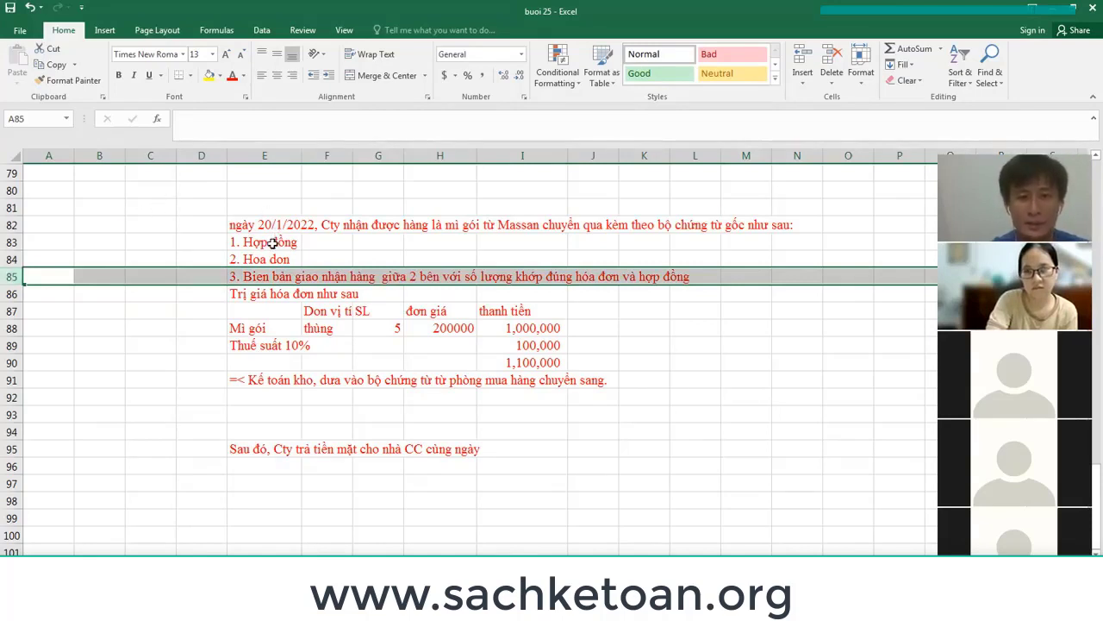
pyautogui.click(250, 381)
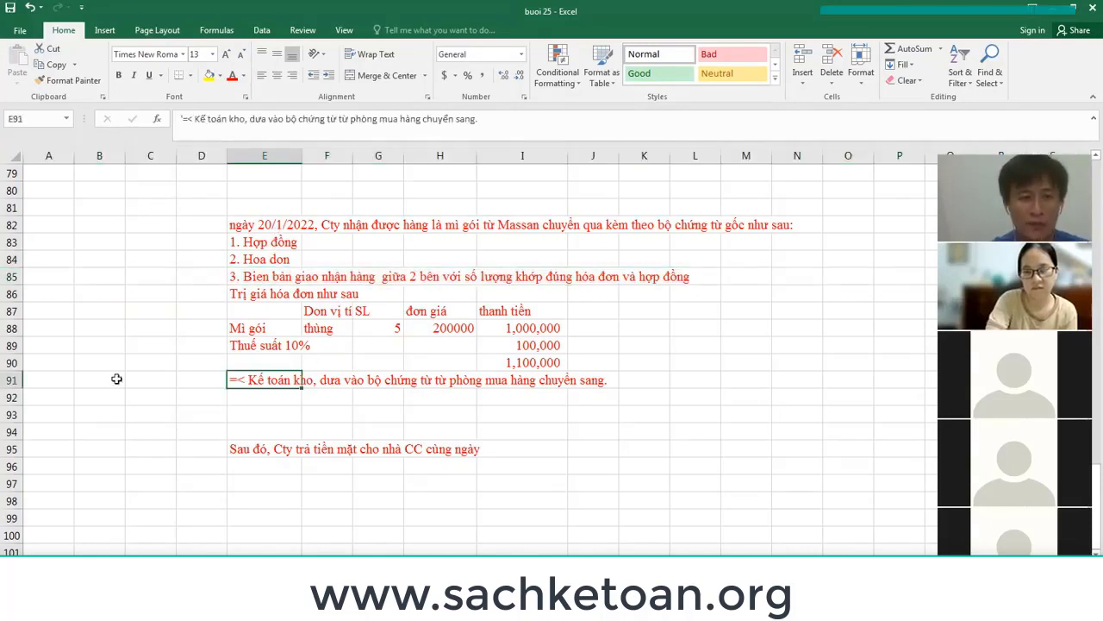
pyautogui.click(11, 380)
pyautogui.moveTo(252, 243); pyautogui.dragTo(655, 268)
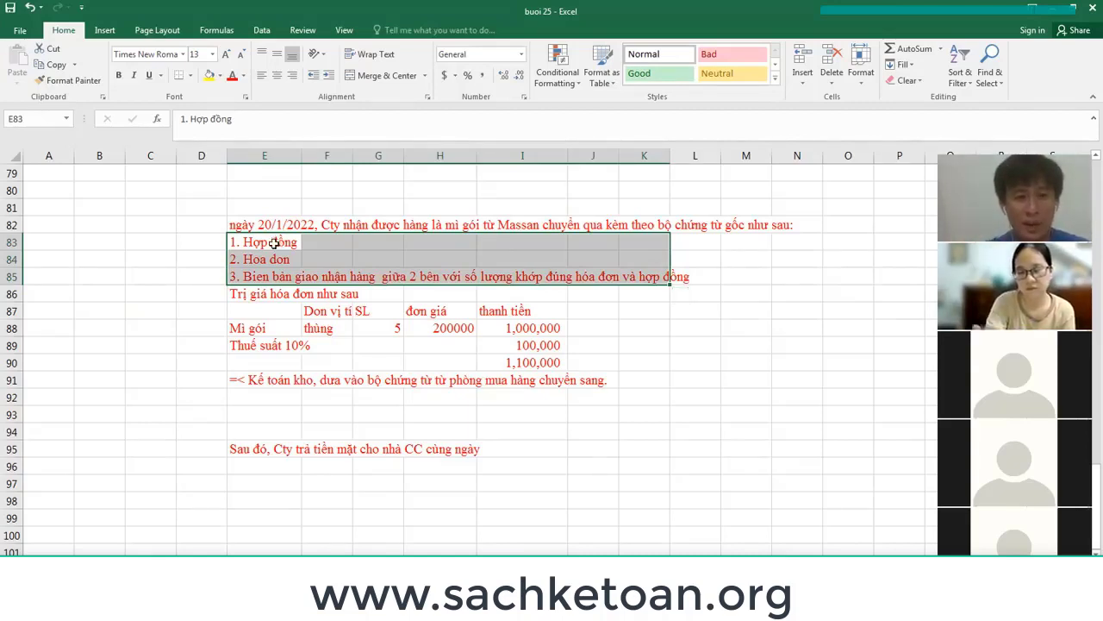
# Rename the invoice item in E88 from Mì gói to Mì gói abc.
pyautogui.click(277, 242)
pyautogui.click(270, 328)
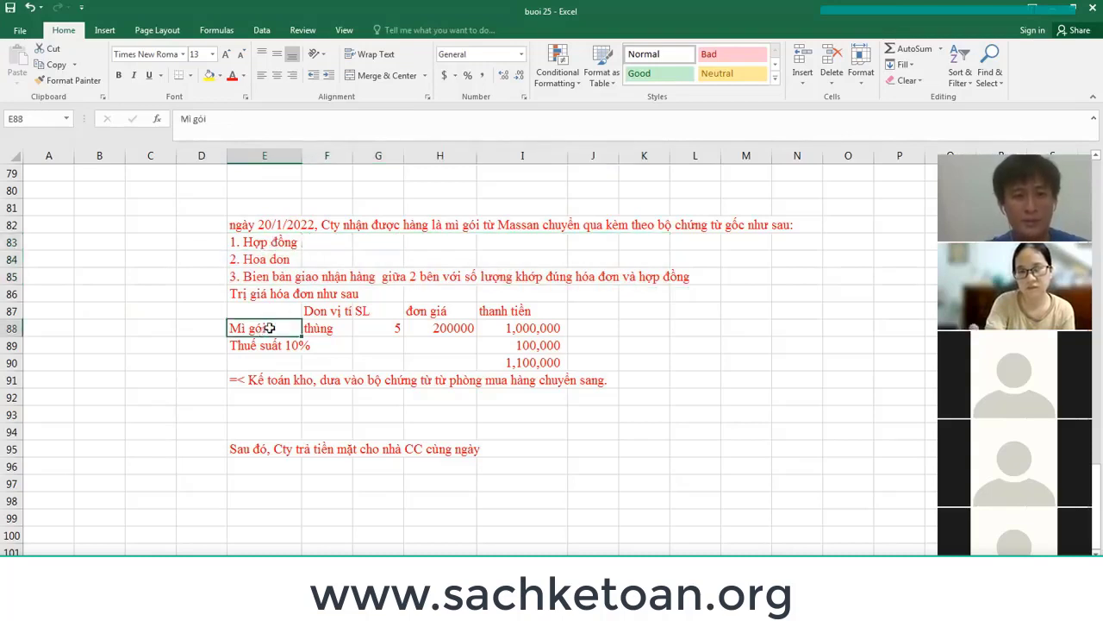
pyautogui.click(272, 277)
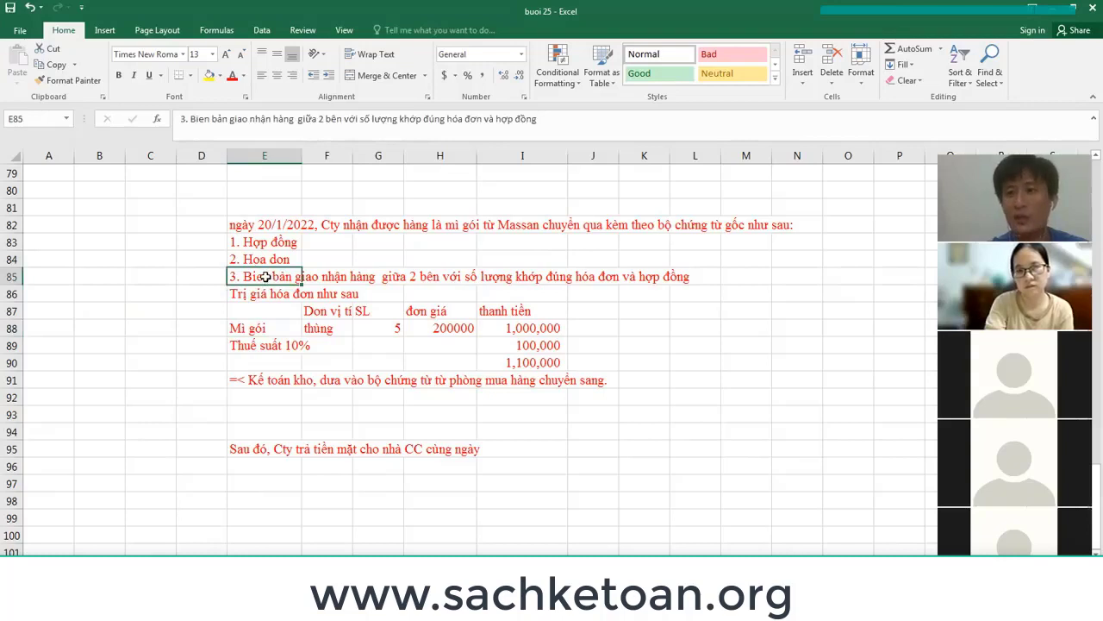
pyautogui.click(260, 245)
pyautogui.click(276, 327)
pyautogui.doubleClick(277, 327)
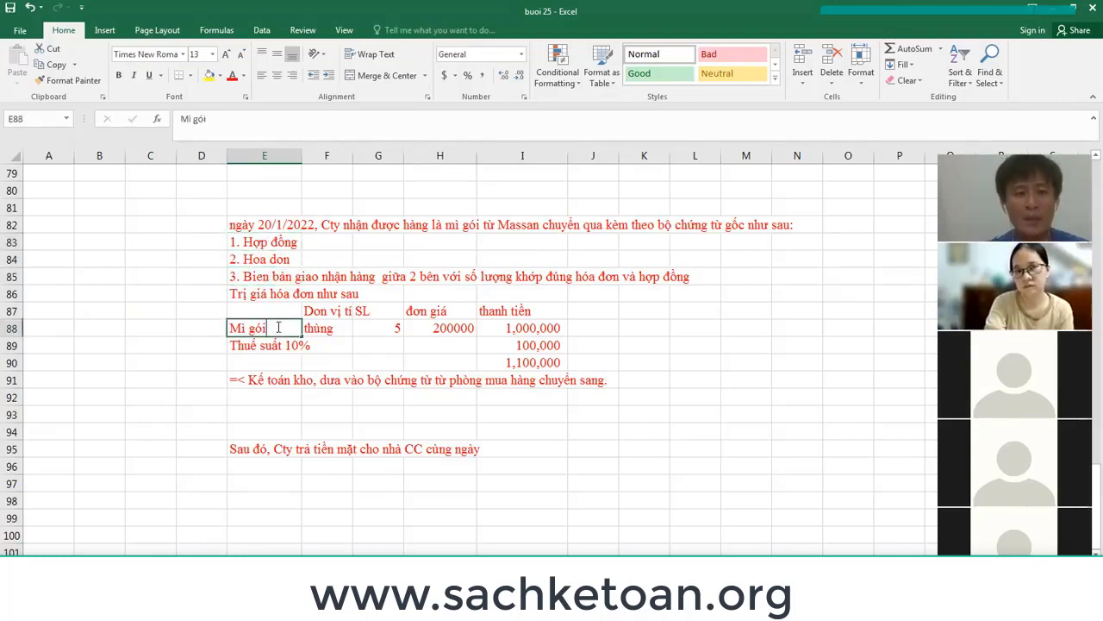
pyautogui.write('đặc')
pyautogui.press('Return')
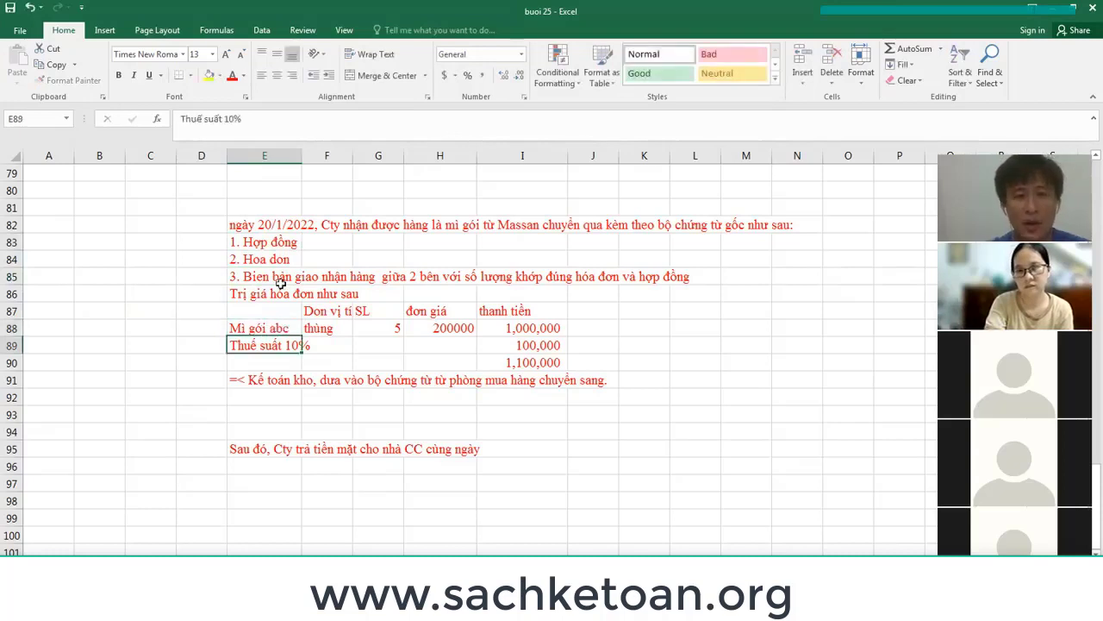
# Review the document lines and the renamed item, then select rows 83 to 85.
pyautogui.click(281, 260)
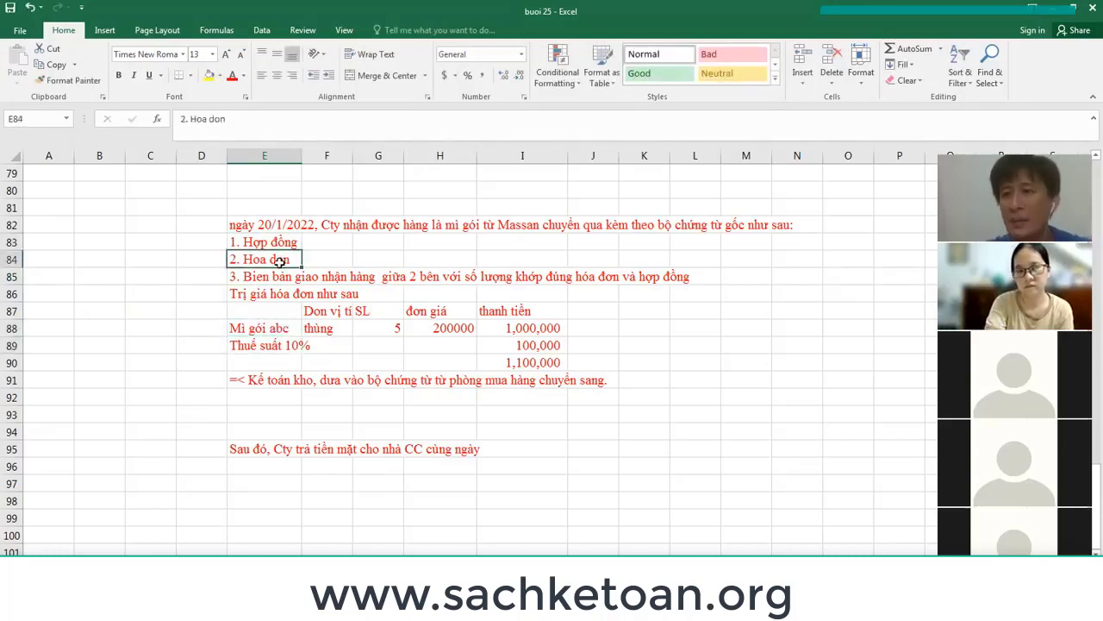
pyautogui.click(256, 275)
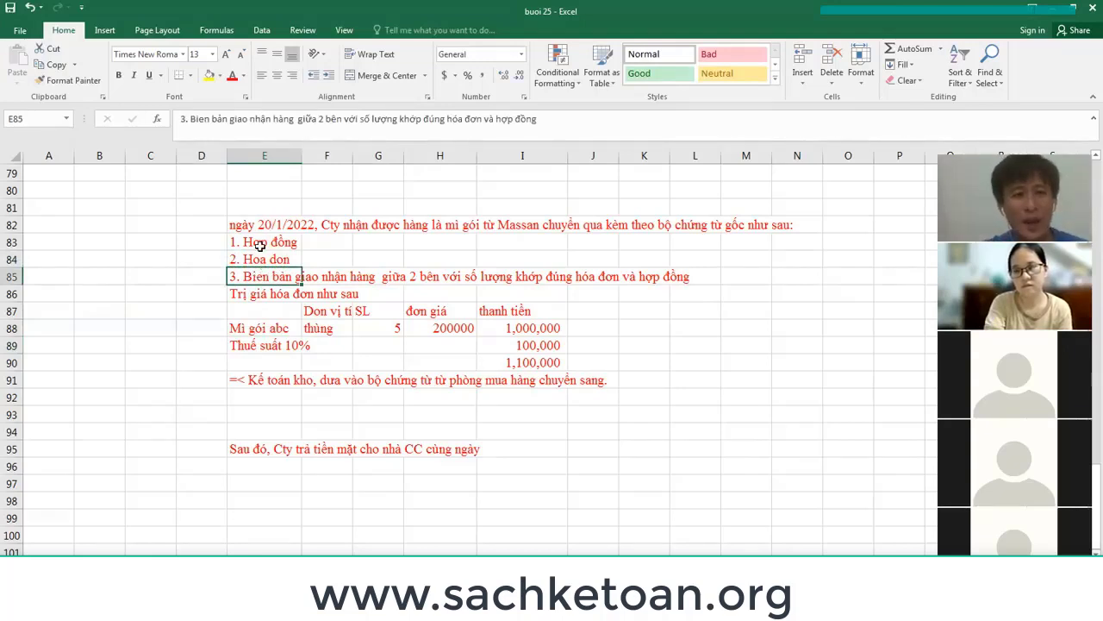
pyautogui.click(260, 244)
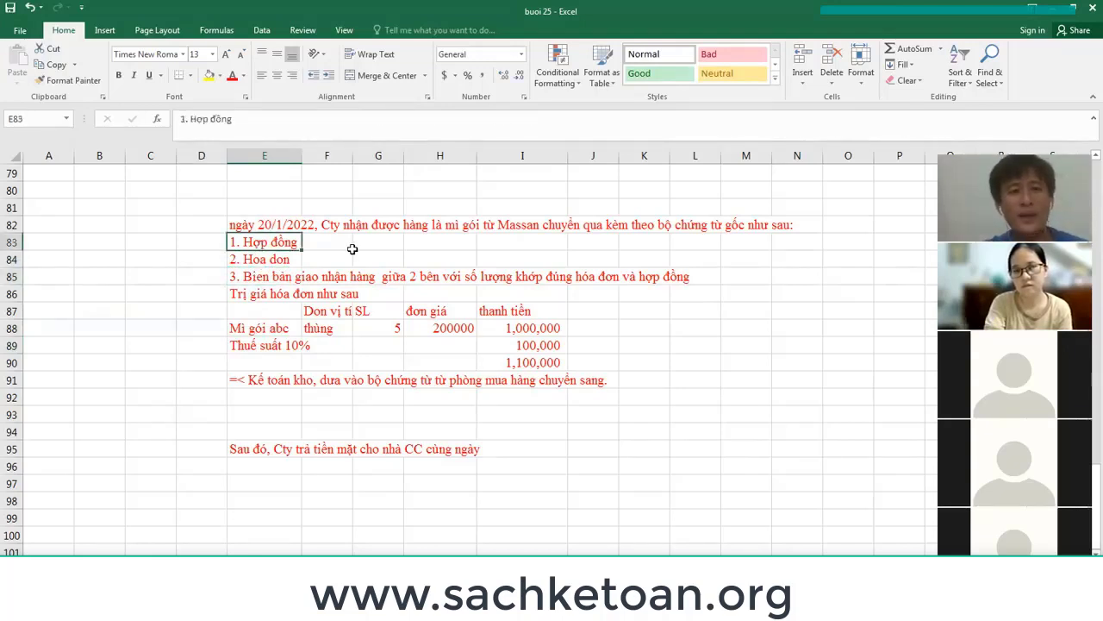
pyautogui.click(285, 331)
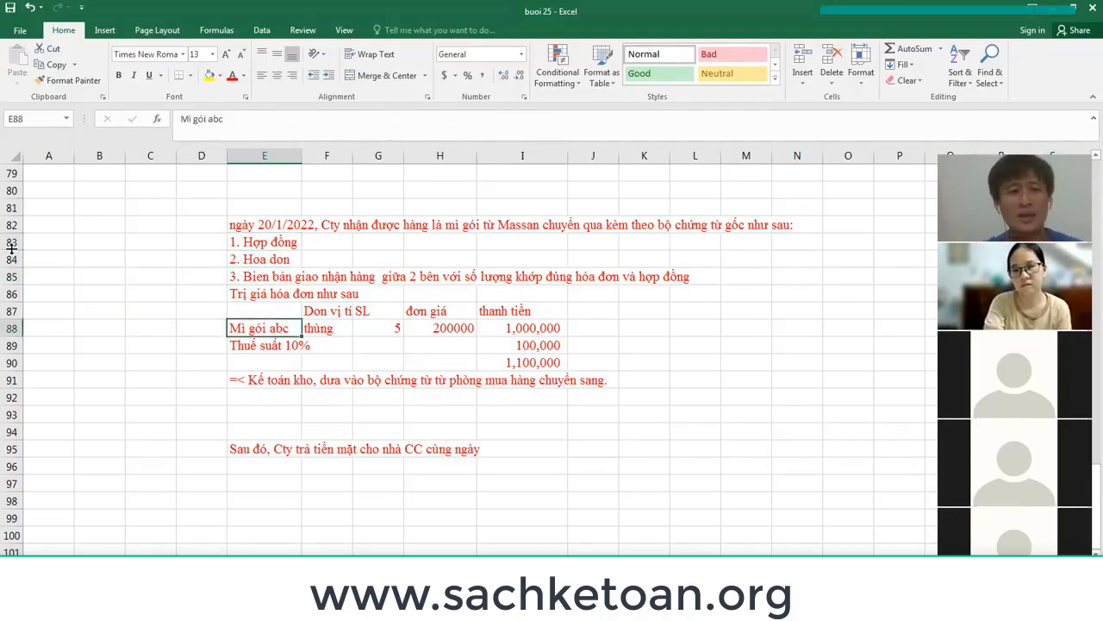
pyautogui.moveTo(11, 242); pyautogui.dragTo(11, 276)
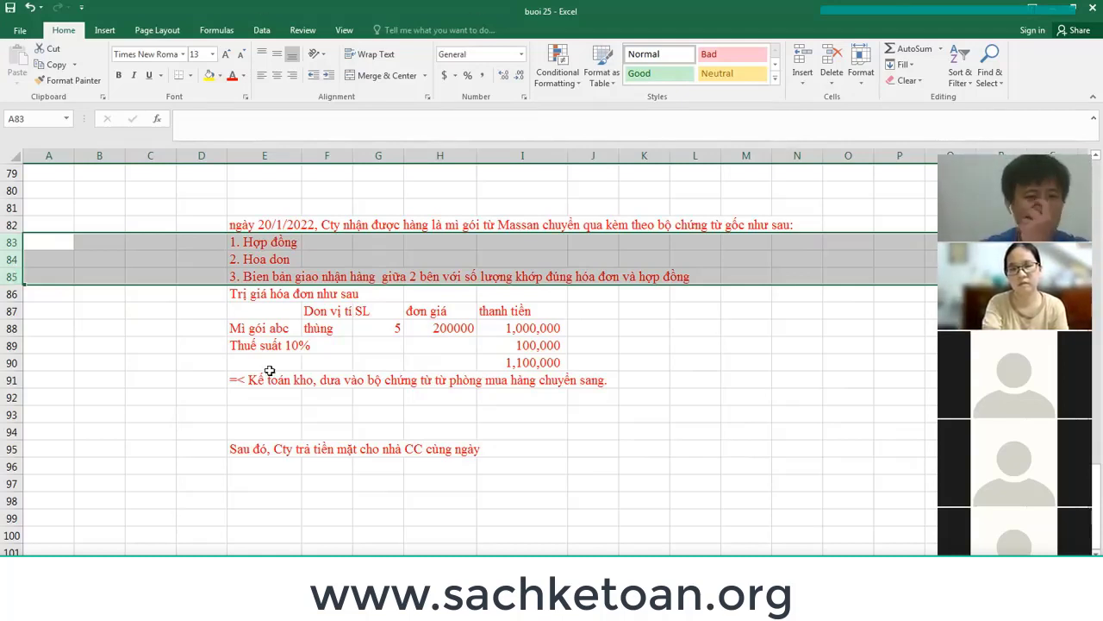
# Type the account labels Nợ 1561, nợ 133 and có 331 in E92:E94.
pyautogui.click(267, 404)
pyautogui.write('No')
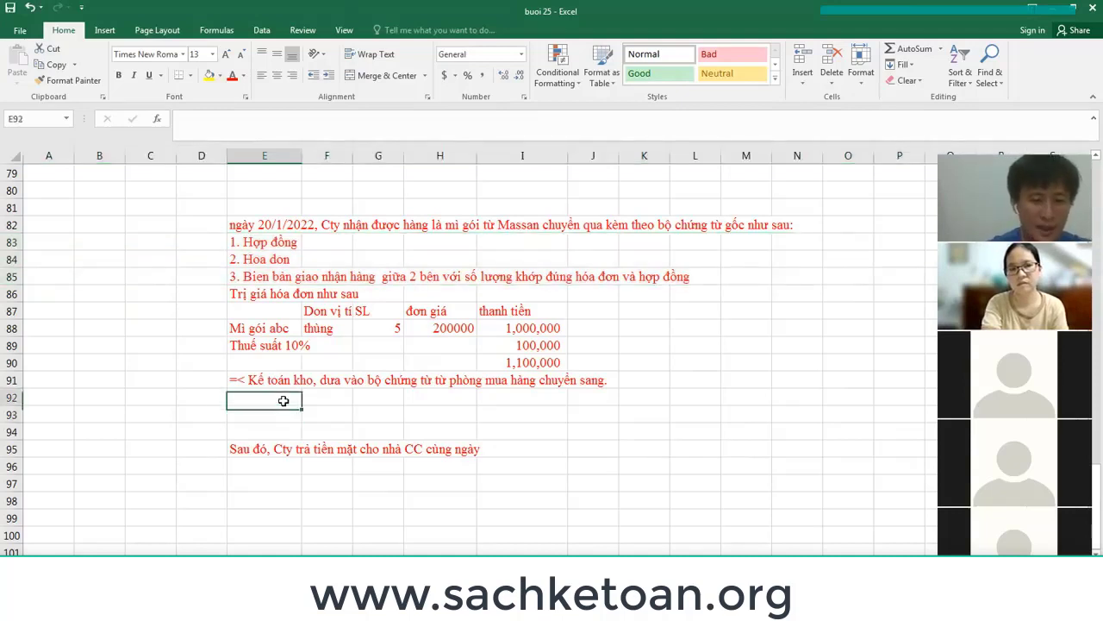
pyautogui.write('wj 1561')
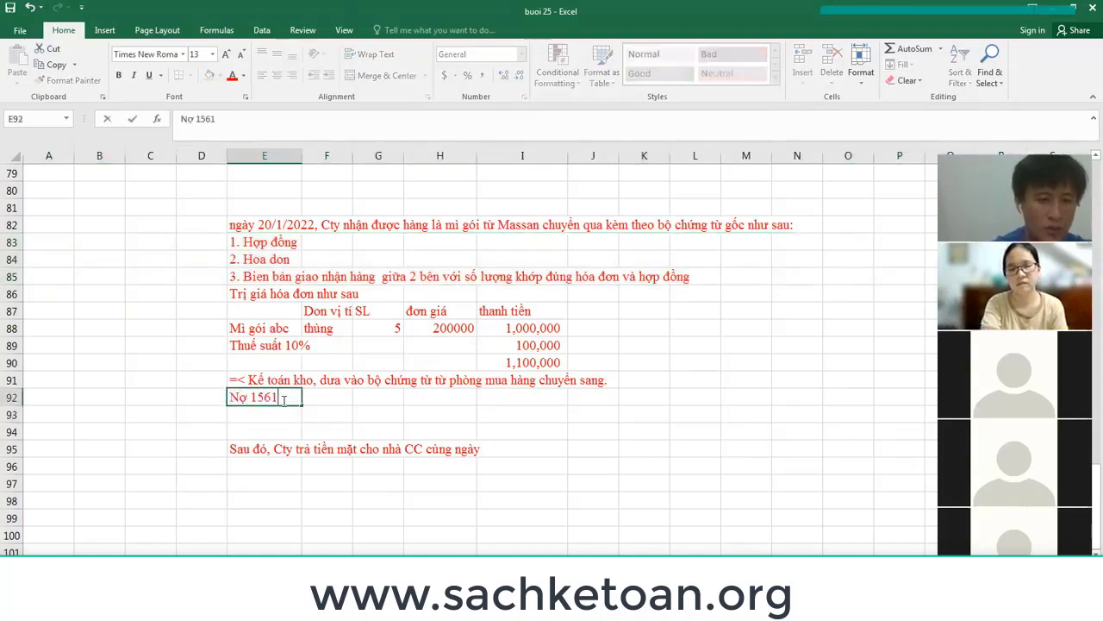
pyautogui.press('Return')
pyautogui.write('nowj 133')
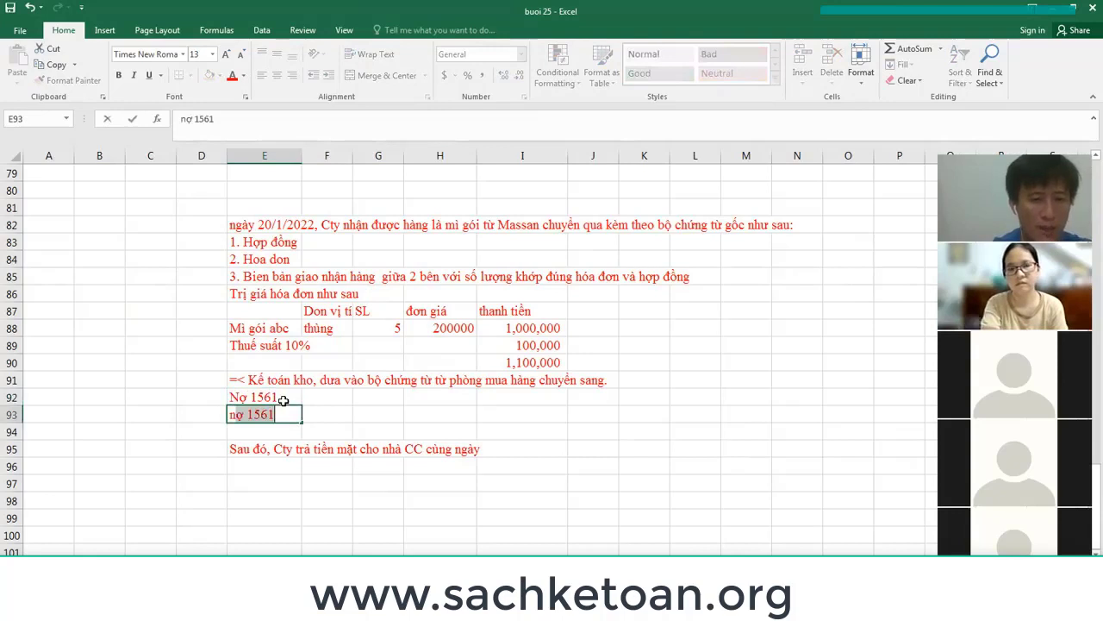
pyautogui.press('Return')
pyautogui.write('c')
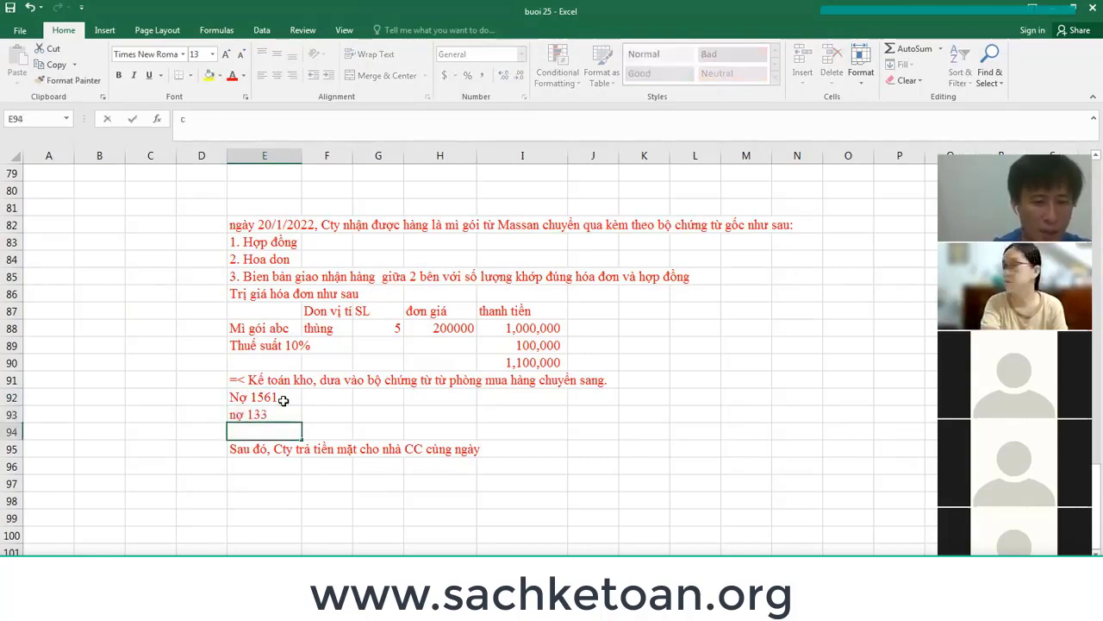
pyautogui.write('os 331')
pyautogui.press('Tab')
# Link the 1561 amount in F92 to the 1,000,000 invoice total in I88.
pyautogui.press('Up')
pyautogui.press('Up')
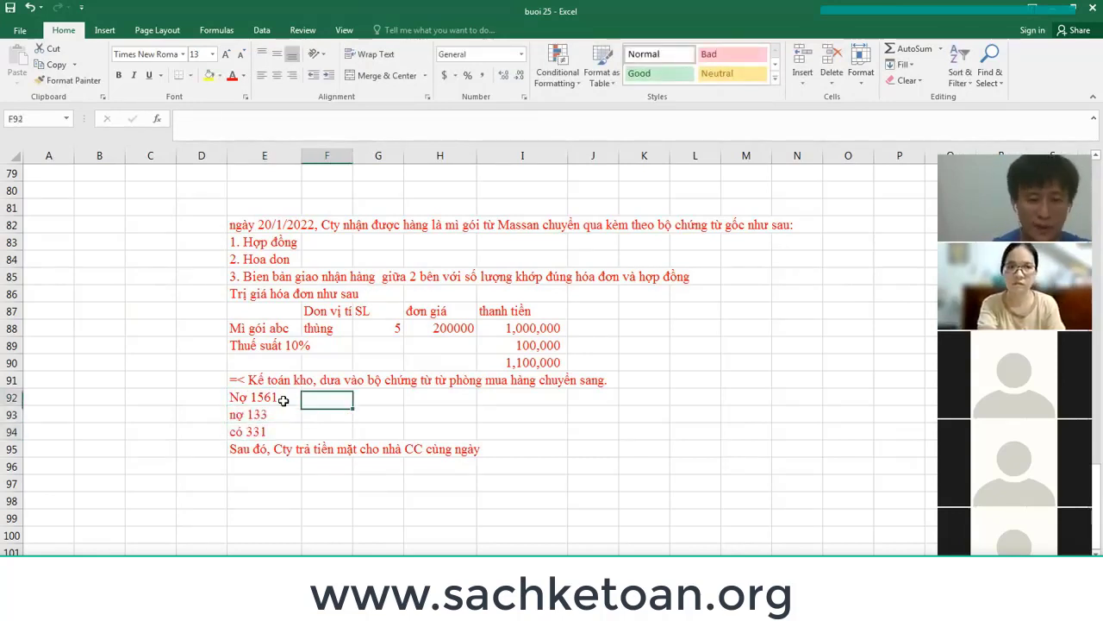
pyautogui.write('=')
pyautogui.press('Up')
pyautogui.press('Right')
pyautogui.press('Right')
pyautogui.press('Right')
pyautogui.press('Up')
pyautogui.press('Up')
pyautogui.press('Up')
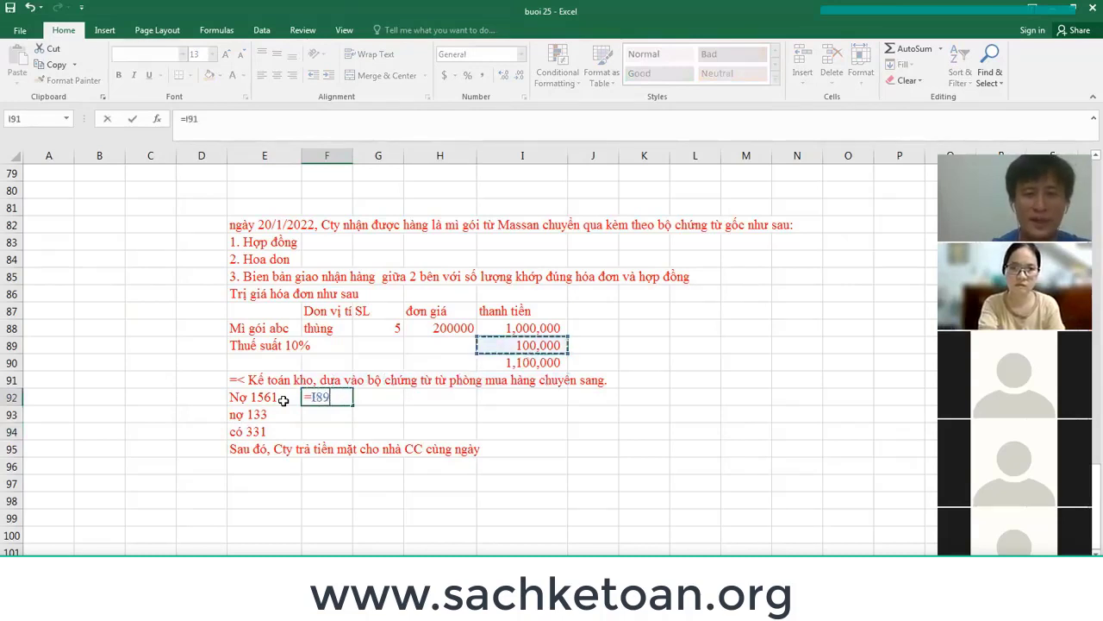
pyautogui.press('Return')
# Enter formulas for the 100,000 VAT from F92 and the 1,100,000 total =F92+F93.
pyautogui.write('=')
pyautogui.press('Up')
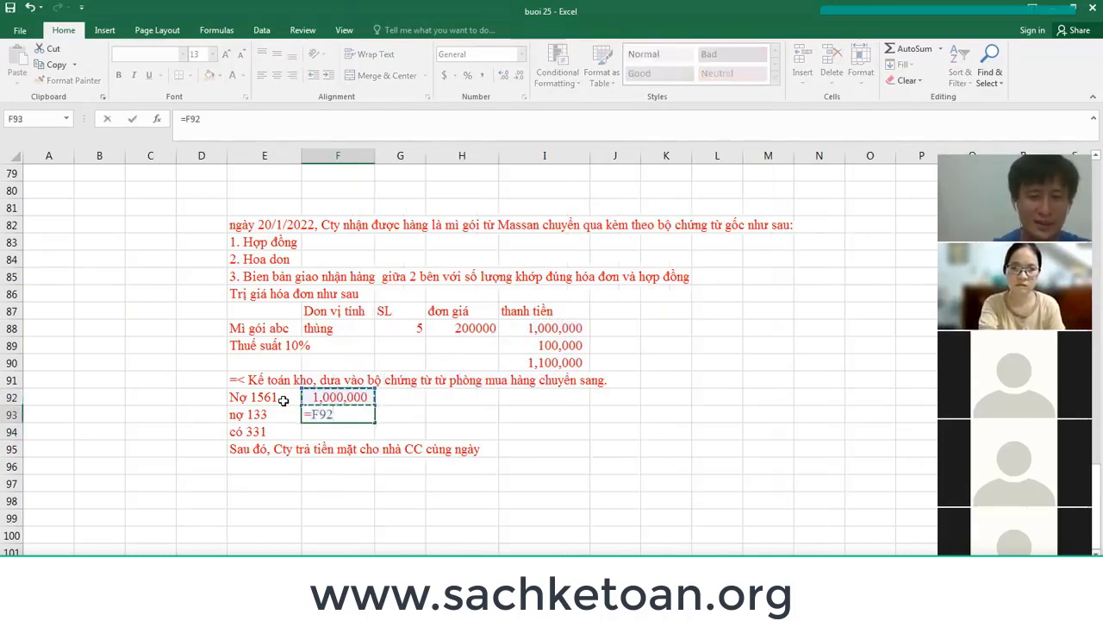
pyautogui.write('*10')
pyautogui.press('Return')
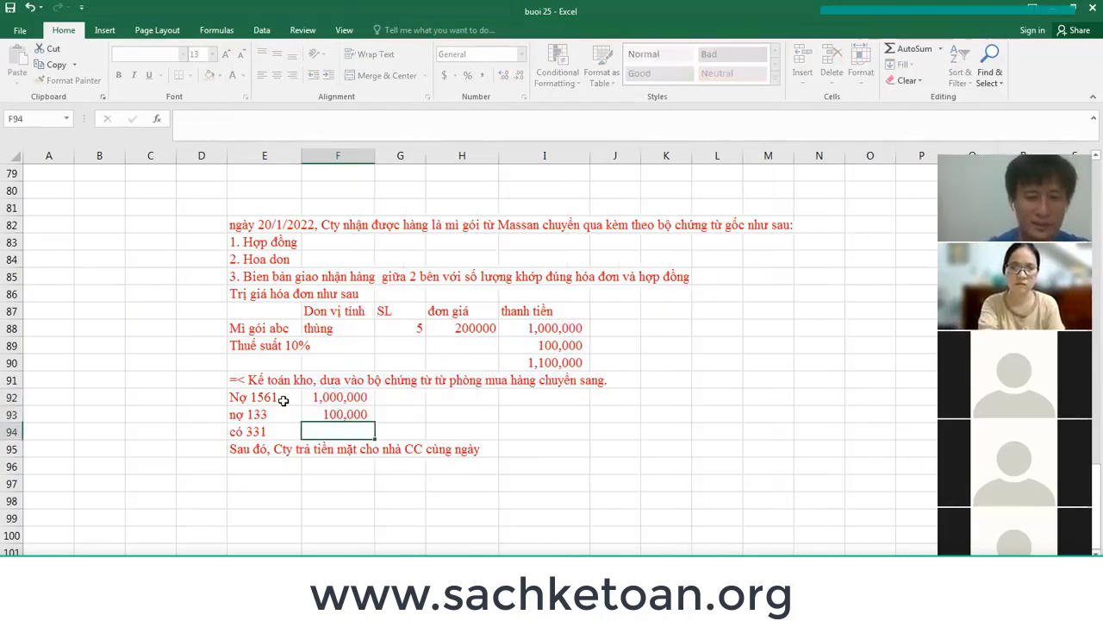
pyautogui.write('=')
pyautogui.press('Up')
pyautogui.press('Up')
pyautogui.write('+')
pyautogui.press('Up')
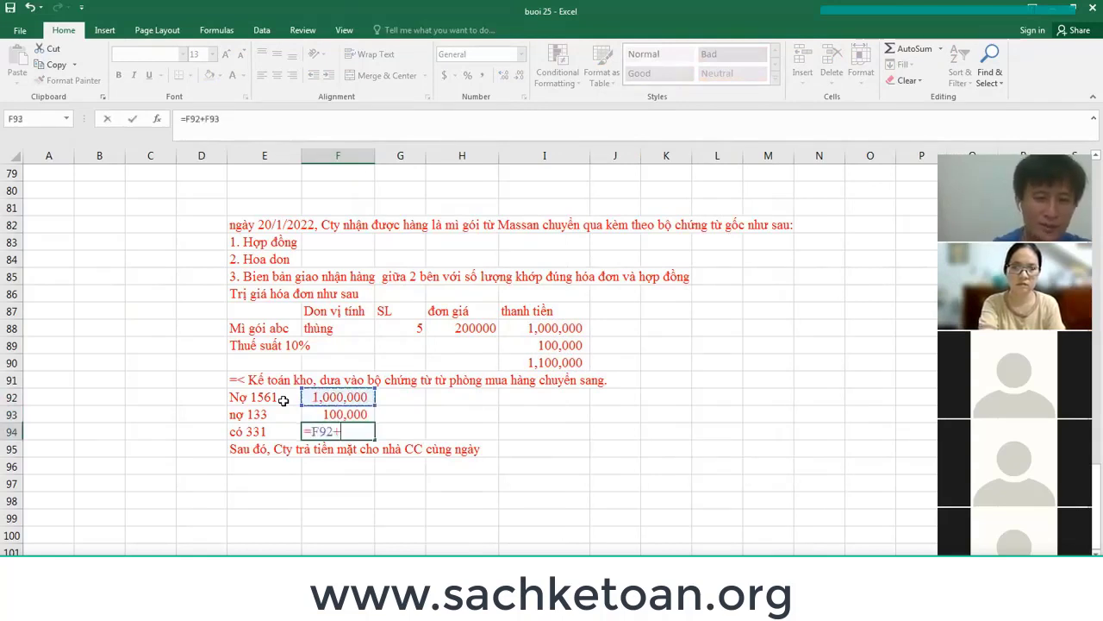
pyautogui.press('Return')
# Review the finished entry by selecting its account lines and amounts.
pyautogui.press('Down')
pyautogui.press('Down')
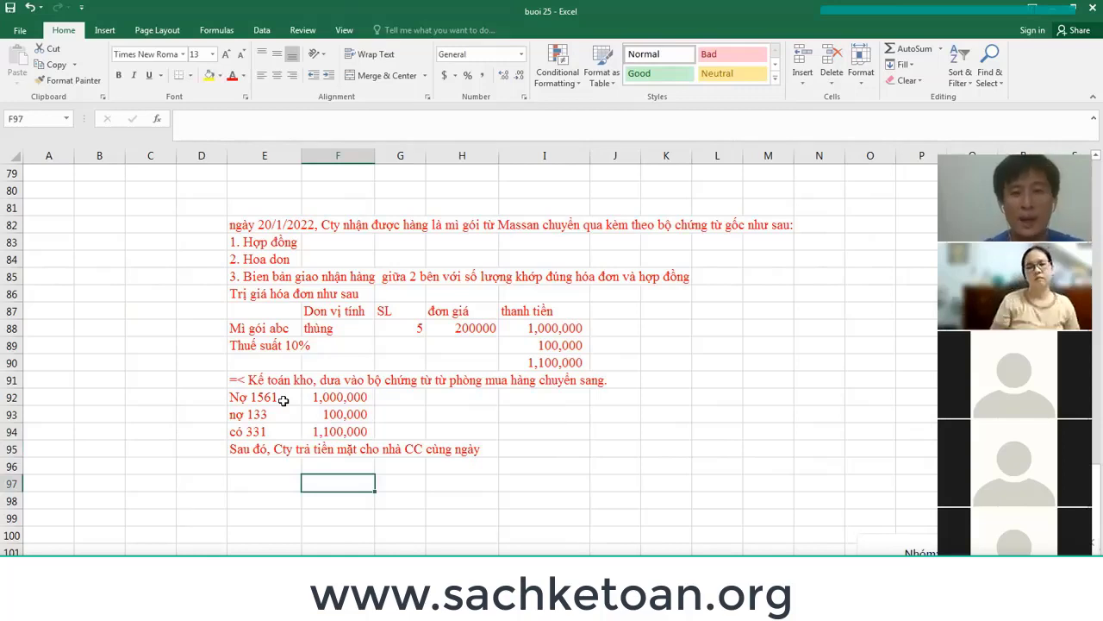
pyautogui.click(359, 429)
pyautogui.click(246, 425)
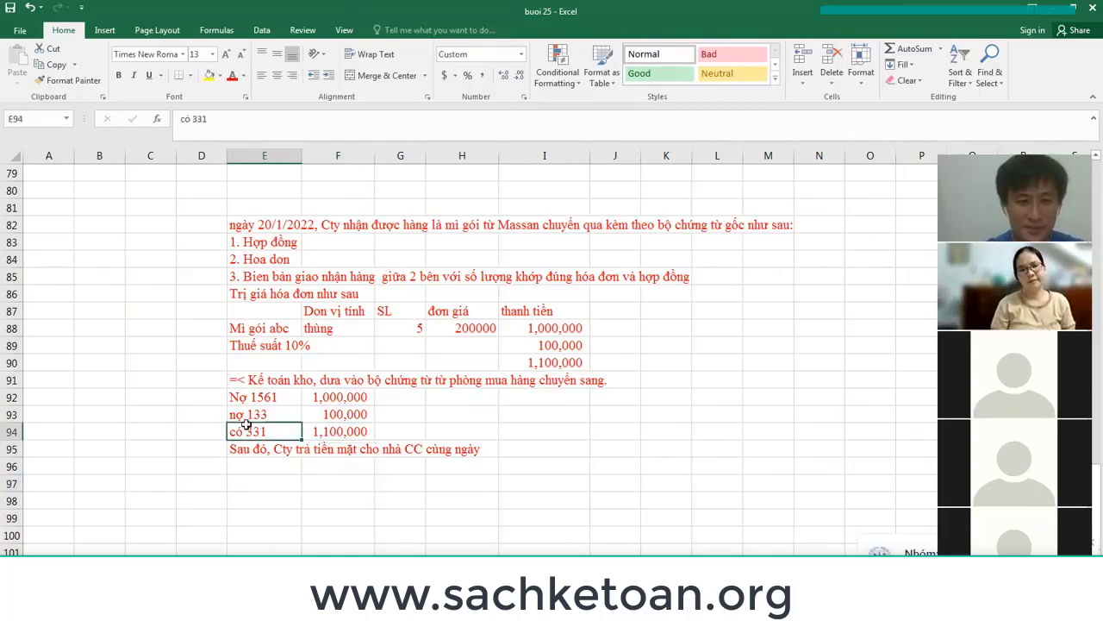
pyautogui.moveTo(247, 425); pyautogui.dragTo(343, 428)
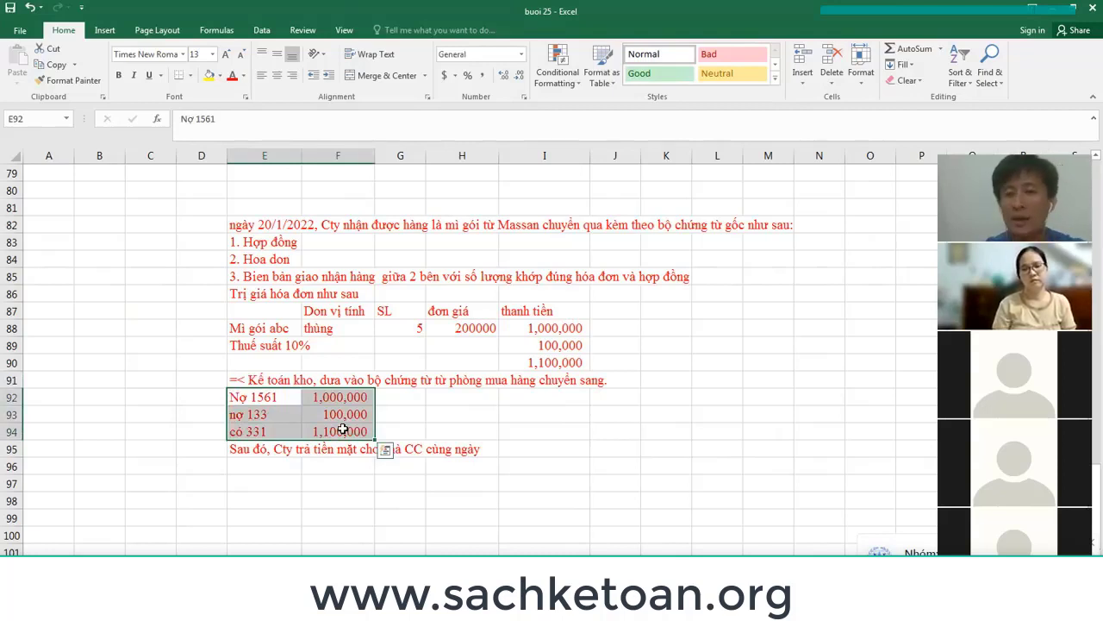
pyautogui.click(259, 448)
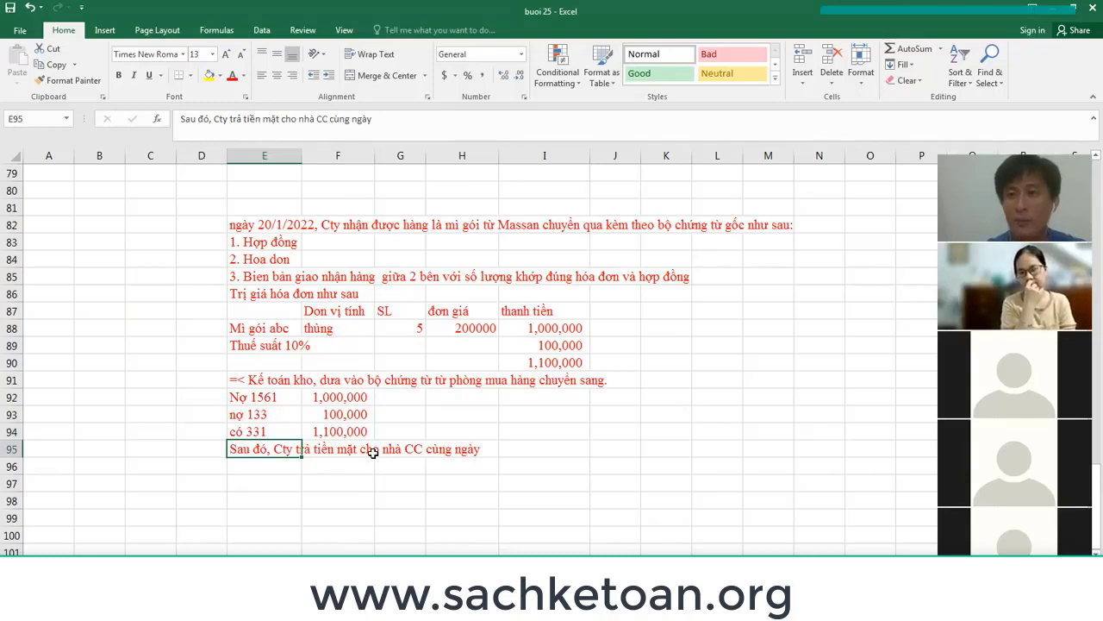
pyautogui.moveTo(258, 396); pyautogui.dragTo(352, 433)
pyautogui.moveTo(256, 431); pyautogui.dragTo(345, 431)
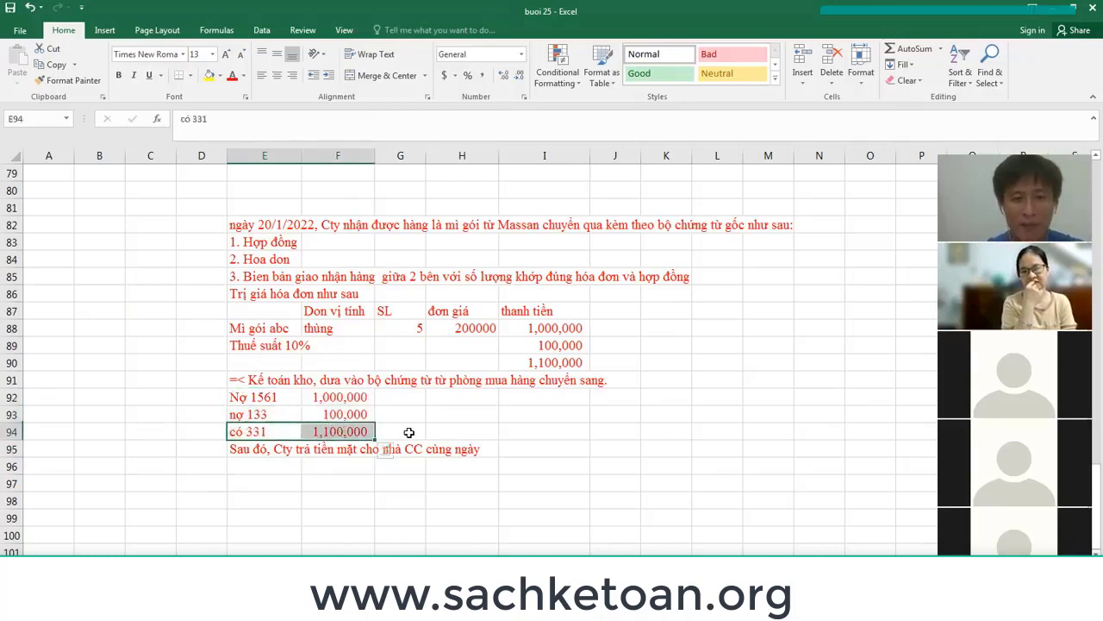
# Tag the có 331 line with the supplier name 'massan'.
pyautogui.click(405, 431)
pyautogui.write('ssan')
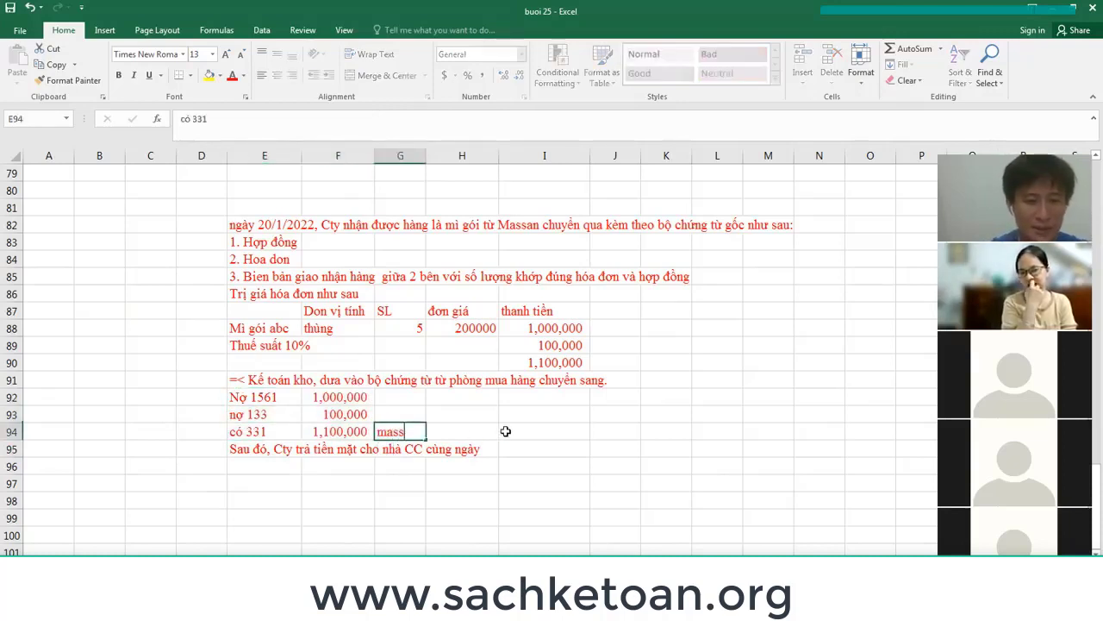
pyautogui.press('Return')
pyautogui.press('Return')
# Type an immediate-payment note in column E and insert a blank row above it.
pyautogui.press('Left')
pyautogui.press('Left')
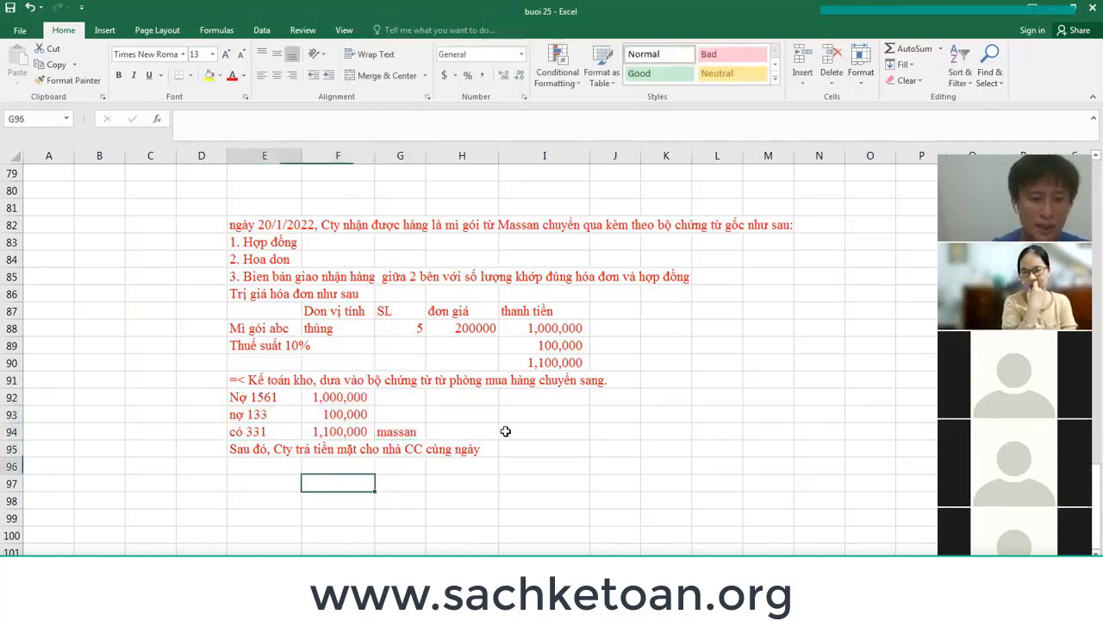
pyautogui.write('ngay lạ t')
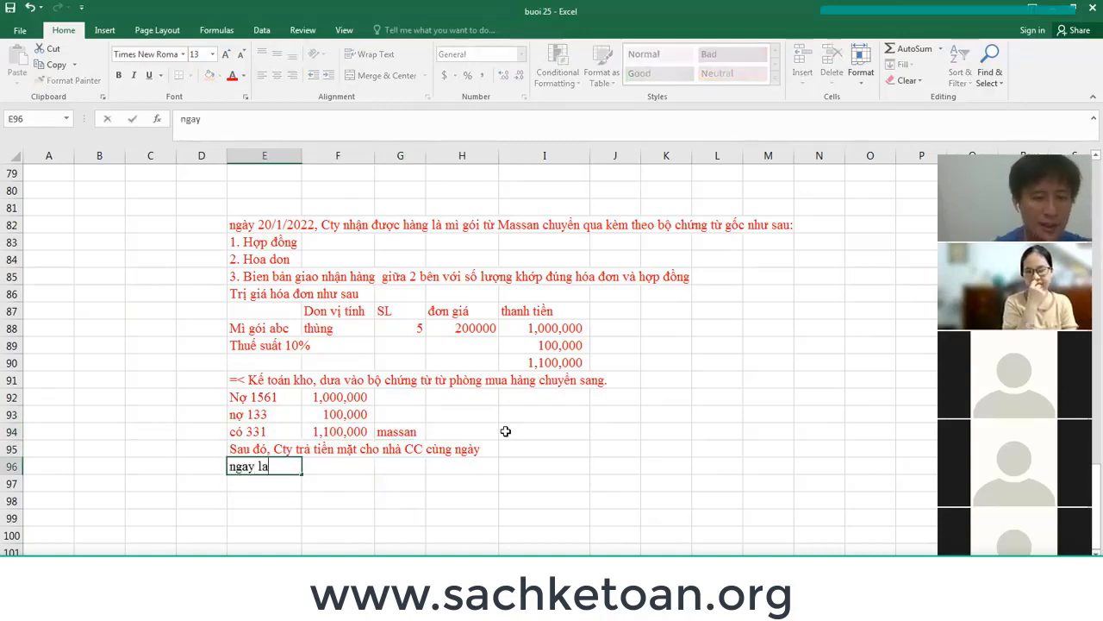
pyautogui.write('p tức,m kế')
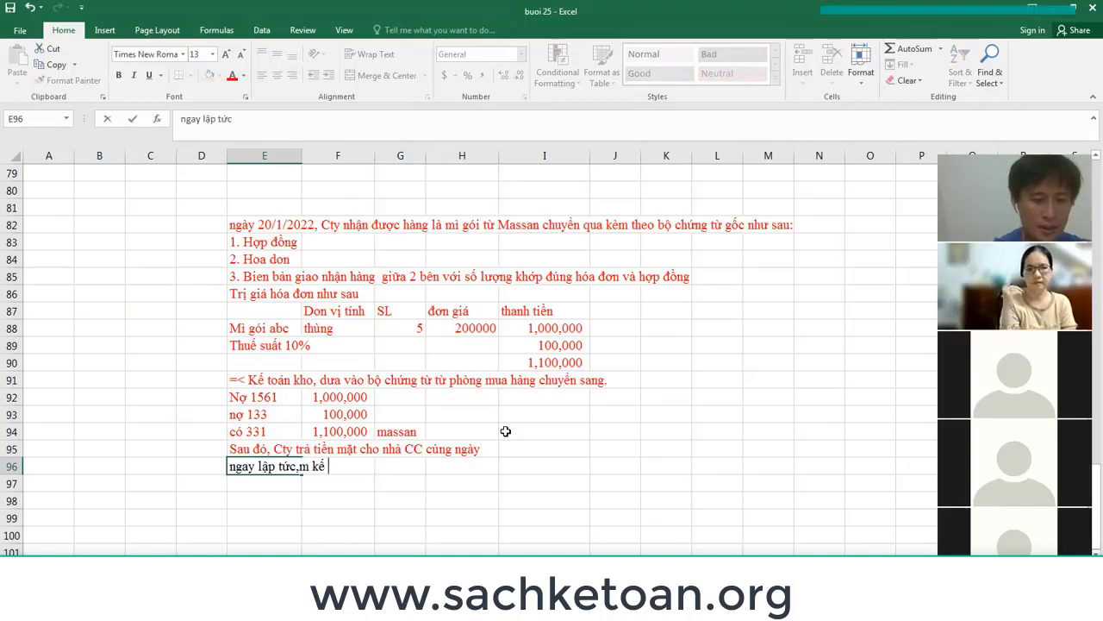
pyautogui.write(' toán thanht oán')
pyautogui.press('Return')
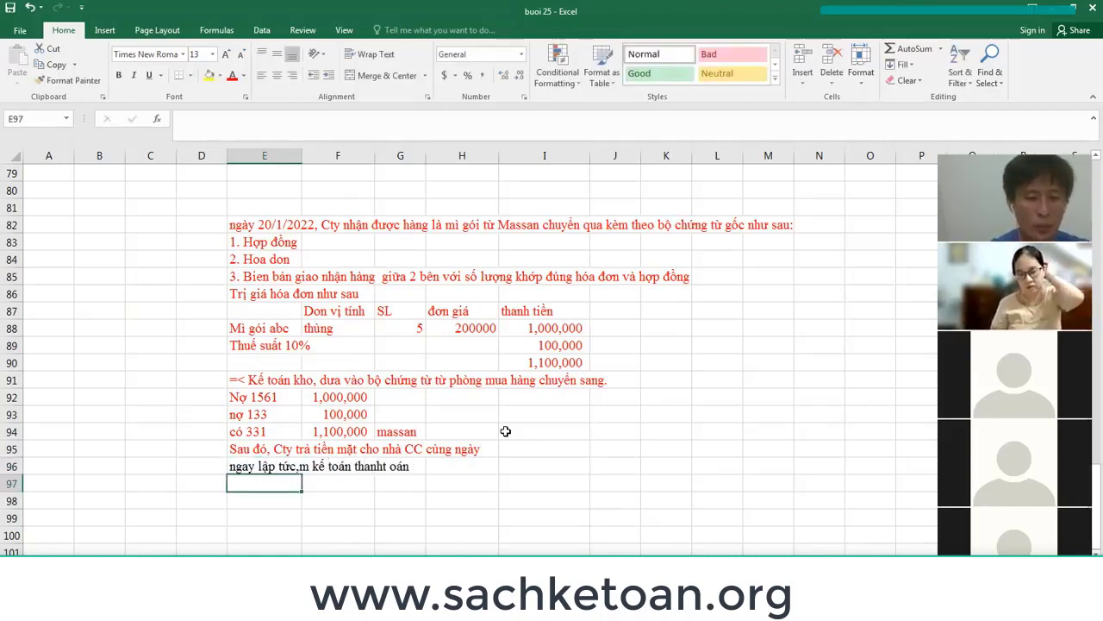
pyautogui.press('Up')
pyautogui.press('Up')
pyautogui.hotkey('ctrl', 'shift', '+')
pyautogui.press('Return')
pyautogui.press('Down')
pyautogui.press('Down')
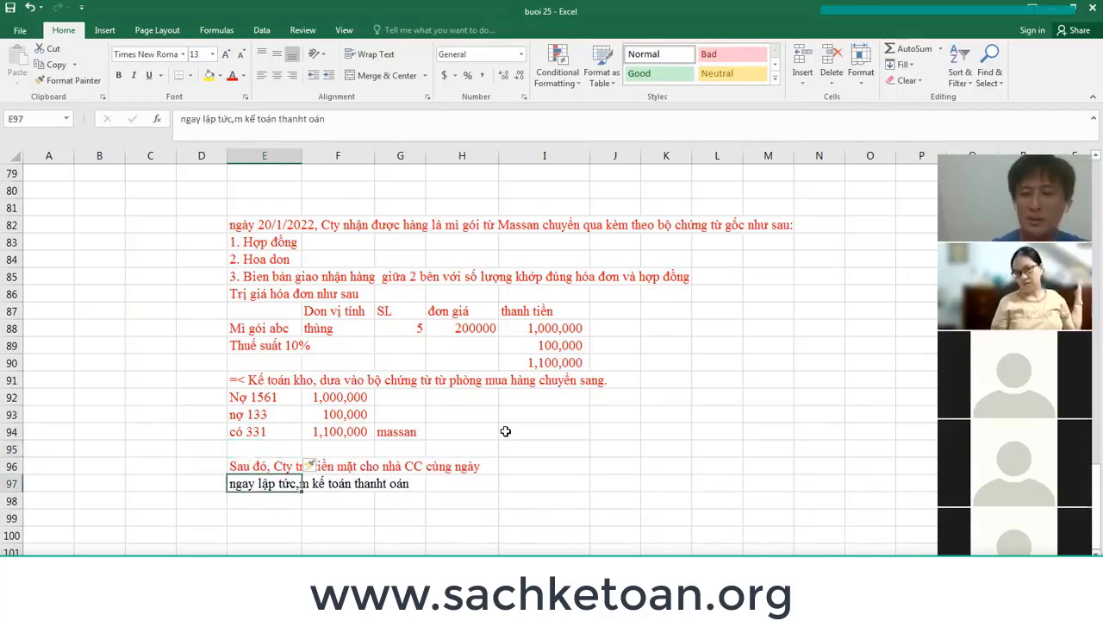
# Write the note 'Kế toán công nợ phải trả, kiểm kê kho, lập phiếu đề nghị thanh toán trả cho massa'.
pyautogui.write('Kế toán c')
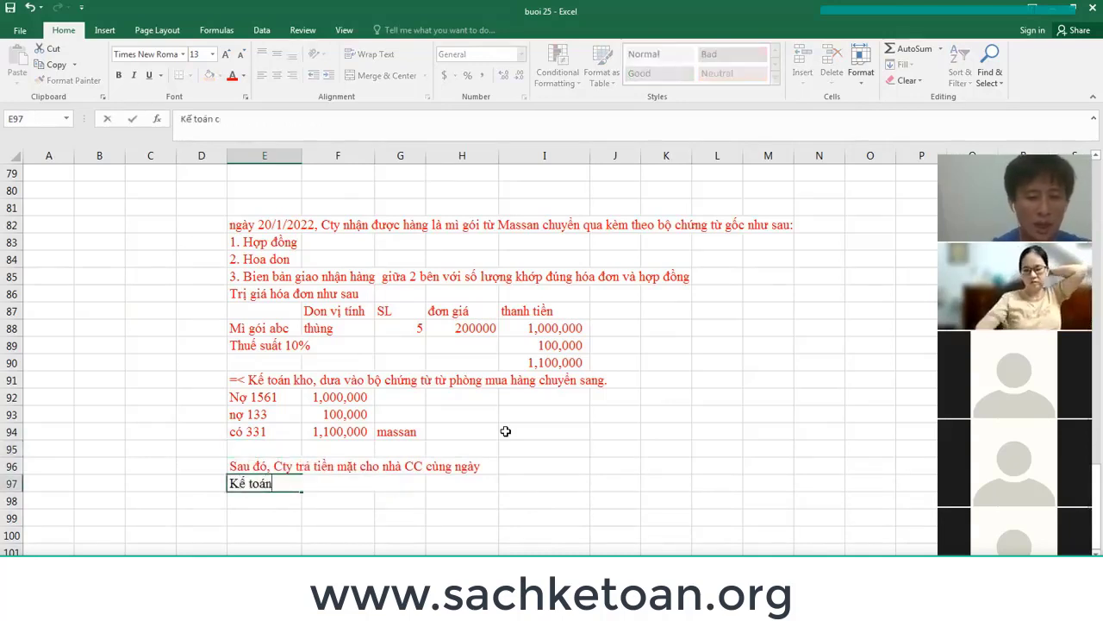
pyautogui.write('ong no phải tràm')
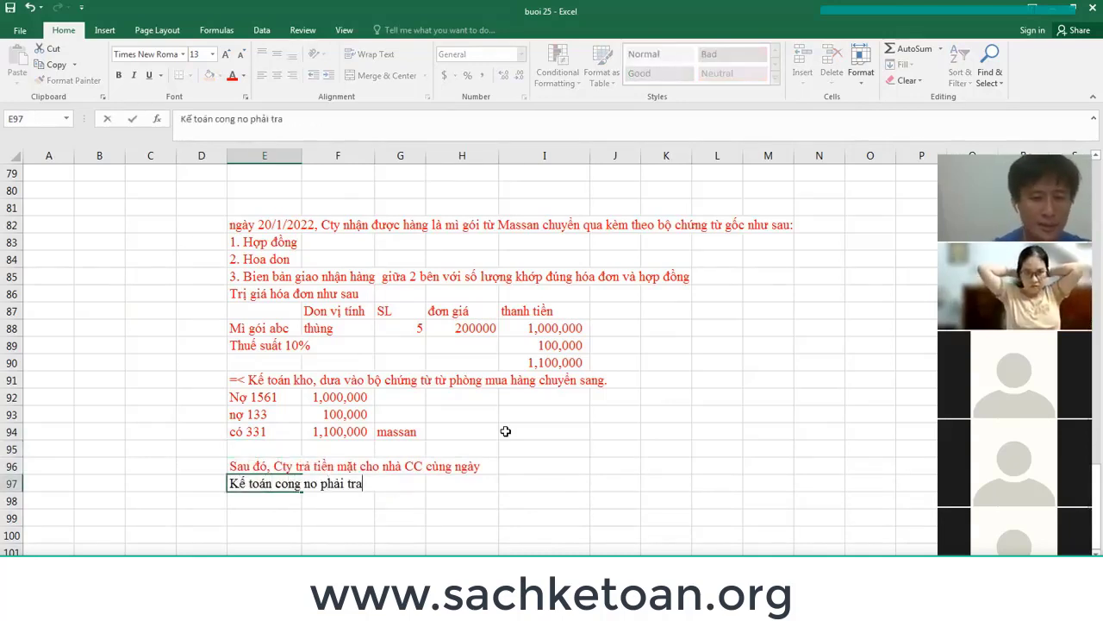
pyautogui.press('BackSpace')
pyautogui.write('r')
pyautogui.press('BackSpace')
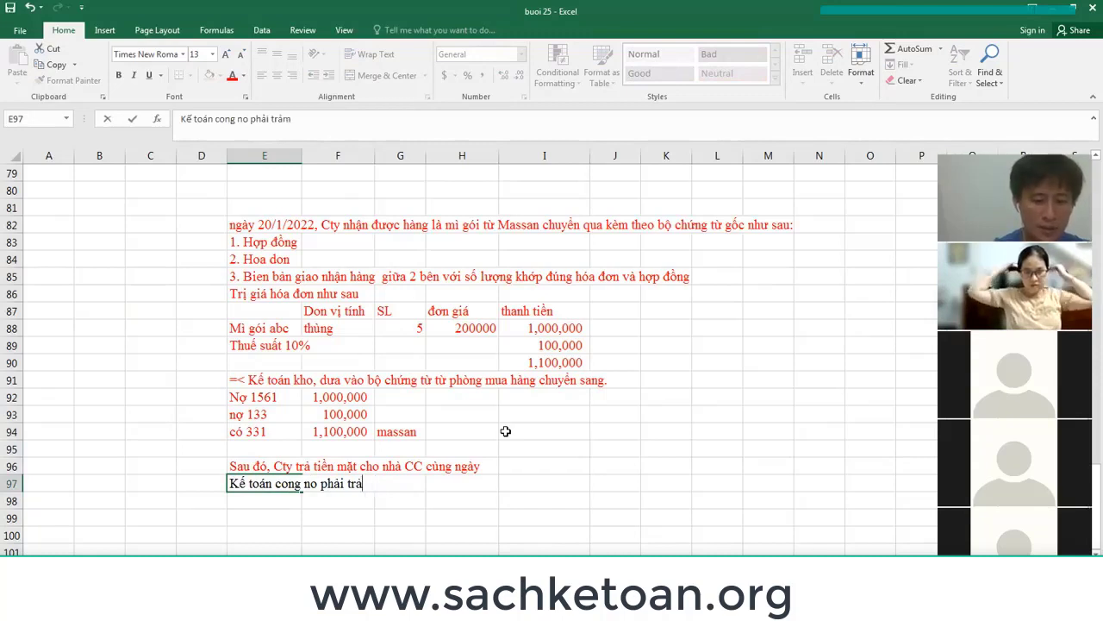
pyautogui.write(', kiem ke toa')
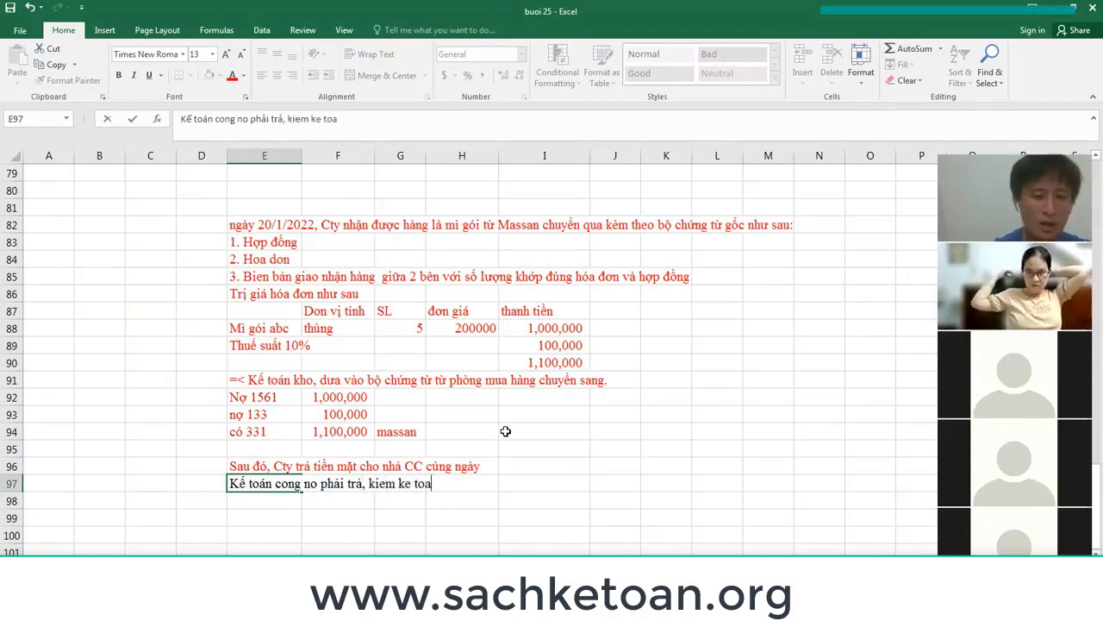
pyautogui.write('n kho, la')
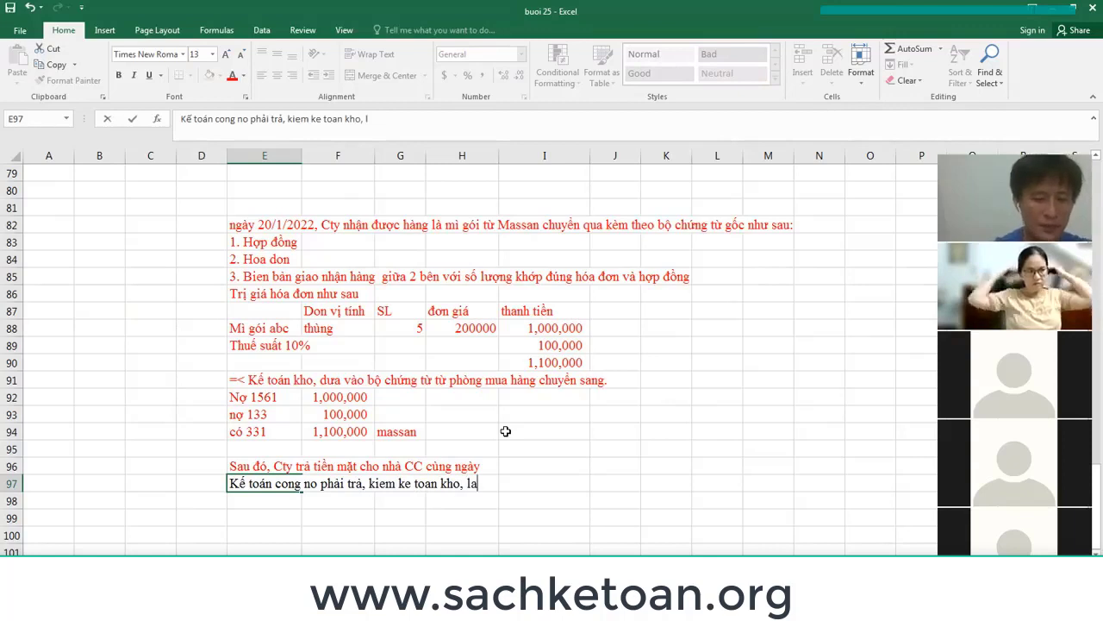
pyautogui.press('BackSpace')
pyautogui.write('ập phiếu đề nghị')
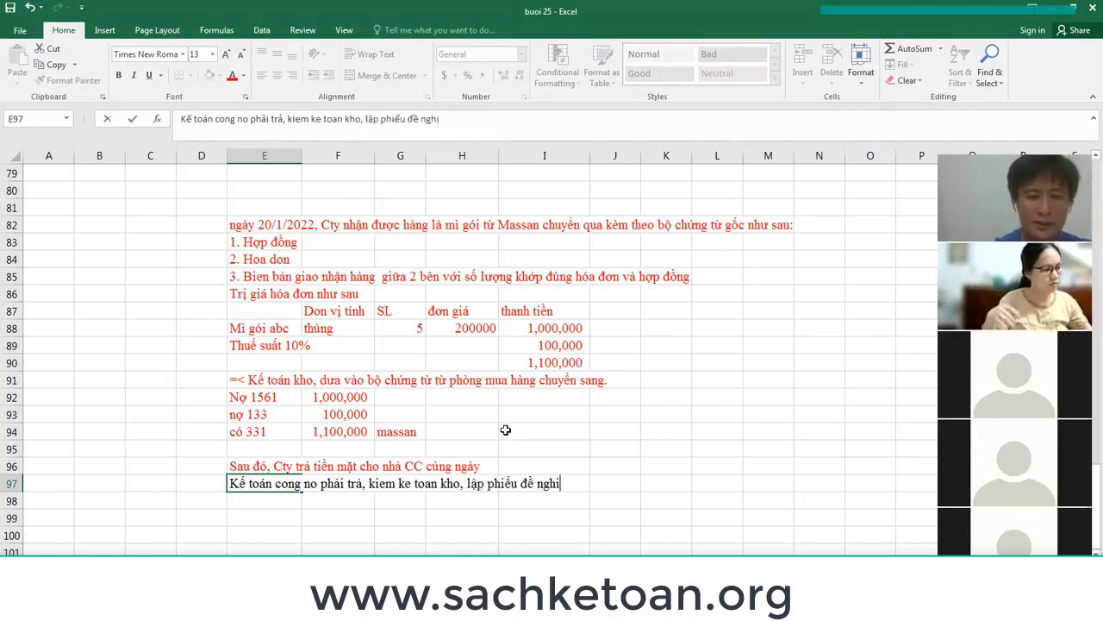
pyautogui.write(' thanh toán')
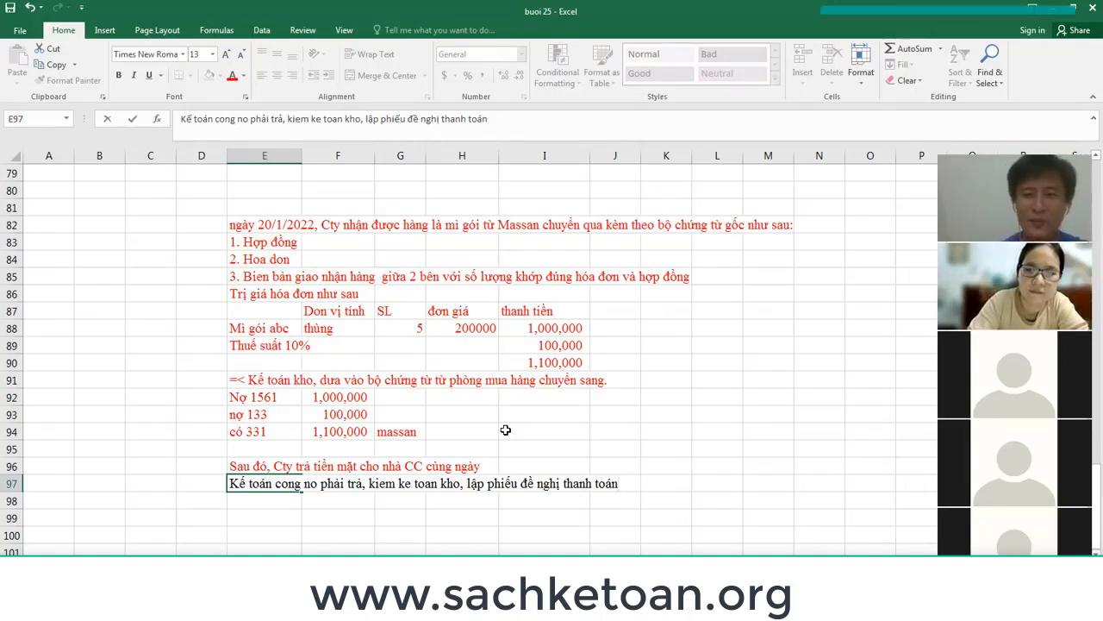
pyautogui.write('tra ch')
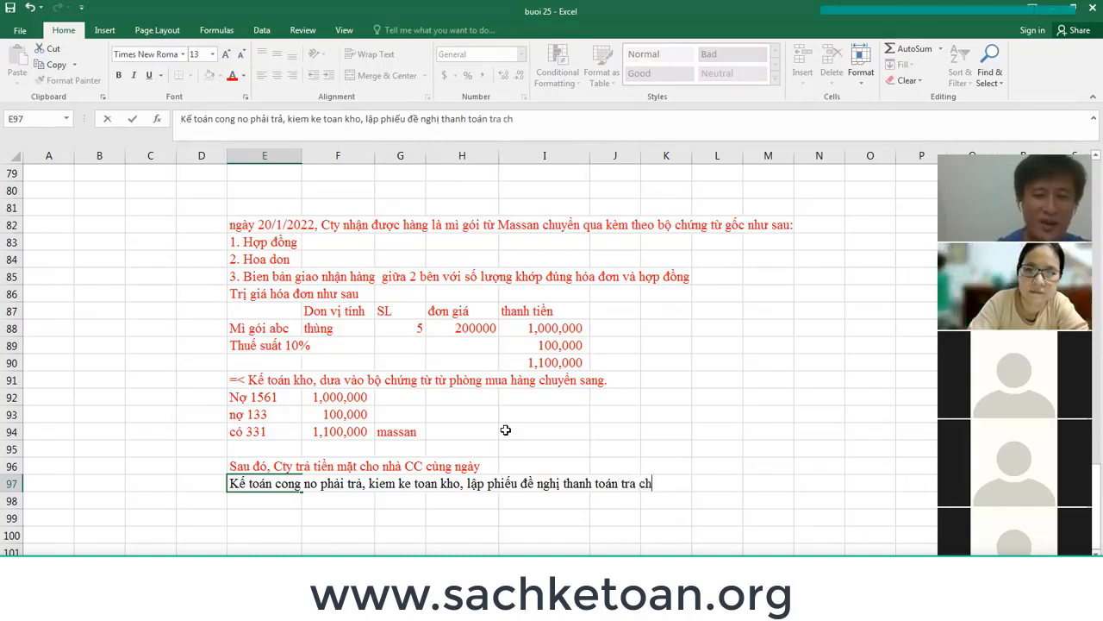
pyautogui.write('o massa')
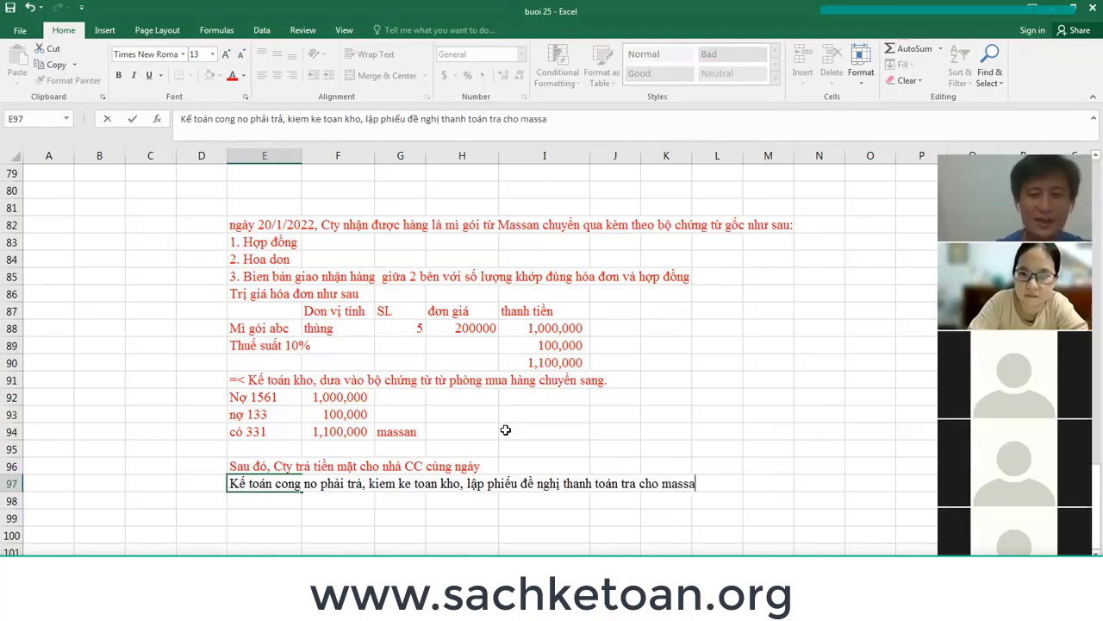
# Finish the row 97 note and type 'Vao phần mem misa lập phiếu chi' in E98.
pyautogui.press('Return')
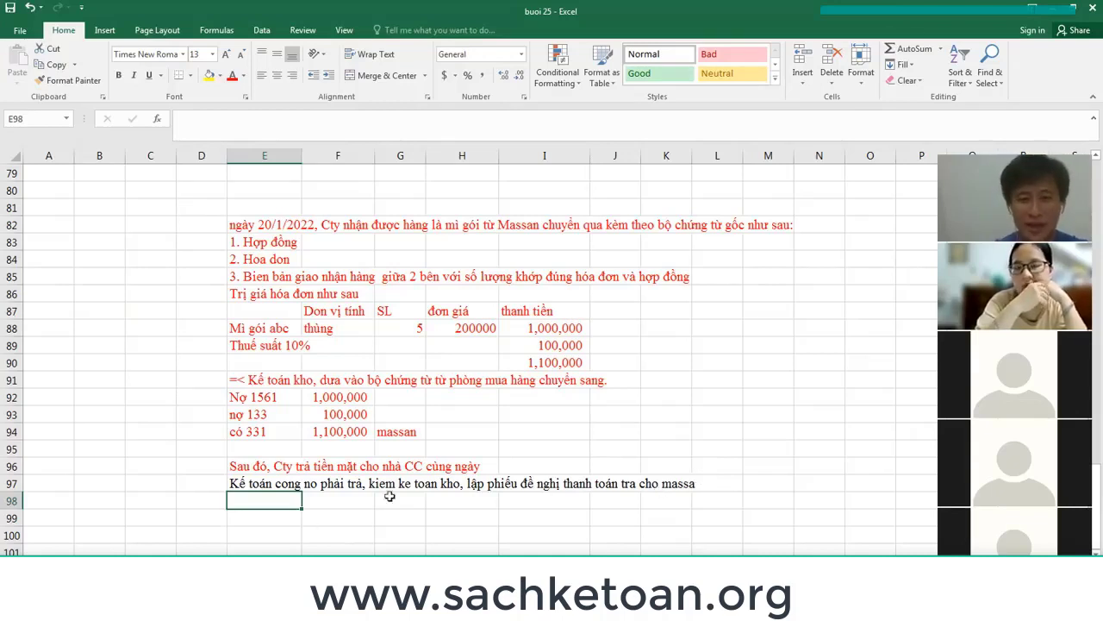
pyautogui.click(14, 484)
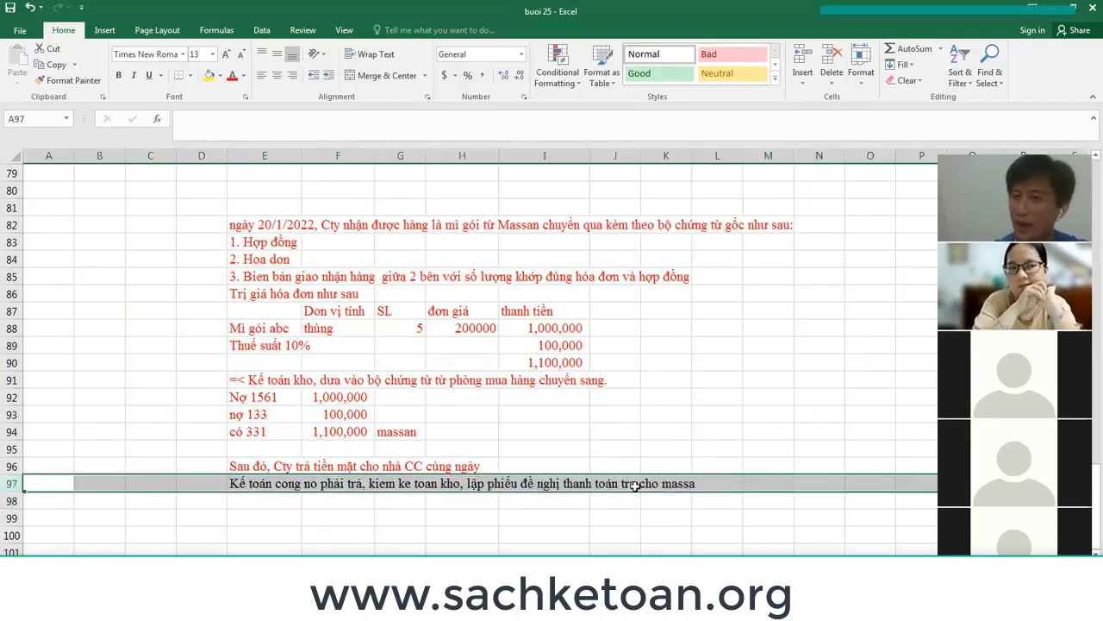
pyautogui.click(270, 507)
pyautogui.write('Va')
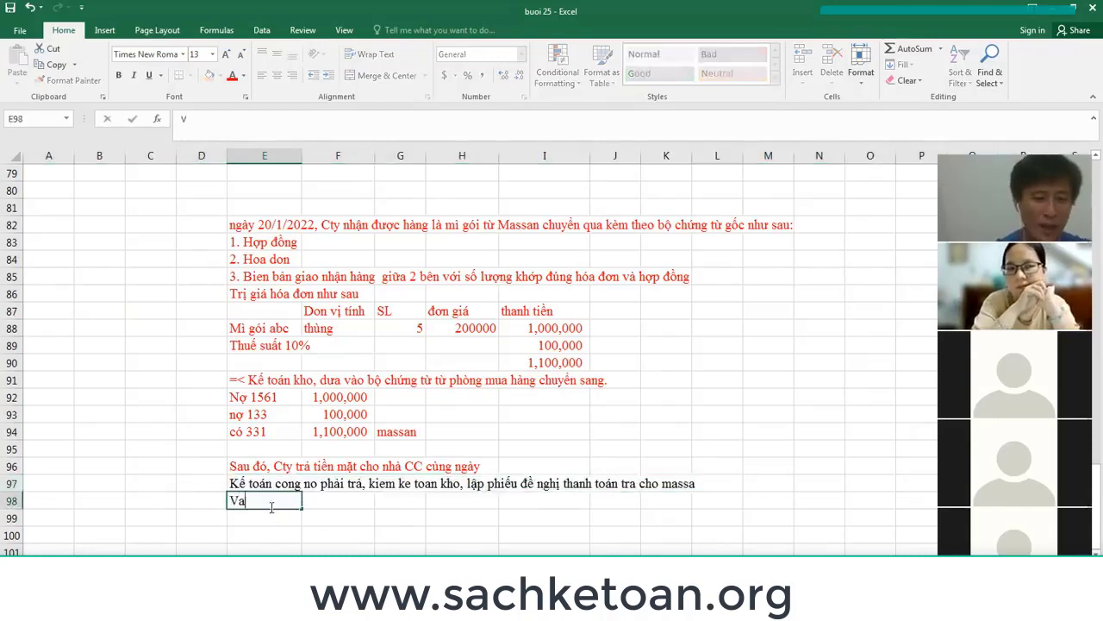
pyautogui.write('o phần me')
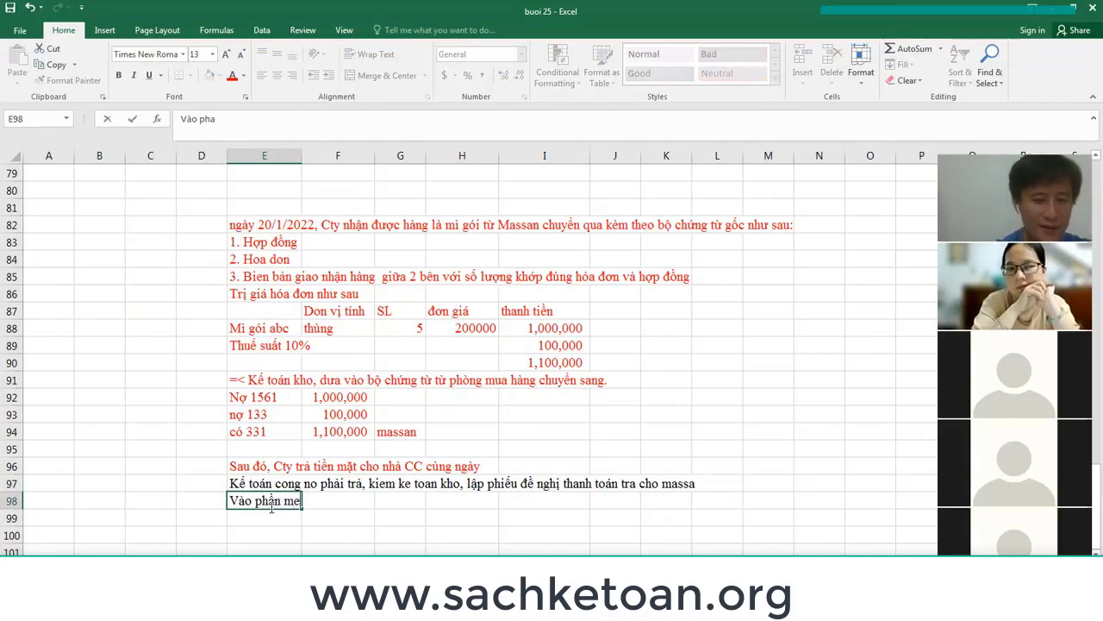
pyautogui.press('BackSpace')
pyautogui.write('ềm misa lập ')
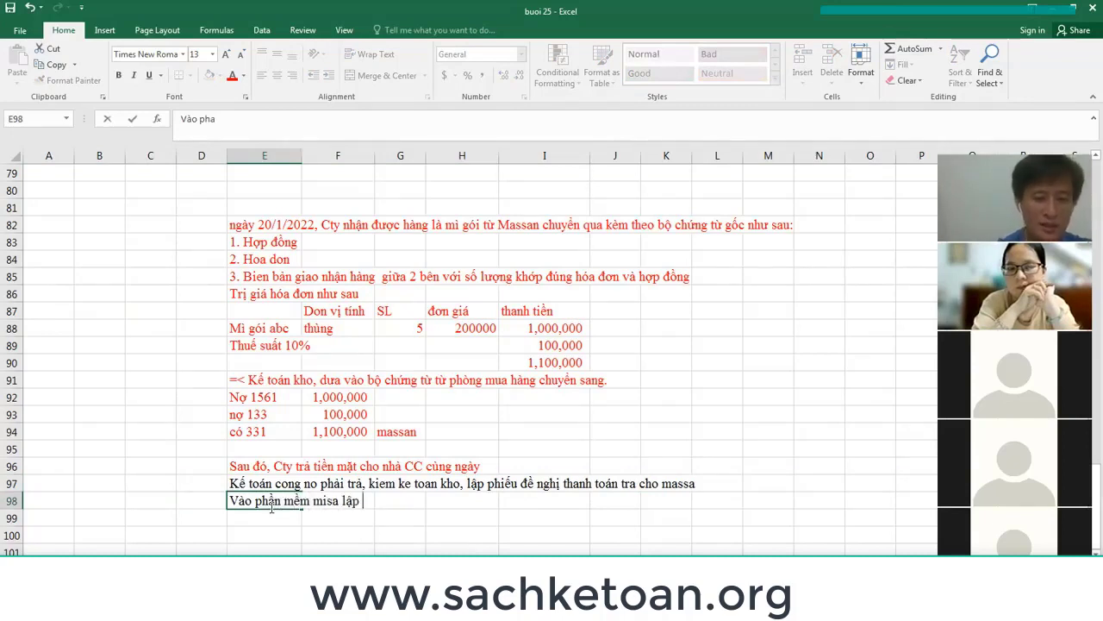
pyautogui.write('phiếu chi')
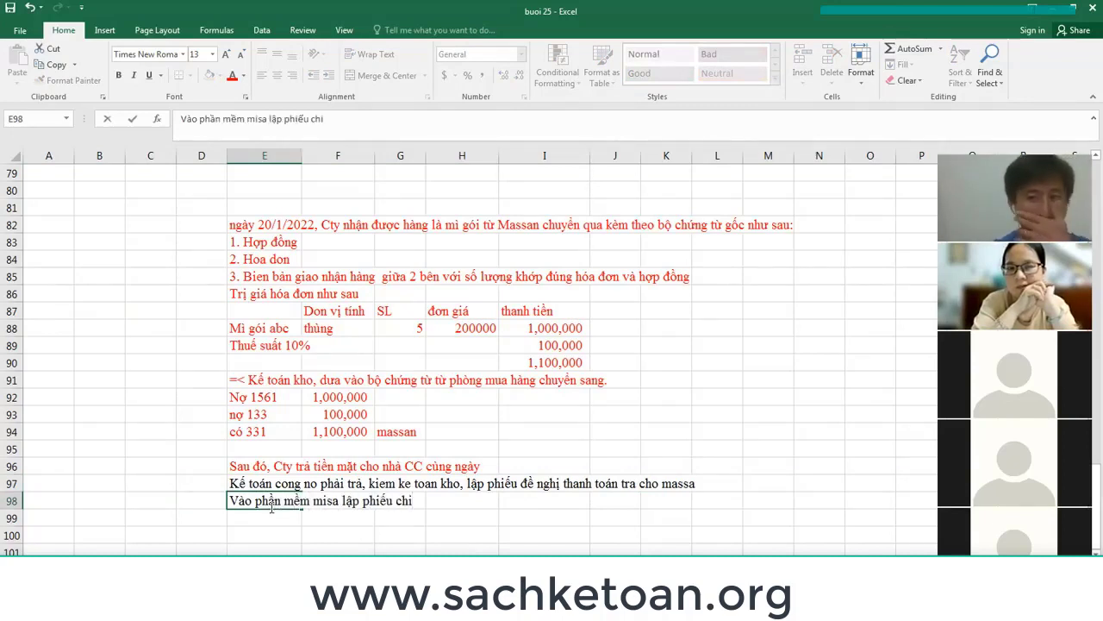
# Enter the account labels nợ 331 and có 1111 in E99:E100.
pyautogui.click(271, 513)
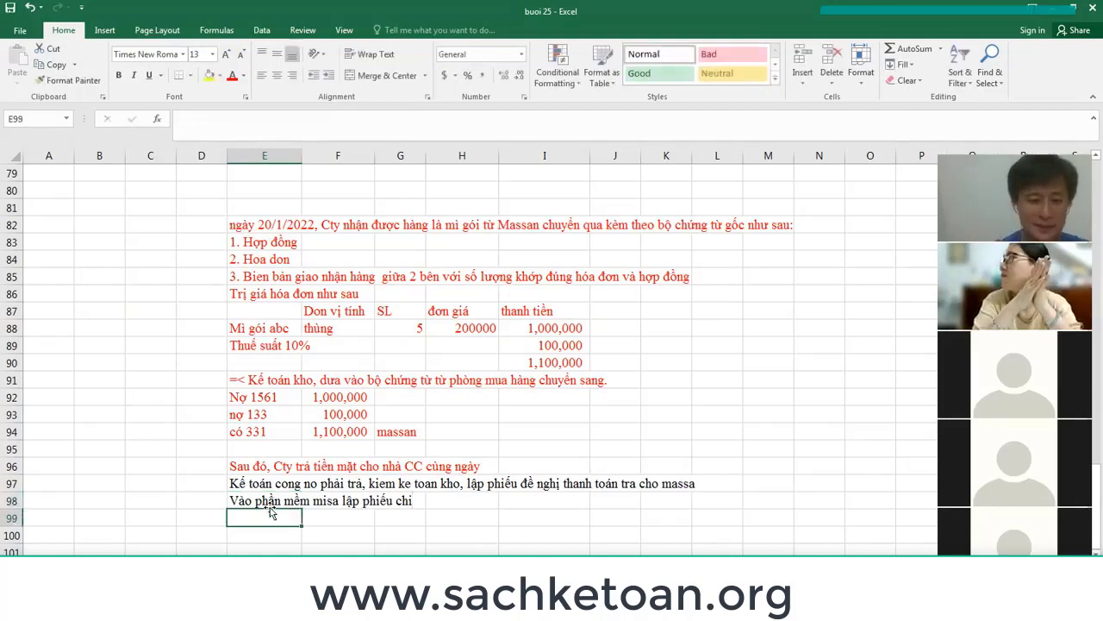
pyautogui.write('nợ 331')
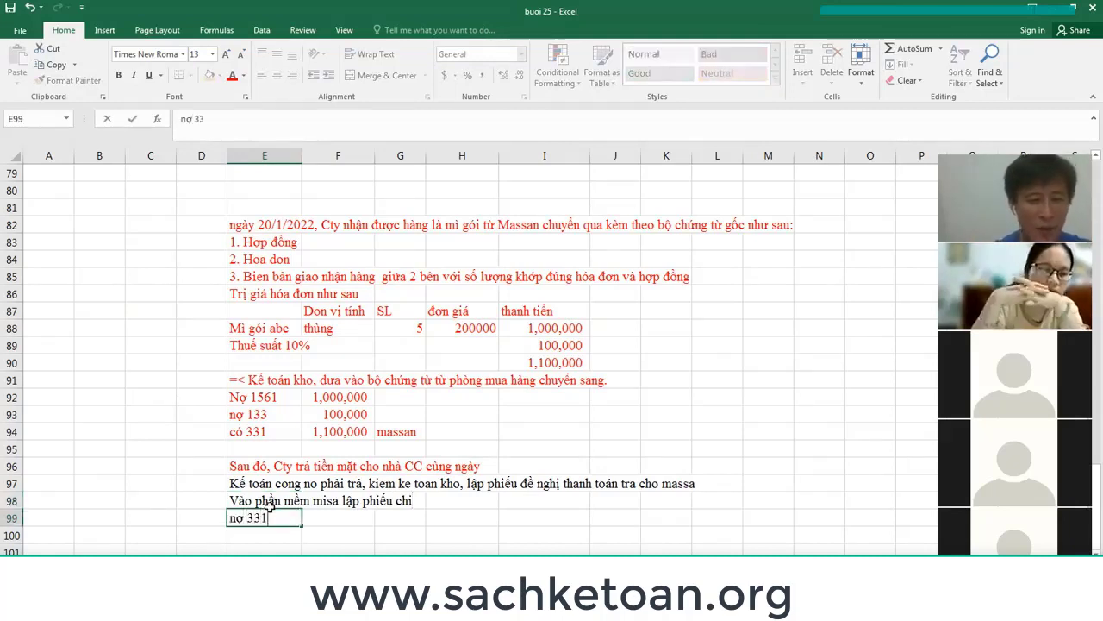
pyautogui.press('Return')
pyautogui.write('có 111')
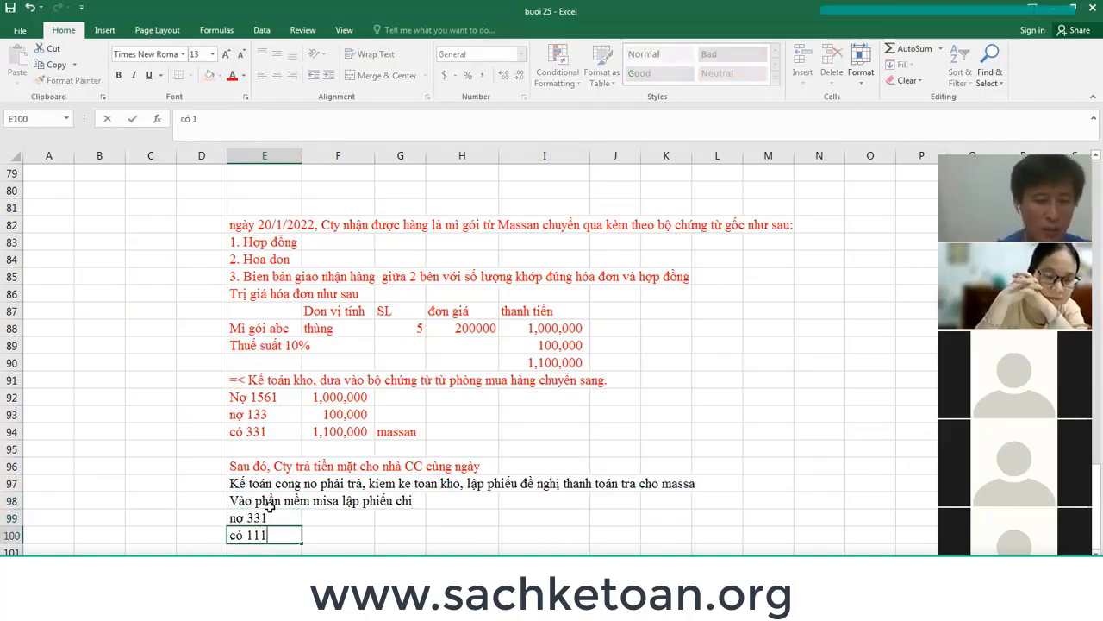
pyautogui.press('Tab')
pyautogui.hotkey('shift', 'Tab')
pyautogui.press('F2')
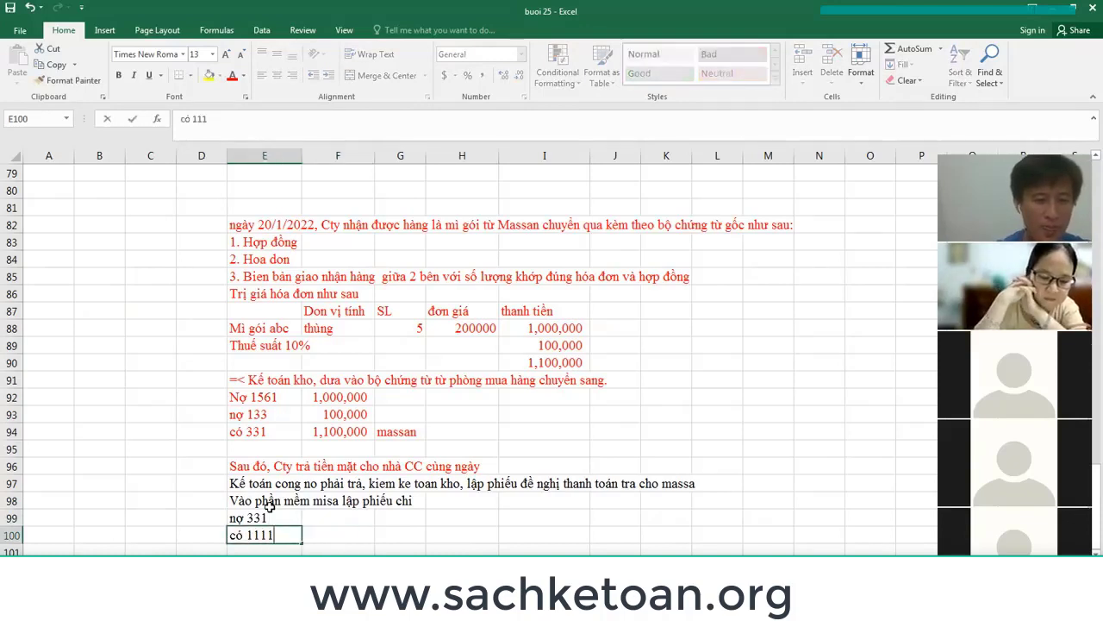
pyautogui.write('1')
pyautogui.press('Return')
# Set F100 to =F94 and F99 to =F100, both 1,100,000.
pyautogui.press('Up')
pyautogui.press('Right')
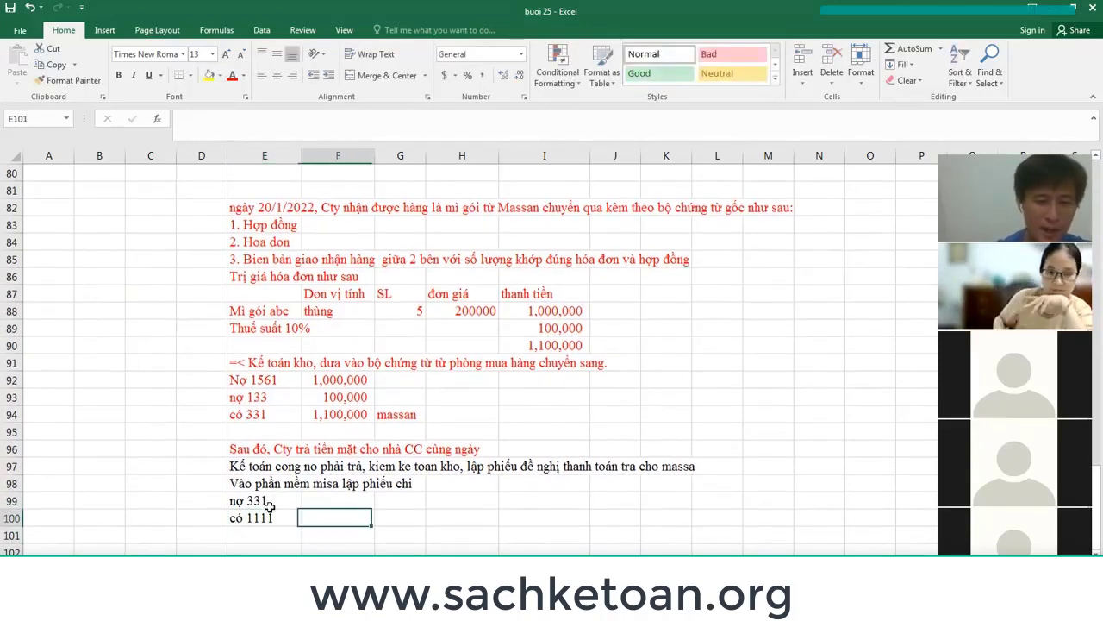
pyautogui.write('=')
pyautogui.press('Up')
pyautogui.press('Up')
pyautogui.press('Return')
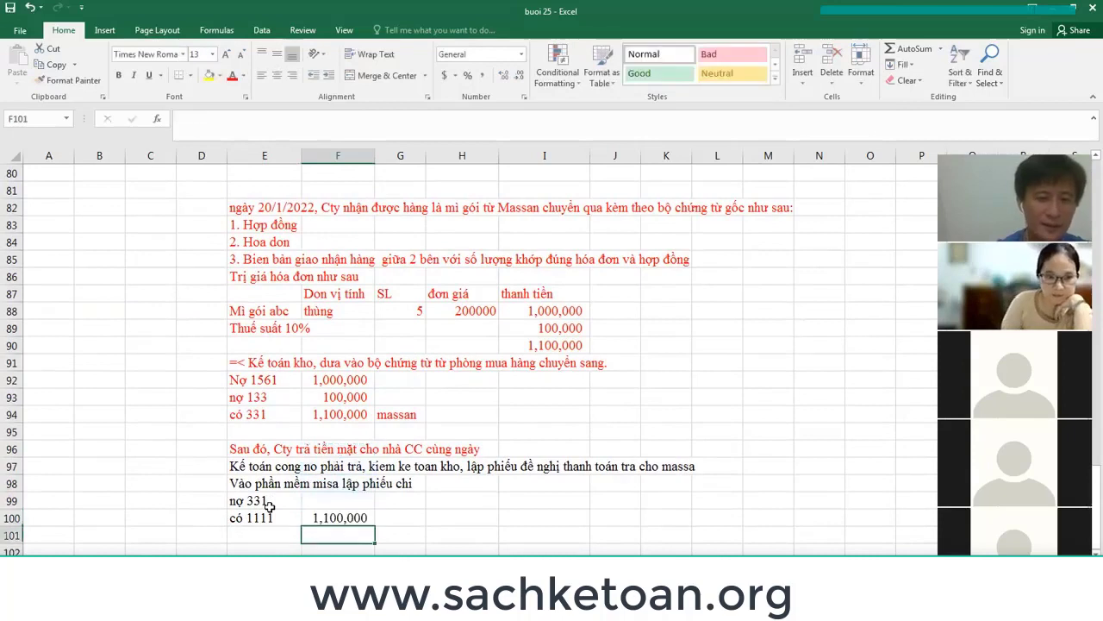
pyautogui.press('Up')
pyautogui.press('Up')
pyautogui.press('Up')
pyautogui.press('Down')
pyautogui.write('=')
pyautogui.press('Down')
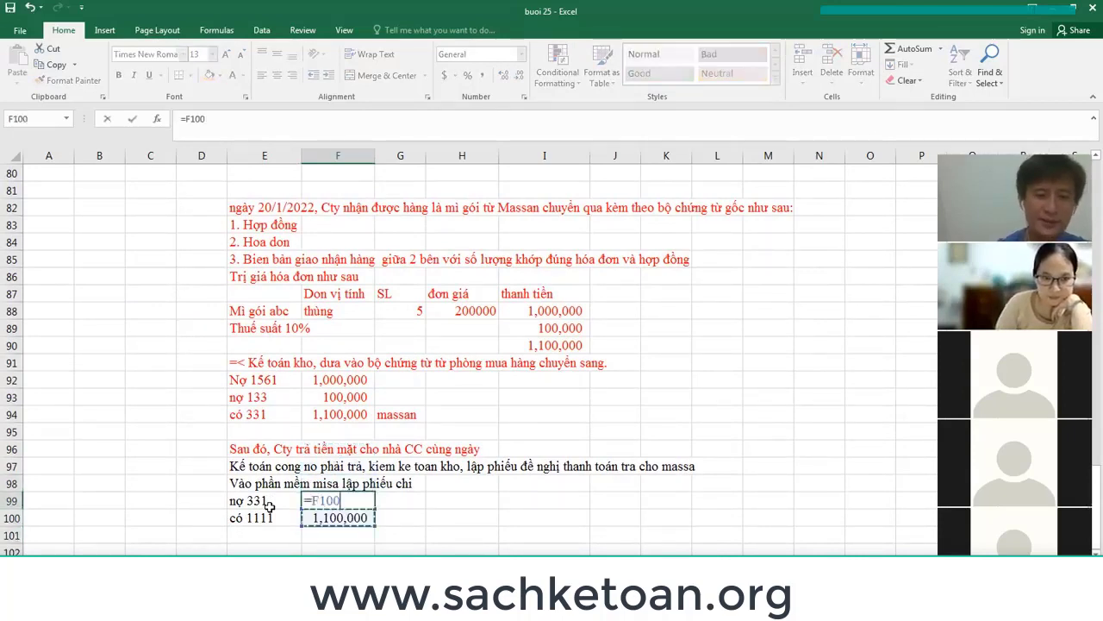
pyautogui.press('Return')
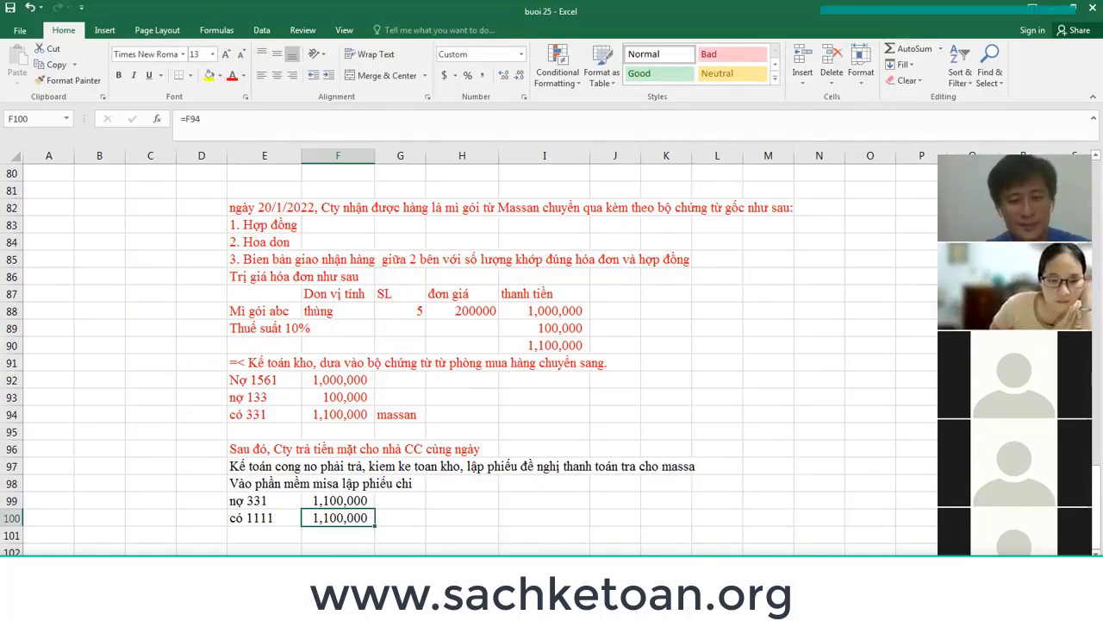
# Review the earlier purchase entry E92:F94, then move over to MISA SME.NET.
pyautogui.hotkey('alt', 'Tab')
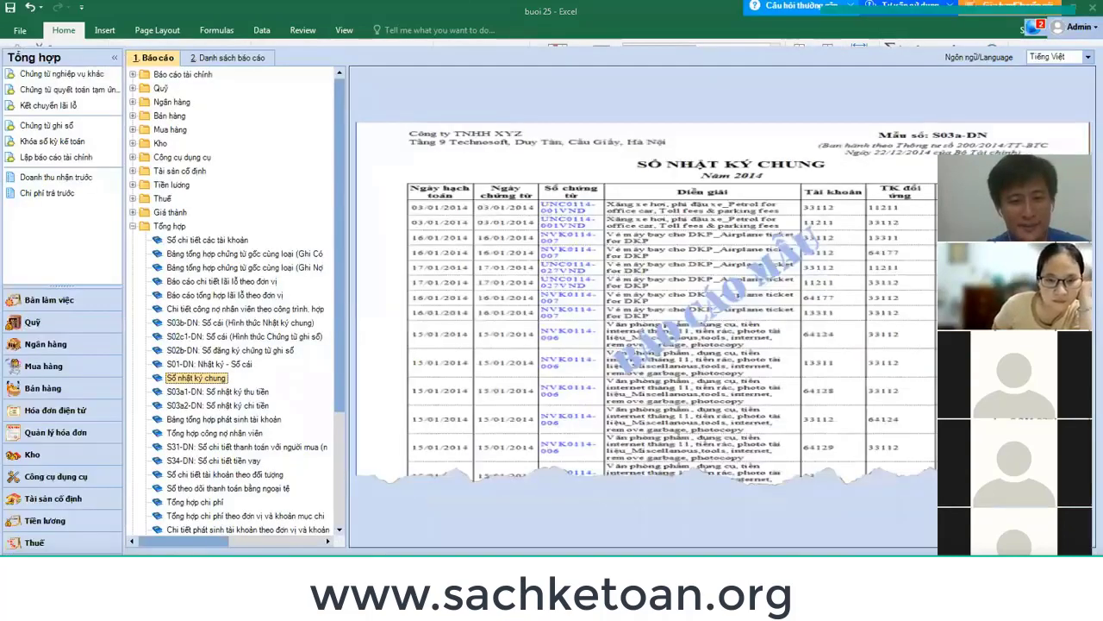
pyautogui.hotkey('alt', 'Tab')
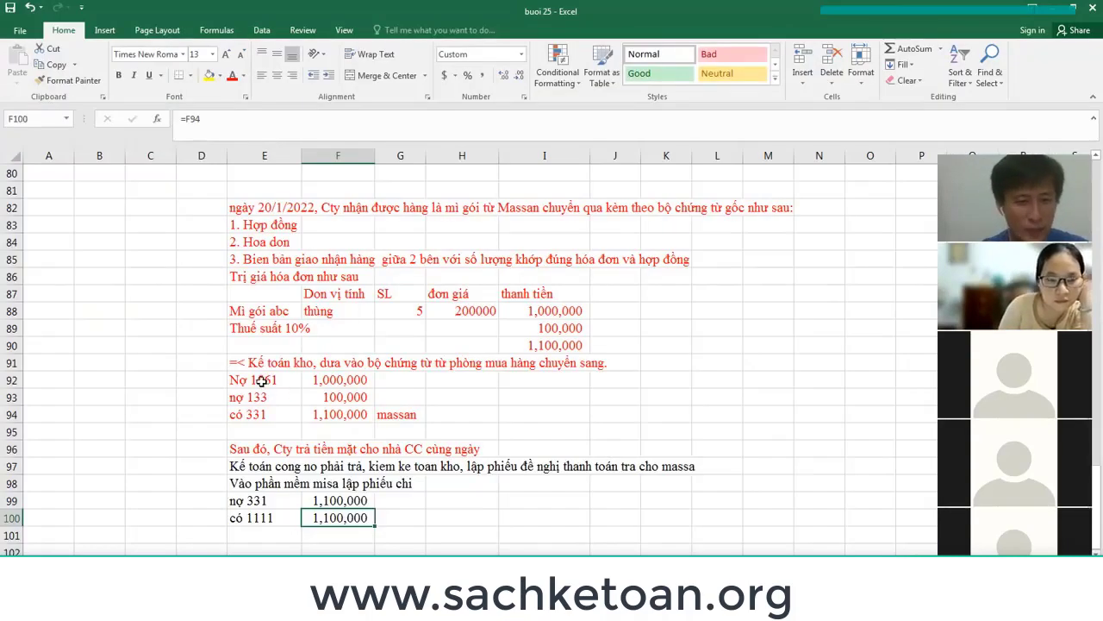
pyautogui.click(278, 210)
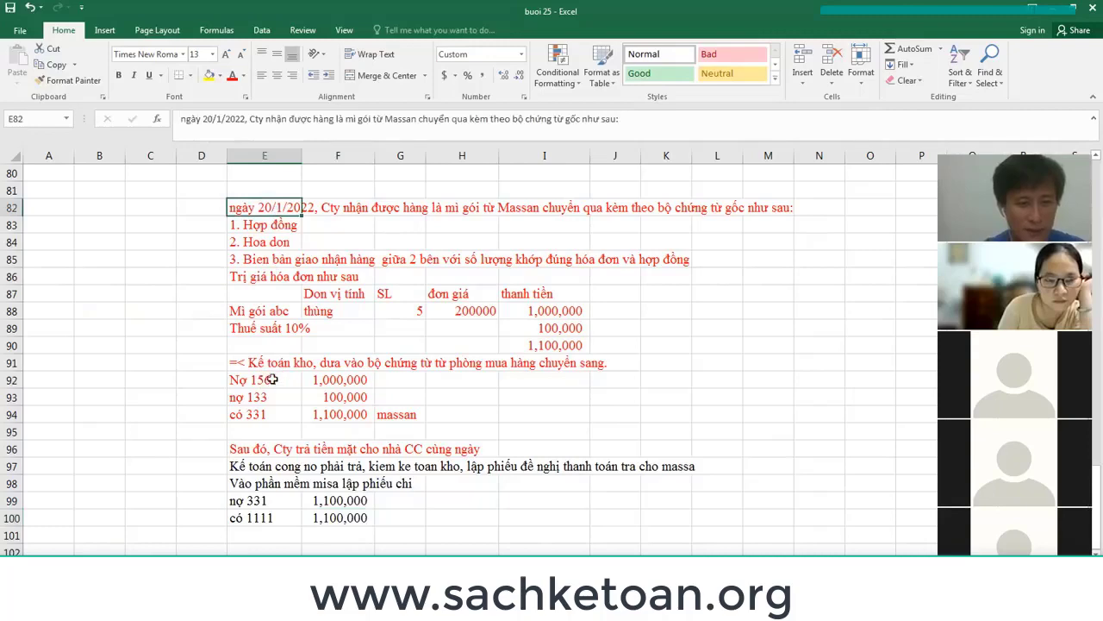
pyautogui.moveTo(274, 381); pyautogui.dragTo(369, 412)
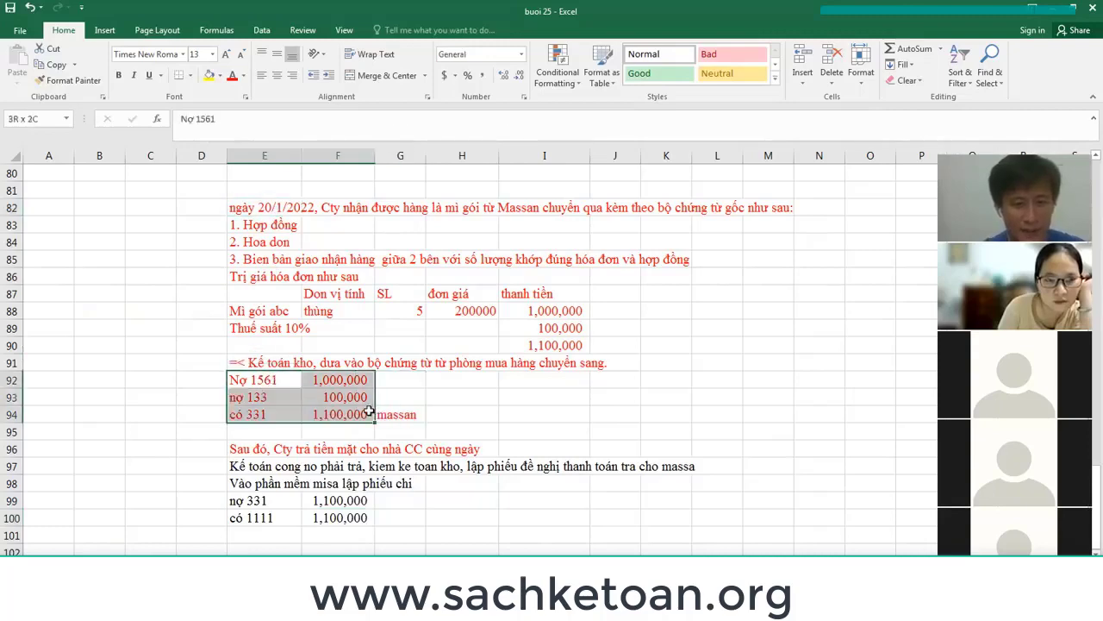
pyautogui.click(243, 379)
pyautogui.click(188, 379)
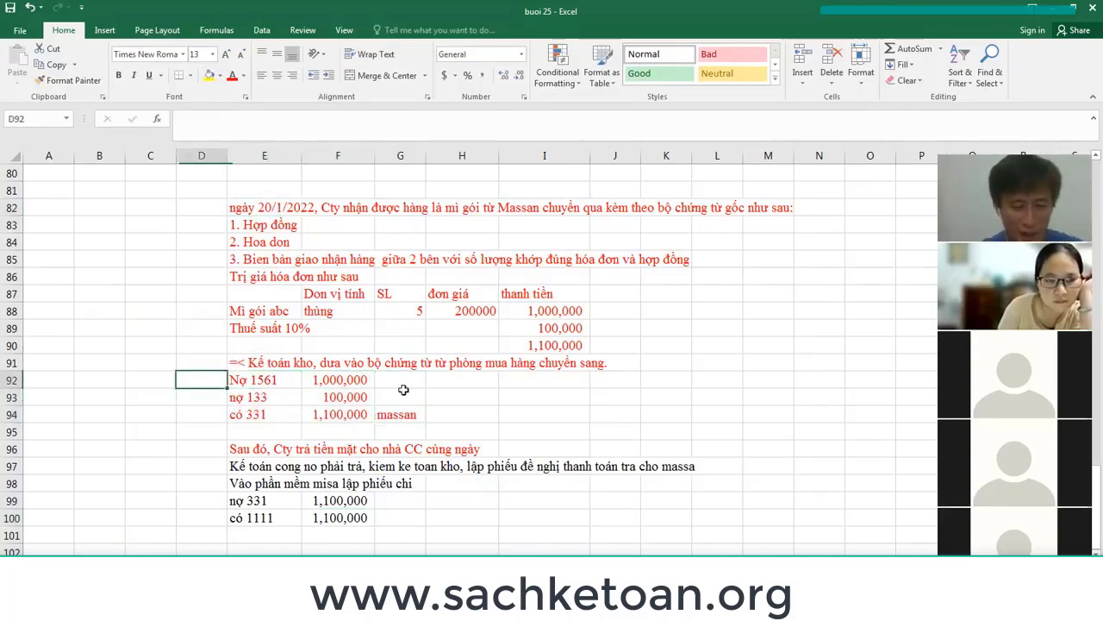
pyautogui.hotkey('alt', 'Tab')
pyautogui.hotkey('alt', 'Tab')
pyautogui.hotkey('alt', 'Tab')
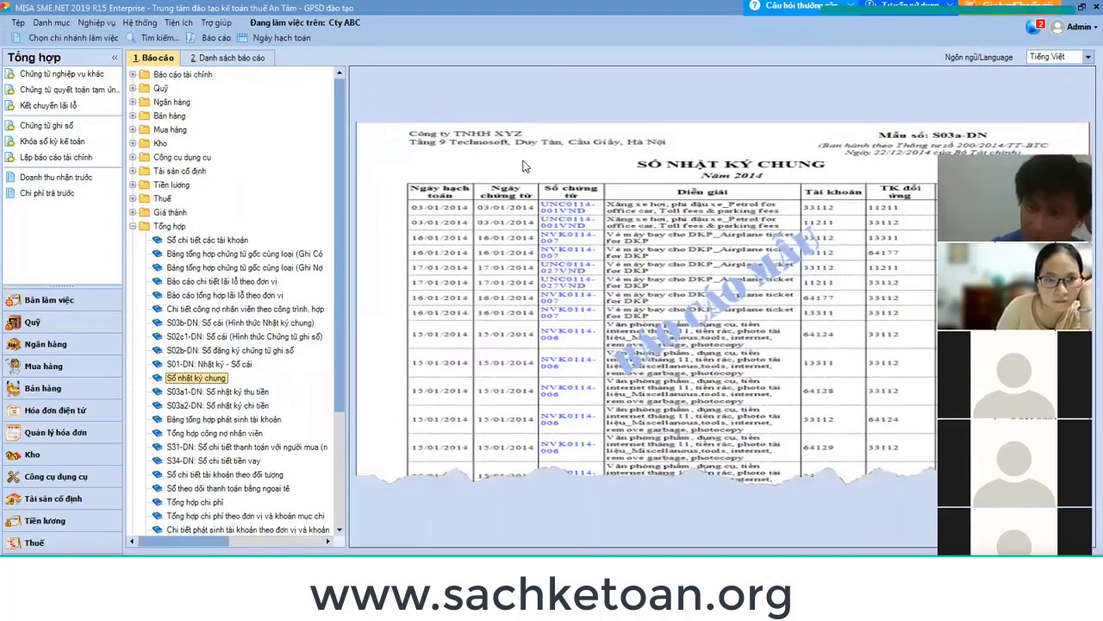
pyautogui.click(52, 368)
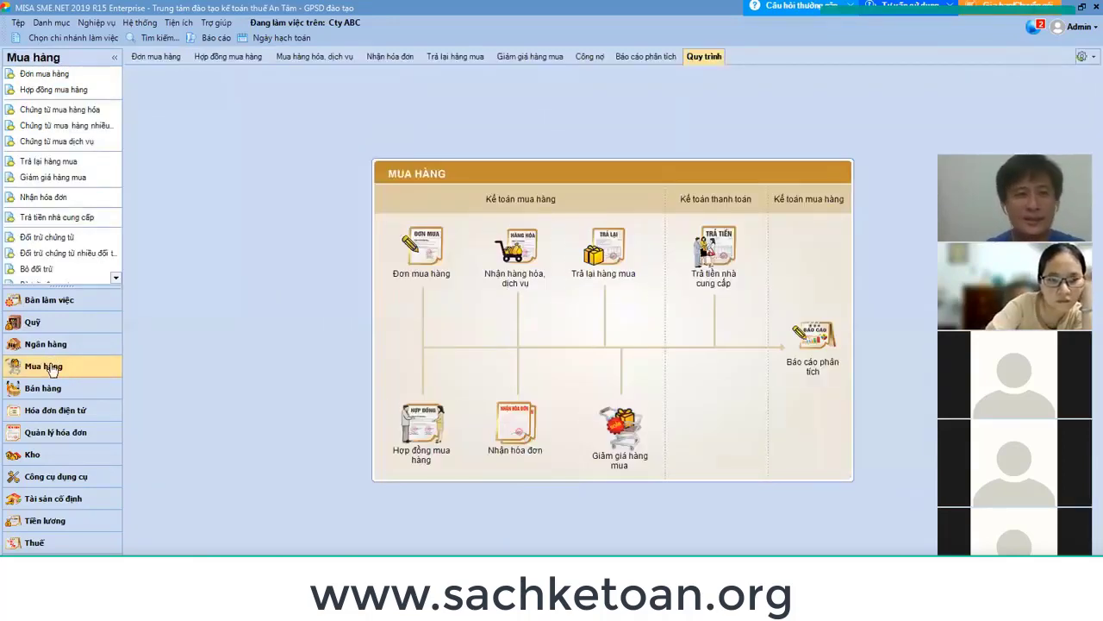
pyautogui.click(72, 110)
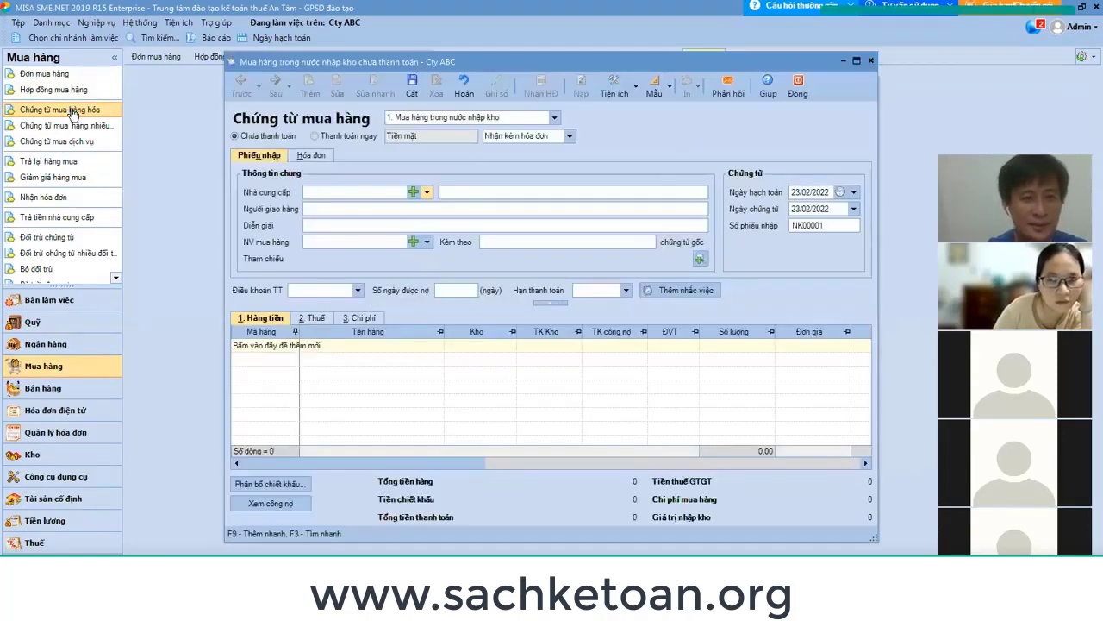
pyautogui.click(554, 117)
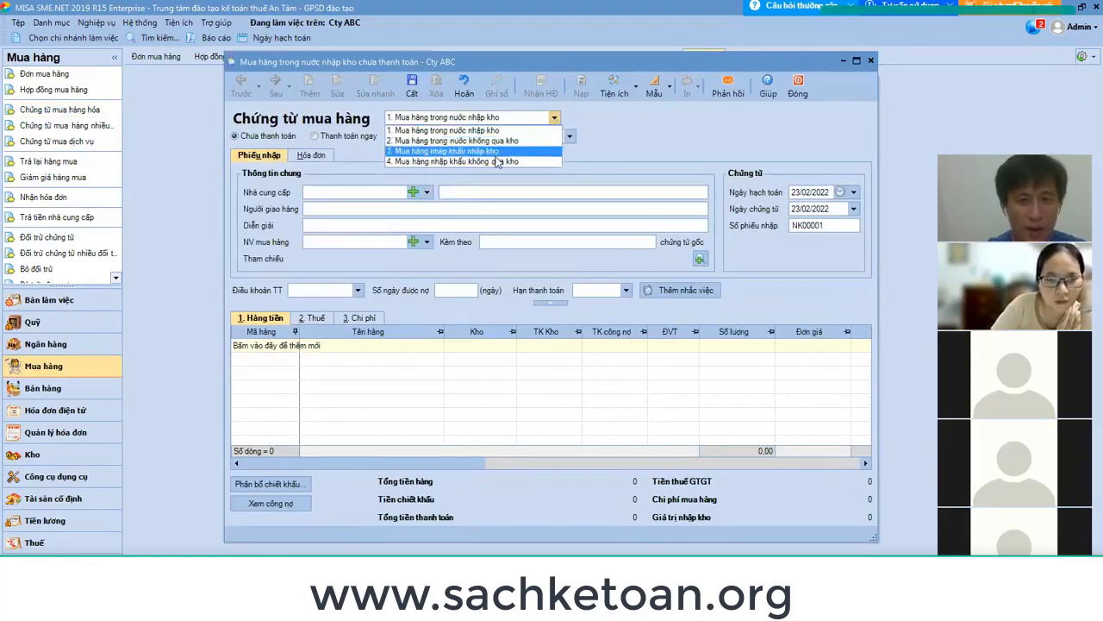
pyautogui.click(489, 130)
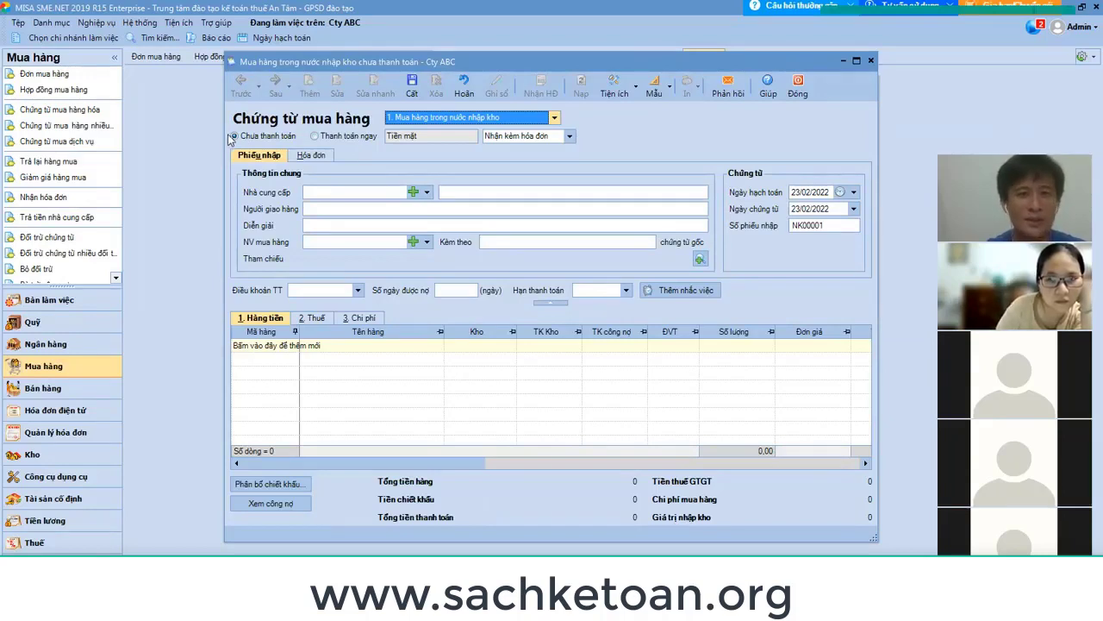
pyautogui.click(569, 136)
pyautogui.click(541, 150)
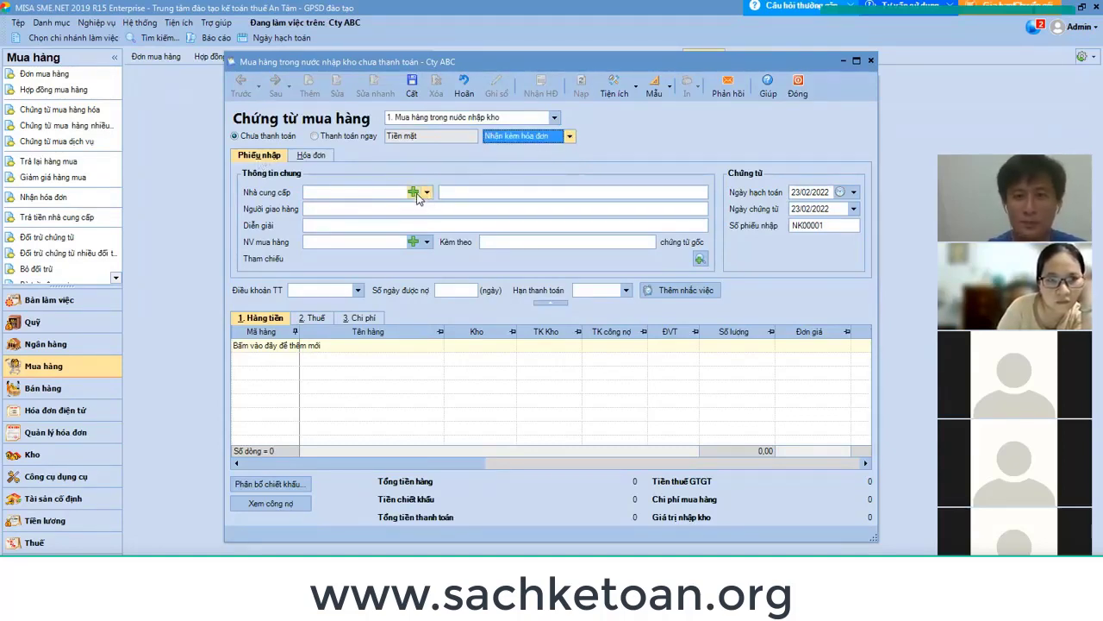
pyautogui.click(364, 191)
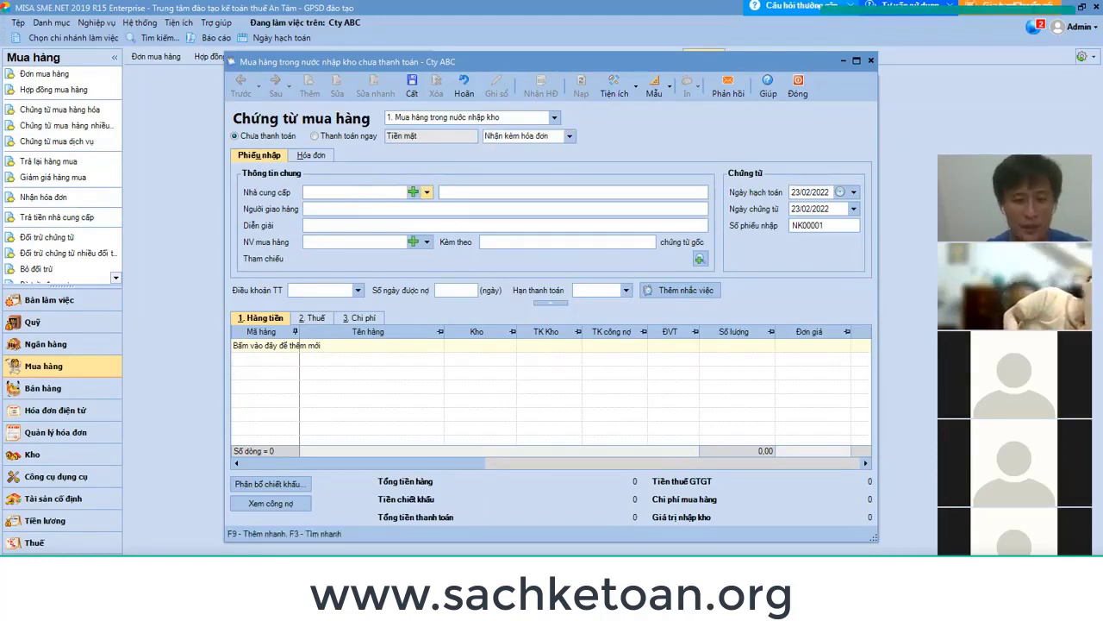
pyautogui.hotkey('alt', 'Tab')
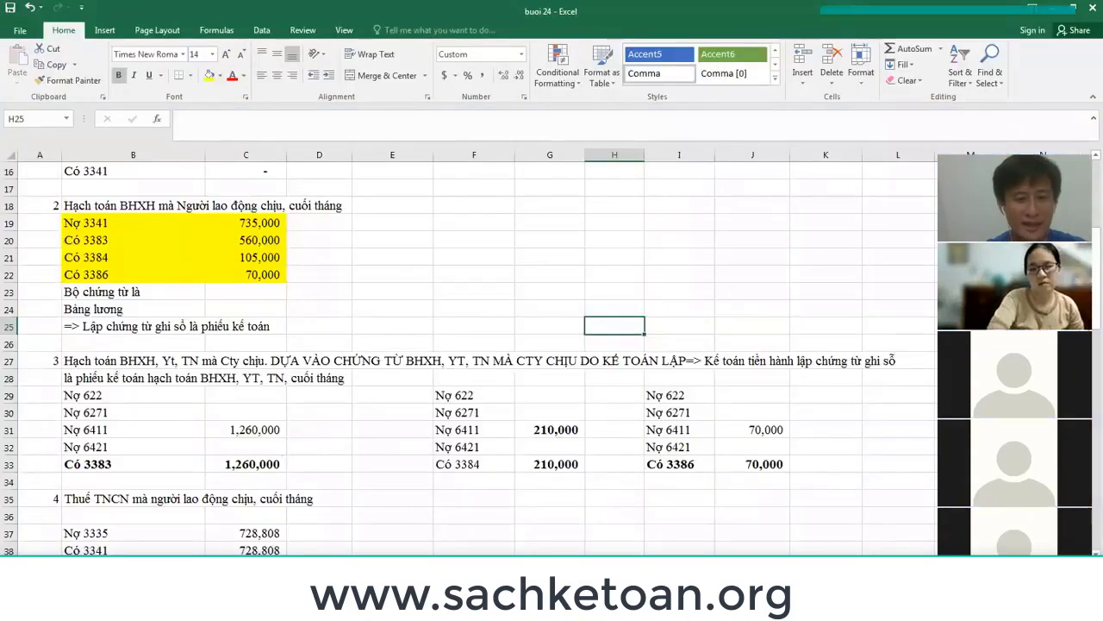
pyautogui.click(617, 545)
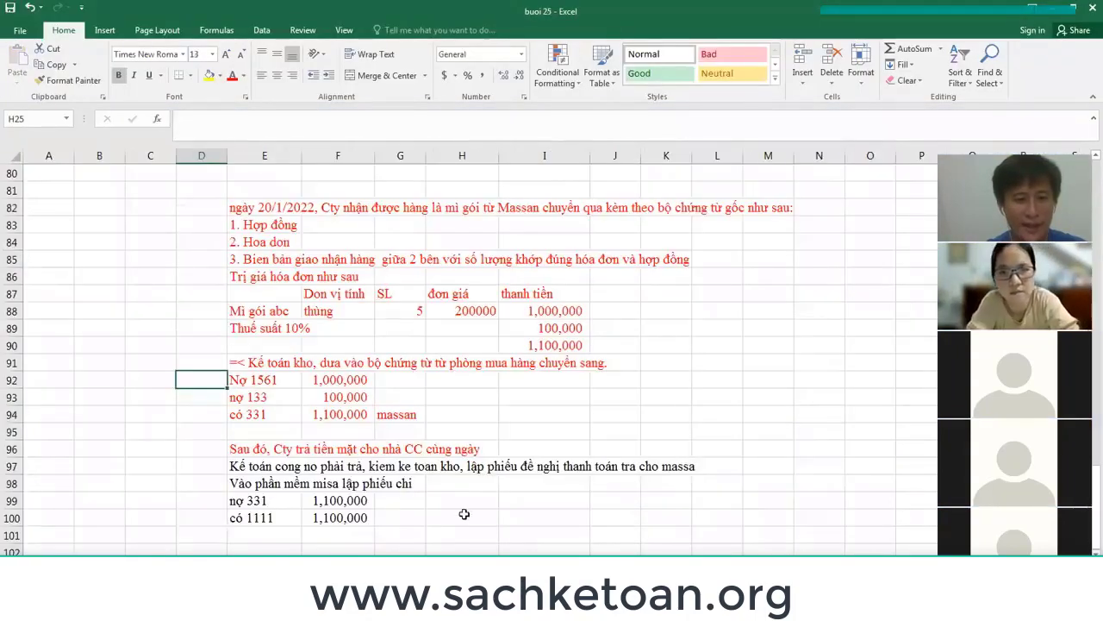
pyautogui.click(384, 415)
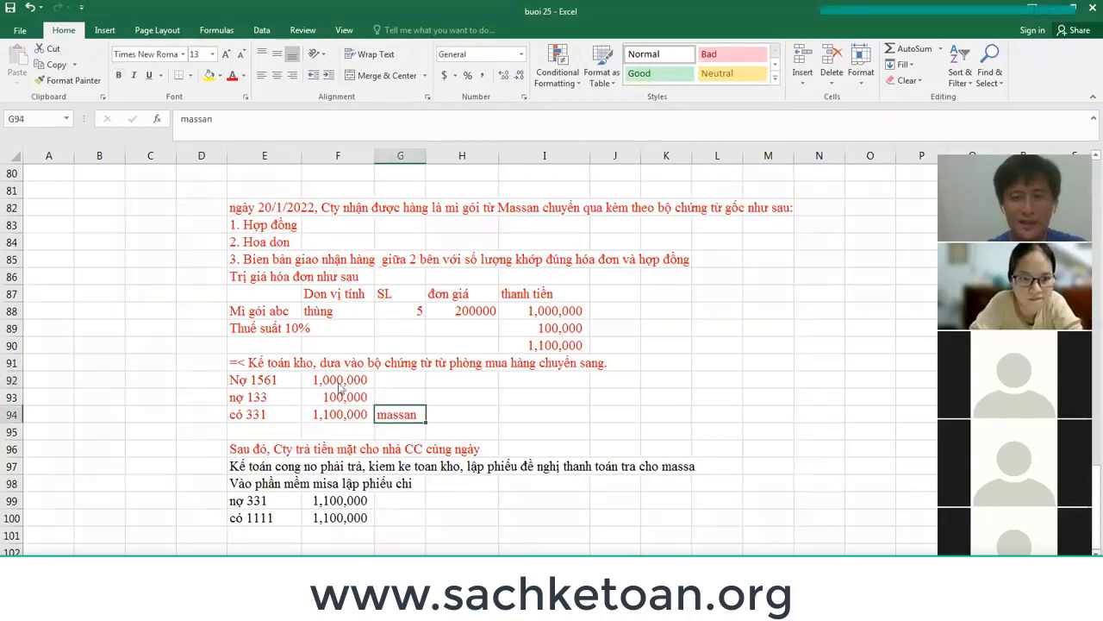
pyautogui.hotkey('alt', 'Tab')
pyautogui.moveTo(574, 569)
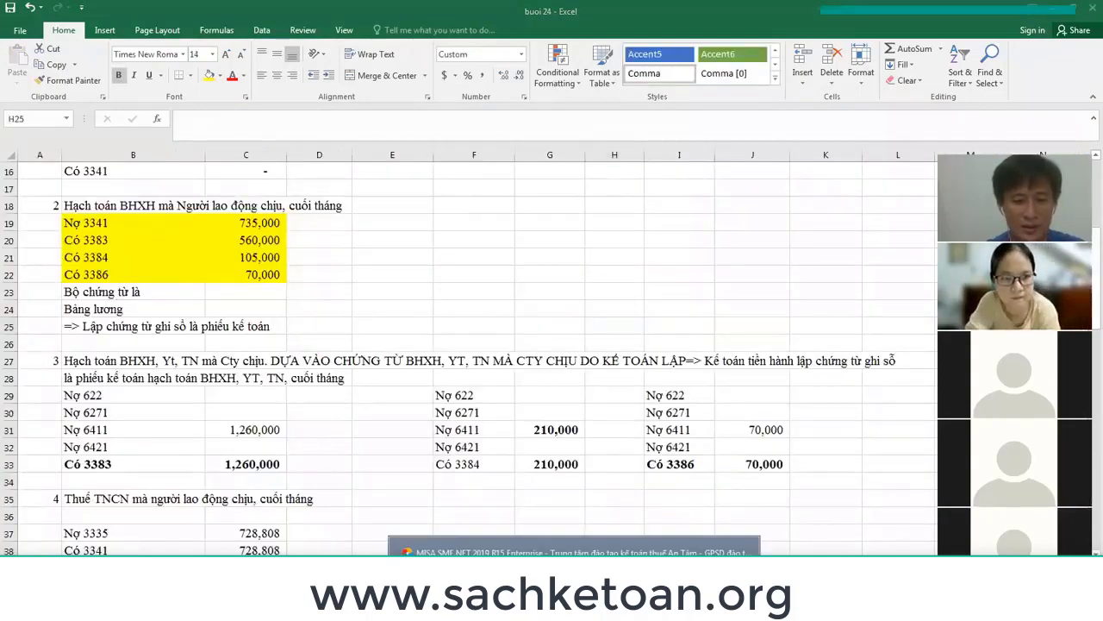
pyautogui.click(574, 549)
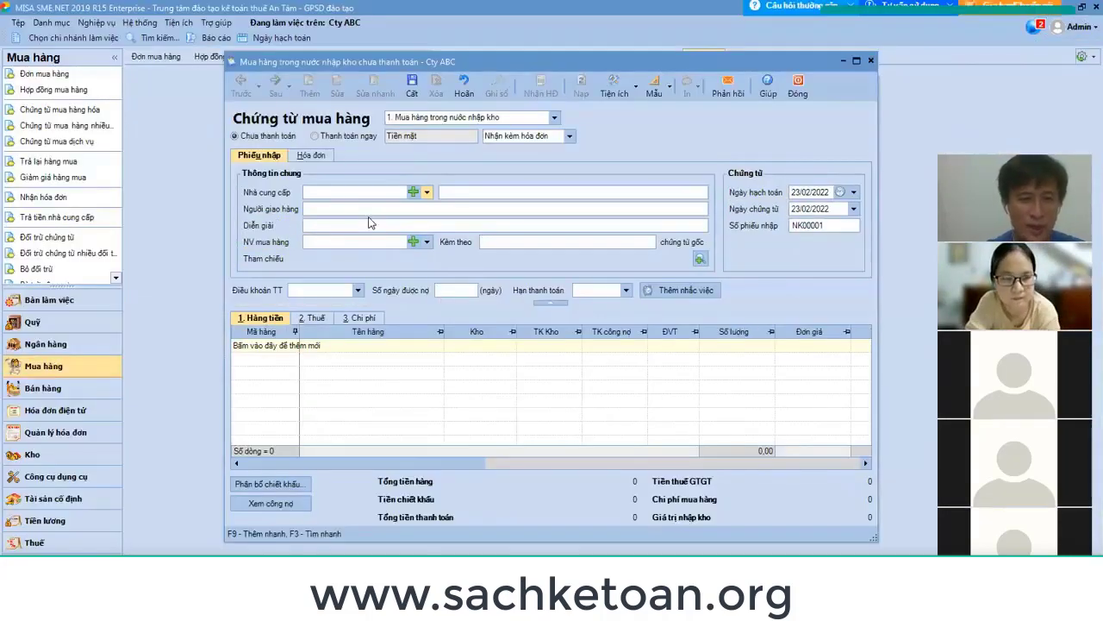
pyautogui.write('ma')
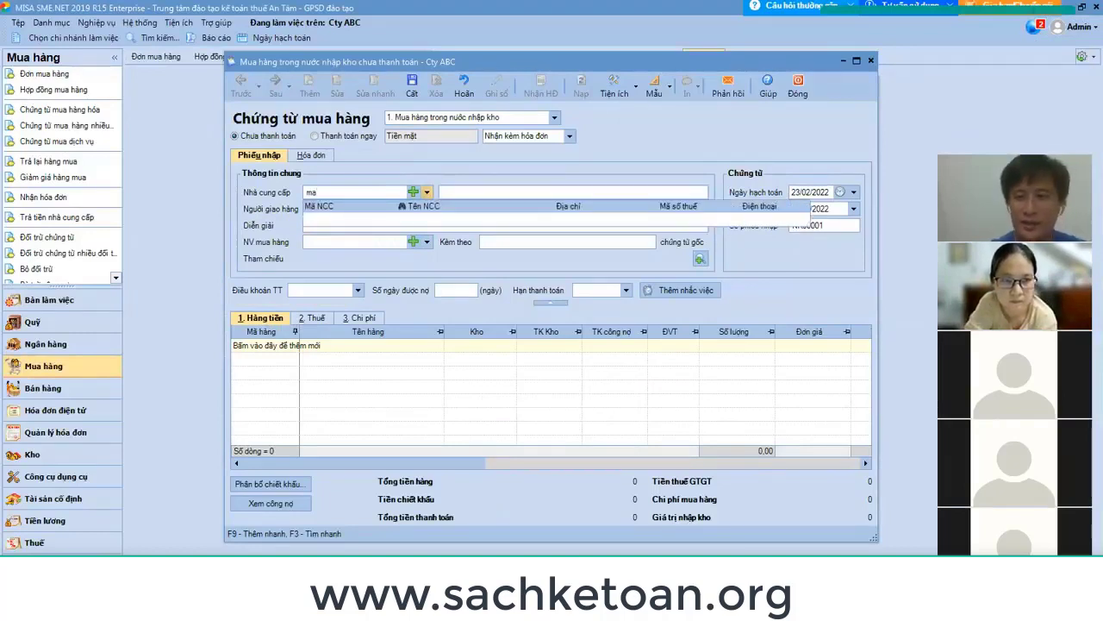
pyautogui.press('BackSpace')
pyautogui.press('BackSpace')
pyautogui.click(450, 142)
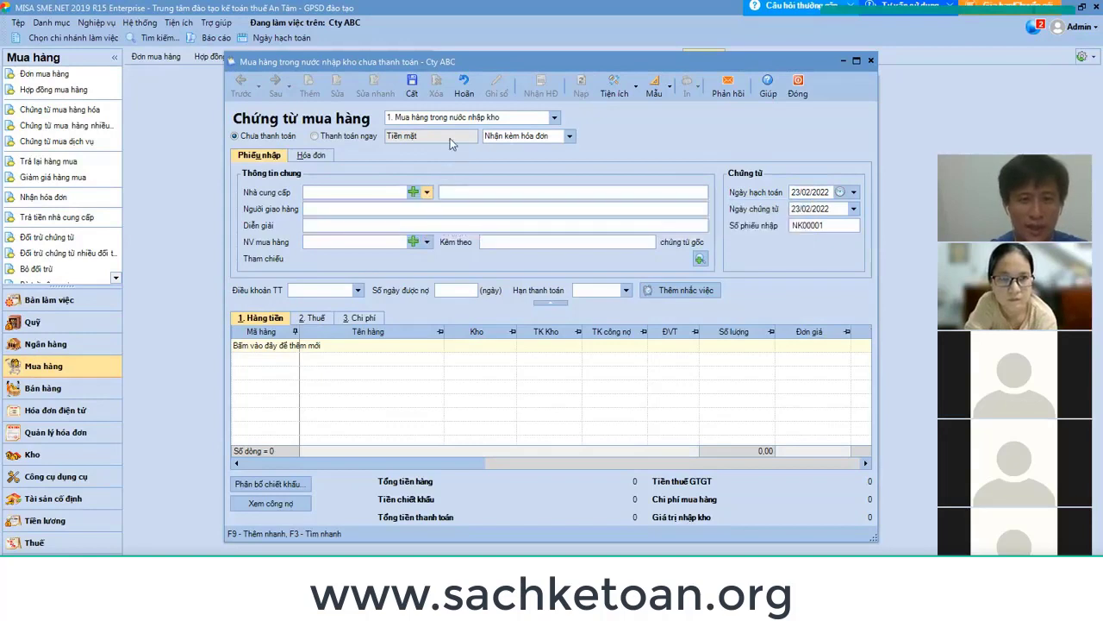
# Create a new supplier from the Trường Hải tax code, fetching its official name and address.
pyautogui.click(413, 193)
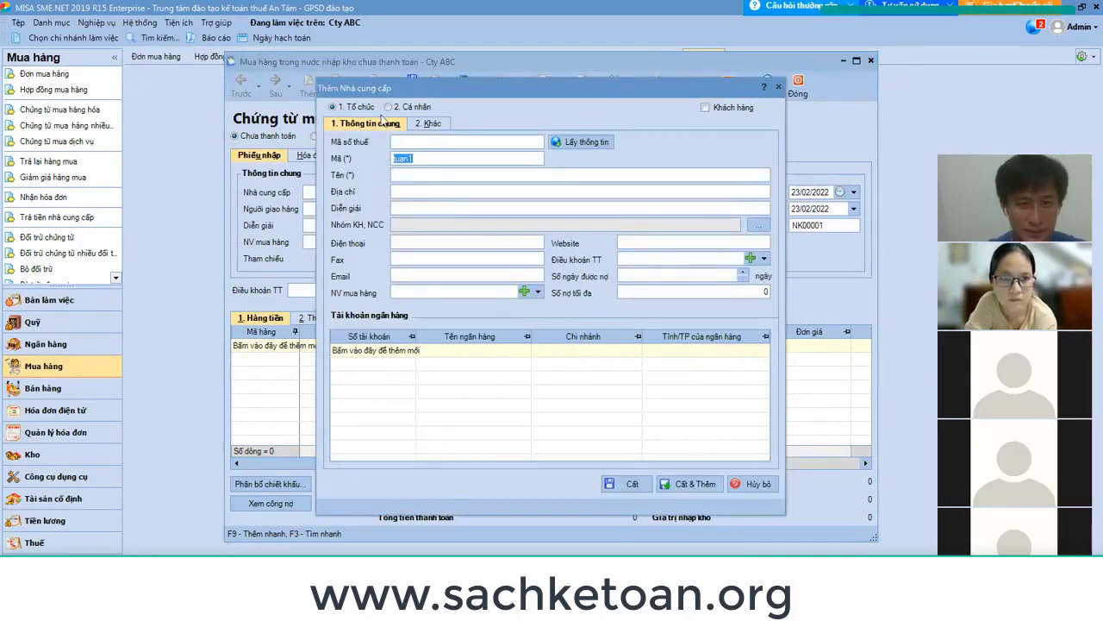
pyautogui.click(445, 141)
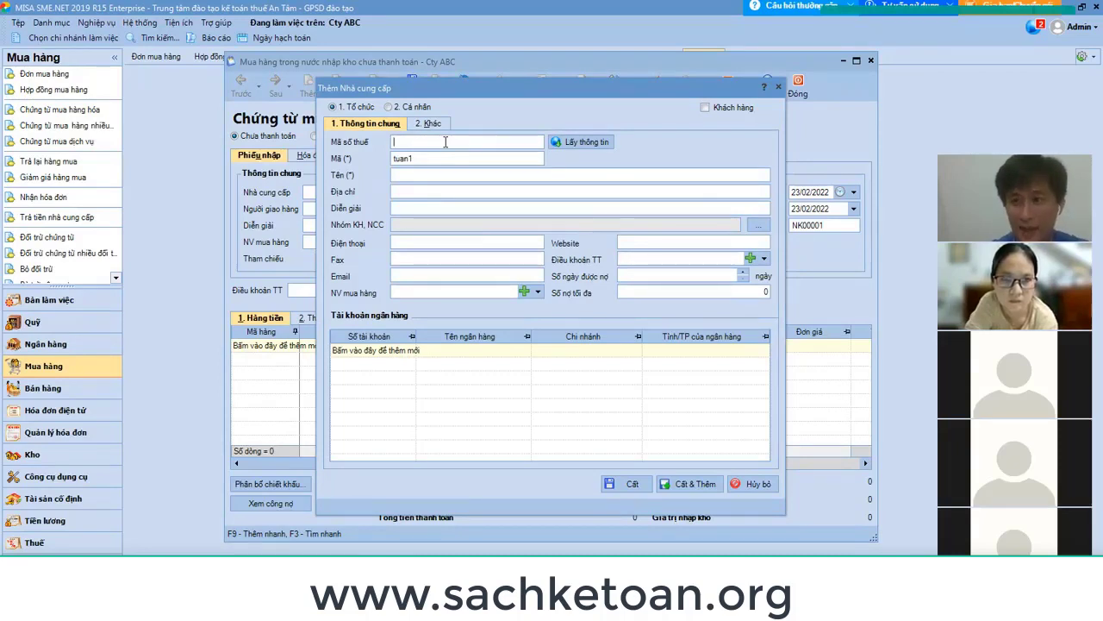
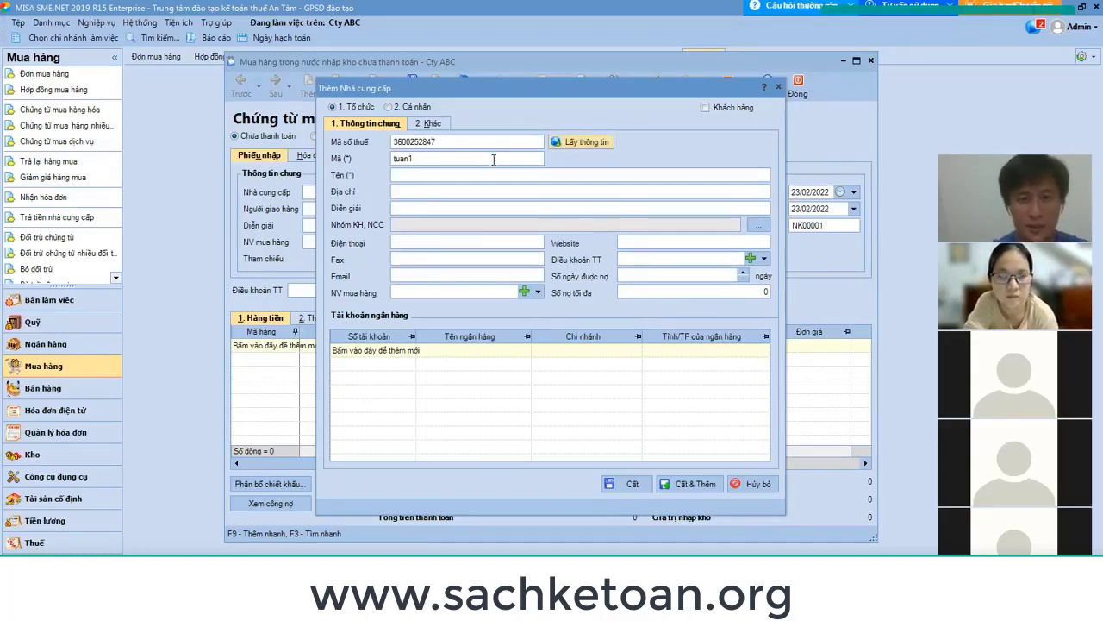
pyautogui.click(593, 142)
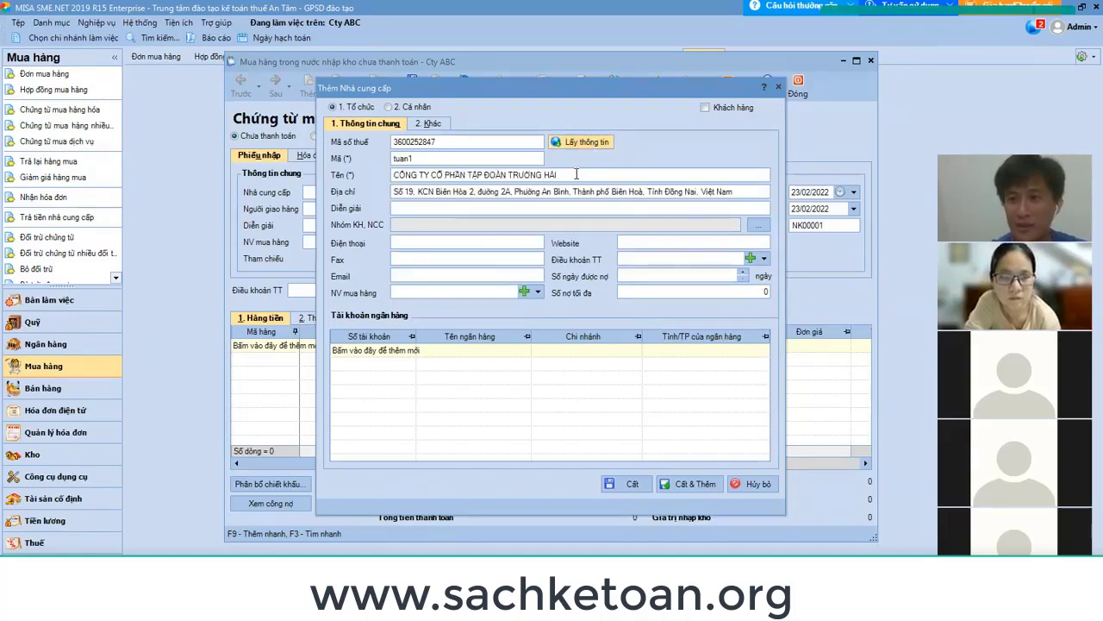
pyautogui.hotkey('alt', 'Tab')
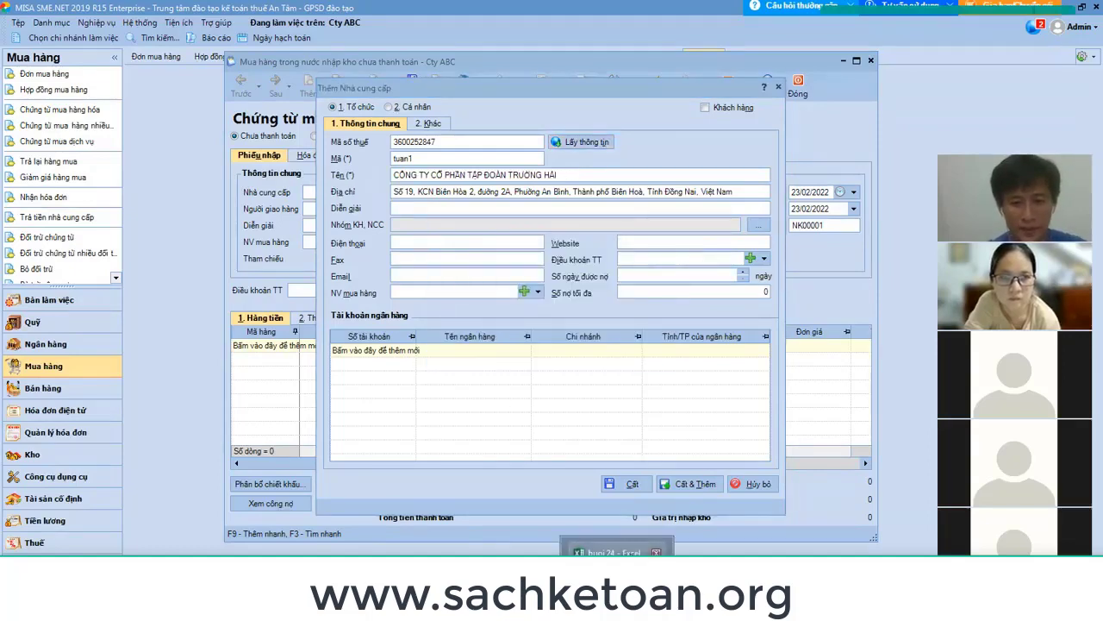
pyautogui.hotkey('alt', 'Tab')
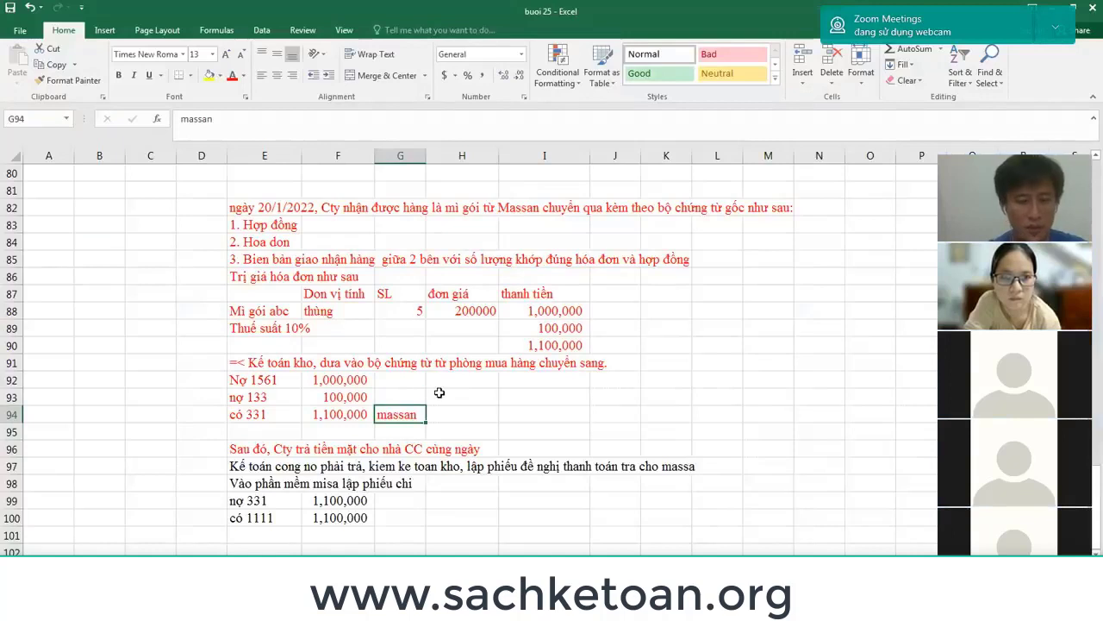
# Rename the 331 credit supplier tag to 'o to truong hai' and start the same tag beside the 331 debit.
pyautogui.write('o to tru')
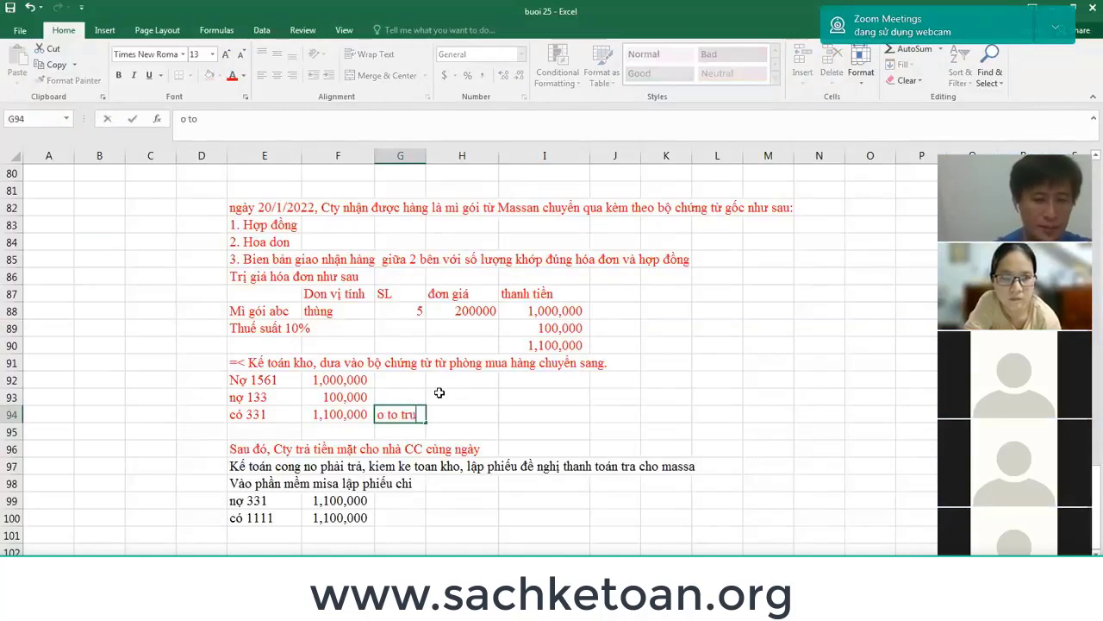
pyautogui.write('ong hai')
pyautogui.press('Return')
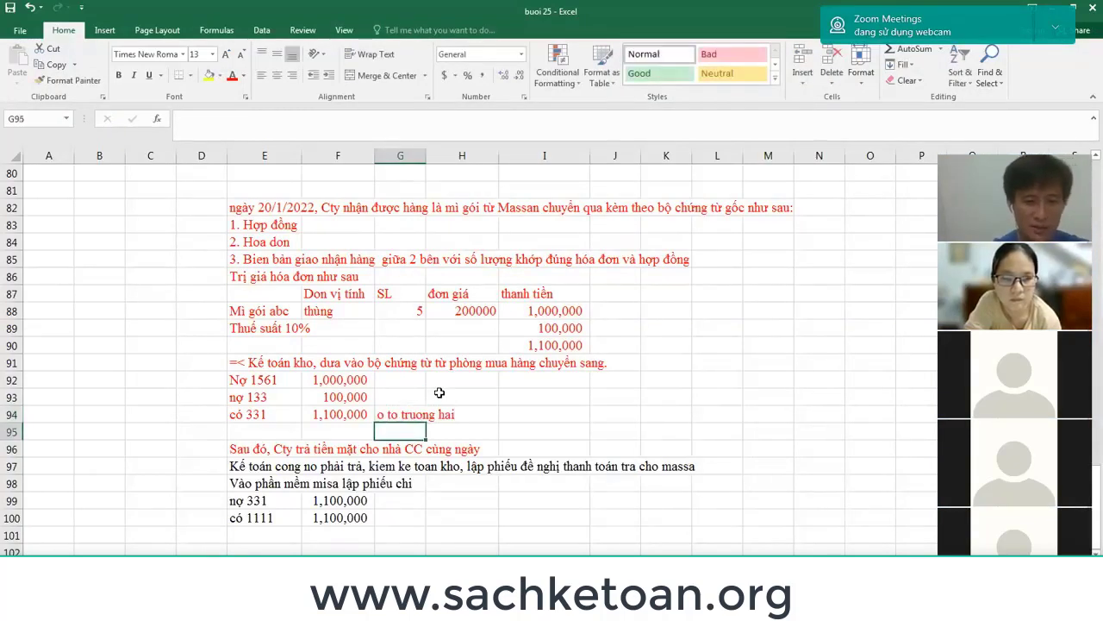
pyautogui.press('Down')
pyautogui.press('Down')
pyautogui.press('Down')
pyautogui.press('Down')
pyautogui.press('Down')
pyautogui.press('Up')
pyautogui.write('o t')
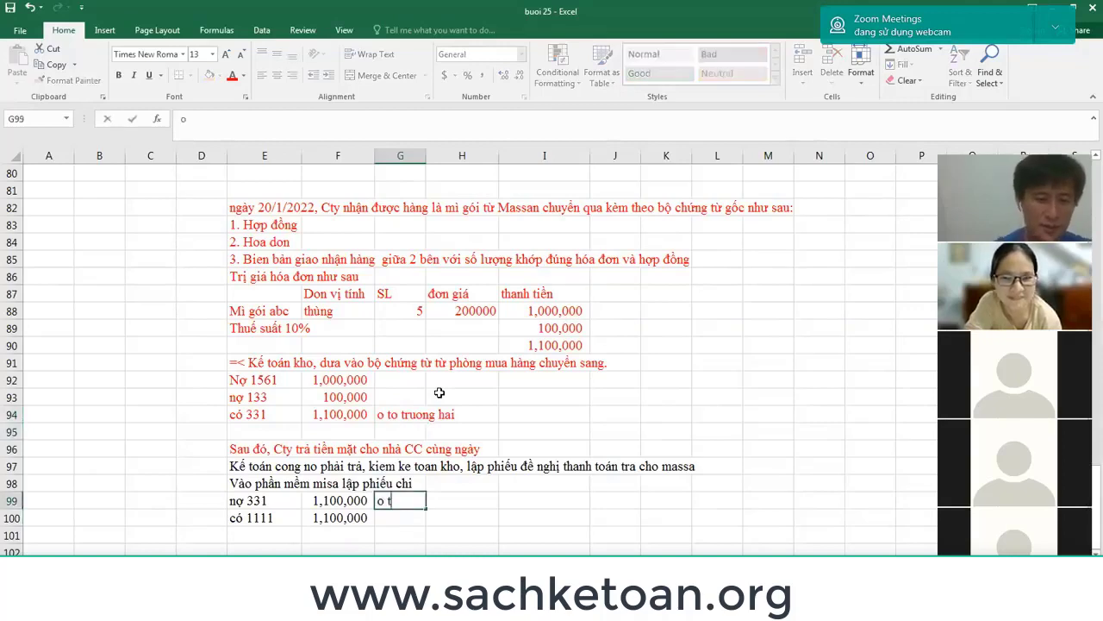
pyautogui.write('o truon')
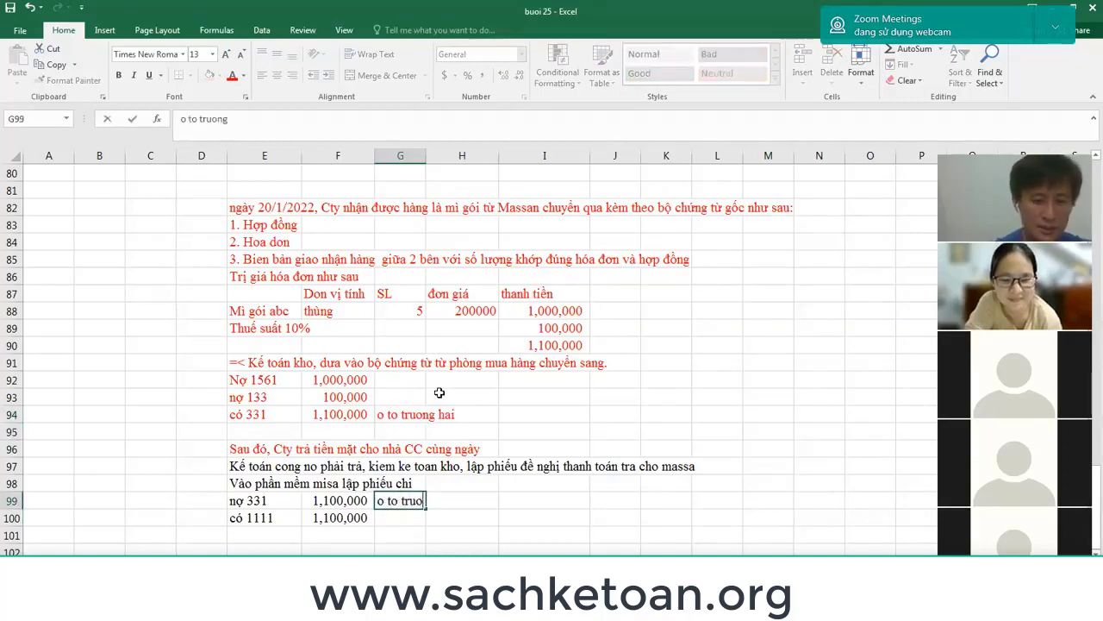
pyautogui.write('g')
pyautogui.hotkey('alt', 'Tab')
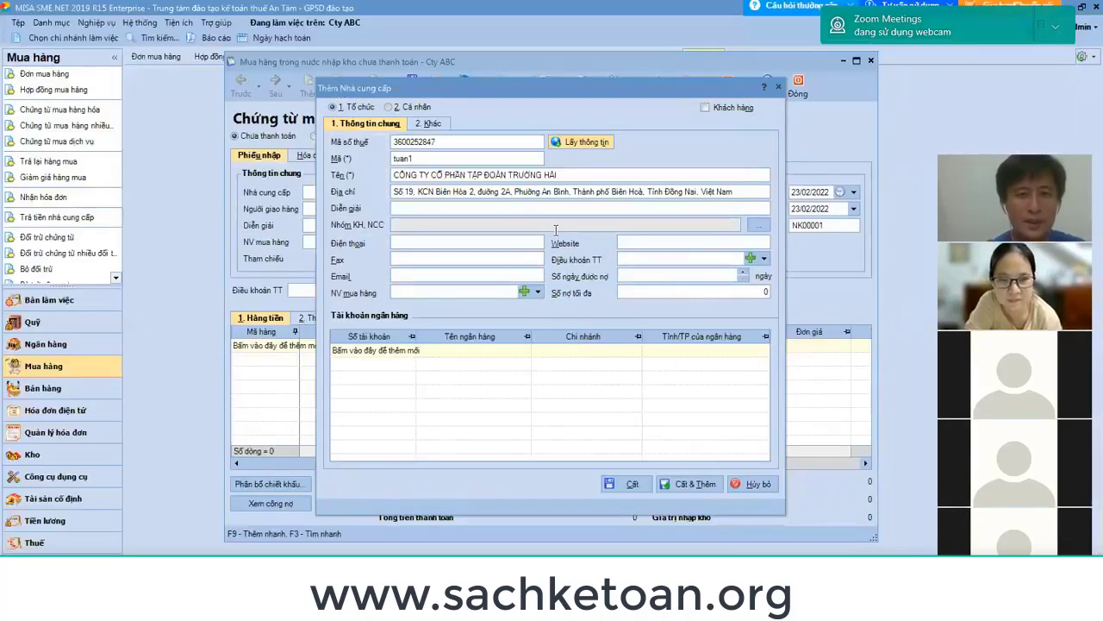
# Replace supplier code tuan1 with TRUONGHAI and bring up the customer/supplier group list.
pyautogui.click(437, 146)
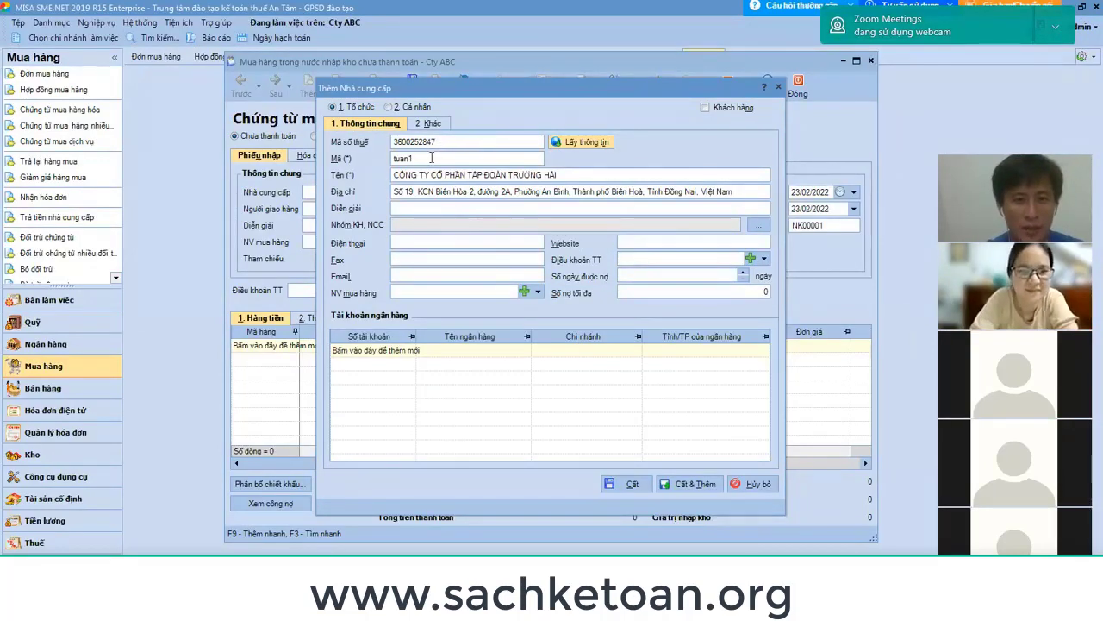
pyautogui.click(443, 158)
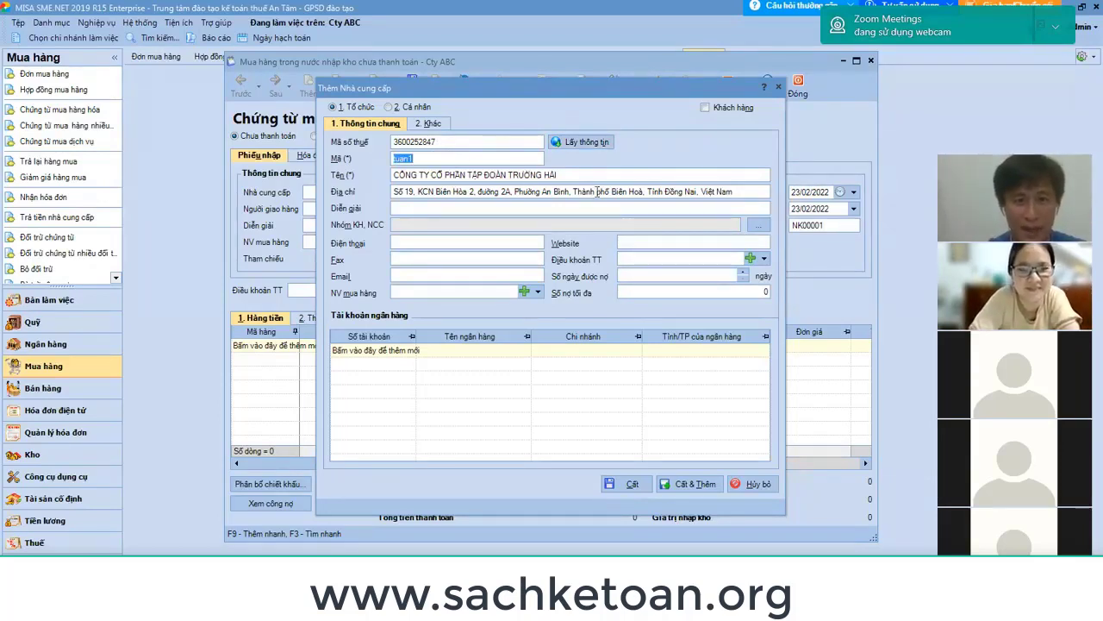
pyautogui.click(535, 175)
pyautogui.click(591, 176)
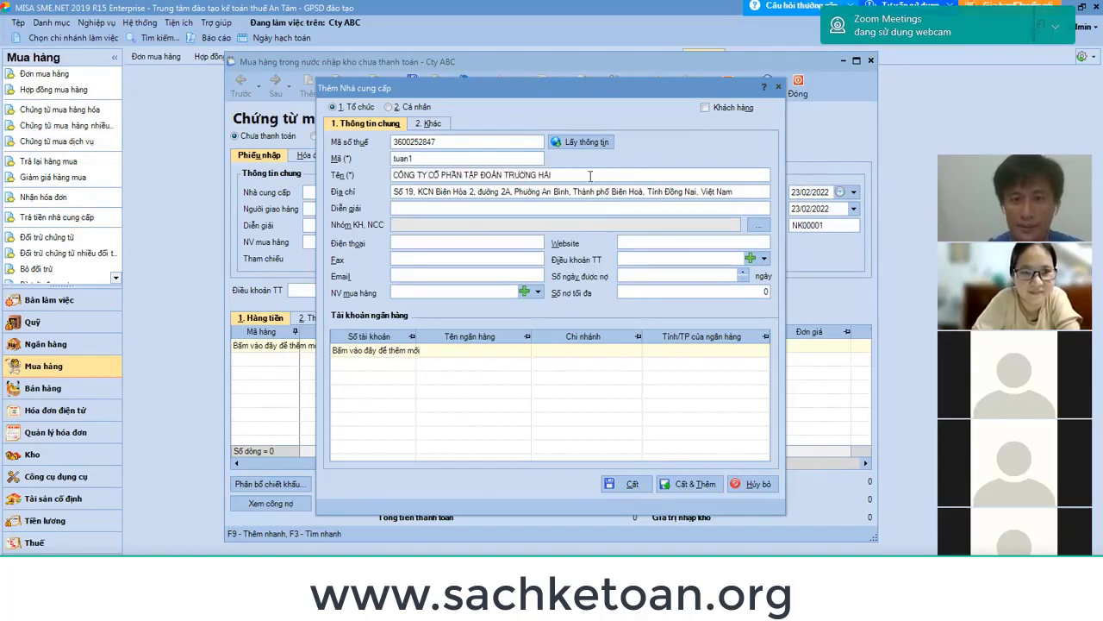
pyautogui.click(463, 156)
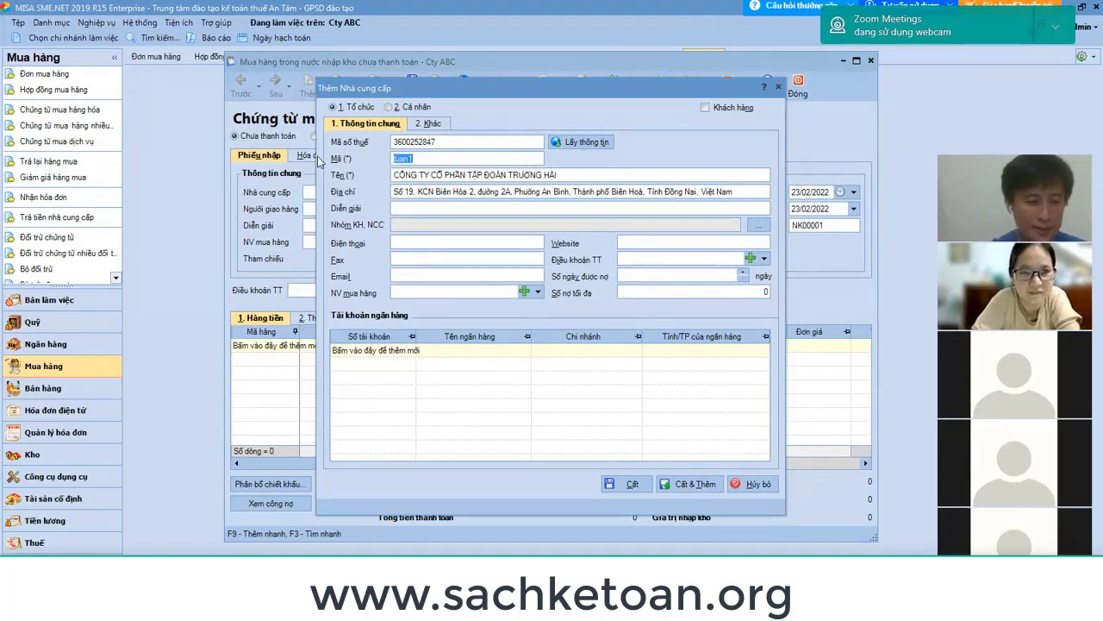
pyautogui.write('TRUONGHAI')
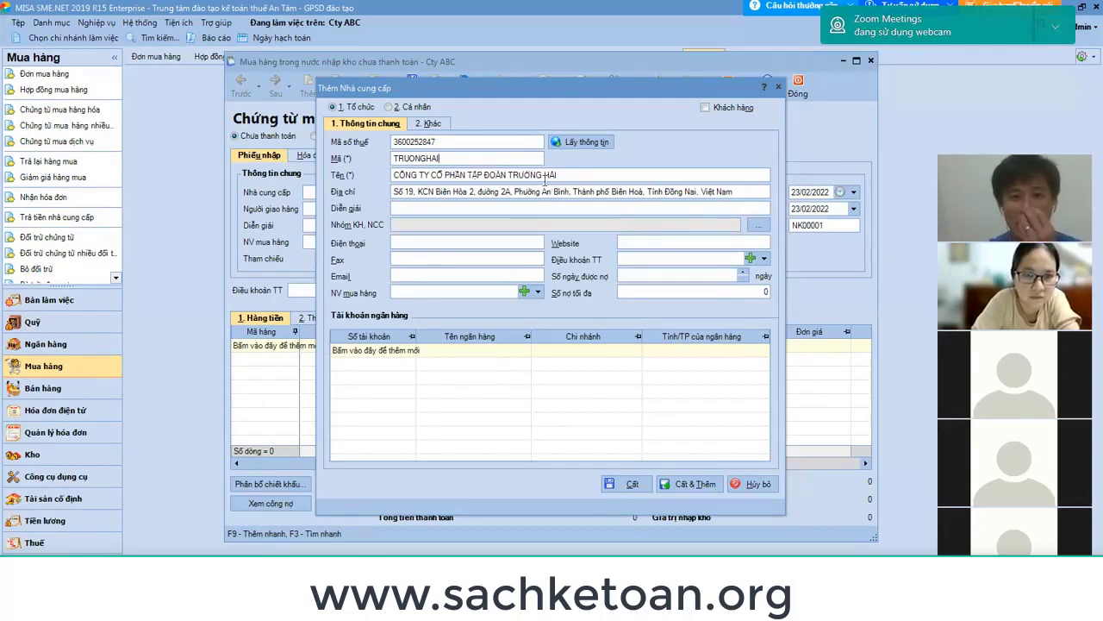
pyautogui.click(508, 177)
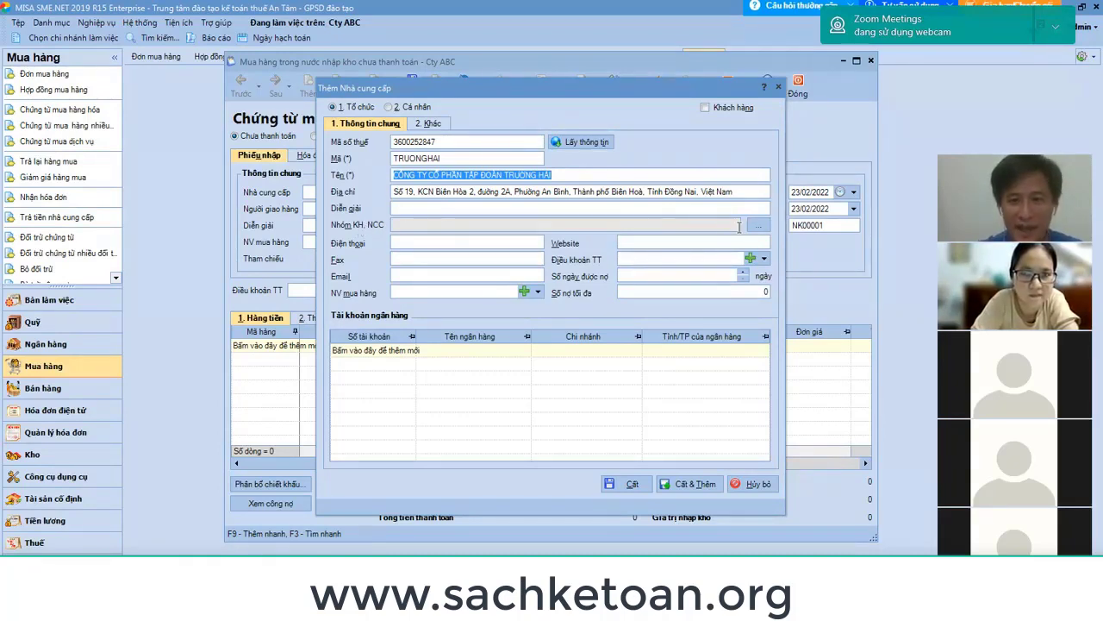
pyautogui.click(758, 226)
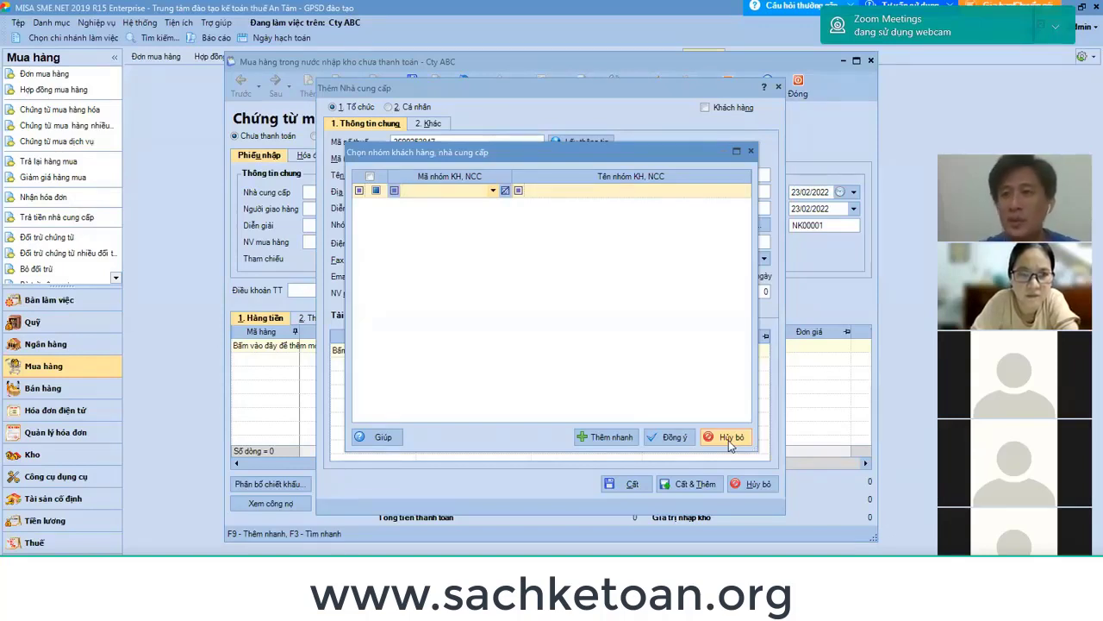
# Close the group chooser without a group, save supplier TRUONGHAI, and fill its voucher fields.
pyautogui.click(440, 191)
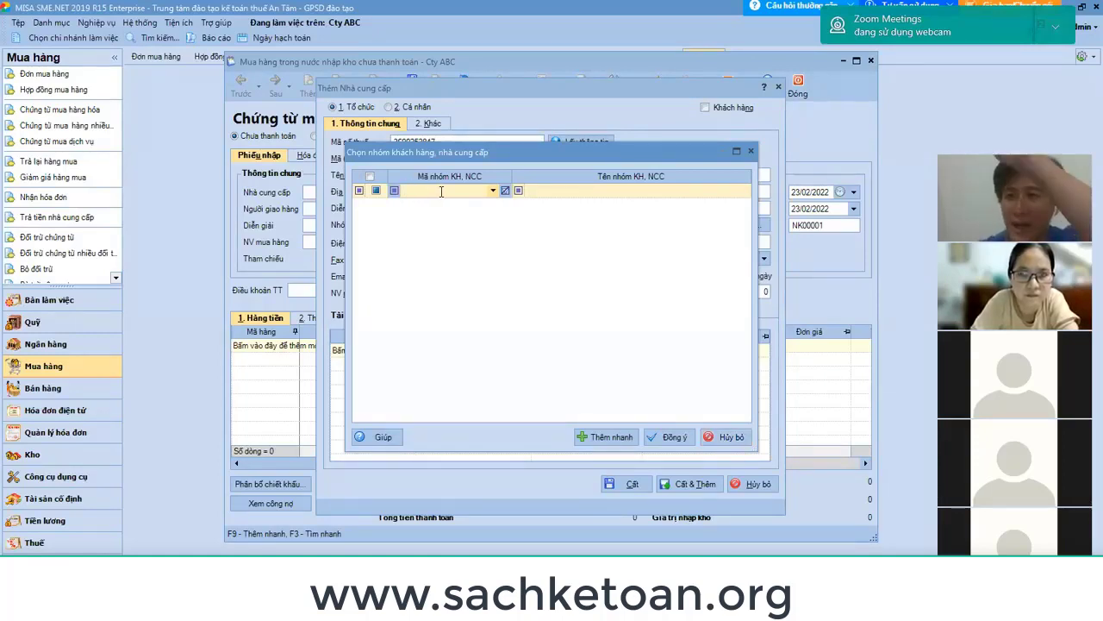
pyautogui.click(728, 437)
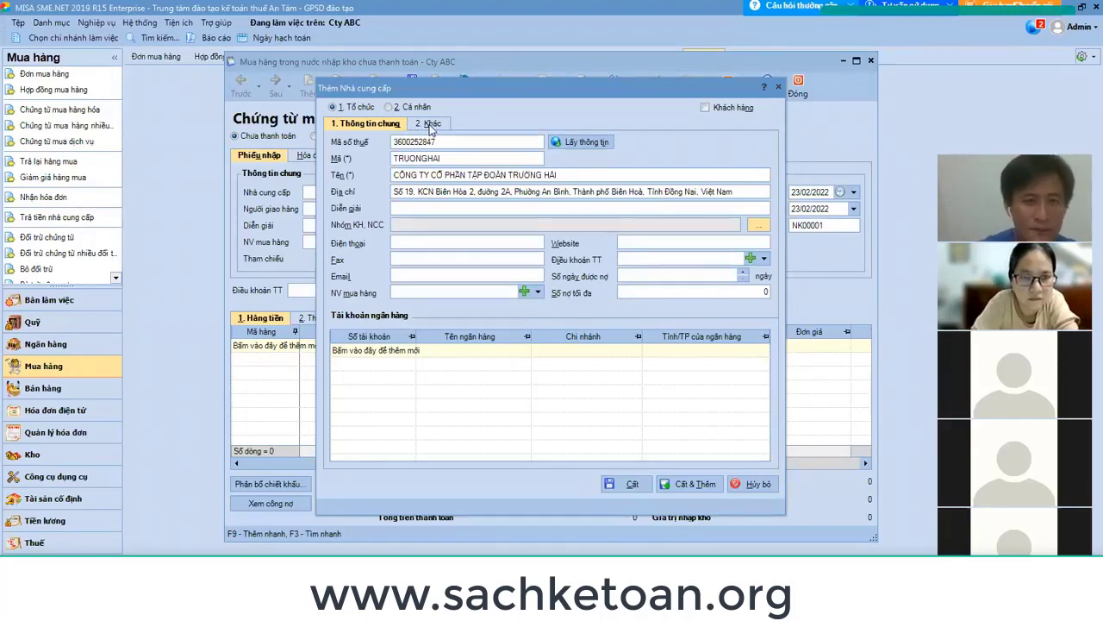
pyautogui.click(431, 125)
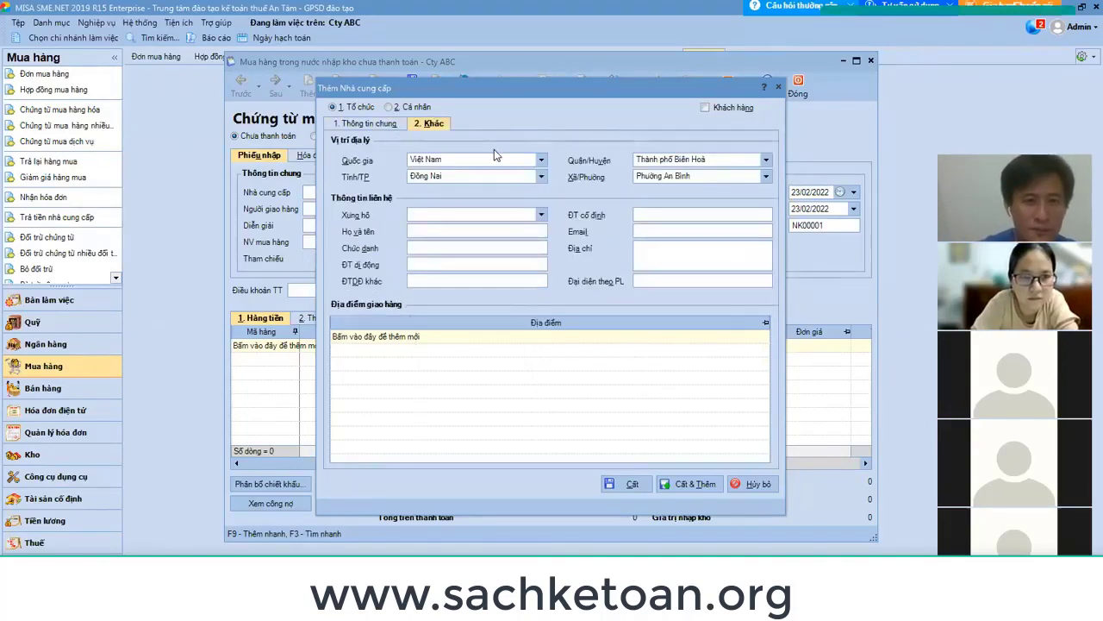
pyautogui.click(354, 126)
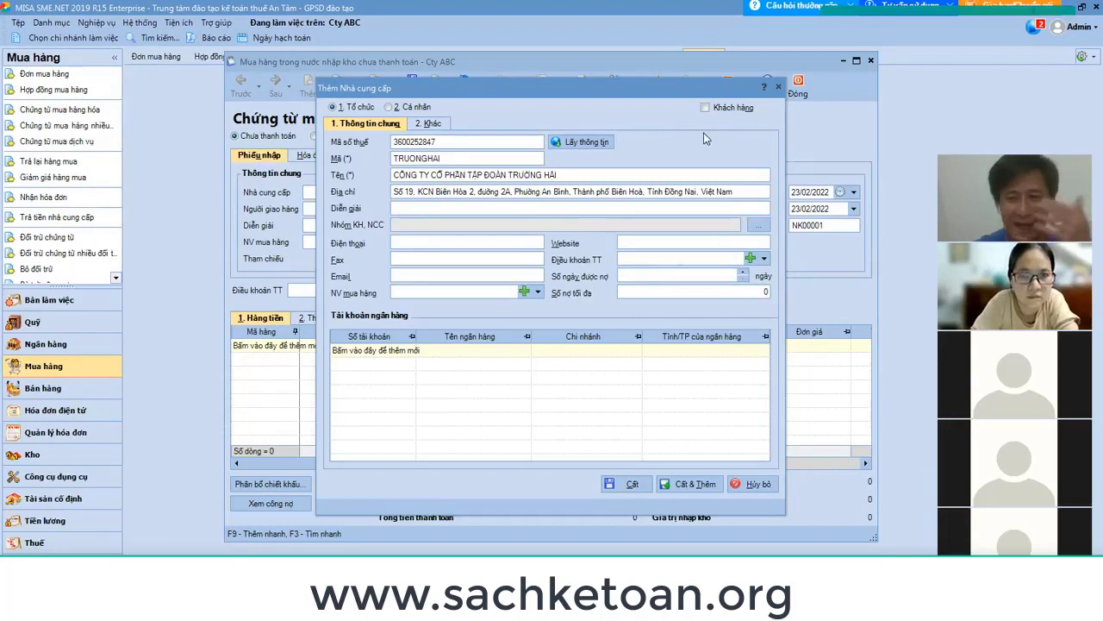
pyautogui.click(634, 484)
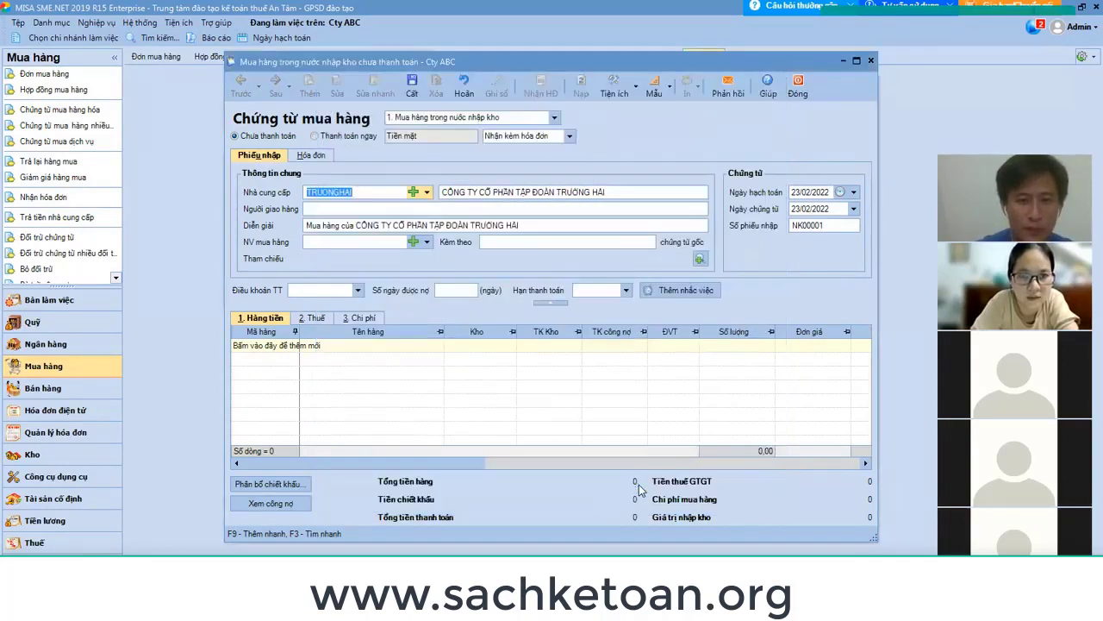
pyautogui.press('Tab')
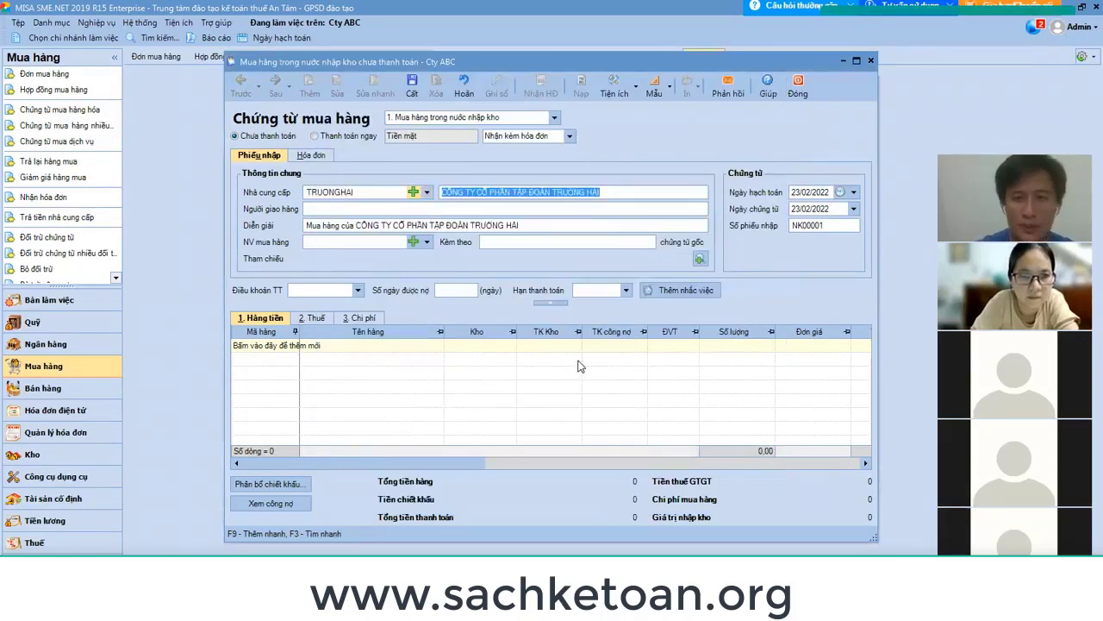
pyautogui.press('Tab')
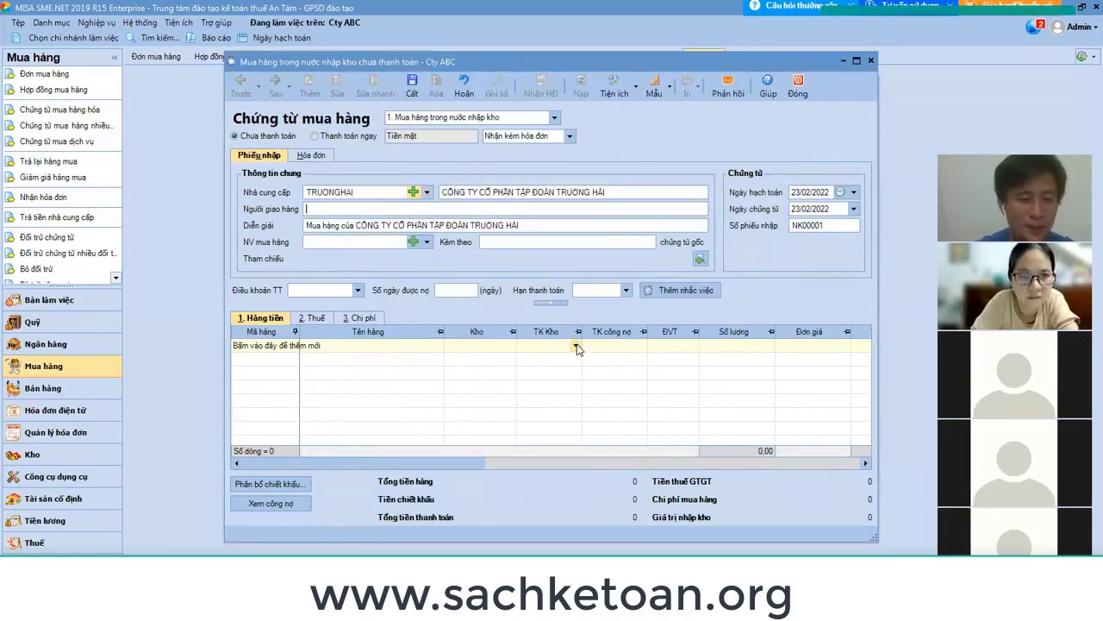
pyautogui.press('Tab')
pyautogui.press('Tab')
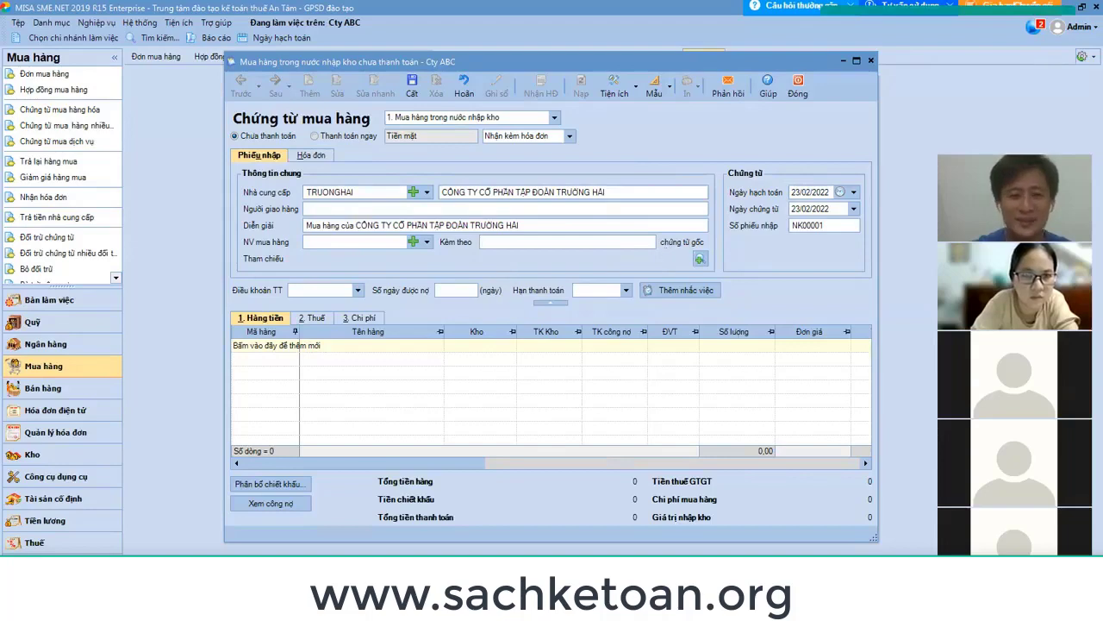
pyautogui.hotkey('alt', 'Tab')
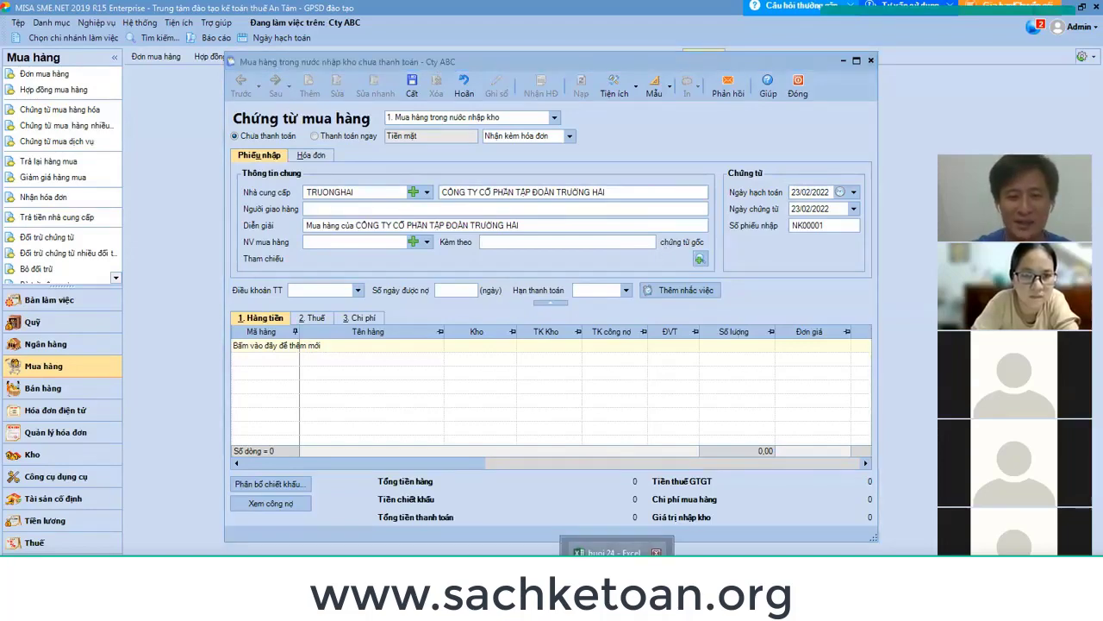
# Look up the three source documents listed in E83:E85 of the buoi 25 workbook.
pyautogui.click(581, 516)
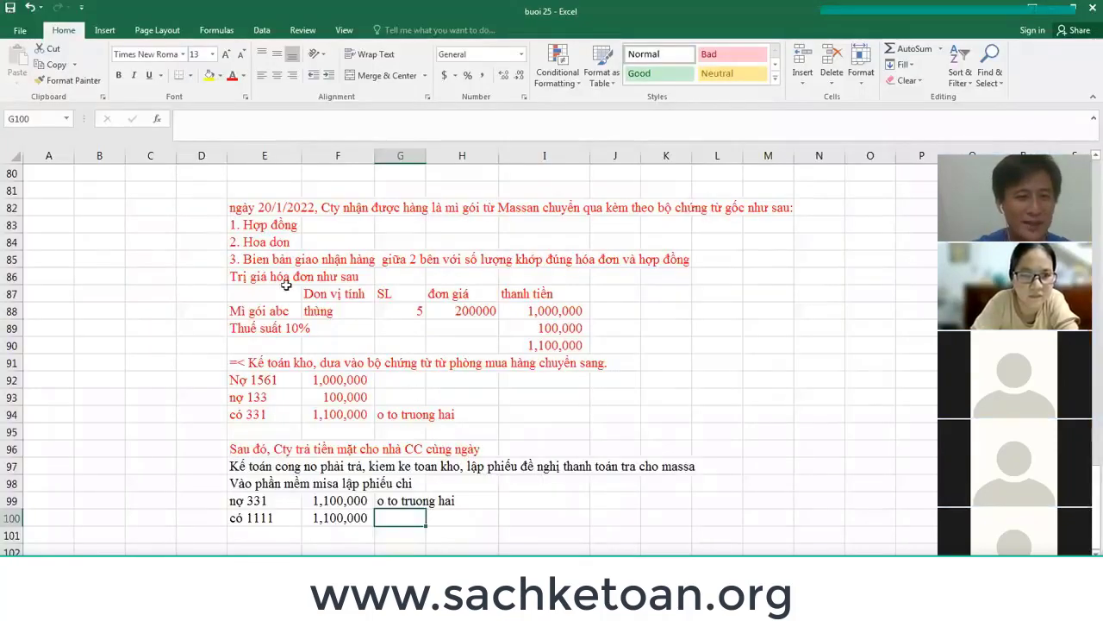
pyautogui.moveTo(250, 223); pyautogui.dragTo(250, 259)
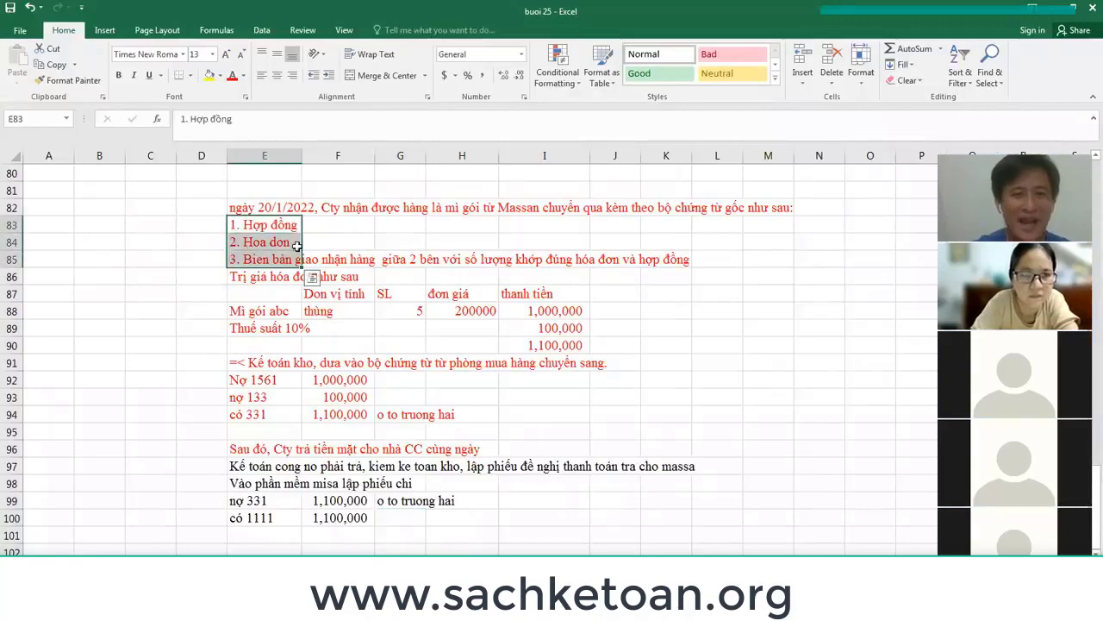
pyautogui.hotkey('alt', 'Tab')
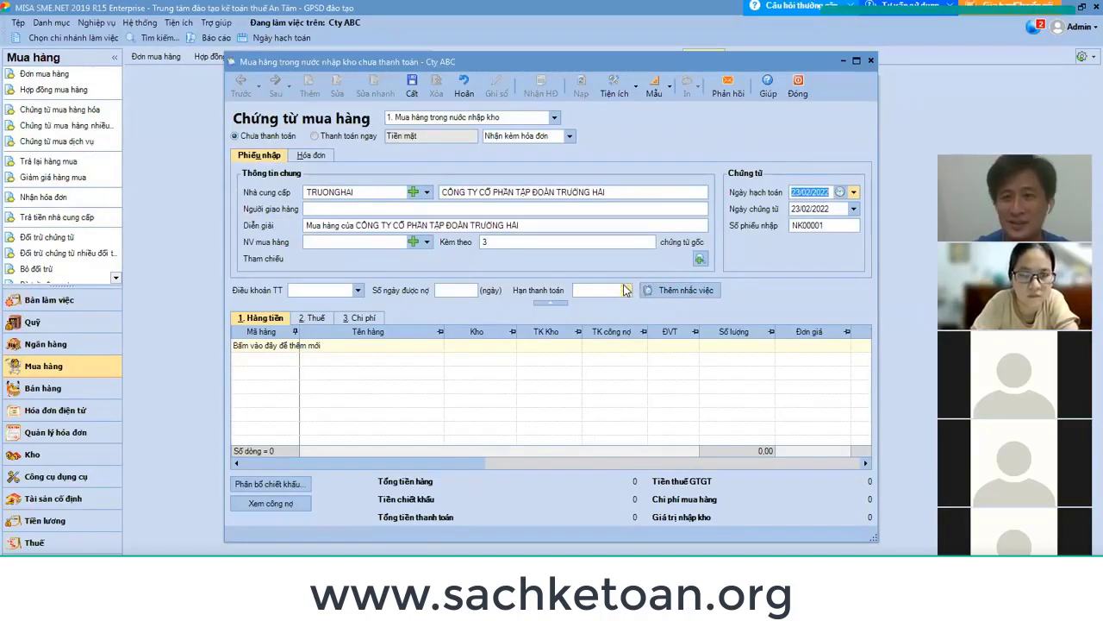
# Enter 20/01/2022 as the posting date and NK2201001 as the receipt number.
pyautogui.click(531, 243)
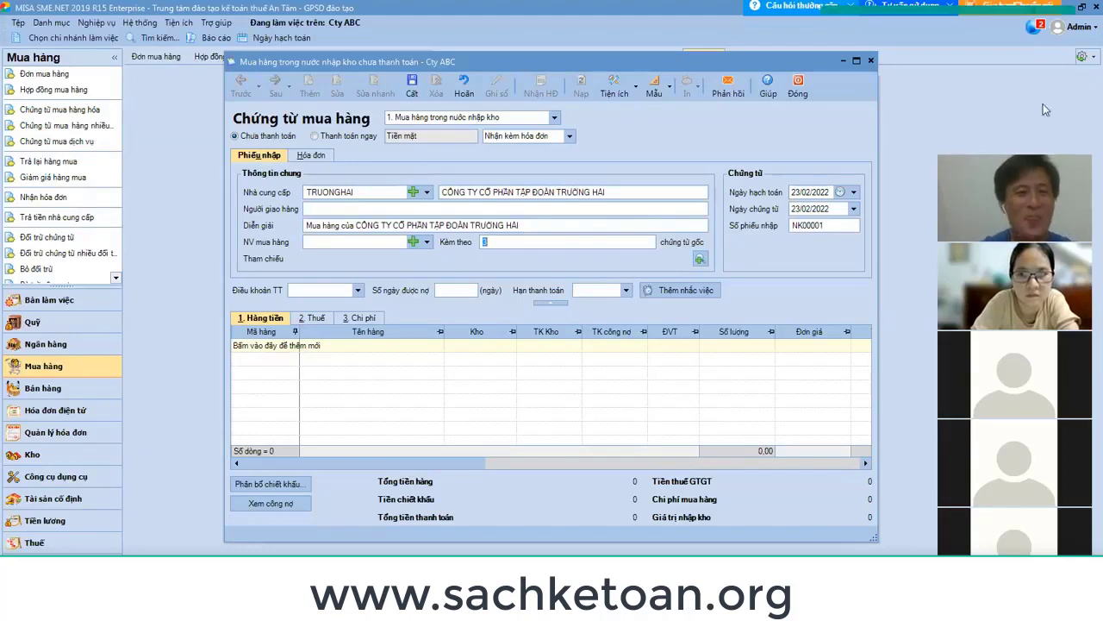
pyautogui.click(816, 196)
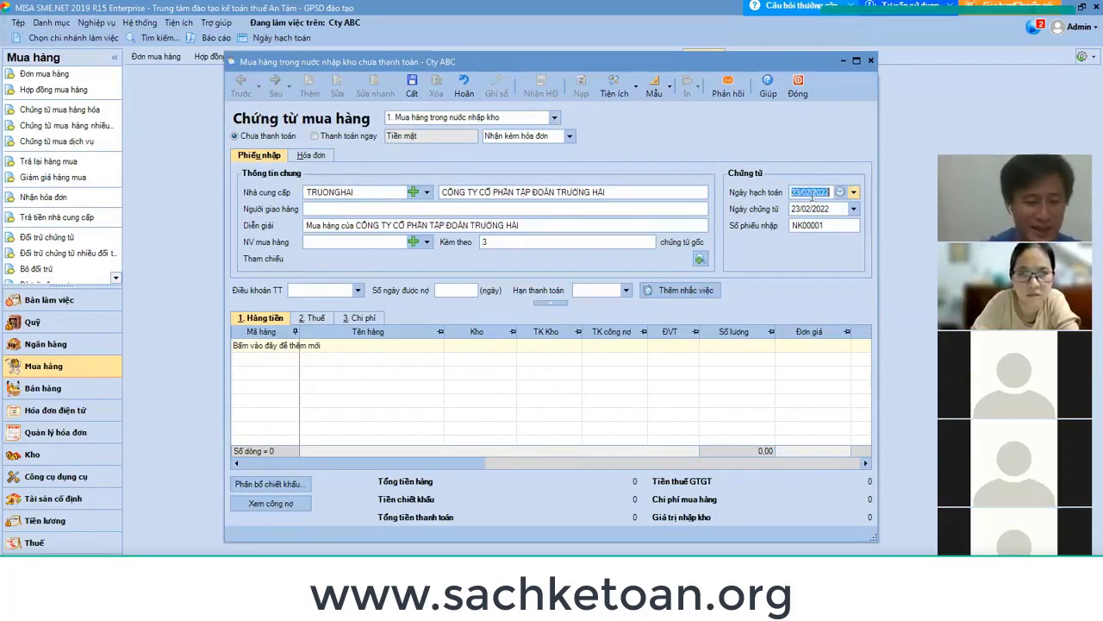
pyautogui.write('20/01/')
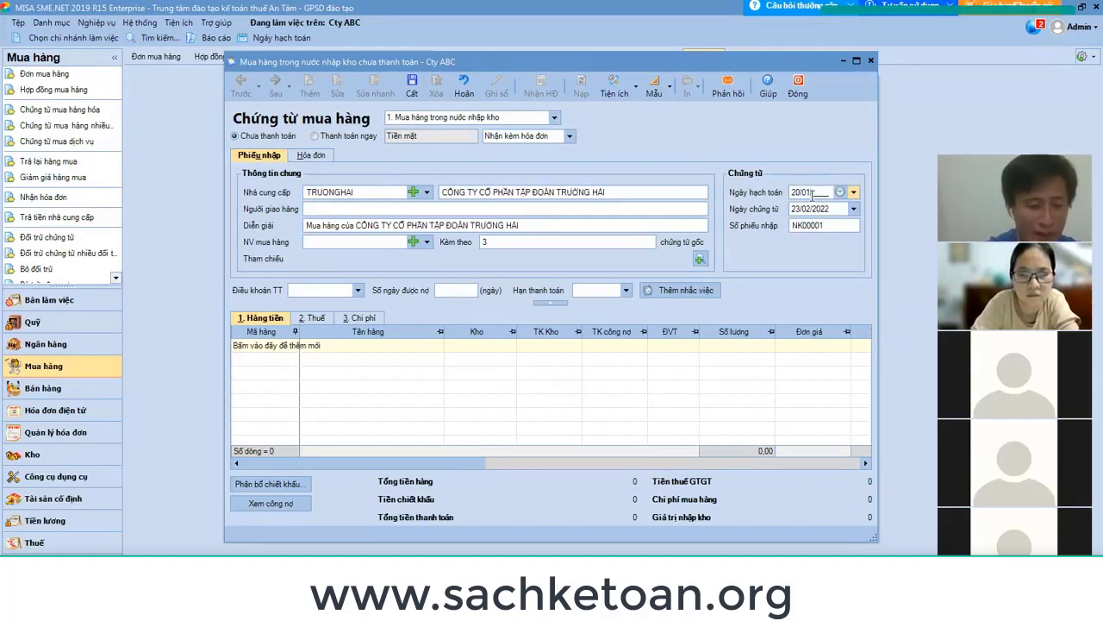
pyautogui.write('2022')
pyautogui.press('Tab')
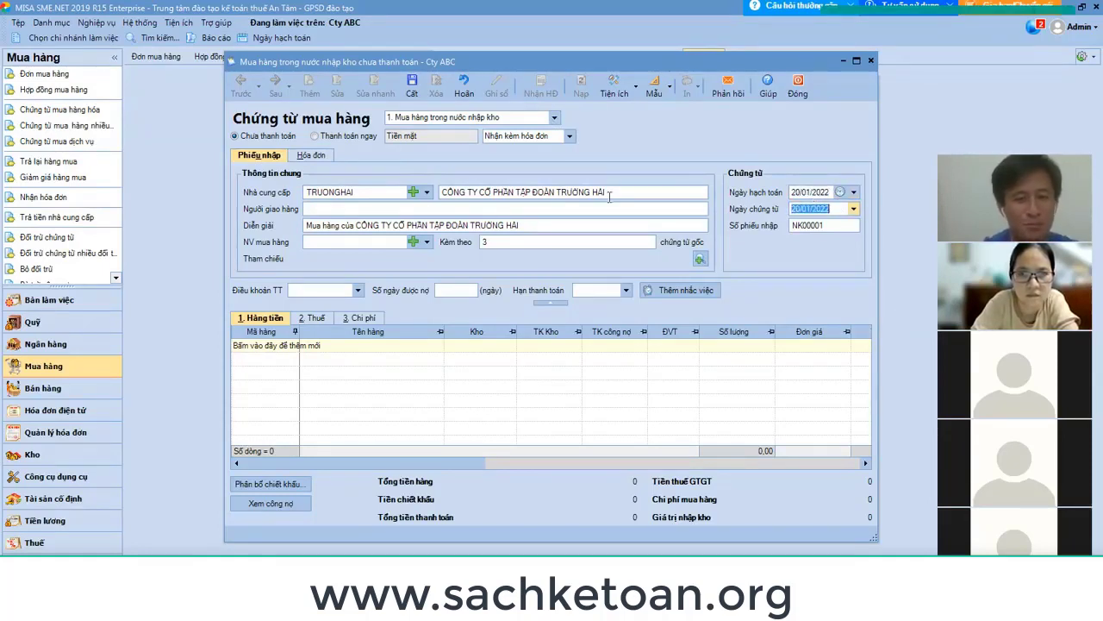
pyautogui.click(835, 227)
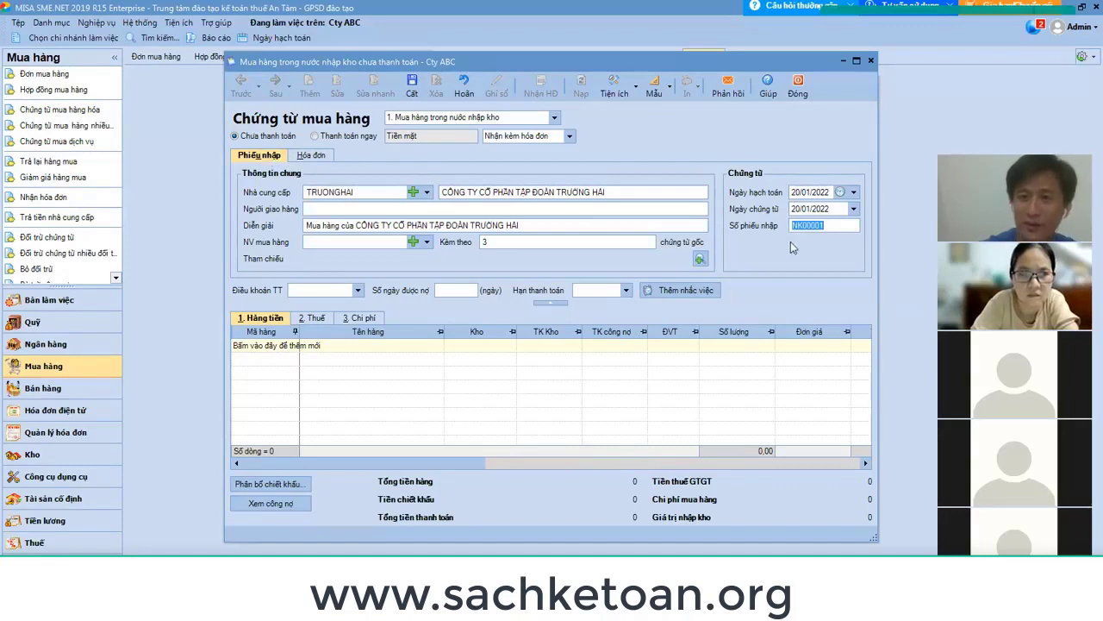
pyautogui.write('NK')
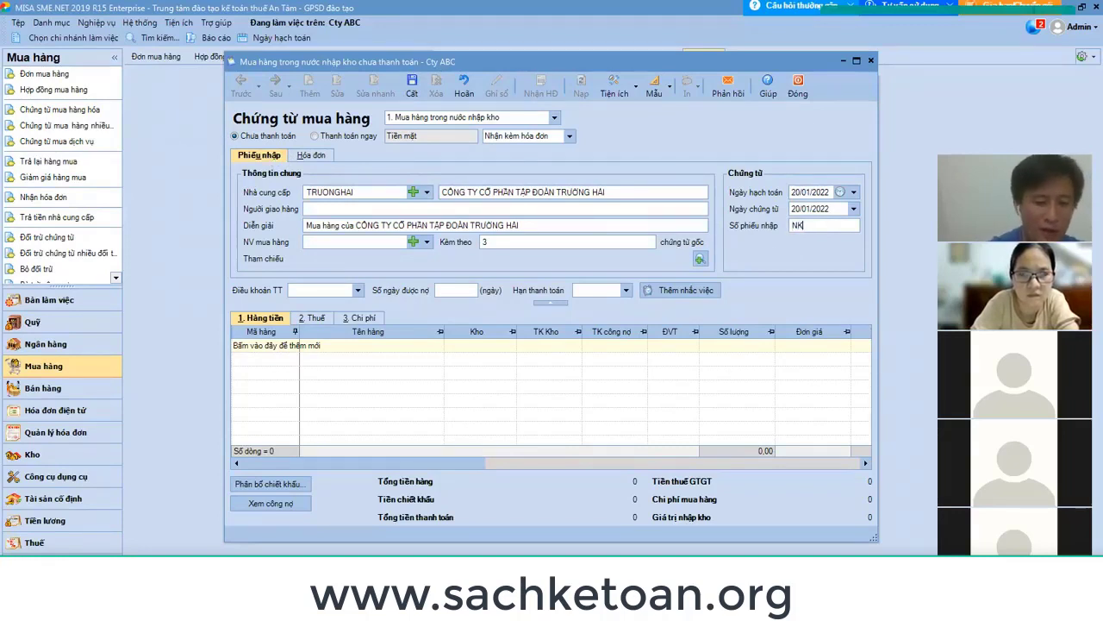
pyautogui.write('2201001')
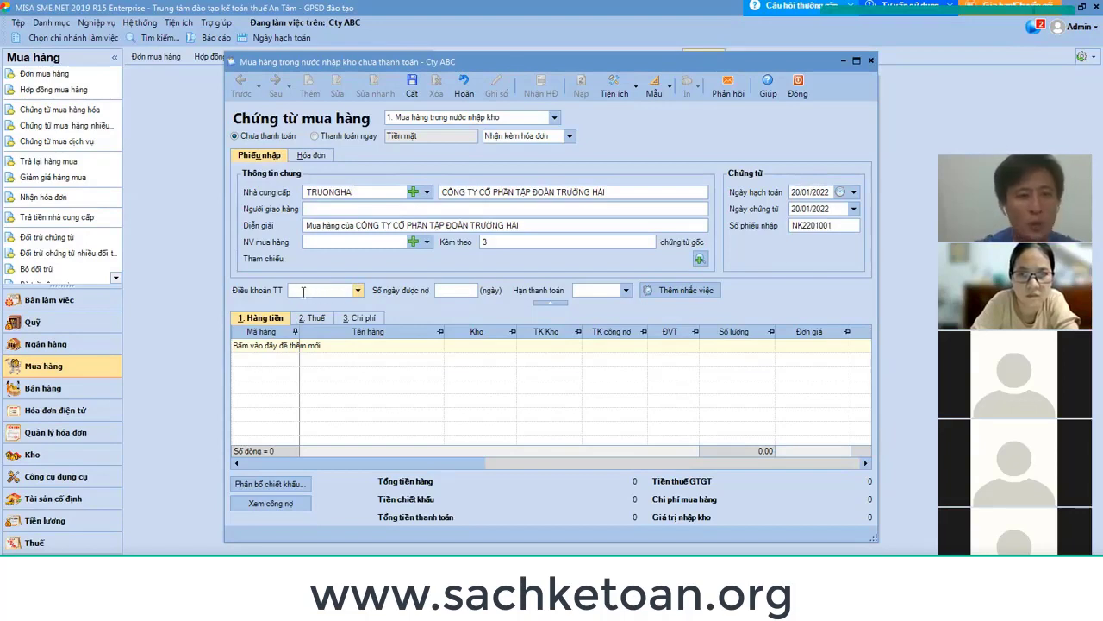
pyautogui.click(358, 291)
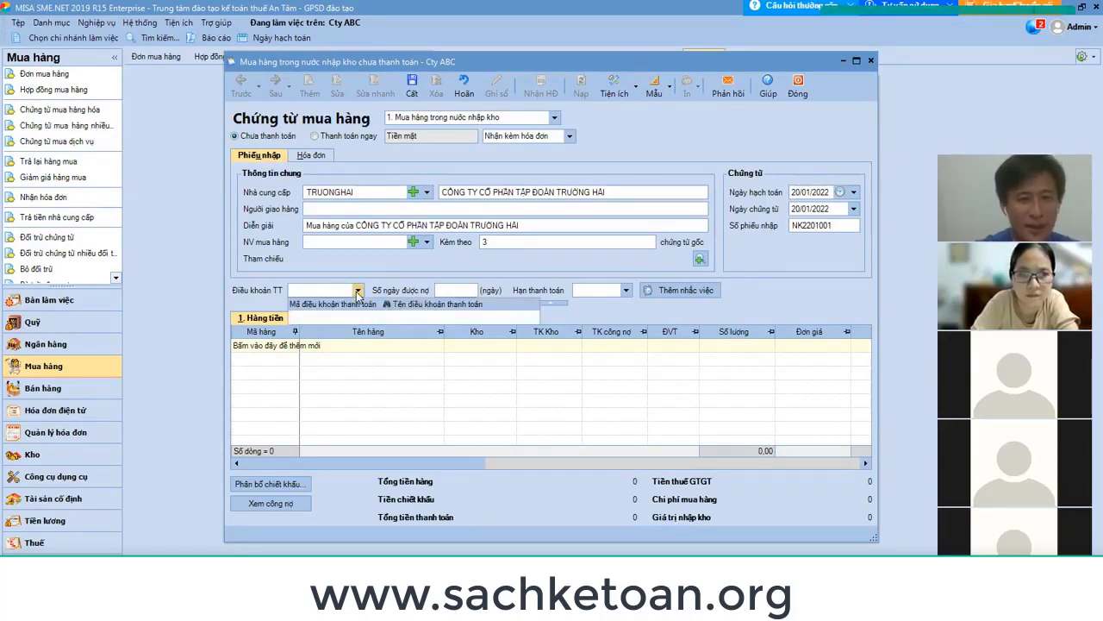
pyautogui.click(358, 292)
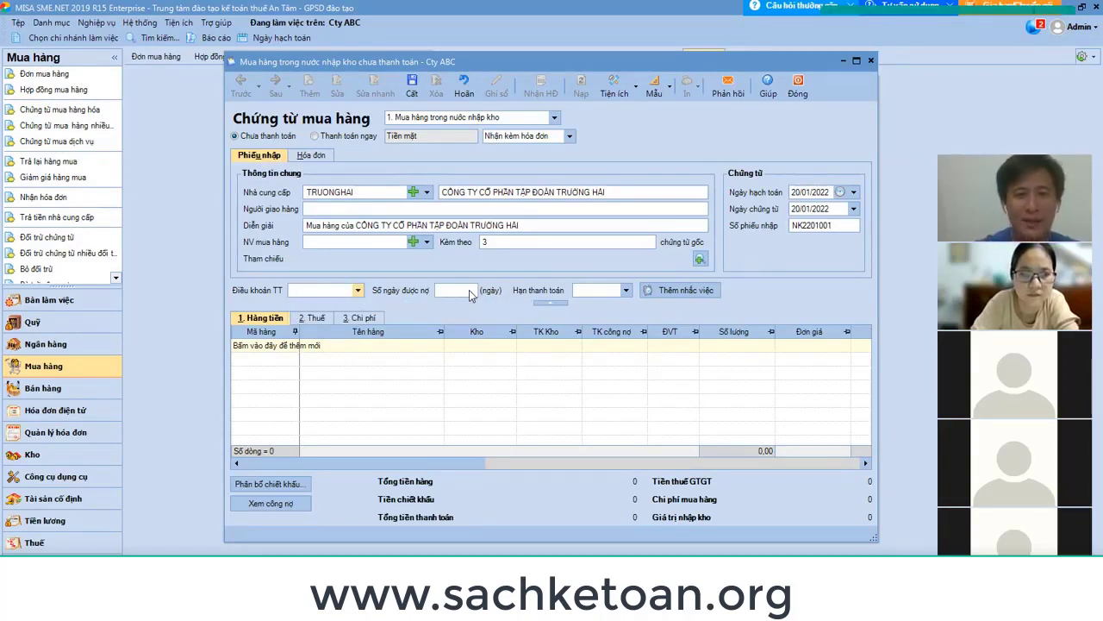
pyautogui.click(626, 291)
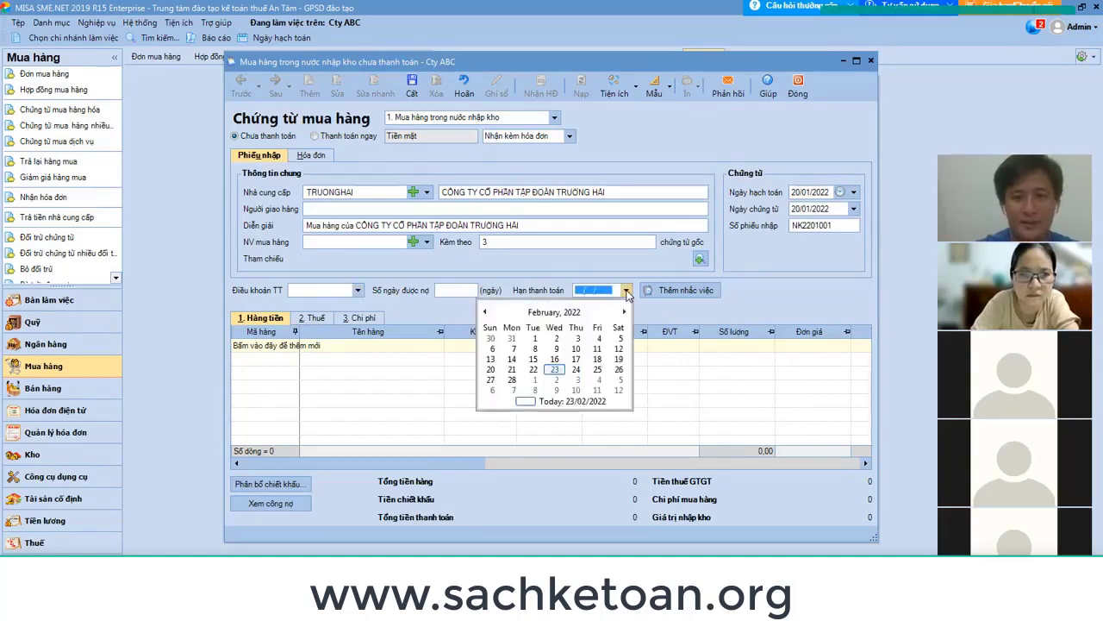
pyautogui.click(626, 293)
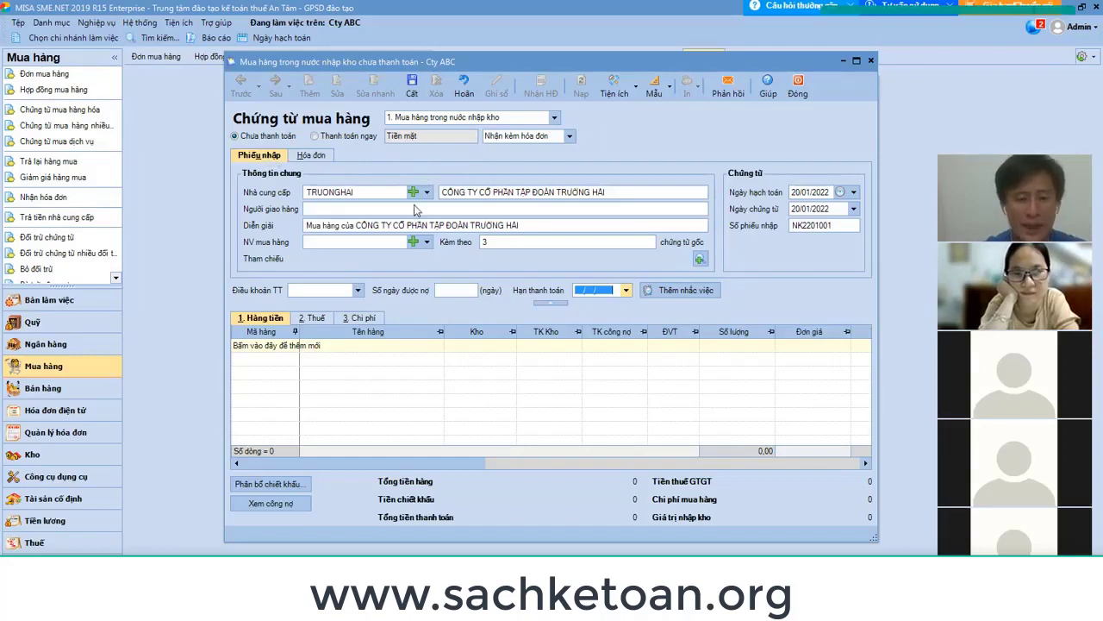
pyautogui.click(302, 366)
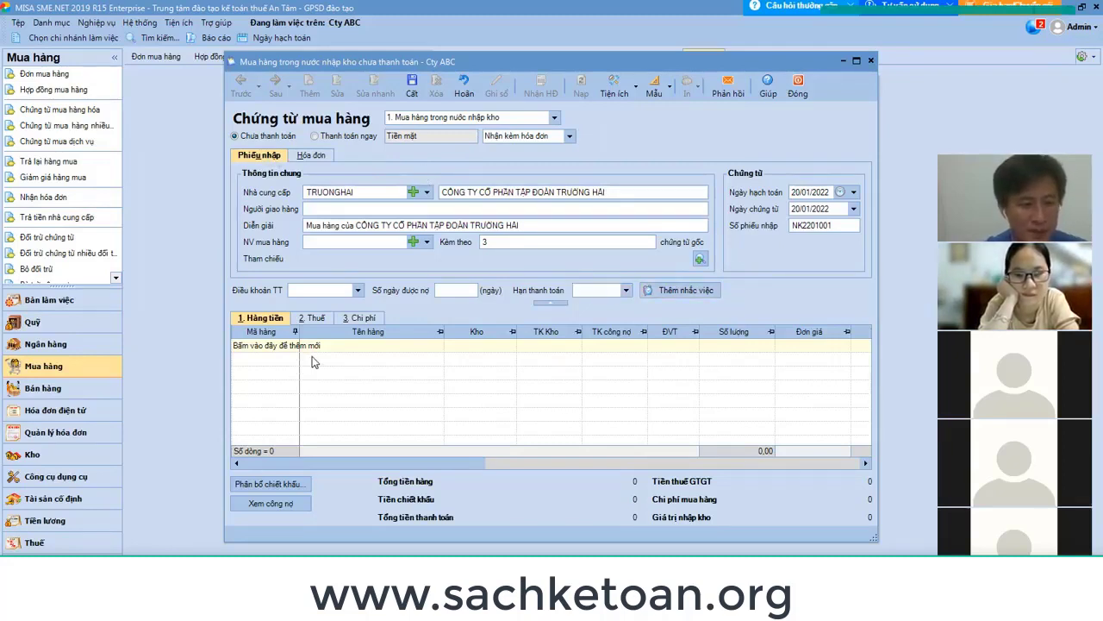
# Create a new inventory item from the item grid with code MIGOI.
pyautogui.click(293, 347)
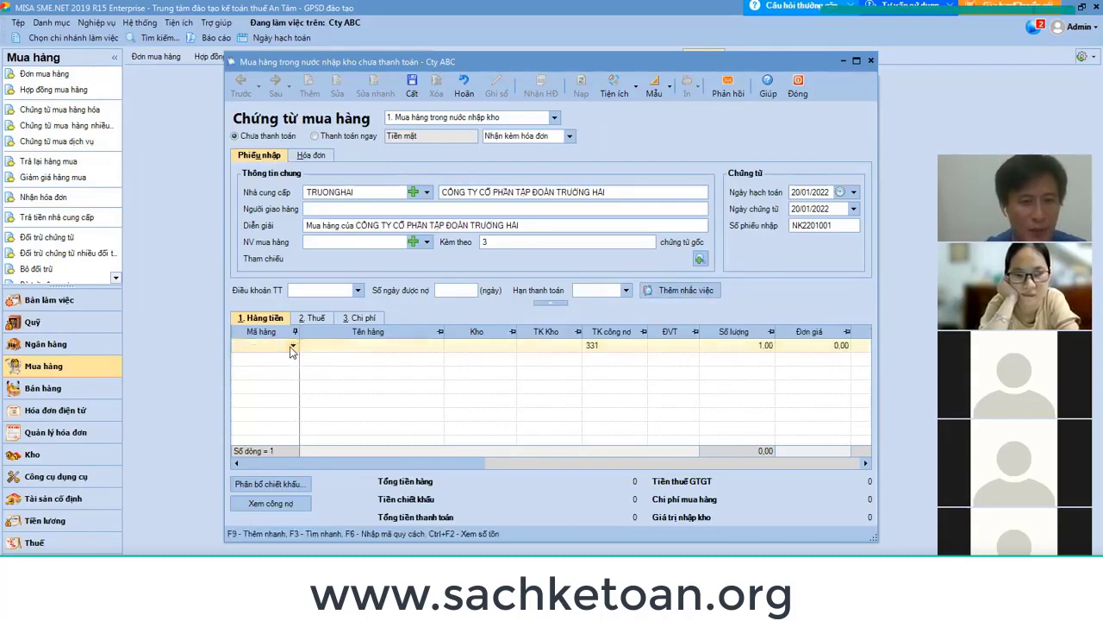
pyautogui.click(292, 347)
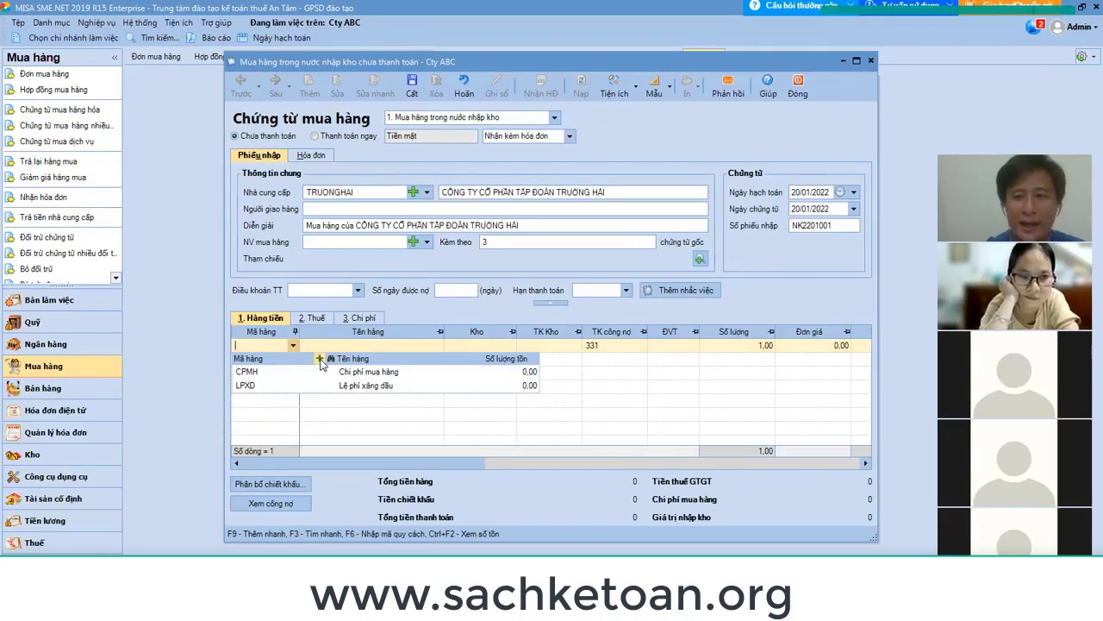
pyautogui.click(319, 358)
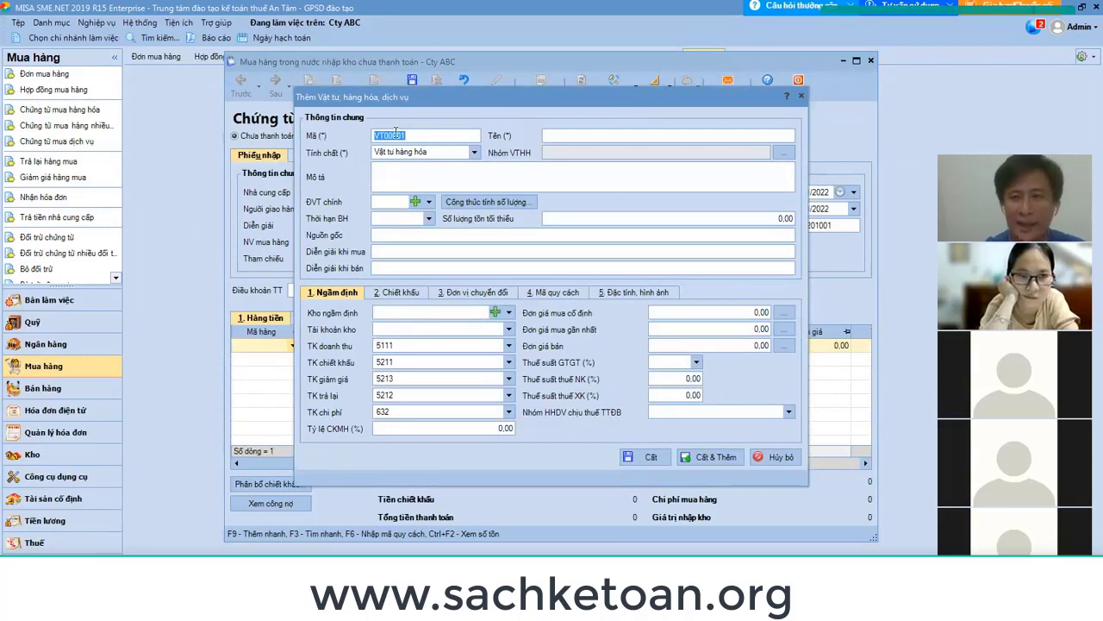
pyautogui.write('MI')
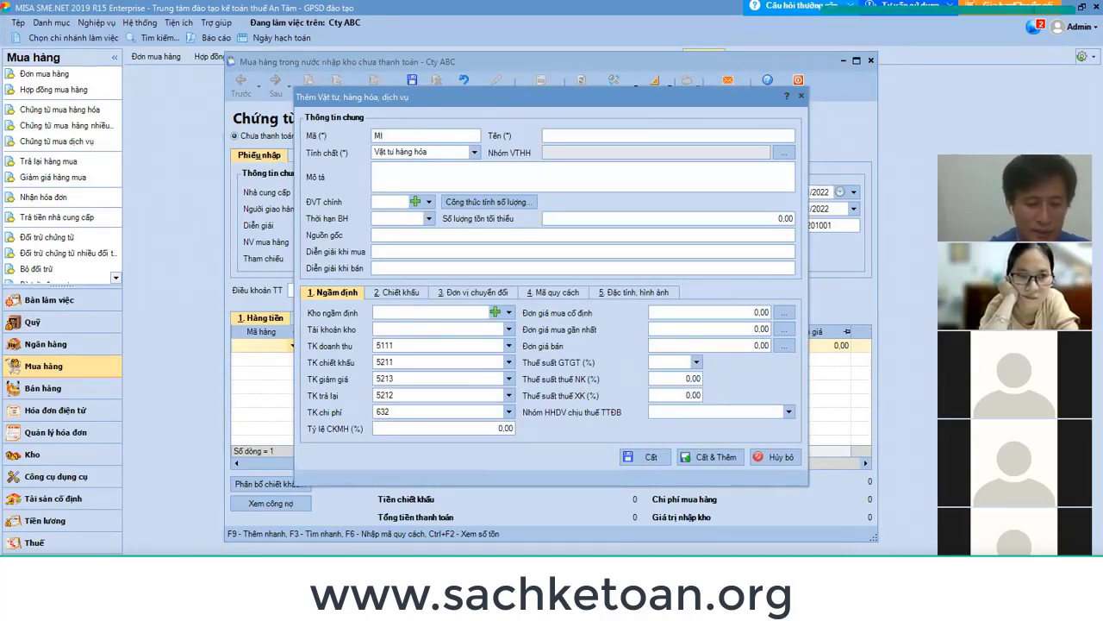
pyautogui.write('GOI')
pyautogui.press('Tab')
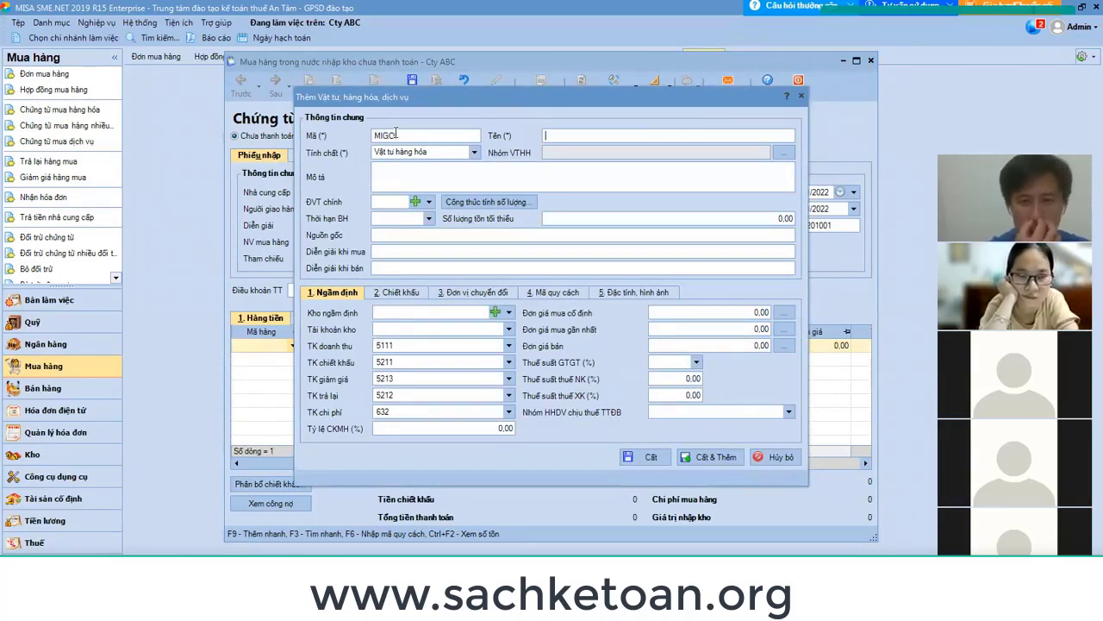
# Name the item MI GOI OLUSA and keep its type as Vật tư hàng hóa.
pyautogui.write('MI')
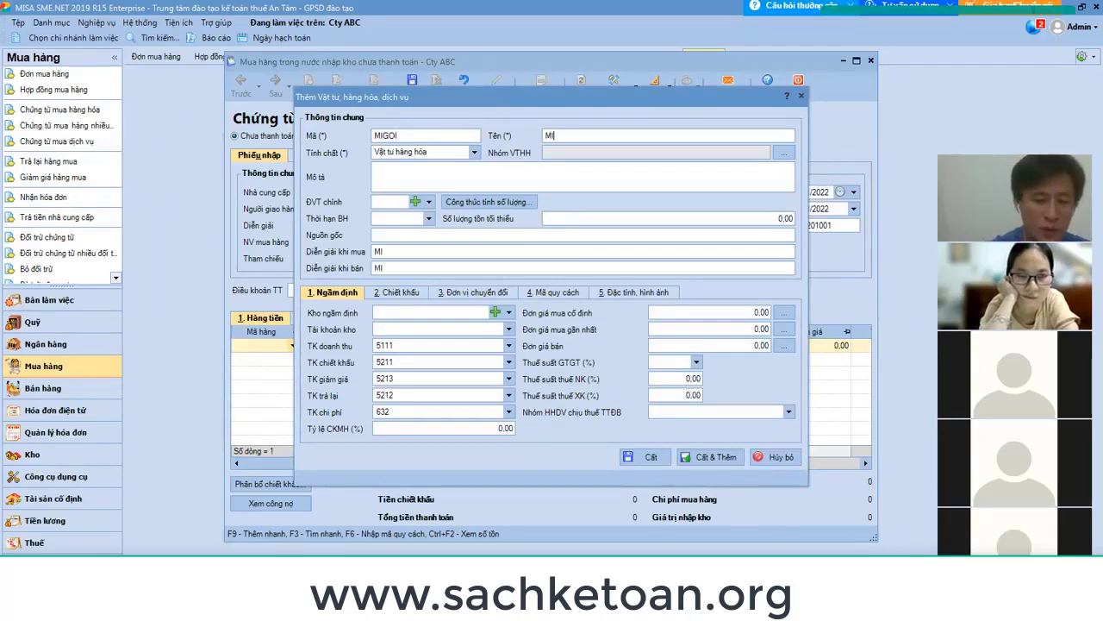
pyautogui.write(' GOI CO')
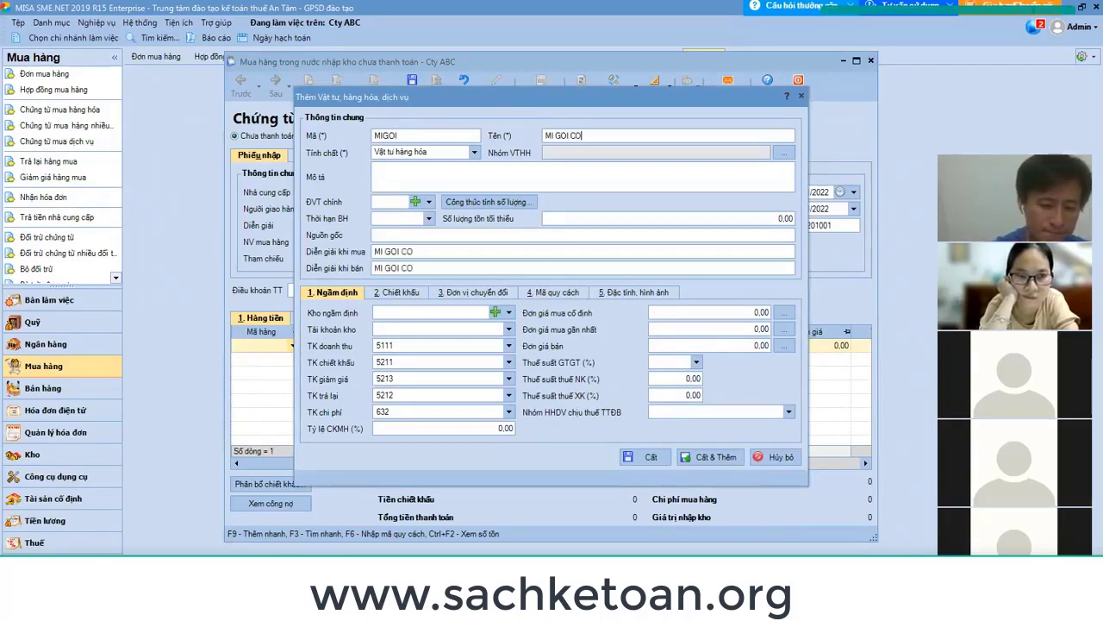
pyautogui.press('BackSpace')
pyautogui.press('BackSpace')
pyautogui.write('OLUSA')
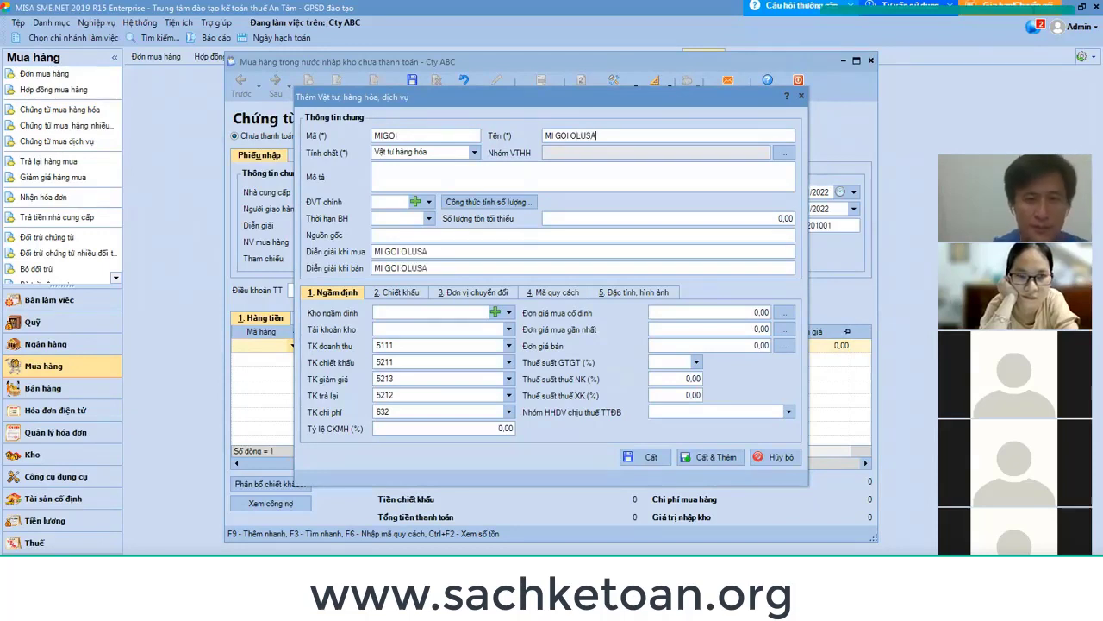
pyautogui.press('Tab')
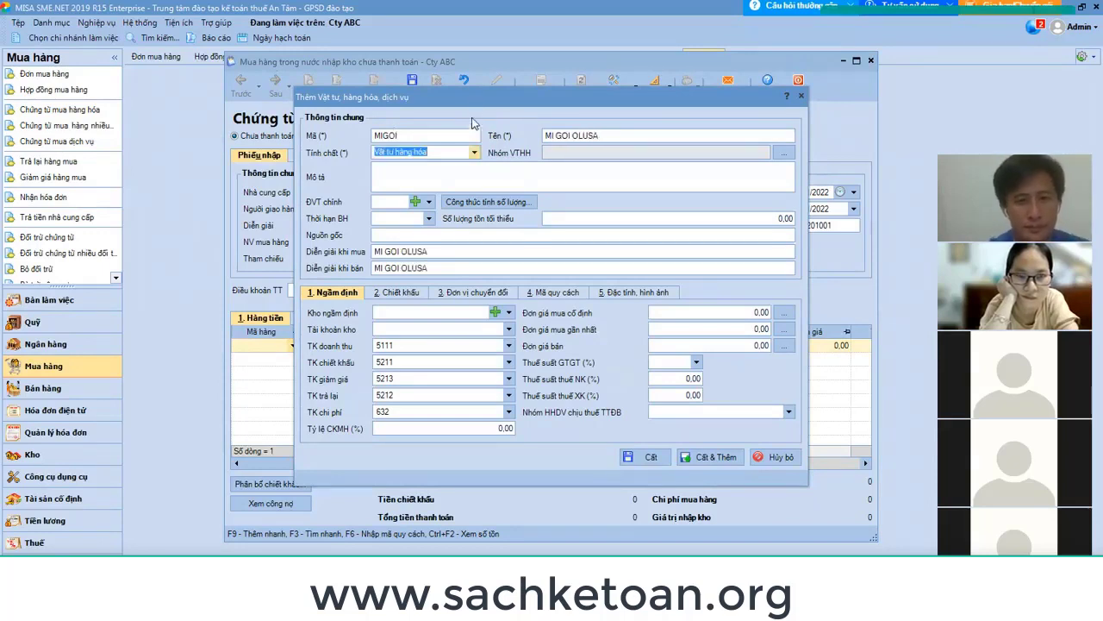
pyautogui.click(474, 153)
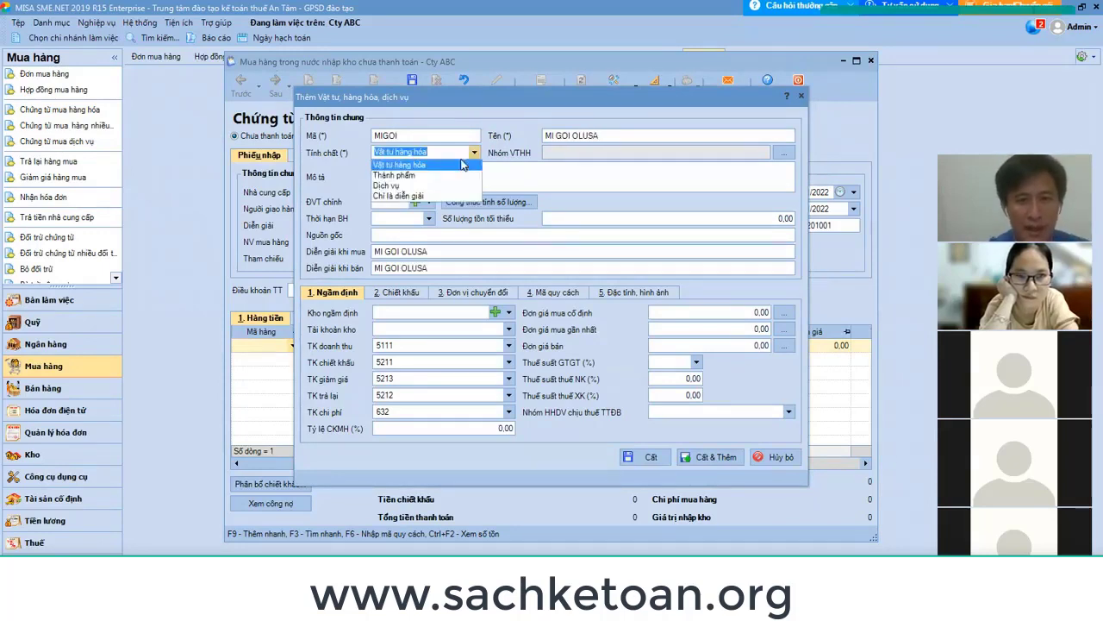
pyautogui.click(411, 167)
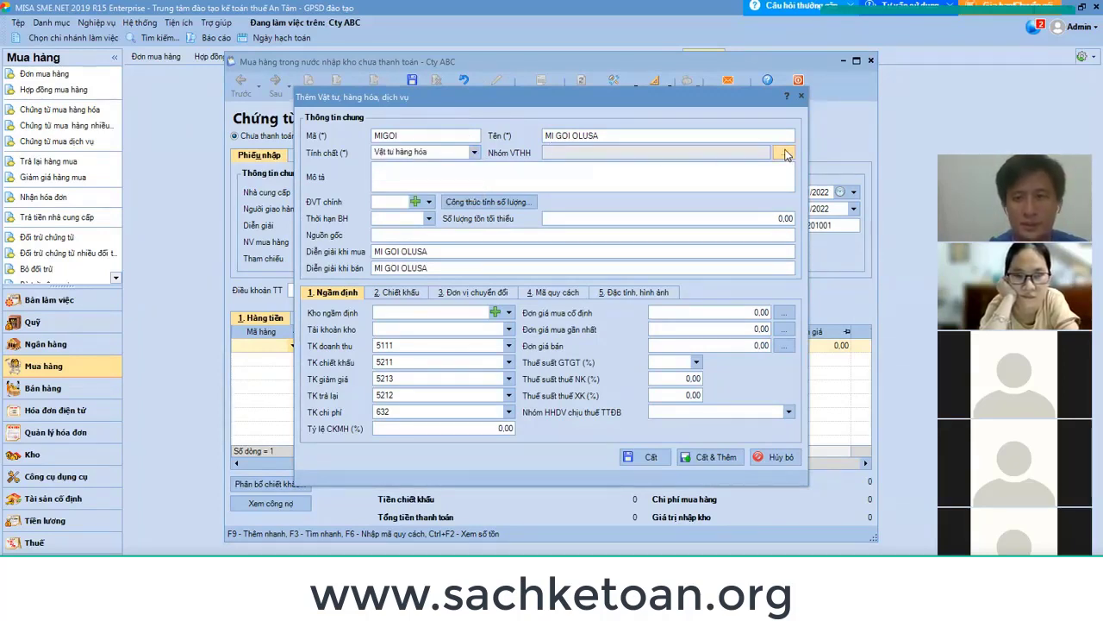
pyautogui.click(785, 153)
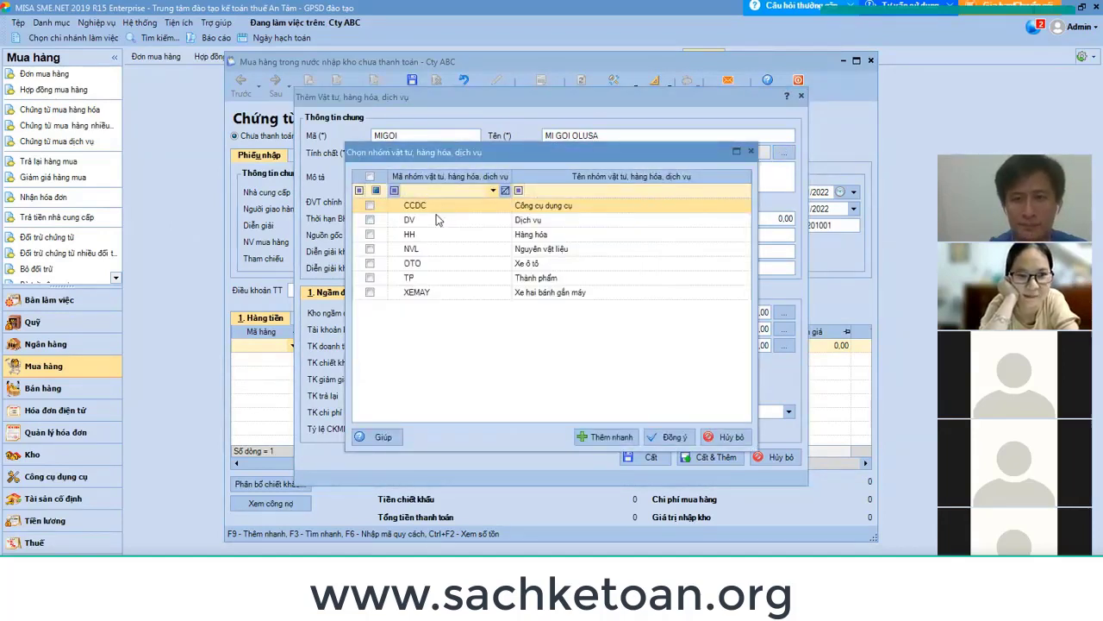
pyautogui.click(729, 437)
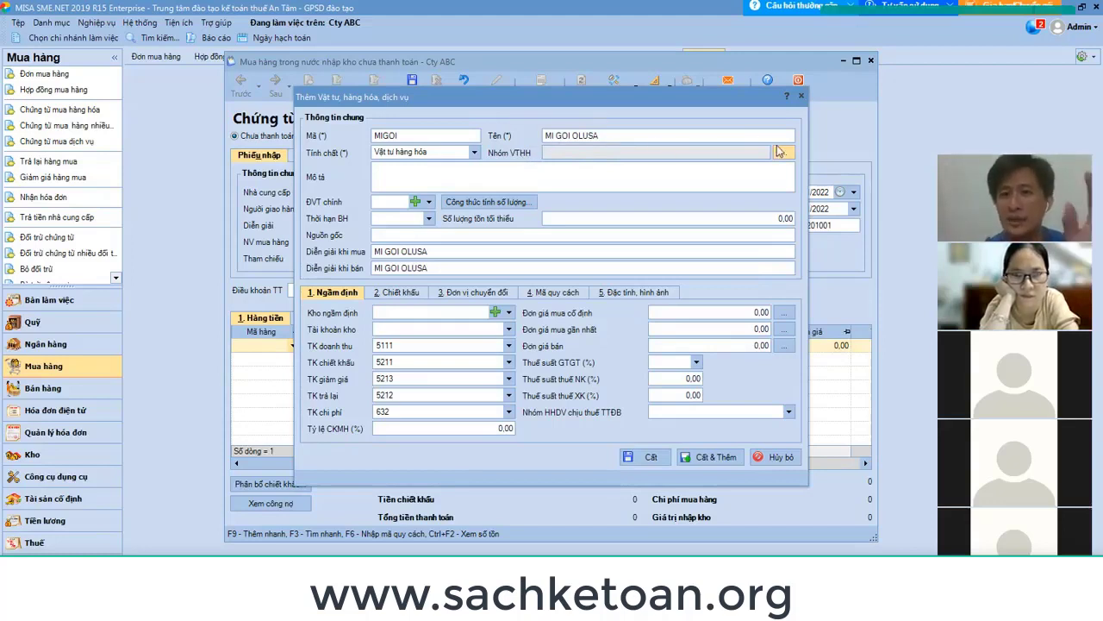
pyautogui.click(784, 153)
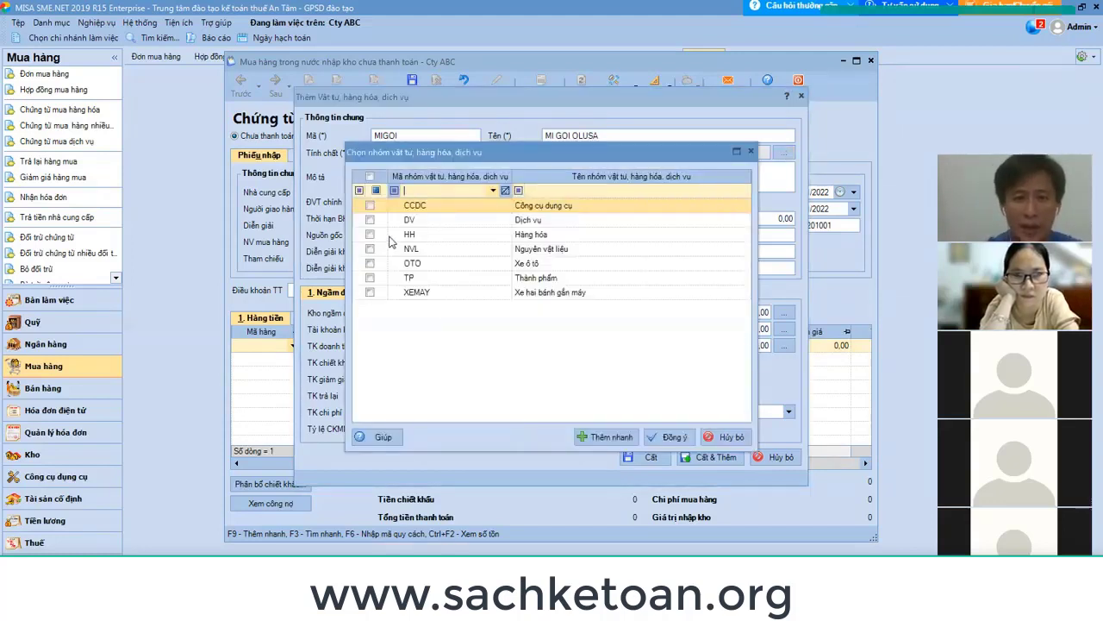
pyautogui.click(370, 234)
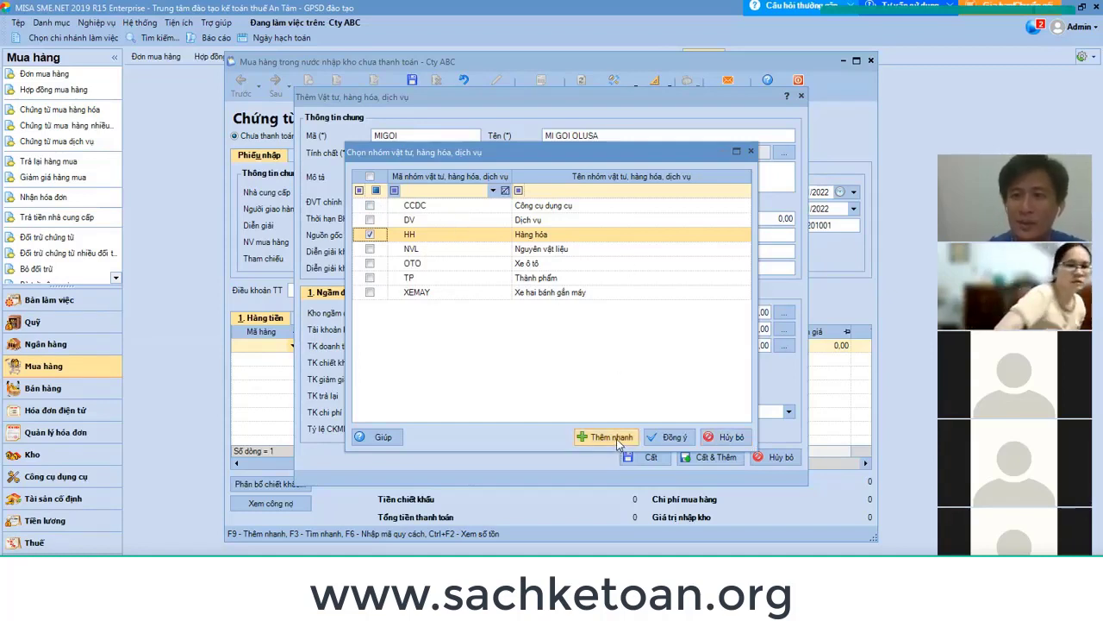
pyautogui.click(727, 437)
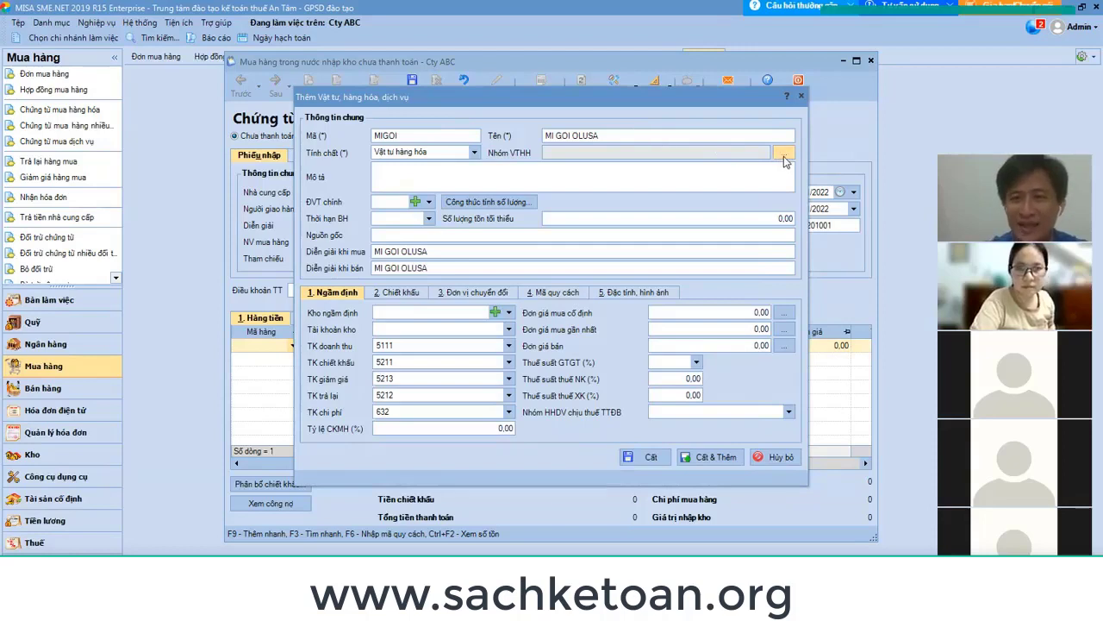
pyautogui.click(785, 156)
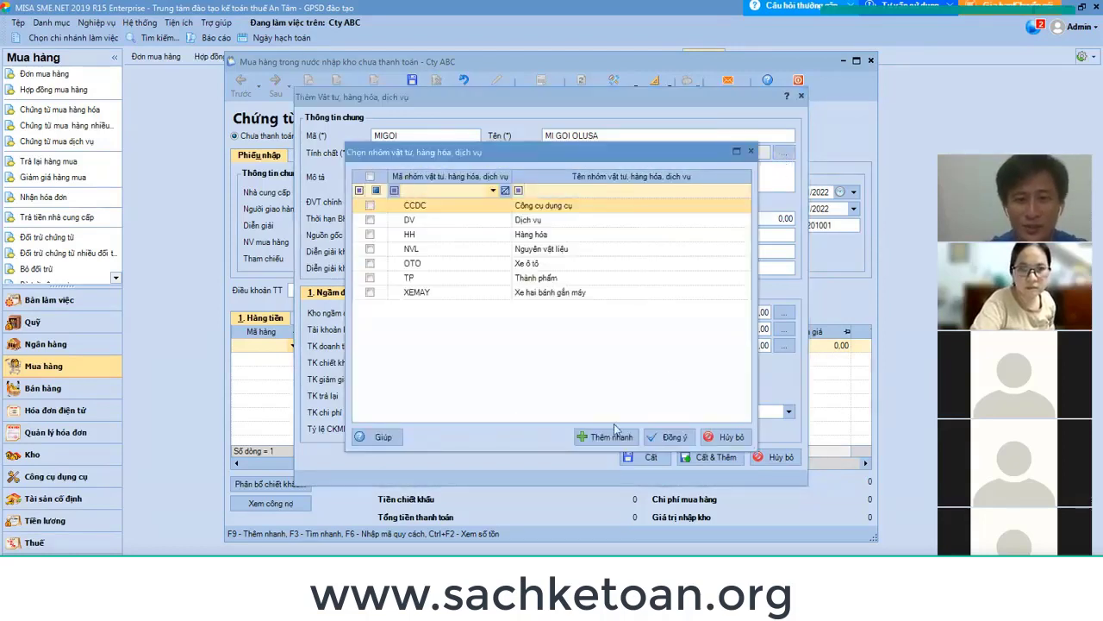
pyautogui.click(611, 438)
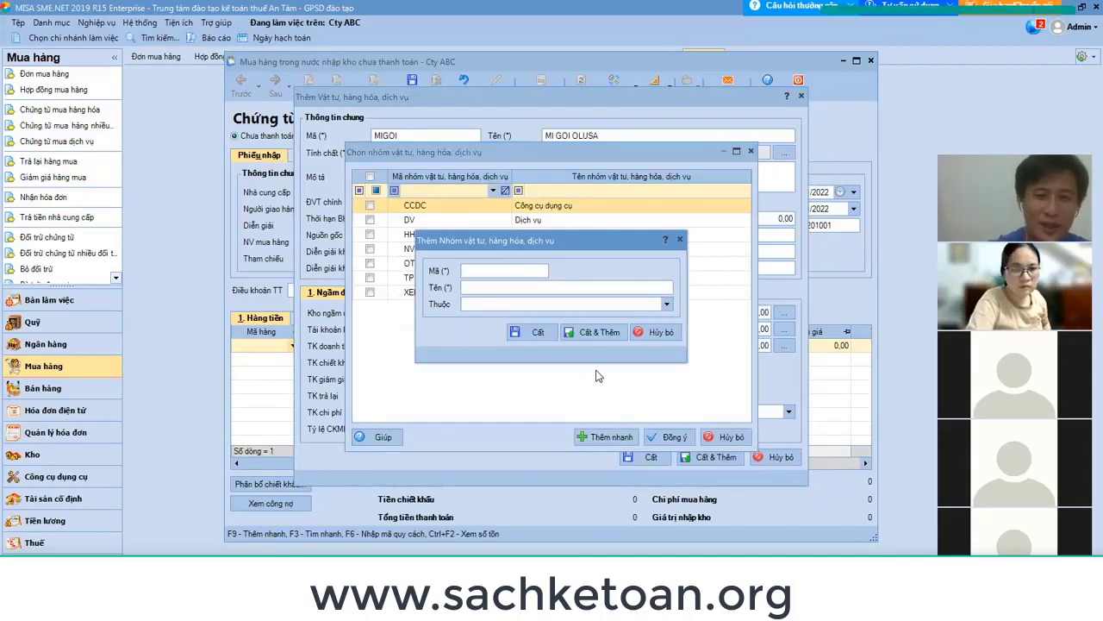
pyautogui.write('MIG')
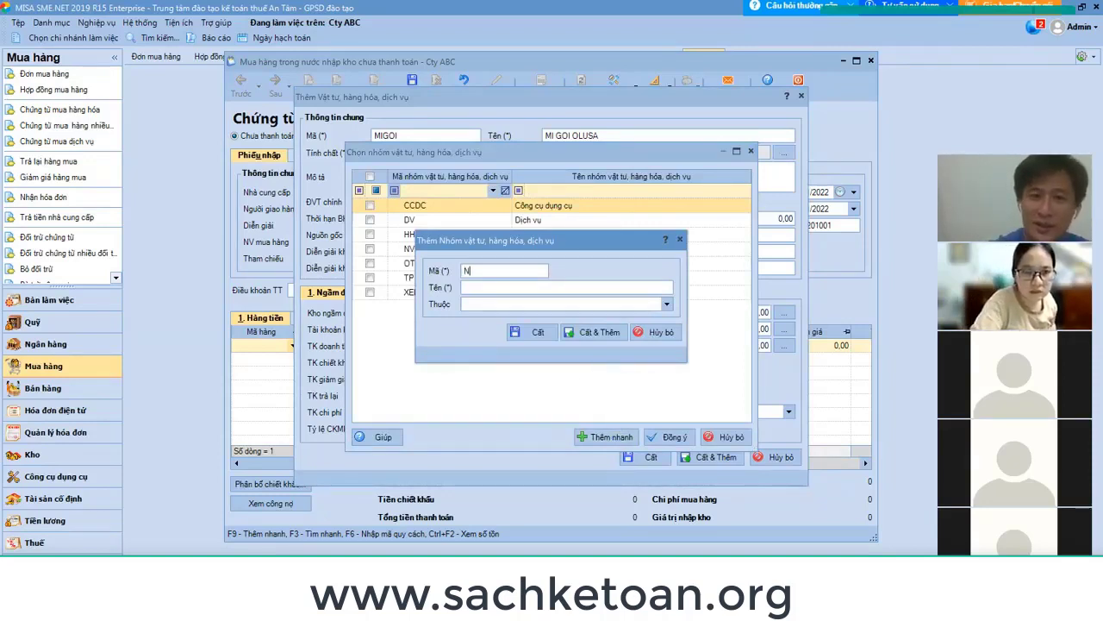
pyautogui.press('BackSpace')
pyautogui.press('BackSpace')
pyautogui.press('BackSpace')
pyautogui.write('COLUSA')
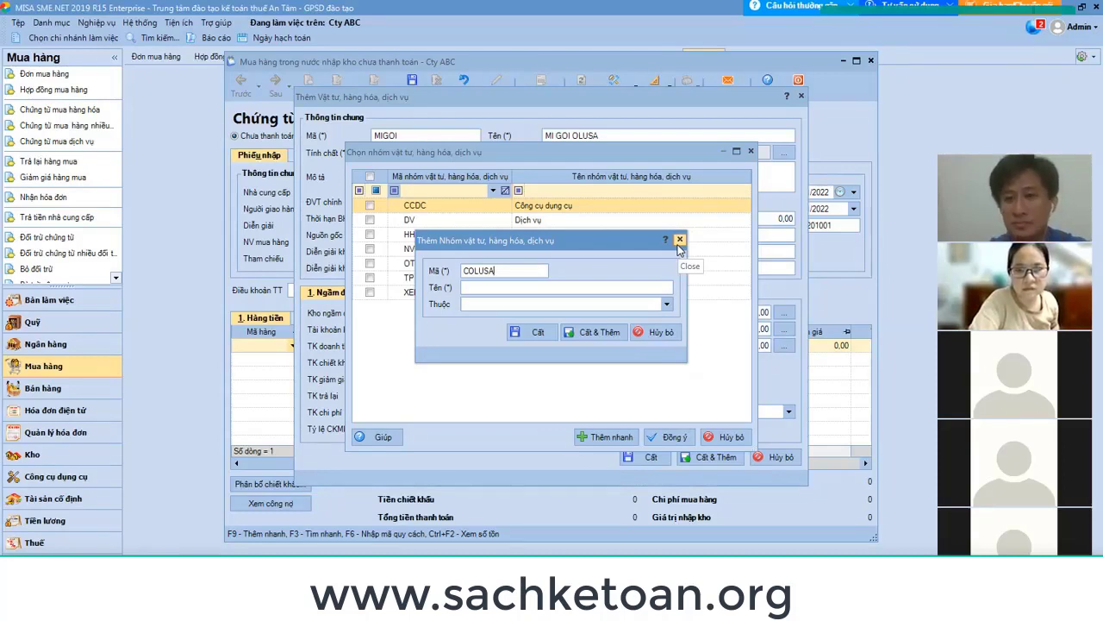
pyautogui.click(680, 242)
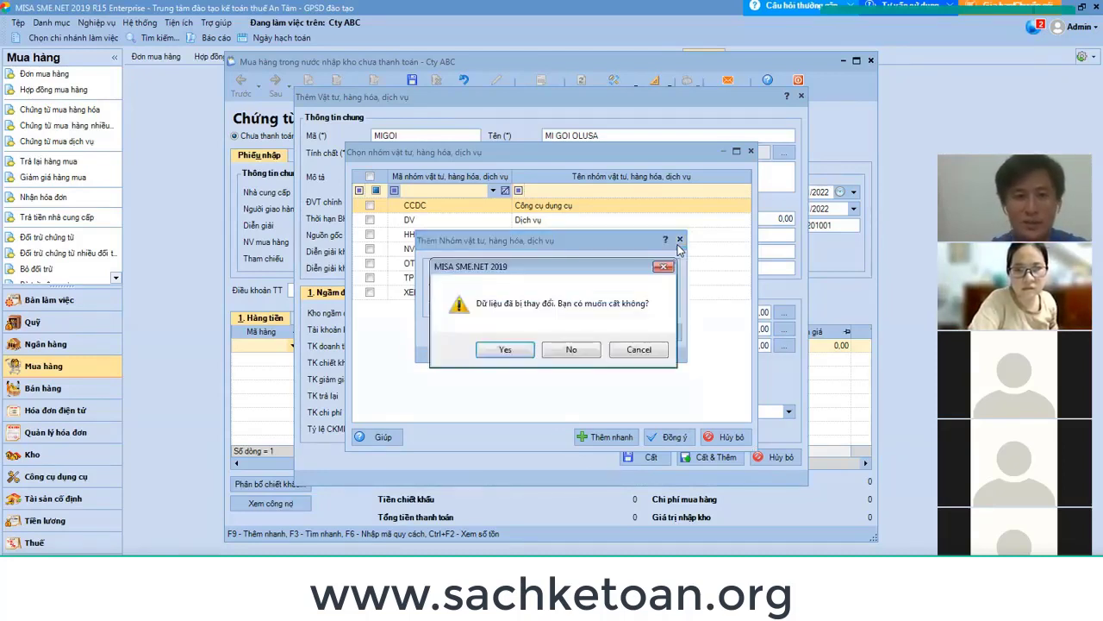
pyautogui.click(572, 350)
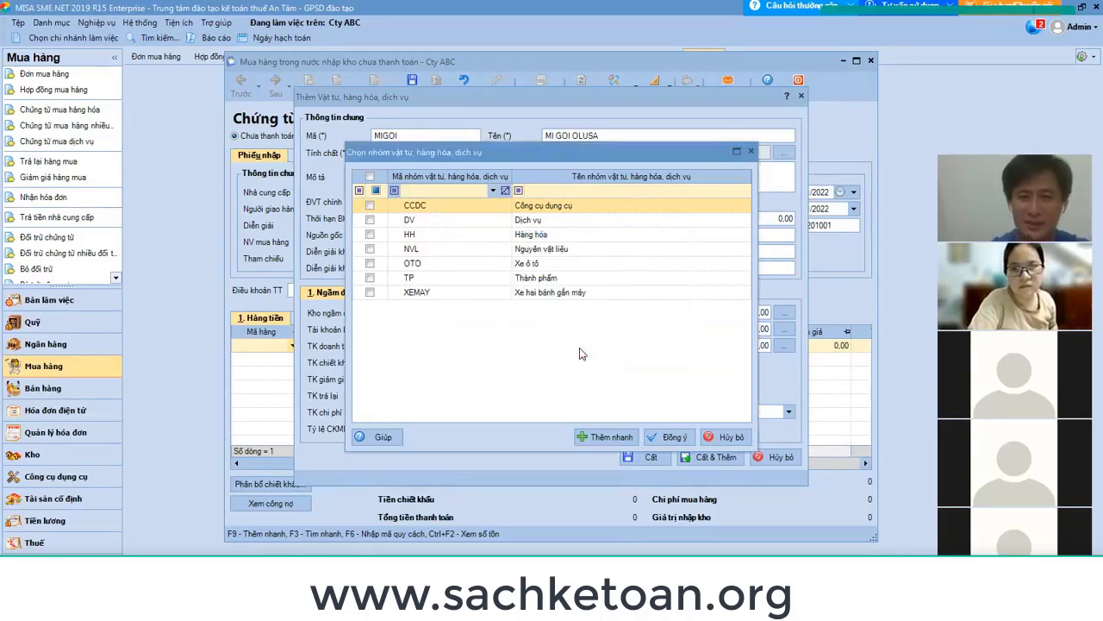
pyautogui.moveTo(617, 573)
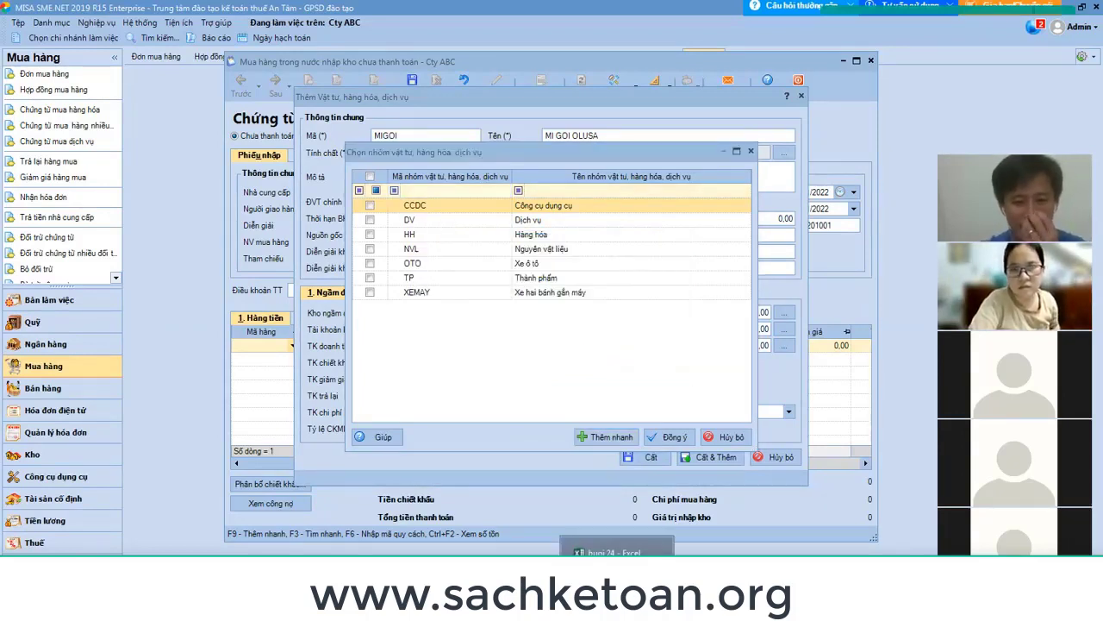
pyautogui.click(617, 549)
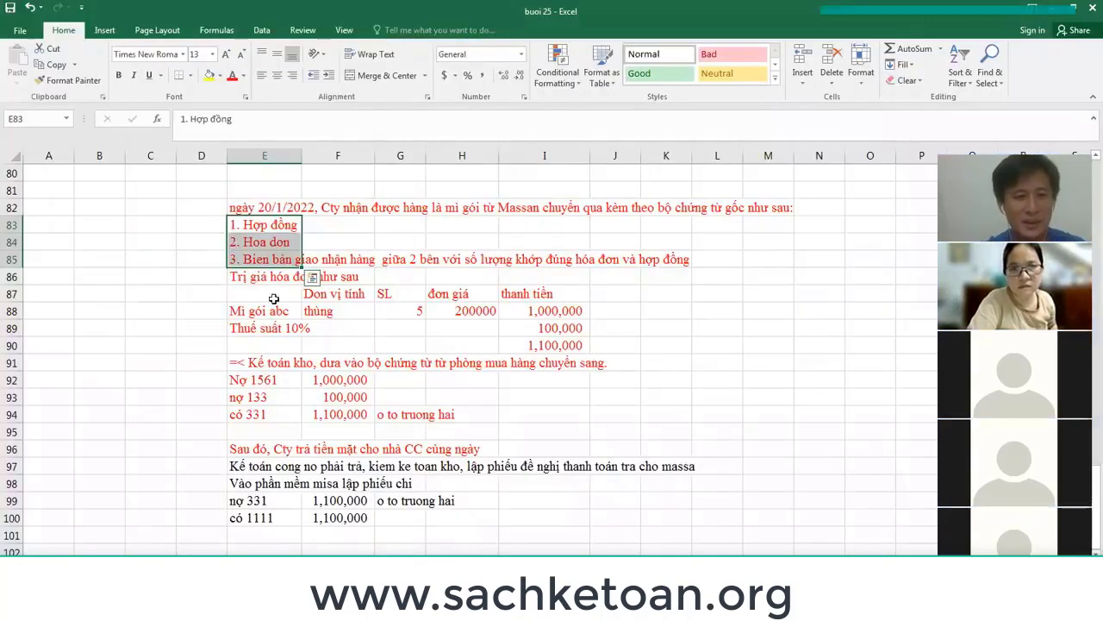
pyautogui.moveTo(255, 366); pyautogui.dragTo(377, 403)
pyautogui.hotkey('alt', 'Tab')
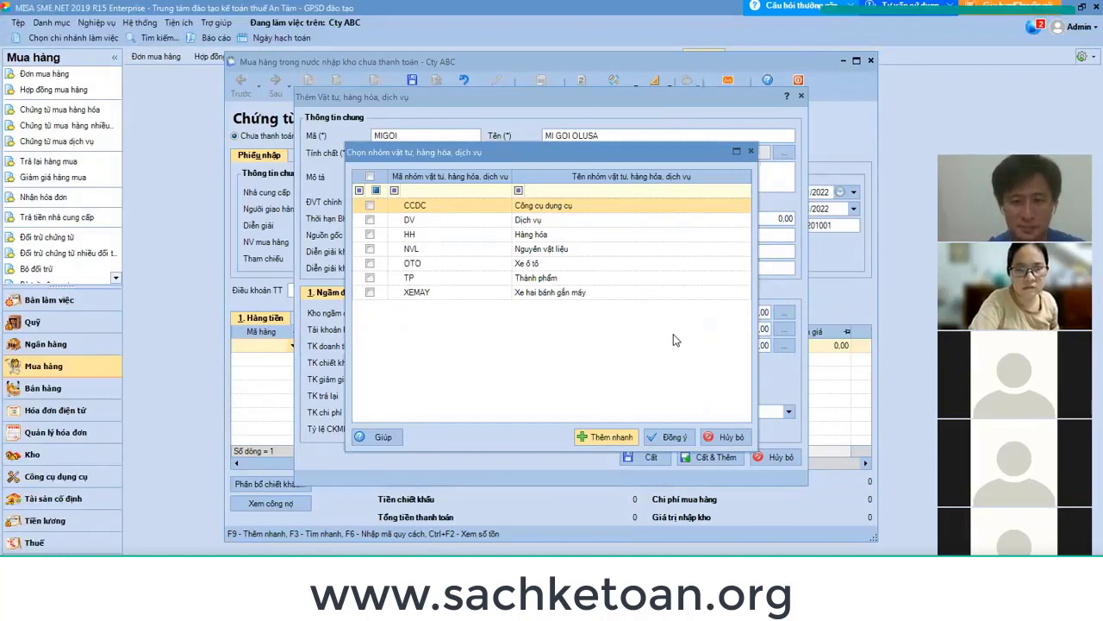
# Close the item group picker and choose Thùng from the unit-of-measure list.
pyautogui.click(751, 152)
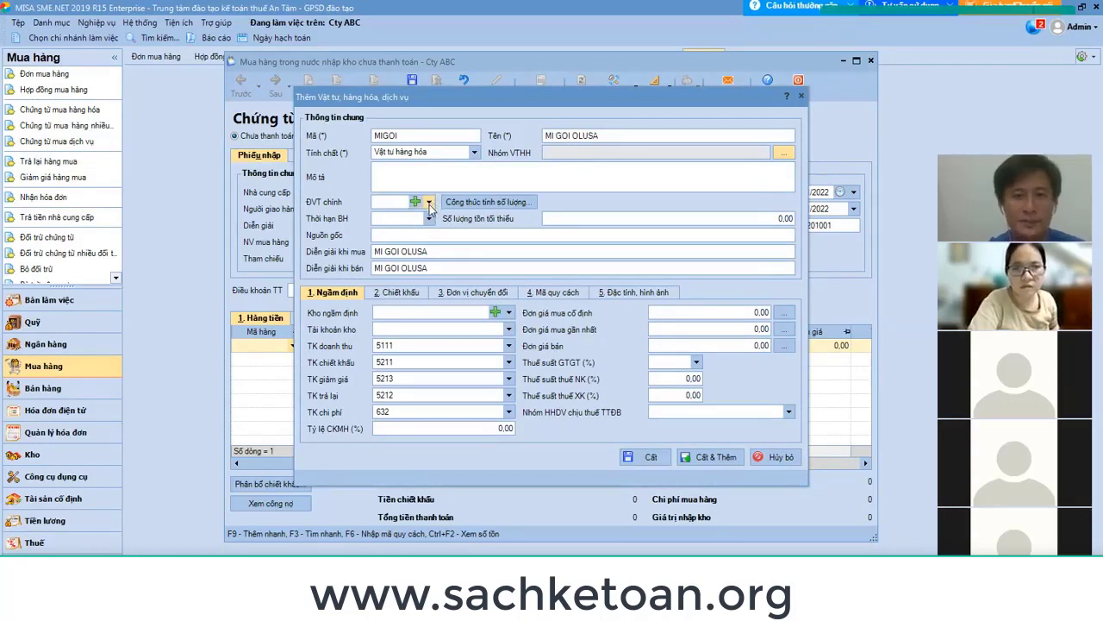
pyautogui.click(428, 203)
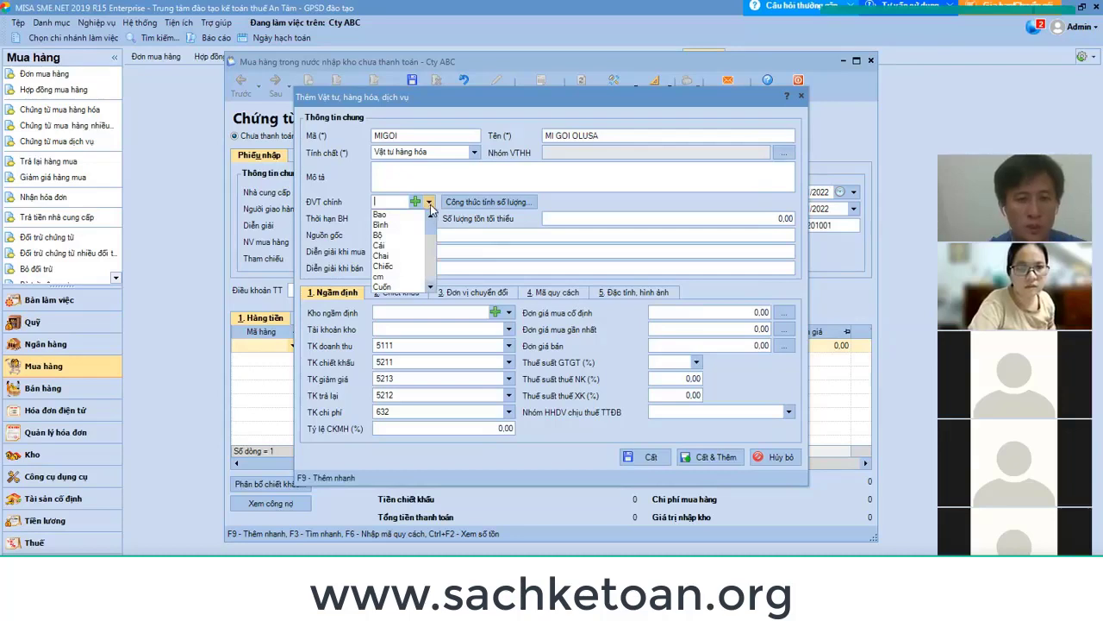
pyautogui.write('THU')
pyautogui.press('BackSpace')
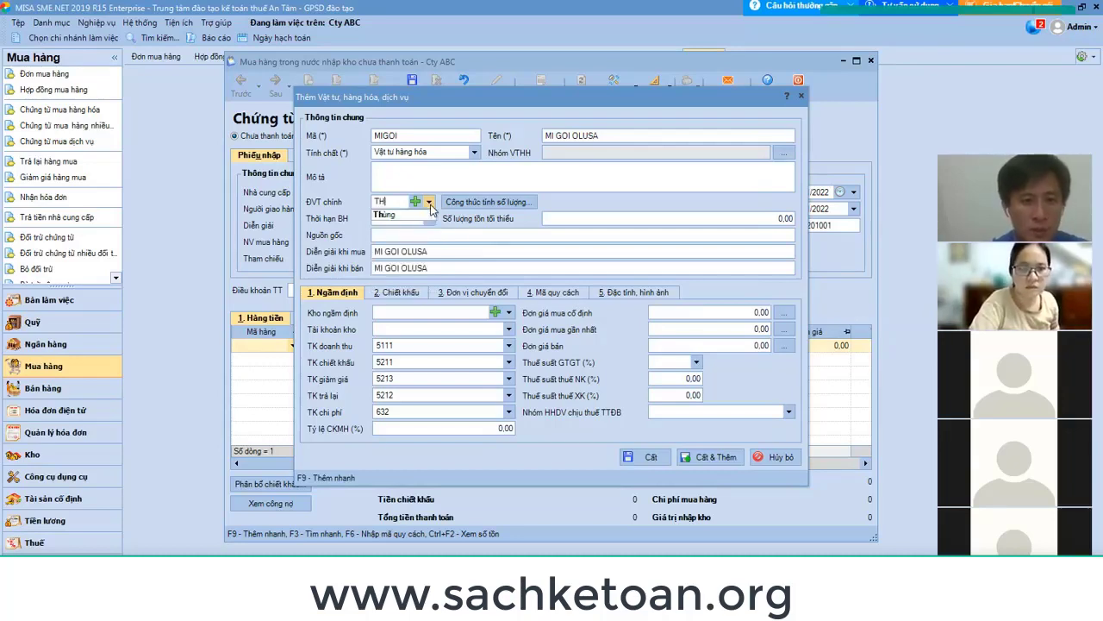
pyautogui.click(413, 216)
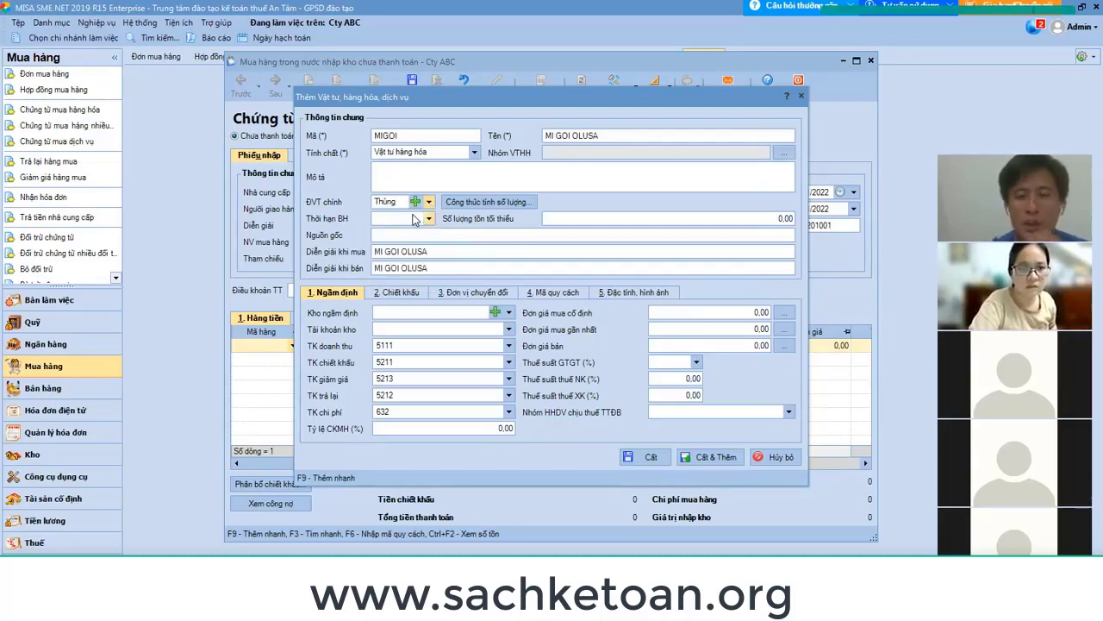
# Cancel the new-unit form, then retype 'thùng' as the main unit and confirm Thùng.
pyautogui.click(414, 203)
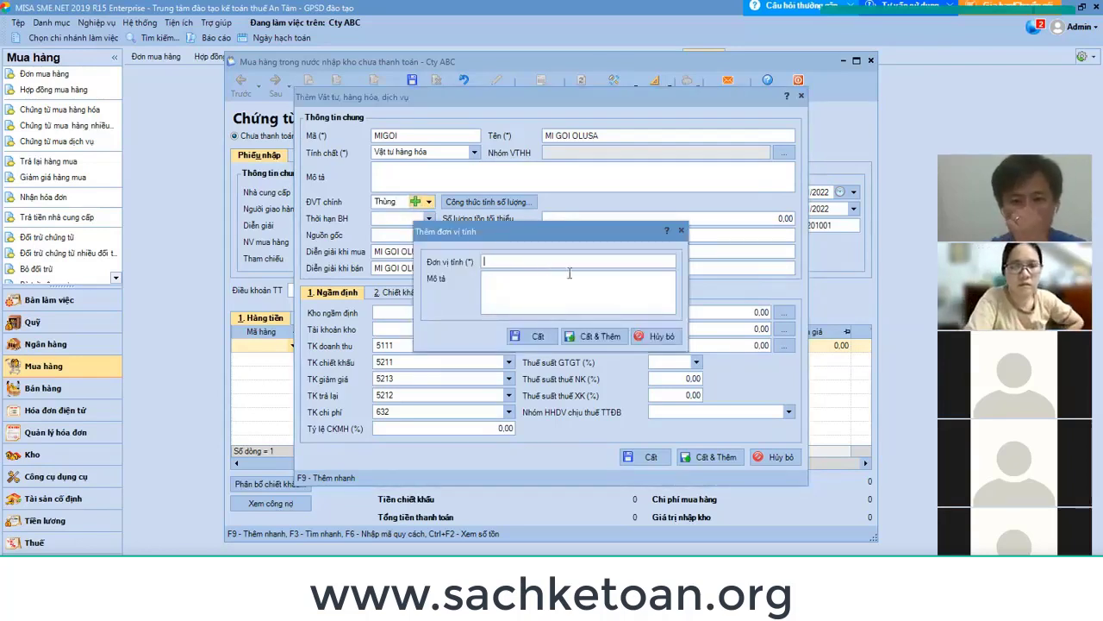
pyautogui.click(660, 336)
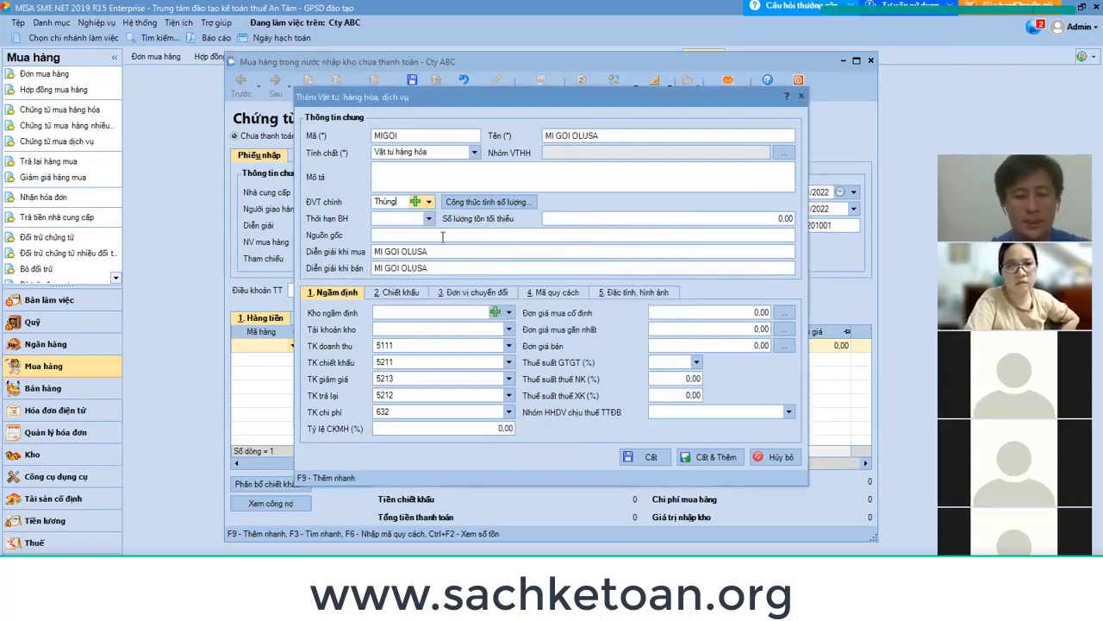
pyautogui.hotkey('ctrl', 'a')
pyautogui.press('BackSpace')
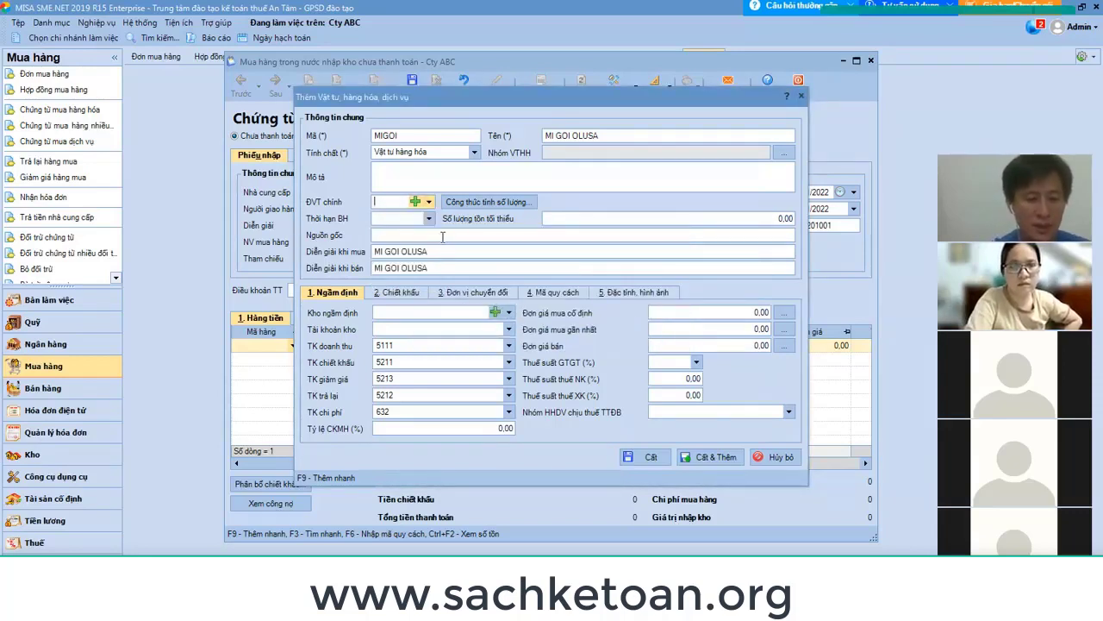
pyautogui.write('thùng')
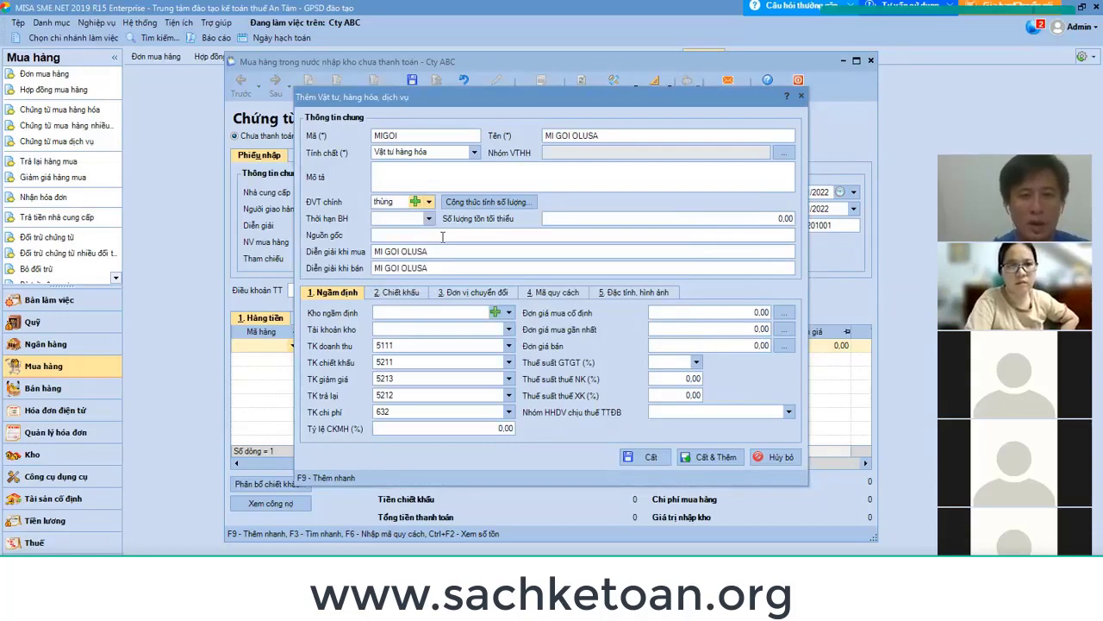
pyautogui.click(400, 216)
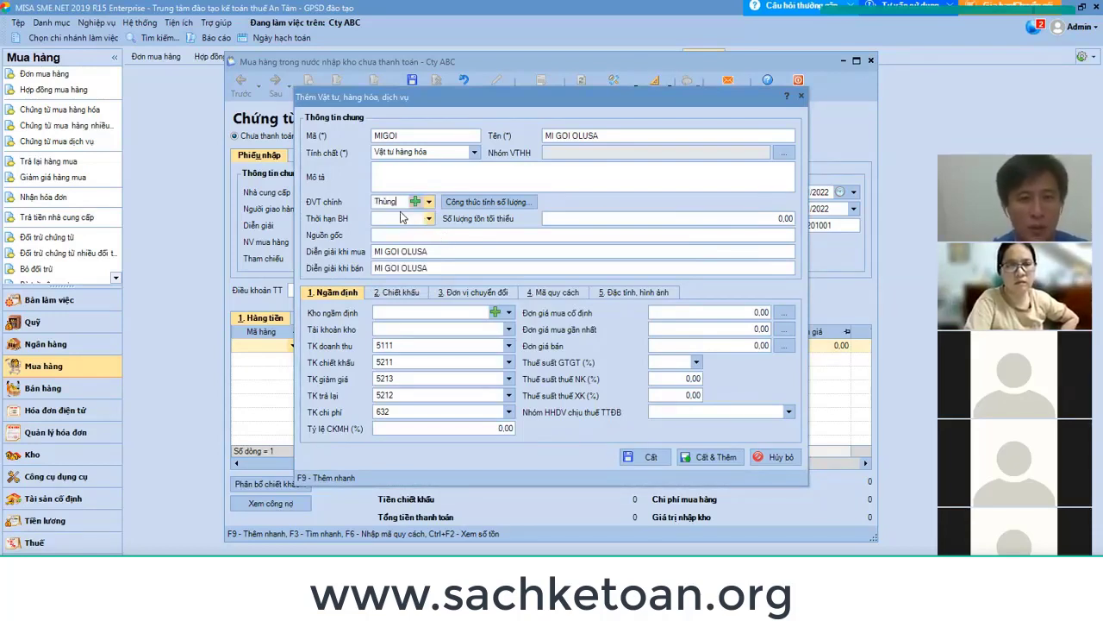
pyautogui.press('Tab')
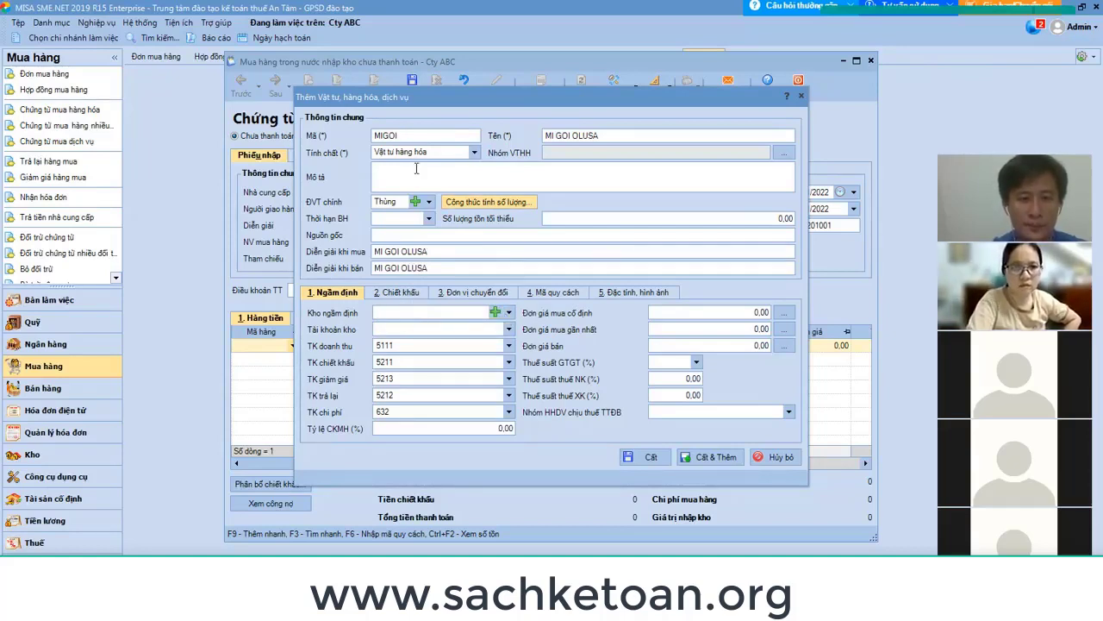
pyautogui.click(505, 314)
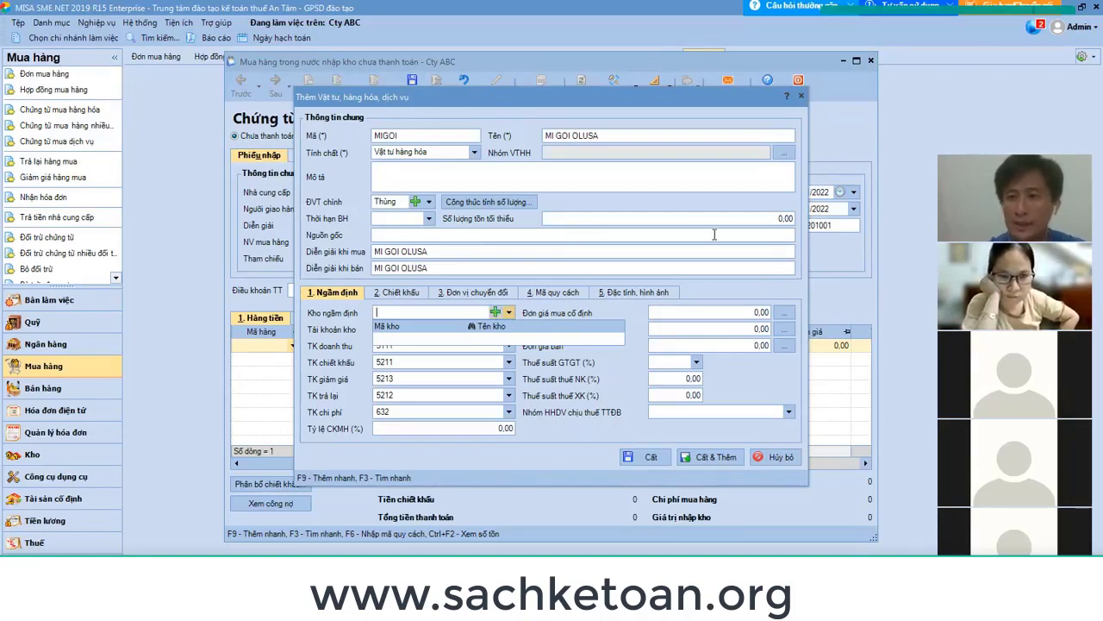
# Set MIGOI's stock account to 1561.
pyautogui.press('Tab')
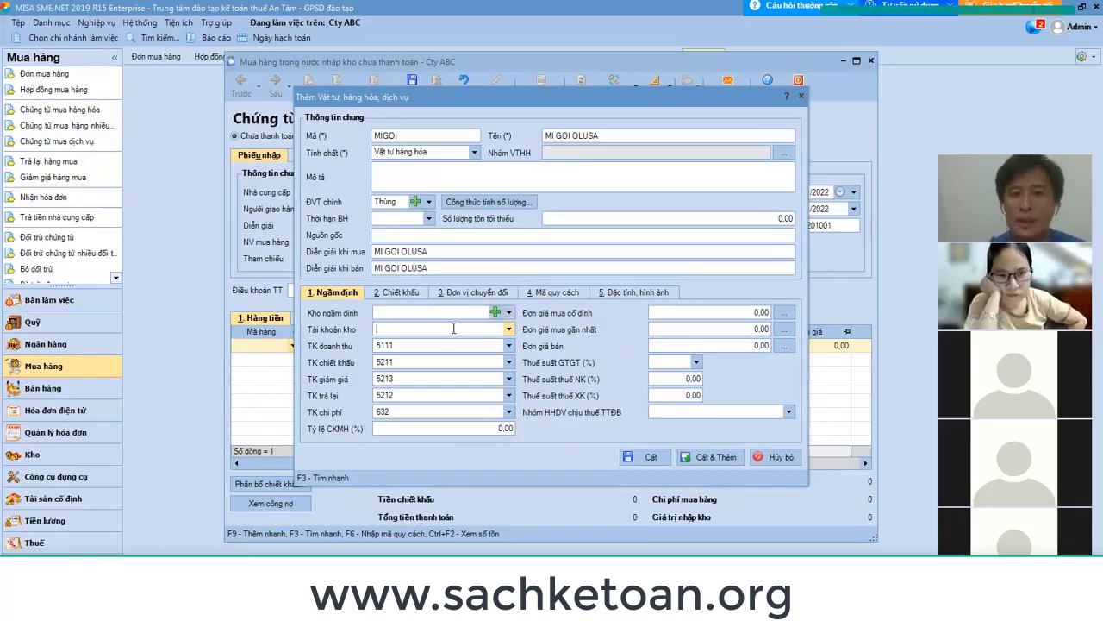
pyautogui.click(510, 330)
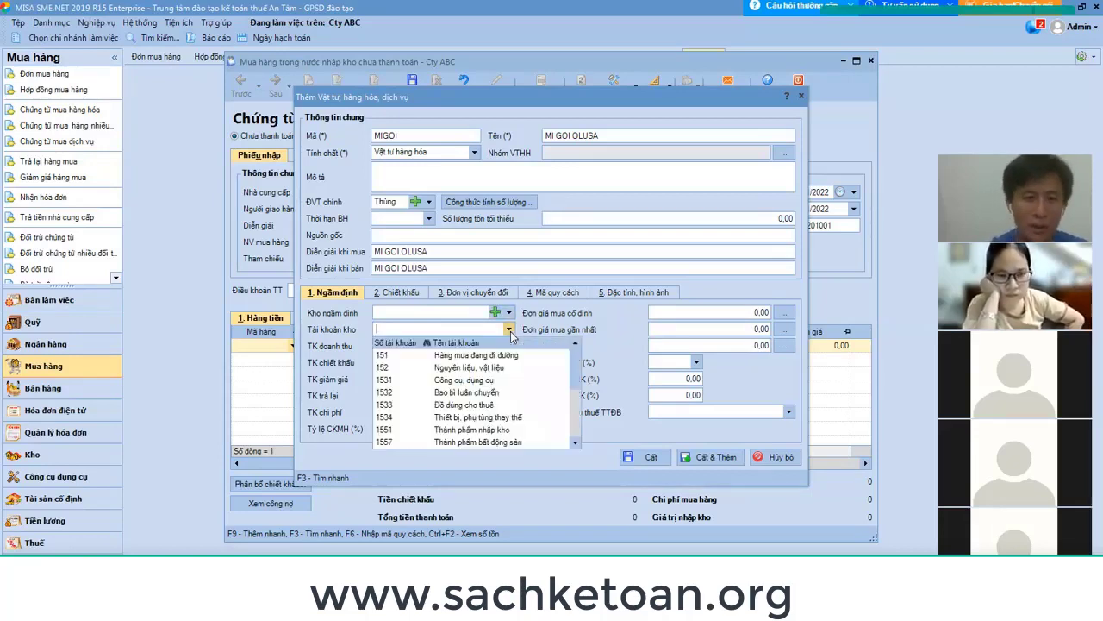
pyautogui.write('1561')
pyautogui.press('Return')
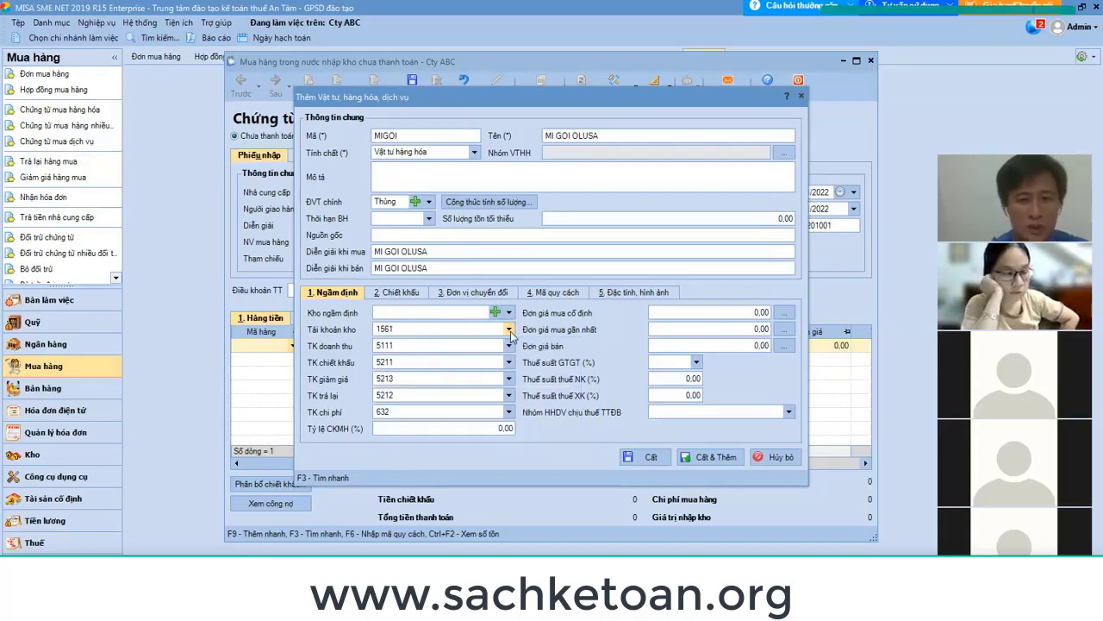
pyautogui.press('Tab')
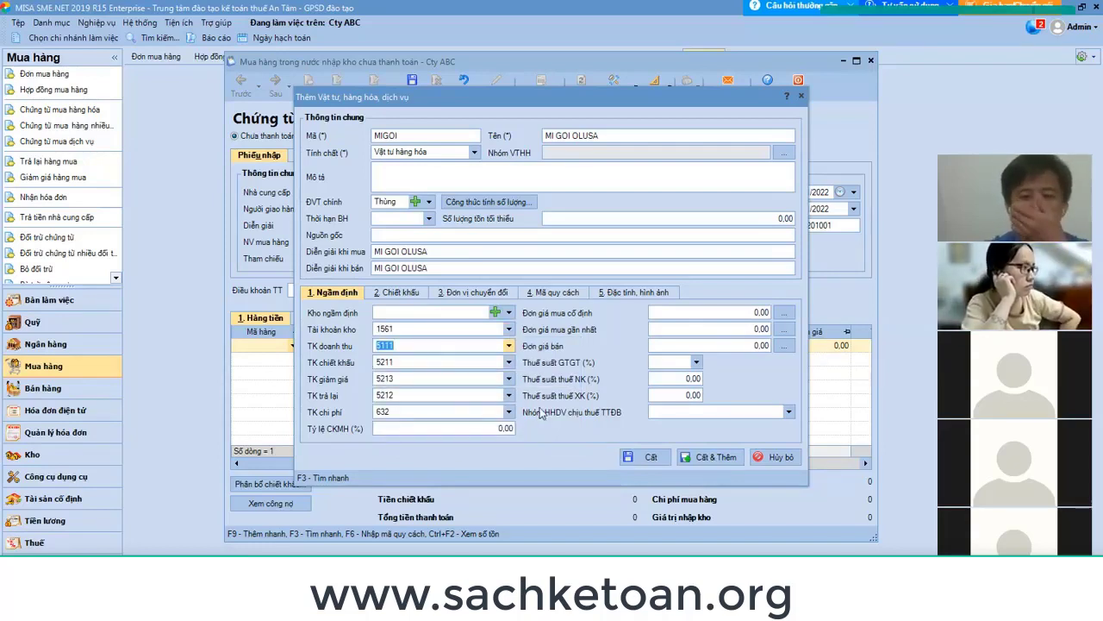
# Review the discount, unit conversion, specification and image tabs, then save MIGOI.
pyautogui.click(402, 294)
pyautogui.click(501, 294)
pyautogui.click(559, 294)
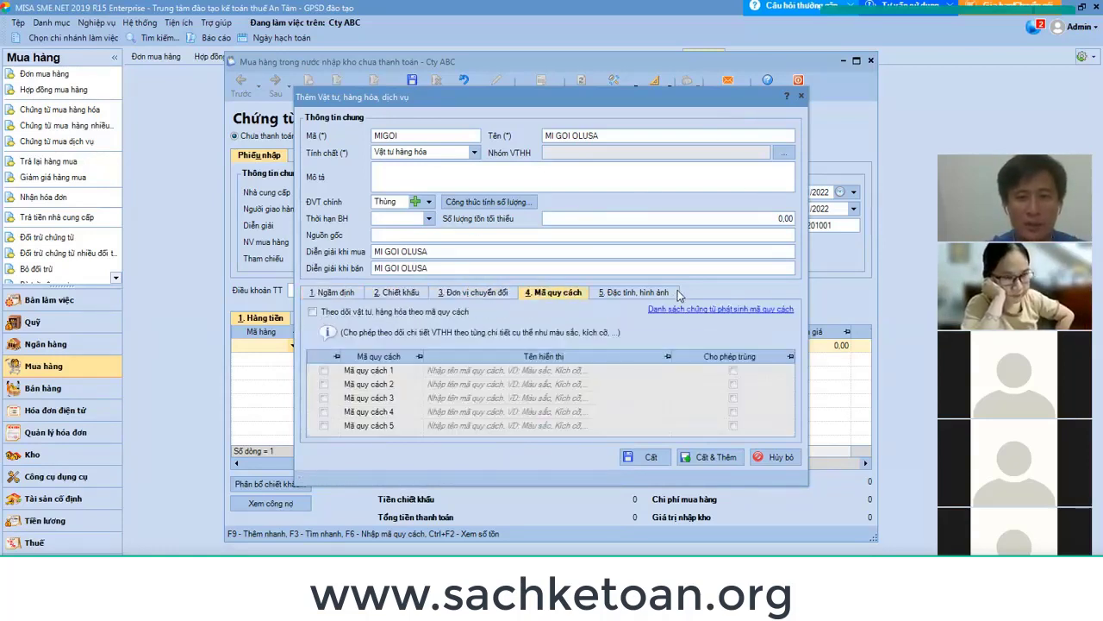
pyautogui.click(647, 293)
pyautogui.click(338, 294)
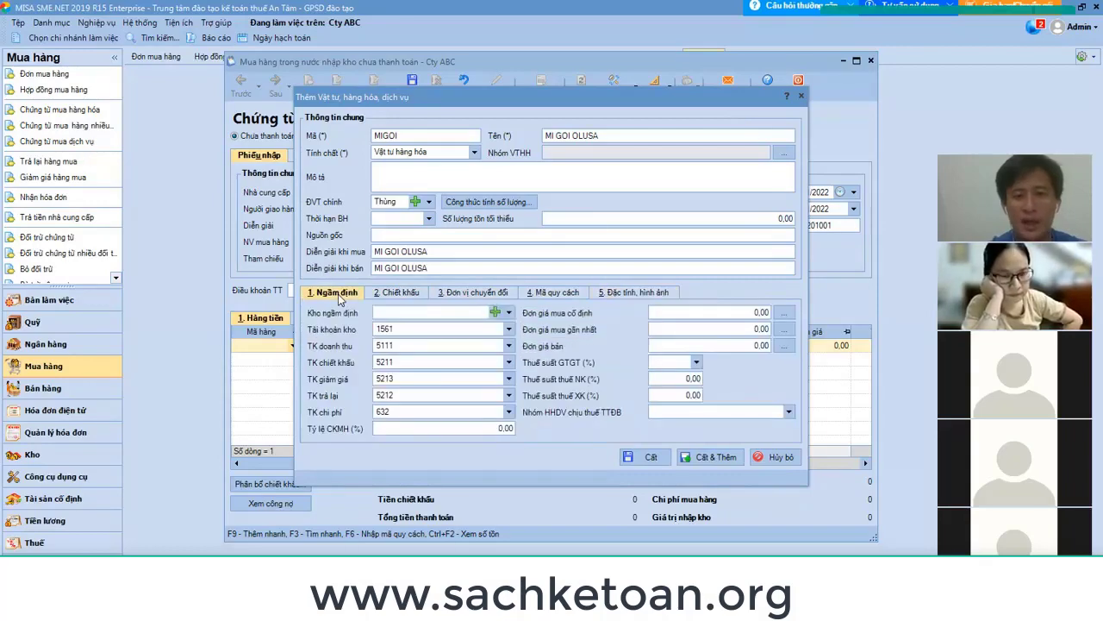
pyautogui.click(651, 457)
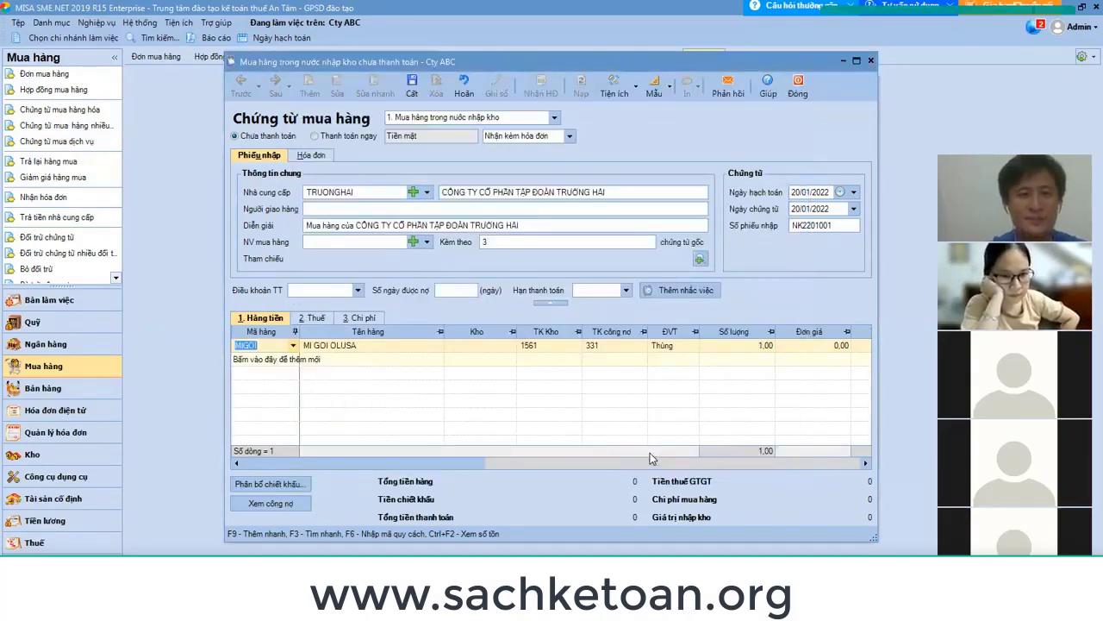
# Add a warehouse for the MIGOI line: code khohcm, name Kho hcm, stock account 1561.
pyautogui.click(485, 344)
pyautogui.click(509, 346)
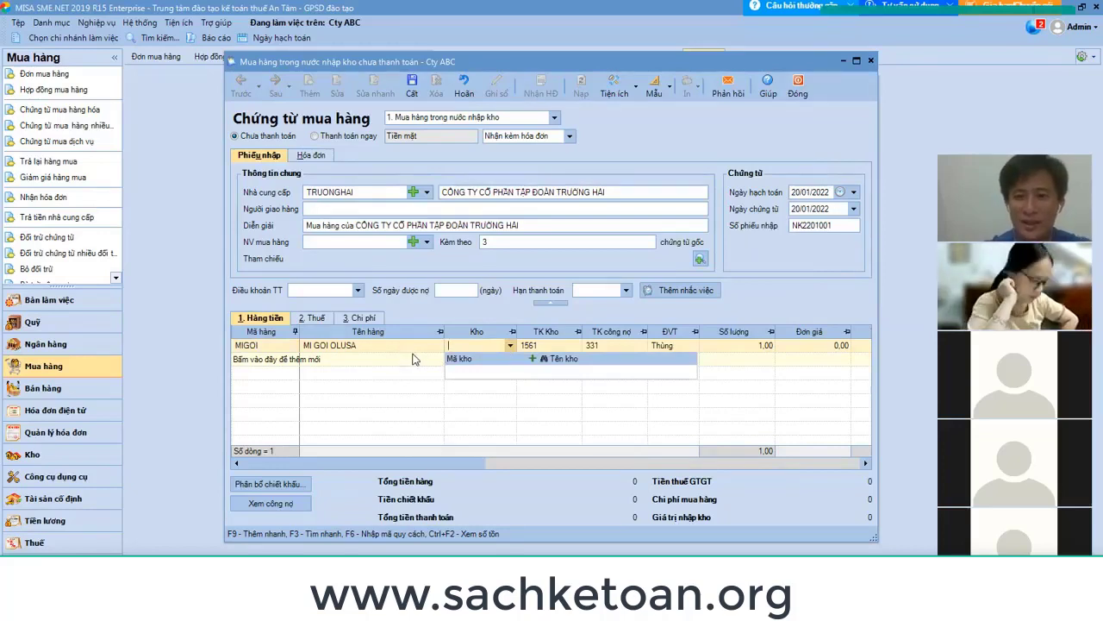
pyautogui.click(533, 361)
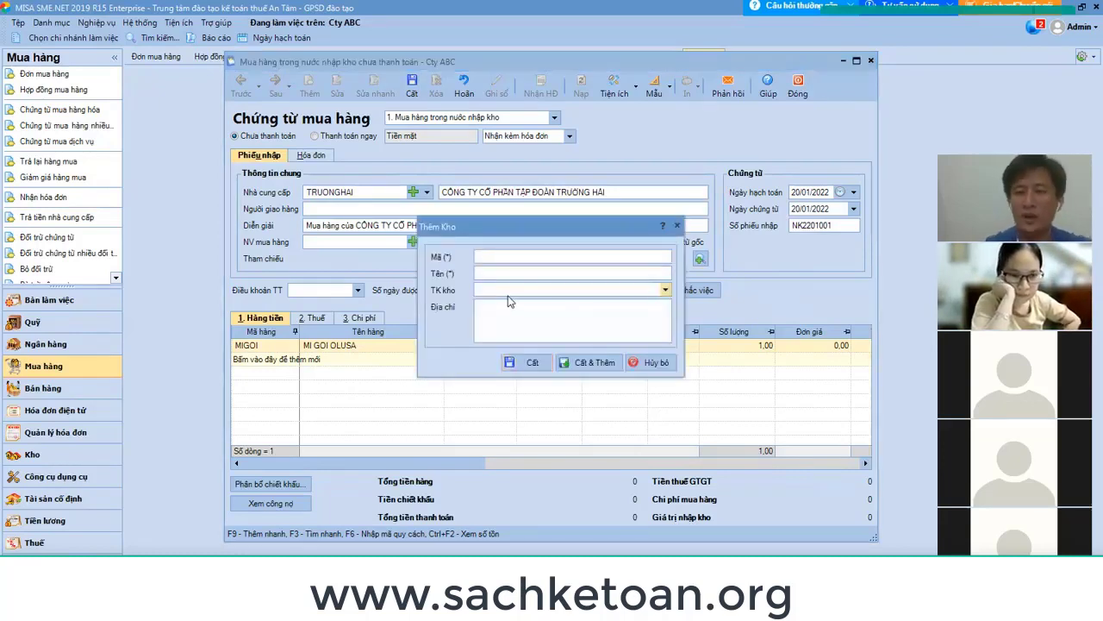
pyautogui.write('khohcm')
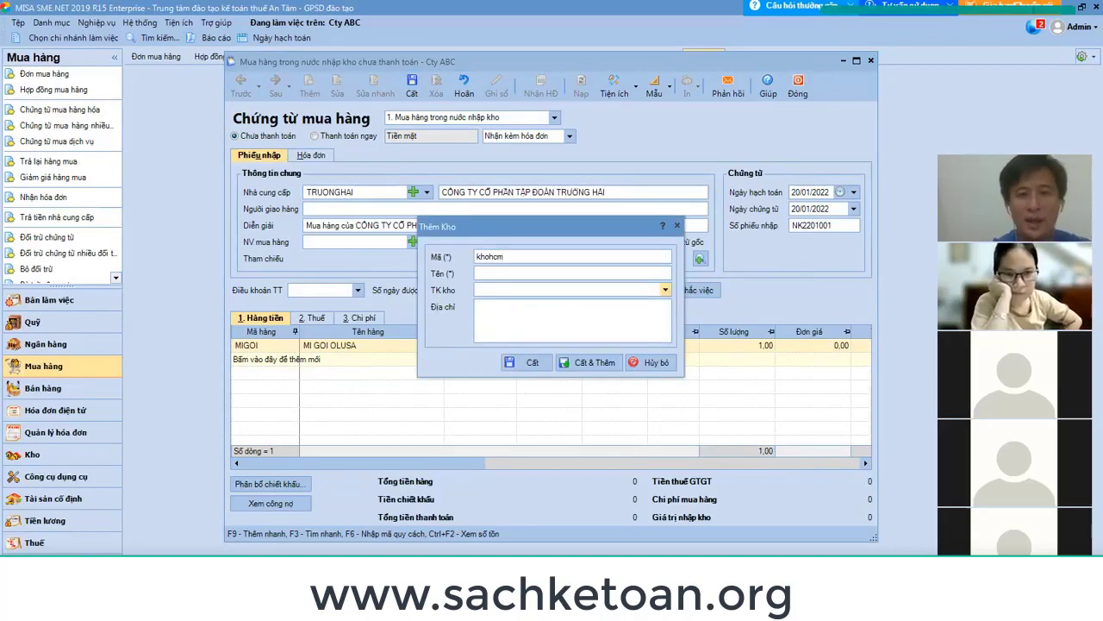
pyautogui.press('Tab')
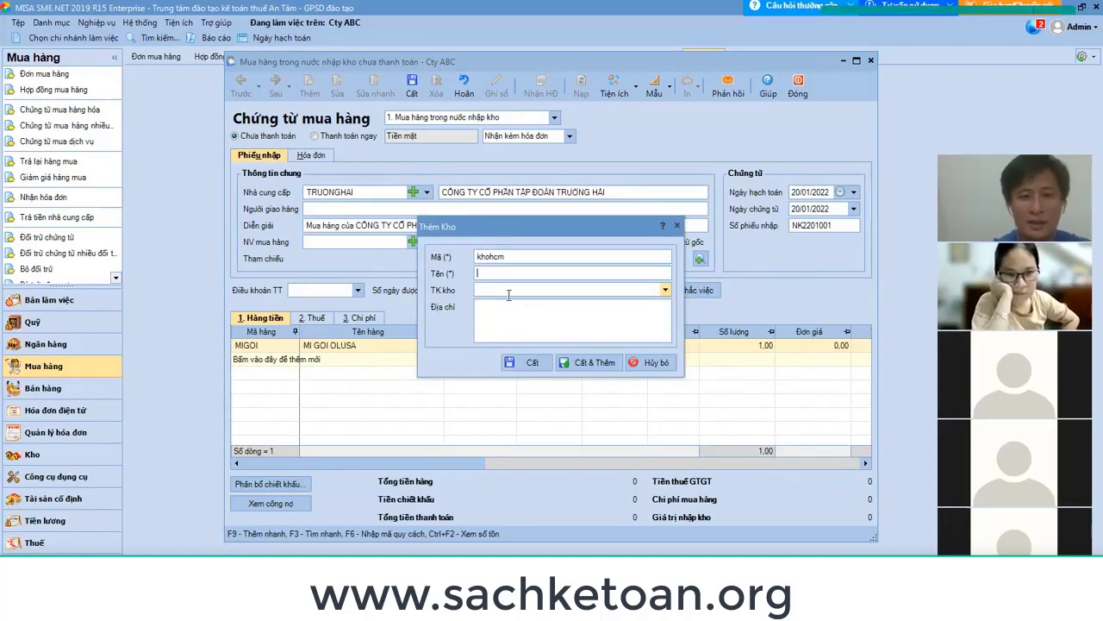
pyautogui.write('Kho ')
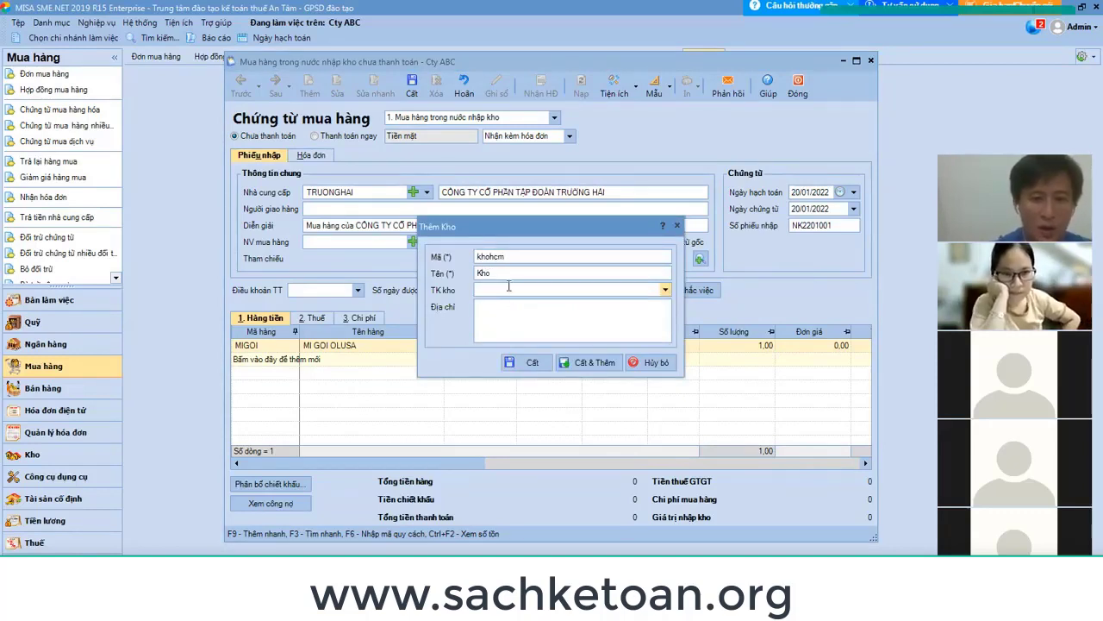
pyautogui.write('hcm')
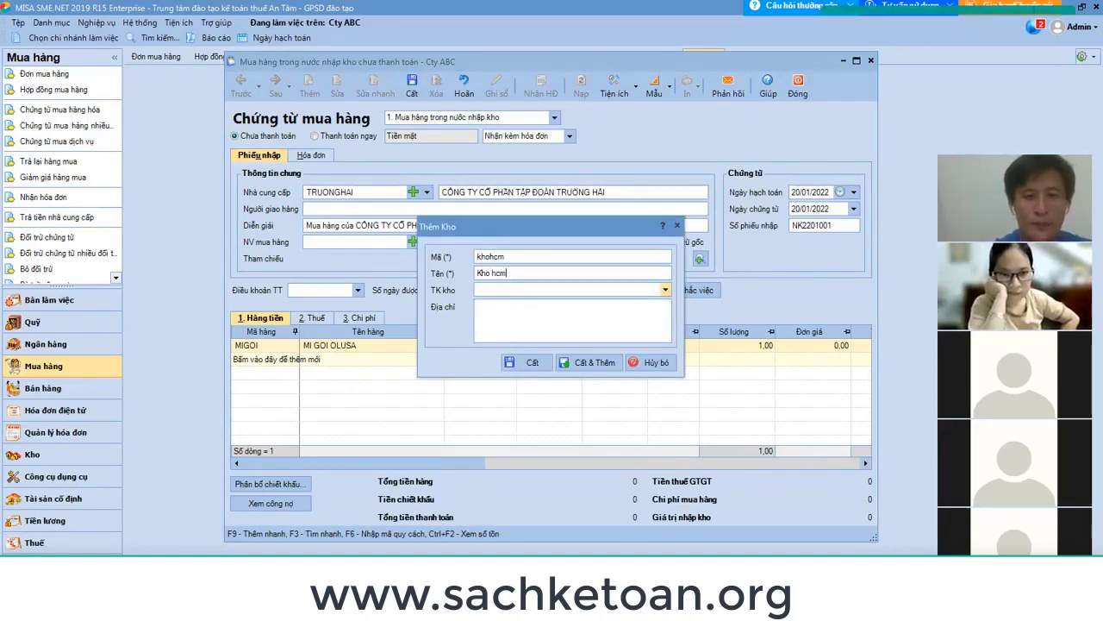
pyautogui.press('Tab')
pyautogui.write('1561')
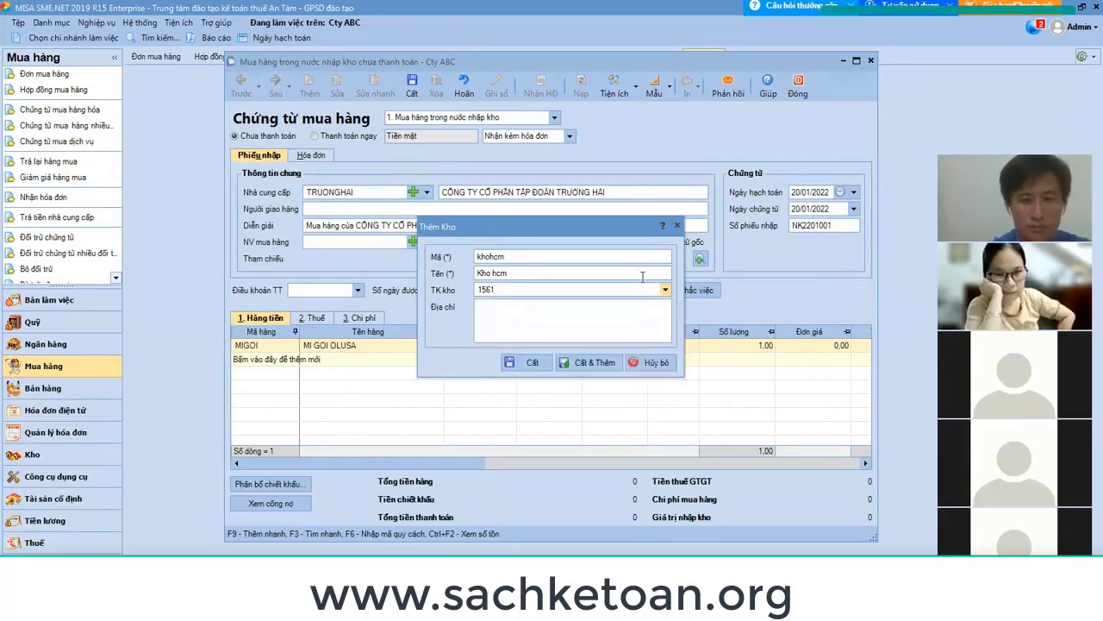
pyautogui.click(576, 301)
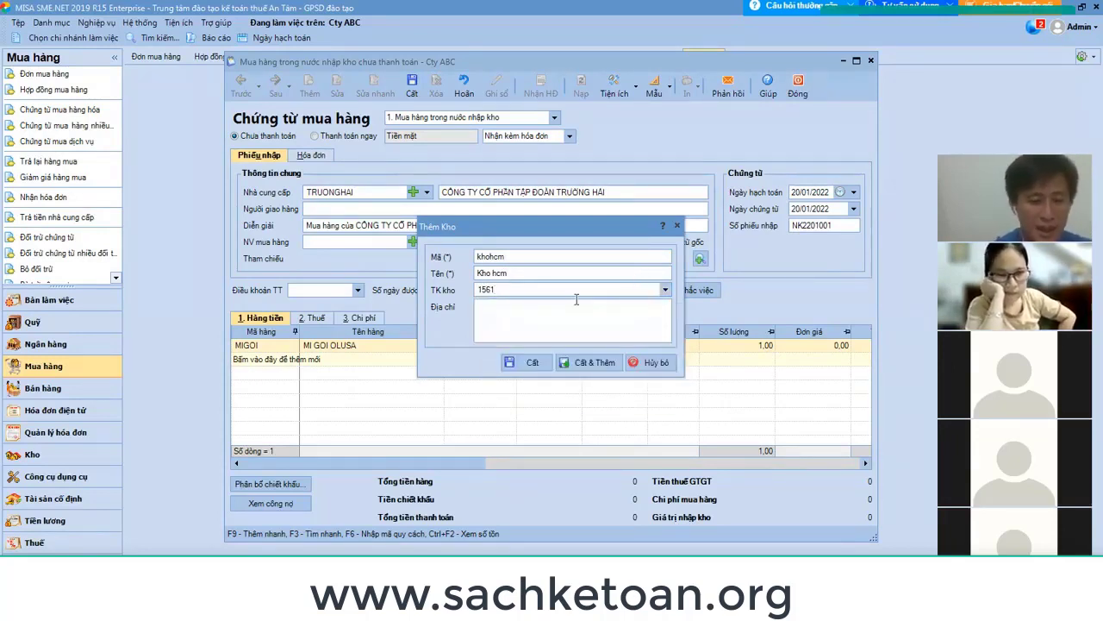
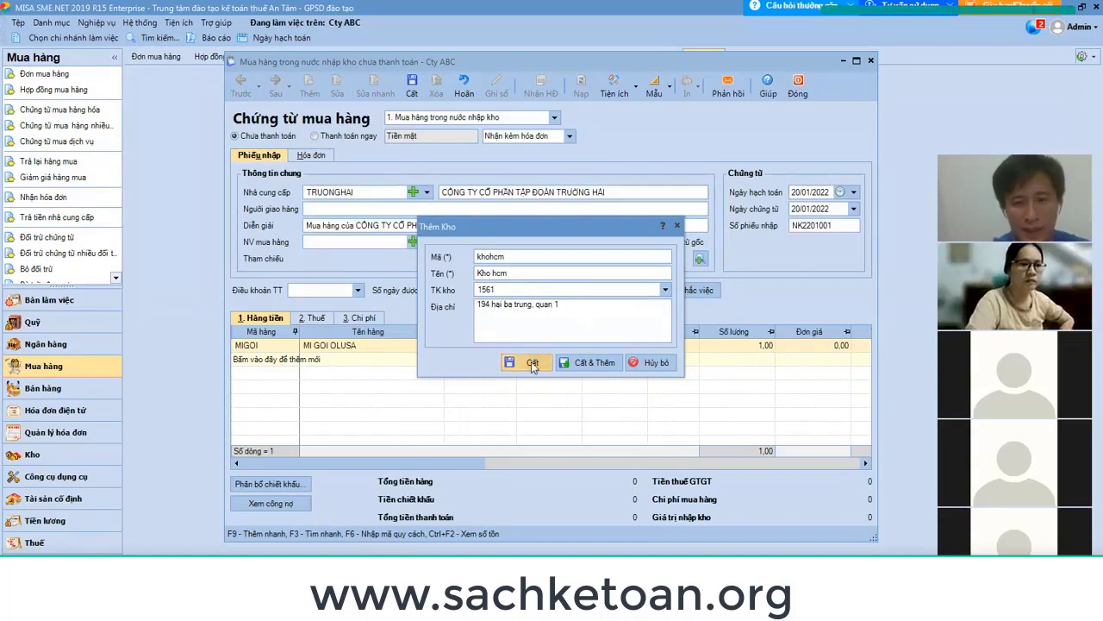
pyautogui.click(531, 361)
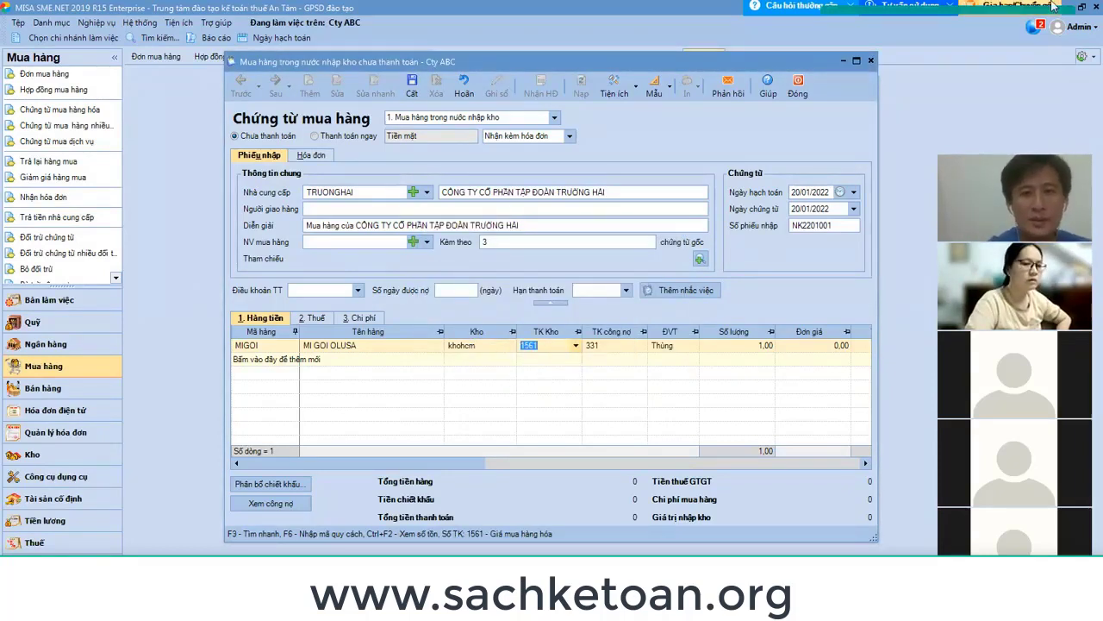
pyautogui.press('Tab')
pyautogui.press('Tab')
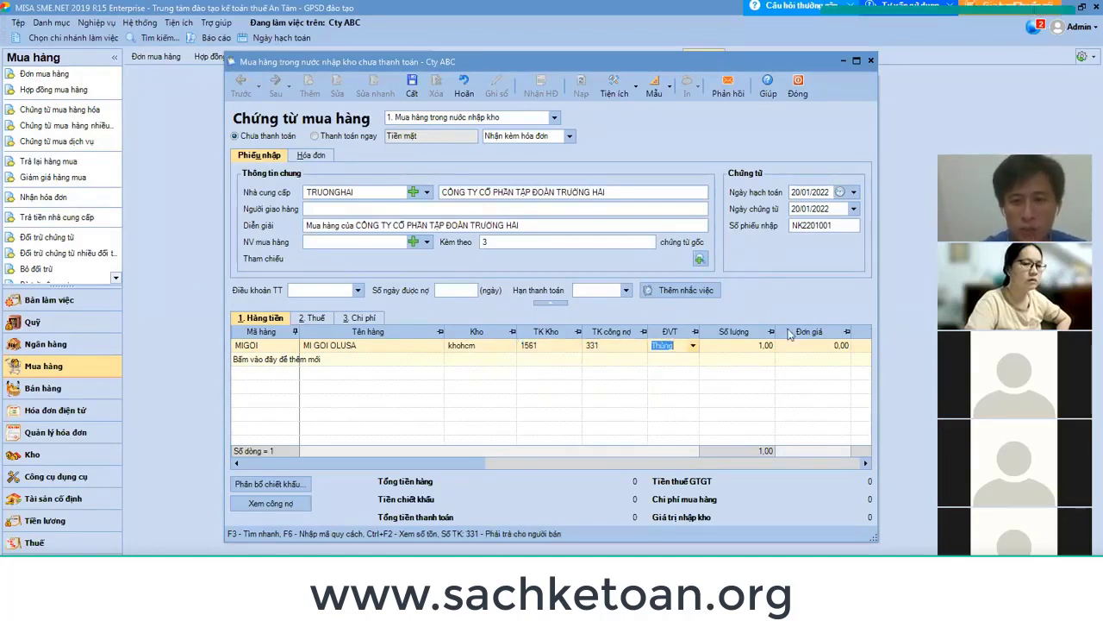
pyautogui.press('Tab')
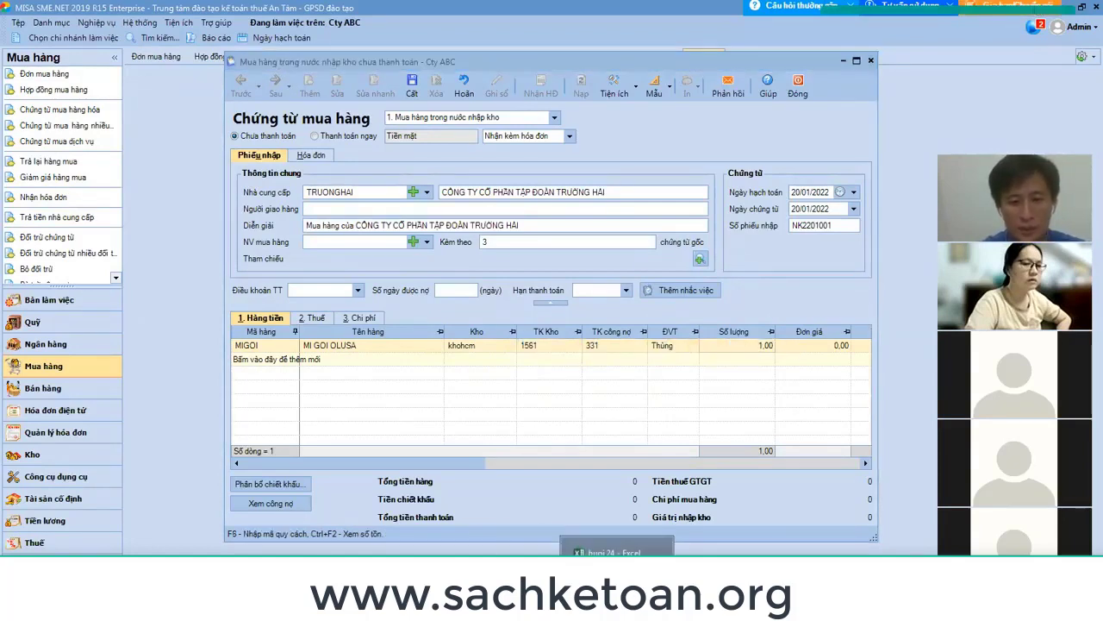
pyautogui.click(617, 552)
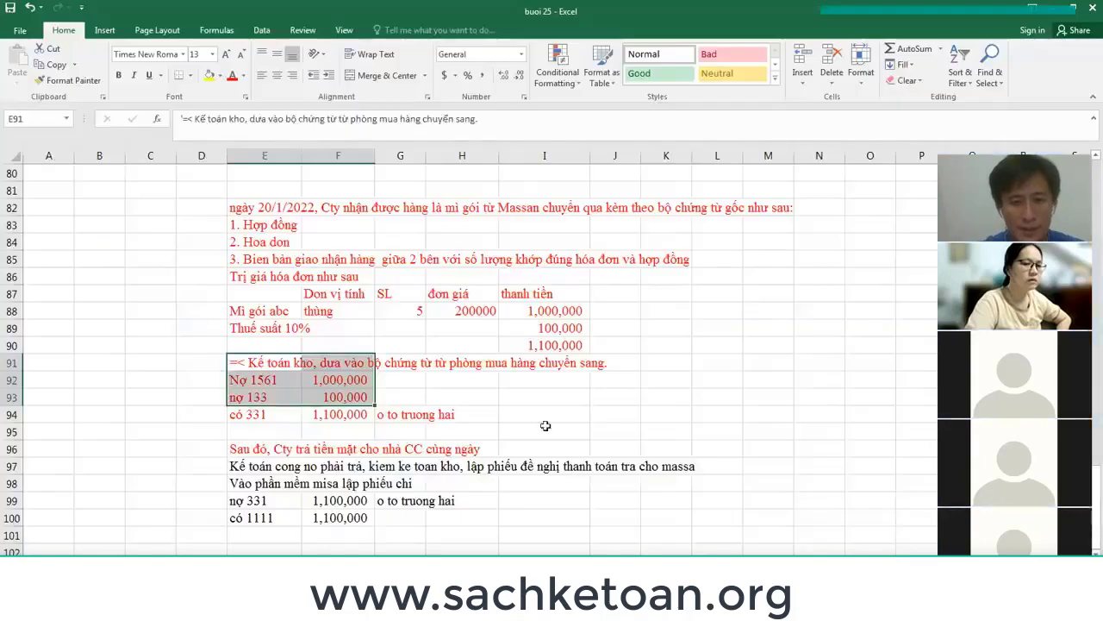
pyautogui.click(510, 374)
pyautogui.click(399, 311)
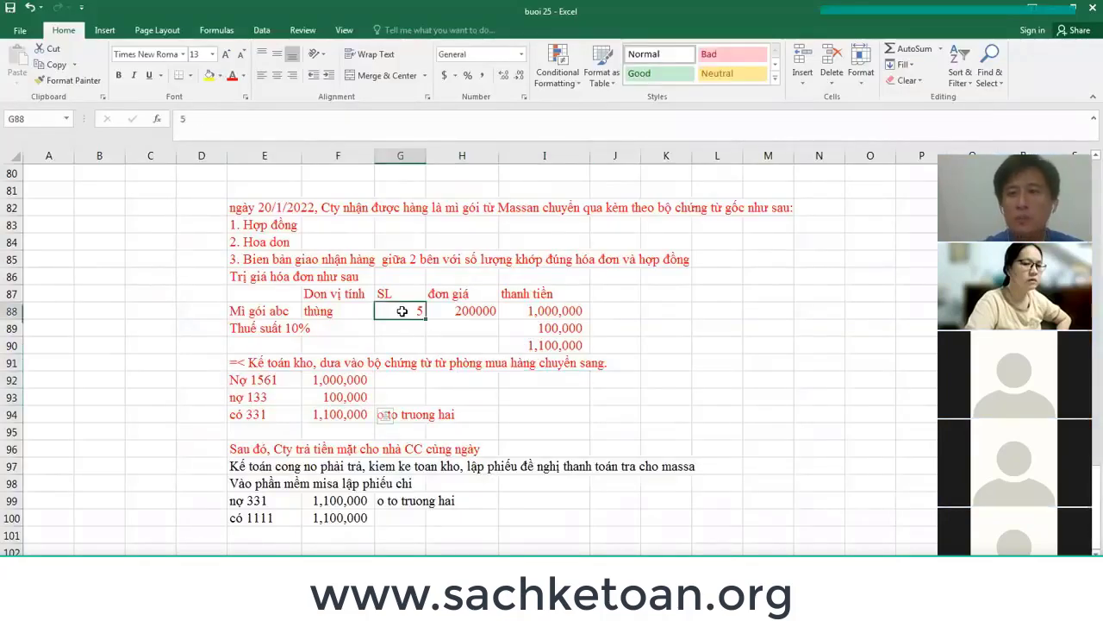
pyautogui.hotkey('alt', 'Tab')
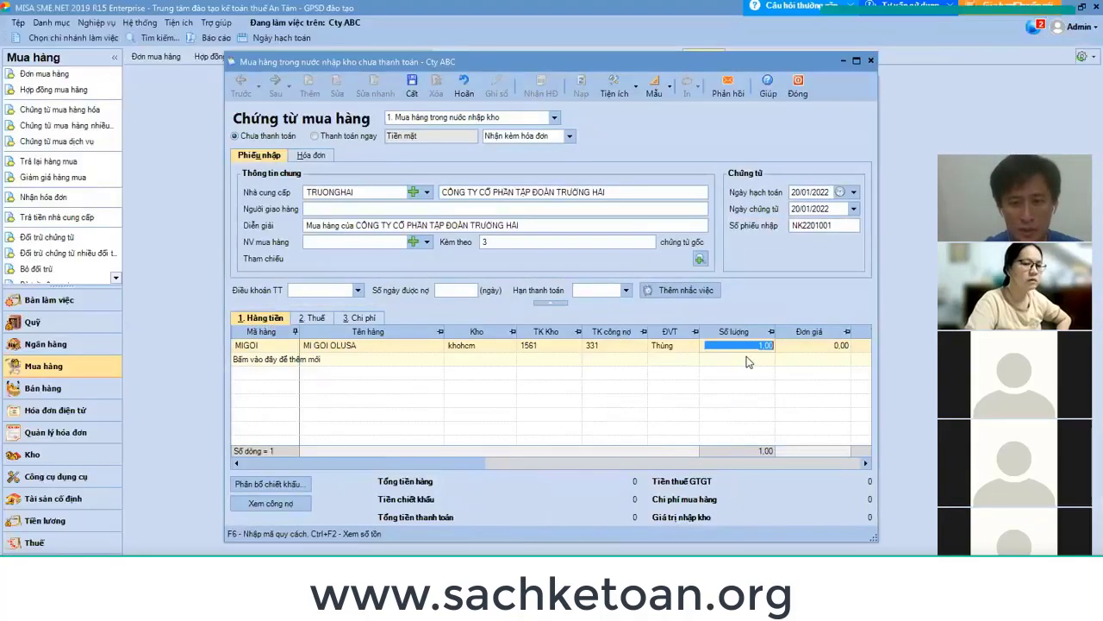
# Enter quantity 5 and unit price 200.000 on the MIGOI line.
pyautogui.write('5')
pyautogui.press('Tab')
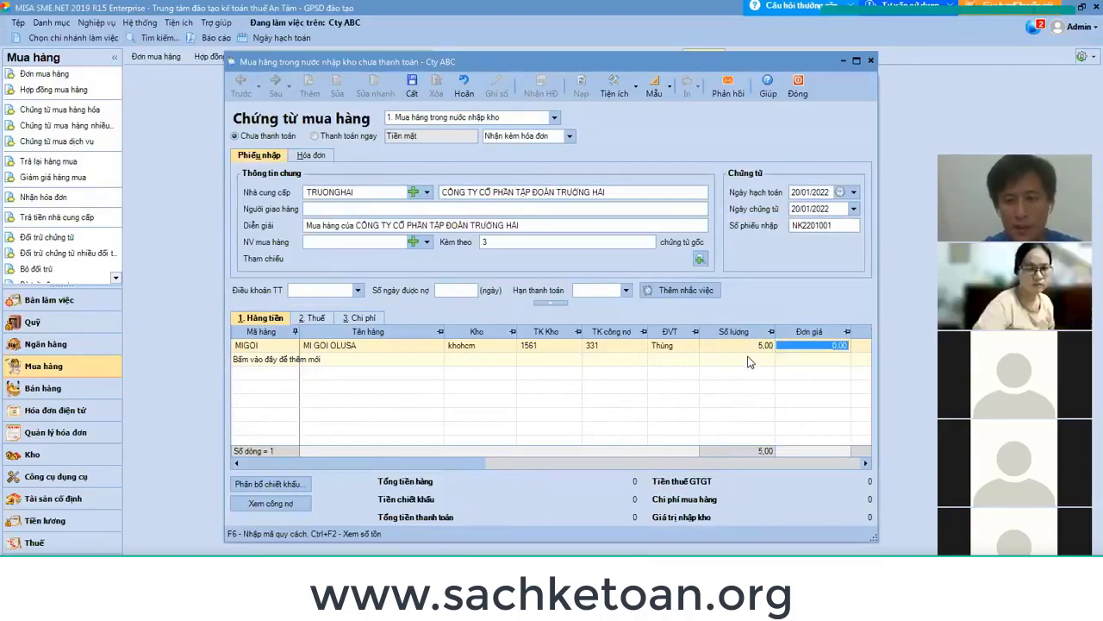
pyautogui.hotkey('alt', 'Tab')
pyautogui.hotkey('alt', 'Tab')
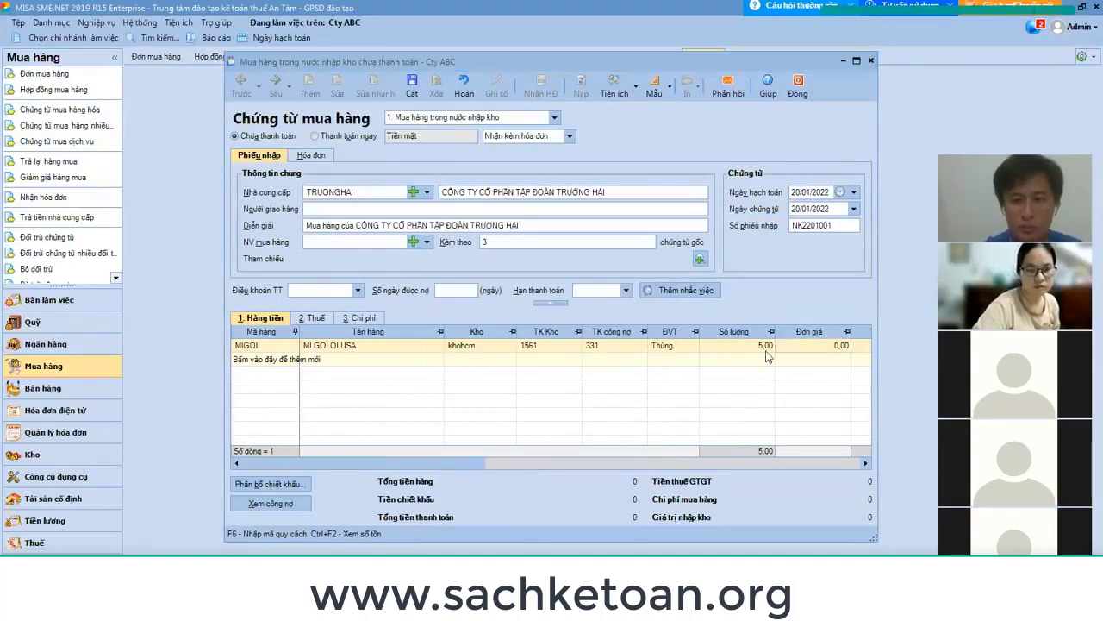
pyautogui.write('200.00')
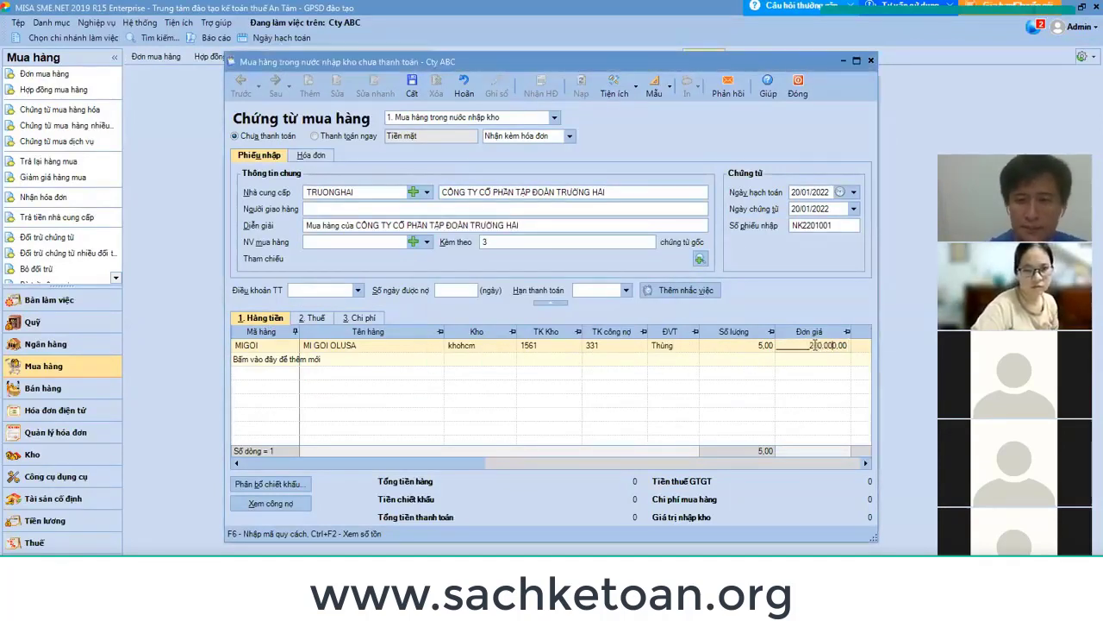
pyautogui.write('0')
pyautogui.press('Tab')
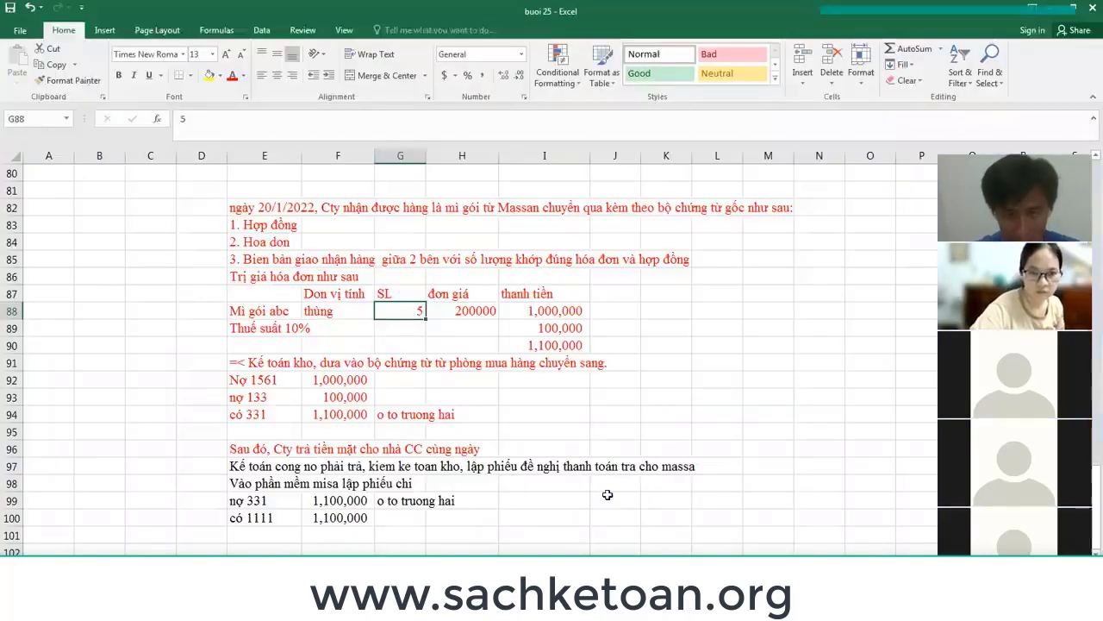
pyautogui.hotkey('alt', 'Tab')
pyautogui.click(545, 329)
pyautogui.hotkey('alt', 'Tab')
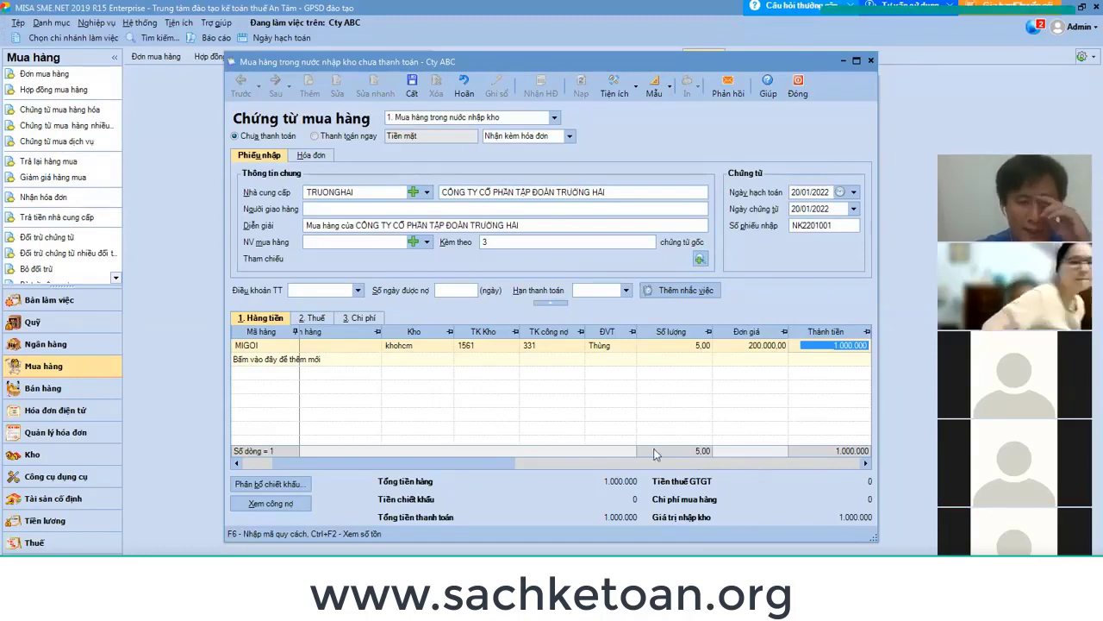
# On the tax details tab, set the MIGOI line's VAT rate to 10%.
pyautogui.click(313, 319)
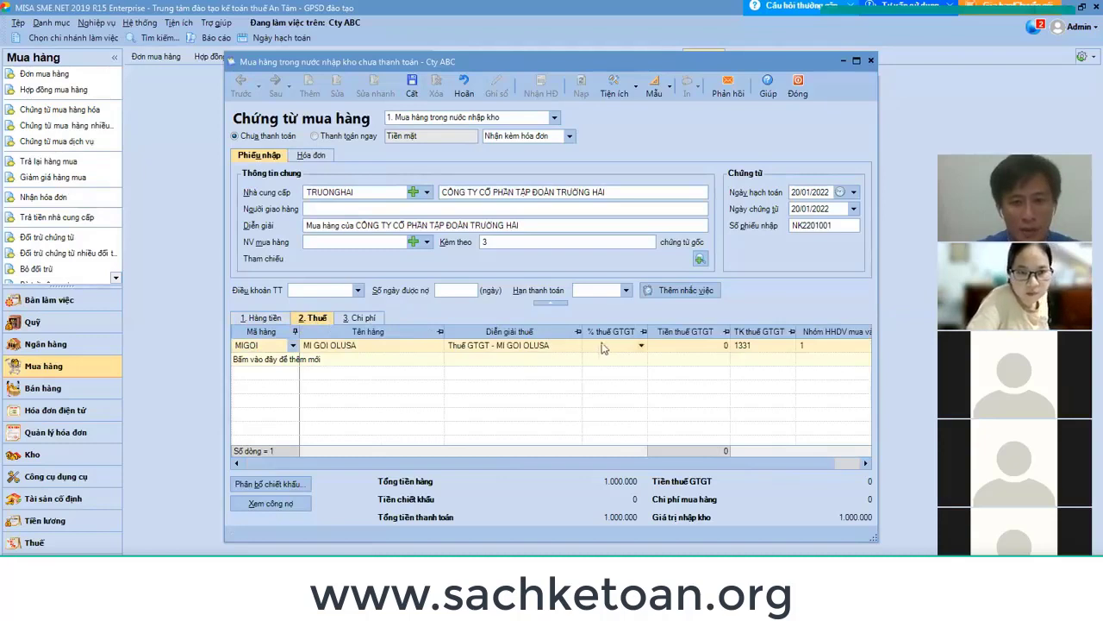
pyautogui.click(642, 348)
pyautogui.click(641, 346)
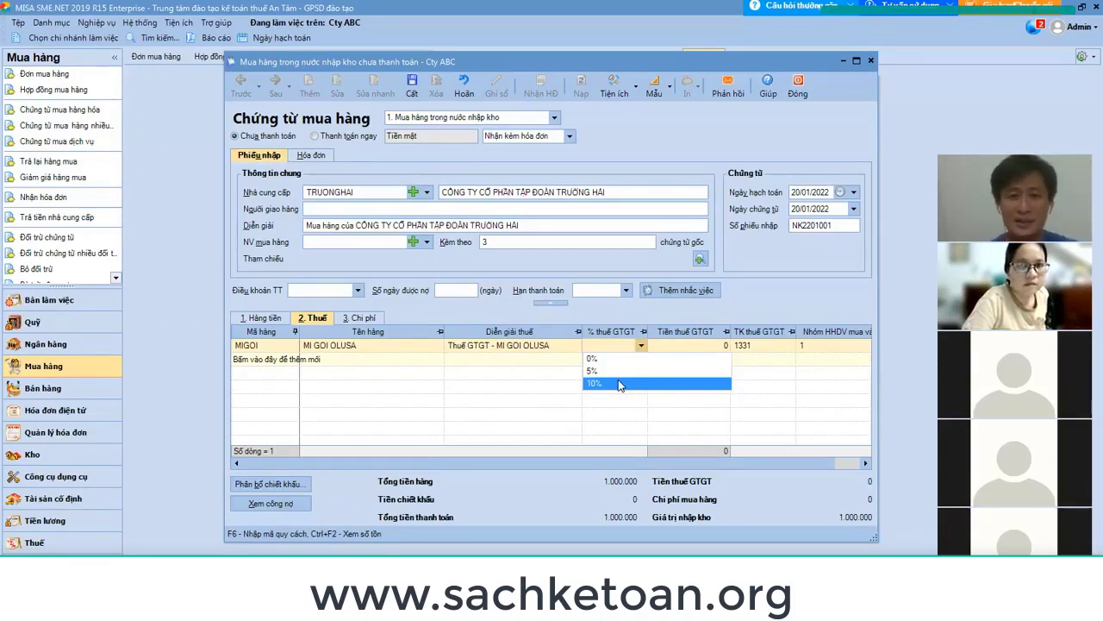
pyautogui.click(619, 383)
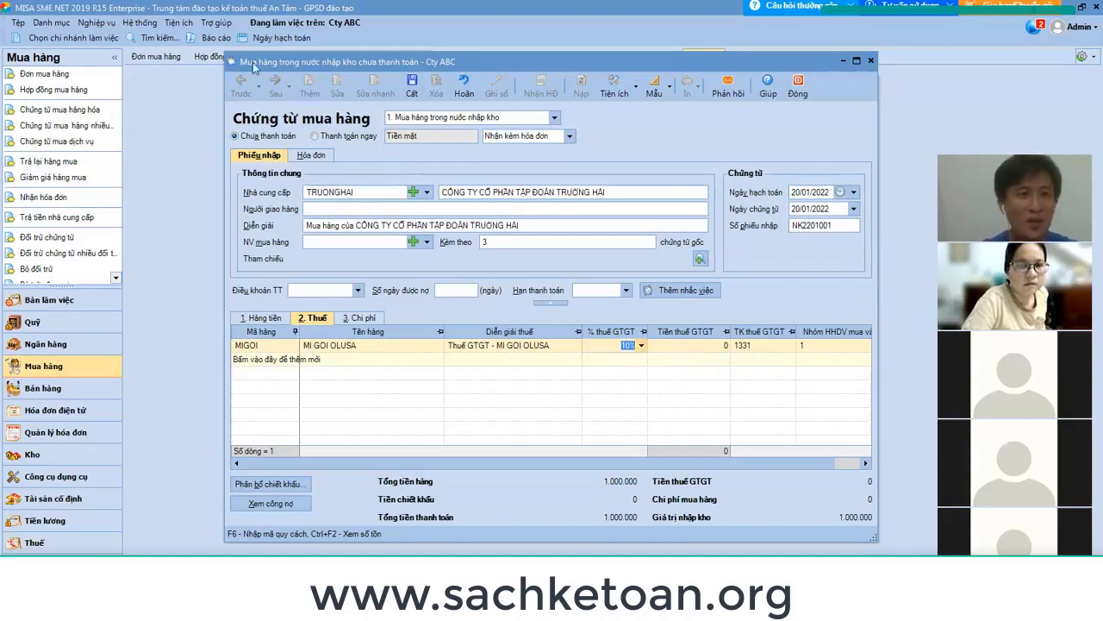
pyautogui.click(218, 24)
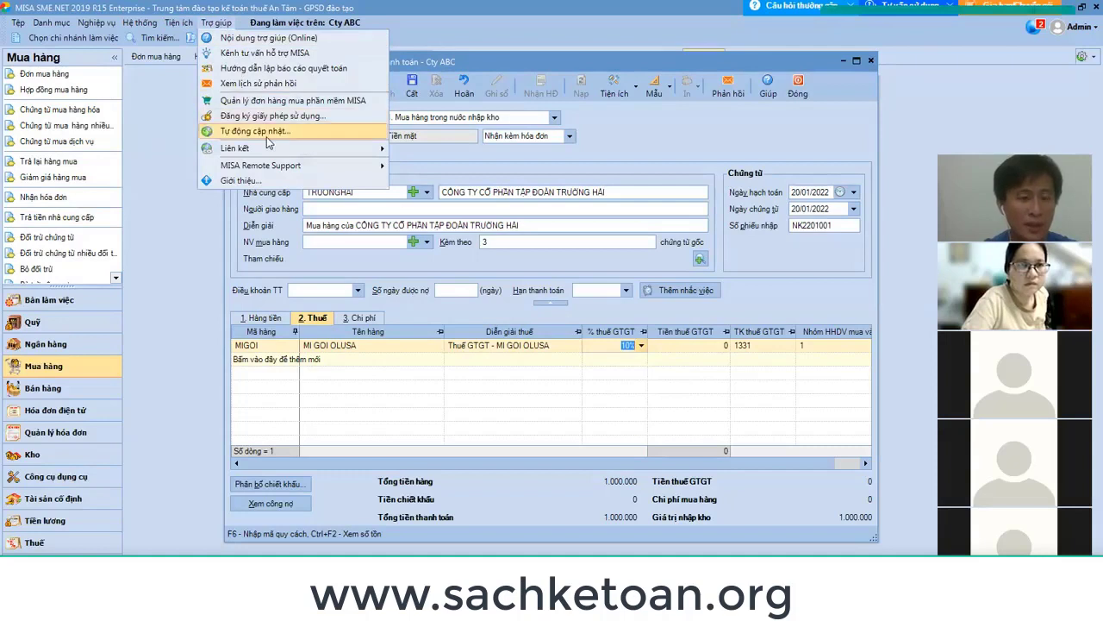
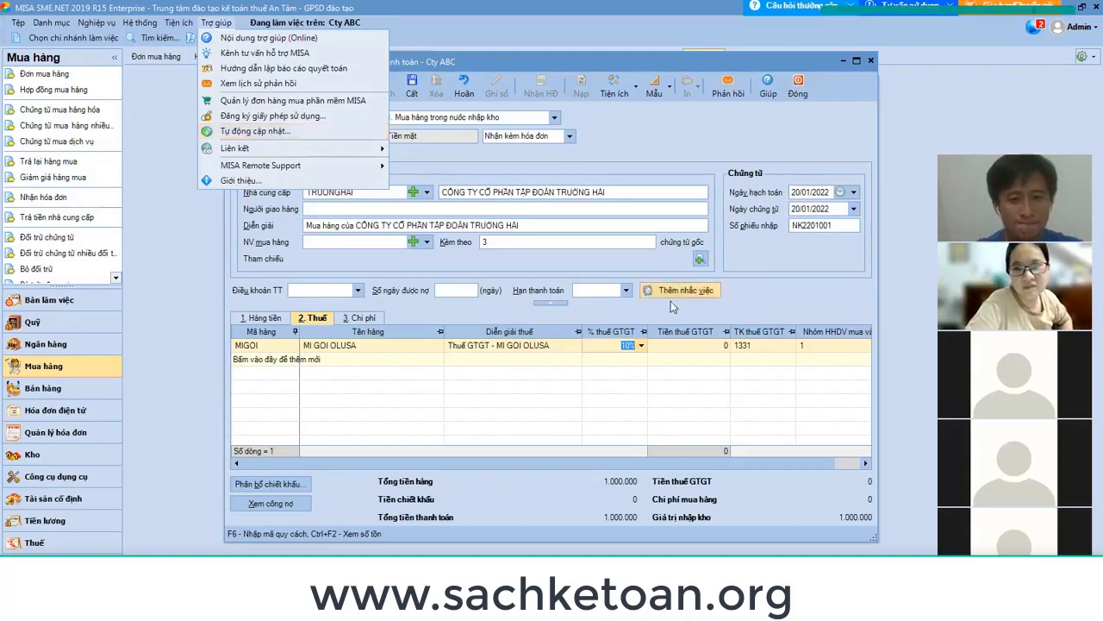
# Complete the MI GOI OLUSA tax line with 10% VAT, 100.000 tax and account 1331.
pyautogui.click(617, 381)
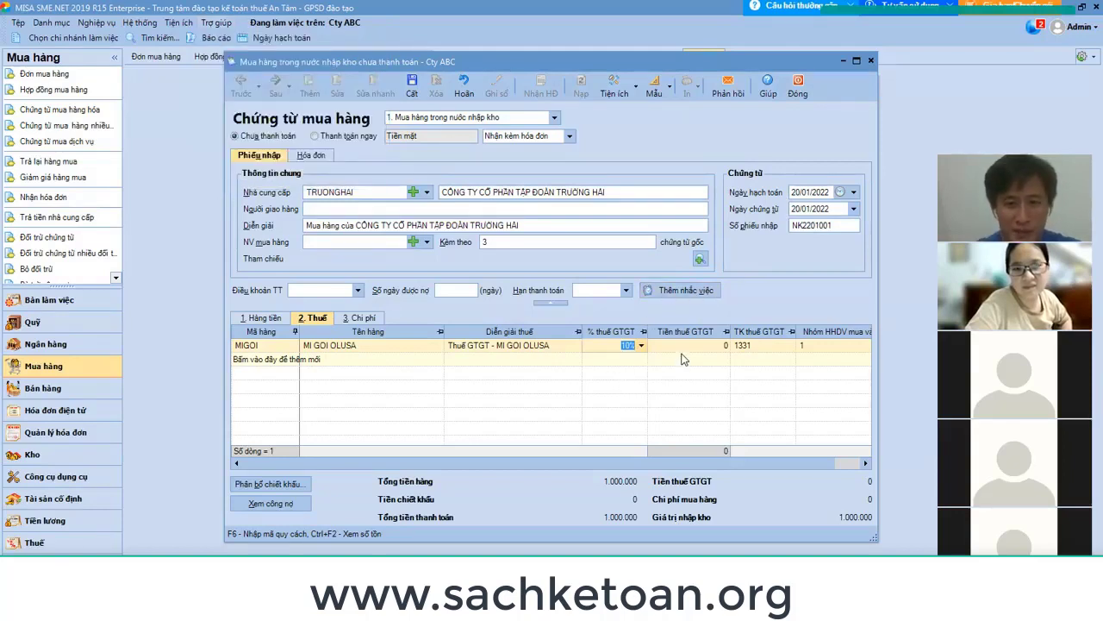
pyautogui.press('Tab')
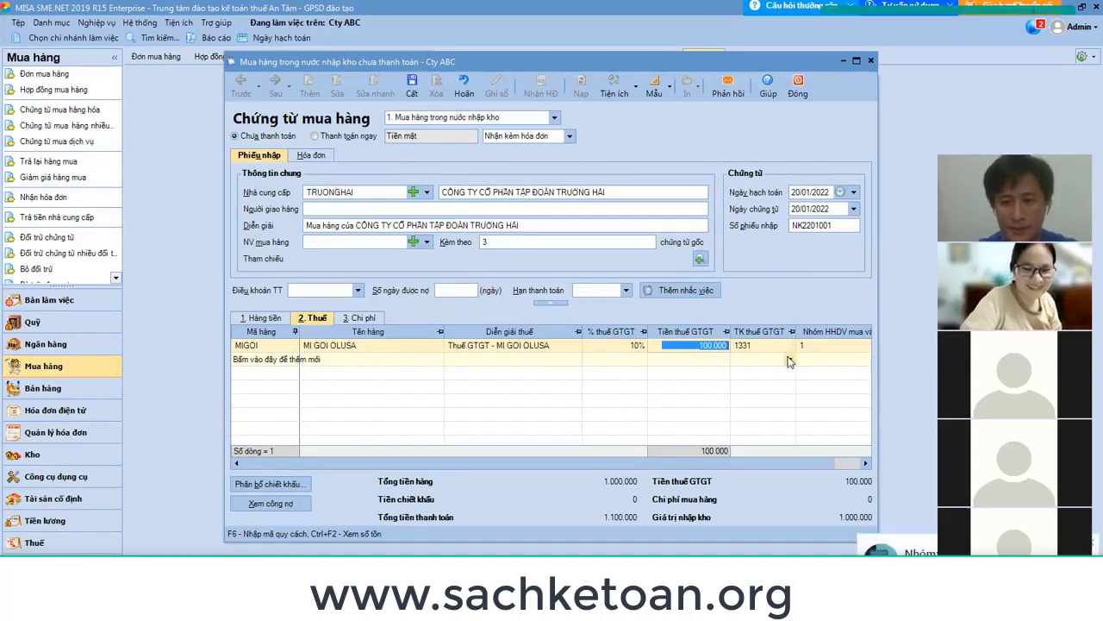
pyautogui.press('Tab')
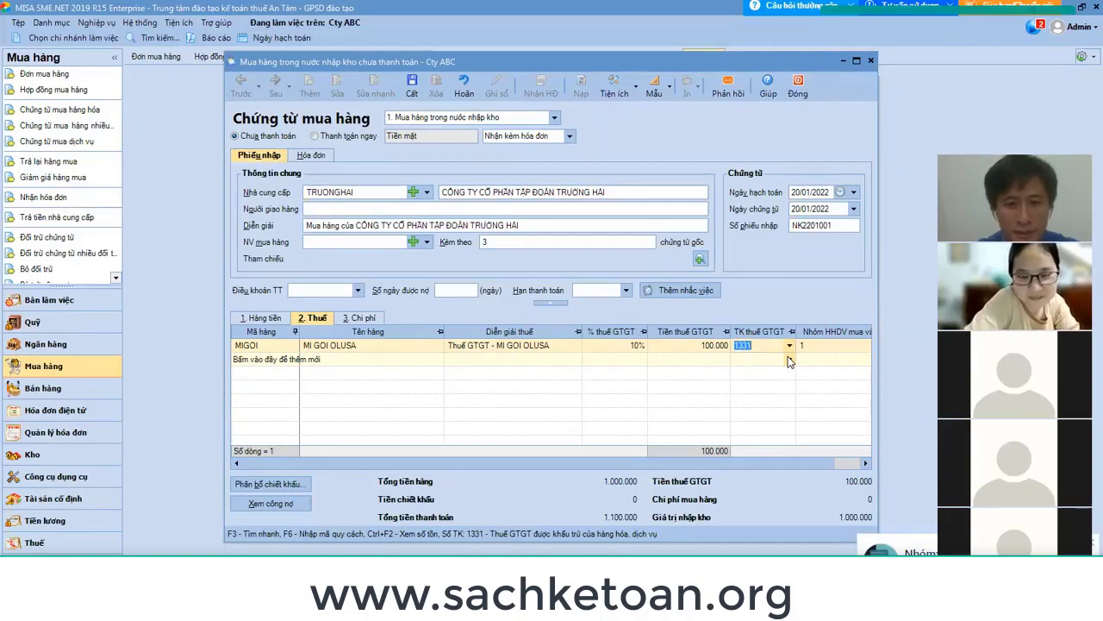
pyautogui.press('Tab')
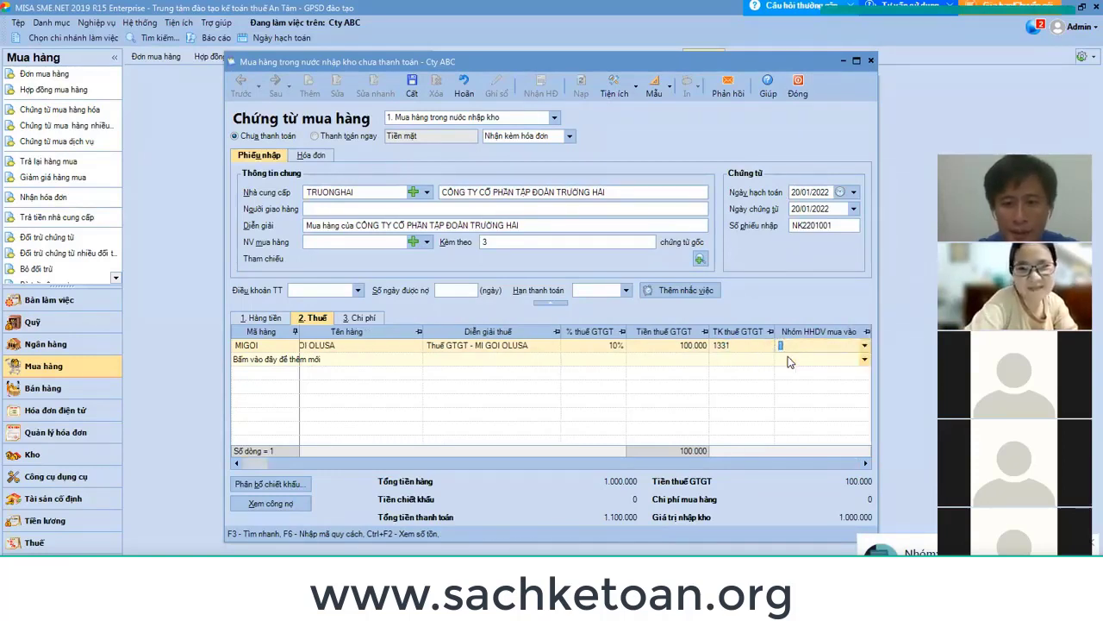
pyautogui.press('Tab')
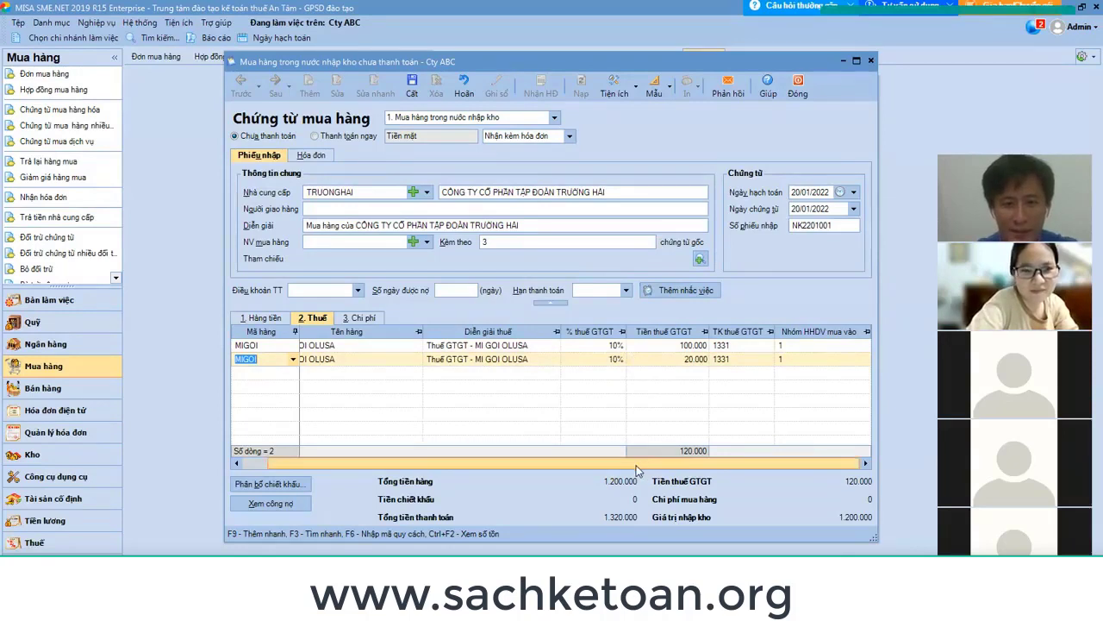
# Delete the extra second tax line so only one MI GOI OLUSA line remains.
pyautogui.moveTo(538, 465); pyautogui.dragTo(517, 470)
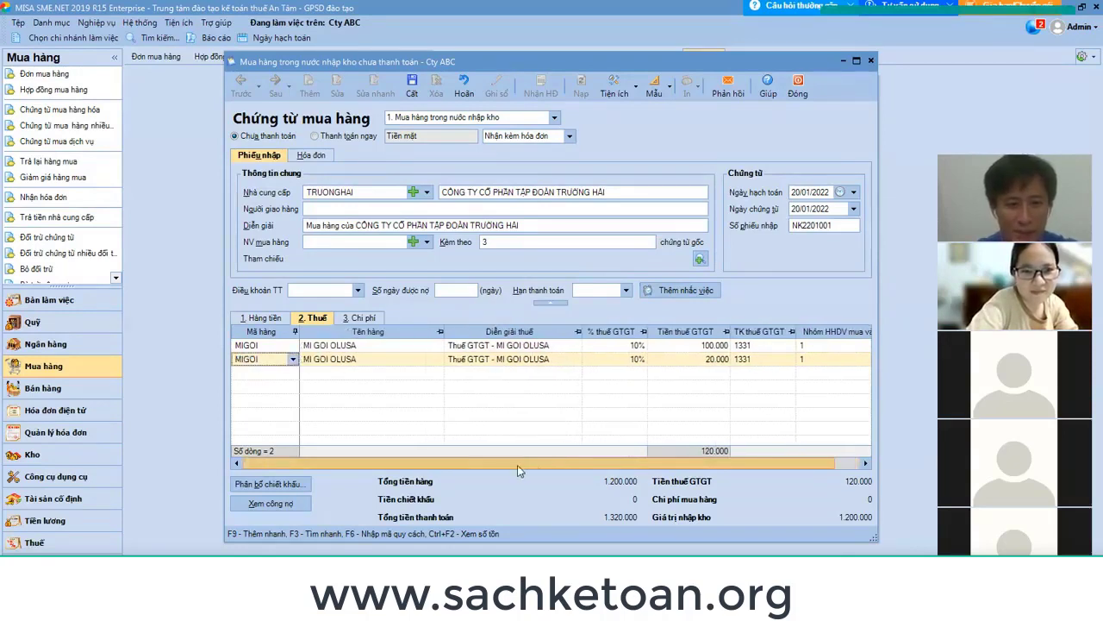
pyautogui.rightClick(366, 362)
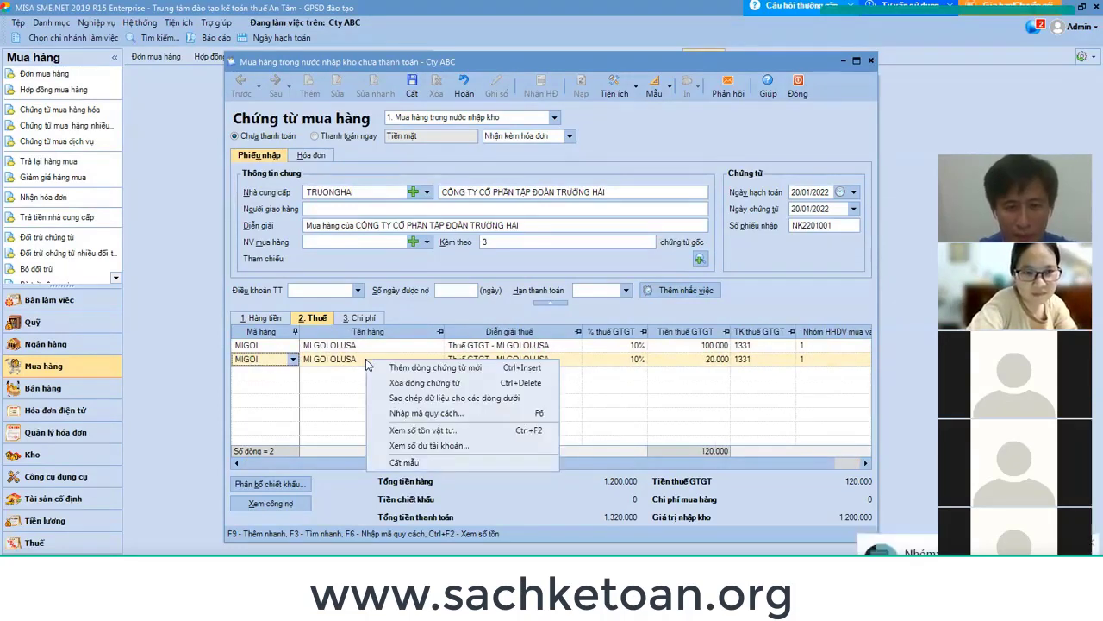
pyautogui.click(448, 385)
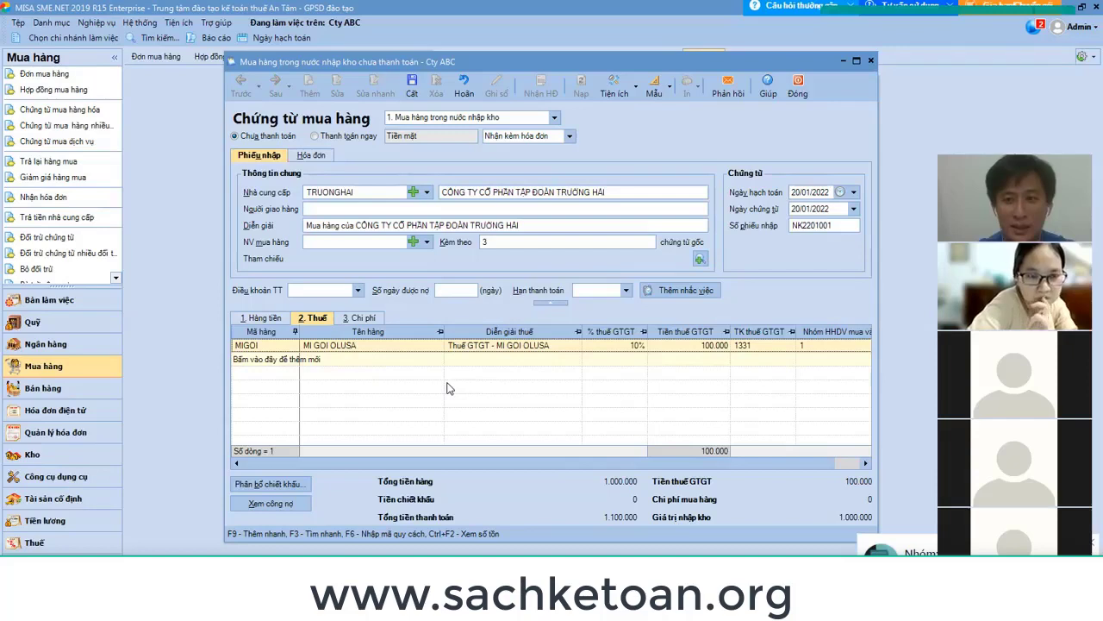
pyautogui.hotkey('ctrl', 'z')
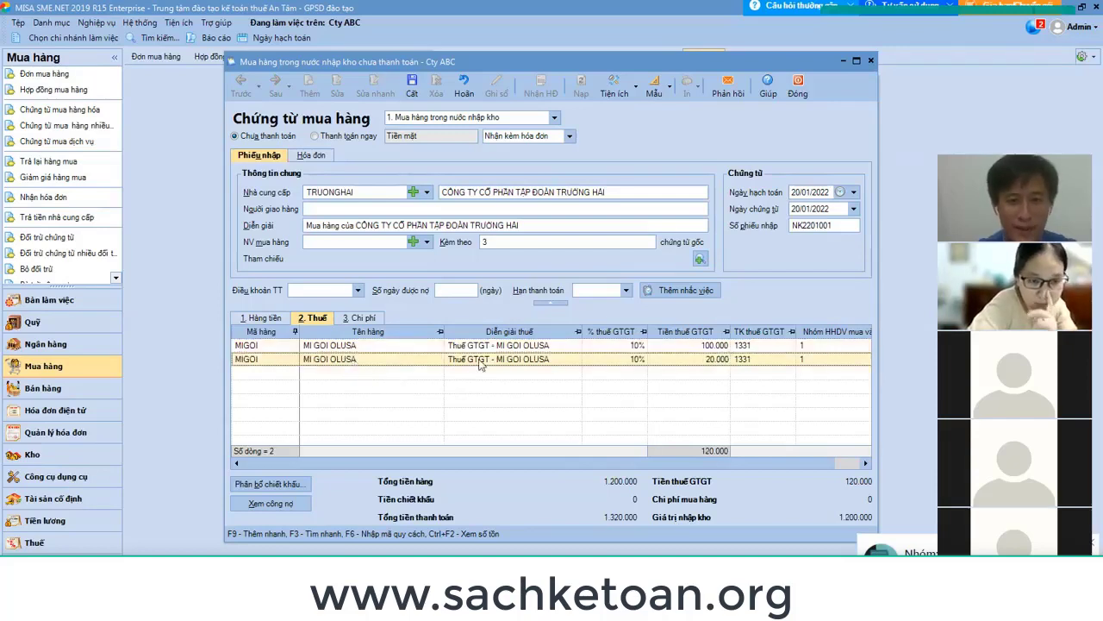
pyautogui.rightClick(452, 362)
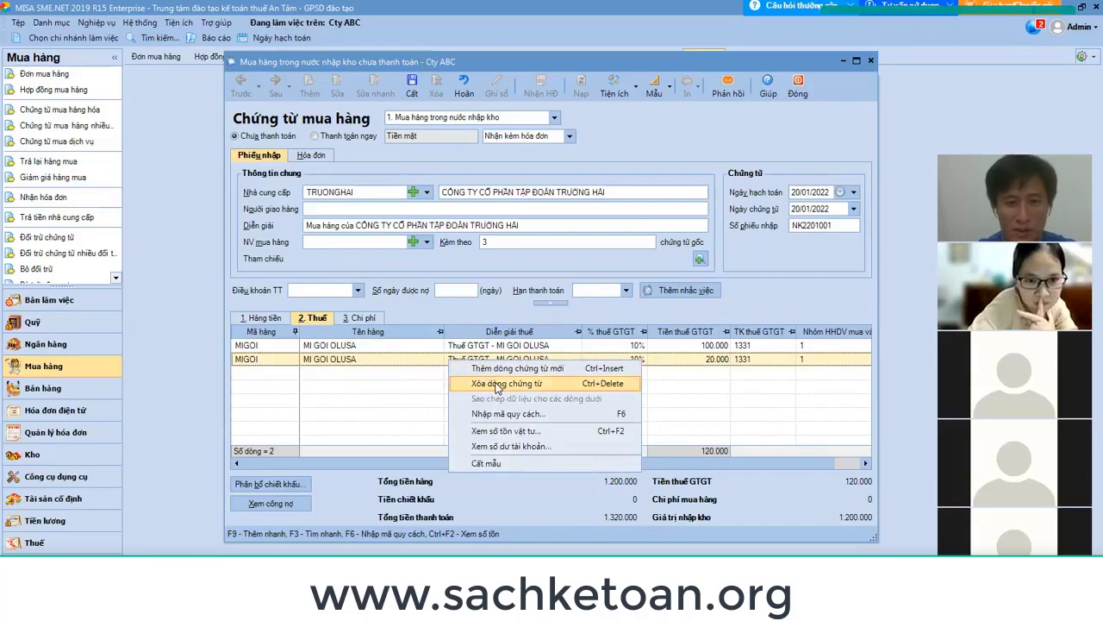
pyautogui.click(497, 385)
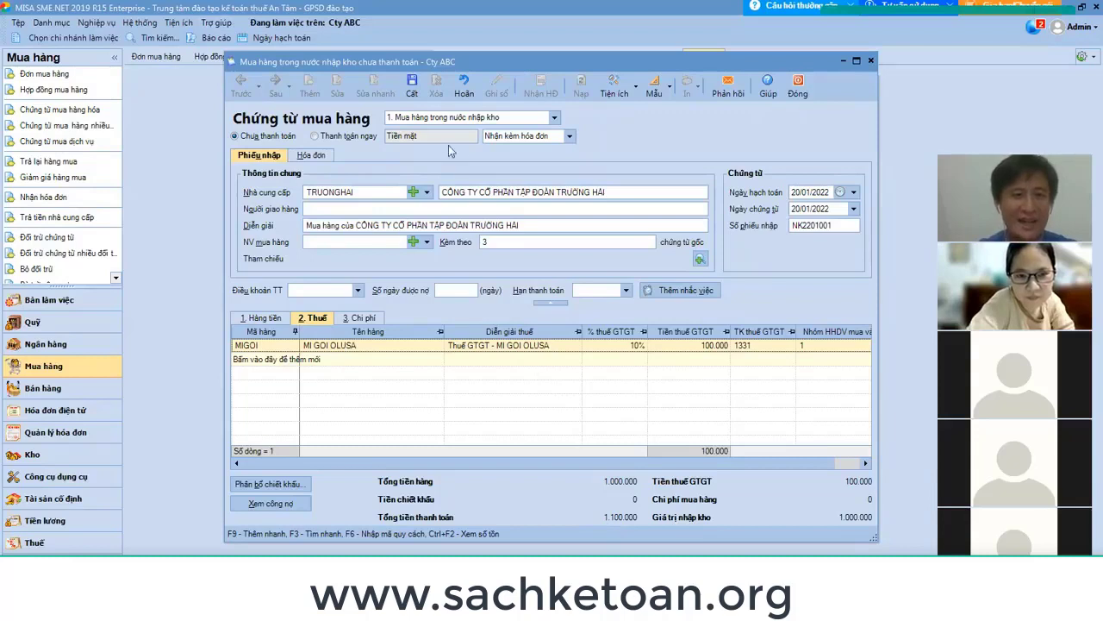
# Try saving, dismiss the missing-invoice-number warning, keep goods received with invoice, and show invoice details.
pyautogui.click(412, 91)
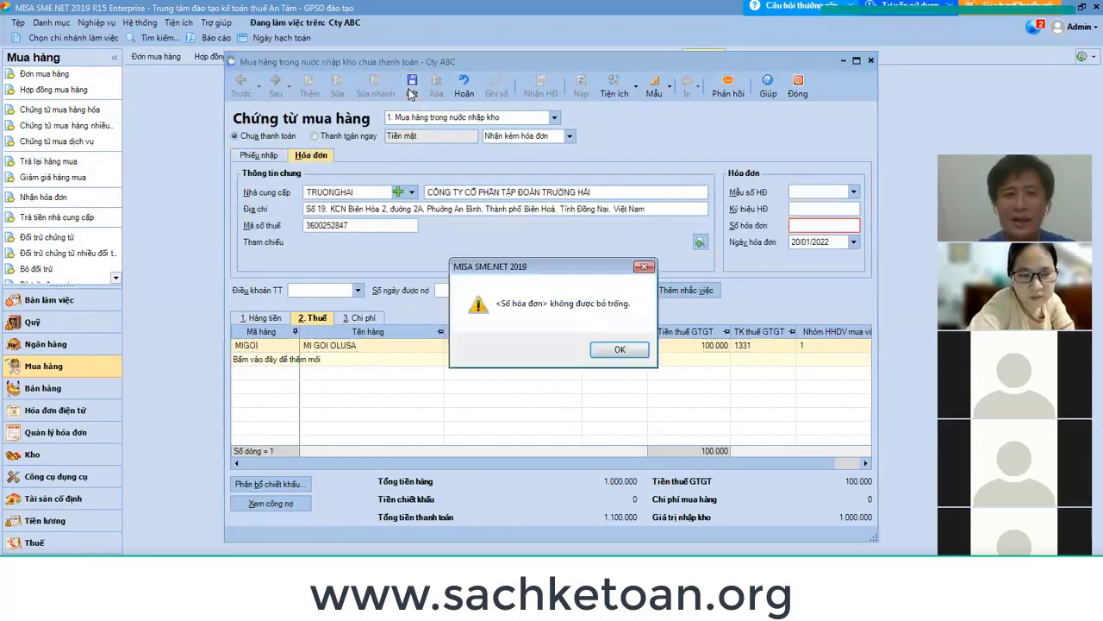
pyautogui.click(627, 352)
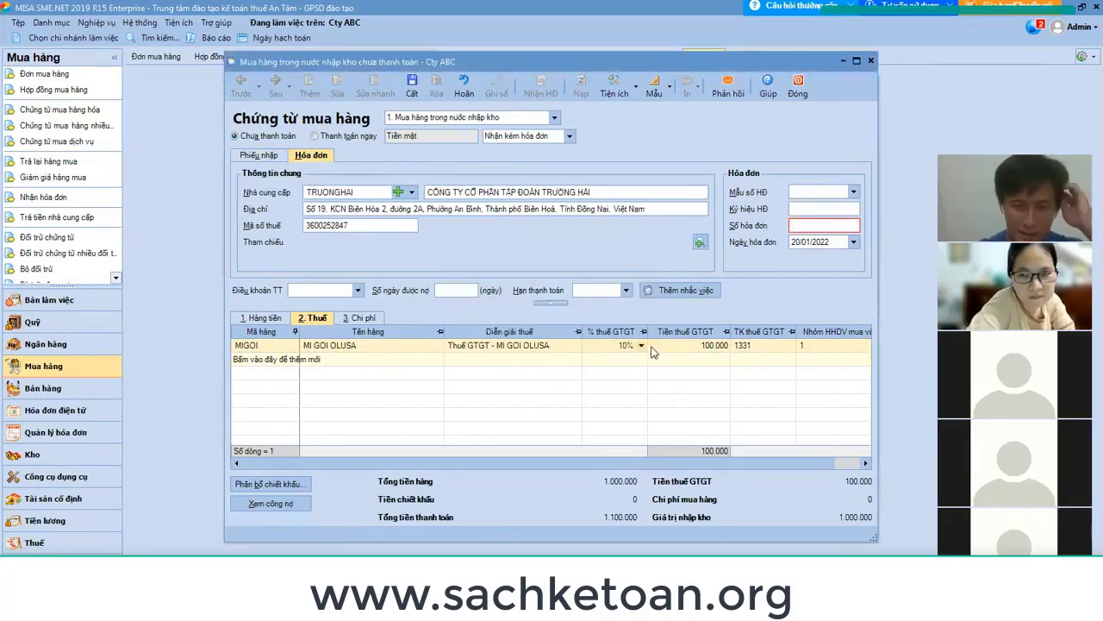
pyautogui.click(269, 161)
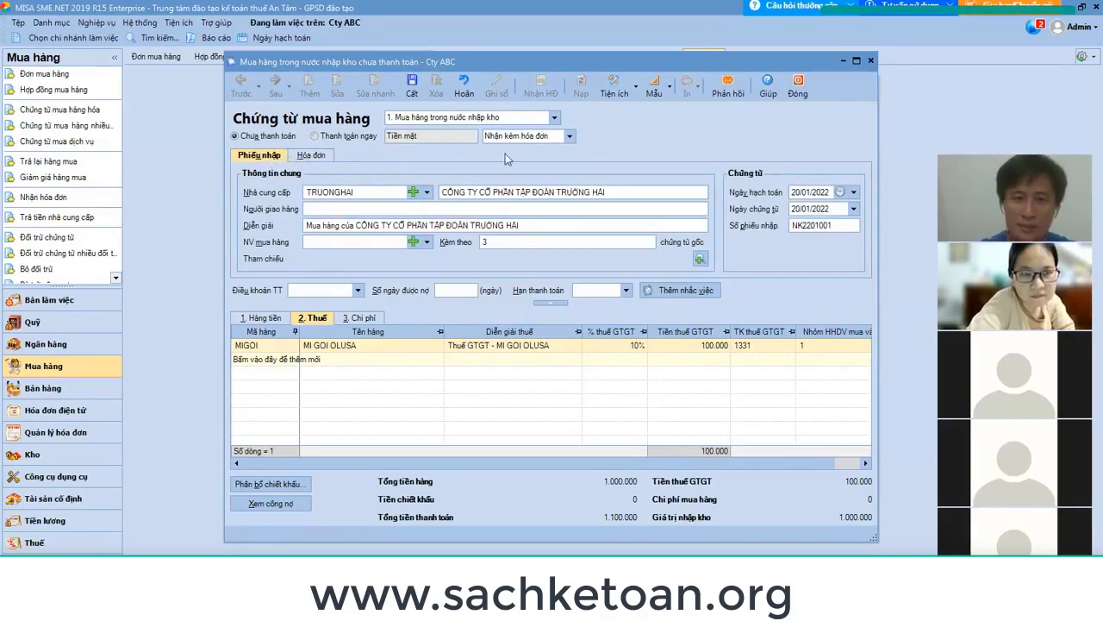
pyautogui.click(569, 136)
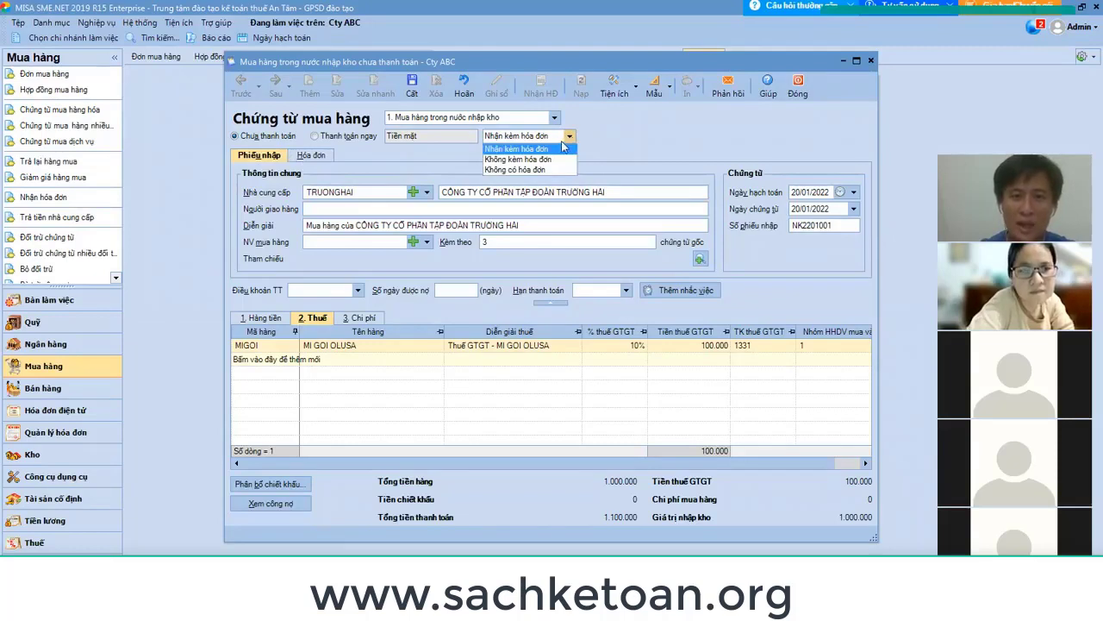
pyautogui.click(311, 160)
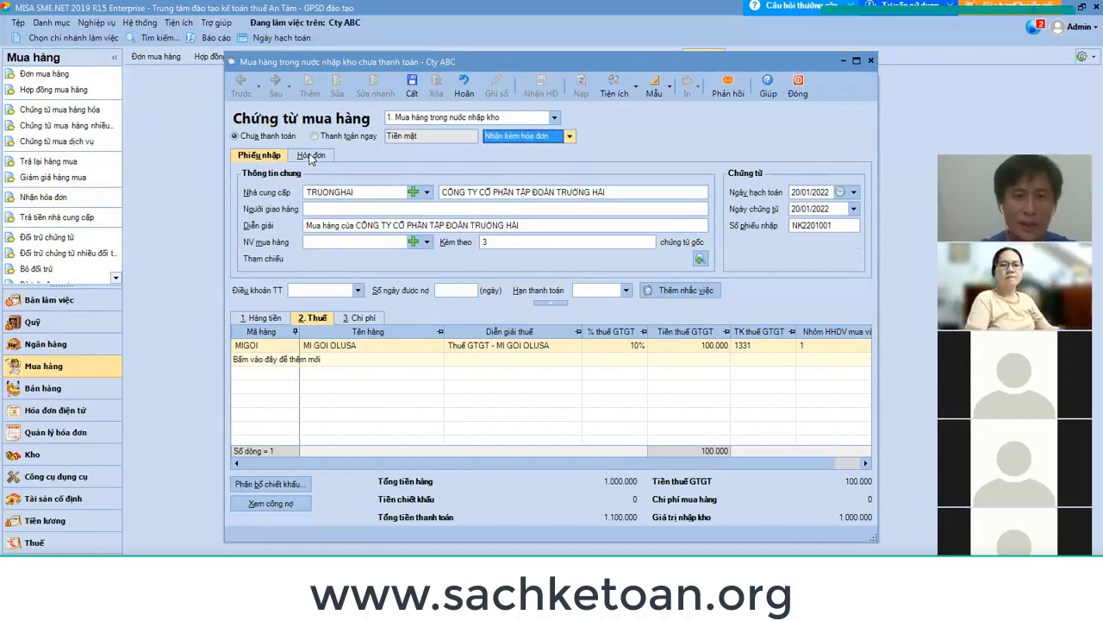
pyautogui.click(311, 157)
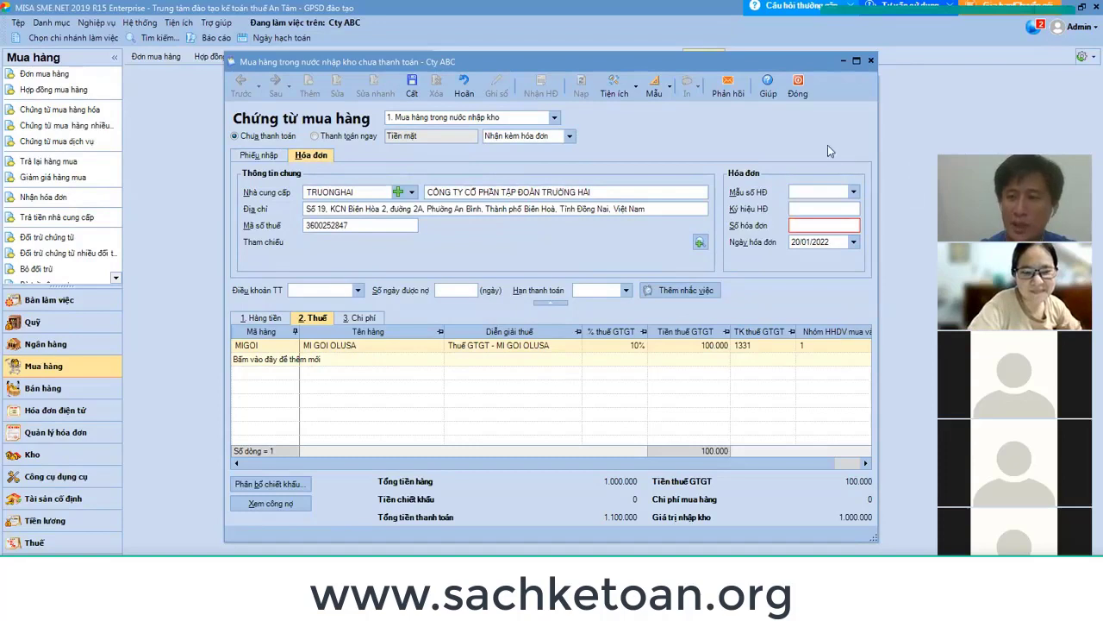
# Enter template 01GTKT0/001, series TH3001 and the invoice number, then save and close the voucher.
pyautogui.click(853, 192)
pyautogui.click(842, 219)
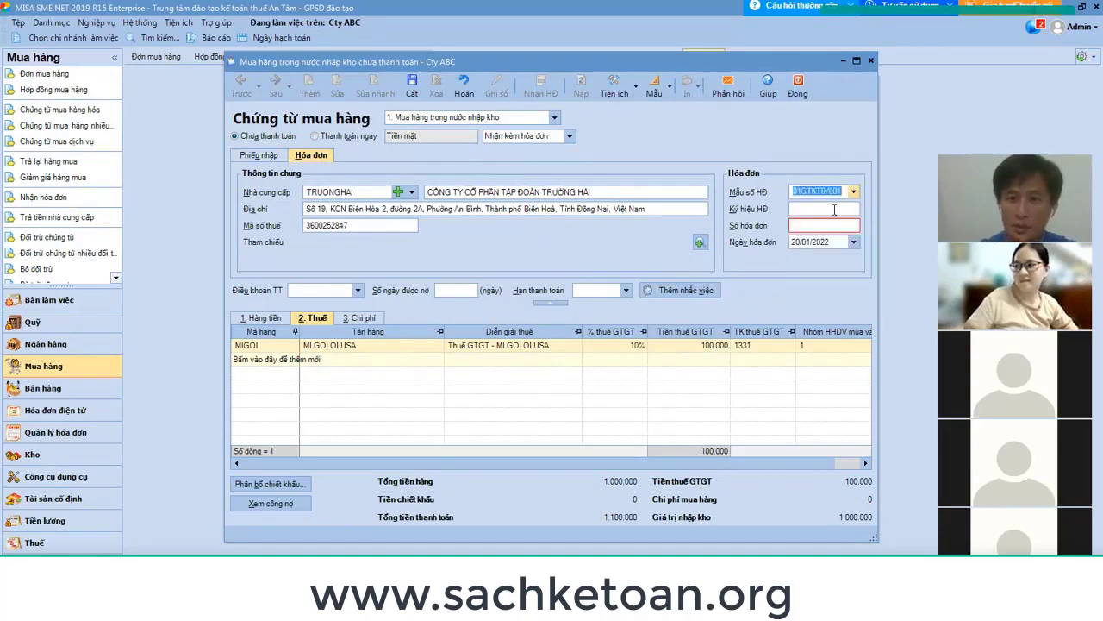
pyautogui.click(833, 208)
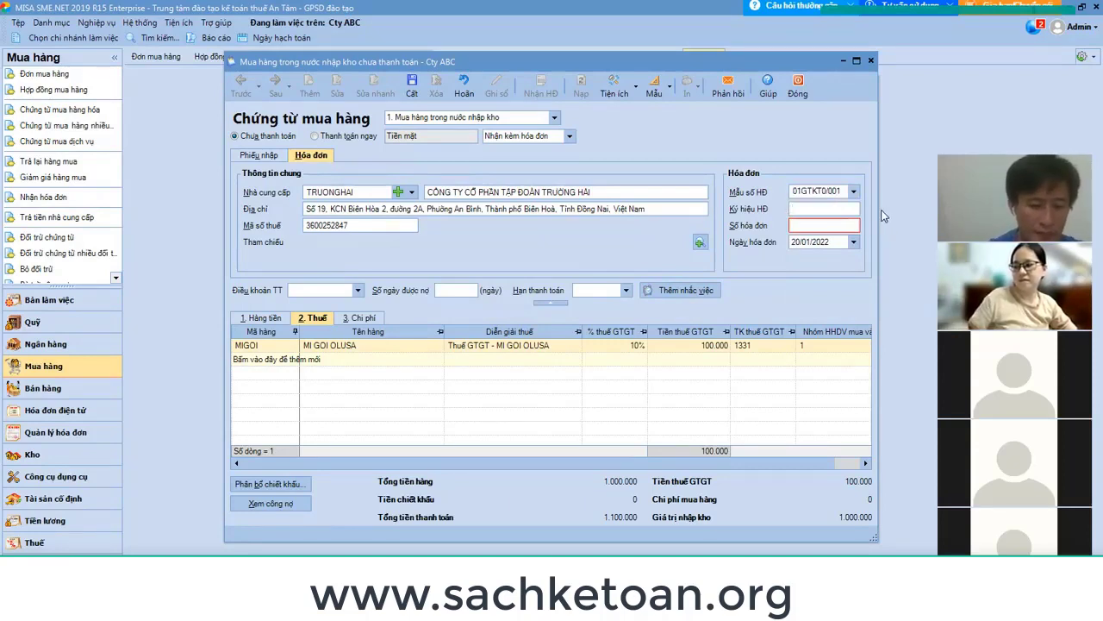
pyautogui.write('TH')
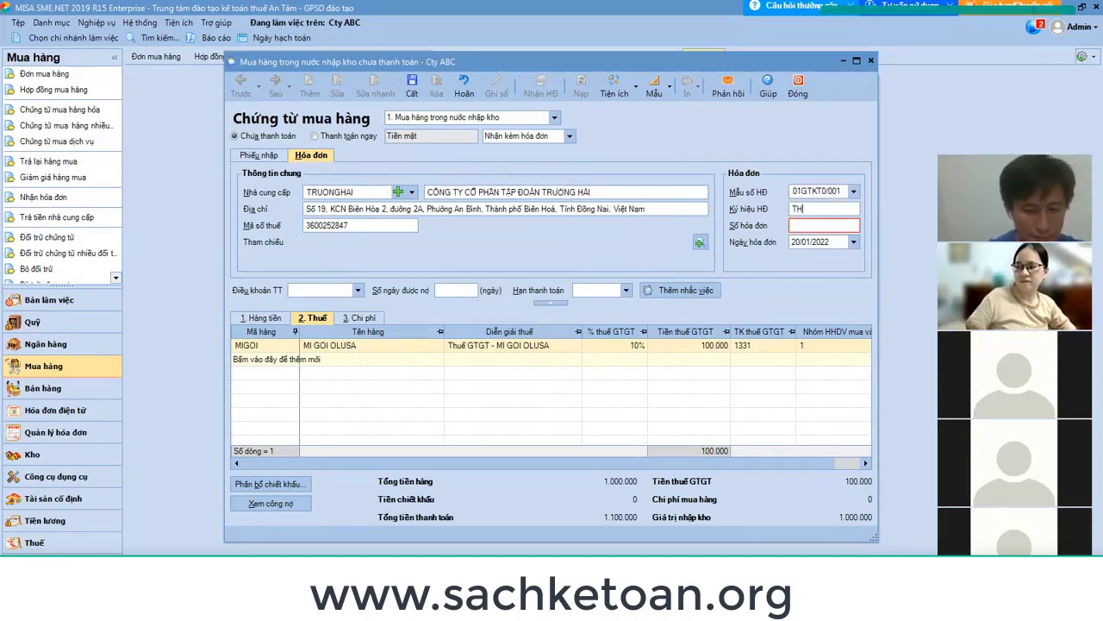
pyautogui.write('30')
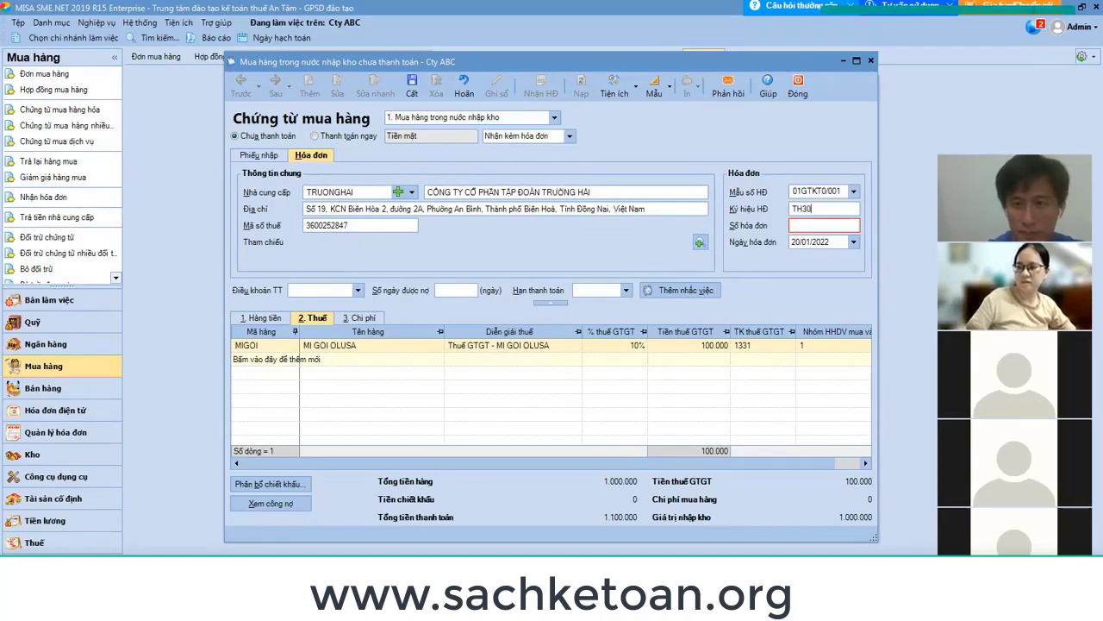
pyautogui.write('01')
pyautogui.press('Tab')
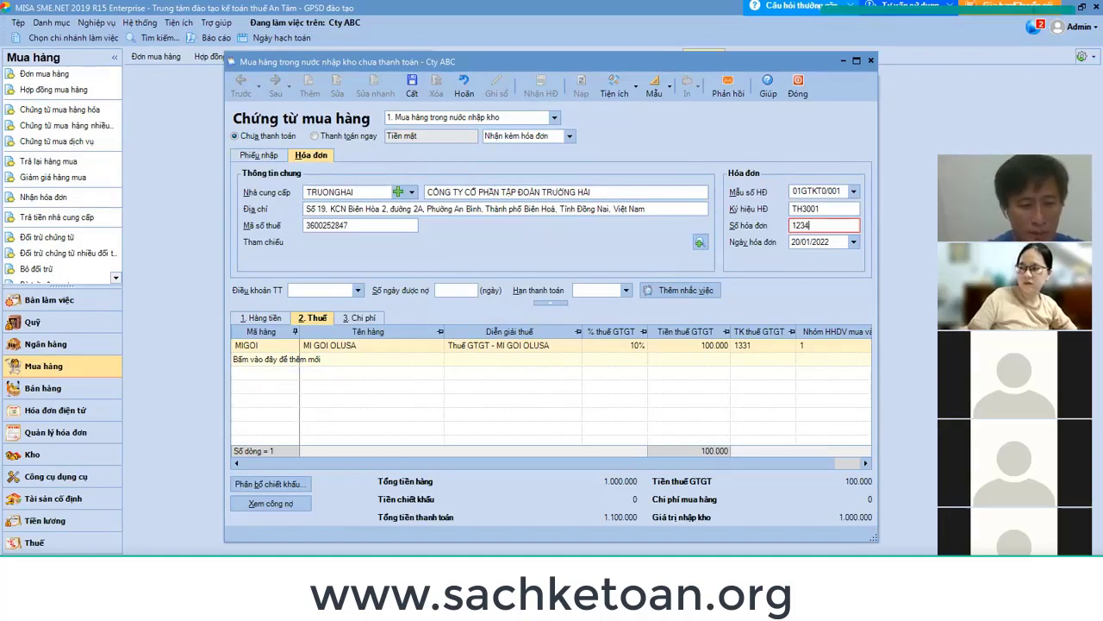
pyautogui.write('12345678')
pyautogui.press('Tab')
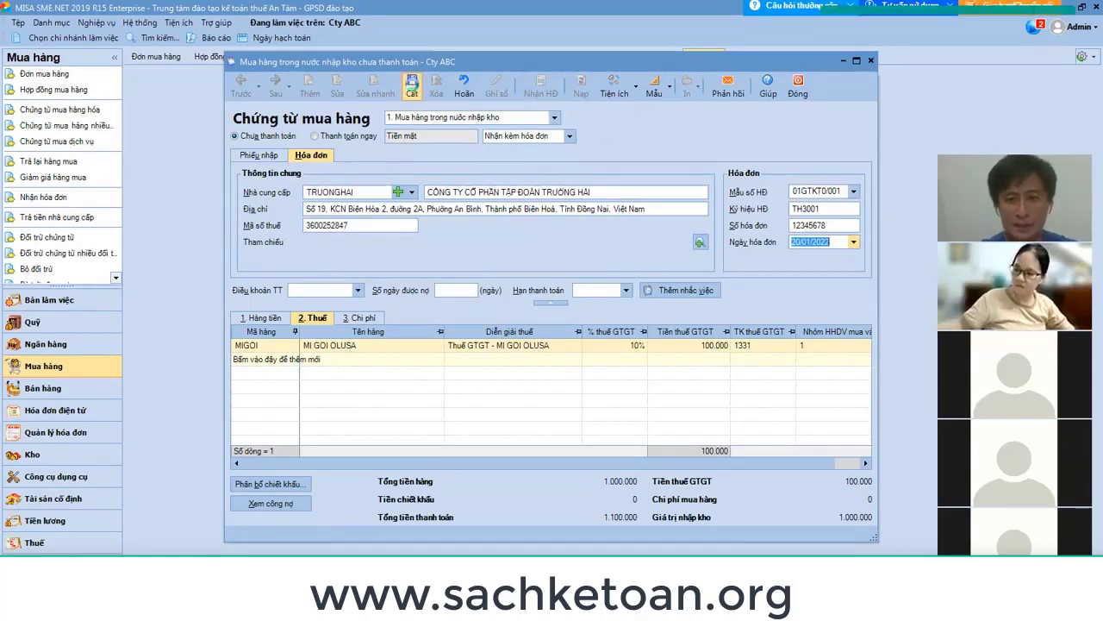
pyautogui.click(412, 84)
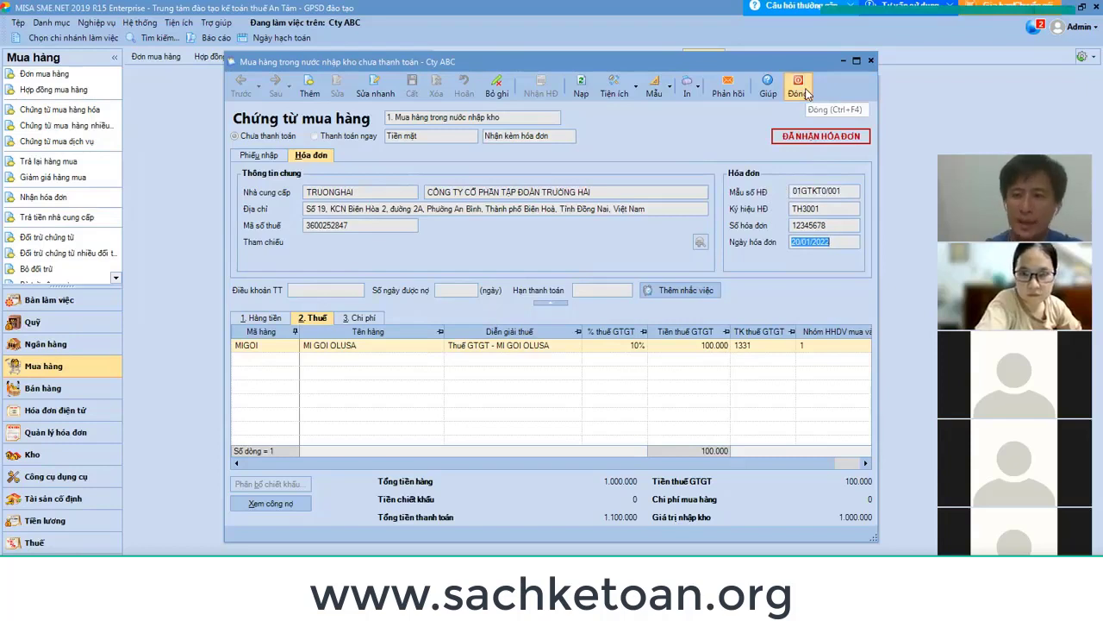
pyautogui.click(800, 90)
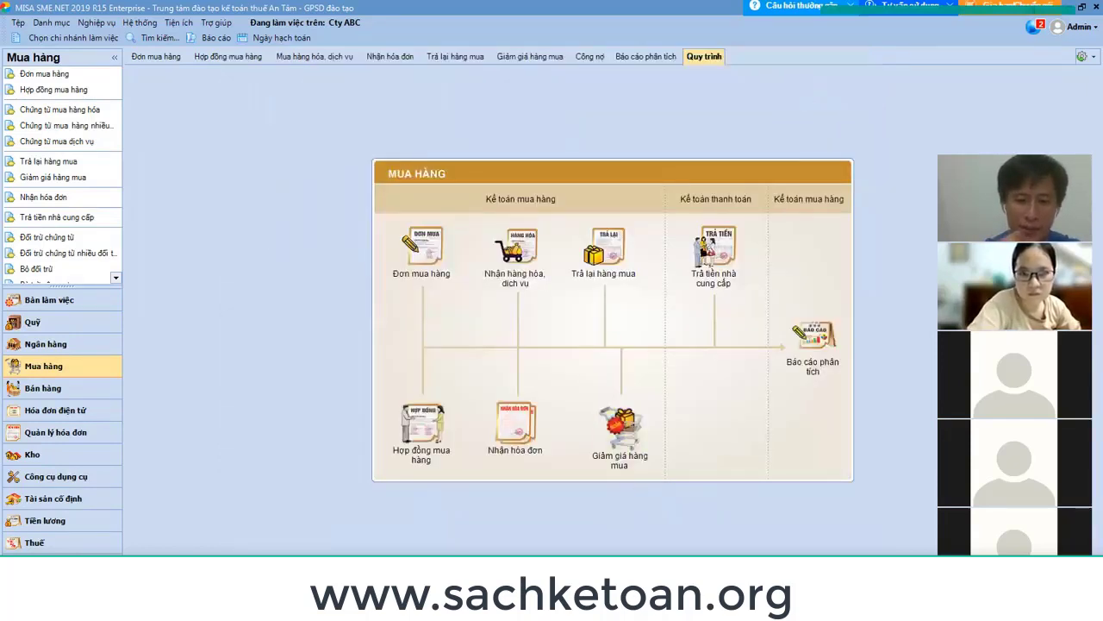
# In the buoi 25 sheet, insert rows and add the 'Sổ sách ghi' heading with '1. Nhật ký chung'.
pyautogui.hotkey('alt', 'Tab')
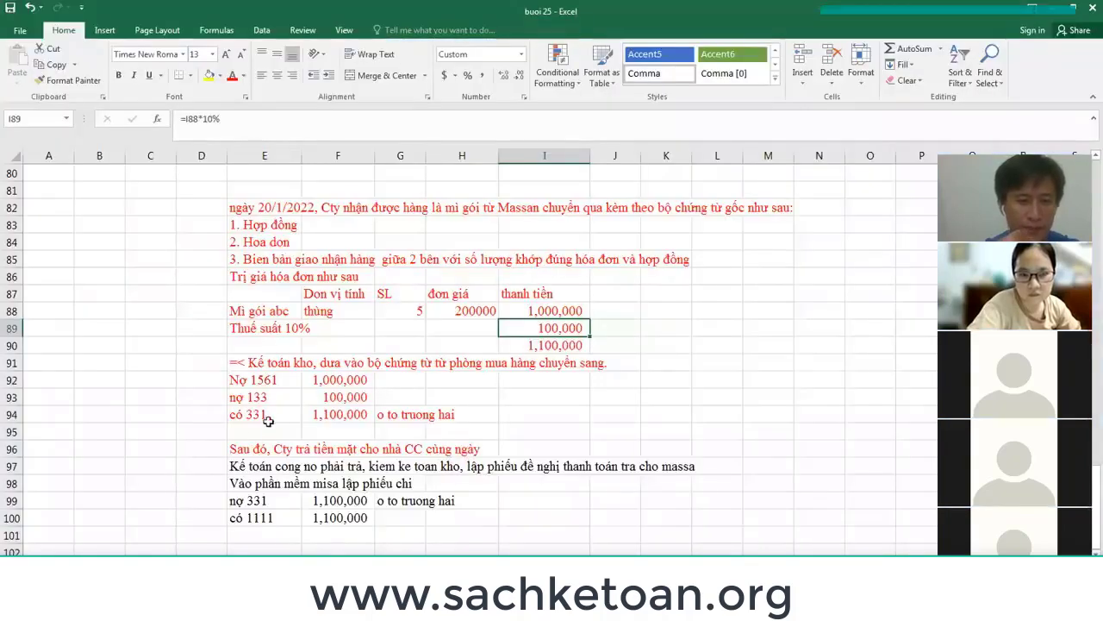
pyautogui.click(18, 433)
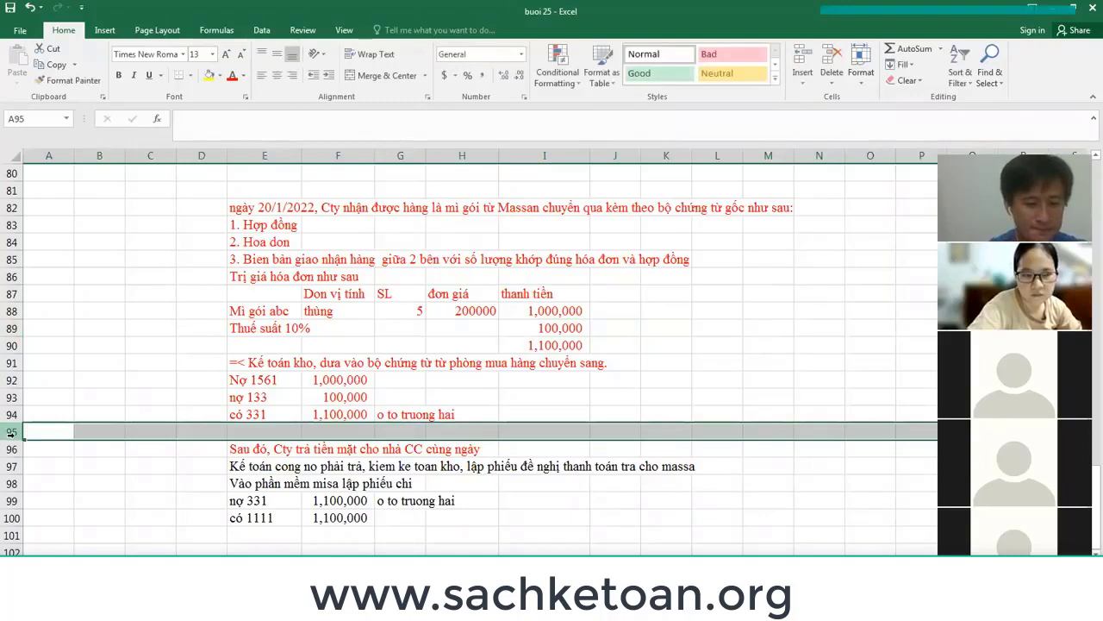
pyautogui.hotkey('ctrl', '+')
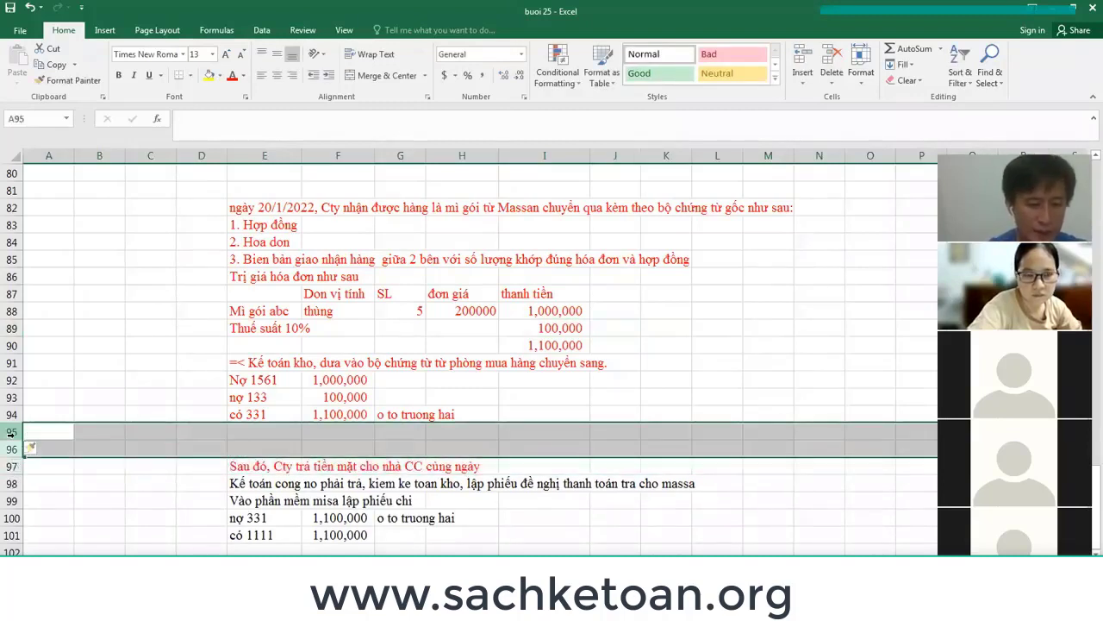
pyautogui.hotkey('ctrl', '+')
pyautogui.hotkey('ctrl', '+')
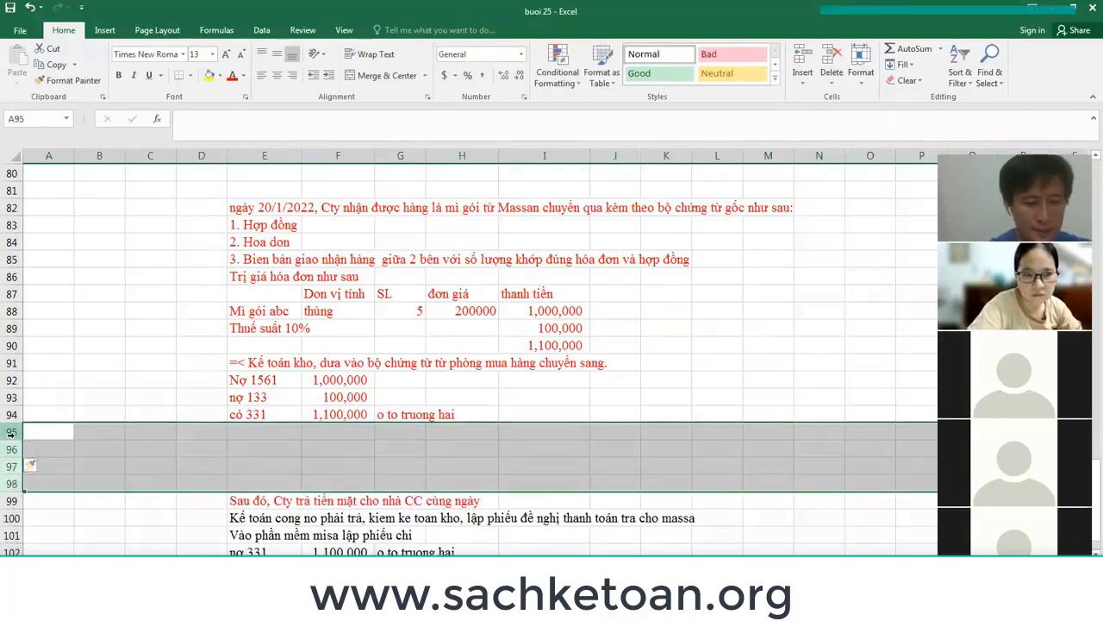
pyautogui.click(245, 445)
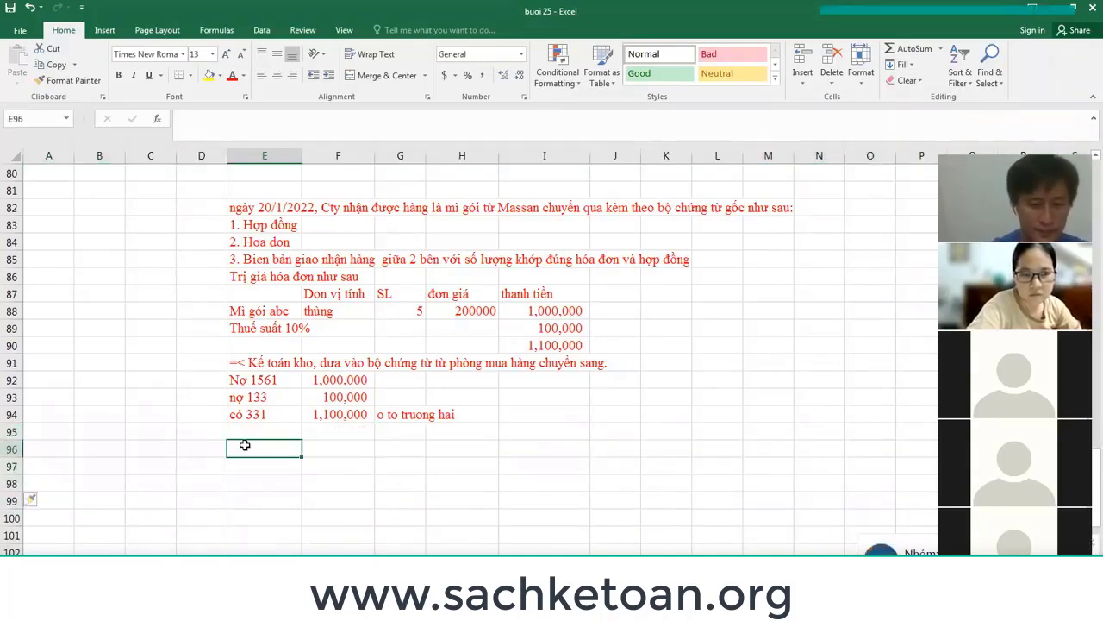
pyautogui.write('Sổ sách ')
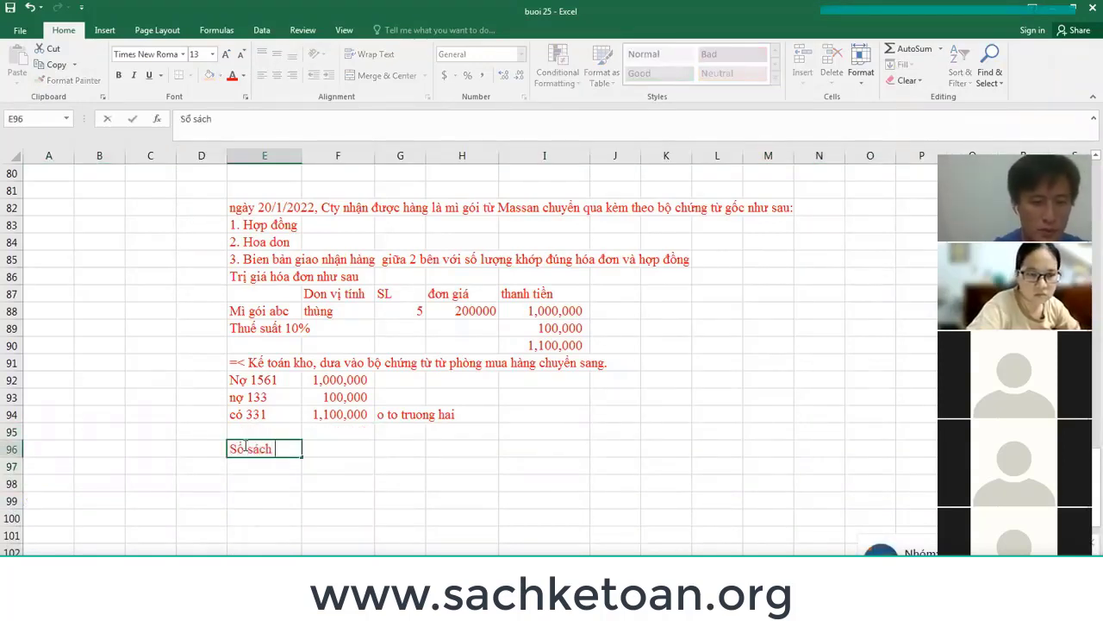
pyautogui.write('ghi')
pyautogui.press('Return')
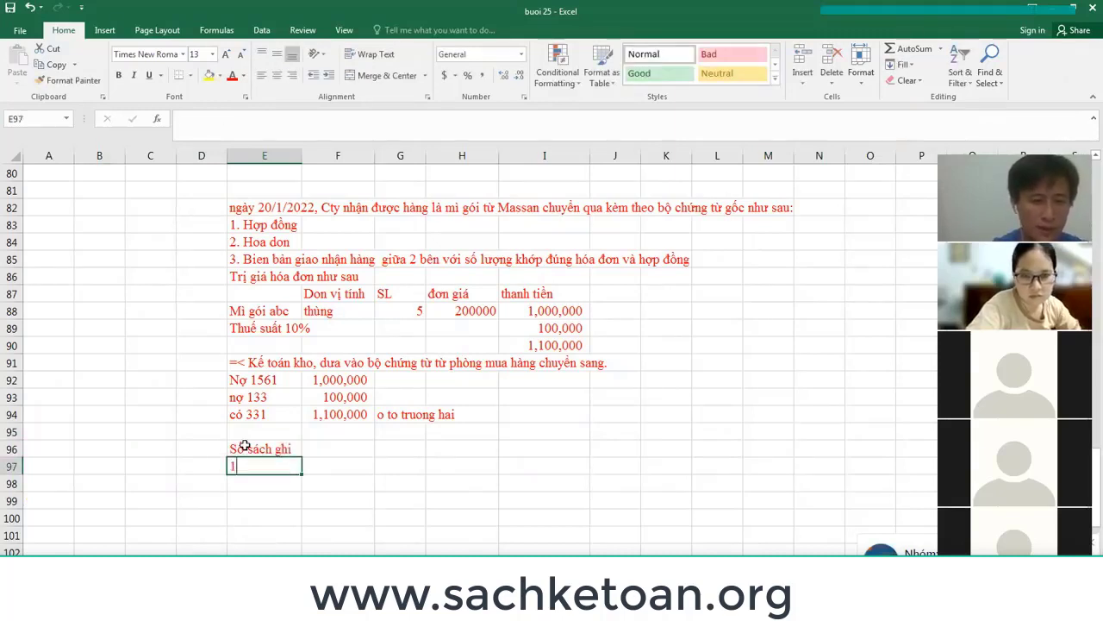
pyautogui.write('1')
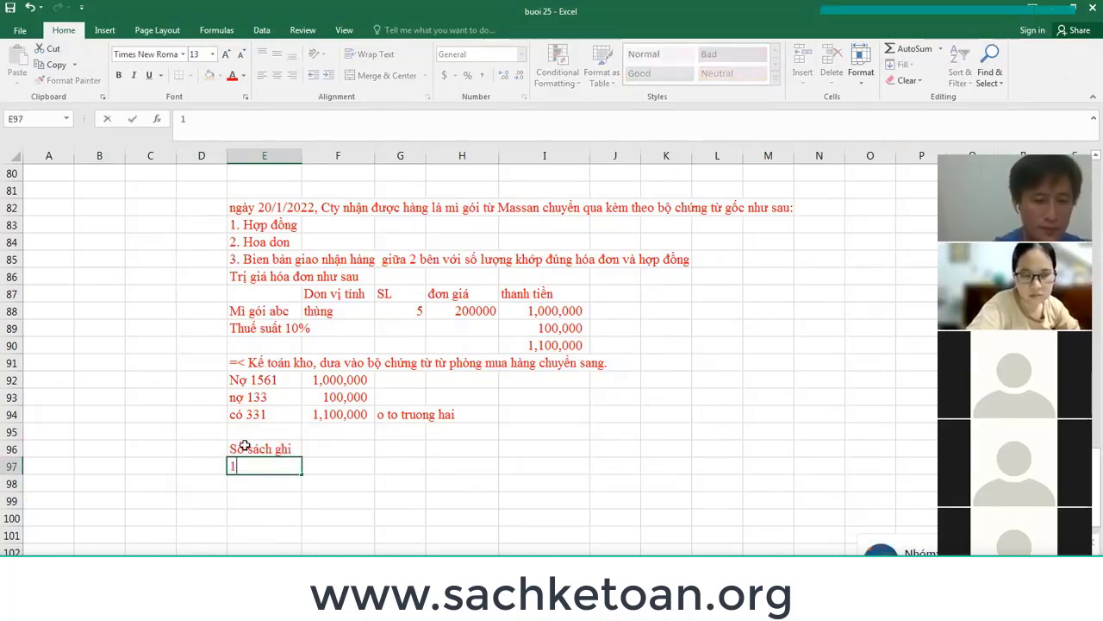
pyautogui.write('. Nhật ký chung')
pyautogui.press('Return')
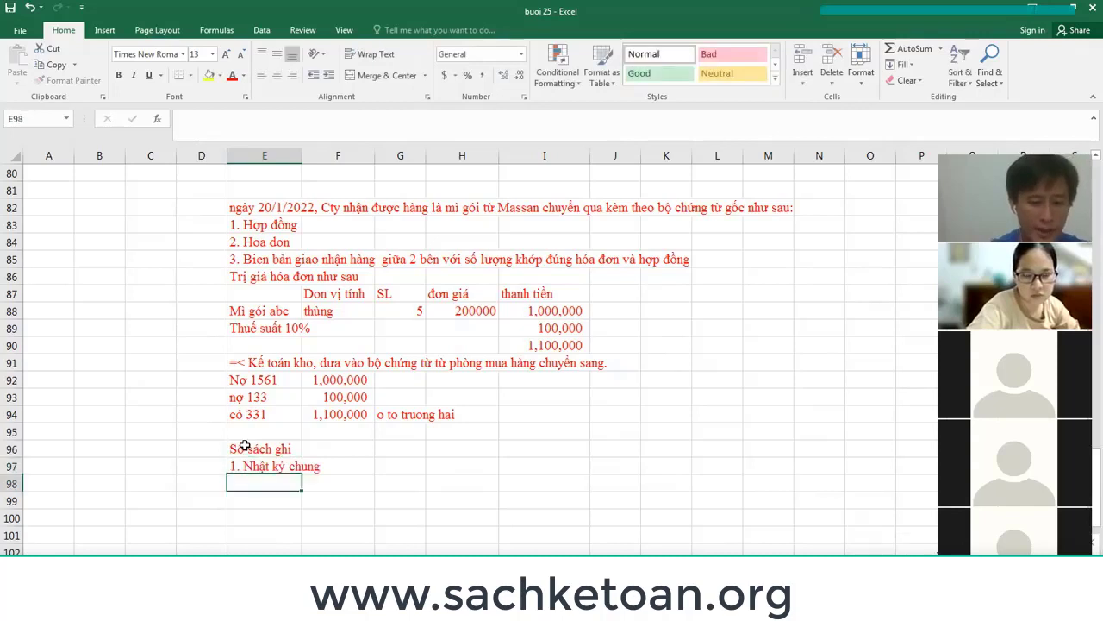
# Add line '2. Sổ cái 1561, 1331, 331' listing the general ledger accounts.
pyautogui.write('2. Soổ cái')
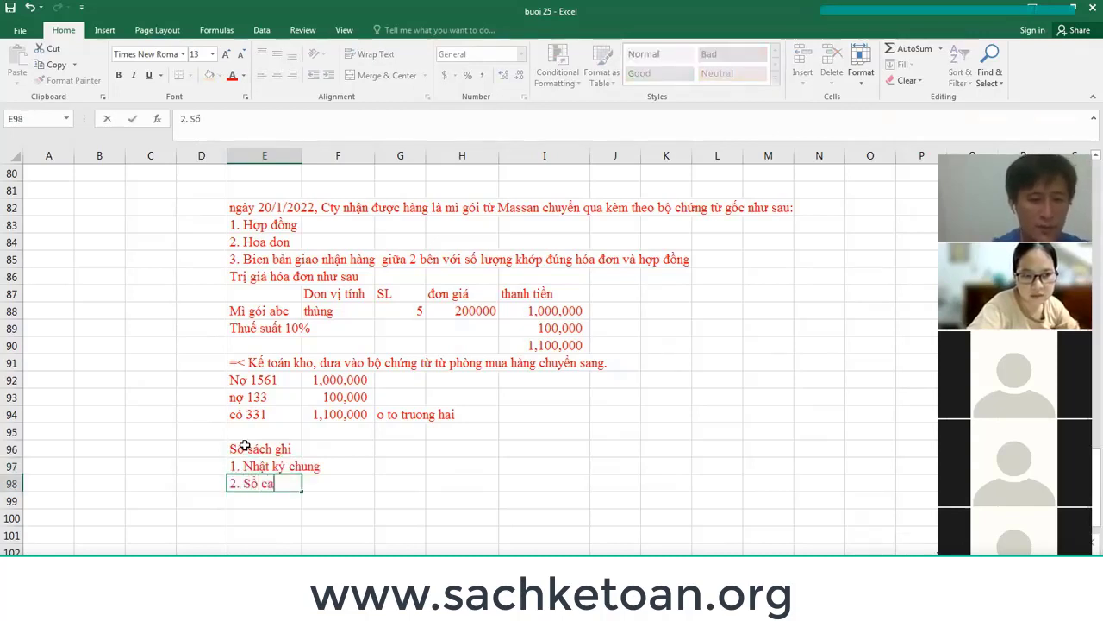
pyautogui.write(' 1561')
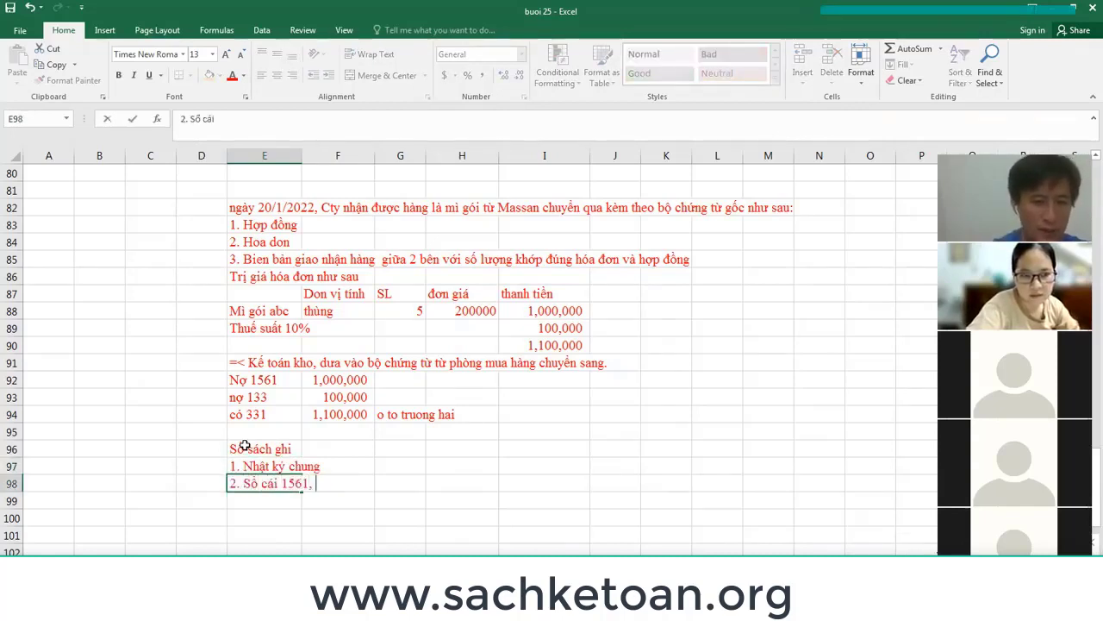
pyautogui.write(', 1')
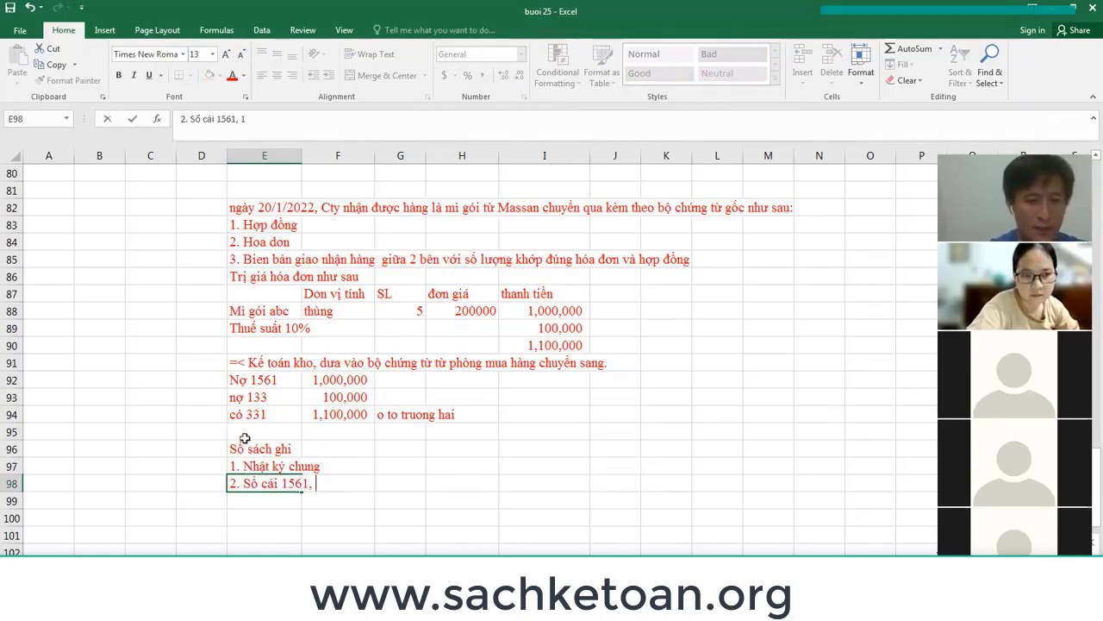
pyautogui.write('33')
pyautogui.press('Return')
pyautogui.click(275, 394)
pyautogui.press('Down')
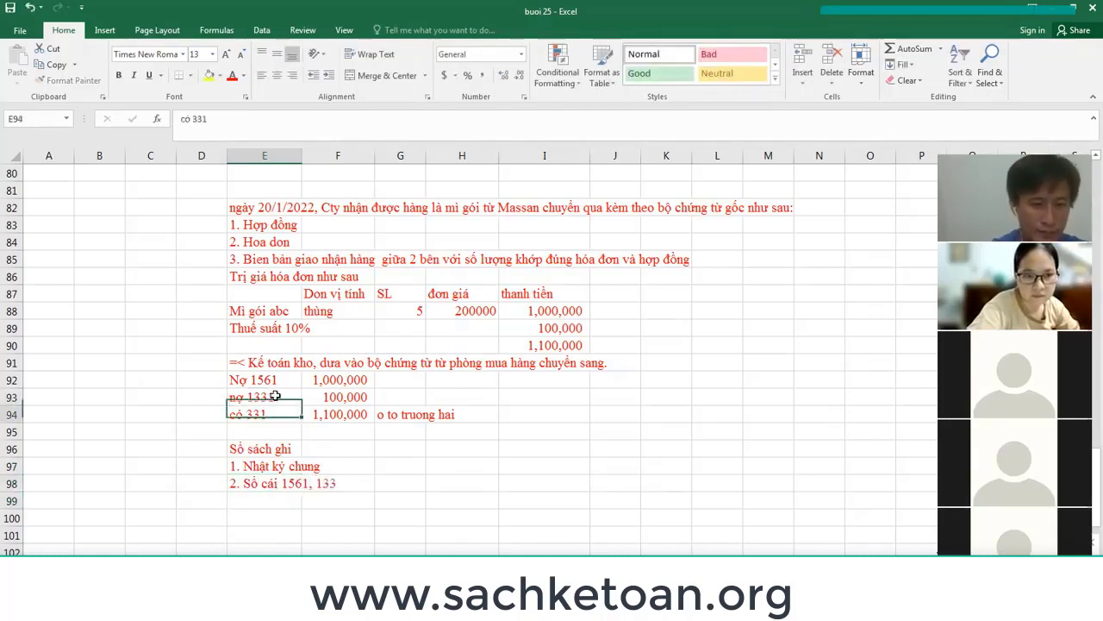
pyautogui.press('Down')
pyautogui.press('Down')
pyautogui.press('Down')
pyautogui.press('Down')
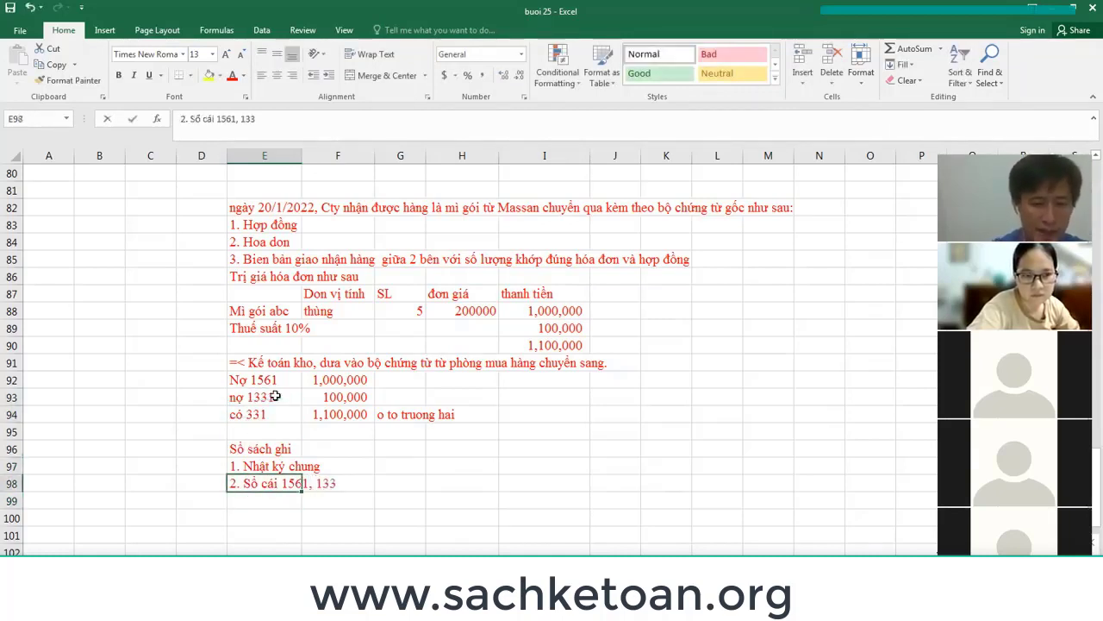
pyautogui.press('F2')
pyautogui.write('1, 331')
pyautogui.press('Return')
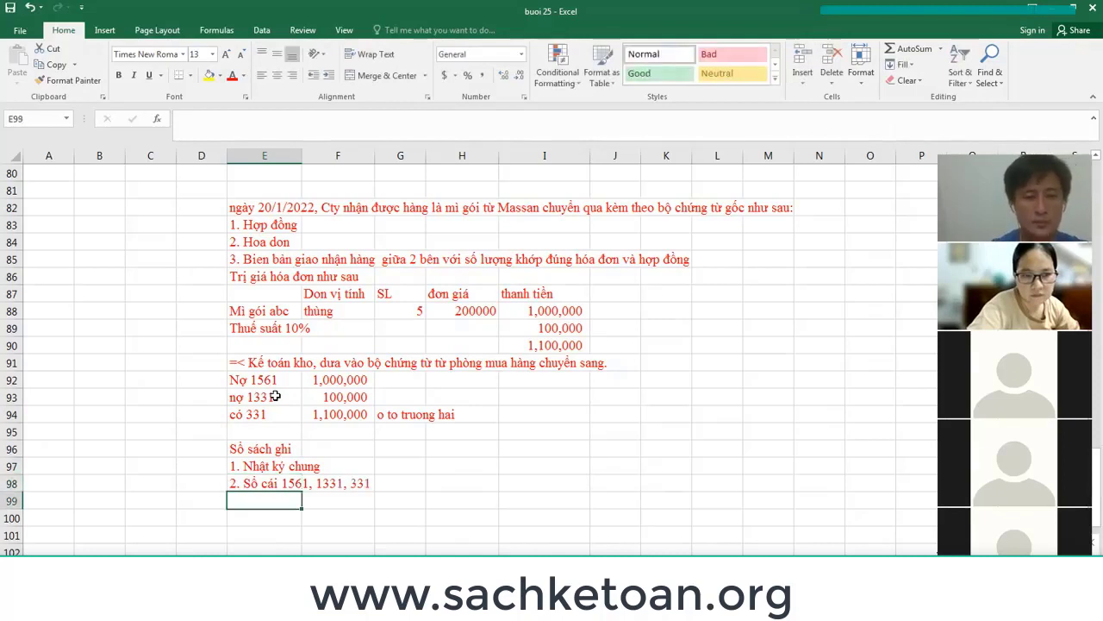
# Add lines 3 and 4 for the Truong Hai 331 and mì gói 1561 detail ledgers, then select rows 97–100.
pyautogui.write('3. So')
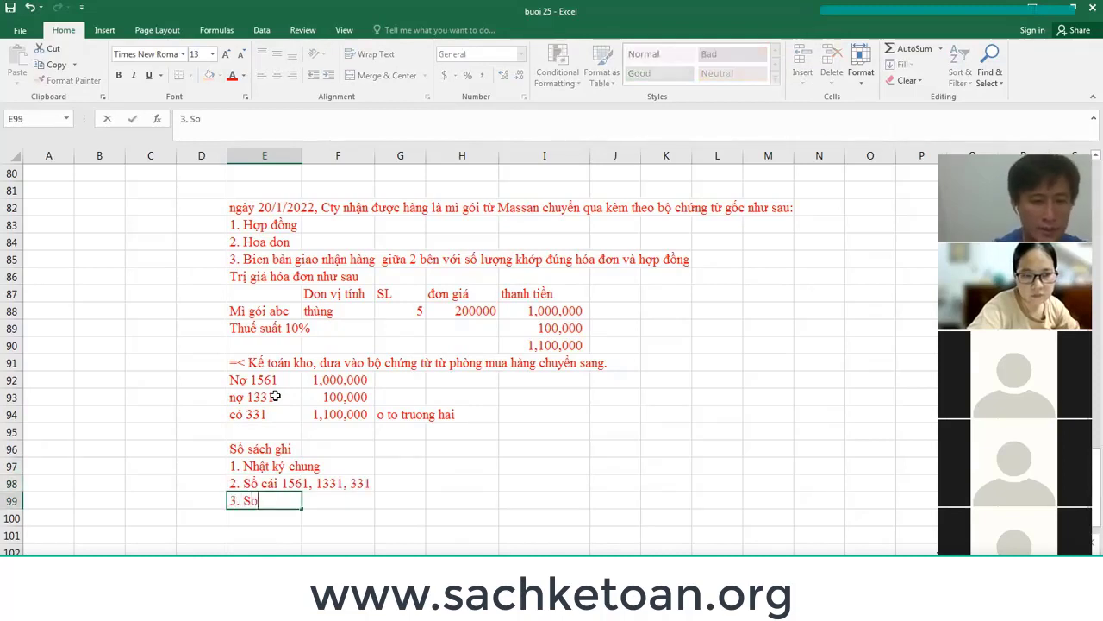
pyautogui.write('or ch')
pyautogui.write('i tiết của đ')
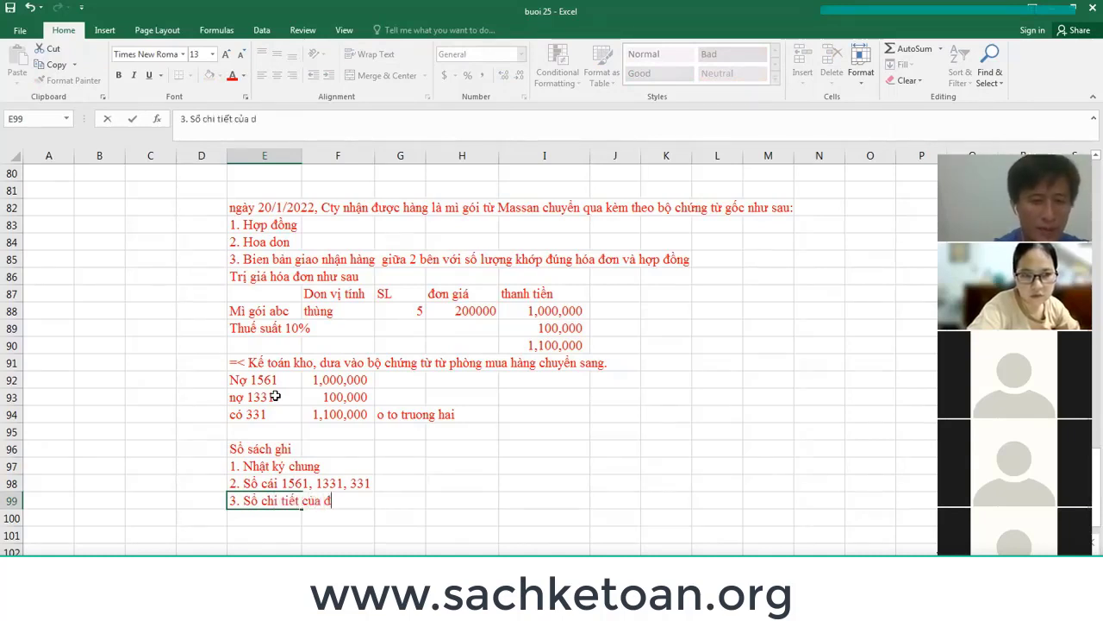
pyautogui.write('ối tượng ô tô tr')
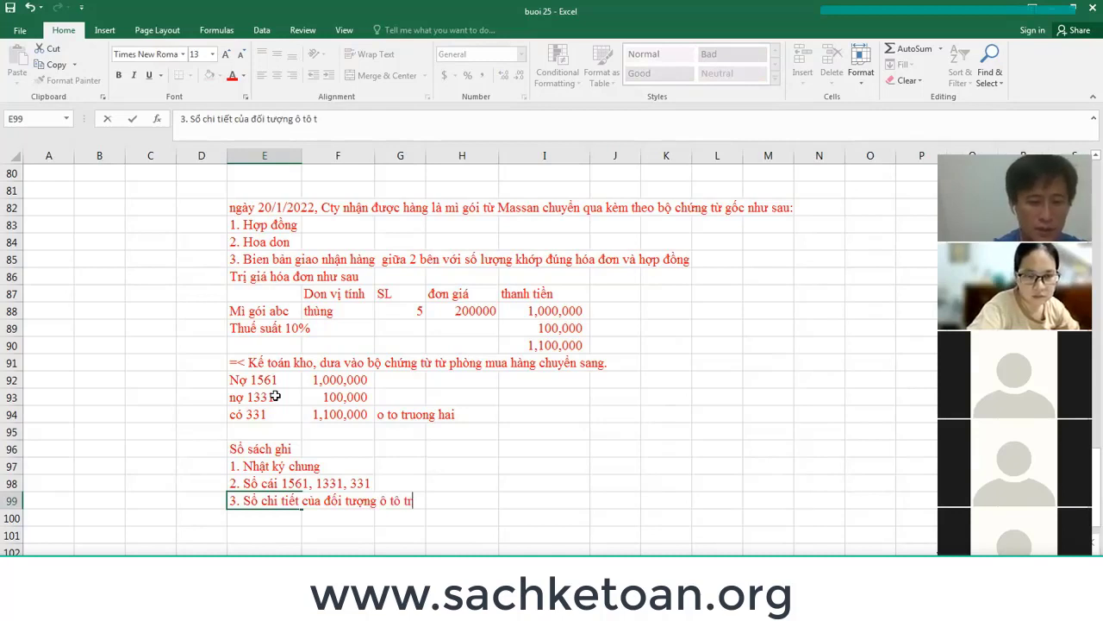
pyautogui.write('ường hải cua')
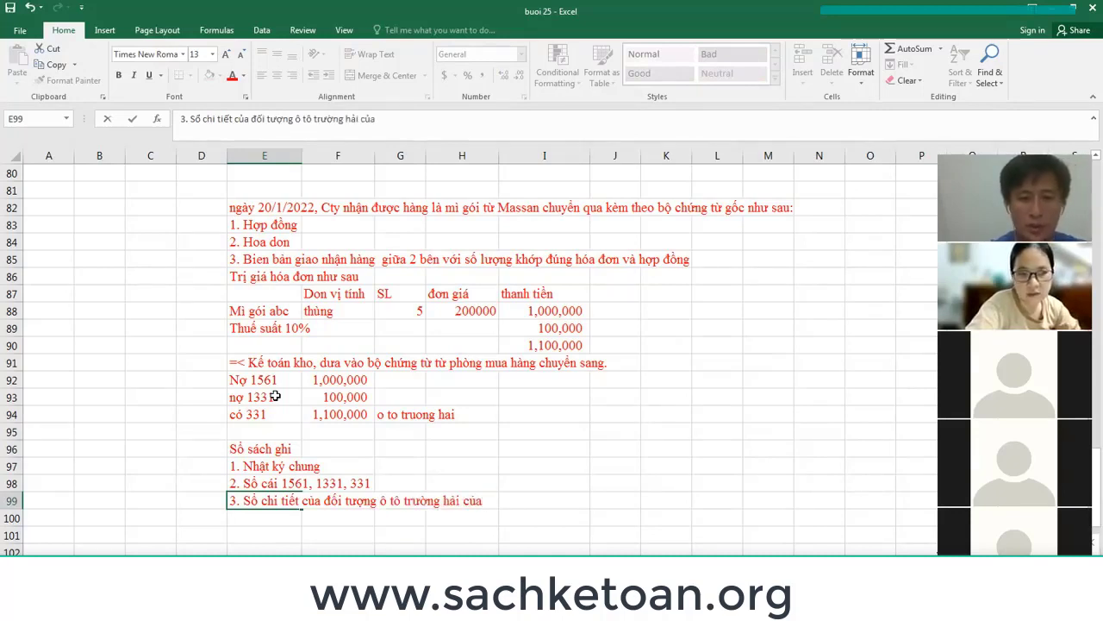
pyautogui.write(' sổ cái ')
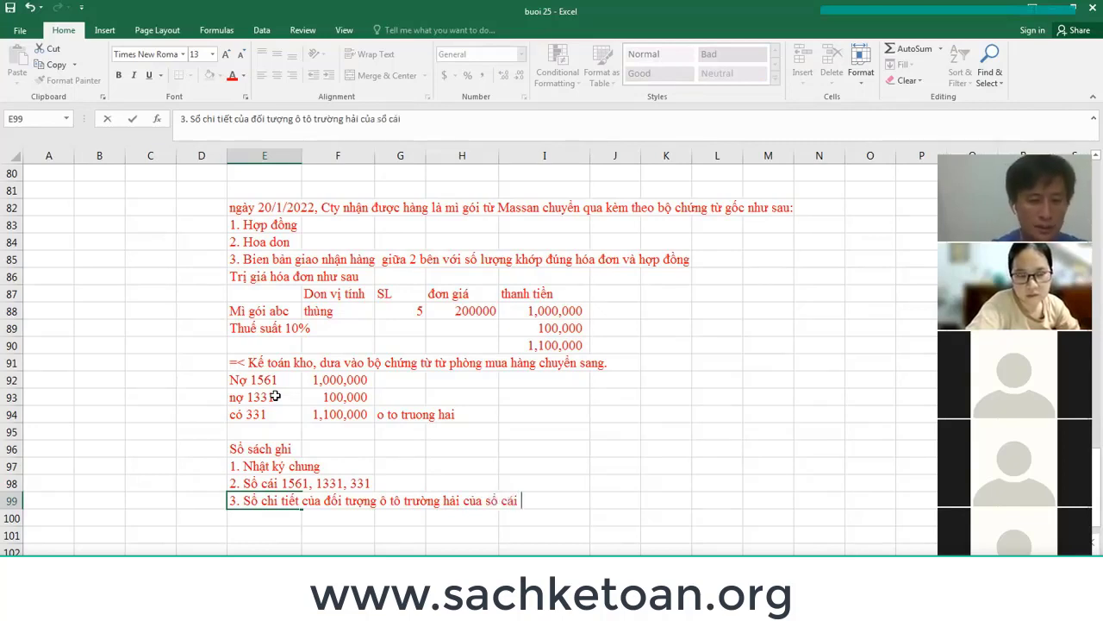
pyautogui.write('331')
pyautogui.press('Return')
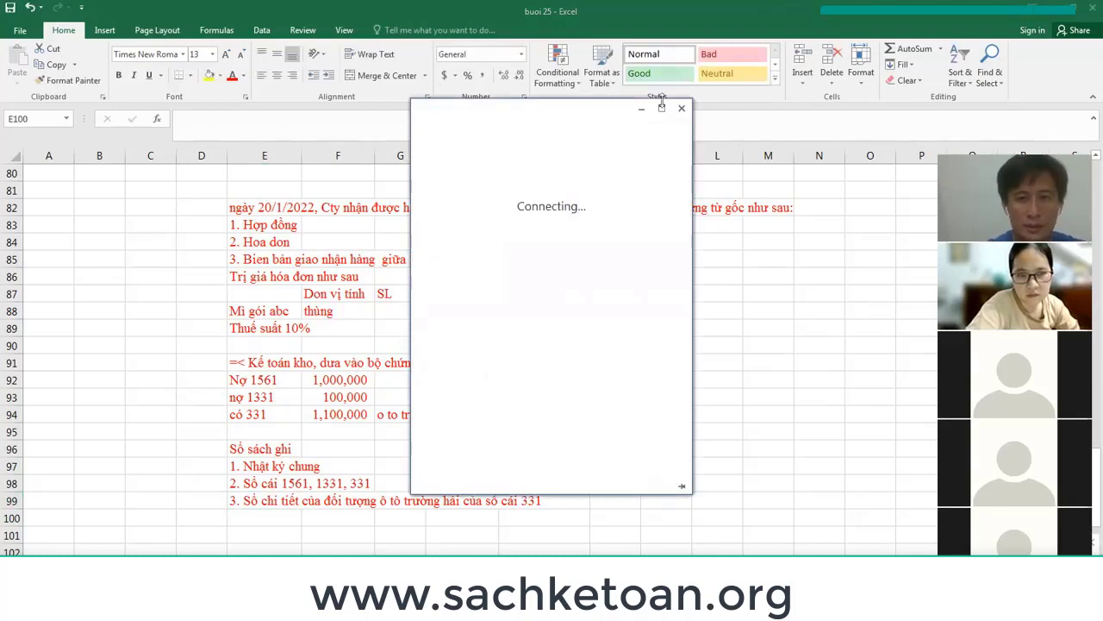
pyautogui.click(641, 108)
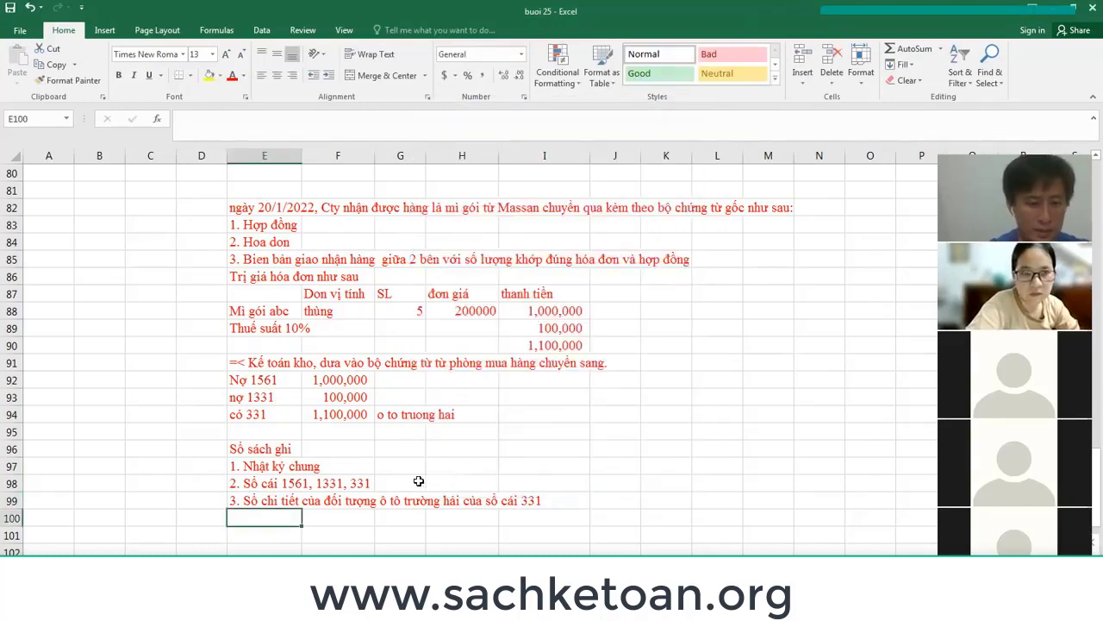
pyautogui.write('4. Sổ chi')
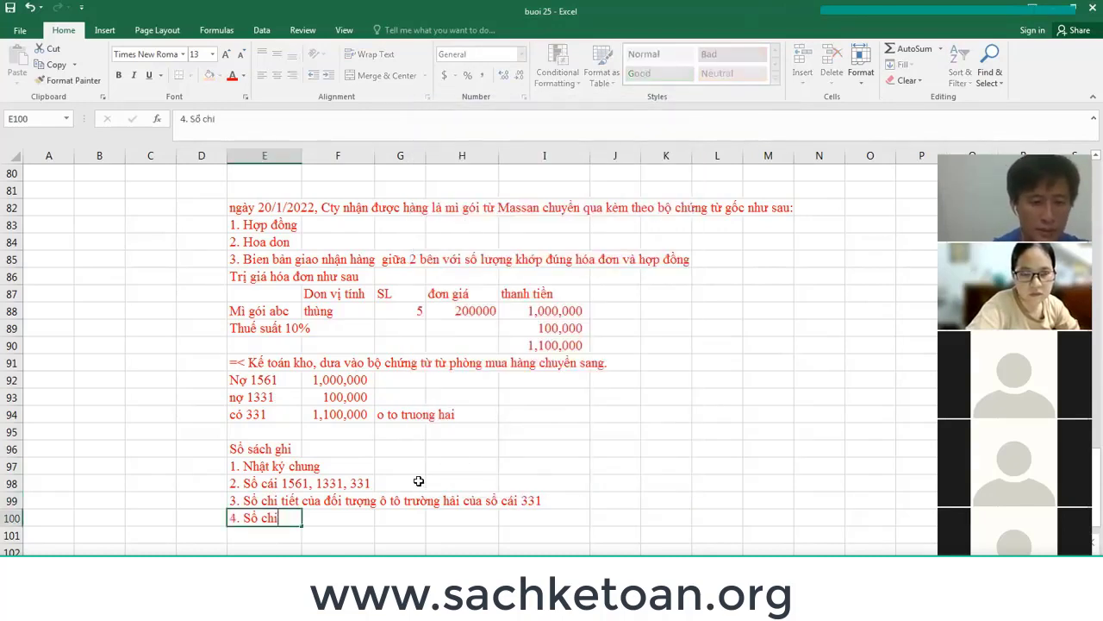
pyautogui.write(' tiết của')
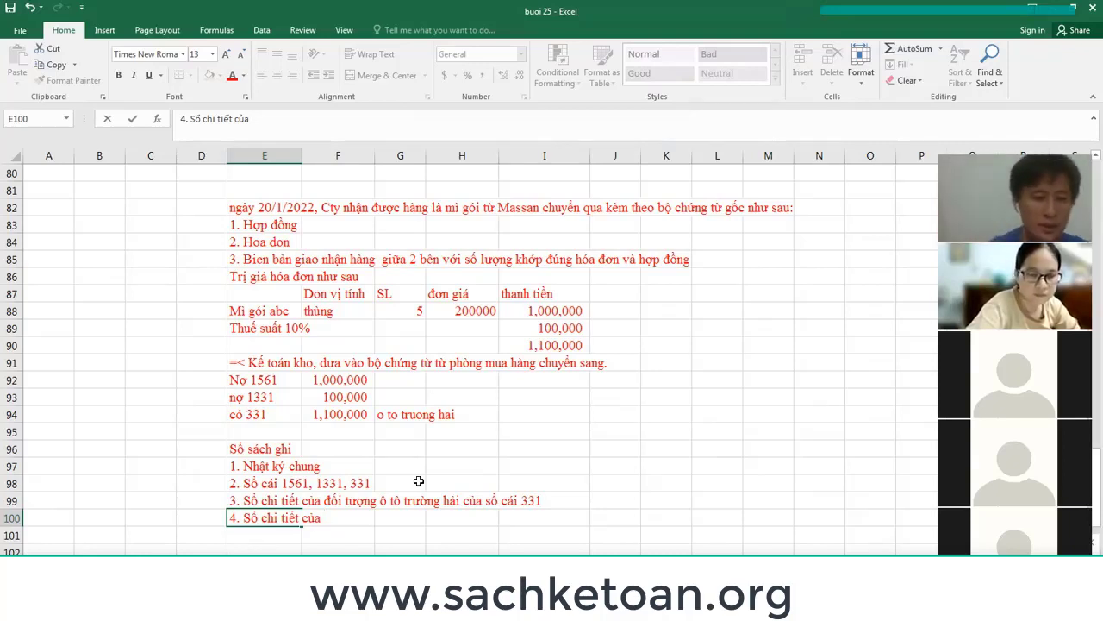
pyautogui.write('ma')
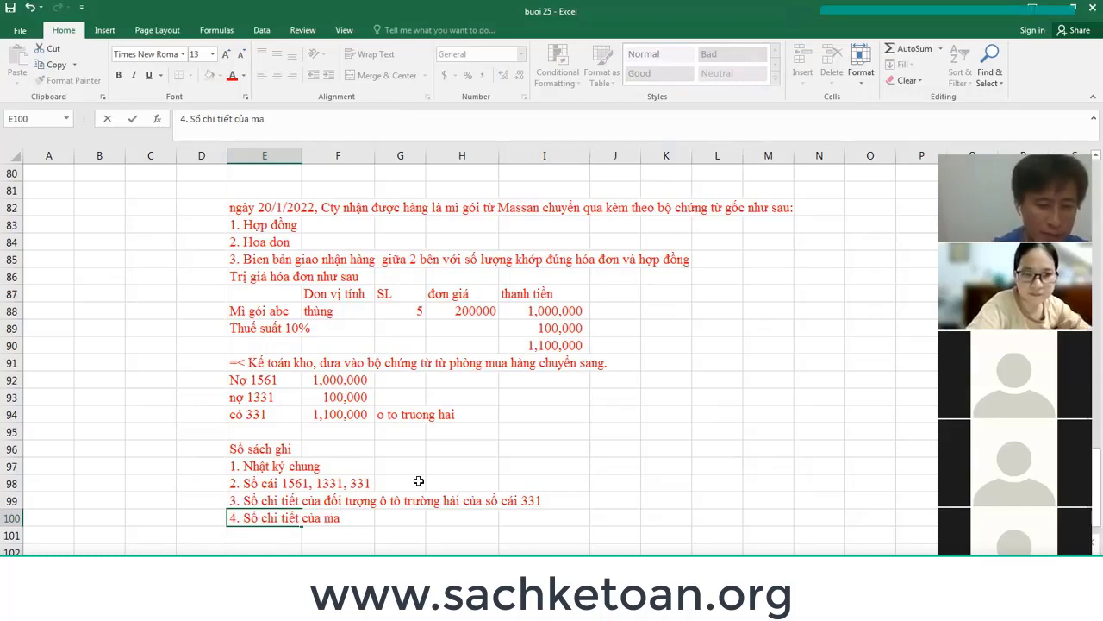
pyautogui.write('t hang mi go')
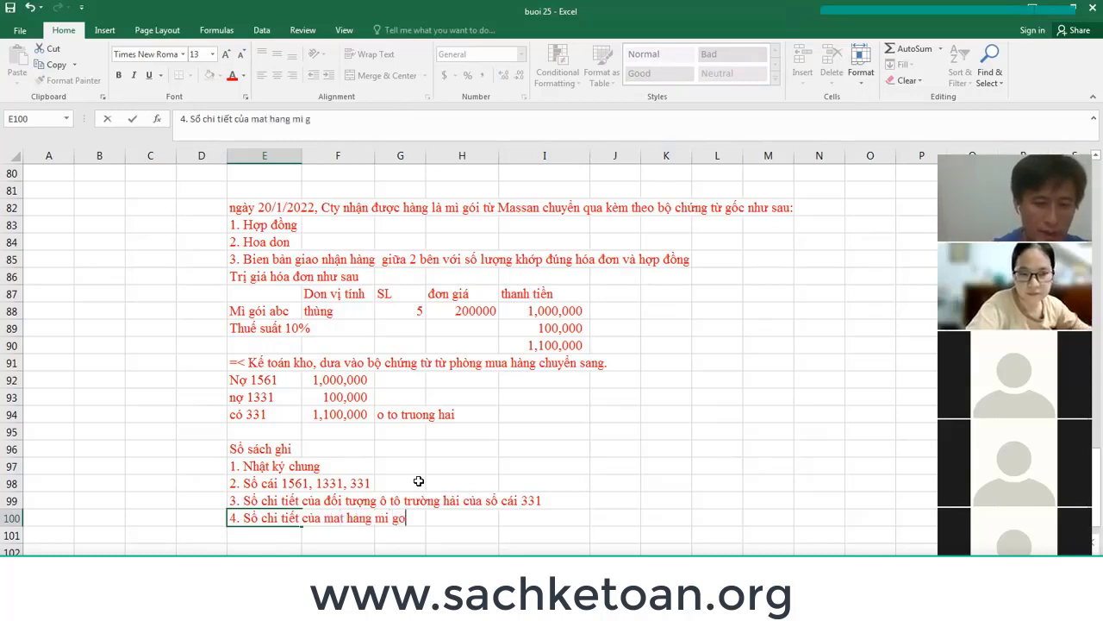
pyautogui.write('i cua s')
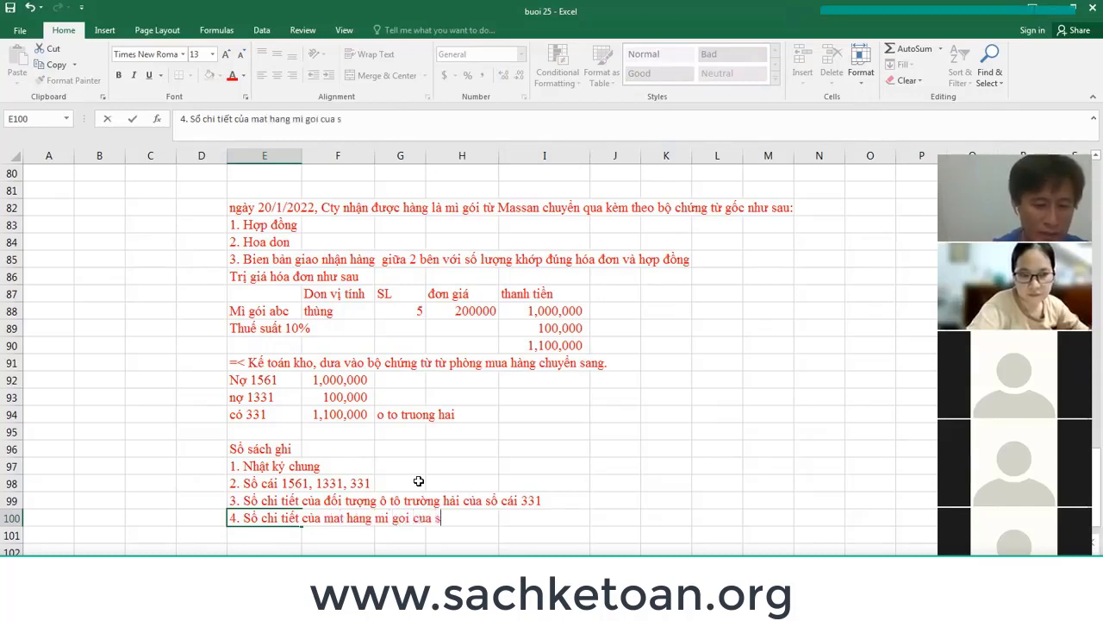
pyautogui.write('o cai tk 1561')
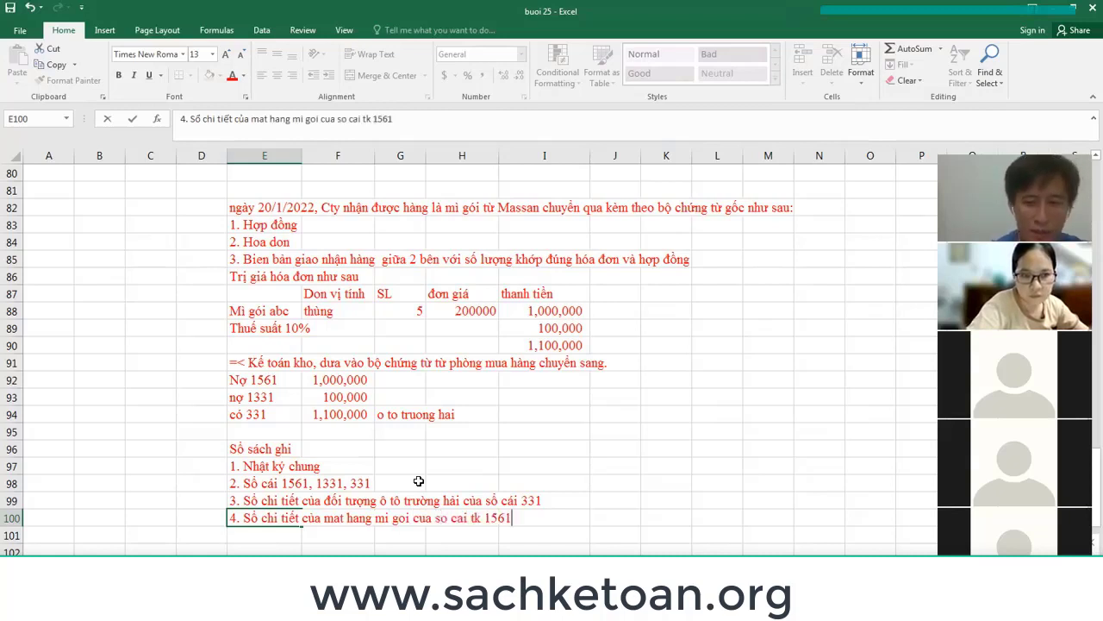
pyautogui.press('Return')
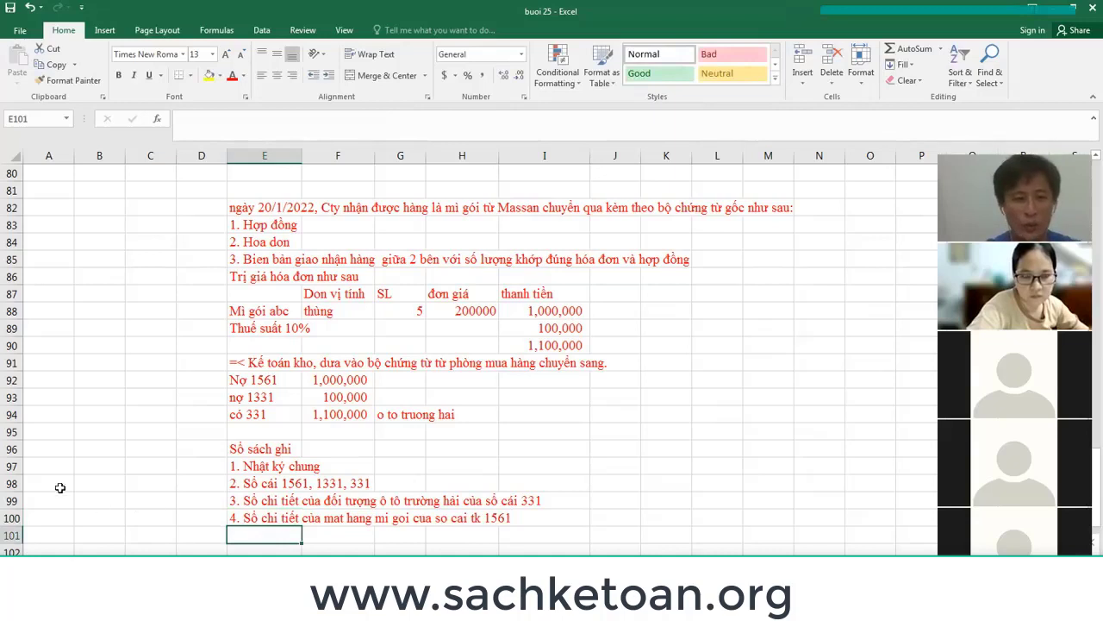
pyautogui.moveTo(12, 468); pyautogui.dragTo(12, 518)
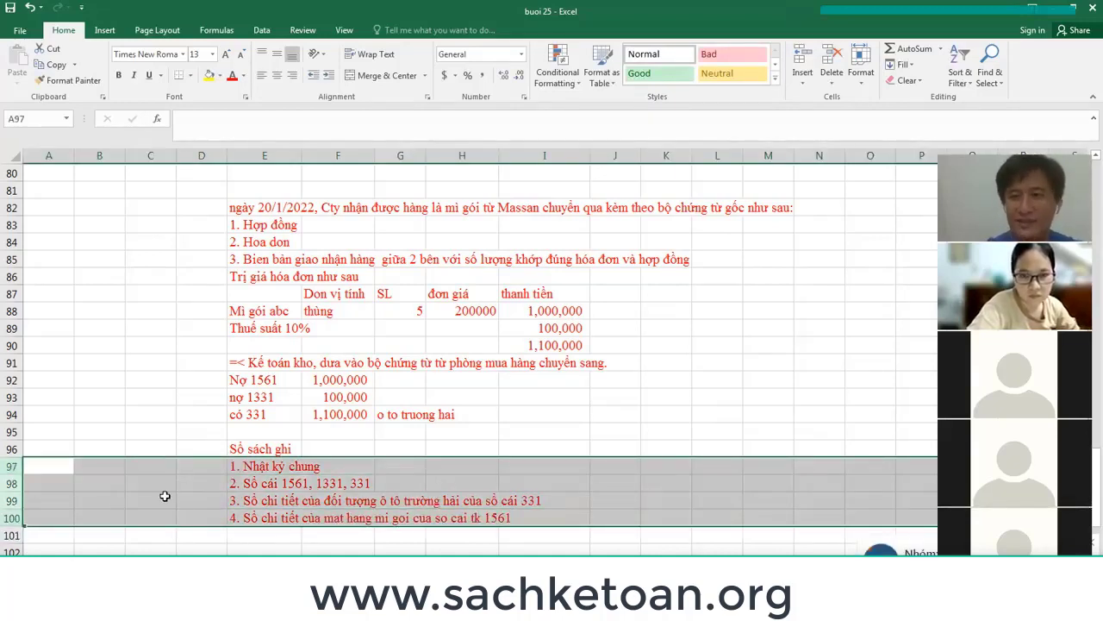
pyautogui.hotkey('alt', 'Tab')
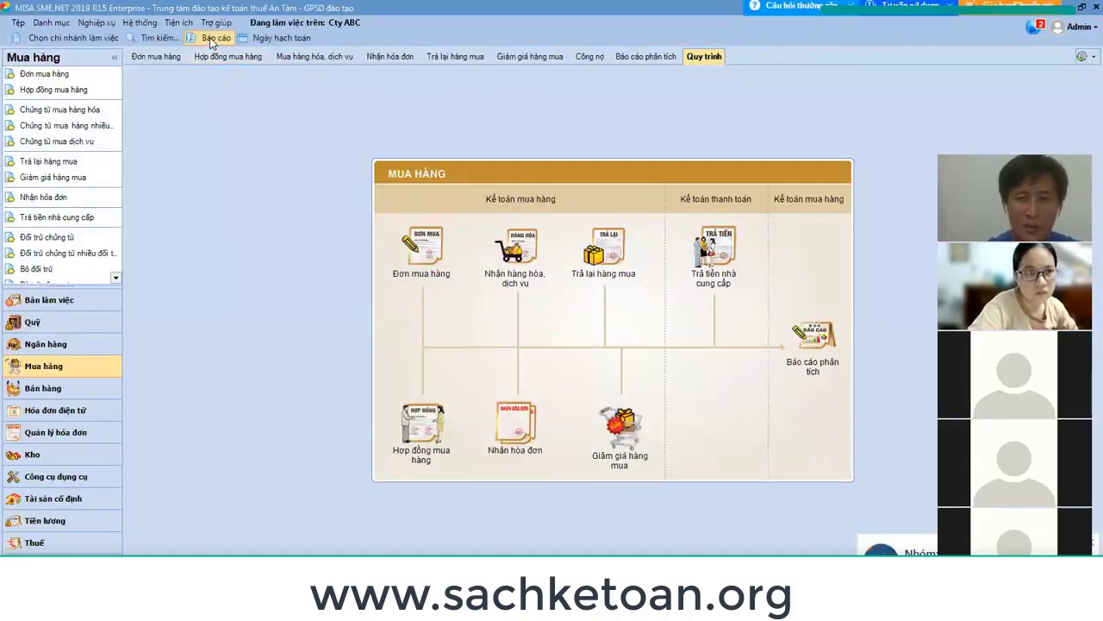
pyautogui.click(210, 37)
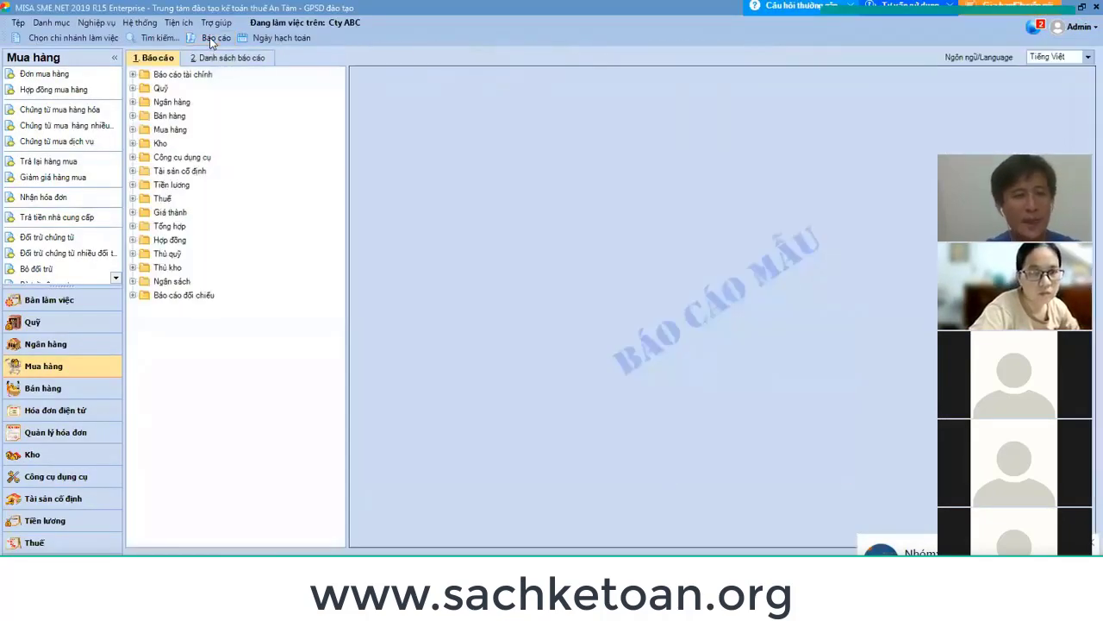
pyautogui.click(133, 226)
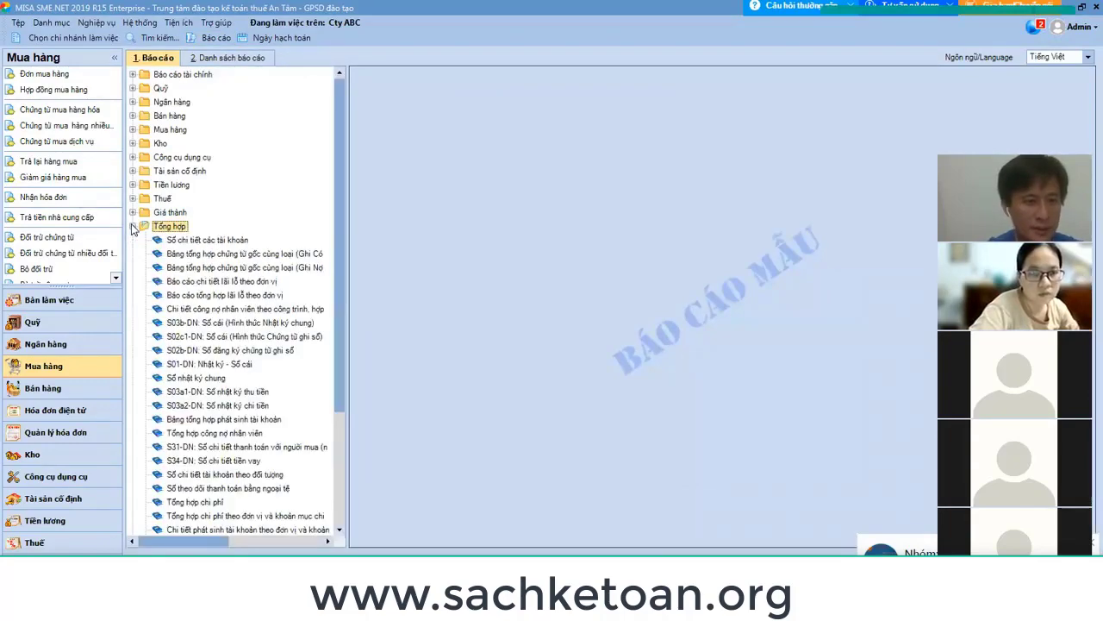
pyautogui.click(198, 378)
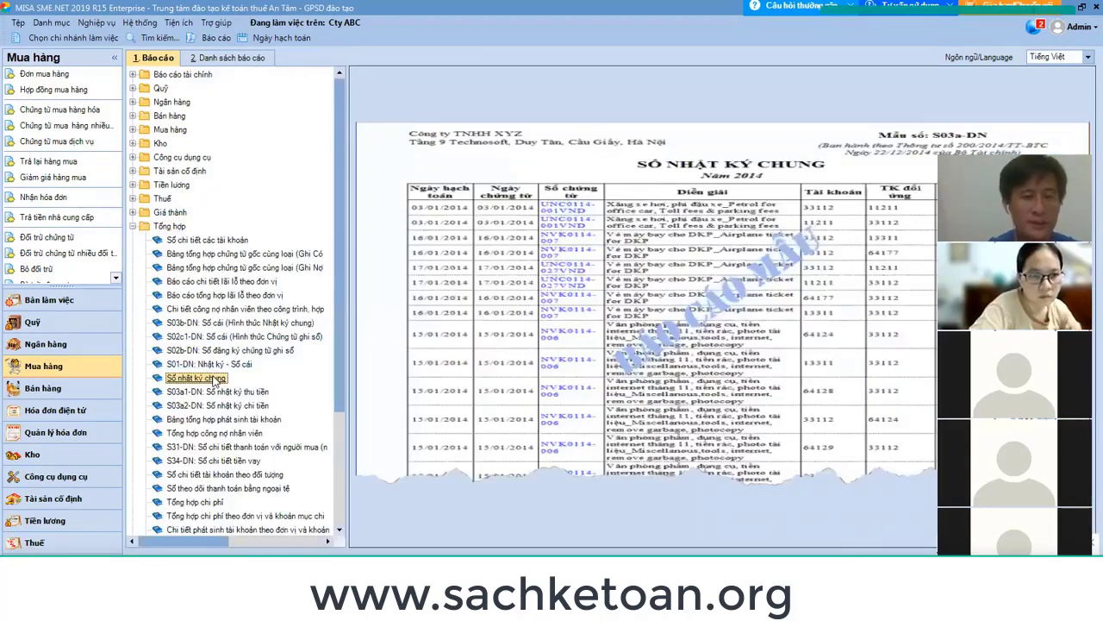
pyautogui.doubleClick(215, 380)
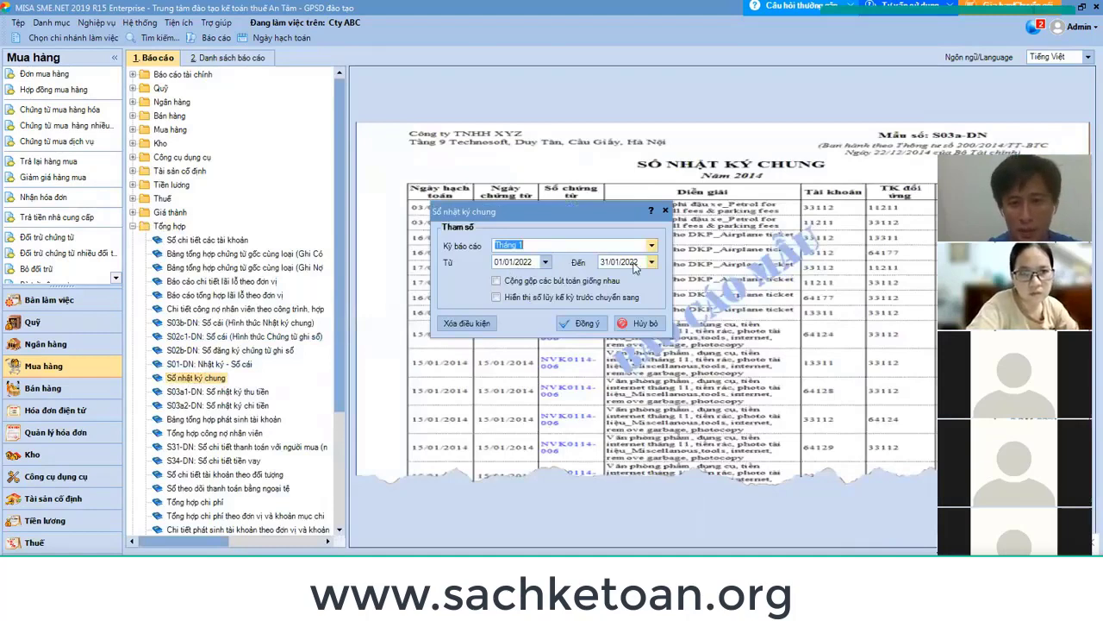
pyautogui.click(583, 324)
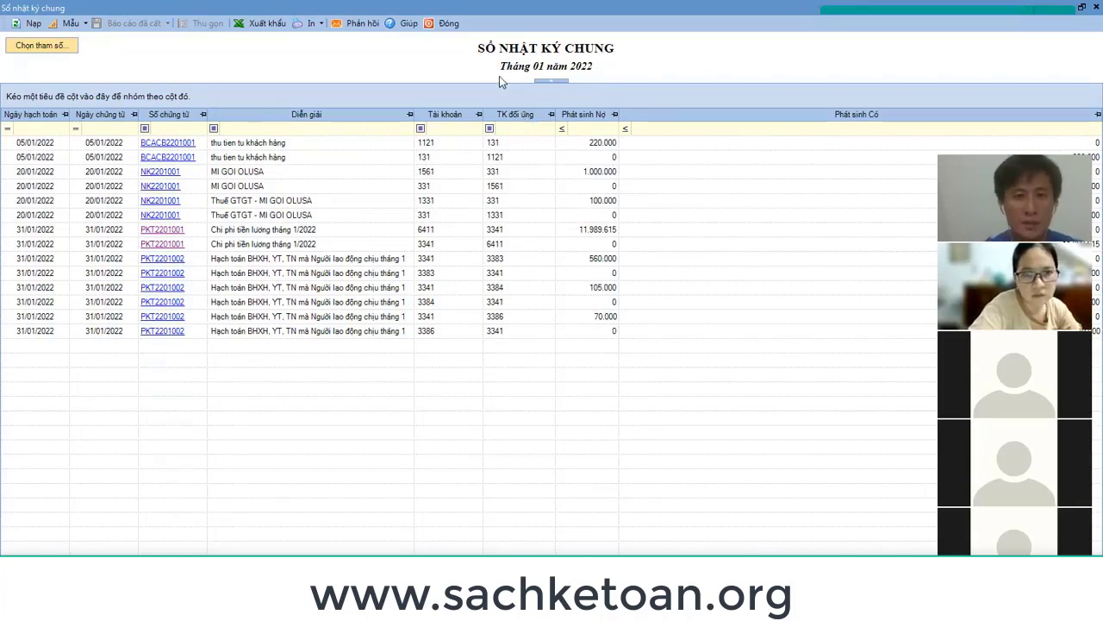
pyautogui.click(447, 23)
# Select the general ledger accounts note in E98, then return to MISA's reports list.
pyautogui.hotkey('alt', 'Tab')
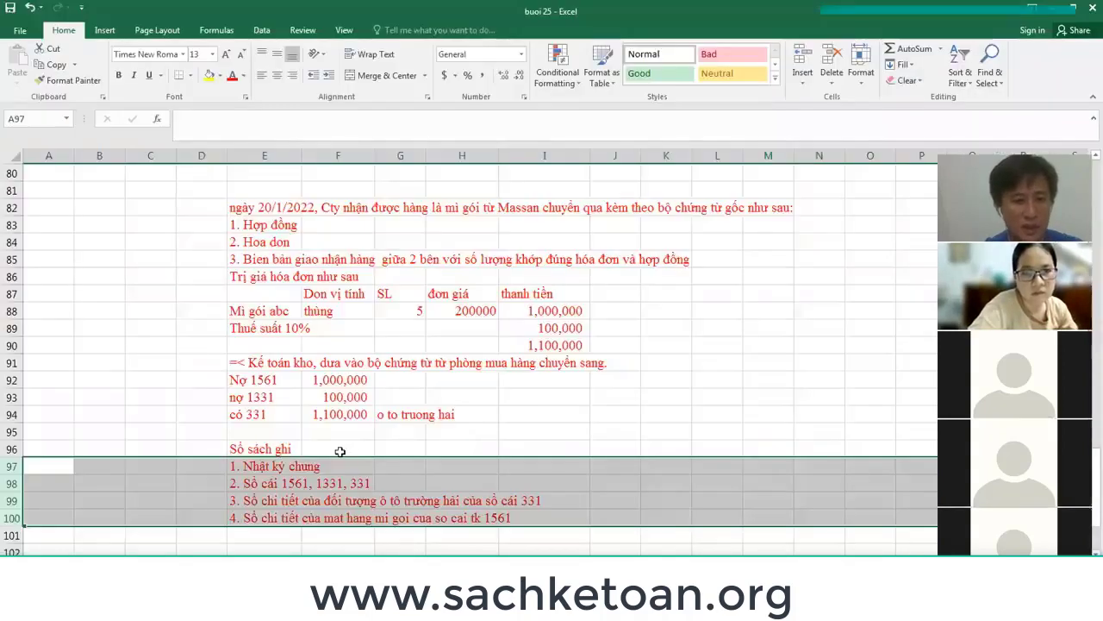
pyautogui.moveTo(267, 483); pyautogui.dragTo(344, 484)
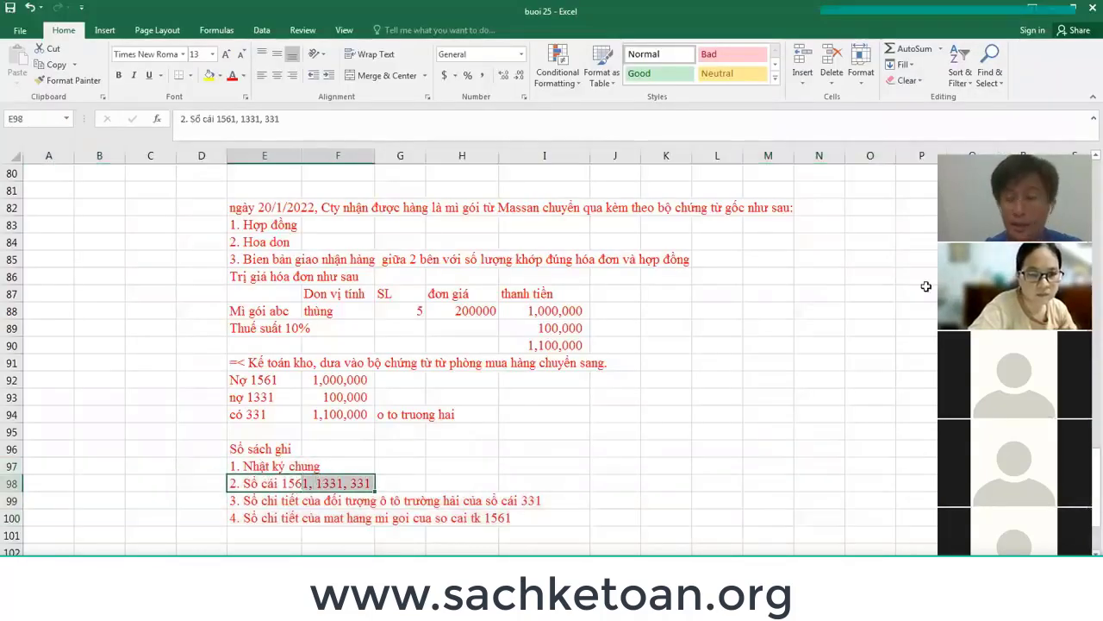
pyautogui.hotkey('alt', 'Tab')
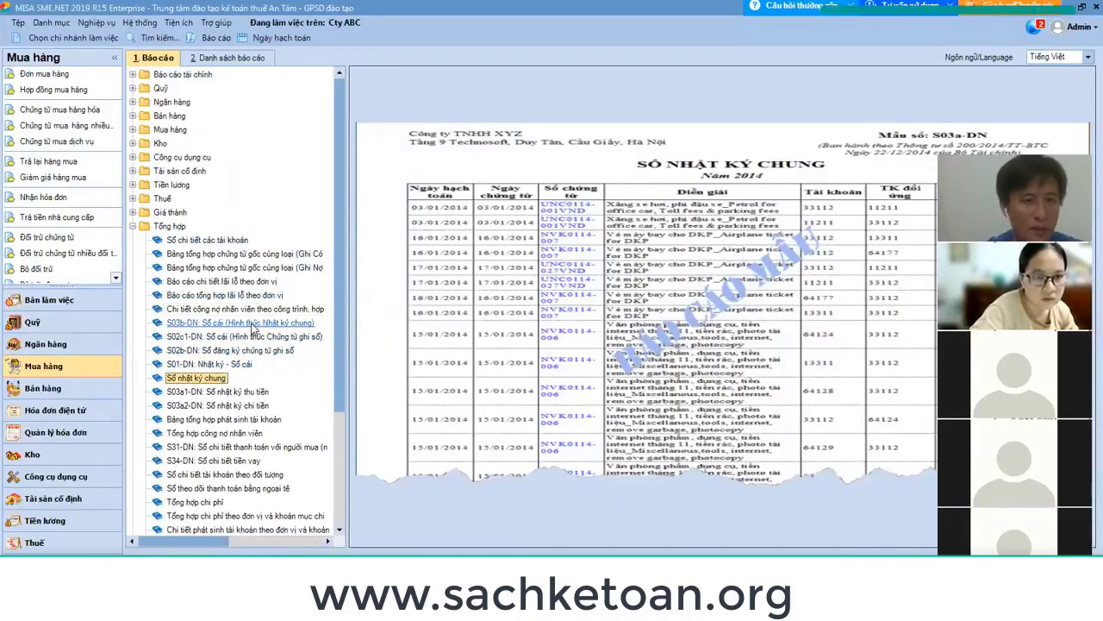
# Choose the S03b-DN Sổ cái report and tick accounts 1561, 1331 and 331.
pyautogui.click(252, 323)
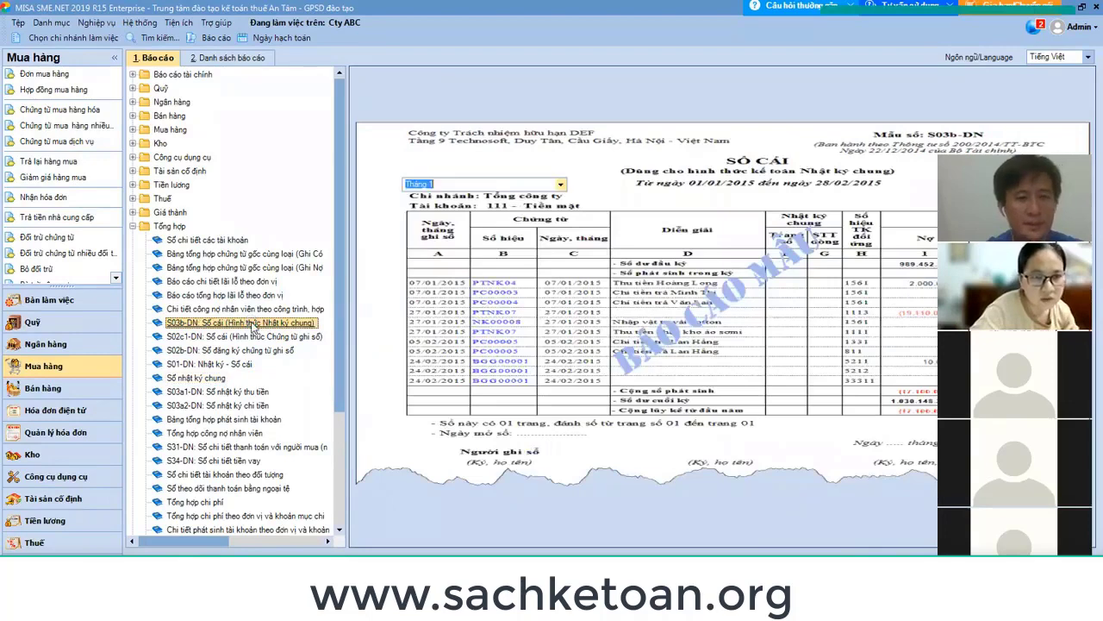
pyautogui.click(422, 221)
pyautogui.write('1561')
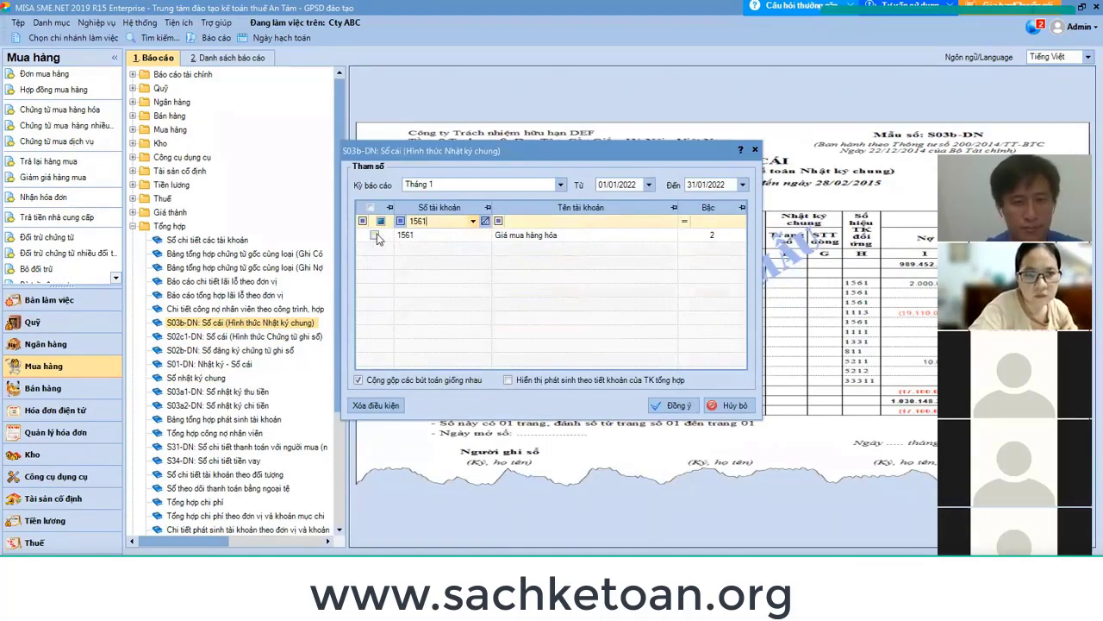
pyautogui.click(374, 235)
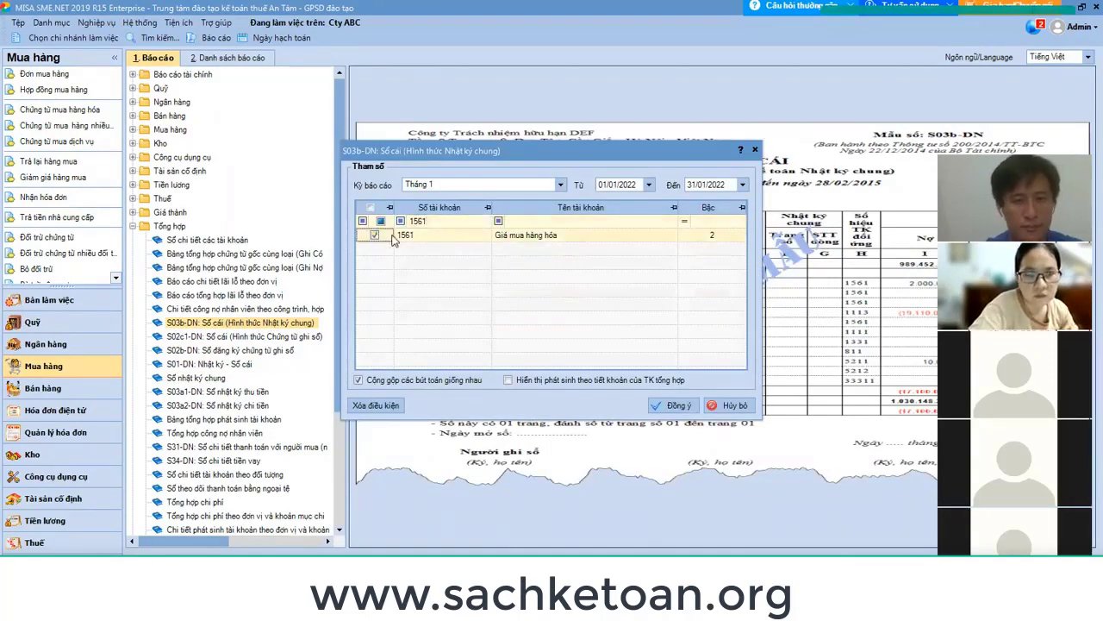
pyautogui.click(440, 222)
pyautogui.hotkey('ctrl', 'a')
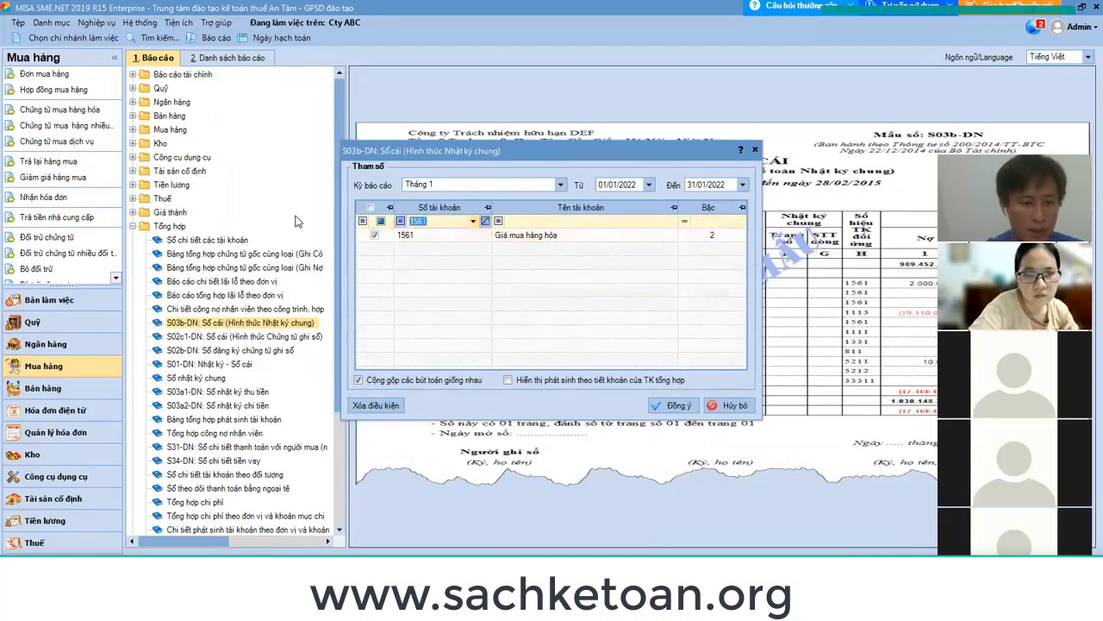
pyautogui.press('BackSpace')
pyautogui.write('1331')
pyautogui.click(374, 235)
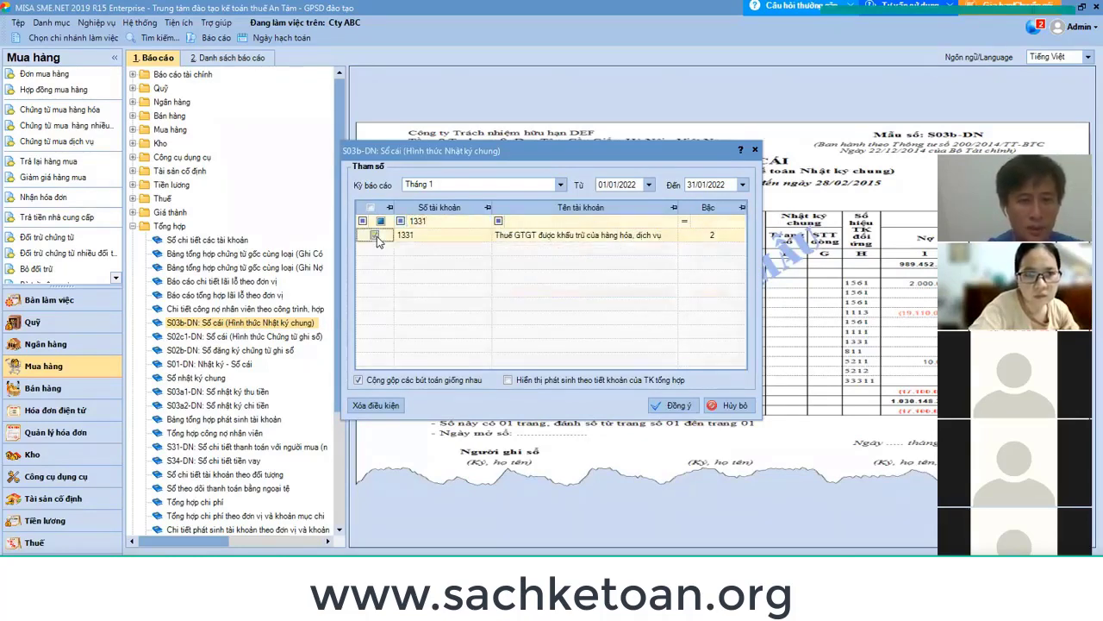
pyautogui.hotkey('ctrl', 'a')
pyautogui.write('331')
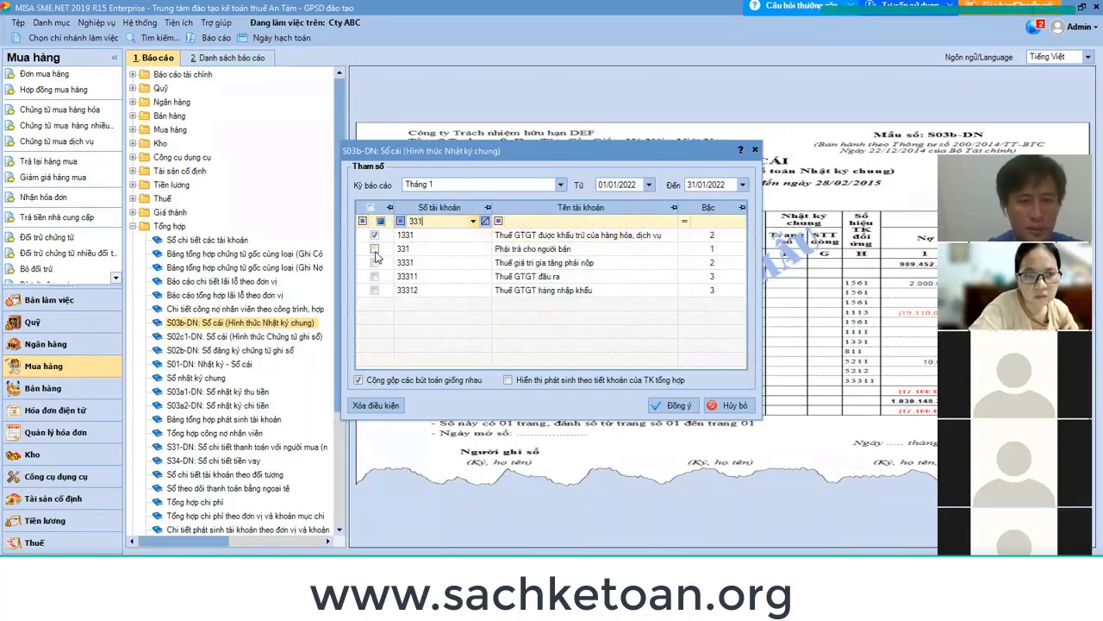
pyautogui.click(374, 249)
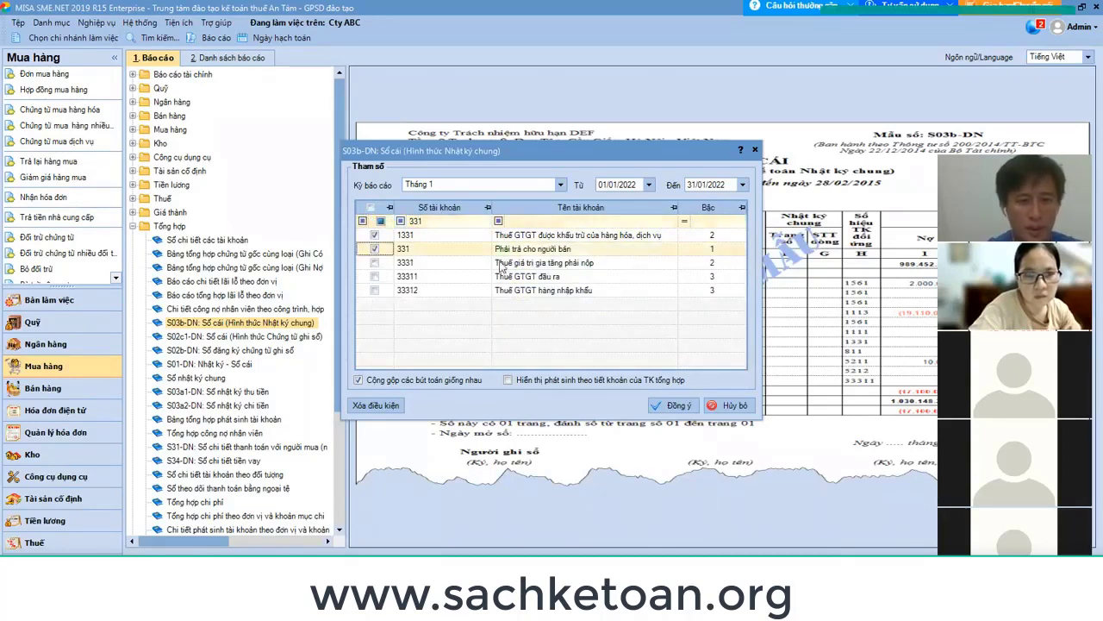
# Generate the ledger, scroll through its pages, then close the preview.
pyautogui.click(674, 405)
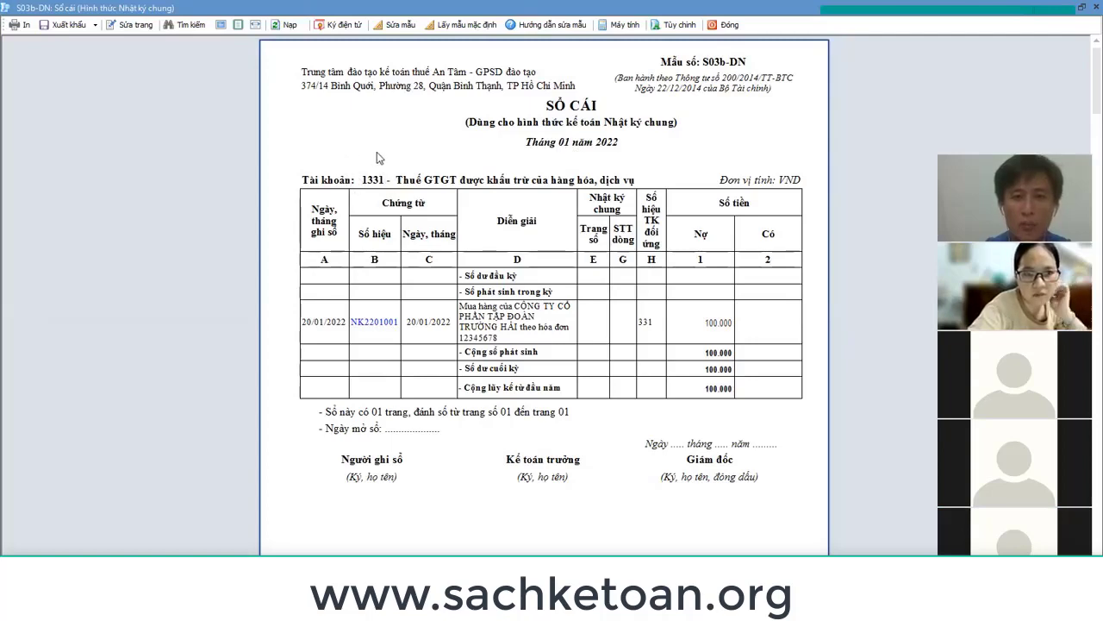
pyautogui.scroll(-10, 715, 311)
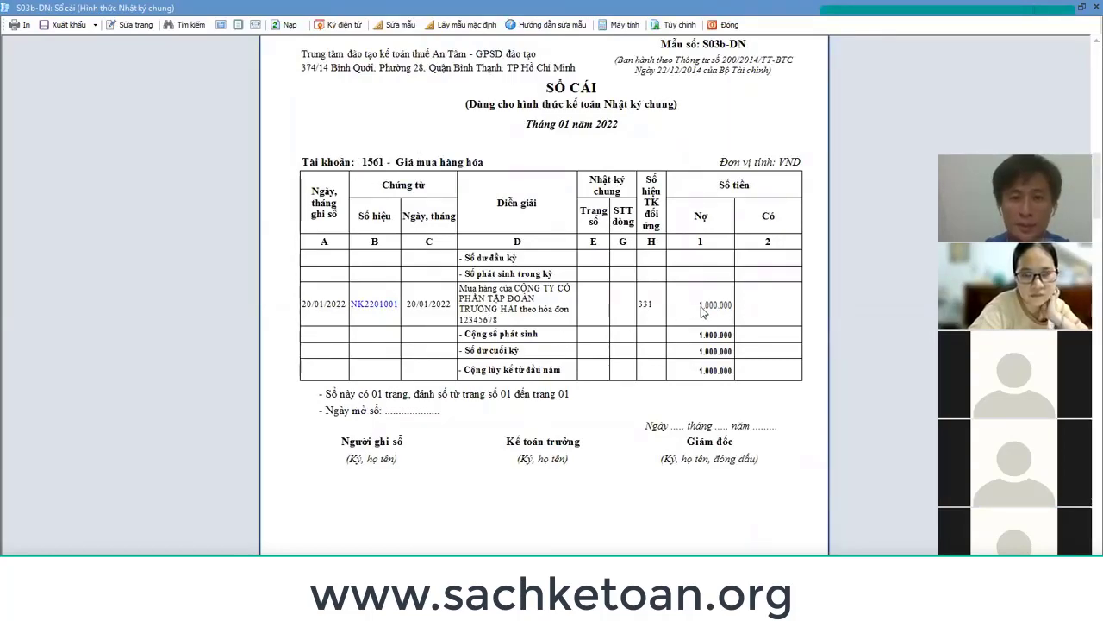
pyautogui.scroll(-10, 703, 310)
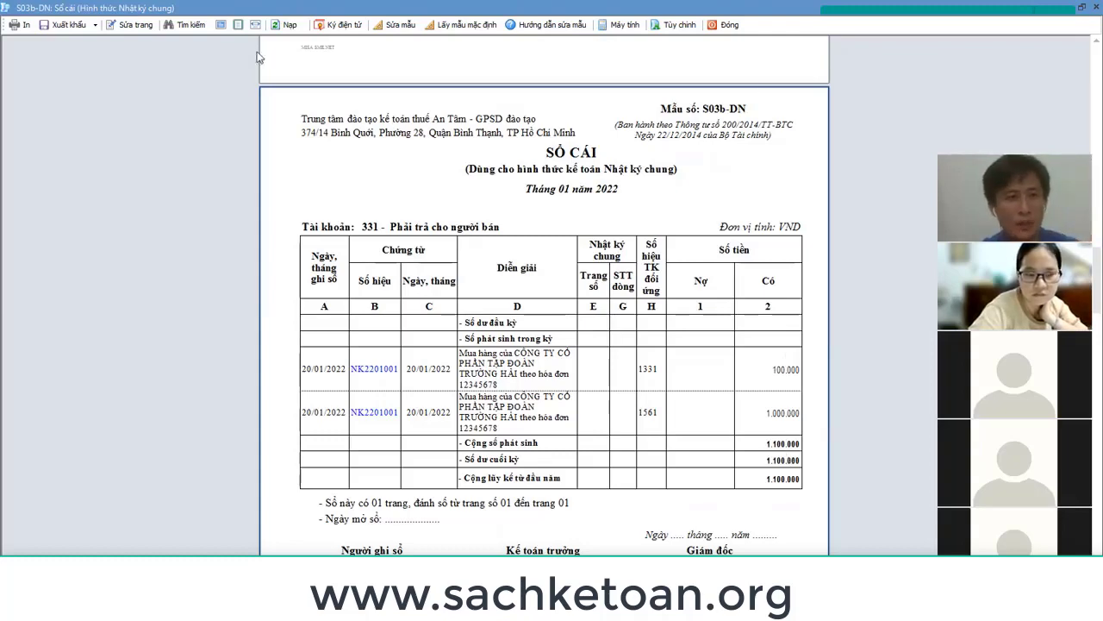
pyautogui.click(731, 24)
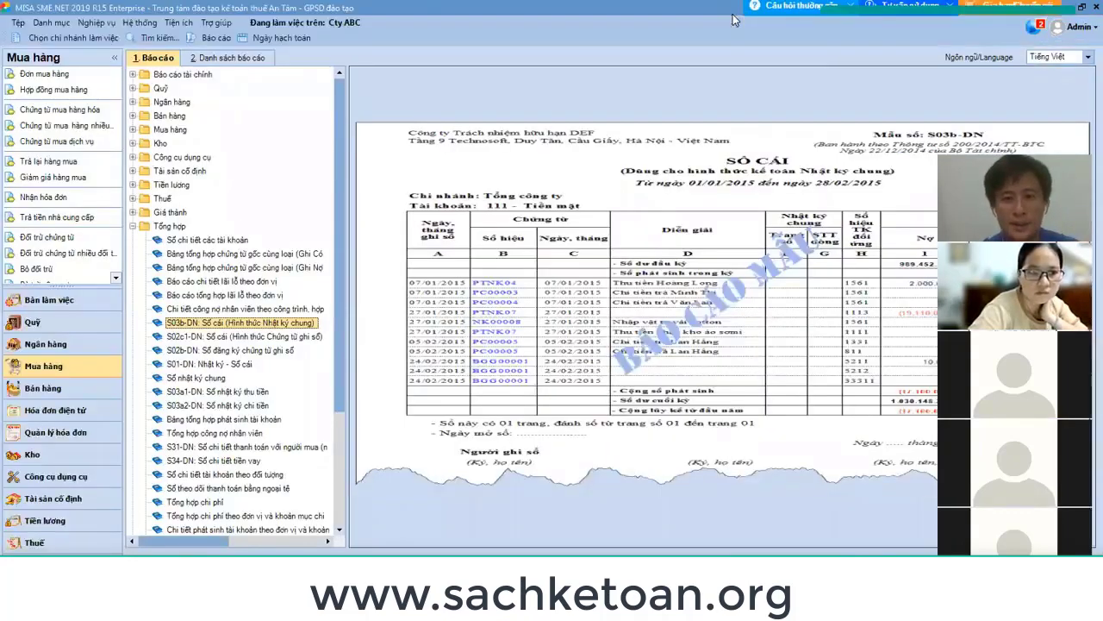
# Select the detail-ledger notes in E99:E100 in Excel, then expand MISA's Mua hàng report group.
pyautogui.hotkey('alt', 'Tab')
pyautogui.moveTo(257, 506); pyautogui.dragTo(248, 517)
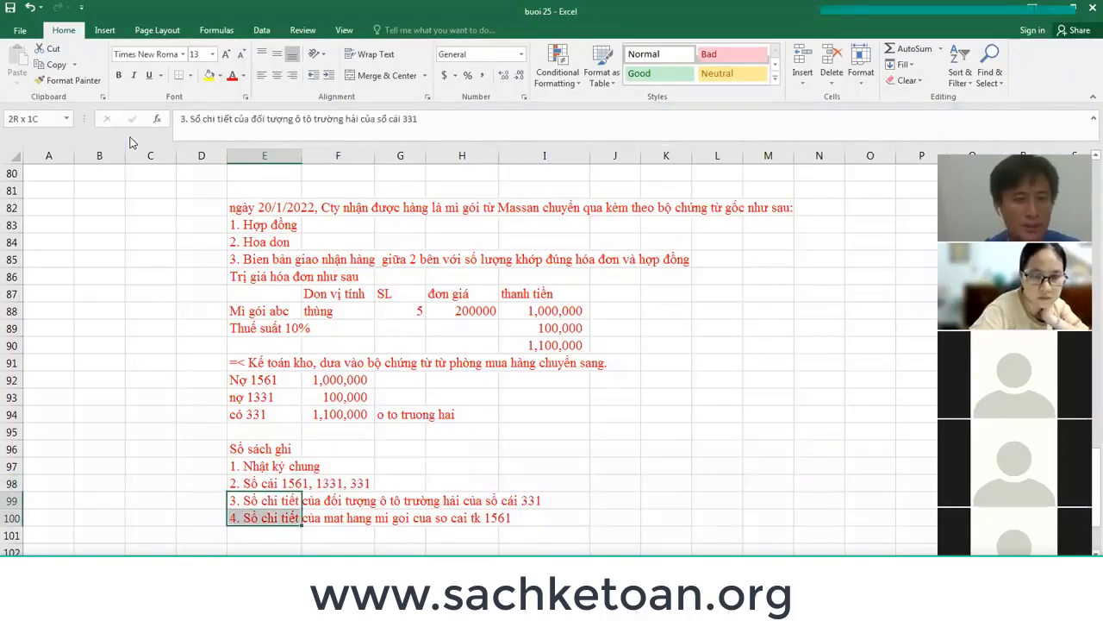
pyautogui.hotkey('alt', 'Tab')
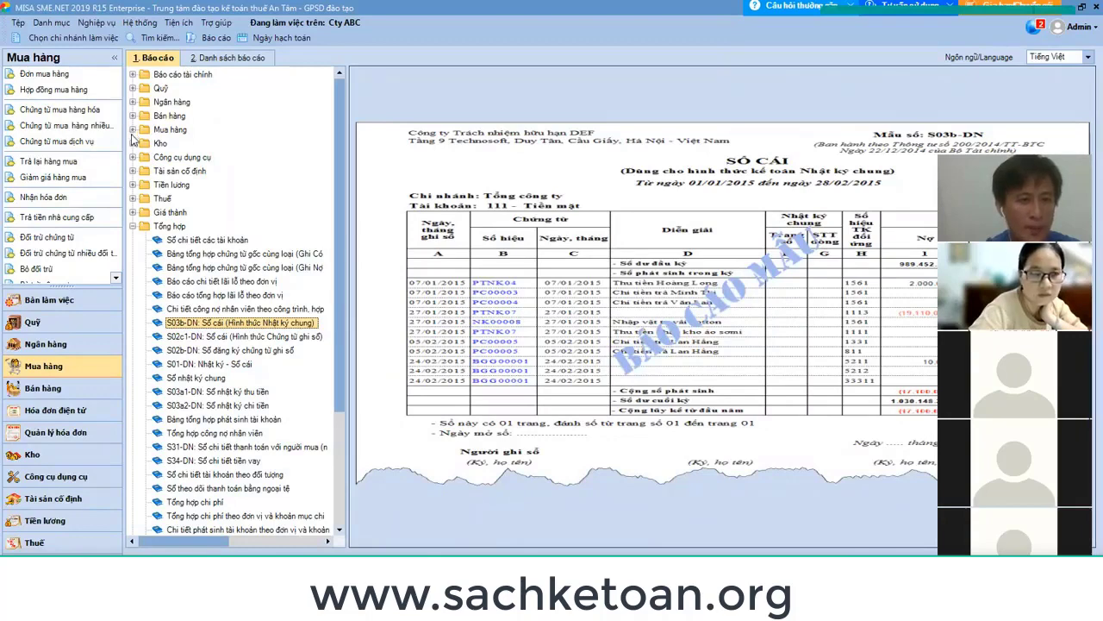
pyautogui.click(134, 129)
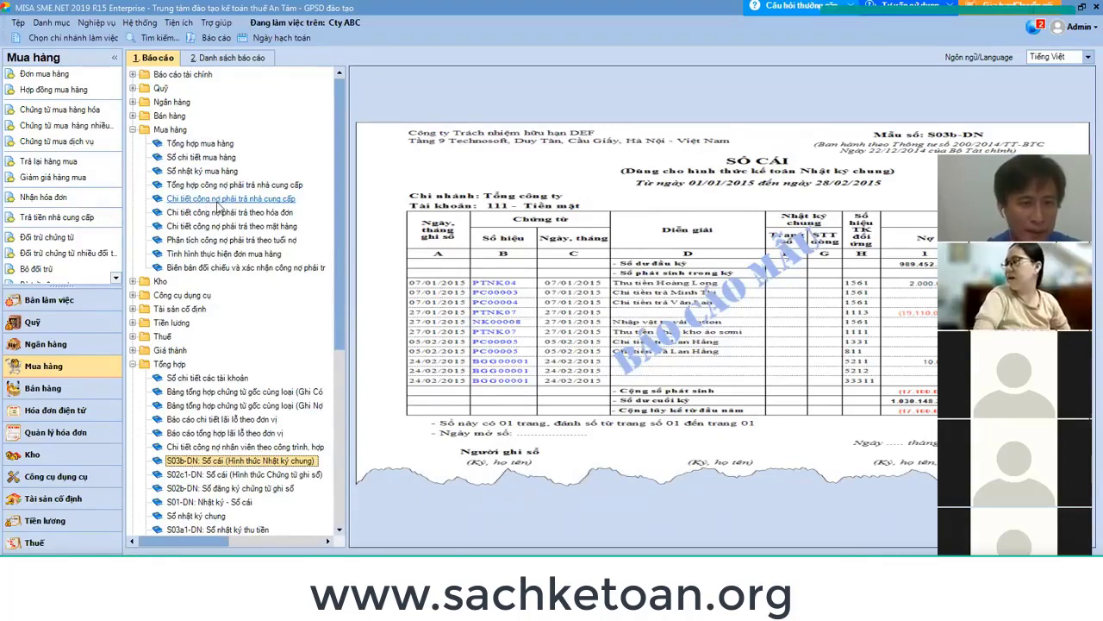
# Run the supplier payable detail report for TRUONGHAI; the mistyped dates return an empty report.
pyautogui.click(218, 199)
pyautogui.doubleClick(219, 199)
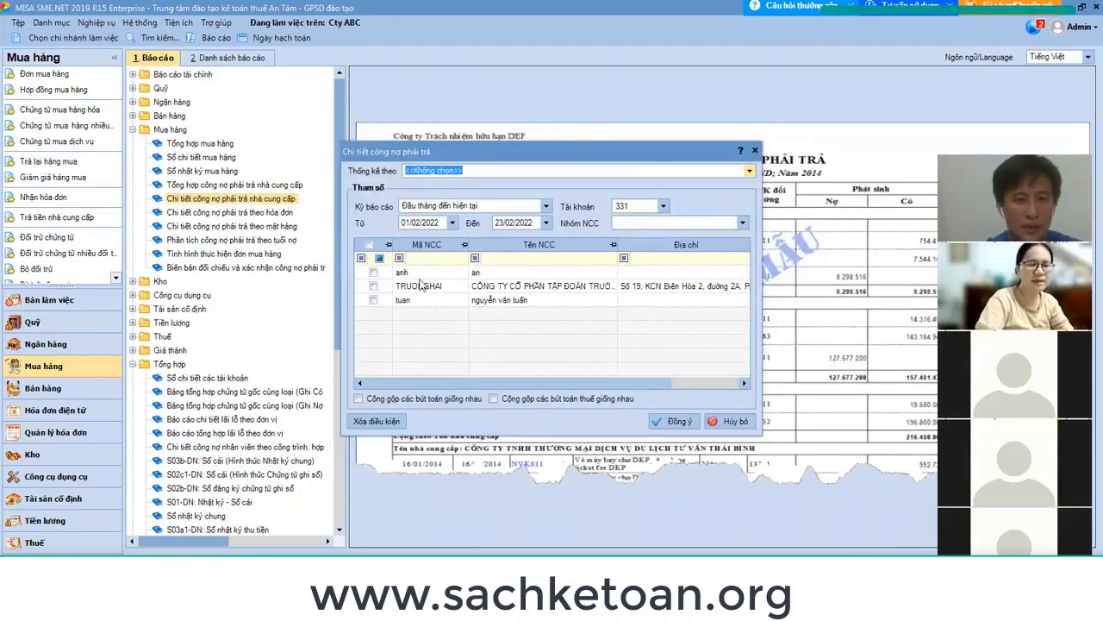
pyautogui.click(373, 285)
pyautogui.click(423, 222)
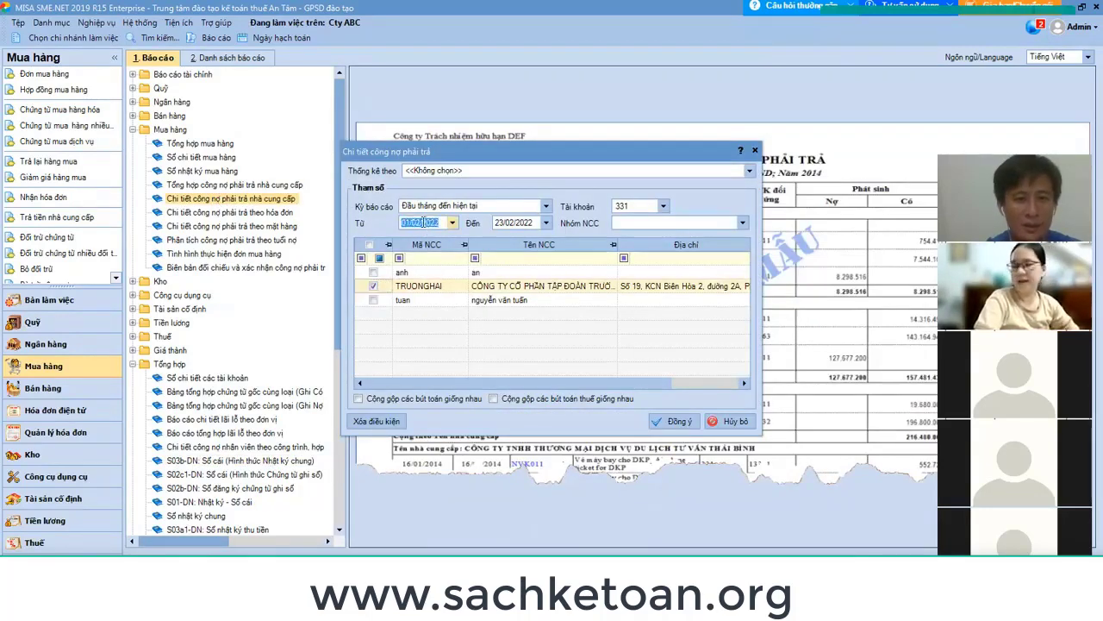
pyautogui.write('010')
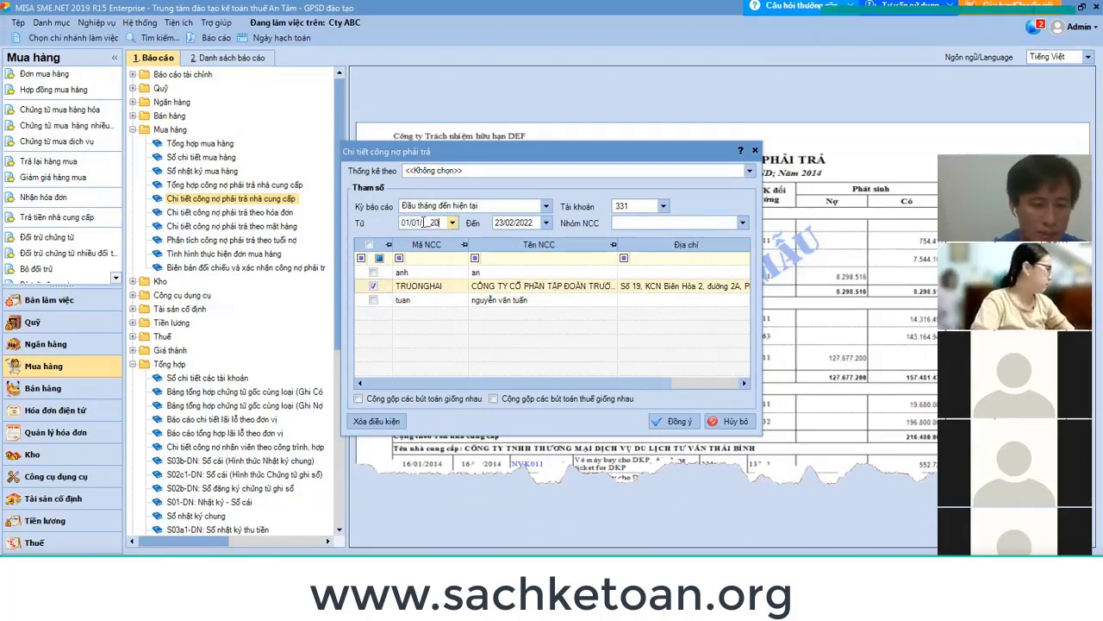
pyautogui.press('Tab')
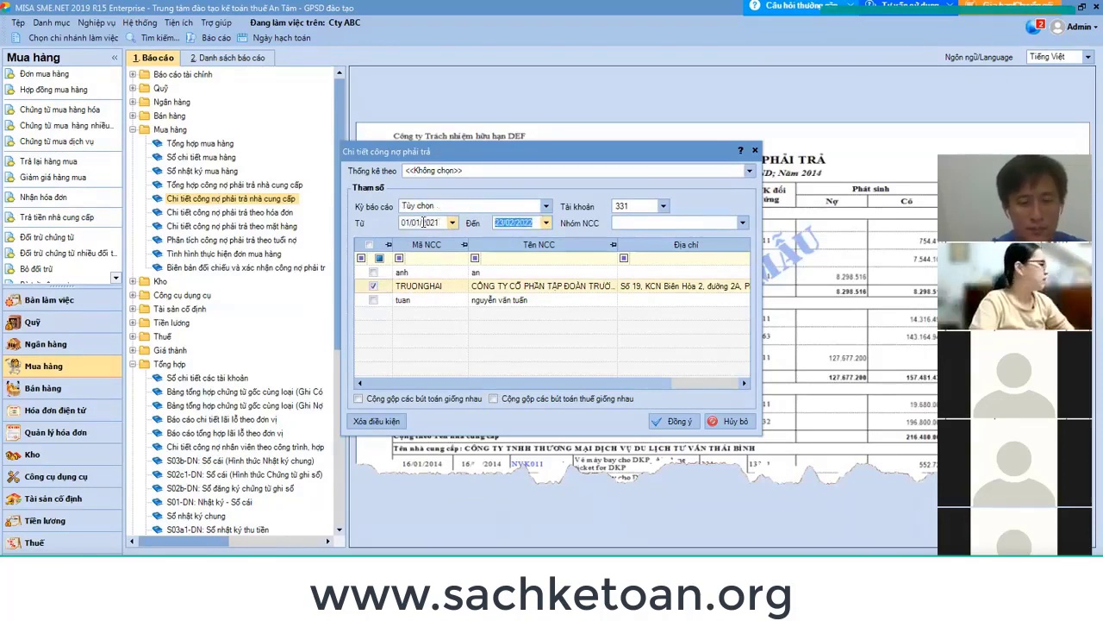
pyautogui.write('31/01/__2')
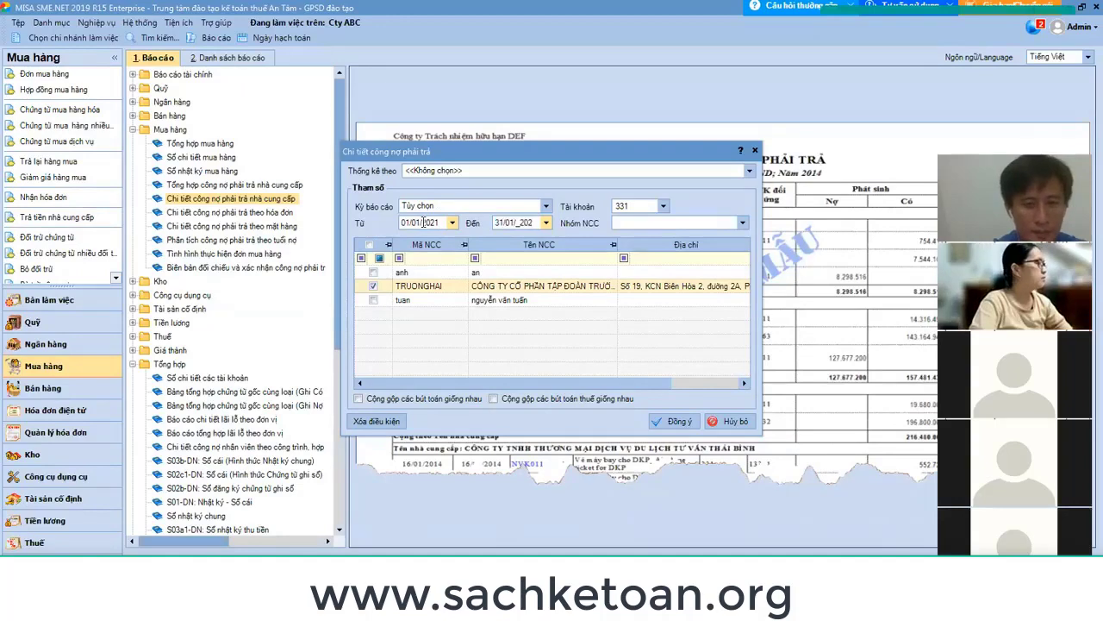
pyautogui.click(678, 422)
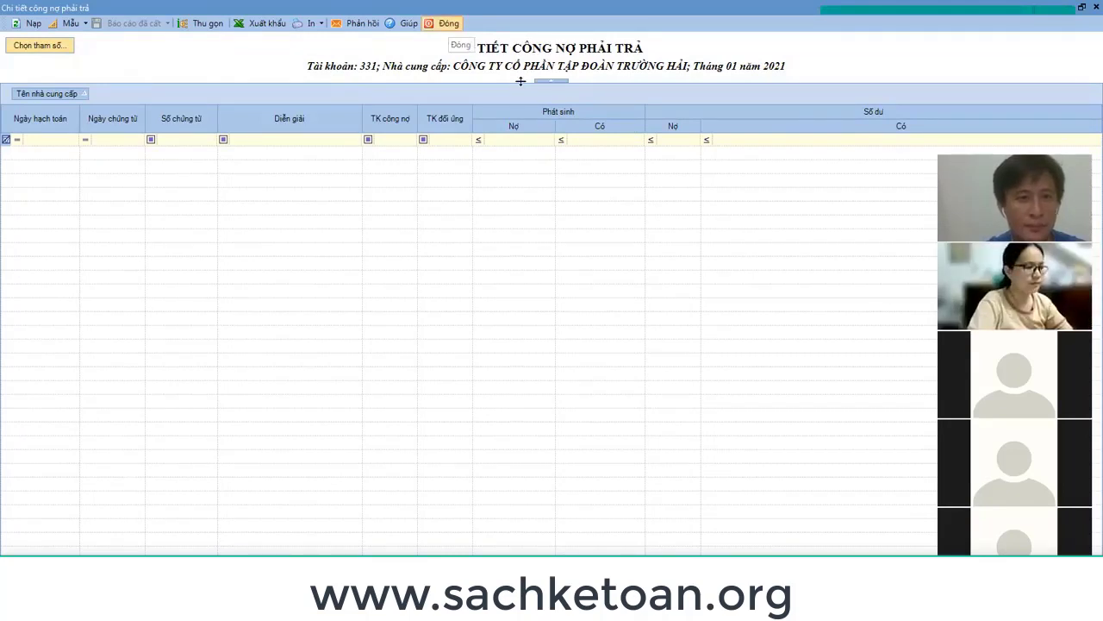
pyautogui.press('Escape')
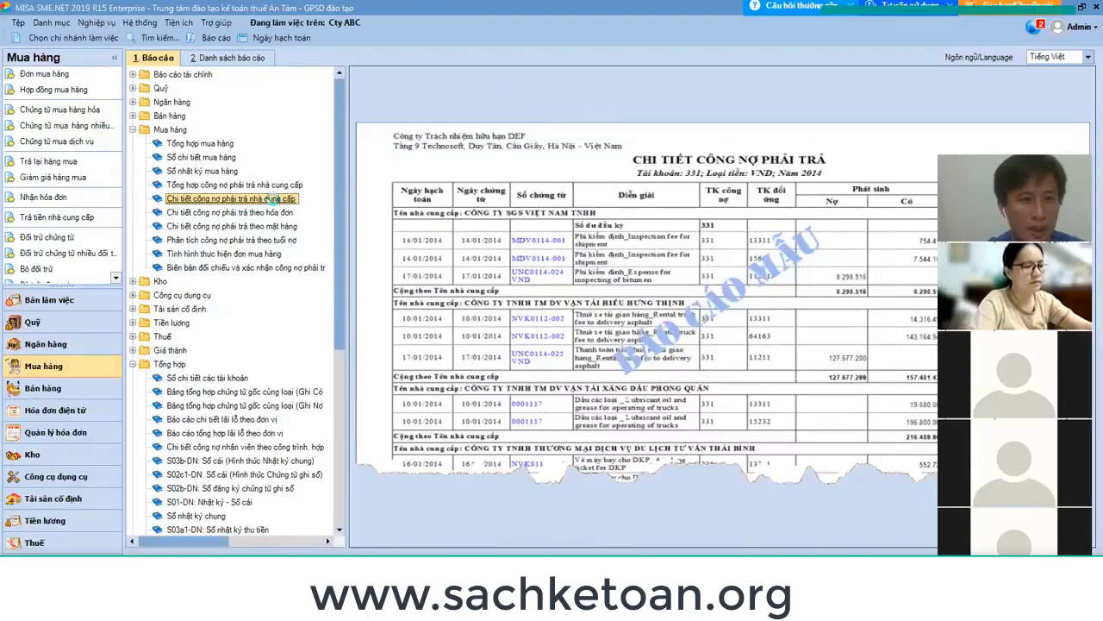
# Rerun it for 01/01/2022–31/01/2022, review the 1.100.000 credit, and close it.
pyautogui.doubleClick(269, 198)
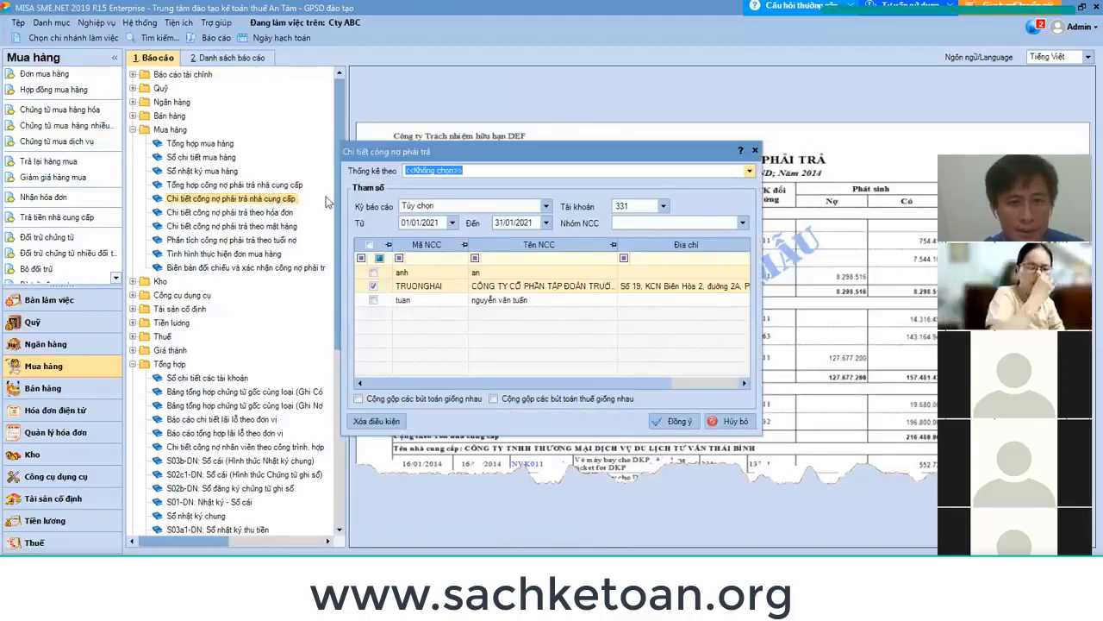
pyautogui.click(432, 226)
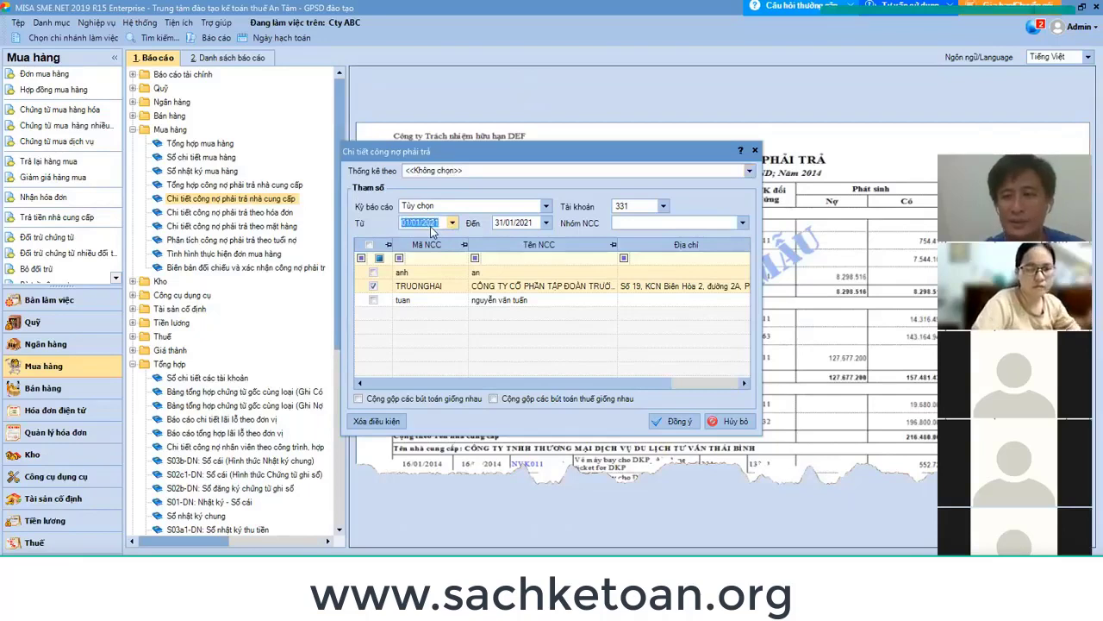
pyautogui.write('01')
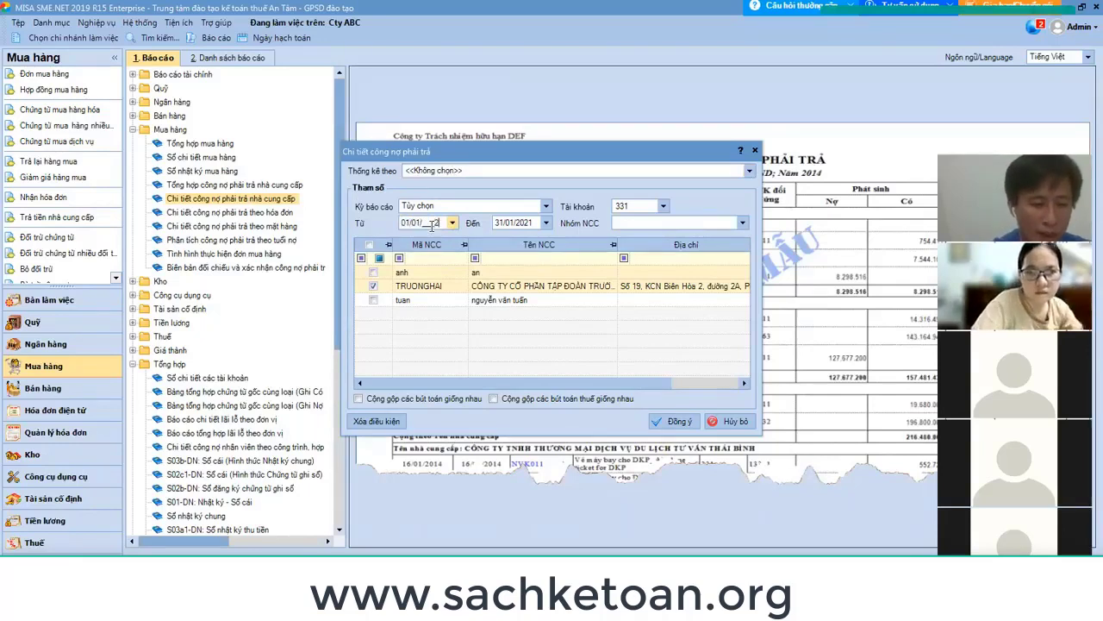
pyautogui.press('Tab')
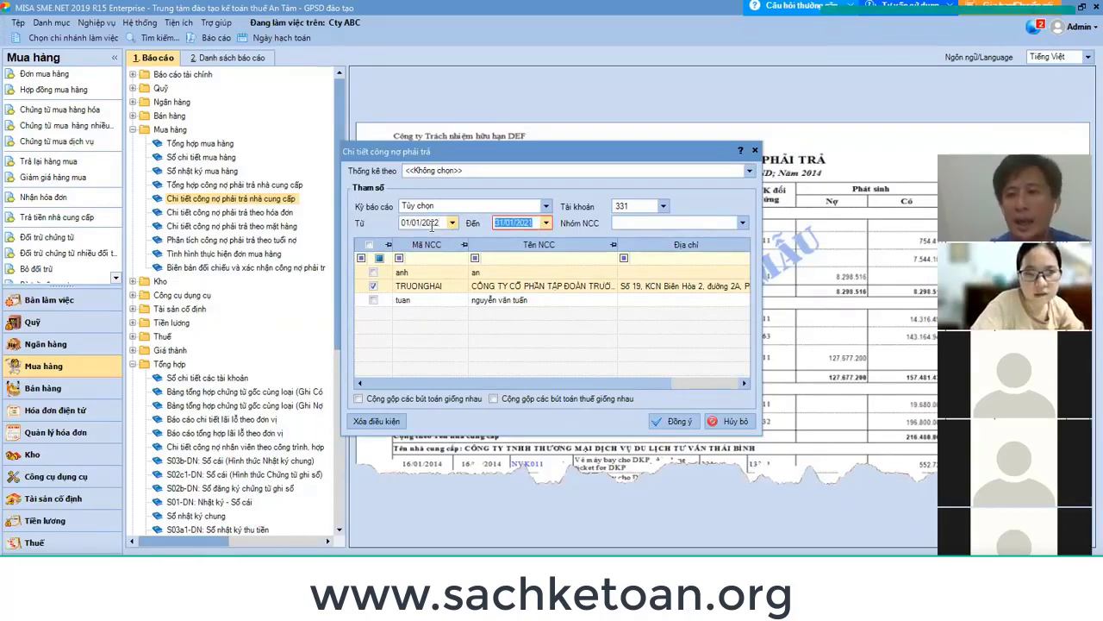
pyautogui.write('31/')
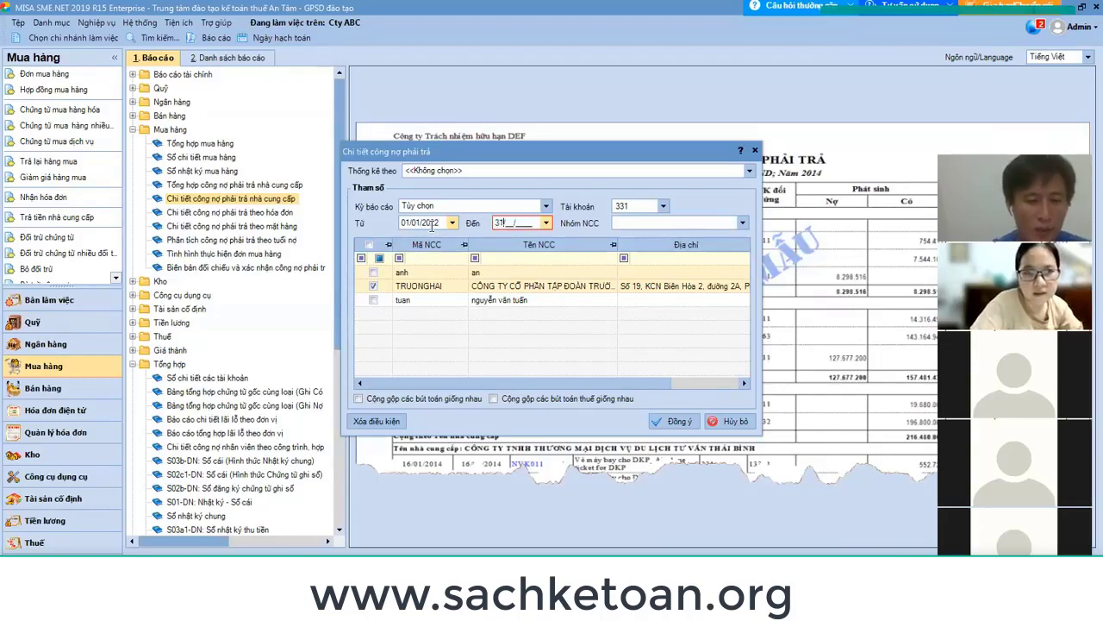
pyautogui.write('01/2022')
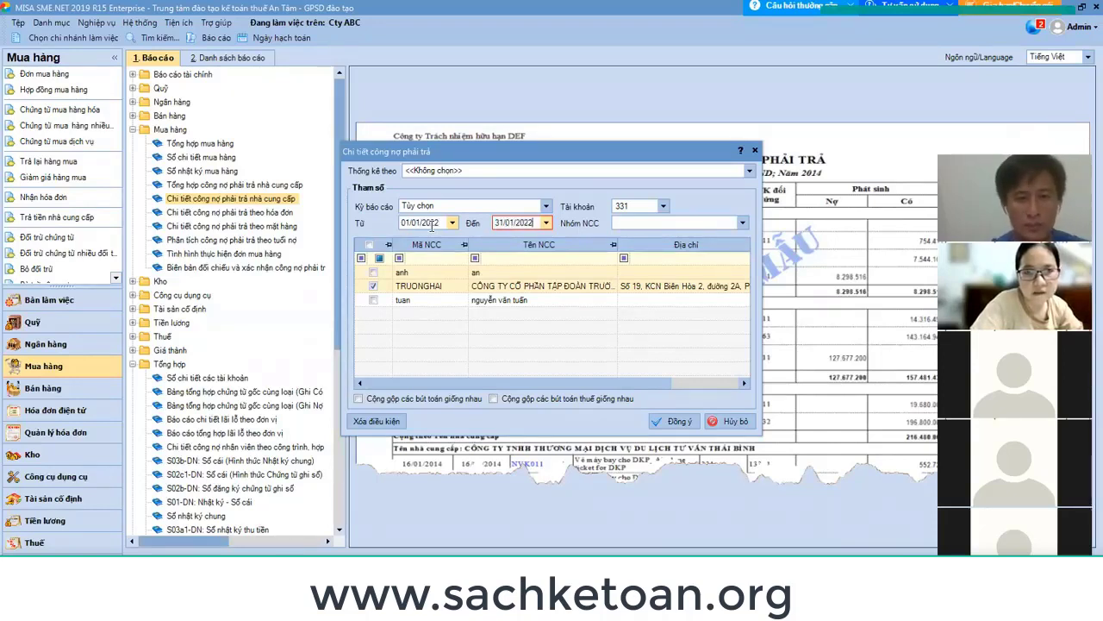
pyautogui.click(674, 420)
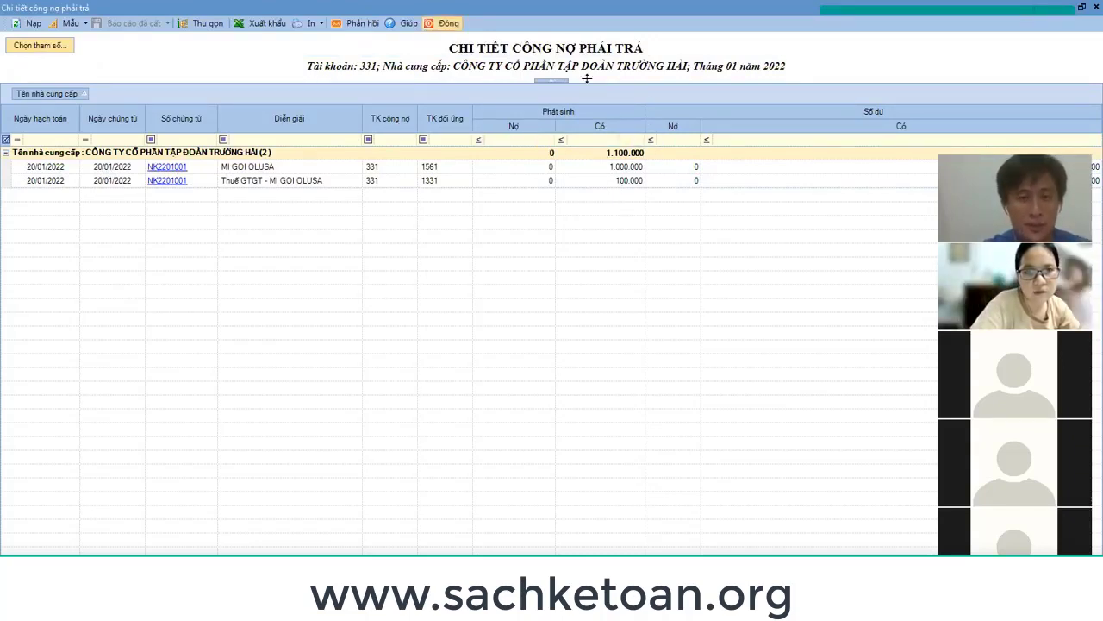
pyautogui.press('Escape')
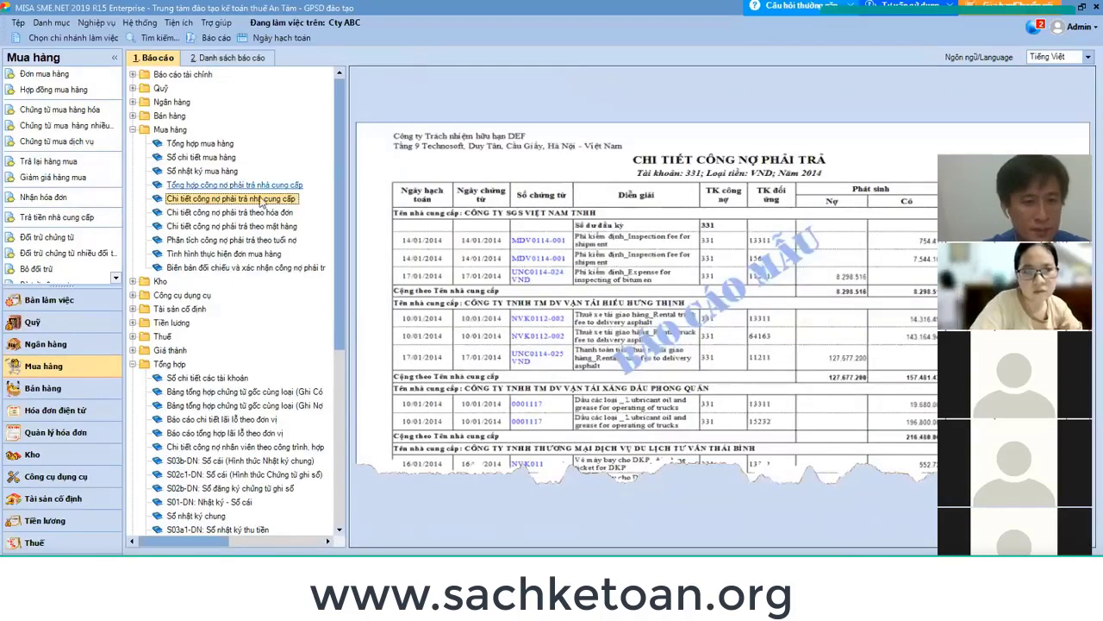
# Run Chi tiết công nợ phải trả theo hóa đơn for TRUONGHAI, 01/01/2022 to 31/01/2022.
pyautogui.click(242, 213)
pyautogui.doubleClick(243, 213)
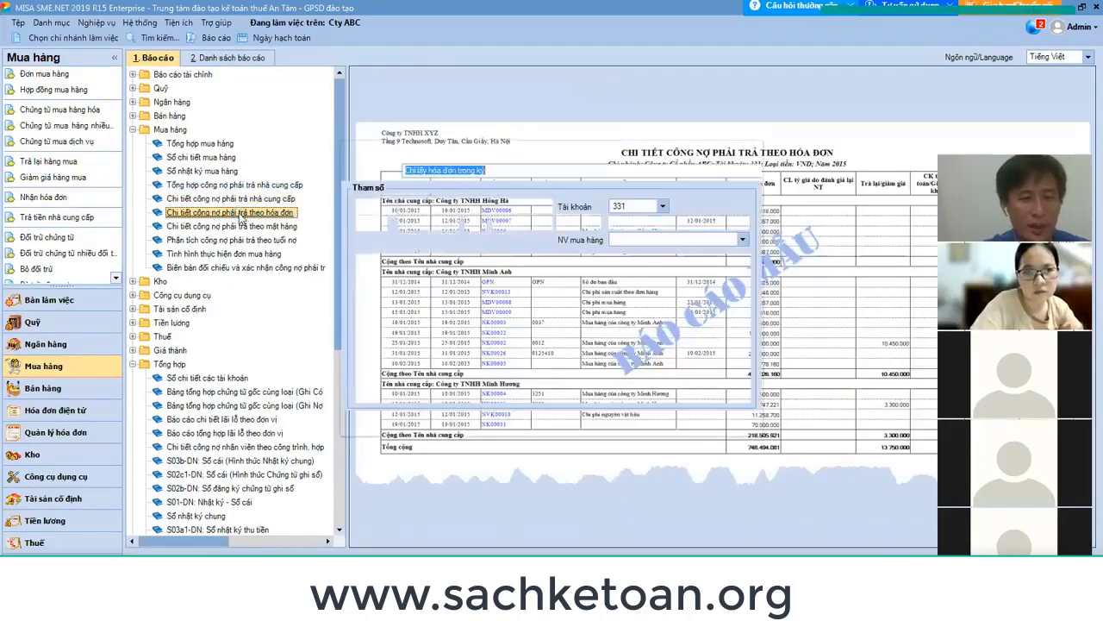
pyautogui.click(375, 304)
pyautogui.click(374, 303)
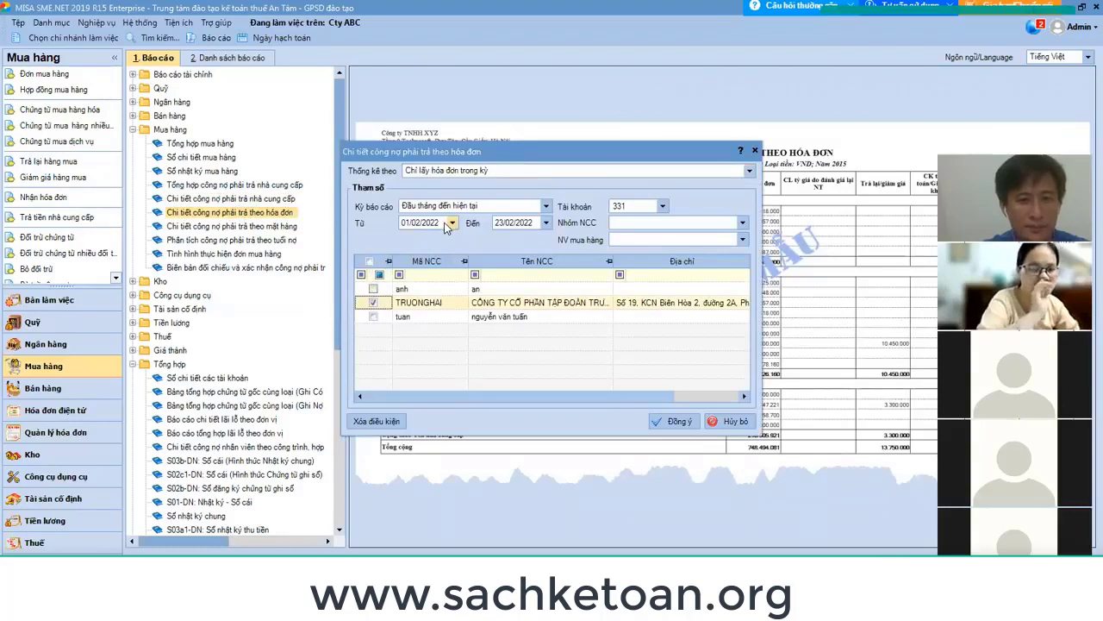
pyautogui.click(445, 223)
pyautogui.write('01/0')
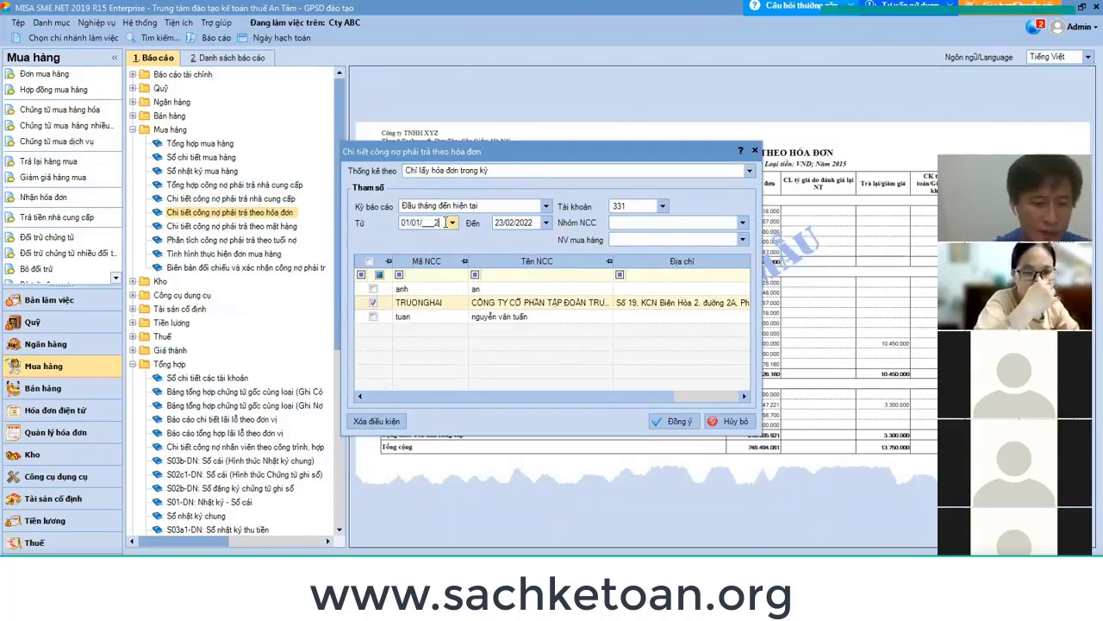
pyautogui.write('1/2022')
pyautogui.press('Tab')
pyautogui.write('3')
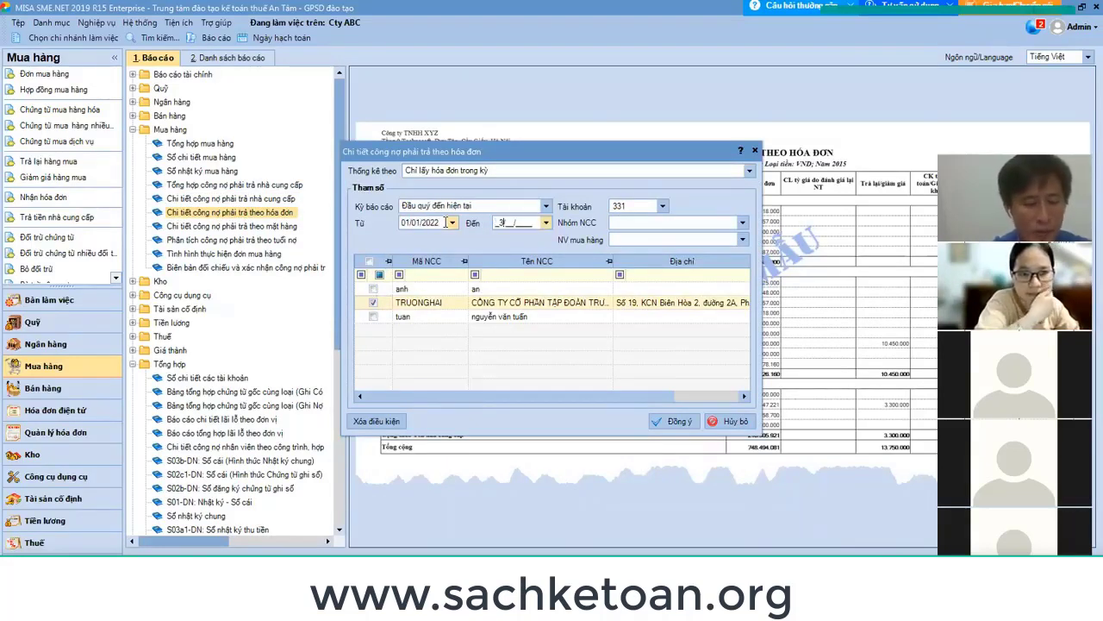
pyautogui.write('1012')
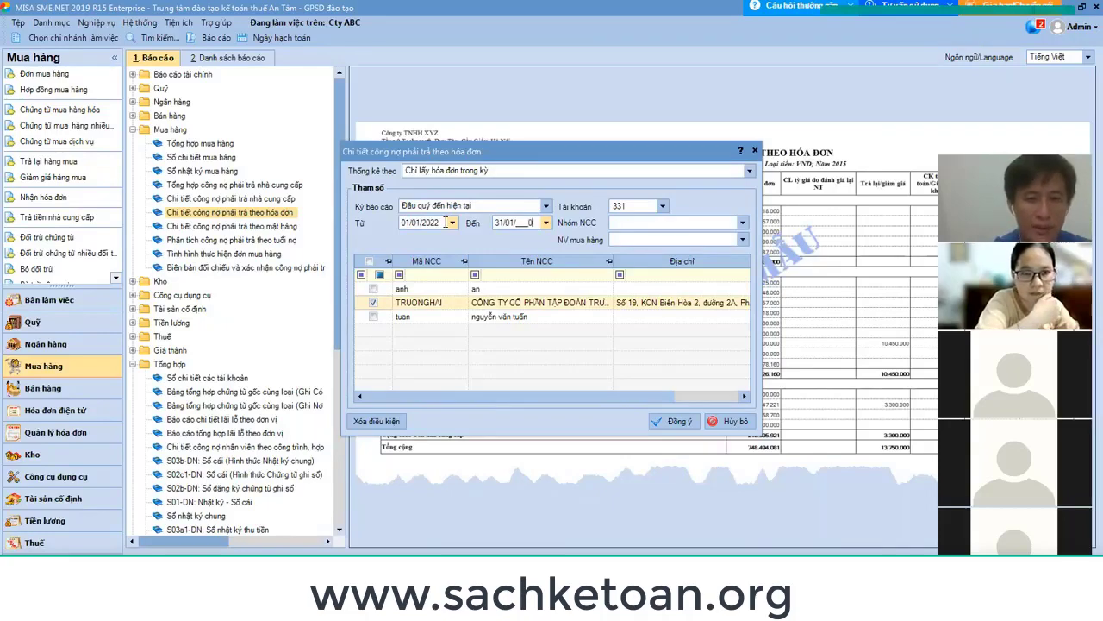
pyautogui.press('BackSpace')
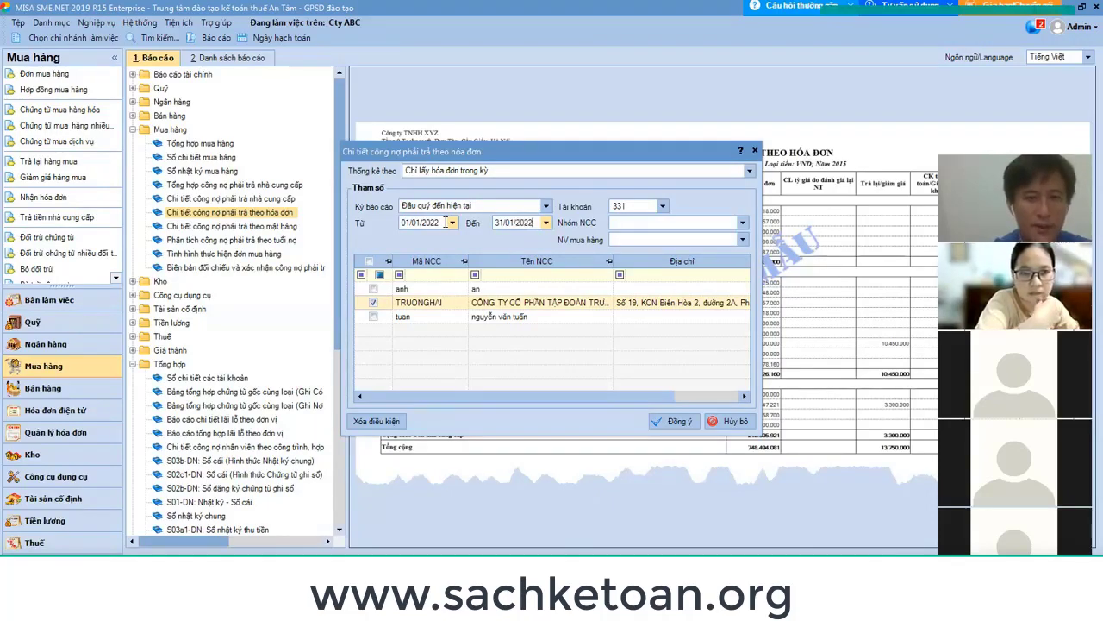
pyautogui.click(675, 420)
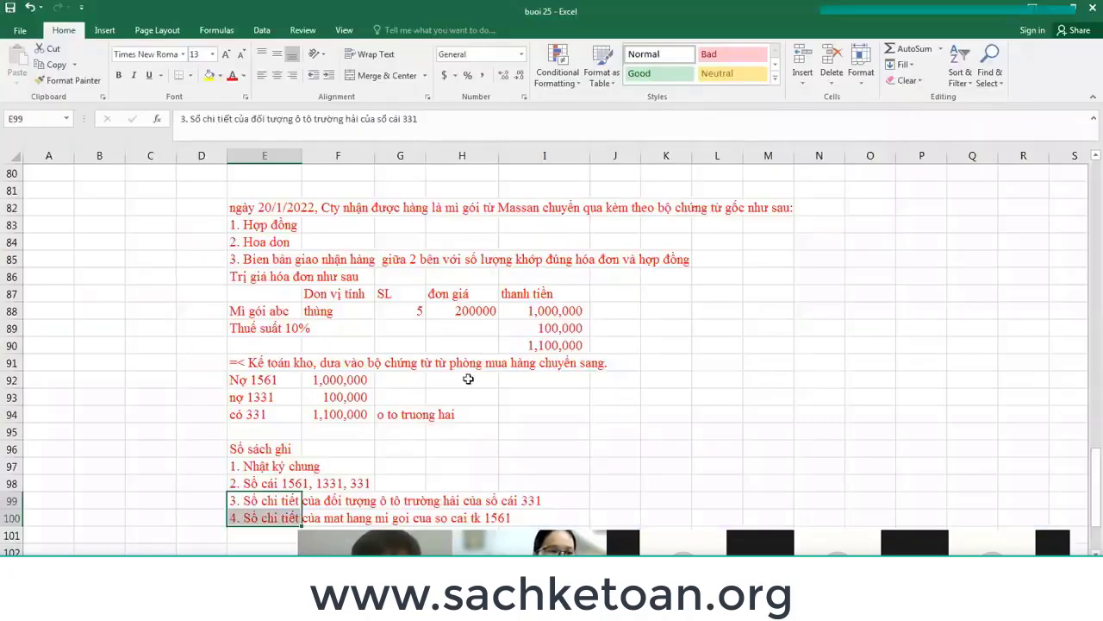
# Scroll to the goods detail-ledger note in E100, then return to MISA's reports list.
pyautogui.scroll(-2, 419, 396)
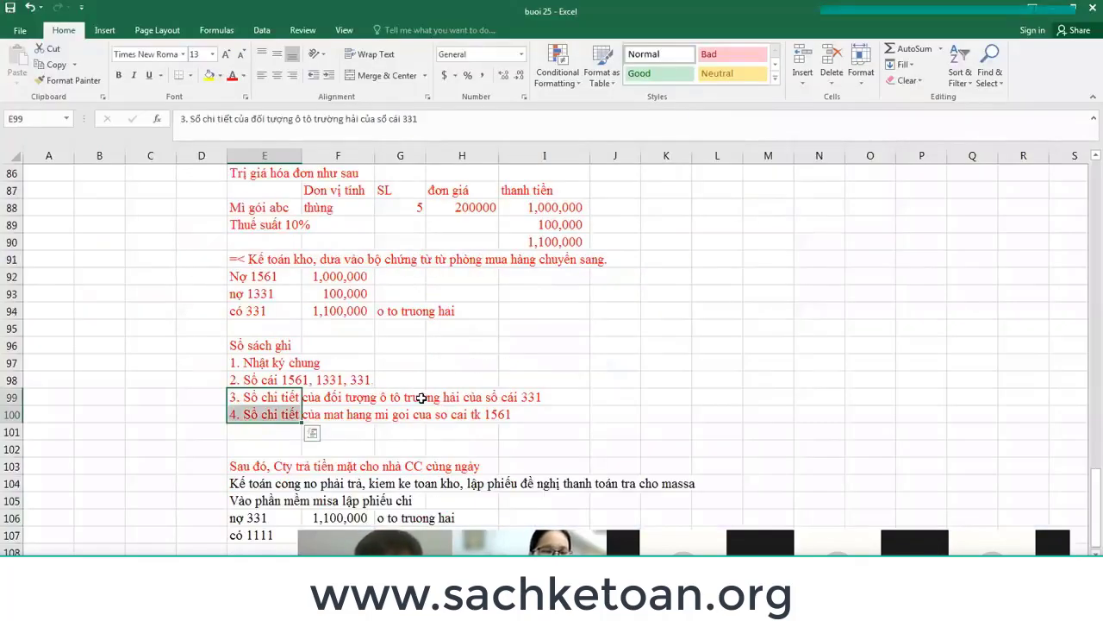
pyautogui.click(277, 422)
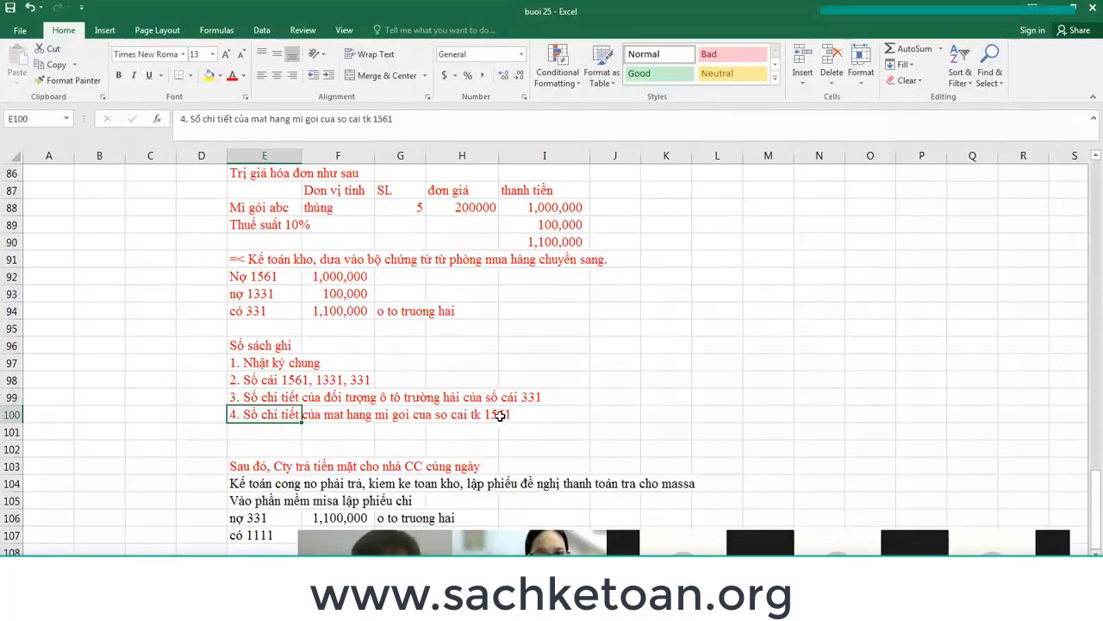
pyautogui.hotkey('alt', 'Tab')
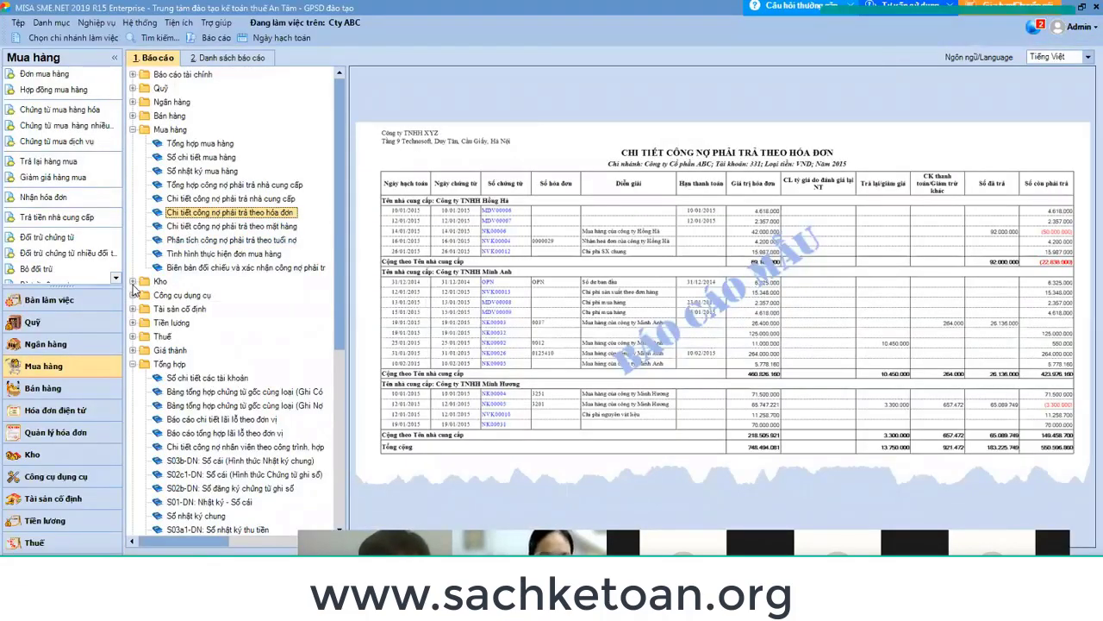
# Run the Kho goods detail ledger for item MIGOI from 01/01/2022 to 31/01/2022.
pyautogui.click(133, 130)
pyautogui.click(132, 143)
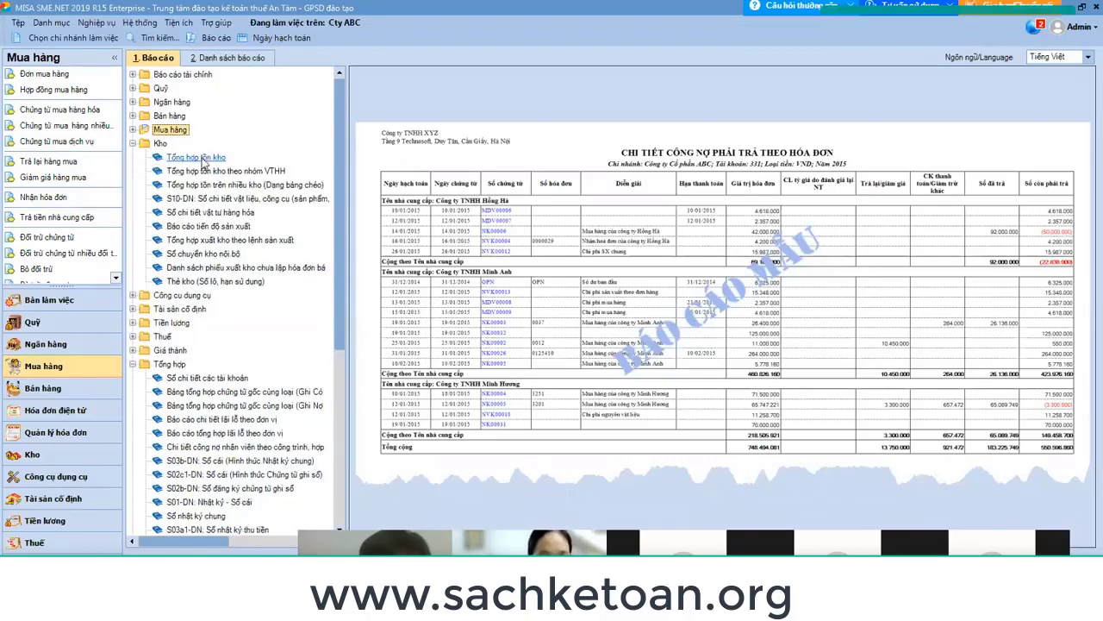
pyautogui.doubleClick(215, 215)
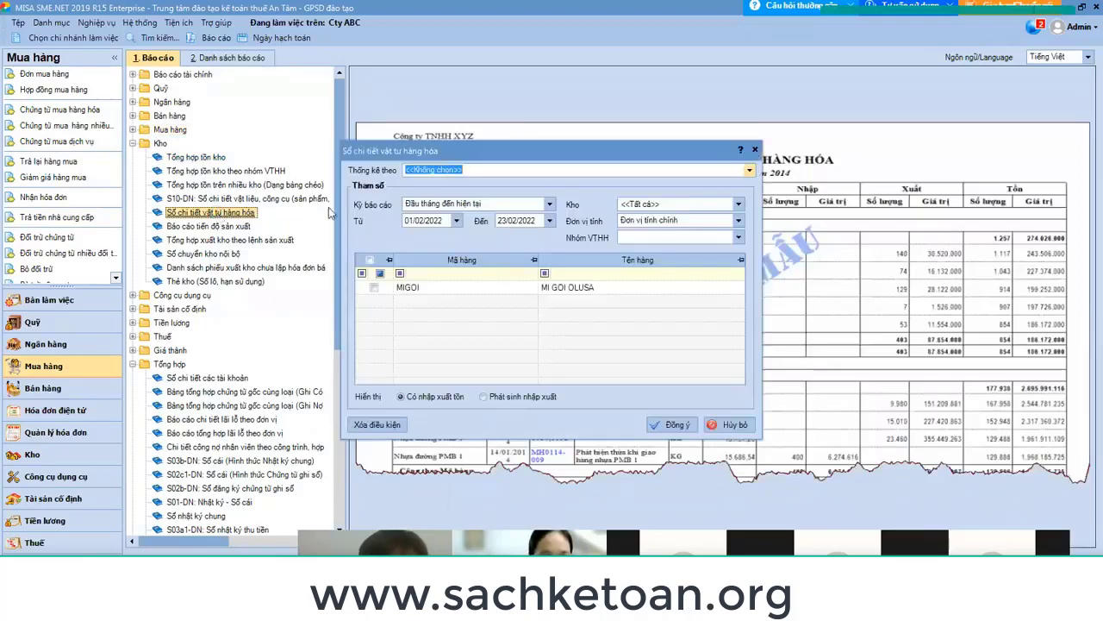
pyautogui.click(374, 287)
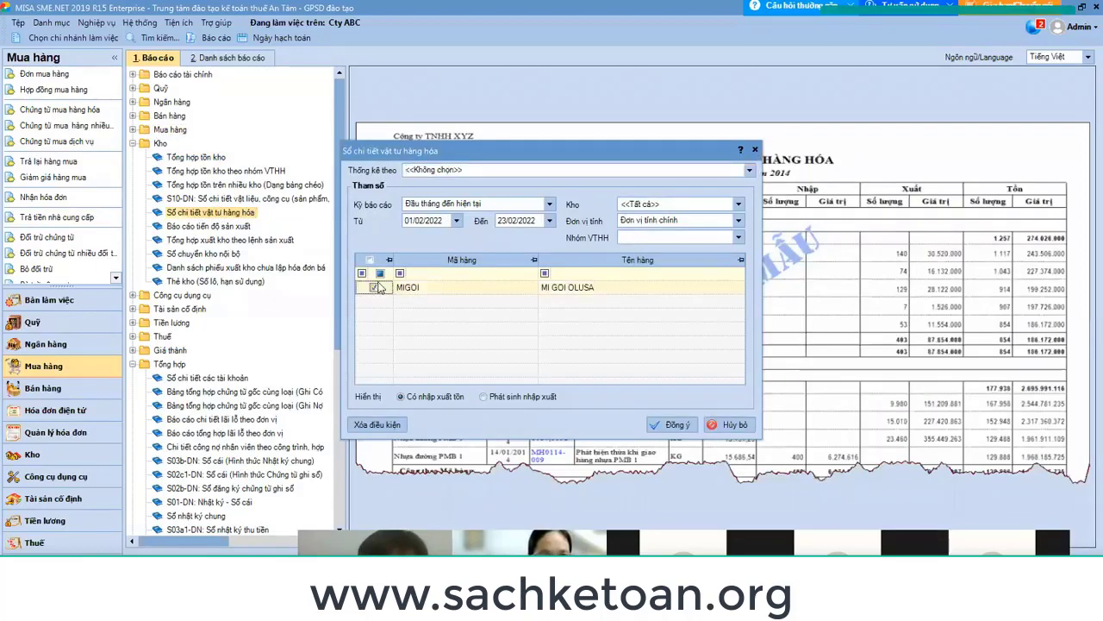
pyautogui.click(436, 222)
pyautogui.write('01012')
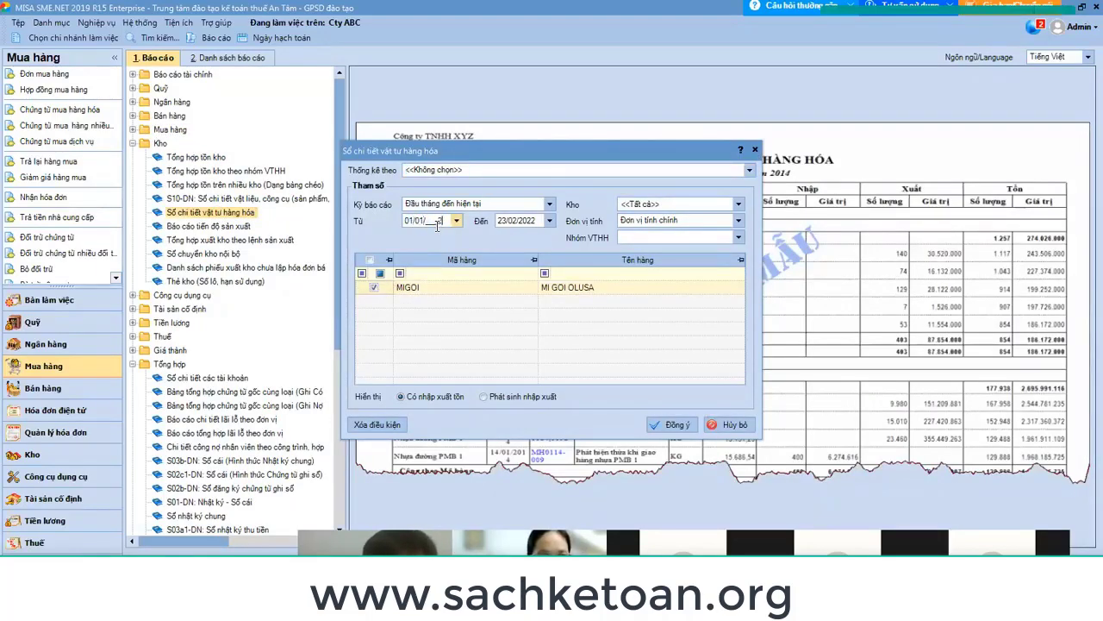
pyautogui.press('Tab')
pyautogui.write('31/01/')
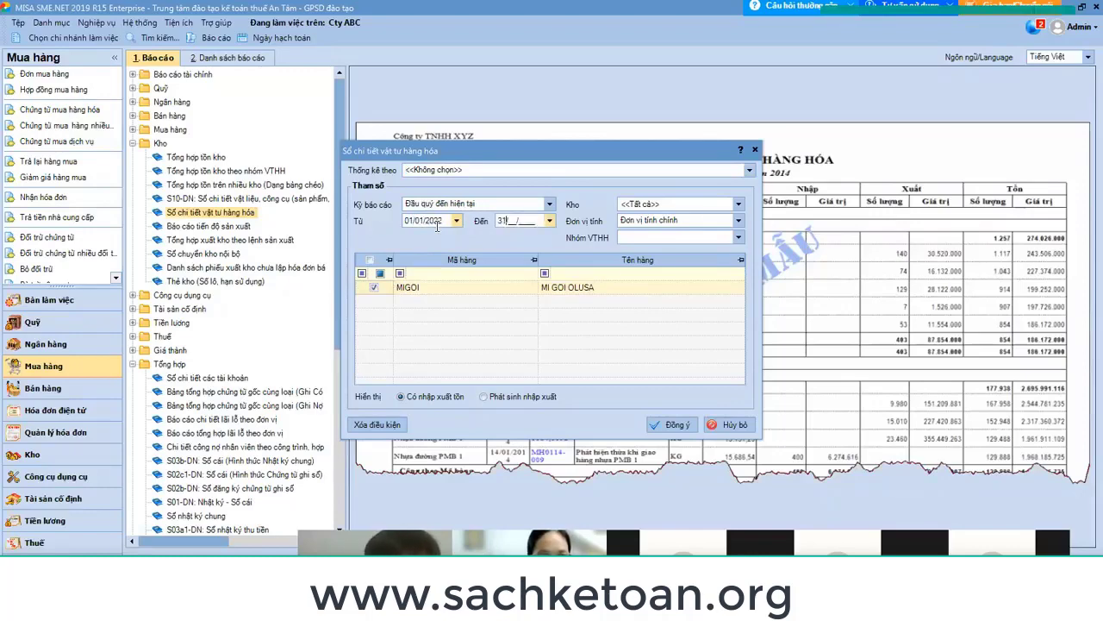
pyautogui.write('2022')
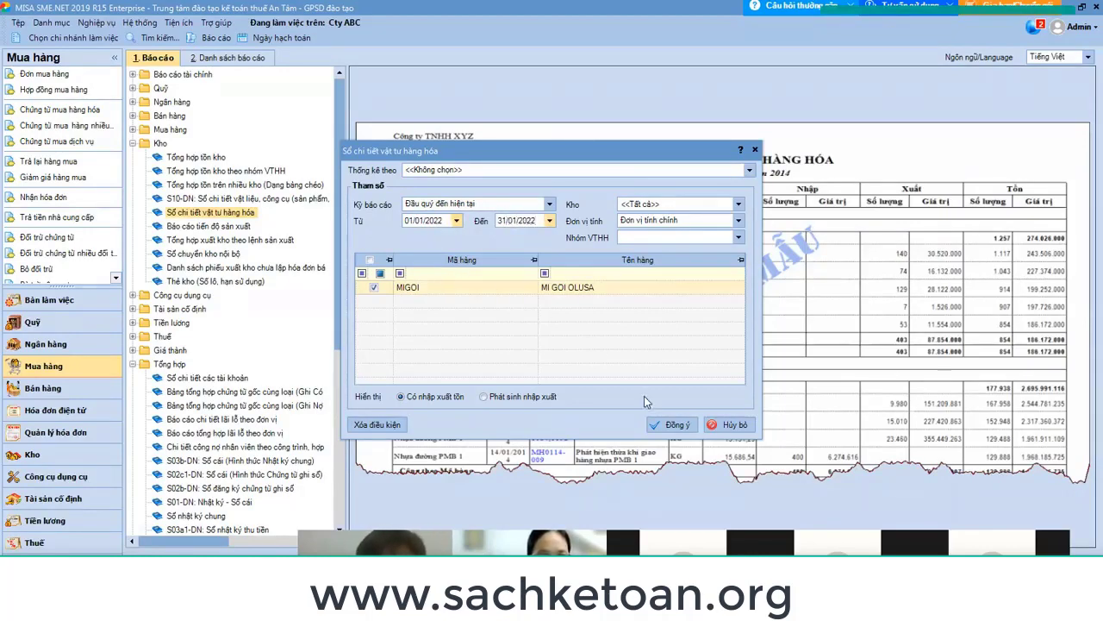
pyautogui.click(673, 425)
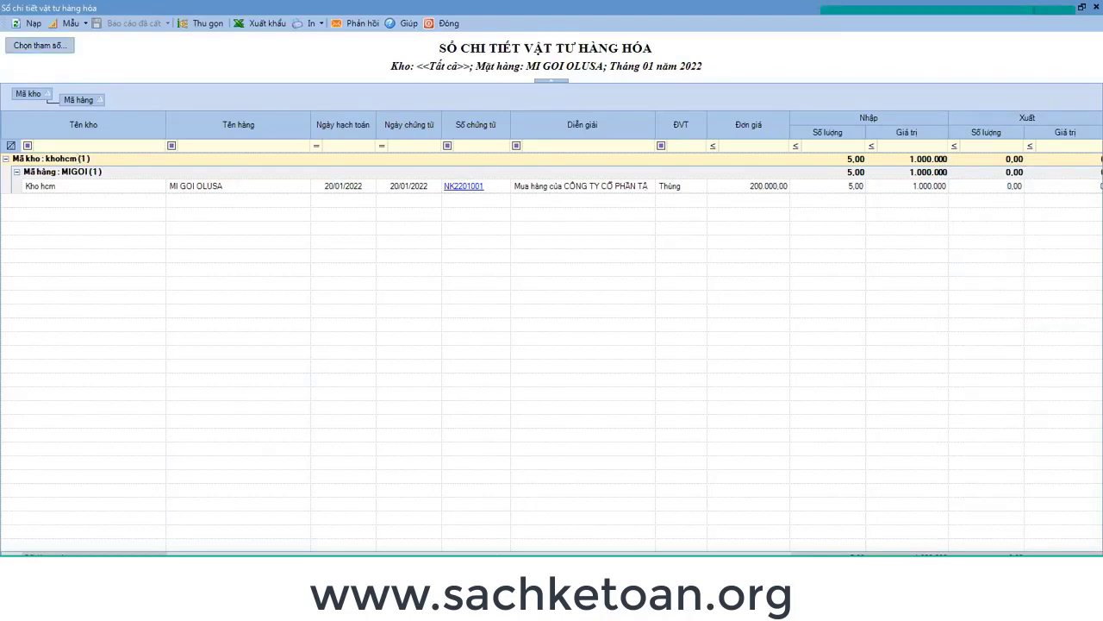
# Check the closing stock columns (5 units, 1.000.000), then close the goods detail ledger.
pyautogui.hscroll(4, 552, 345)
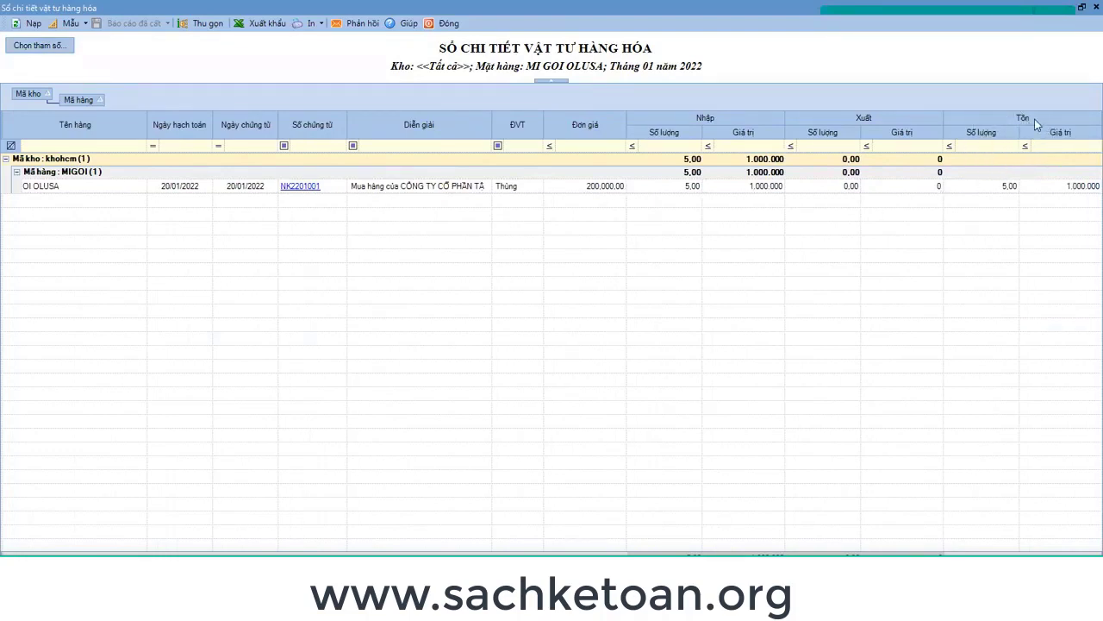
pyautogui.click(1073, 148)
pyautogui.press('Escape')
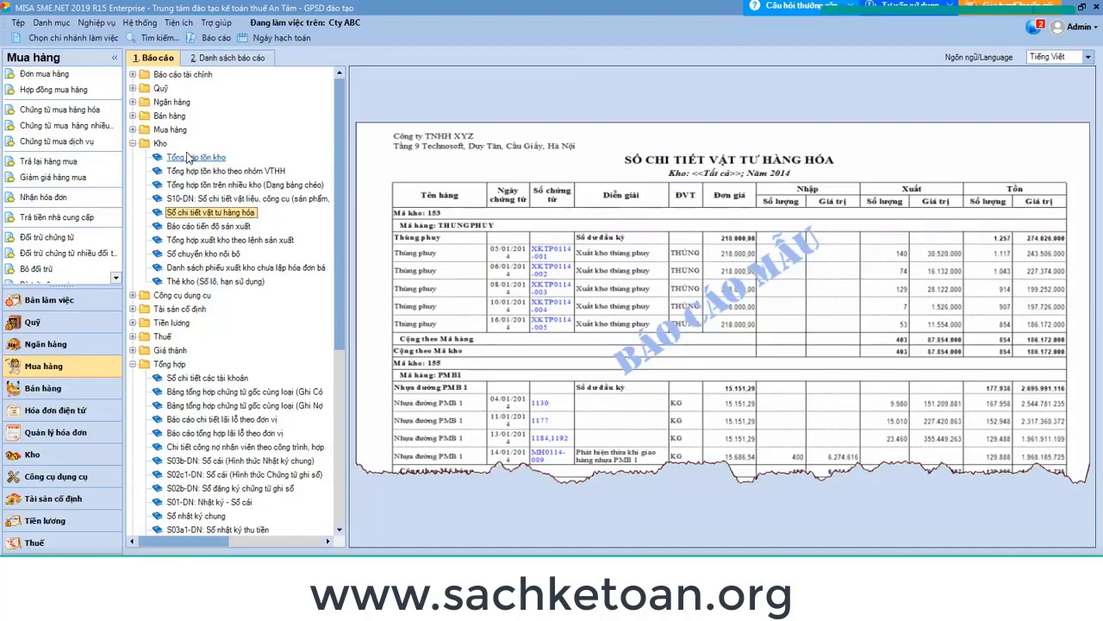
# Run the stock summary for warehouse khohcm, 01/01/2022–31/01/2022, then close it and return to Excel.
pyautogui.doubleClick(188, 158)
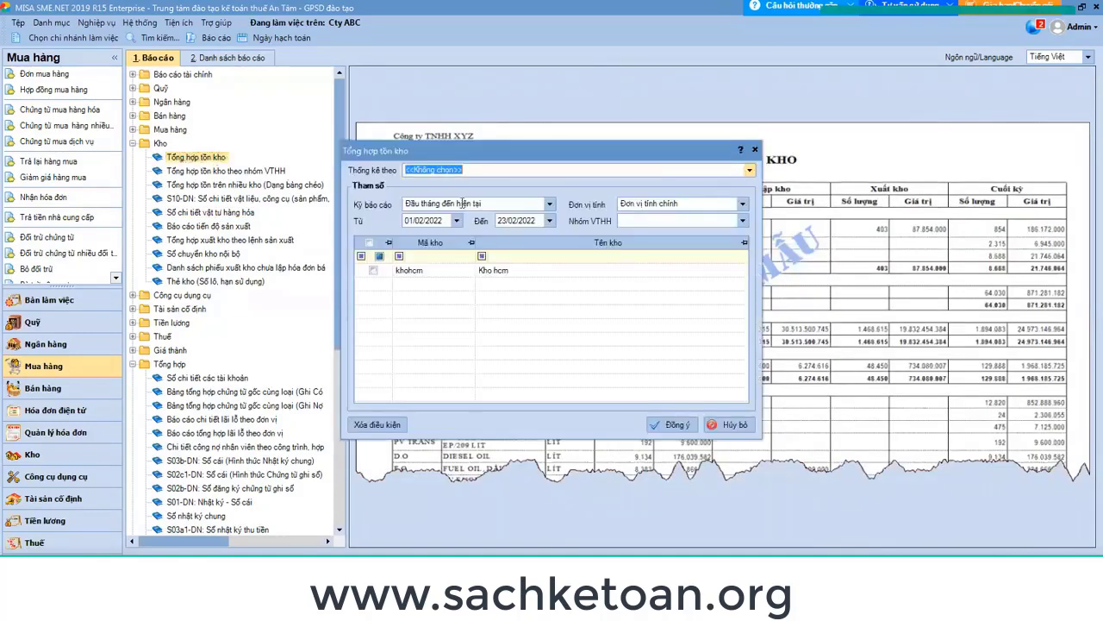
pyautogui.click(373, 270)
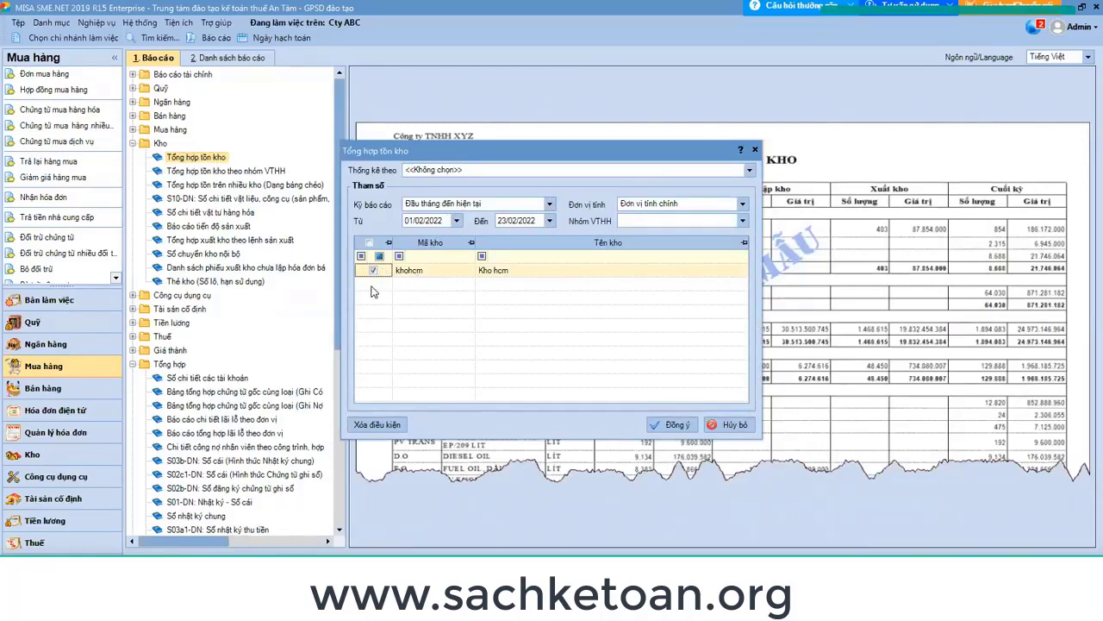
pyautogui.click(429, 221)
pyautogui.write('0101')
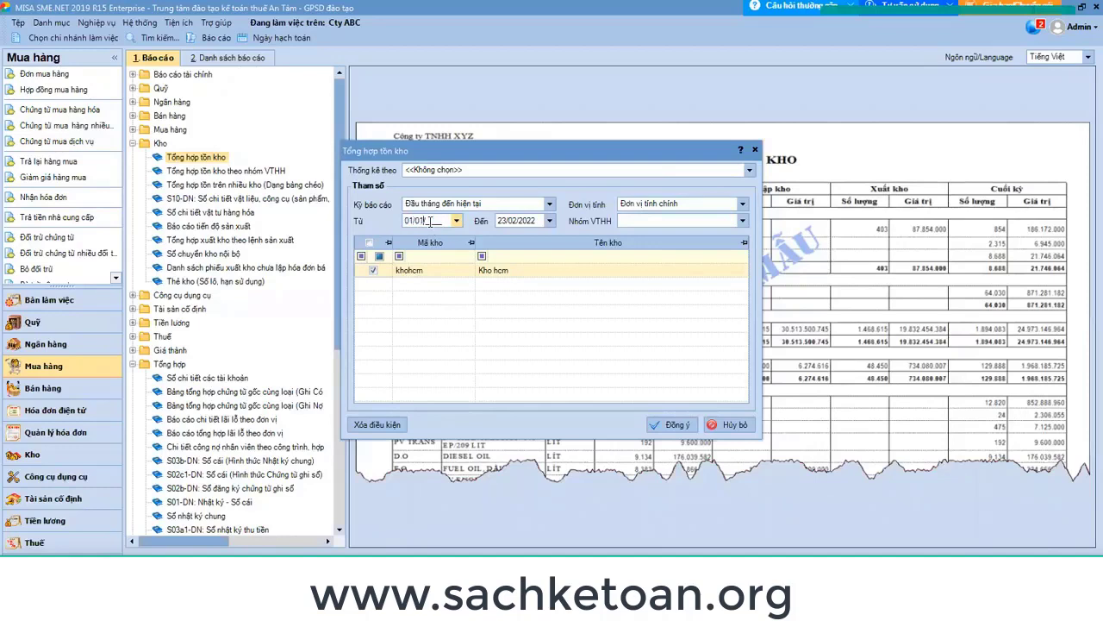
pyautogui.press('Tab')
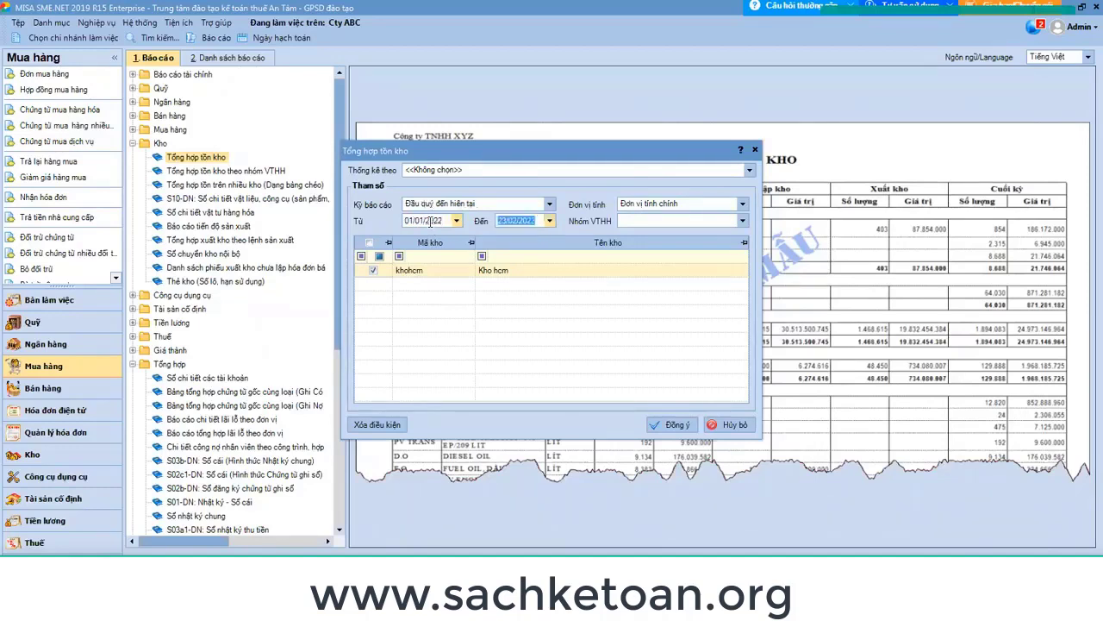
pyautogui.write('31/01/2022')
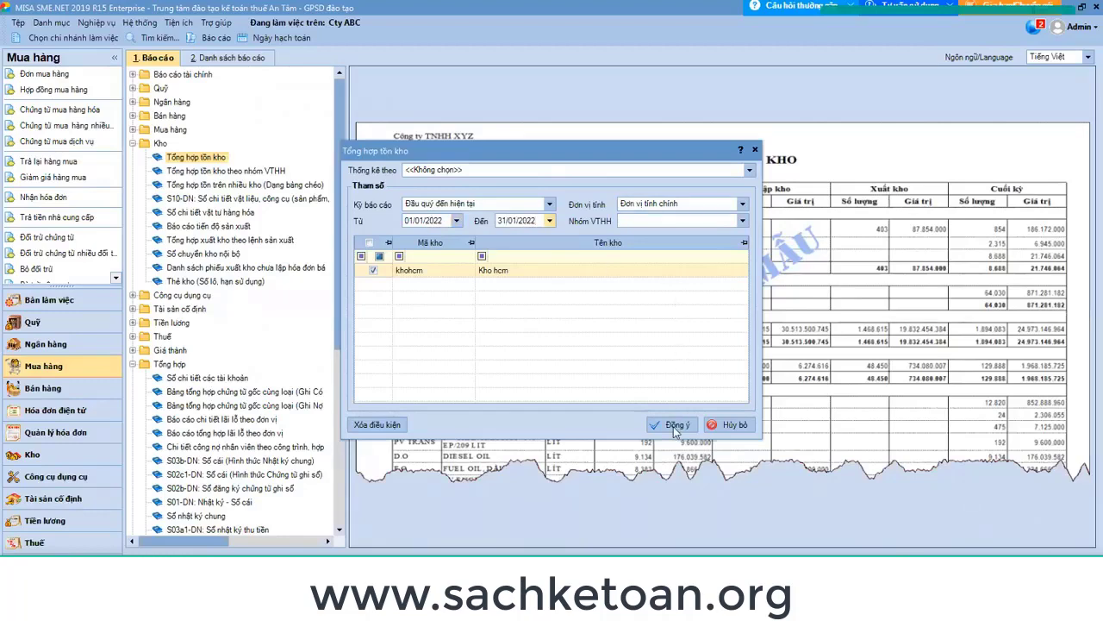
pyautogui.click(674, 425)
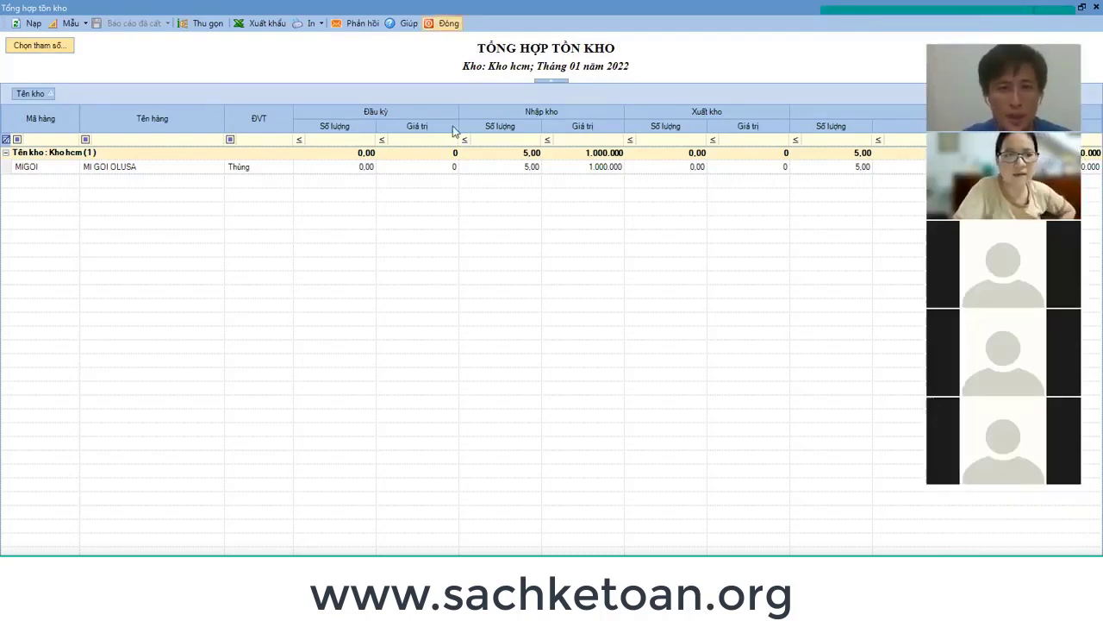
pyautogui.press('Escape')
pyautogui.hotkey('alt', 'Tab')
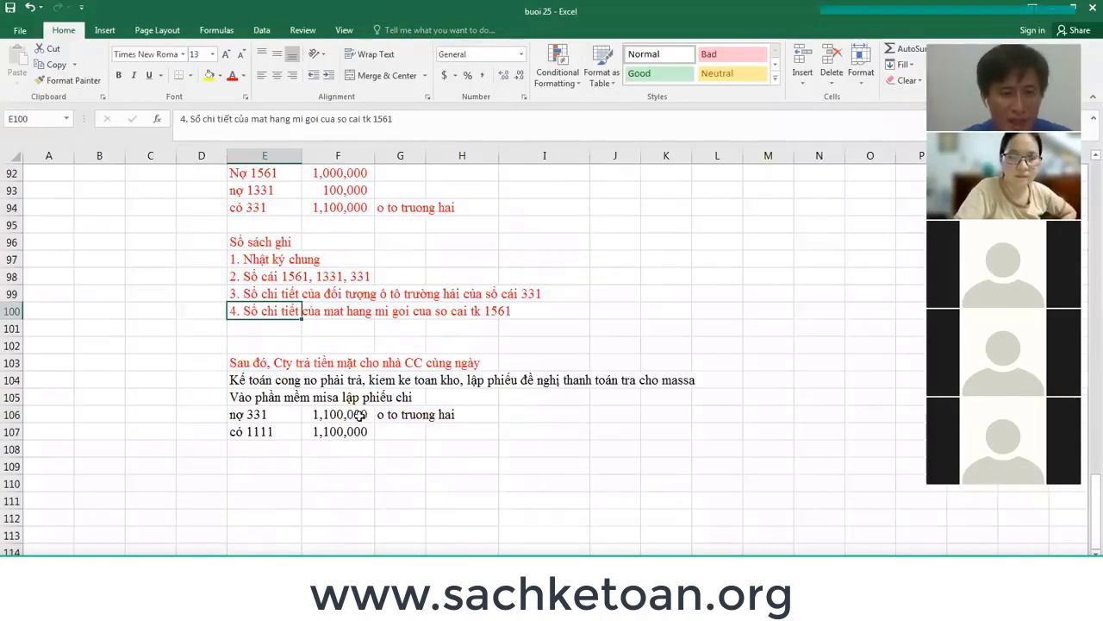
# Select the cash-payment notes in E103:G107, then bring MISA back to the front.
pyautogui.moveTo(254, 364)
pyautogui.mouseDown()
pyautogui.moveTo(370, 434)
pyautogui.moveTo(414, 437)
pyautogui.mouseUp()
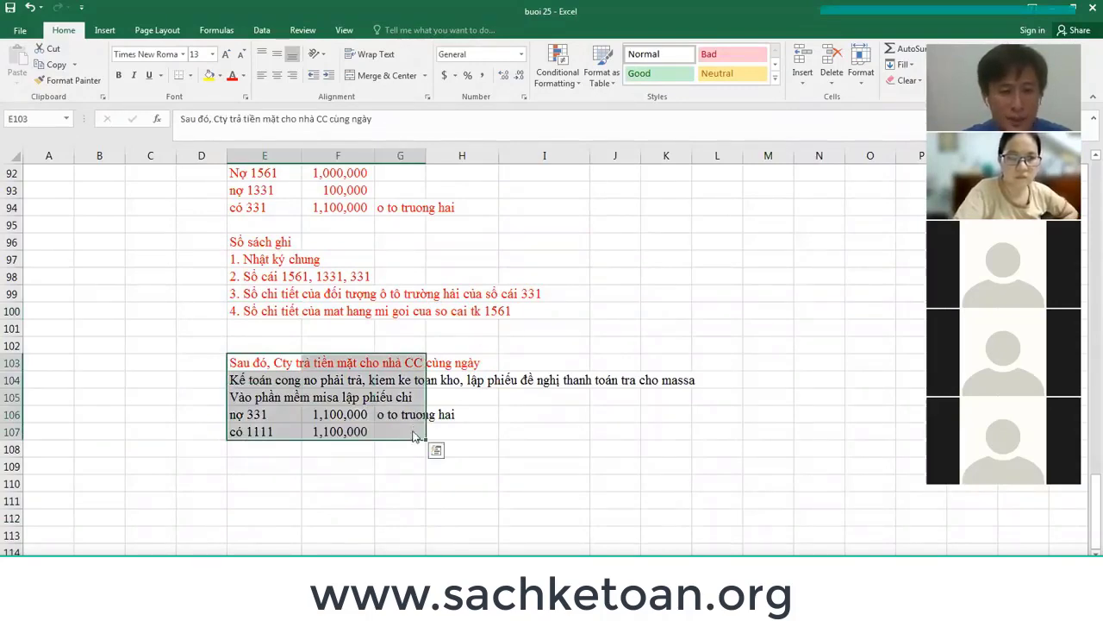
pyautogui.hotkey('alt', 'Tab')
pyautogui.hotkey('alt', 'Tab')
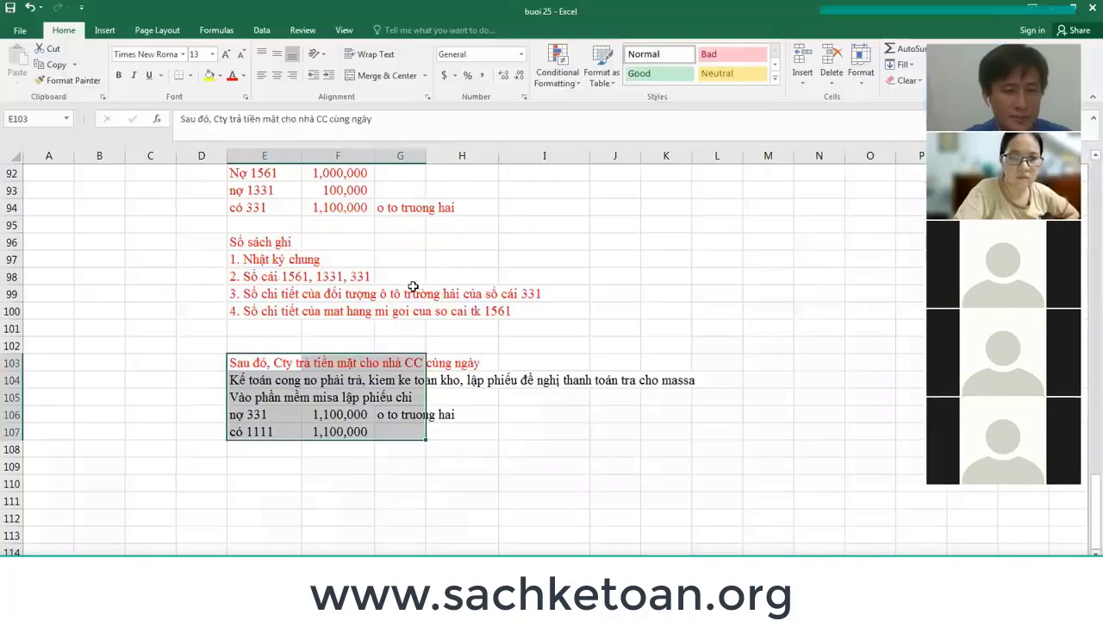
pyautogui.hotkey('alt', 'Tab')
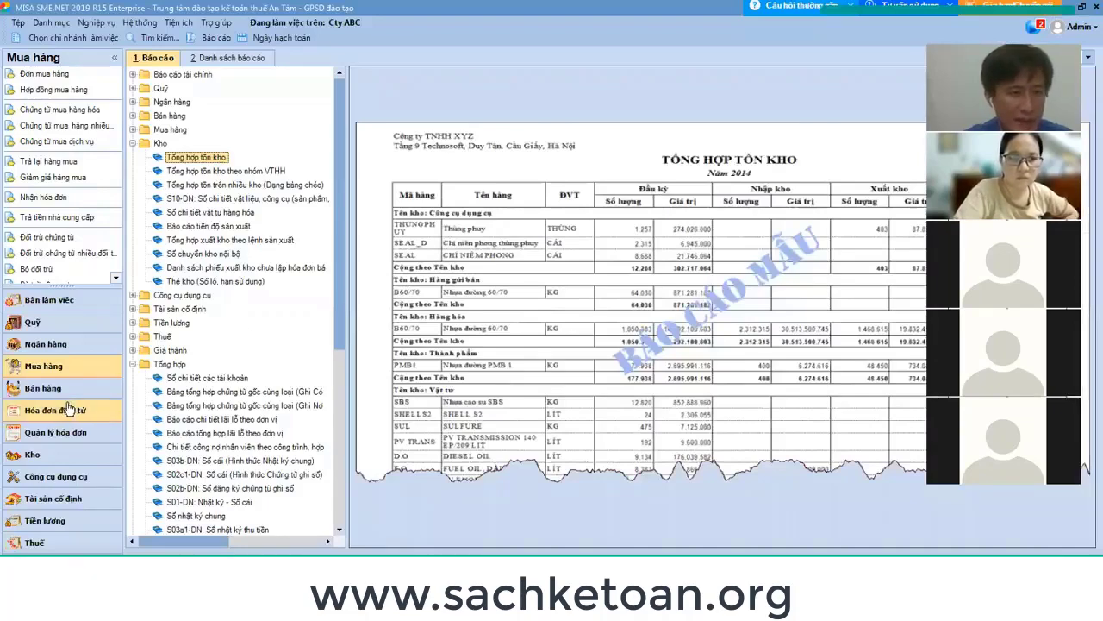
# In the Quỹ module, cancel the supplier payment window and start a new Phiếu chi.
pyautogui.click(32, 322)
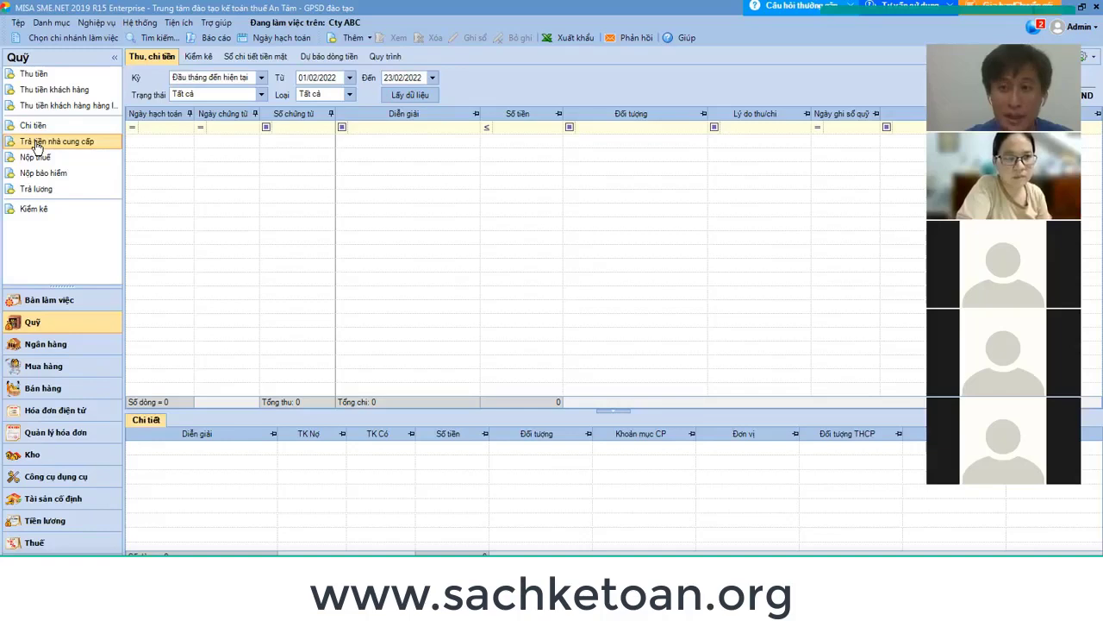
pyautogui.click(36, 146)
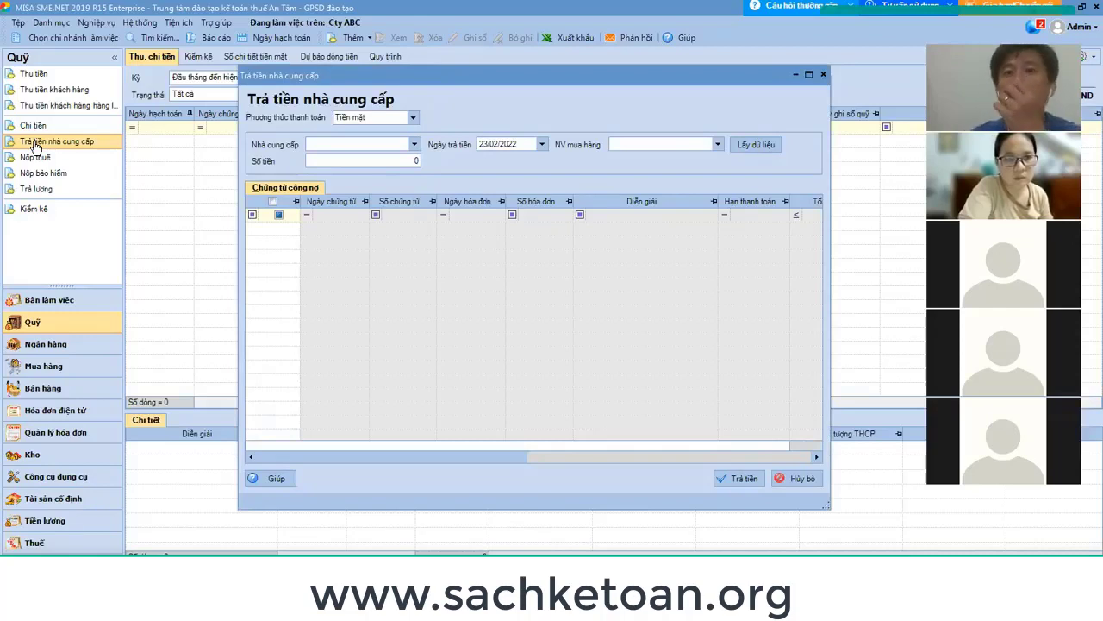
pyautogui.click(797, 481)
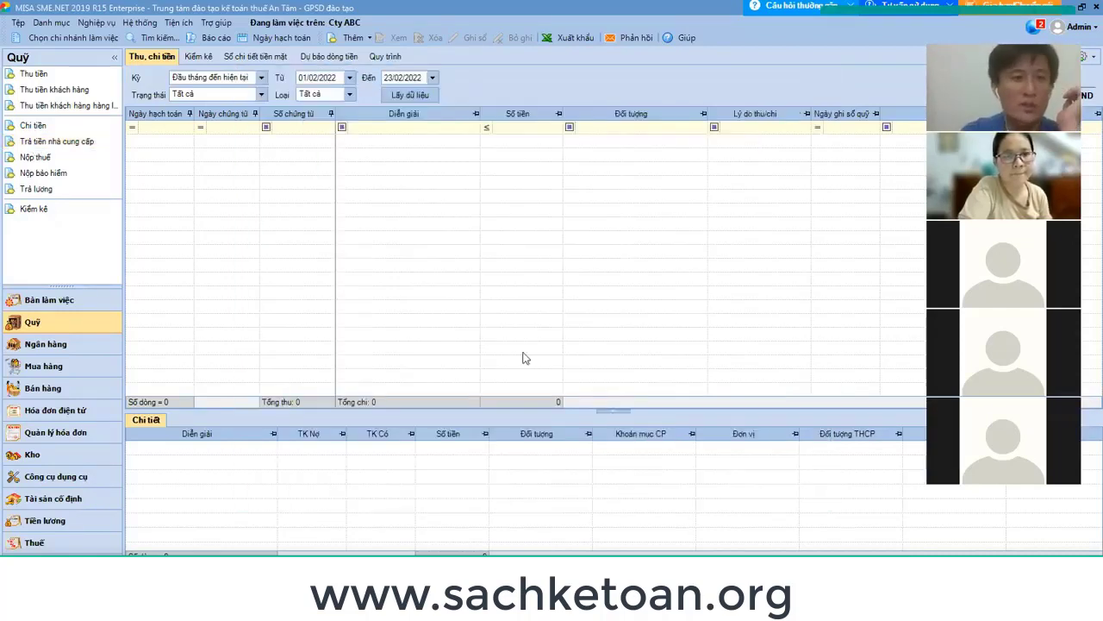
pyautogui.click(18, 124)
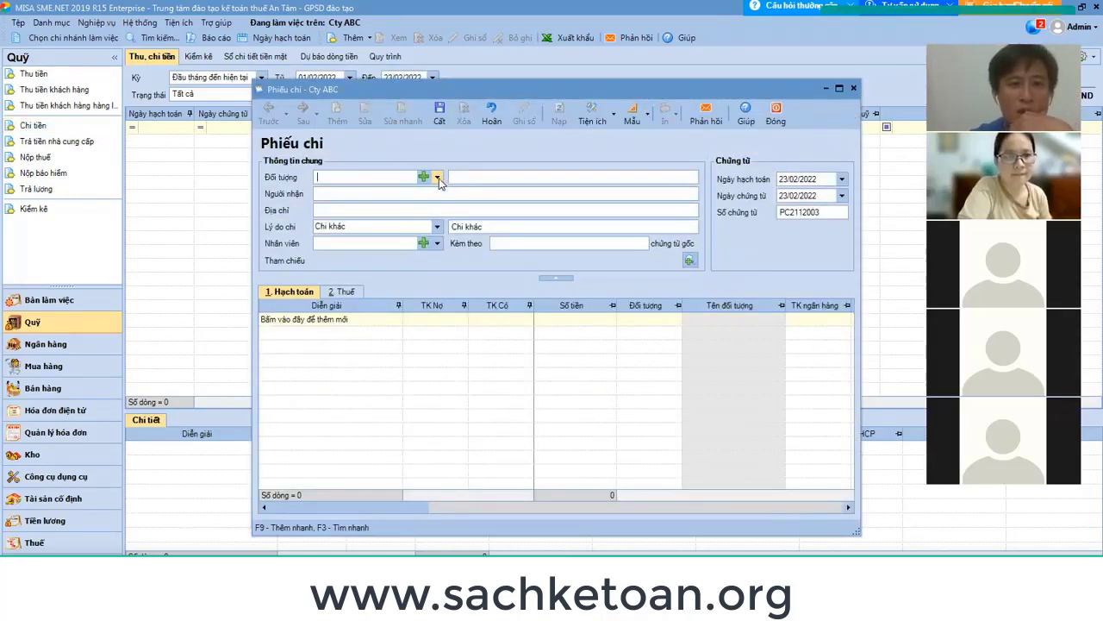
pyautogui.click(438, 177)
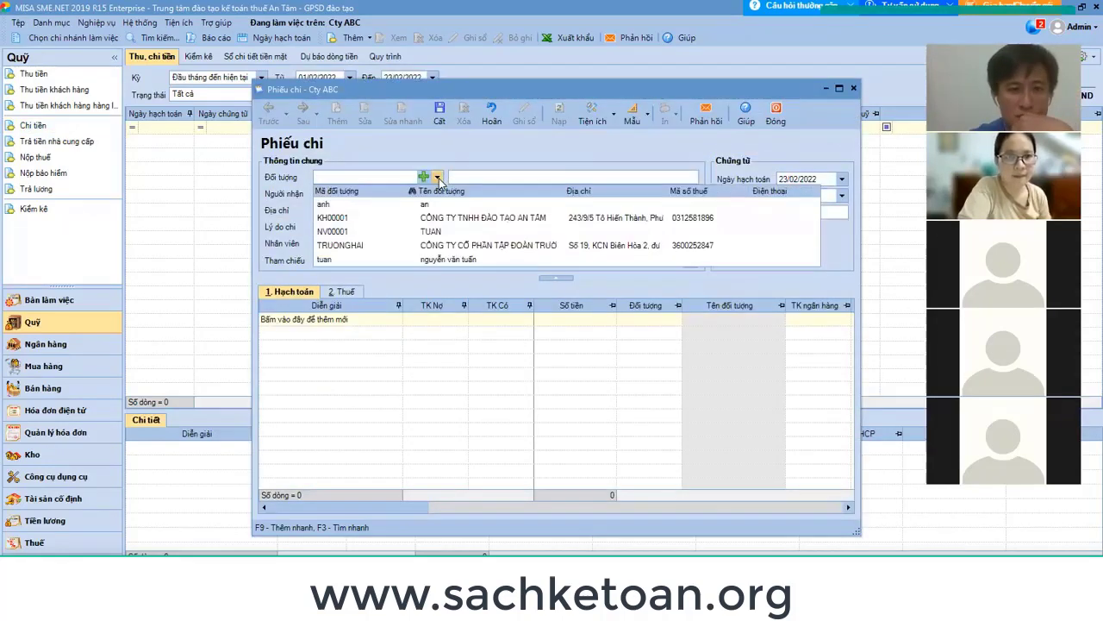
pyautogui.click(426, 246)
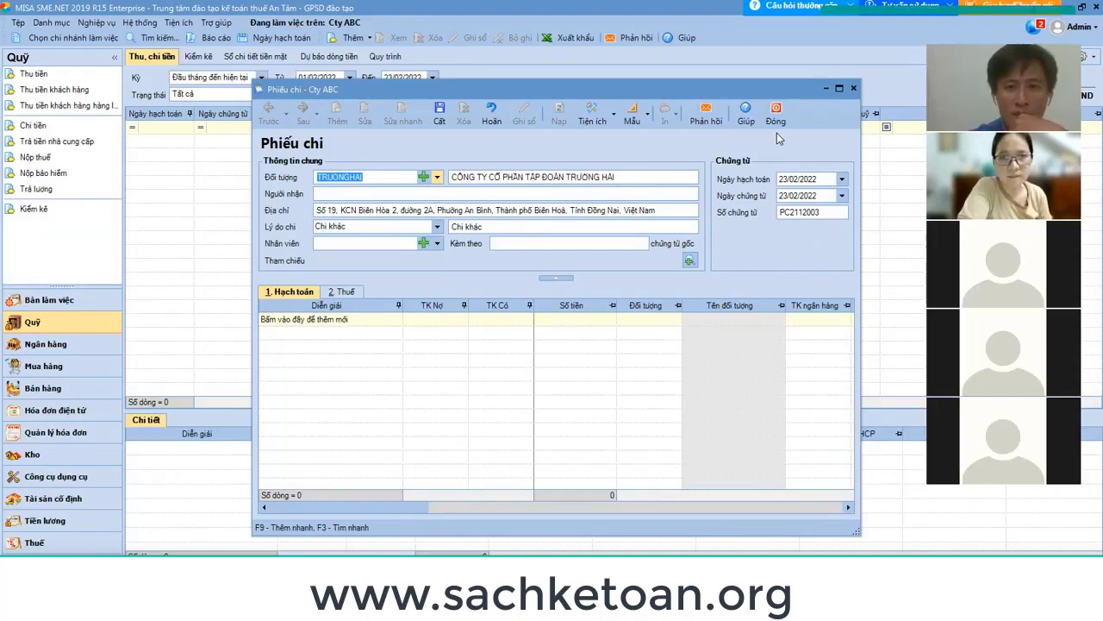
pyautogui.click(689, 260)
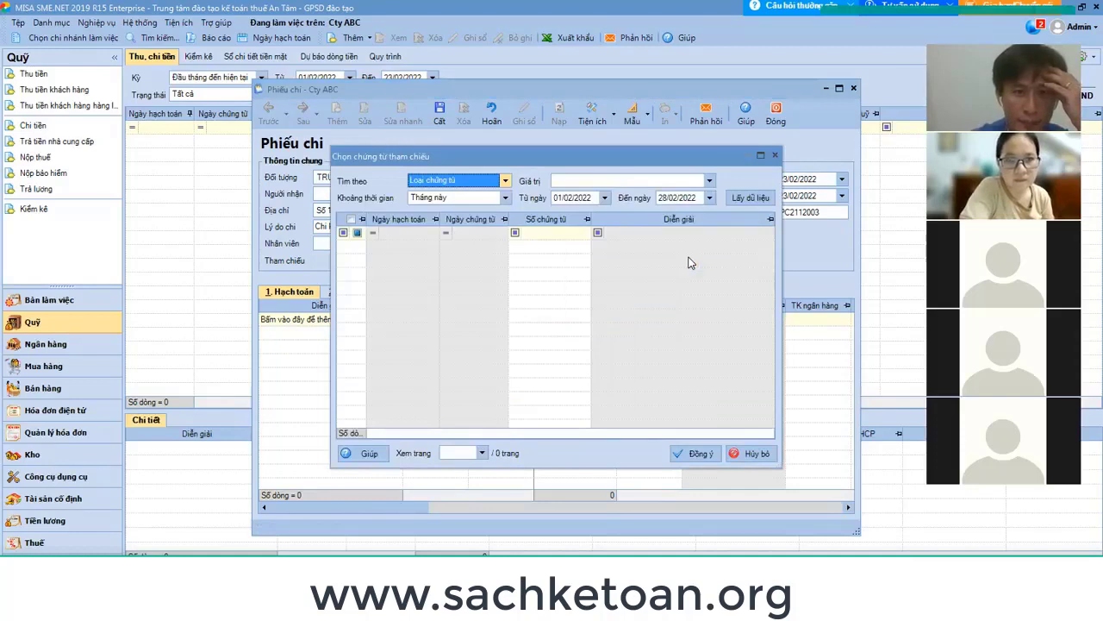
pyautogui.click(580, 197)
pyautogui.write('0')
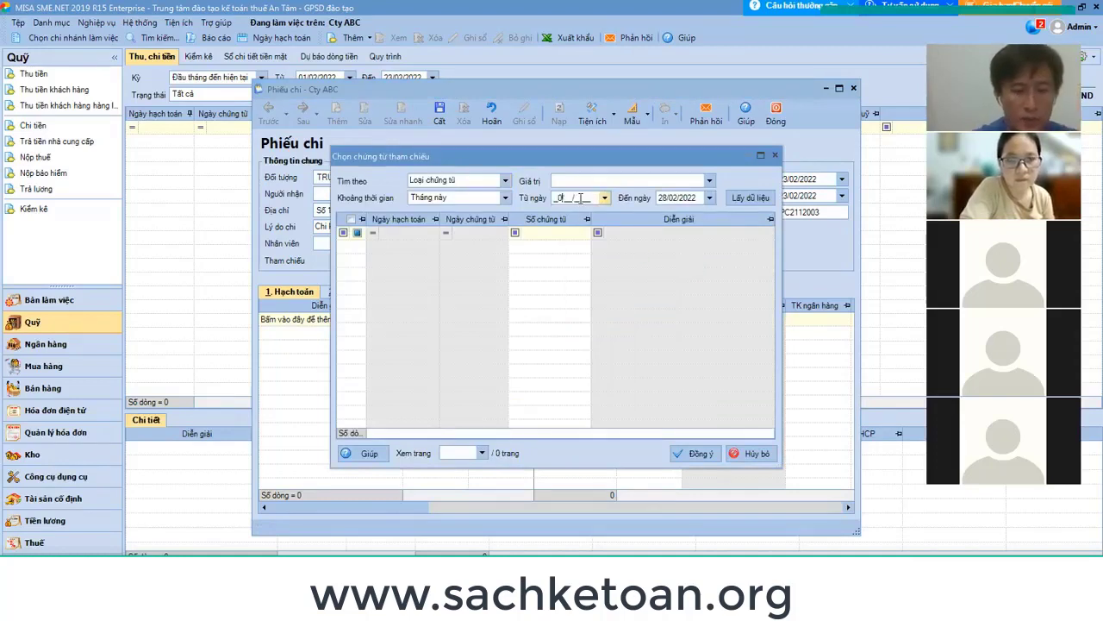
pyautogui.write('1/01/2022')
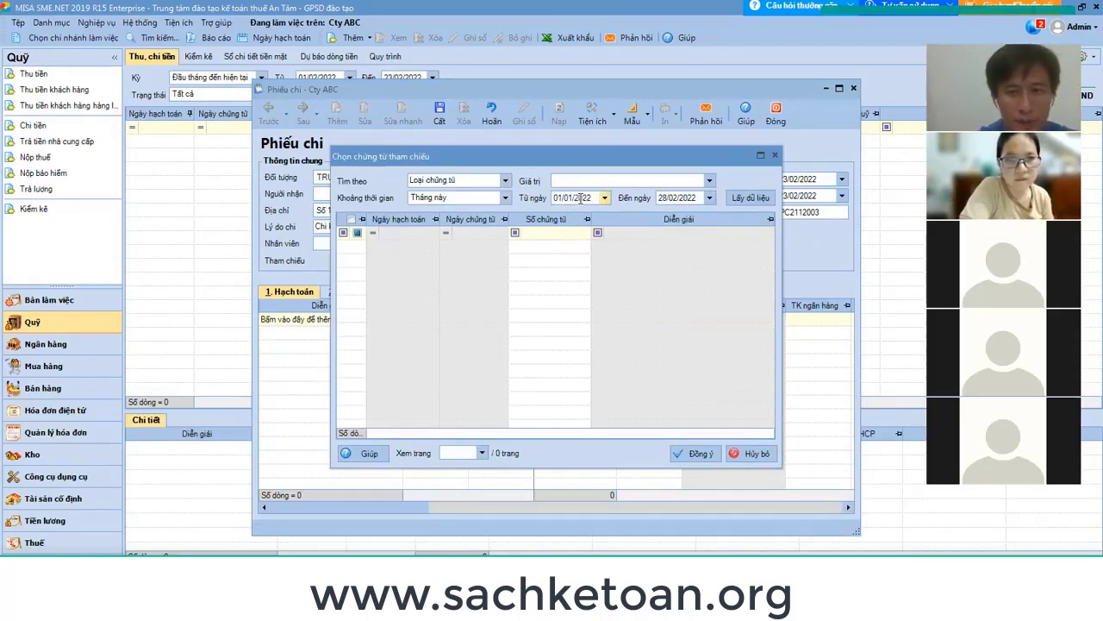
pyautogui.press('Tab')
pyautogui.write('31/01/')
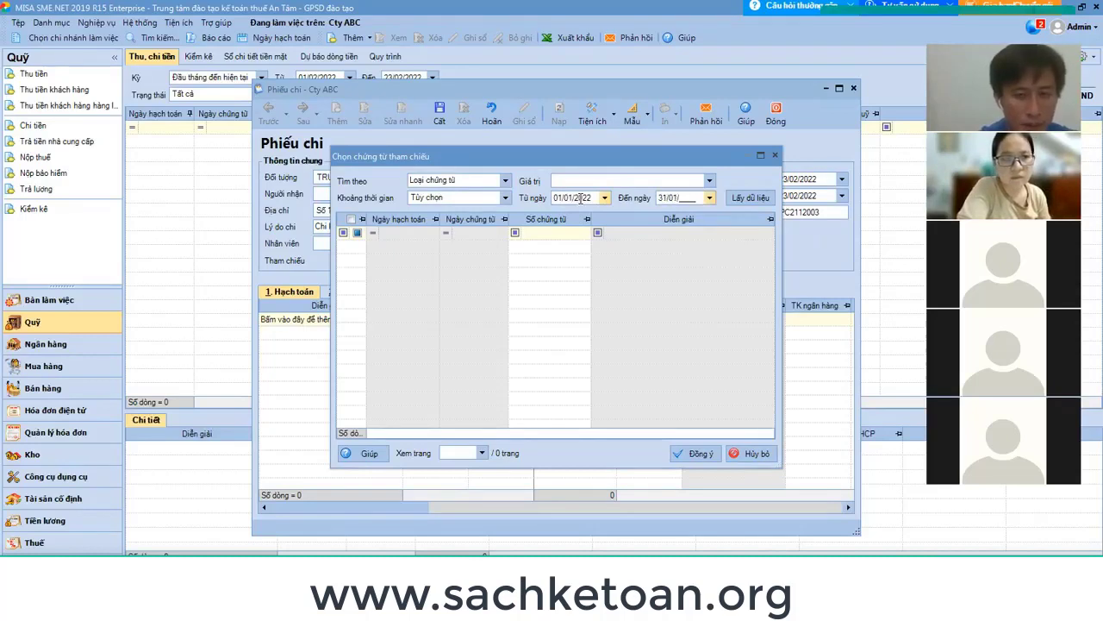
pyautogui.write('2022')
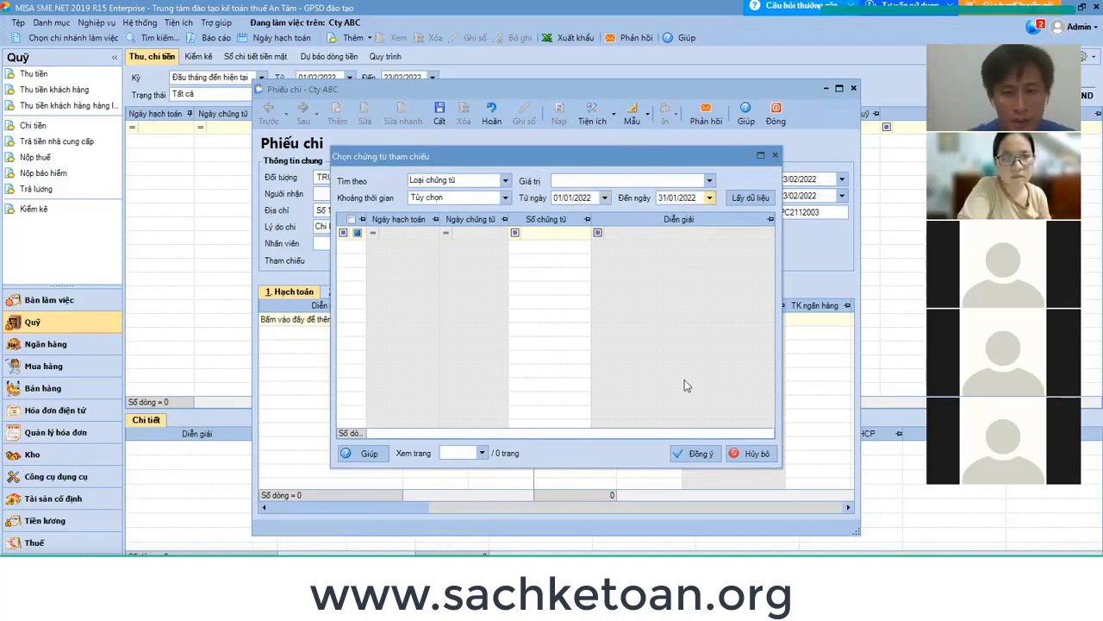
pyautogui.click(750, 199)
pyautogui.click(627, 350)
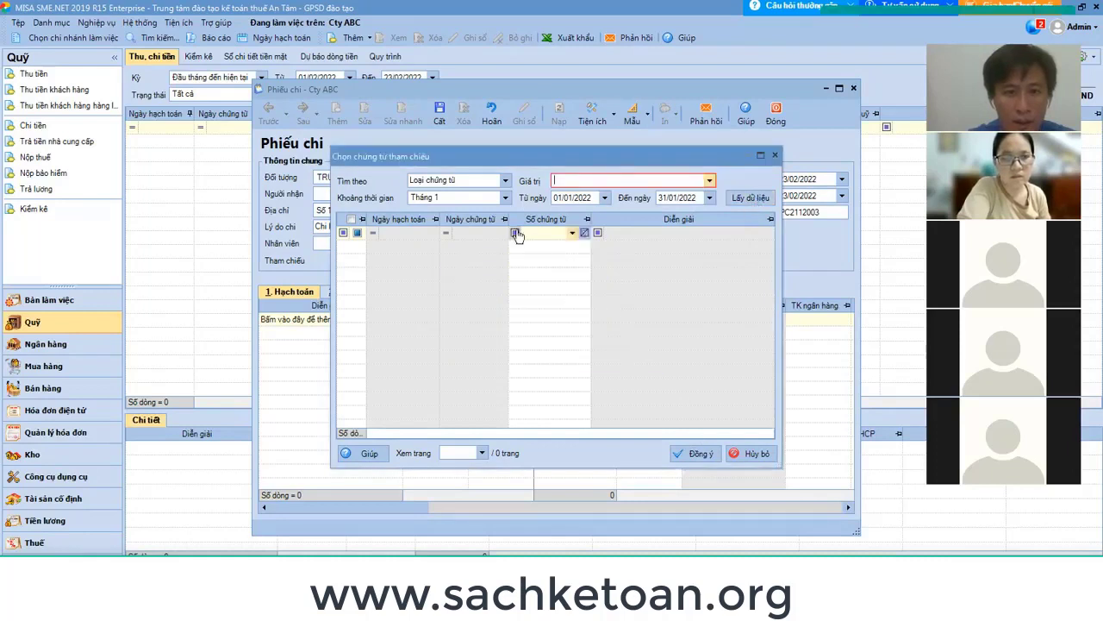
pyautogui.click(505, 181)
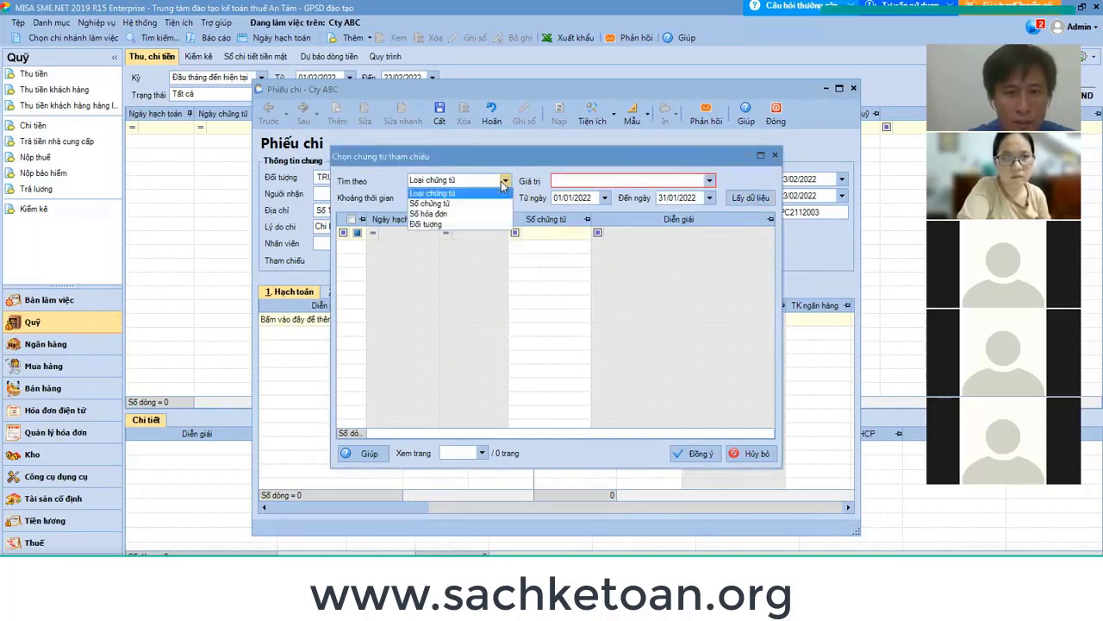
pyautogui.click(445, 215)
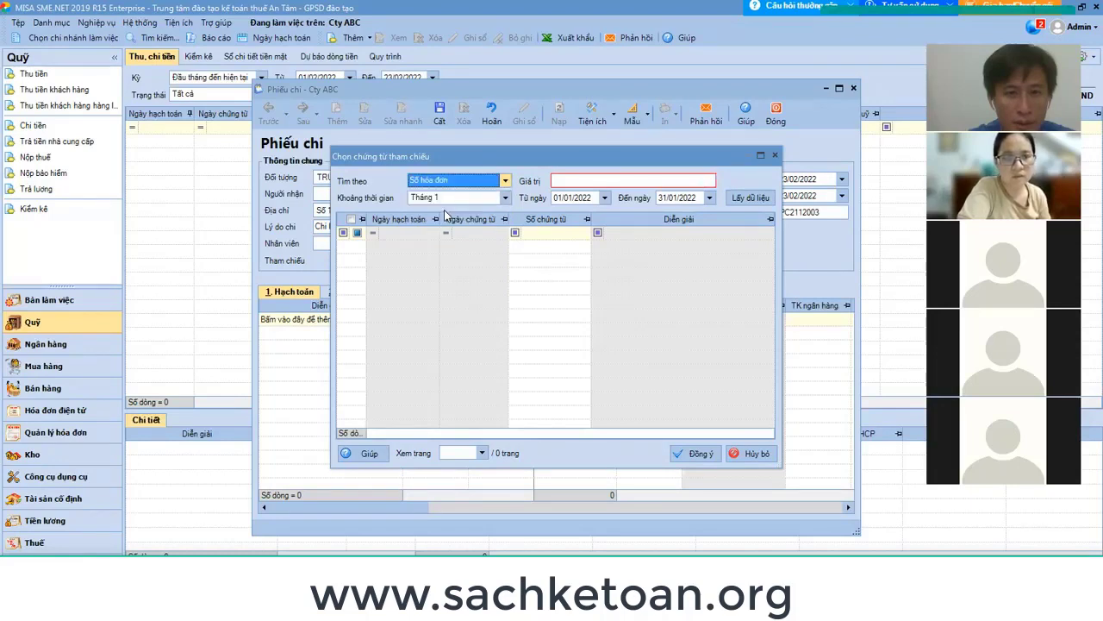
pyautogui.click(699, 454)
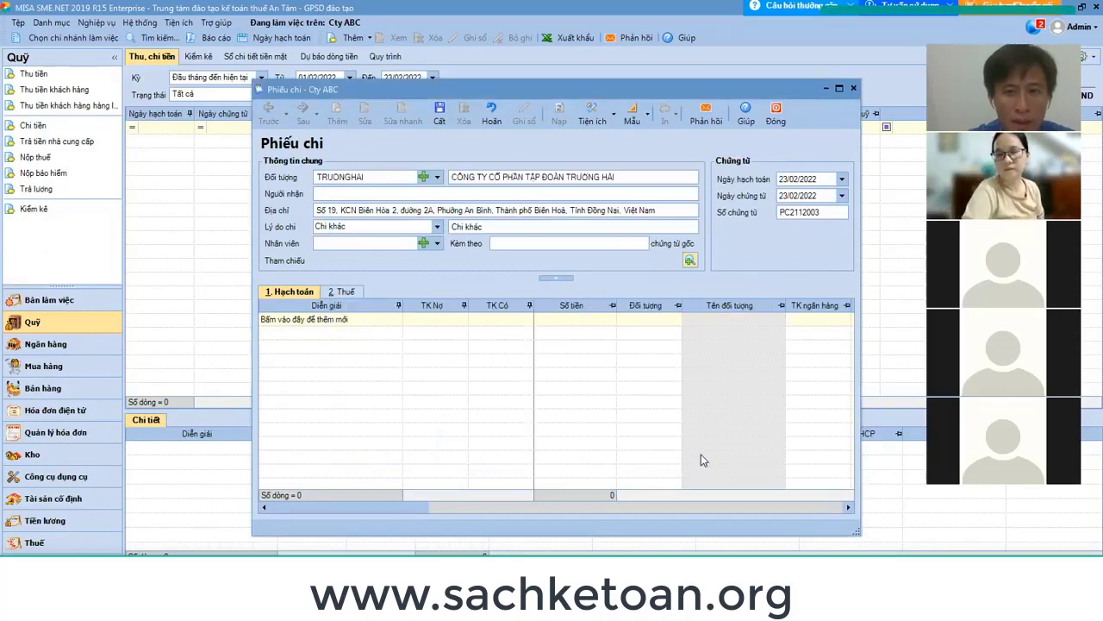
# Discard the unsaved voucher and load TRUONGHAI's unpaid purchase documents as of 20/01/2022.
pyautogui.click(775, 118)
pyautogui.click(570, 350)
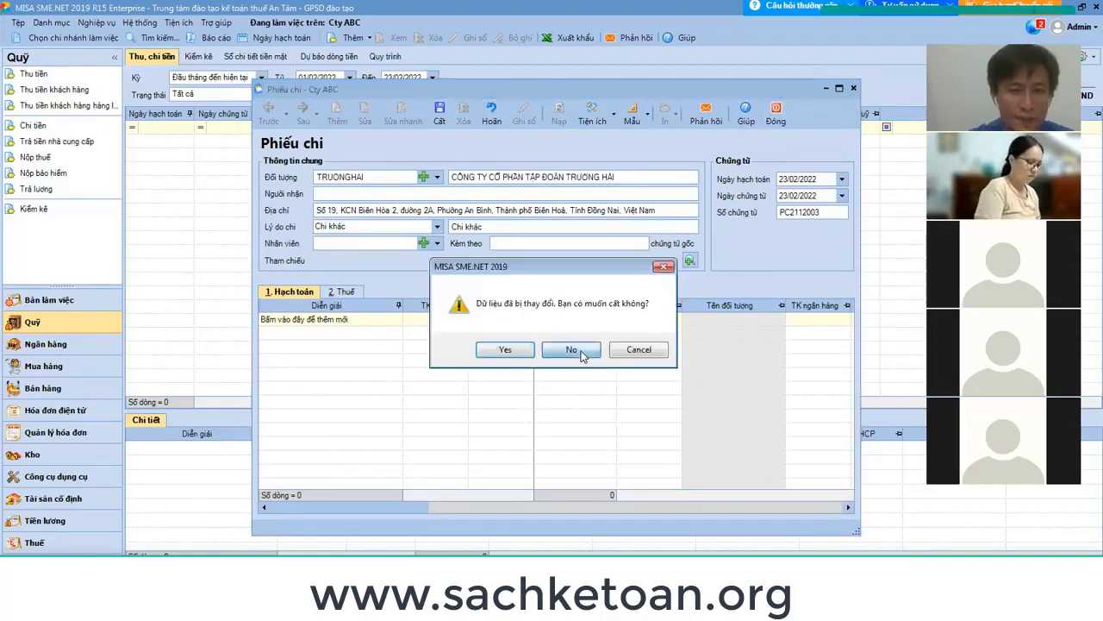
pyautogui.click(60, 140)
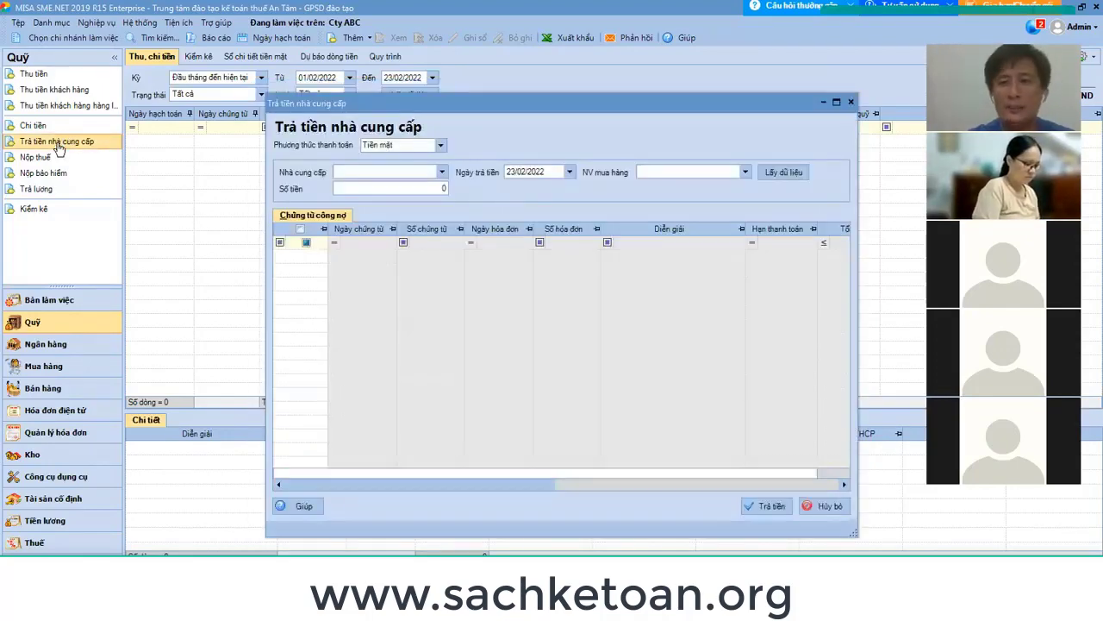
pyautogui.click(441, 173)
pyautogui.click(412, 228)
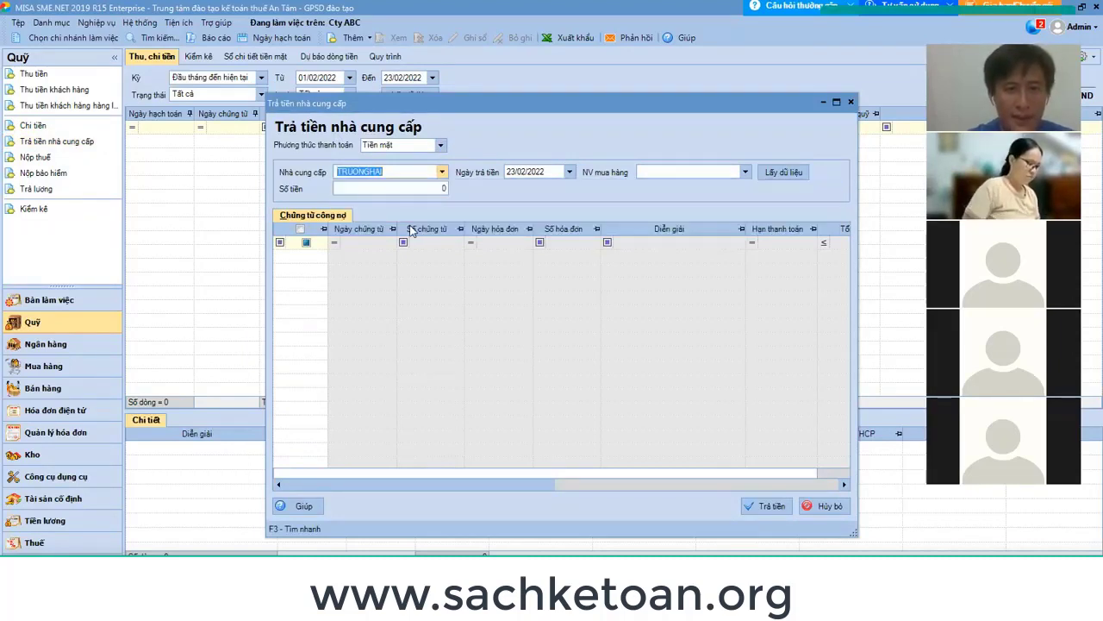
pyautogui.press('Tab')
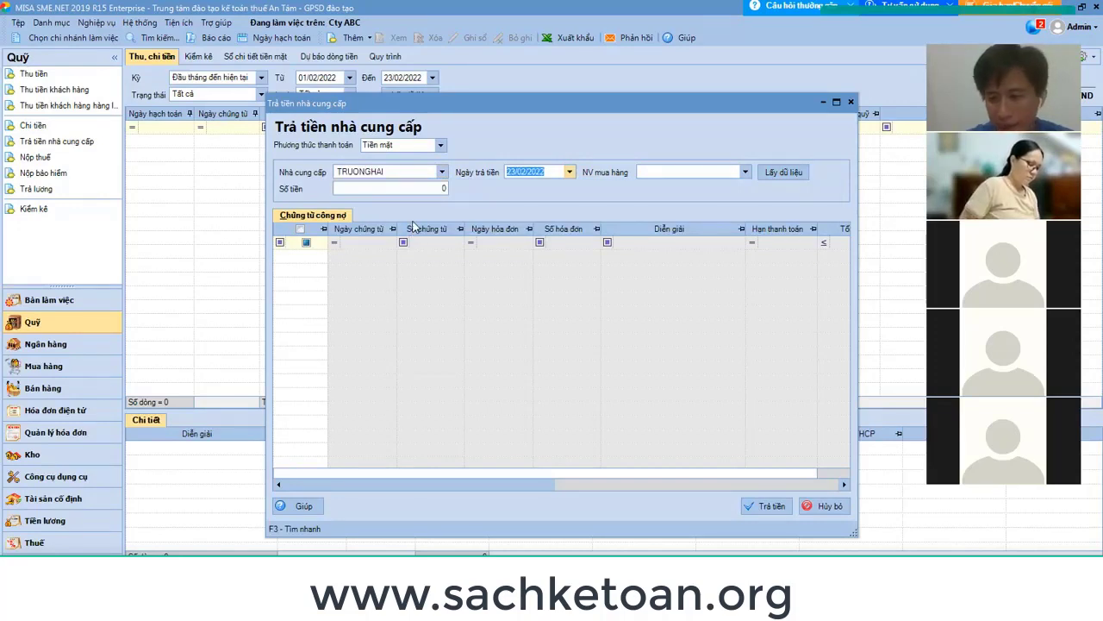
pyautogui.write('20/0')
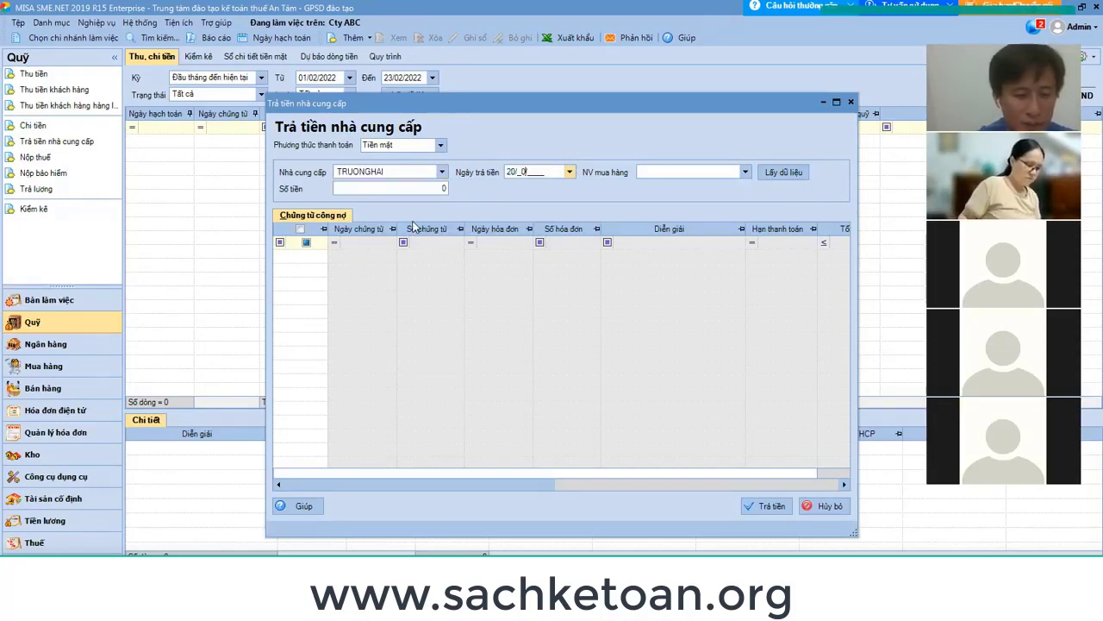
pyautogui.write('1/2022')
pyautogui.press('Tab')
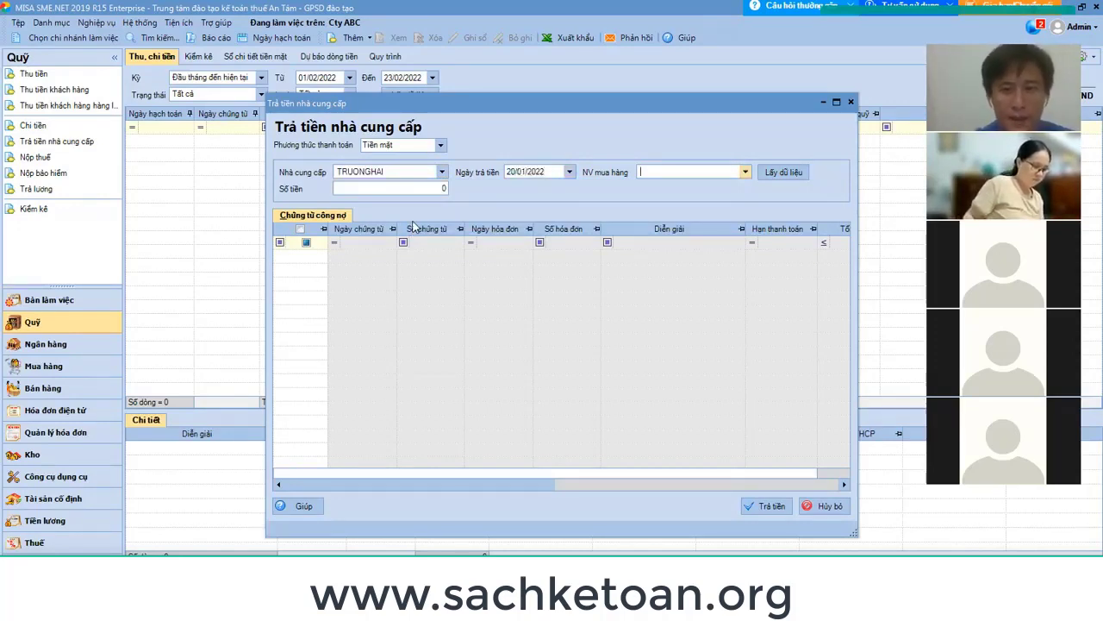
pyautogui.click(784, 173)
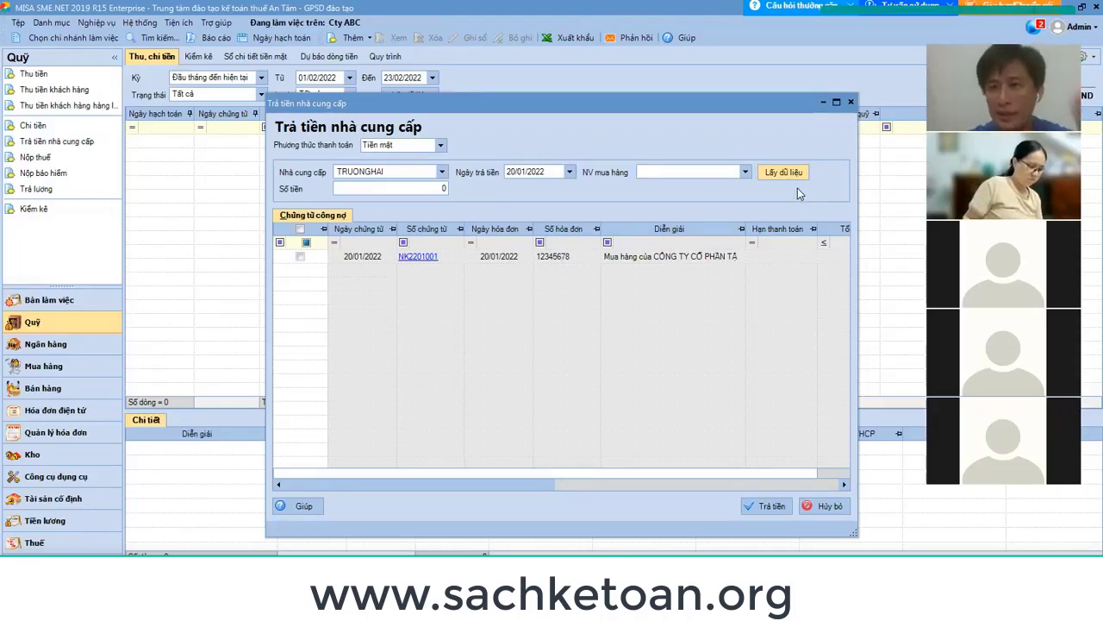
# Reload the supplier payment window for TRUONGHAI with payment date 20/01/2022.
pyautogui.click(827, 507)
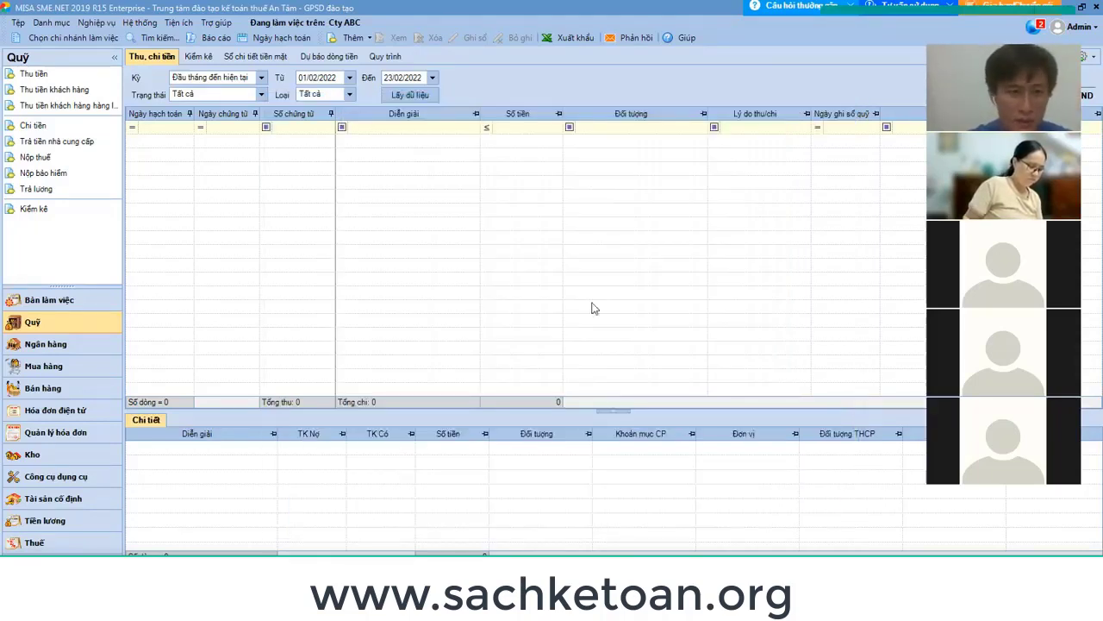
pyautogui.click(68, 147)
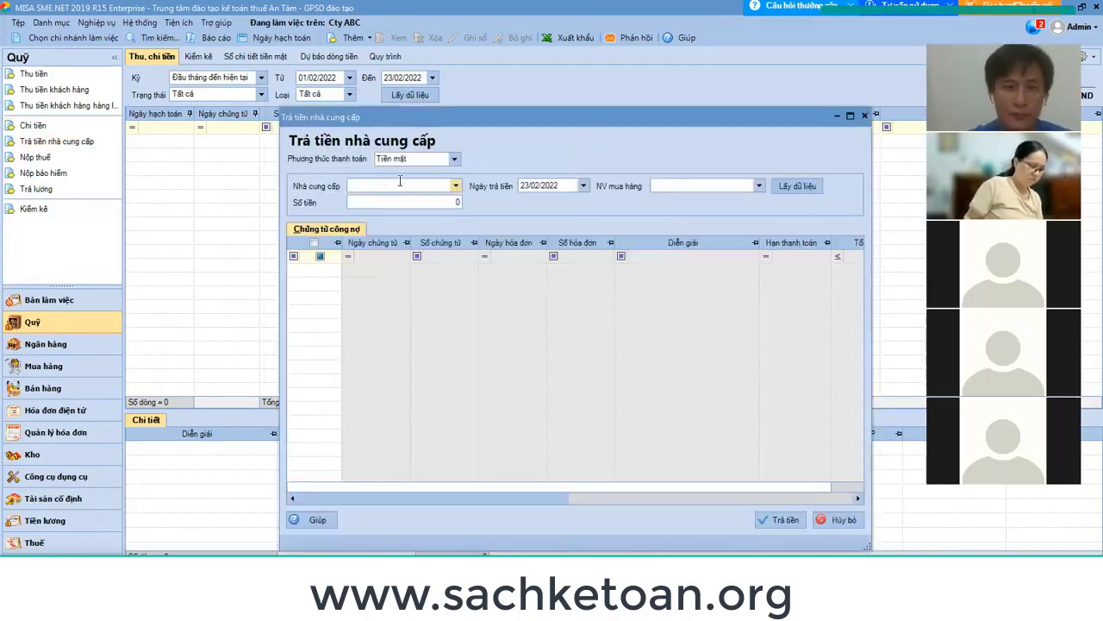
pyautogui.click(456, 186)
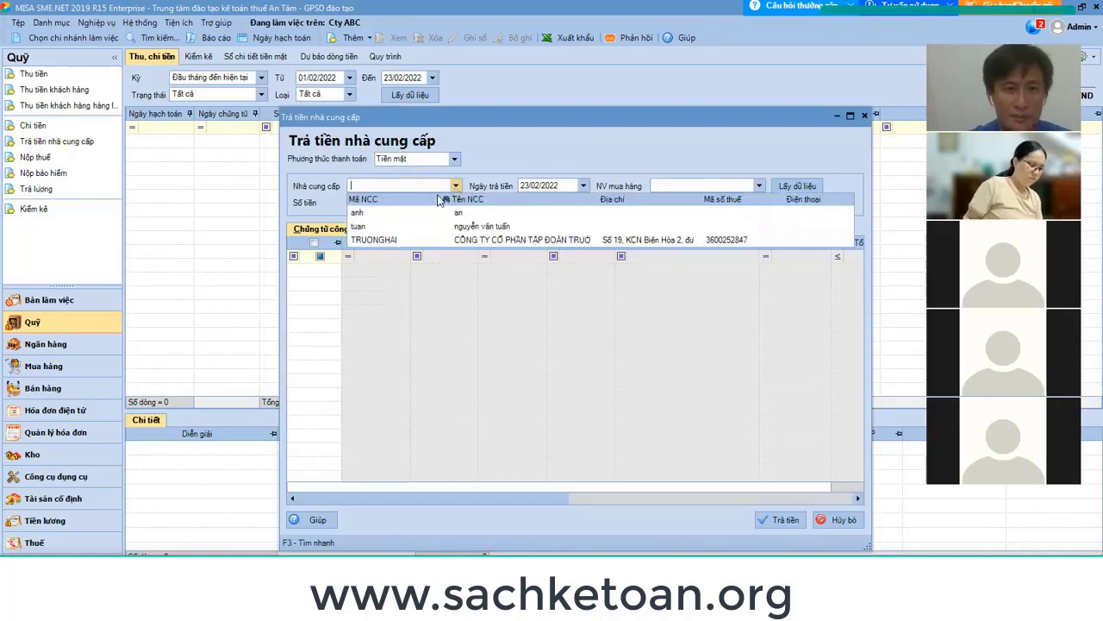
pyautogui.click(375, 241)
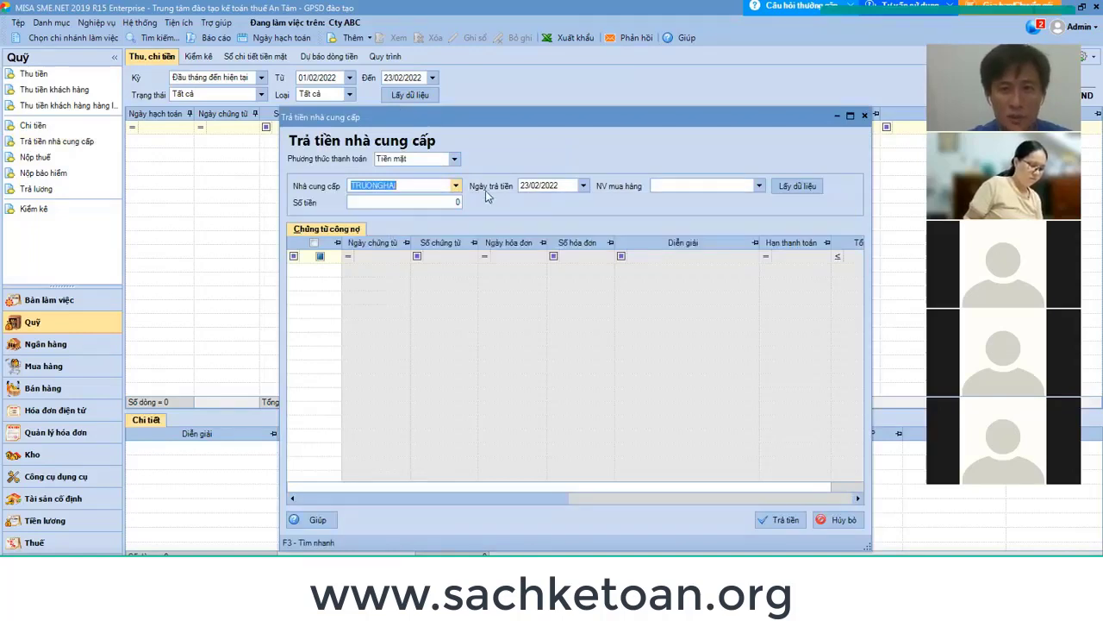
pyautogui.click(549, 185)
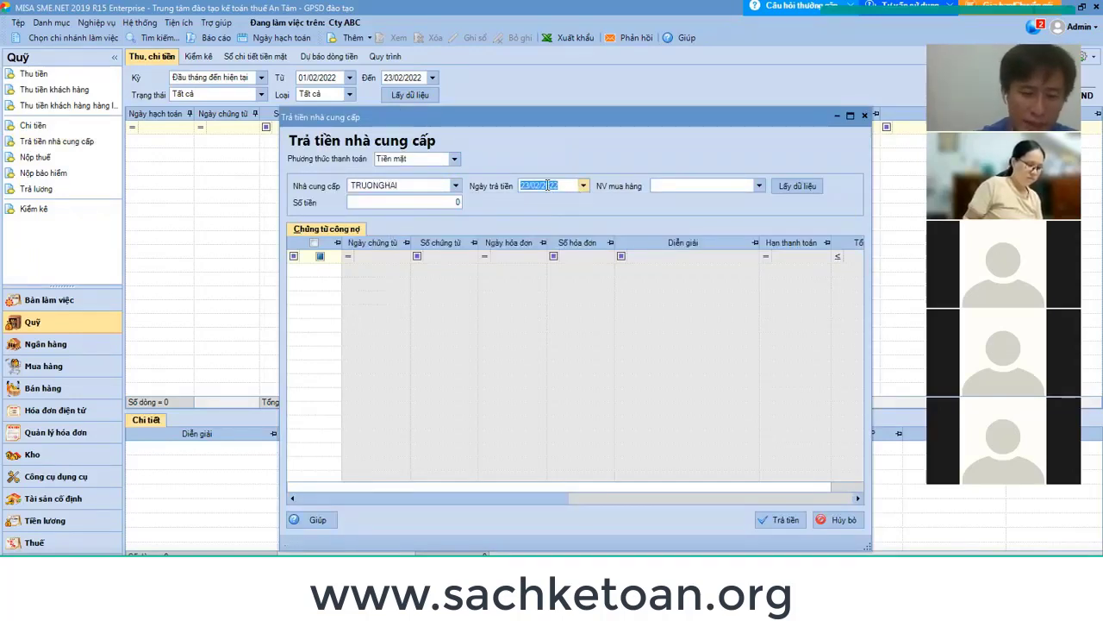
pyautogui.write('20/01/')
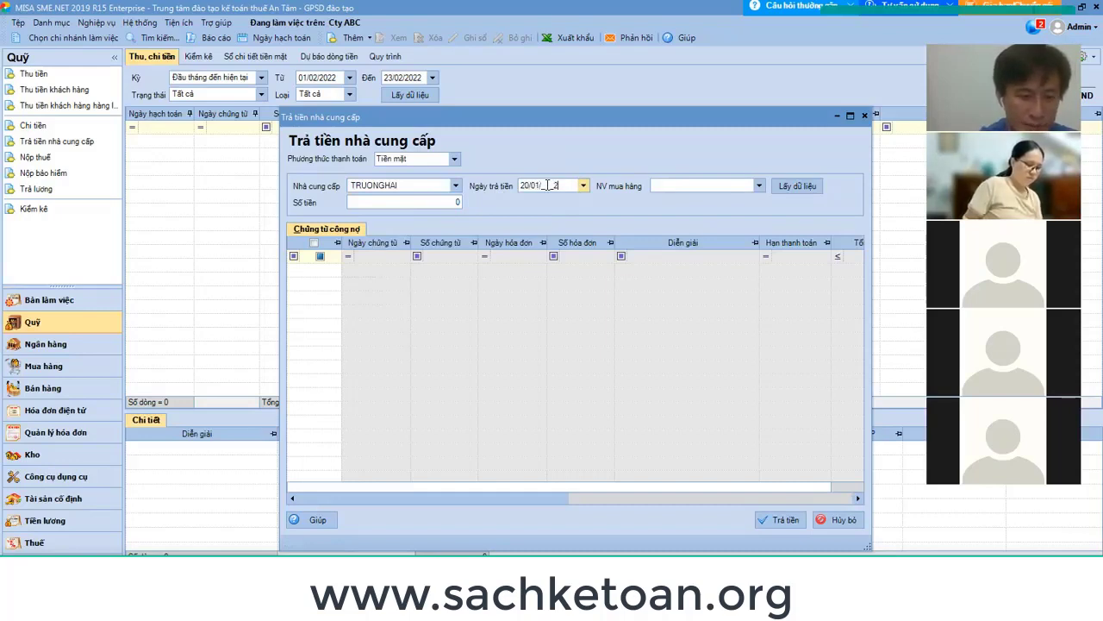
pyautogui.write('2022')
pyautogui.press('Tab')
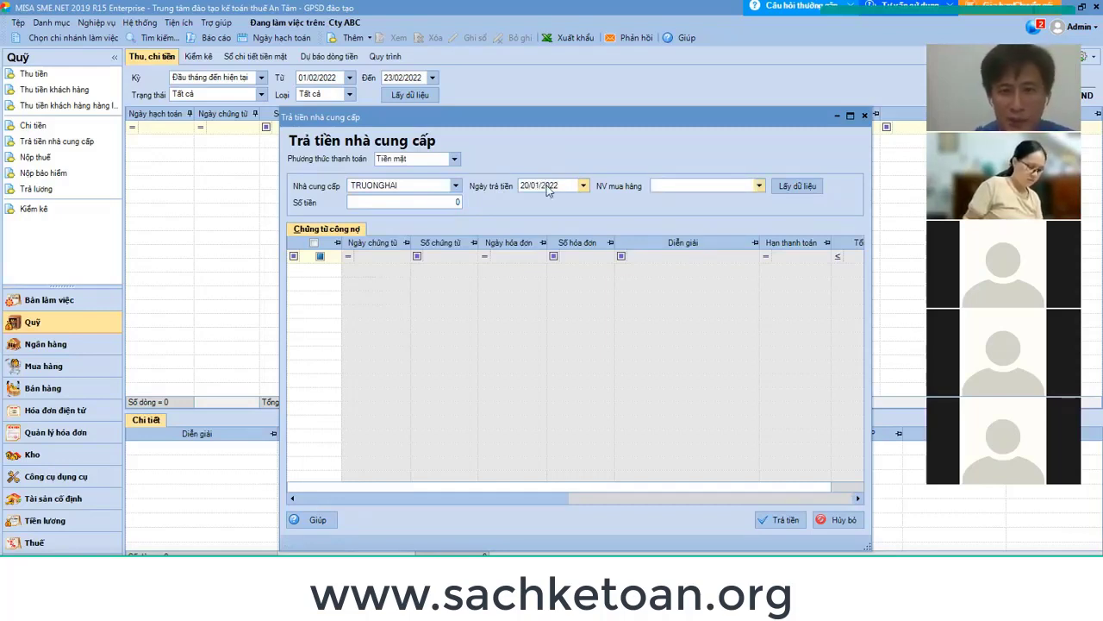
pyautogui.click(759, 187)
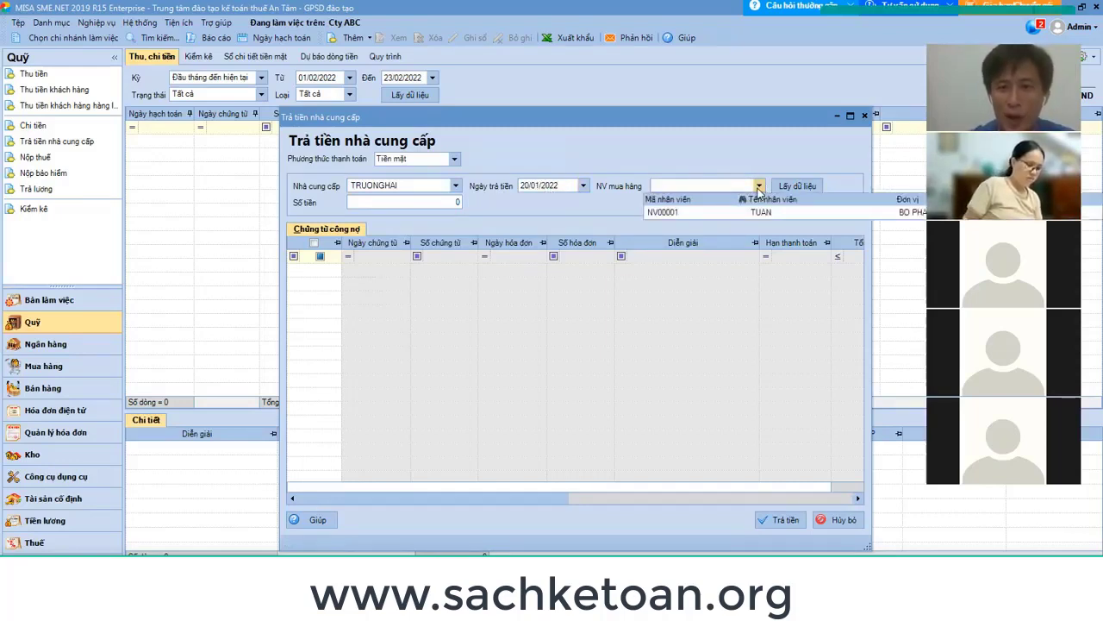
pyautogui.click(759, 189)
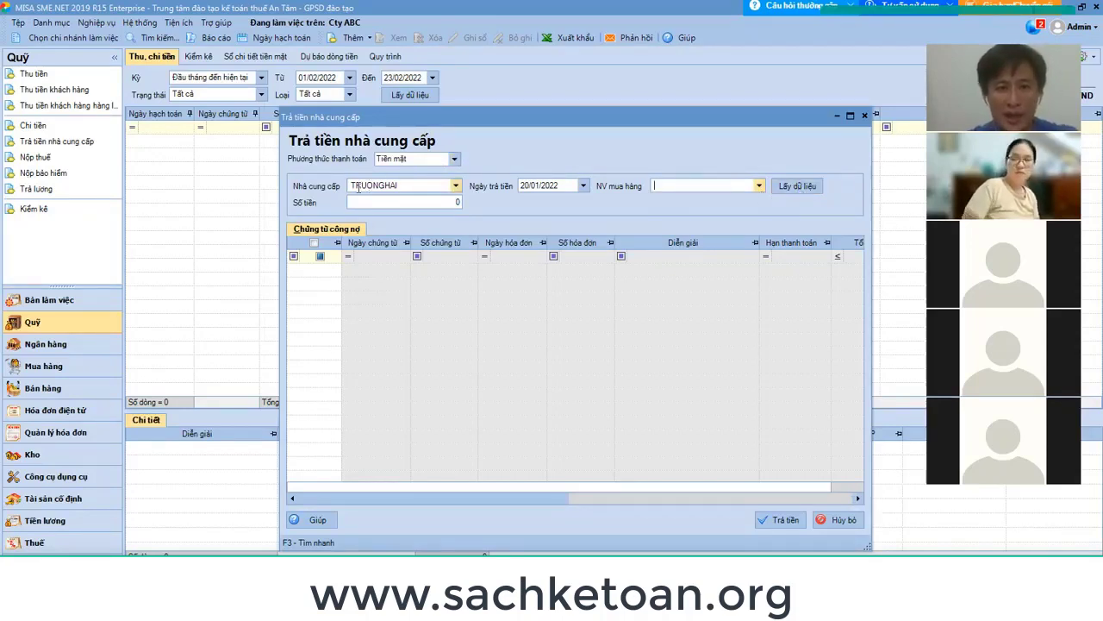
pyautogui.click(805, 188)
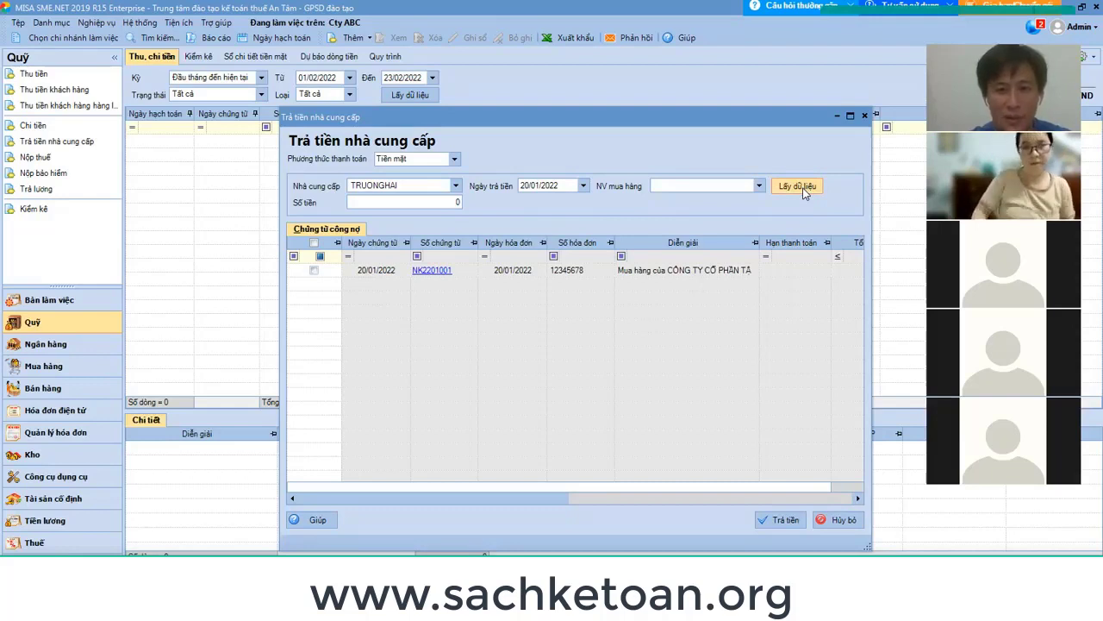
# Tick purchase NK2201001, set the payment amount to 500.000, and confirm the payment.
pyautogui.click(314, 272)
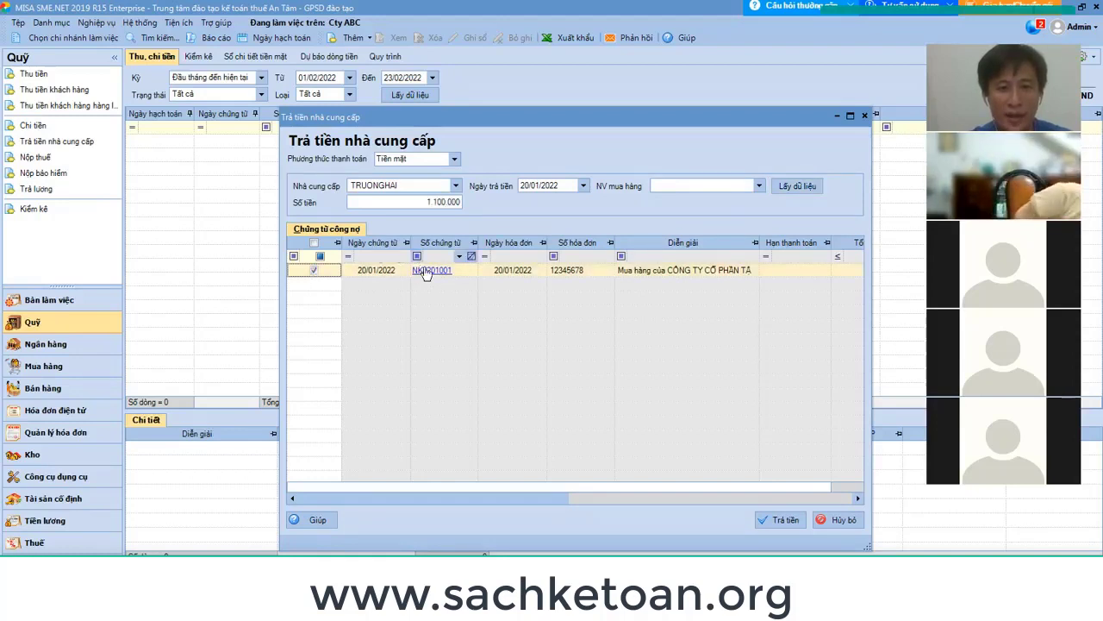
pyautogui.click(426, 202)
pyautogui.write('500000')
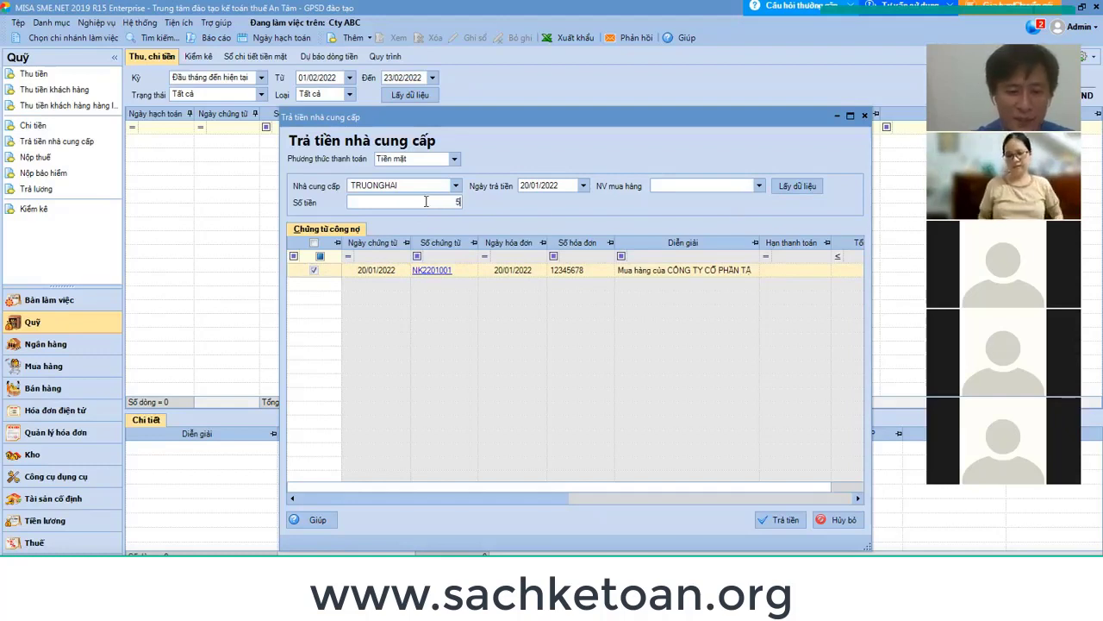
pyautogui.press('Tab')
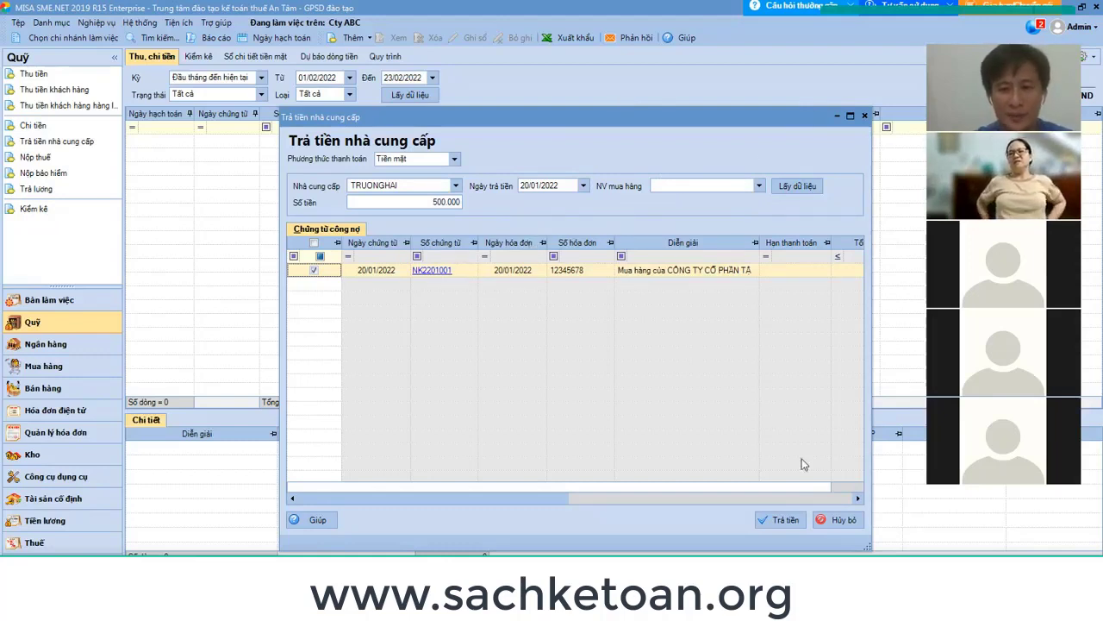
pyautogui.click(786, 521)
# Create the supplier payment voucher and renumber it from PC2112003 to PC2201001.
pyautogui.click(785, 520)
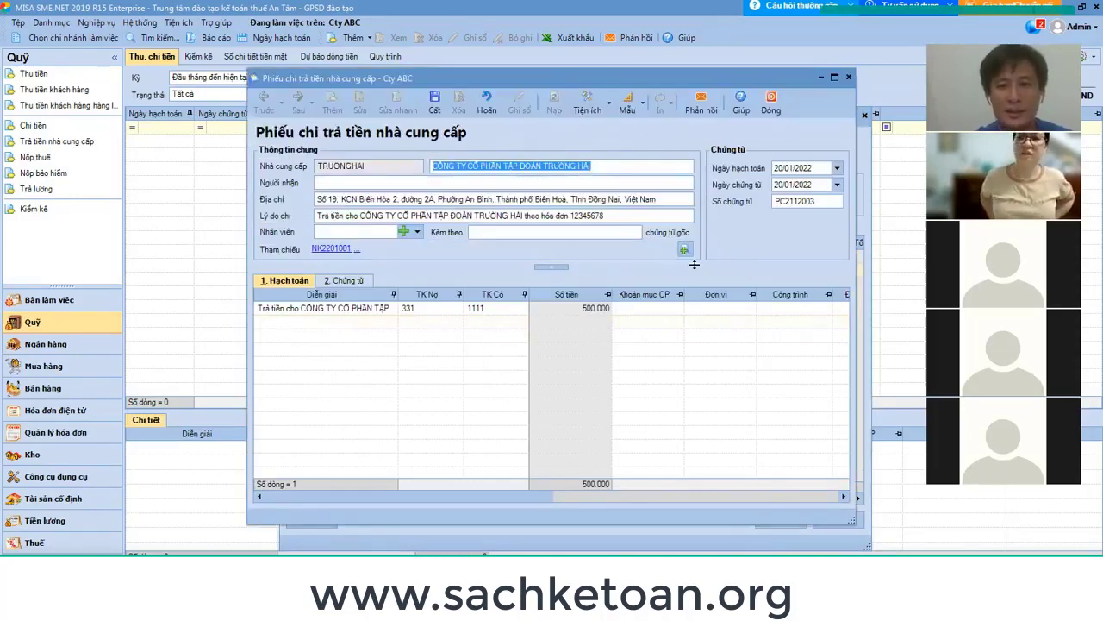
pyautogui.click(825, 200)
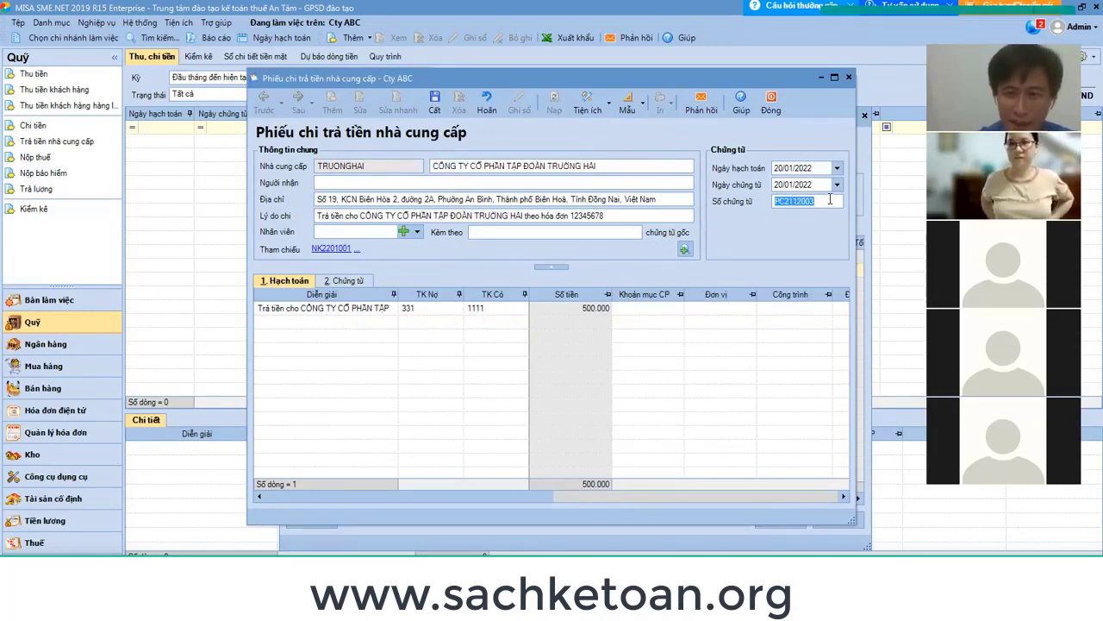
pyautogui.click(793, 200)
pyautogui.press('BackSpace')
pyautogui.write('2')
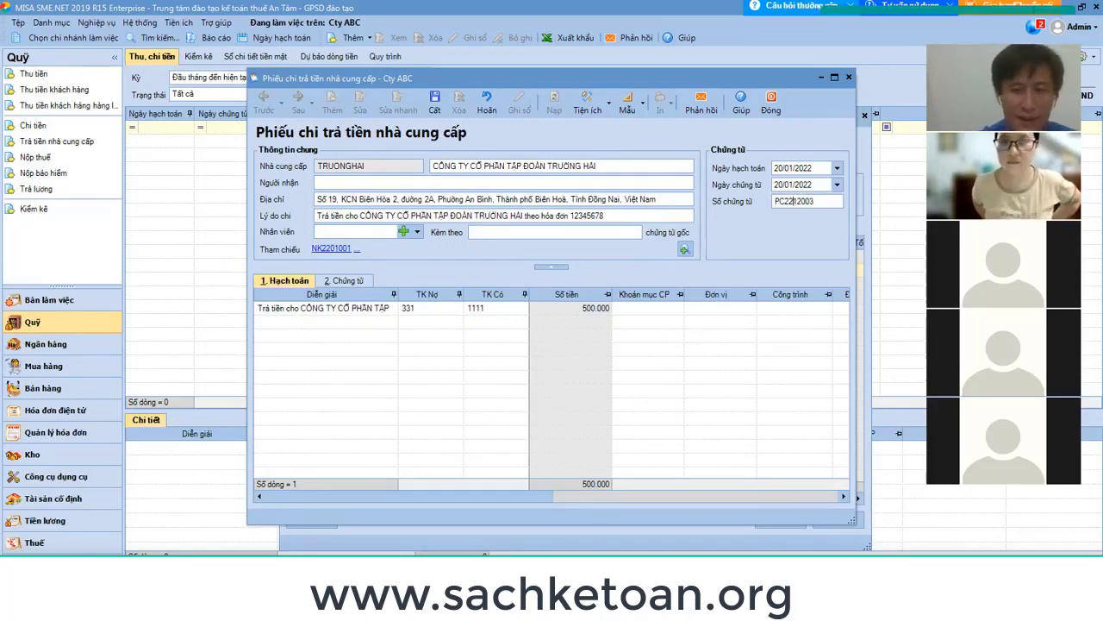
pyautogui.press('BackSpace')
pyautogui.press('BackSpace')
pyautogui.write('01001')
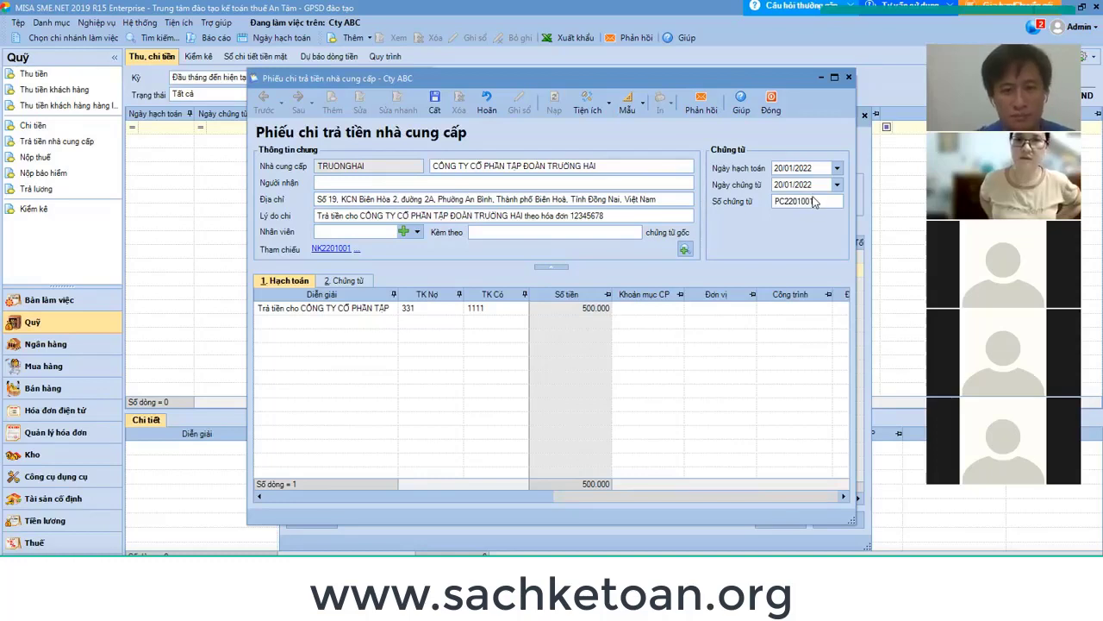
pyautogui.press('BackSpace')
pyautogui.write('1')
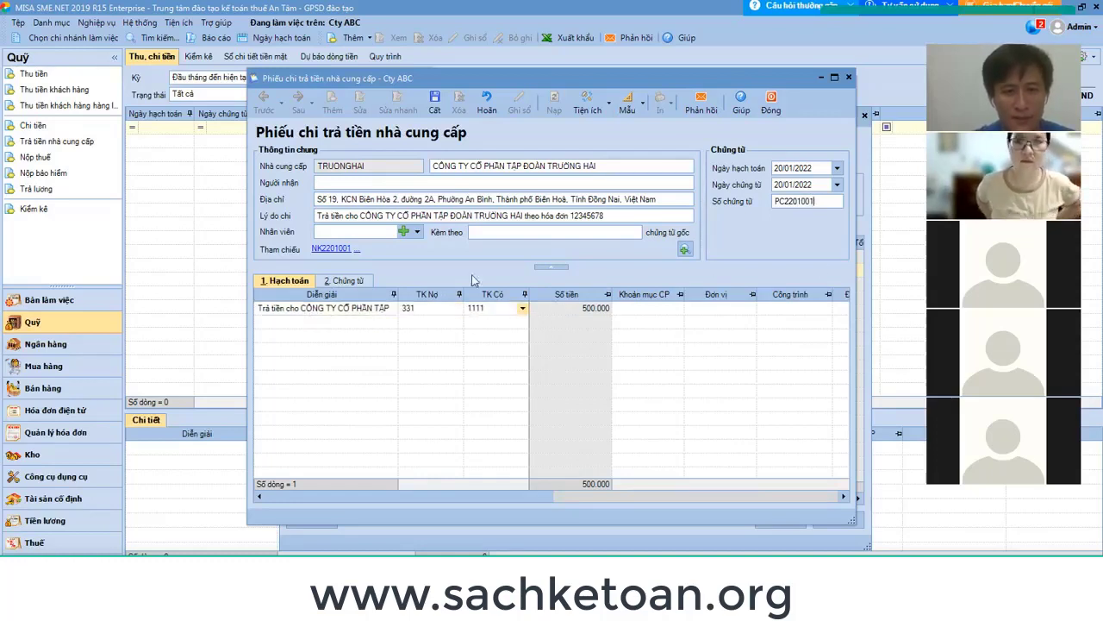
# Review the entry line and the referenced purchase document NK2201001 on the voucher.
pyautogui.click(626, 311)
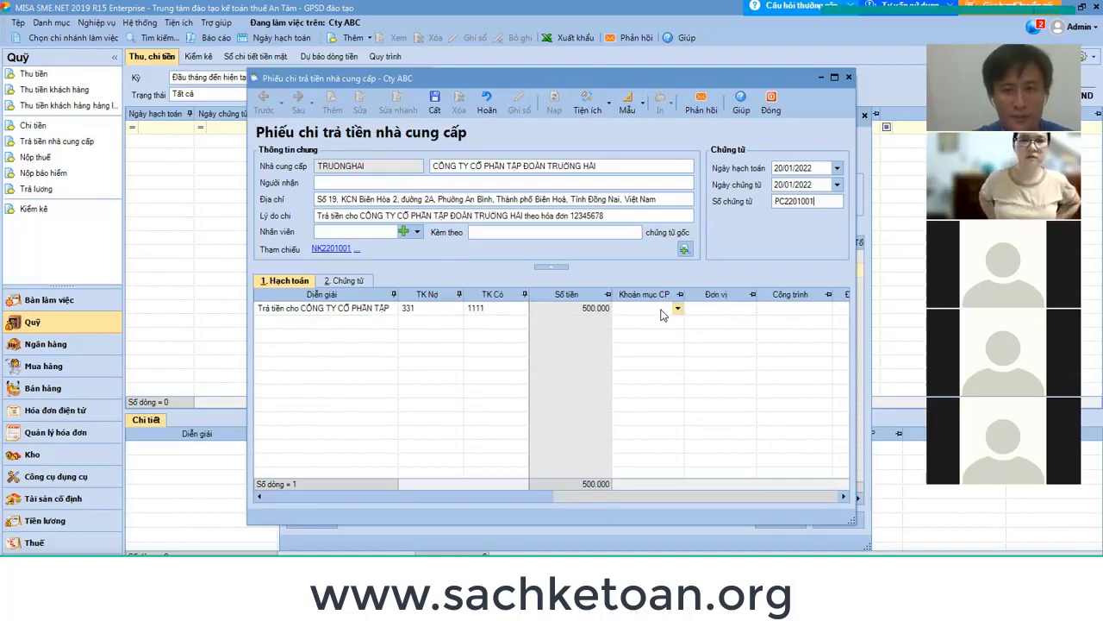
pyautogui.click(352, 282)
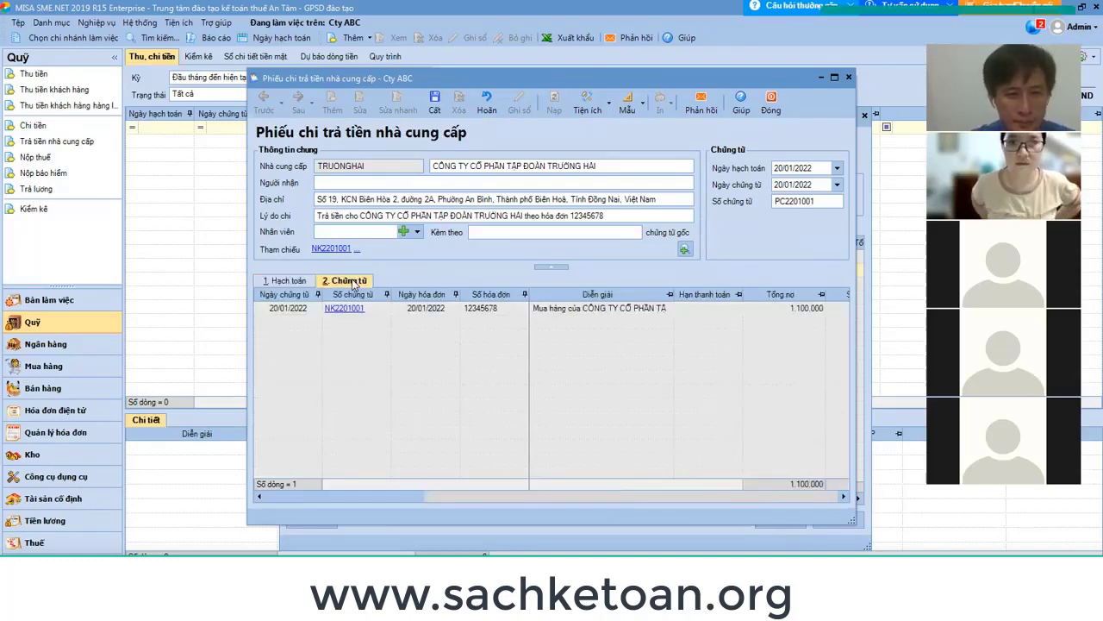
pyautogui.click(289, 281)
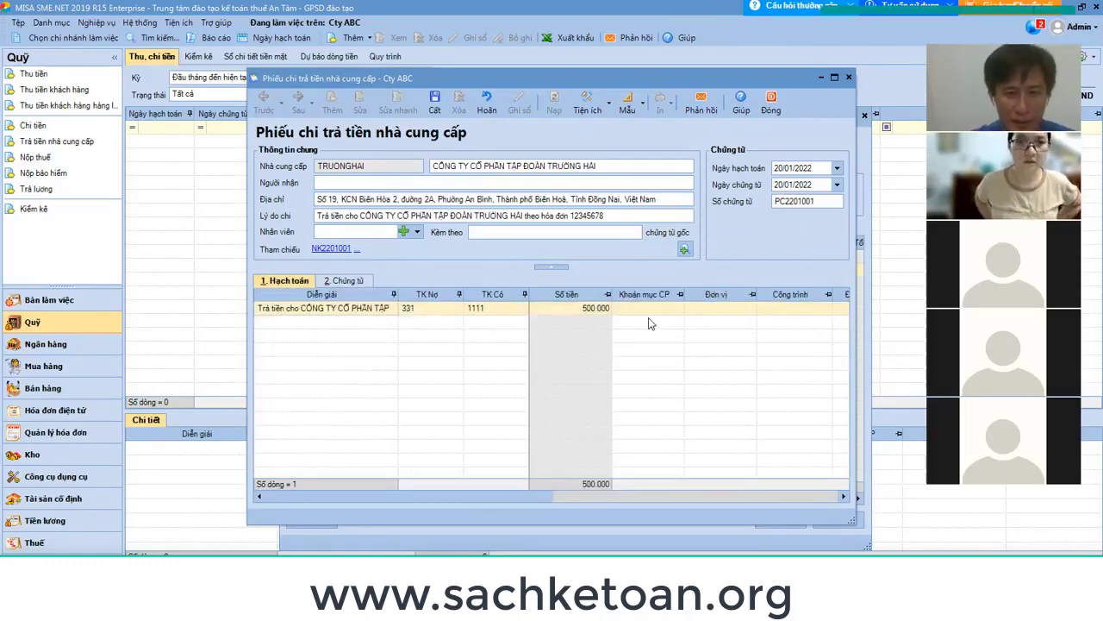
pyautogui.click(354, 284)
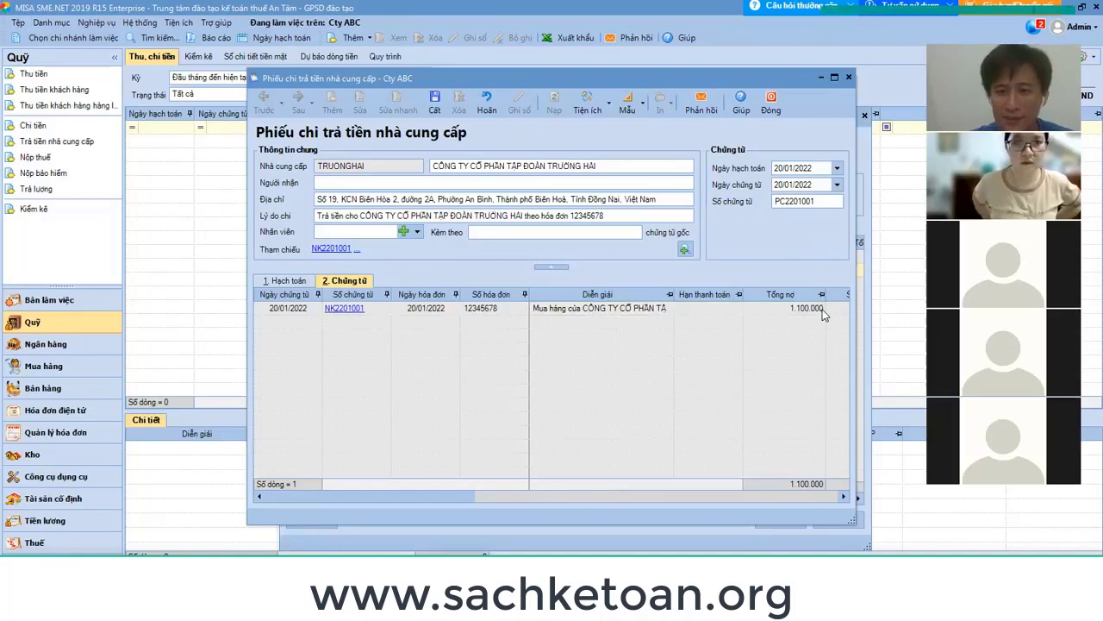
pyautogui.click(298, 283)
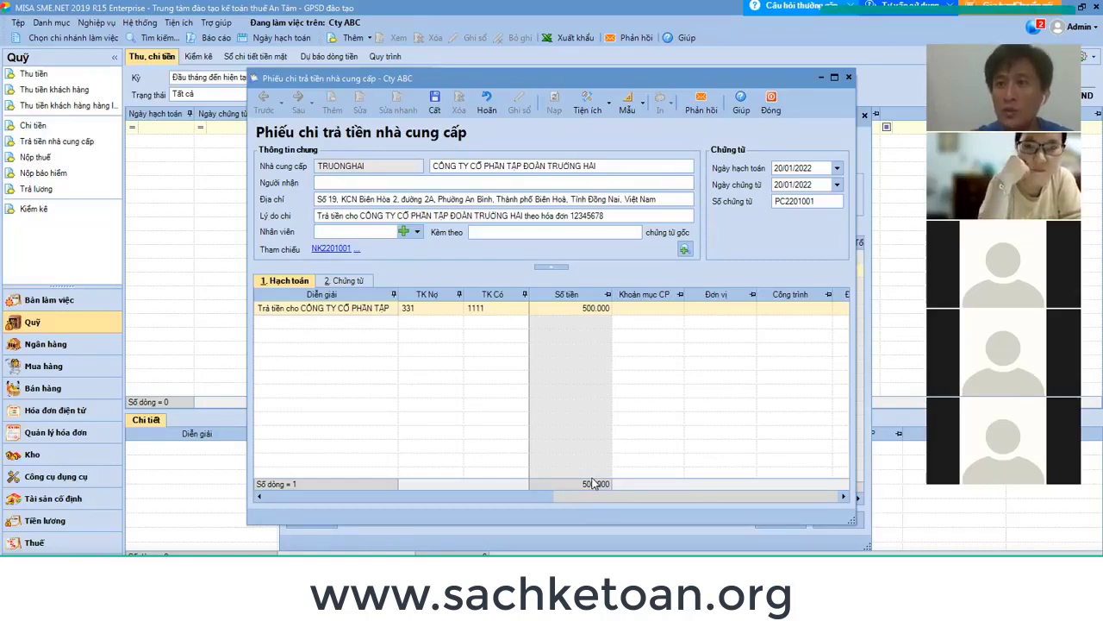
# Save voucher PC2201001, close it, and dismiss the supplier payment dialog.
pyautogui.click(435, 101)
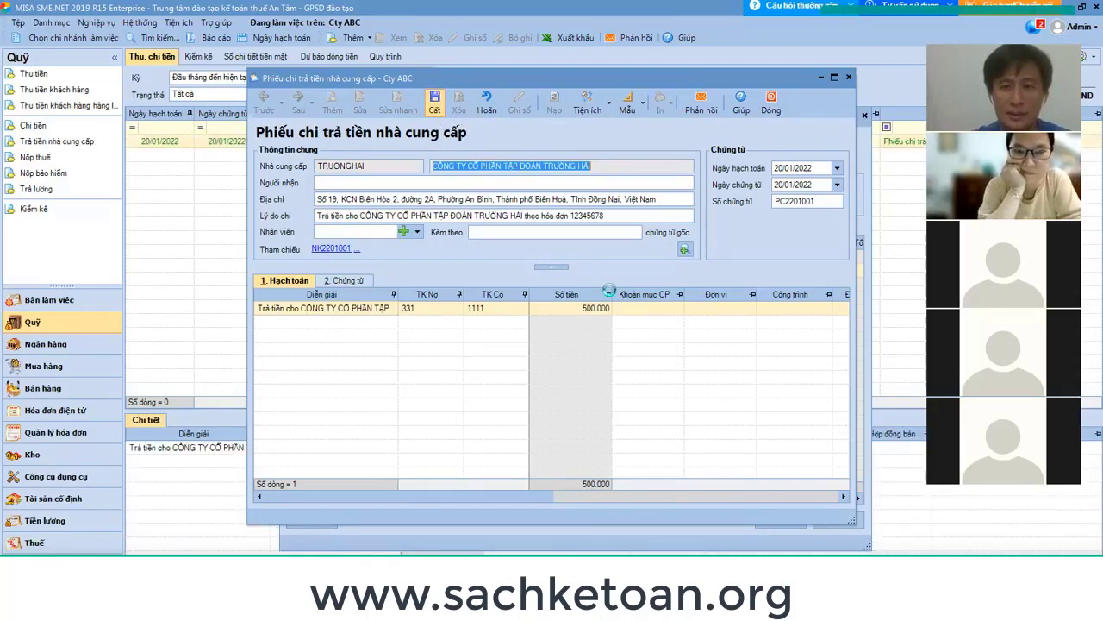
pyautogui.click(772, 103)
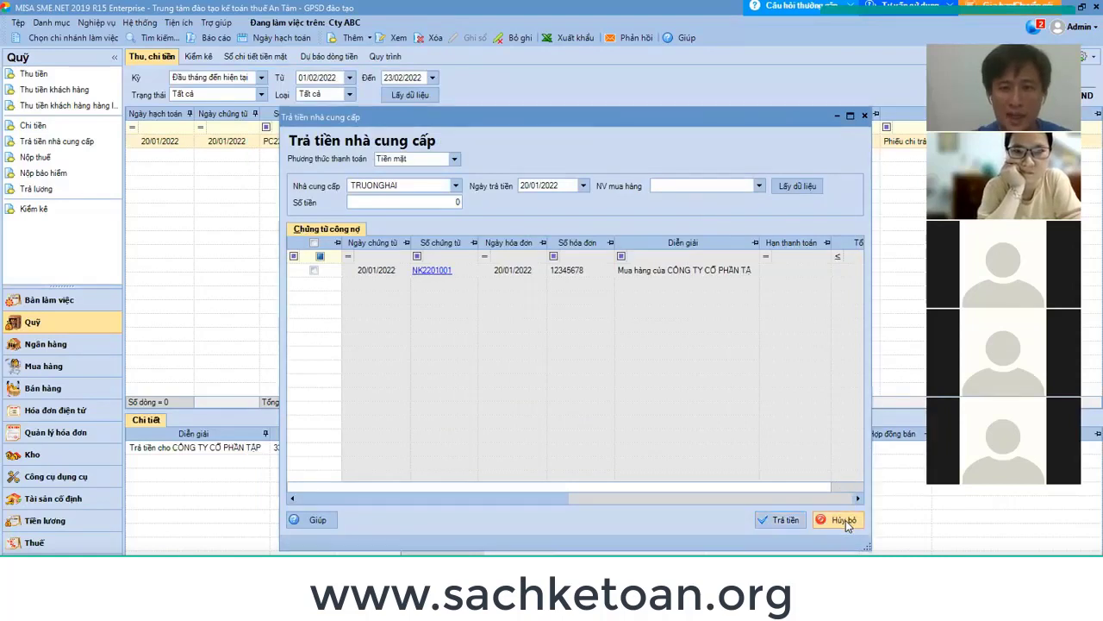
pyautogui.click(843, 520)
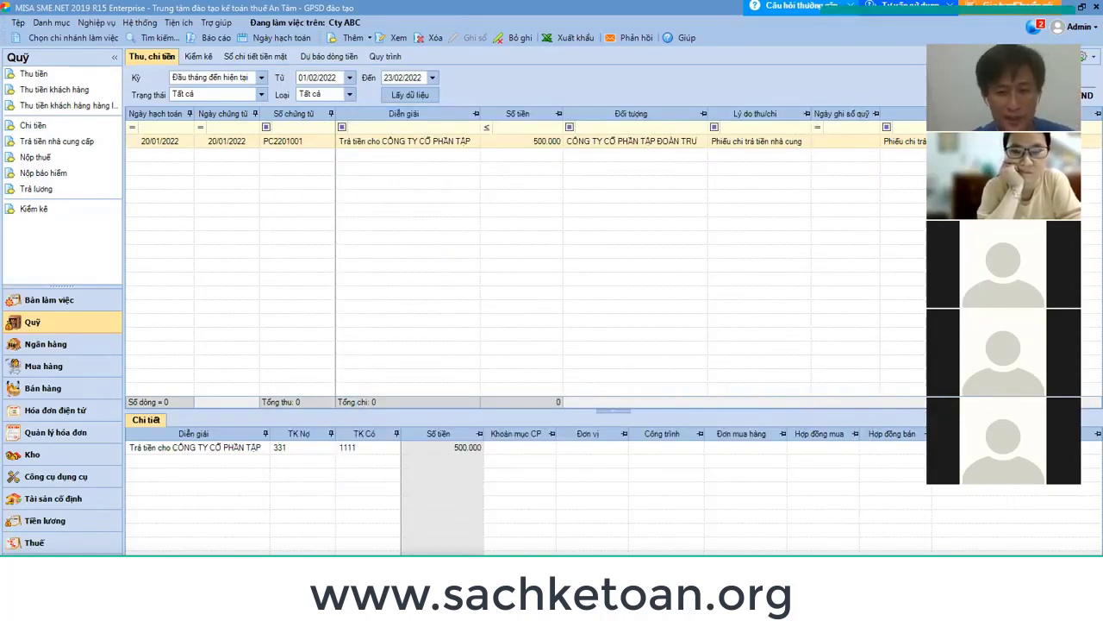
# Glance at the buoi 25 notes in Excel, then return to MISA's Báo cáo list.
pyautogui.click(617, 552)
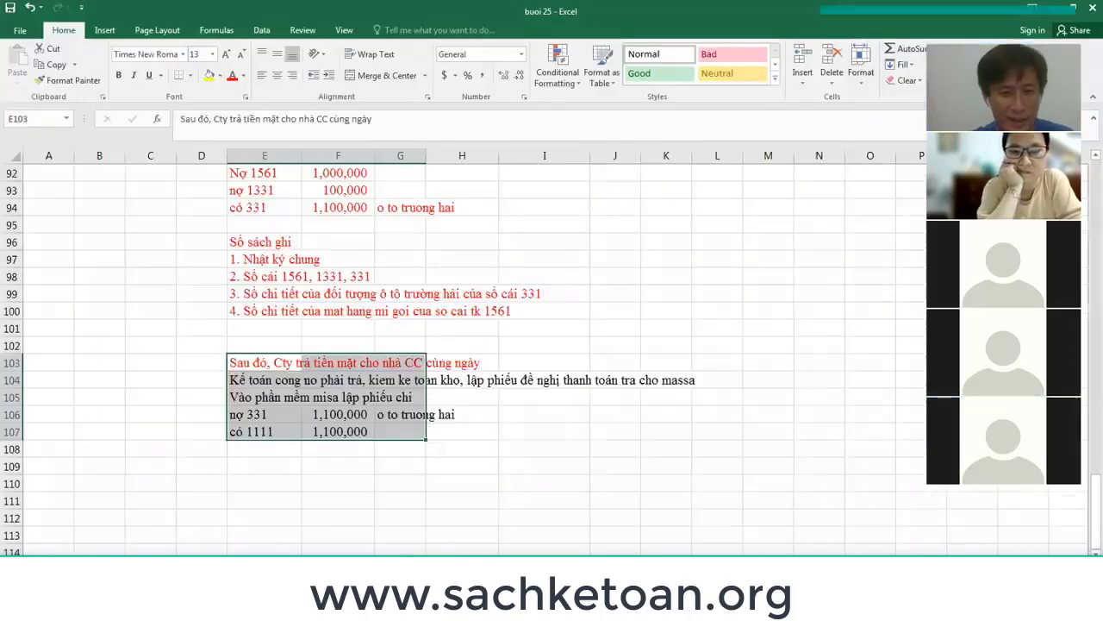
pyautogui.hotkey('alt', 'Tab')
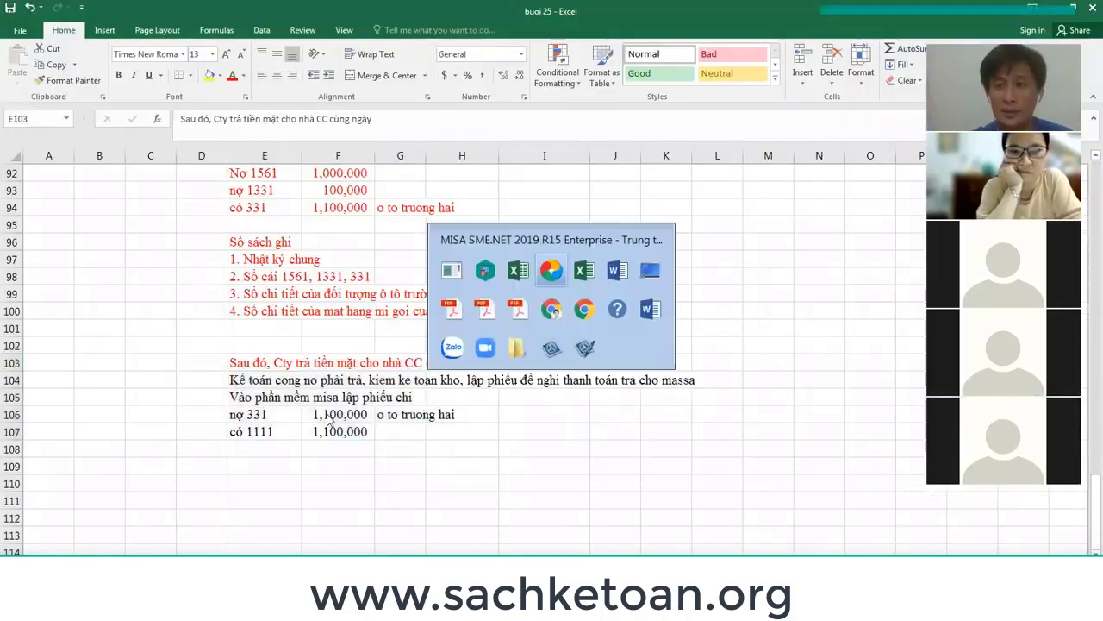
pyautogui.click(214, 39)
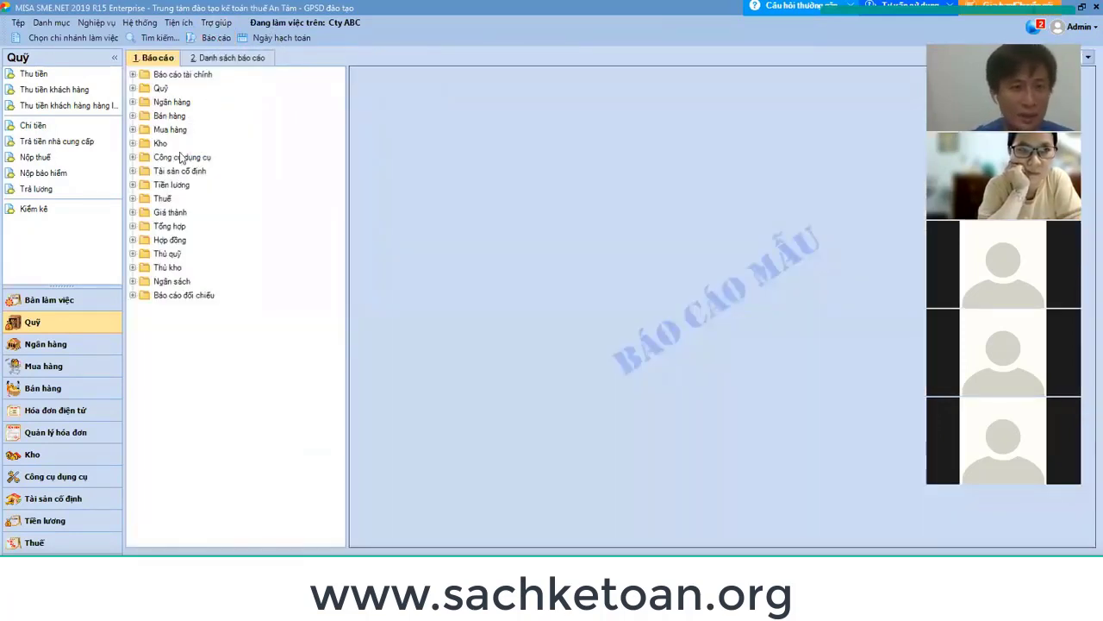
# Run the Mua hàng payables-by-invoice report for TRUONGHAI, showing 600.000 still owed.
pyautogui.click(134, 129)
pyautogui.click(233, 212)
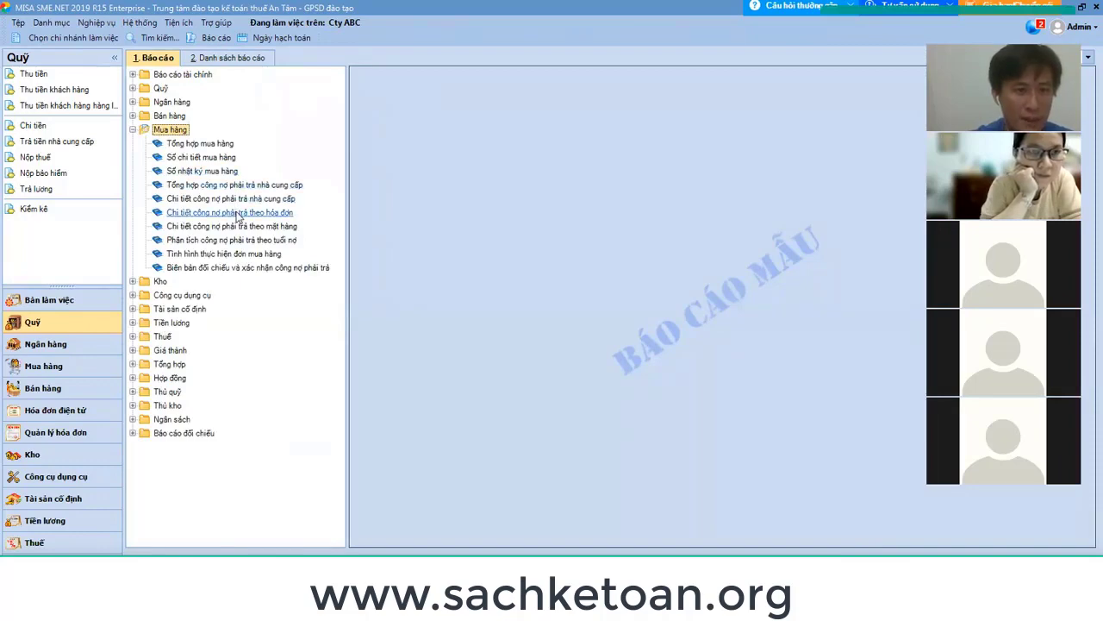
pyautogui.doubleClick(233, 212)
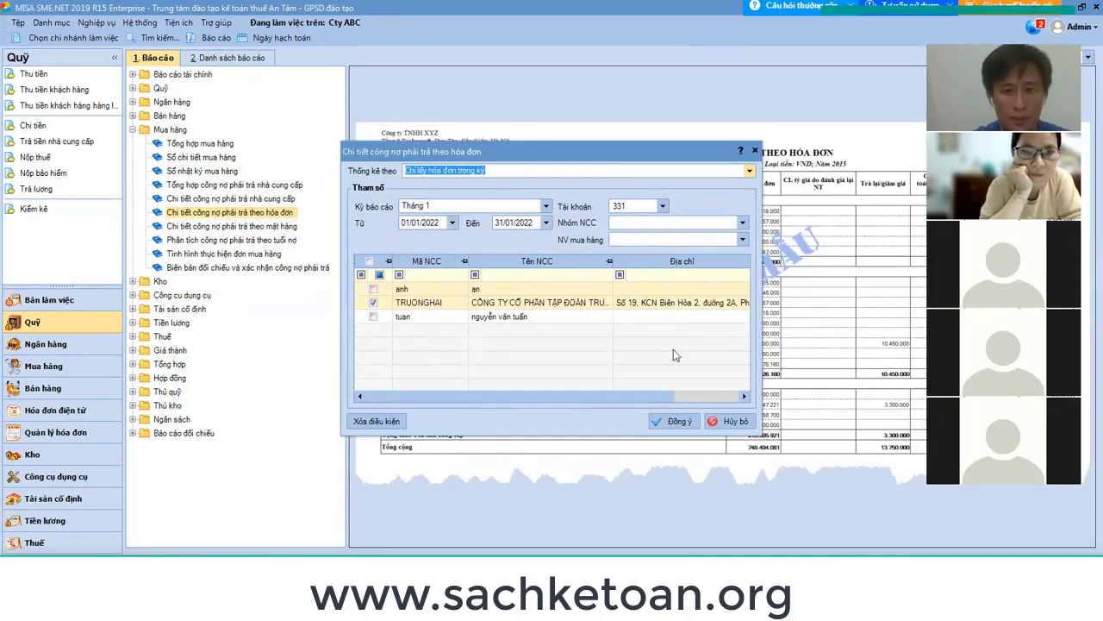
pyautogui.click(681, 421)
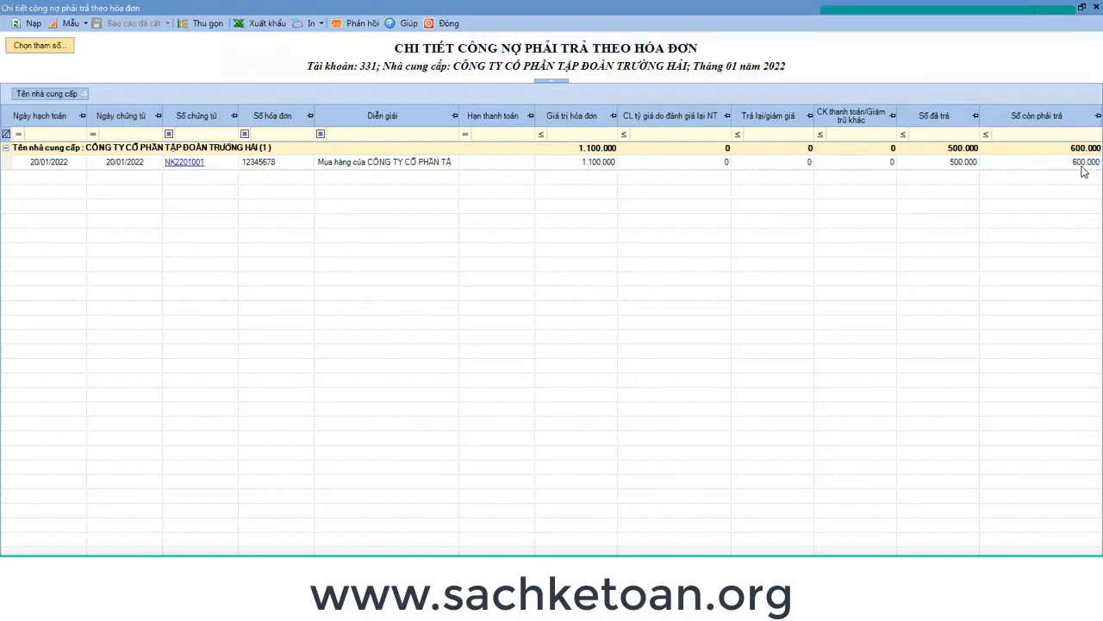
# Close the payables-by-invoice report with Esc to return to the reports list.
pyautogui.press('Escape')
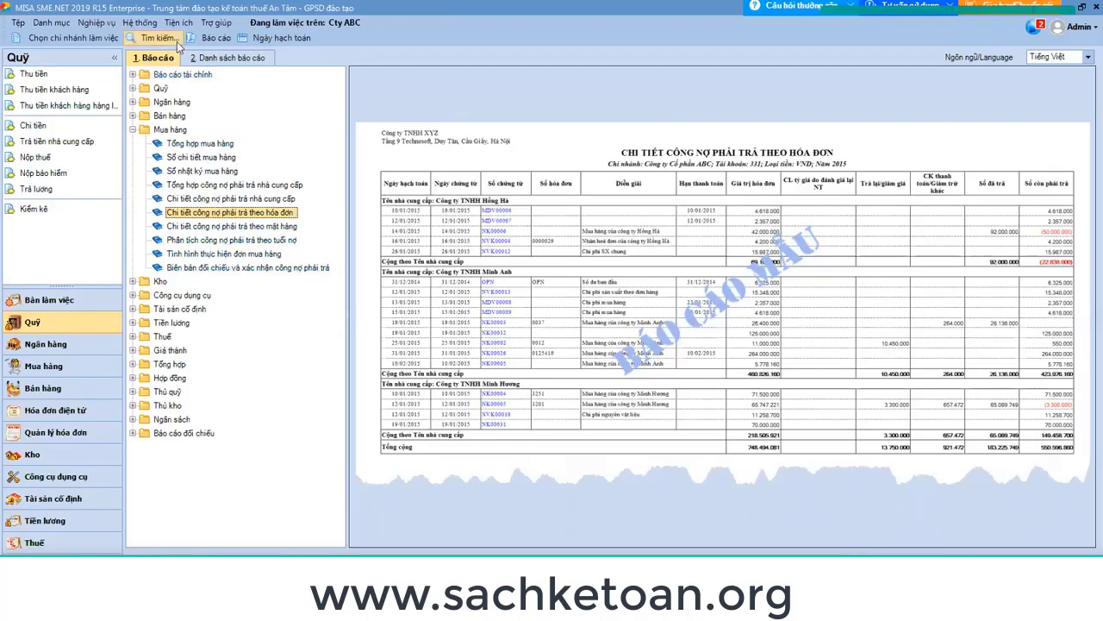
# Expand the Quỹ, Ngân hàng and Bán hàng report folders and widen the report tree slightly.
pyautogui.click(205, 39)
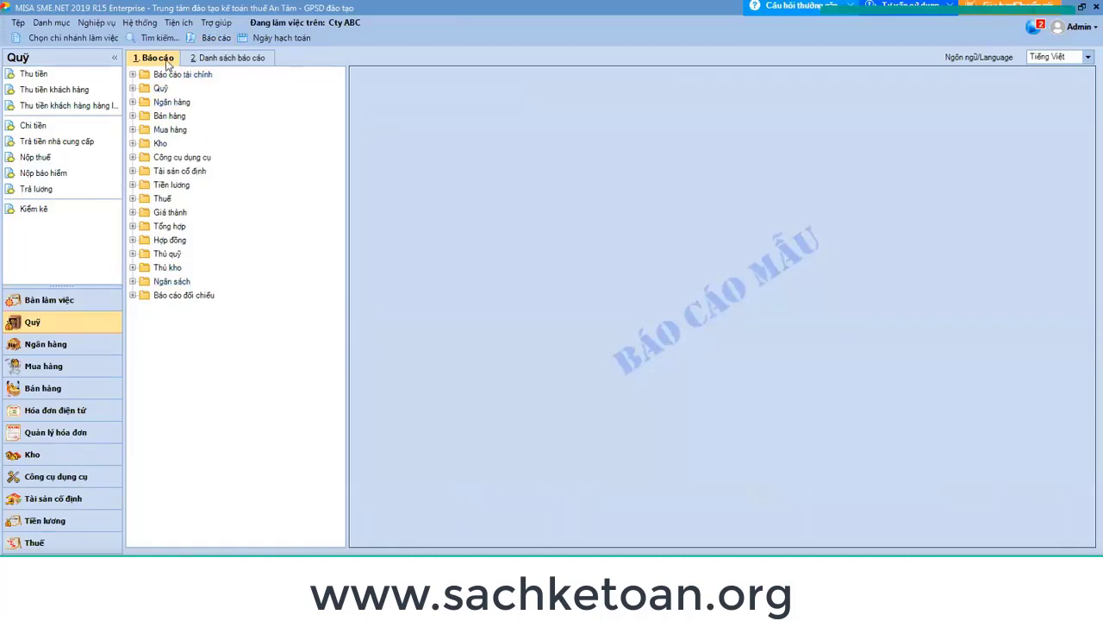
pyautogui.doubleClick(160, 88)
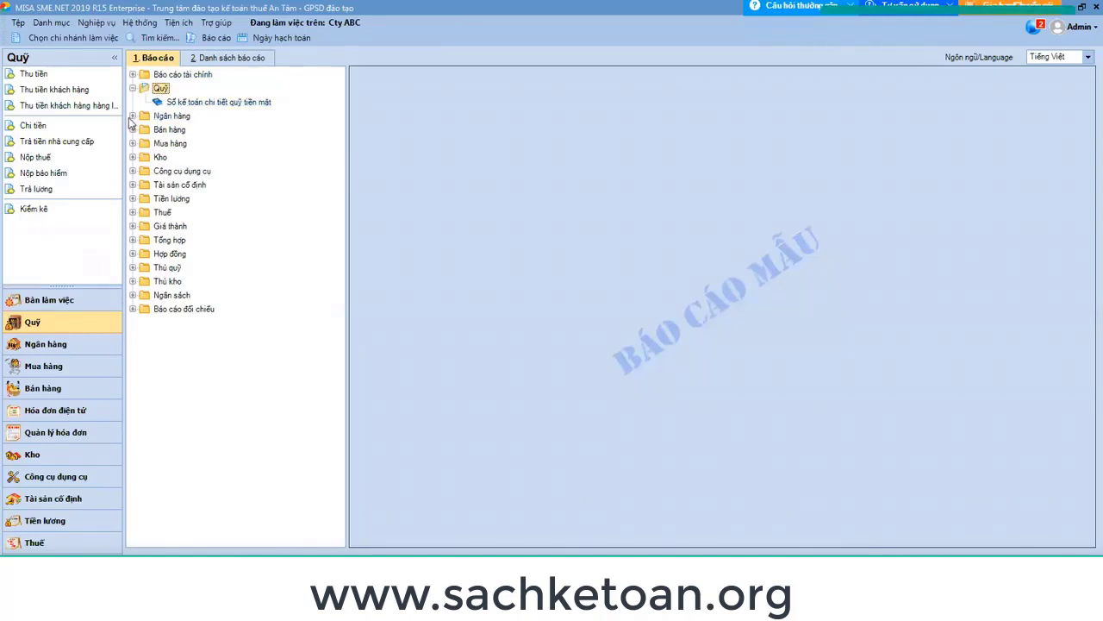
pyautogui.click(132, 116)
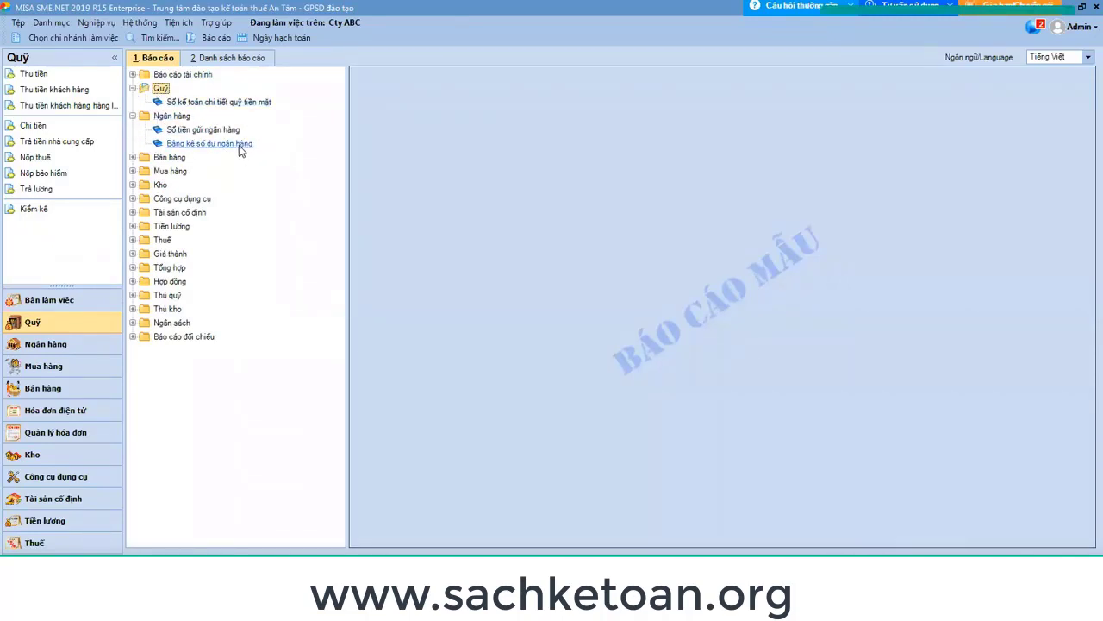
pyautogui.click(133, 158)
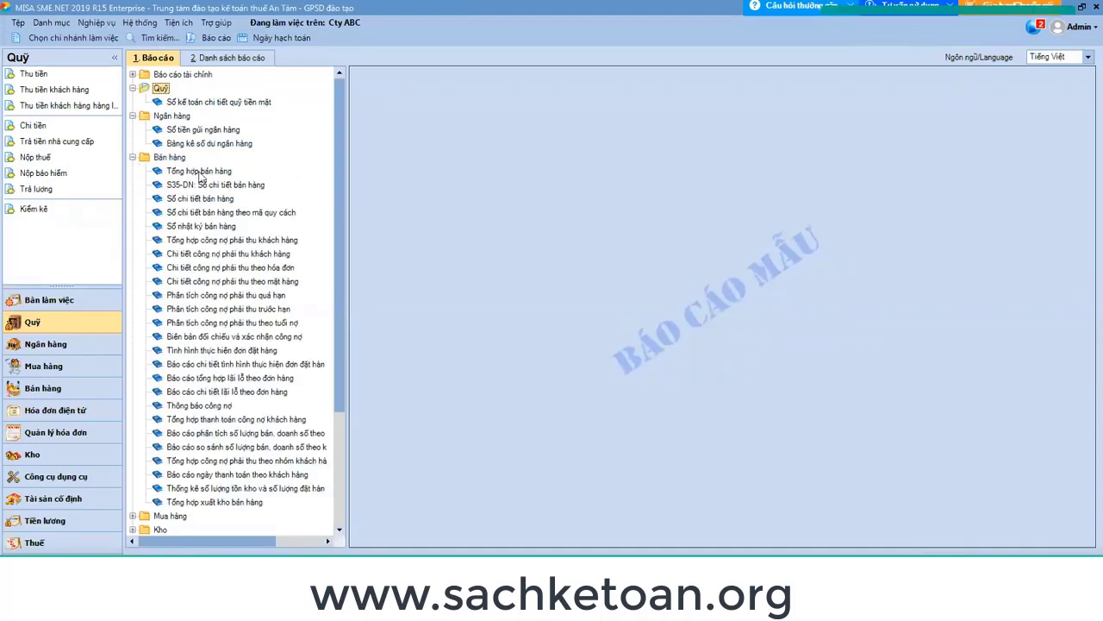
pyautogui.scroll(-1, 274, 187)
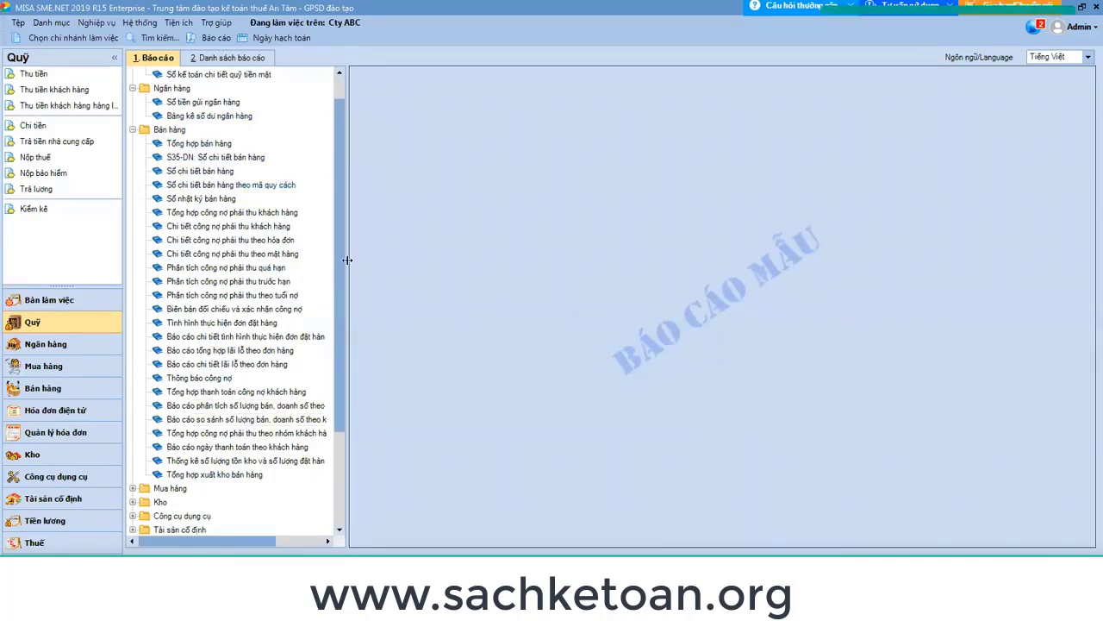
pyautogui.moveTo(345, 260); pyautogui.dragTo(415, 256)
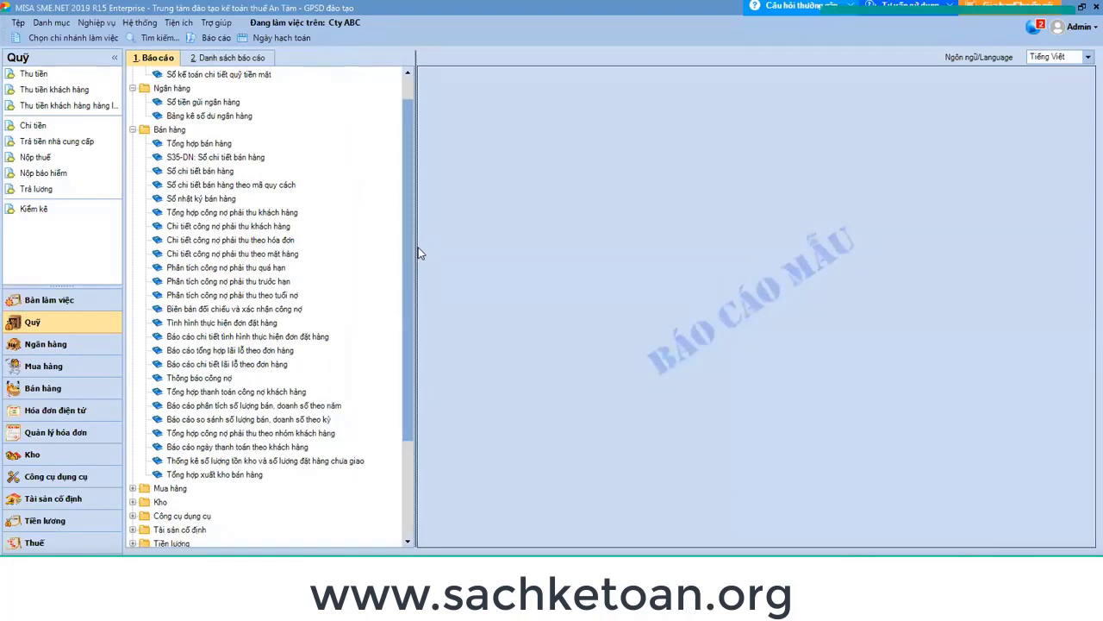
pyautogui.moveTo(415, 253); pyautogui.dragTo(400, 252)
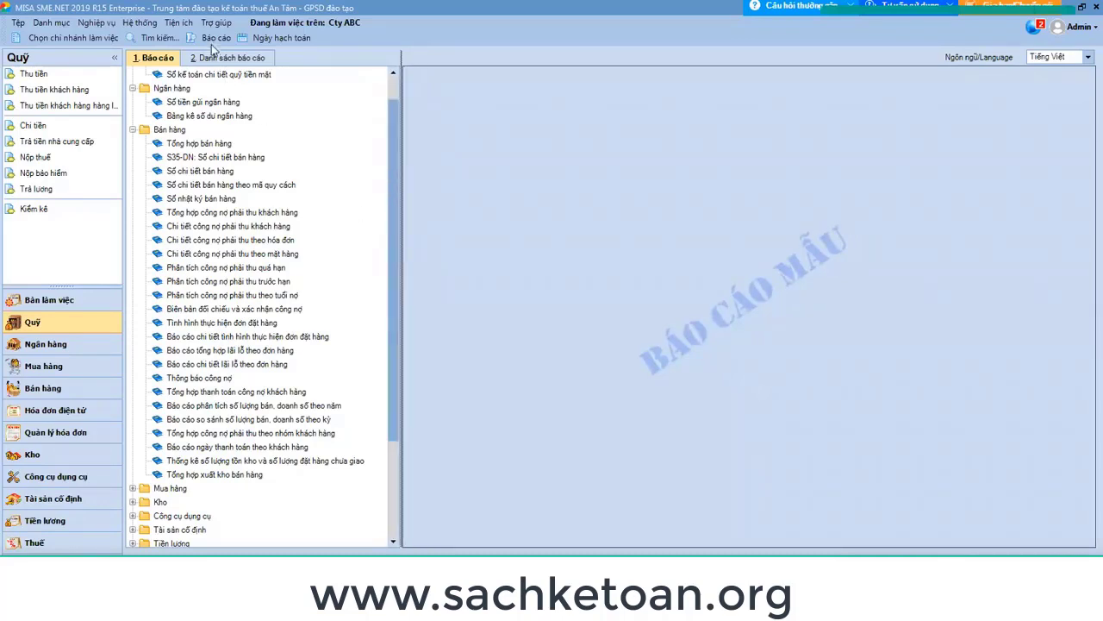
# Collapse the Ngân hàng, Bán hàng and Quỹ folders, leaving only Bán hàng expanded.
pyautogui.click(133, 89)
pyautogui.click(133, 101)
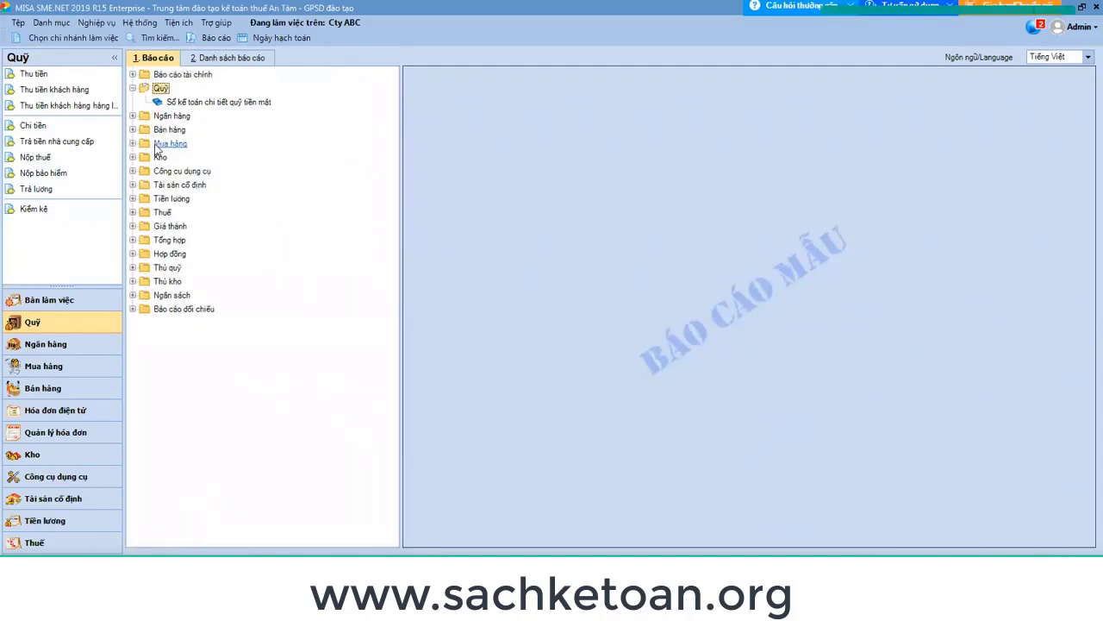
pyautogui.click(132, 88)
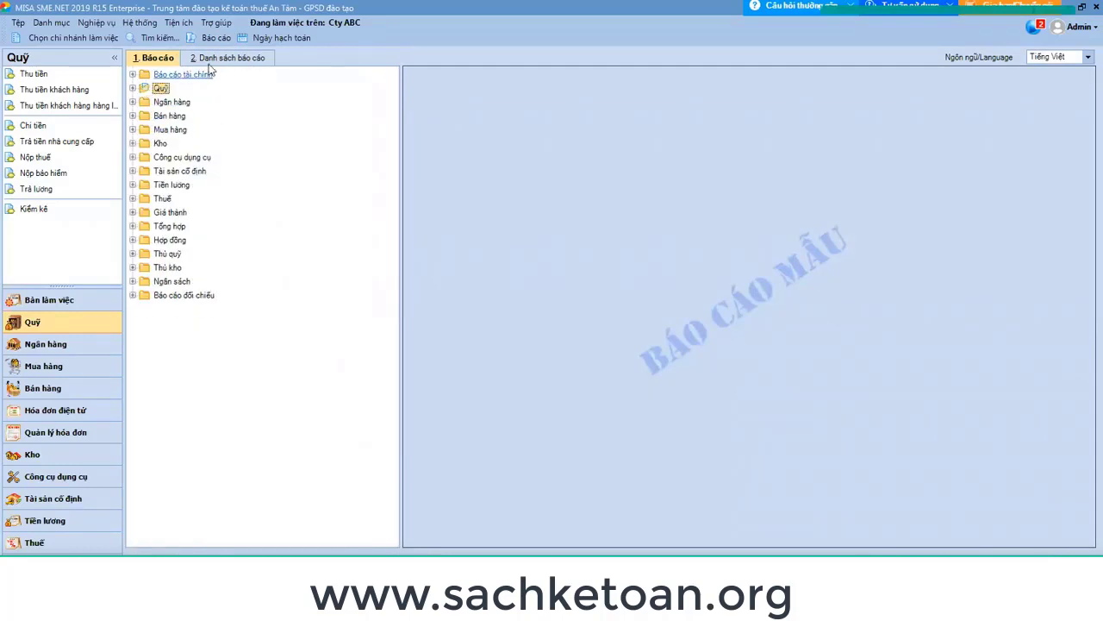
pyautogui.click(132, 116)
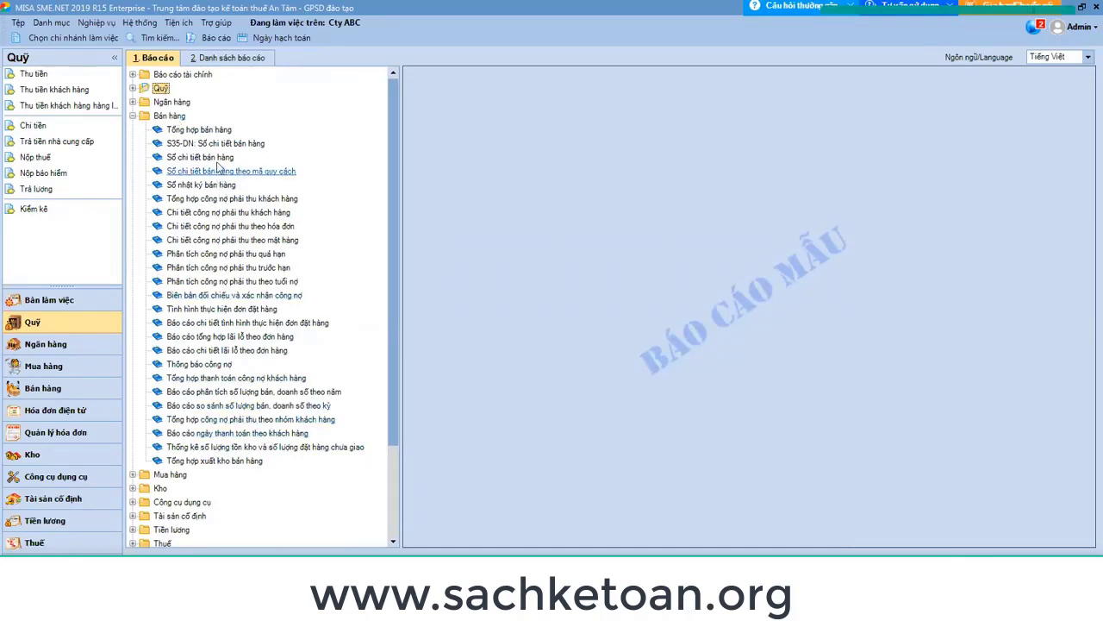
# Preview the Sổ chi tiết bán hàng sample by cancelling its parameter dialog.
pyautogui.doubleClick(216, 157)
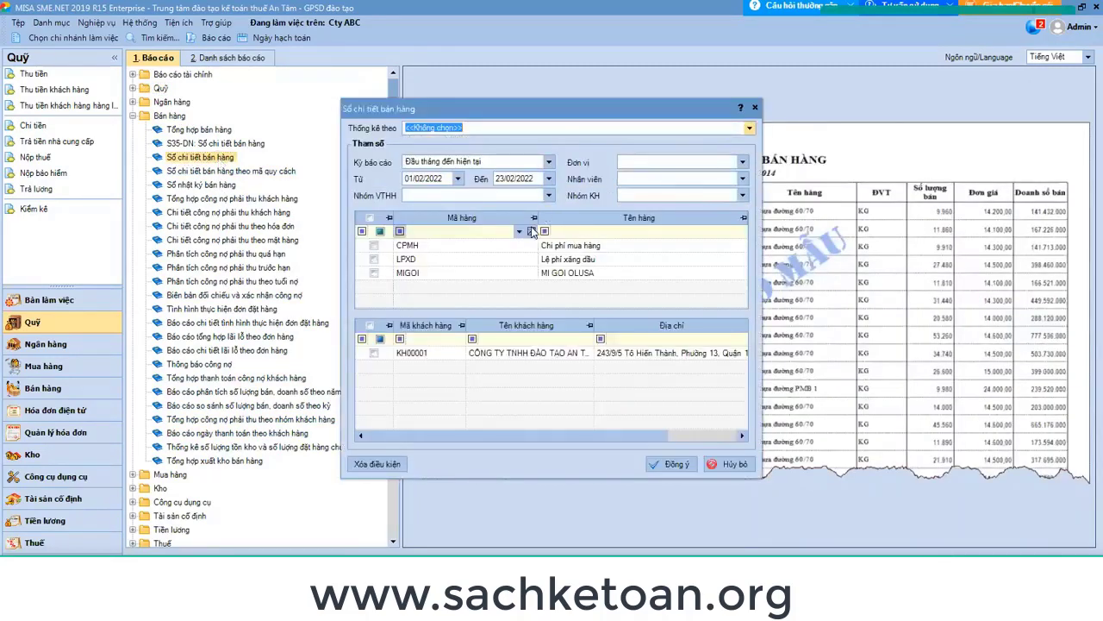
pyautogui.click(731, 464)
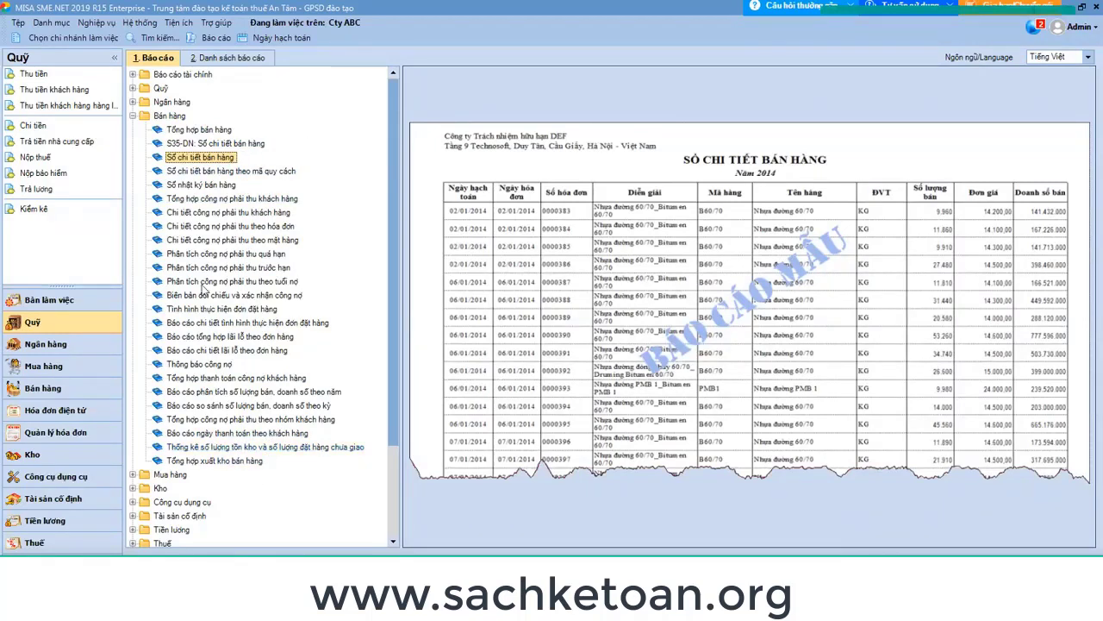
# Start a new sales voucher and view its tax, cost of goods and statistics columns.
pyautogui.click(51, 388)
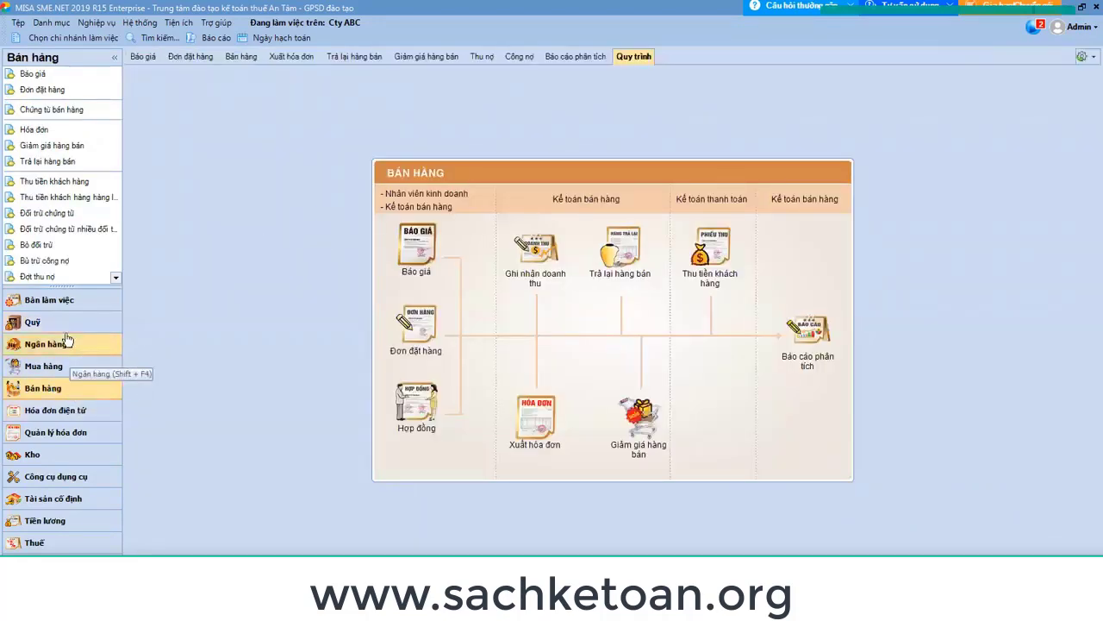
pyautogui.click(64, 112)
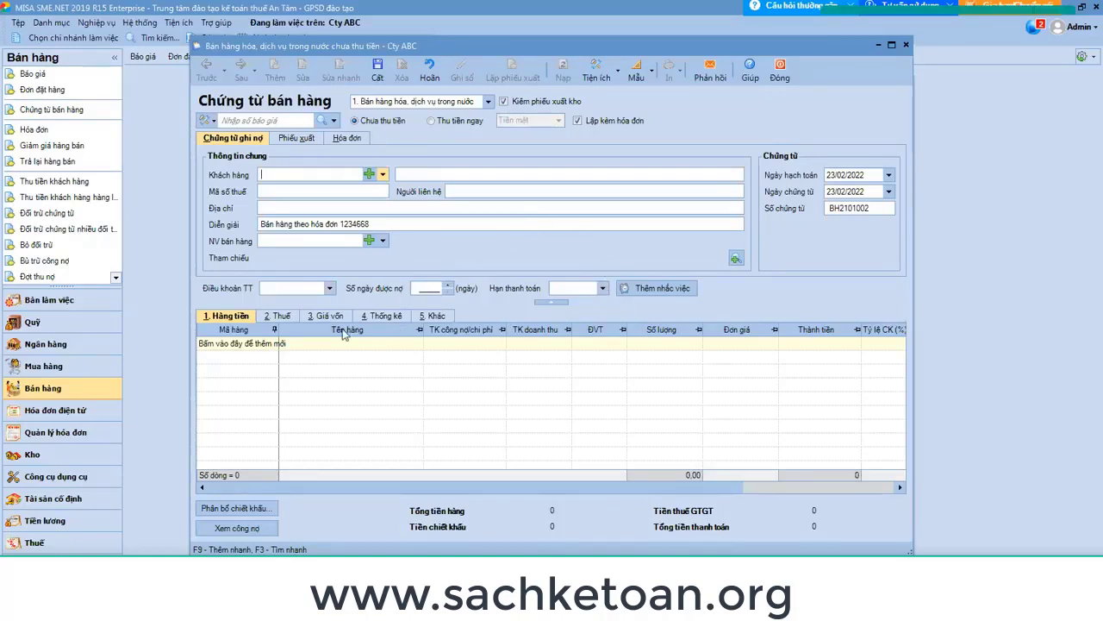
pyautogui.click(283, 321)
pyautogui.click(329, 317)
pyautogui.click(385, 317)
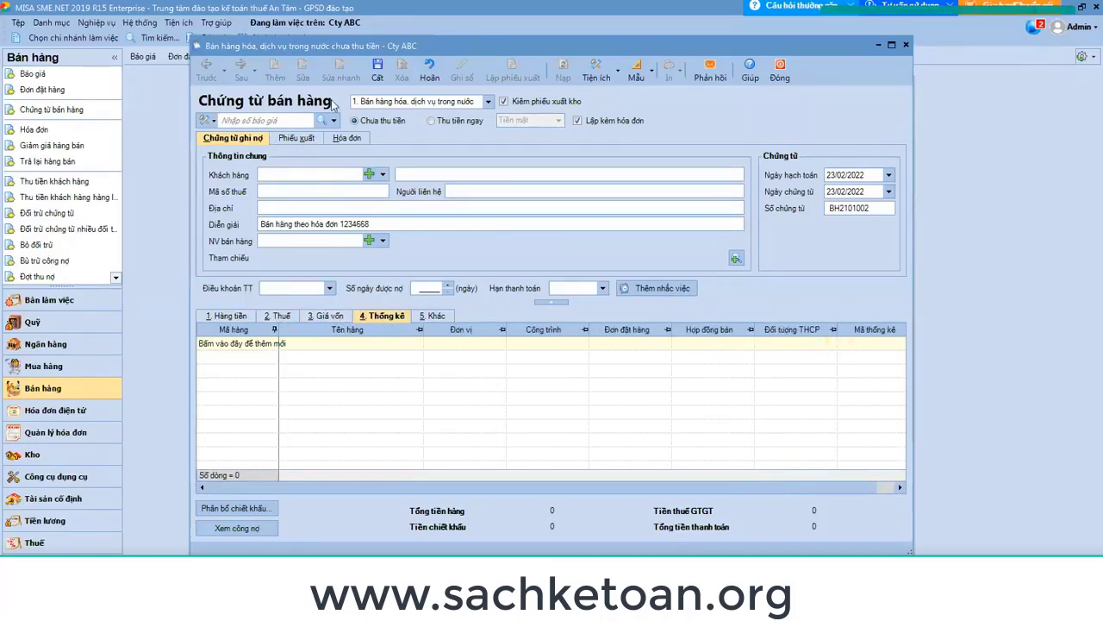
# Close the voucher without saving and show the reports list with Bán hàng expanded.
pyautogui.click(775, 78)
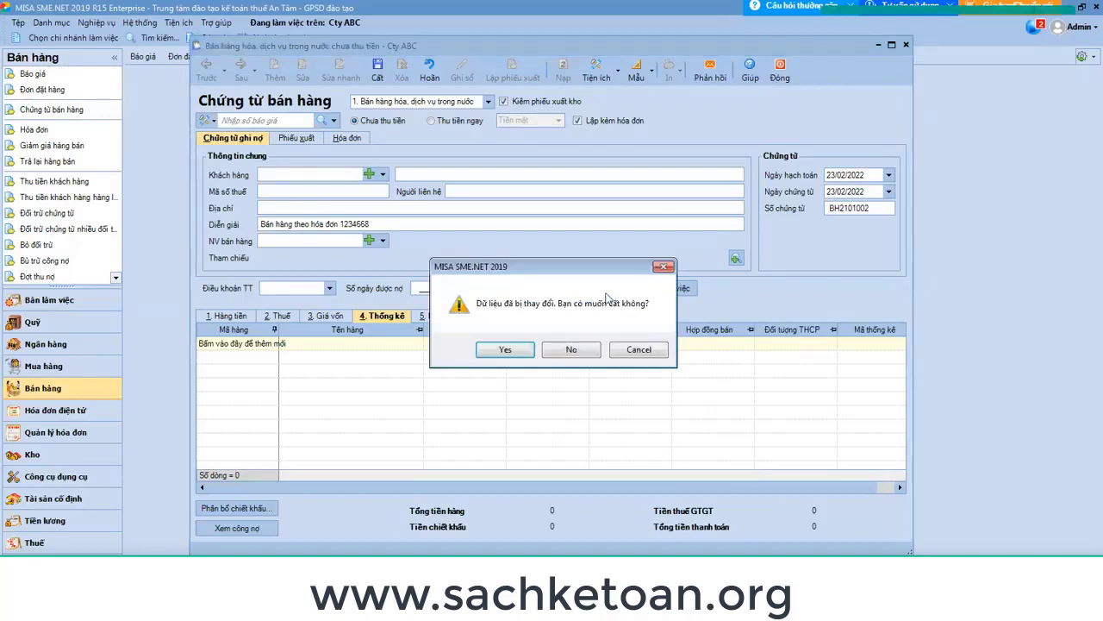
pyautogui.click(570, 349)
pyautogui.click(209, 39)
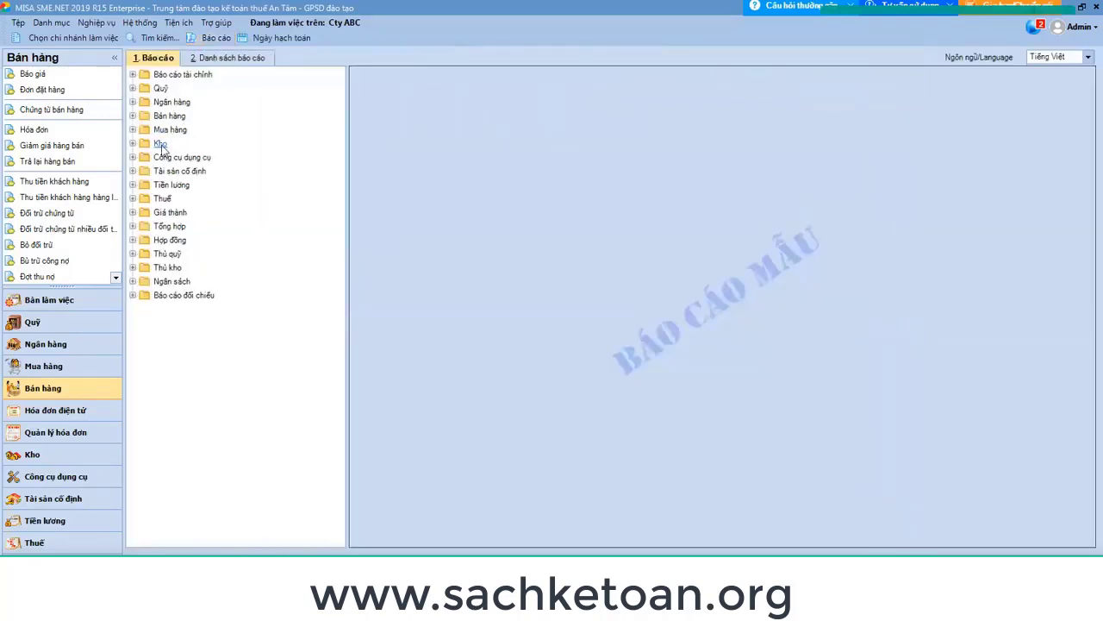
pyautogui.click(133, 115)
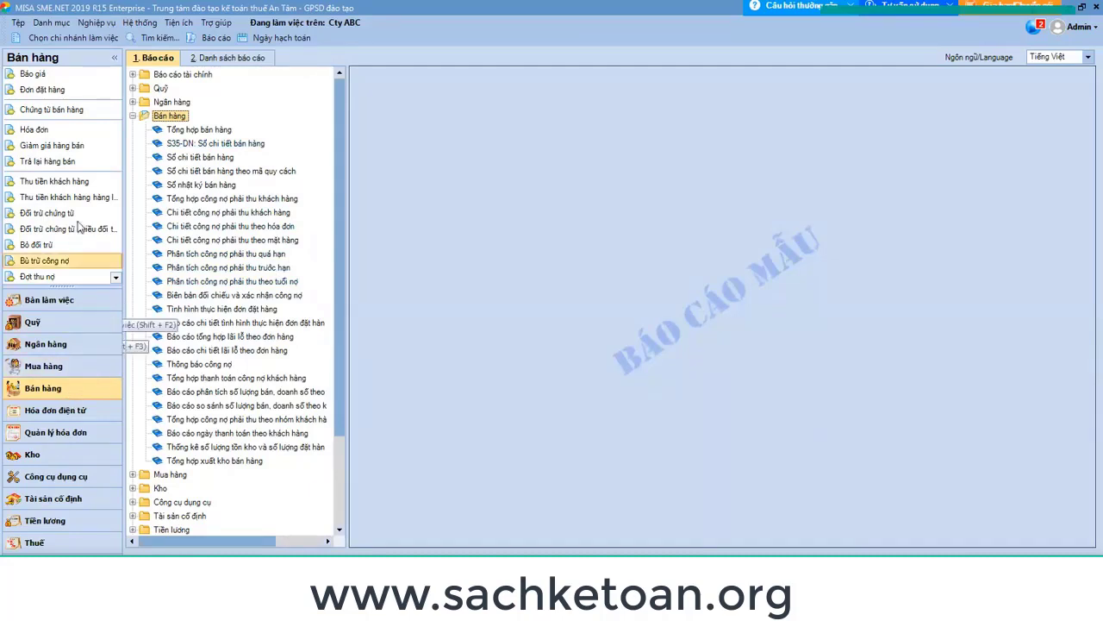
pyautogui.click(71, 110)
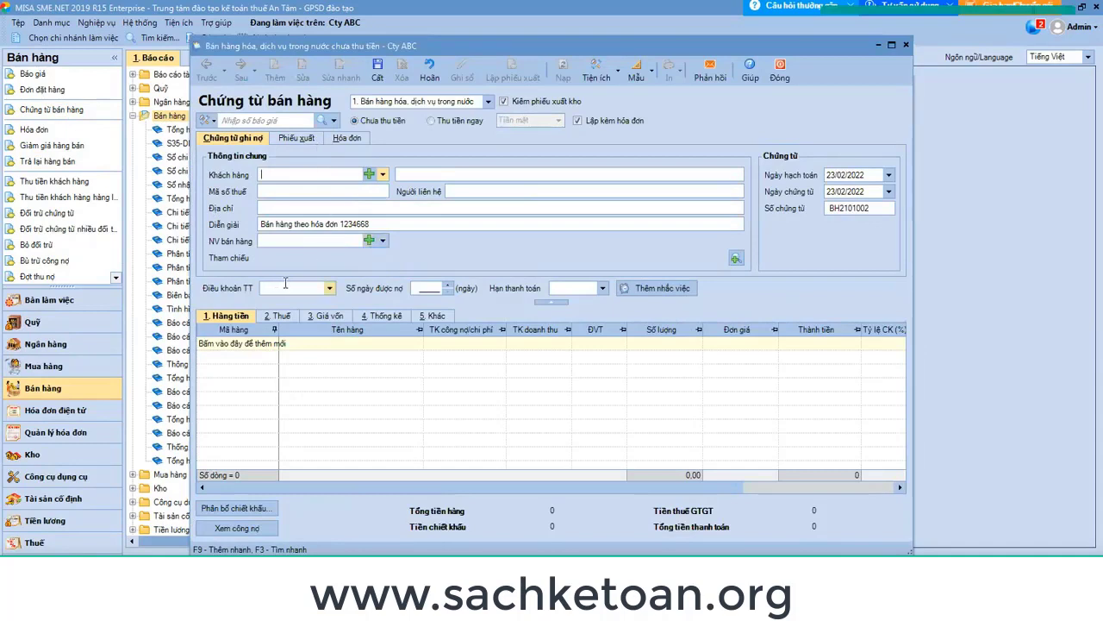
pyautogui.click(429, 288)
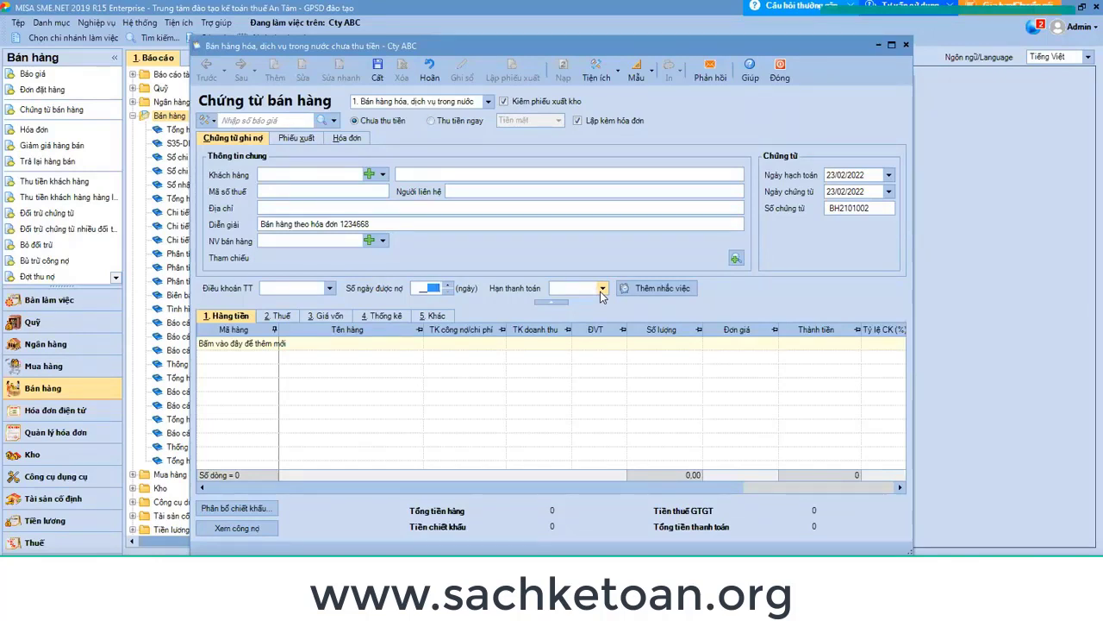
pyautogui.click(780, 71)
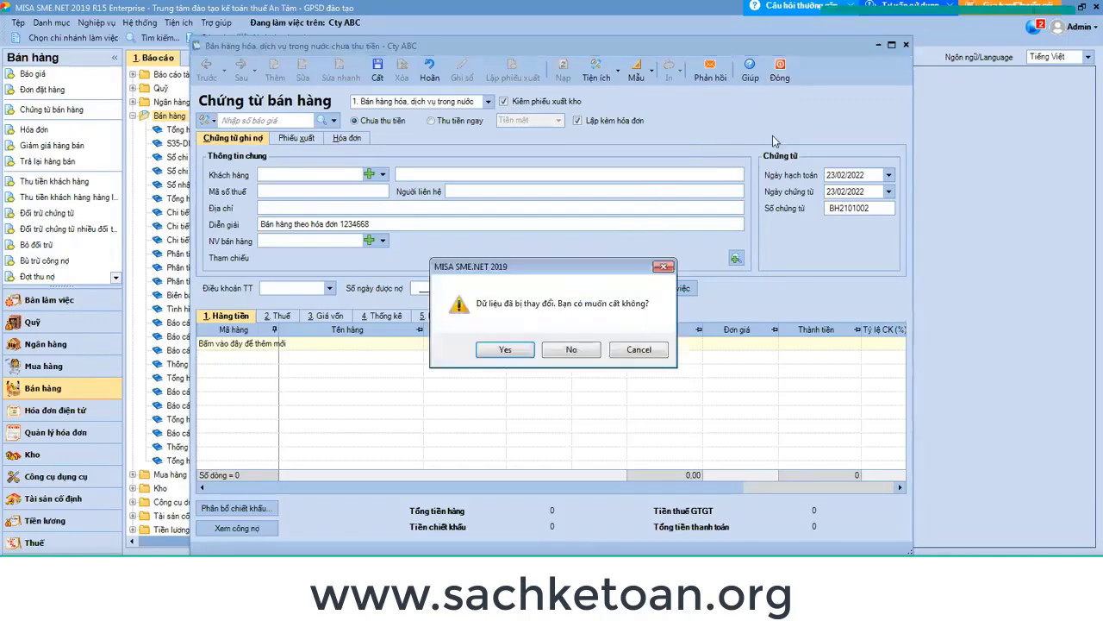
pyautogui.click(571, 349)
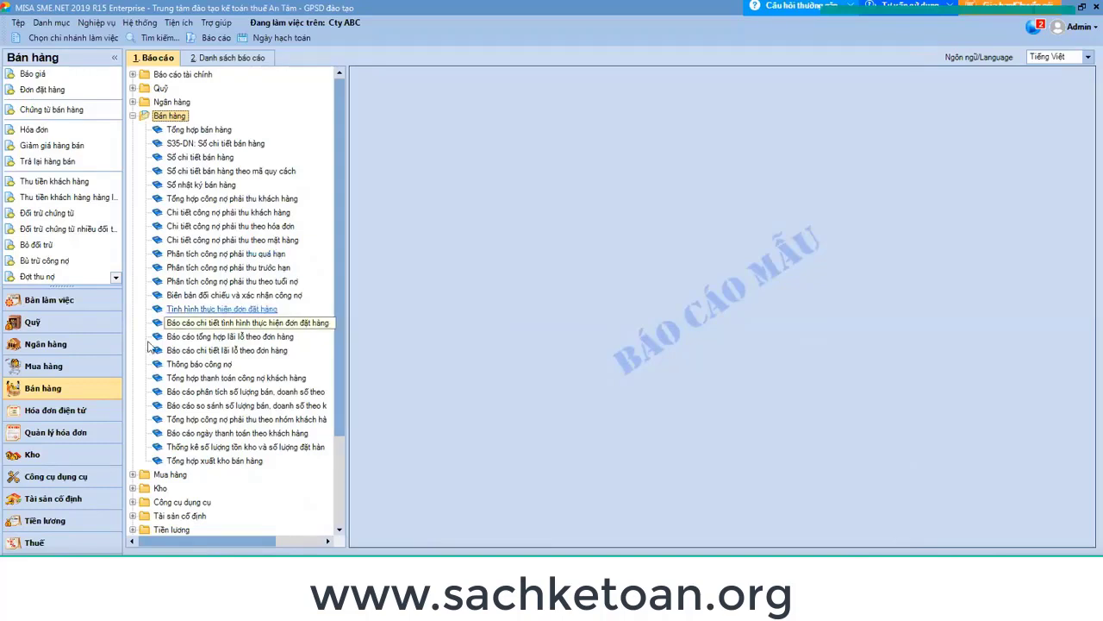
pyautogui.click(76, 110)
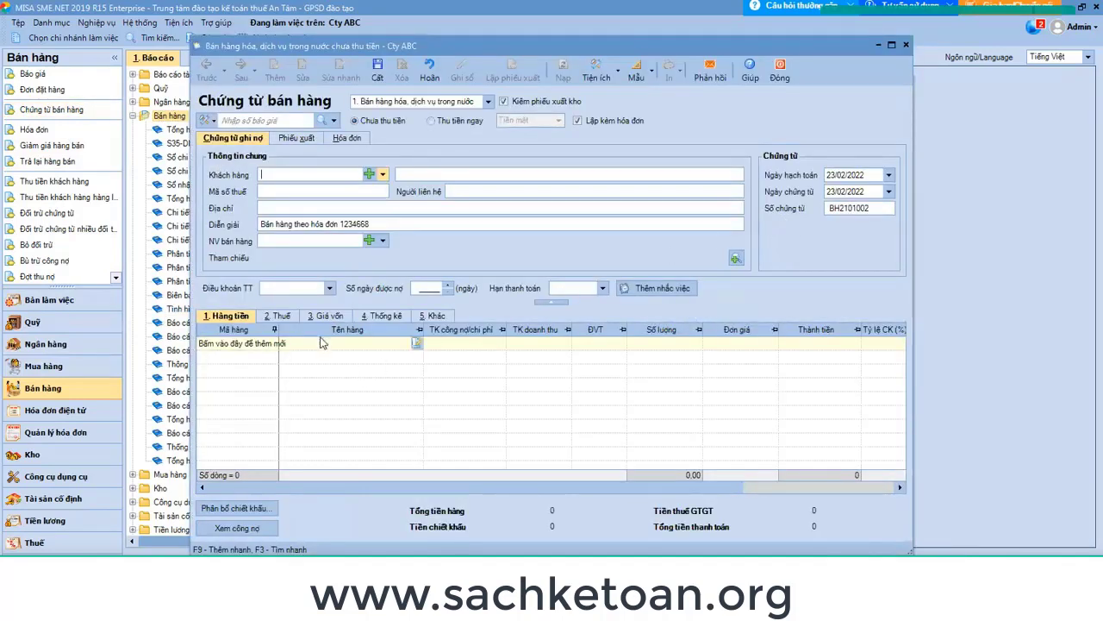
pyautogui.click(286, 288)
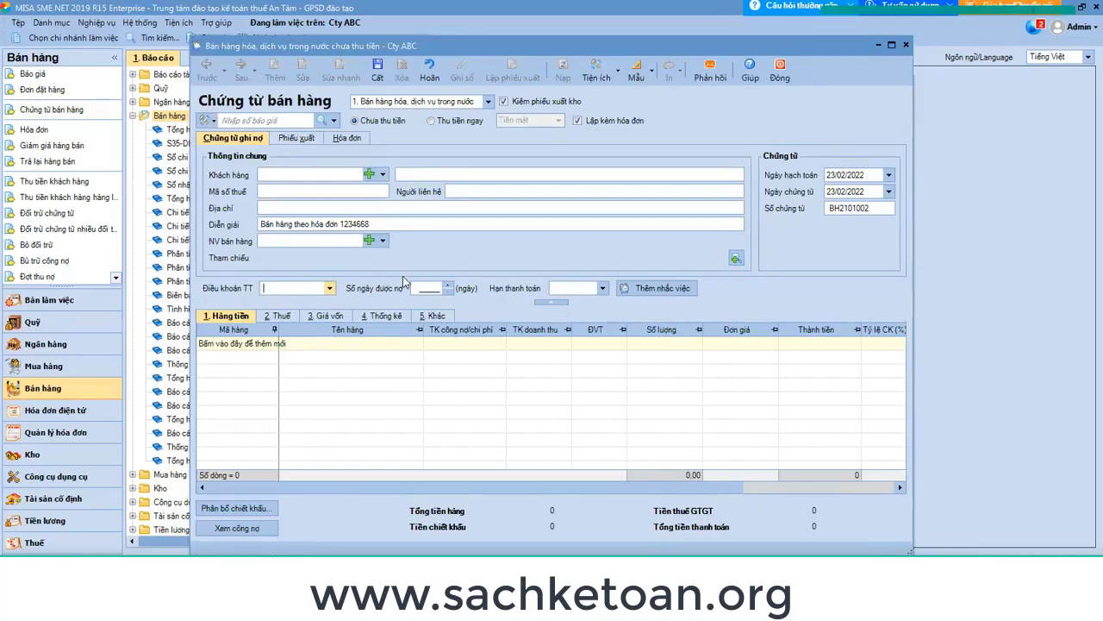
pyautogui.click(330, 288)
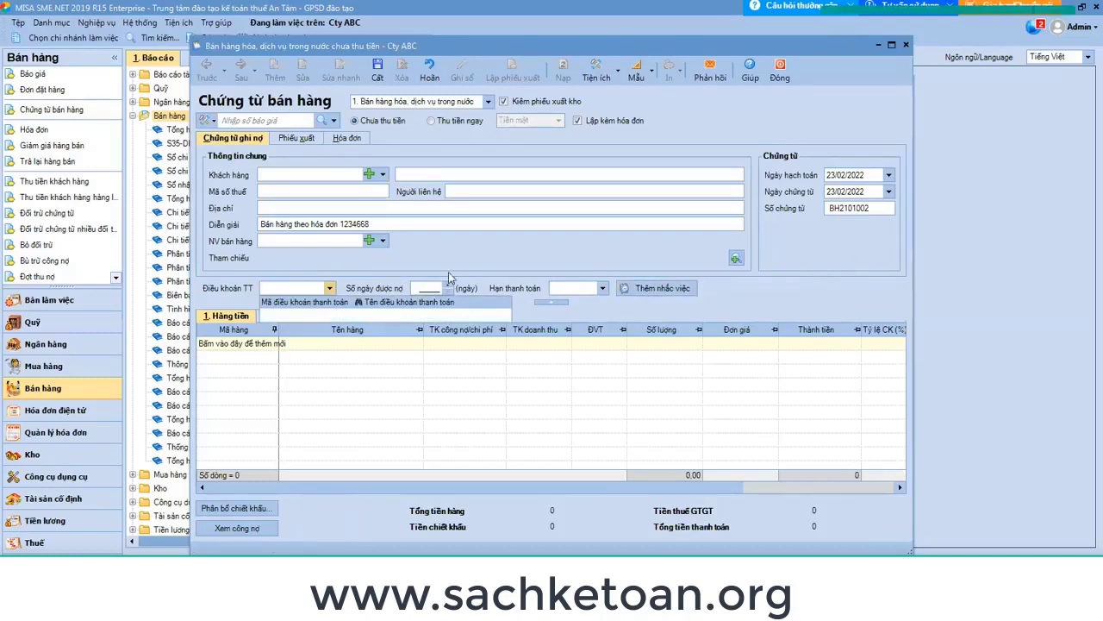
pyautogui.click(850, 79)
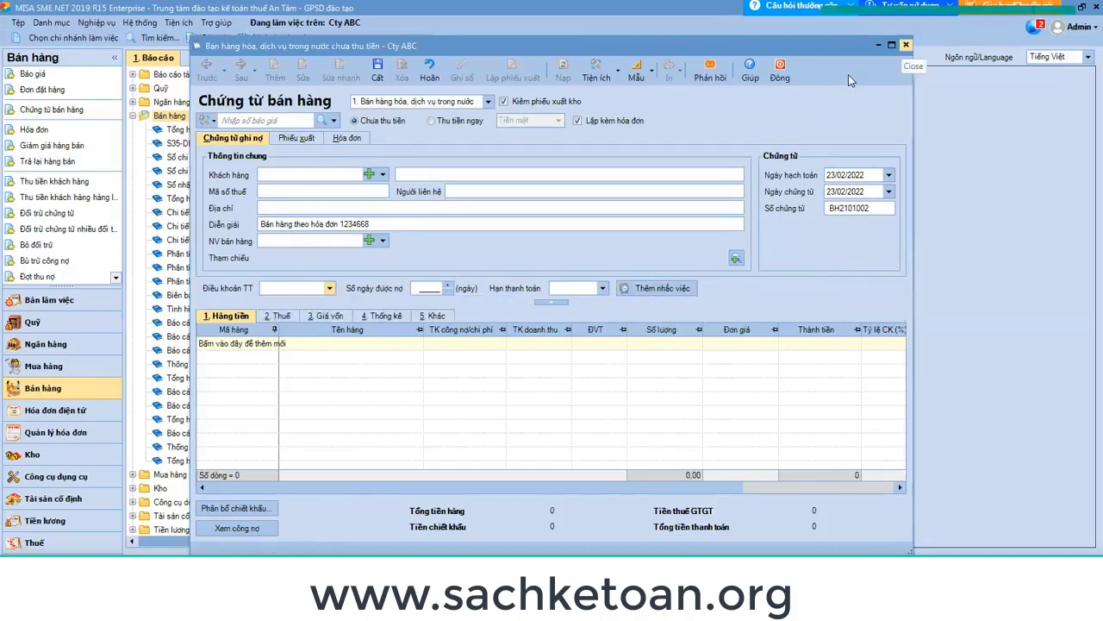
pyautogui.click(905, 44)
pyautogui.click(579, 355)
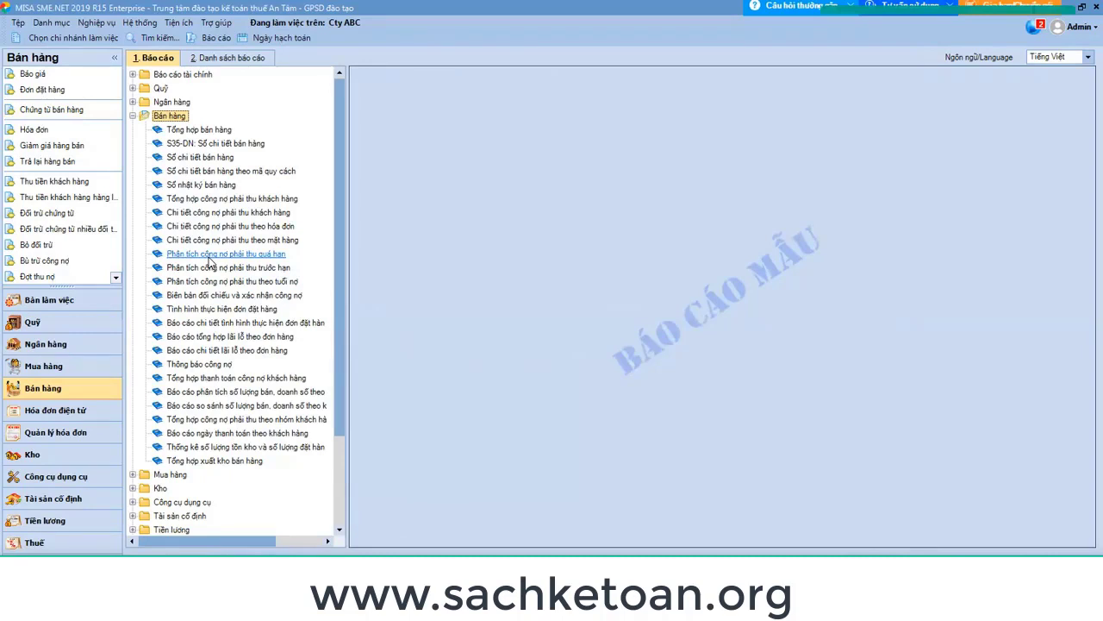
# Run Phân tích công nợ phải thu theo tuổi nợ for the only listed customer, Đào Tạo An Tâm.
pyautogui.doubleClick(275, 285)
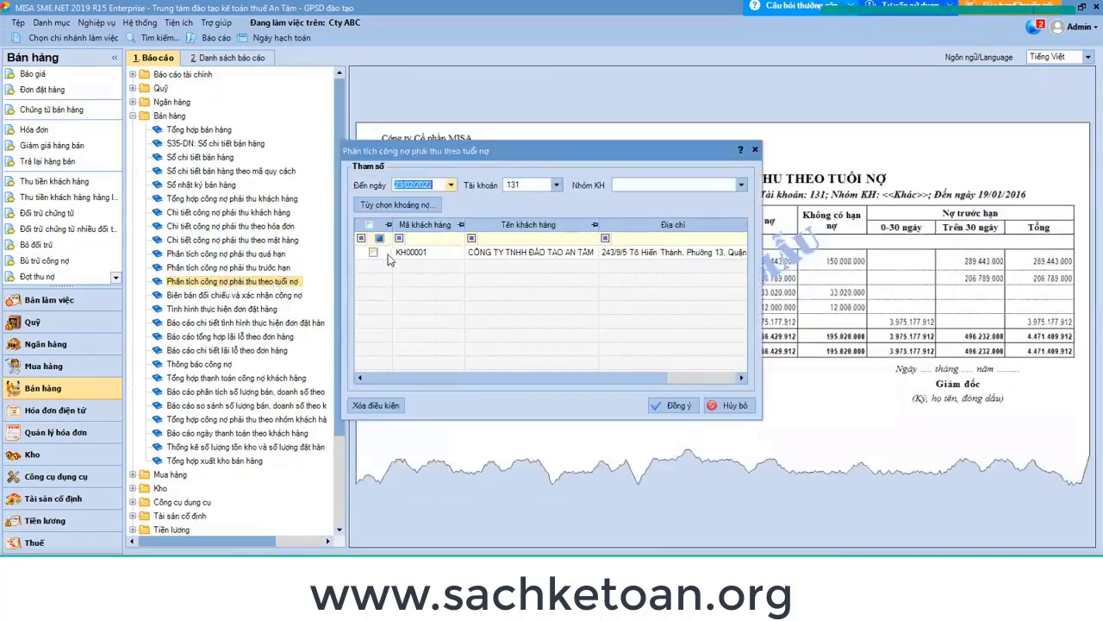
pyautogui.click(373, 252)
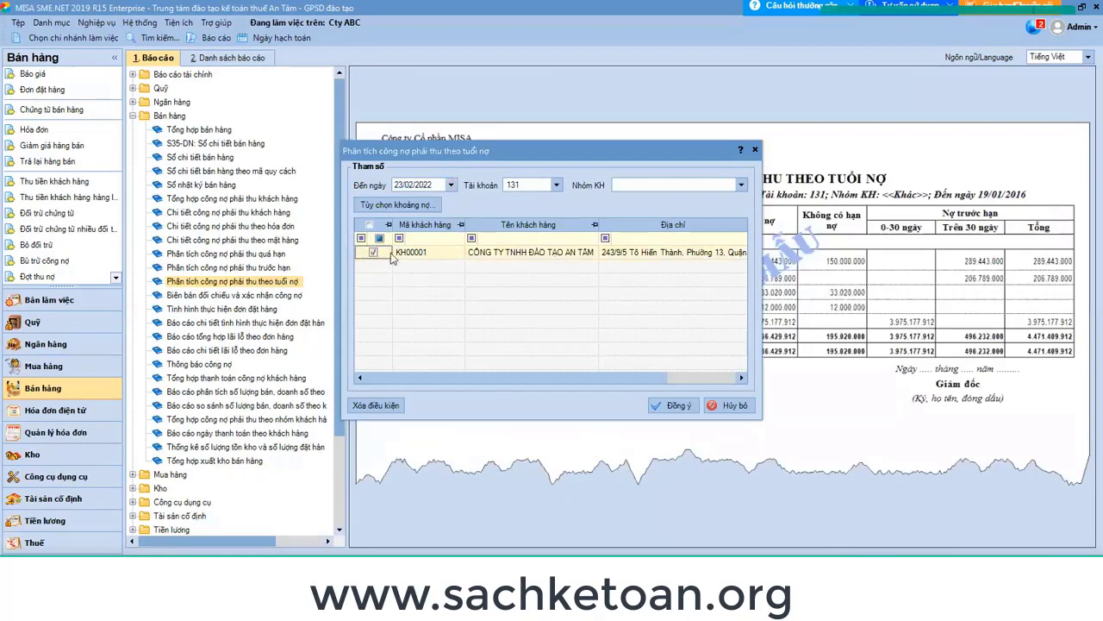
pyautogui.click(677, 405)
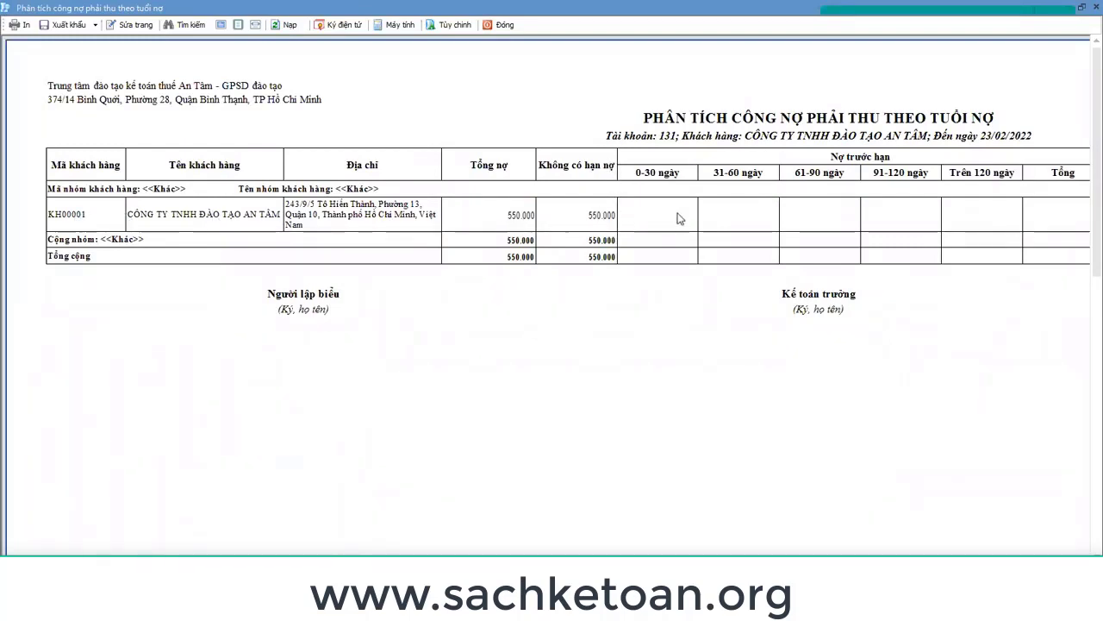
# Scroll across the aging report's Nợ quá hạn columns, then close the preview with Esc.
pyautogui.hscroll(5, 538, 297)
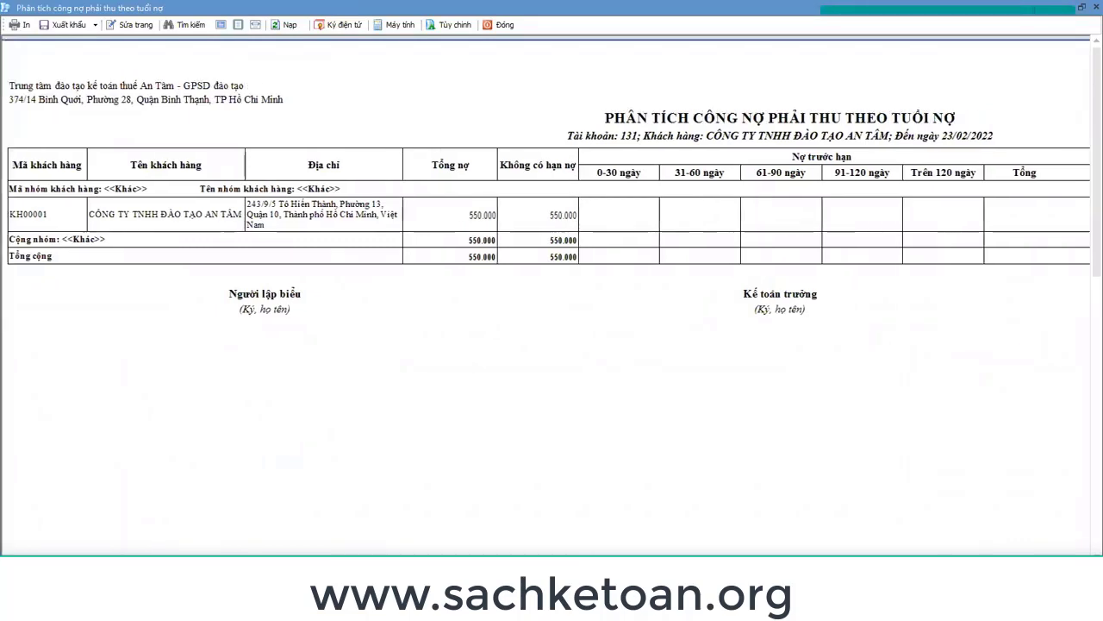
pyautogui.hscroll(8, 911, 536)
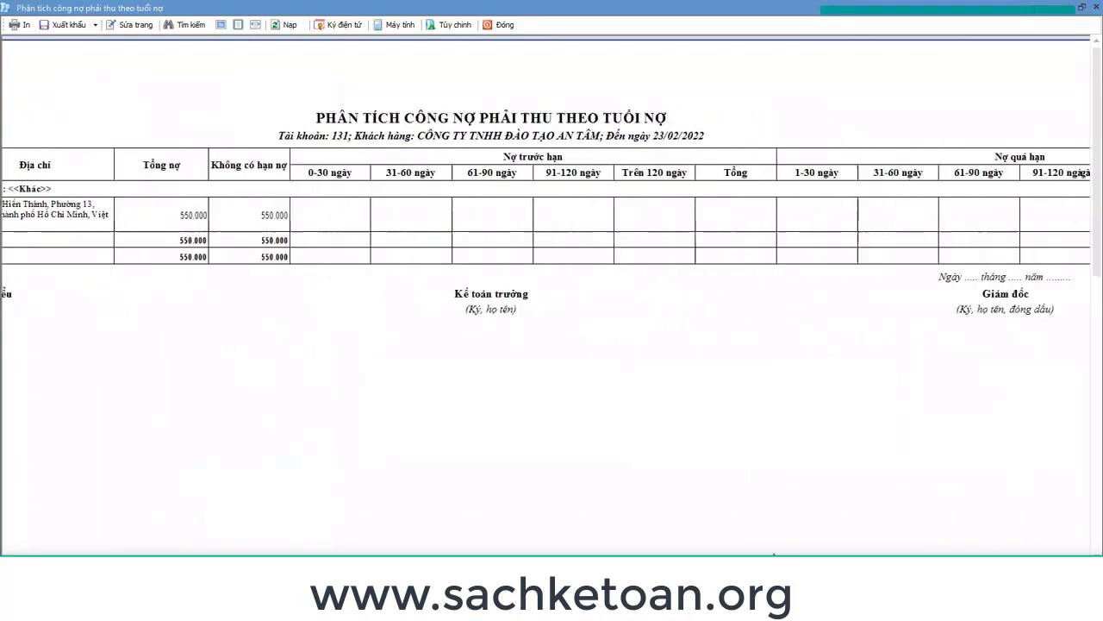
pyautogui.hscroll(-4, 859, 537)
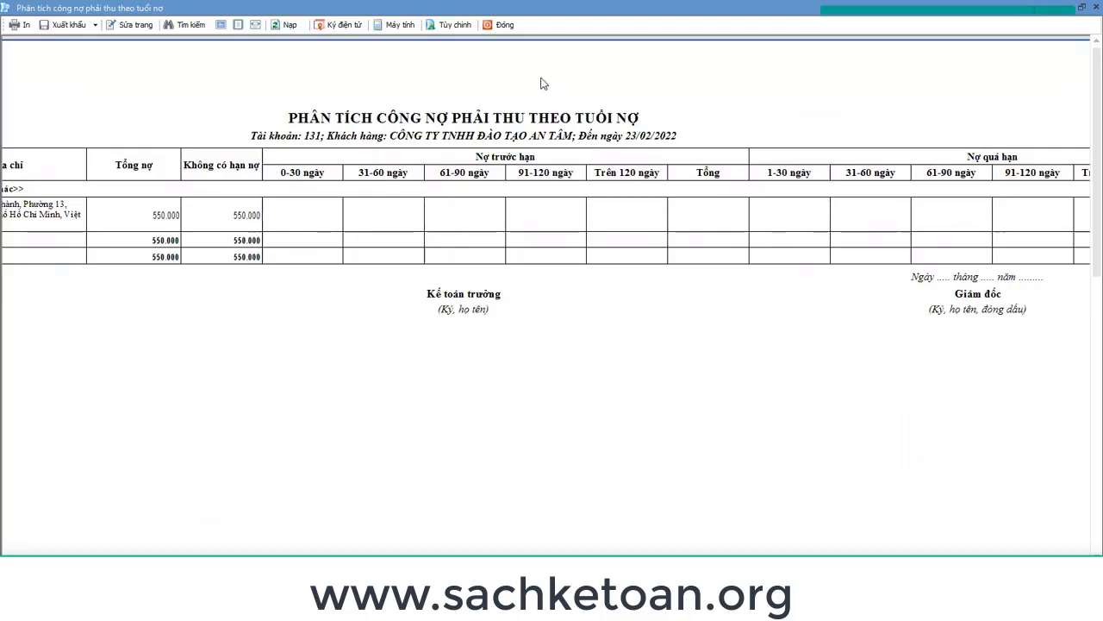
pyautogui.press('Escape')
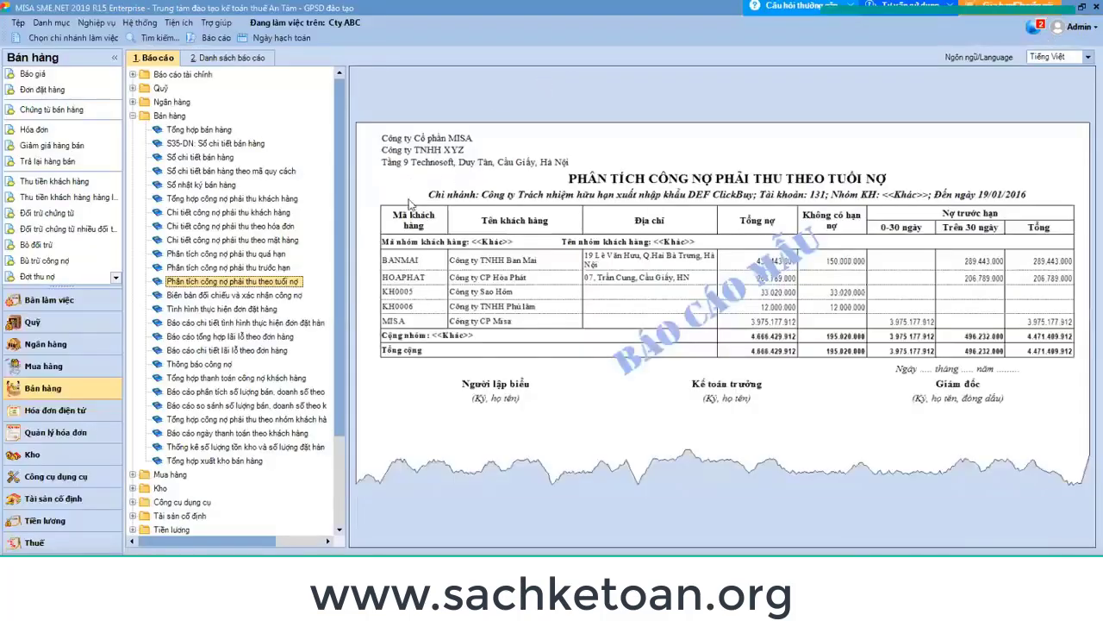
# Open a sales voucher, view its Thống kê tab, discard it, and switch to the buoi 25 workbook.
pyautogui.click(69, 110)
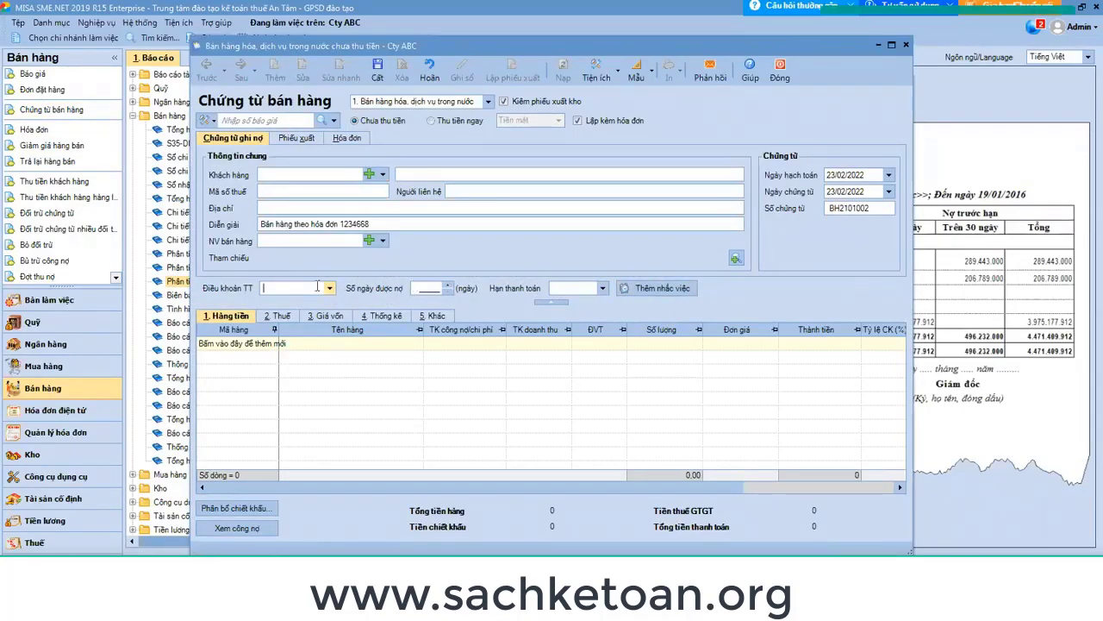
pyautogui.click(385, 316)
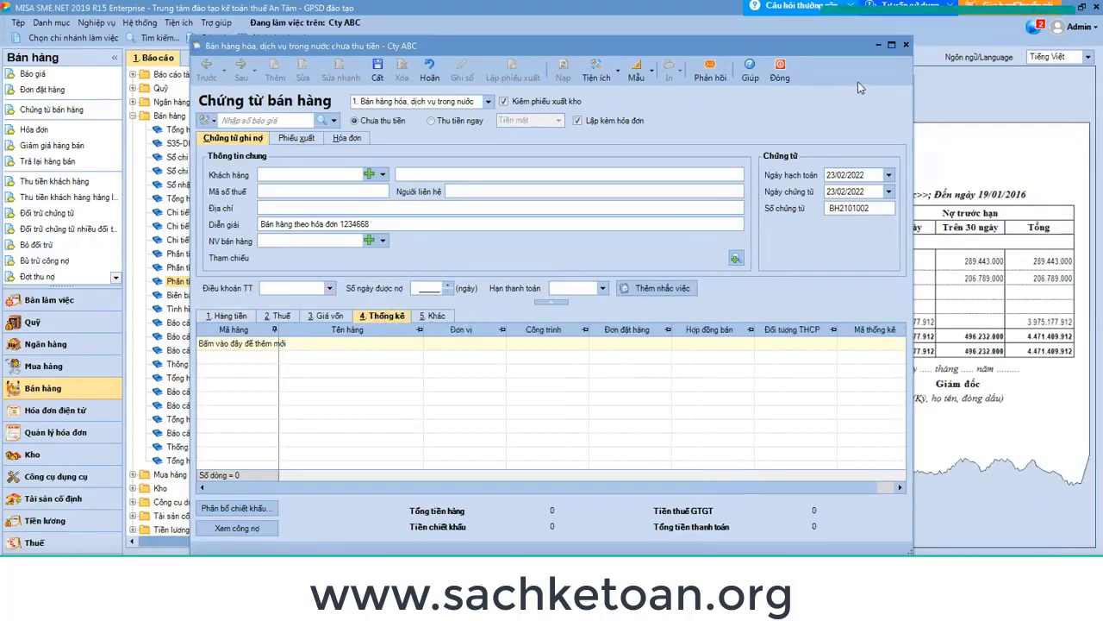
pyautogui.click(779, 77)
pyautogui.click(571, 352)
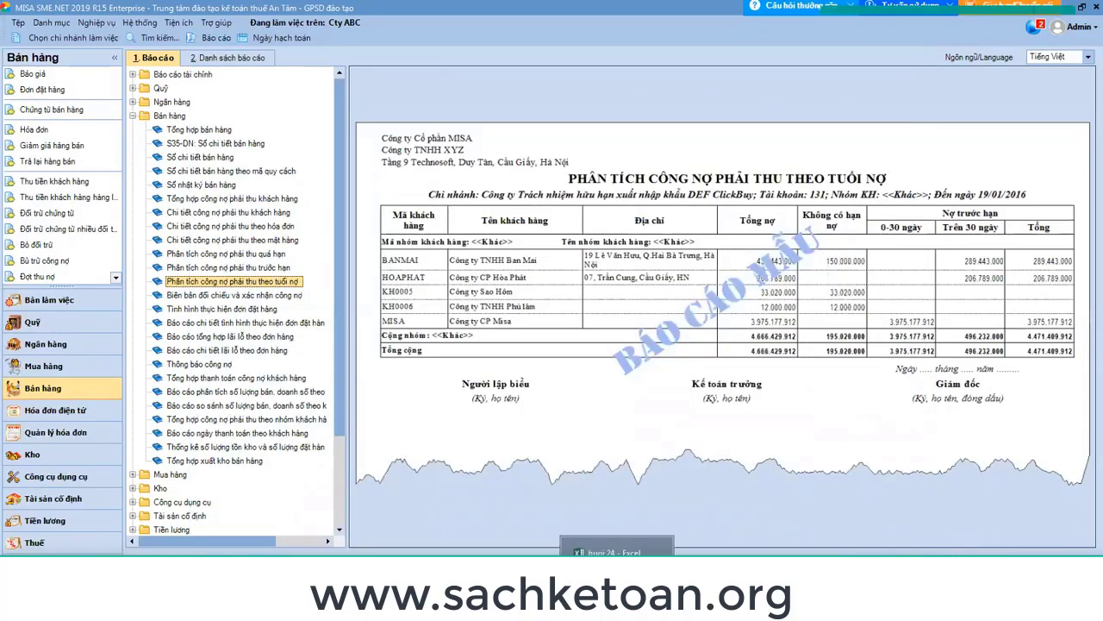
pyautogui.click(616, 550)
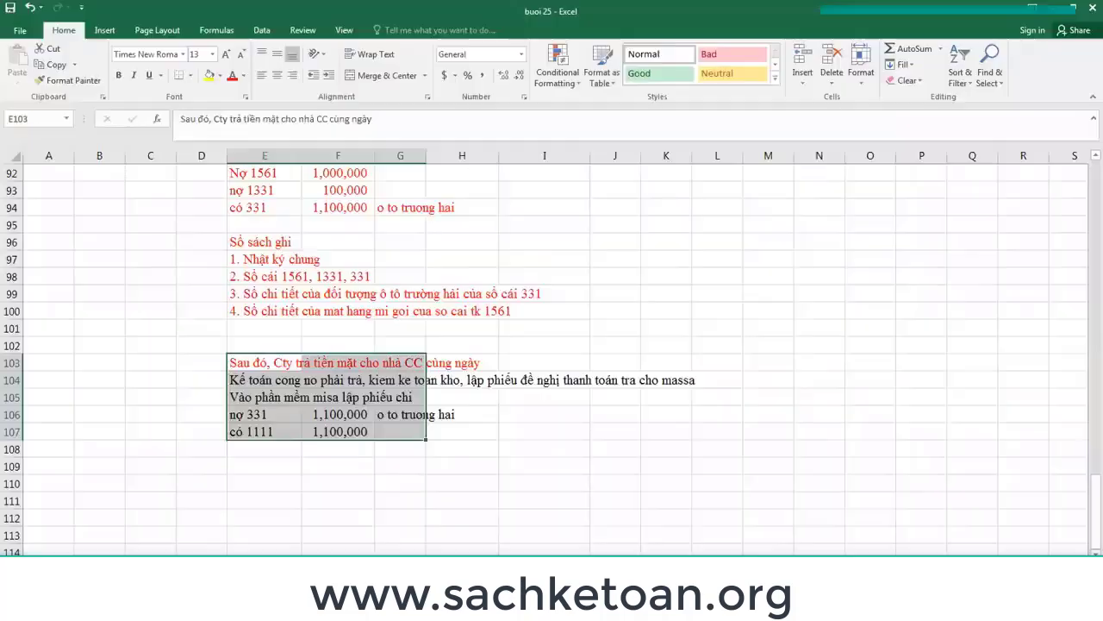
# Select cell I109 and scroll up to the Biên bản kiểm kê 31/12/2022 inventory notes.
pyautogui.click(556, 463)
pyautogui.scroll(10, 556, 463)
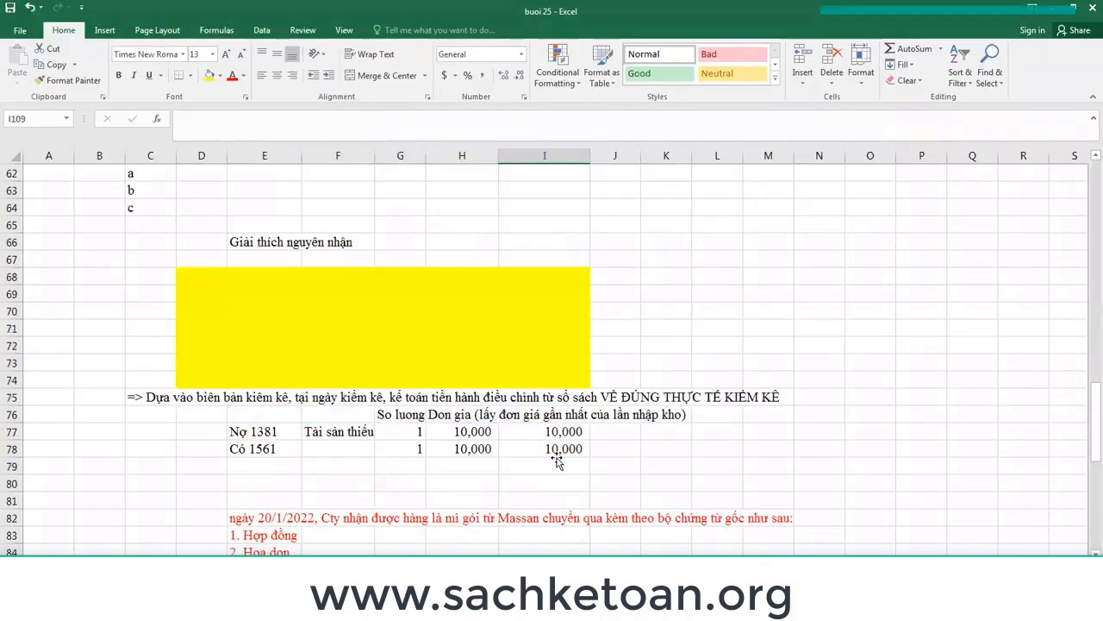
pyautogui.scroll(5, 557, 463)
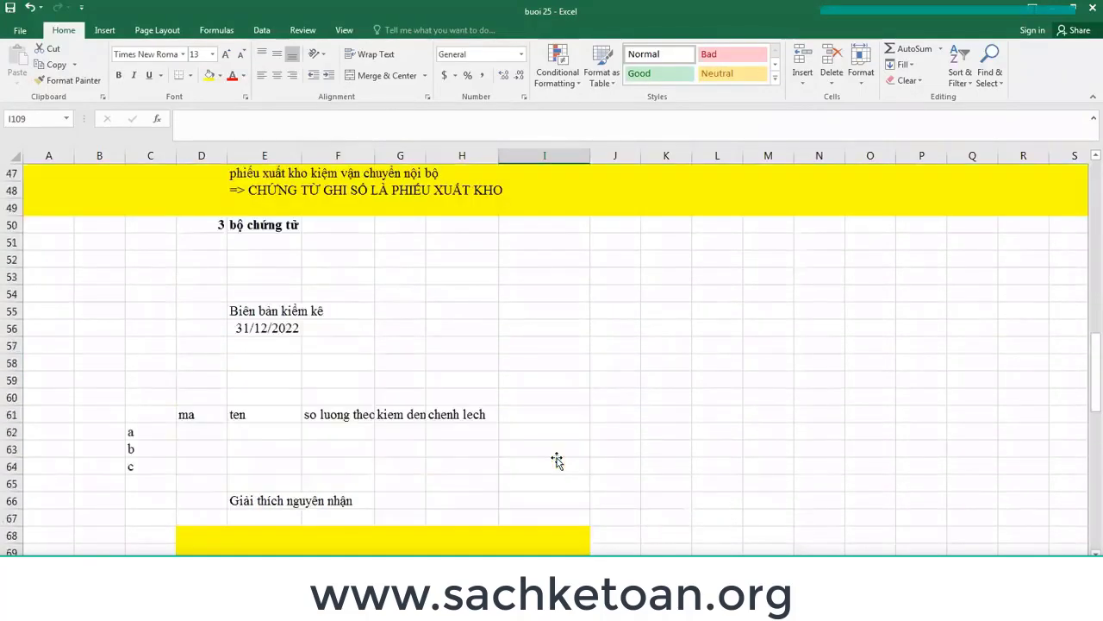